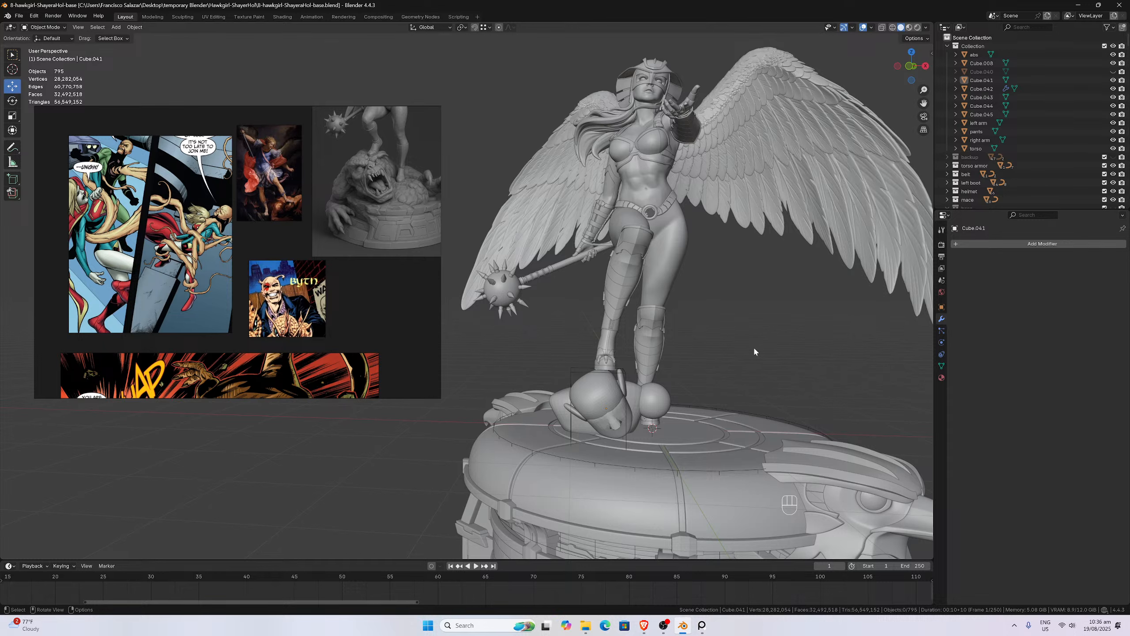
- Examine the winged statue and the rough blockout figure under its raised foot from the front and side
scroll(753, 347, down, 2)
middle_drag(753, 347, 698, 352)
scroll(698, 356, up, 1)
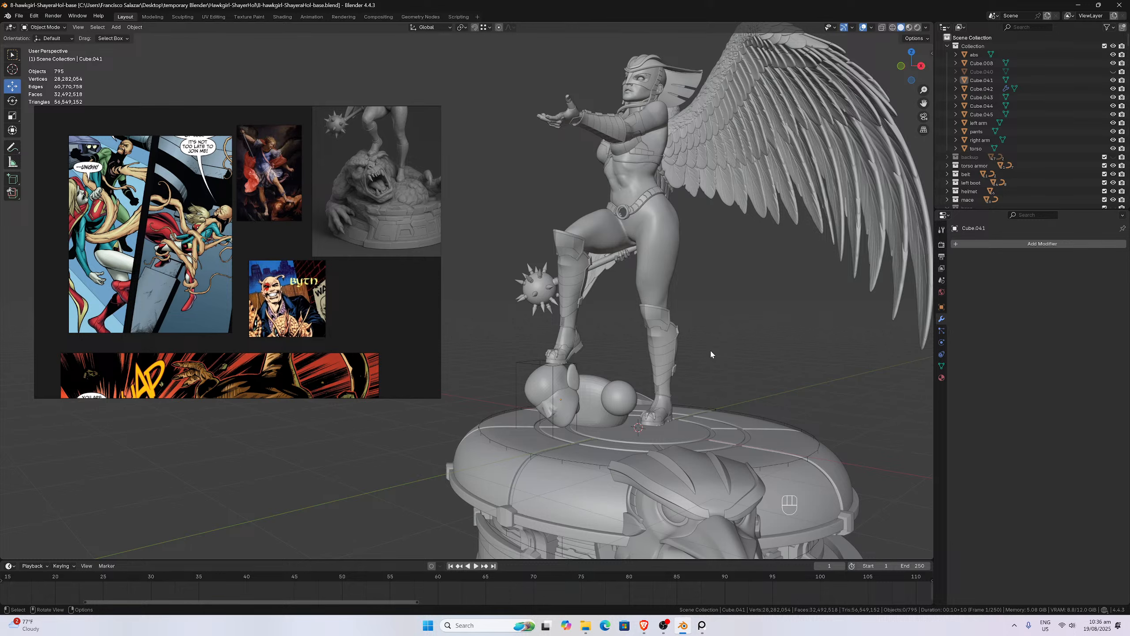
middle_drag(711, 354, 732, 356)
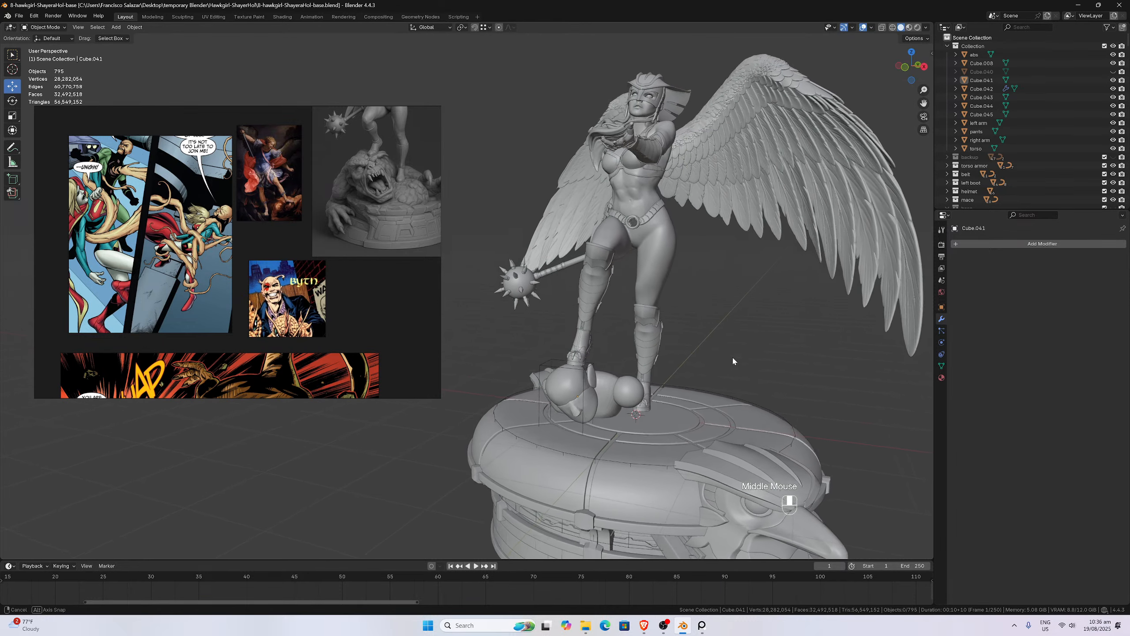
scroll(731, 357, up, 3)
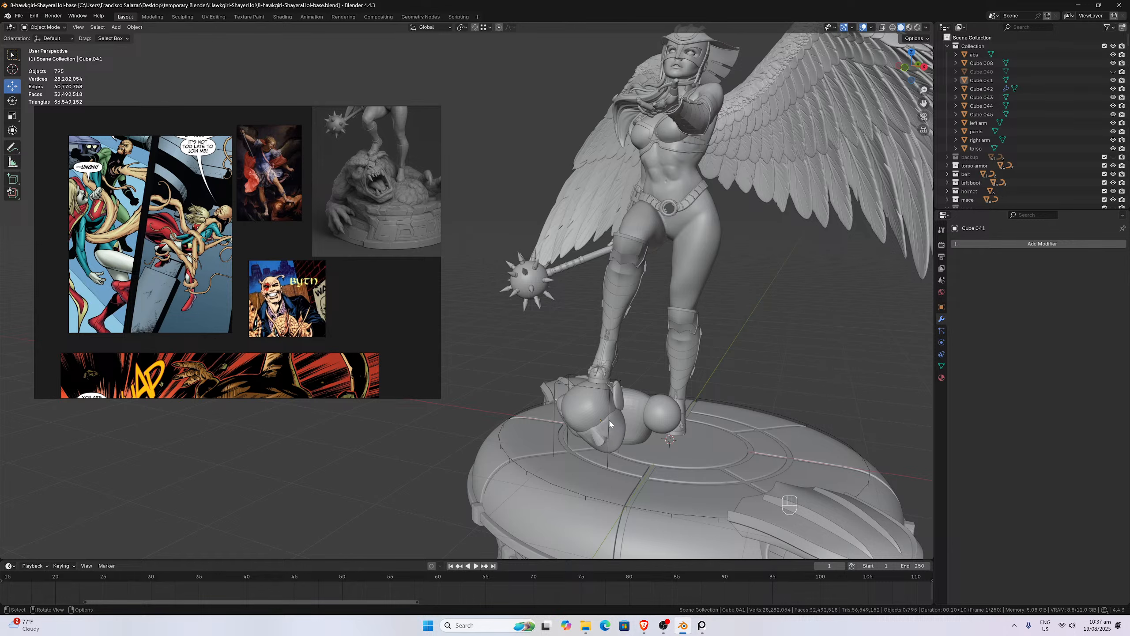
mouse_move(673, 342)
middle_down()
mouse_move(716, 339)
mouse_move(684, 331)
middle_up()
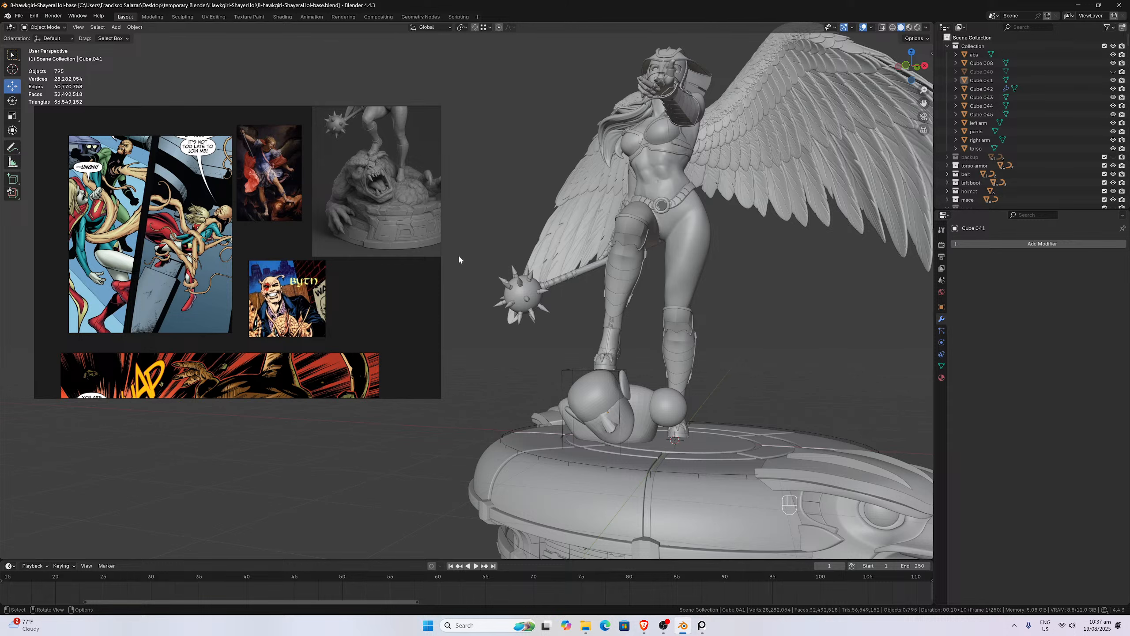
- Study the grinning Byth portrait on the reference board, and survey the surrounding comic and statue references
scroll(284, 293, up, 8)
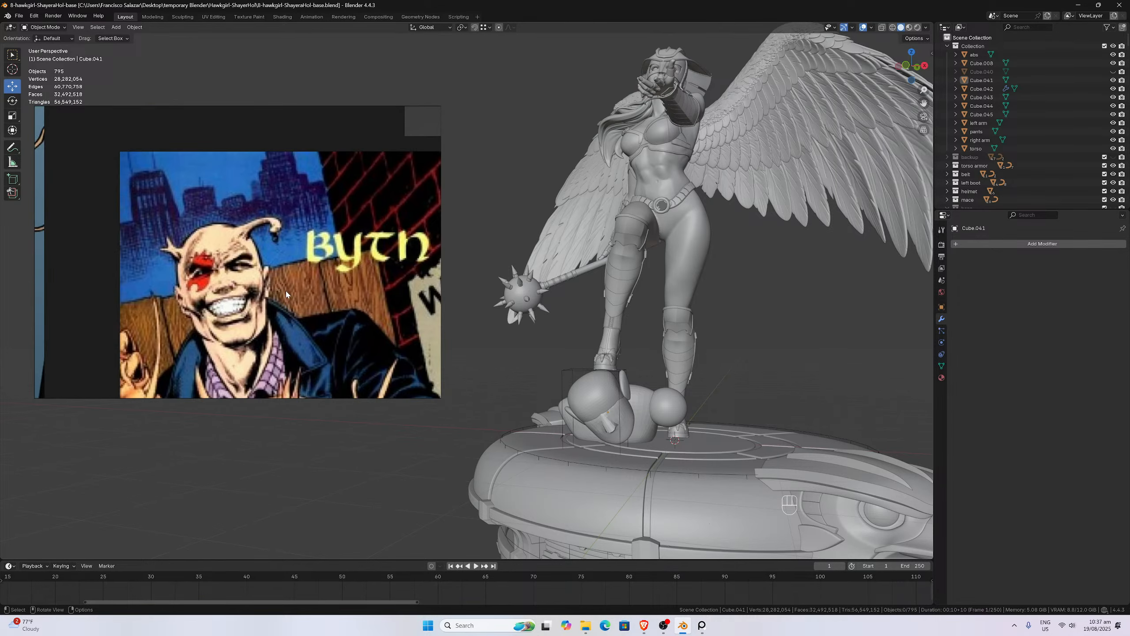
scroll(286, 292, down, 3)
scroll(361, 280, down, 3)
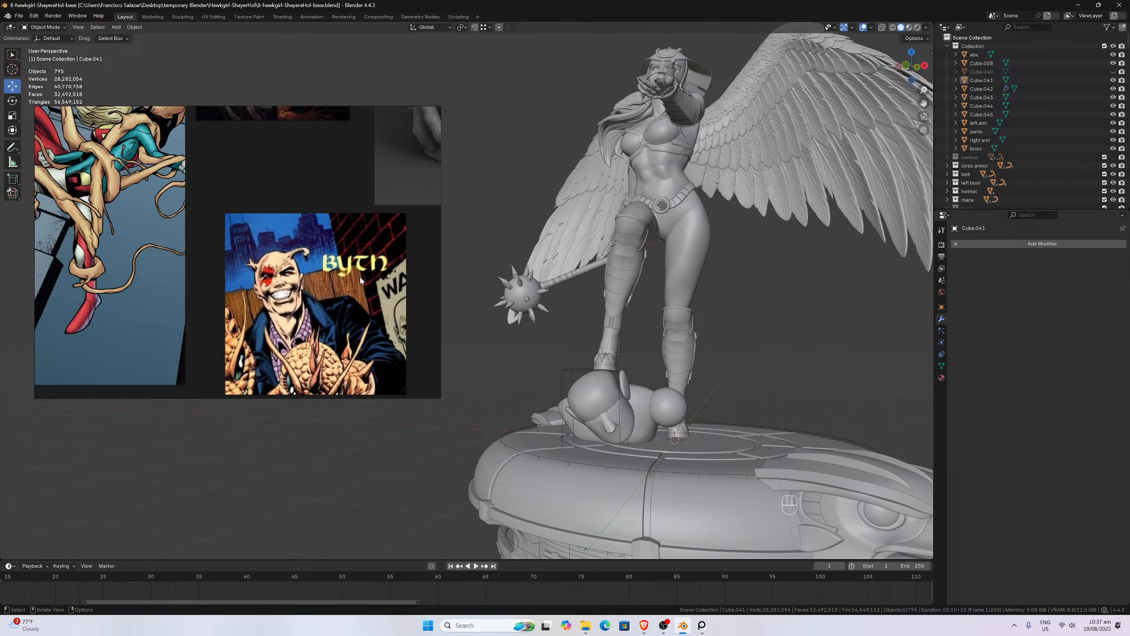
scroll(360, 279, down, 3)
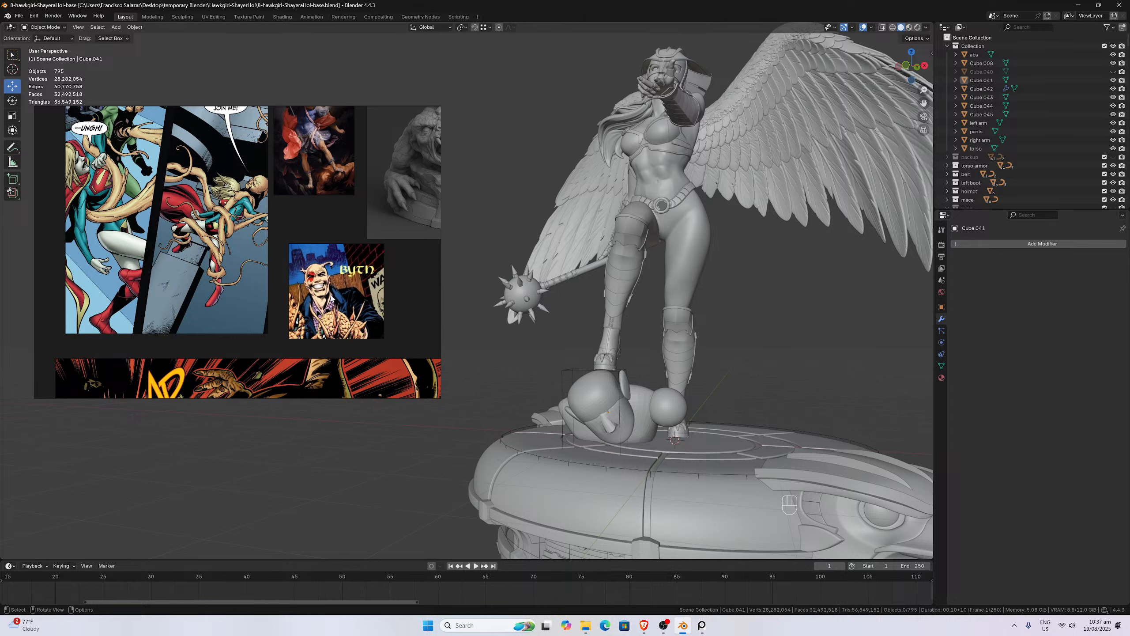
scroll(336, 303, down, 3)
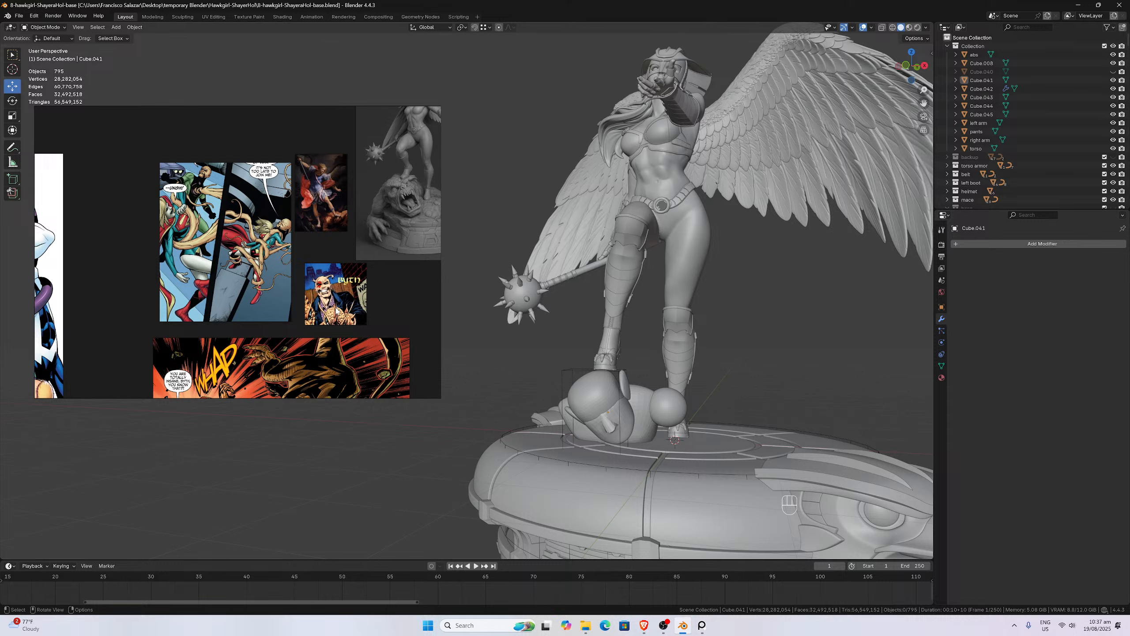
scroll(343, 314, down, 3)
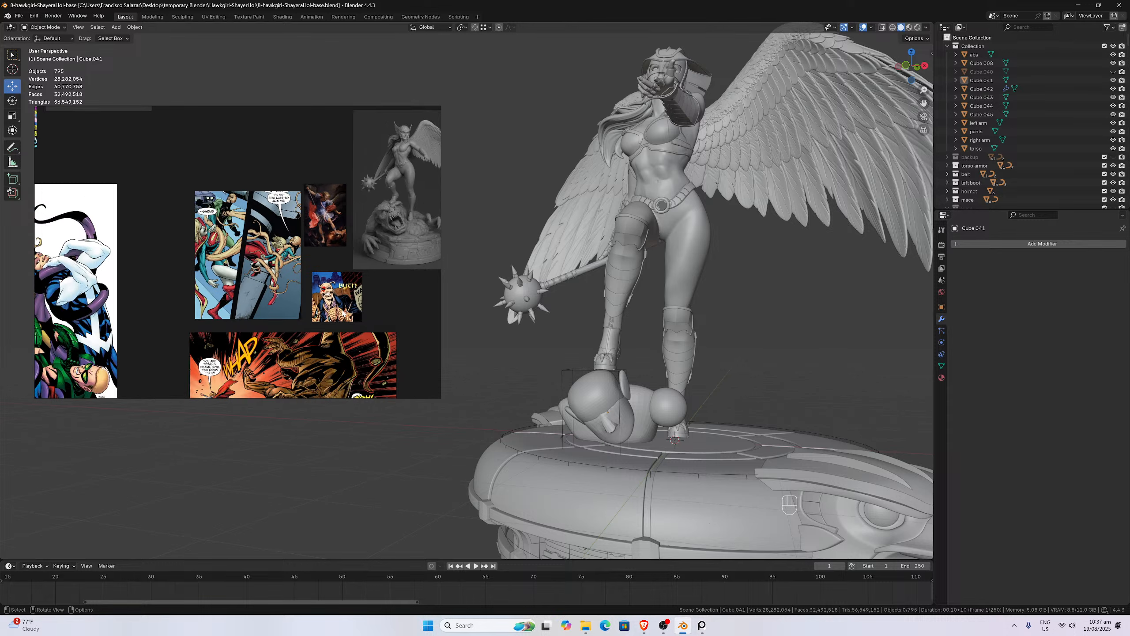
scroll(342, 310, down, 3)
middle_drag(165, 287, 289, 281)
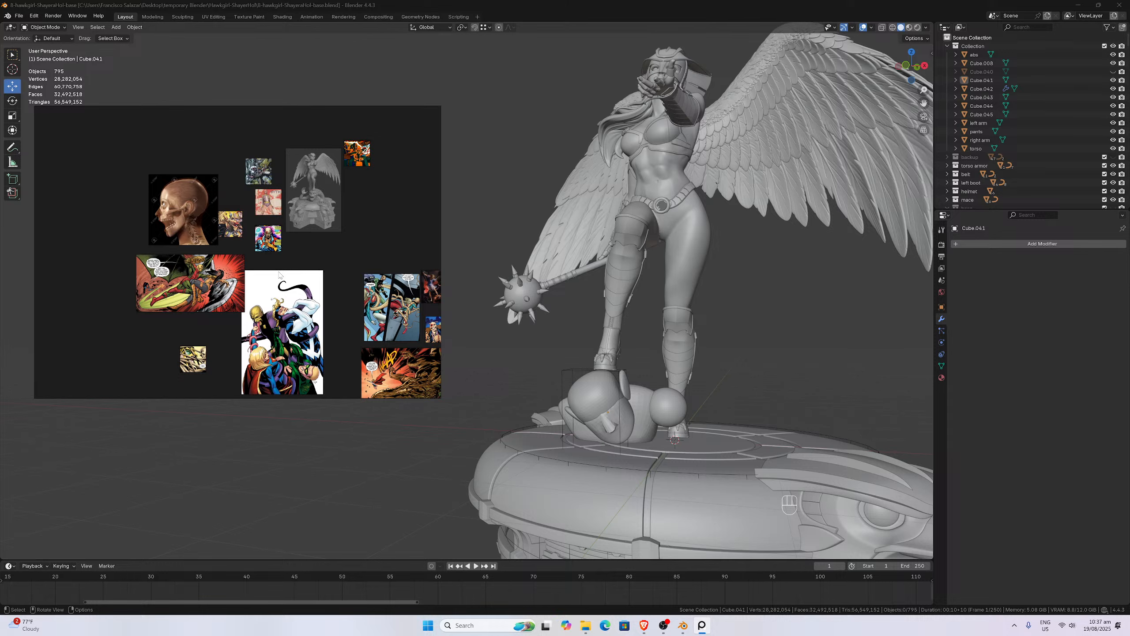
middle_drag(324, 355, 235, 324)
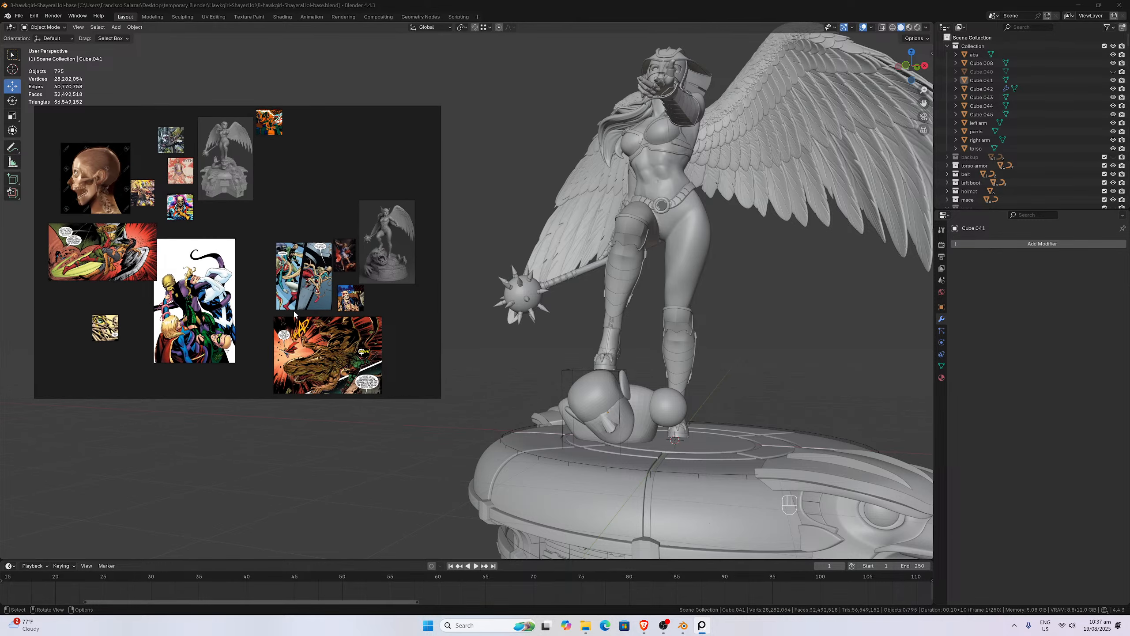
- Study the comic panel of the fanged monster with its tongue out and the full-body Byth costume reference
scroll(180, 143, up, 7)
middle_drag(190, 204, 308, 351)
scroll(307, 351, up, 1)
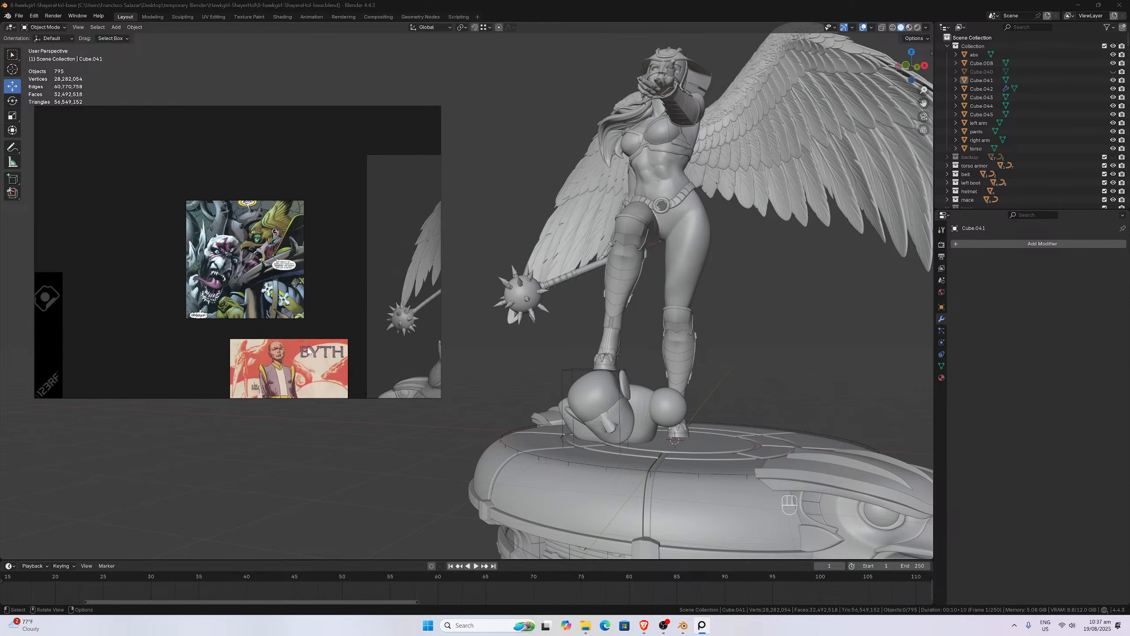
scroll(308, 347, up, 3)
middle_drag(217, 163, 294, 254)
scroll(294, 255, up, 1)
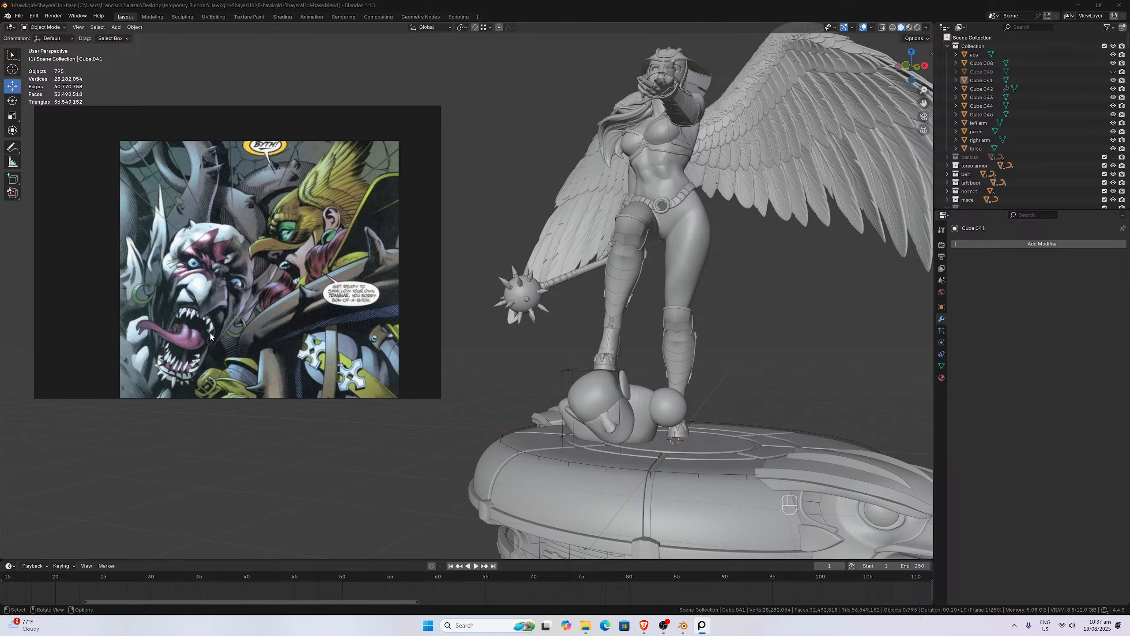
scroll(212, 337, down, 8)
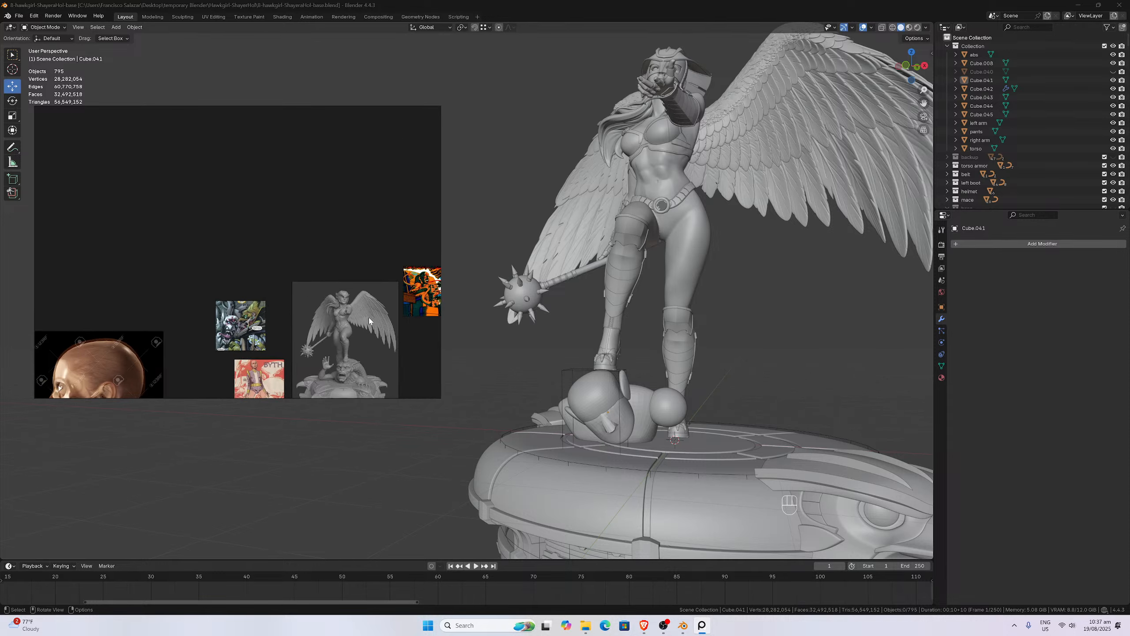
scroll(269, 341, up, 6)
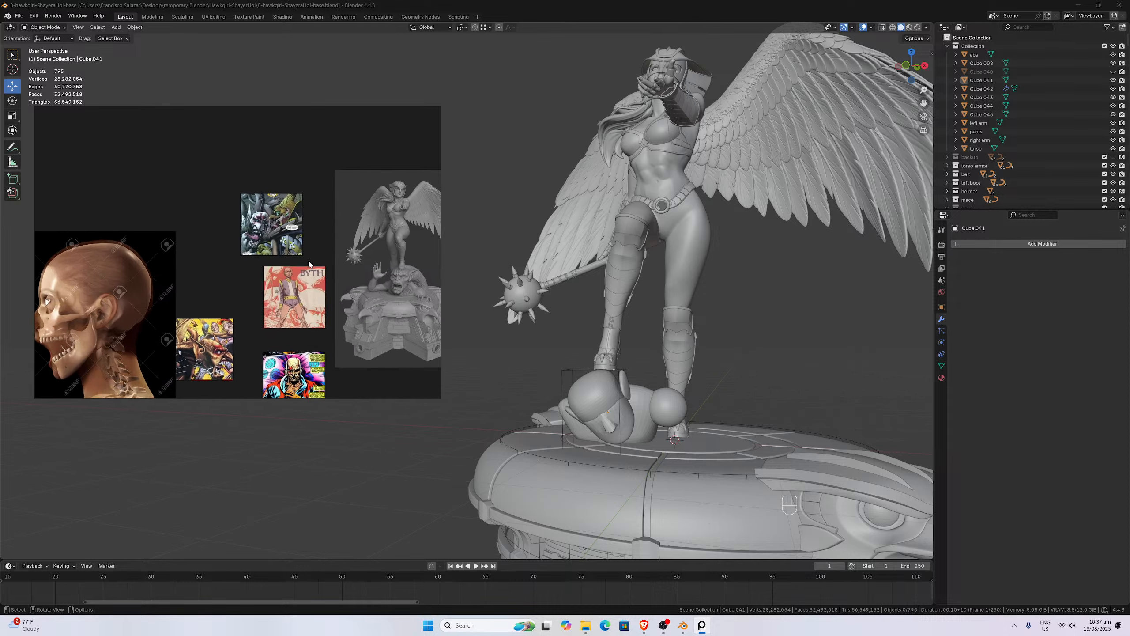
middle_drag(303, 283, 331, 232)
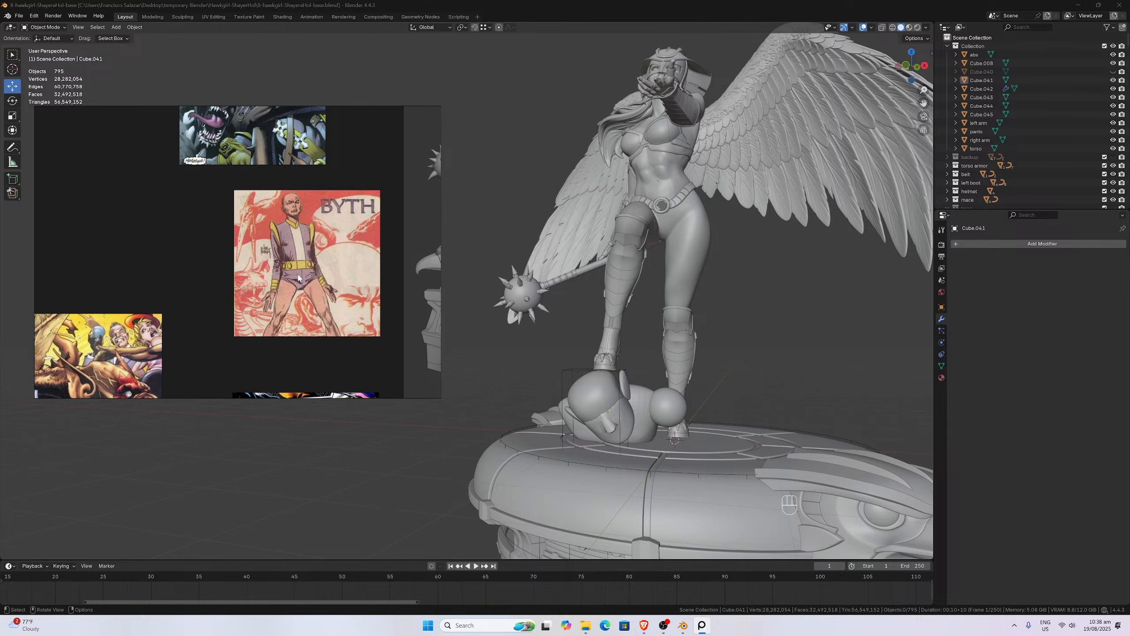
- Study the white-background group fight illustration and the dinosaur-headed creature panel on the reference board
scroll(299, 278, down, 8)
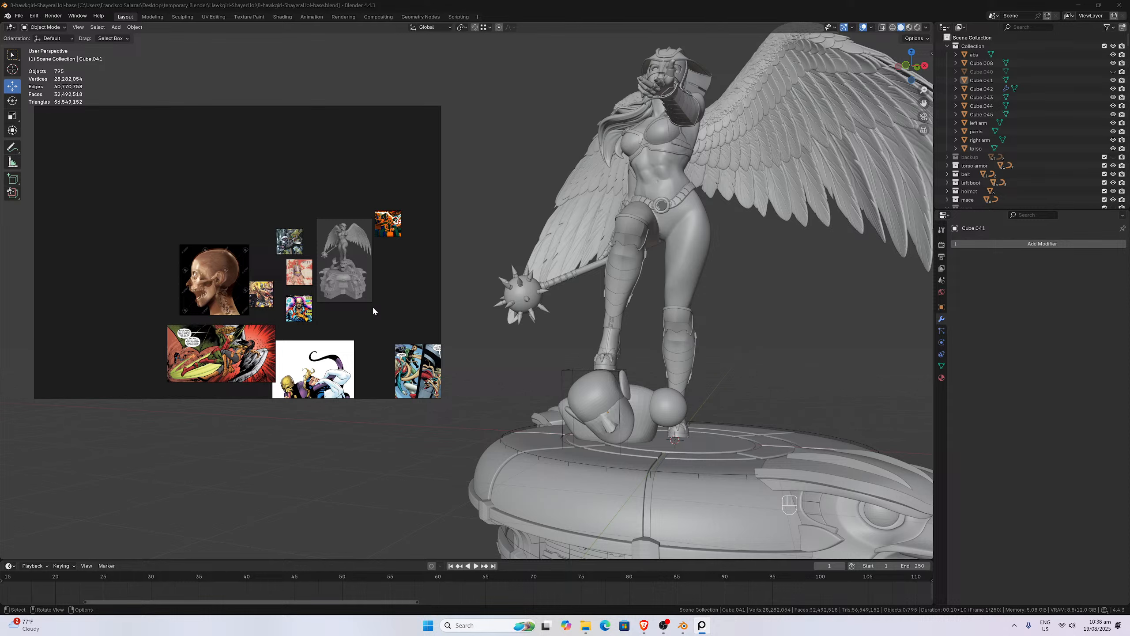
scroll(374, 312, down, 5)
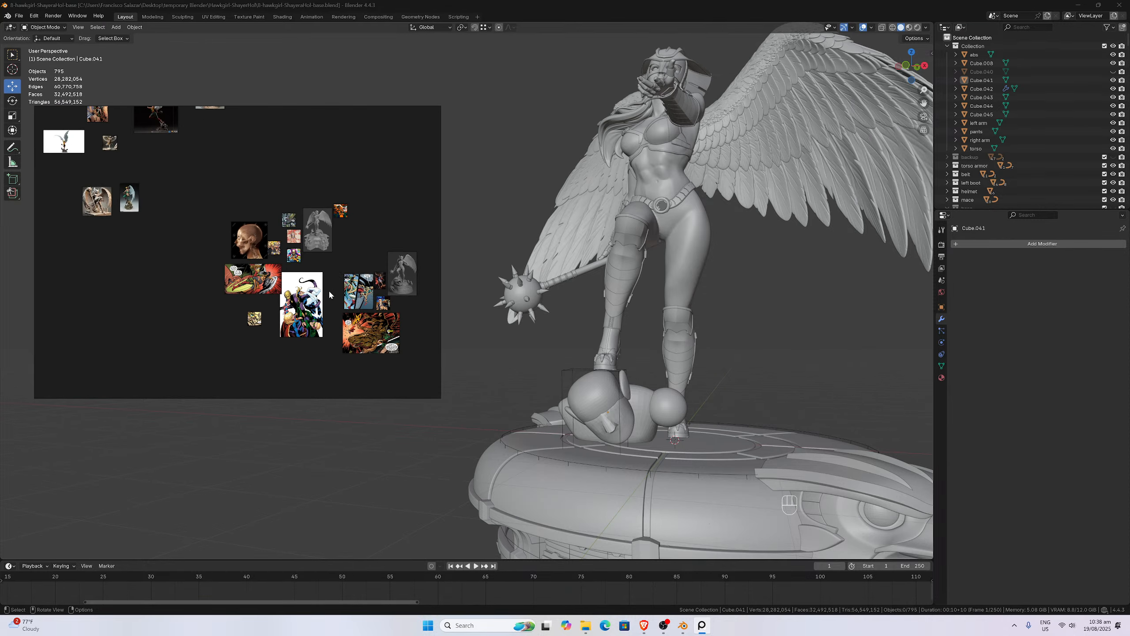
scroll(330, 294, up, 8)
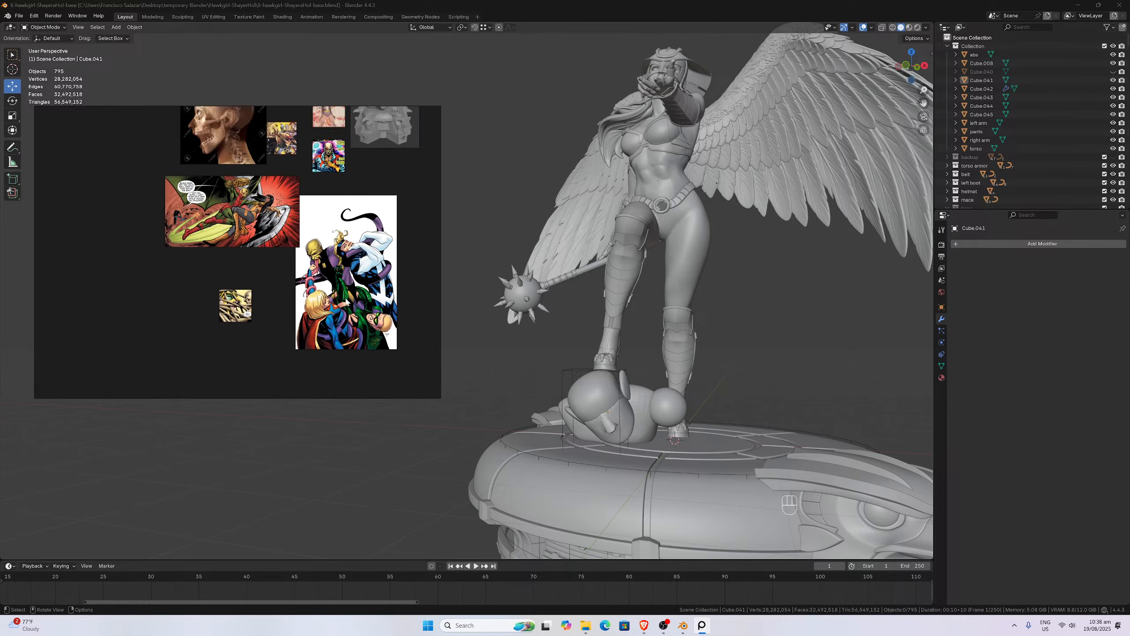
scroll(347, 302, up, 6)
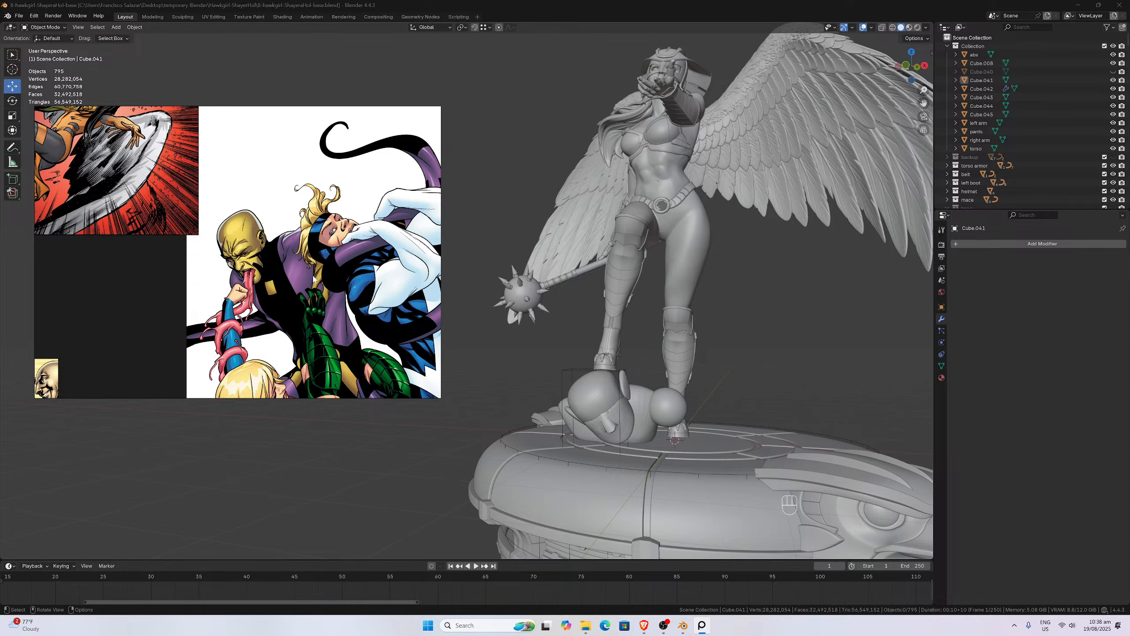
scroll(315, 280, down, 10)
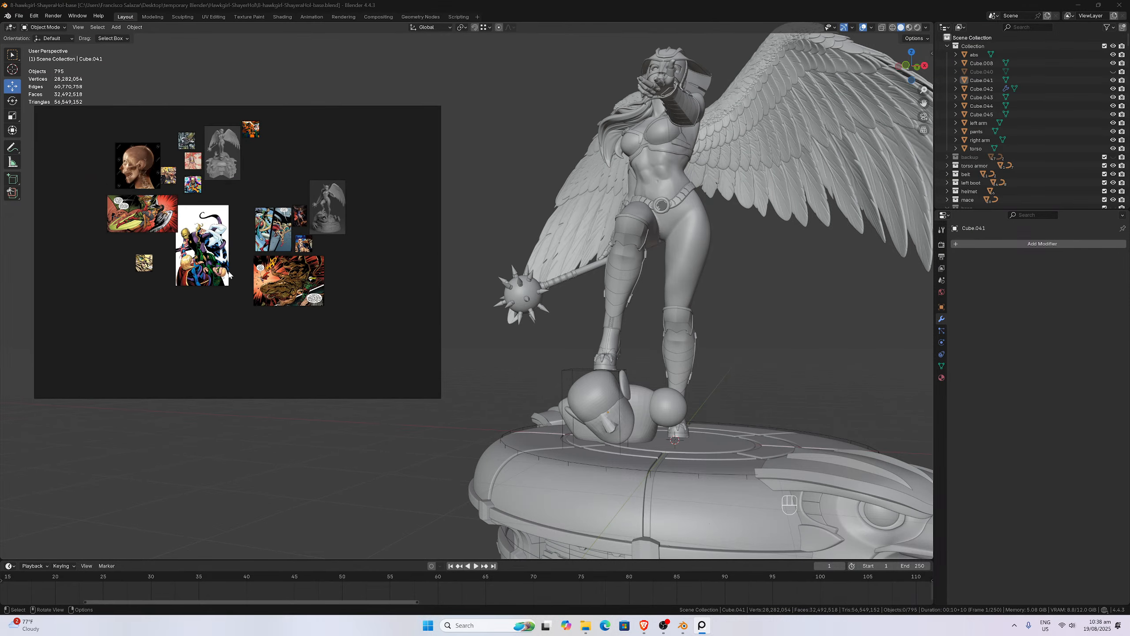
scroll(229, 274, up, 10)
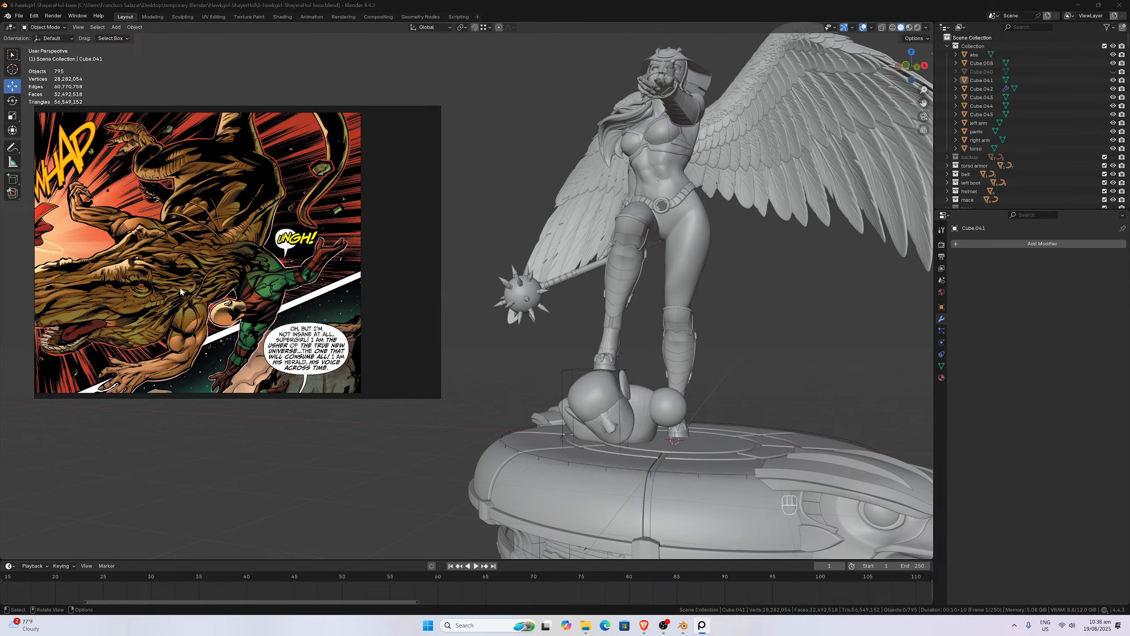
drag(189, 291, 276, 292)
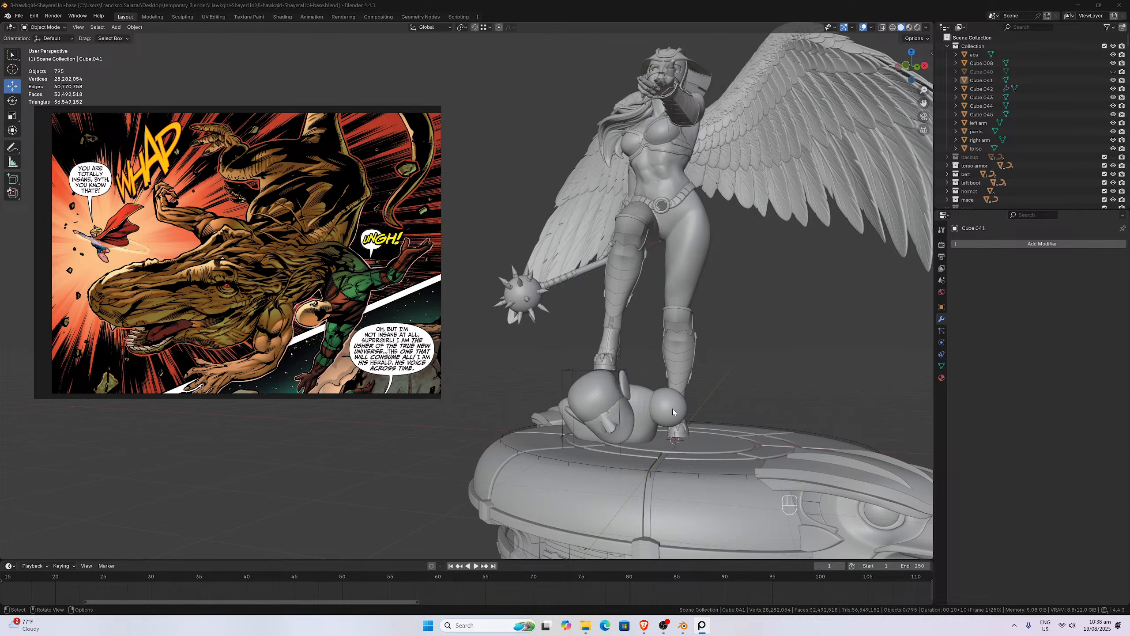
- Inspect the blockout creature beneath the statue's foot from above and from the side against the dinosaur reference
mouse_move(722, 383)
middle_down()
mouse_move(723, 435)
mouse_move(718, 403)
middle_up()
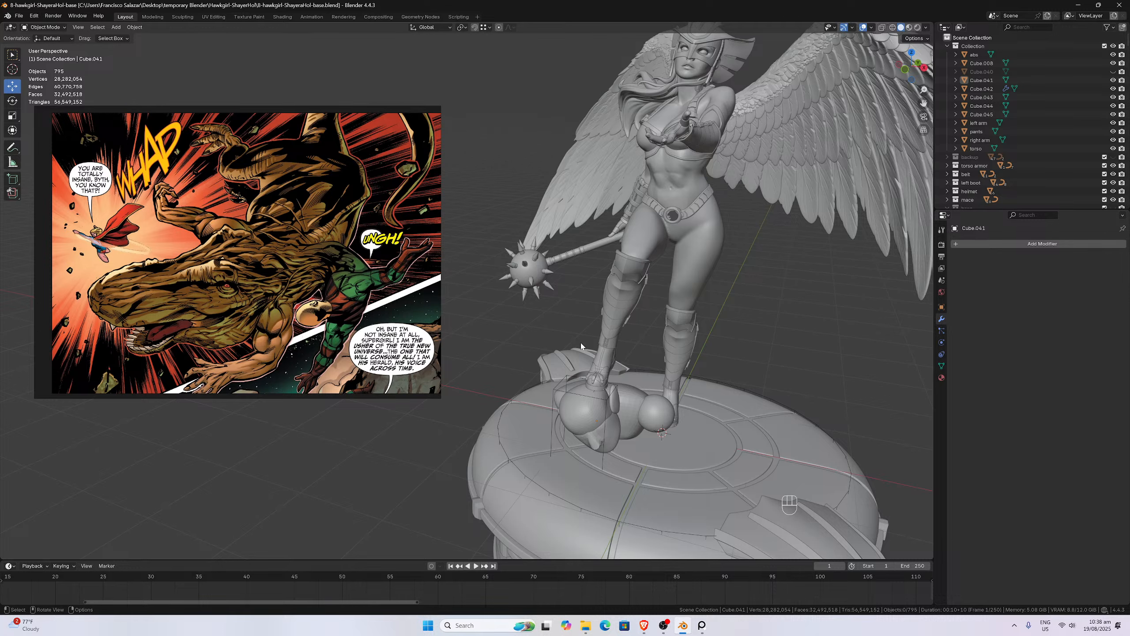
scroll(782, 432, down, 2)
middle_drag(782, 432, 723, 431)
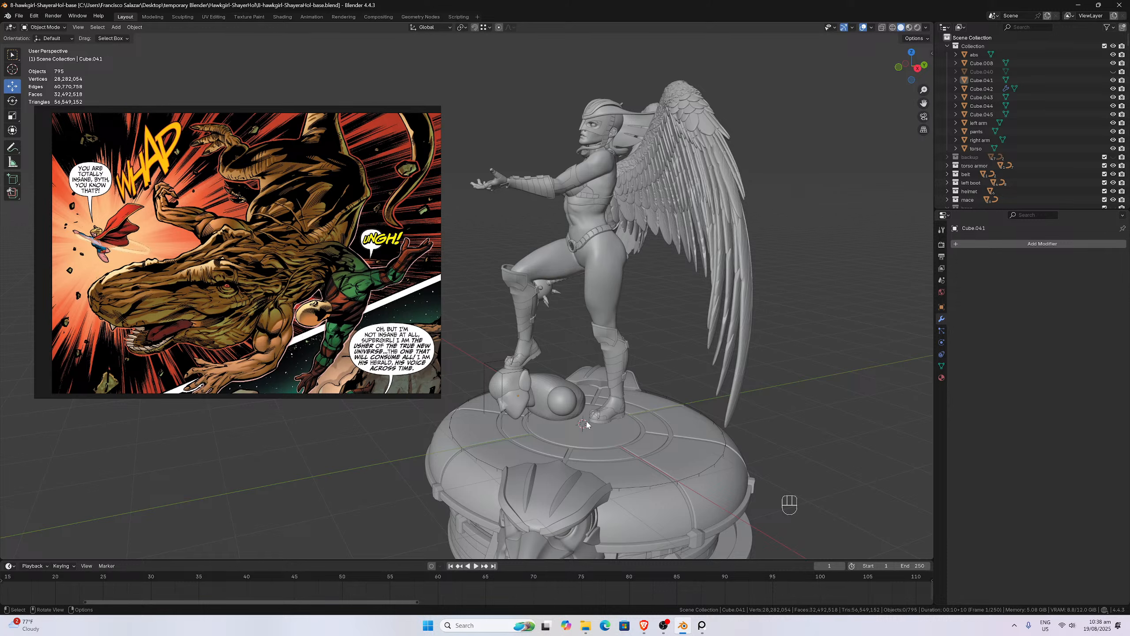
- Study the long-tongued bald villain, the red-marked face portrait and the fanged, pointed-ear profile in the references
scroll(279, 275, down, 5)
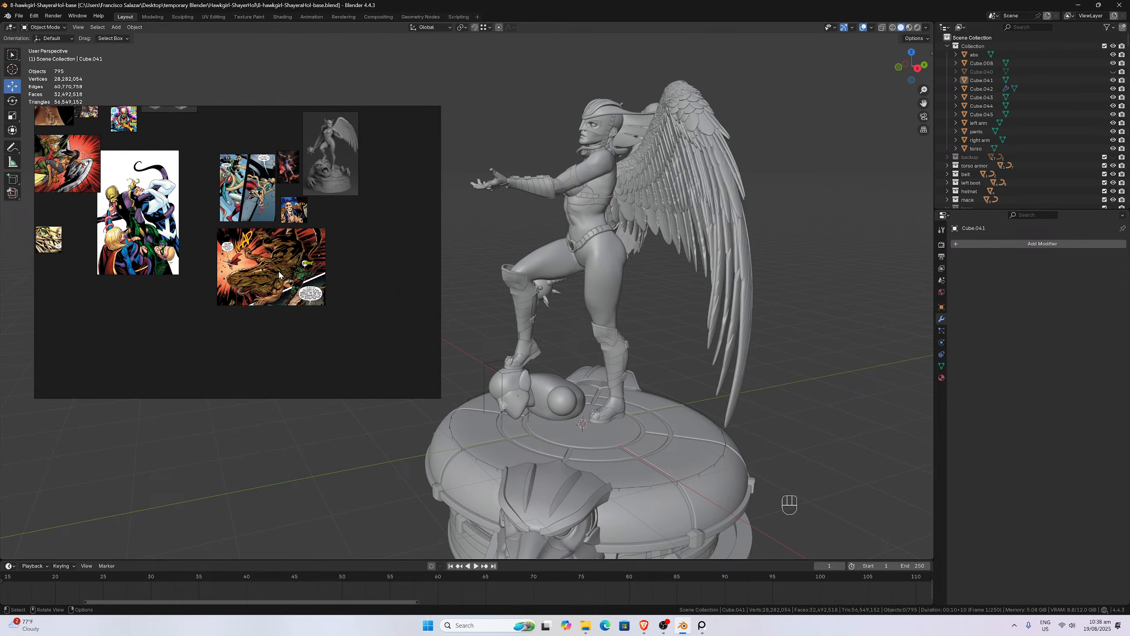
scroll(279, 252, up, 5)
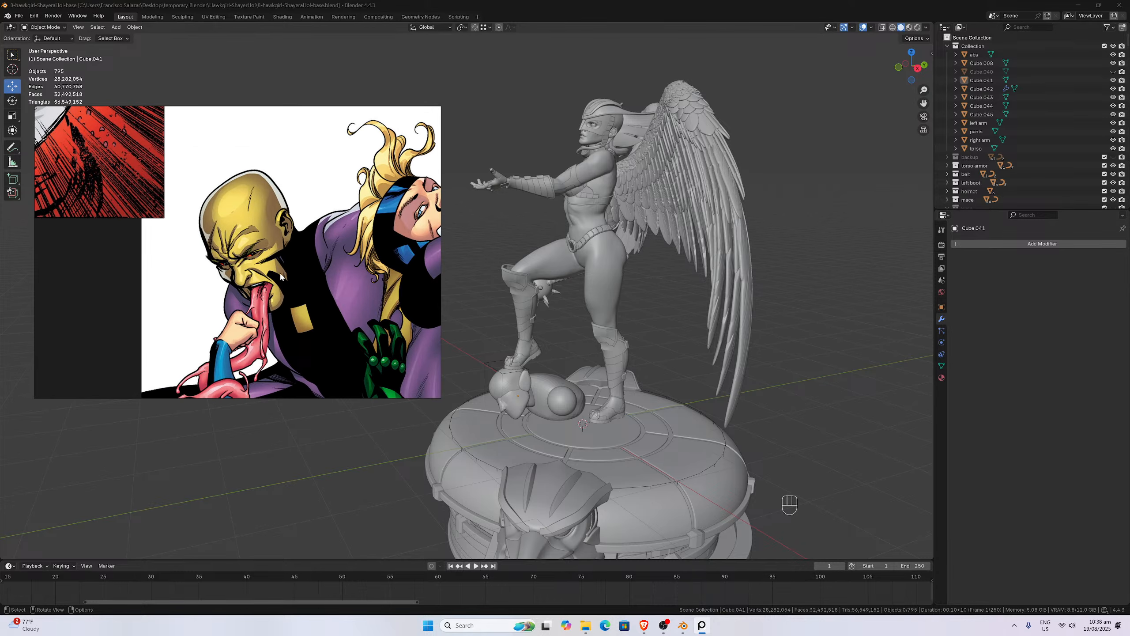
scroll(270, 225, down, 5)
scroll(269, 225, up, 6)
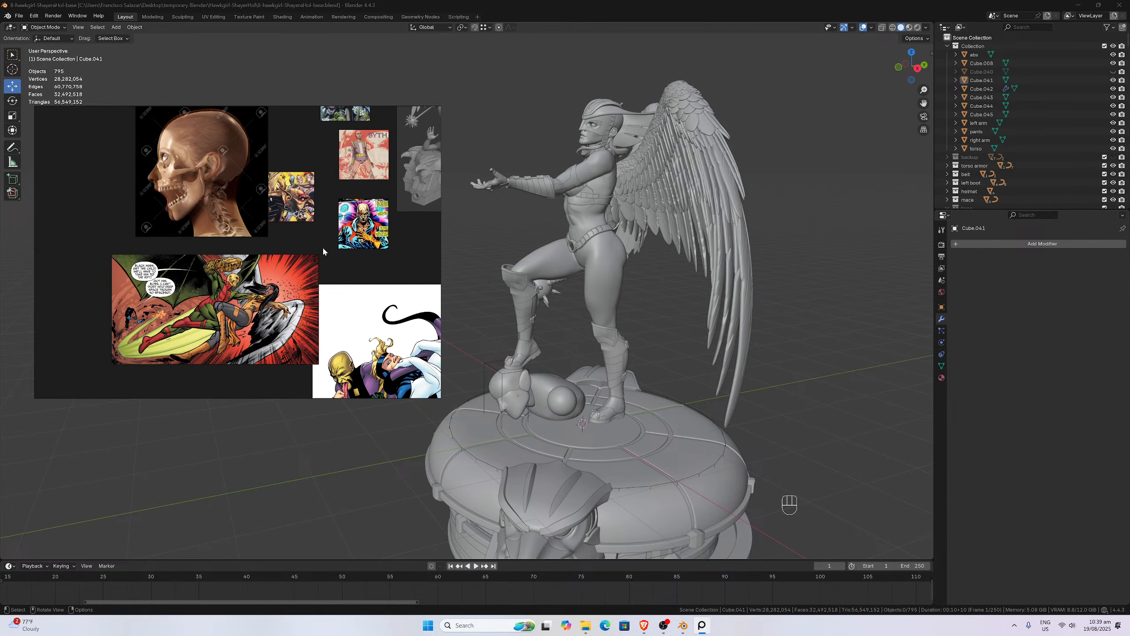
scroll(336, 251, up, 3)
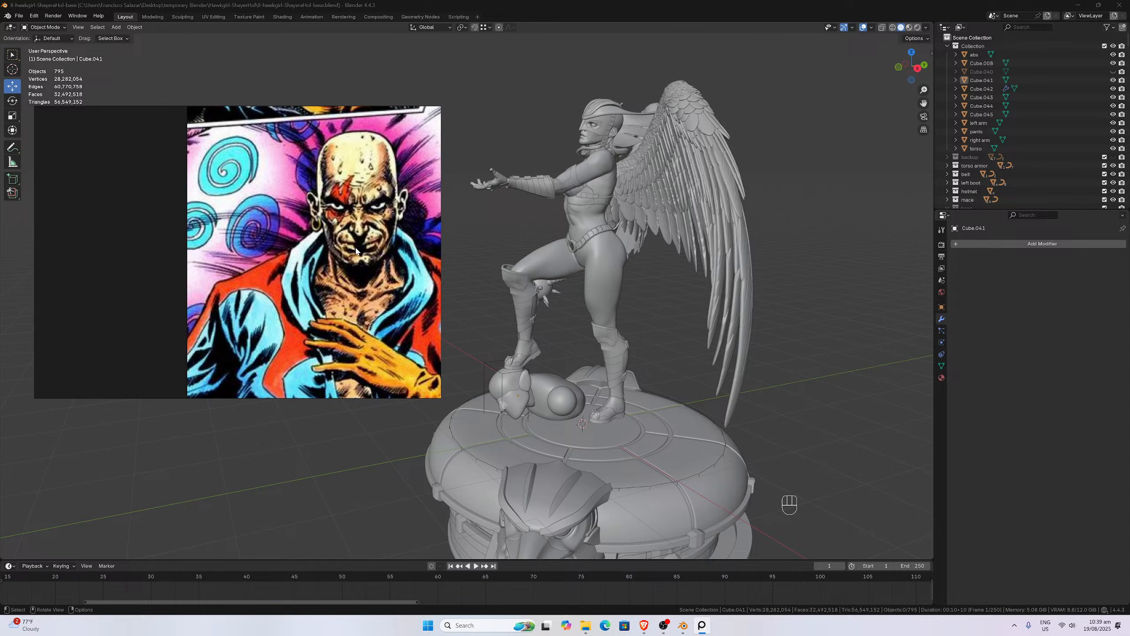
scroll(356, 251, down, 4)
scroll(310, 301, up, 6)
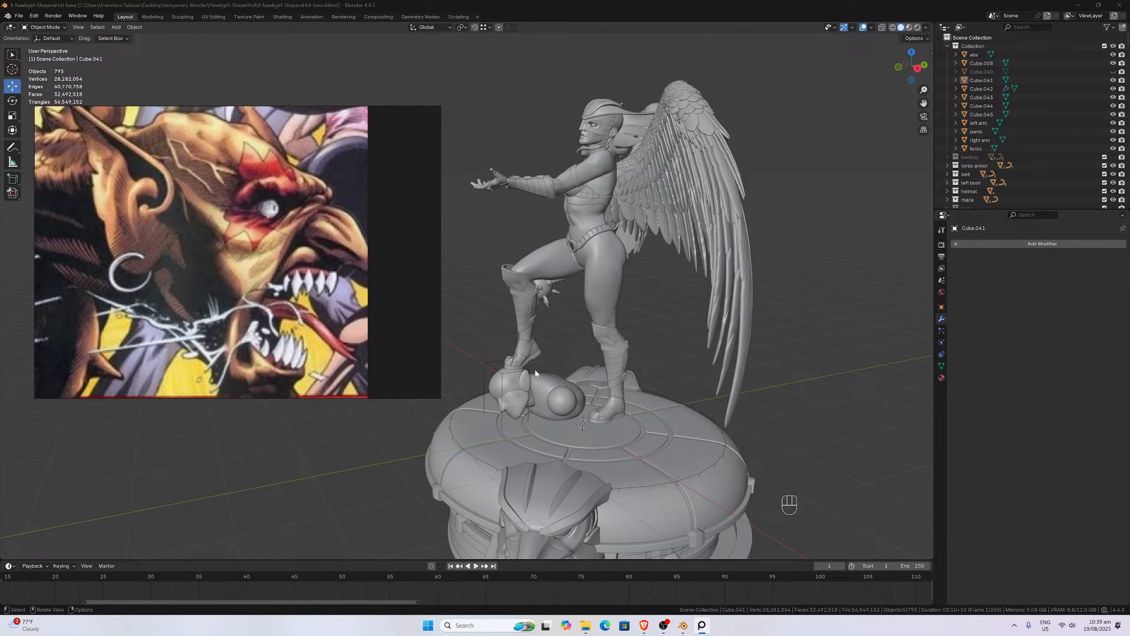
- Inspect the statue's pose and the creature blockout on the base from above, the front and the side
middle_drag(535, 373, 603, 376)
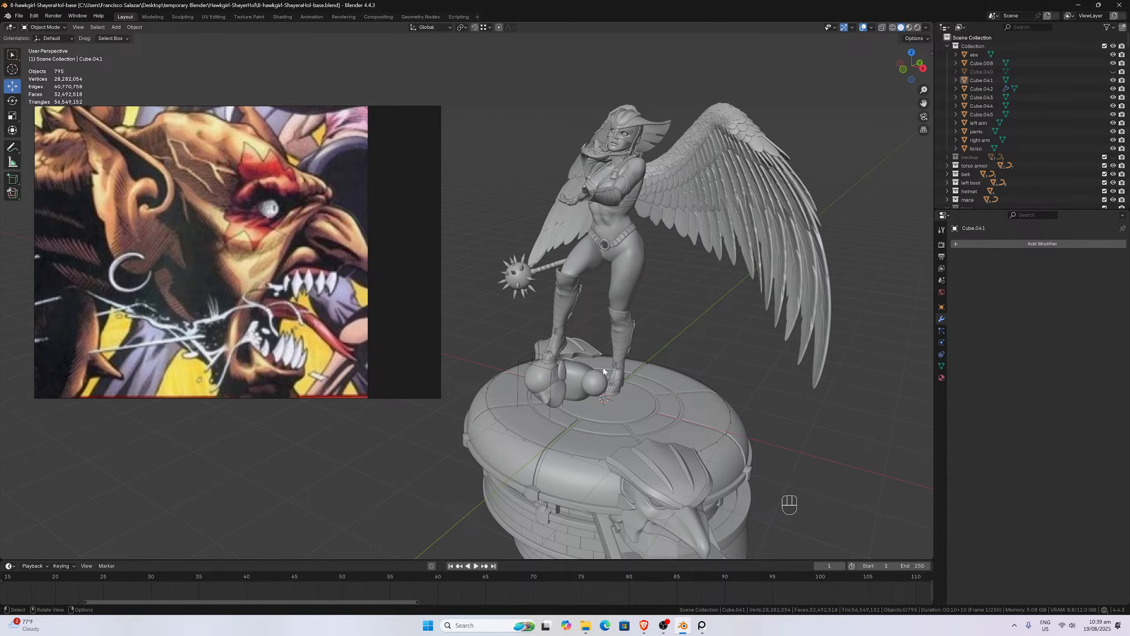
middle_drag(603, 371, 632, 365)
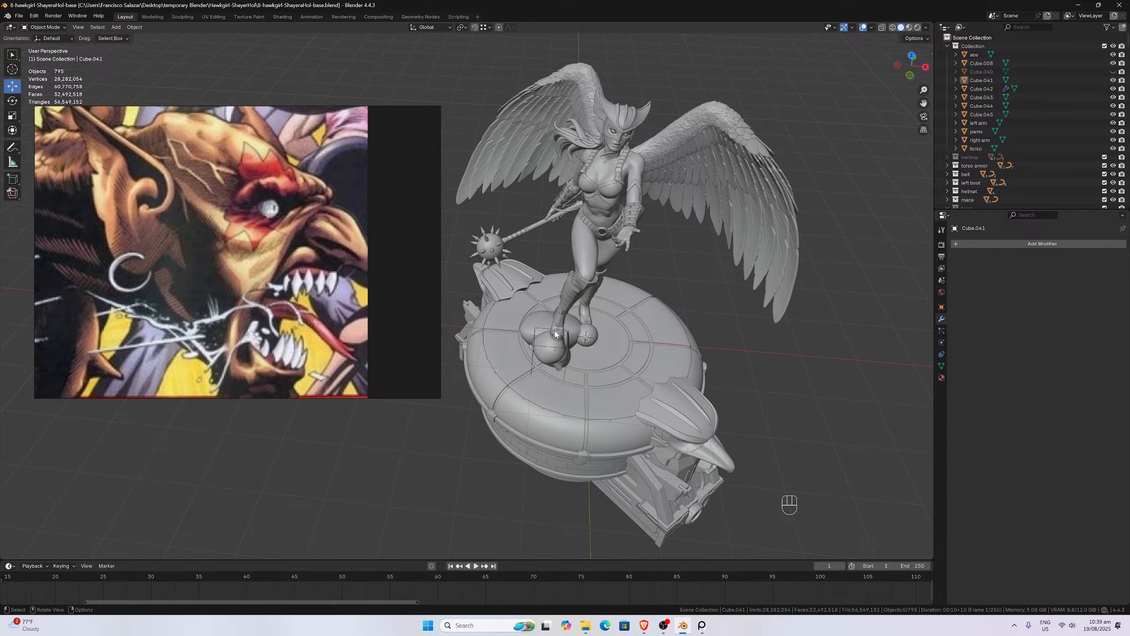
middle_drag(654, 342, 640, 232)
scroll(637, 304, up, 3)
middle_drag(708, 349, 674, 315)
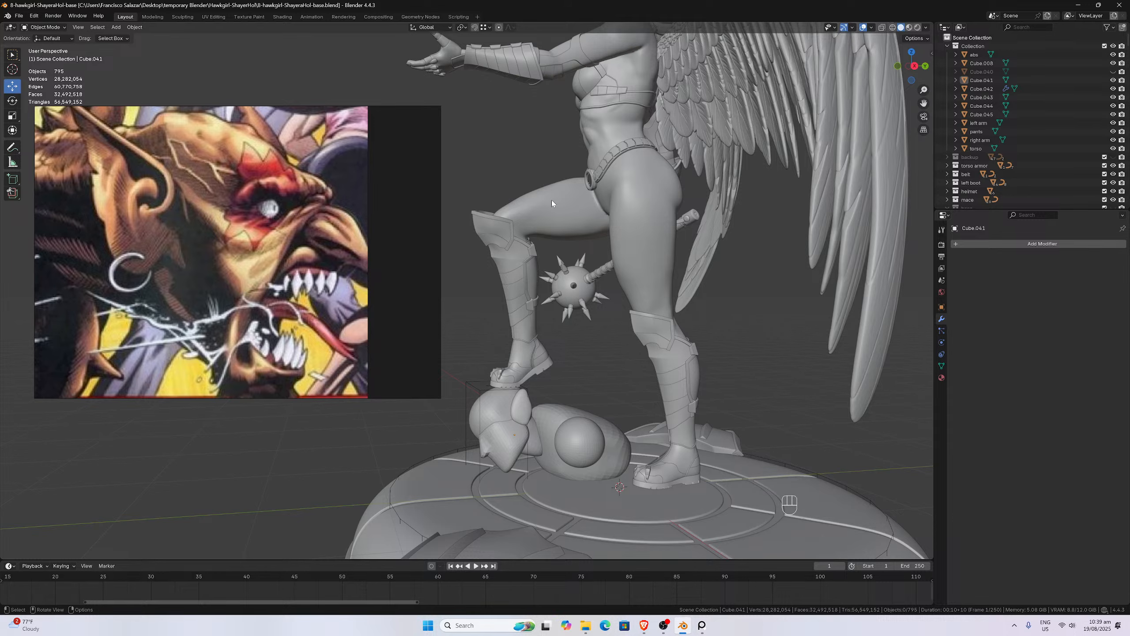
middle_drag(551, 200, 680, 143)
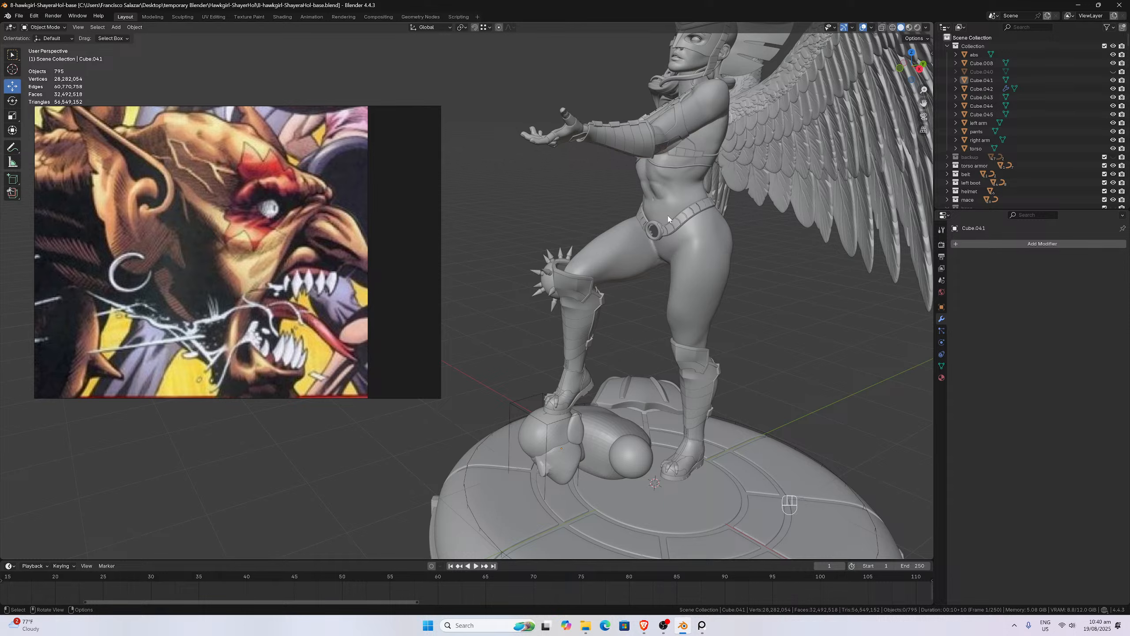
click(634, 331)
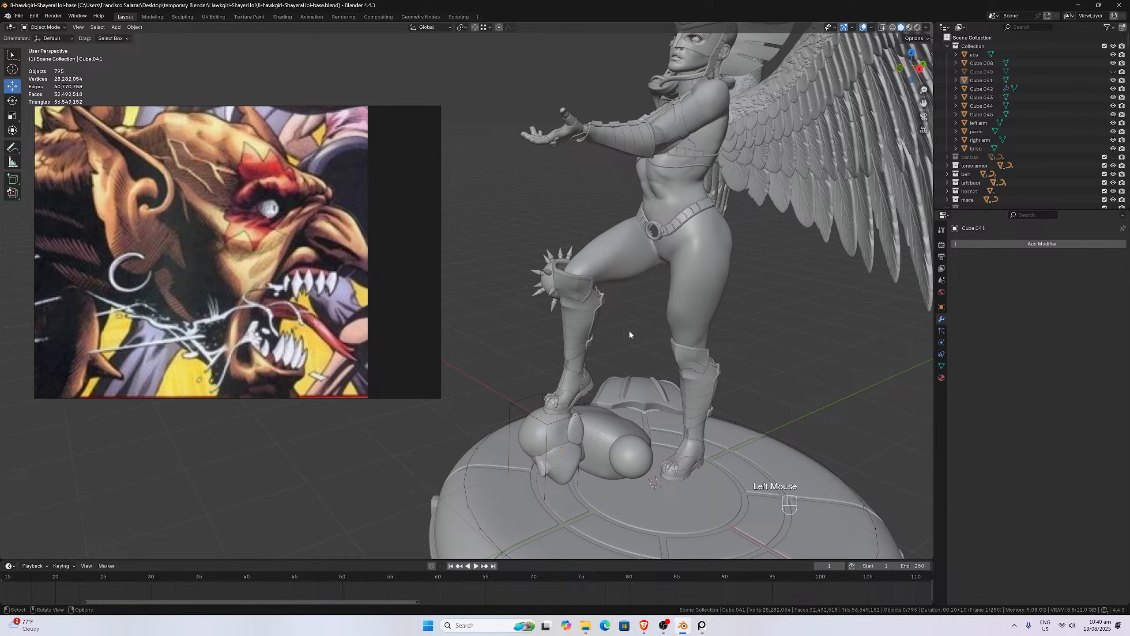
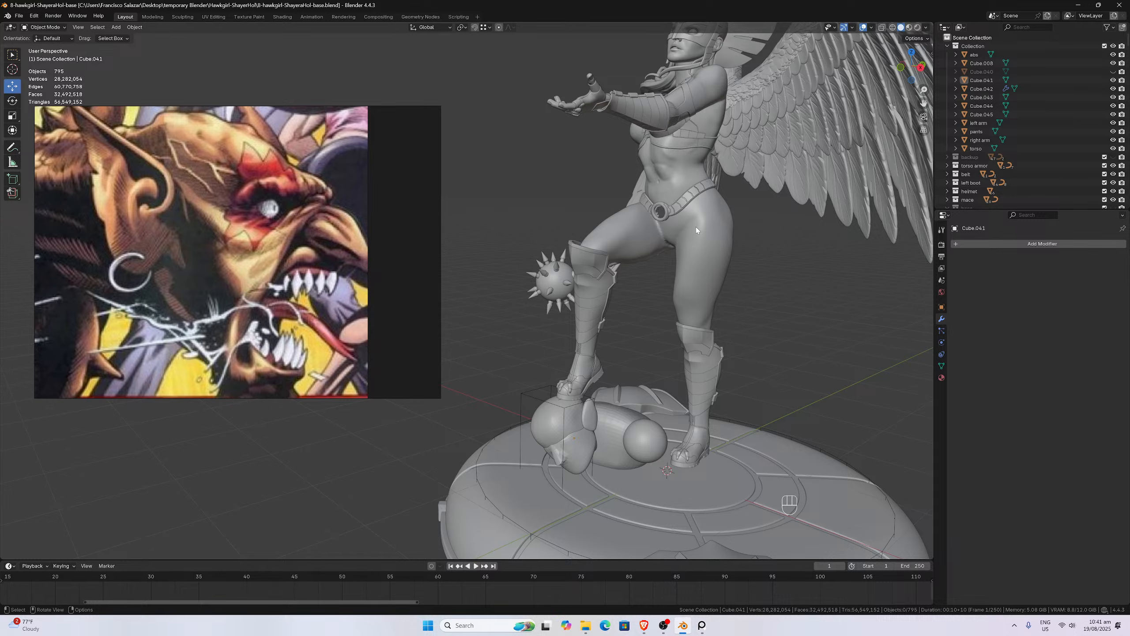
- Inspect the full winged statue and the creature blockout on the base from three-quarter, overhead and straight front views
scroll(699, 108, down, 2)
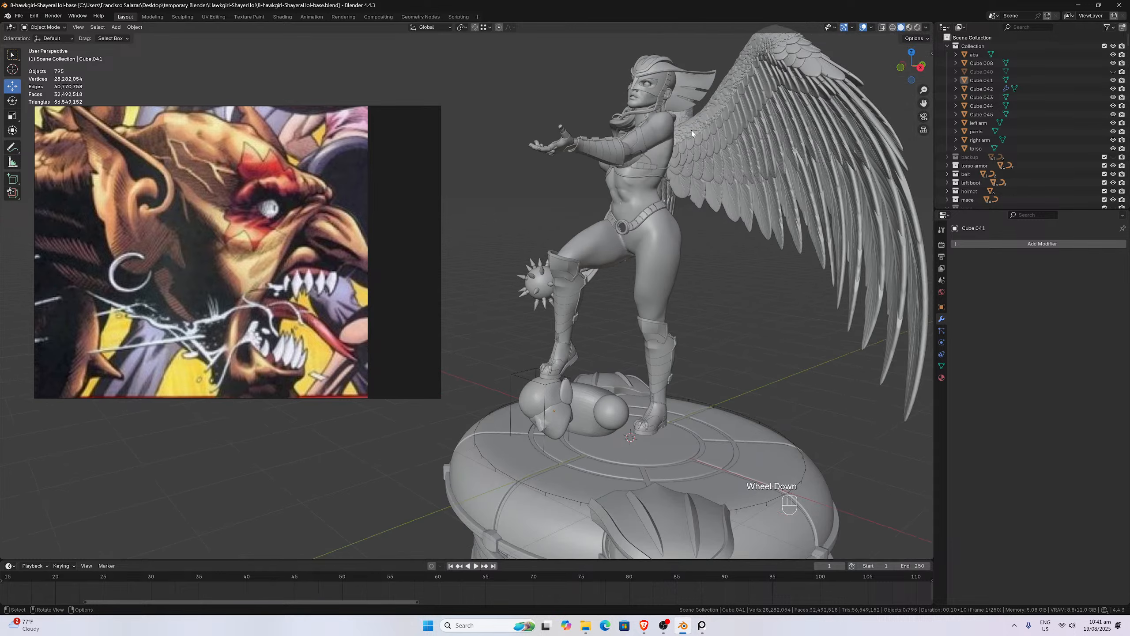
middle_drag(664, 255, 679, 263)
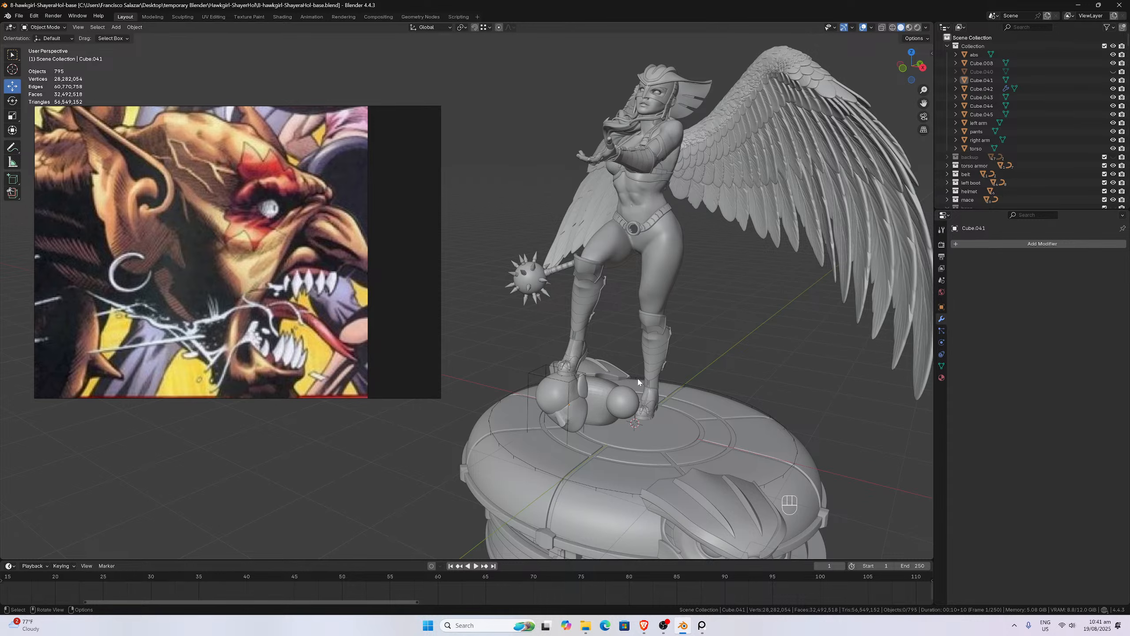
middle_drag(637, 412, 671, 413)
scroll(645, 388, up, 2)
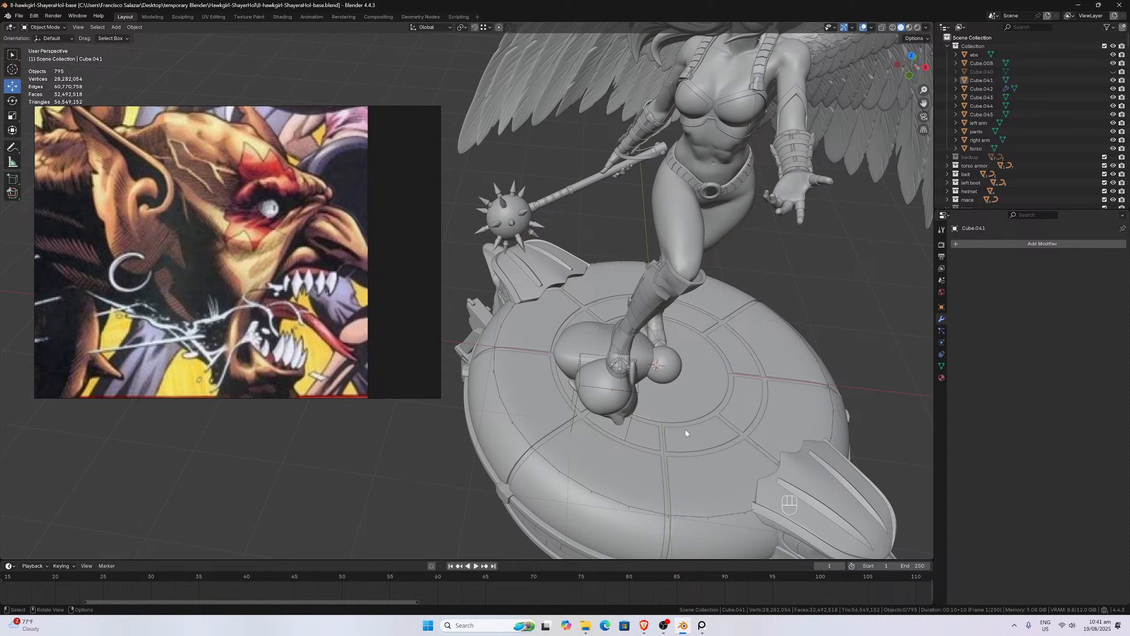
scroll(686, 431, down, 2)
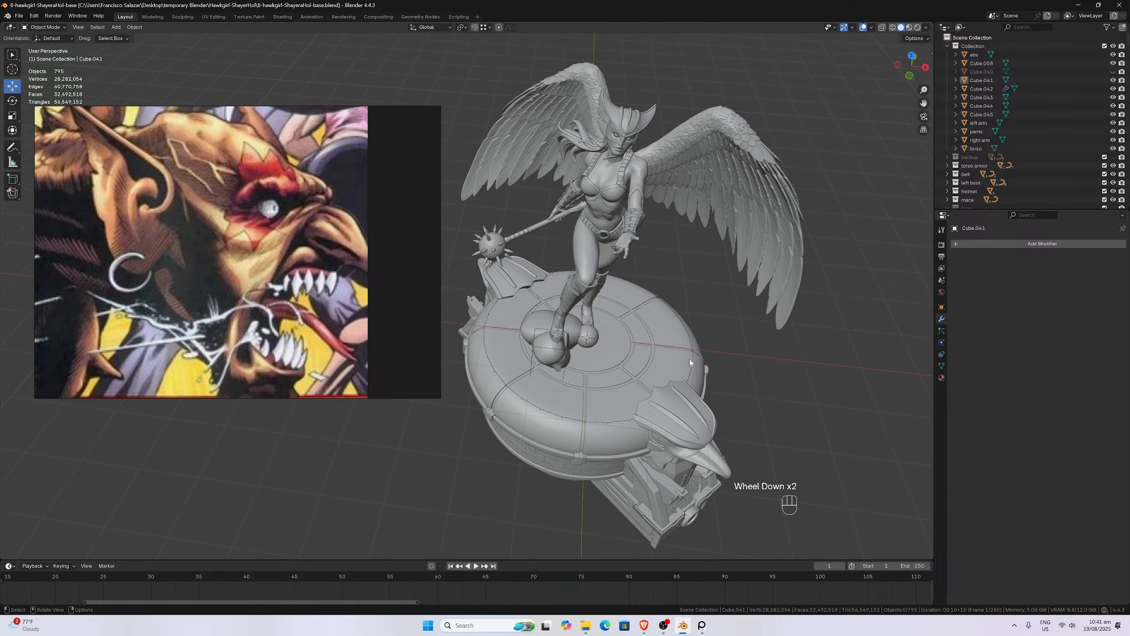
middle_drag(689, 359, 684, 330)
key(KP_1)
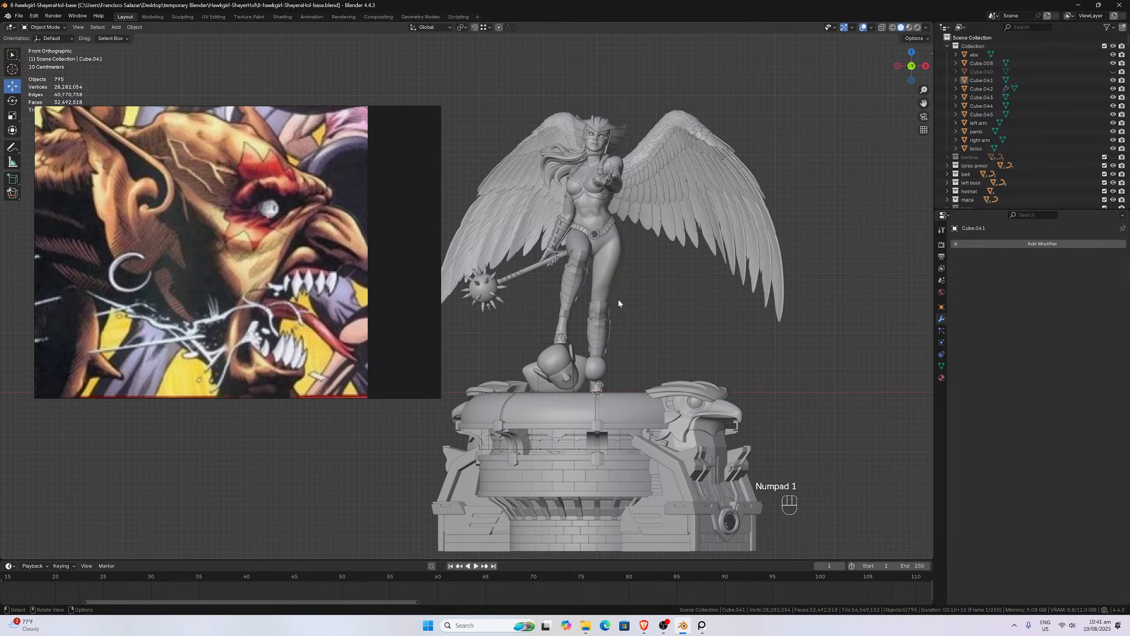
scroll(655, 300, up, 4)
drag(924, 103, 760, 103)
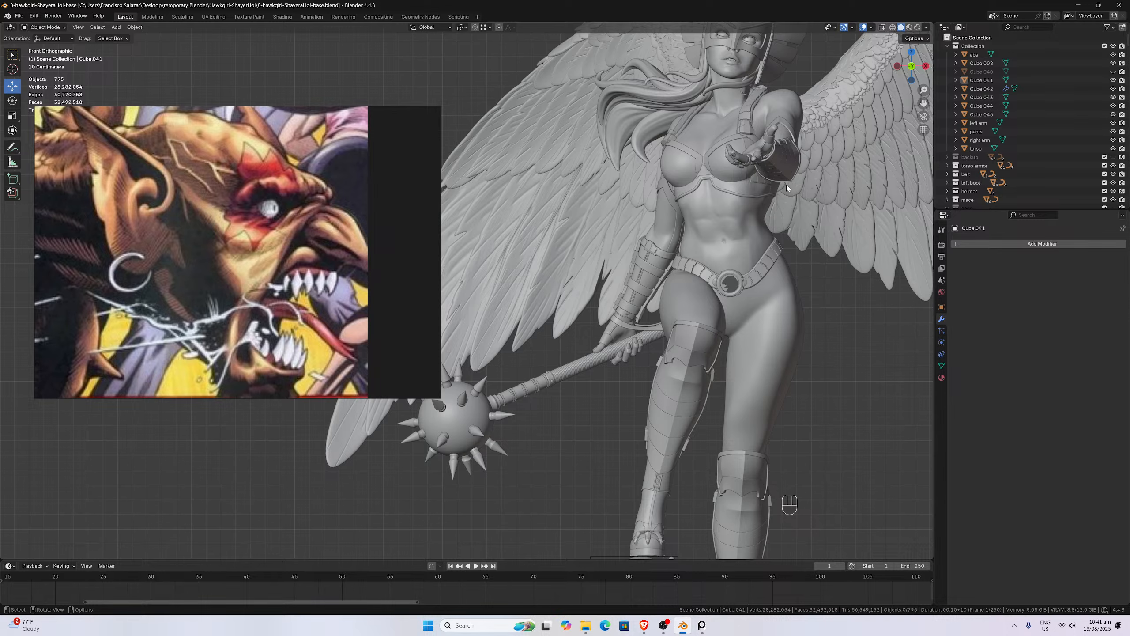
- Examine Hawkgirl's outstretched arm, raised leg and wings from the front, three-quarter and side
scroll(782, 199, down, 1)
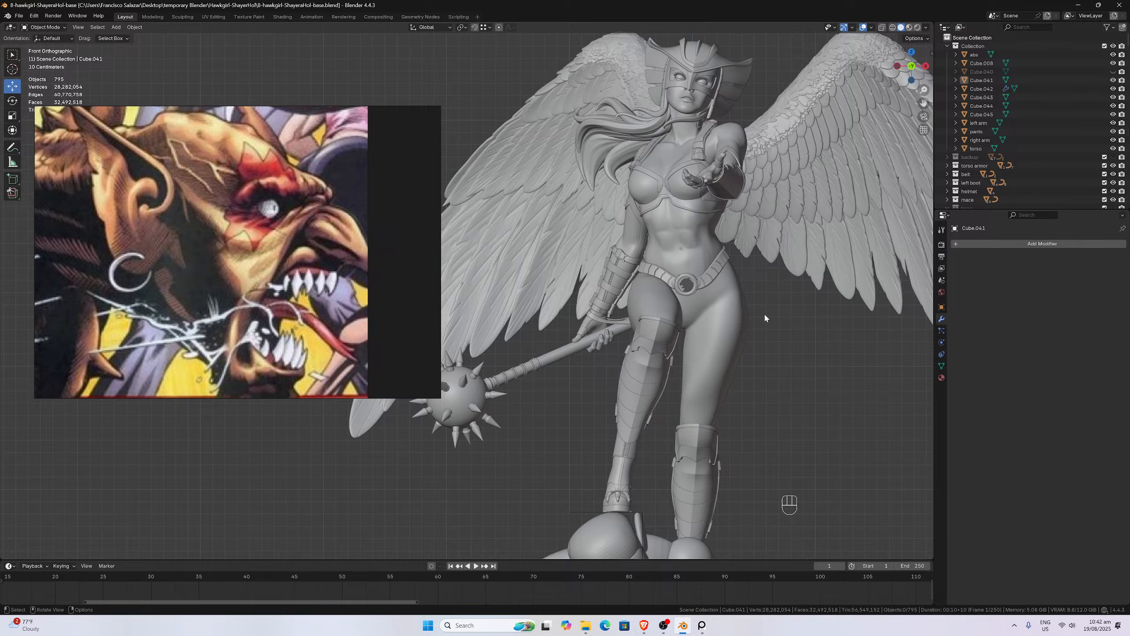
scroll(764, 313, down, 2)
middle_drag(759, 312, 668, 331)
scroll(667, 330, up, 3)
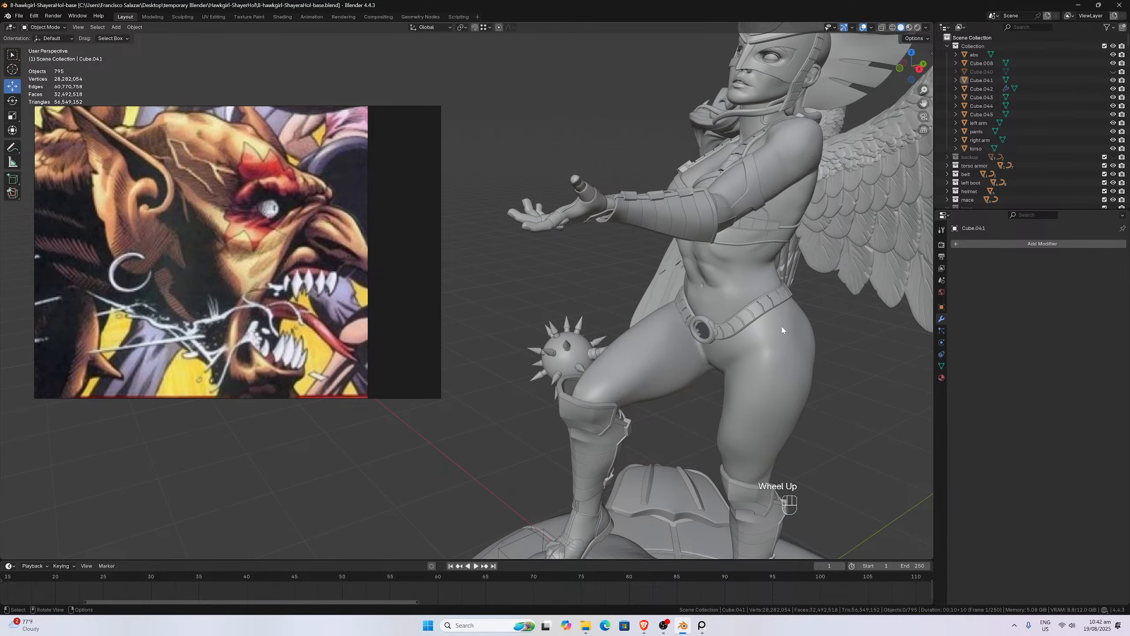
middle_drag(783, 304, 760, 301)
scroll(759, 300, down, 2)
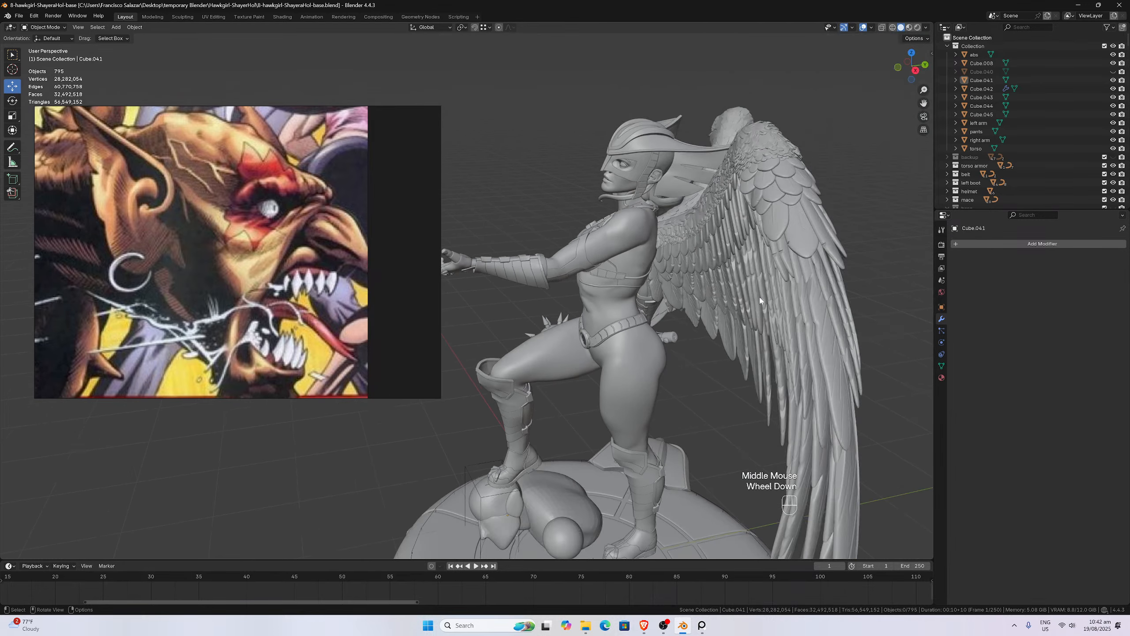
drag(924, 102, 1009, 121)
- Compare the statue's side profile with its front view, including the creature blockout under the raised foot
middle_drag(638, 189, 612, 175)
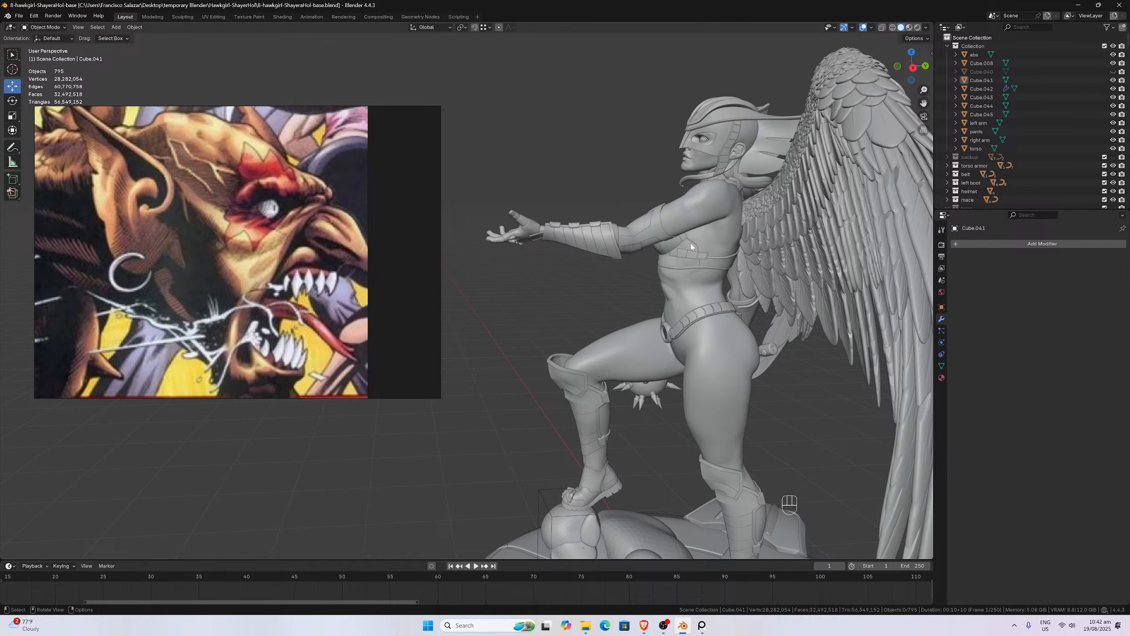
scroll(601, 303, up, 2)
mouse_move(622, 294)
middle_down()
mouse_move(607, 297)
mouse_move(625, 303)
middle_up()
scroll(752, 293, down, 2)
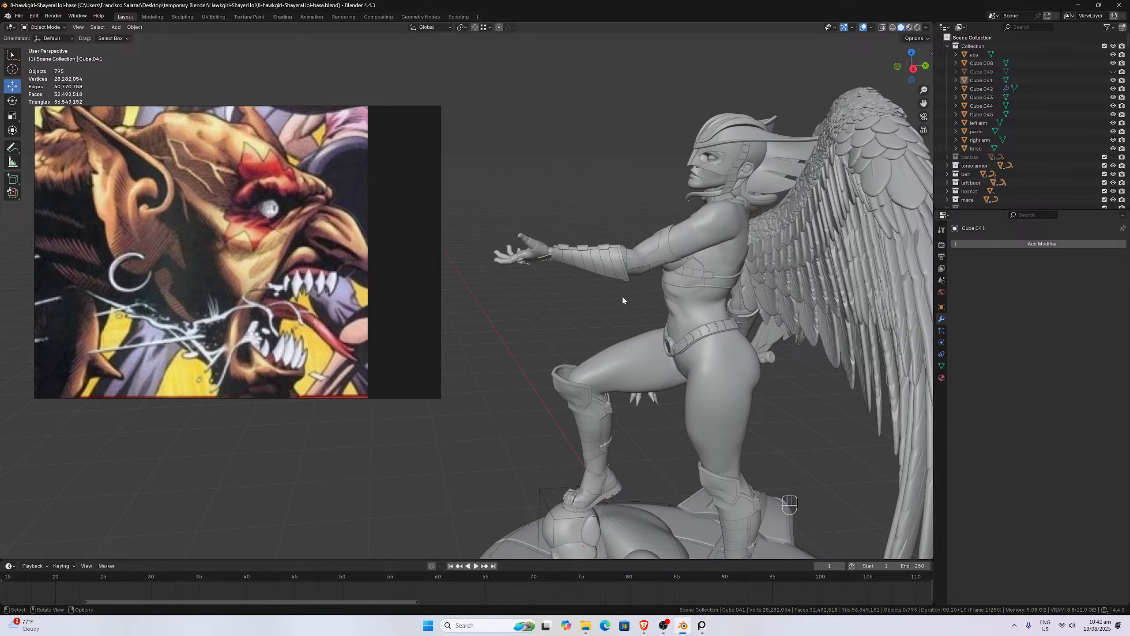
middle_drag(588, 317, 662, 315)
scroll(662, 315, up, 1)
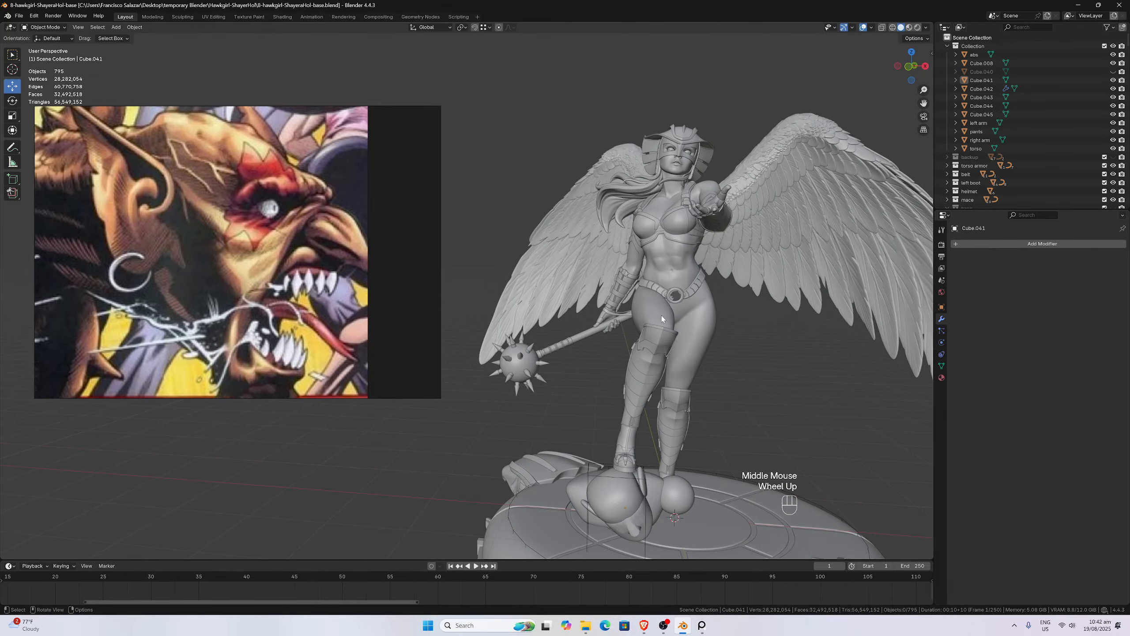
middle_drag(638, 499, 641, 499)
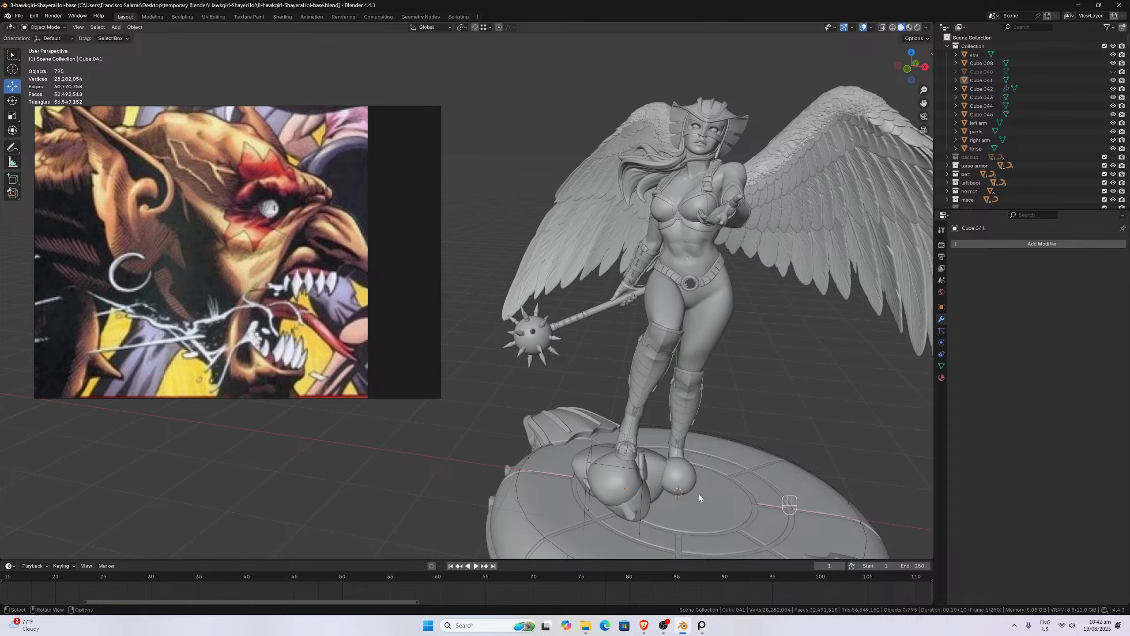
- Survey the whole reference board and check the creature blockout on the base from a low three-quarter angle
scroll(192, 303, down, 4)
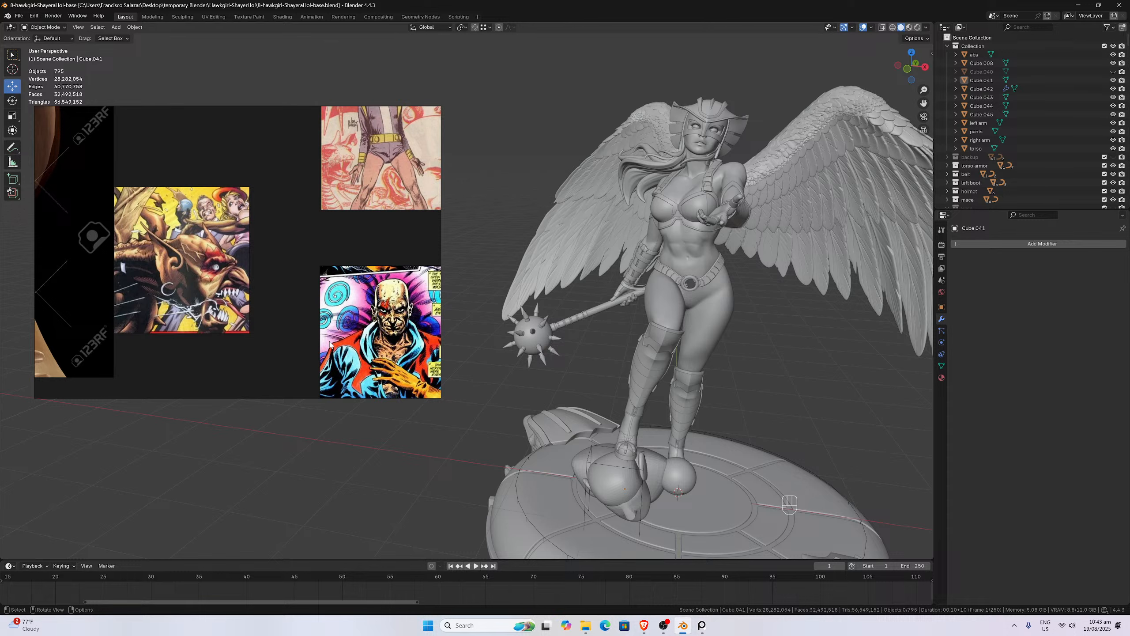
scroll(330, 345, down, 5)
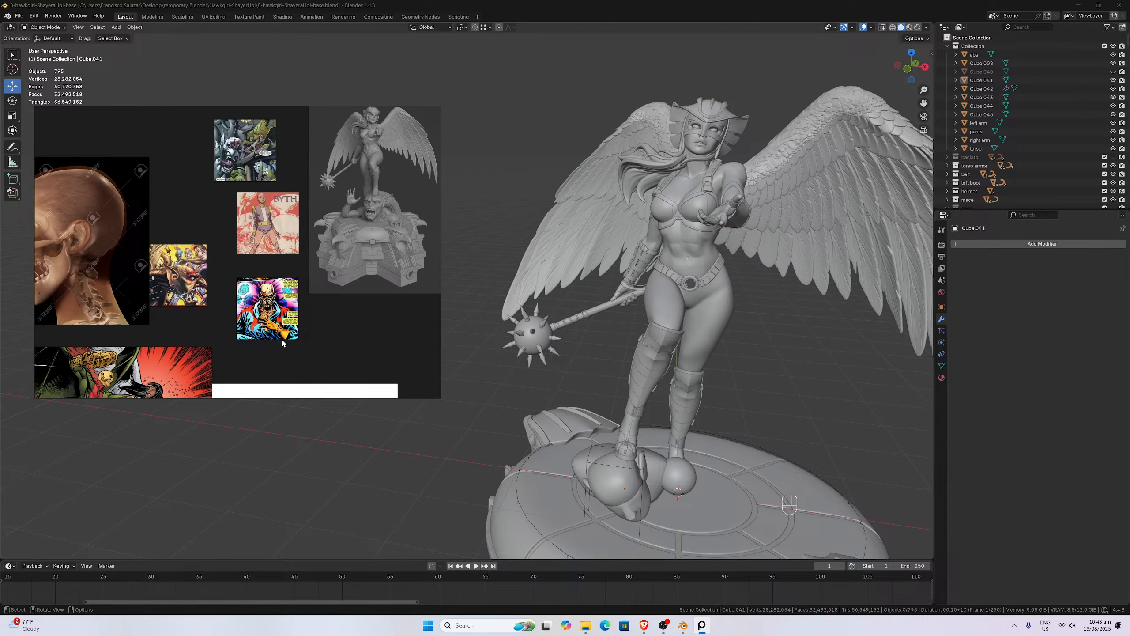
scroll(283, 343, down, 5)
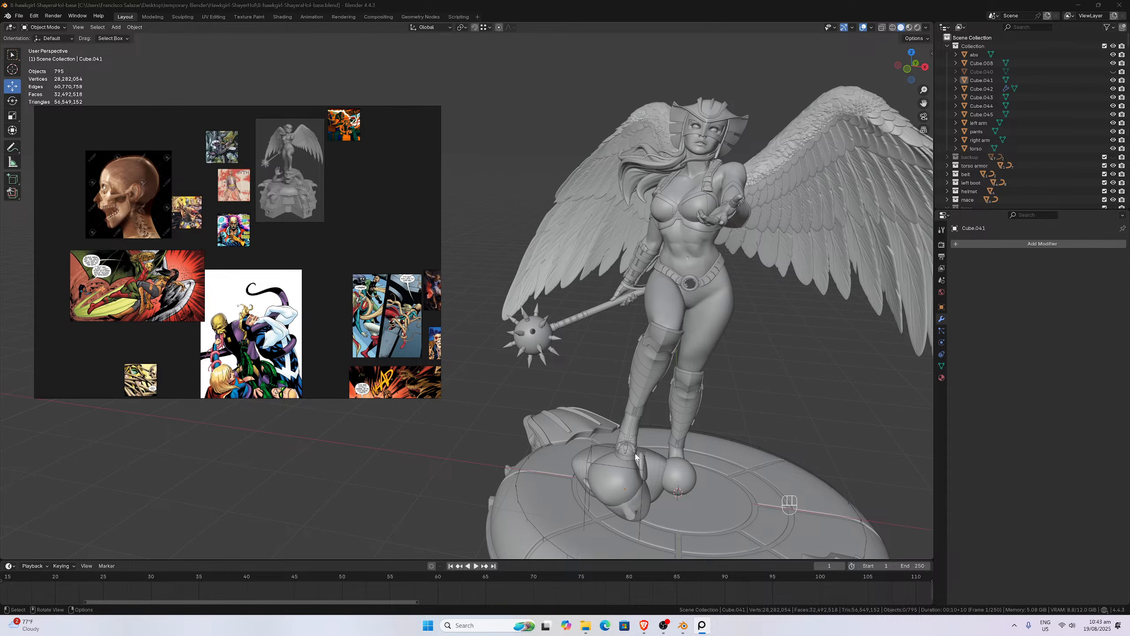
middle_drag(645, 447, 638, 381)
scroll(515, 306, down, 3)
scroll(598, 404, down, 1)
scroll(706, 392, up, 1)
scroll(706, 392, down, 1)
scroll(638, 381, down, 1)
scroll(639, 382, up, 1)
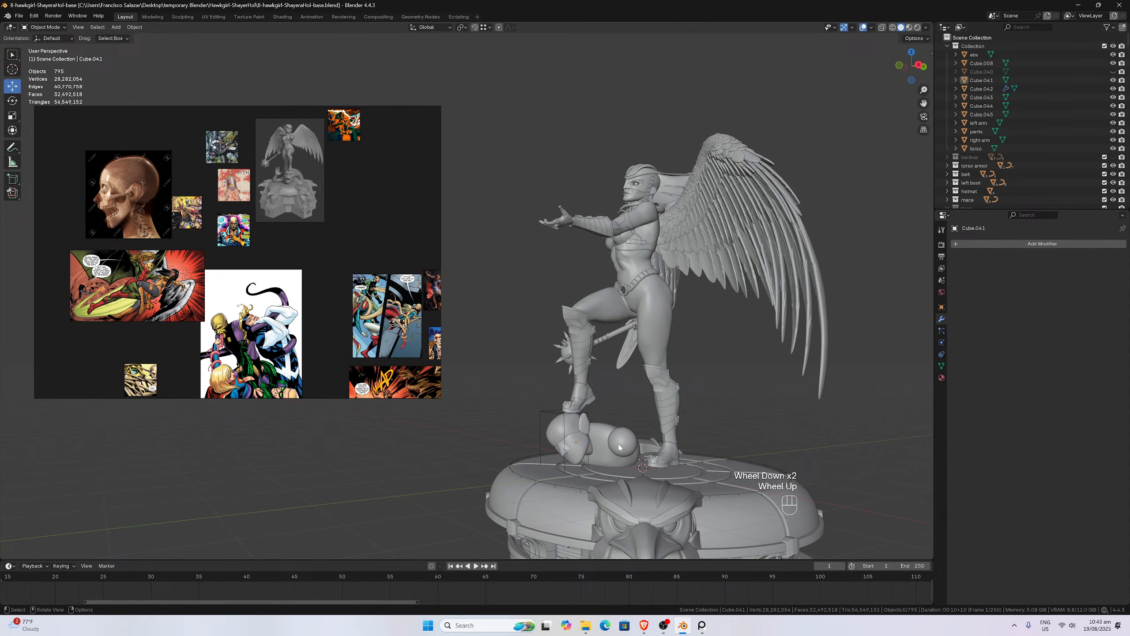
- Move the white-background group fight illustration closer to the blue comic panels on the reference board
scroll(368, 320, down, 2)
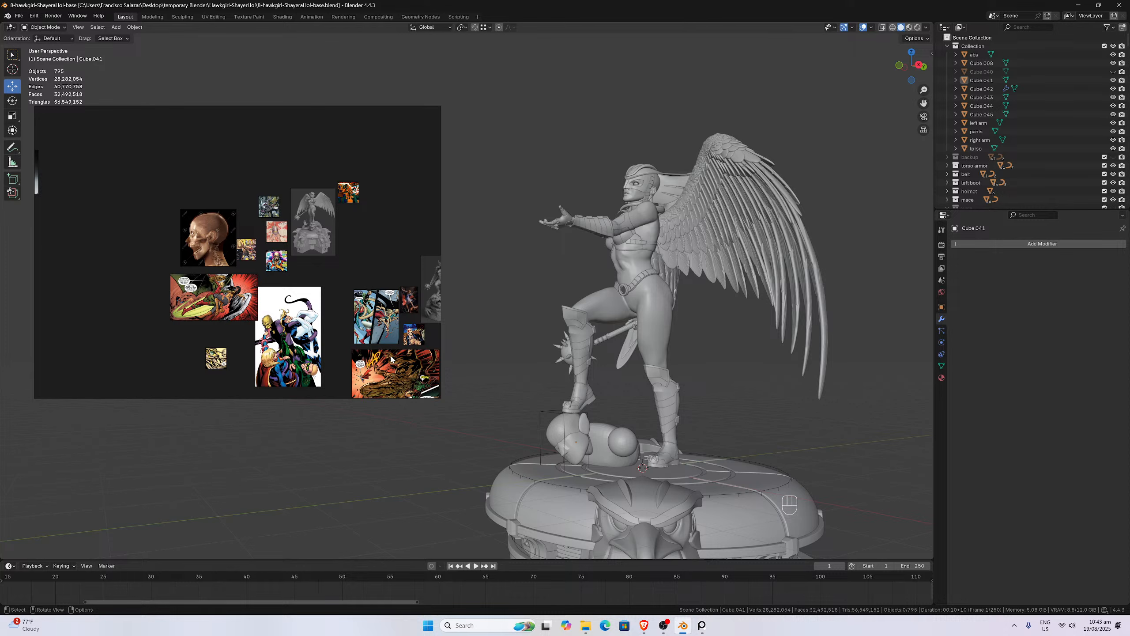
scroll(391, 355, down, 1)
middle_drag(390, 355, 303, 300)
scroll(303, 299, up, 3)
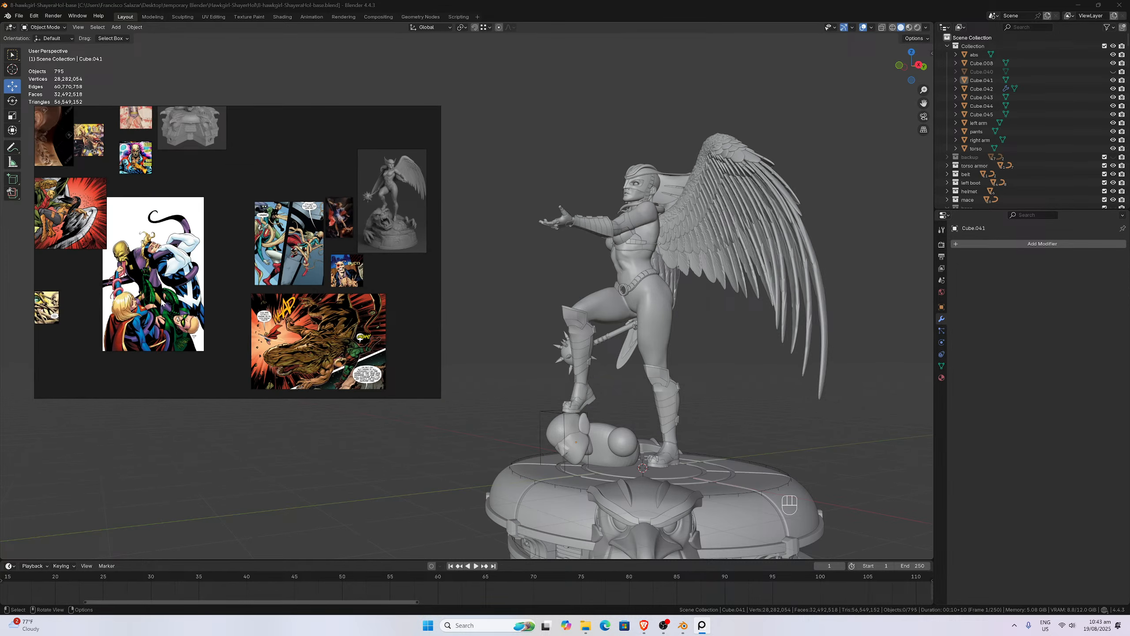
drag(162, 300, 203, 320)
middle_drag(168, 243, 253, 317)
scroll(253, 316, down, 2)
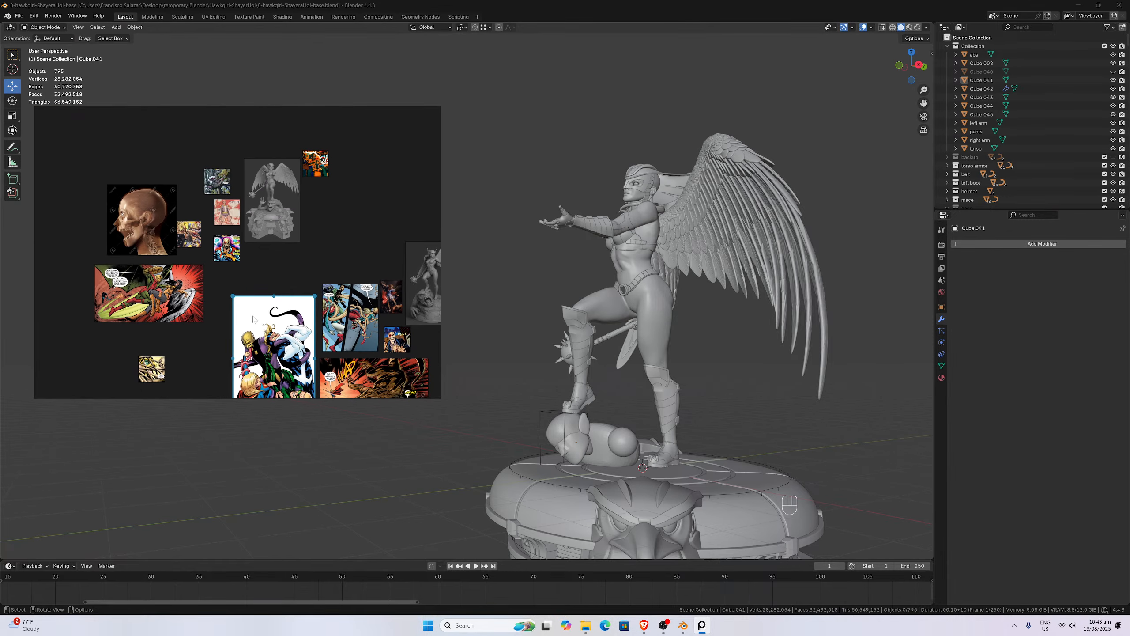
- Bring the skull and comic reference cluster, the front statue render and the orange comic panel closer to the other references
drag(69, 175, 216, 385)
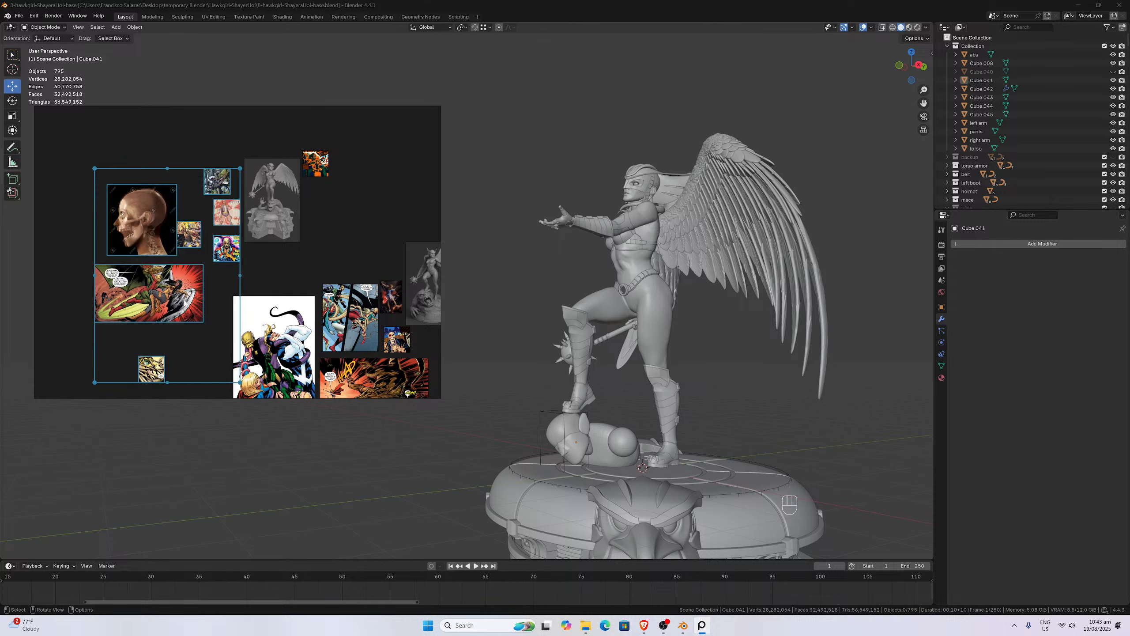
drag(185, 303, 191, 298)
drag(297, 185, 321, 221)
drag(323, 167, 360, 238)
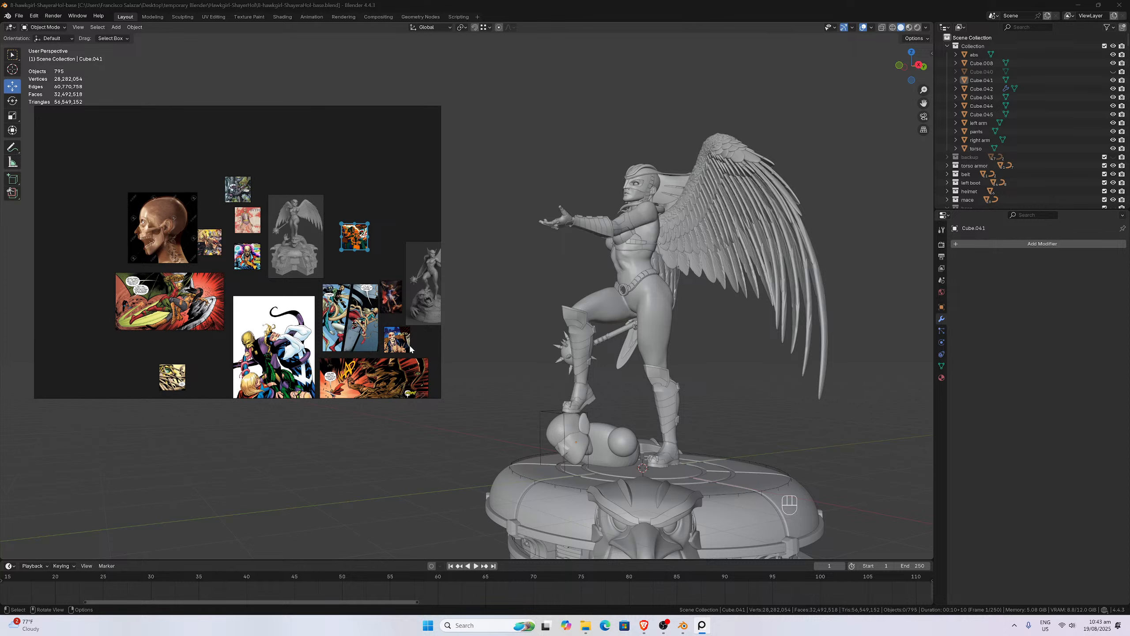
- Enlarge the small yellow comic panel of tangled limbs to about twice its size on the reference board
scroll(350, 329, down, 4)
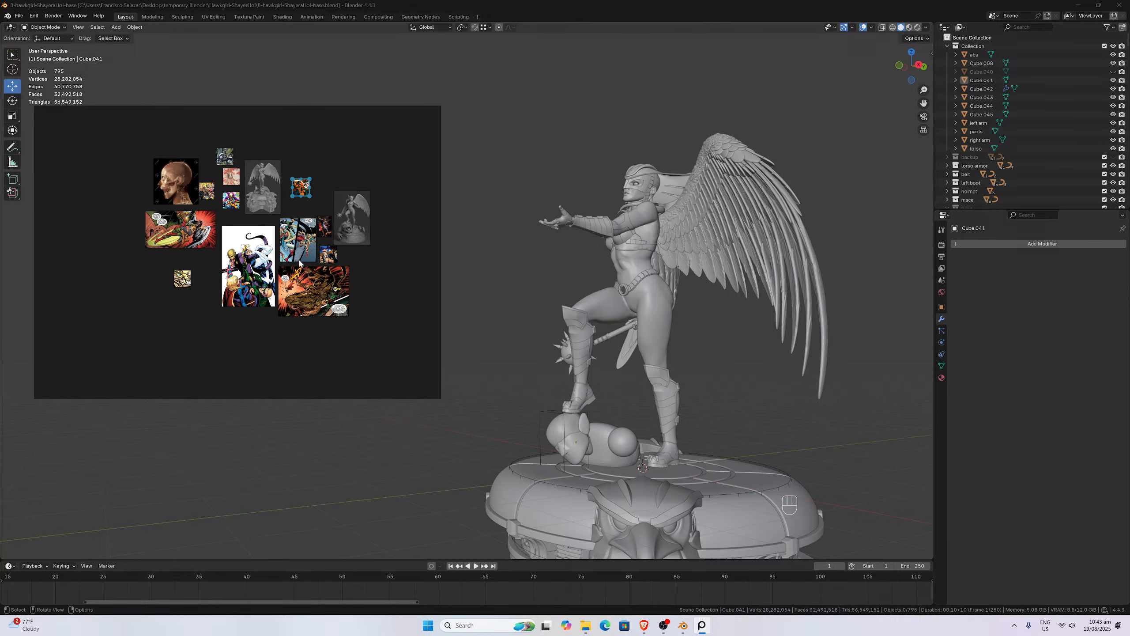
scroll(310, 282, up, 5)
middle_drag(310, 297, 304, 299)
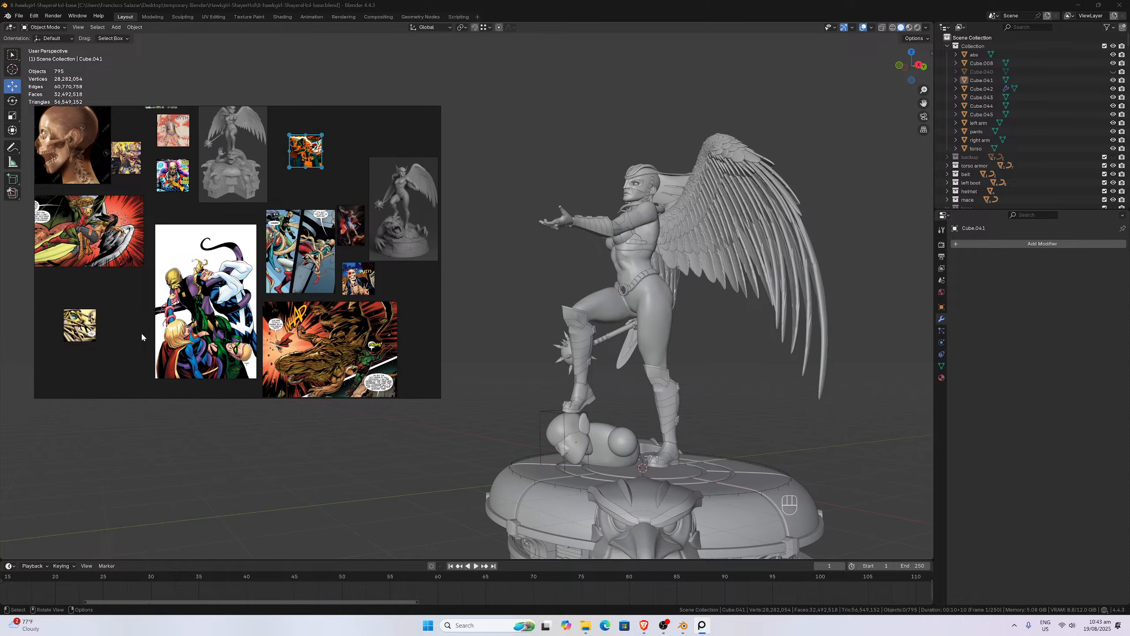
click(80, 325)
drag(96, 341, 106, 319)
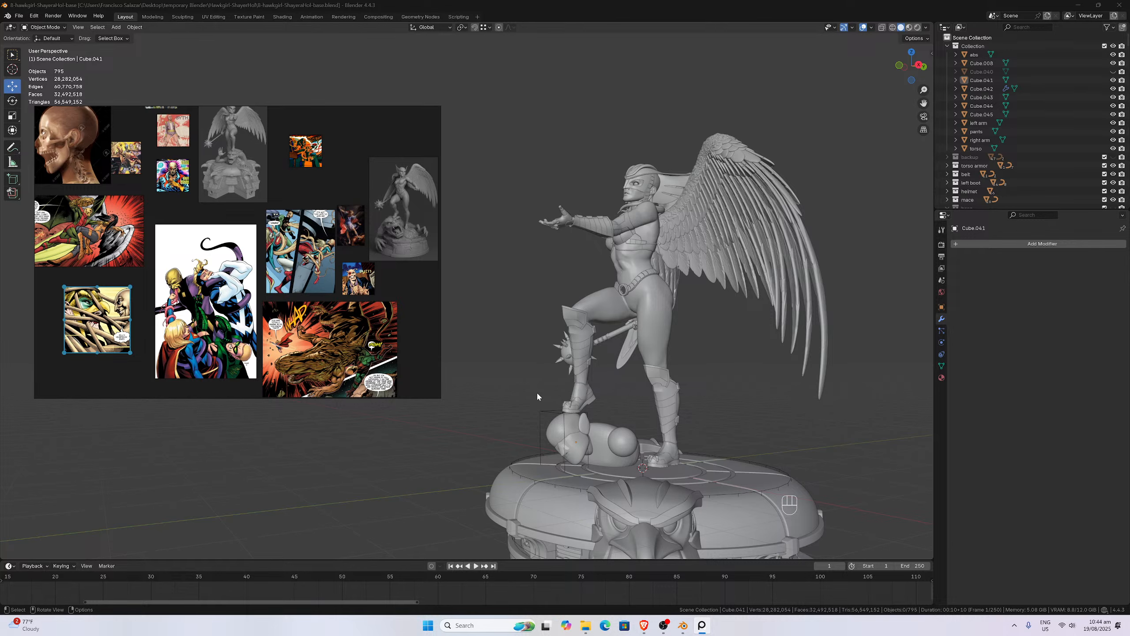
- Inspect the statue and creature blockout from above and the front, and survey the rearranged reference board
middle_drag(535, 387, 565, 443)
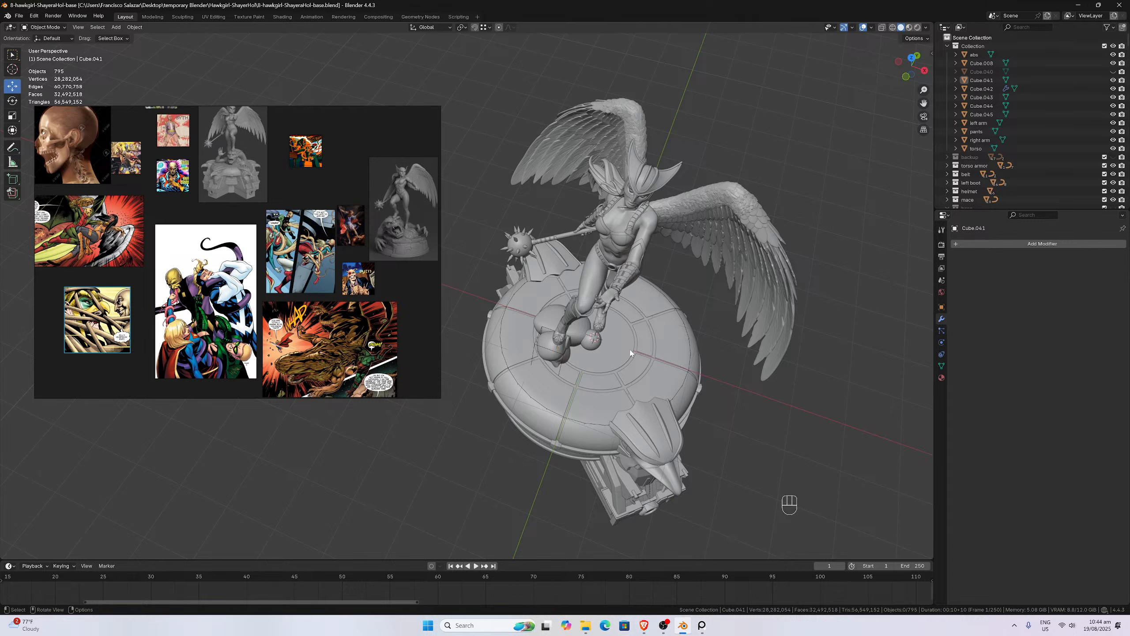
scroll(631, 351, up, 3)
middle_drag(630, 350, 611, 365)
scroll(604, 355, down, 2)
scroll(614, 378, down, 1)
scroll(611, 364, down, 1)
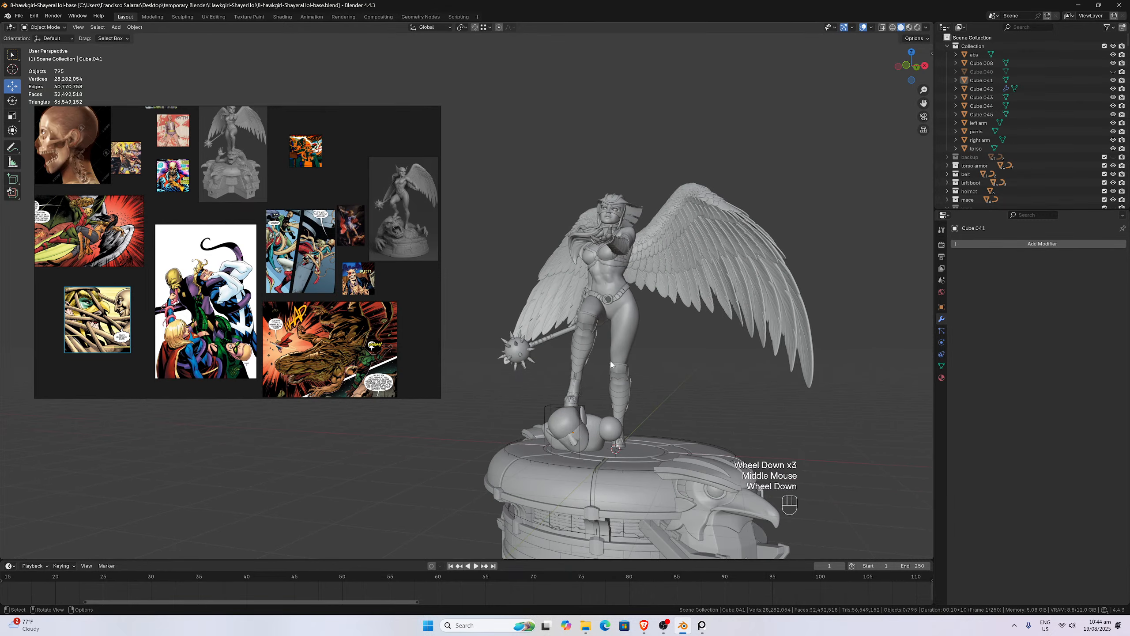
middle_drag(628, 415, 628, 403)
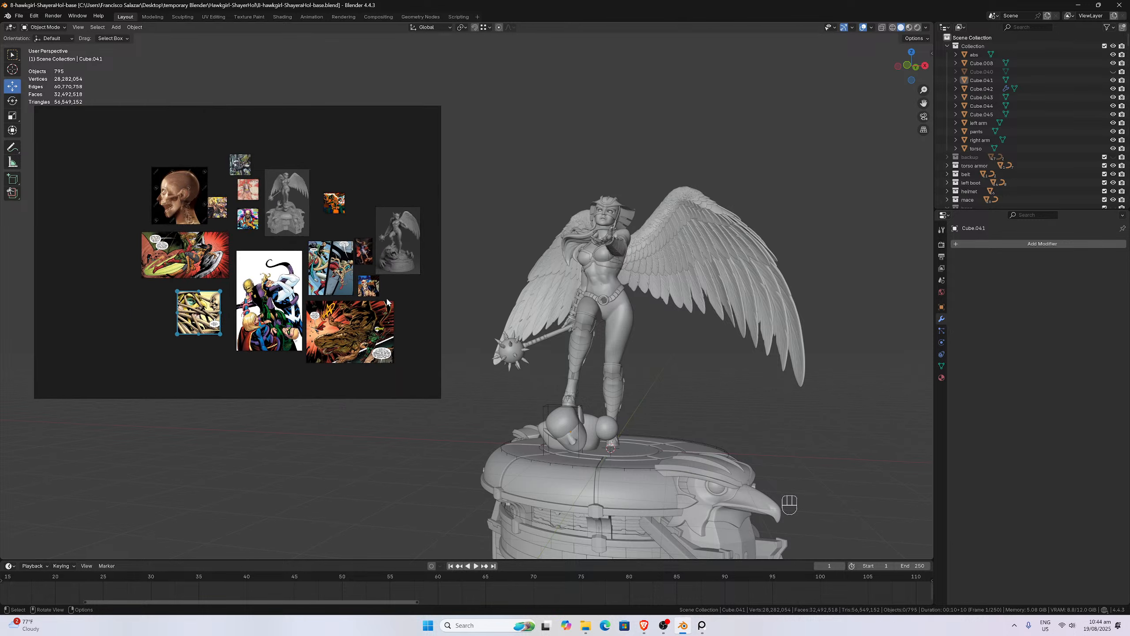
scroll(388, 338, down, 5)
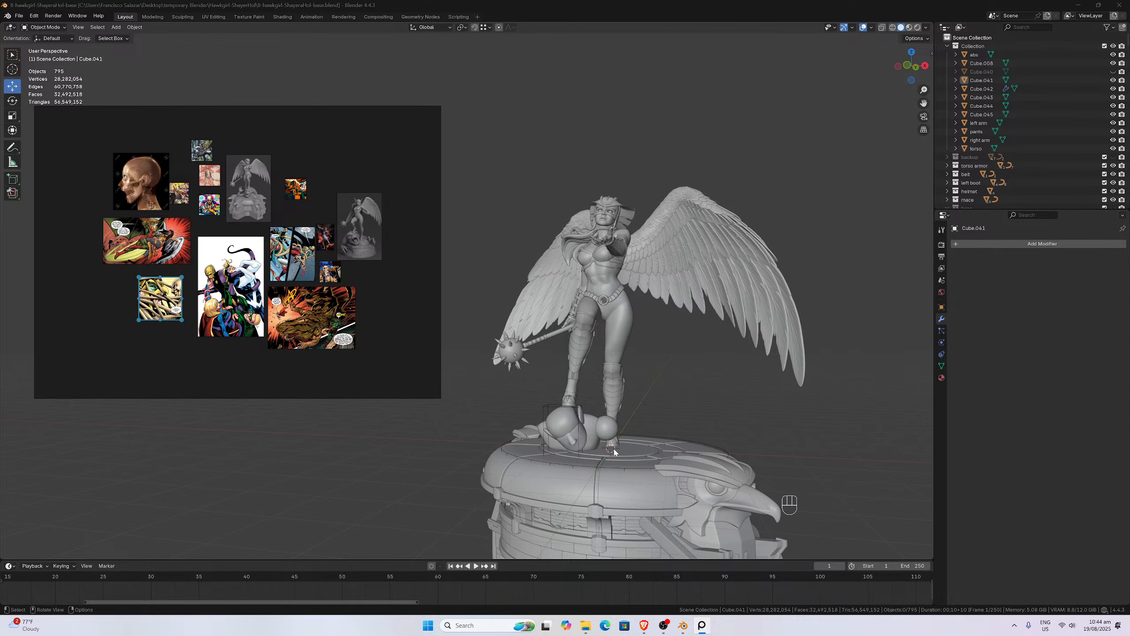
middle_drag(615, 452, 598, 432)
scroll(614, 461, up, 2)
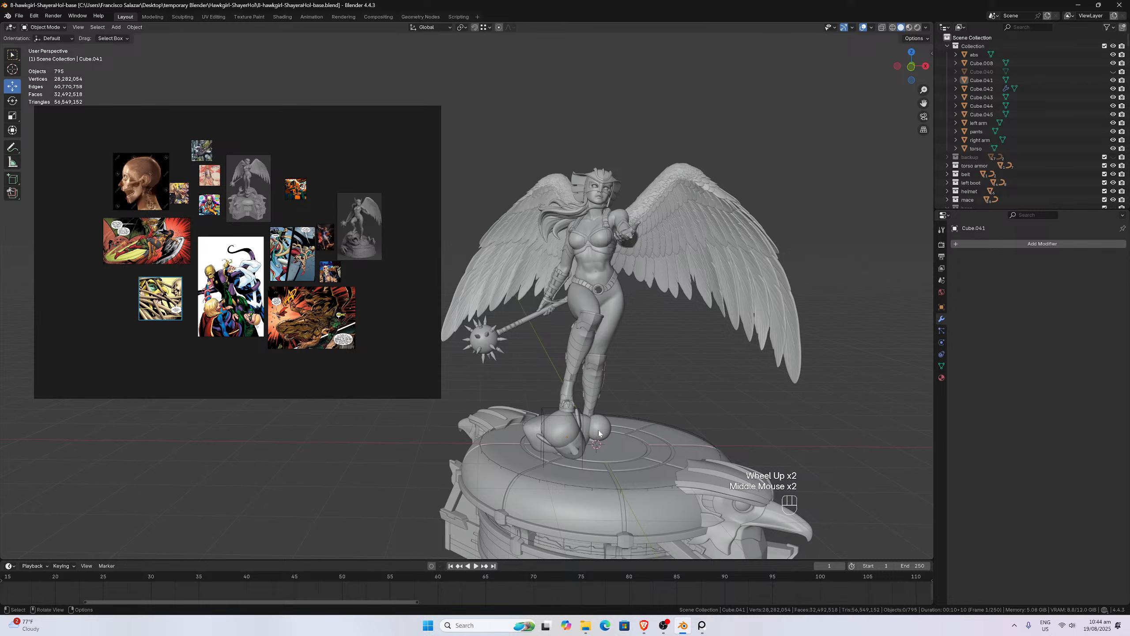
scroll(339, 350, up, 3)
scroll(339, 324, down, 4)
- Compare the statue render with the roaring monster and the angel painting against the creature blockout from the side and three-quarter view
scroll(363, 326, up, 3)
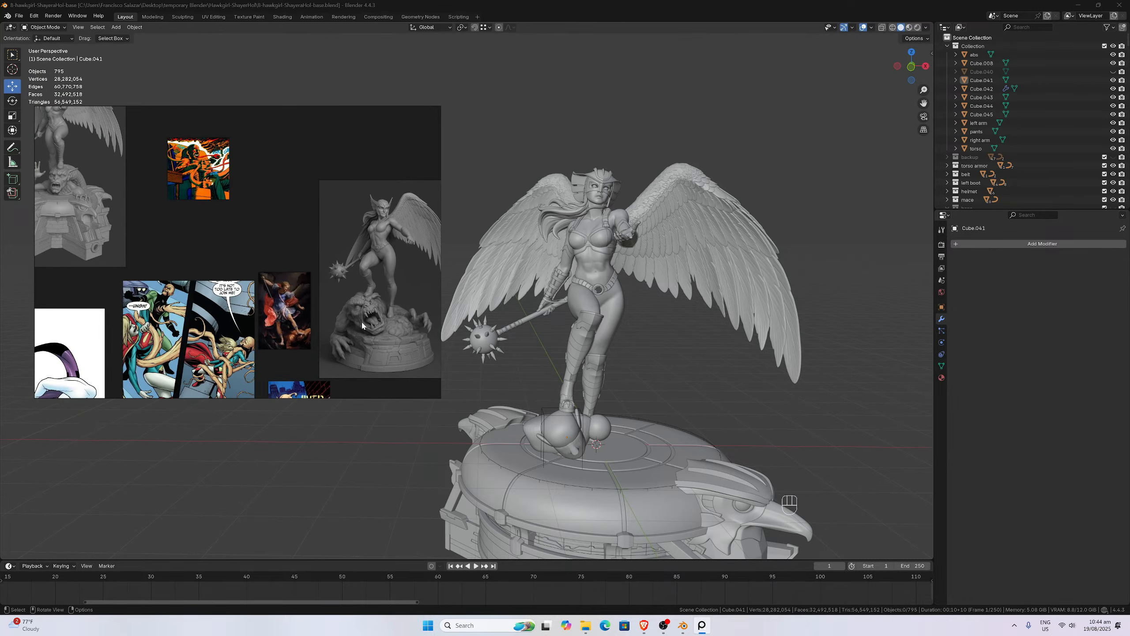
middle_drag(363, 326, 272, 319)
scroll(318, 308, up, 3)
middle_drag(575, 403, 443, 366)
scroll(485, 399, down, 1)
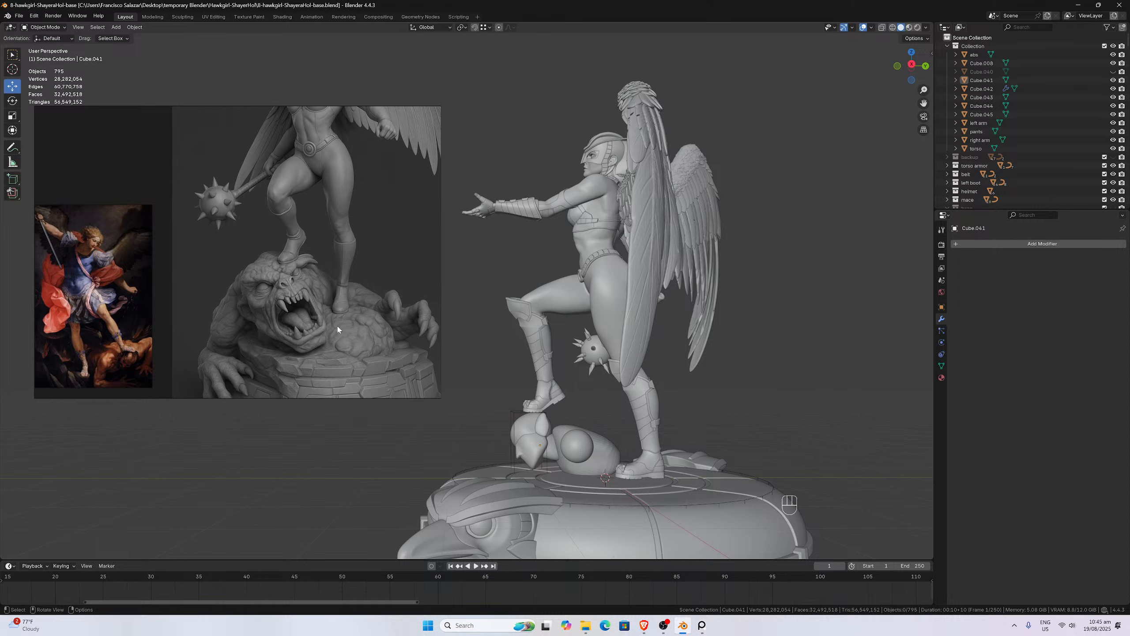
scroll(327, 330, down, 2)
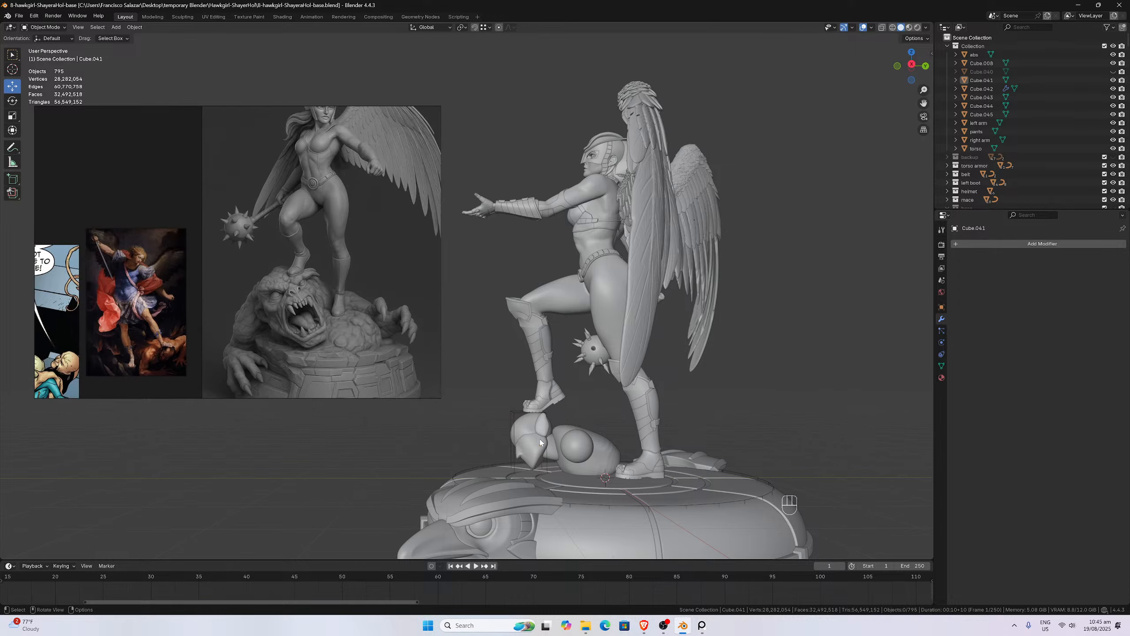
middle_drag(541, 432, 603, 446)
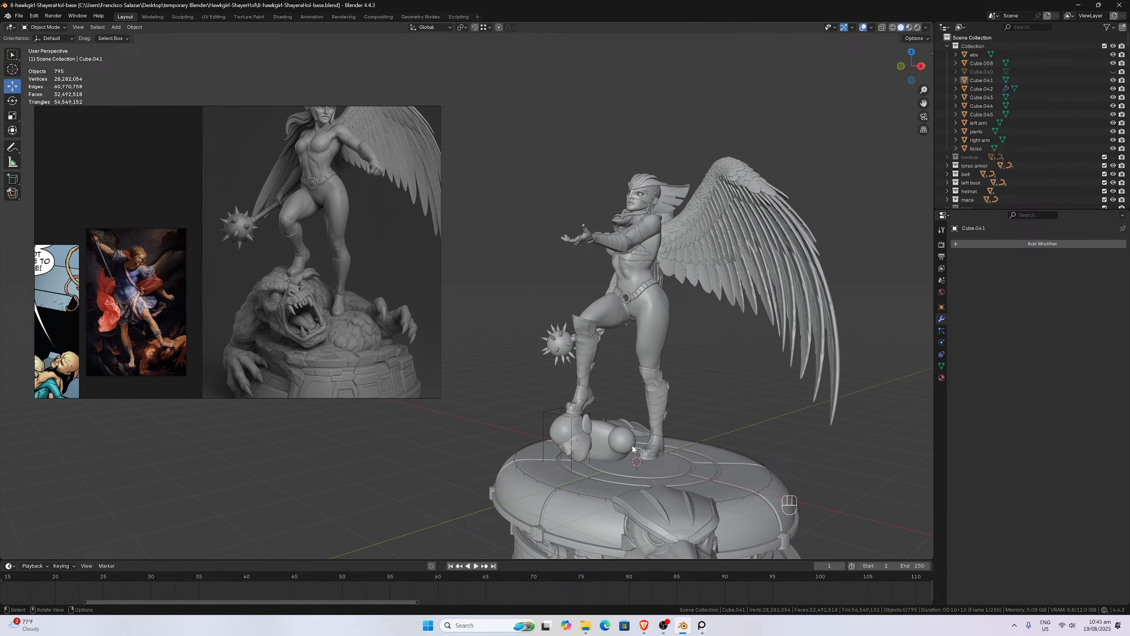
- Compare the foot-on-head pose in the angel painting with the creature blockout from the front and three-quarter view
middle_drag(616, 444, 613, 447)
scroll(256, 314, down, 4)
middle_drag(234, 334, 314, 293)
scroll(314, 296, up, 3)
scroll(289, 299, up, 5)
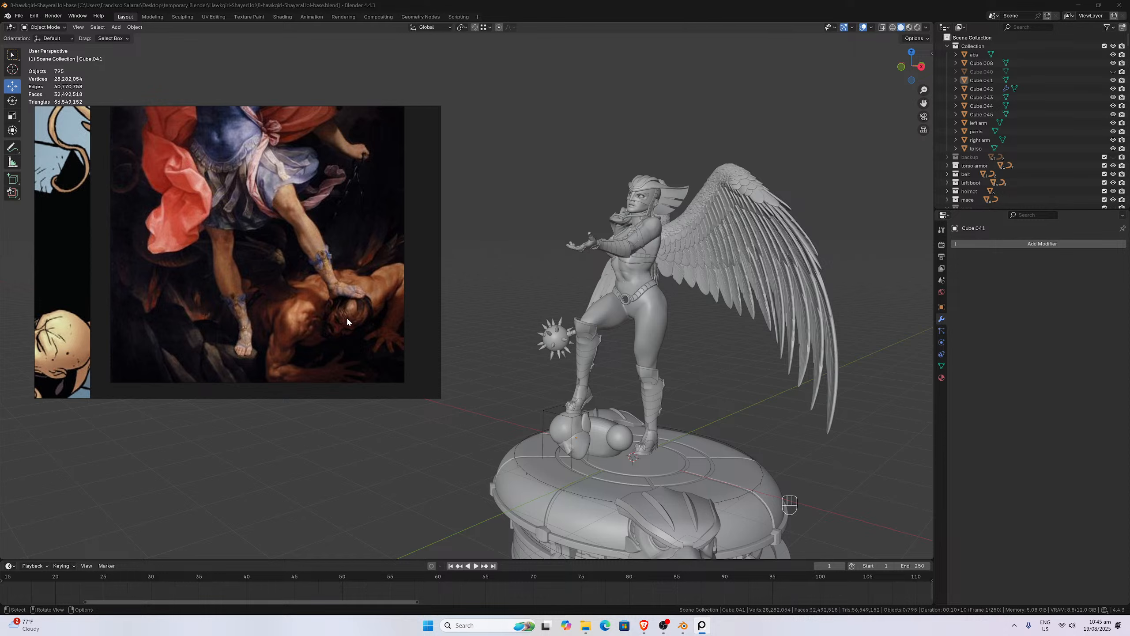
middle_drag(347, 318, 342, 321)
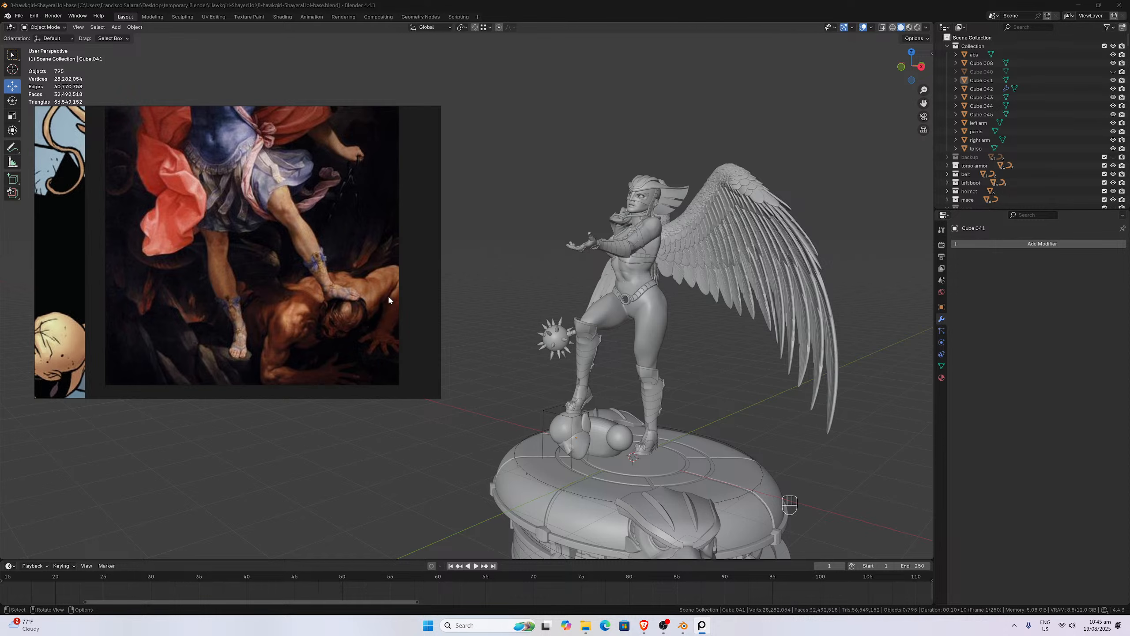
middle_drag(558, 437, 597, 444)
scroll(598, 444, up, 2)
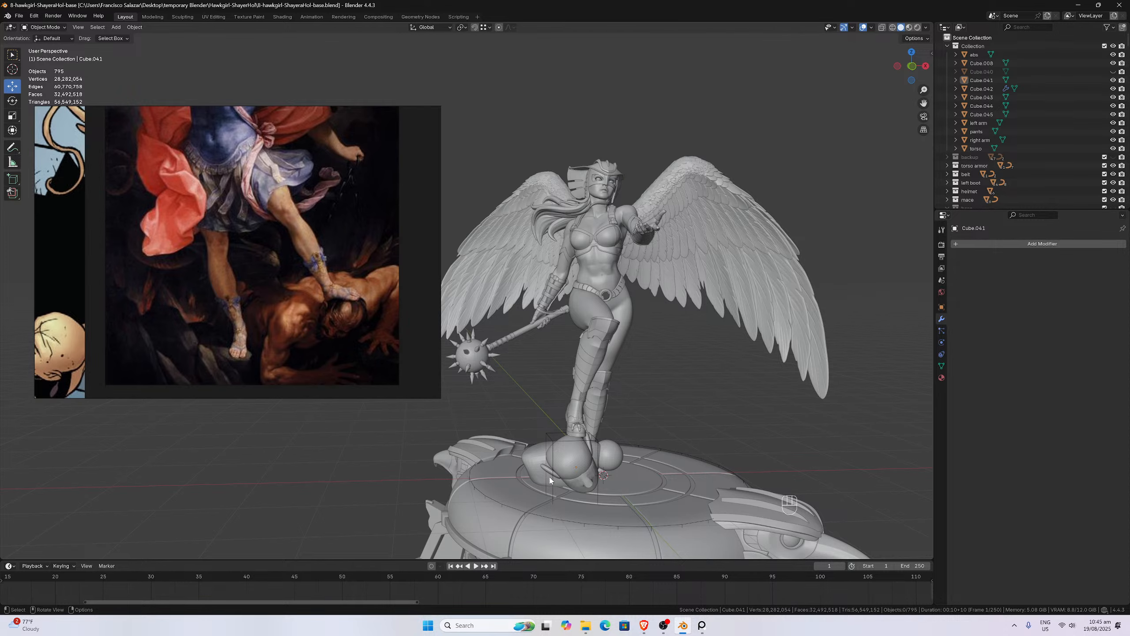
scroll(564, 483, down, 2)
middle_drag(564, 483, 514, 467)
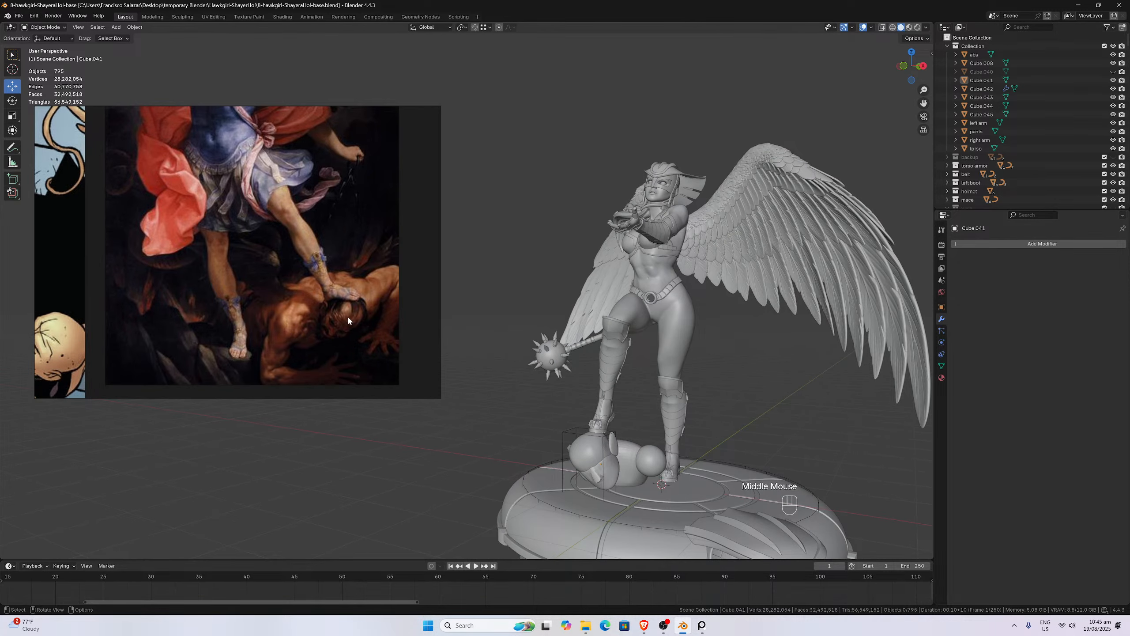
scroll(347, 314, down, 3)
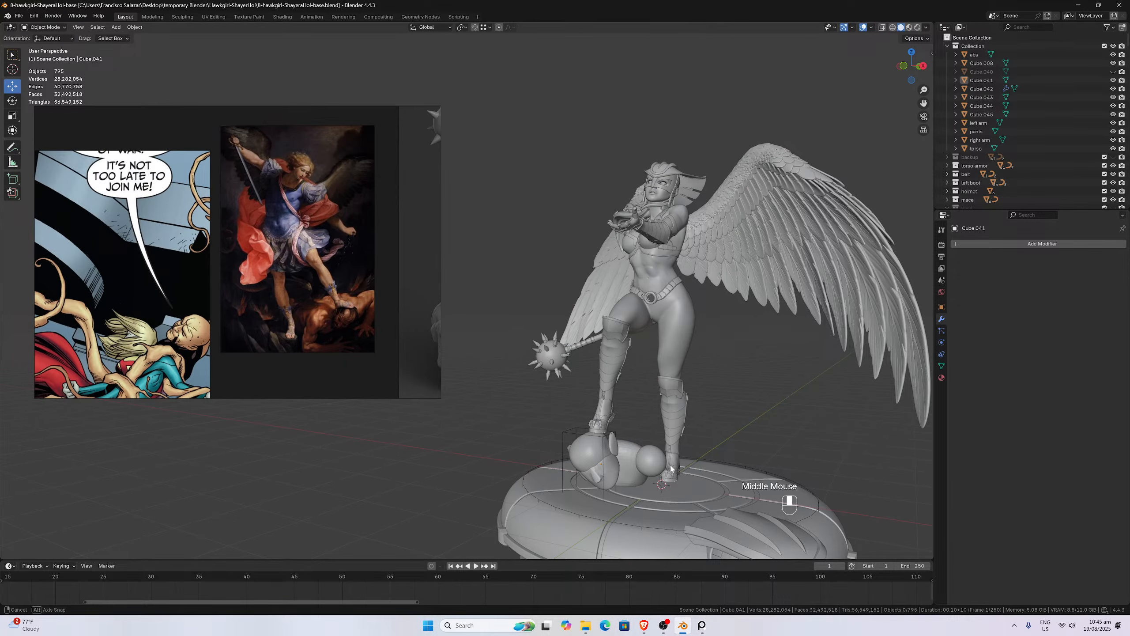
- Inspect the creature blockout under Hawkgirl's foot from above, from the side and in three-quarter view
middle_drag(673, 470, 630, 419)
scroll(680, 492, down, 1)
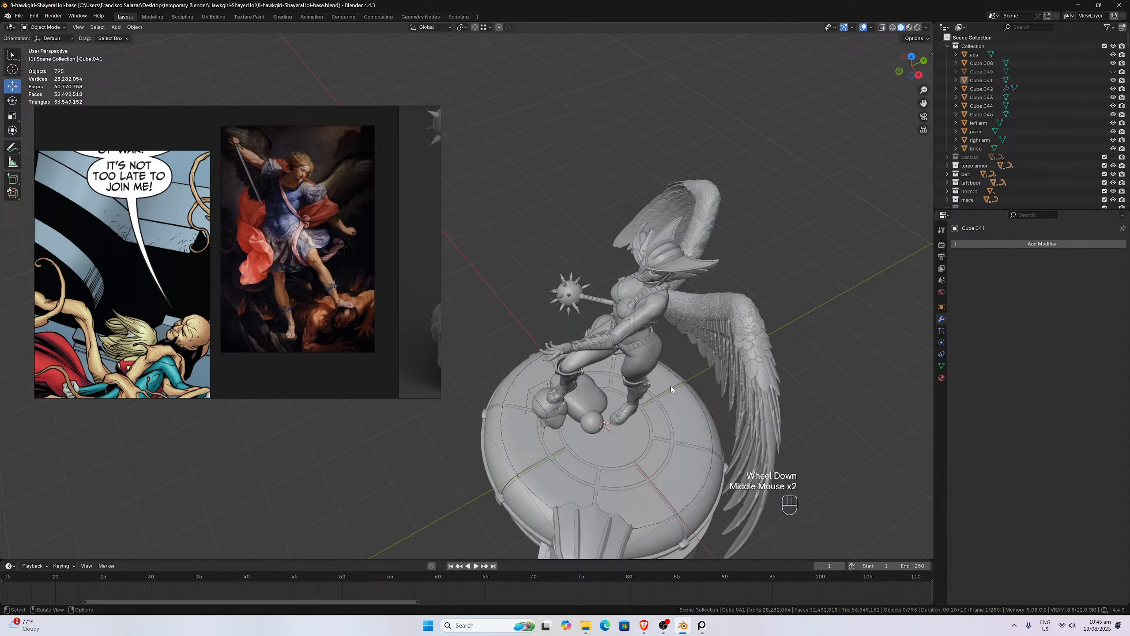
middle_drag(721, 497, 624, 431)
scroll(707, 445, down, 3)
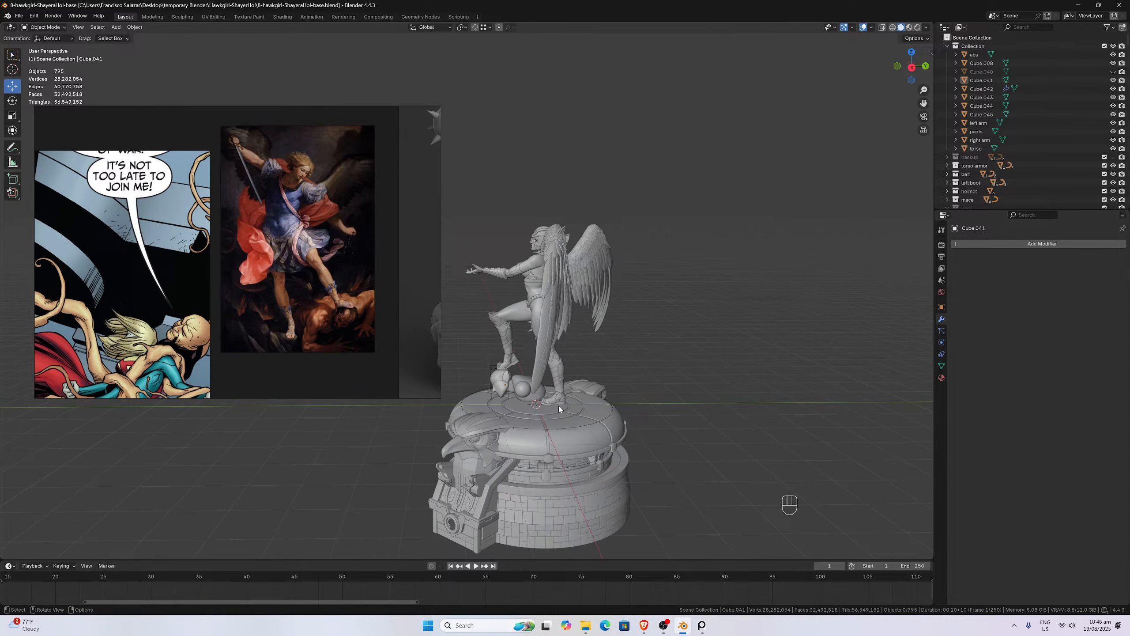
middle_drag(625, 430, 574, 463)
scroll(580, 479, up, 4)
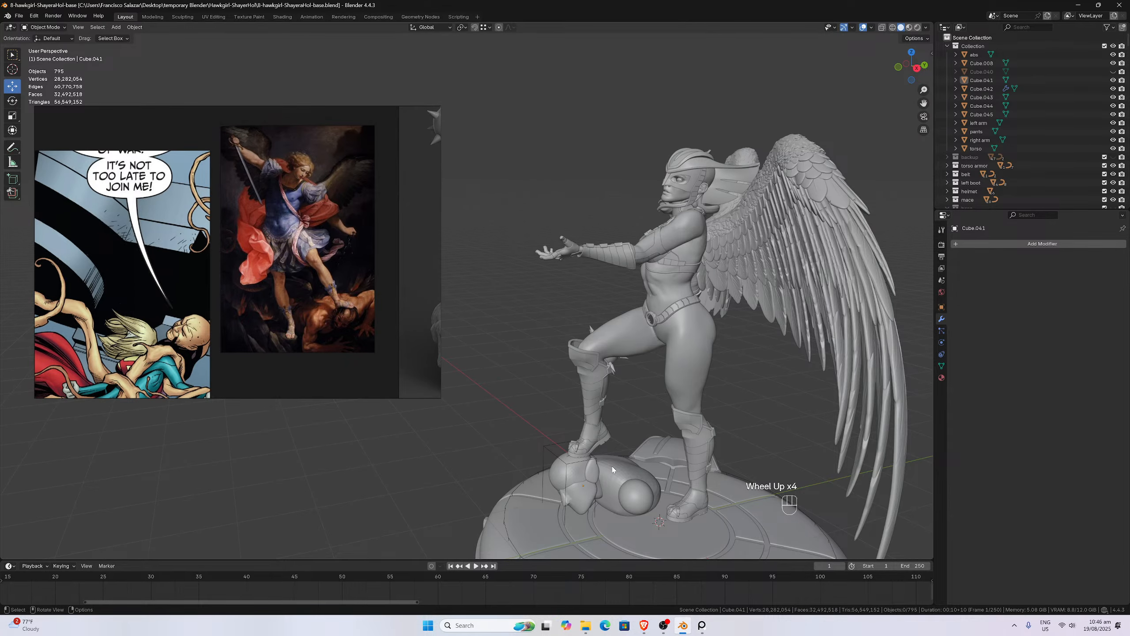
scroll(632, 489, down, 2)
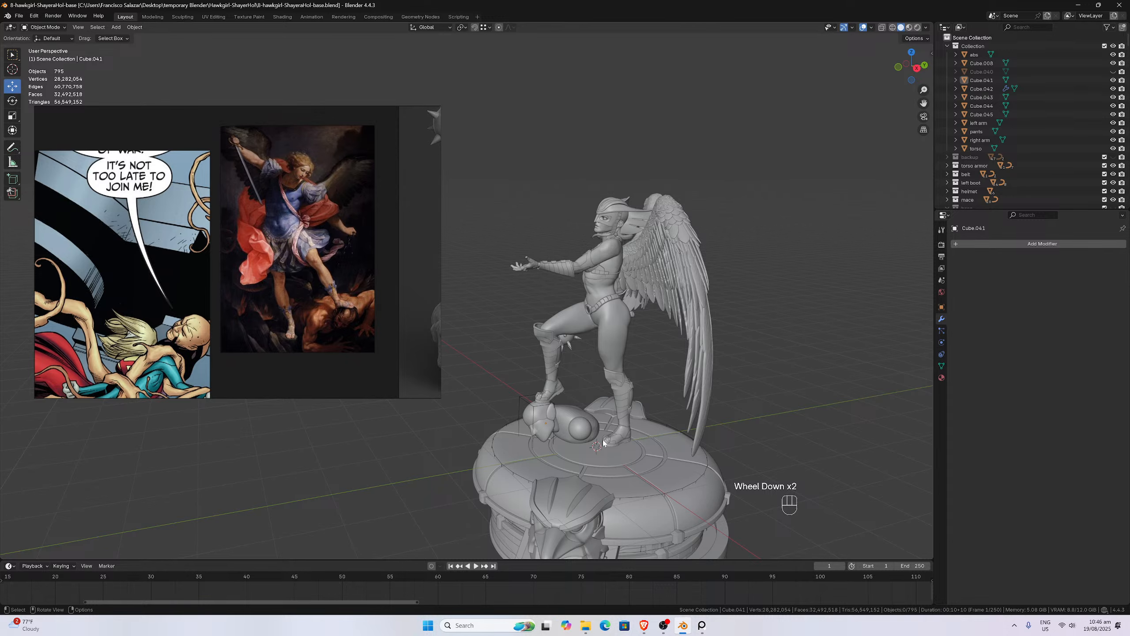
middle_drag(629, 498, 601, 454)
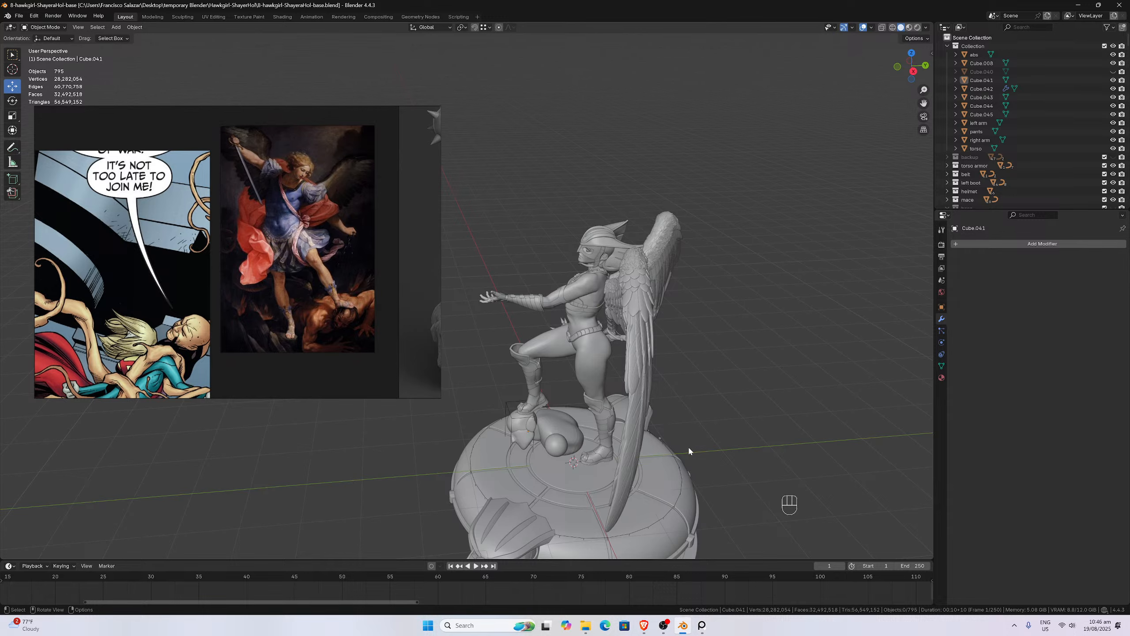
- Survey the comic, painting and roaring monster references and compare them with the creature blockout from the side
scroll(225, 352, down, 5)
scroll(245, 370, up, 4)
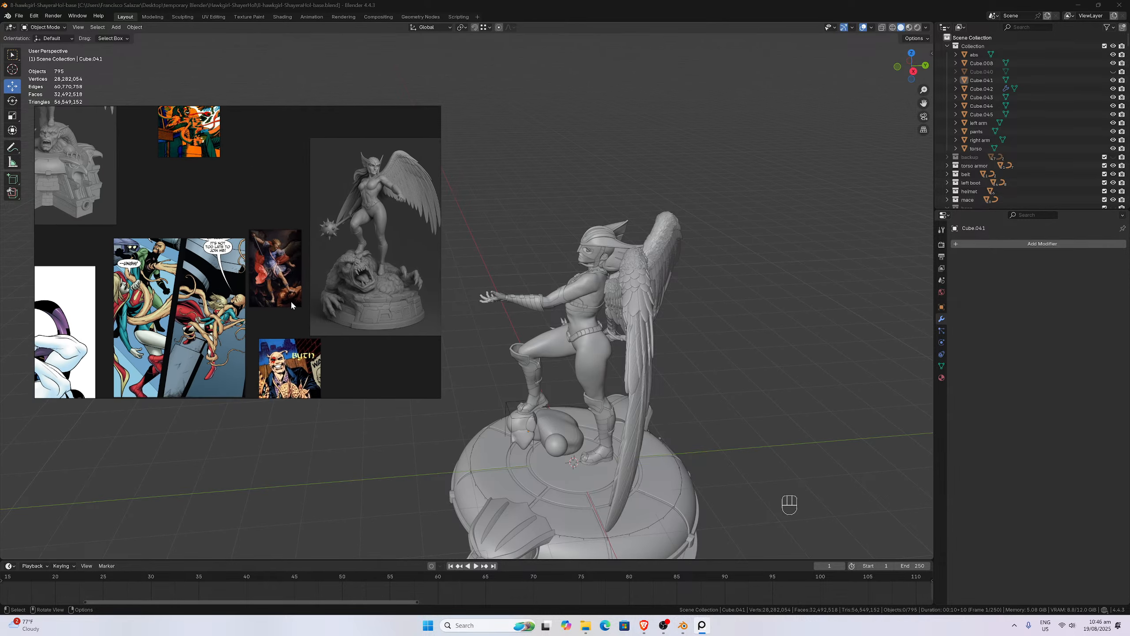
scroll(681, 474, down, 1)
middle_drag(677, 470, 647, 463)
scroll(646, 465, up, 1)
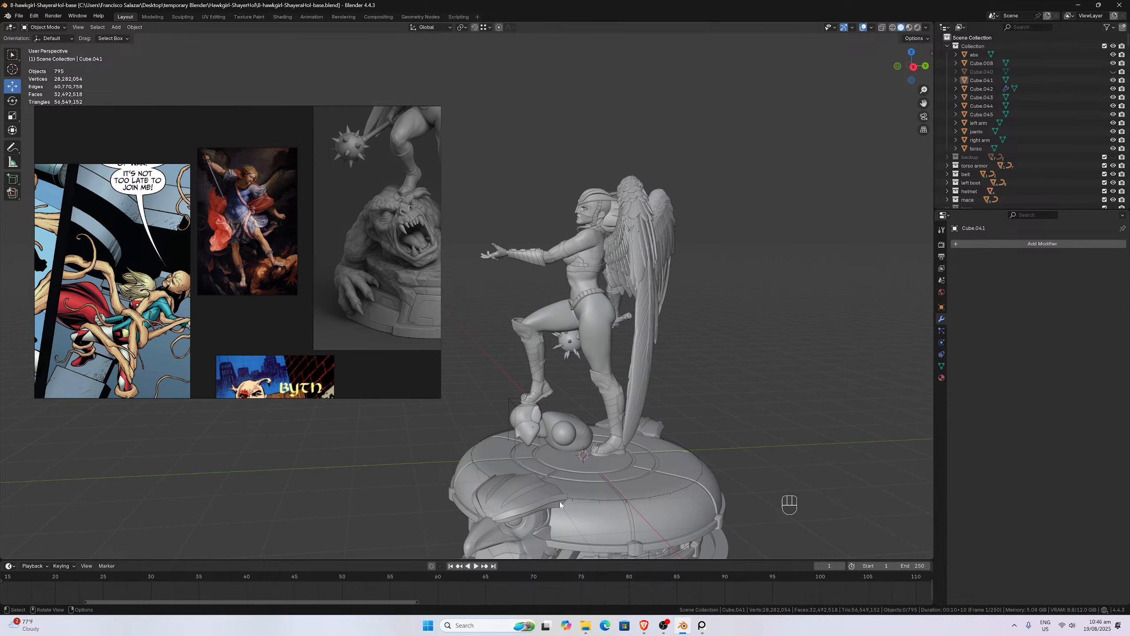
middle_drag(548, 489, 519, 511)
scroll(540, 484, up, 1)
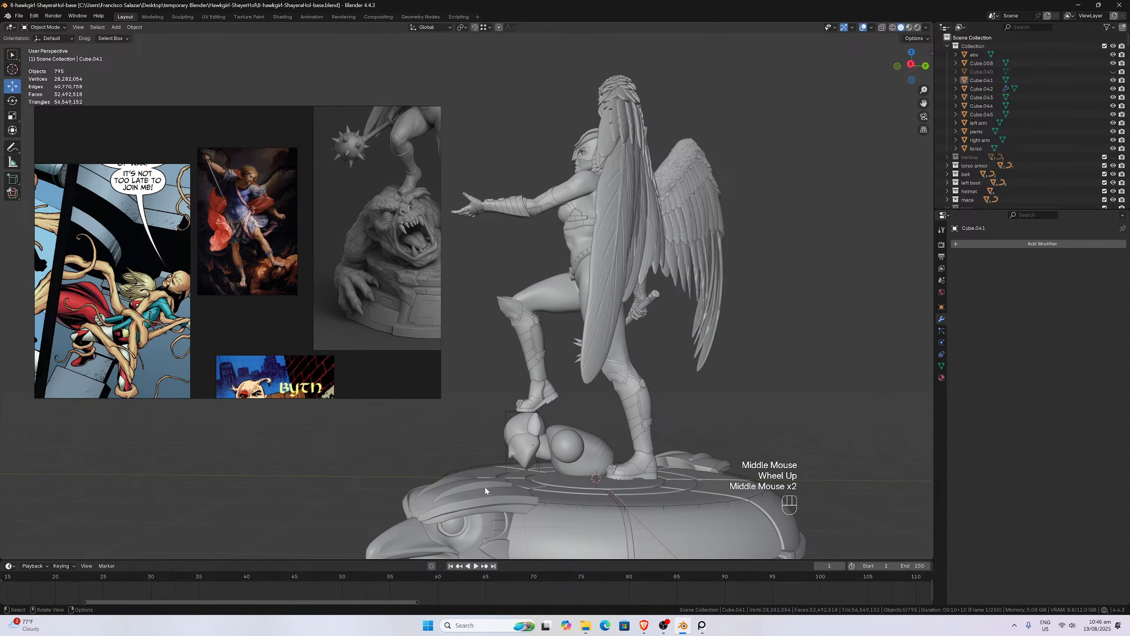
scroll(488, 494, down, 2)
middle_drag(592, 489, 529, 415)
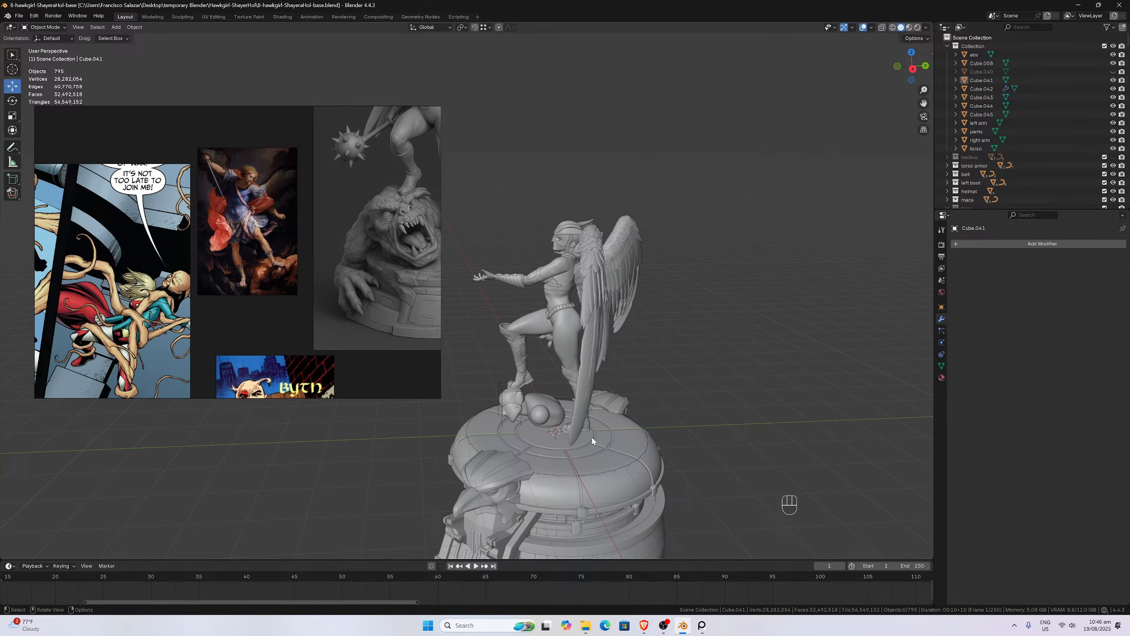
middle_drag(566, 441, 586, 400)
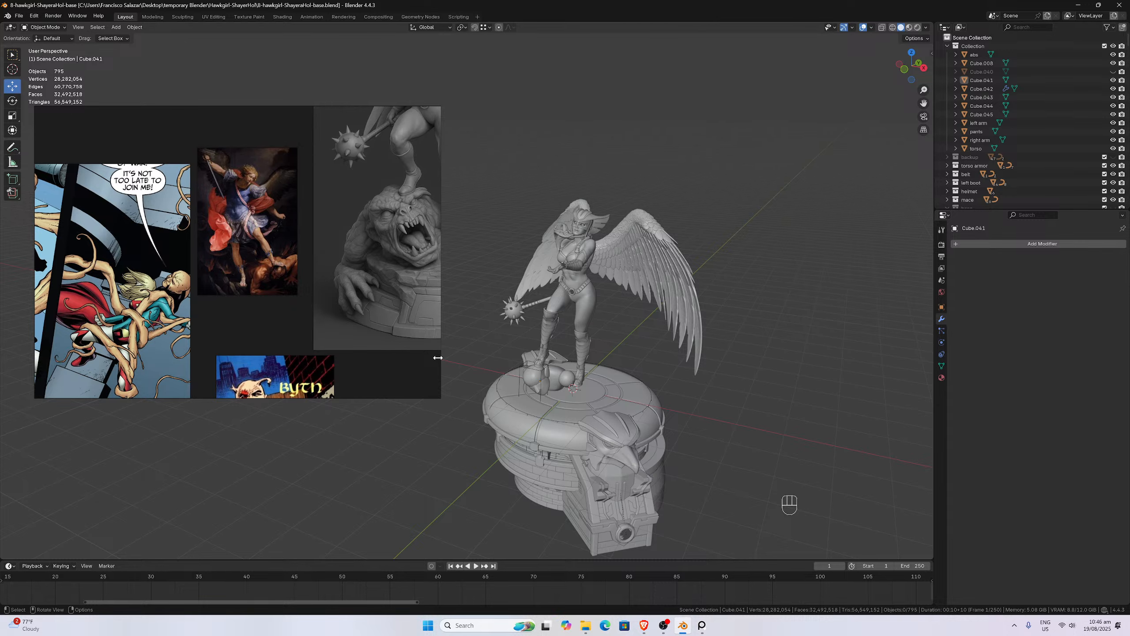
- Examine the whole statue with its base from the front to judge the creature's size and placement
middle_drag(515, 398, 570, 367)
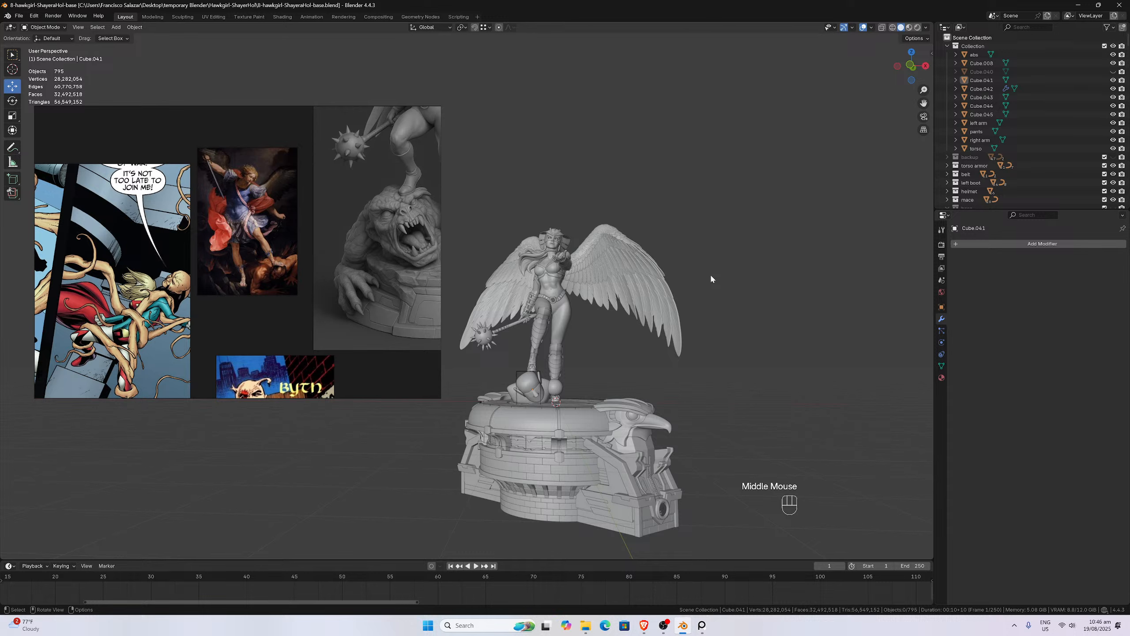
drag(924, 104, 948, 79)
scroll(655, 375, up, 1)
scroll(655, 378, up, 1)
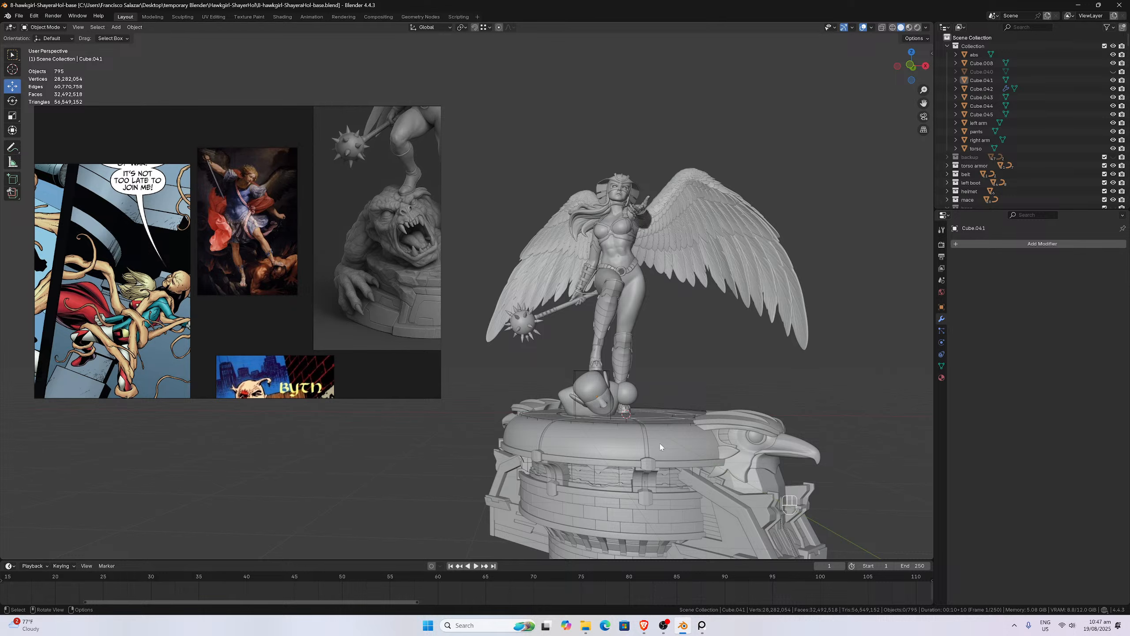
scroll(660, 446, down, 2)
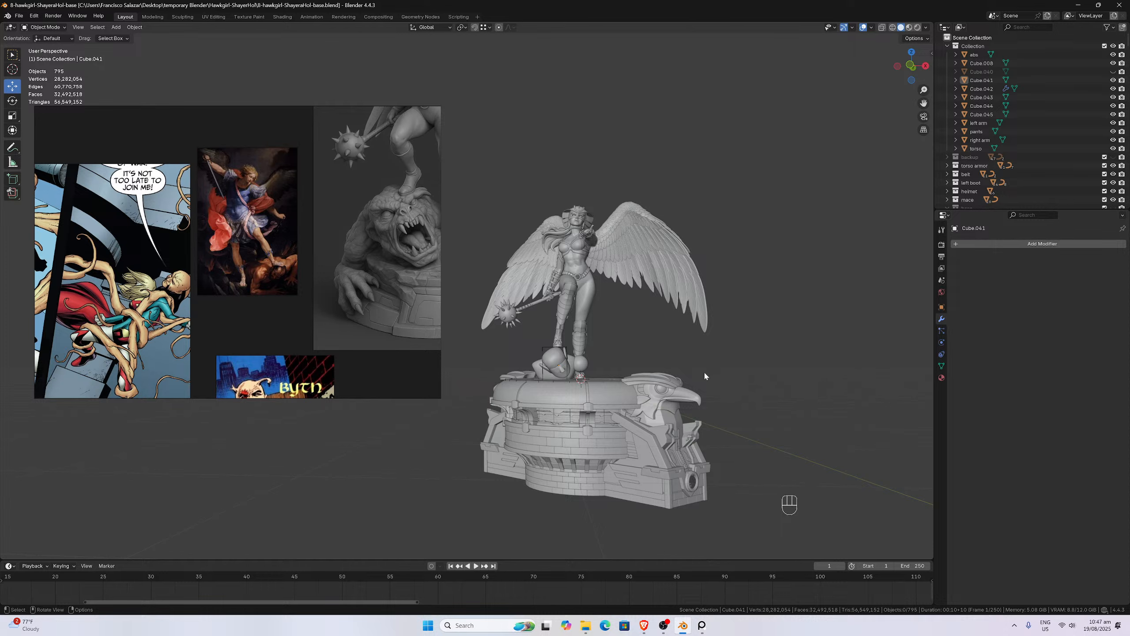
middle_drag(605, 388, 486, 478)
mouse_move(567, 366)
middle_down()
mouse_move(573, 333)
mouse_move(567, 345)
mouse_move(512, 338)
mouse_move(590, 337)
mouse_move(572, 346)
middle_up()
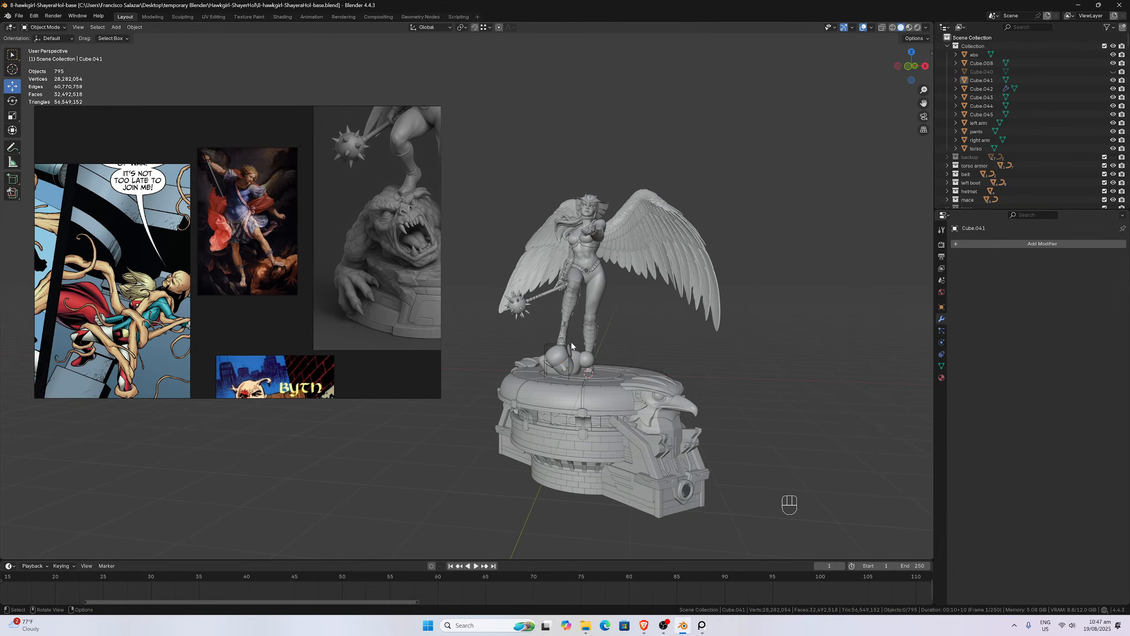
middle_drag(661, 352, 660, 412)
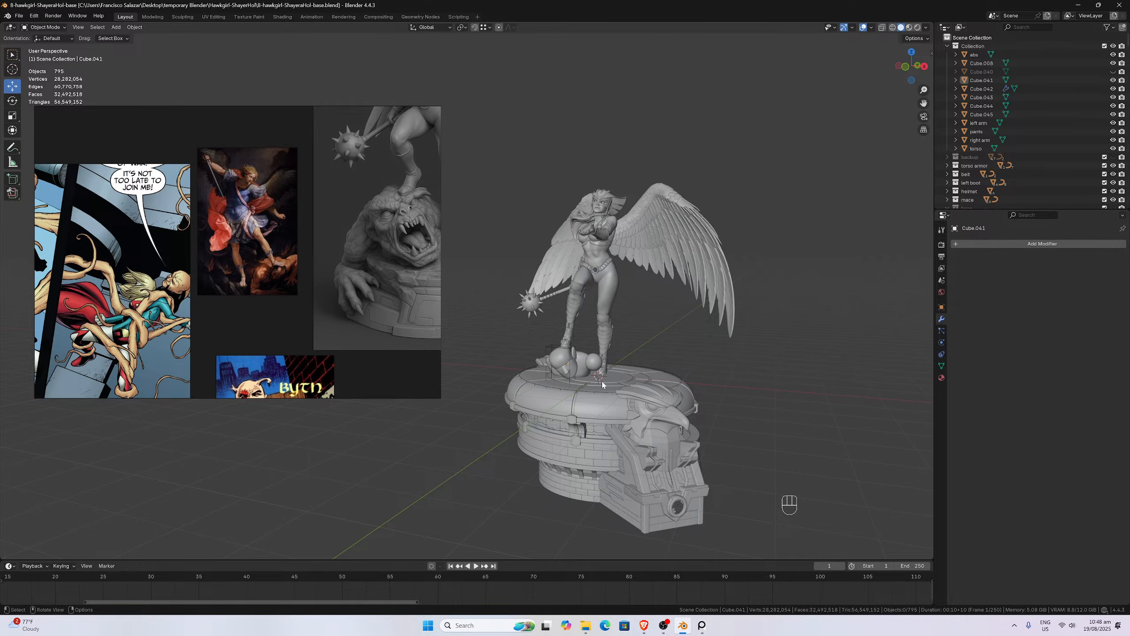
- Duplicate the shoulder sphere beside the standing leg in front view, offsetting the copy about 0.32 m in X and -0.15 m in Z
scroll(623, 386, up, 3)
middle_drag(636, 390, 662, 441)
scroll(662, 443, up, 1)
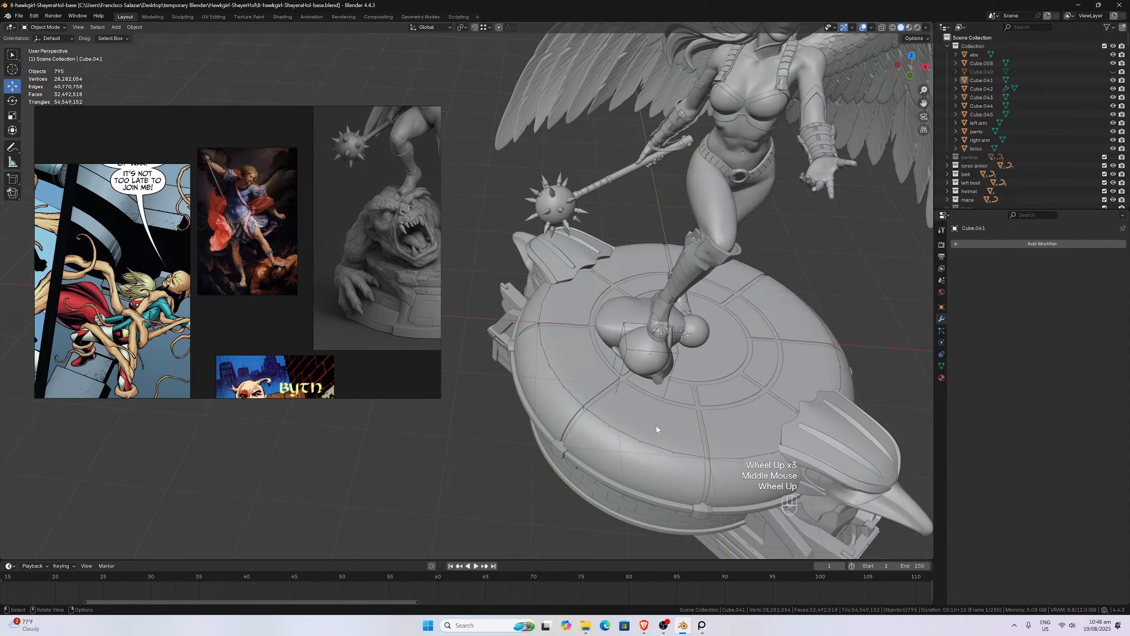
scroll(657, 429, up, 1)
scroll(657, 429, down, 1)
scroll(657, 419, down, 3)
middle_drag(645, 355, 647, 324)
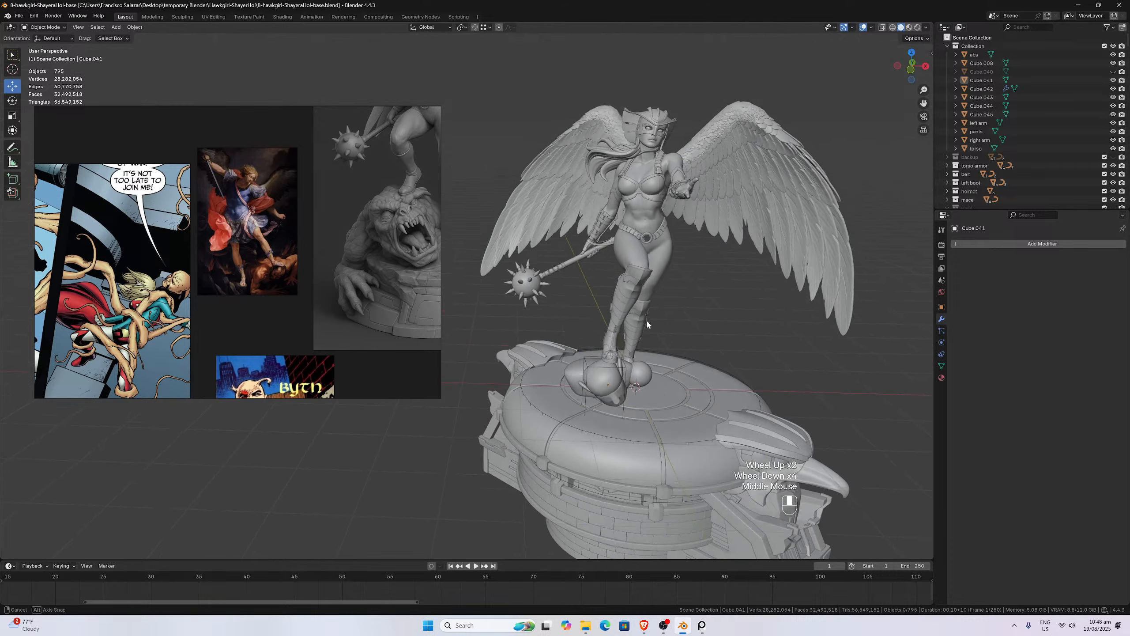
key(KP_1)
scroll(646, 318, up, 1)
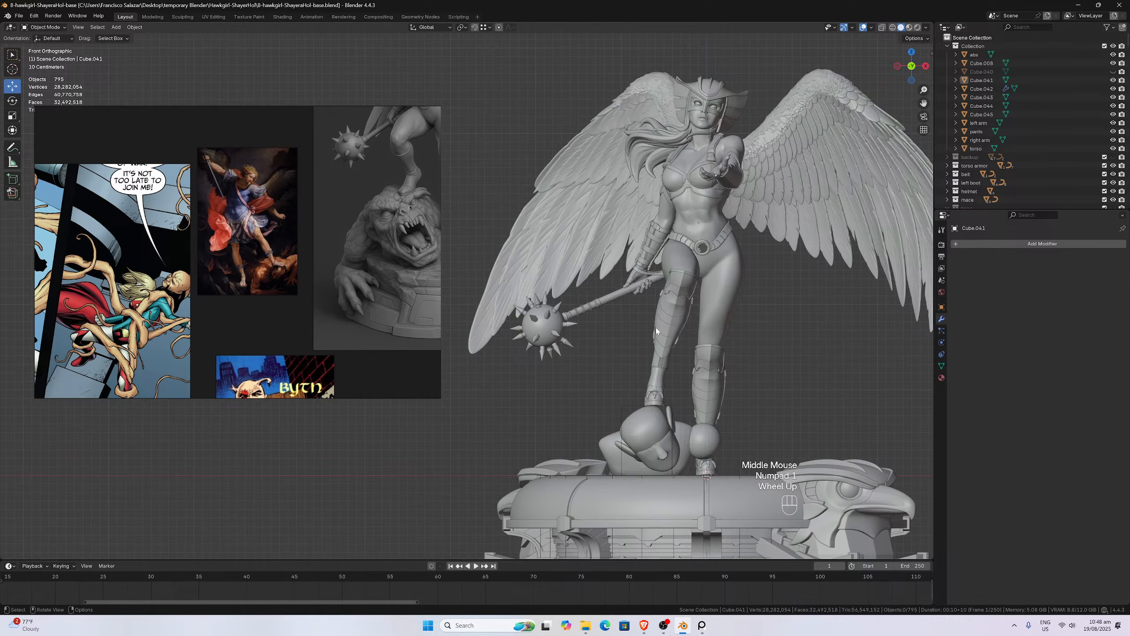
click(816, 204)
scroll(824, 204, up, 2)
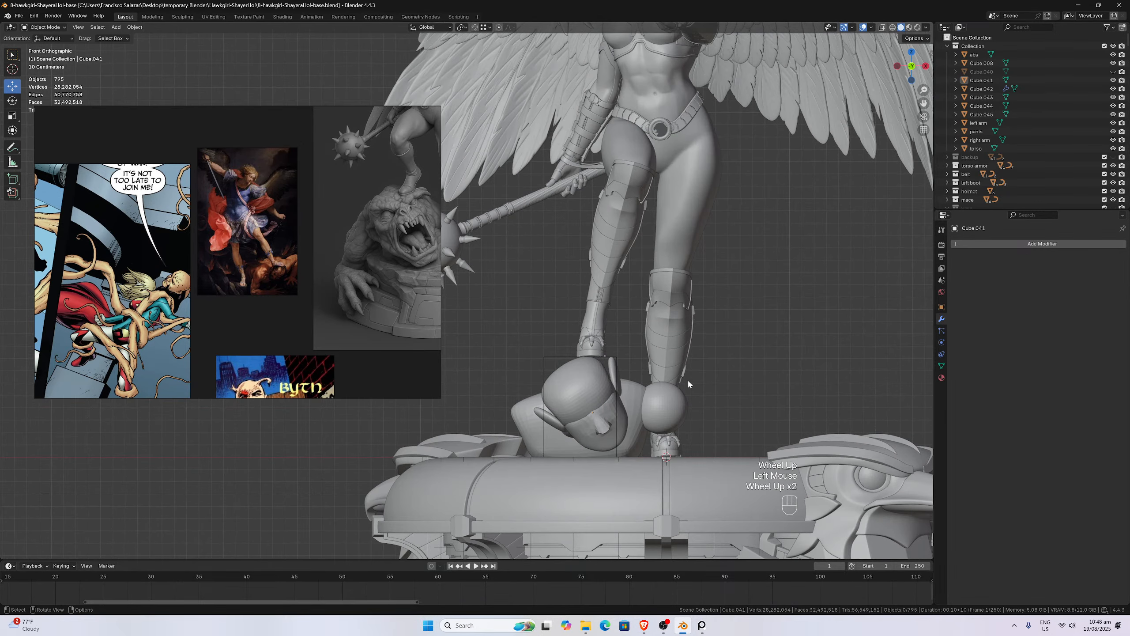
click(663, 417)
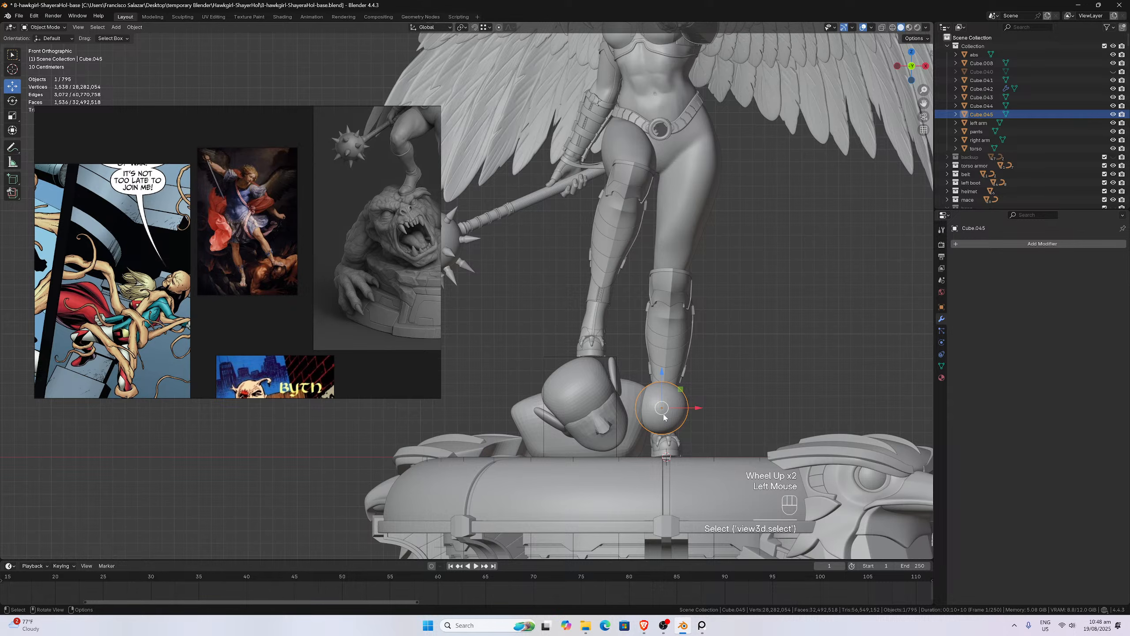
key(shift+d)
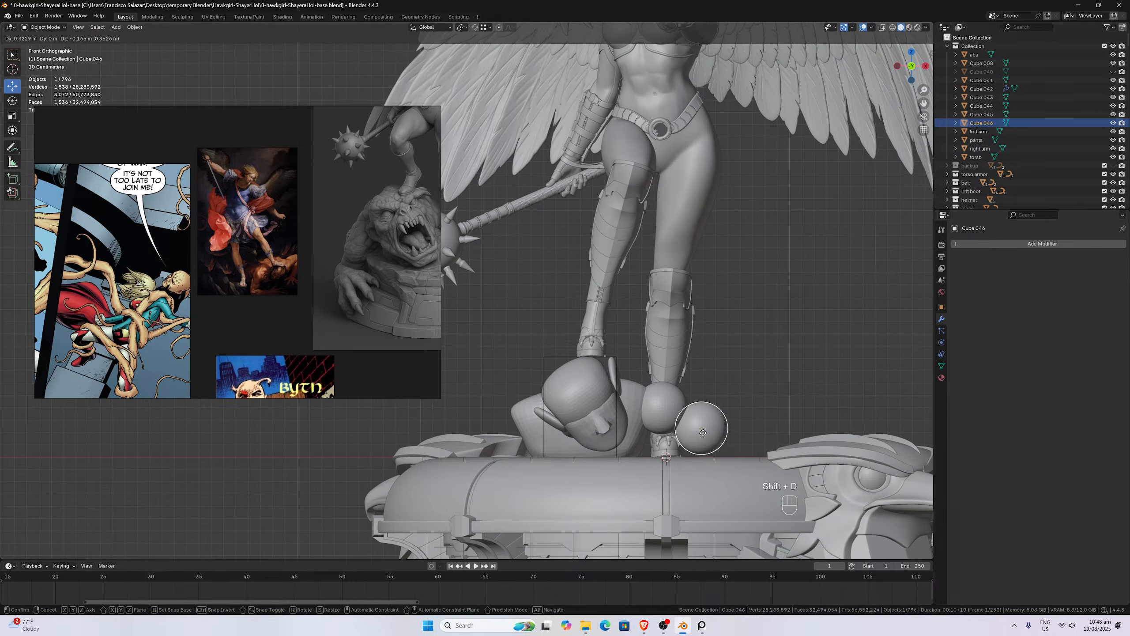
click(702, 429)
- Check the duplicated sphere's placement from above and the front, and study the statue render and the angel painting
scroll(697, 426, down, 3)
middle_drag(698, 425, 667, 435)
scroll(668, 435, up, 1)
scroll(667, 435, up, 2)
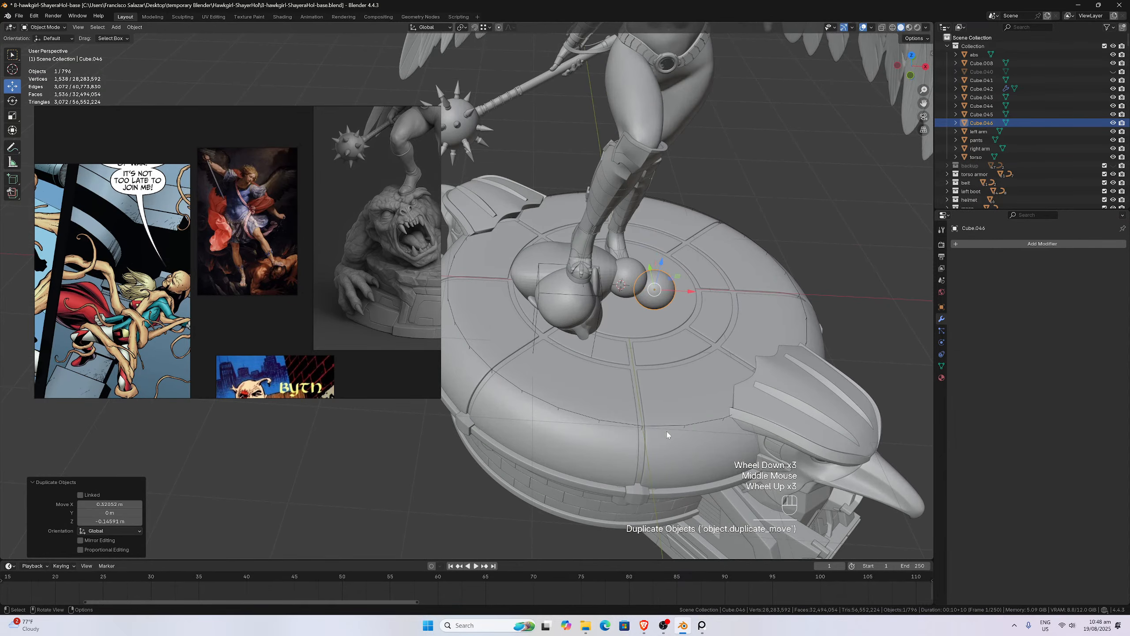
scroll(345, 306, down, 3)
middle_drag(579, 268, 565, 228)
scroll(566, 231, up, 2)
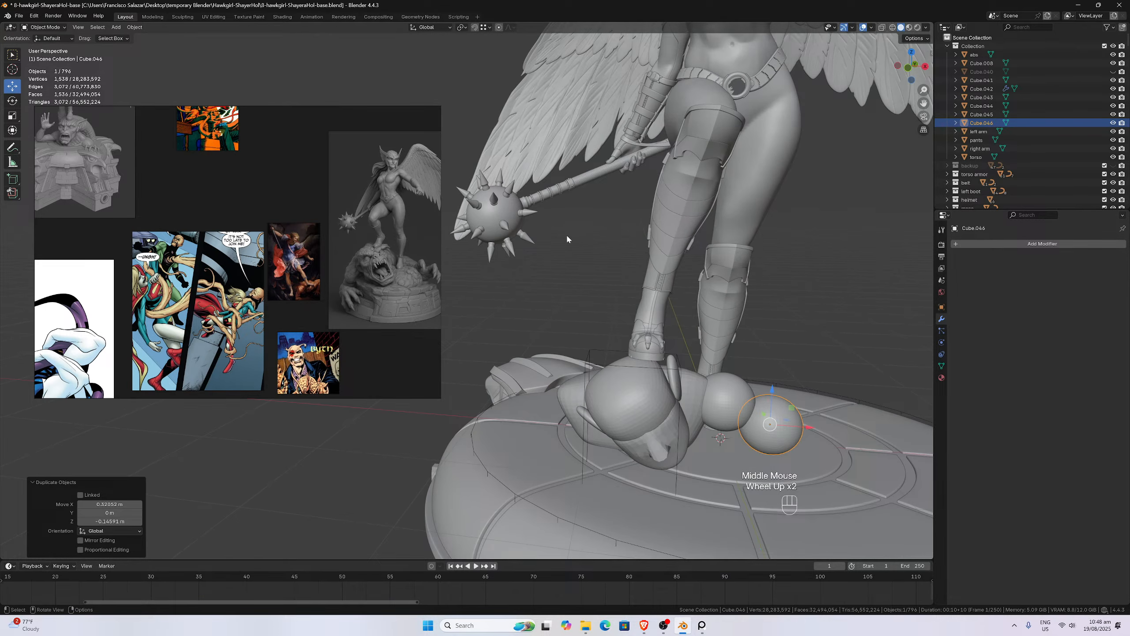
scroll(396, 268, up, 3)
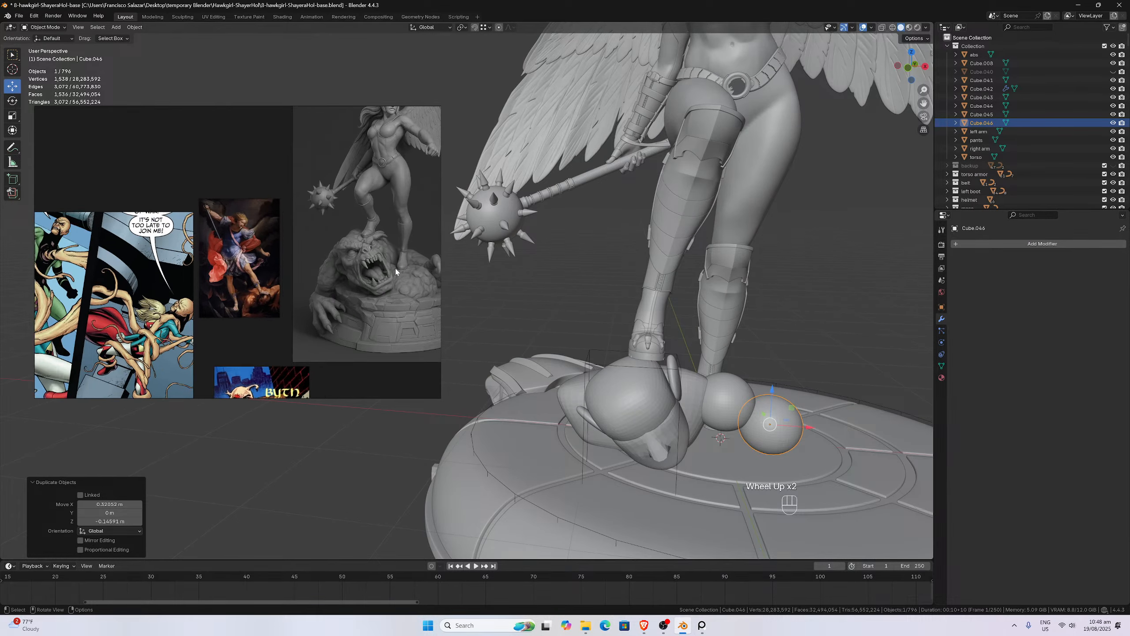
scroll(320, 296, down, 3)
scroll(305, 265, up, 5)
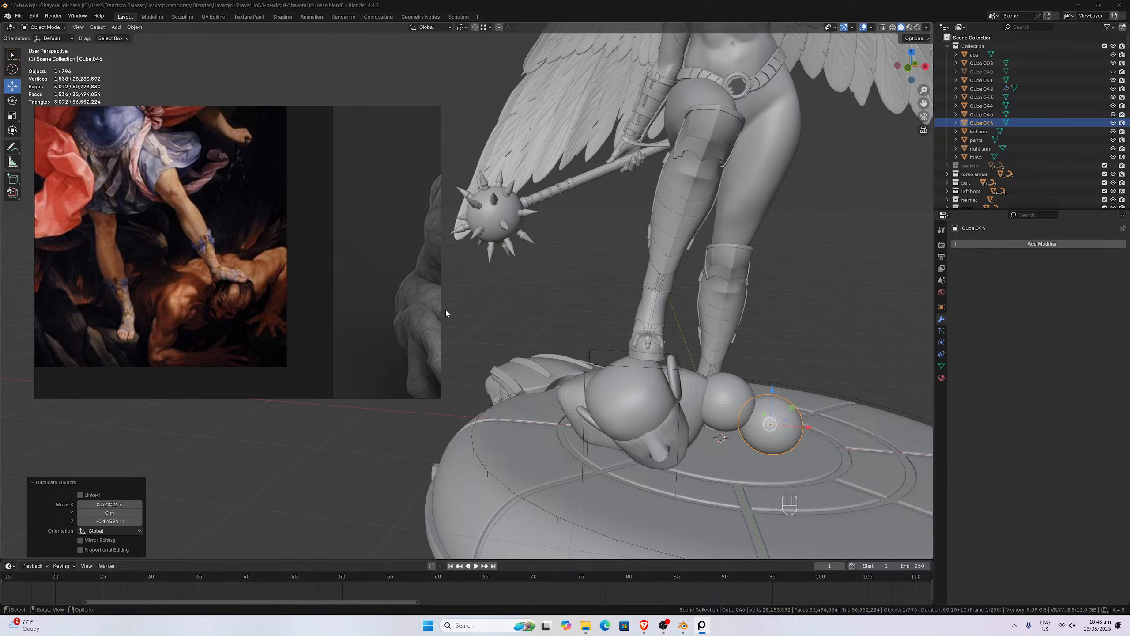
- Compare the creature's head, torso and two spheres with the painting's fallen demon from high and low angles
mouse_move(460, 323)
middle_down()
mouse_move(493, 313)
mouse_move(453, 345)
mouse_move(449, 378)
mouse_move(477, 334)
middle_up()
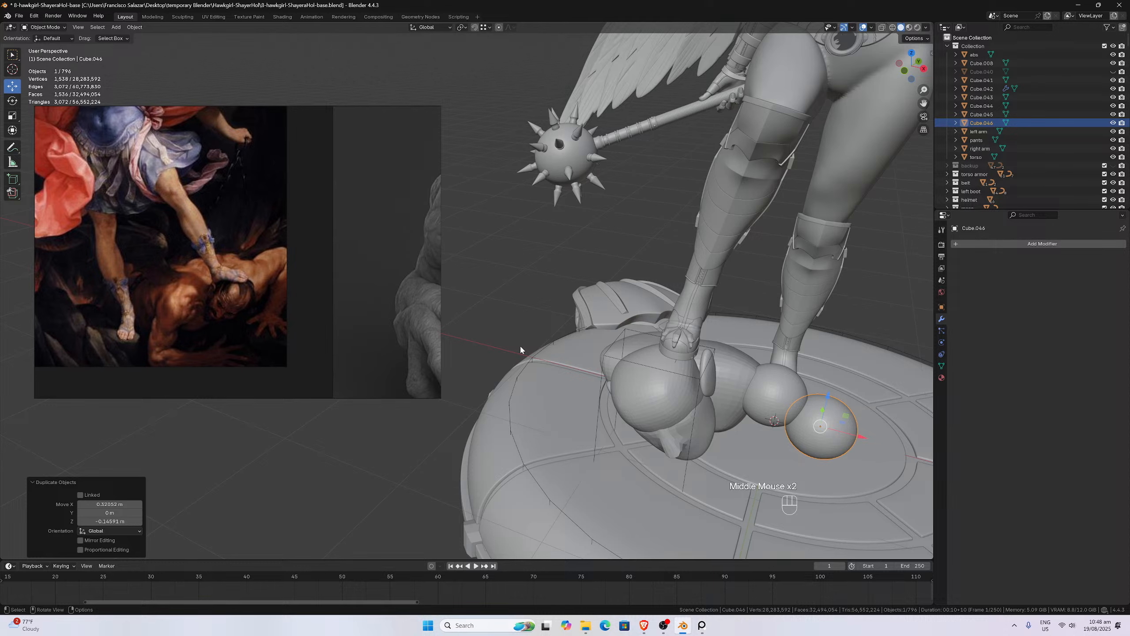
middle_drag(558, 393, 561, 360)
scroll(609, 389, down, 1)
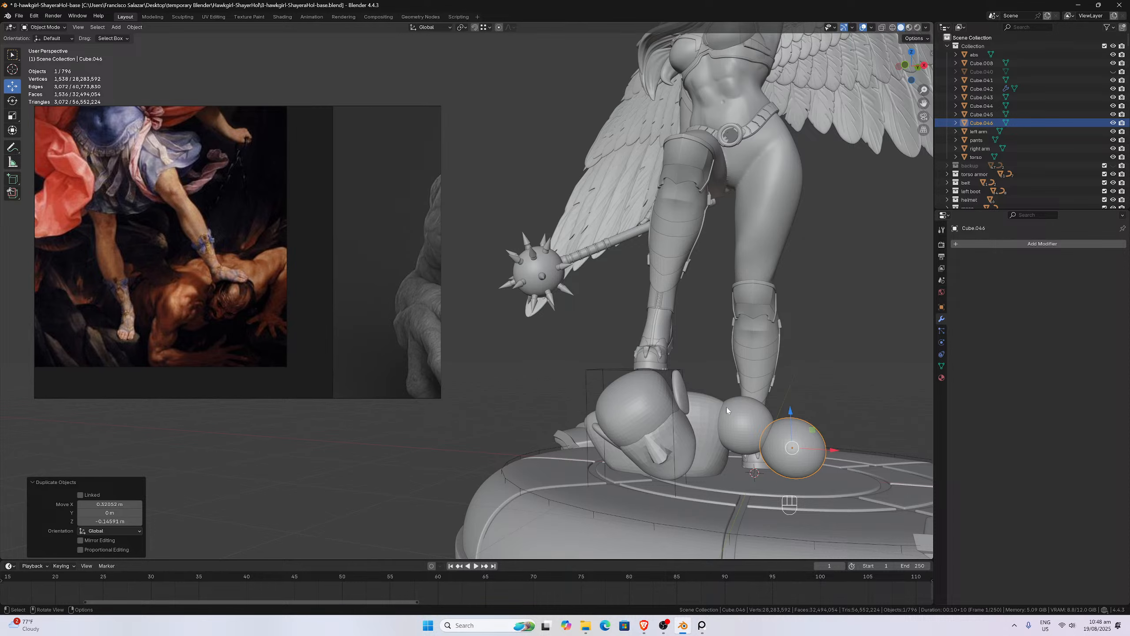
scroll(725, 407, up, 1)
middle_drag(725, 406, 777, 357)
scroll(710, 444, down, 1)
scroll(709, 441, down, 1)
scroll(714, 425, up, 1)
scroll(713, 426, down, 2)
scroll(730, 422, up, 3)
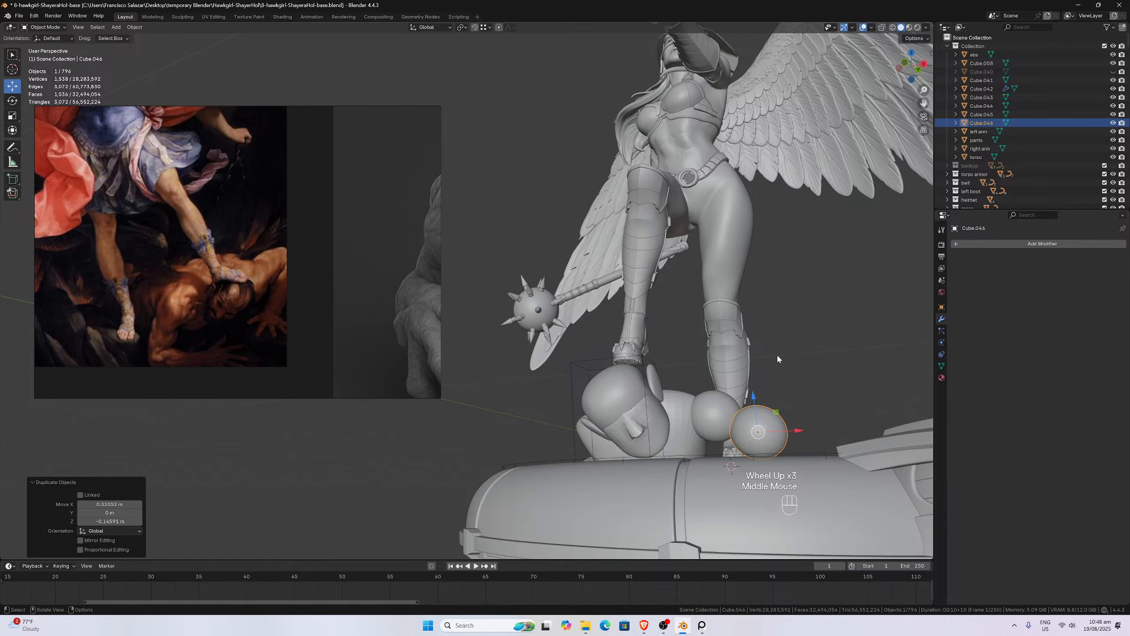
scroll(777, 353, up, 2)
scroll(777, 354, down, 2)
- Look through the Hawkgirl-ShayerHol project folder in File Explorer, then return to Blender and deselect the duplicated sphere
click(586, 625)
scroll(516, 426, up, 2)
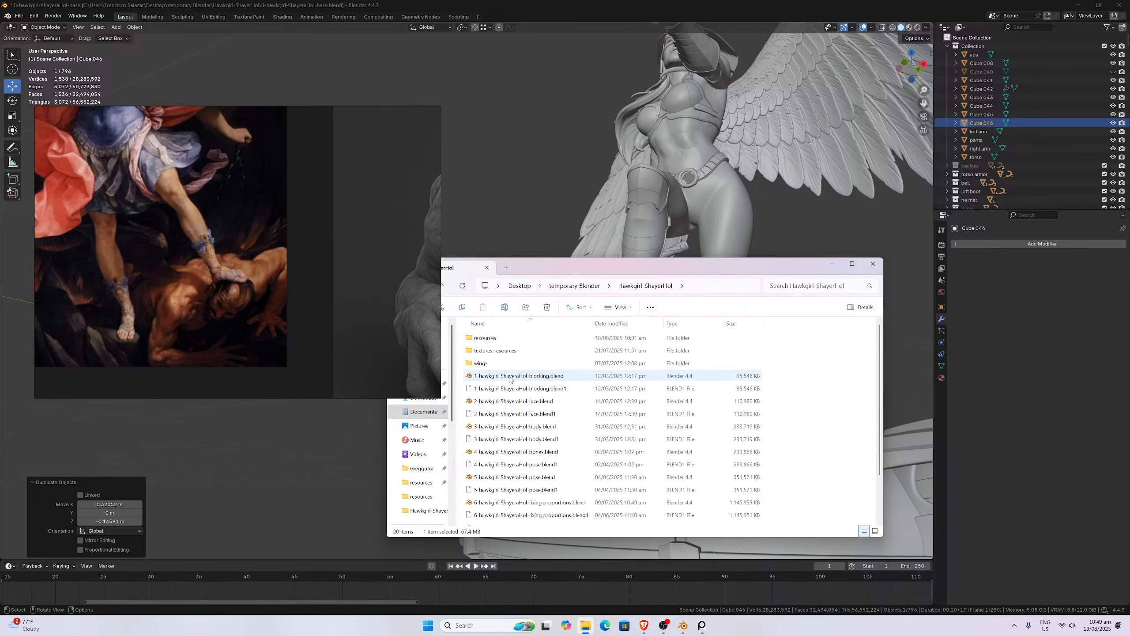
click(295, 446)
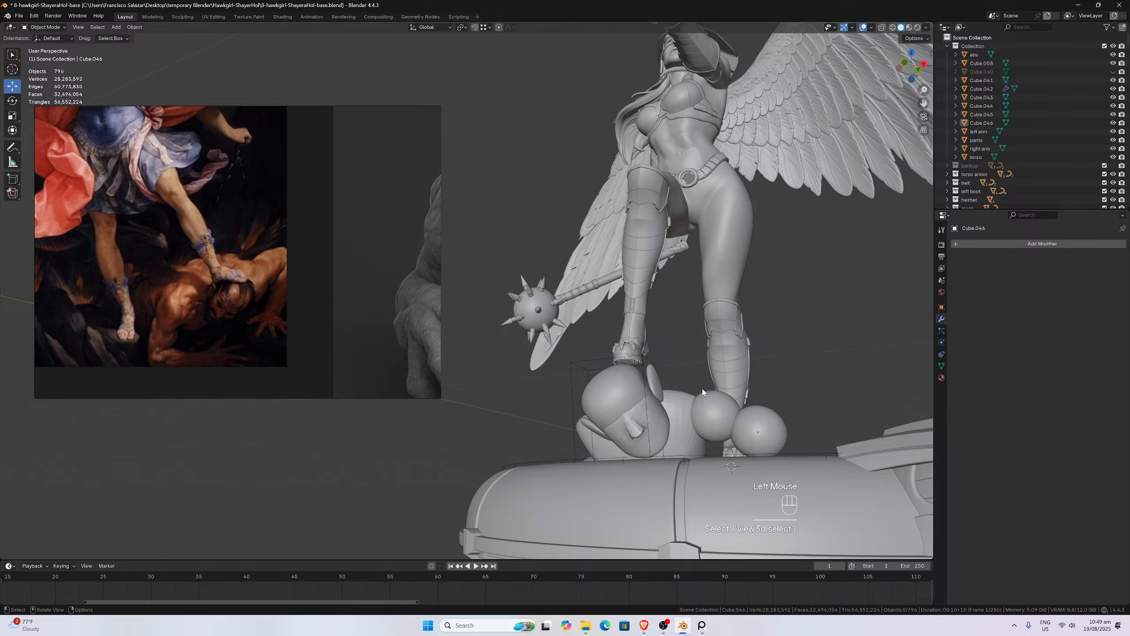
- Duplicate the shoulder sphere in front view and place the copy on the torso's opposite side, offset about -1.25 m in X and -0.18 m in Z
middle_drag(702, 391, 695, 450)
scroll(708, 432, up, 2)
scroll(684, 336, down, 2)
click(679, 309)
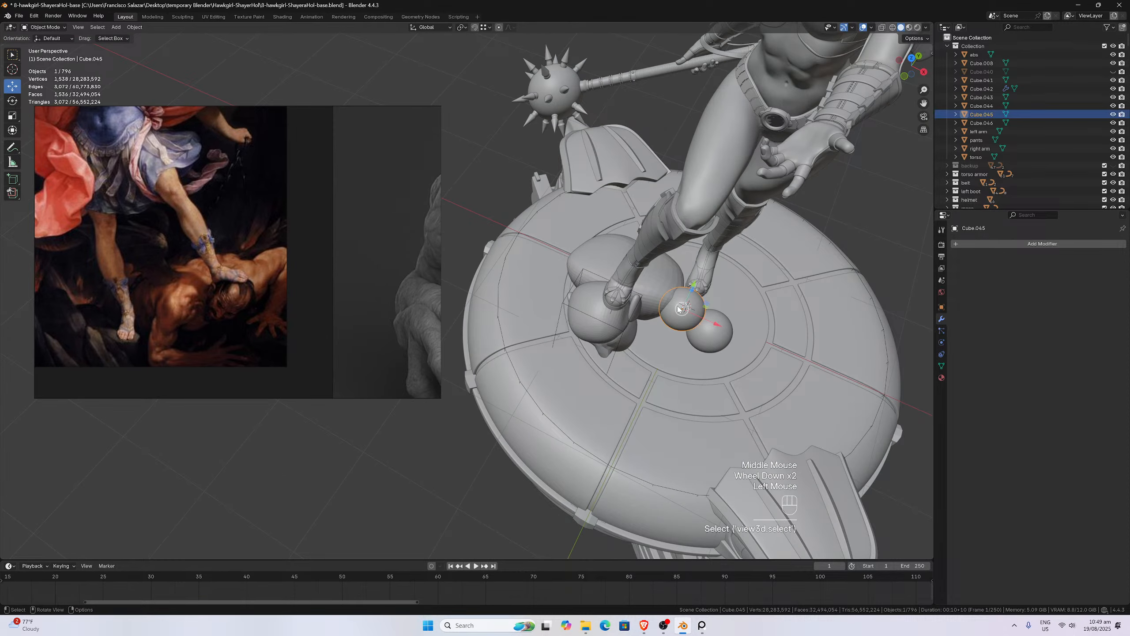
key(KP_1)
key(shift+d)
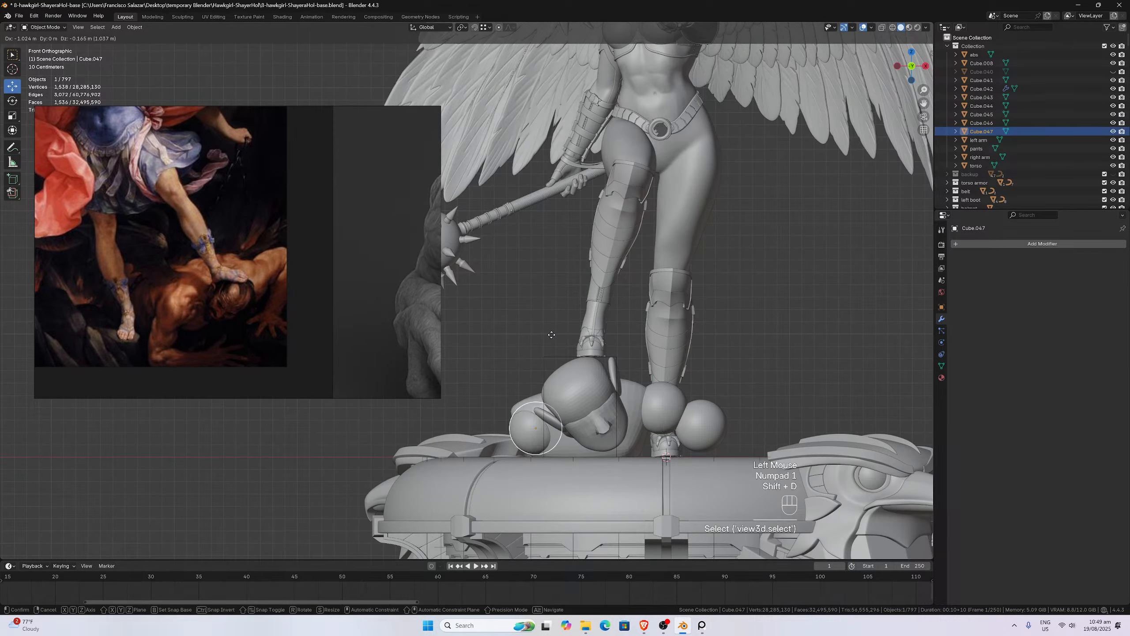
click(528, 333)
- Check how the new shoulder sphere sits against the creature's torso and head from above and from the front
middle_drag(528, 334, 558, 418)
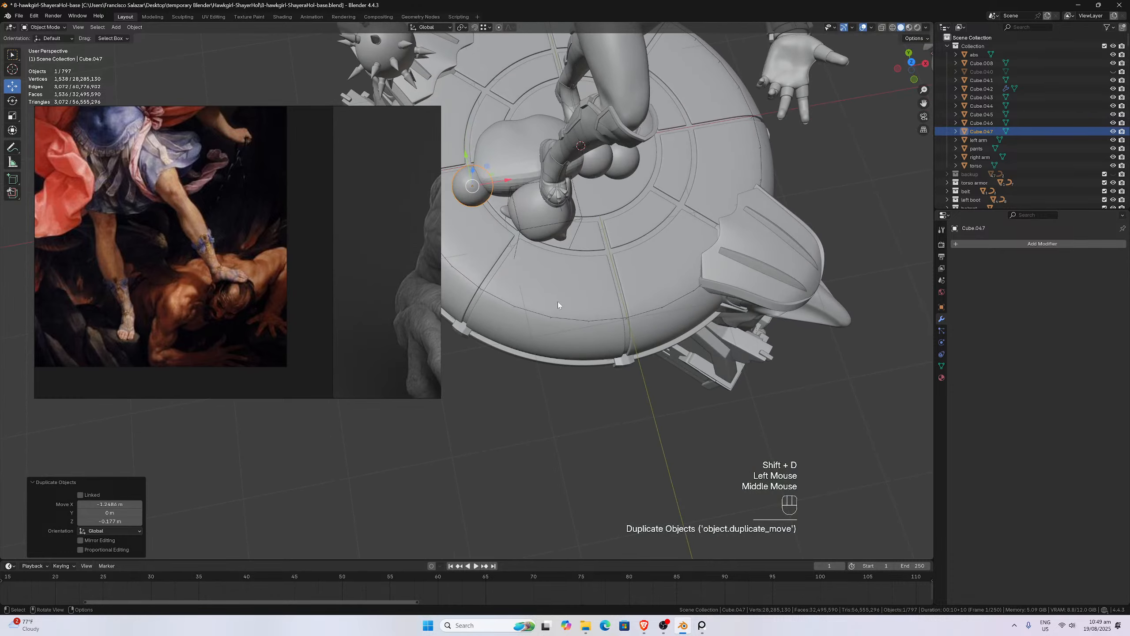
drag(924, 103, 916, 117)
scroll(752, 276, up, 3)
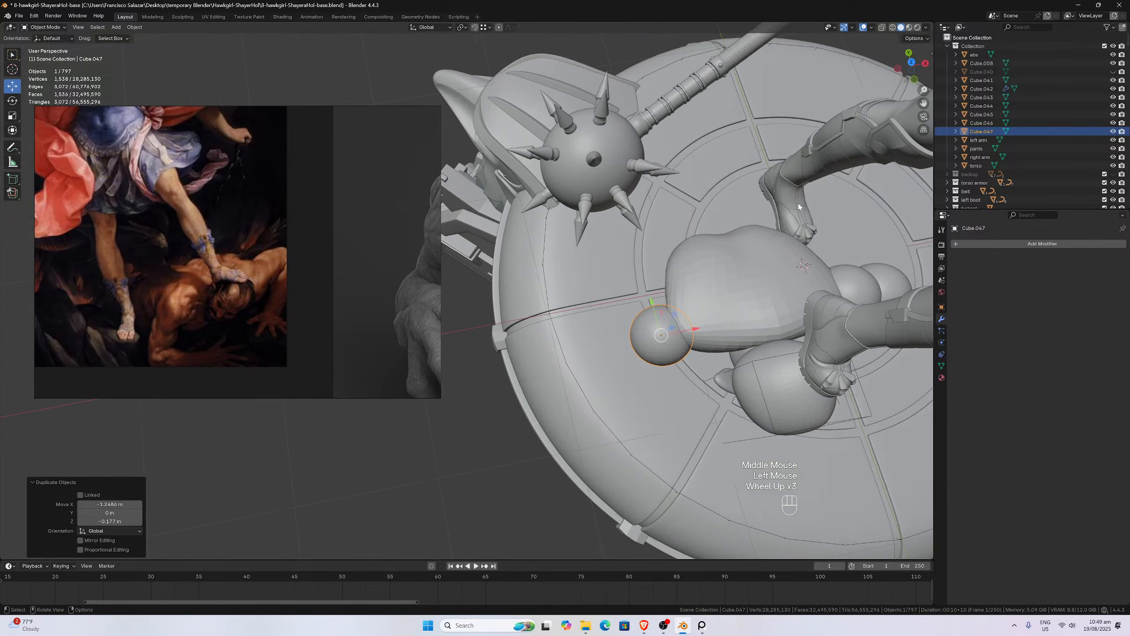
middle_drag(752, 276, 776, 125)
scroll(712, 321, down, 3)
middle_drag(711, 322, 475, 447)
scroll(723, 352, up, 2)
scroll(548, 454, down, 2)
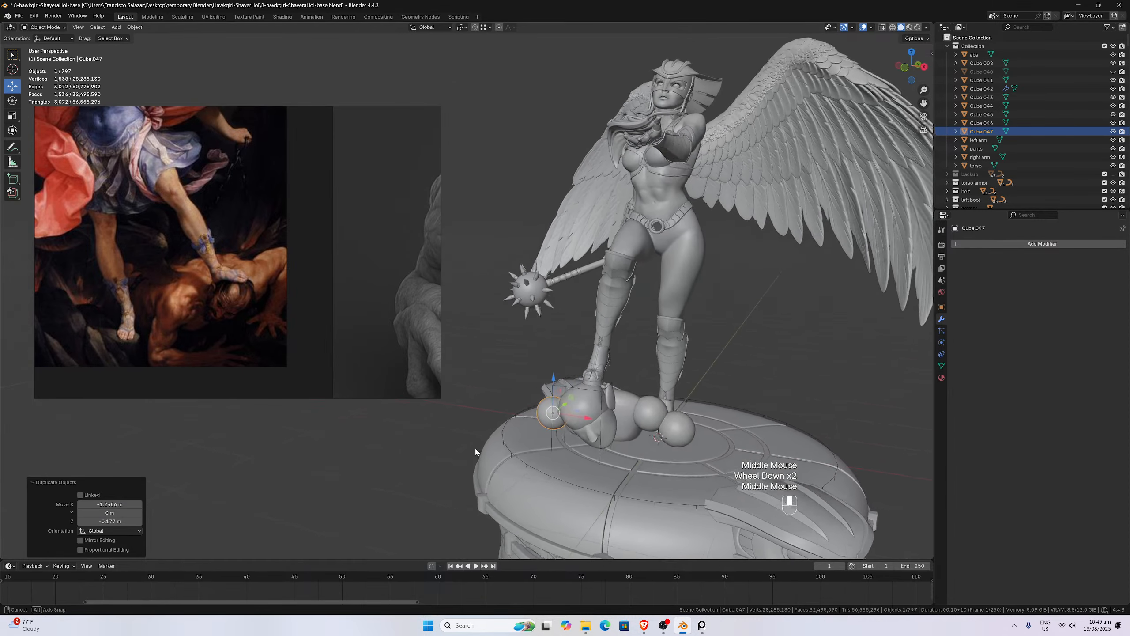
- Stretch the outer sphere beside the standing leg along Z to about 2.66 times its height as an upper-arm form
scroll(475, 447, up, 1)
click(732, 463)
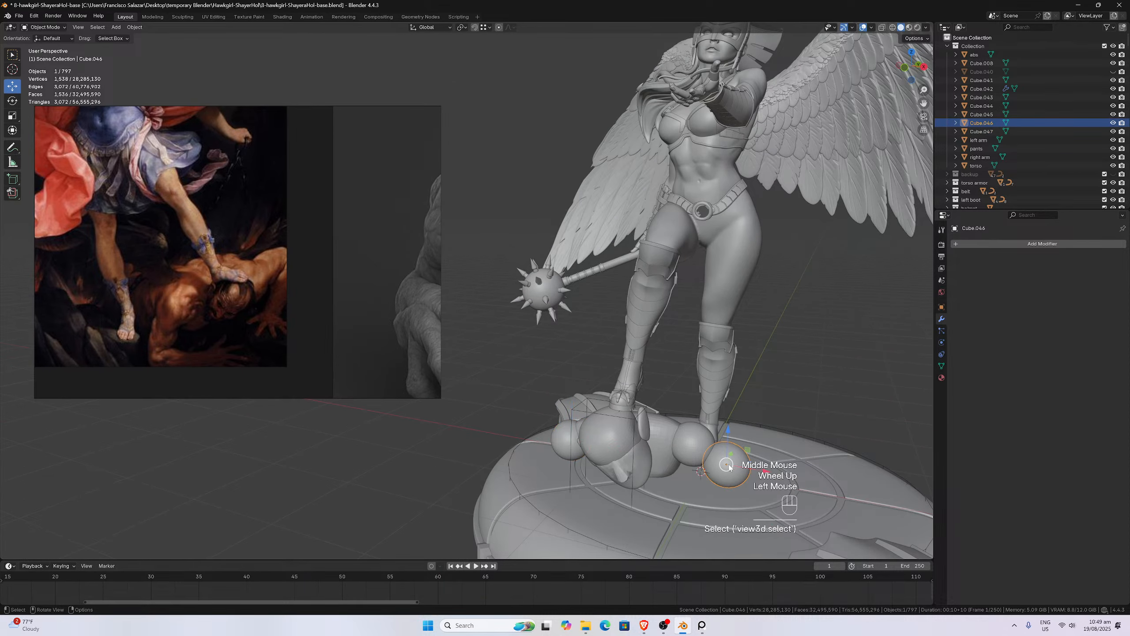
key(s)
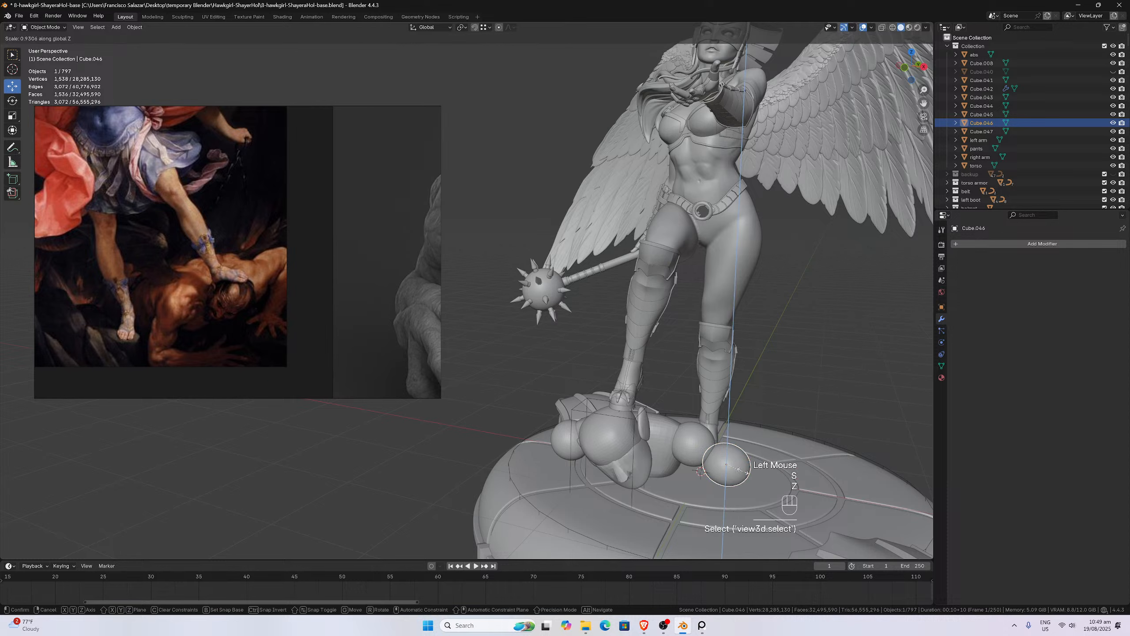
key(z)
click(775, 482)
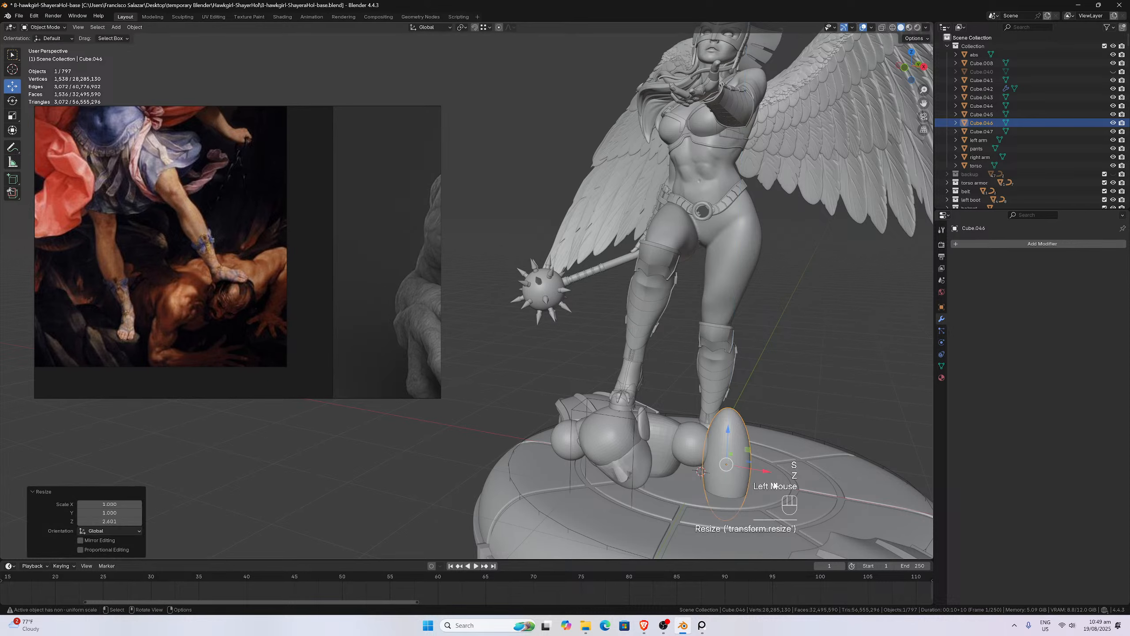
- Switch the transform orientation to Local, rotate the stretched arm form about -59° around Y, and move it down against the shoulder sphere
click(429, 28)
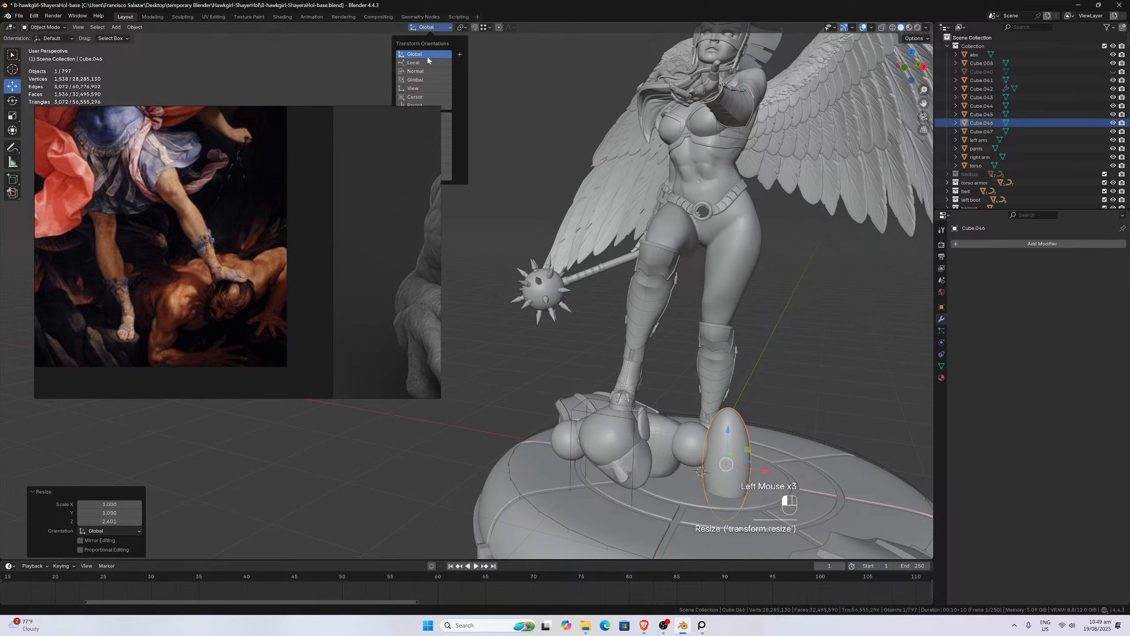
click(426, 58)
key(r)
key(y)
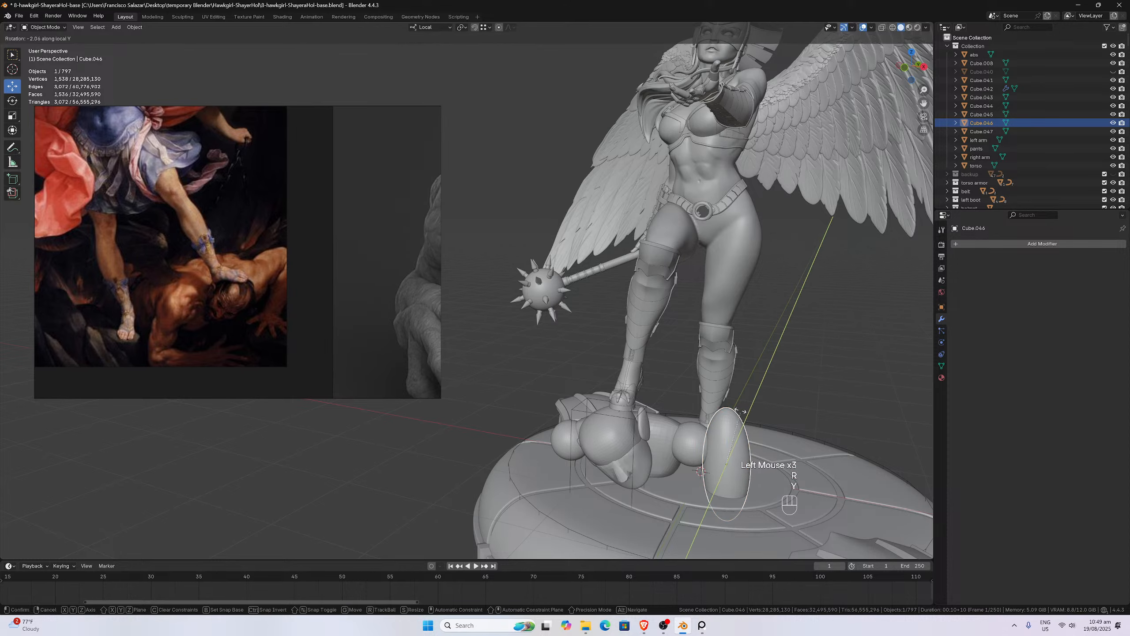
click(645, 374)
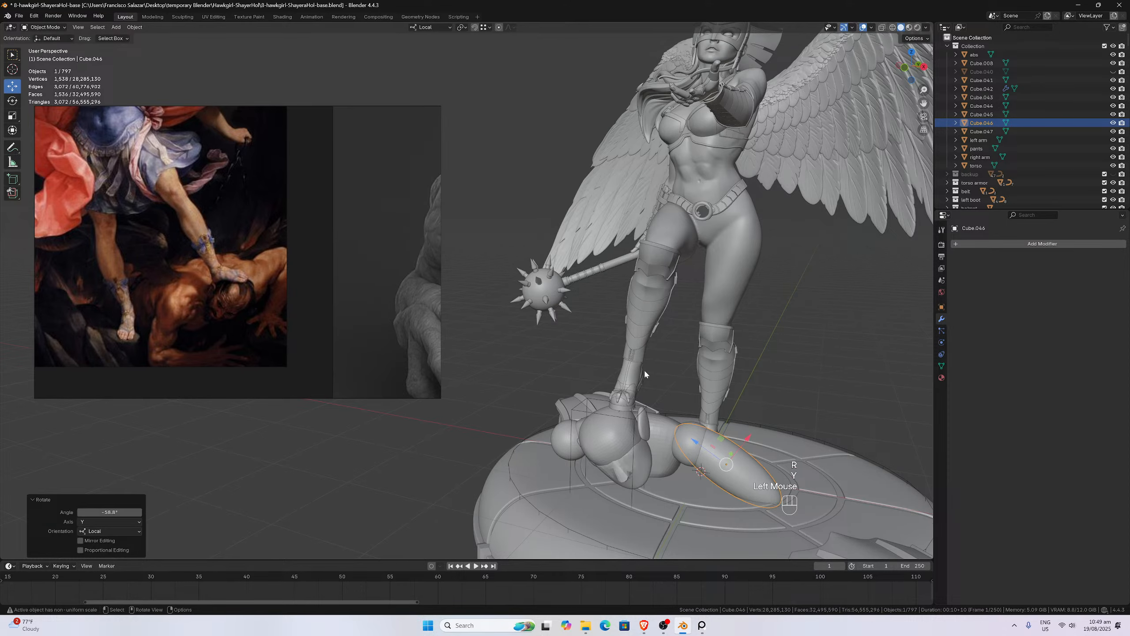
key(g)
click(715, 438)
- Examine the upper arm's direction and length against the shoulder, head and painting reference from the front, sides and above
scroll(715, 436, down, 2)
middle_drag(714, 436, 690, 446)
scroll(627, 403, down, 1)
scroll(664, 427, up, 1)
scroll(708, 420, up, 4)
scroll(721, 410, down, 1)
scroll(636, 465, down, 3)
scroll(664, 399, up, 3)
key(KP_1)
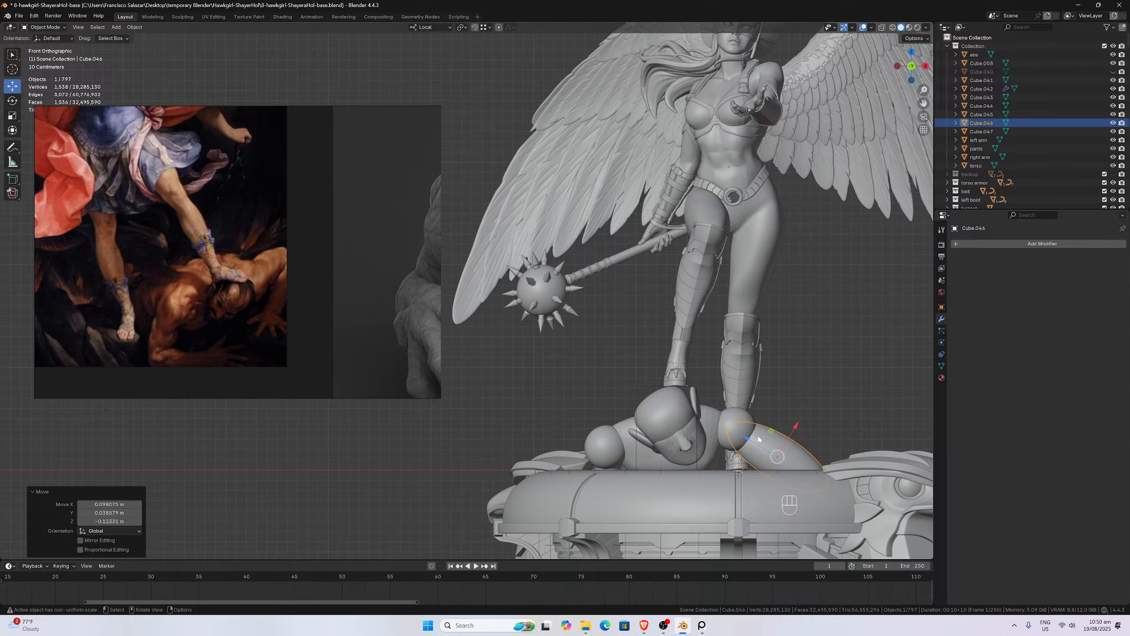
middle_drag(749, 442, 628, 521)
scroll(628, 521, down, 2)
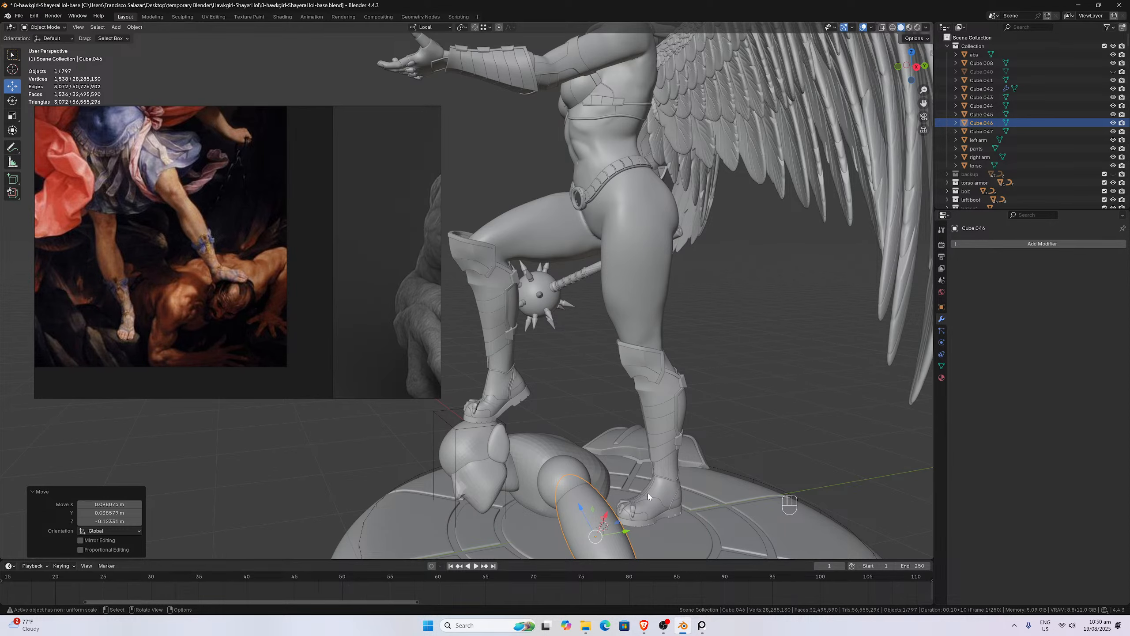
middle_drag(621, 468, 668, 470)
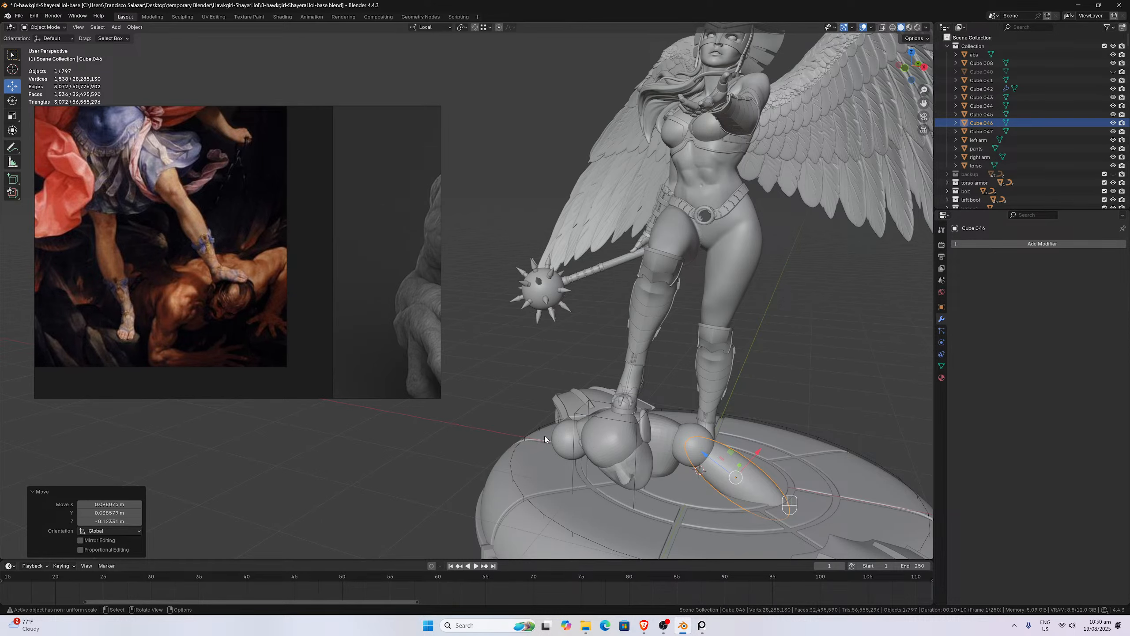
middle_drag(544, 436, 496, 454)
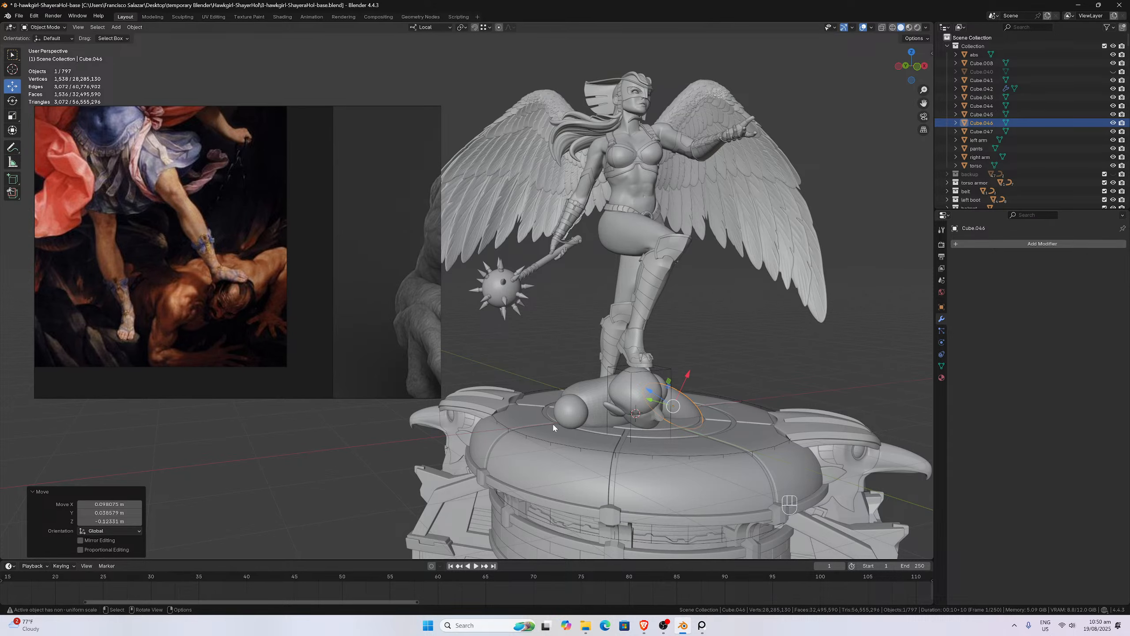
middle_drag(552, 422, 465, 440)
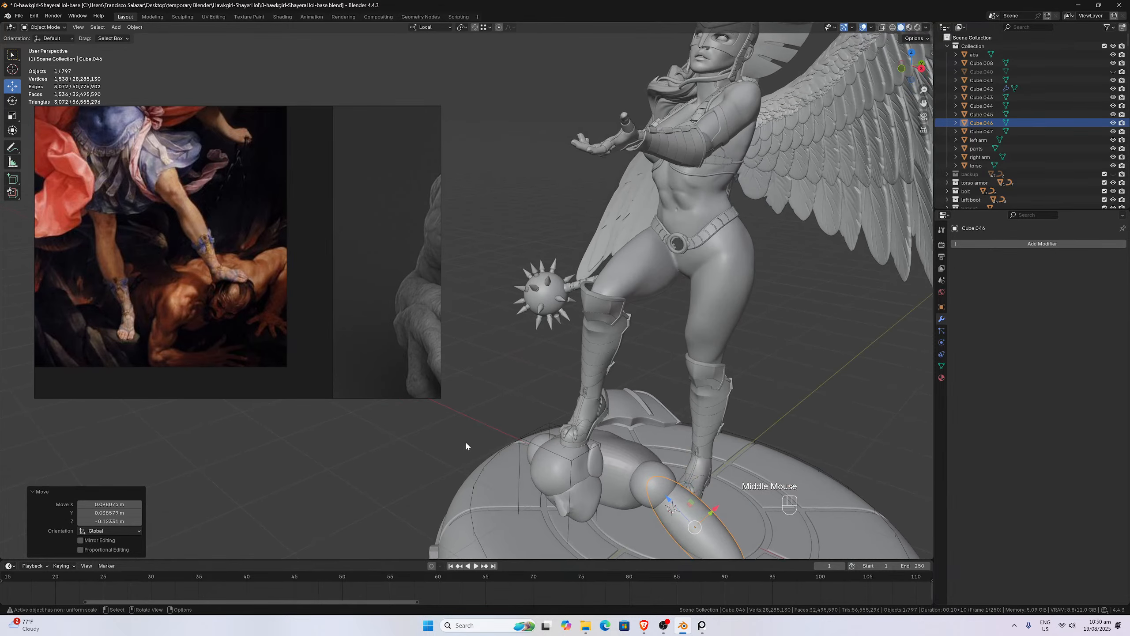
scroll(721, 487, down, 2)
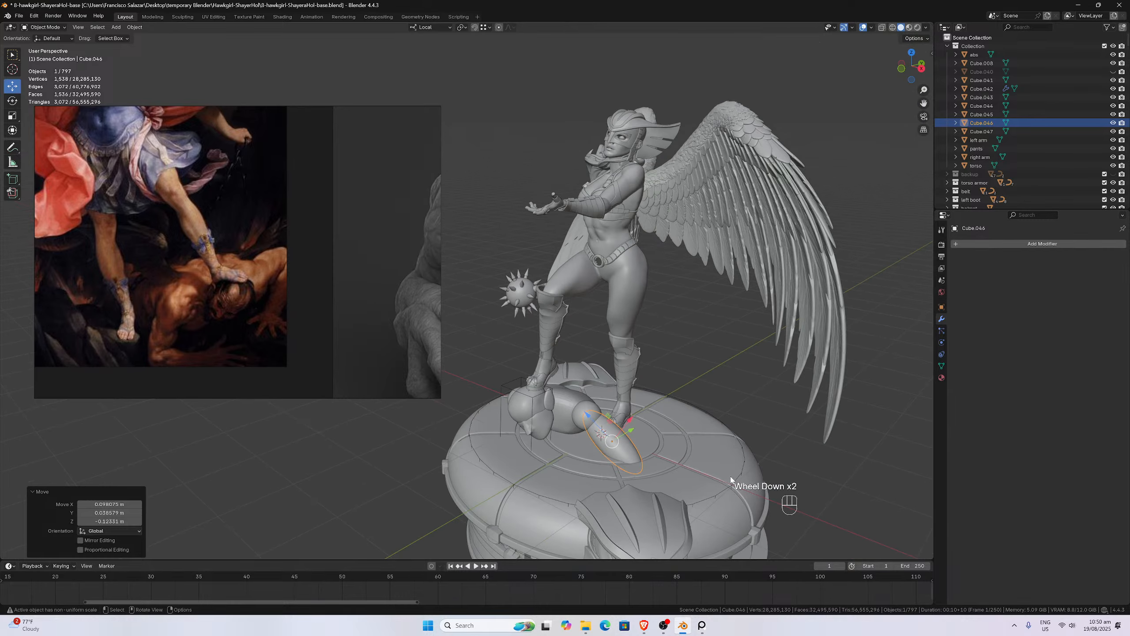
mouse_move(731, 480)
middle_down()
mouse_move(718, 485)
mouse_move(730, 507)
mouse_move(728, 483)
mouse_move(703, 474)
mouse_move(714, 481)
middle_up()
scroll(741, 485, up, 2)
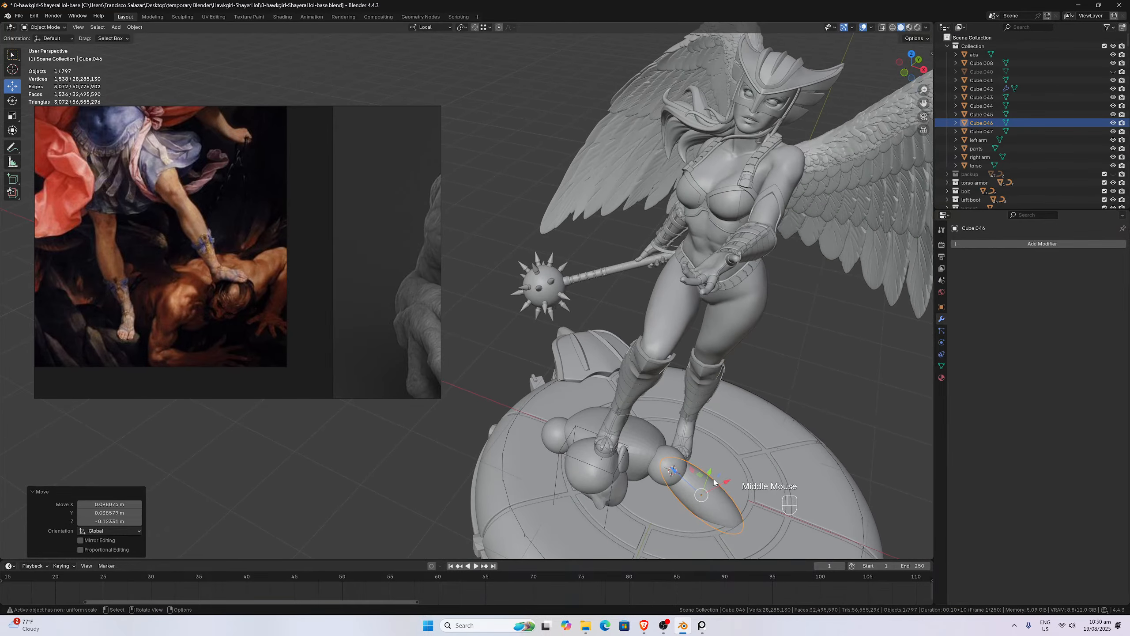
- Rotate the upper arm about 53° in top view and move it about -0.42 m in Y so it reaches toward the front of the base
key(KP_1)
scroll(767, 457, down, 1)
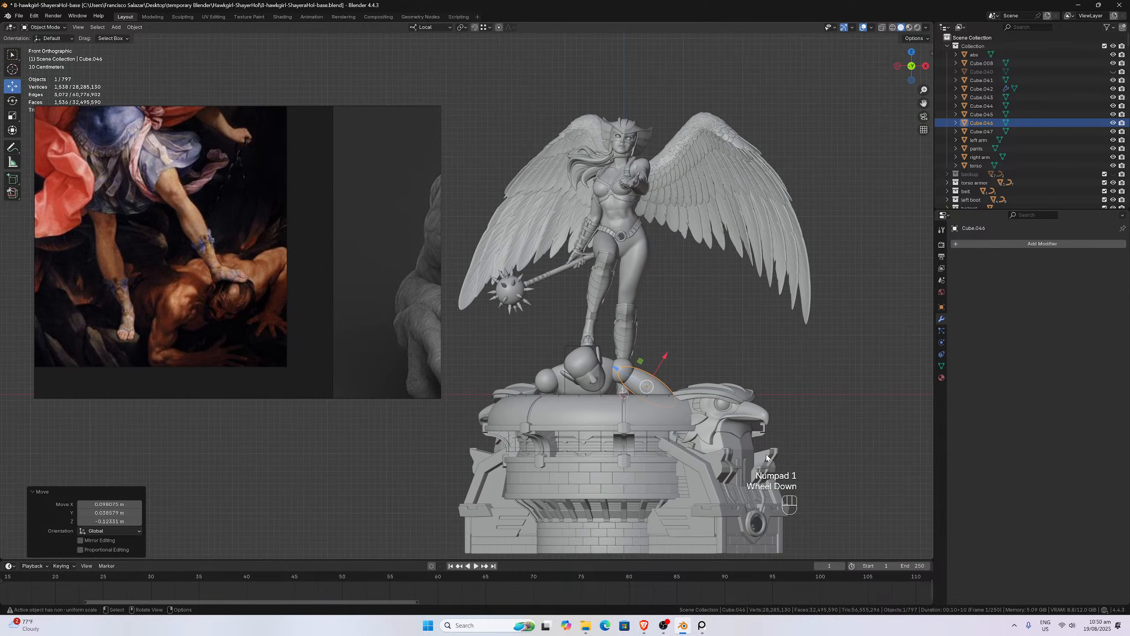
key(KP_7)
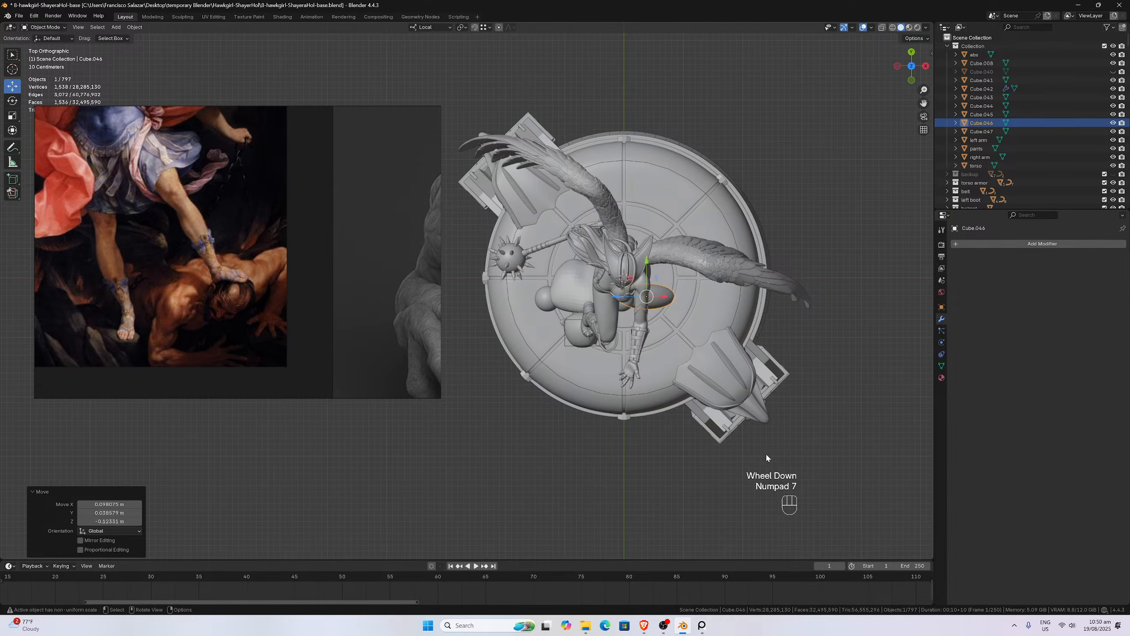
key(r)
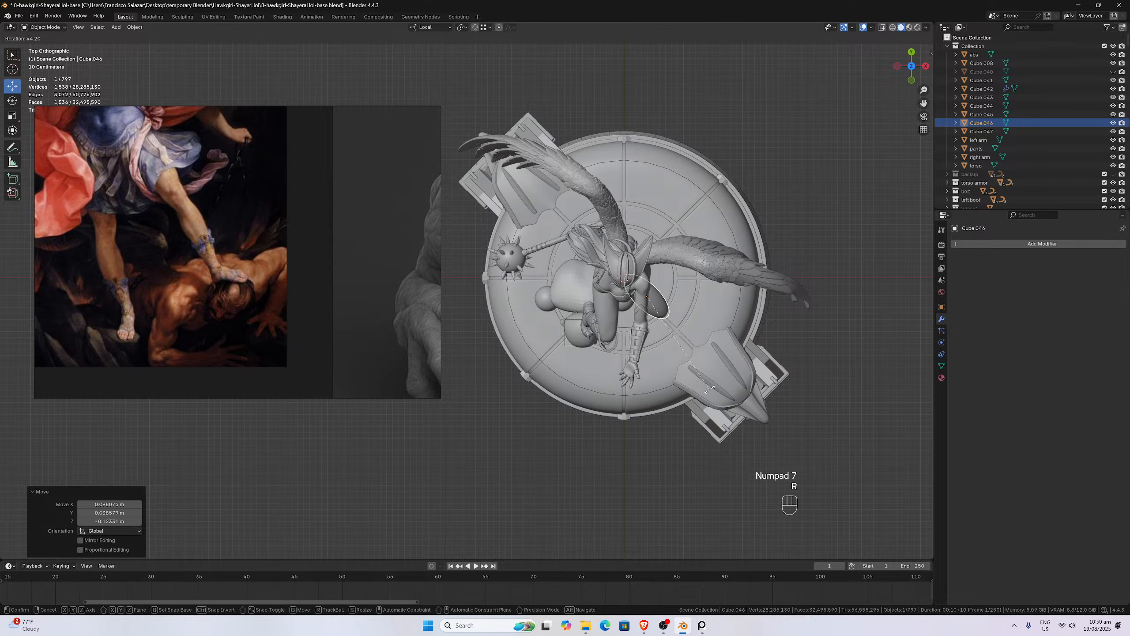
click(692, 396)
key(g)
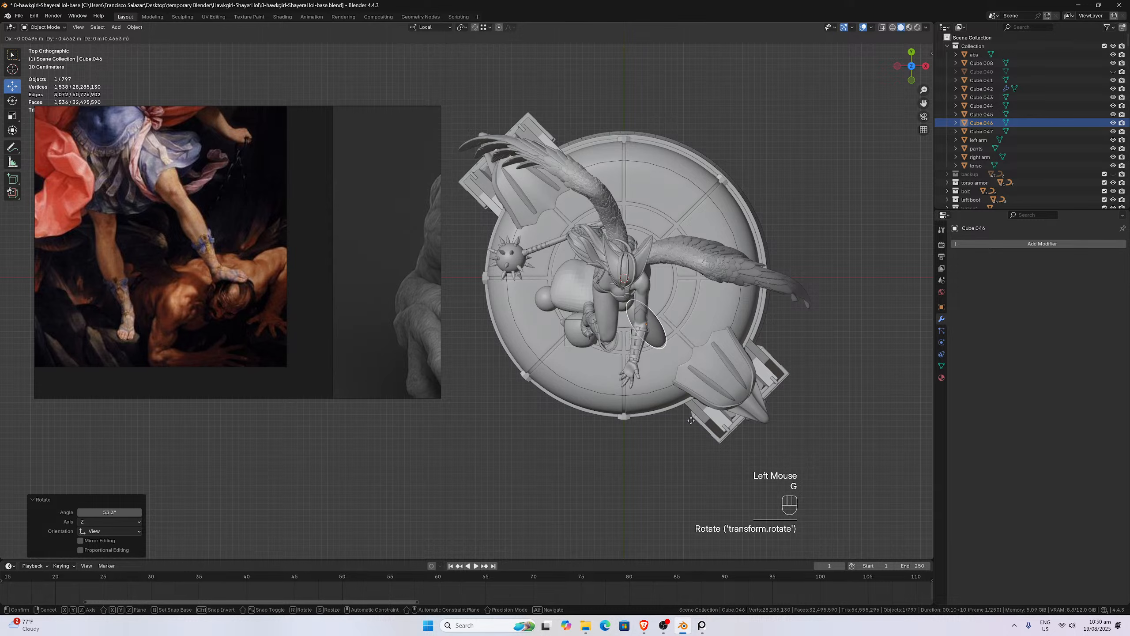
click(690, 417)
- Duplicate the upper arm in side view as a forearm, offset about -0.77 m in Y, and rotate the copy about 41.5°
key(KP_1)
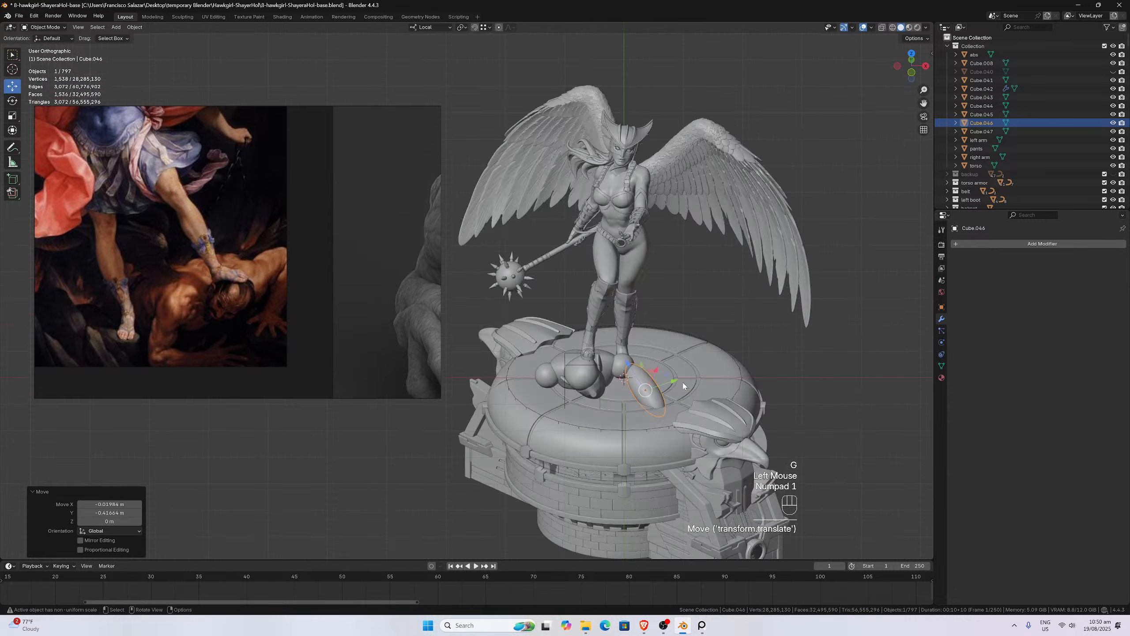
scroll(712, 399, up, 3)
key(KP_3)
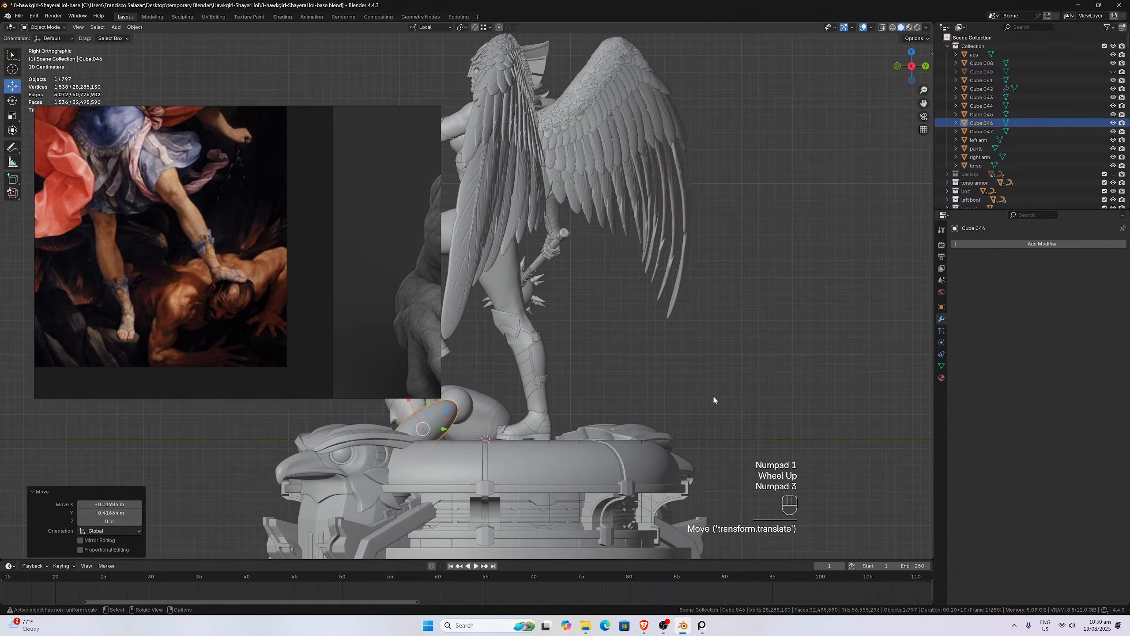
drag(923, 103, 1077, 117)
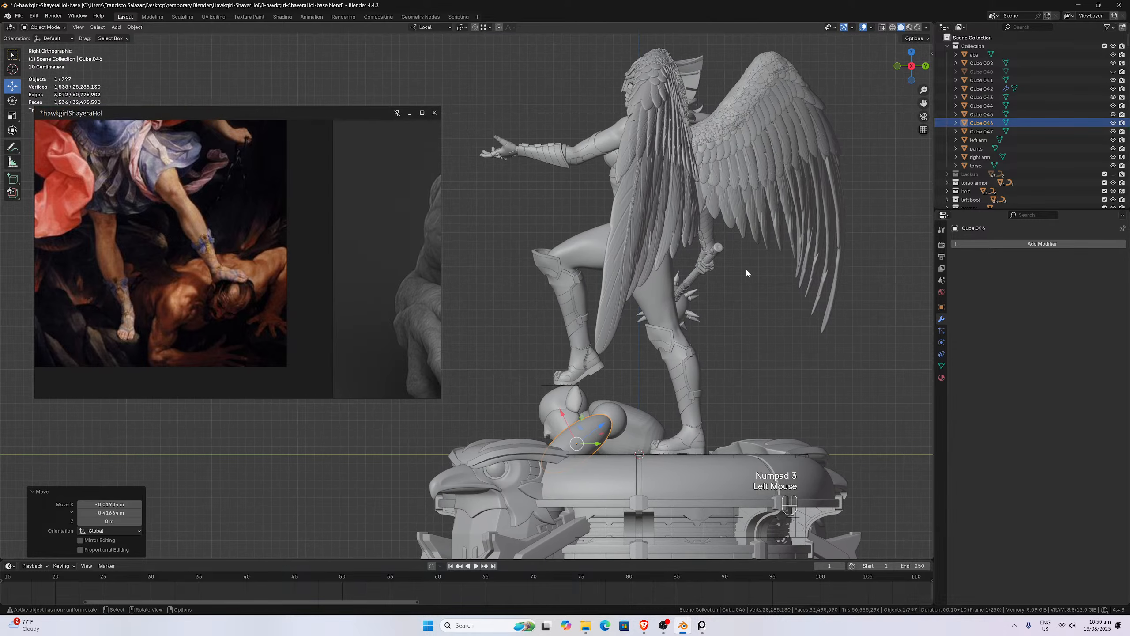
key(shift+d)
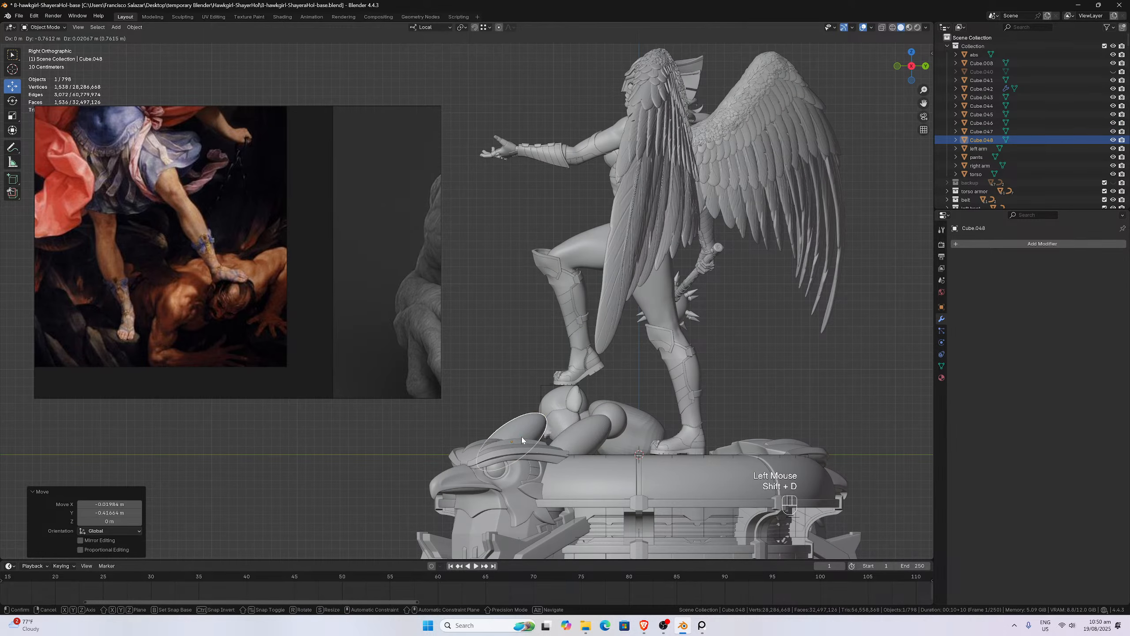
click(521, 437)
key(r)
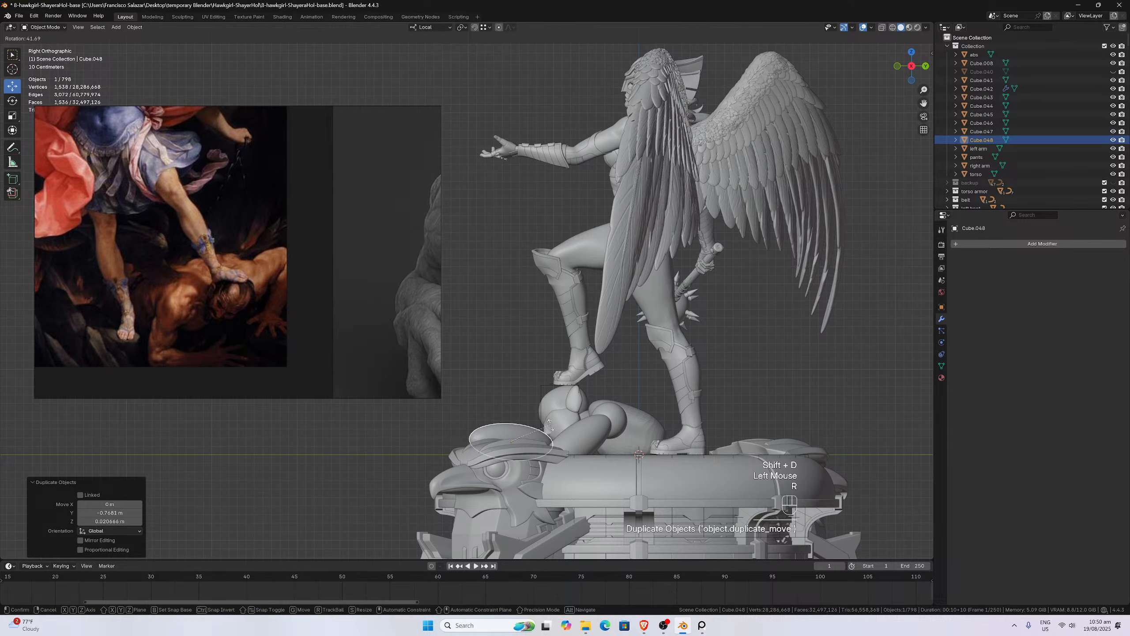
click(551, 428)
- In top view, rotate the forearm about 45°, scale it to about 0.755, and move it about 0.12 m in X and Y
key(KP_7)
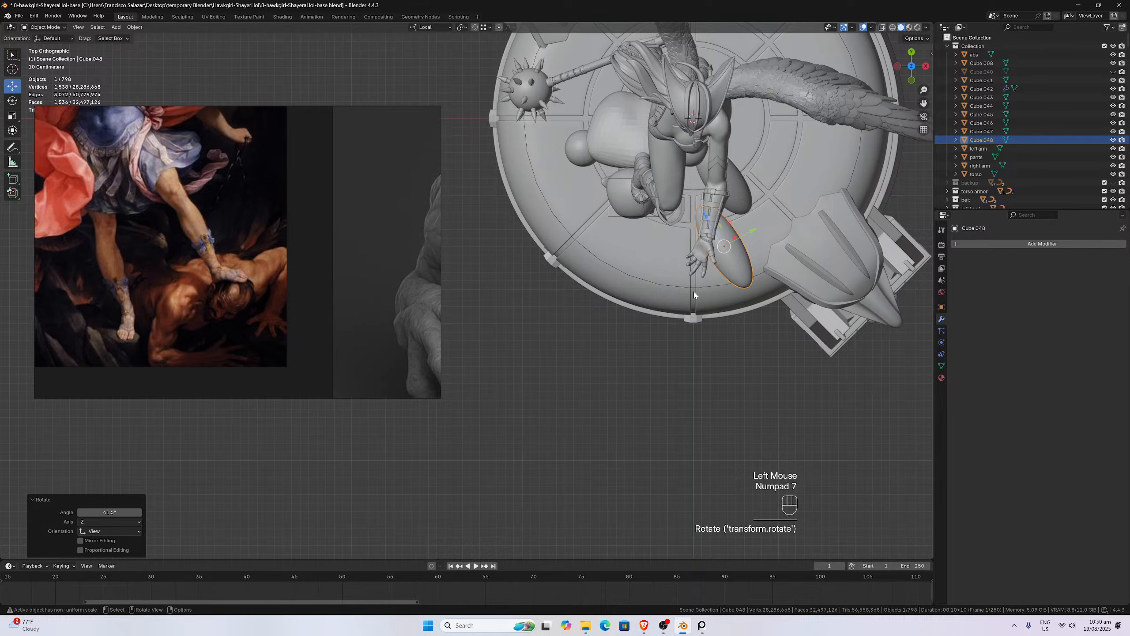
key(r)
click(721, 297)
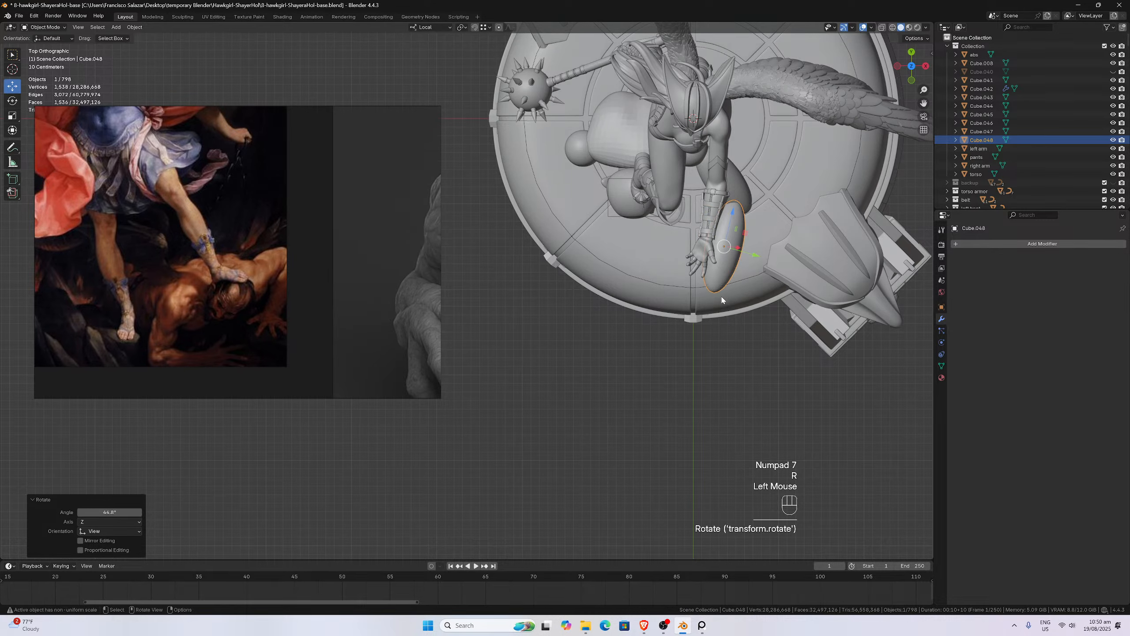
key(s)
click(755, 287)
key(g)
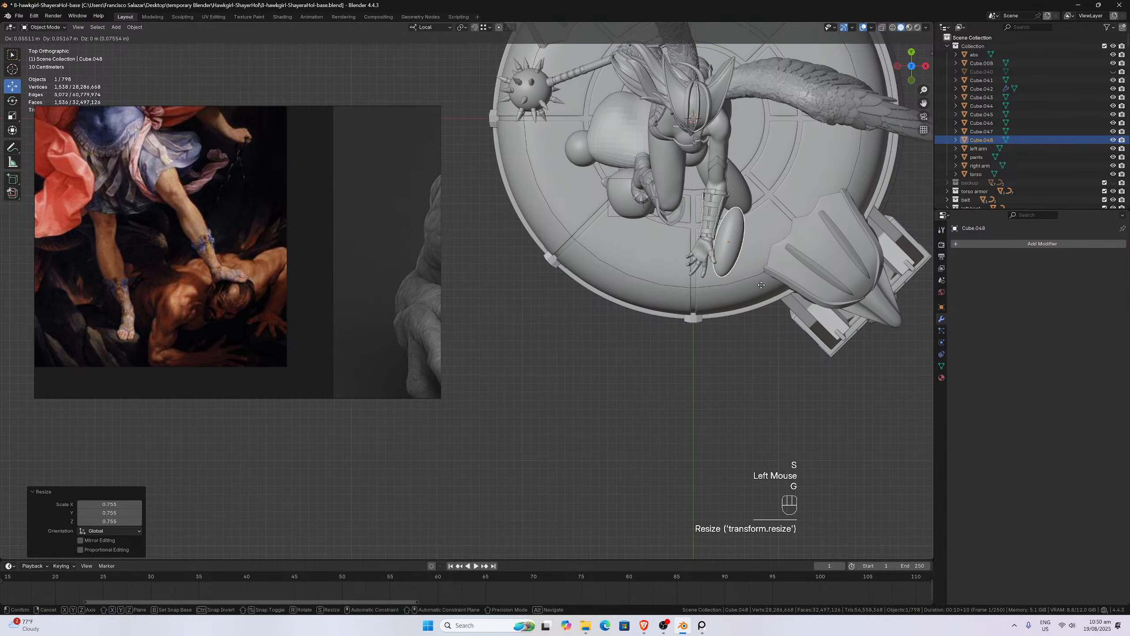
click(765, 278)
- Rotate the upper arm about 5° in side view and raise it about 0.1 m
middle_drag(765, 278, 749, 184)
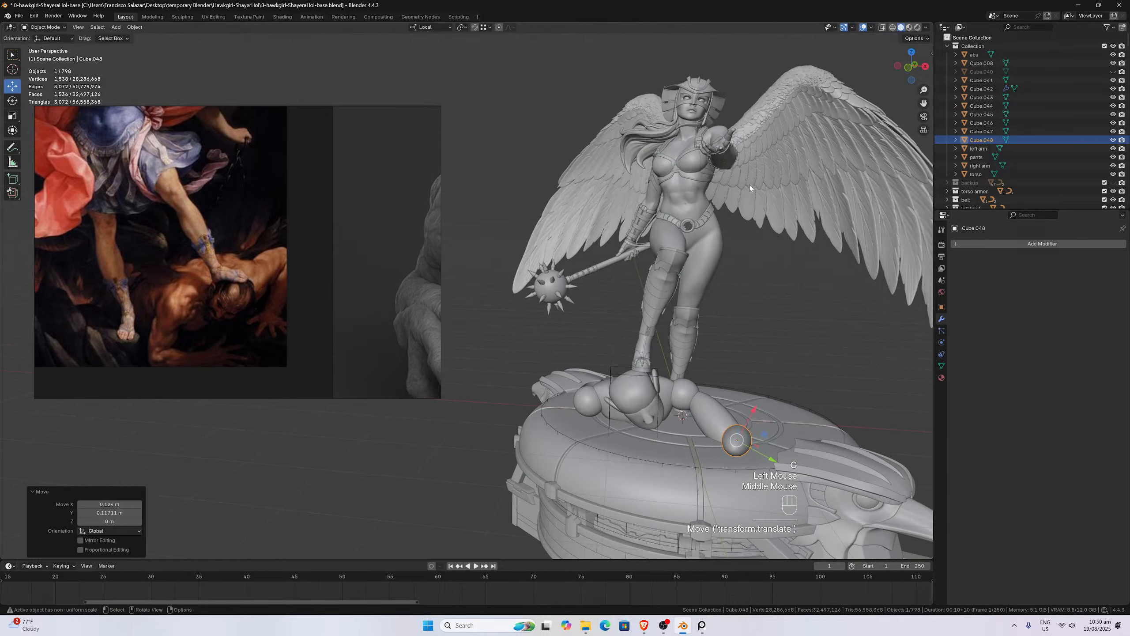
key(KP_1)
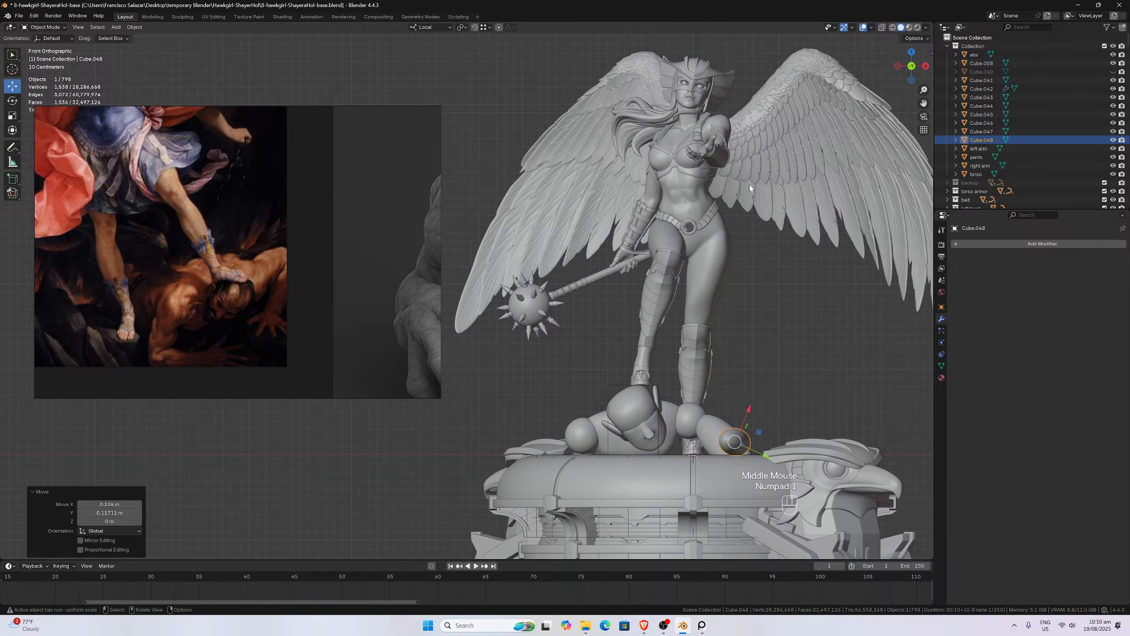
key(KP_3)
click(596, 415)
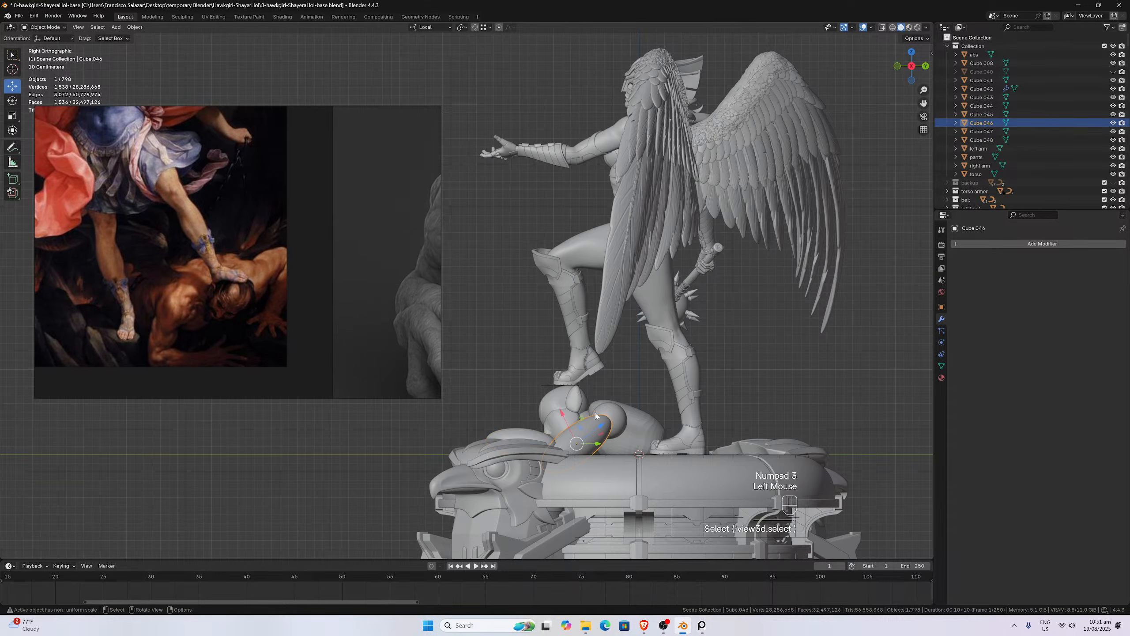
key(r)
click(630, 360)
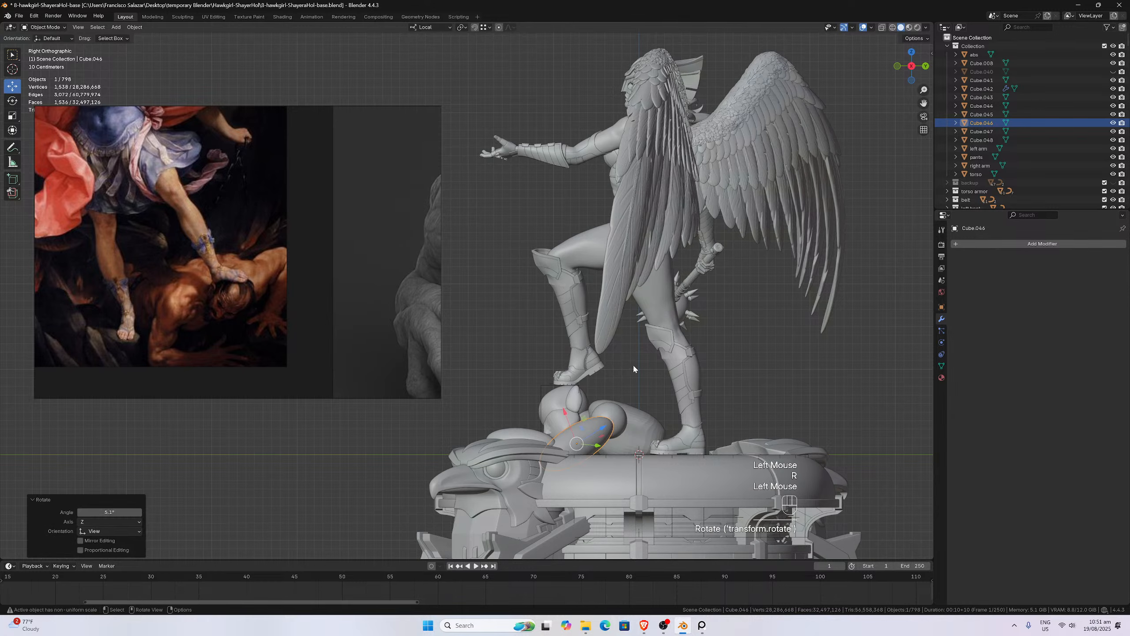
key(g)
click(634, 357)
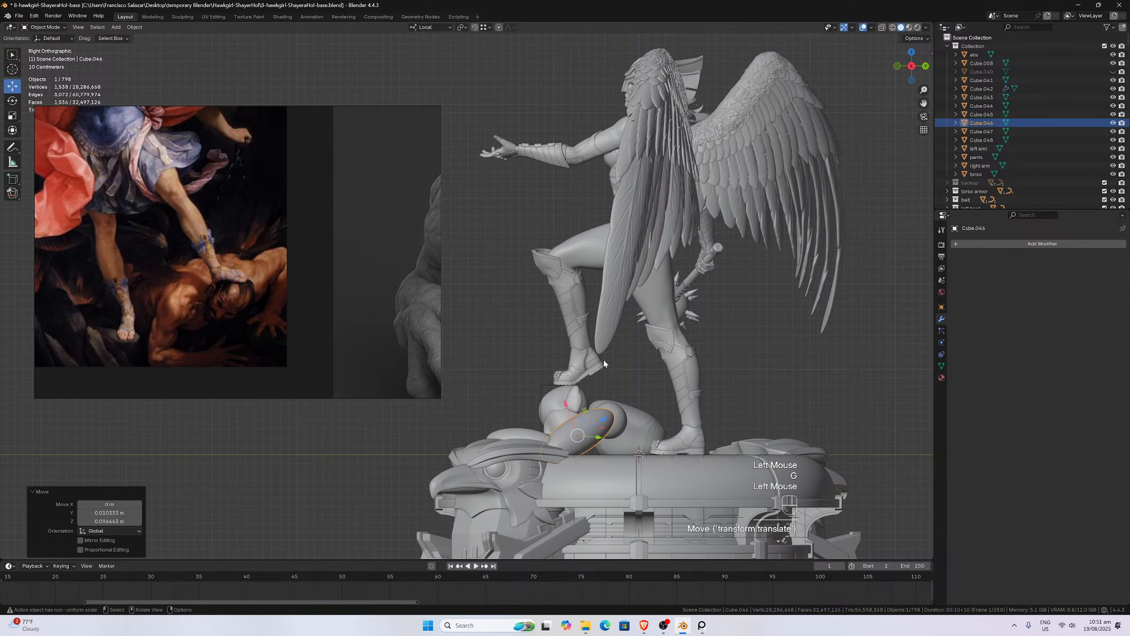
- Reposition the forearm in front view, moving it about 0.04 m in X to line up with the upper arm
middle_drag(634, 357, 672, 364)
scroll(672, 364, up, 2)
key(KP_1)
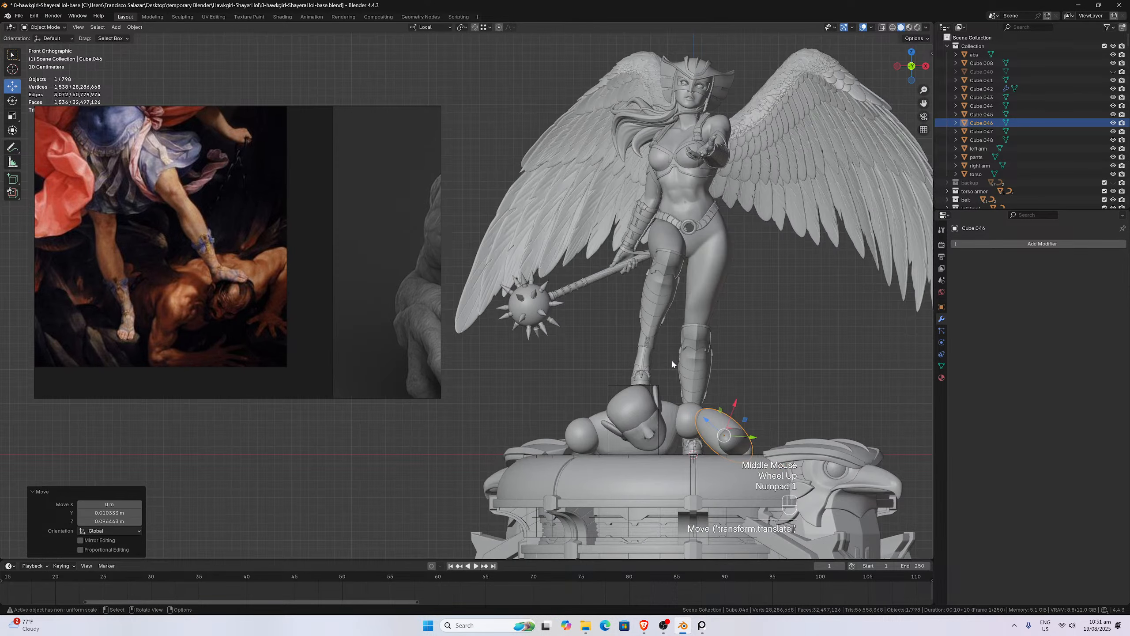
click(729, 447)
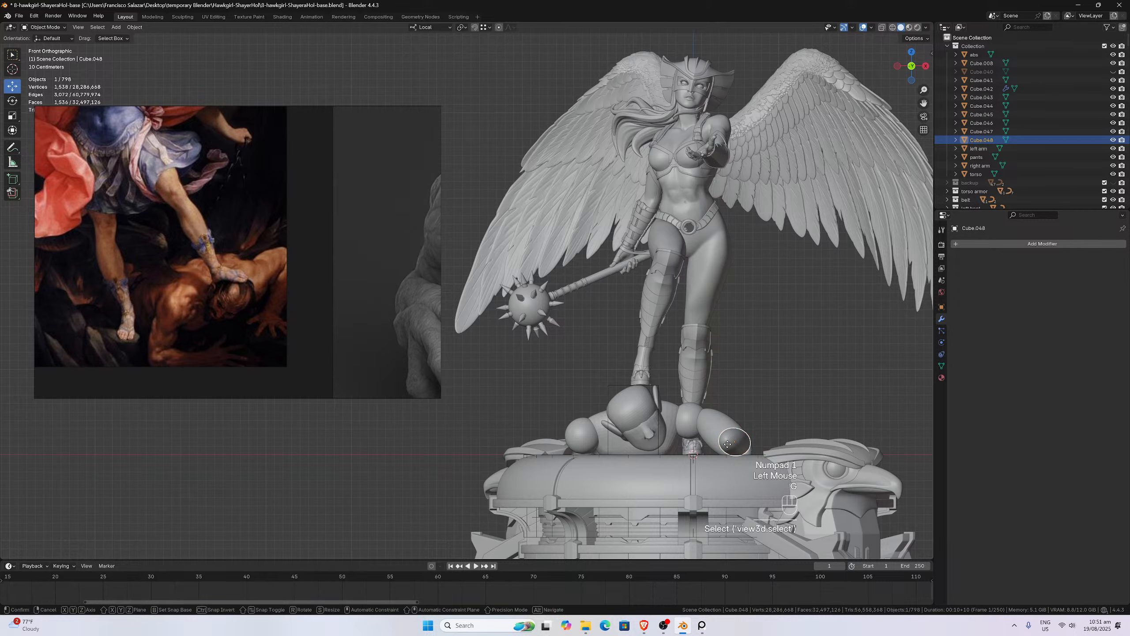
key(g)
click(719, 423)
middle_drag(719, 422, 628, 478)
scroll(655, 470, down, 3)
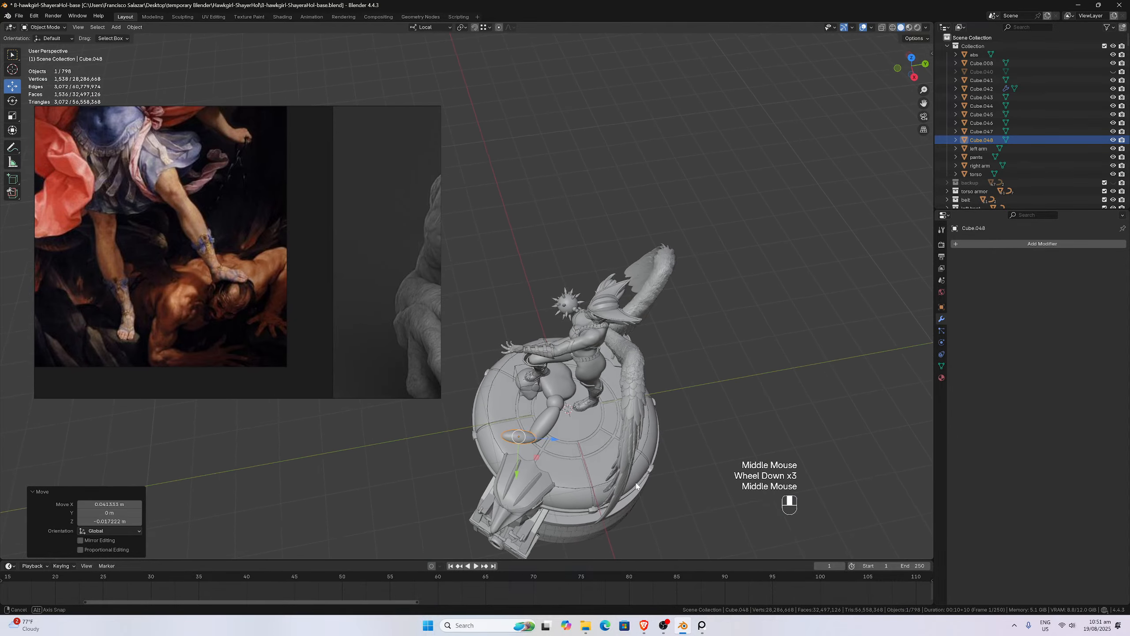
- Lengthen the forearm by scaling it to about 1.13 along local Z and move it about -0.08 m in Y
scroll(631, 481, up, 1)
key(z)
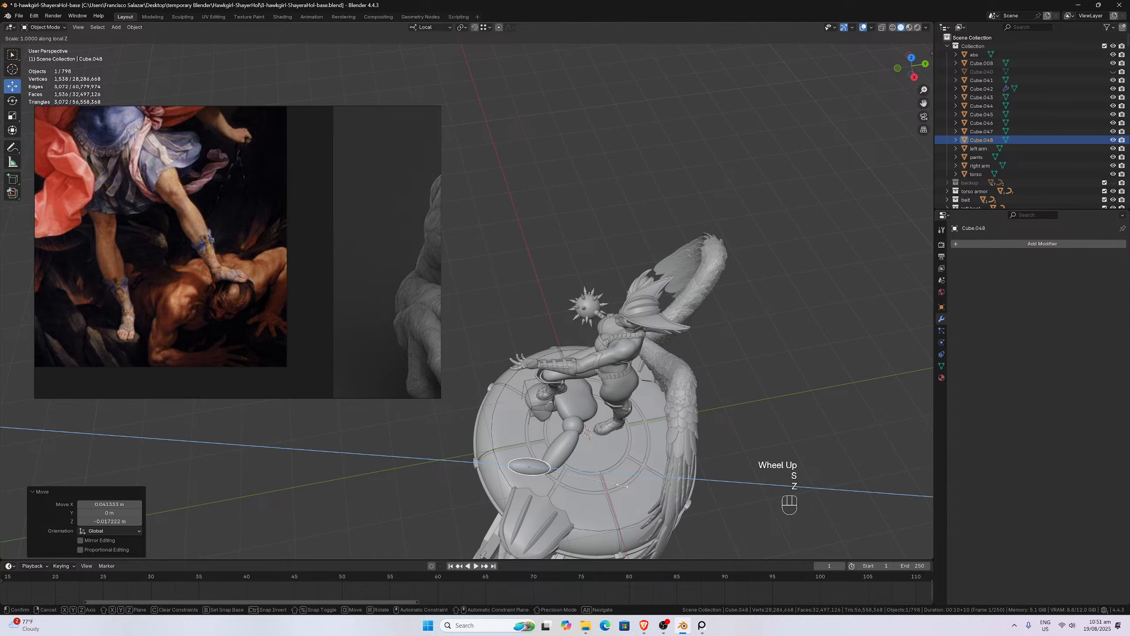
click(634, 488)
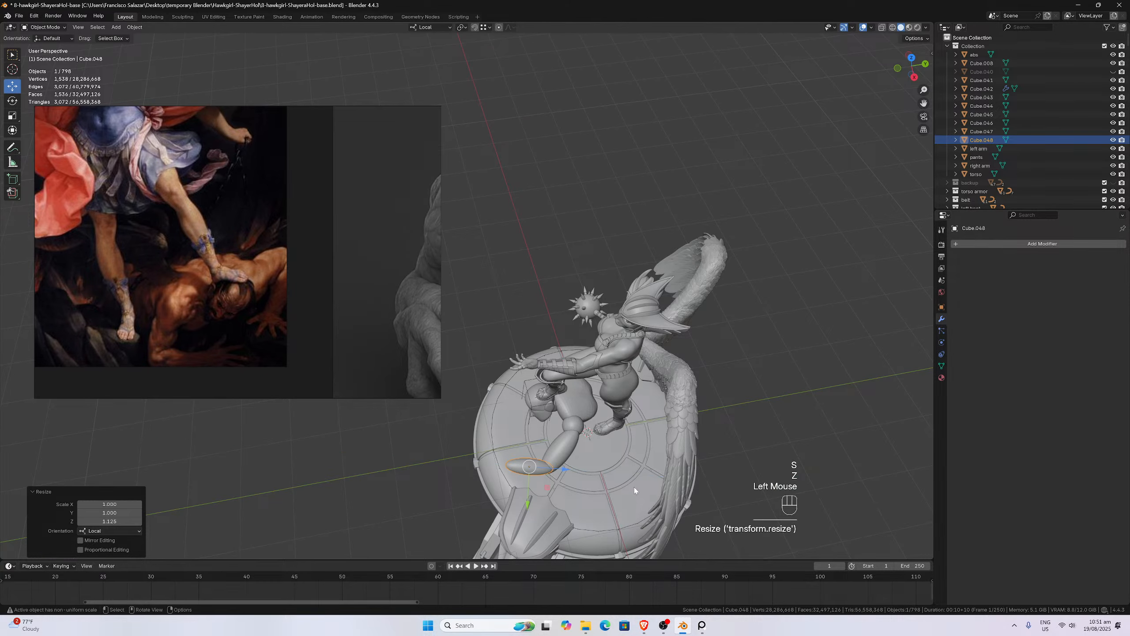
key(g)
click(630, 490)
middle_drag(630, 490, 691, 409)
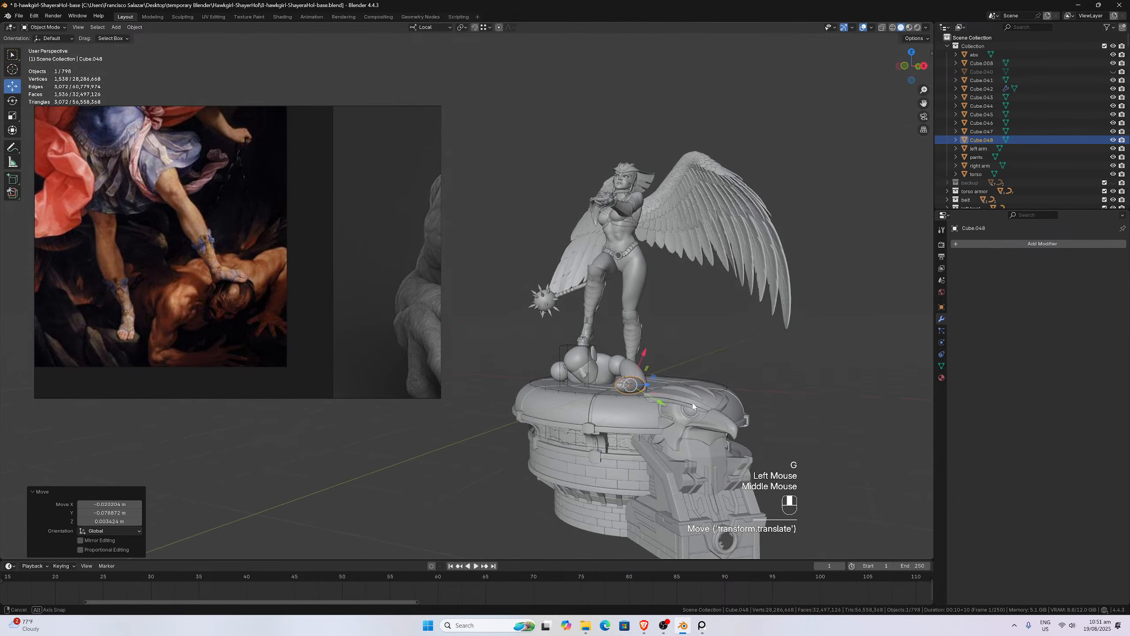
scroll(693, 406, up, 4)
- Review the reference board and compare the statue and painting images with the creature's arm from the front and side
key(KP_1)
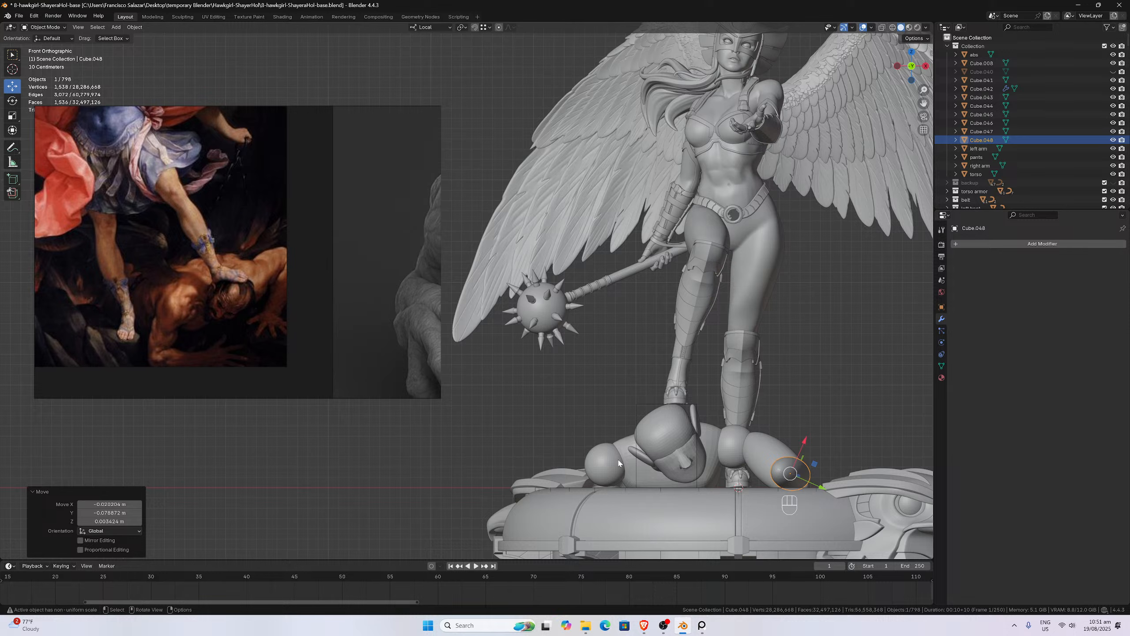
scroll(127, 266, down, 5)
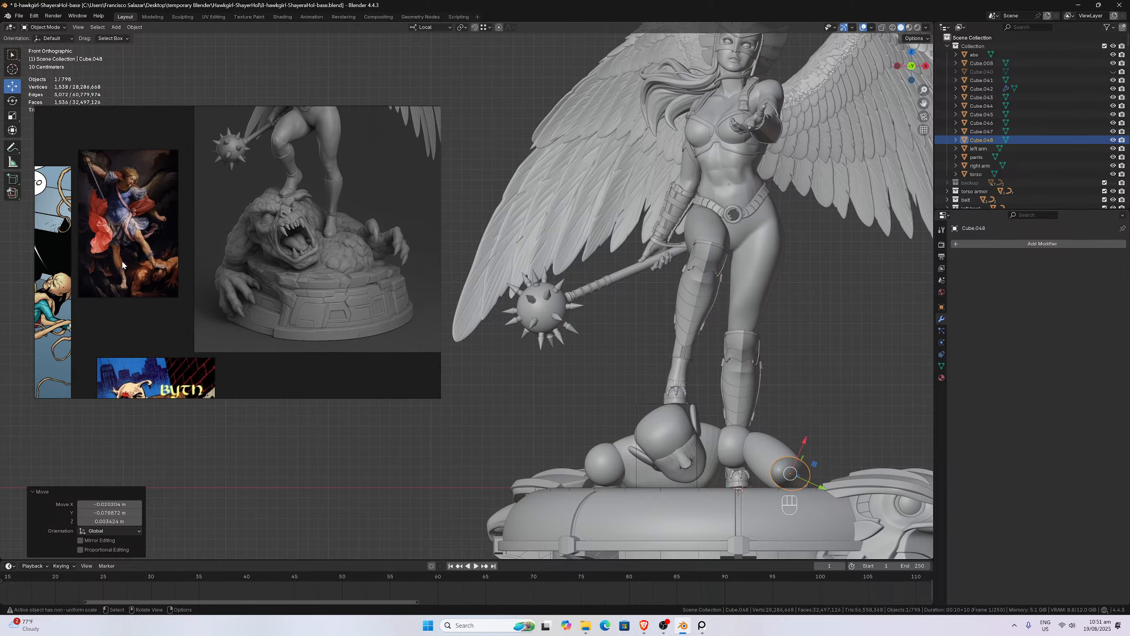
scroll(180, 274, down, 3)
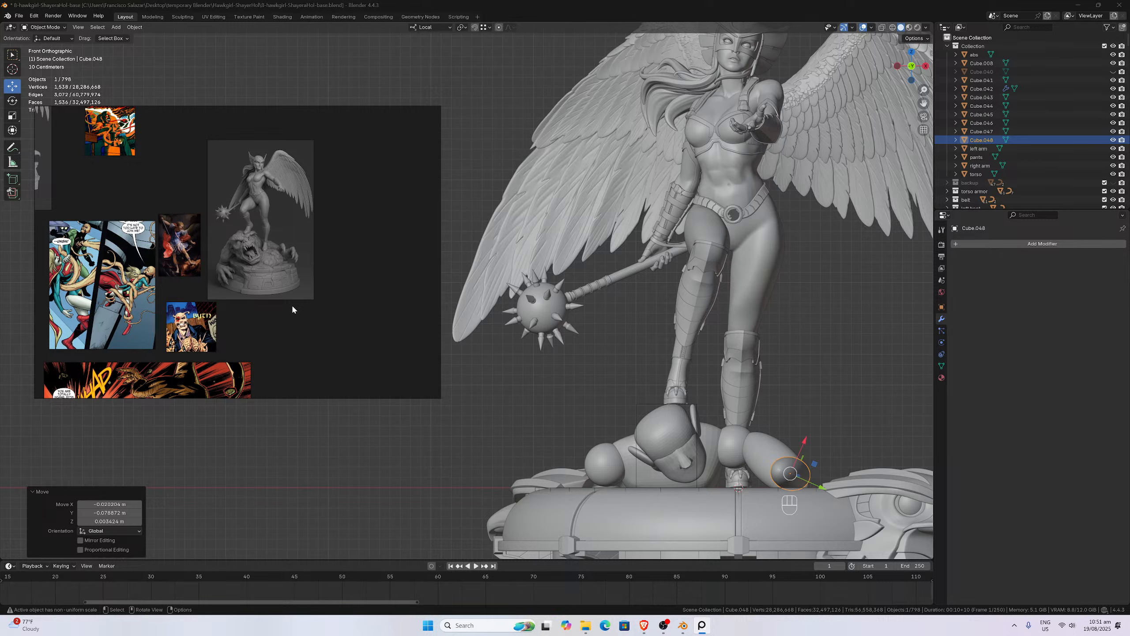
scroll(378, 311, down, 1)
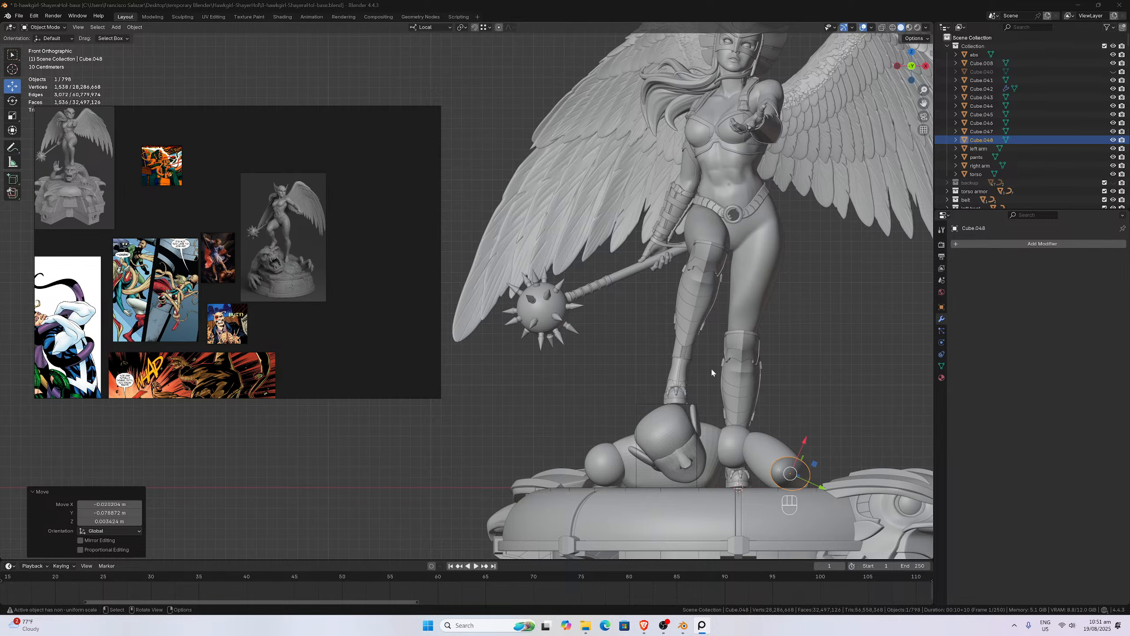
scroll(714, 372, down, 2)
middle_drag(710, 360, 627, 350)
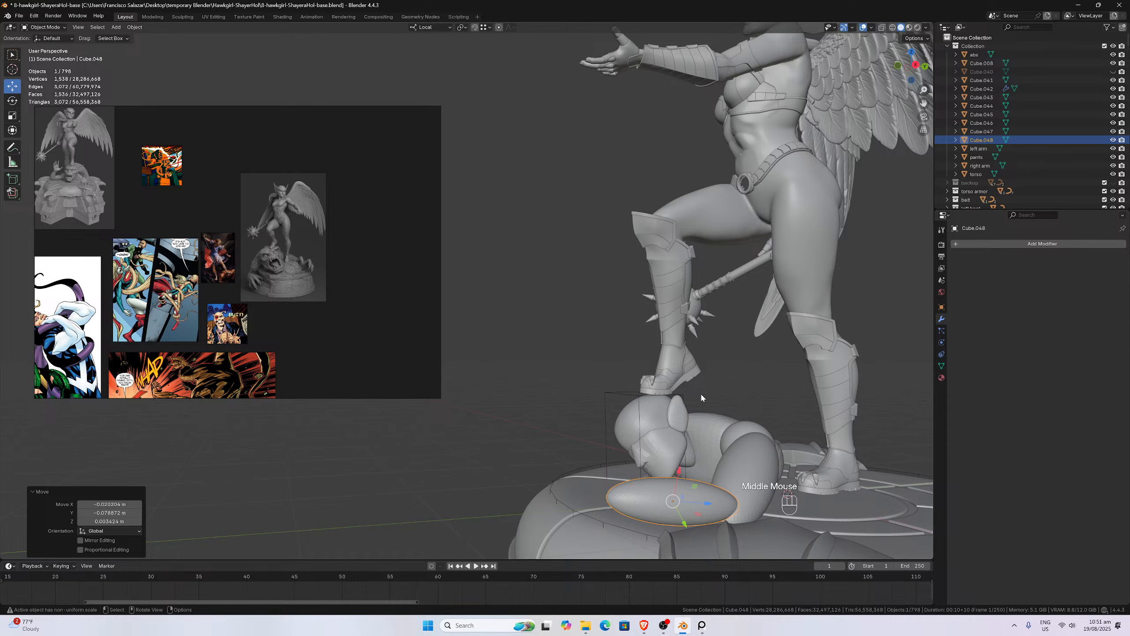
middle_drag(719, 435, 699, 433)
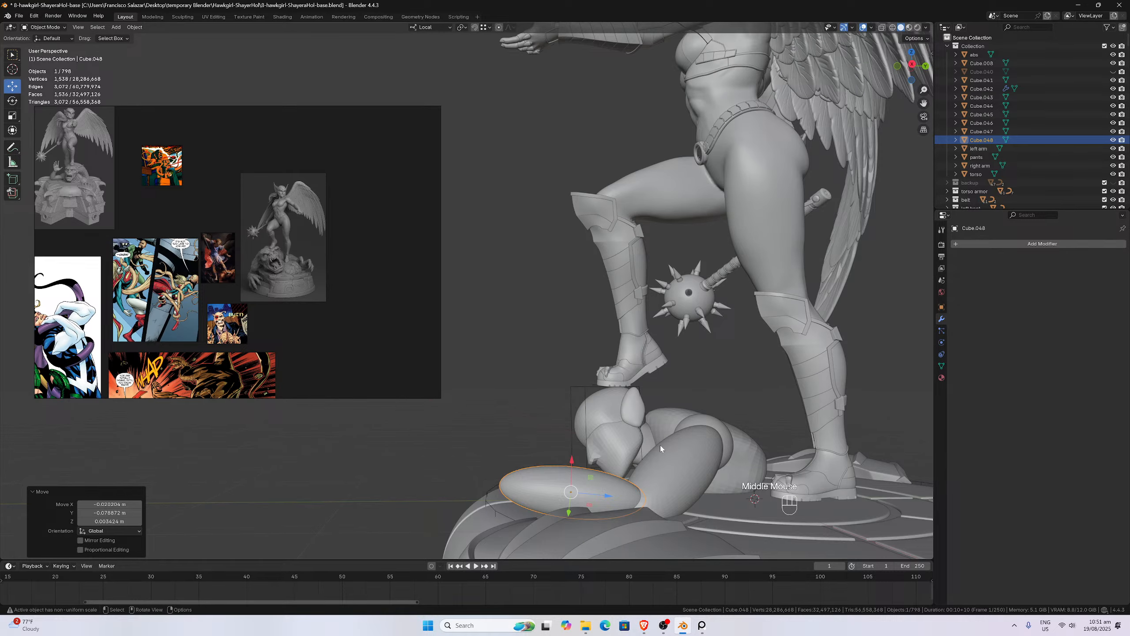
- Duplicate the shoulder sphere in side view as a hand, offset about -1.66 m in Y and -0.12 m in Z, and scale it to 0.584
key(KP_3)
click(621, 413)
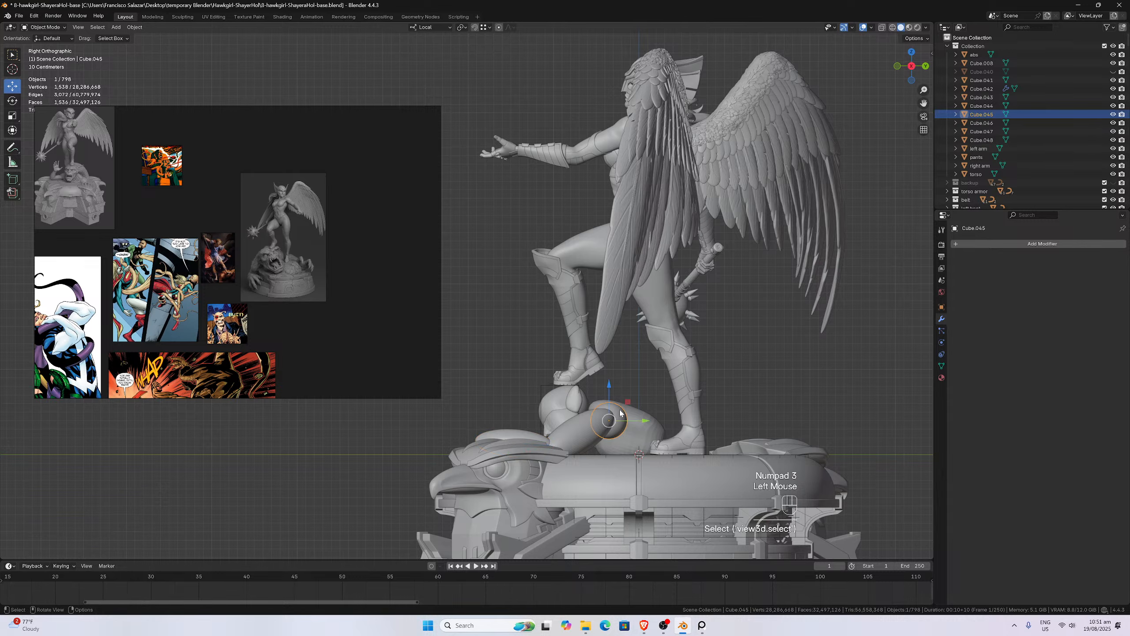
key(shift+d)
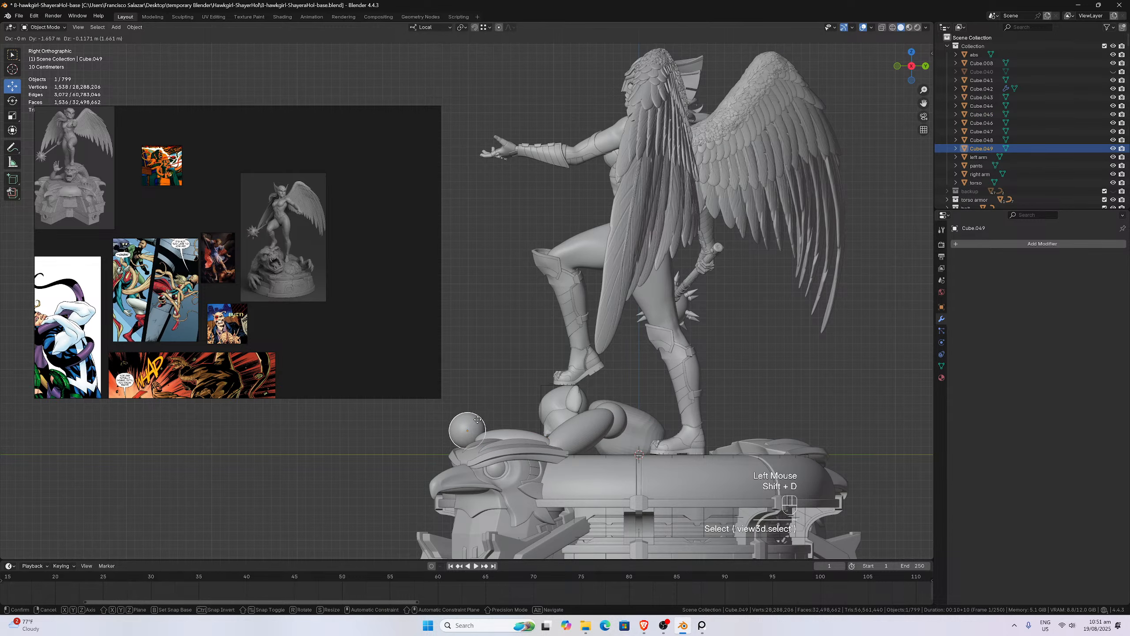
click(474, 420)
key(s)
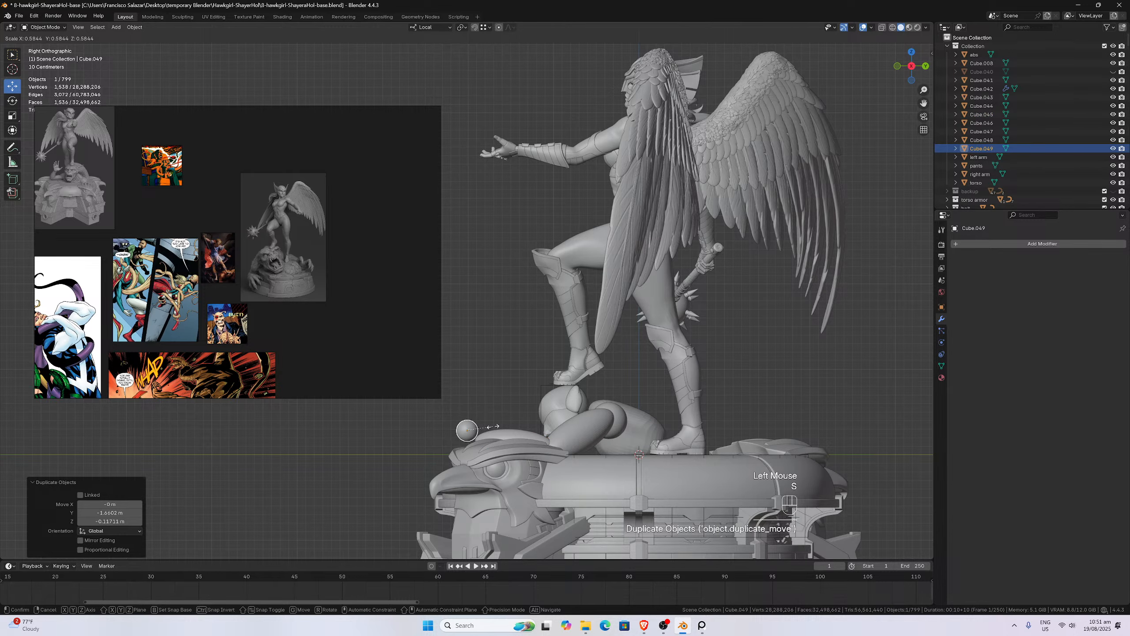
click(493, 430)
- In front view, move the hand sphere about 0.42 m in X and -0.06 m in Z to the end of the forearm
key(KP_1)
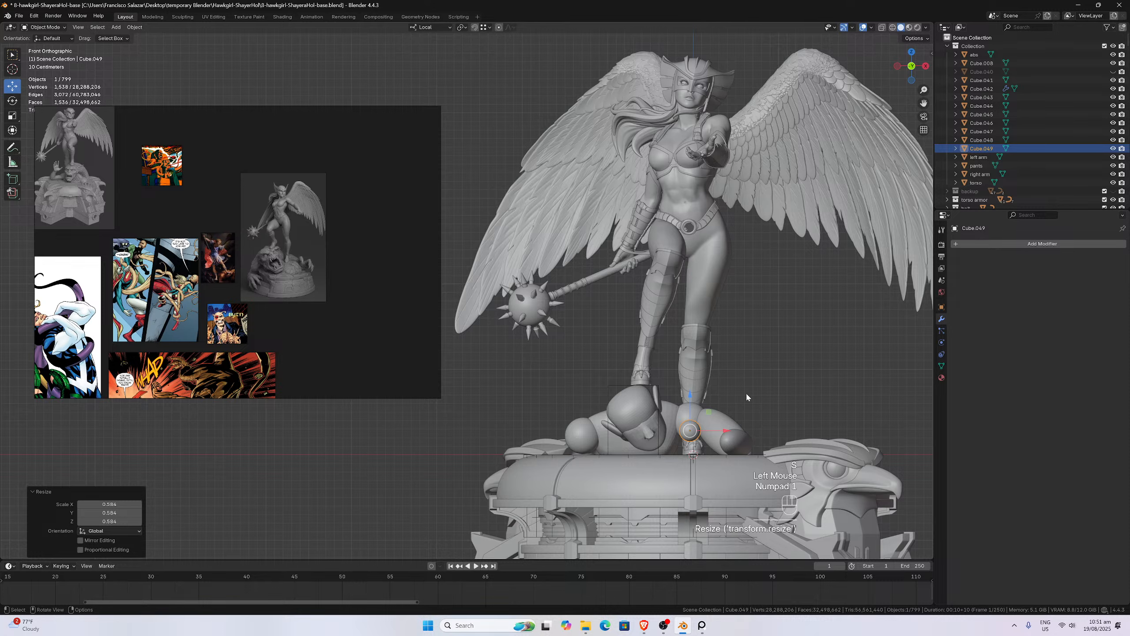
key(g)
click(782, 396)
scroll(779, 401, up, 3)
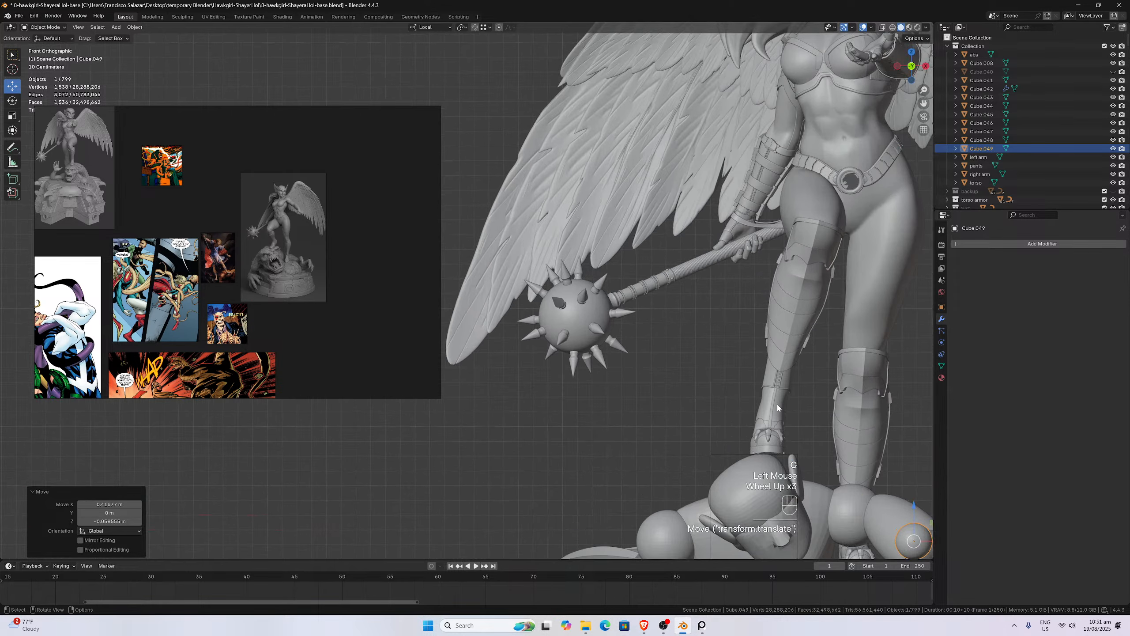
scroll(818, 439, down, 1)
- Shape the hand sphere into a flat palm by scaling it to about 1.5 in local Z, slightly wider in X, and about 0.68 in Y
key(s)
key(z)
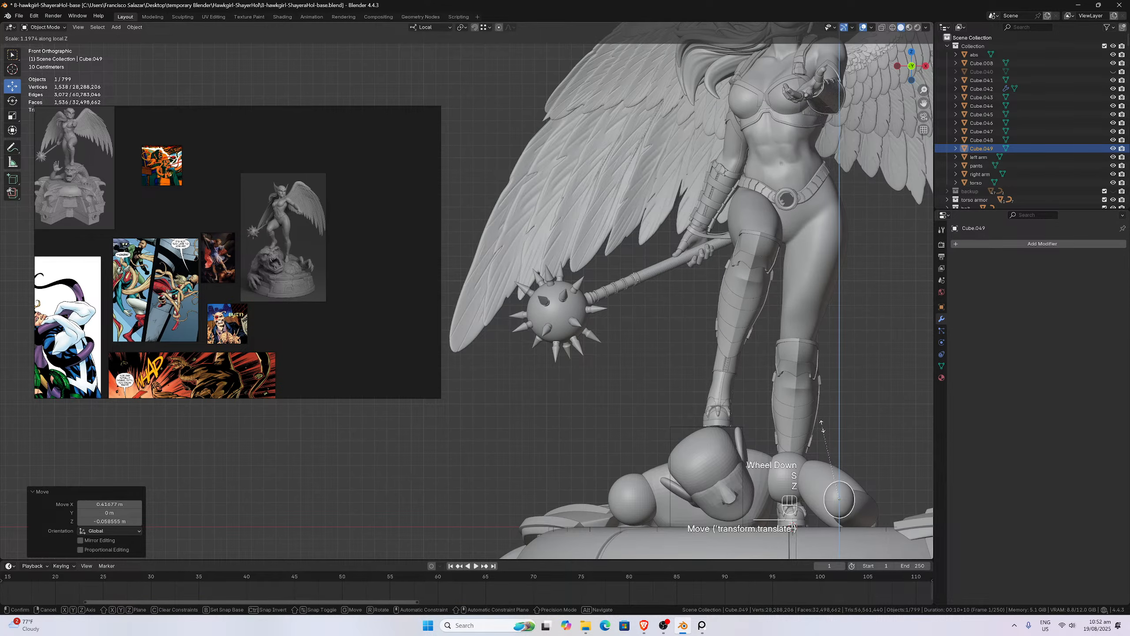
click(864, 442)
key(s)
key(x)
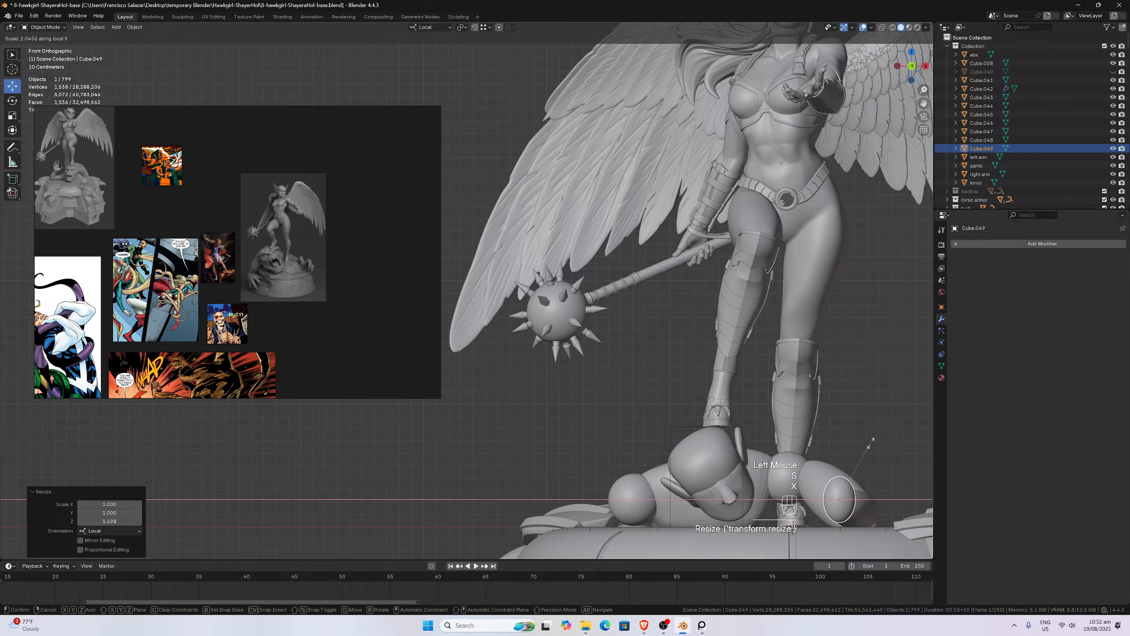
click(878, 438)
middle_drag(879, 437, 756, 428)
scroll(756, 428, down, 4)
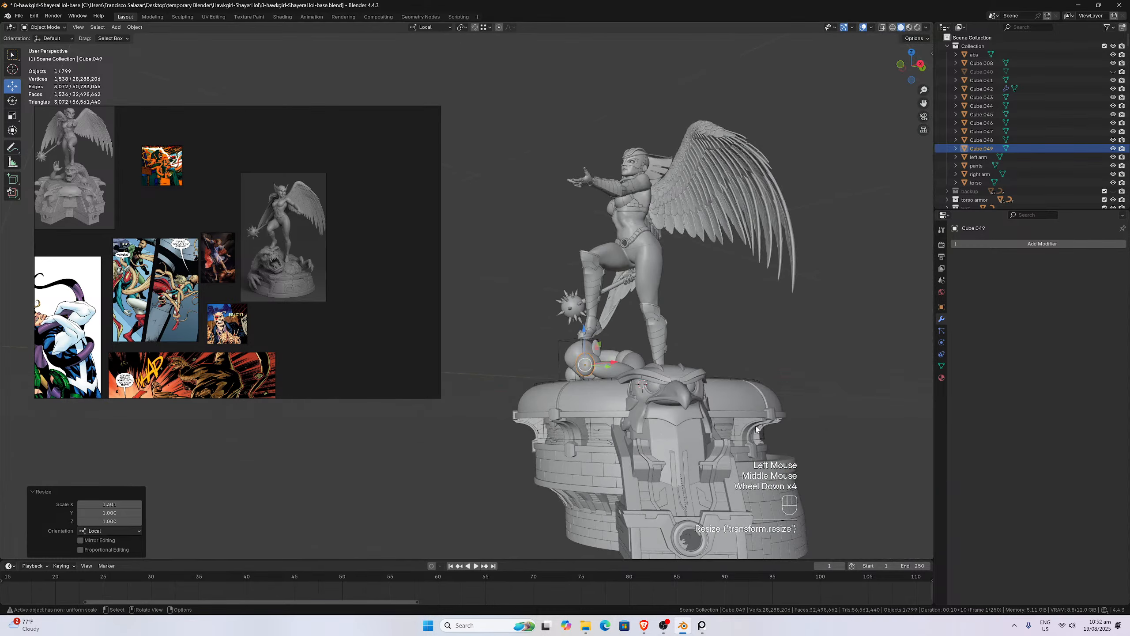
scroll(756, 428, up, 1)
key(s)
key(y)
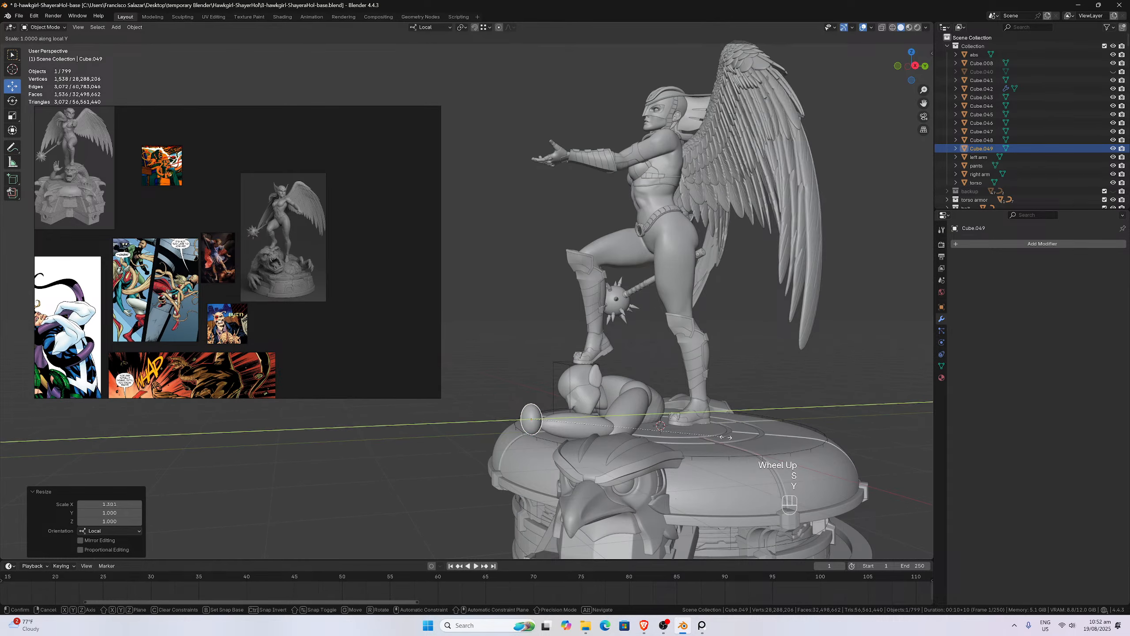
click(663, 430)
- Tilt the palm about 25° around local X and move it about 0.06 m in Y and 0.035 m in Z against the forearm
middle_drag(663, 430, 631, 423)
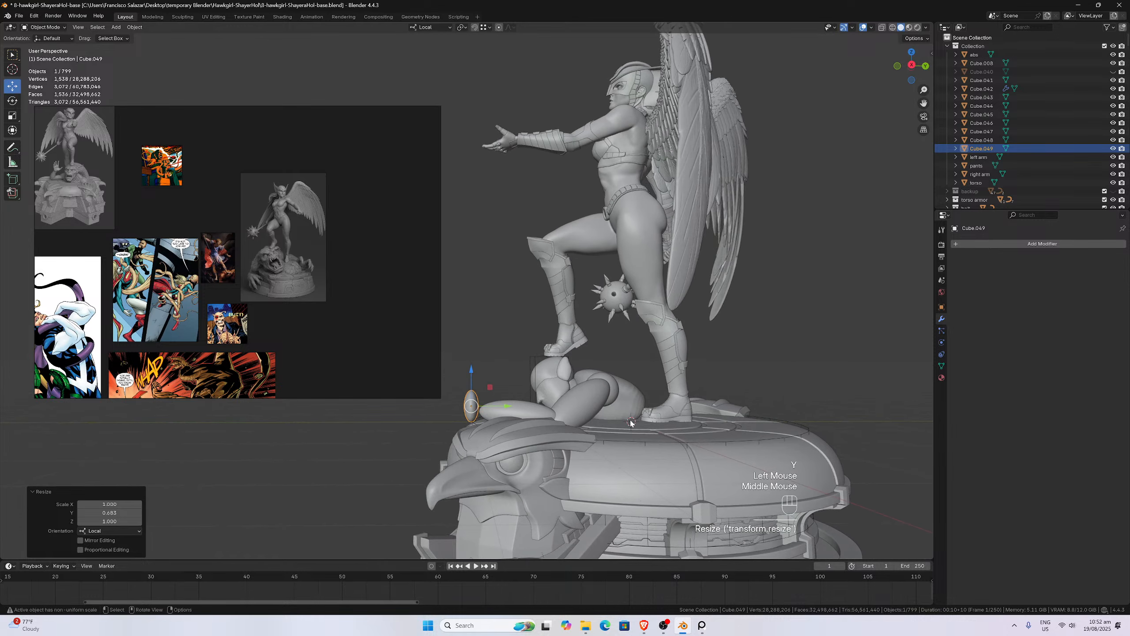
key(r)
key(x)
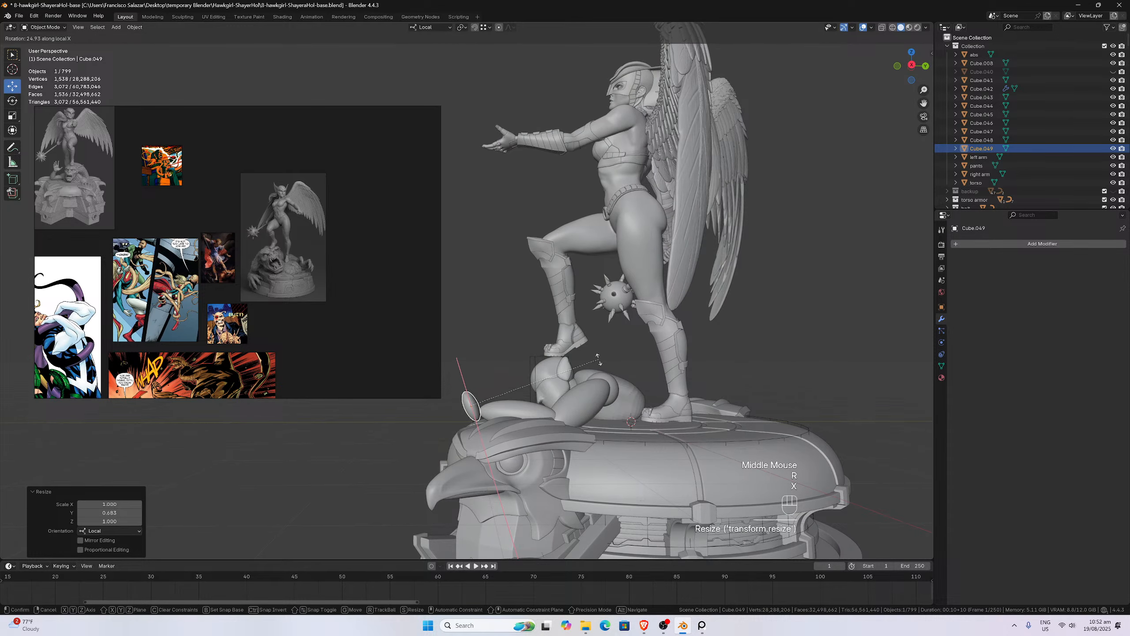
key(g)
click(584, 350)
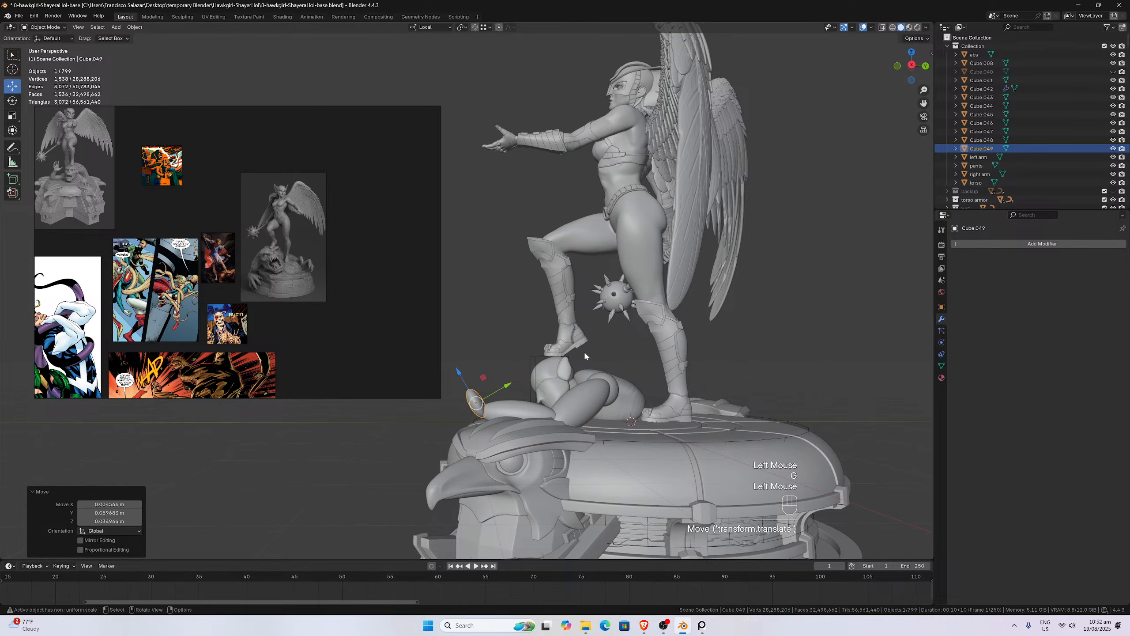
middle_drag(584, 350, 659, 359)
- Examine the creature's arm, torso and head arrangement on the base from the front and from above
key(KP_1)
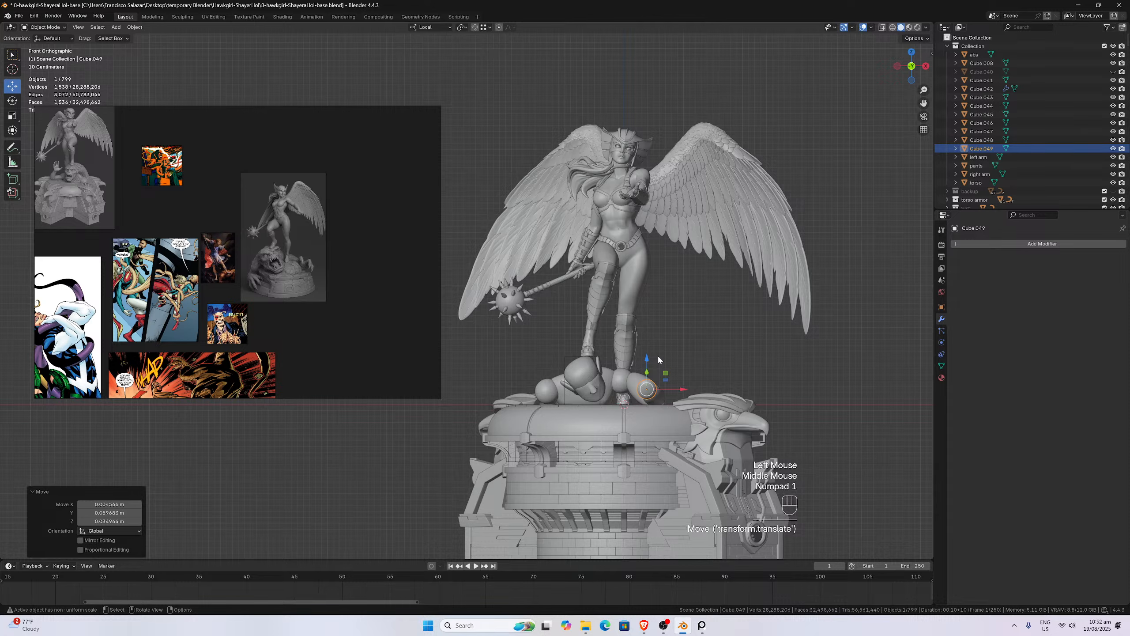
scroll(659, 360, up, 4)
scroll(680, 404, down, 2)
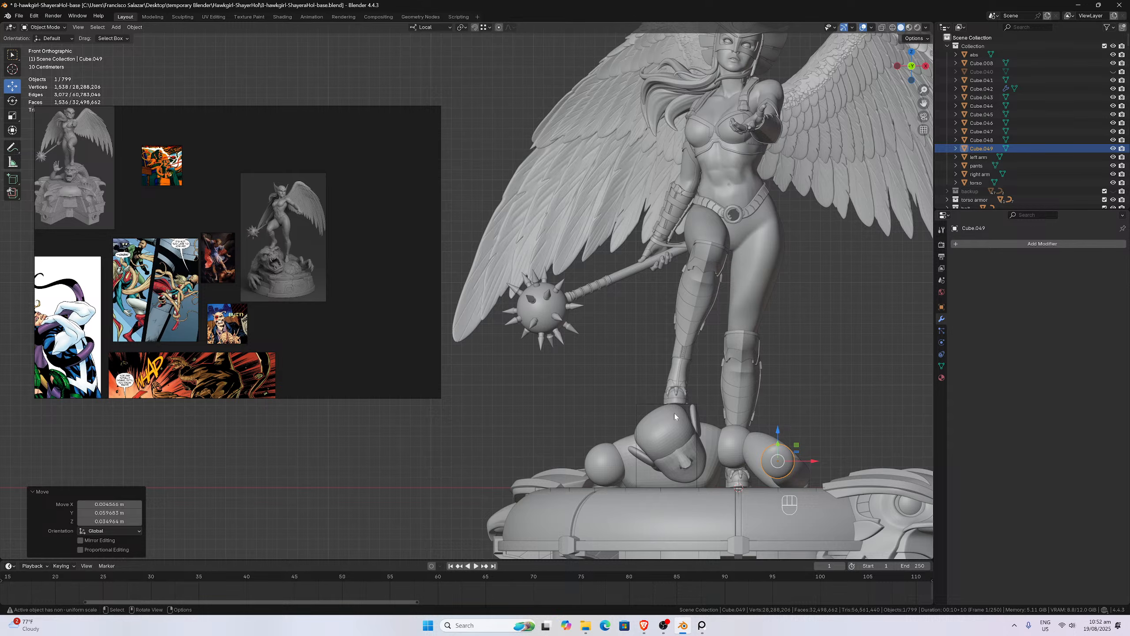
scroll(674, 414, down, 1)
middle_drag(678, 415, 659, 487)
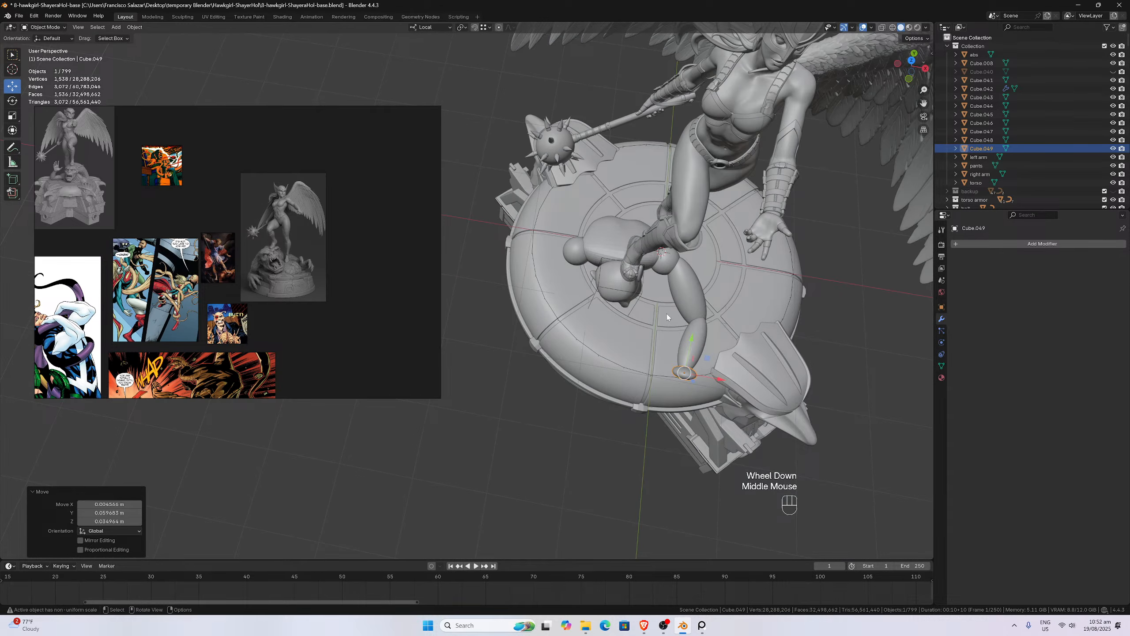
scroll(667, 314, down, 1)
middle_drag(667, 315, 649, 250)
scroll(641, 219, up, 2)
- Select all the creature's blockout pieces together: torso, both shoulders, the arm, the hand and the head pieces
click(637, 209)
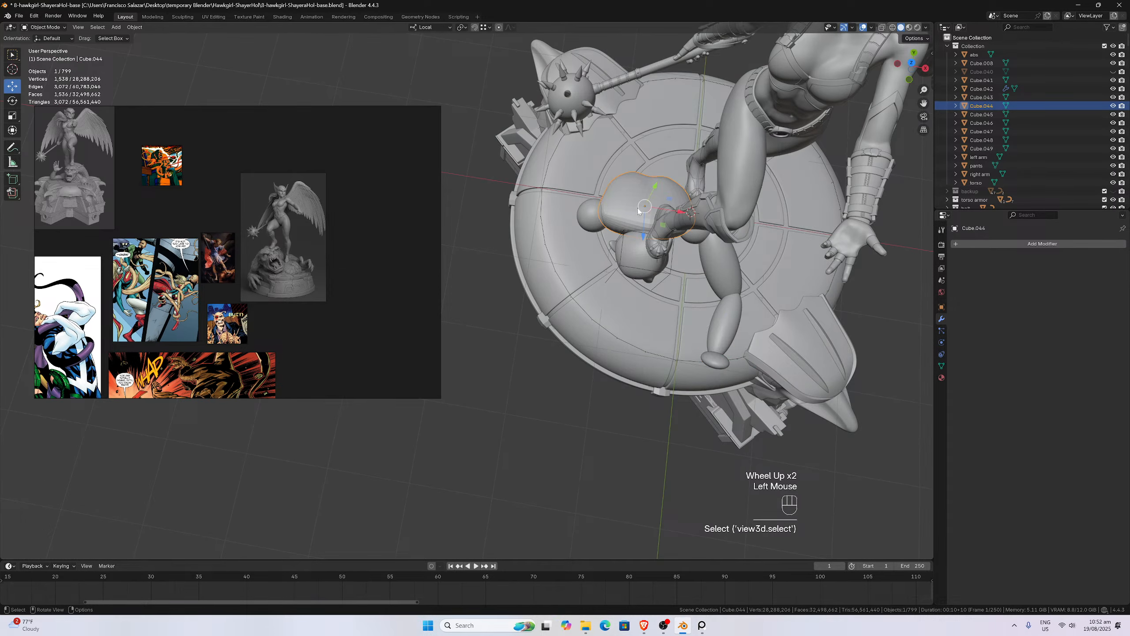
middle_drag(636, 202, 631, 111)
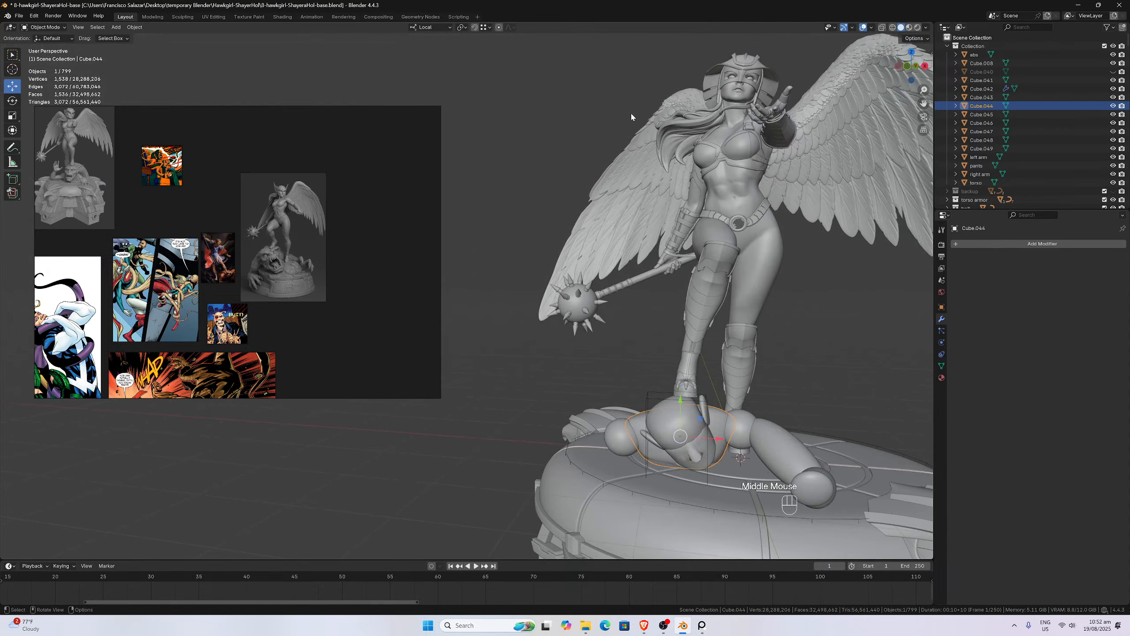
key(KP_1)
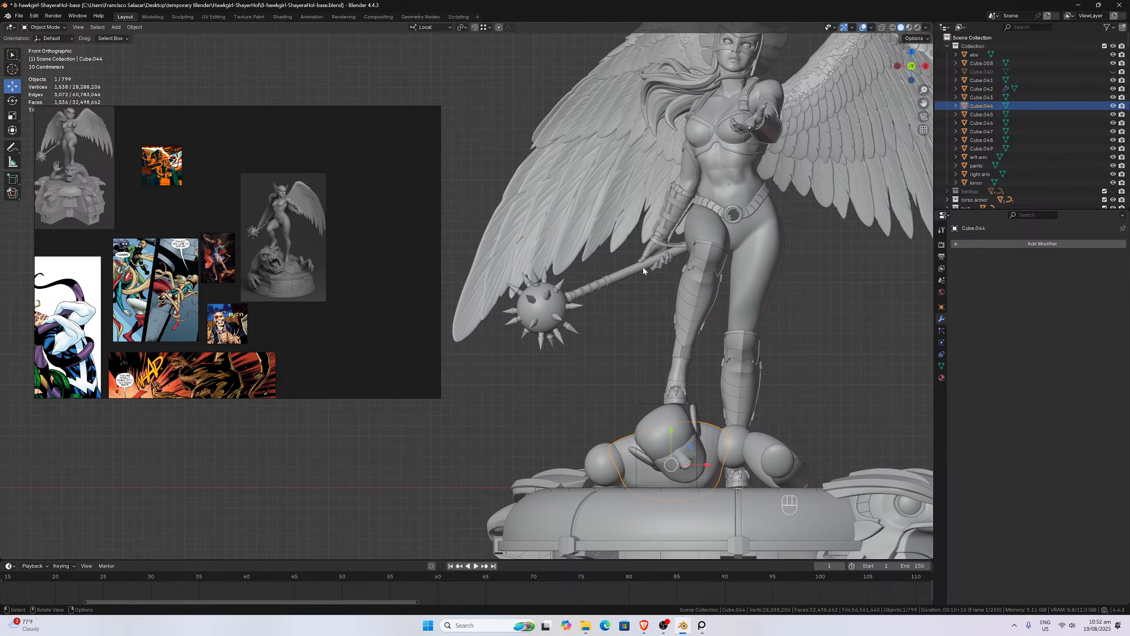
scroll(693, 374, down, 2)
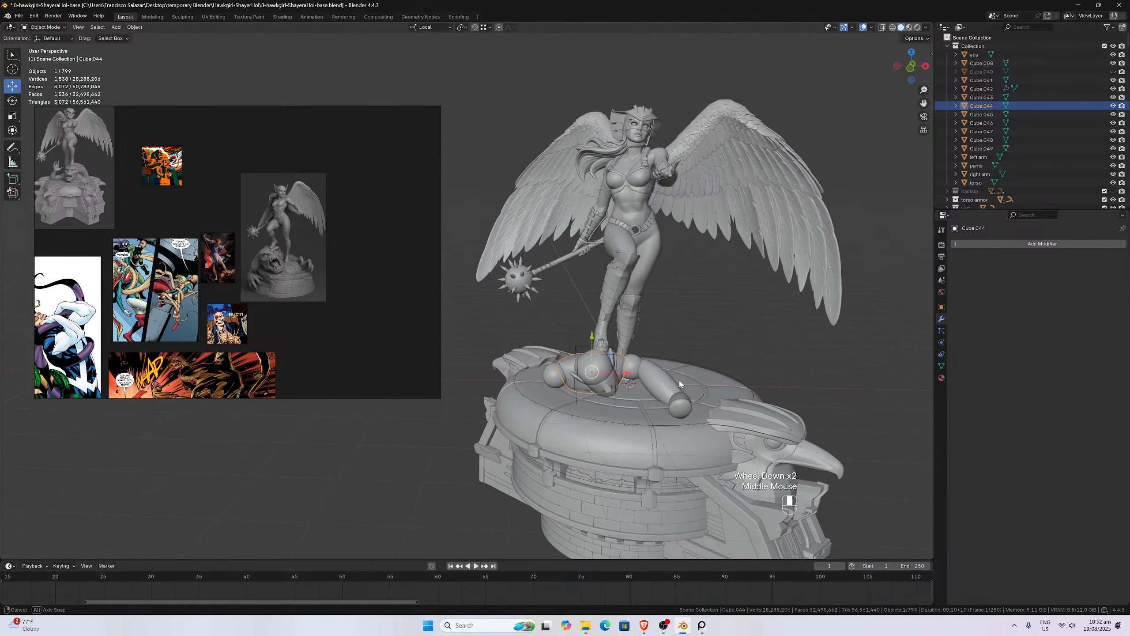
middle_drag(692, 373, 590, 328)
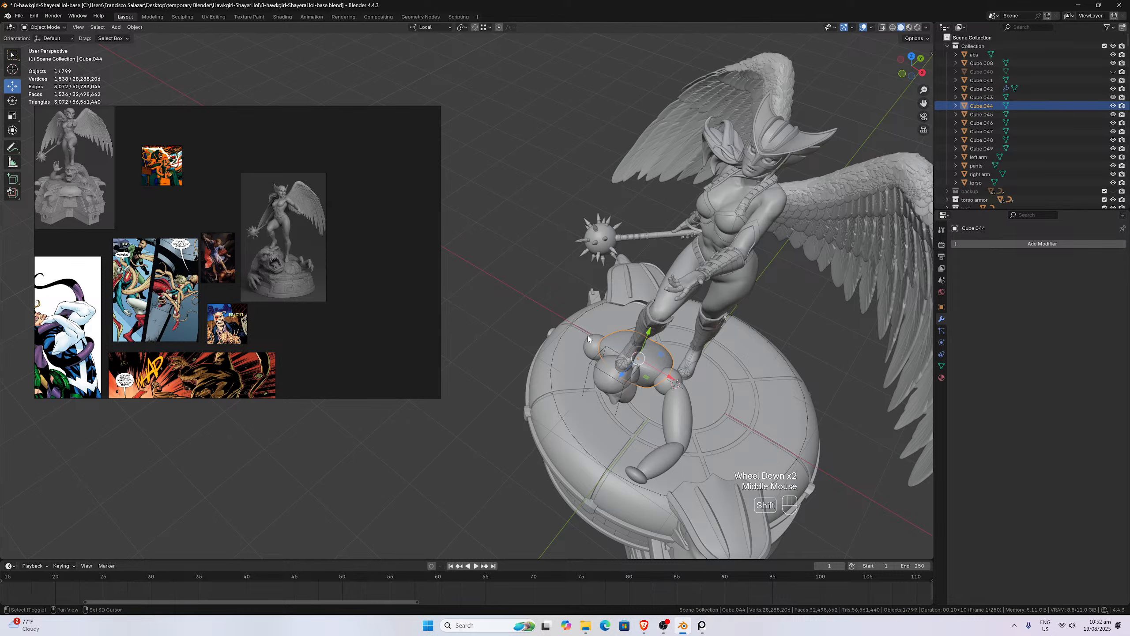
shift+click(595, 344)
shift+click(670, 382)
shift+click(641, 367)
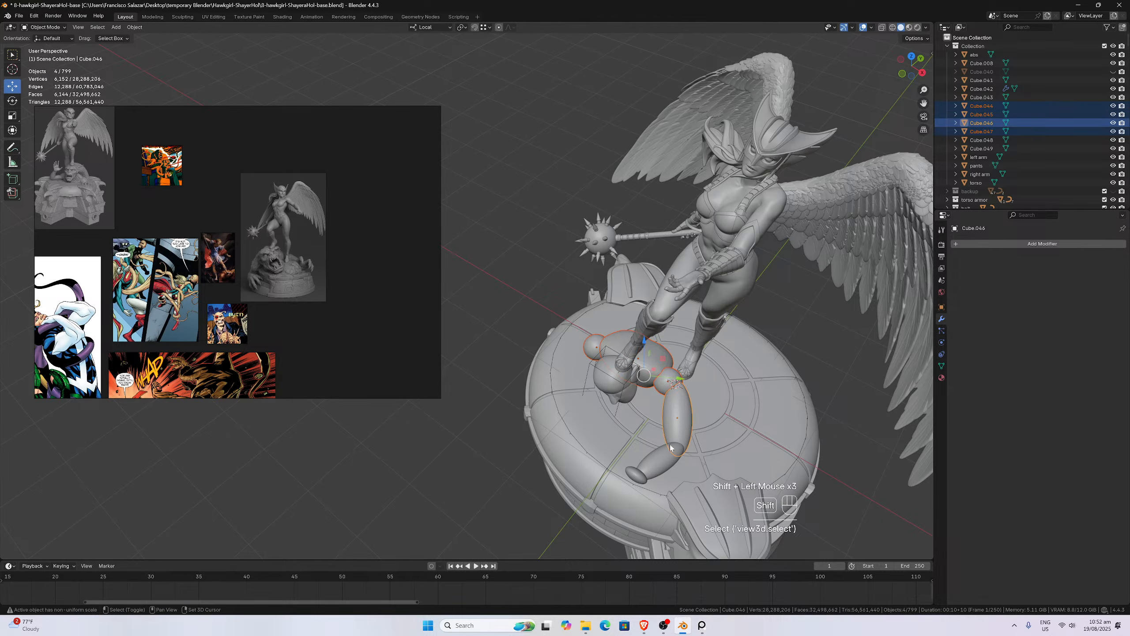
shift+click(677, 423)
shift+click(639, 474)
shift+click(613, 391)
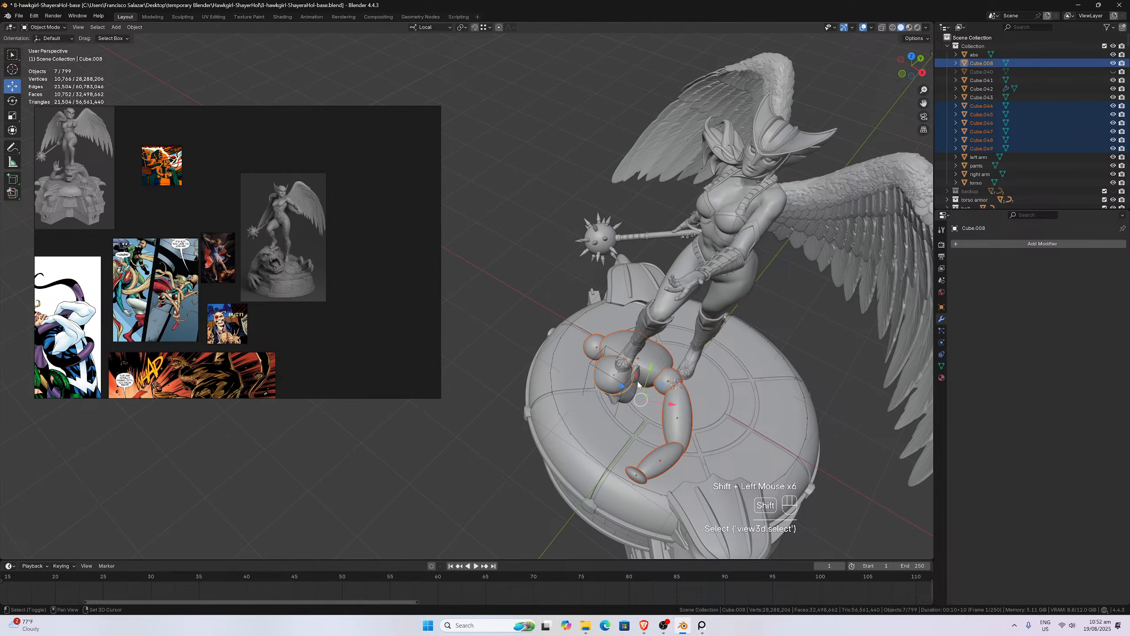
shift+click(641, 383)
middle_drag(640, 383, 630, 404)
shift+click(630, 403)
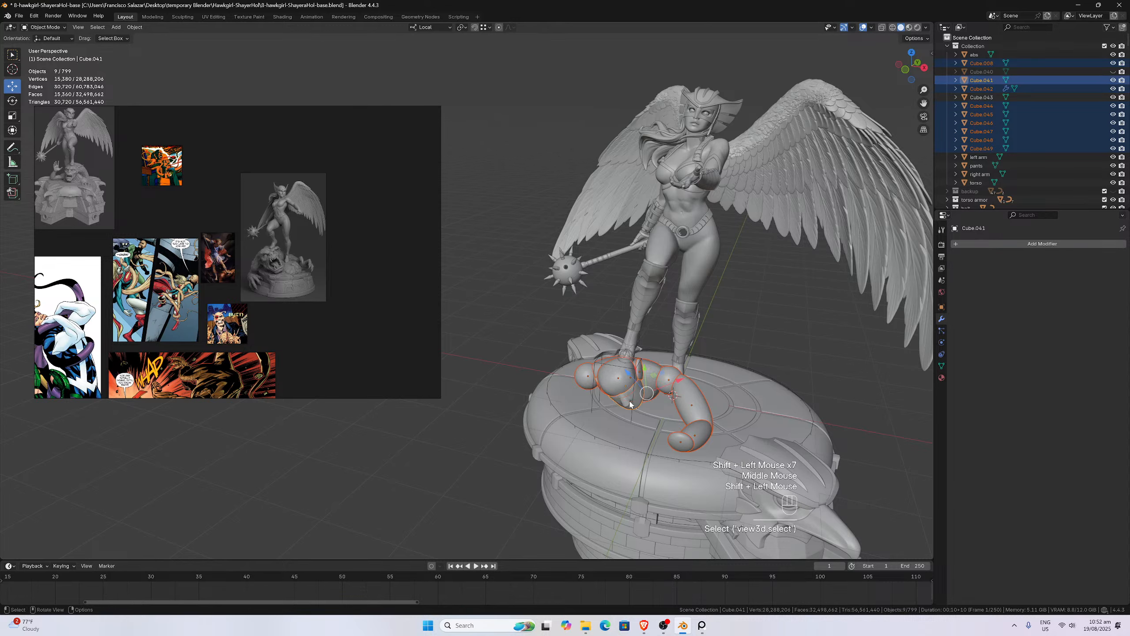
- In top view, rotate the whole selected creature about -18° around the view axis
key(KP_7)
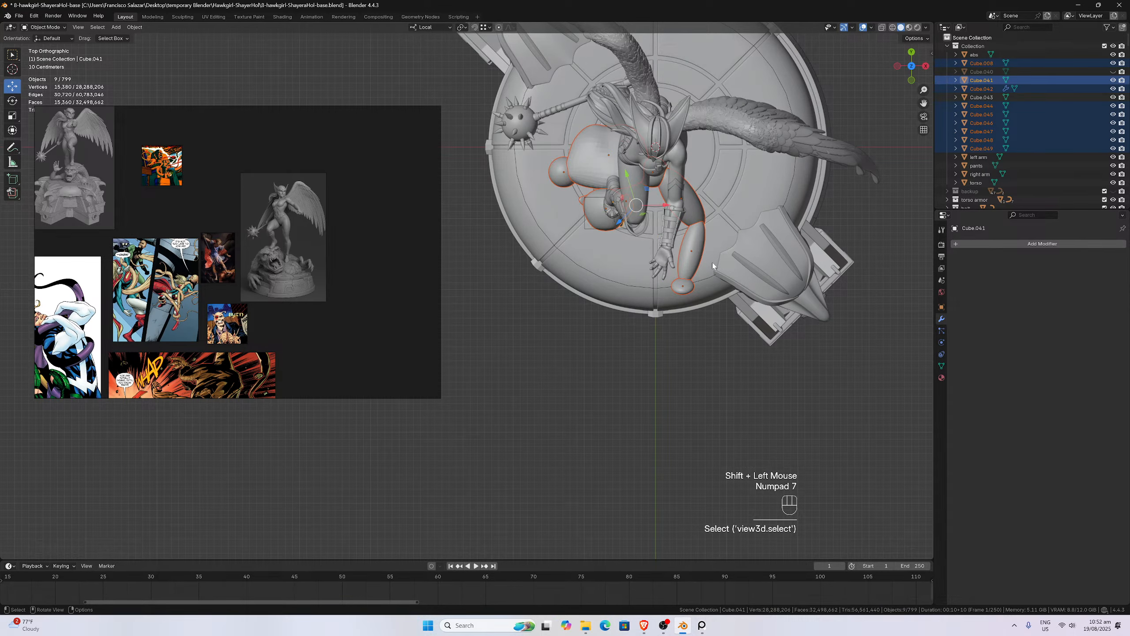
key(r)
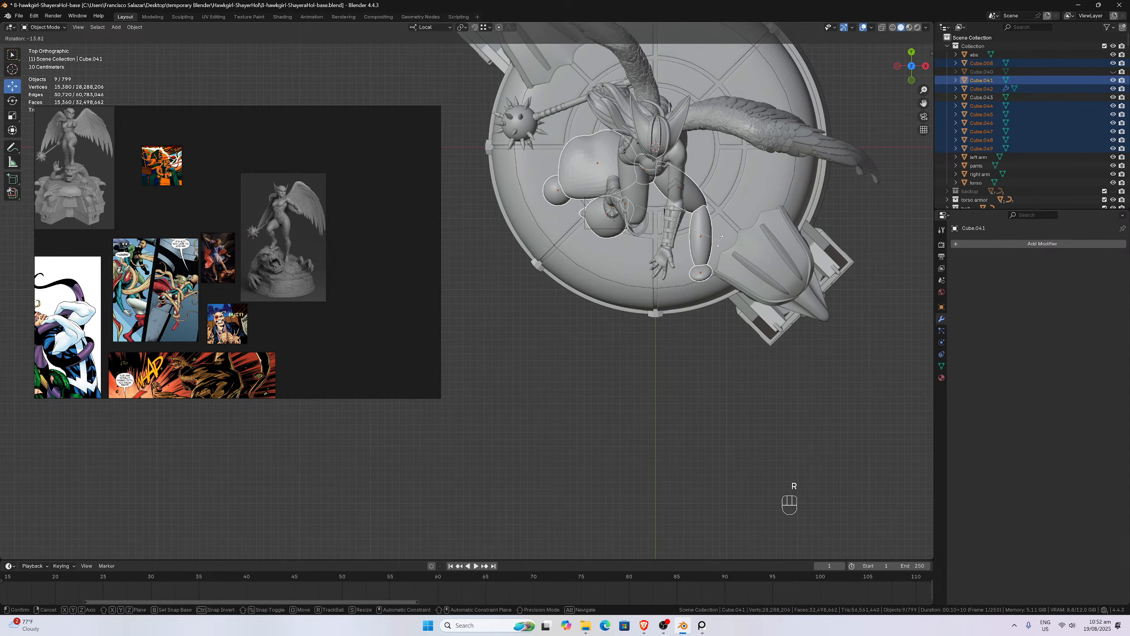
click(718, 243)
- Try shifting the rotated creature about 0.157 m in Y and about -0.01 m in X under Hawkgirl's foot
key(g)
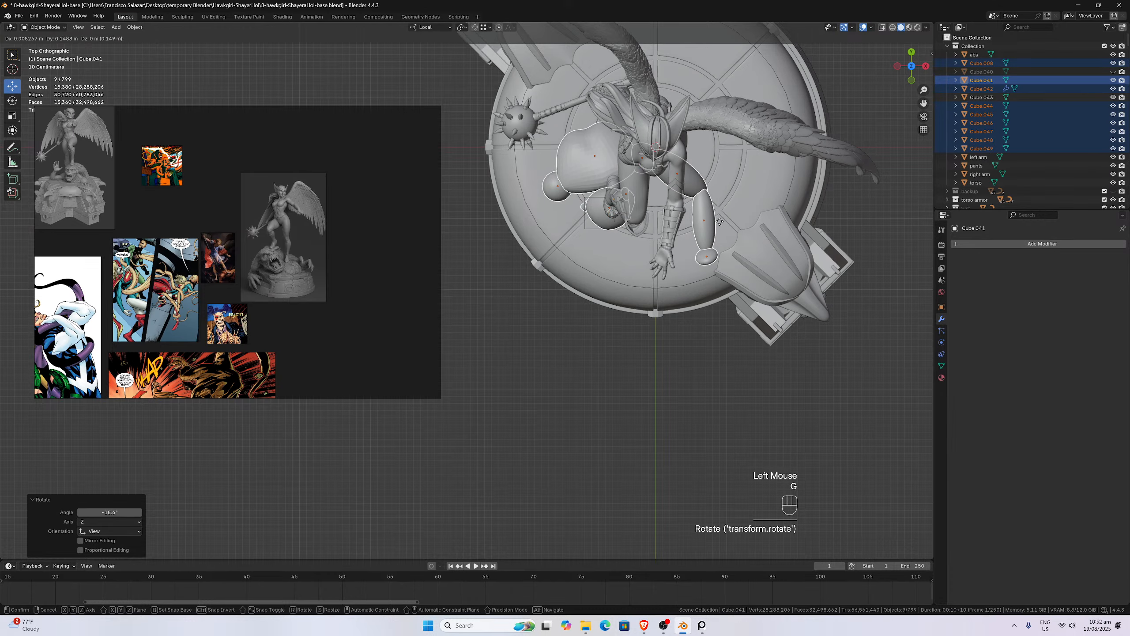
click(714, 209)
middle_drag(714, 210, 712, 292)
scroll(629, 148, down, 3)
scroll(748, 299, up, 2)
scroll(708, 355, up, 1)
scroll(708, 355, down, 1)
key(KP_1)
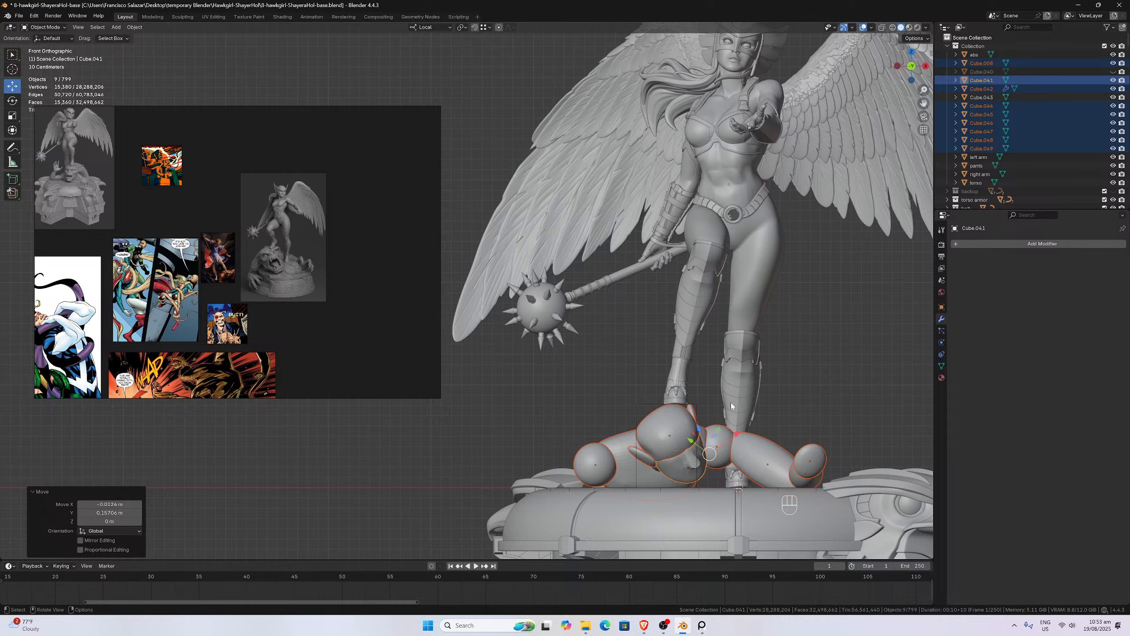
- Compare the creature's previous and rotated poses by undoing and redoing the changes, ending with the last move undone
key(ctrl+z)
key(ctrl+z)
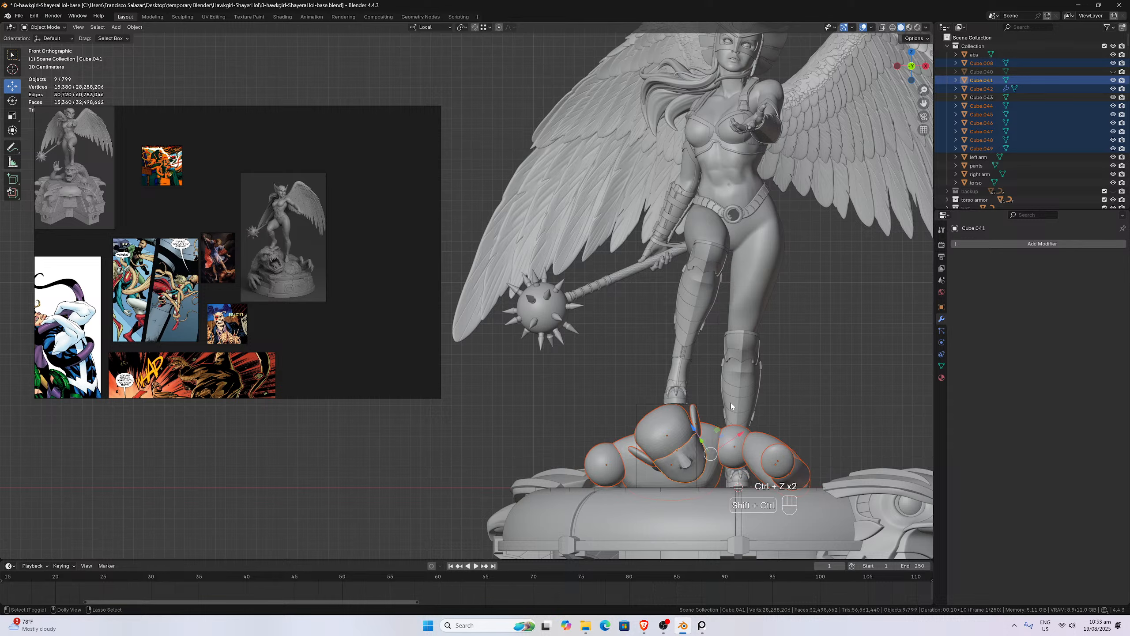
key(ctrl+shift+z)
key(ctrl+shift+z)
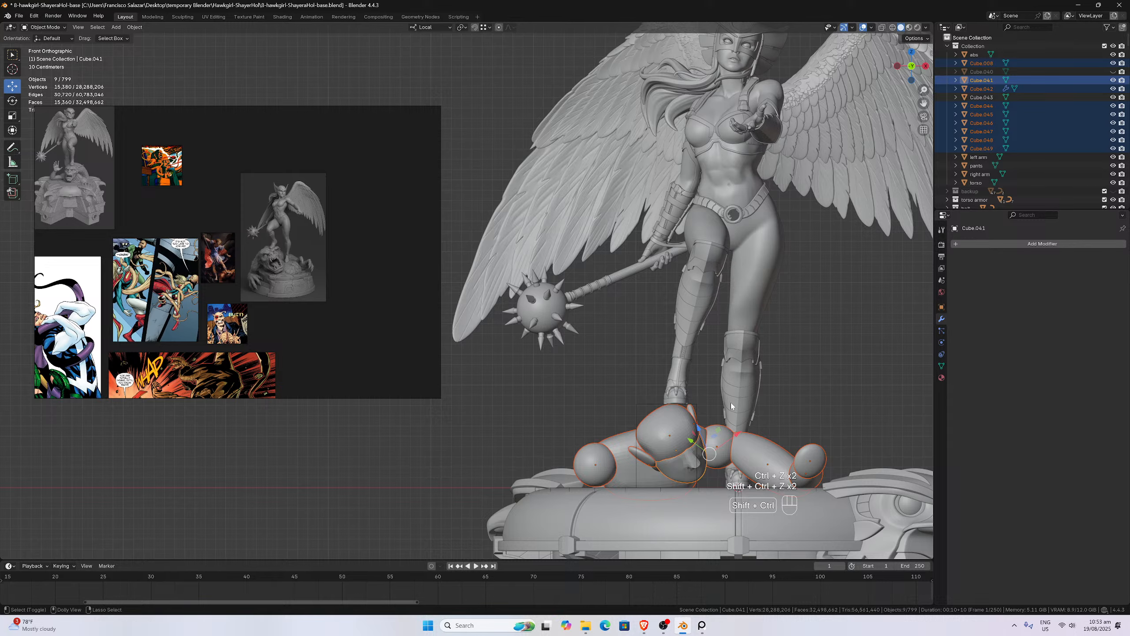
key(ctrl+z)
scroll(726, 414, down, 2)
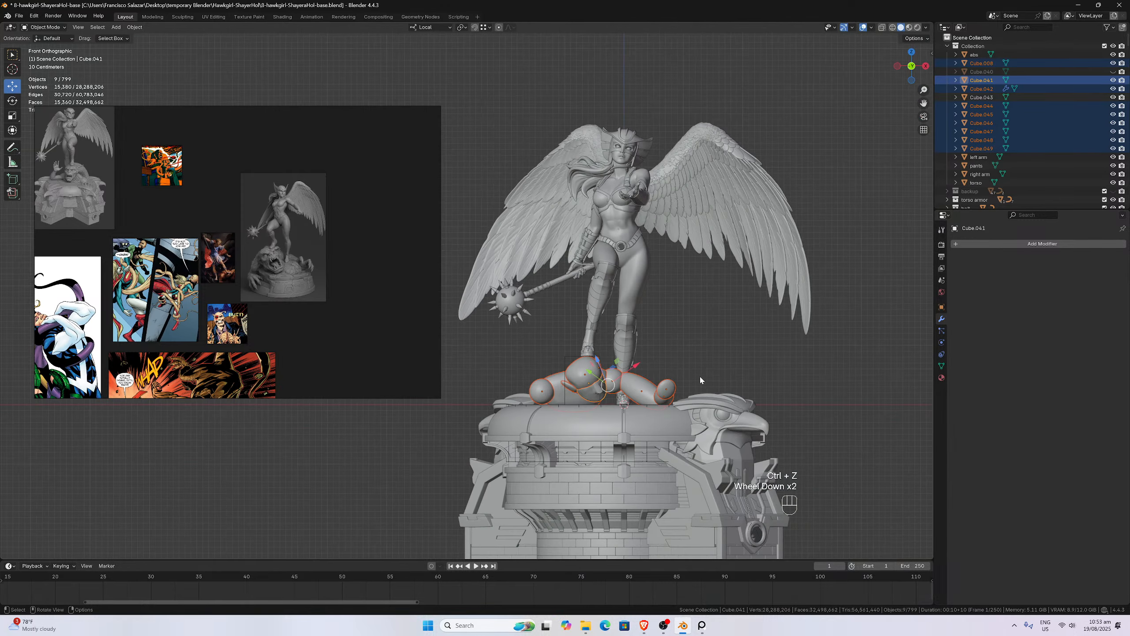
middle_drag(700, 374, 730, 376)
scroll(584, 369, up, 1)
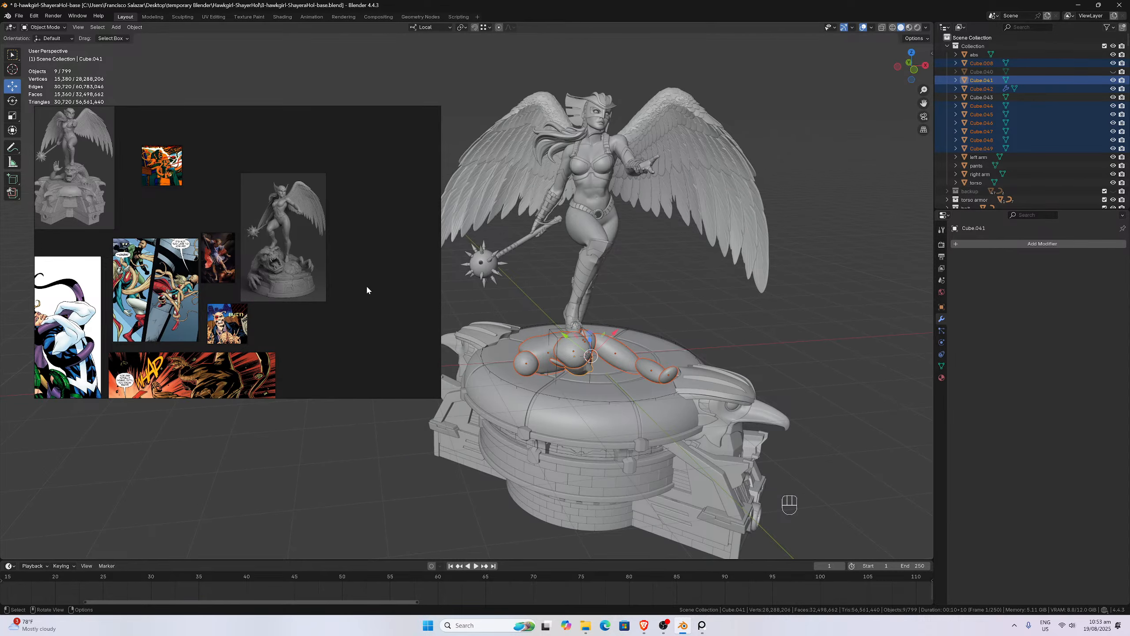
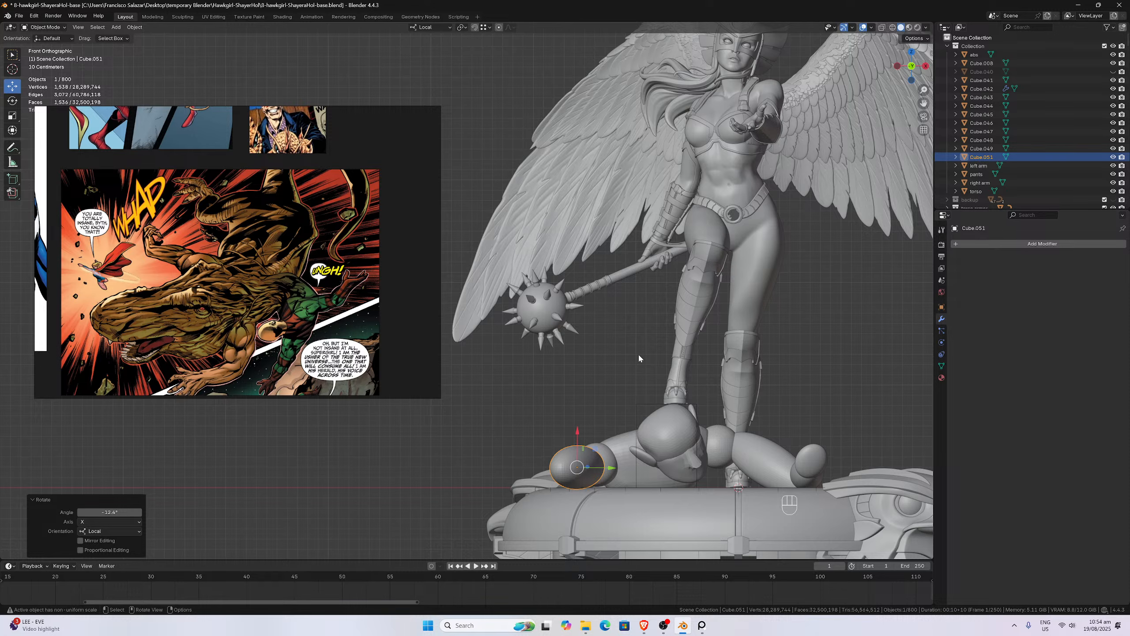
- In top view, rotate the second upper arm outward by about 62° and move it about -0.34 m in X and 0.33 m in Y
scroll(639, 358, down, 2)
mouse_move(638, 358)
middle_down()
mouse_move(667, 379)
mouse_move(642, 451)
mouse_move(644, 354)
middle_up()
scroll(644, 354, up, 3)
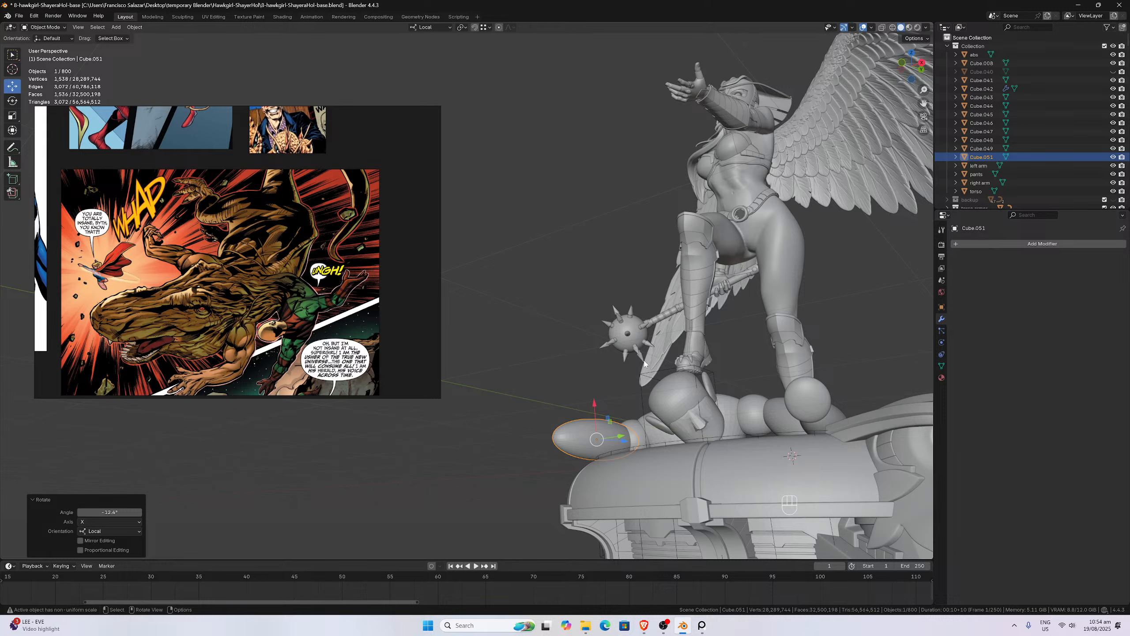
scroll(644, 363, down, 1)
scroll(644, 363, up, 2)
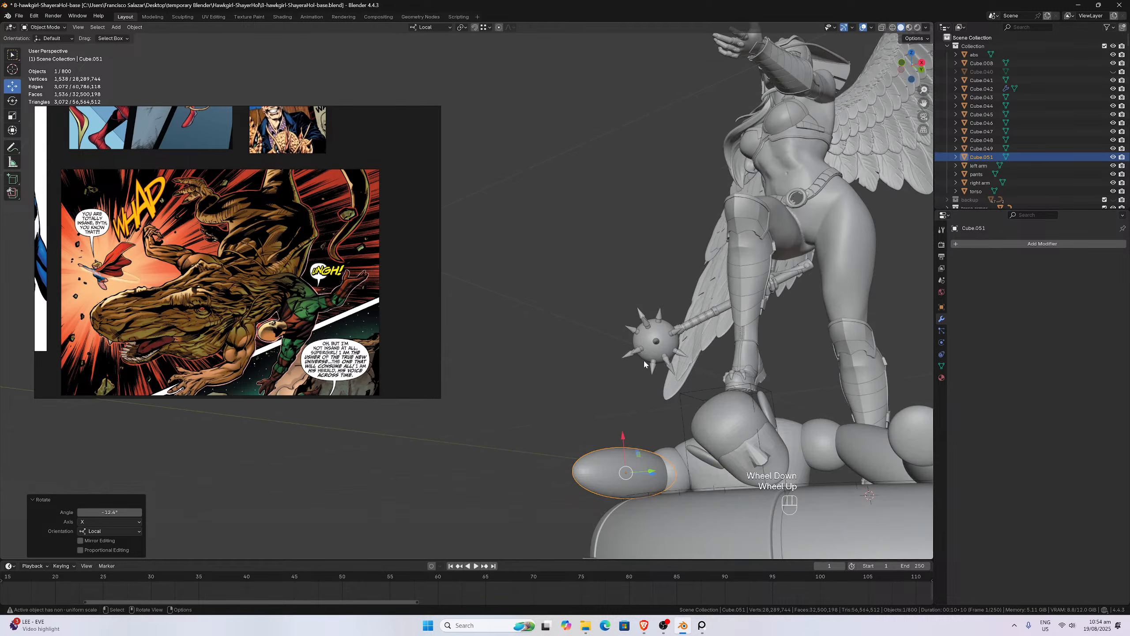
middle_drag(643, 361, 620, 430)
scroll(634, 434, up, 3)
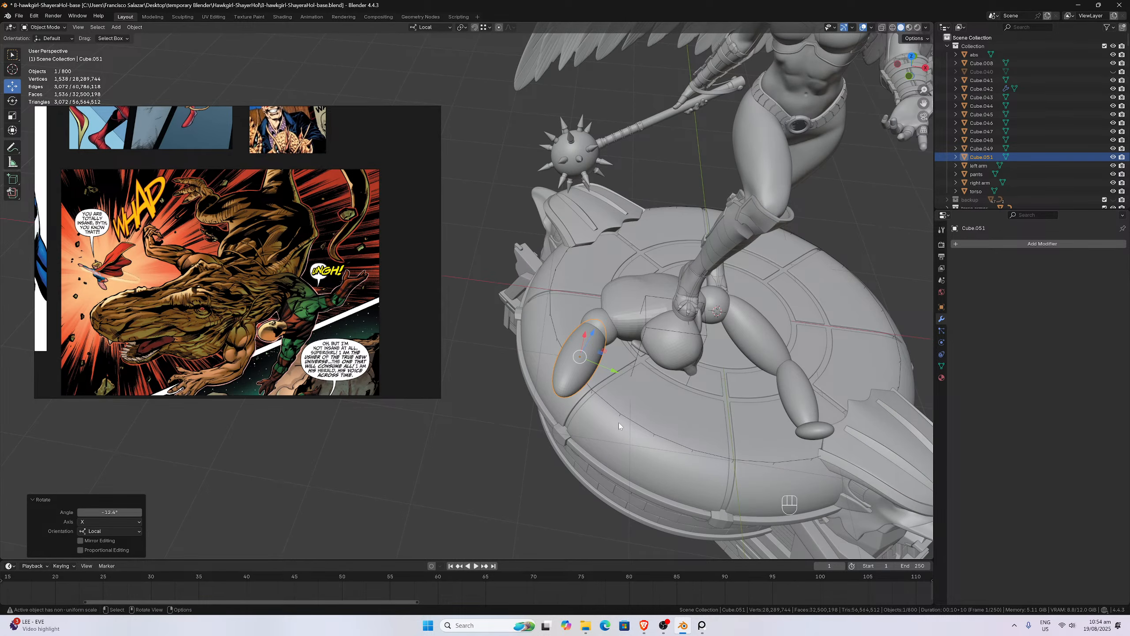
key(KP_7)
key(r)
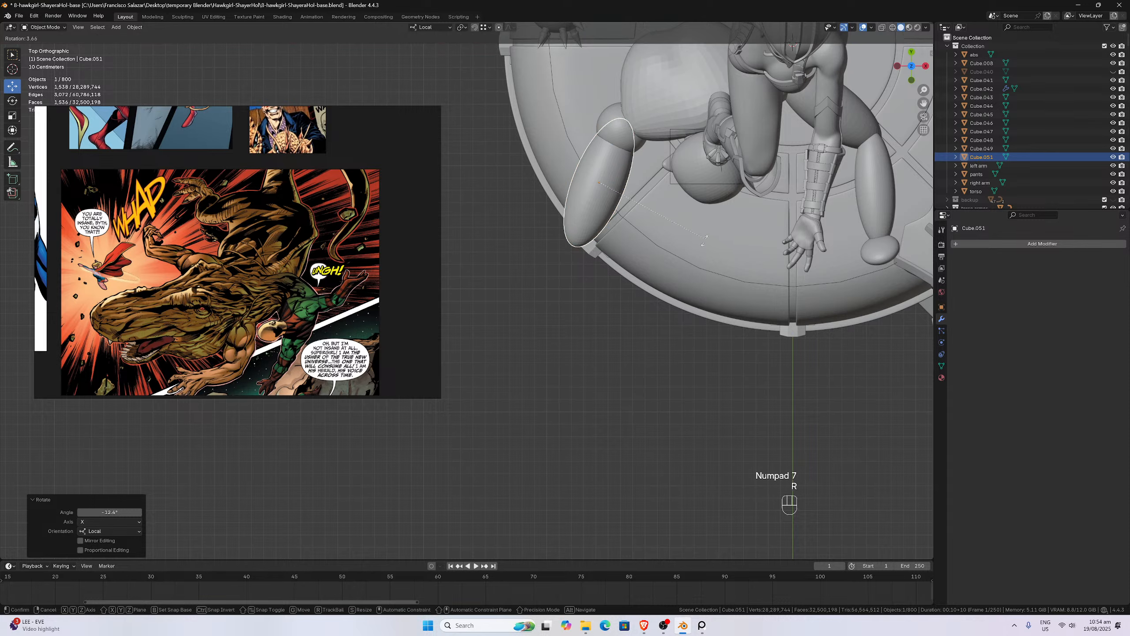
click(606, 325)
key(g)
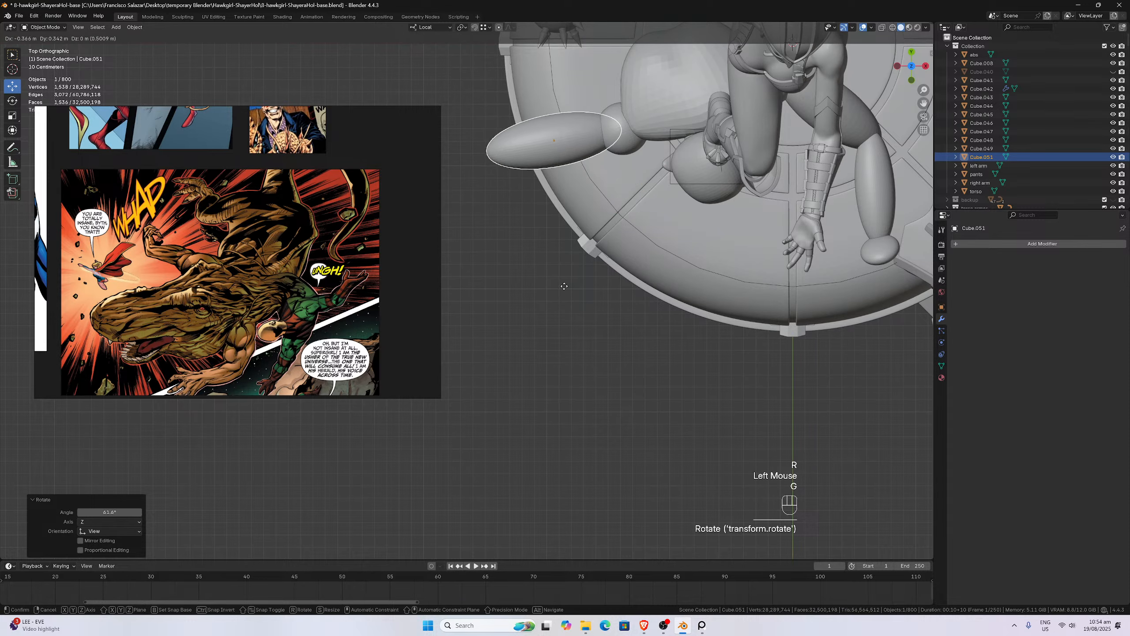
click(566, 286)
middle_drag(566, 286, 576, 172)
scroll(591, 314, down, 2)
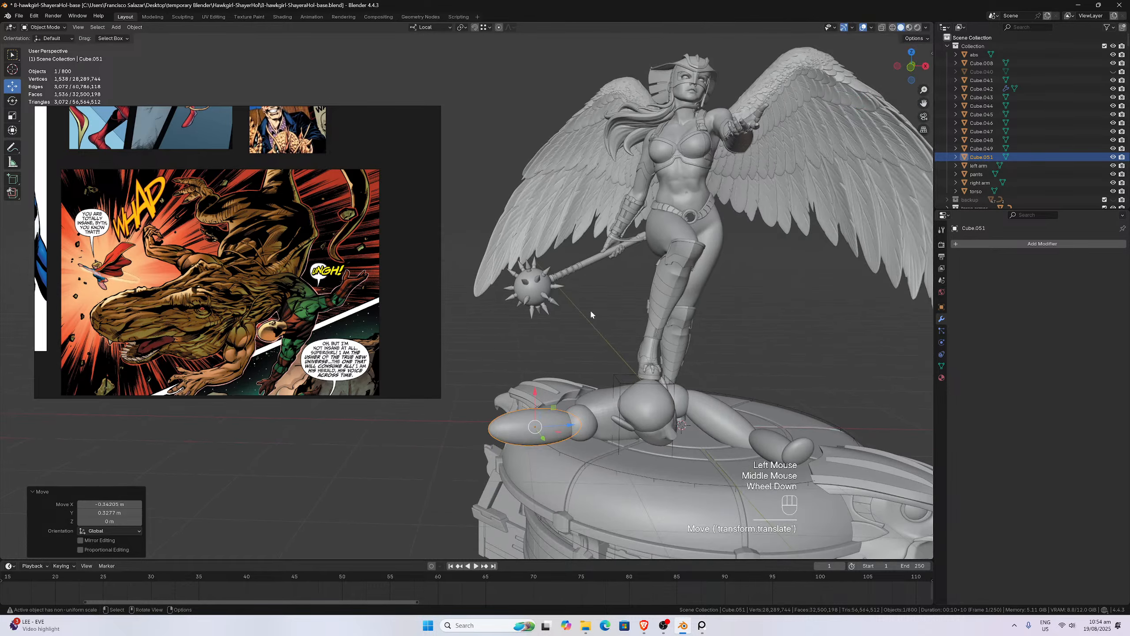
- In front view, tilt the second upper arm slightly and lower it about 0.05 m in Z beside its shoulder
key(KP_1)
key(r)
click(614, 374)
key(g)
click(618, 396)
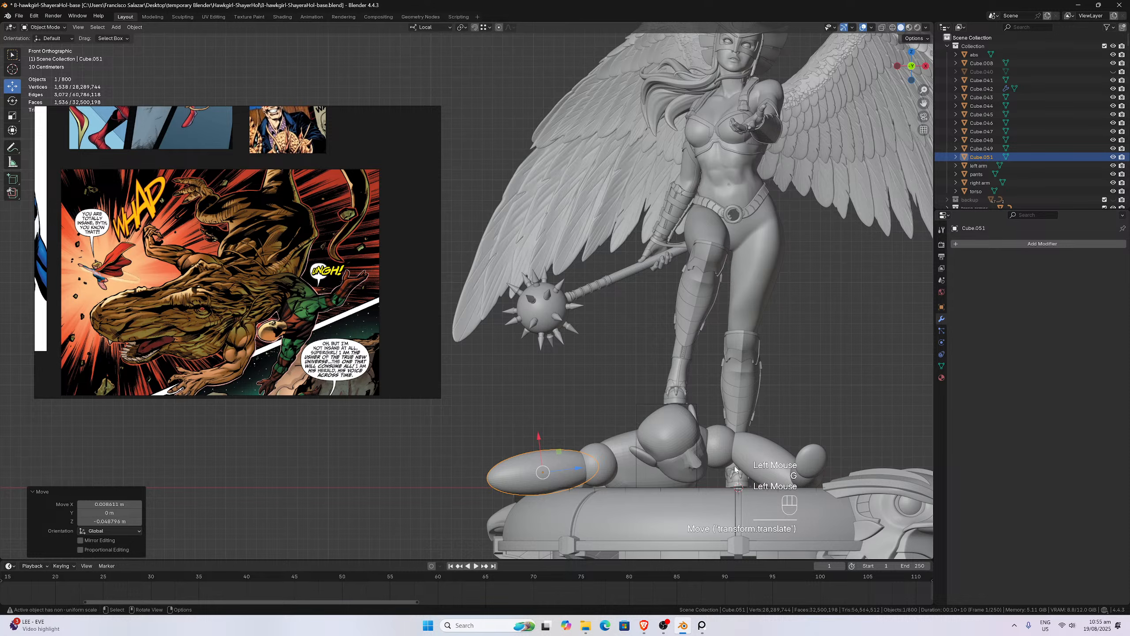
- Duplicate the finished forearm and palm to the end of the second upper arm, about -3.07 m in X and -0.04 m in Z
click(803, 480)
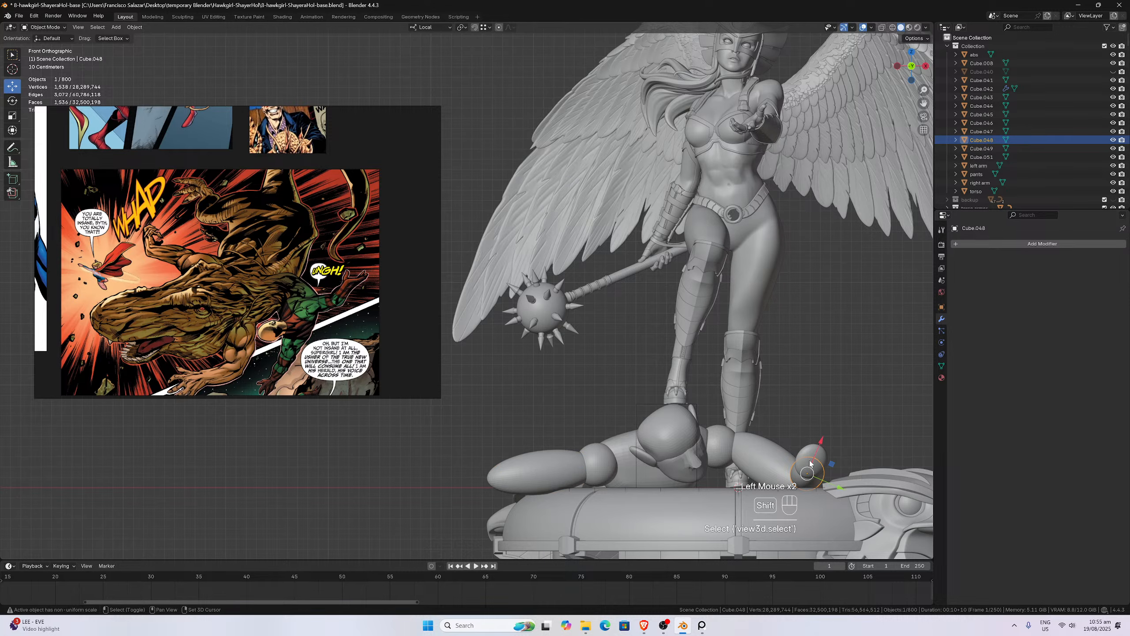
shift+click(810, 462)
key(shift+d)
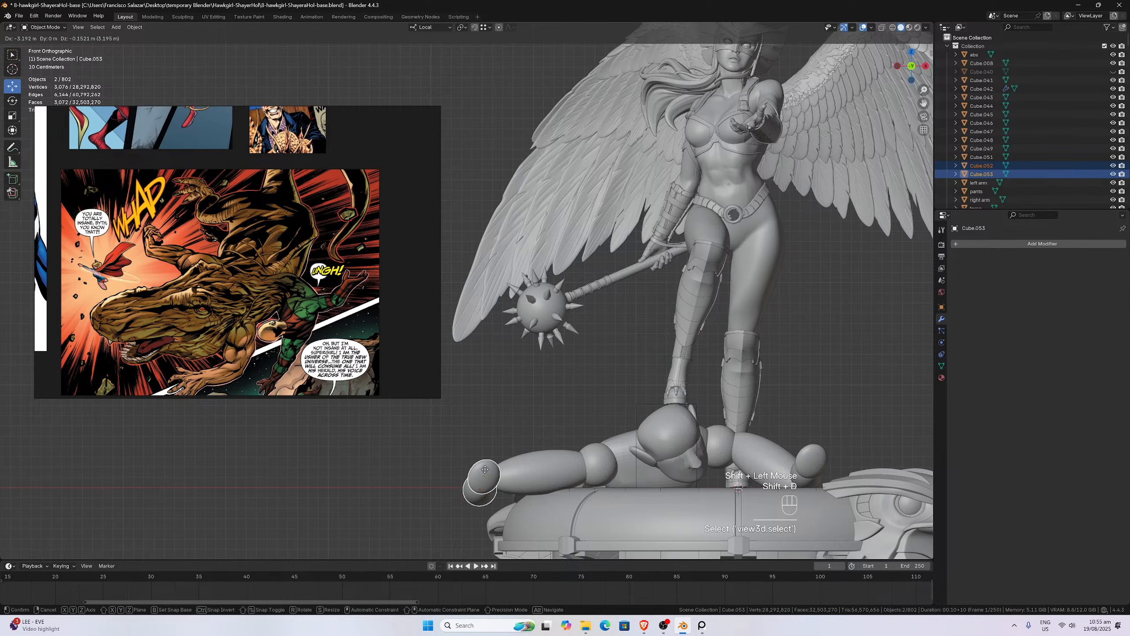
click(494, 468)
scroll(531, 450, down, 1)
scroll(530, 451, down, 1)
middle_drag(531, 451, 625, 440)
- In left view, rotate the duplicated forearm and palm about 48° and move them about 0.5 m down over the base's edge
key(ctrl+KP_3)
key(r)
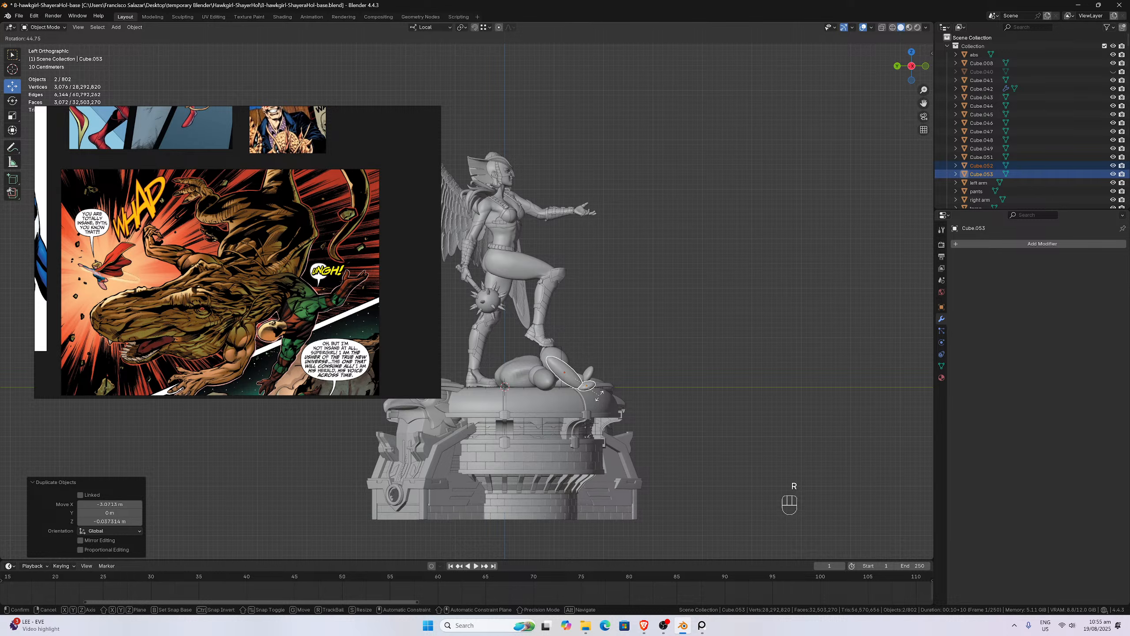
click(591, 408)
key(g)
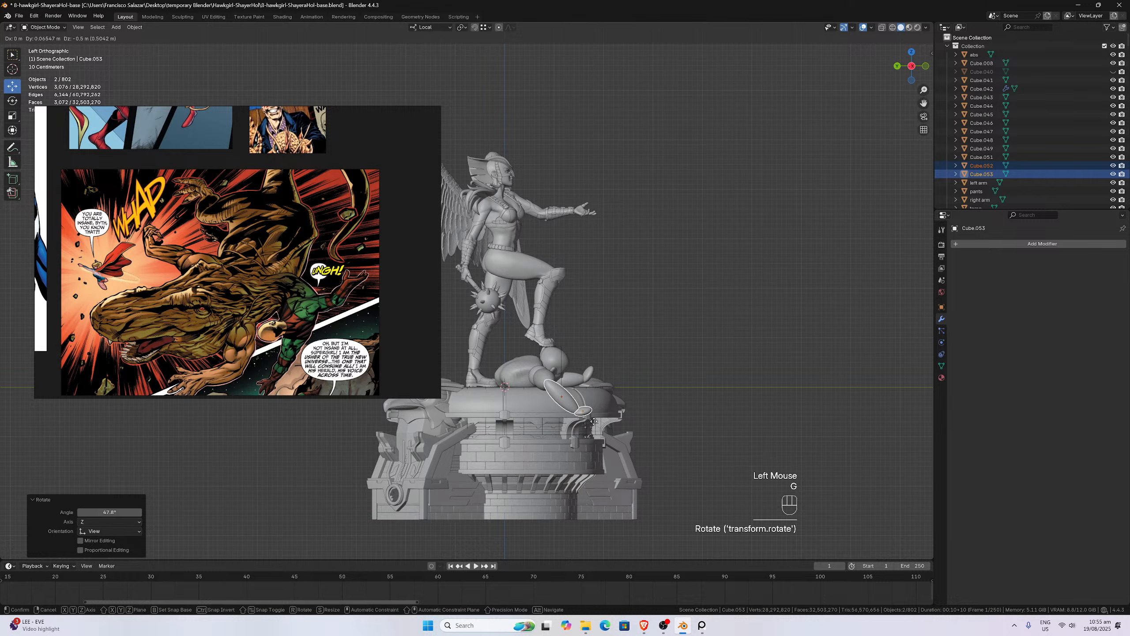
click(590, 414)
- Rotate the duplicated palm about 92° and move it about 0.10 m in Y and -0.095 m in Z at the forearm's end
click(589, 414)
key(r)
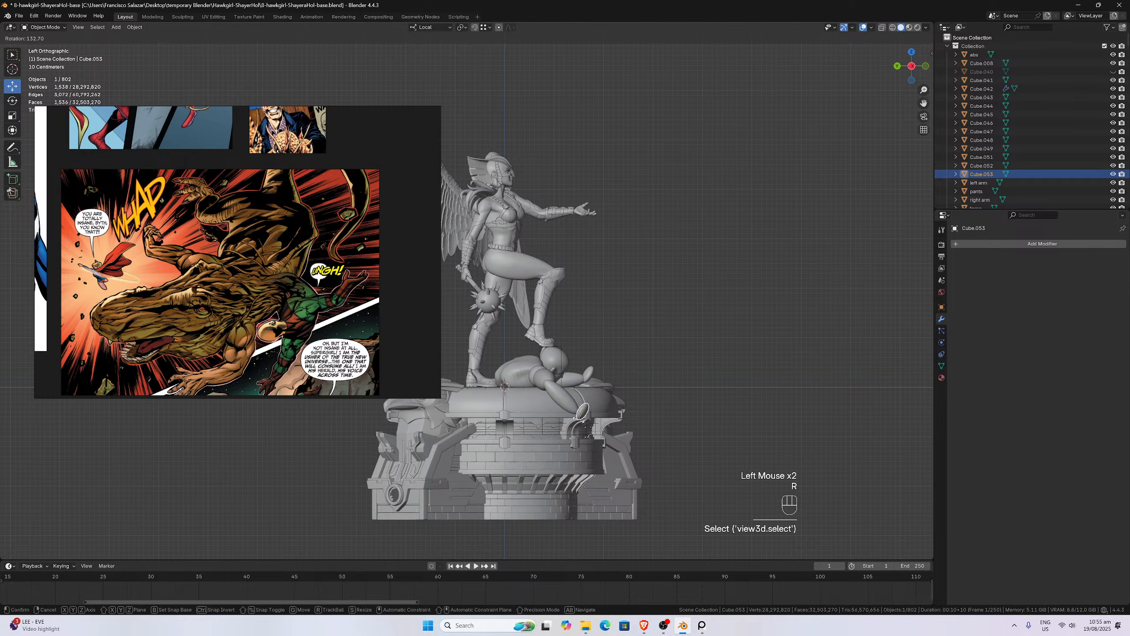
click(584, 415)
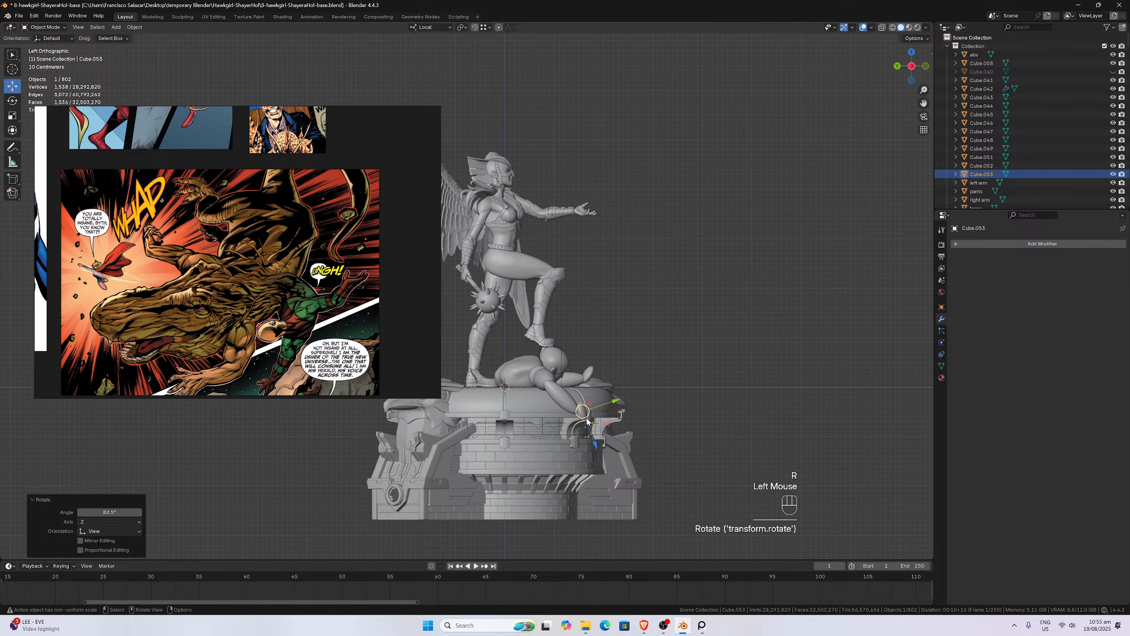
key(g)
click(583, 425)
middle_drag(582, 425, 513, 396)
scroll(513, 396, up, 2)
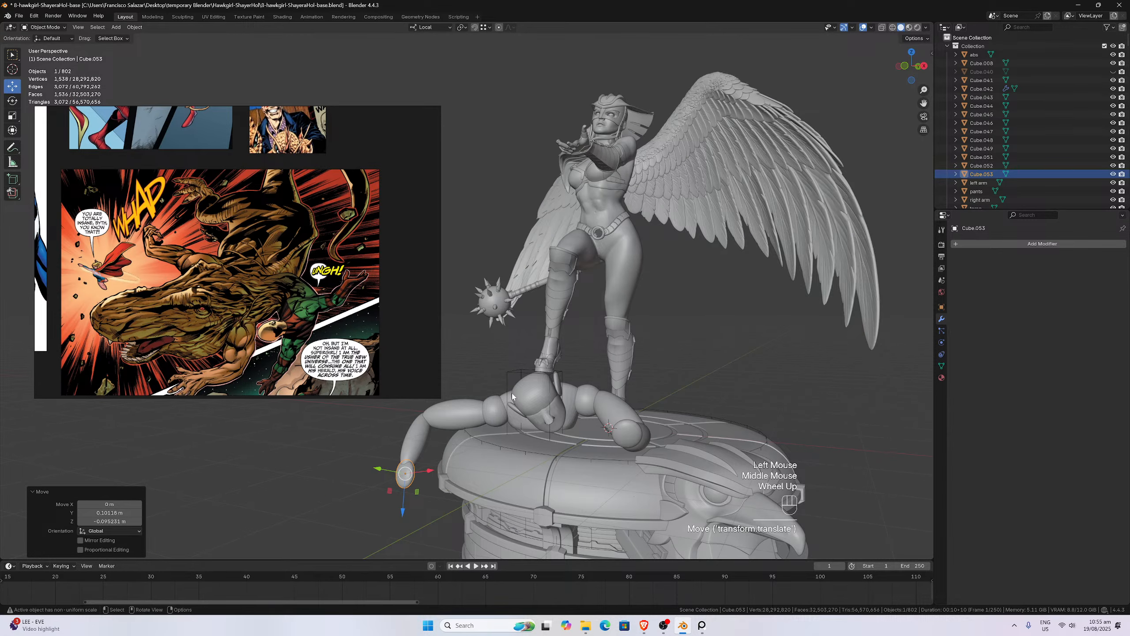
- In right view, move the shoulder, upper arm, forearm and palm nearest the base's eagle head about -0.12 m in Y and 0.03 m in Z
key(KP_1)
scroll(540, 383, up, 2)
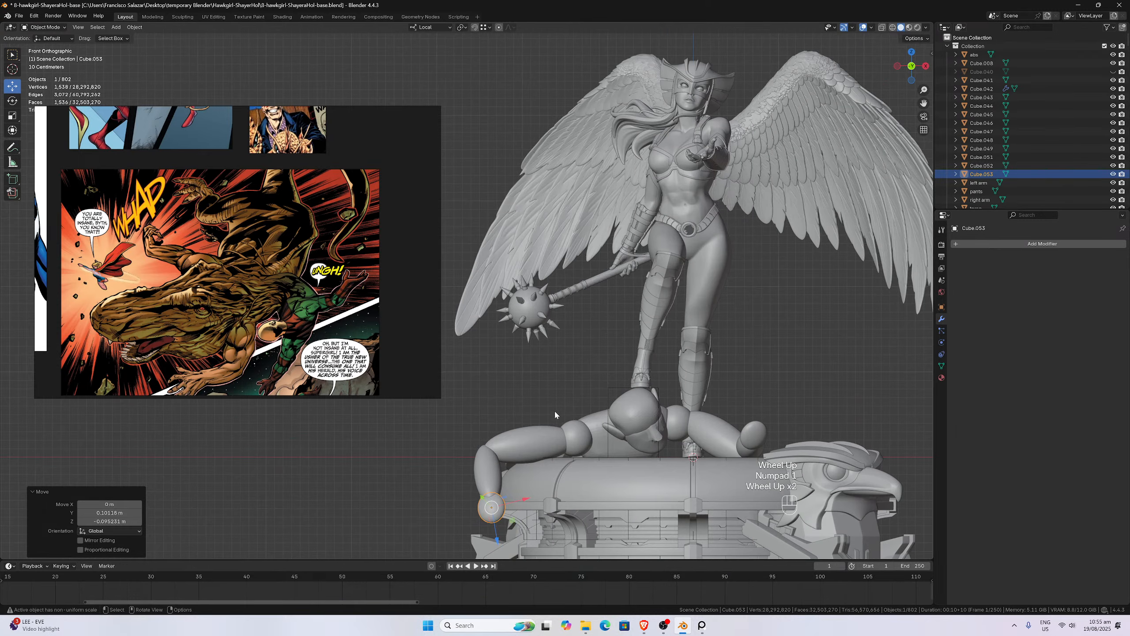
middle_drag(555, 415, 553, 486)
scroll(558, 479, down, 2)
scroll(551, 485, up, 1)
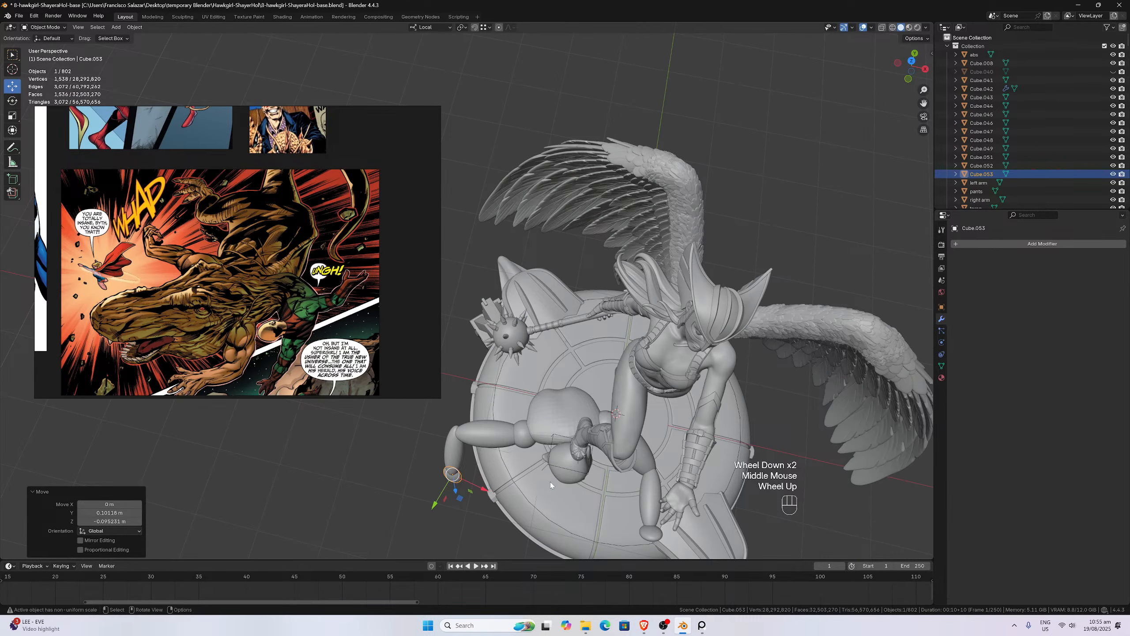
key(KP_7)
key(KP_3)
scroll(551, 477, up, 2)
click(661, 479)
shift+click(628, 496)
shift+click(554, 503)
shift+click(502, 495)
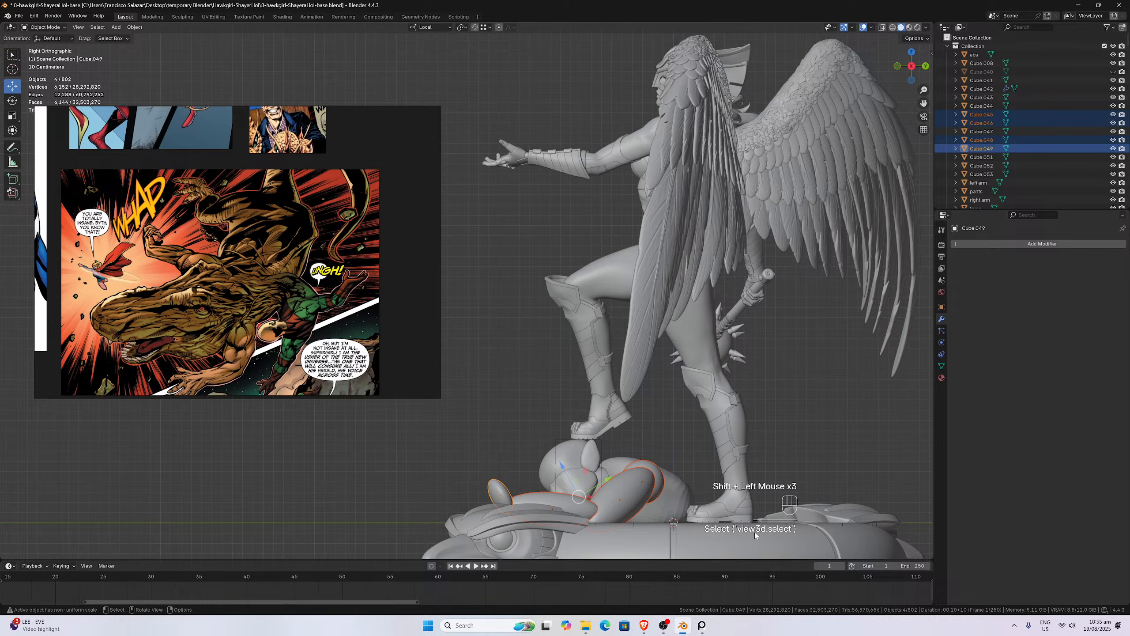
key(g)
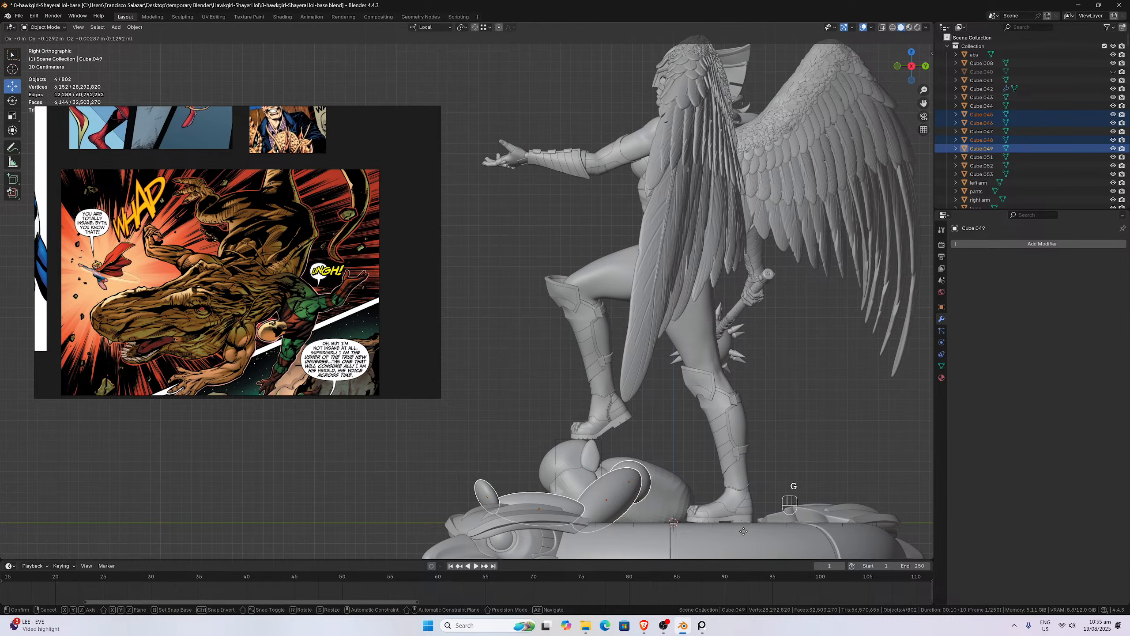
click(744, 529)
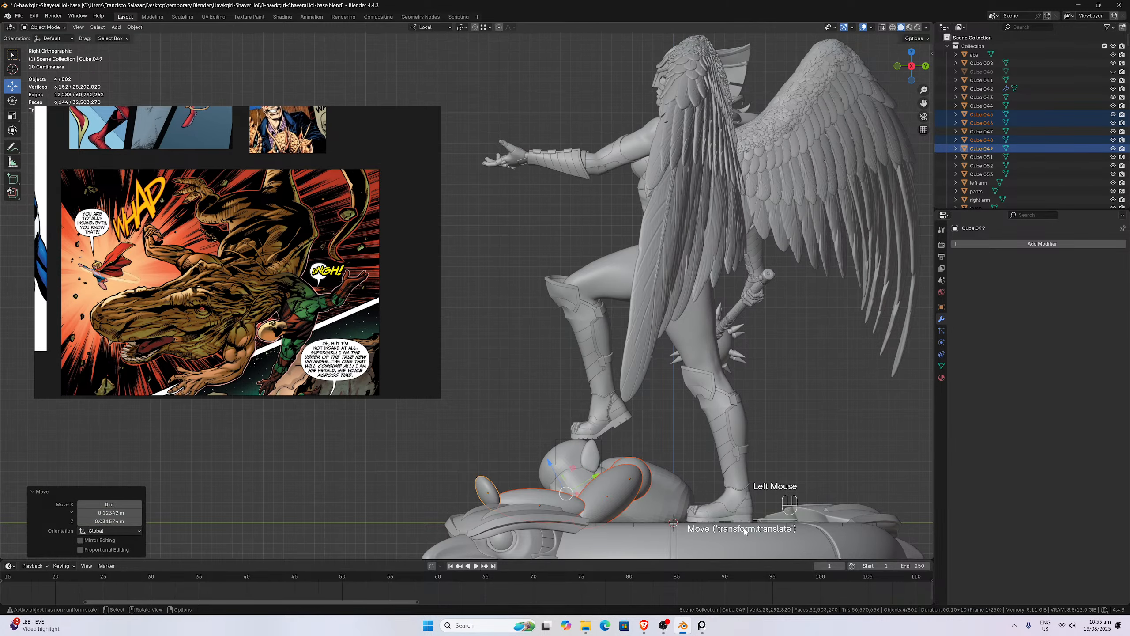
- In top view, adjust the shape of the creature's torso in Sculpt Mode with the Grab brush, using X-ray to see through the figure
key(KP_7)
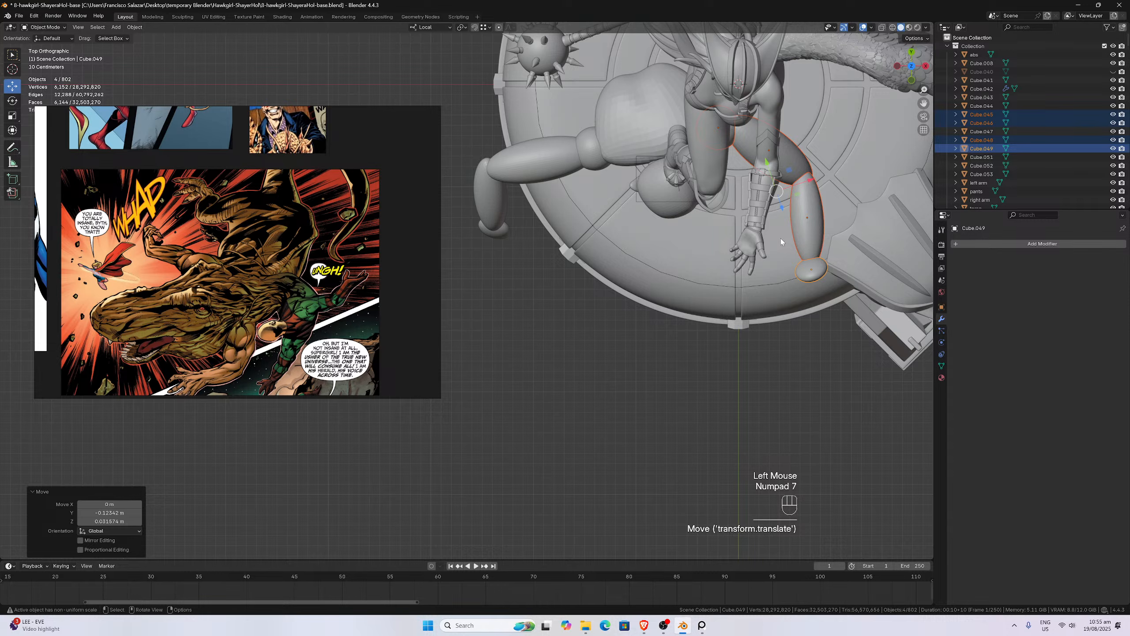
click(691, 123)
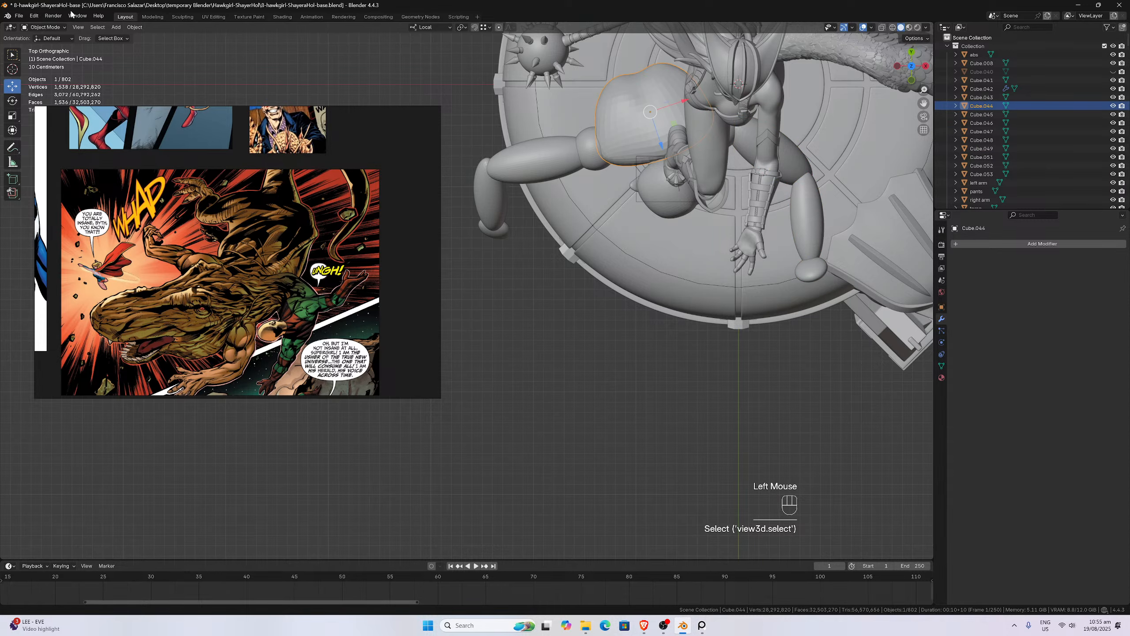
click(44, 28)
click(50, 56)
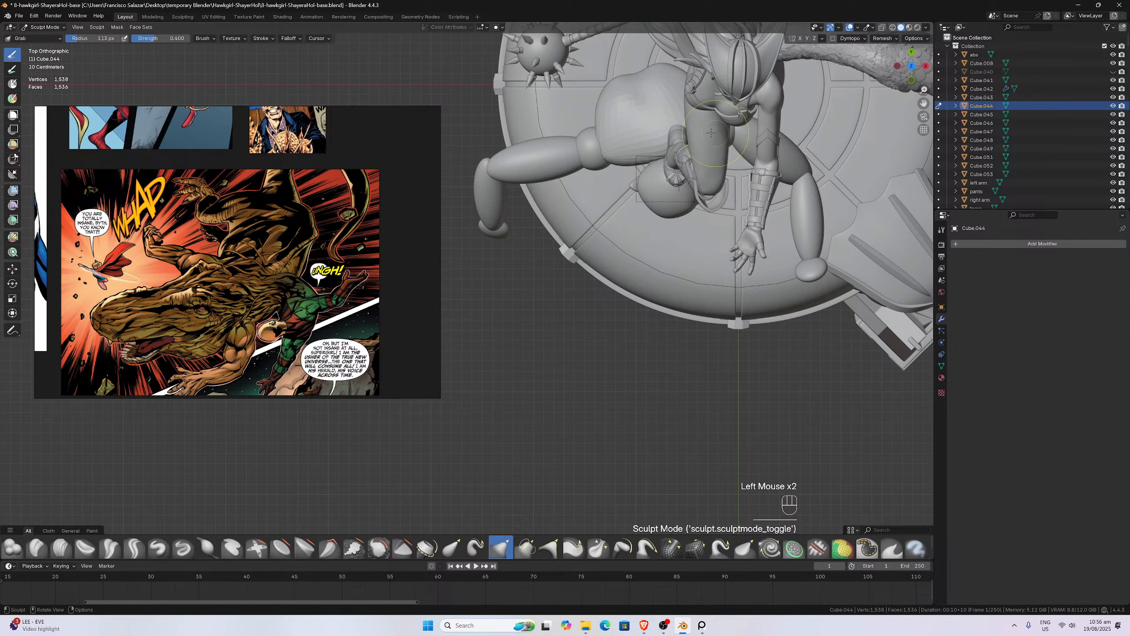
scroll(694, 134, down, 1)
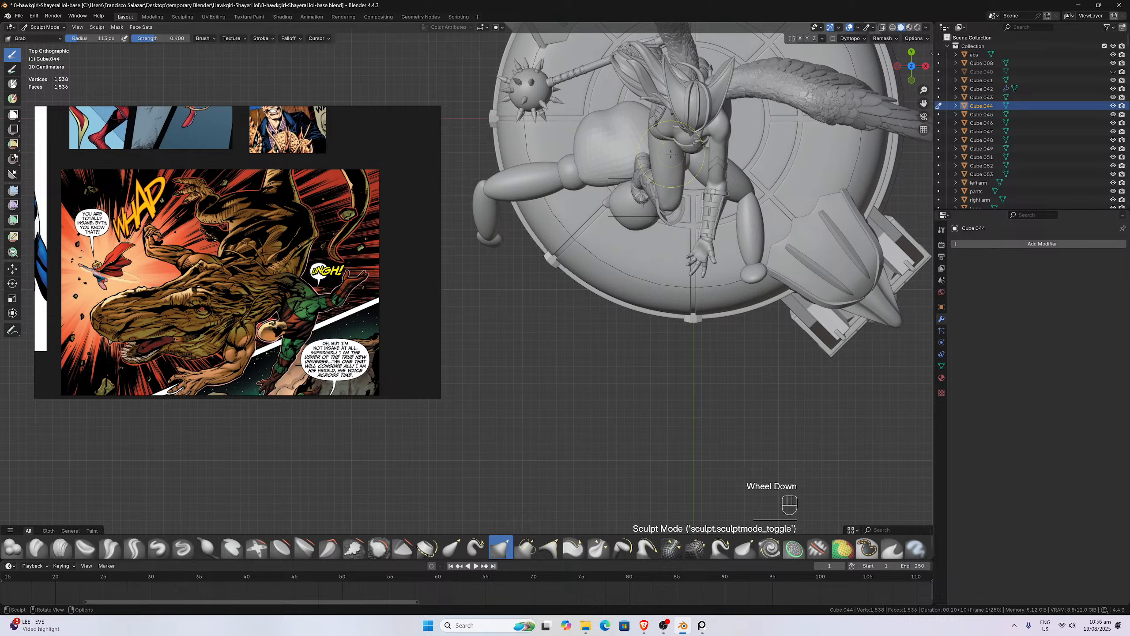
drag(670, 152, 670, 155)
click(669, 154)
key(ctrl+z)
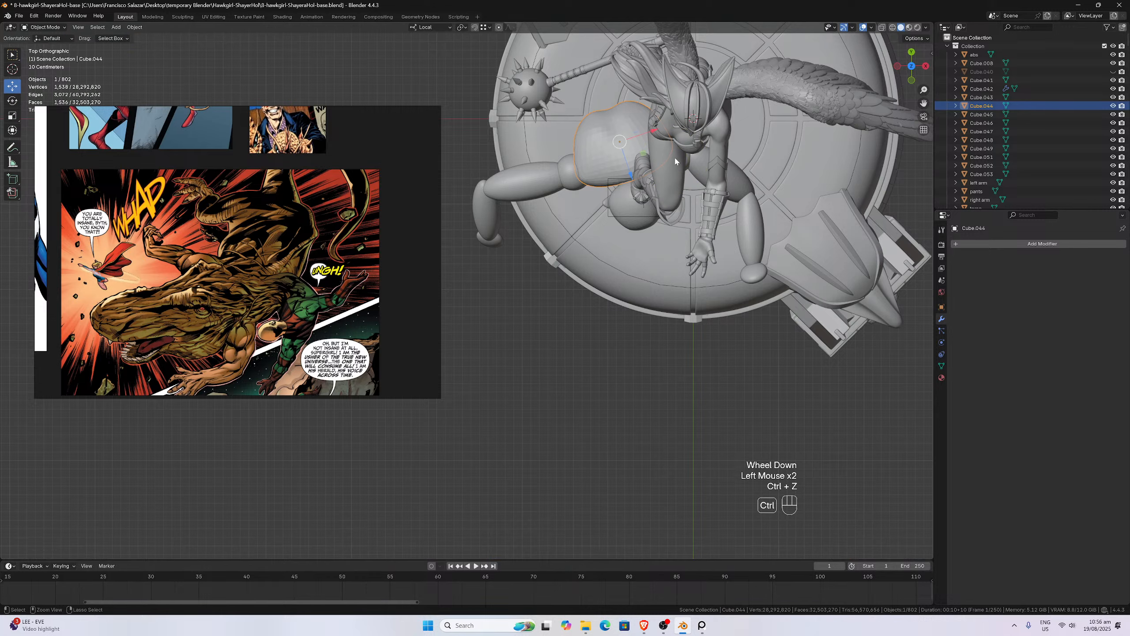
click(43, 28)
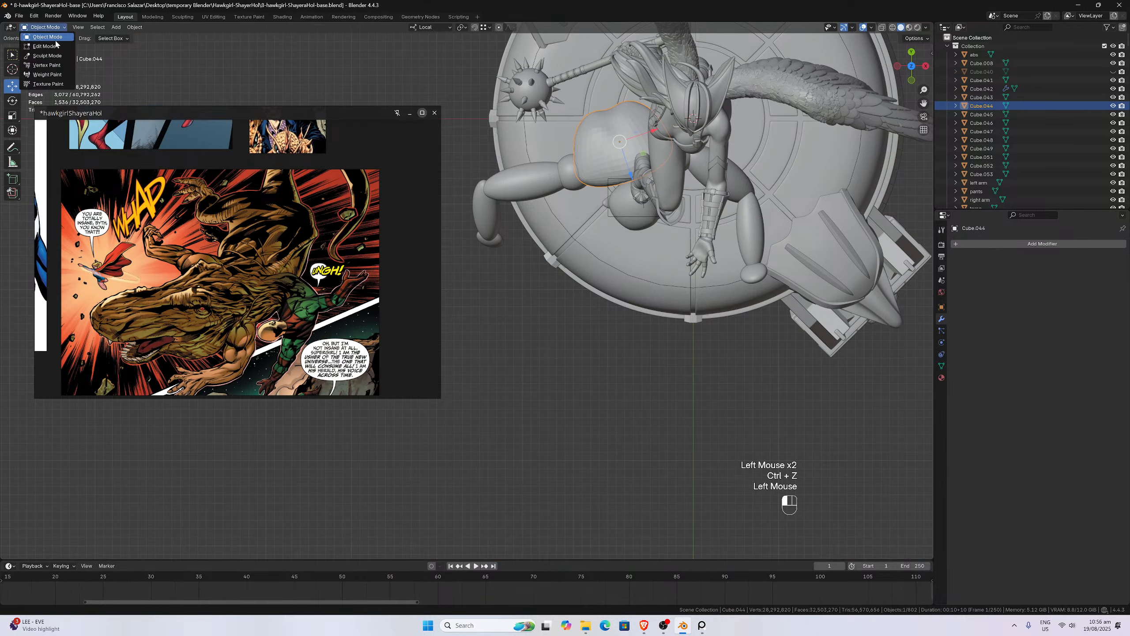
click(47, 55)
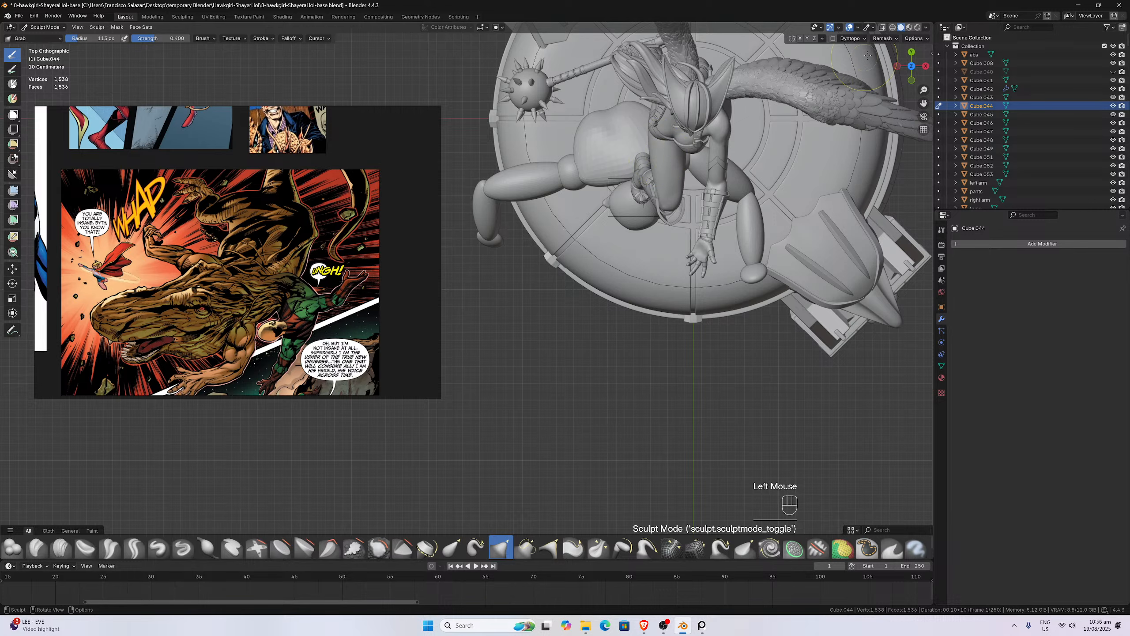
click(881, 27)
scroll(634, 173, down, 1)
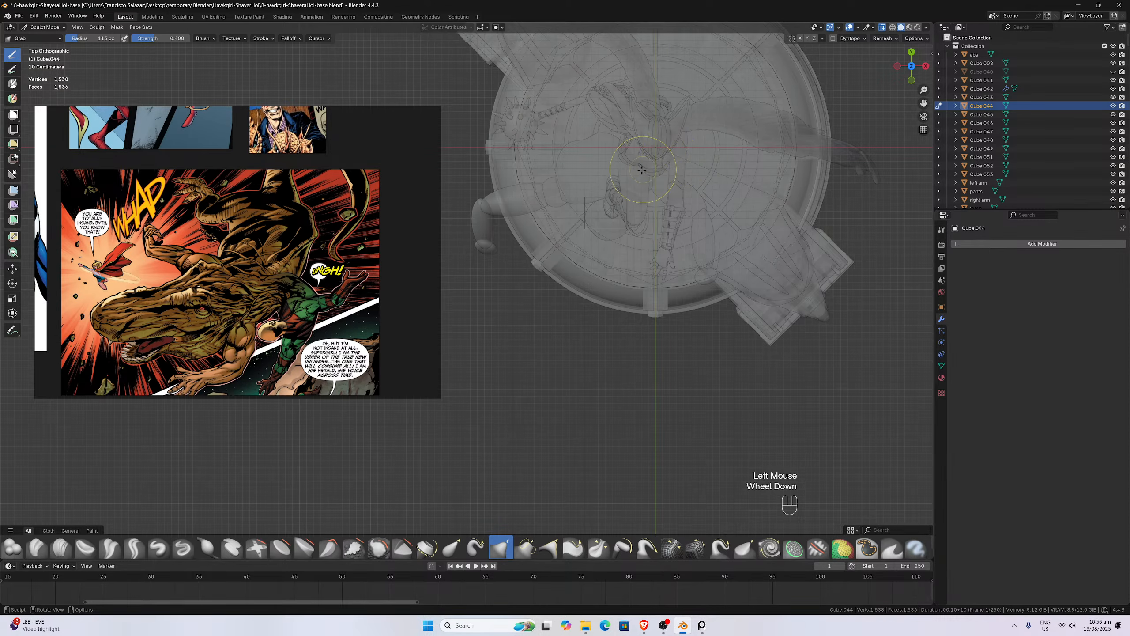
mouse_move(634, 173)
mouse_down()
mouse_move(676, 207)
mouse_move(636, 186)
mouse_up()
key(alt+z)
- Examine the figure and creature from several angles against the overview of the reference images
key(KP_1)
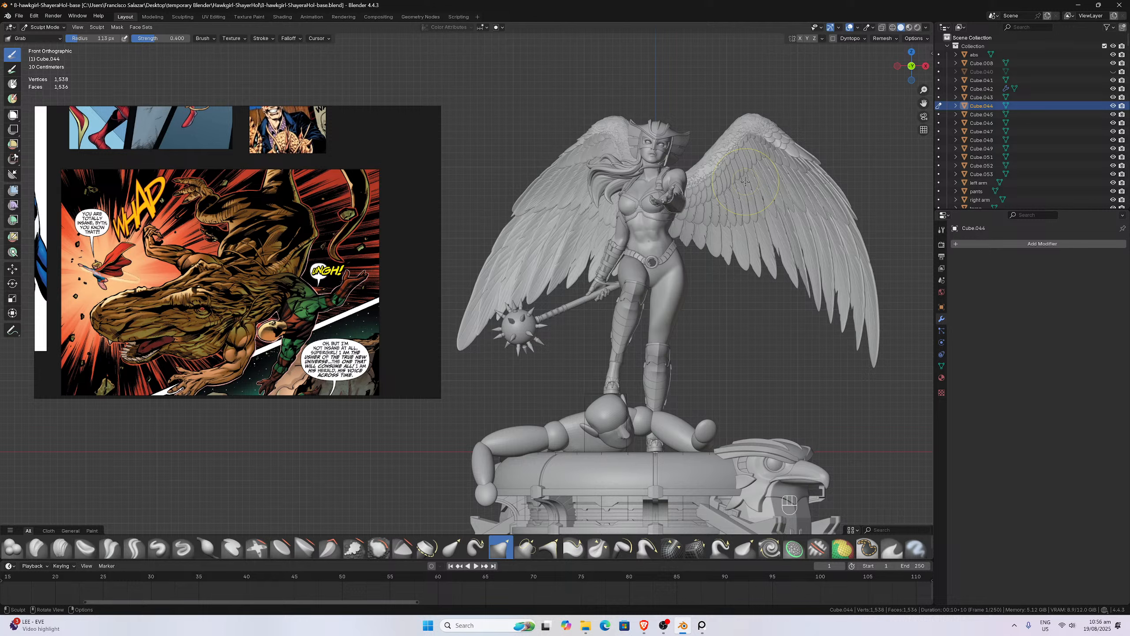
scroll(228, 269, down, 4)
middle_drag(228, 270, 236, 382)
scroll(231, 267, up, 2)
scroll(623, 356, down, 2)
middle_drag(734, 356, 591, 365)
scroll(589, 363, up, 3)
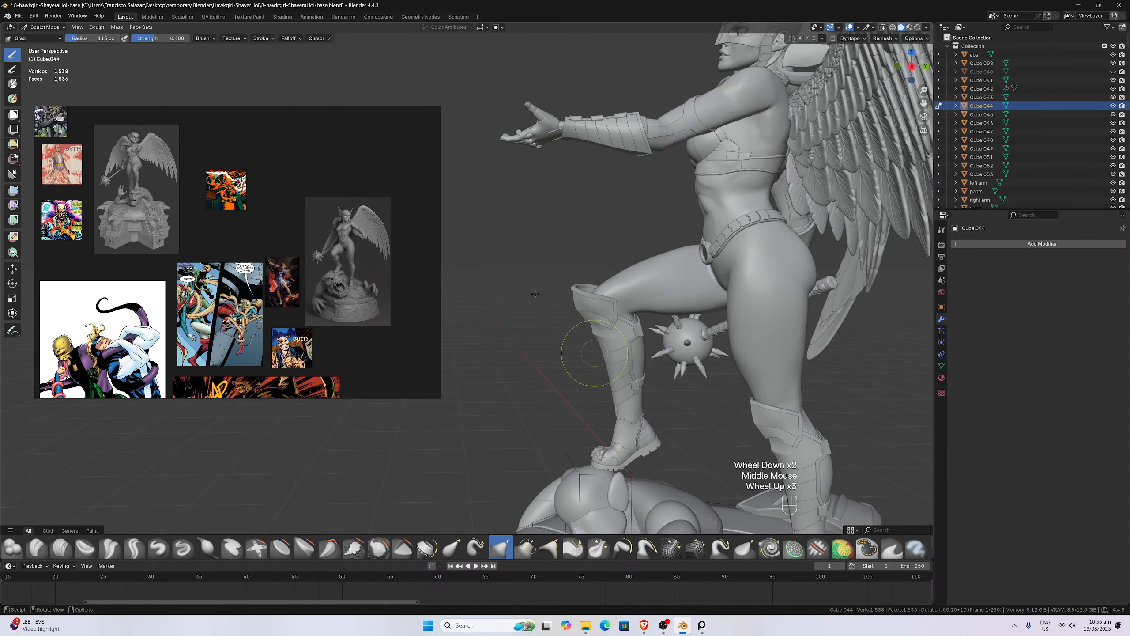
- Leave Sculpt Mode on the torso, isolate the creature's face piece in local view and switch it to Sculpt Mode
click(43, 29)
click(45, 37)
middle_drag(579, 267, 626, 288)
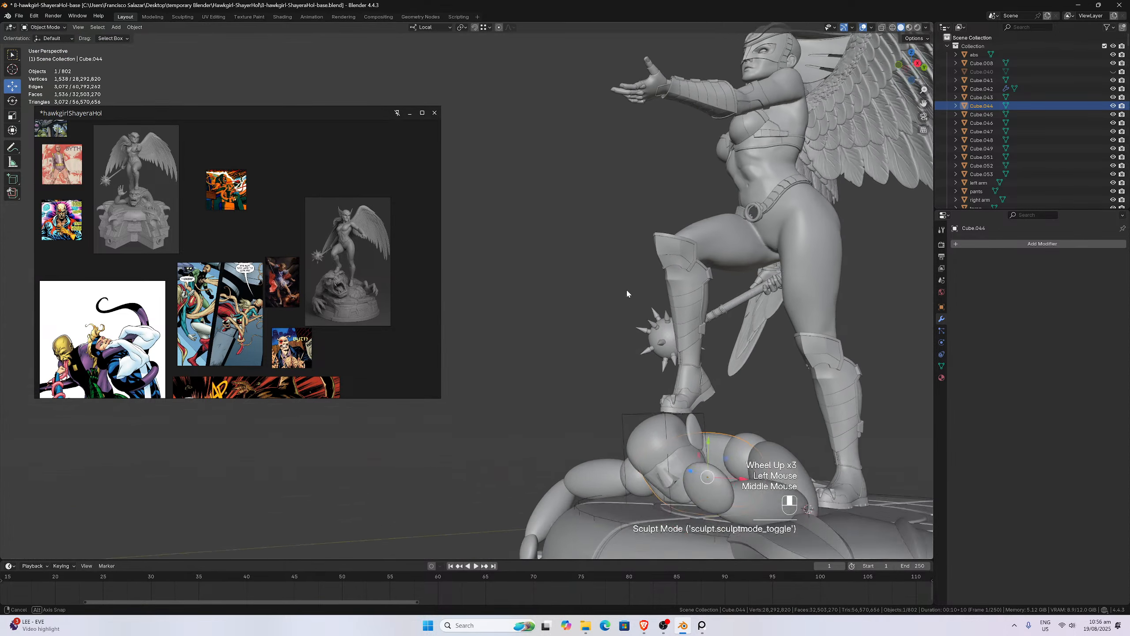
scroll(745, 516, up, 1)
click(752, 535)
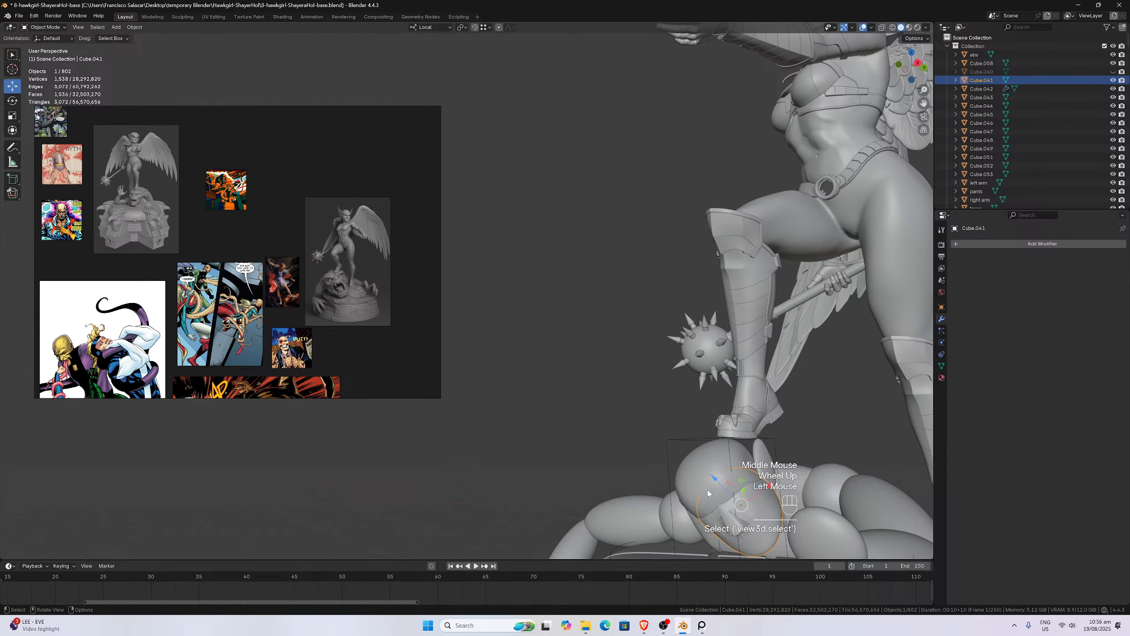
key(KP_Divide)
middle_click(694, 397)
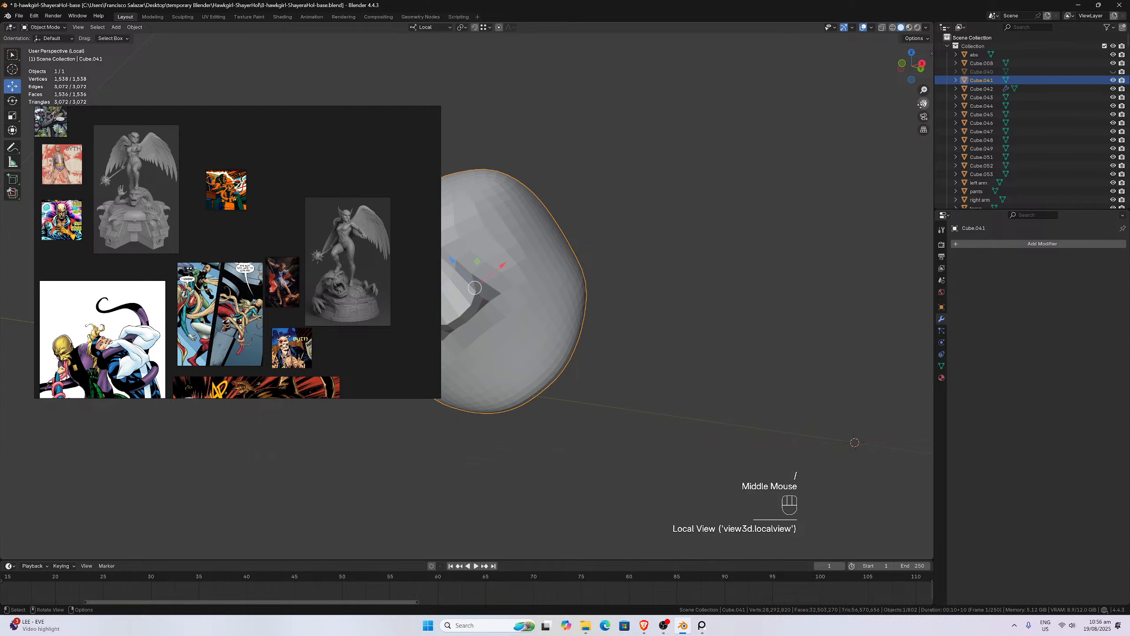
drag(922, 104, 974, 98)
click(43, 28)
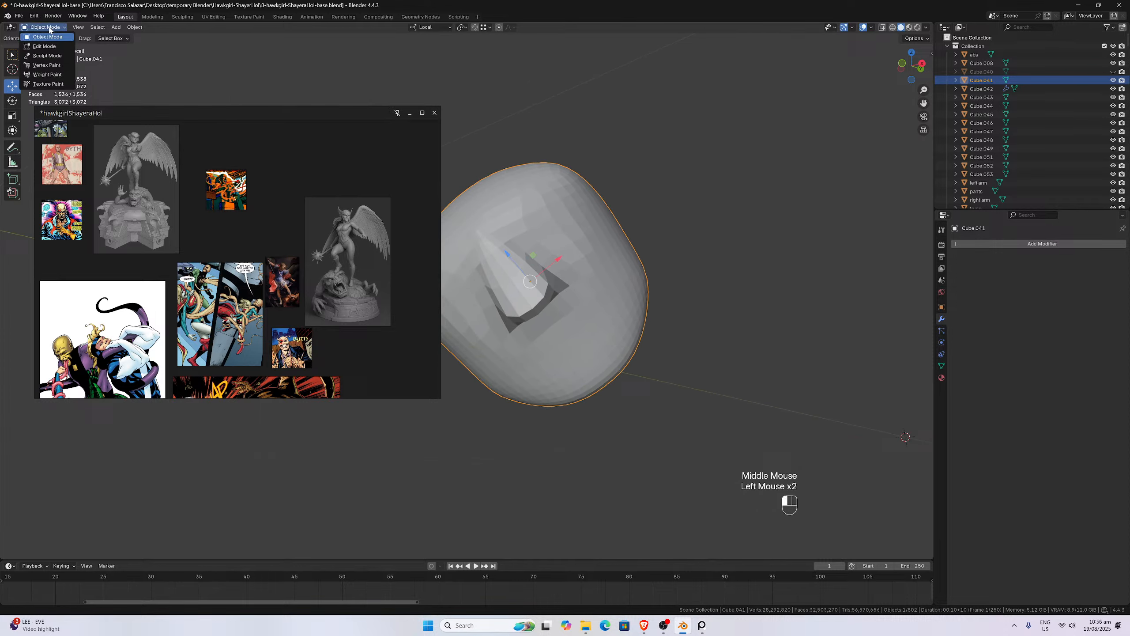
click(47, 56)
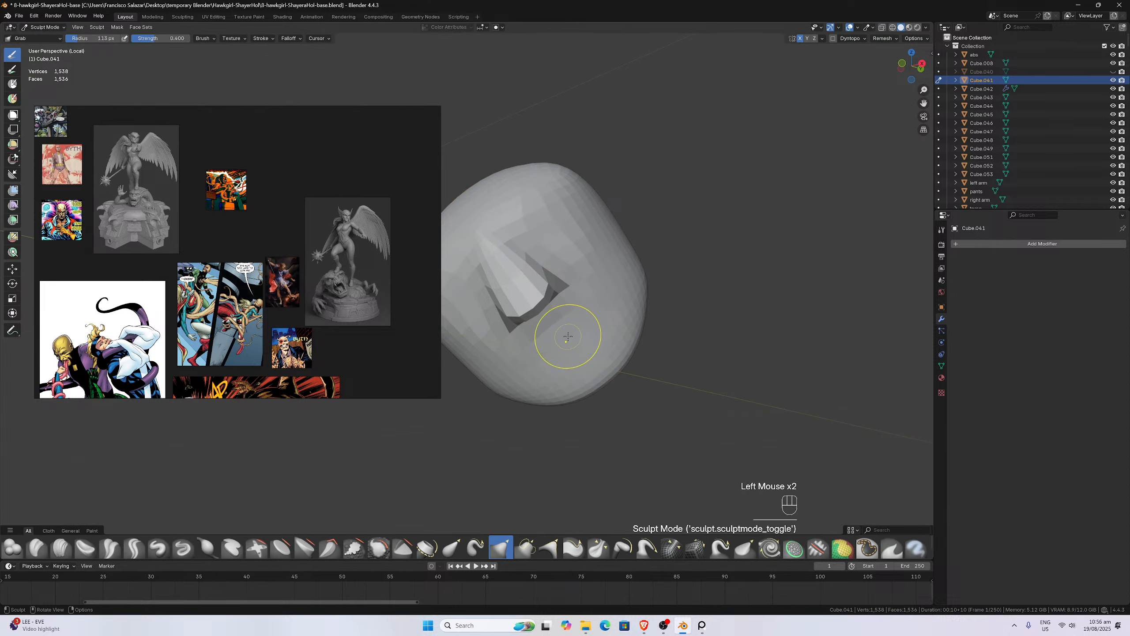
- Carve a mouth below the nose with the Clay Strips brush in subtract mode at a 53 px radius
click(61, 548)
ctrl+click(563, 344)
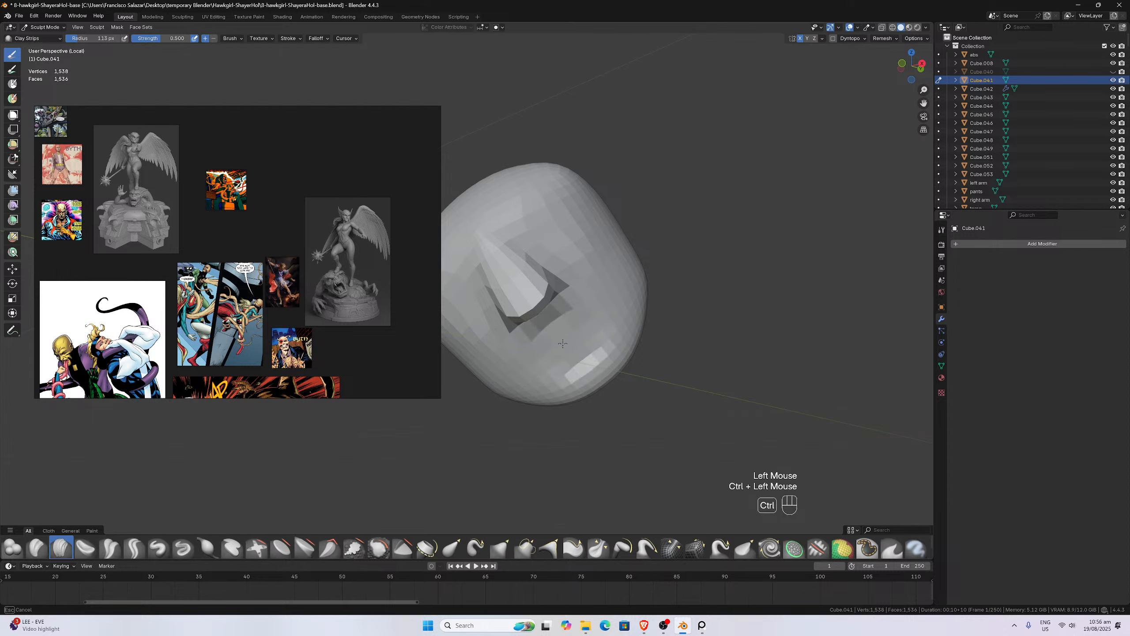
mouse_move(563, 343)
ctrl+mouse_down()
mouse_move(550, 354)
mouse_move(574, 334)
ctrl+mouse_up()
key(ctrl+z)
key(f)
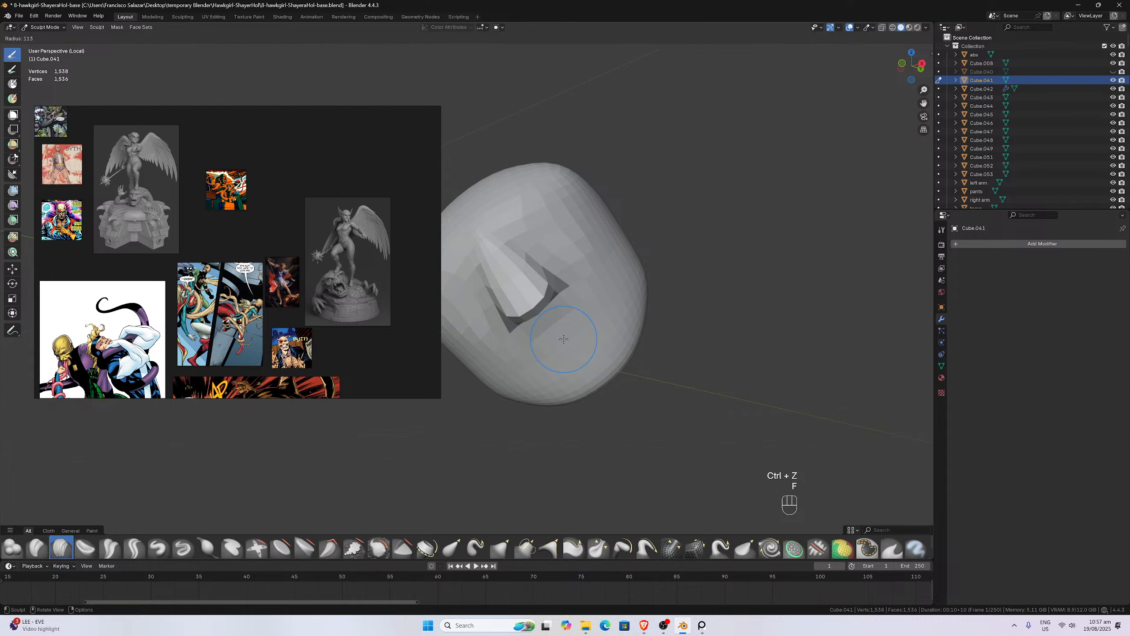
click(562, 337)
mouse_move(562, 337)
ctrl+mouse_down()
mouse_move(587, 327)
mouse_move(532, 363)
mouse_move(559, 336)
mouse_move(548, 381)
mouse_move(560, 336)
mouse_move(559, 360)
mouse_move(559, 346)
ctrl+mouse_up()
scroll(561, 343, down, 2)
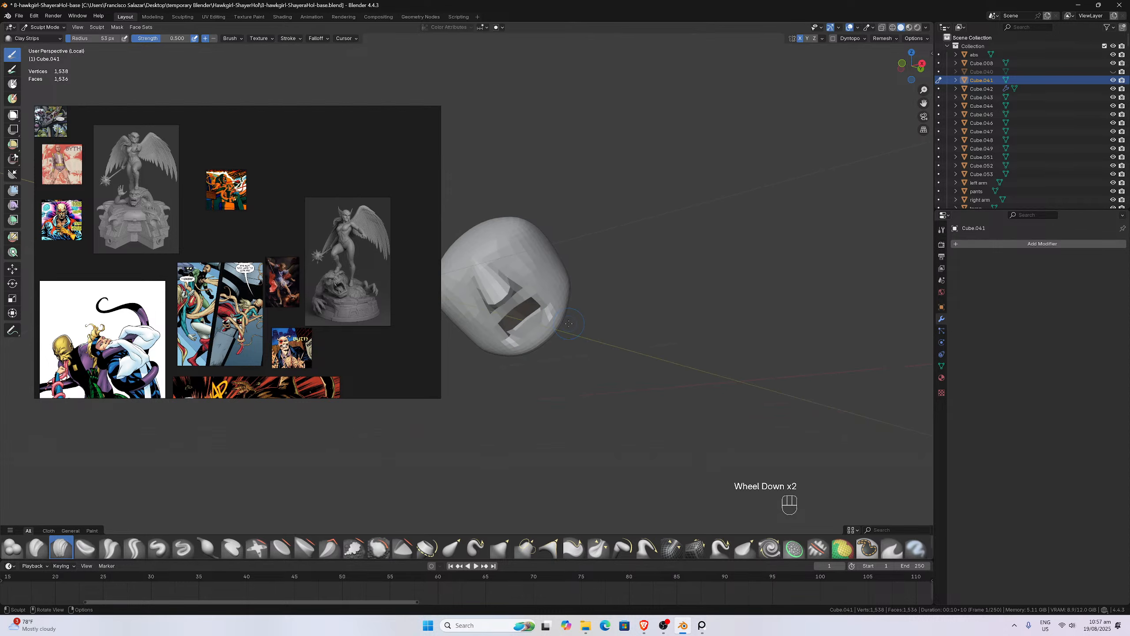
- Exit local view to bring back the full statue and return the face piece to Object Mode
key(slash)
scroll(569, 323, down, 4)
mouse_move(680, 403)
middle_down()
mouse_move(699, 420)
mouse_move(653, 420)
mouse_move(654, 440)
middle_up()
scroll(652, 419, down, 2)
scroll(654, 441, up, 3)
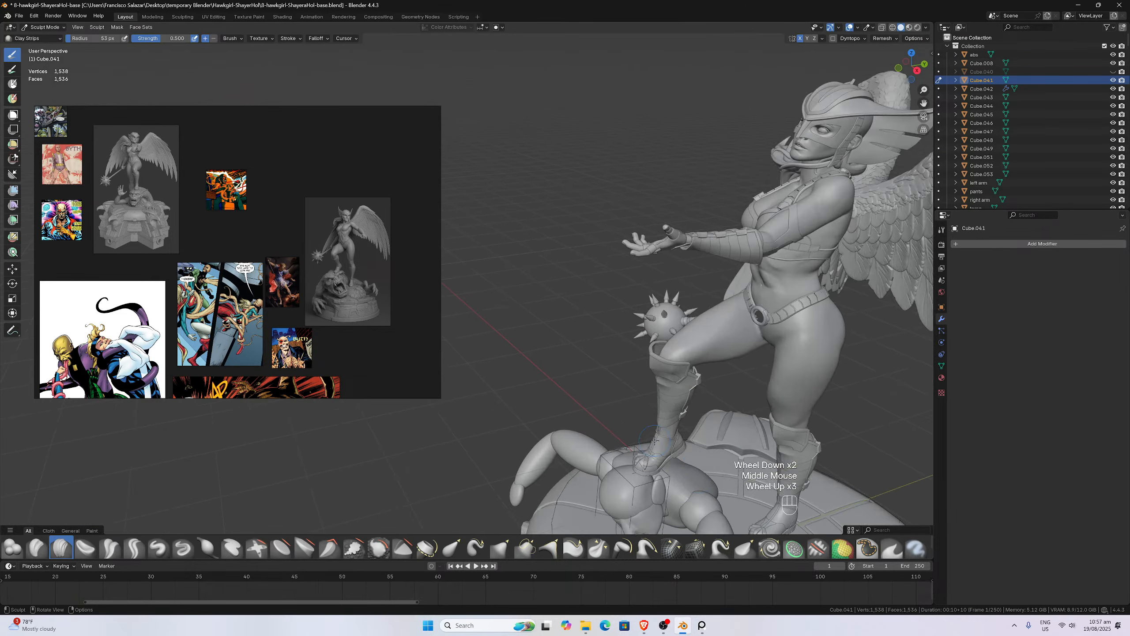
key(KP_7)
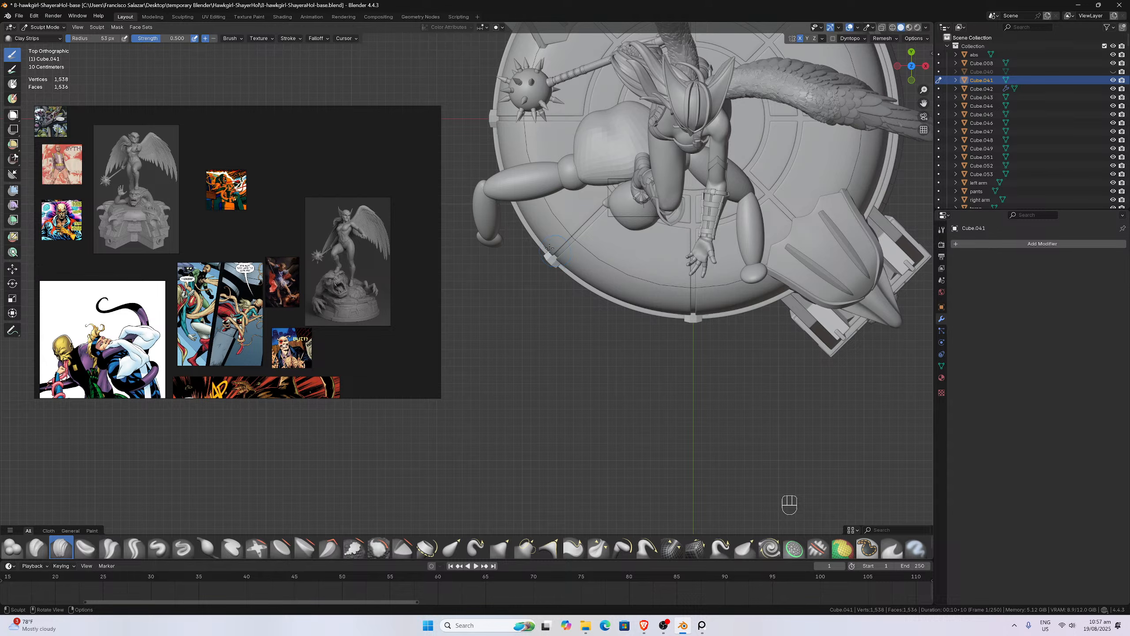
click(44, 27)
click(42, 29)
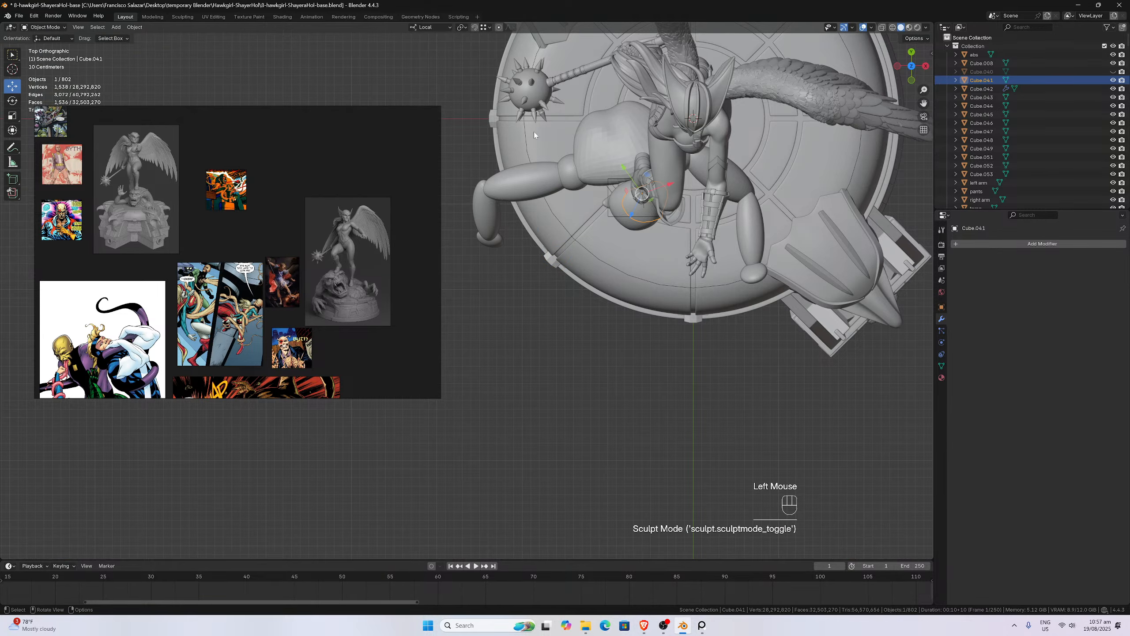
- Examine the creature's head and arm pose on the base from front and angled views, comparing it with the comic and statue references
middle_drag(236, 329, 267, 237)
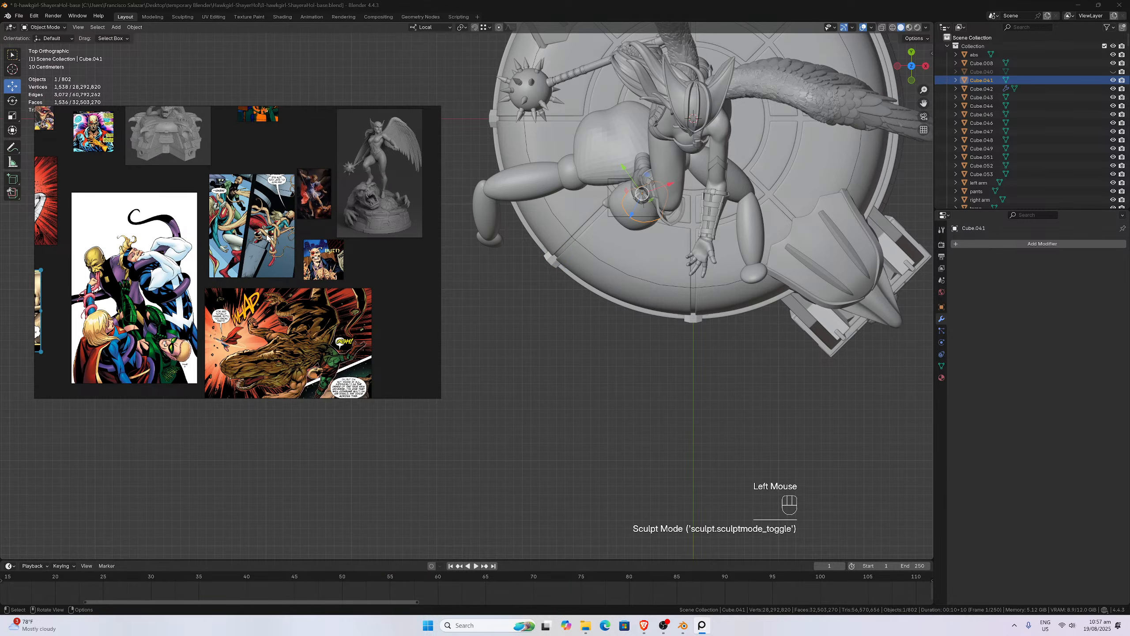
middle_drag(574, 307, 630, 205)
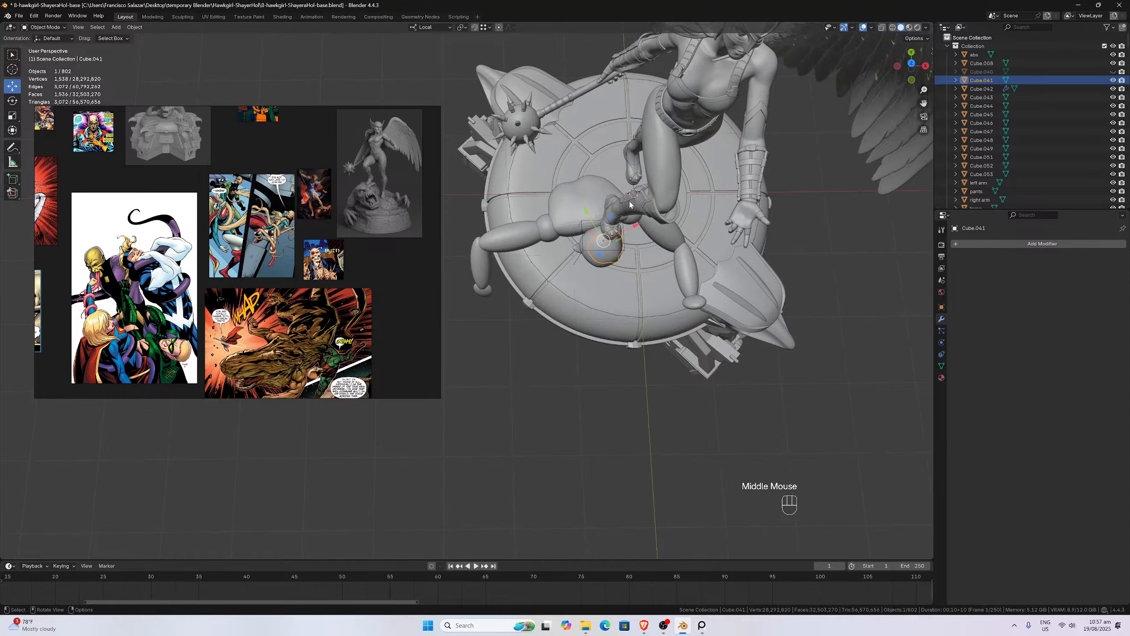
key(KP_1)
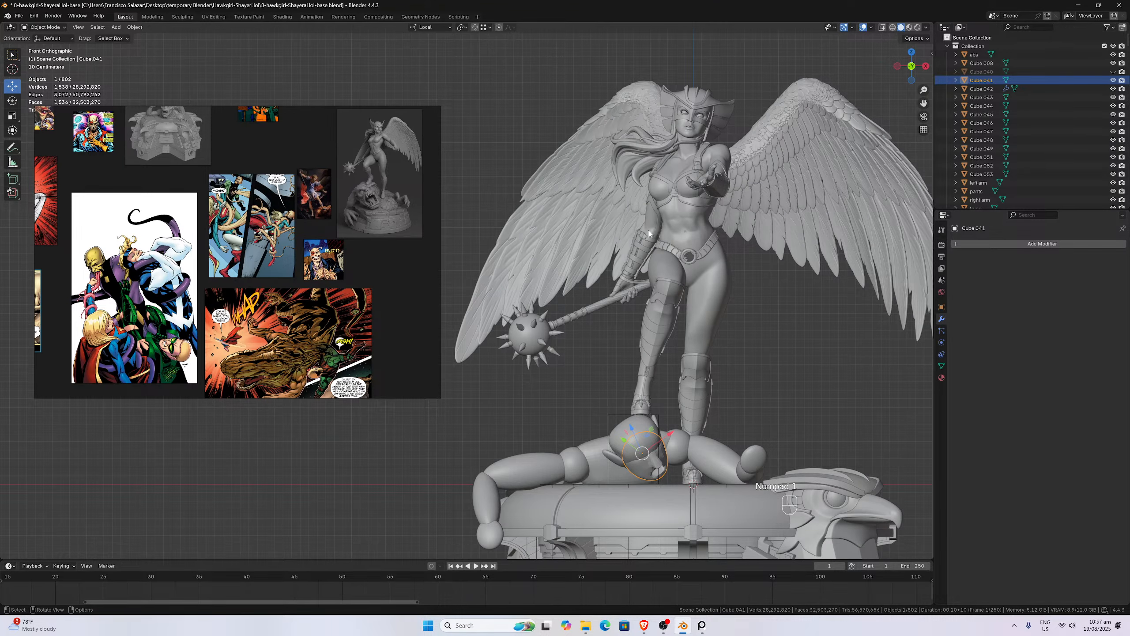
drag(923, 103, 884, 7)
scroll(790, 272, up, 2)
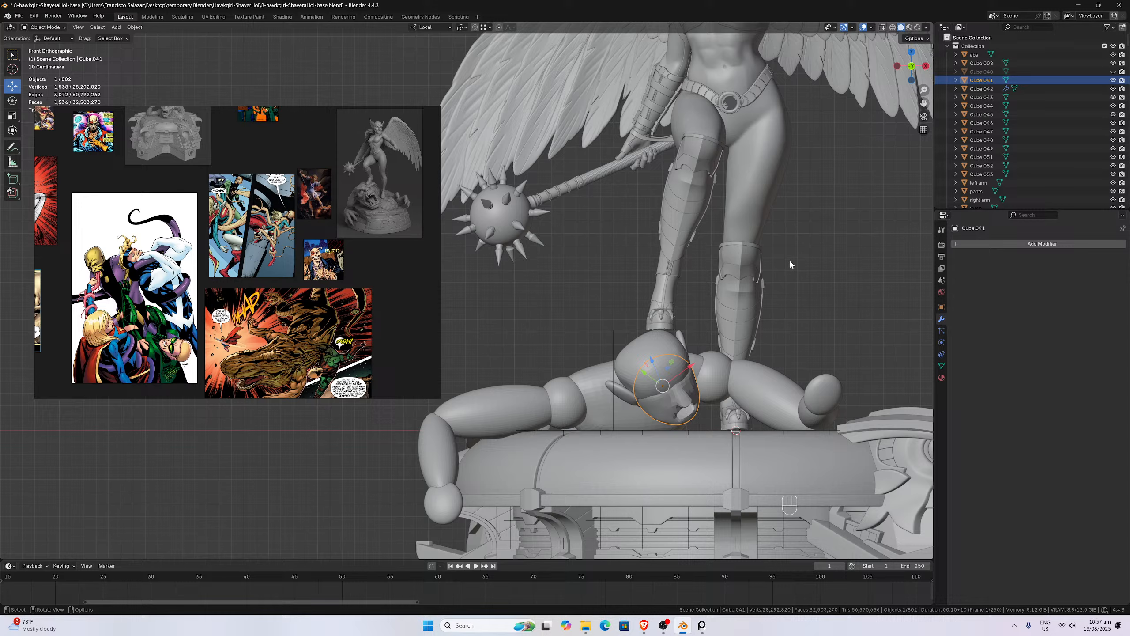
scroll(790, 260, down, 2)
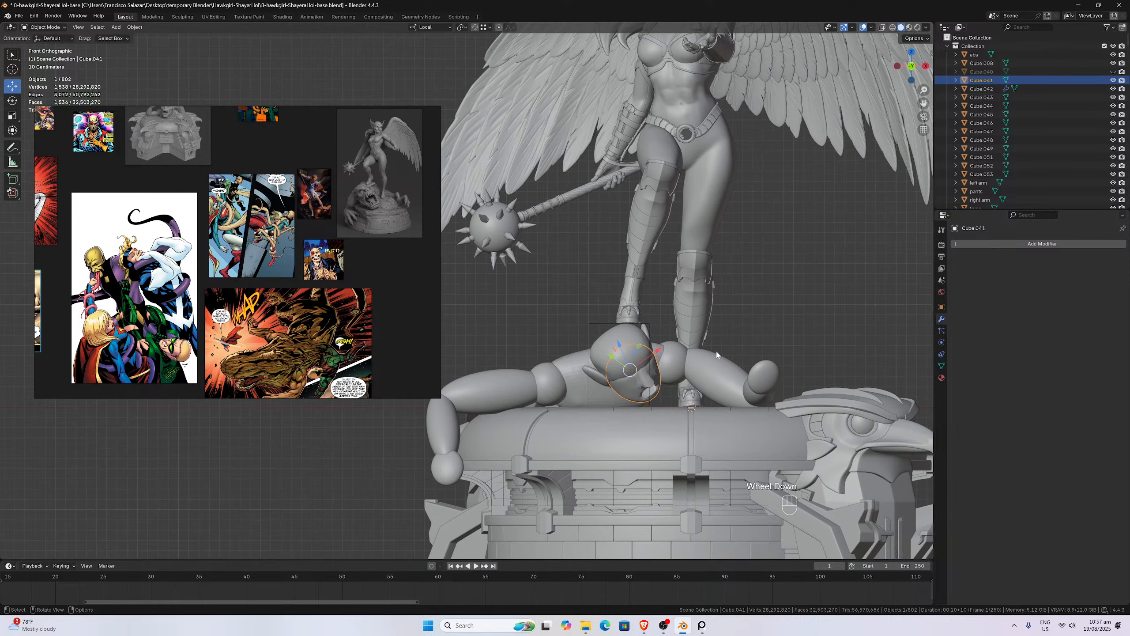
middle_drag(790, 263, 697, 344)
scroll(665, 341, up, 4)
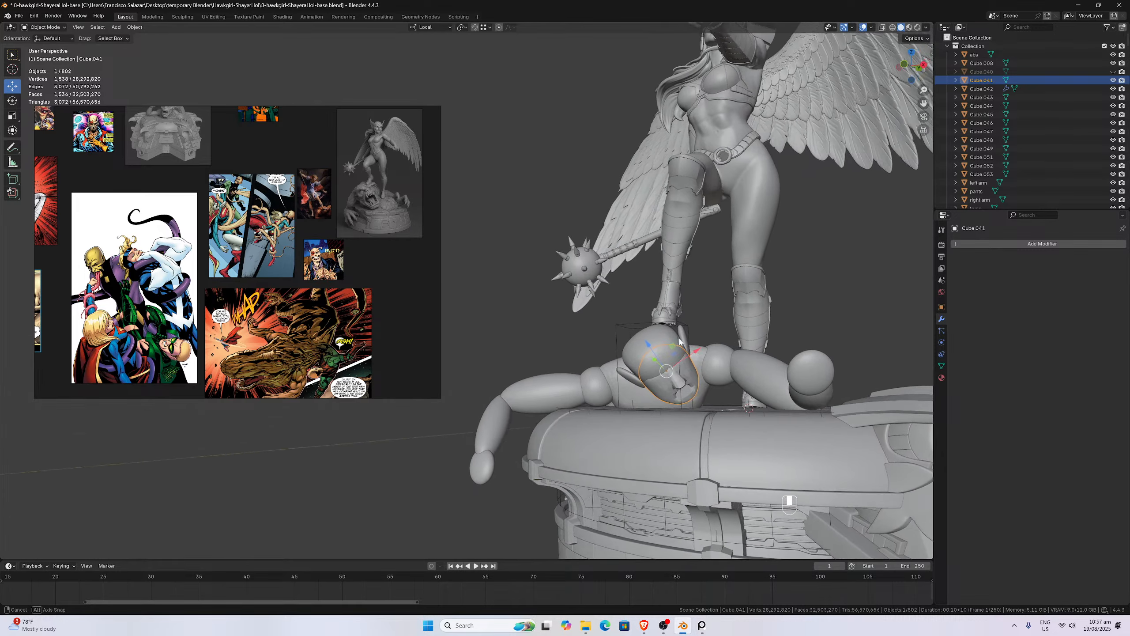
scroll(665, 341, down, 2)
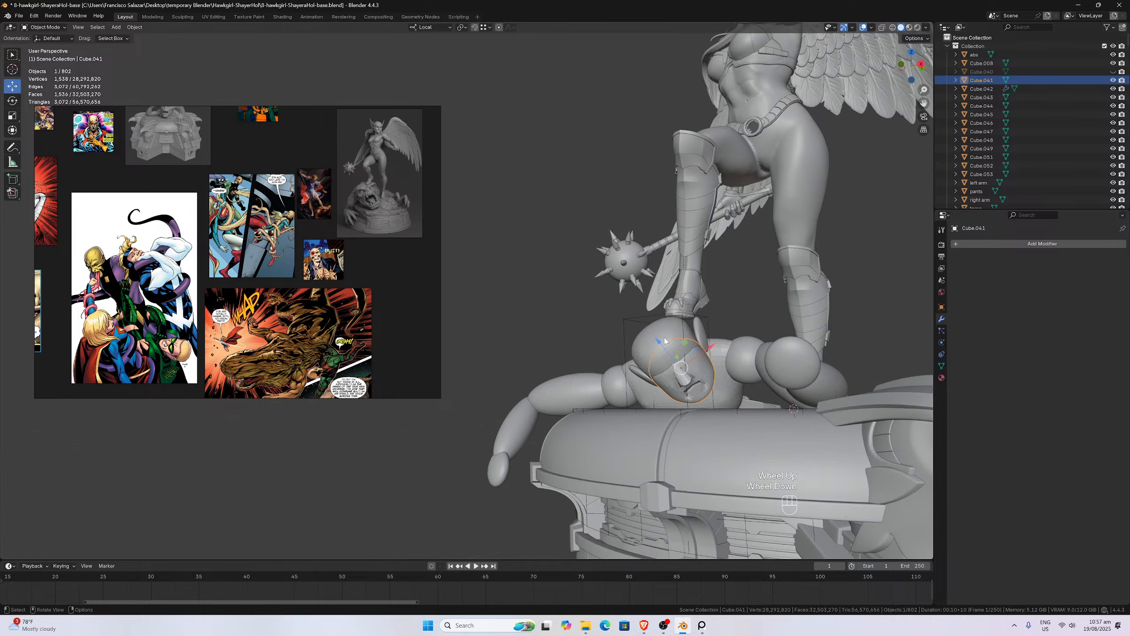
scroll(665, 341, up, 2)
scroll(665, 340, up, 1)
scroll(665, 341, down, 1)
middle_drag(145, 267, 201, 240)
scroll(641, 378, down, 4)
middle_drag(636, 378, 767, 426)
key(KP_1)
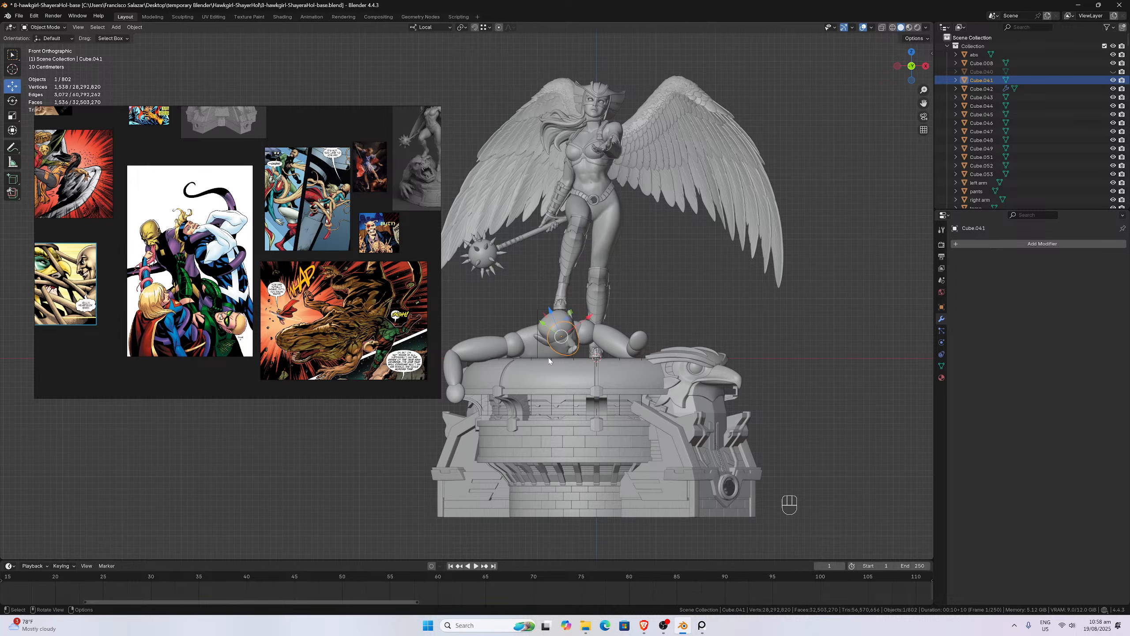
middle_drag(548, 358, 529, 387)
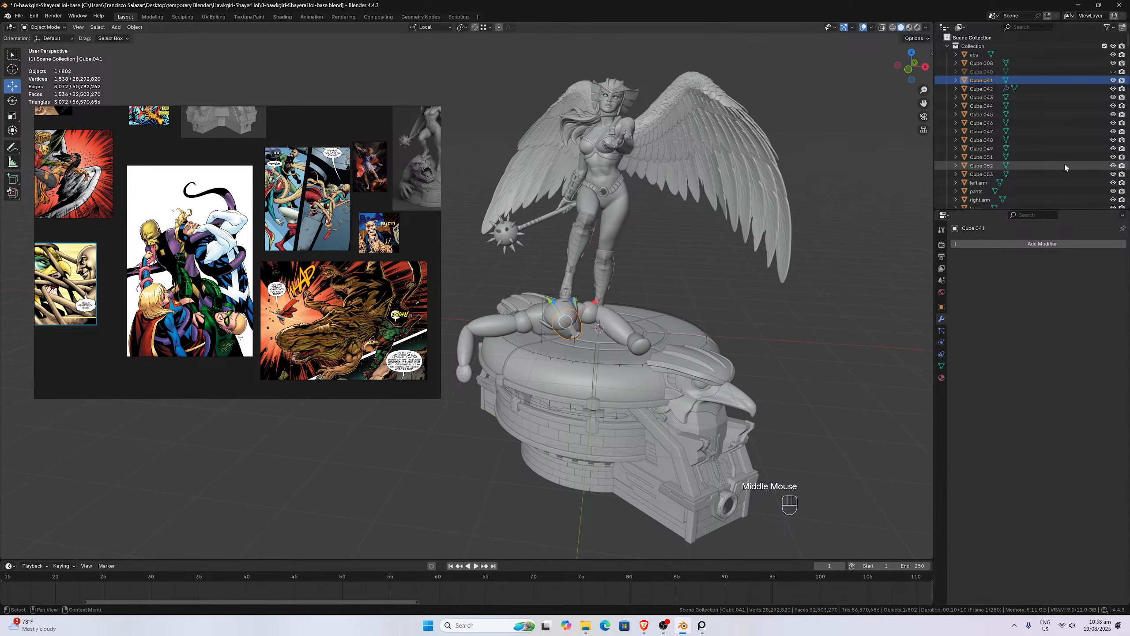
- Find the hawk collections in the outliner and show the hawk-1 collection on the statue's base
scroll(991, 97, down, 9)
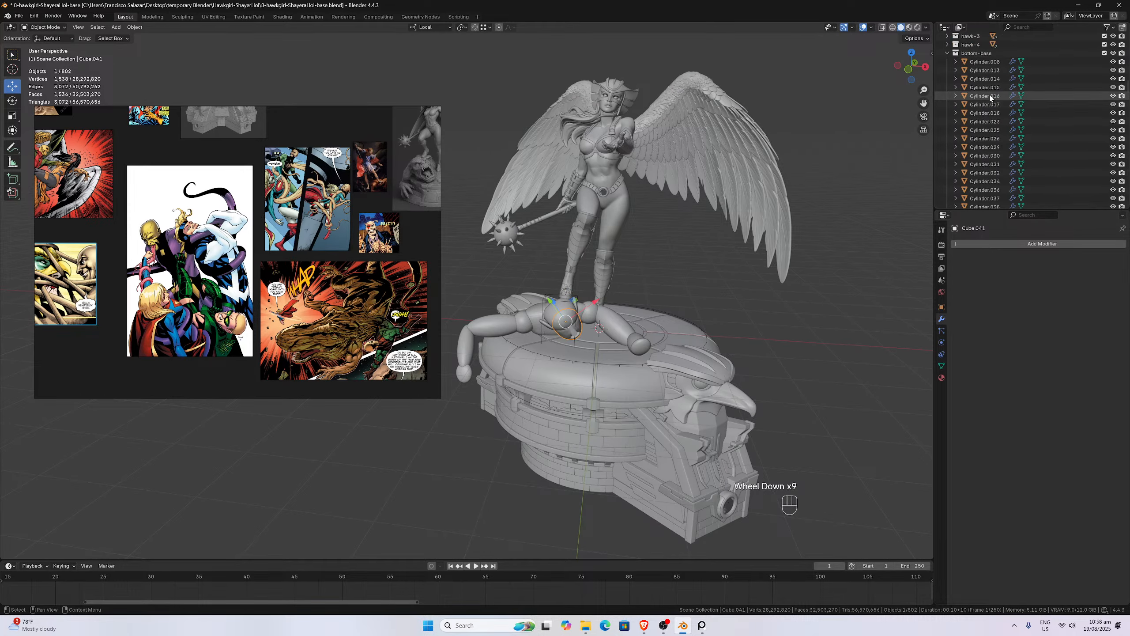
scroll(990, 97, down, 14)
scroll(990, 98, up, 12)
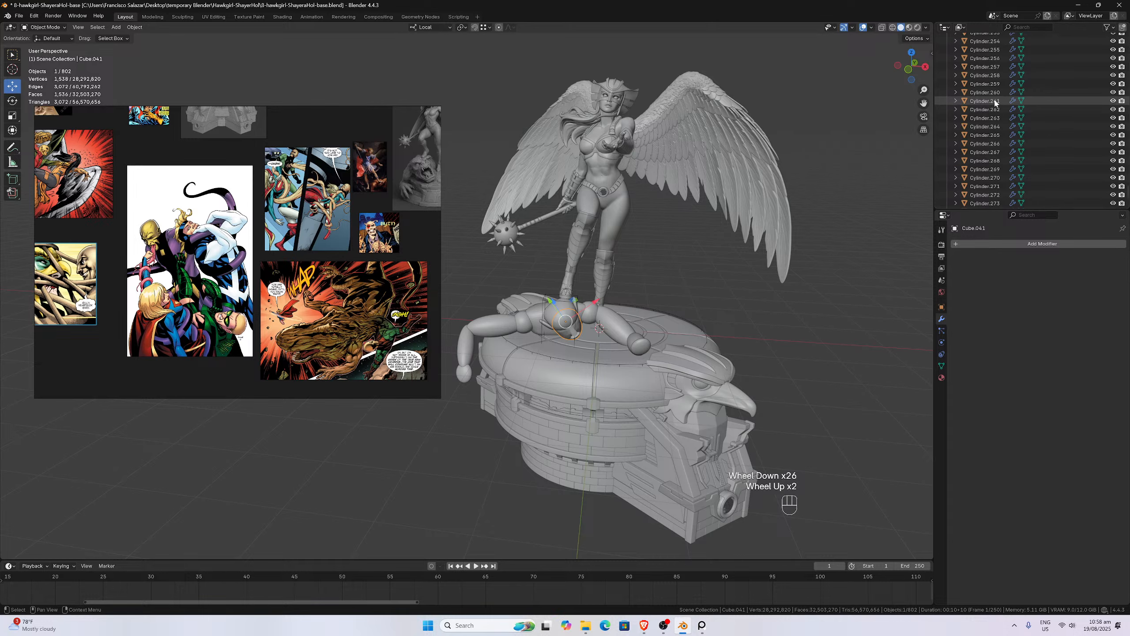
scroll(995, 102, up, 15)
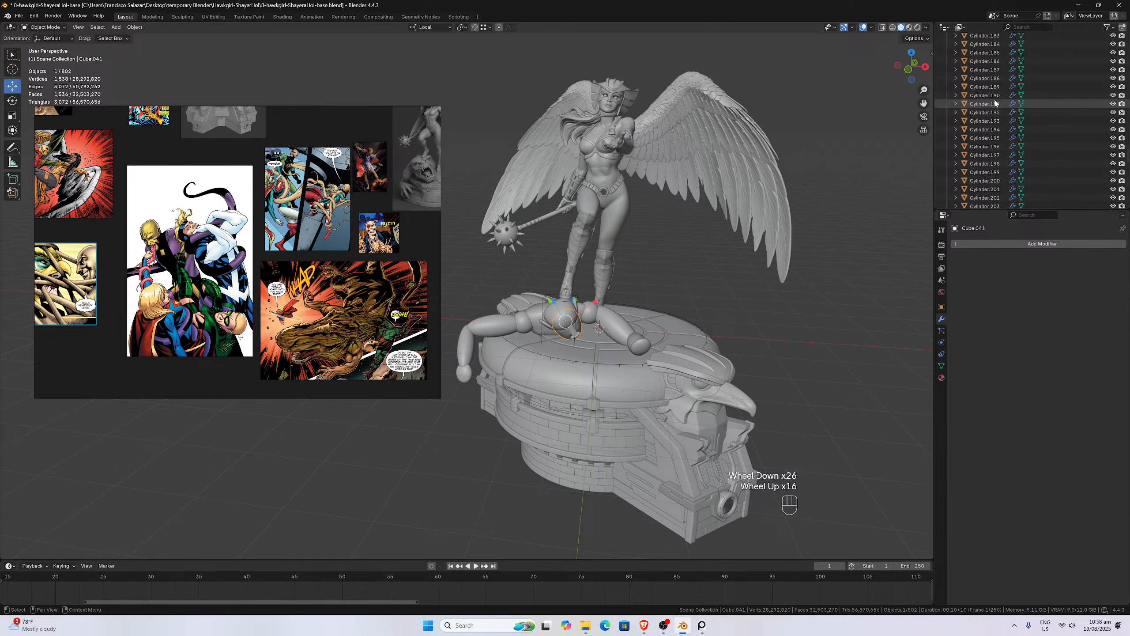
scroll(995, 102, up, 15)
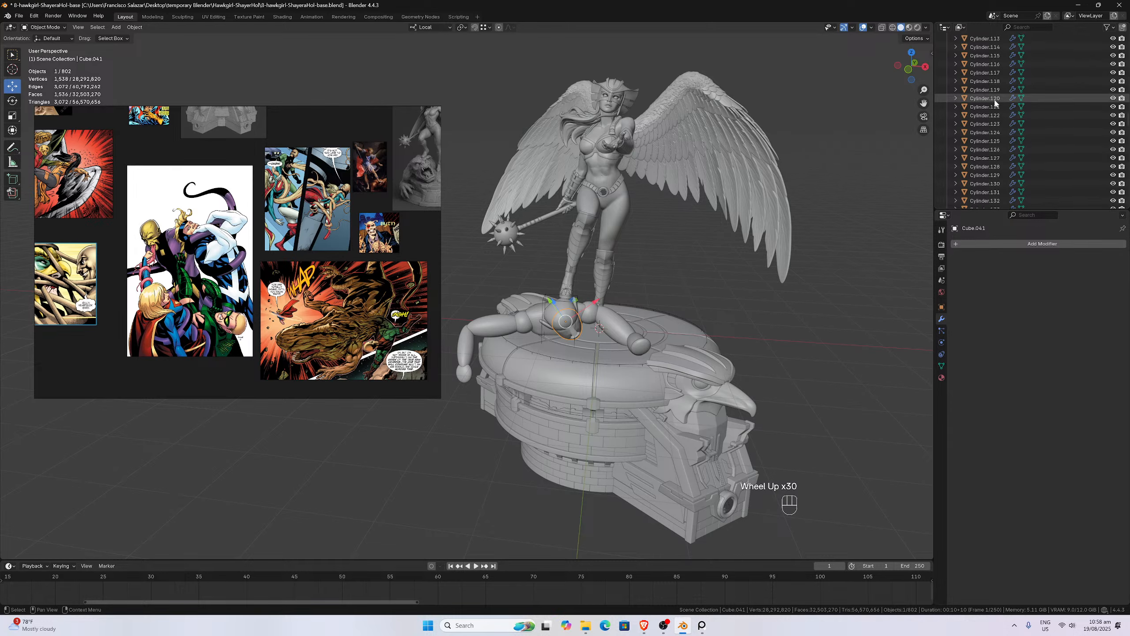
scroll(996, 103, up, 3)
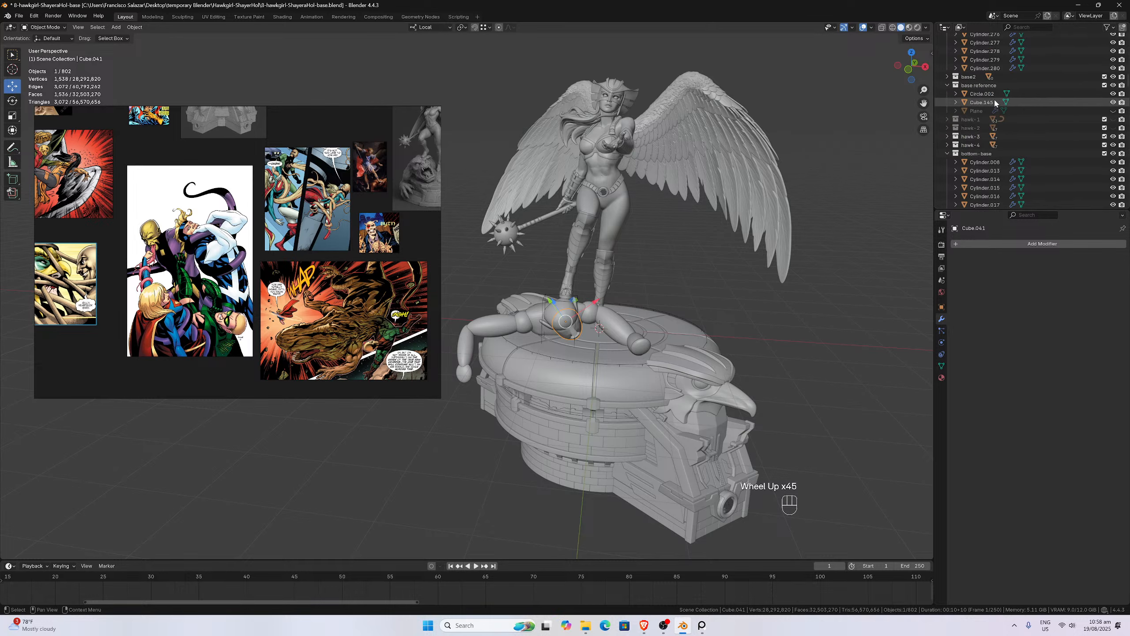
click(1114, 120)
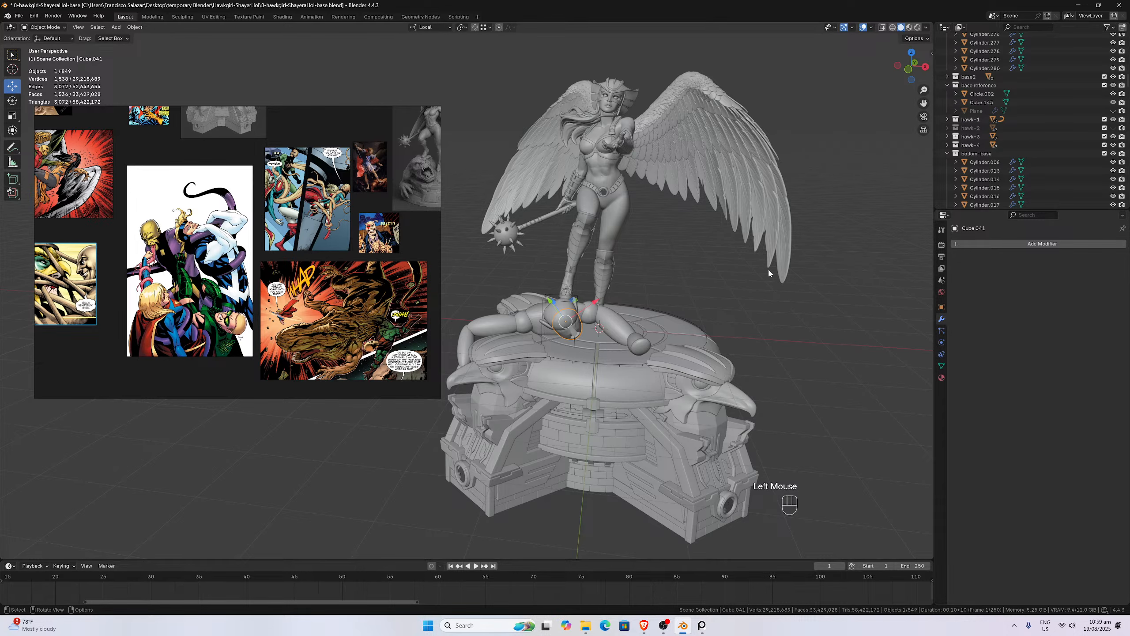
- Hide the hawk-3 and hawk-4 collections, show hawk-2, and check the base from front and angled views
key(KP_1)
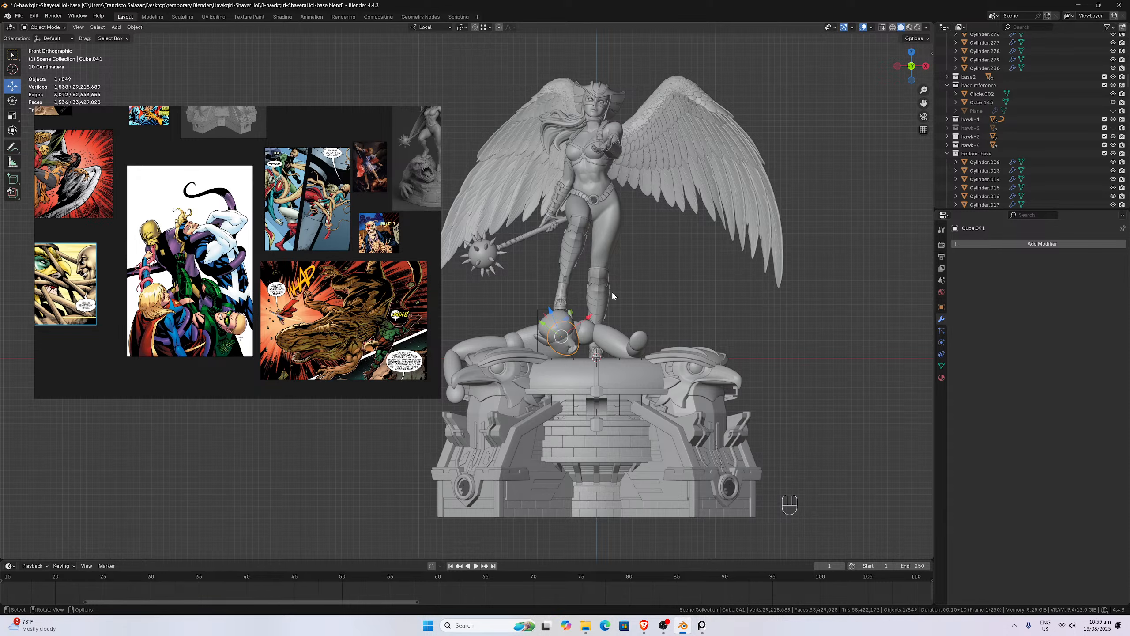
click(1113, 137)
click(1113, 146)
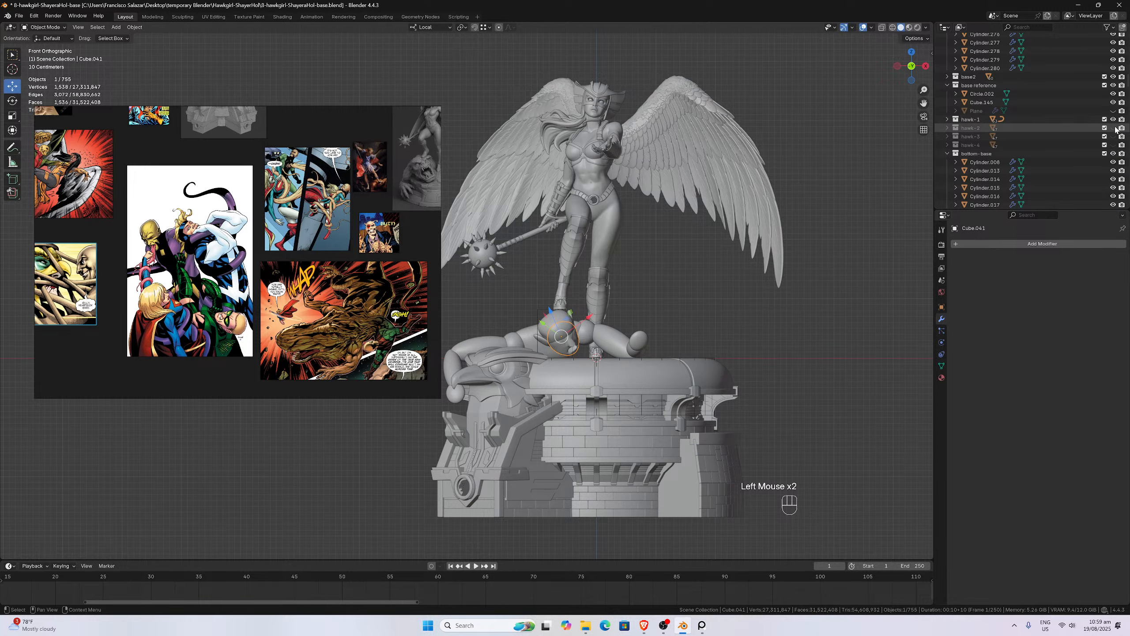
click(1114, 128)
middle_drag(666, 317, 642, 322)
scroll(642, 322, up, 2)
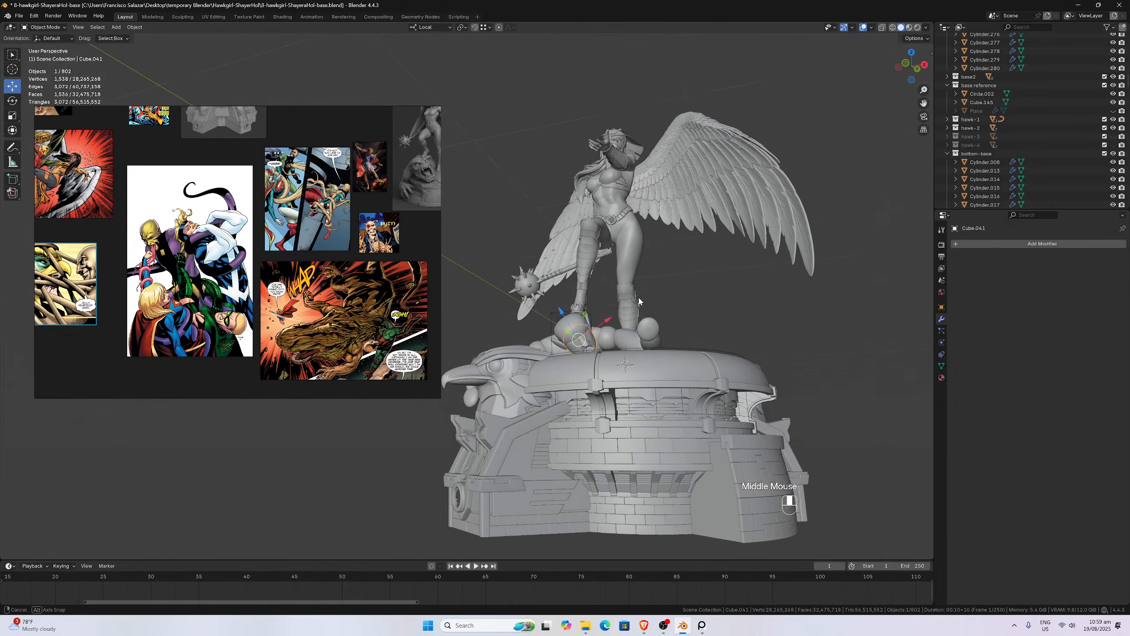
middle_drag(518, 412, 697, 401)
scroll(547, 445, up, 2)
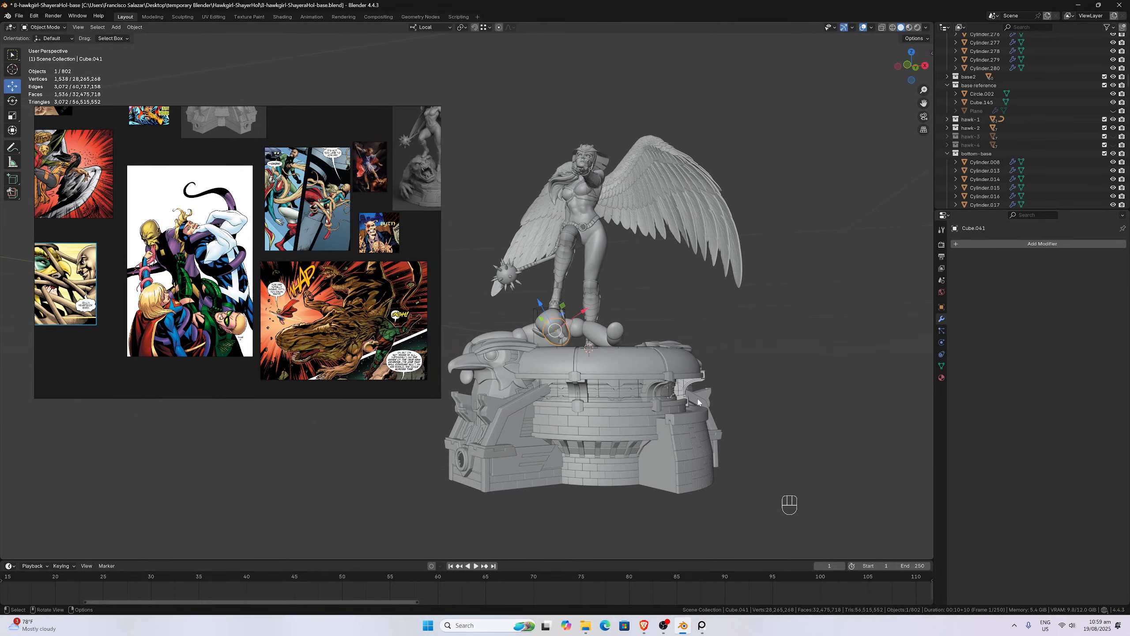
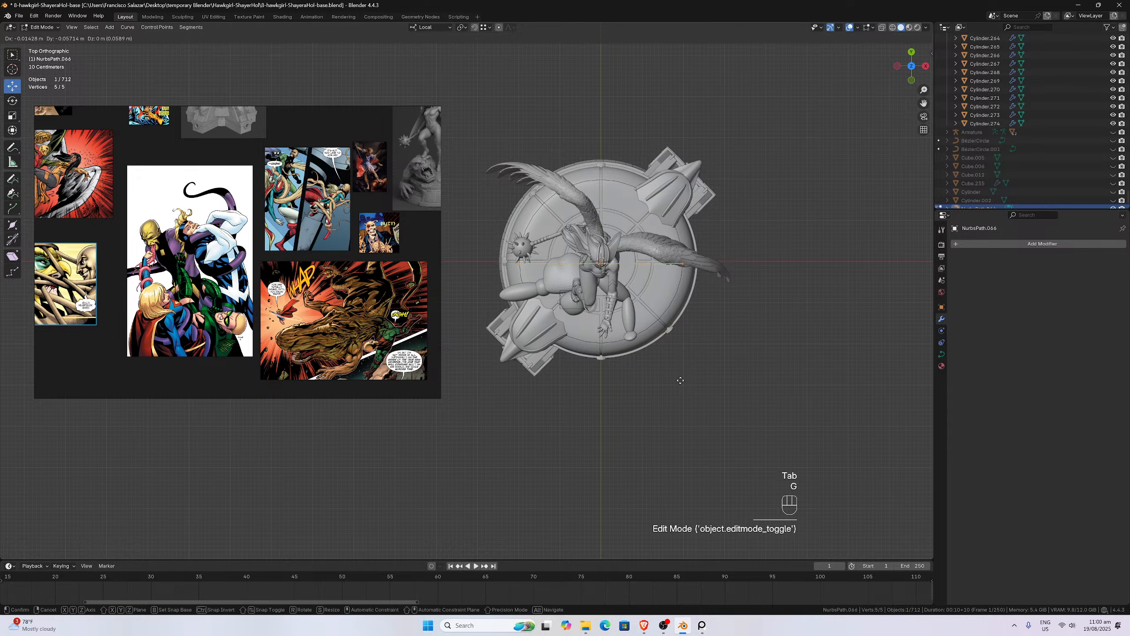
- Place the NURBS path at the end of the creature's outstretched arm in top view, rotated about 83.7° and scaled to about 0.604
click(658, 430)
key(g)
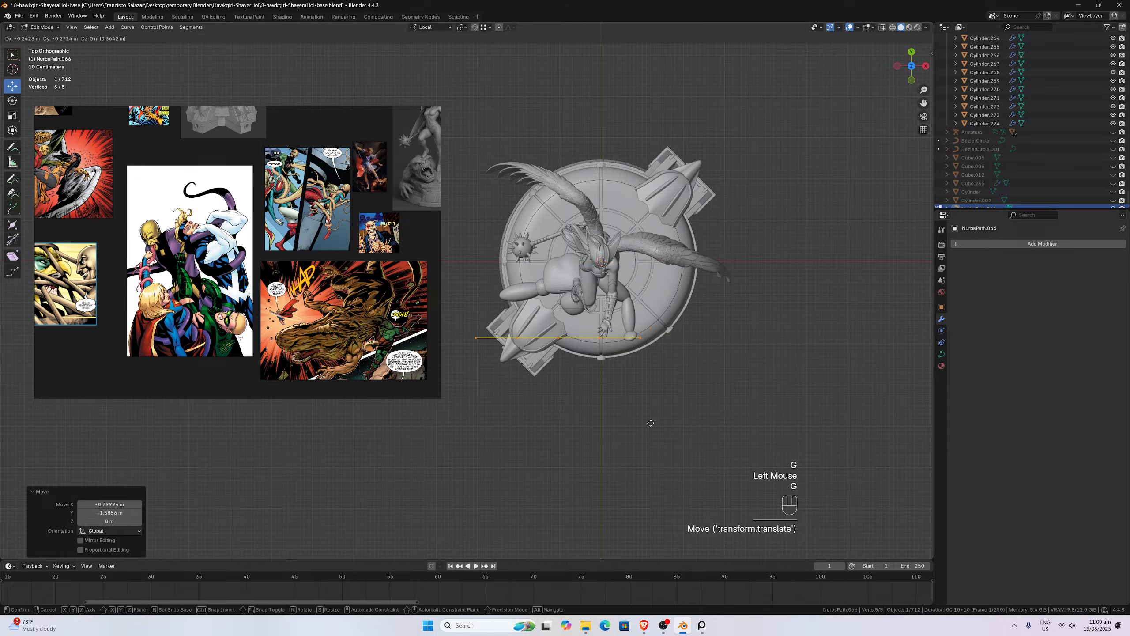
click(618, 434)
key(r)
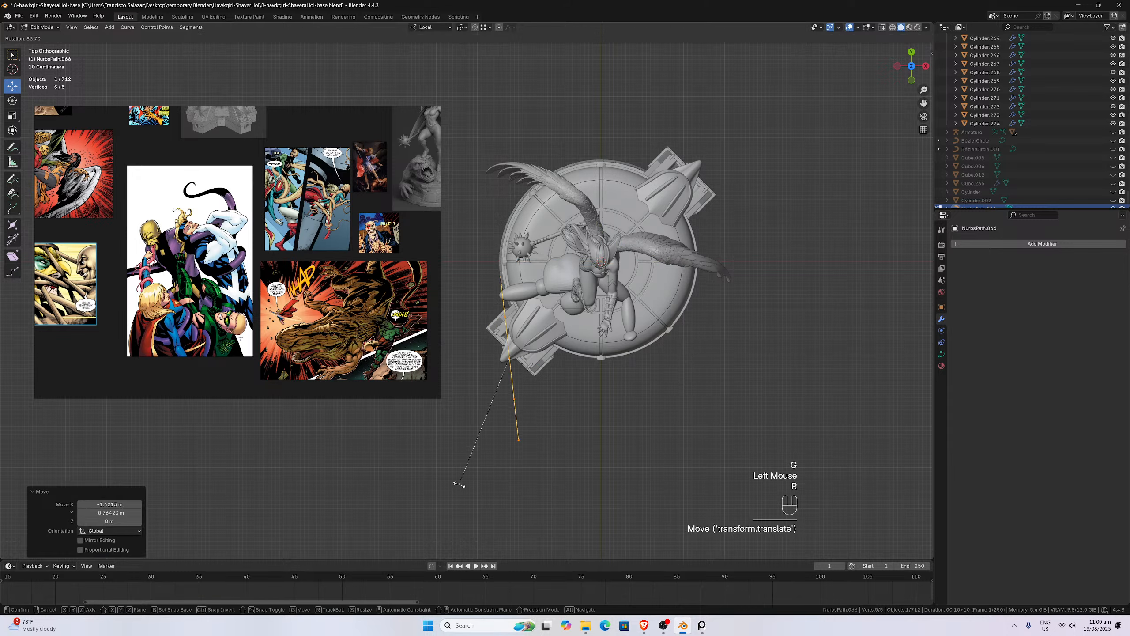
click(457, 485)
key(s)
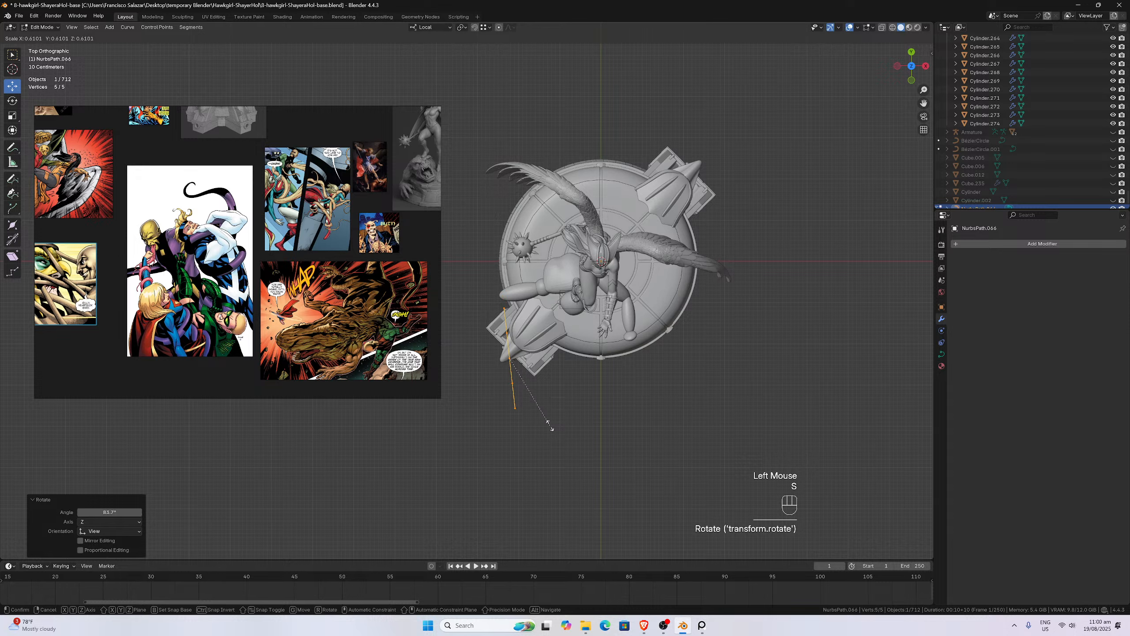
click(550, 426)
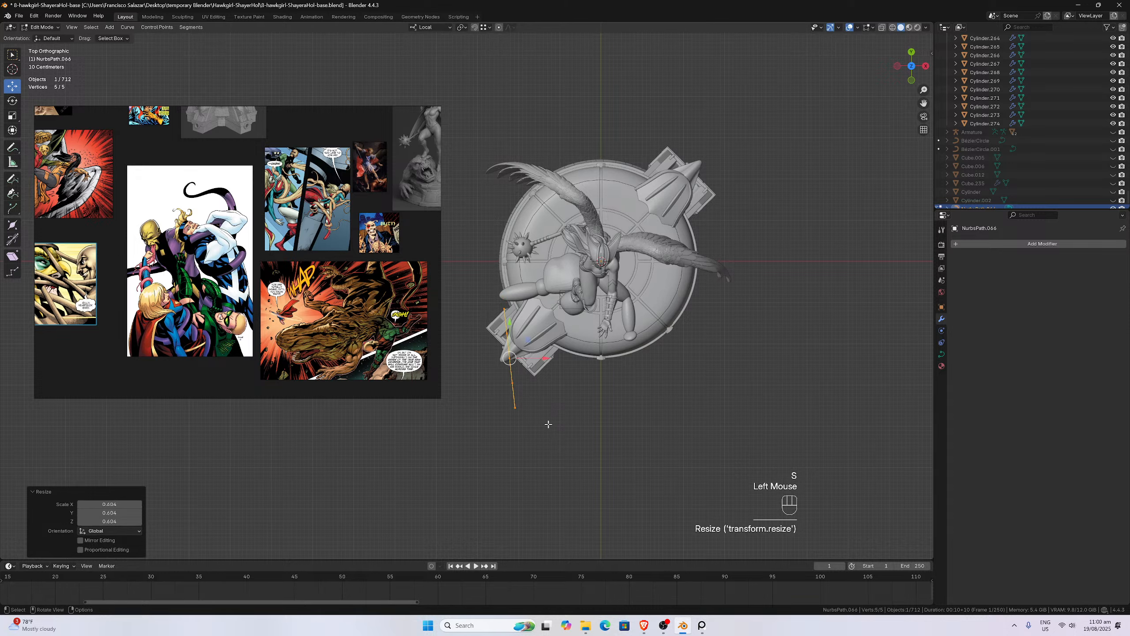
key(g)
click(547, 408)
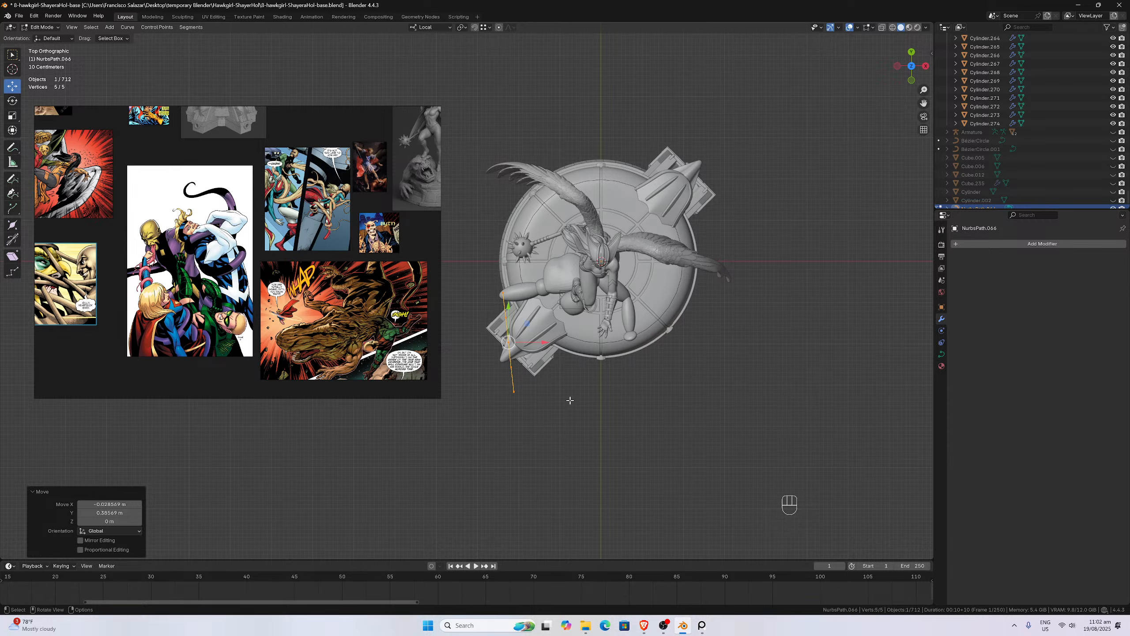
- Give the NURBS path a round bevel with a depth of 0.16 m to form a tube
middle_drag(566, 351, 587, 285)
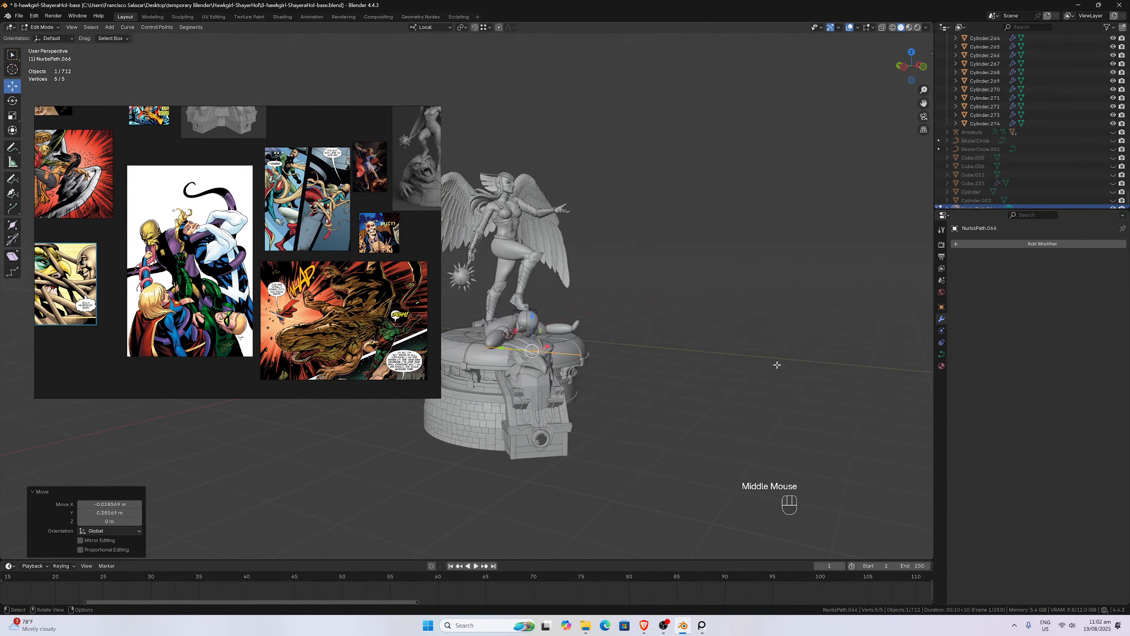
click(942, 354)
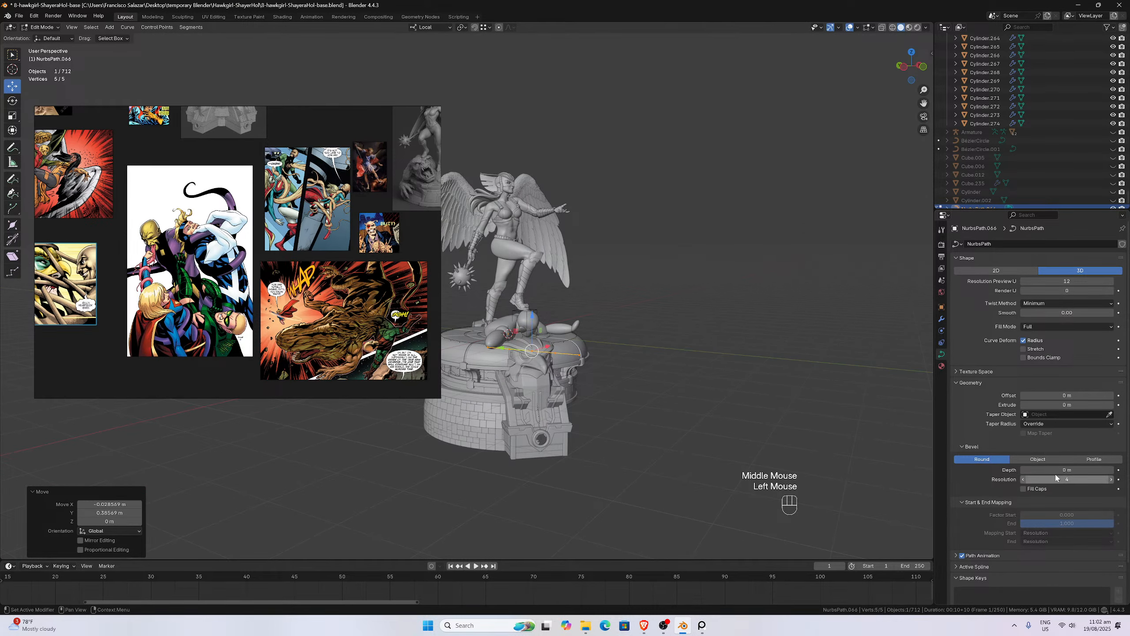
drag(1056, 472, 1074, 472)
- In the left side view, raise the tube's first control point to the arm's end and pull the second and third points downward
key(ctrl+KP_3)
click(474, 475)
key(g)
click(476, 464)
click(551, 475)
key(g)
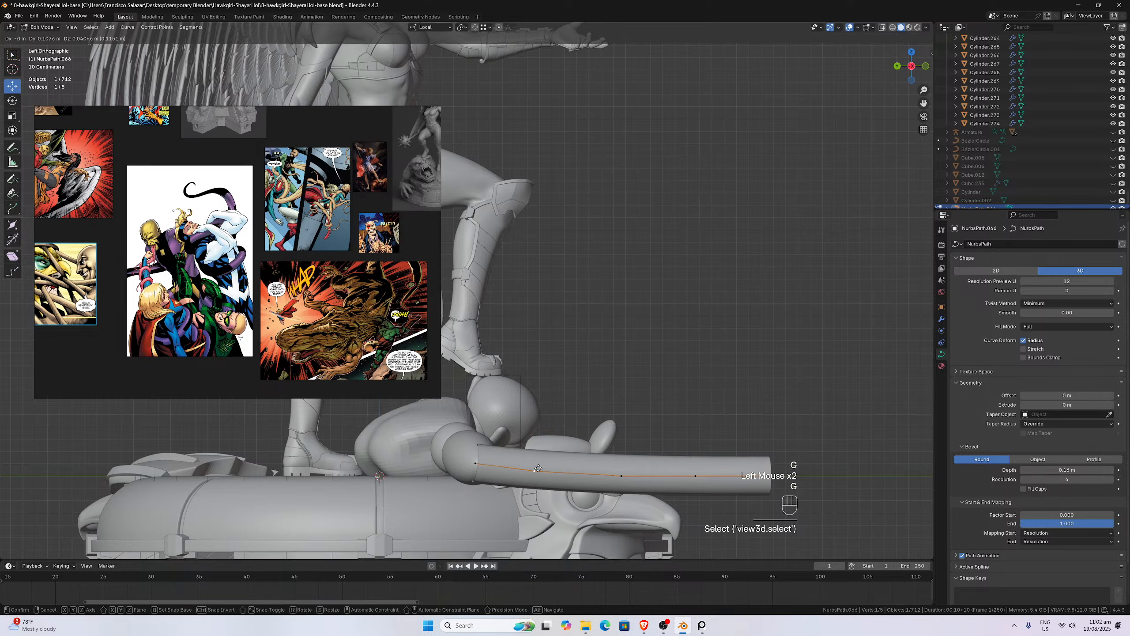
click(536, 482)
click(621, 473)
key(g)
click(609, 507)
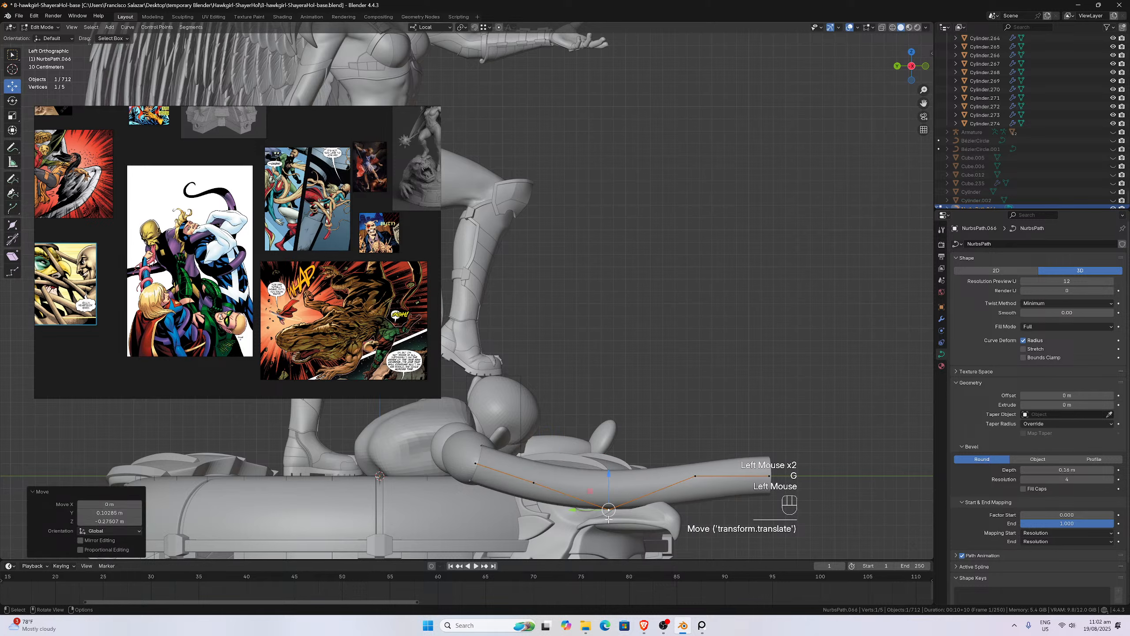
key(g)
click(544, 545)
- Pull the second and third control points further down and back toward the base, and raise the fourth point to bend the tube
click(533, 482)
key(g)
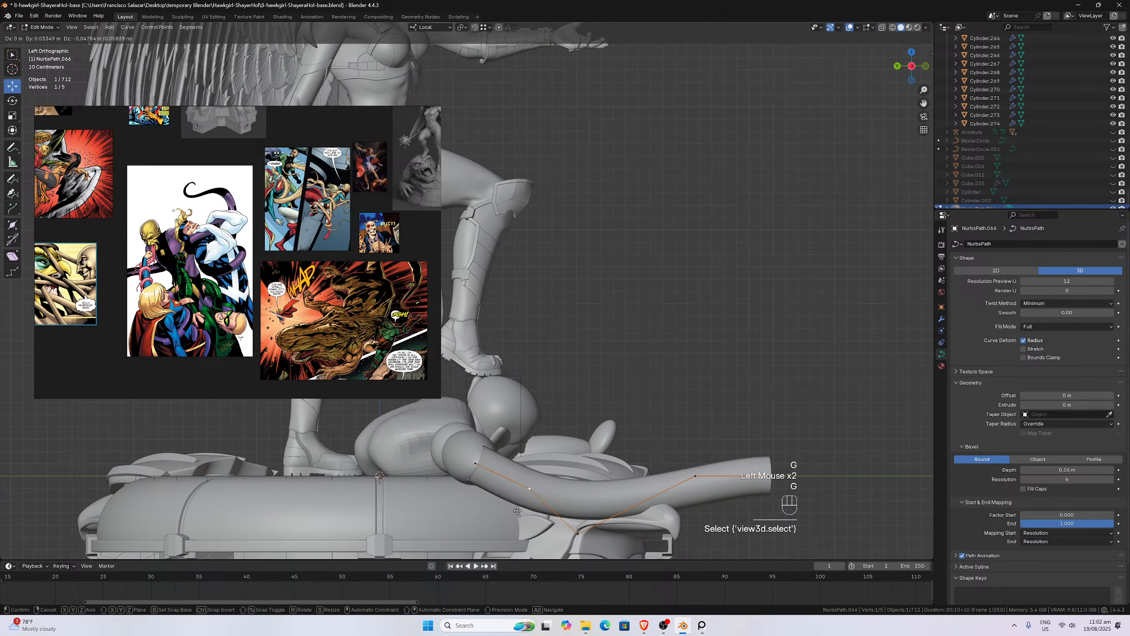
click(490, 536)
click(576, 533)
key(g)
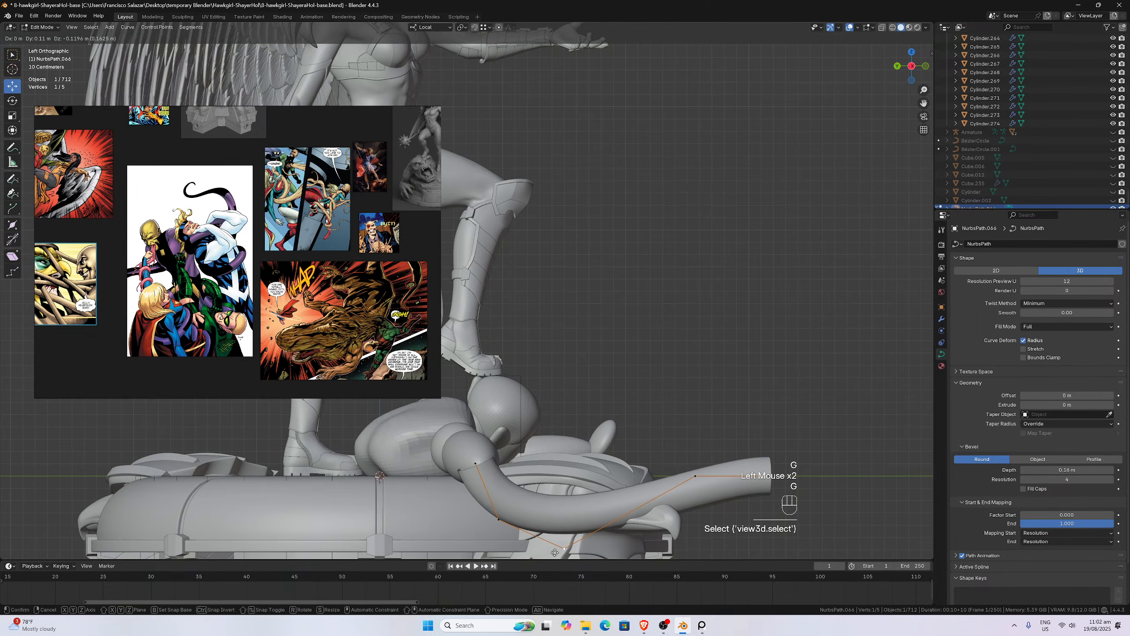
click(521, 32)
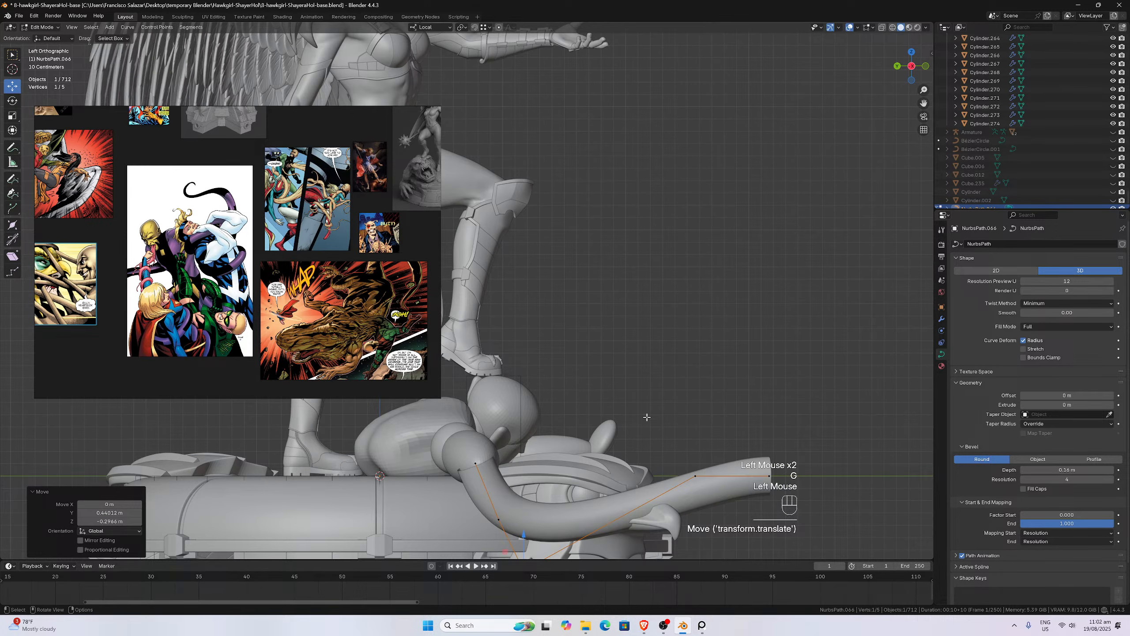
scroll(639, 411, down, 2)
click(628, 417)
key(g)
click(597, 429)
middle_drag(597, 429, 460, 394)
scroll(460, 394, down, 2)
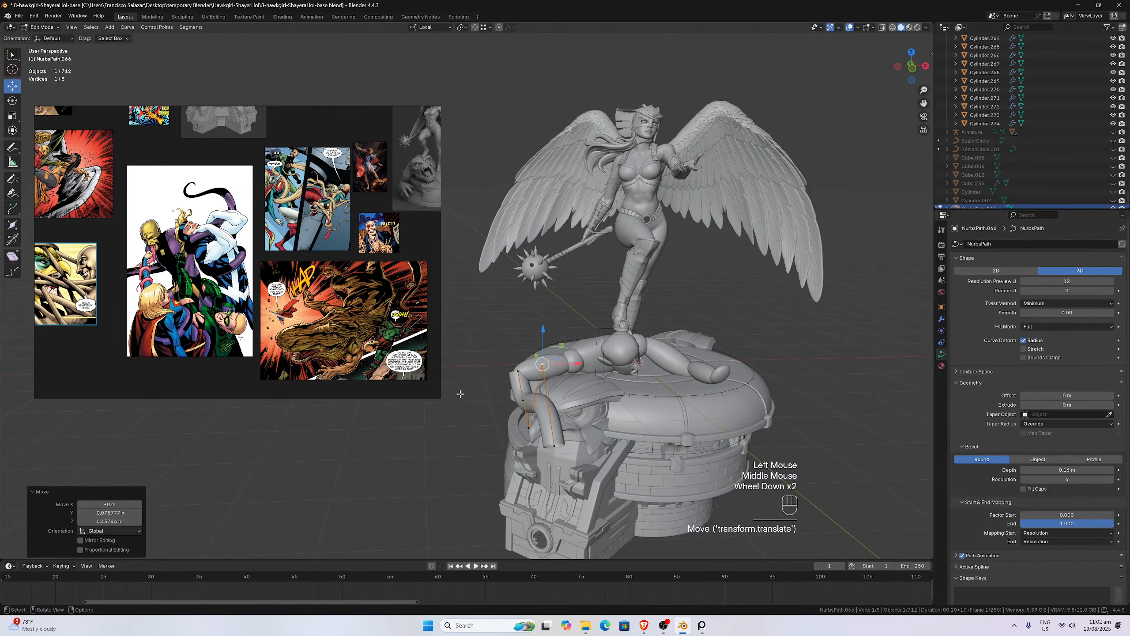
- In the top view, shift the first control point into the creature's arm and bow the second and third points outward from the base
key(KP_7)
scroll(529, 302, up, 4)
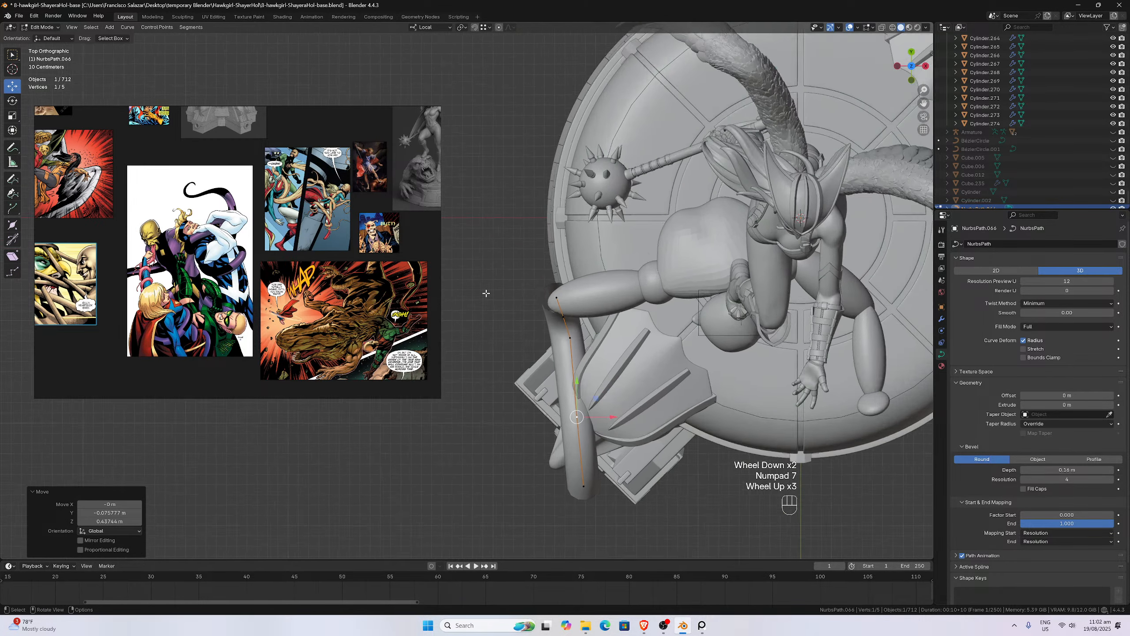
click(566, 298)
key(g)
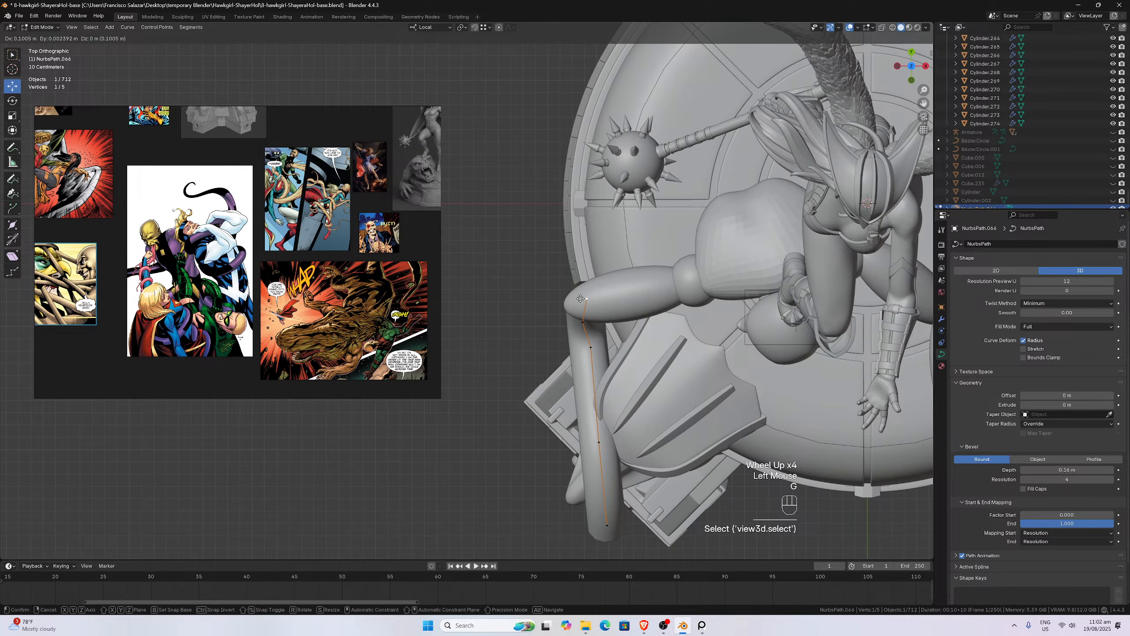
click(579, 298)
click(589, 339)
key(g)
click(570, 344)
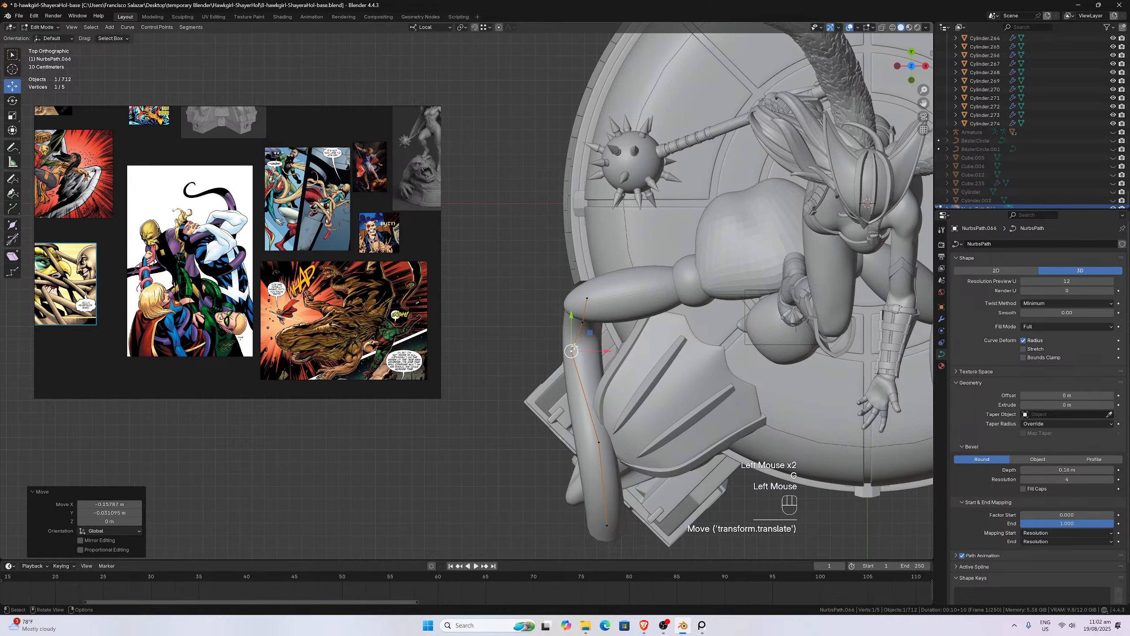
click(579, 323)
key(g)
click(566, 324)
click(569, 354)
key(g)
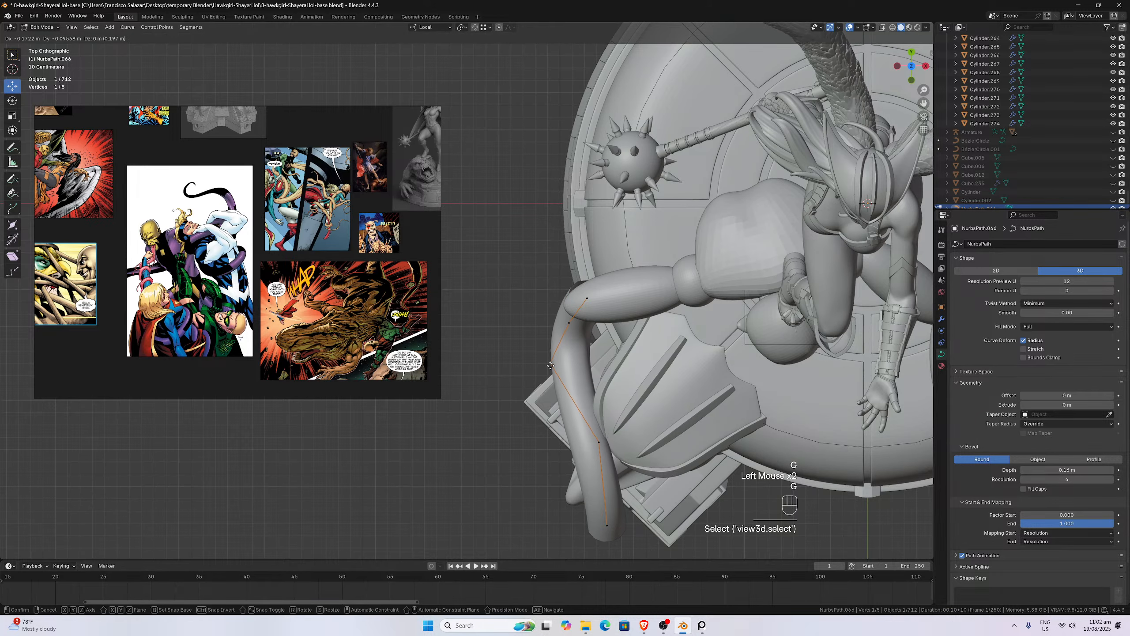
click(552, 365)
- Move the fourth control point outward, curl the end point toward the hawk head, refine the third point, and leave Edit Mode
click(599, 440)
key(g)
click(578, 445)
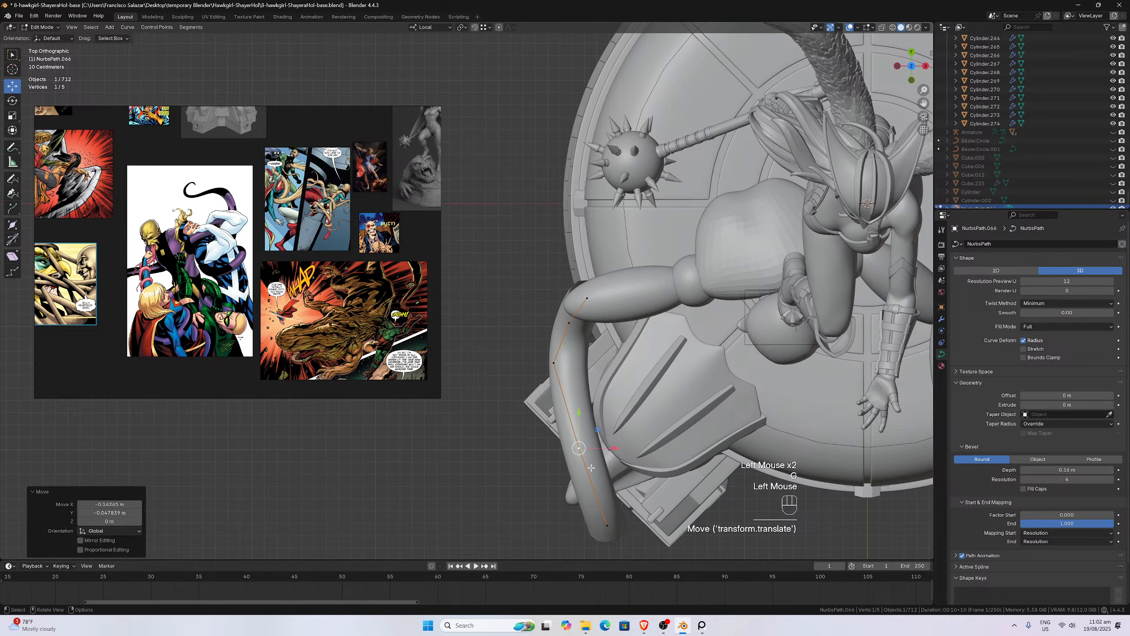
click(606, 525)
key(g)
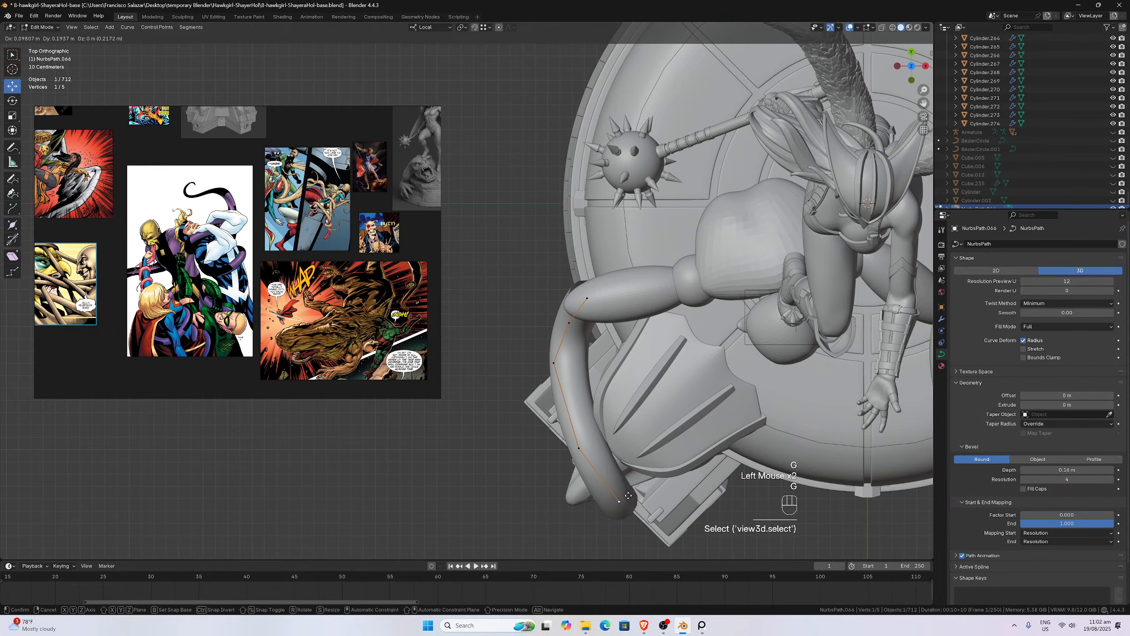
click(617, 501)
click(579, 447)
key(g)
click(560, 452)
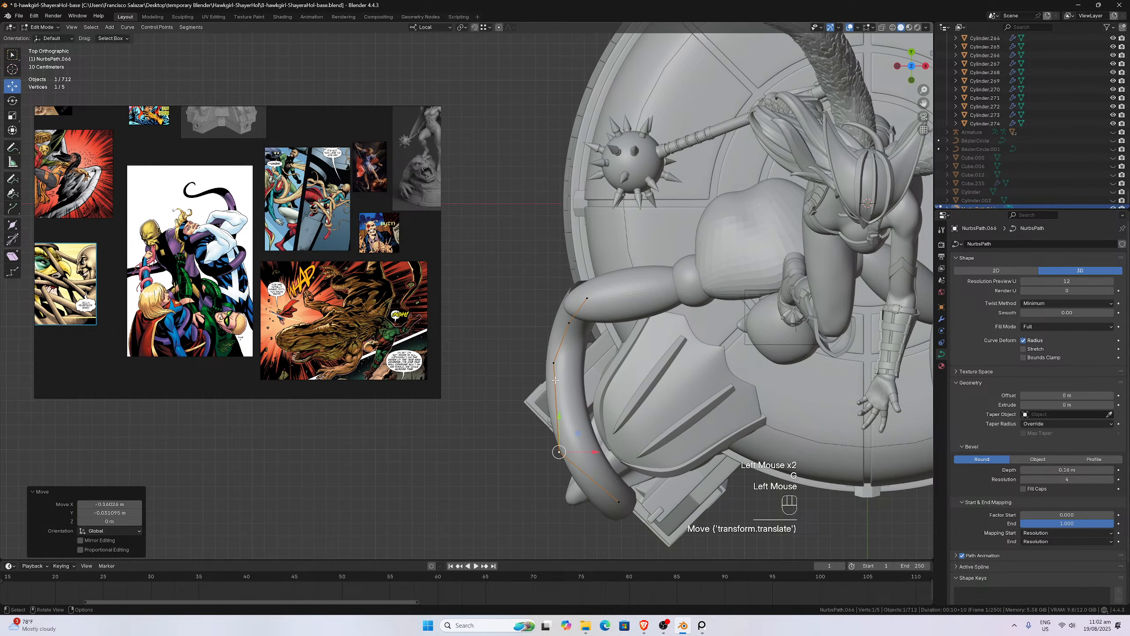
click(553, 363)
key(g)
click(557, 360)
scroll(557, 360, down, 2)
middle_drag(556, 359, 571, 250)
key(Tab)
- Select the curved tube at the creature's arm and duplicate it in place in the top view
scroll(651, 337, down, 2)
middle_drag(650, 338, 651, 404)
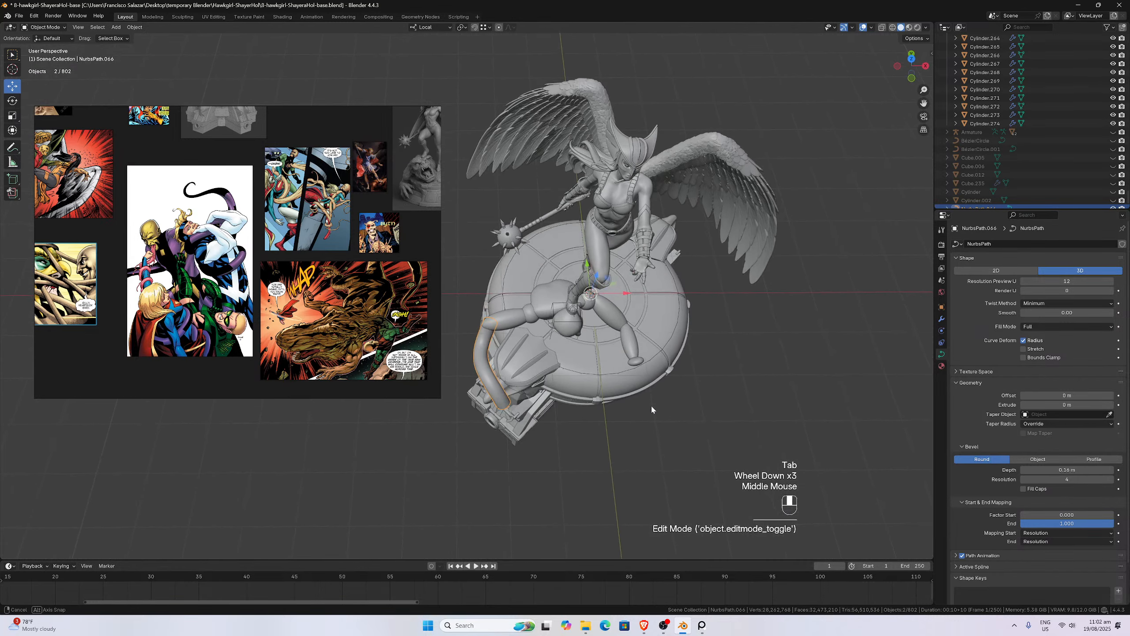
scroll(650, 403, up, 3)
scroll(648, 336, down, 1)
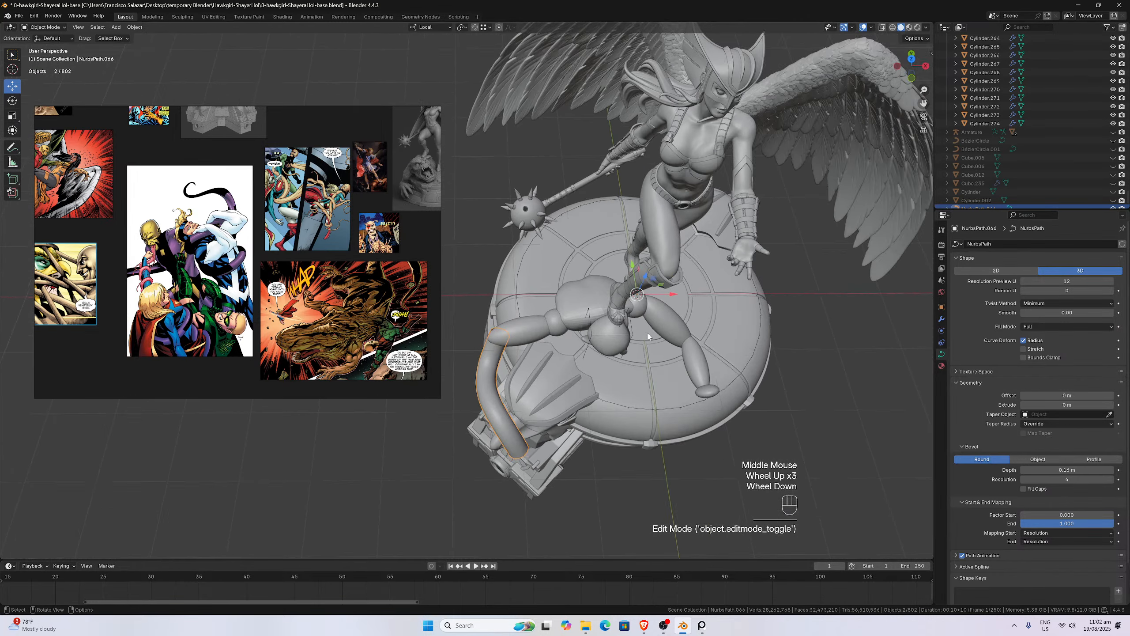
click(488, 379)
key(KP_7)
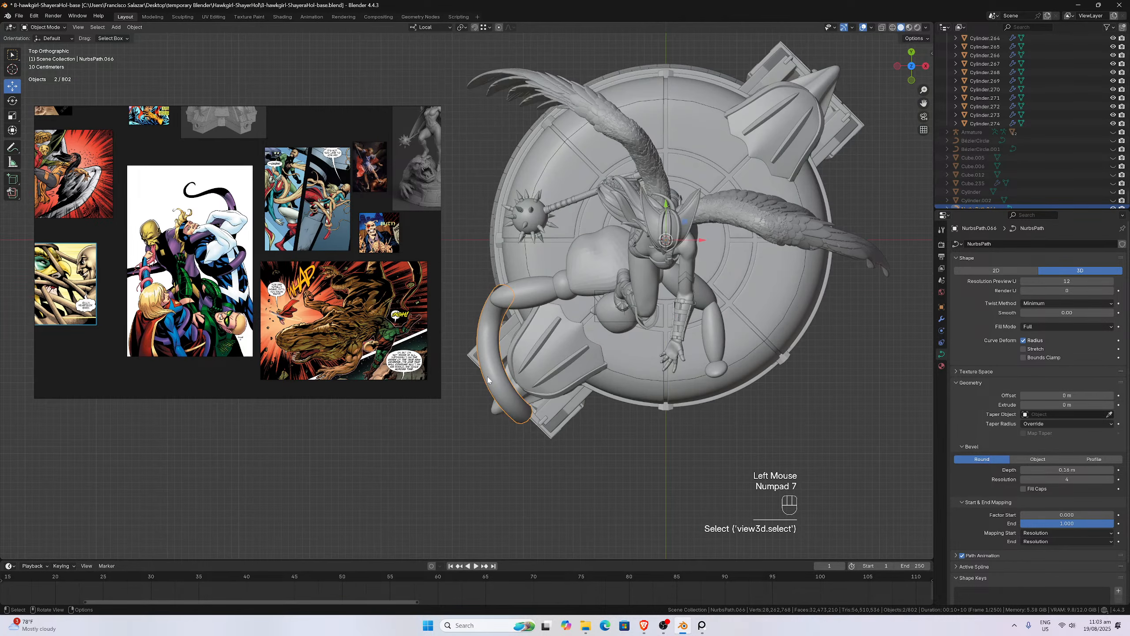
key(shift+d)
key(Escape)
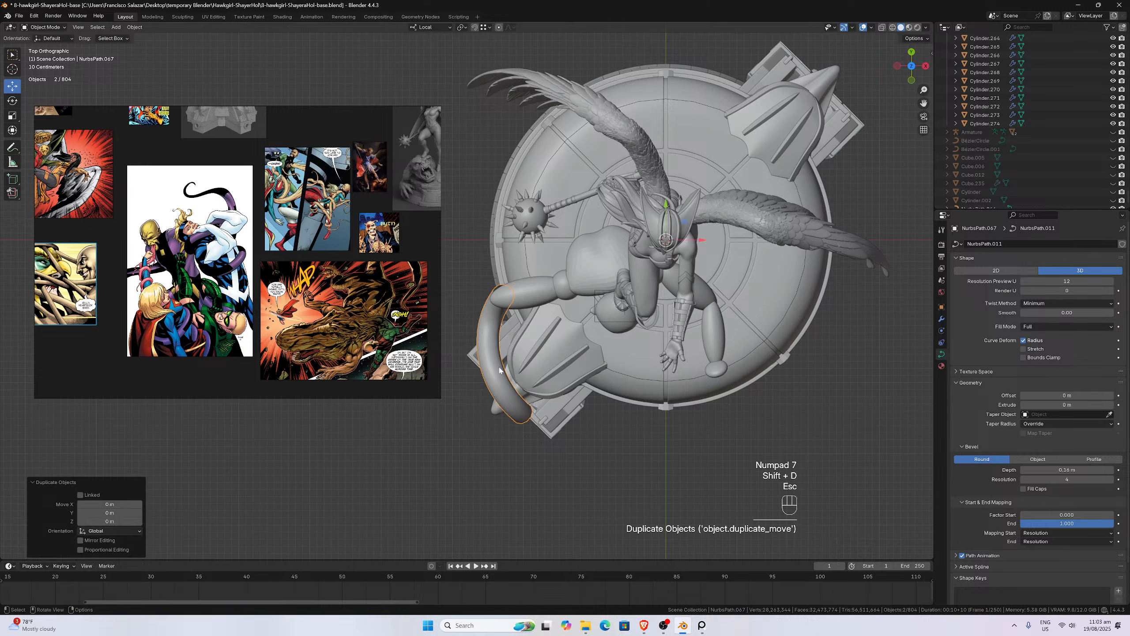
- Edit the duplicated tube and move all its control points onto the base behind the creature's body
key(Tab)
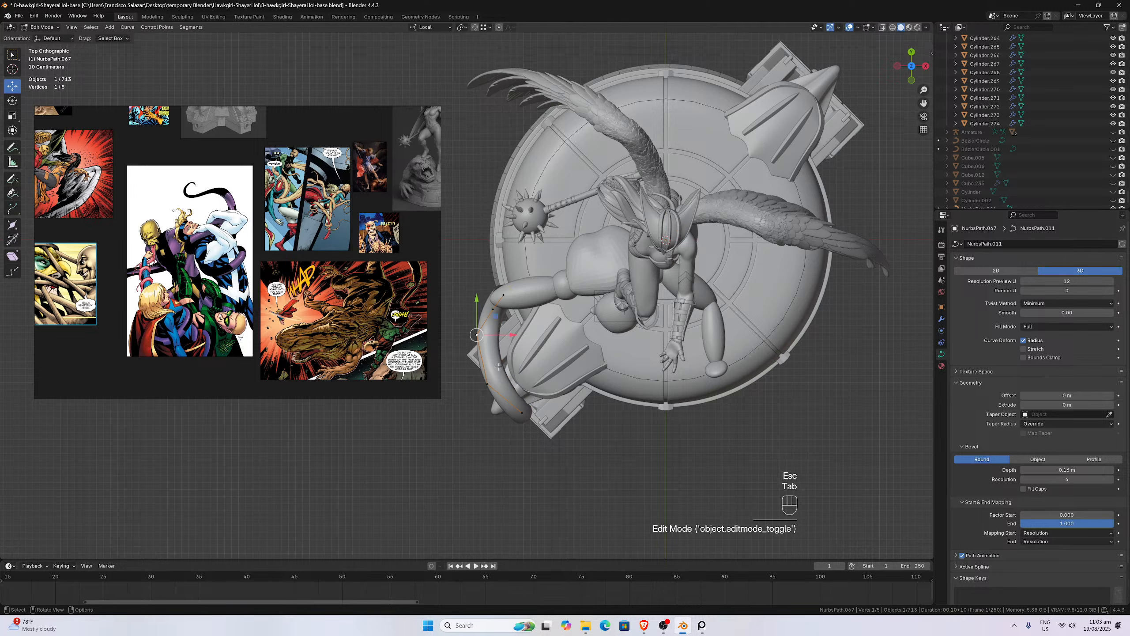
key(a)
key(g)
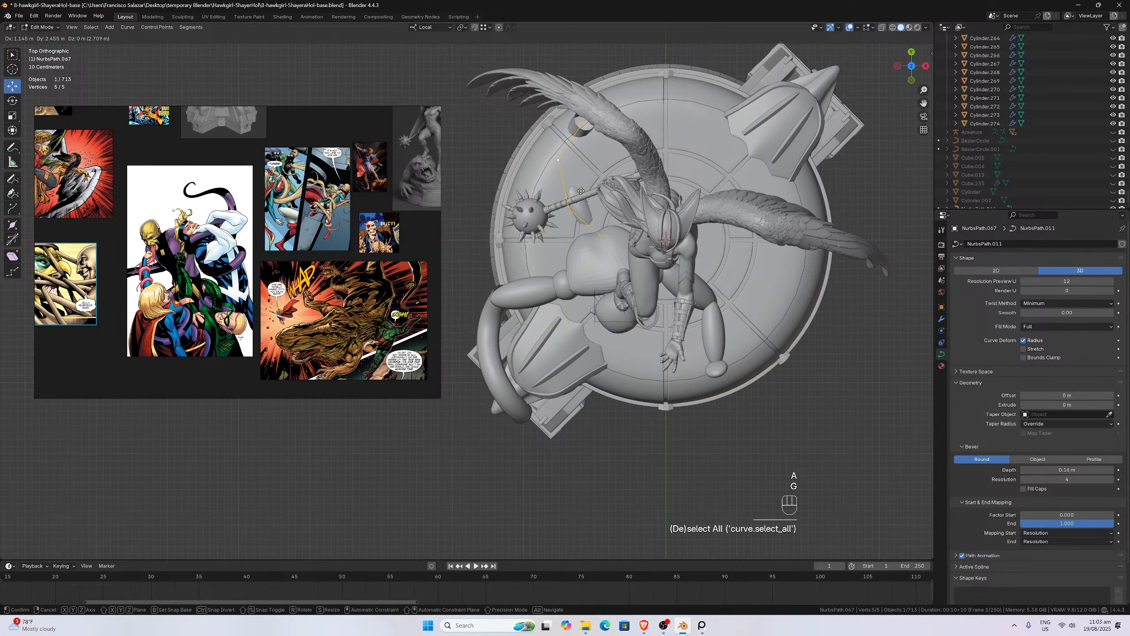
click(581, 188)
key(g)
middle_click(583, 188)
click(592, 187)
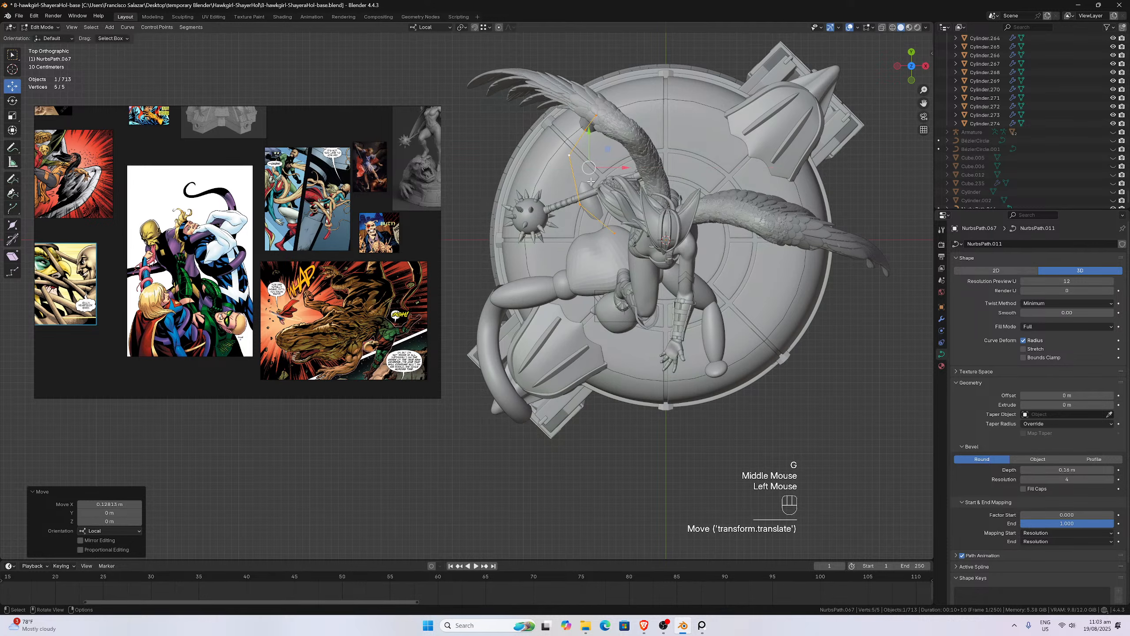
- In the left view, raise the end point nearest the creature and the lowest middle control point to lift the tube above the base
middle_drag(591, 187, 680, 170)
scroll(680, 169, down, 3)
key(KP_1)
scroll(691, 131, up, 2)
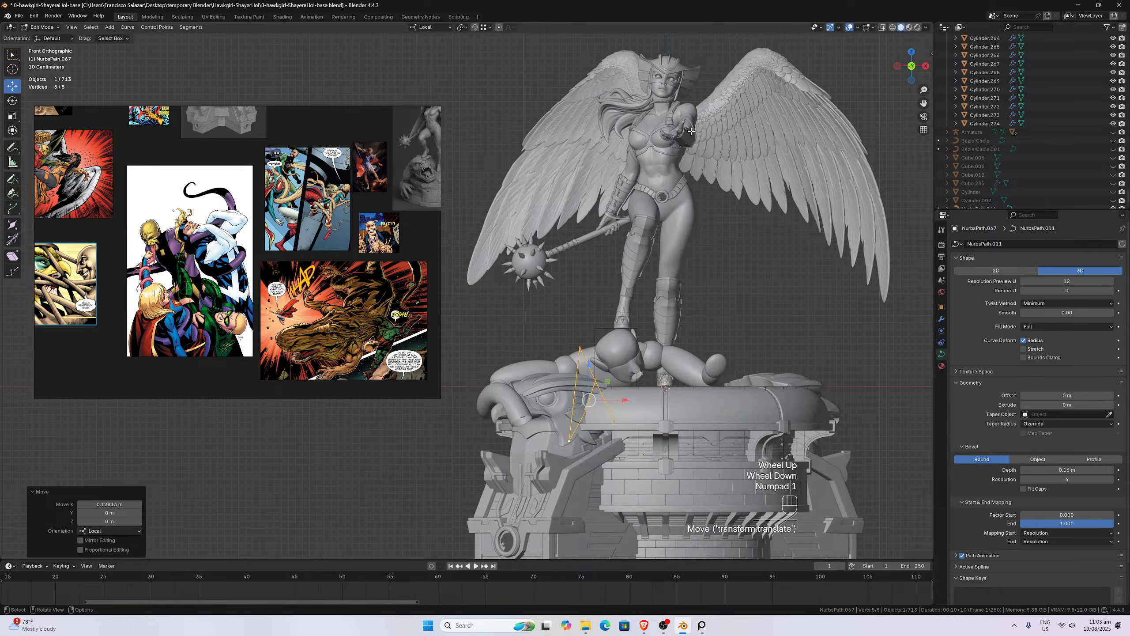
key(KP_3)
key(ctrl+KP_1)
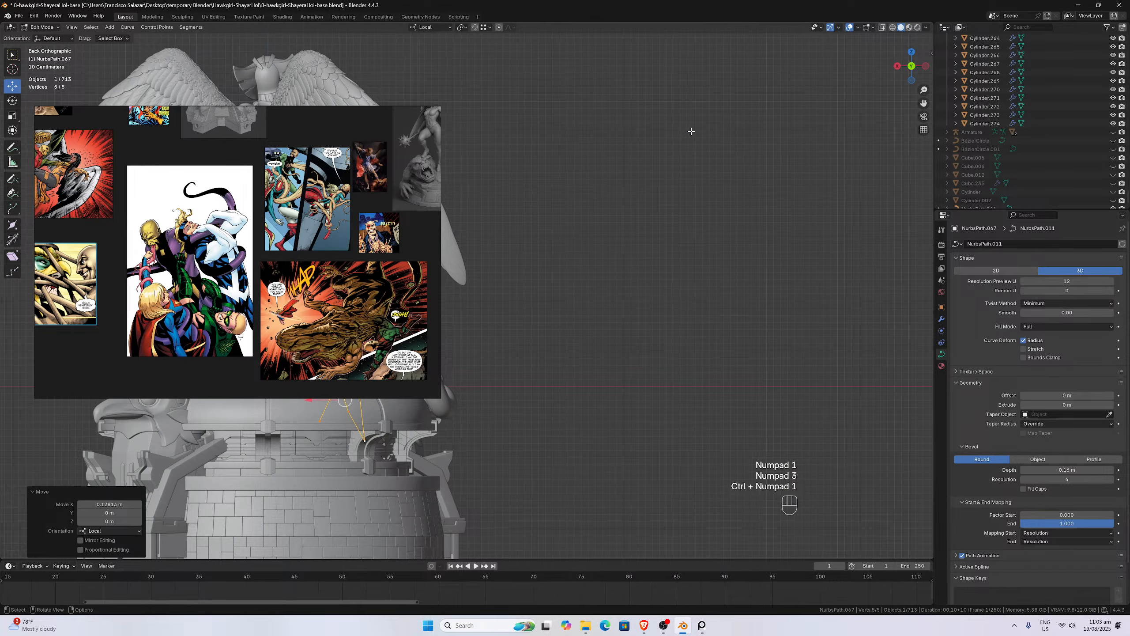
drag(924, 103, 809, 280)
key(ctrl+KP_3)
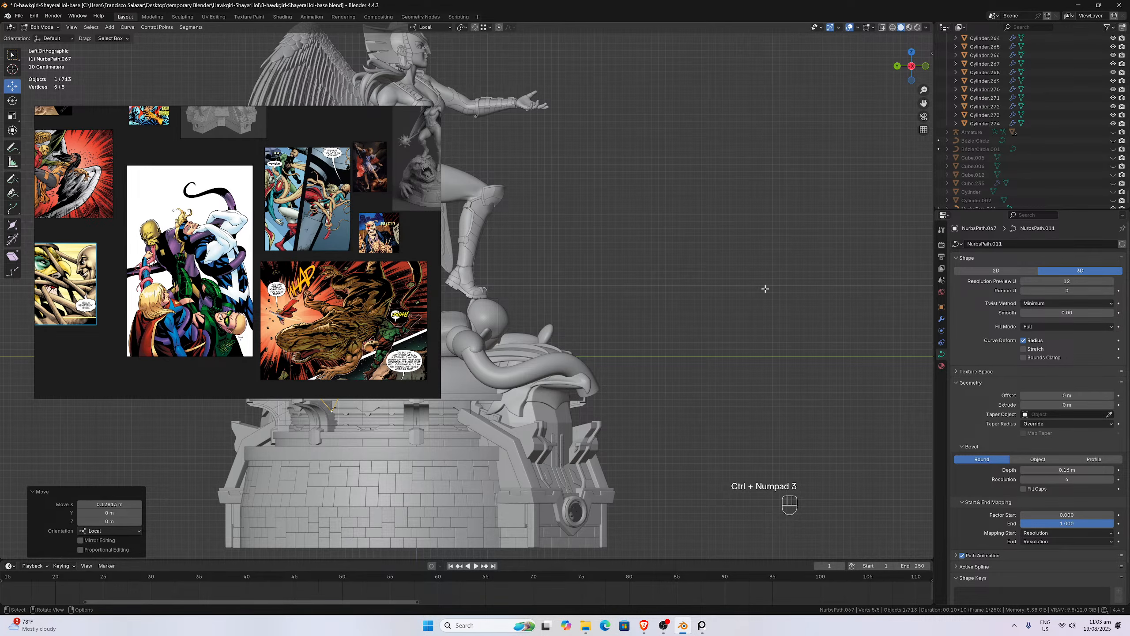
drag(924, 103, 757, 355)
click(660, 419)
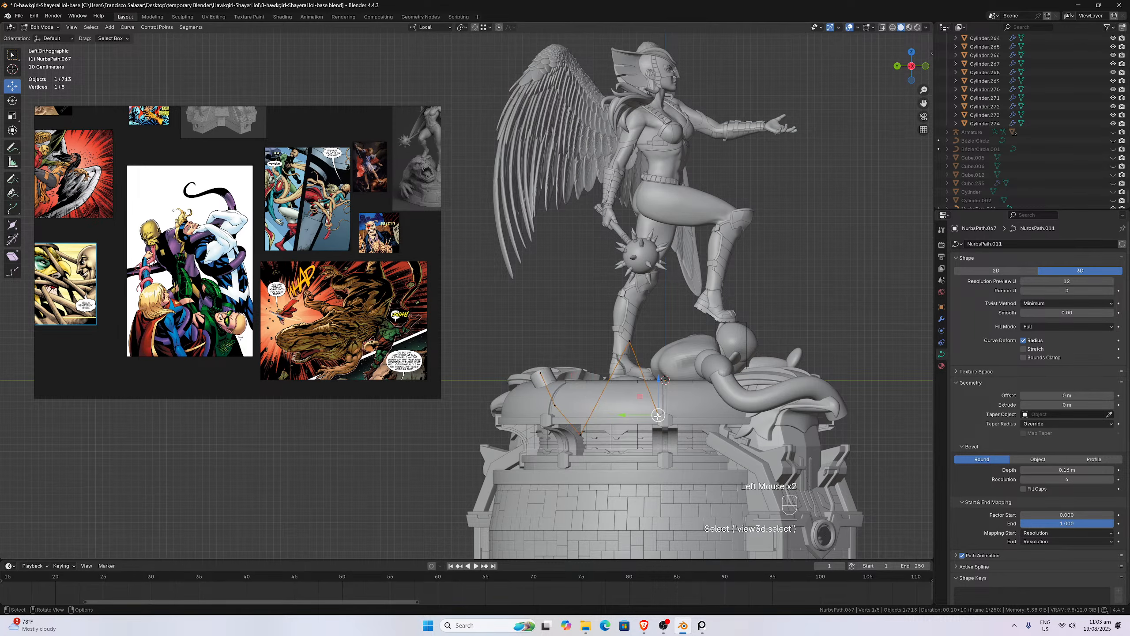
key(g)
click(656, 371)
click(581, 434)
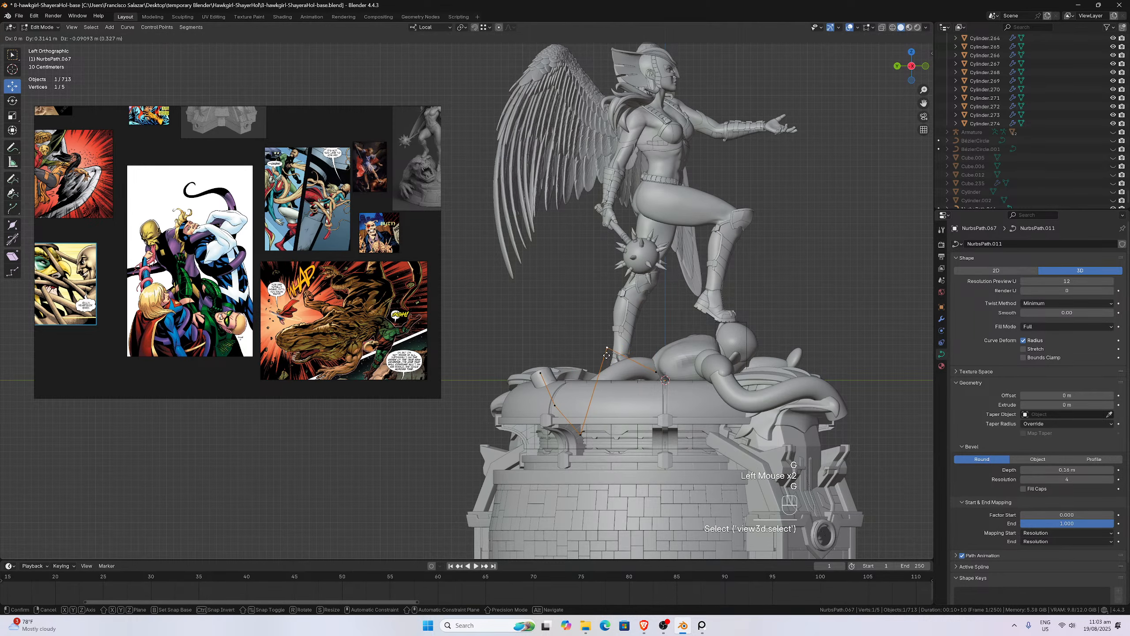
key(g)
click(582, 374)
- In the top view, pull the tube's near end point into the creature's body and draw the neighbouring control point closer to it
key(KP_7)
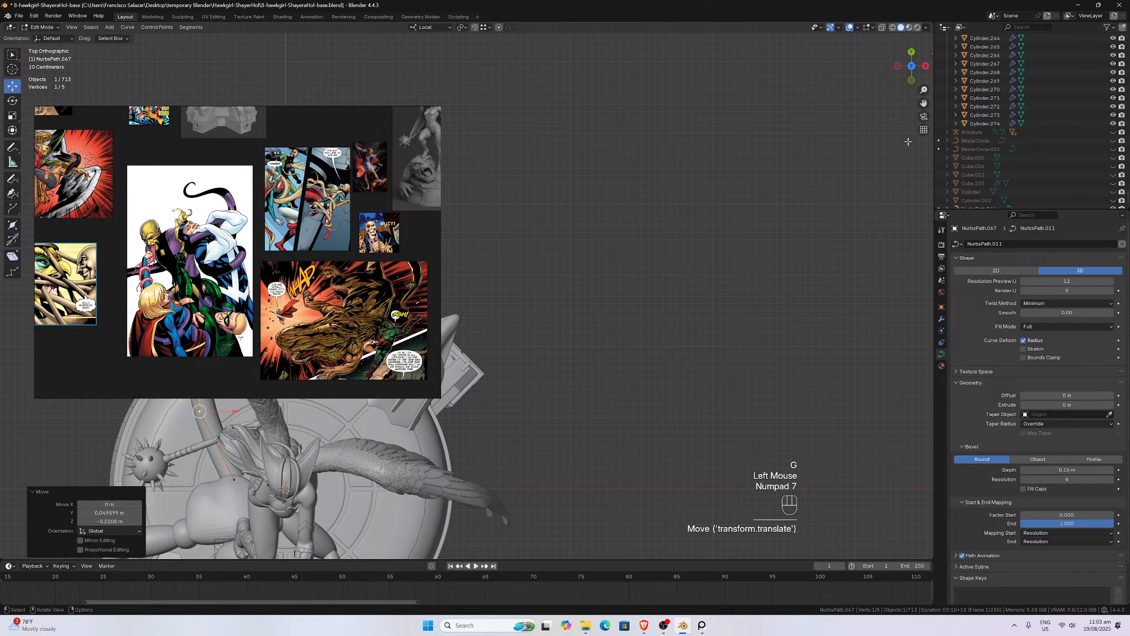
drag(924, 103, 1064, 43)
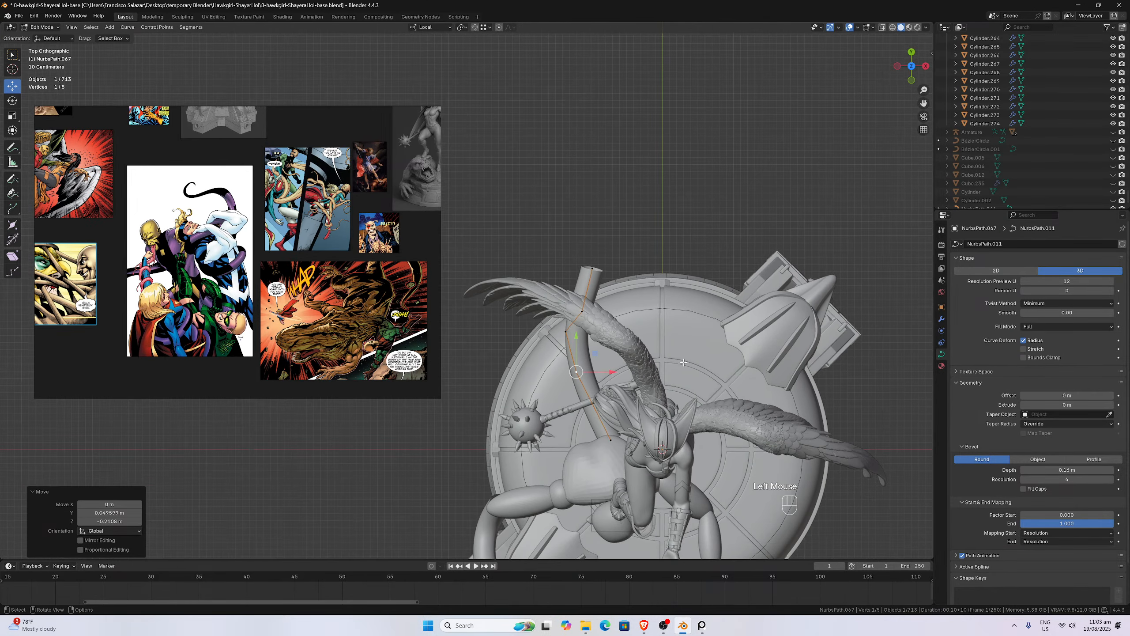
double_click(611, 441)
key(g)
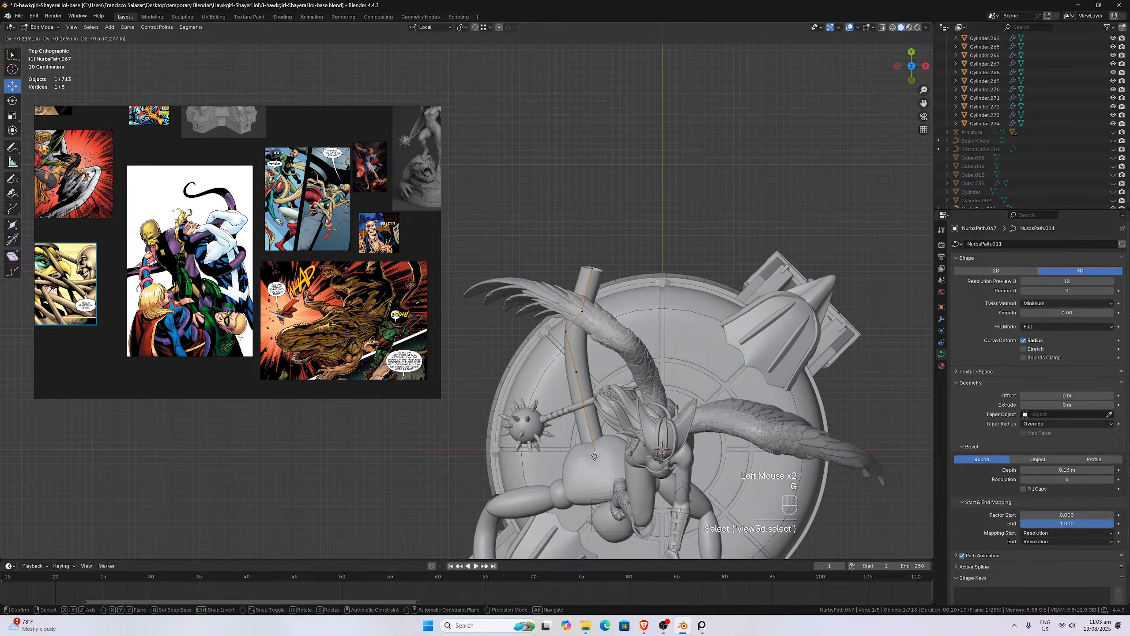
click(596, 452)
click(576, 372)
key(g)
click(579, 412)
- Bend the tube around the back of the base by repositioning the outer control points and extending the far end toward the rear hawk head
click(566, 331)
key(g)
click(581, 366)
click(582, 311)
key(g)
click(592, 268)
key(g)
click(597, 444)
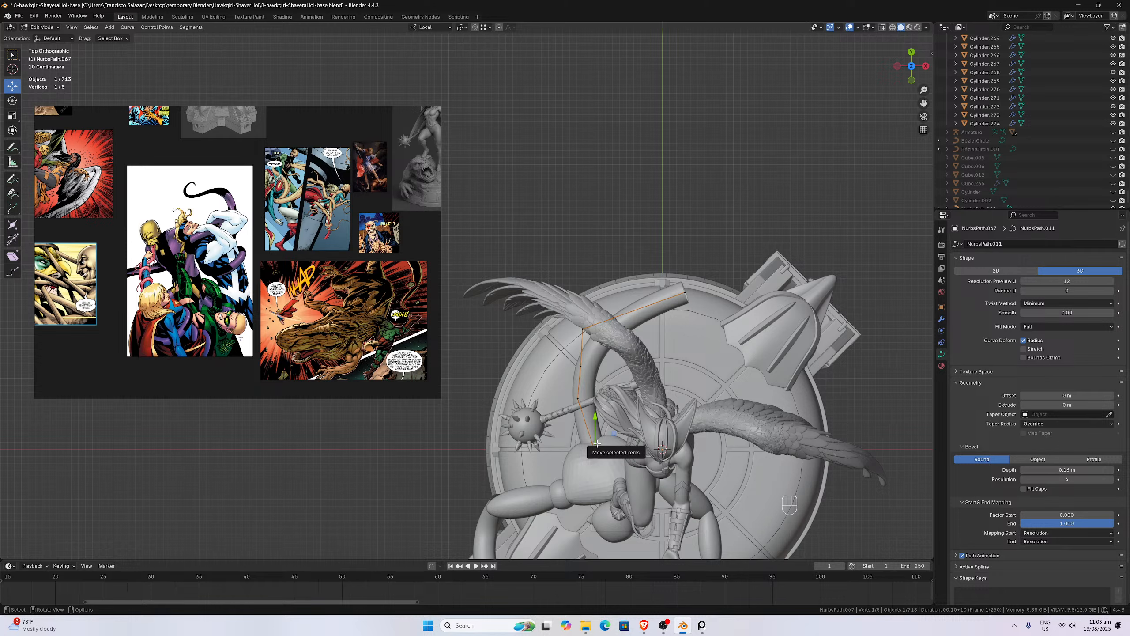
drag(597, 443, 751, 250)
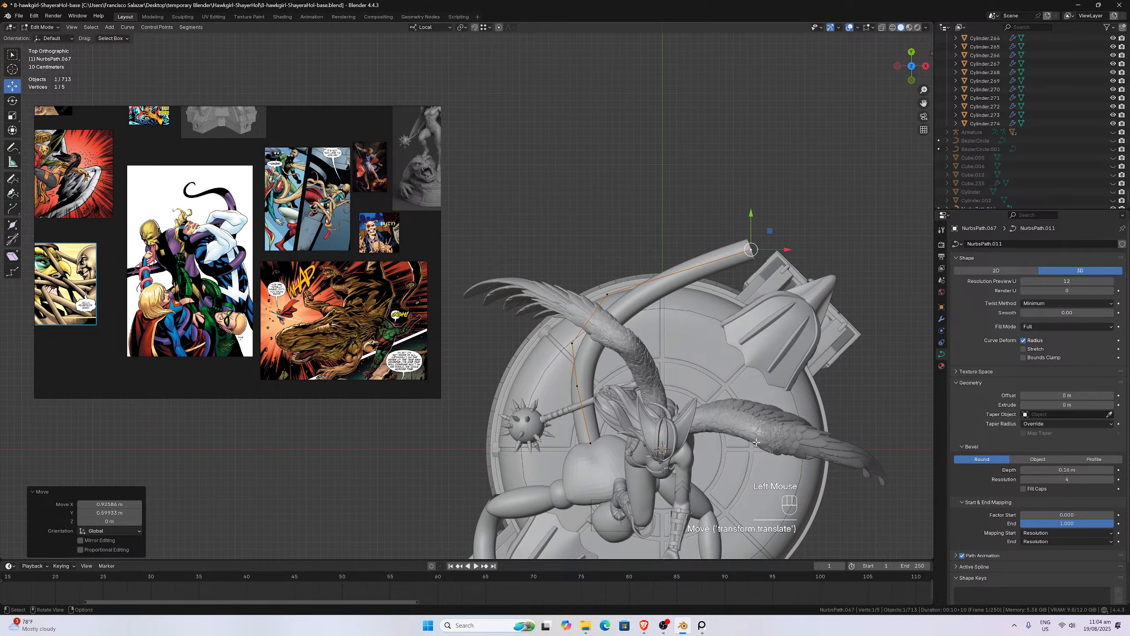
- Thicken the tube to a bevel depth of 0.43 m and shift its first two control points closer to the creature's body
drag(1067, 469, 1109, 470)
click(590, 443)
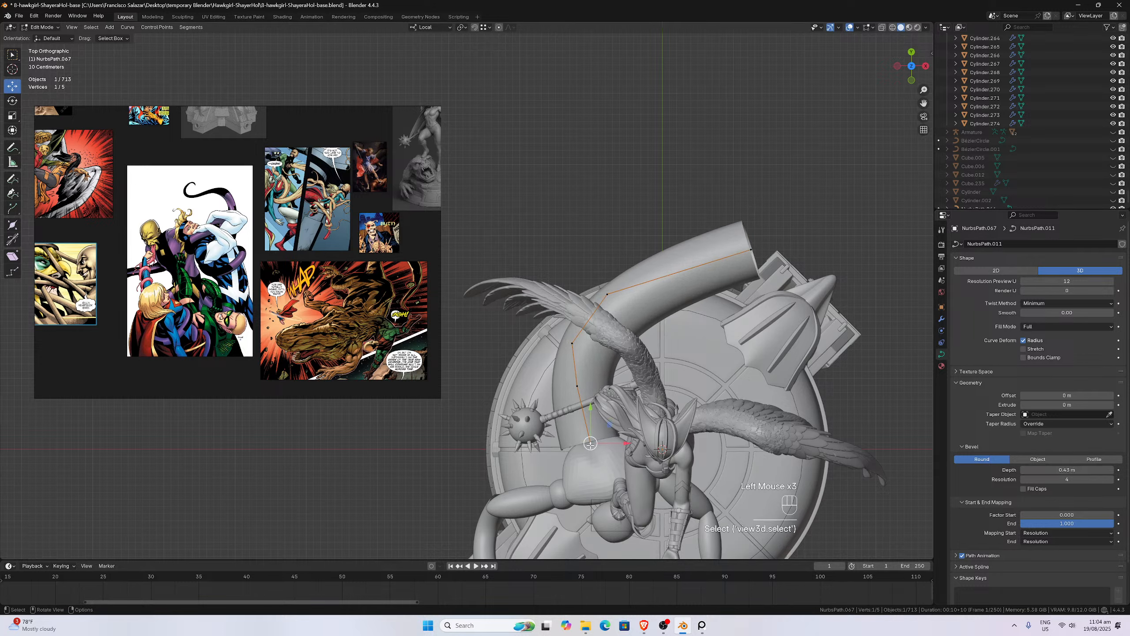
key(g)
click(596, 457)
key(g)
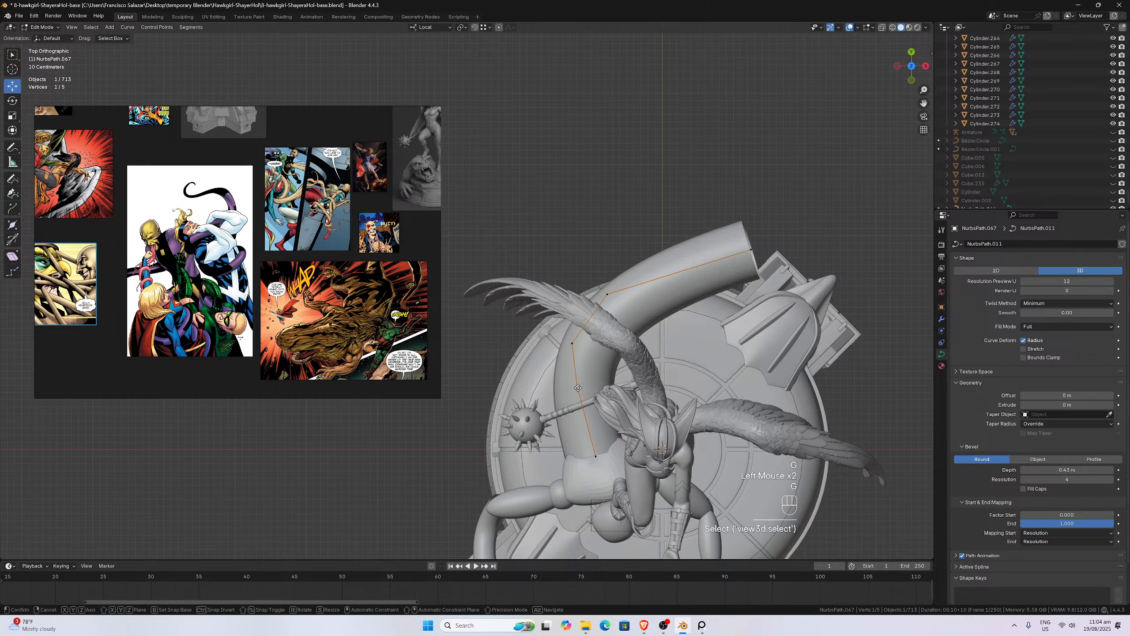
click(582, 399)
- Shift the third and fourth control points slightly inward in the top view to follow the edge of the base
click(572, 344)
key(g)
click(575, 359)
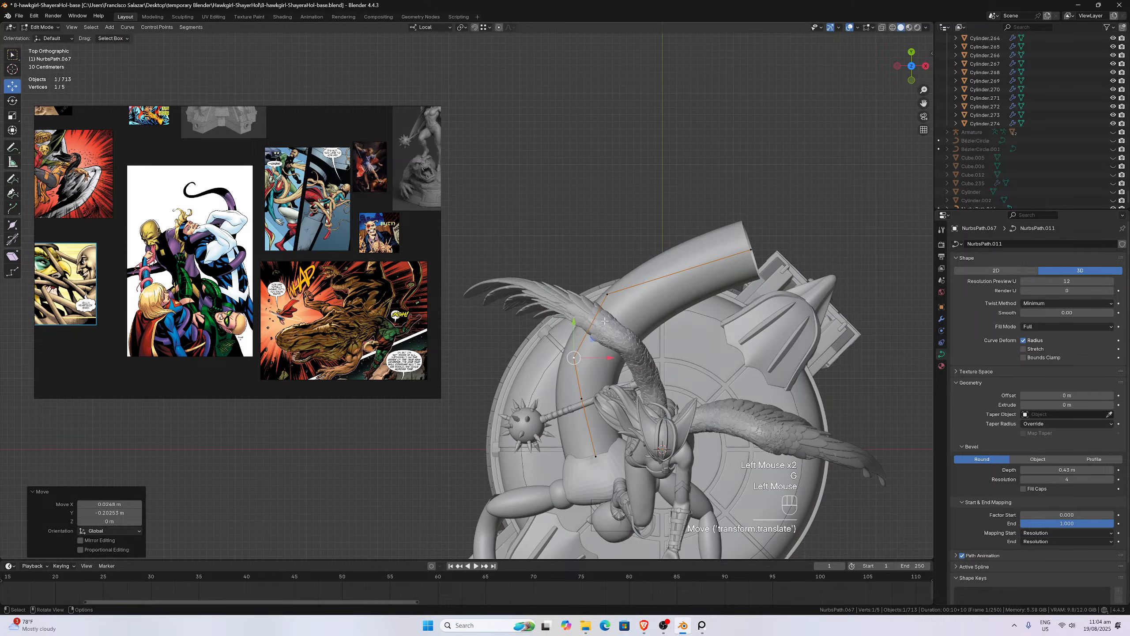
click(607, 294)
key(g)
click(601, 307)
- In the right view, lower the fourth control point slightly and drop the end point so the tube hangs over the base's edge
click(751, 250)
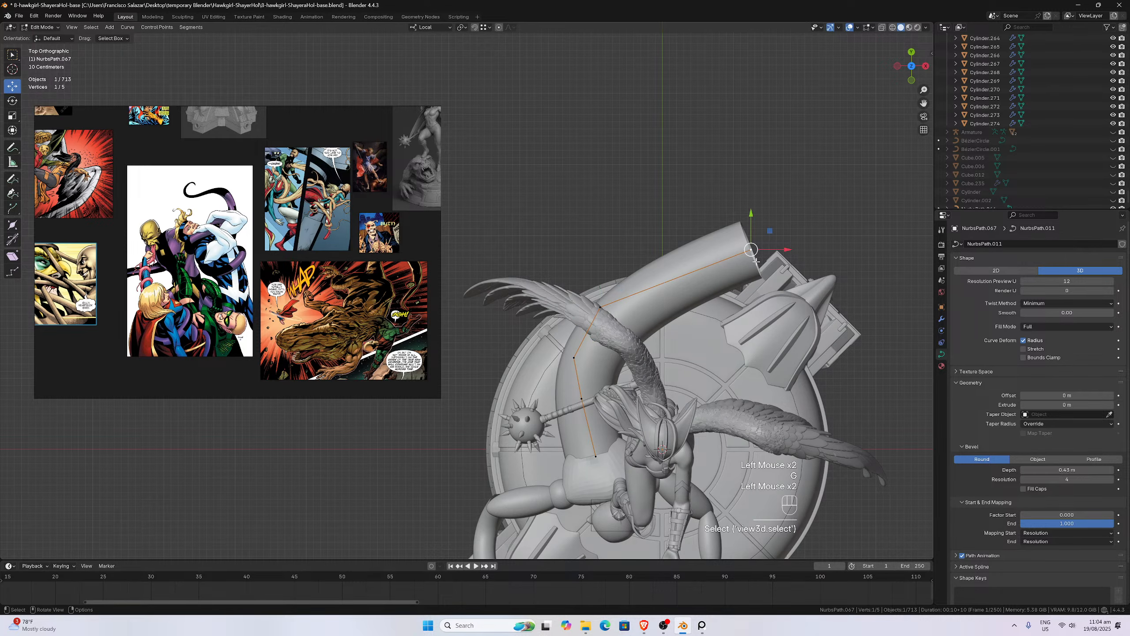
scroll(773, 301, down, 3)
key(KP_1)
key(KP_3)
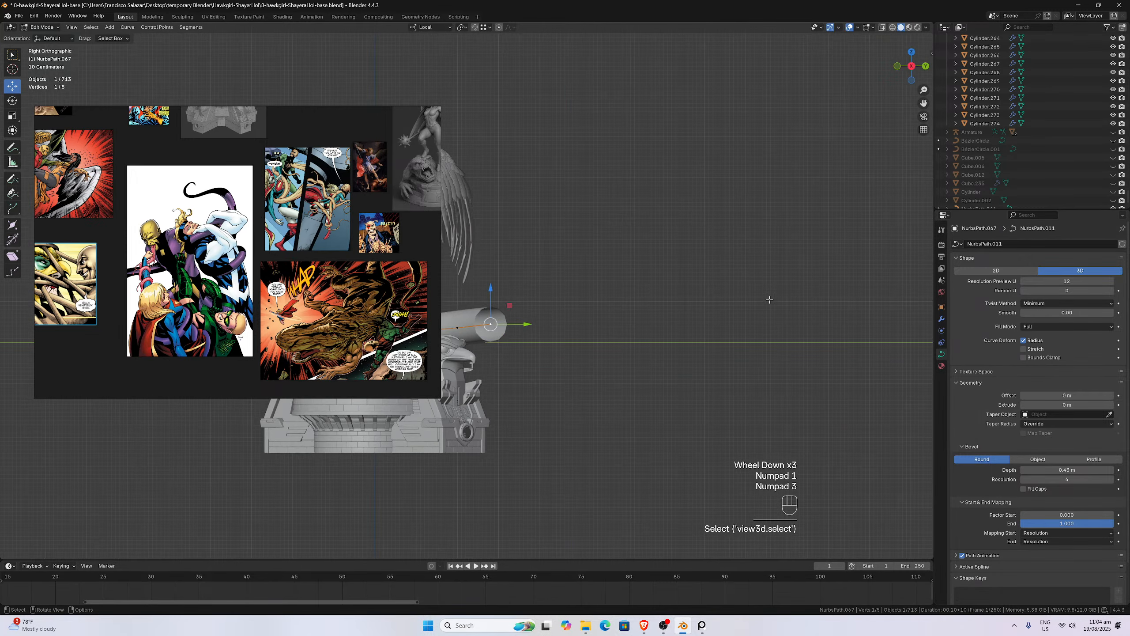
drag(919, 107, 1112, 128)
scroll(684, 346, up, 2)
click(731, 373)
key(g)
click(728, 390)
click(777, 372)
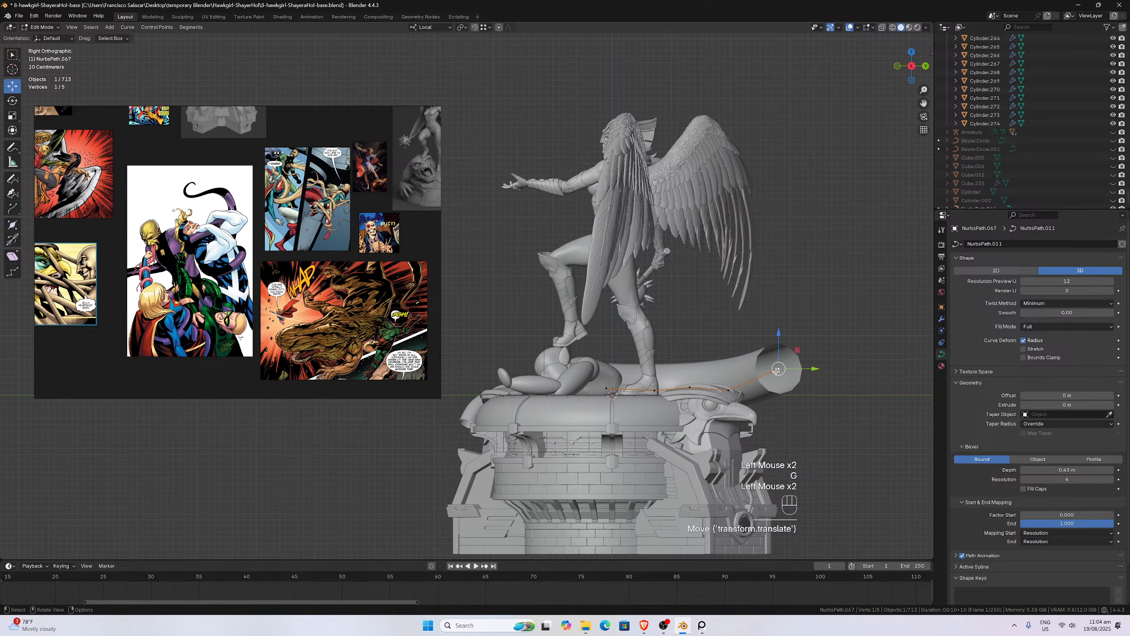
key(g)
click(785, 435)
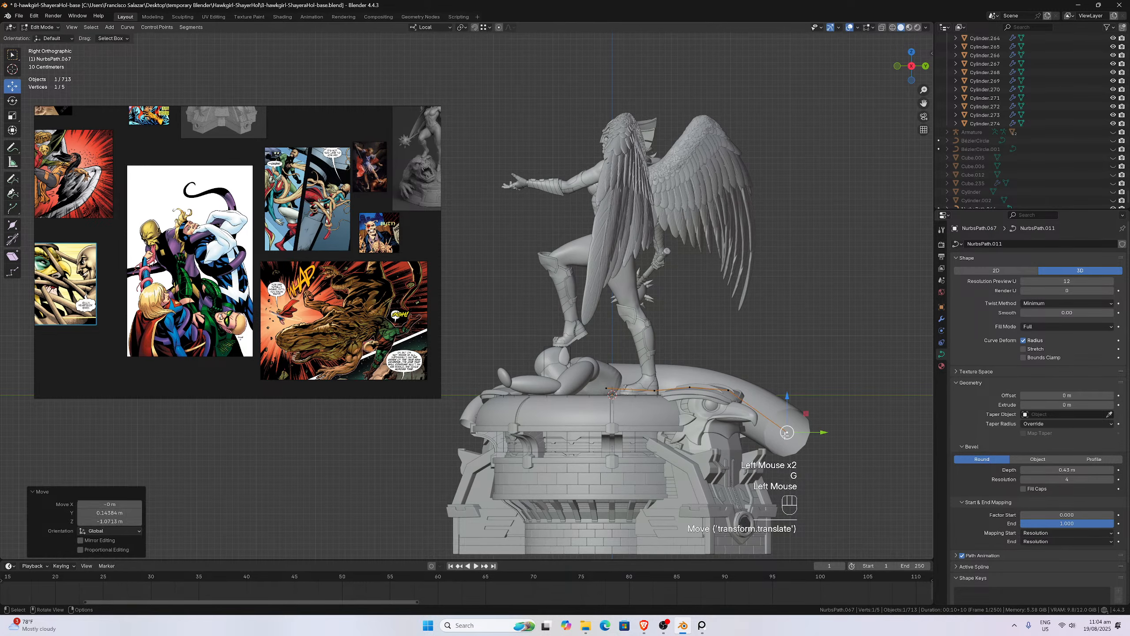
- In the back view, pull the tube's end point down and away from the hawk head, in front of the brick wall
key(KP_1)
key(ctrl+KP_3)
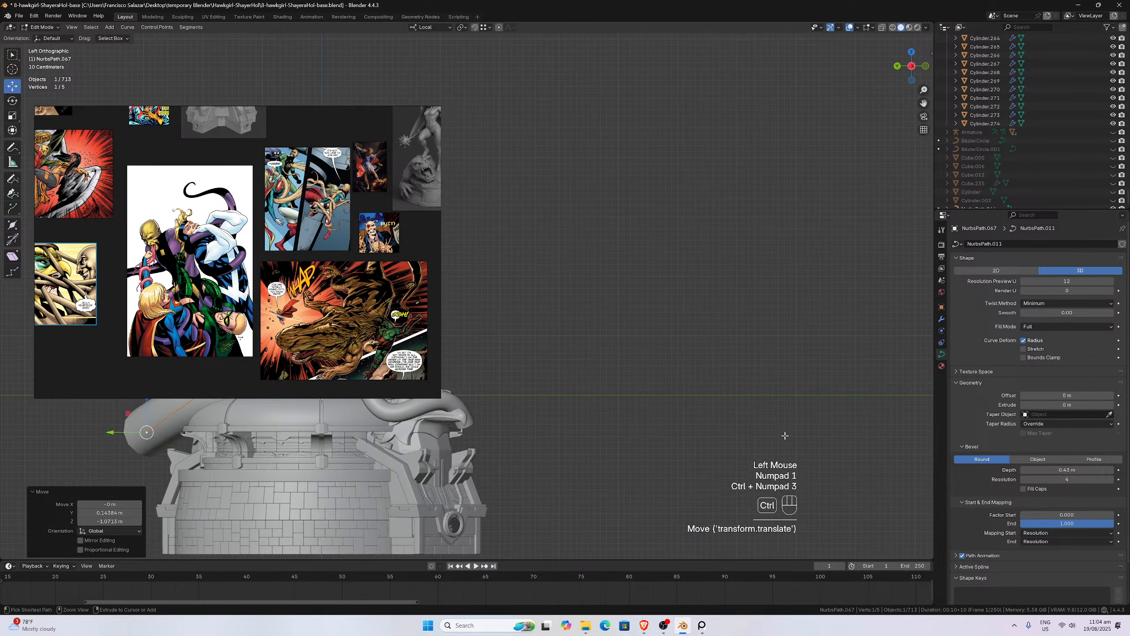
drag(924, 103, 891, 134)
key(ctrl+KP_1)
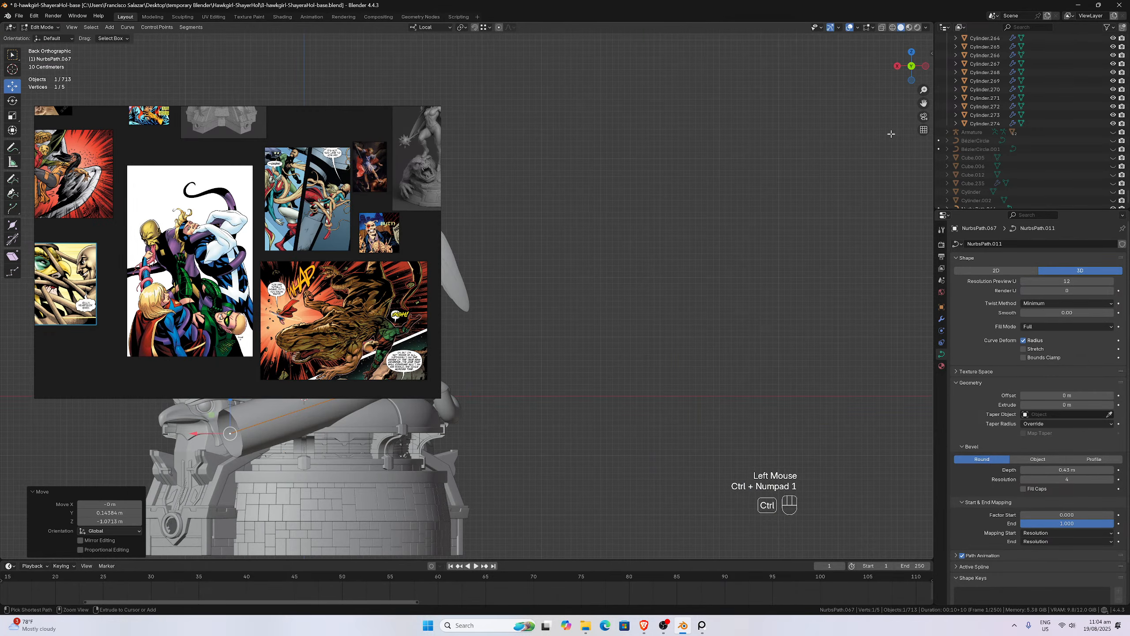
drag(924, 103, 797, 260)
middle_drag(760, 260, 724, 284)
scroll(724, 284, up, 1)
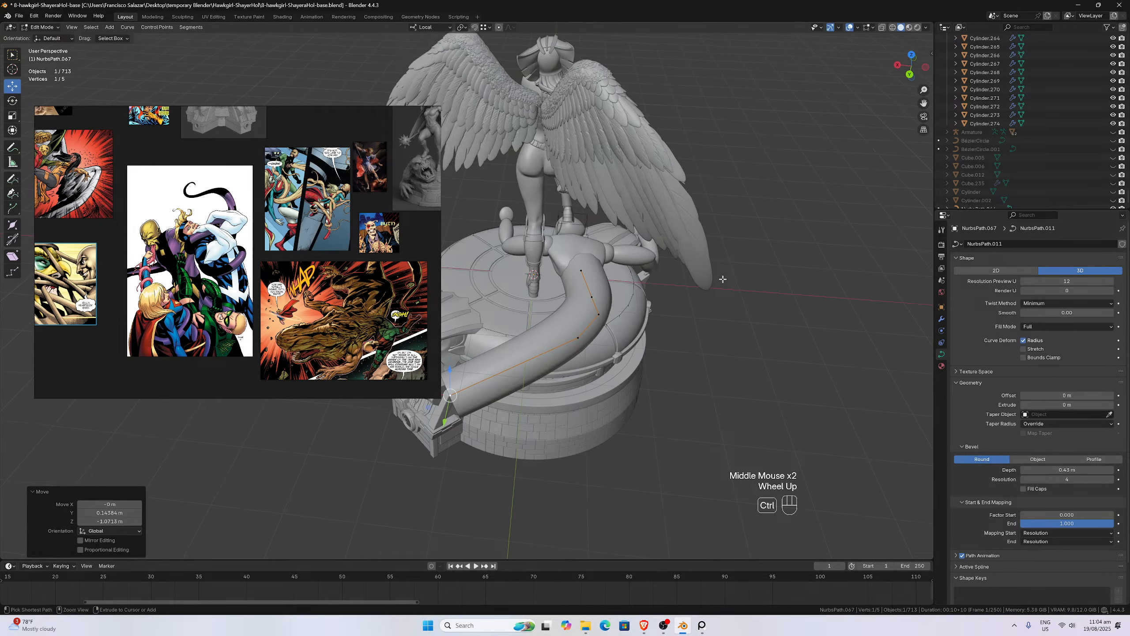
key(ctrl+KP_1)
scroll(467, 462, down, 1)
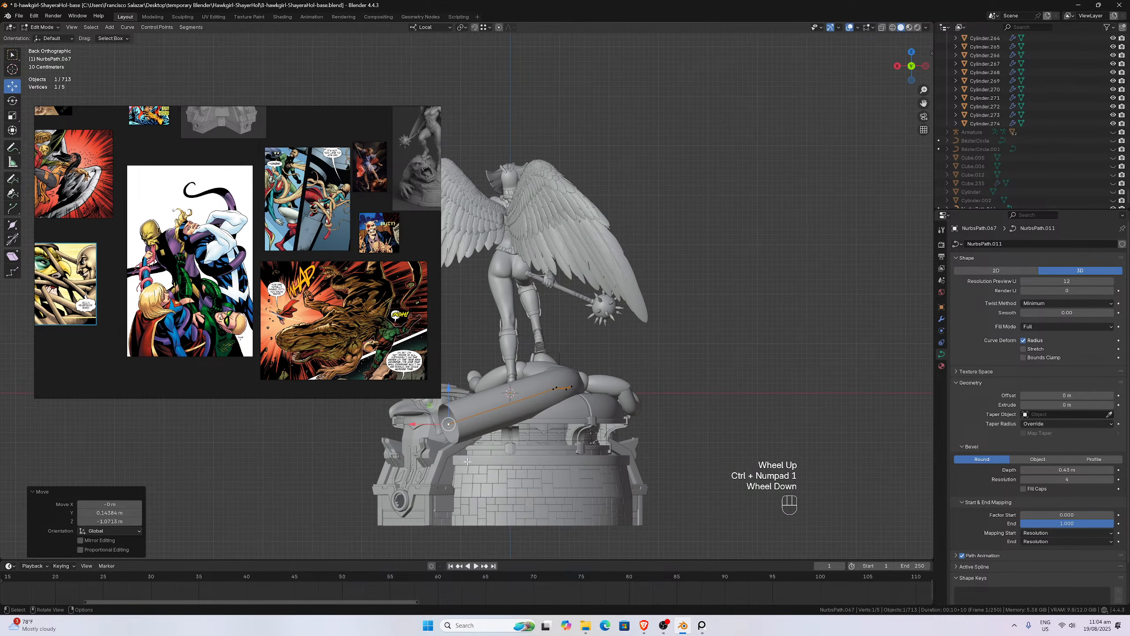
key(g)
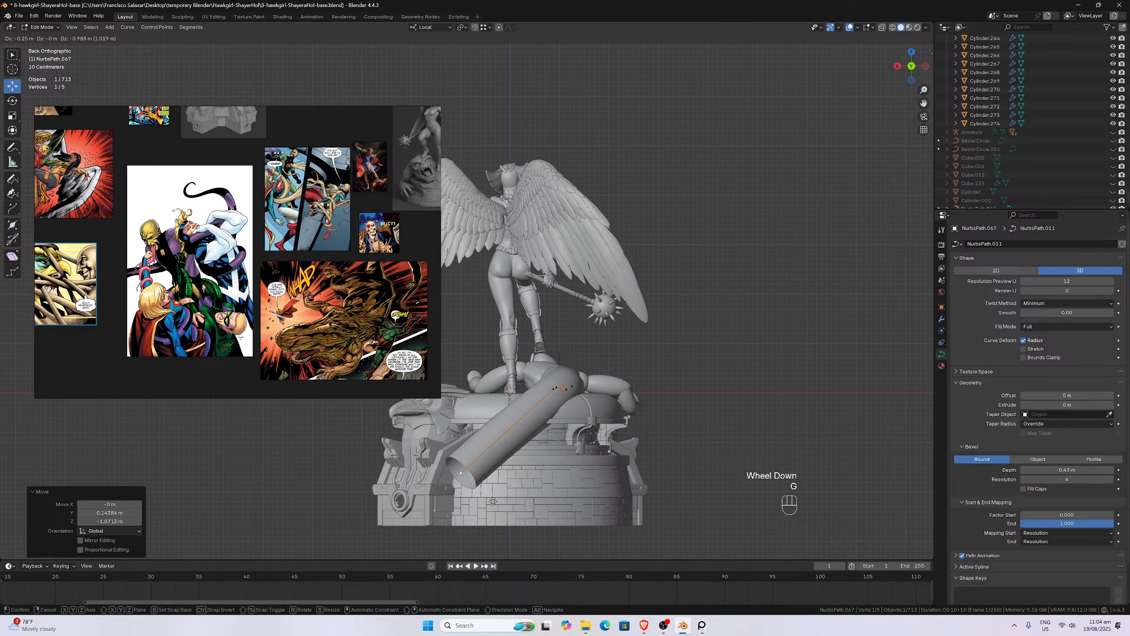
click(524, 527)
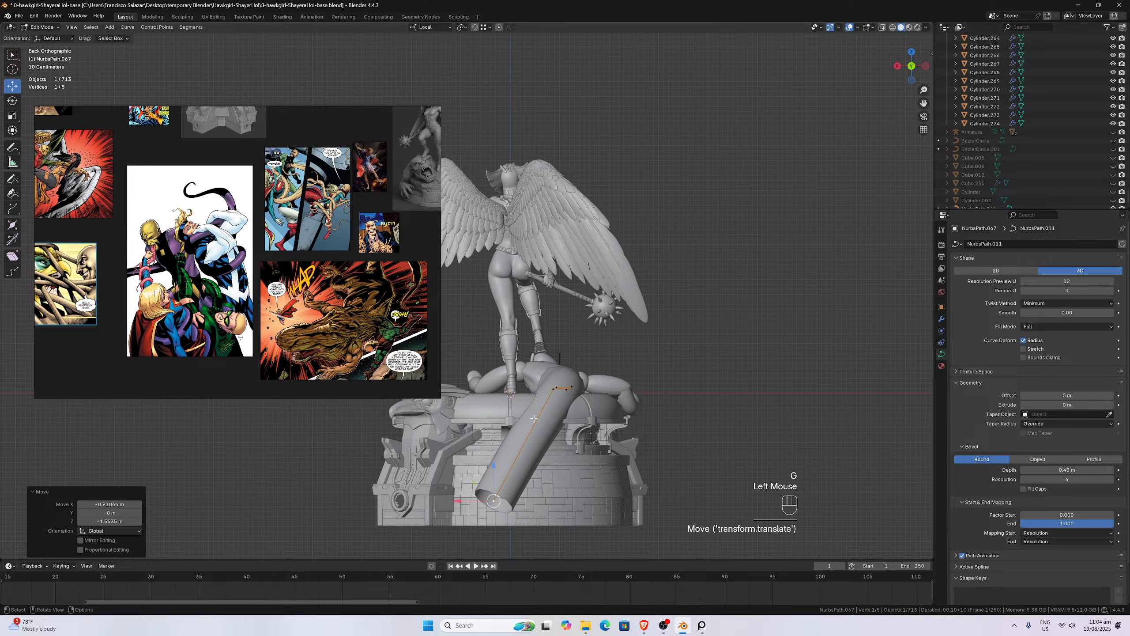
- Move the fourth control point up toward the hawk head in the back view and outward behind the base in the top view
click(552, 390)
key(g)
click(462, 365)
middle_drag(462, 365, 573, 426)
key(KP_7)
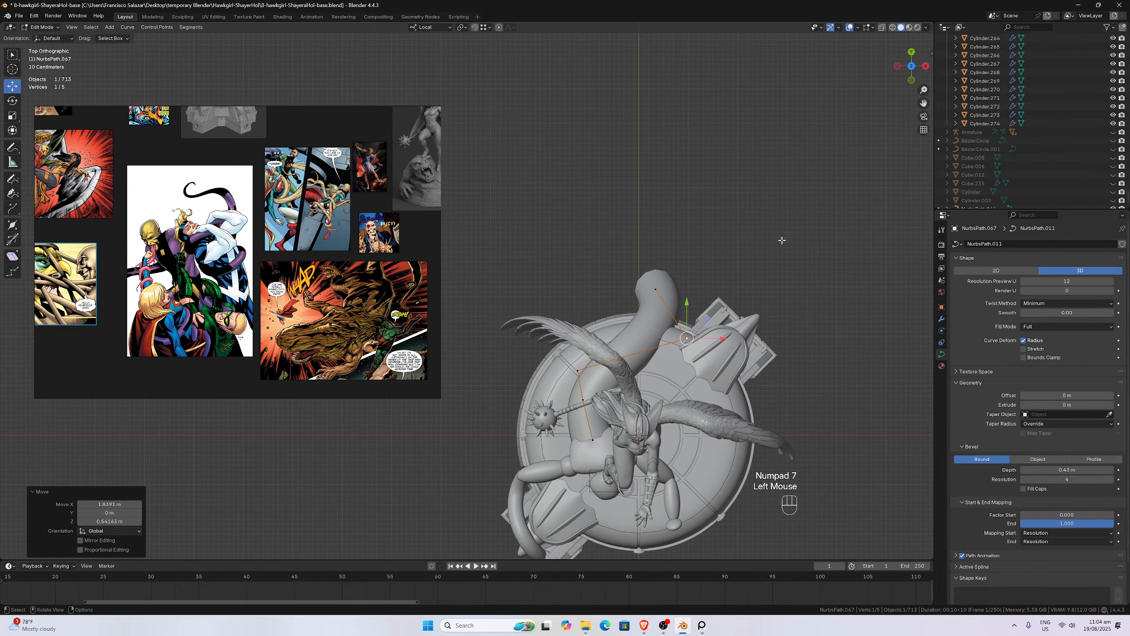
key(g)
click(687, 275)
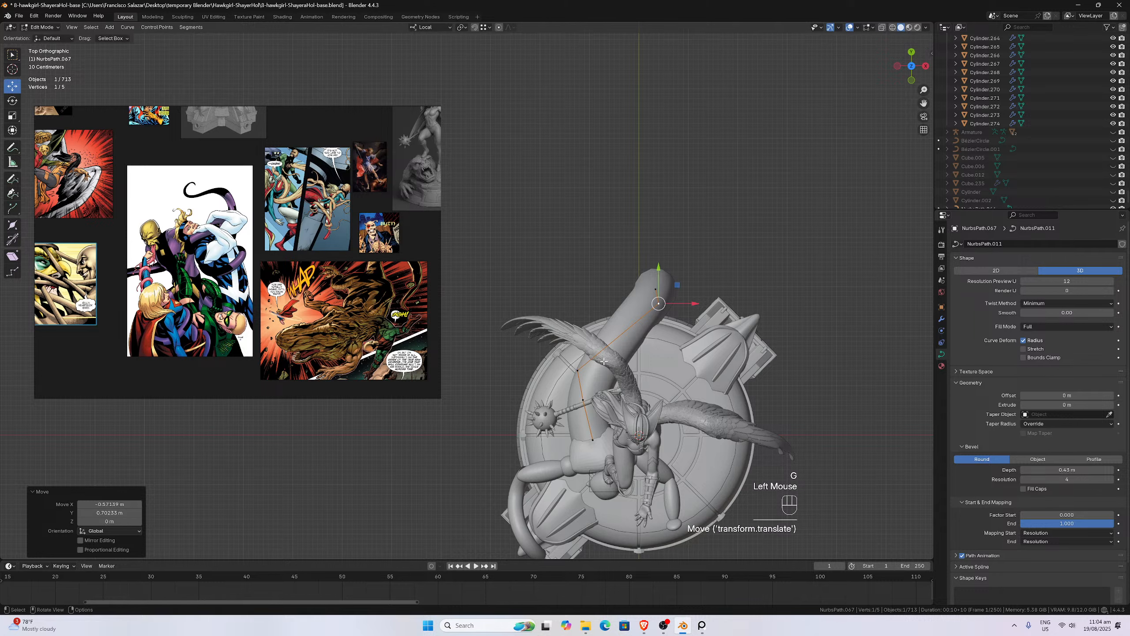
- Shift the third control point outward toward the rear of the base to widen the tube's bend
click(605, 362)
click(578, 370)
key(g)
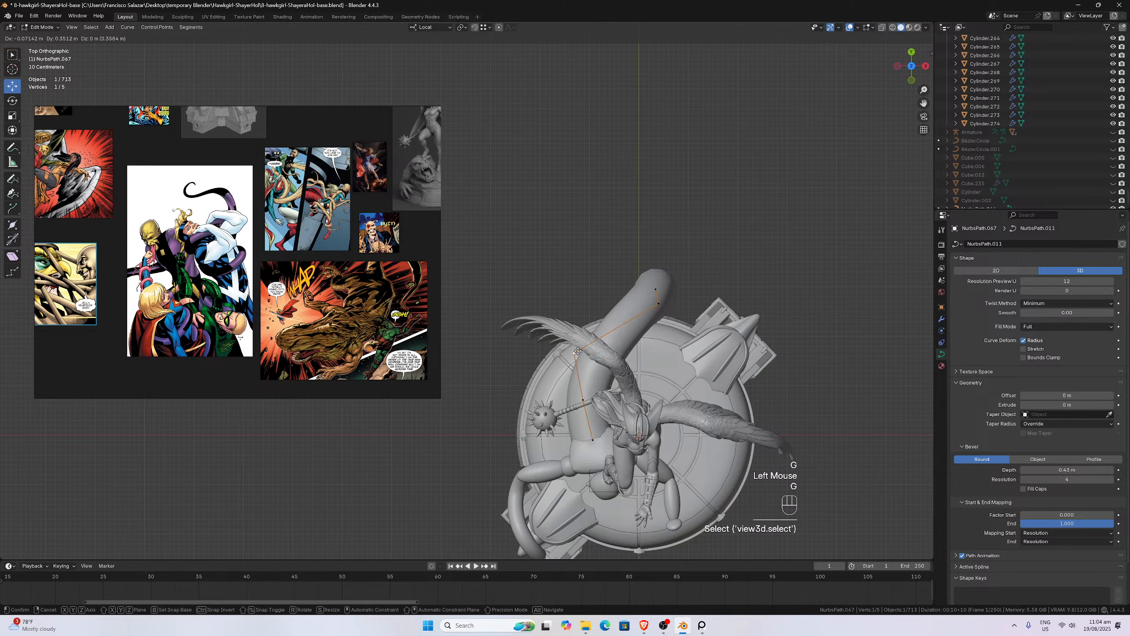
click(573, 335)
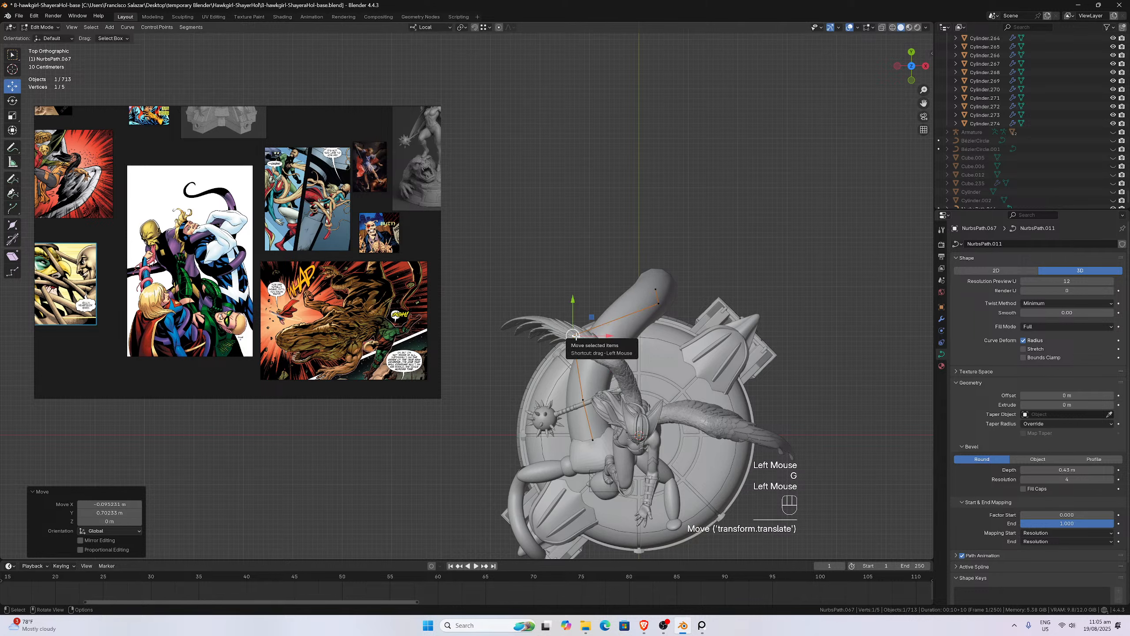
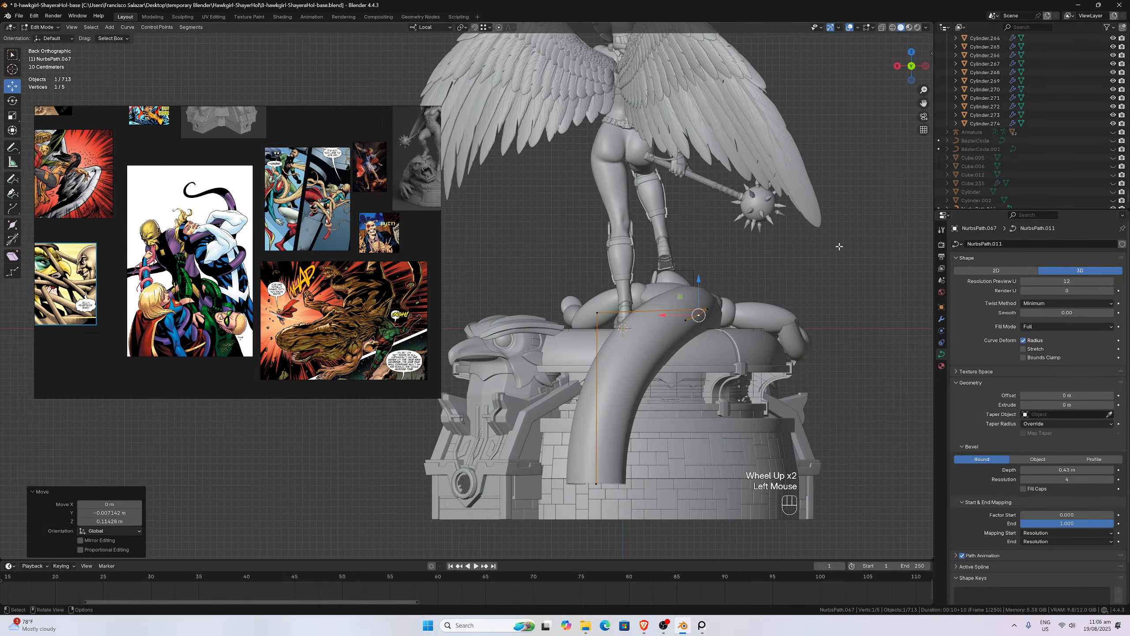
- Enable proportional editing and shrink the radius at the tube's lower end by a factor of about 0.28 to taper it into a tail
scroll(615, 473, up, 1)
click(625, 517)
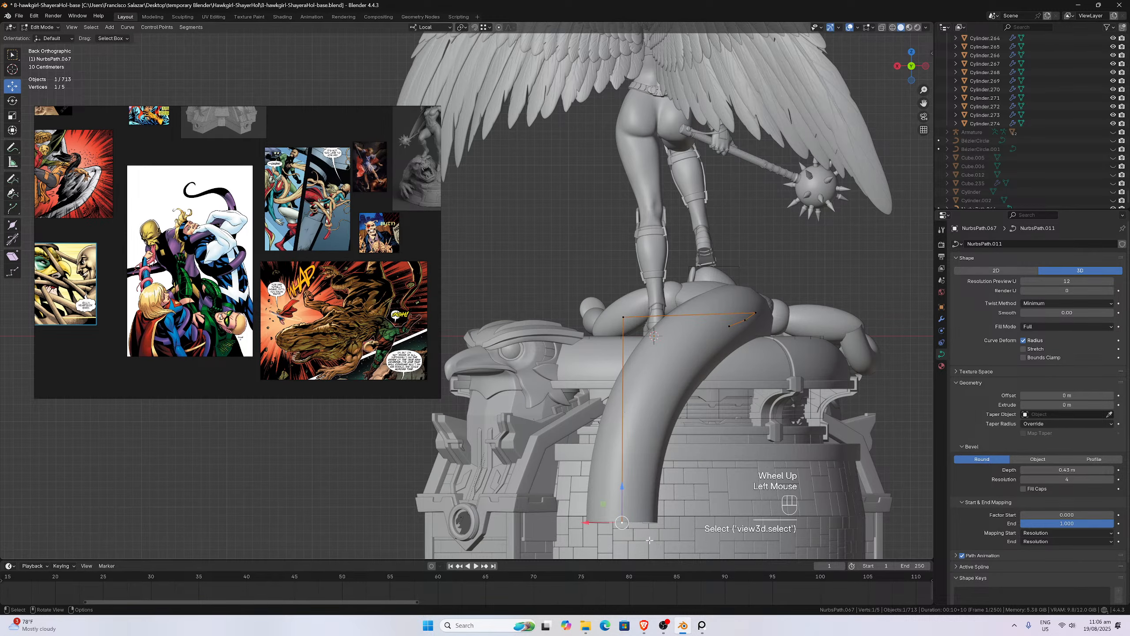
click(499, 27)
scroll(654, 450, down, 2)
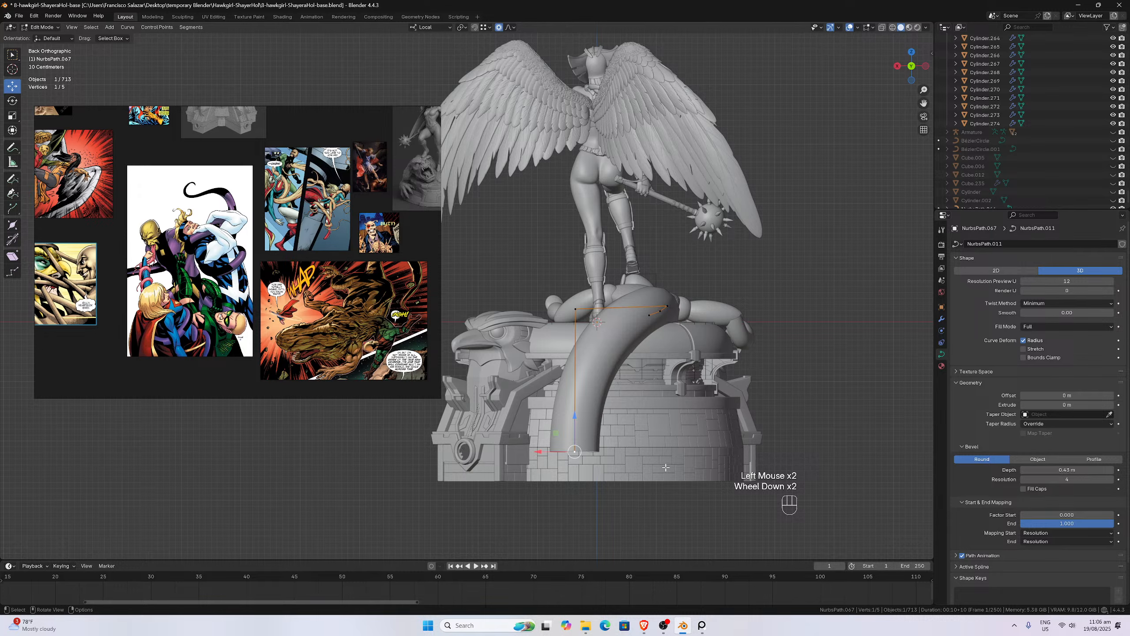
key(alt+s)
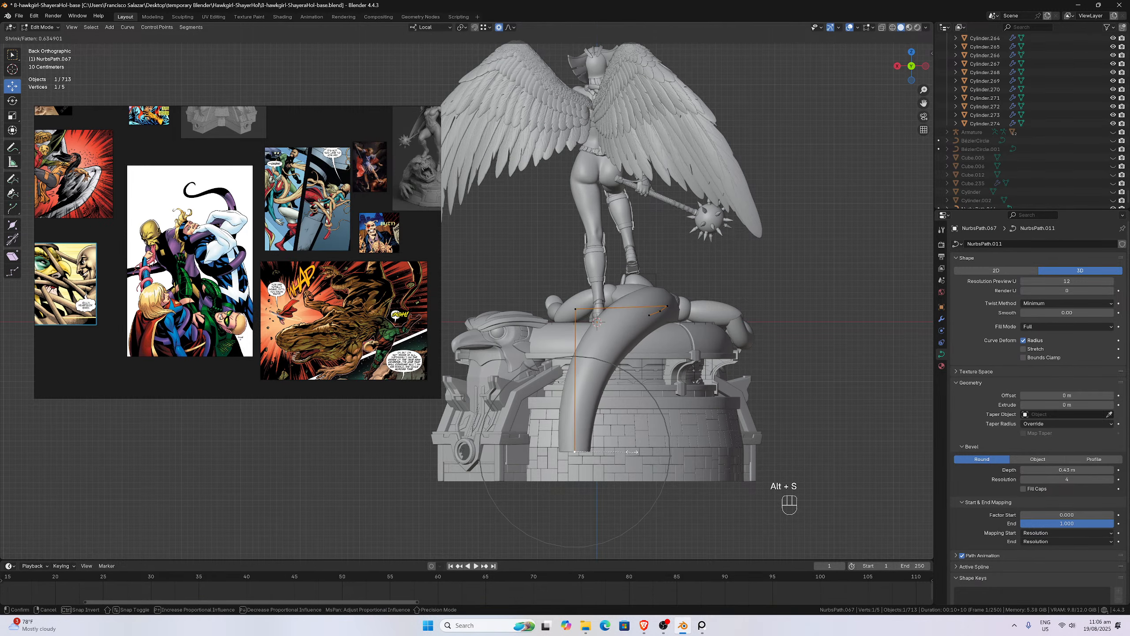
click(604, 435)
scroll(604, 434, down, 1)
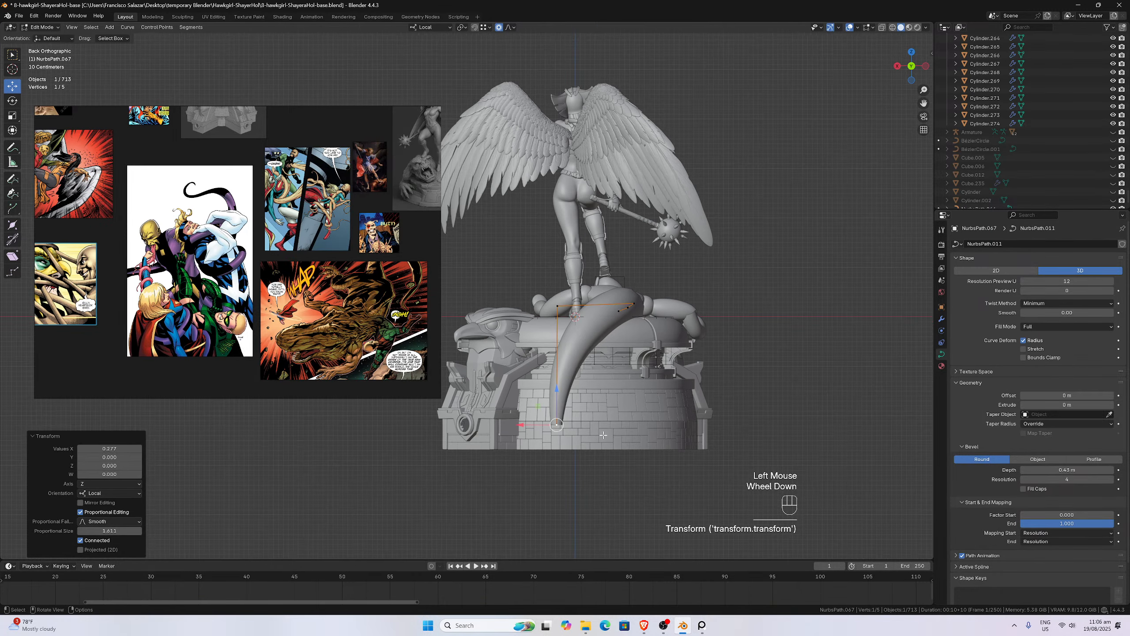
- Finish editing the tail curve, and shrink the radius at the tentacle arm's tip by a factor of about 0.16
key(Tab)
scroll(623, 401, down, 3)
middle_drag(630, 391, 860, 128)
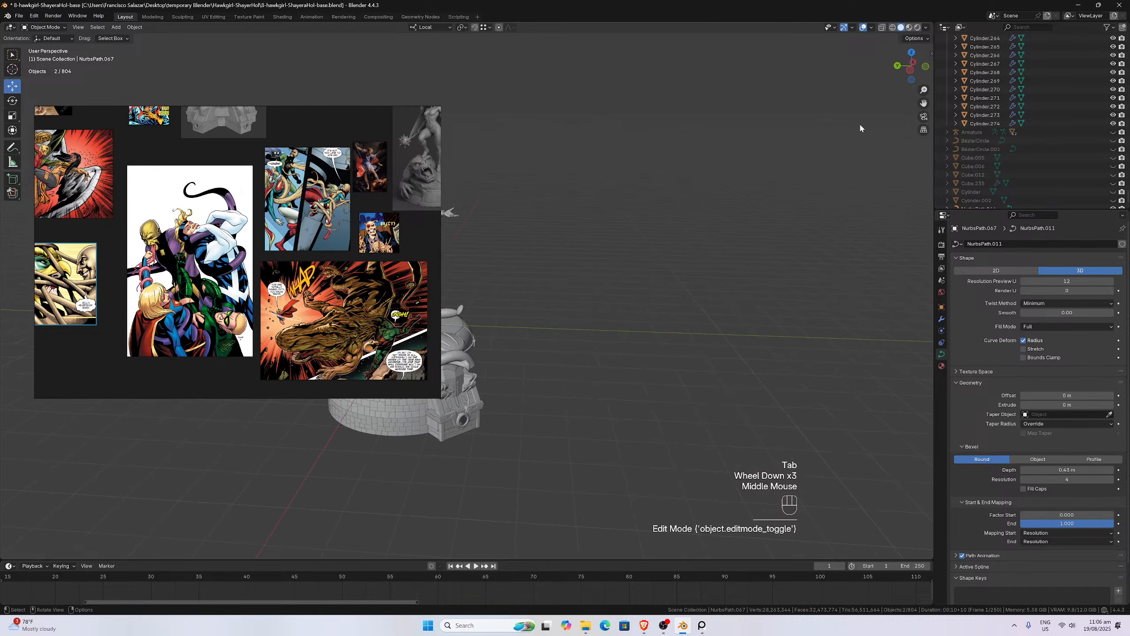
drag(923, 103, 214, 73)
scroll(632, 285, up, 2)
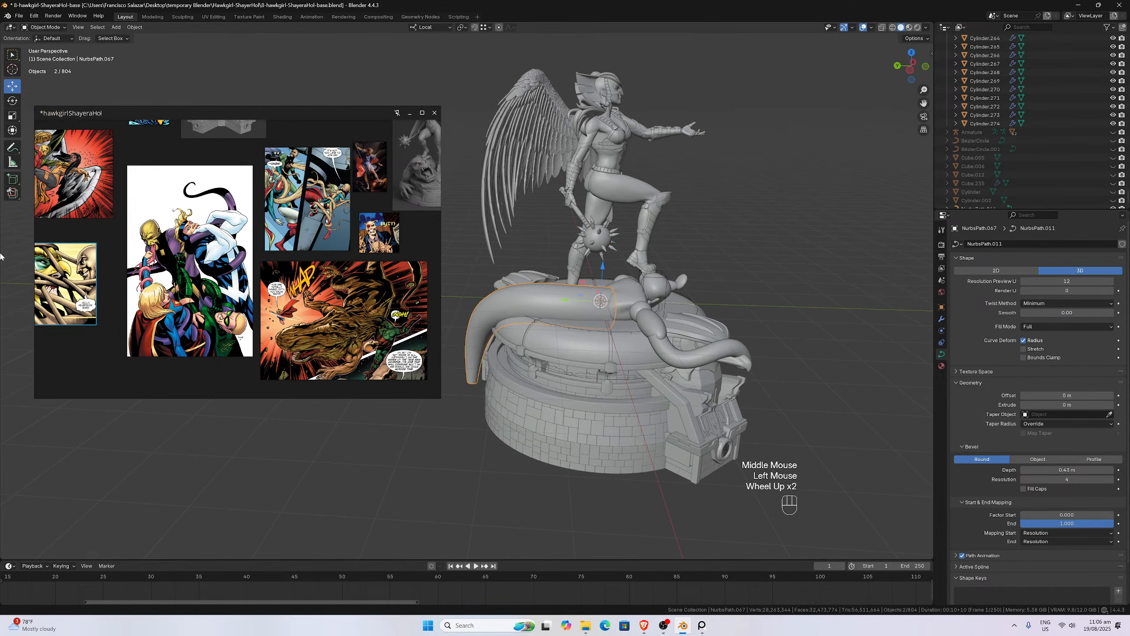
middle_drag(666, 310, 627, 313)
click(584, 391)
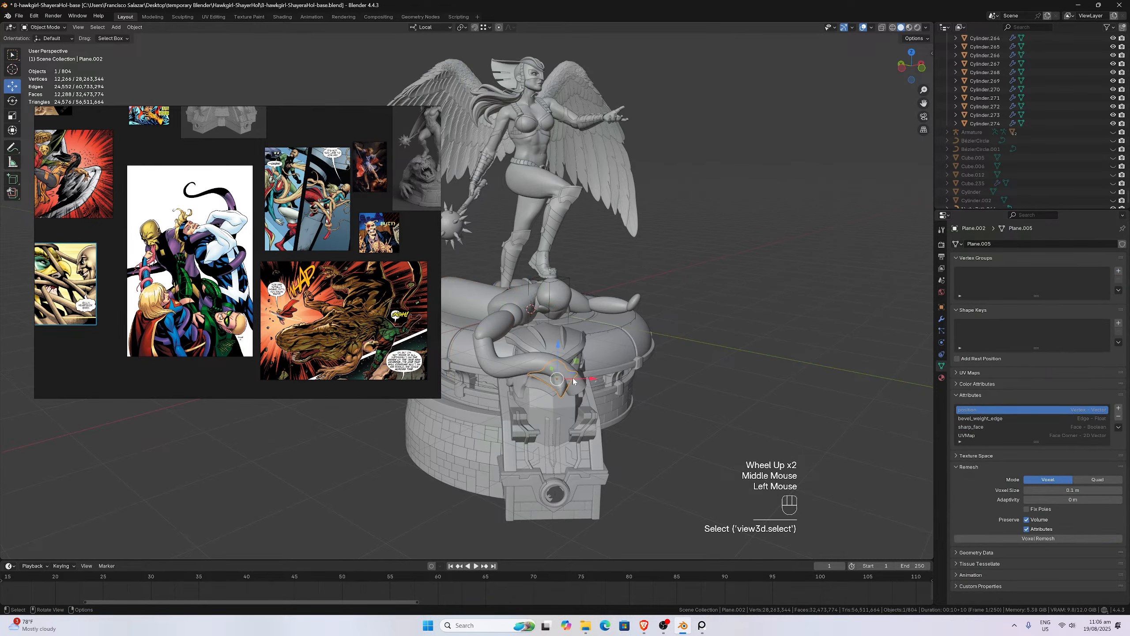
click(584, 391)
scroll(620, 413, up, 1)
key(Tab)
click(619, 424)
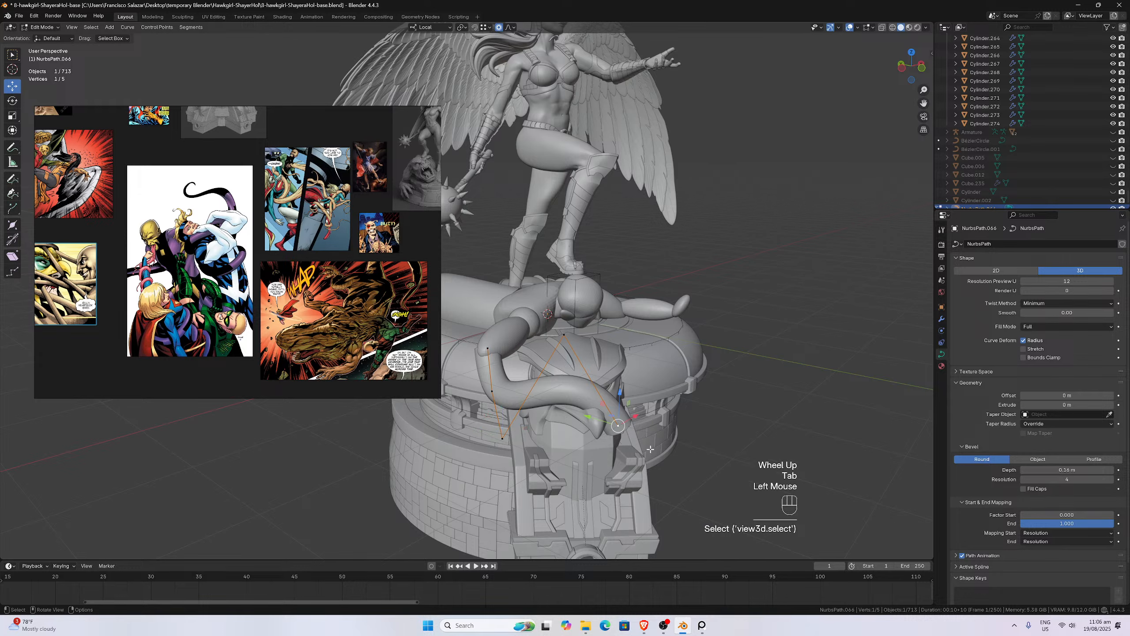
key(alt+s)
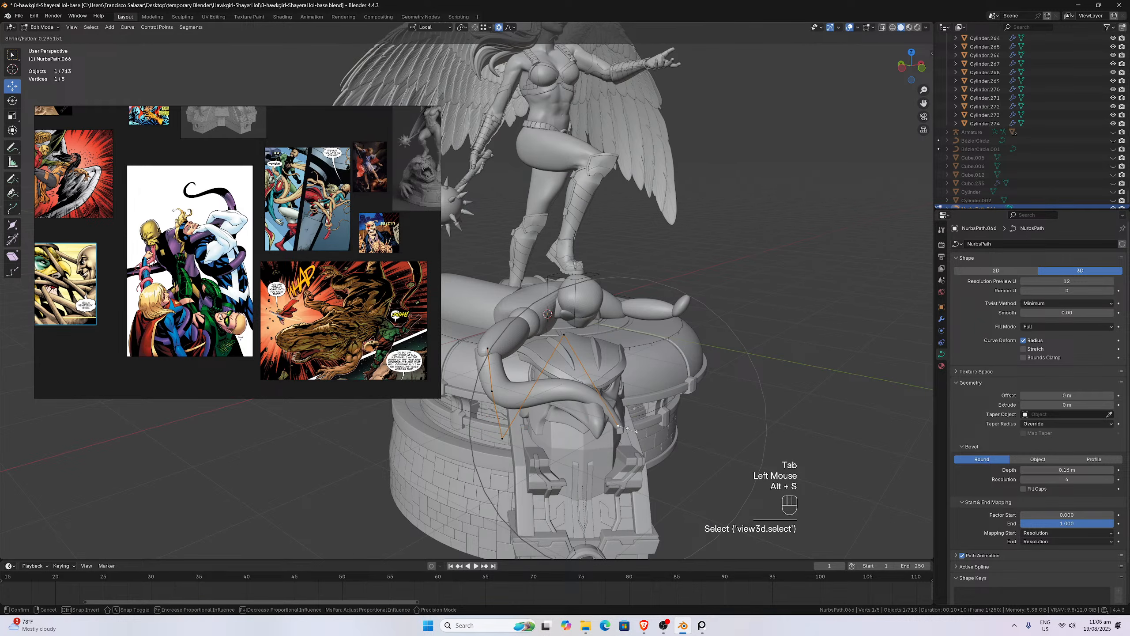
click(622, 422)
- In the top view, reduce the proportional editing size to about 0.467 m and move the tentacle's second-to-last control point in over the hawk beak
middle_drag(622, 421, 611, 389)
key(ctrl+KP_3)
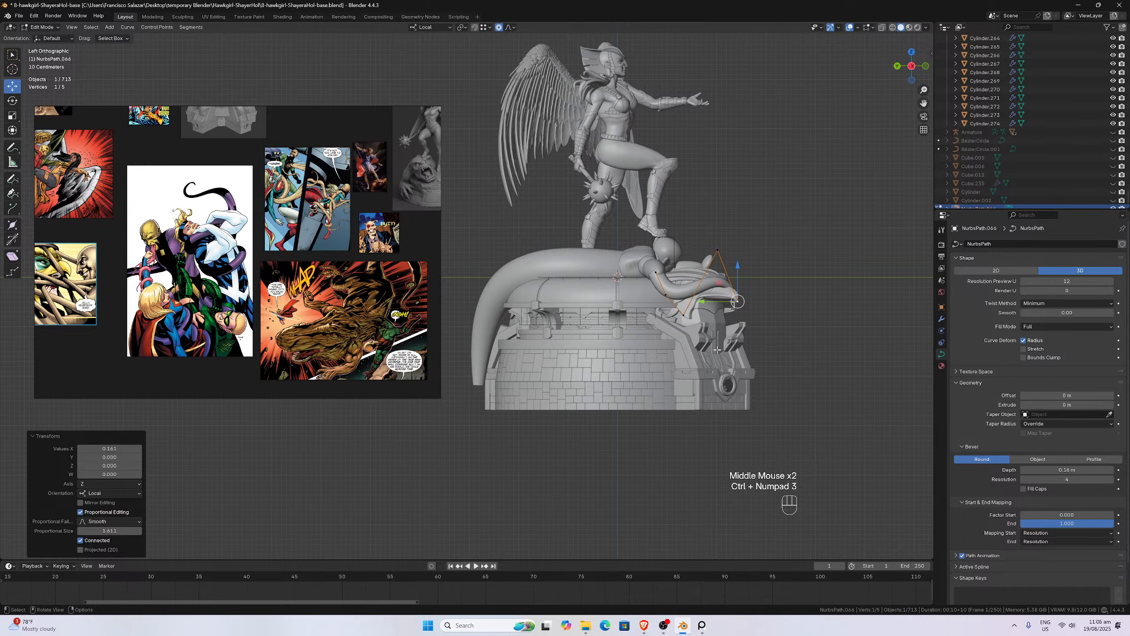
scroll(721, 348, up, 2)
drag(923, 104, 847, 169)
scroll(863, 249, up, 1)
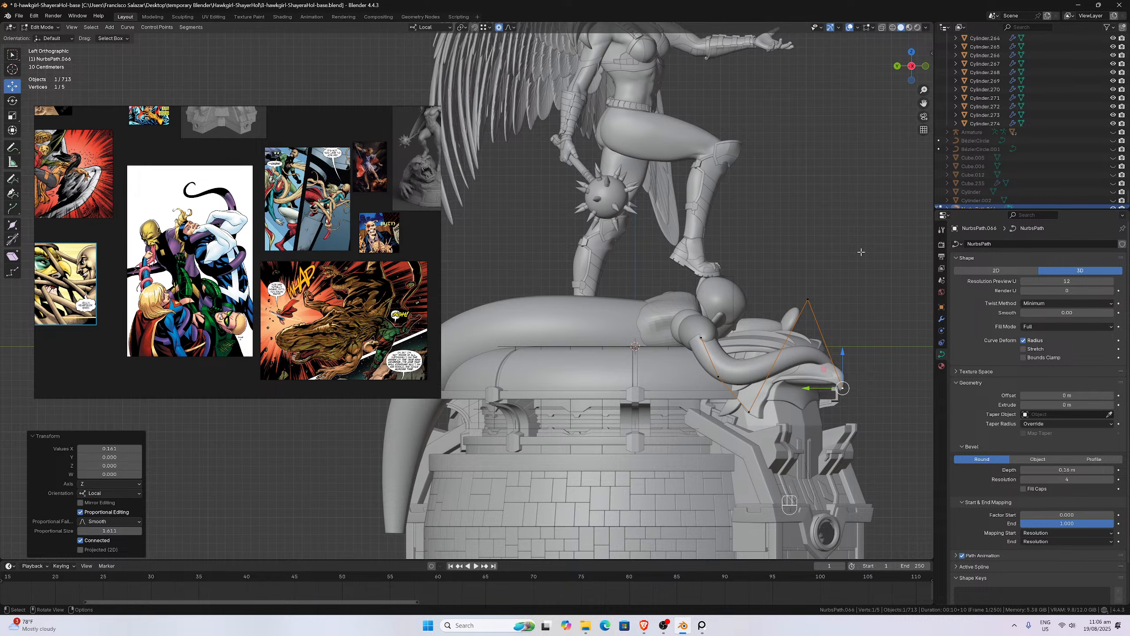
middle_drag(832, 279, 814, 282)
scroll(814, 282, down, 2)
key(KP_7)
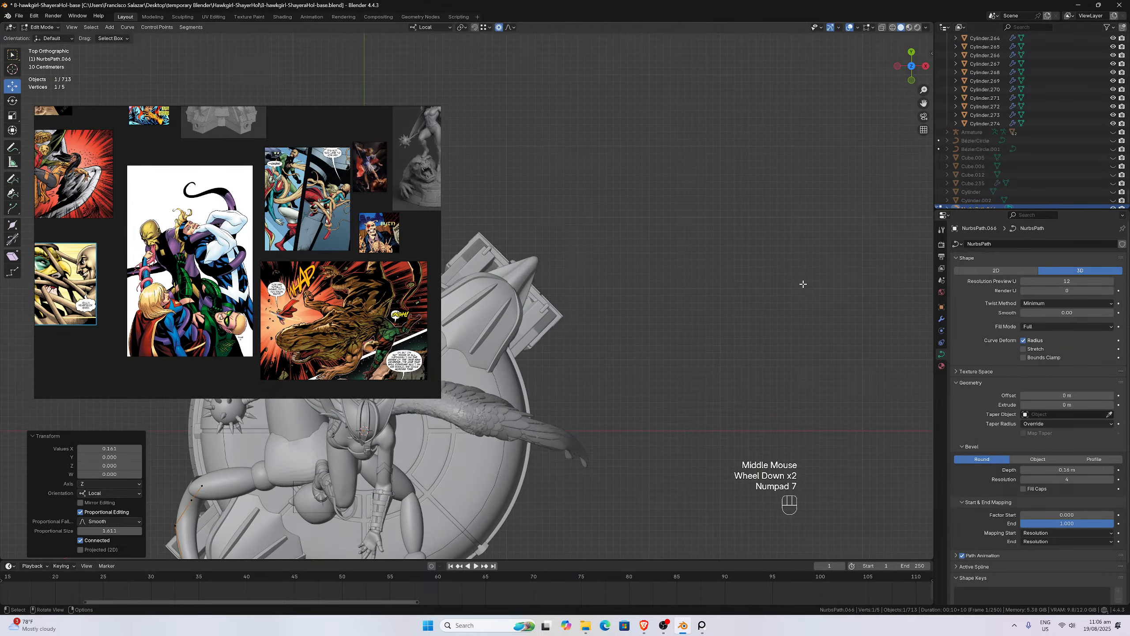
drag(924, 103, 1129, 1)
scroll(737, 223, up, 1)
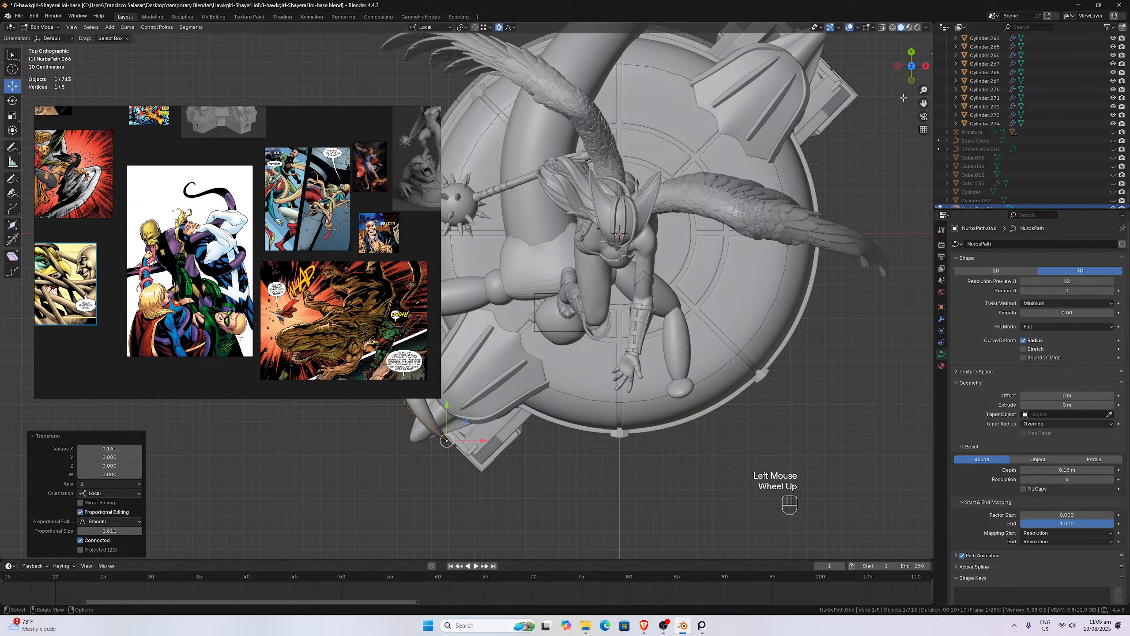
drag(924, 103, 1046, 84)
scroll(567, 404, up, 1)
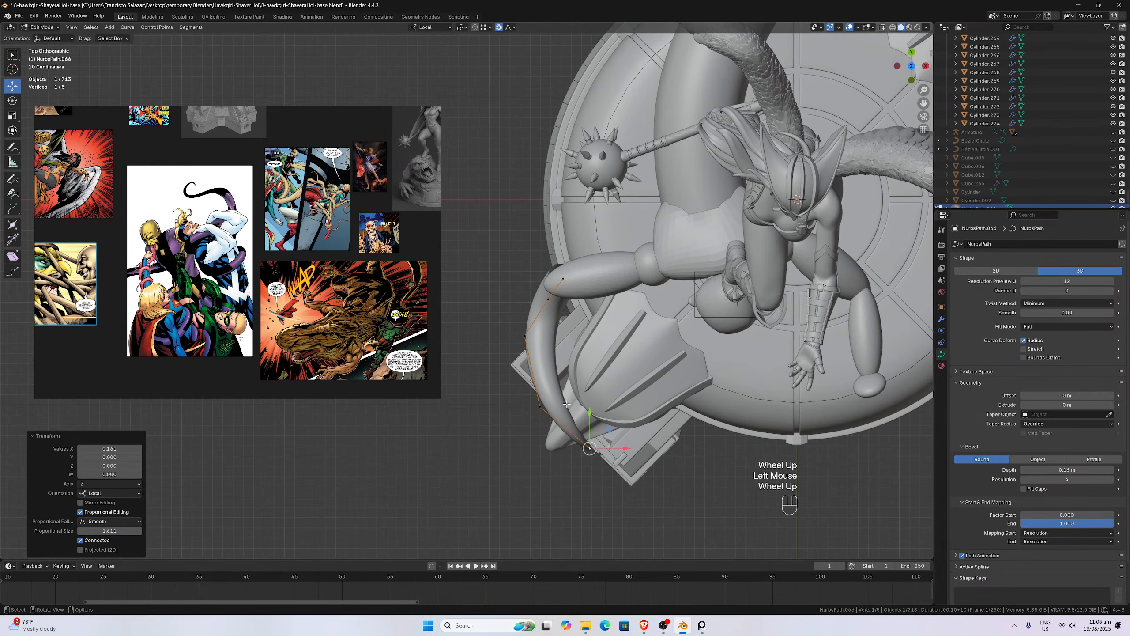
click(540, 406)
key(g)
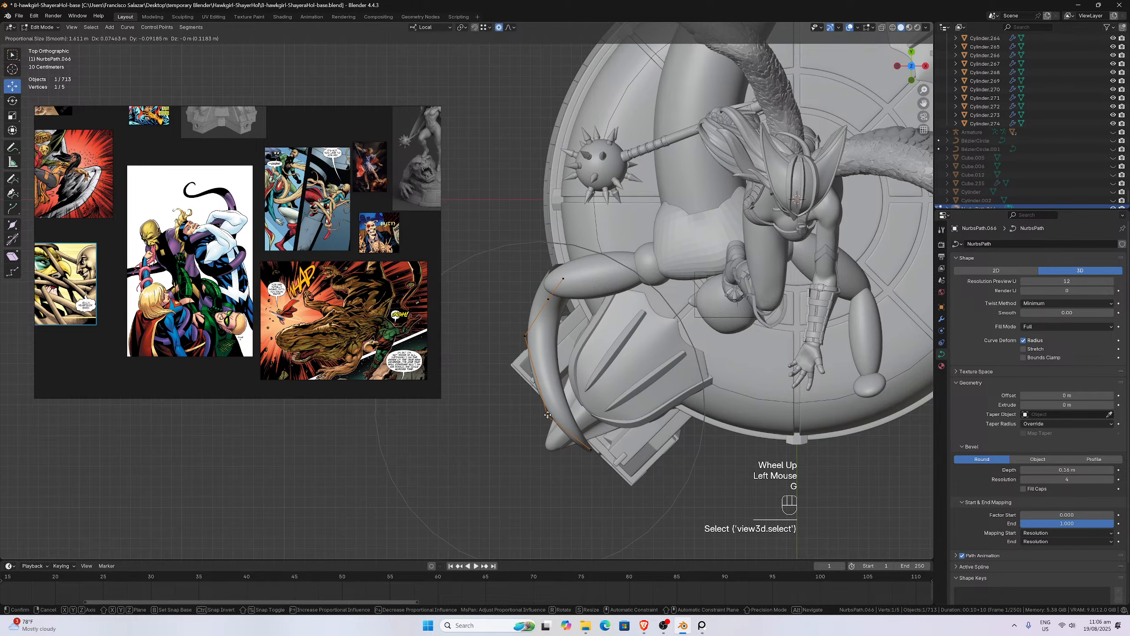
scroll(550, 421, up, 7)
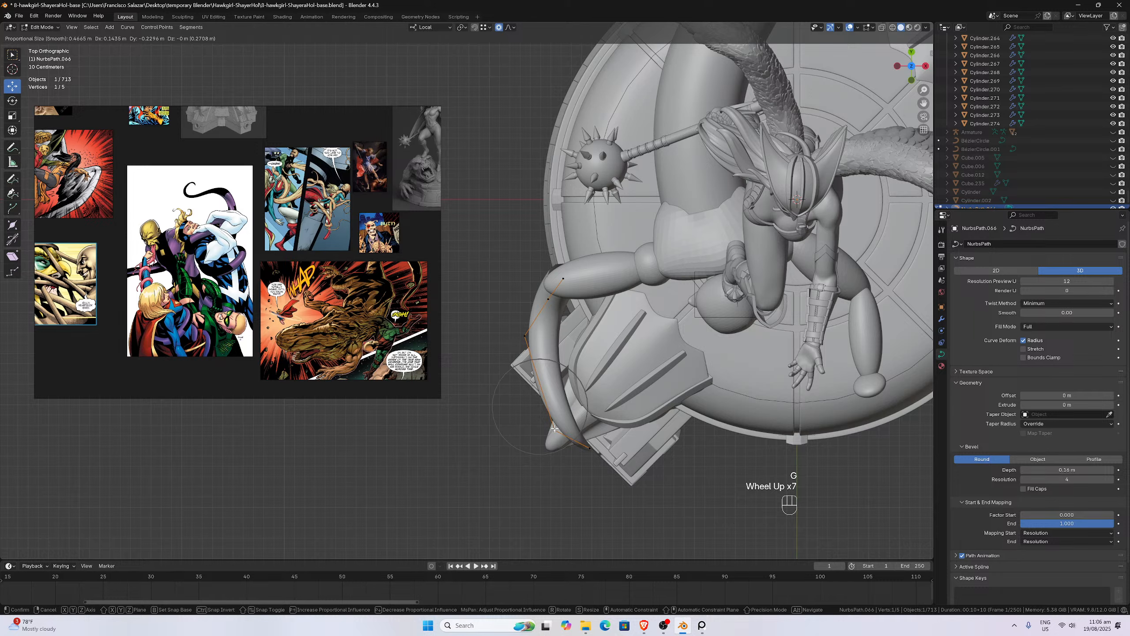
click(555, 428)
key(g)
click(559, 435)
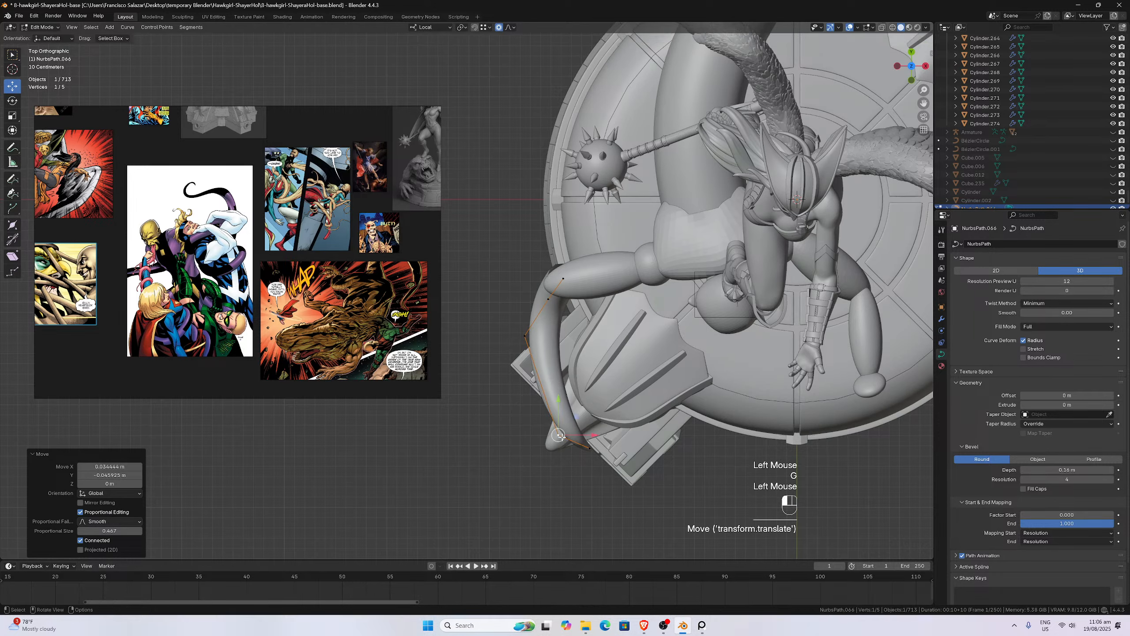
- Shift the tentacle's middle control point forward about 0.24 m in the top view and lower it about 0.31 m in the left view
drag(530, 338, 529, 363)
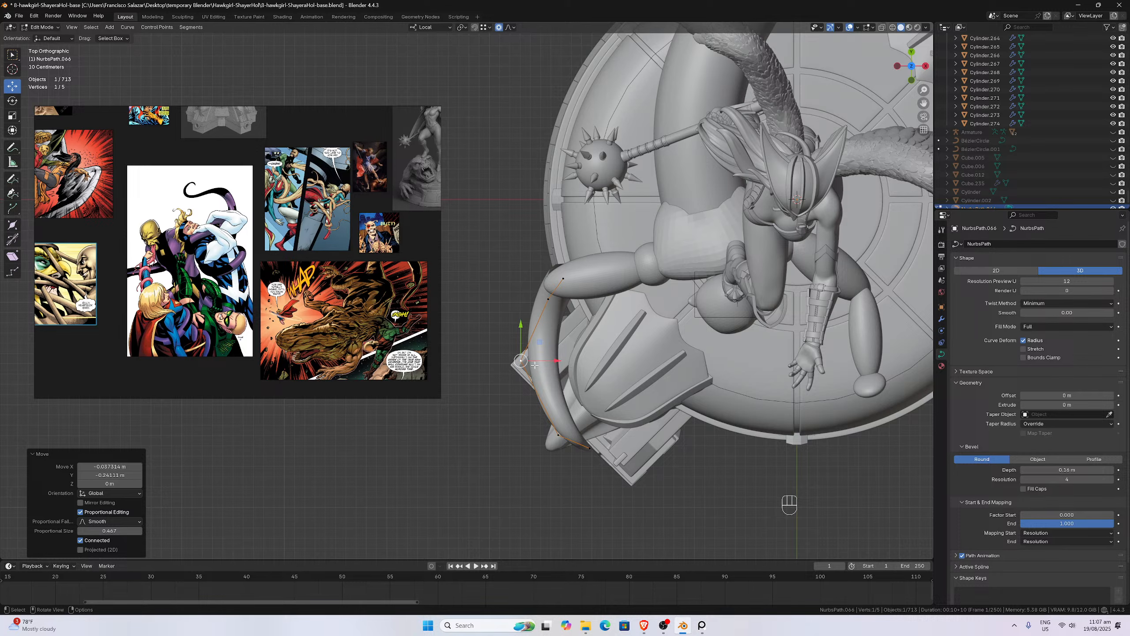
middle_drag(563, 358, 598, 248)
key(ctrl+KP_3)
scroll(635, 335, up, 2)
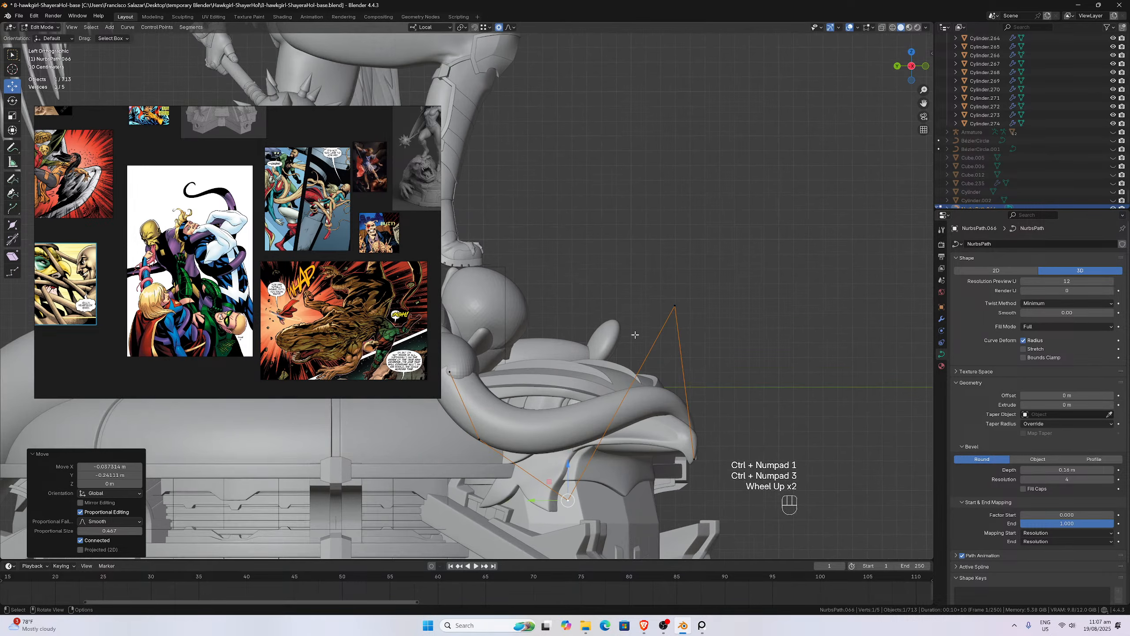
scroll(663, 416, up, 1)
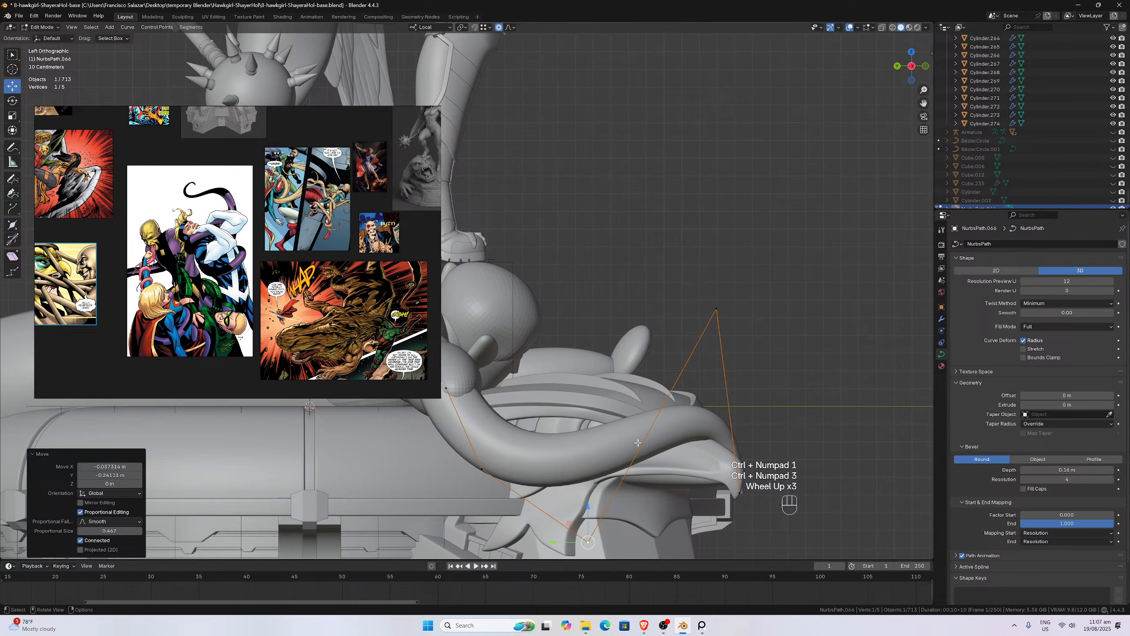
click(591, 543)
key(g)
click(597, 553)
- In the front view, extrude a new control point from the tentacle's elbow end toward the creature's shoulder, about 0.75 m across and 0.26 m up
scroll(596, 553, down, 2)
middle_drag(578, 445, 449, 336)
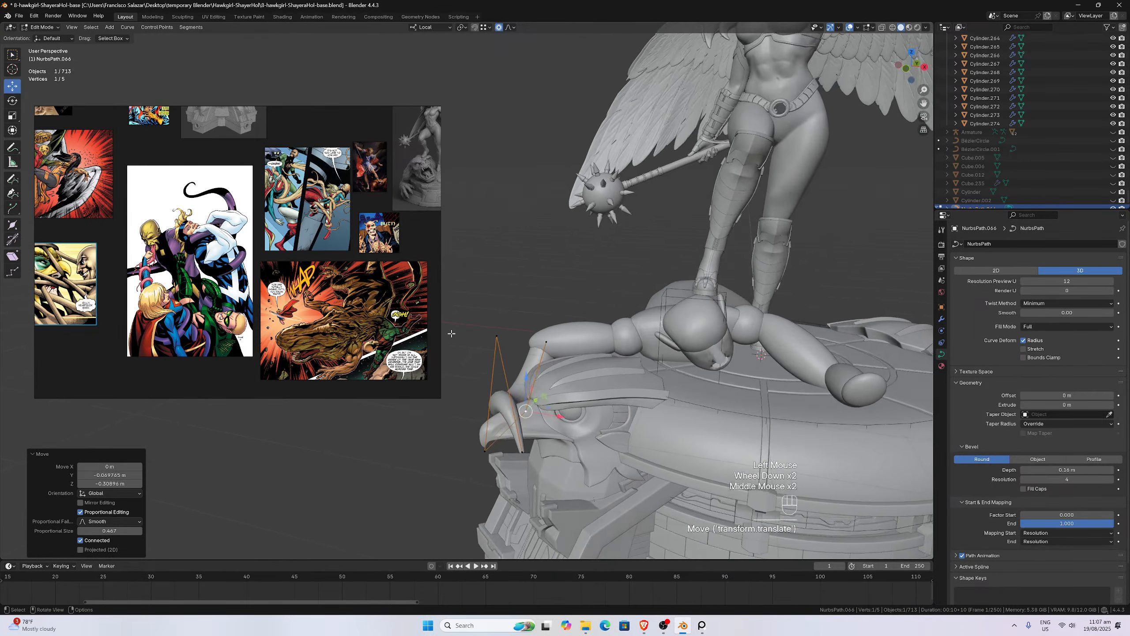
scroll(490, 343, up, 3)
scroll(578, 365, down, 2)
scroll(598, 370, up, 1)
scroll(598, 370, down, 2)
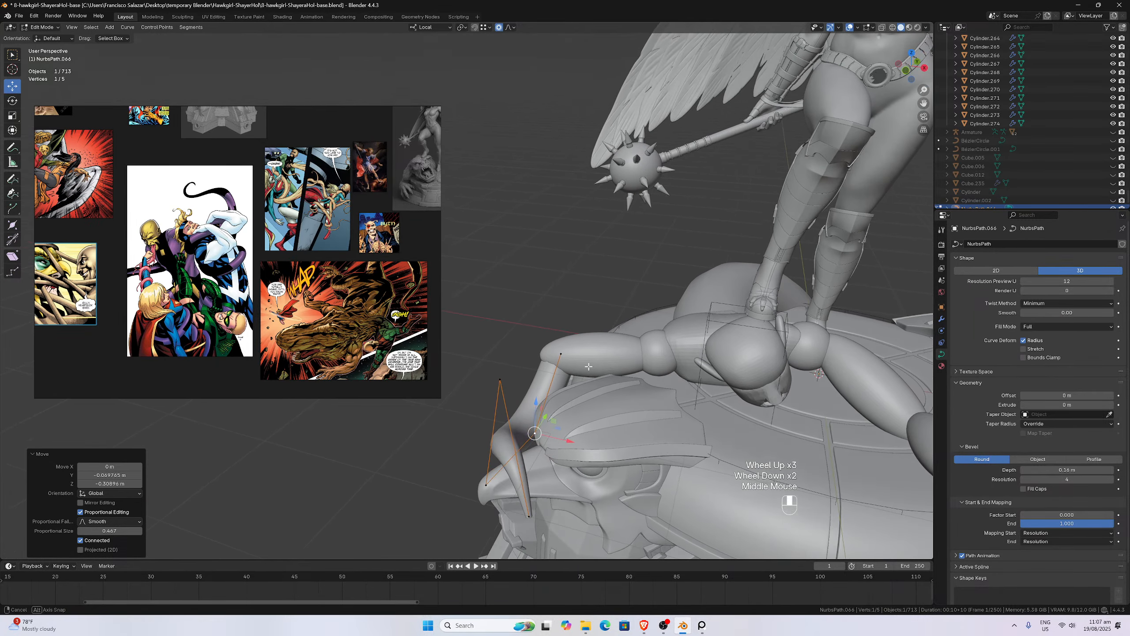
mouse_move(598, 370)
middle_down()
mouse_move(594, 346)
mouse_move(634, 352)
mouse_move(612, 354)
middle_up()
scroll(595, 347, up, 2)
scroll(612, 353, up, 1)
scroll(611, 353, up, 1)
click(595, 374)
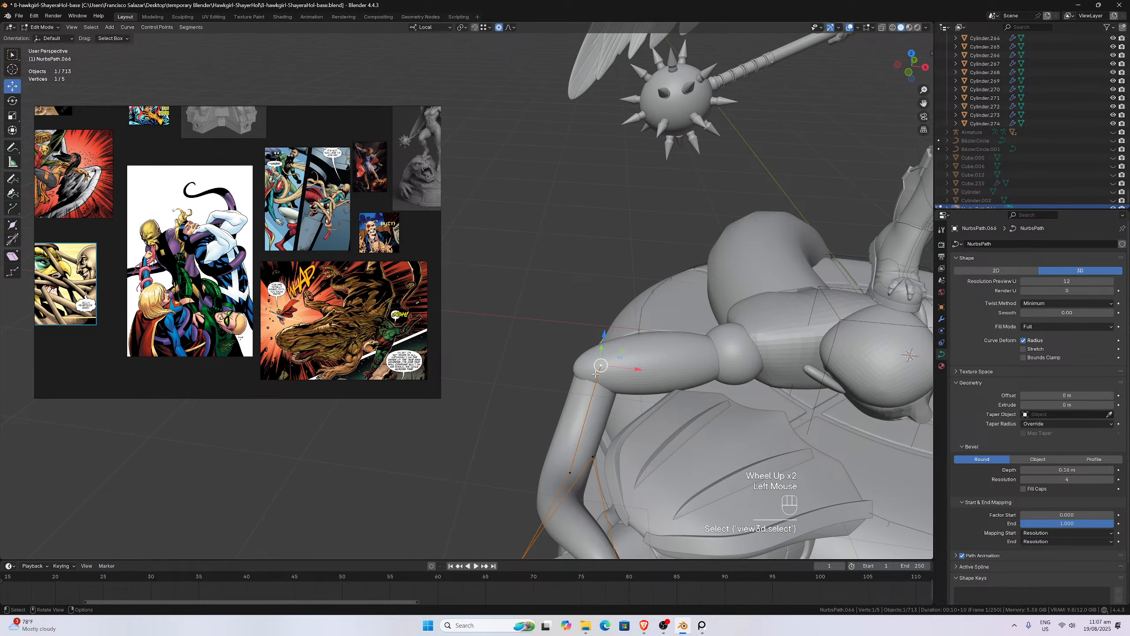
key(ctrl+KP_1)
key(ctrl+KP_3)
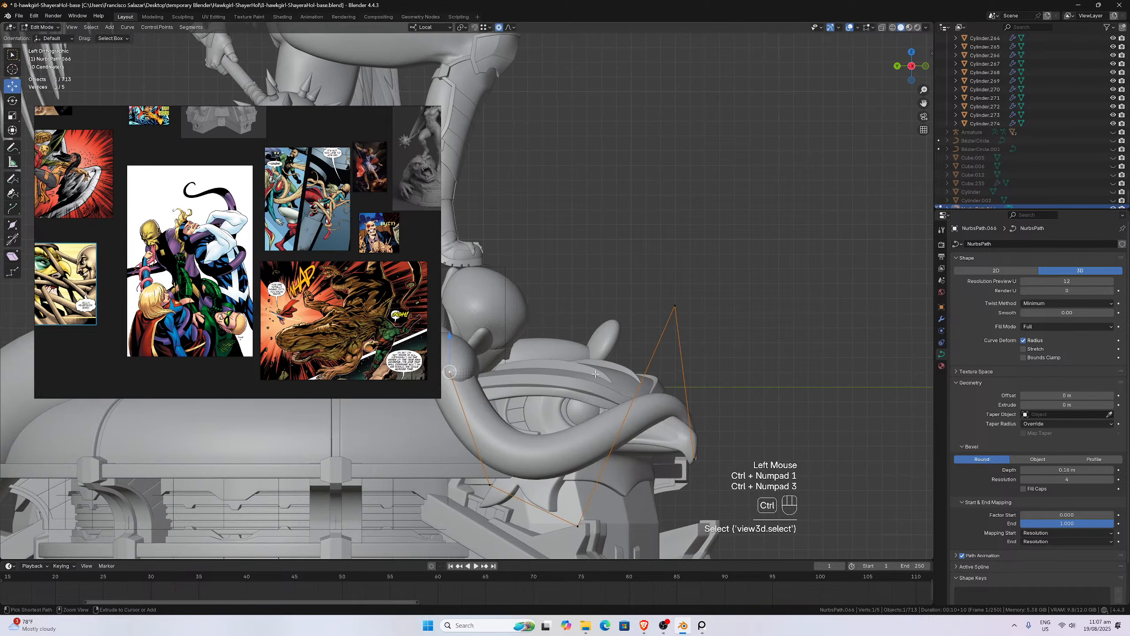
key(KP_1)
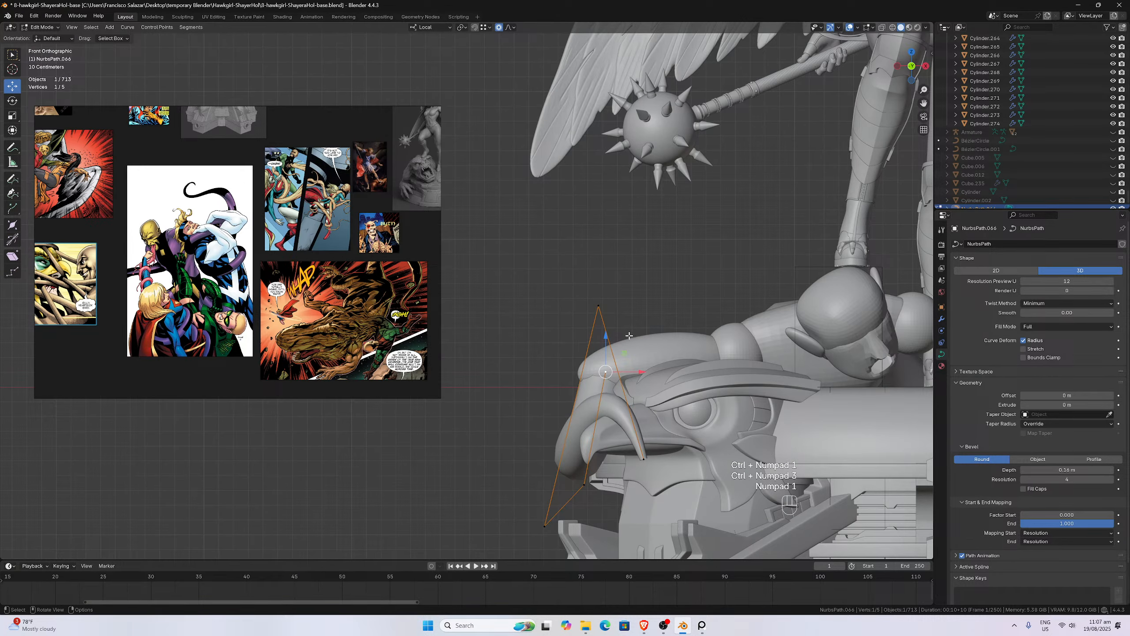
key(e)
click(741, 297)
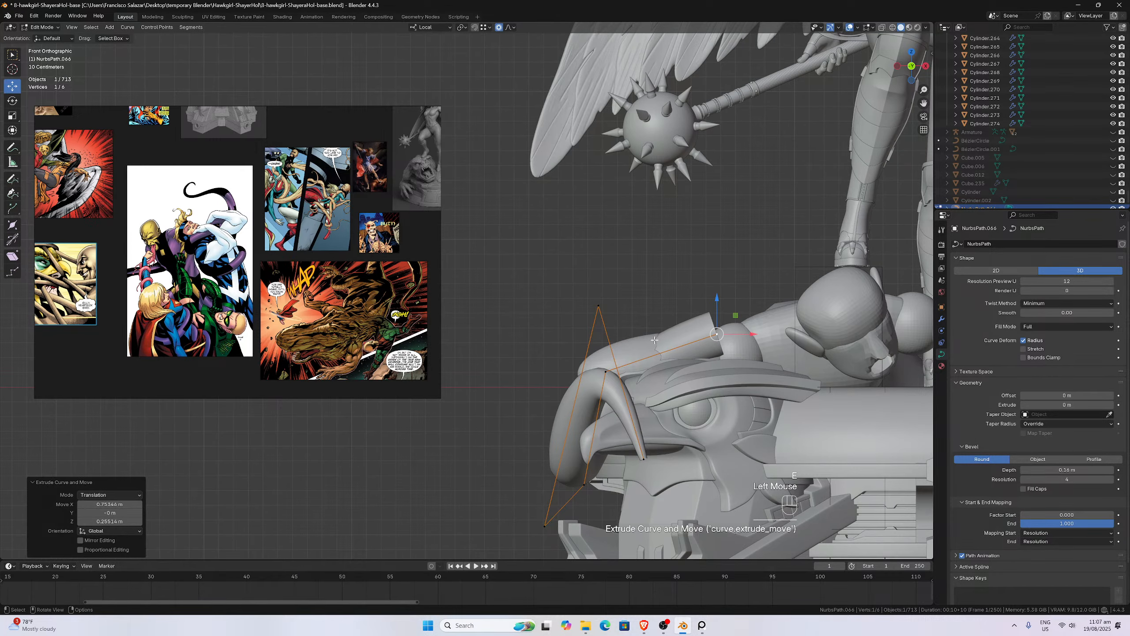
- Try to extrude an extra control point outward from the tentacle's elbow point
click(605, 370)
key(e)
click(589, 364)
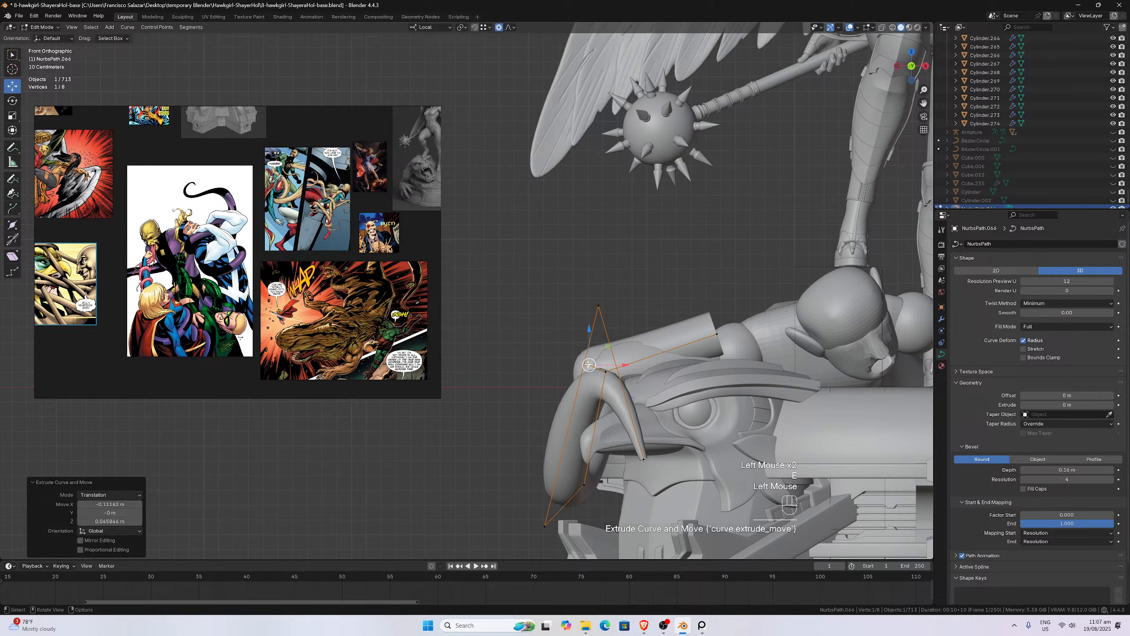
key(ctrl+z)
- Move the elbow control point about 0.2 m outward and lower the new end point about 0.13 m into the upper arm
key(g)
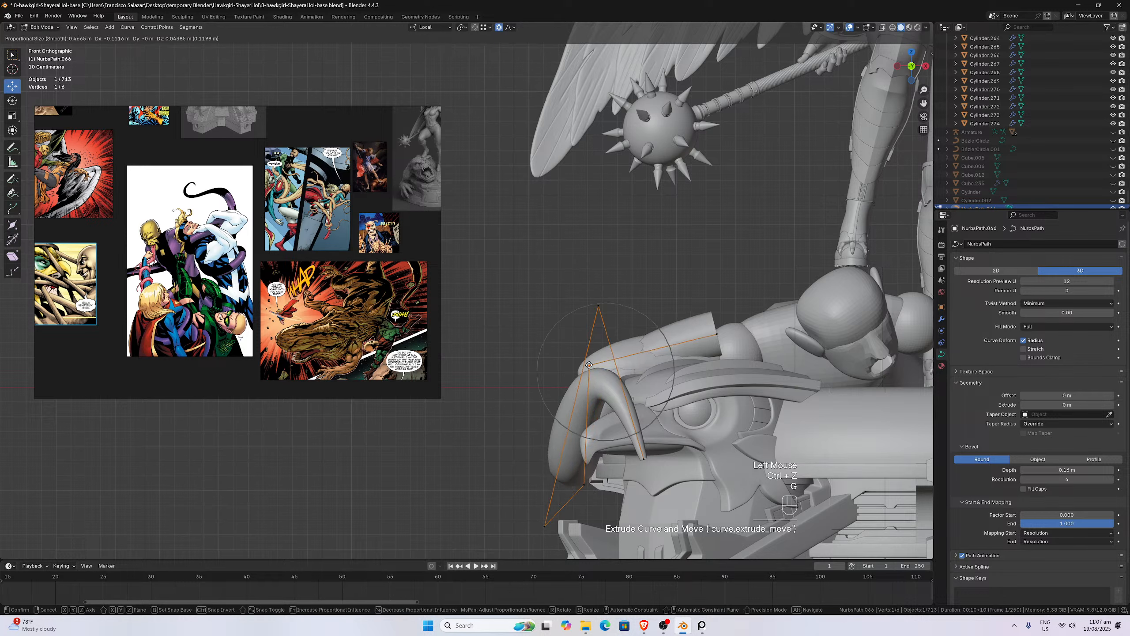
click(575, 366)
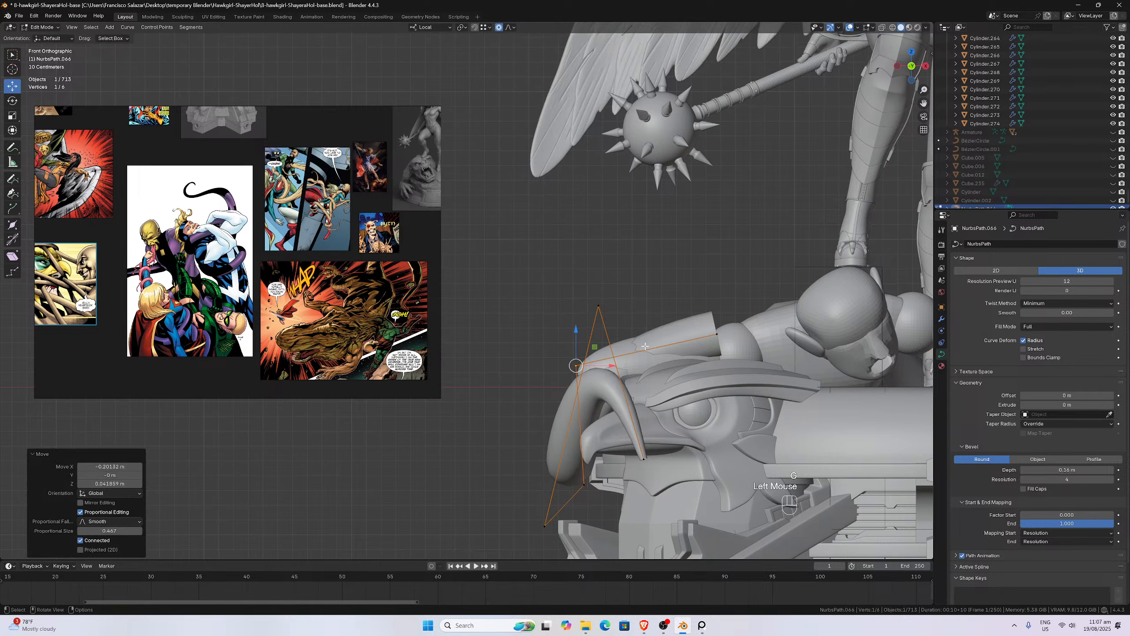
click(716, 334)
key(g)
click(713, 352)
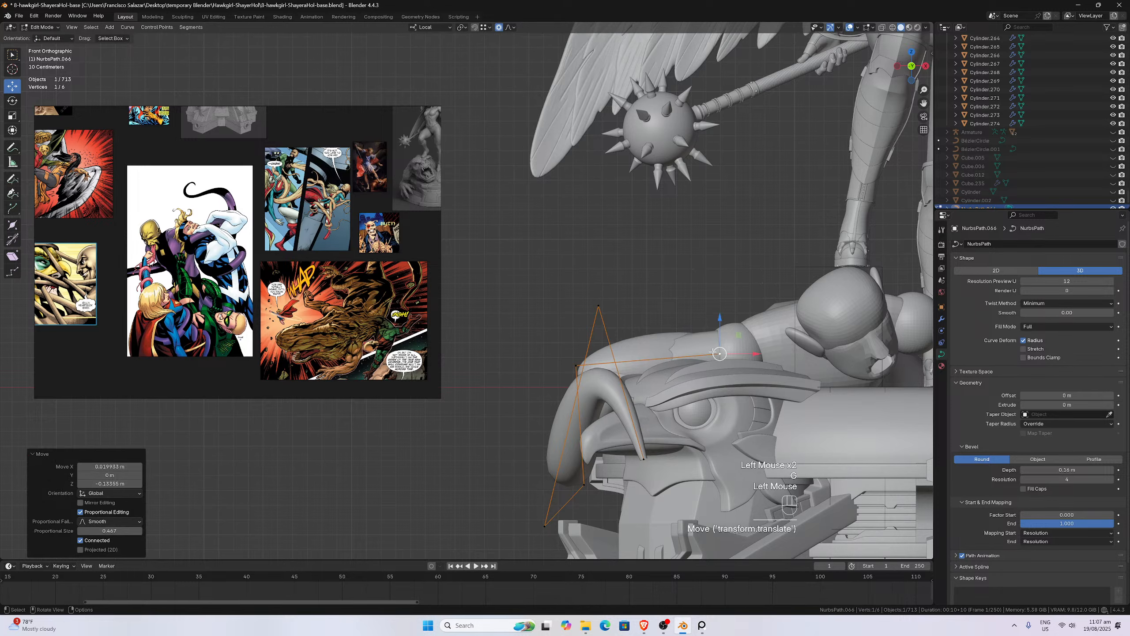
- Move the tentacle's shoulder-side end point back along local Y to line it up with the upper arm
middle_drag(714, 353, 749, 367)
key(ctrl+KP_3)
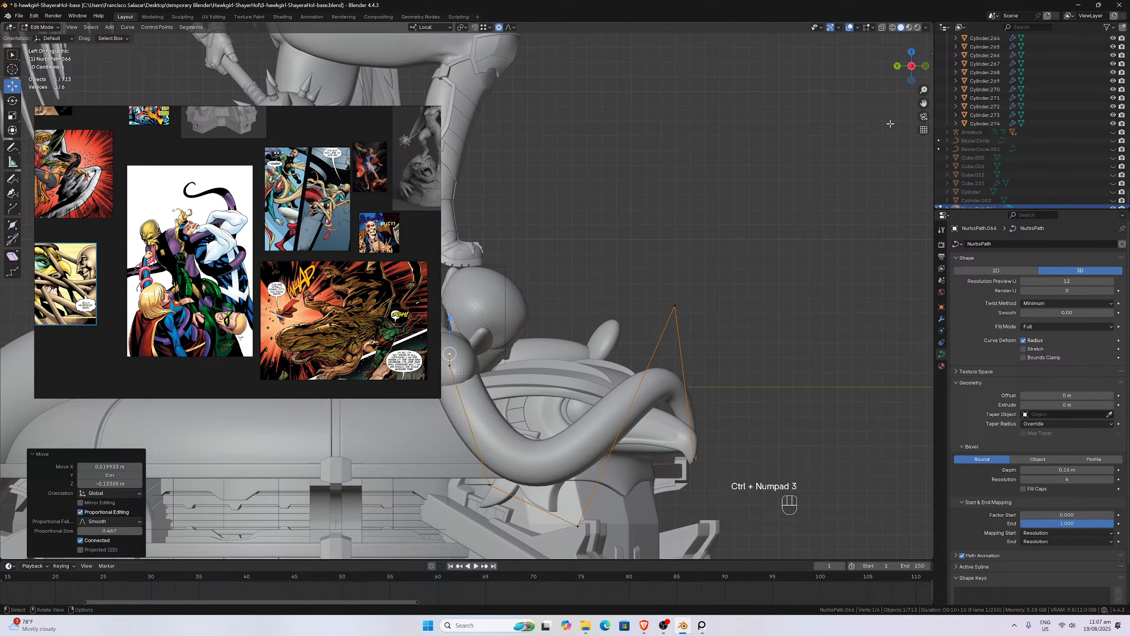
drag(924, 103, 1039, 86)
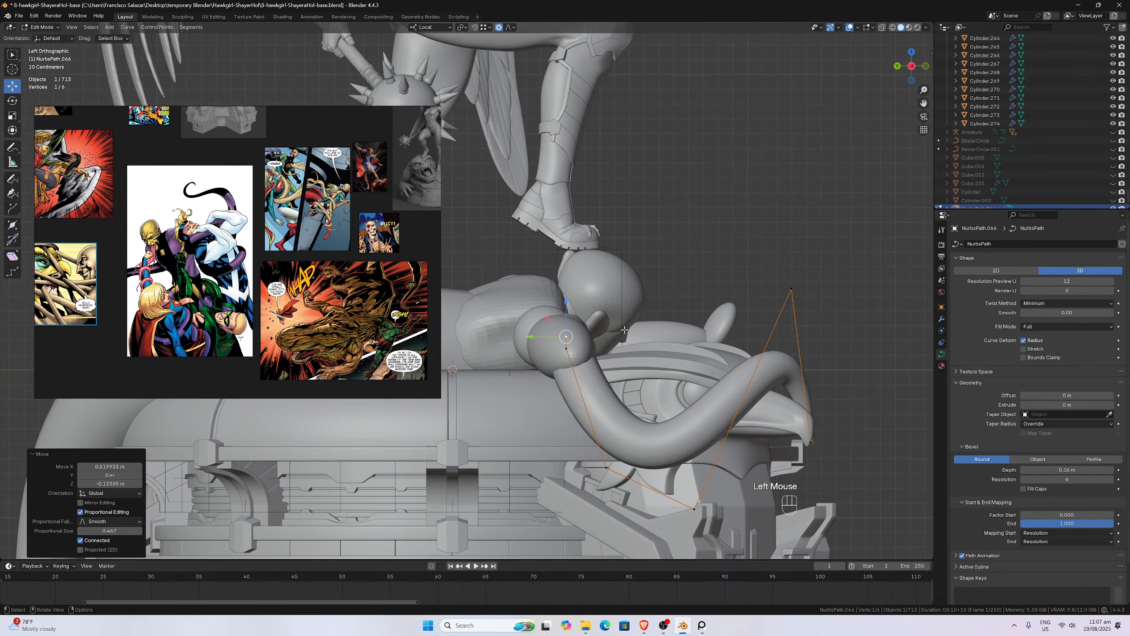
scroll(578, 294, down, 2)
middle_drag(579, 294, 588, 307)
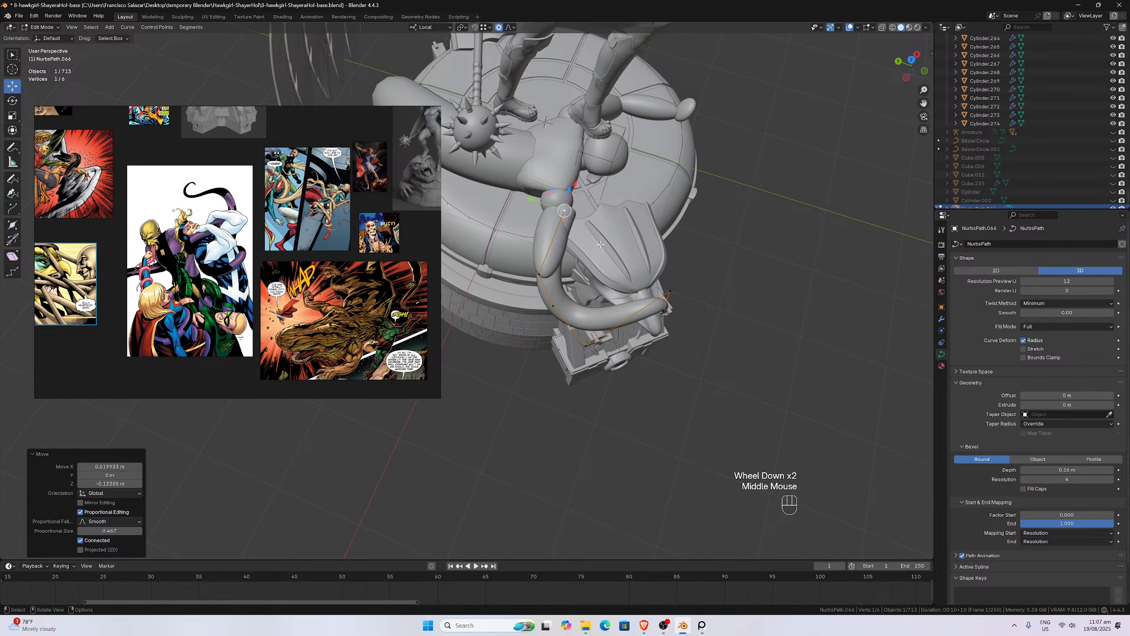
key(g)
key(y)
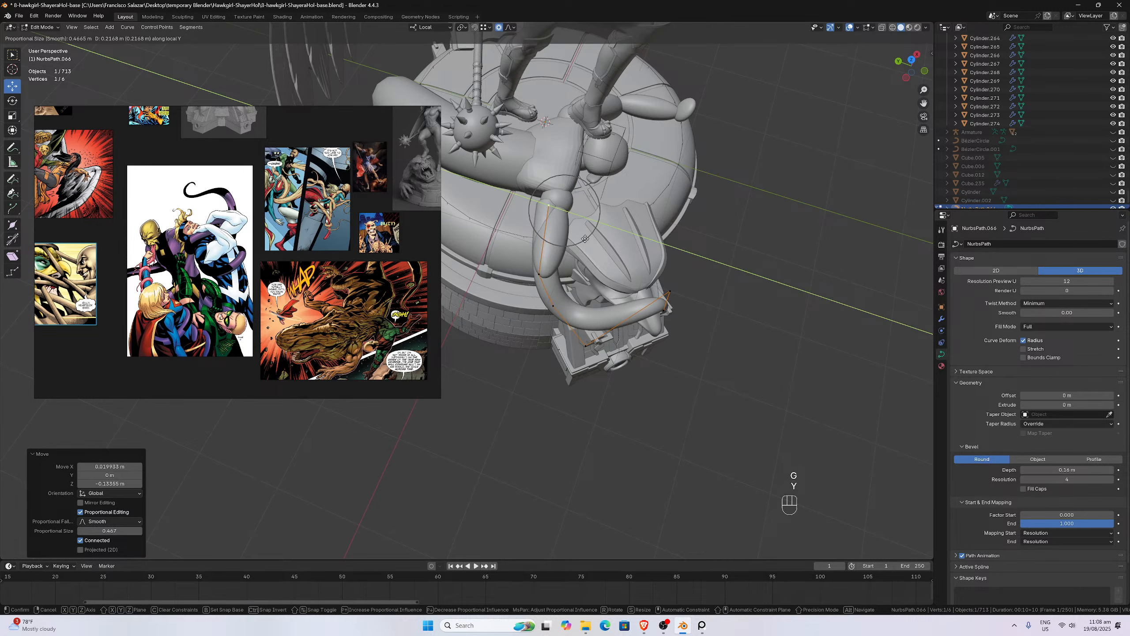
click(592, 241)
- Adjust the height of the tentacle's elbow control point along local Z
click(541, 275)
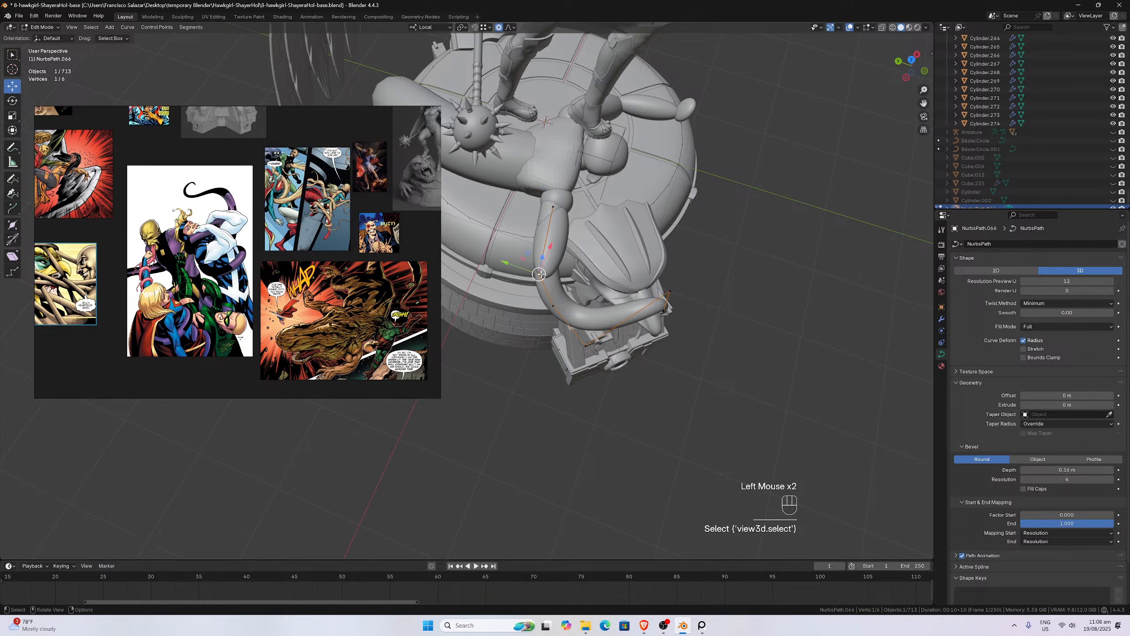
middle_drag(541, 274, 591, 172)
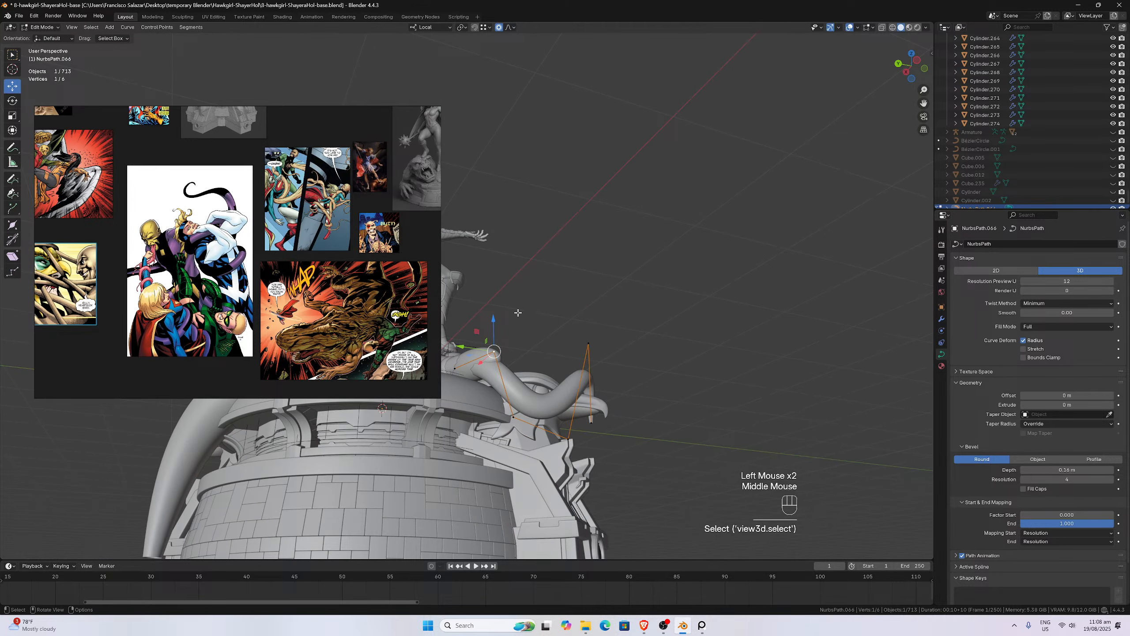
key(g)
key(z)
click(502, 335)
scroll(495, 339, down, 1)
middle_drag(483, 345, 451, 368)
- Leave curve editing, delete the old arm block overlapping the extended tentacle, and select the tentacle curve
key(Tab)
click(556, 356)
key(Delete)
click(516, 387)
- Lower the tentacle curve's high control point above the hawk head by about 0.23 m along local Z, using proportional editing
scroll(516, 338, down, 2)
middle_drag(503, 312, 683, 322)
scroll(540, 321, up, 3)
scroll(683, 323, down, 1)
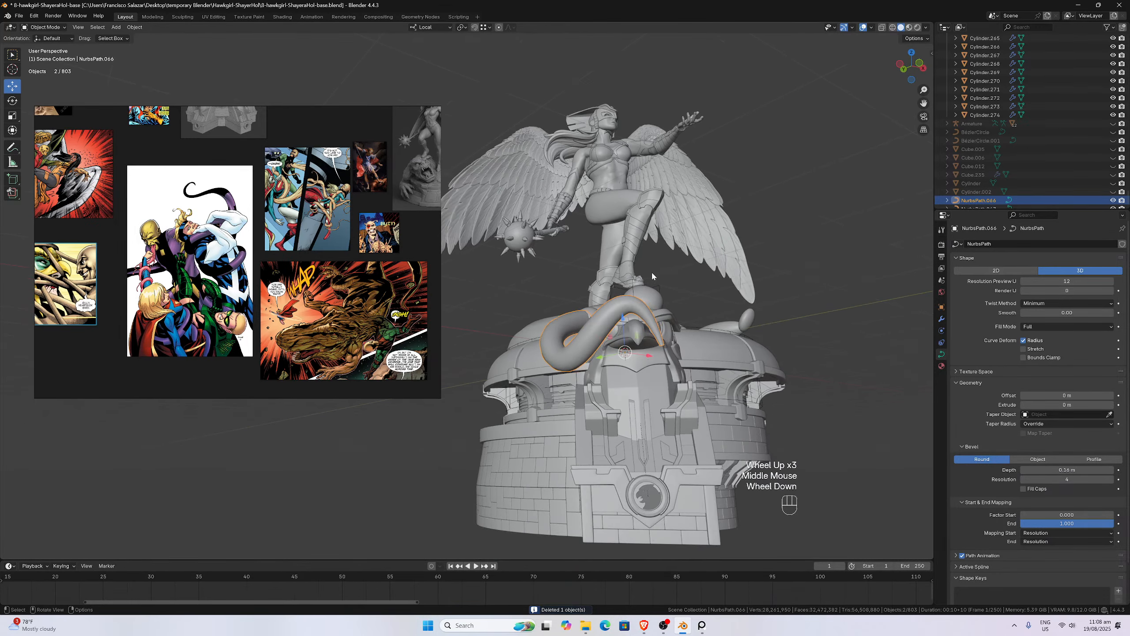
click(683, 322)
scroll(683, 323, up, 1)
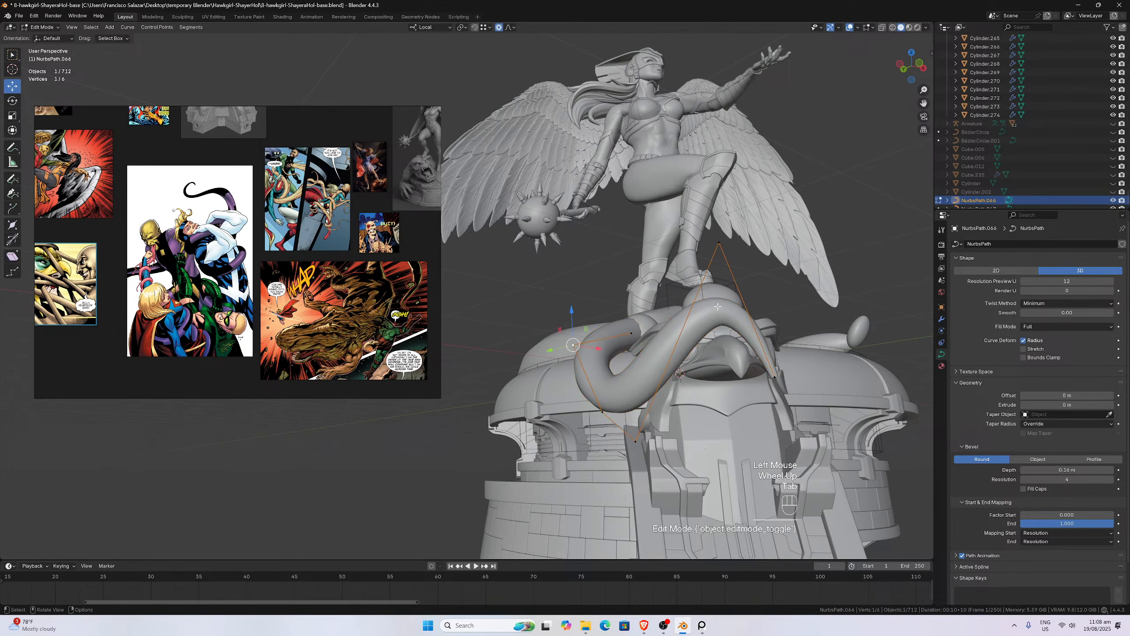
key(Tab)
click(715, 247)
key(g)
key(z)
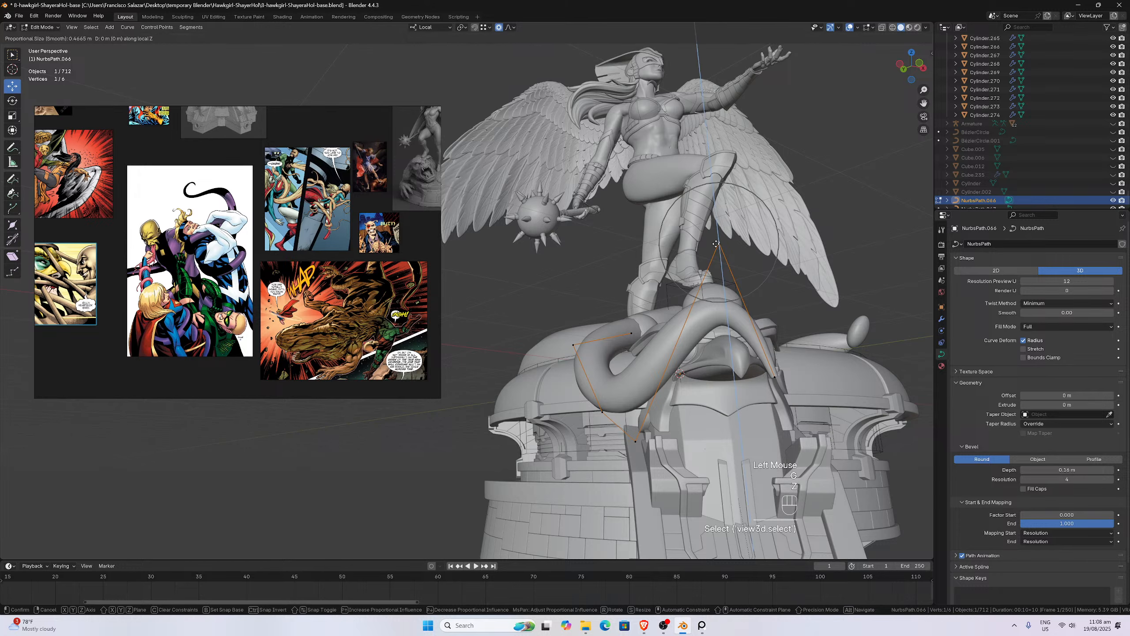
click(724, 271)
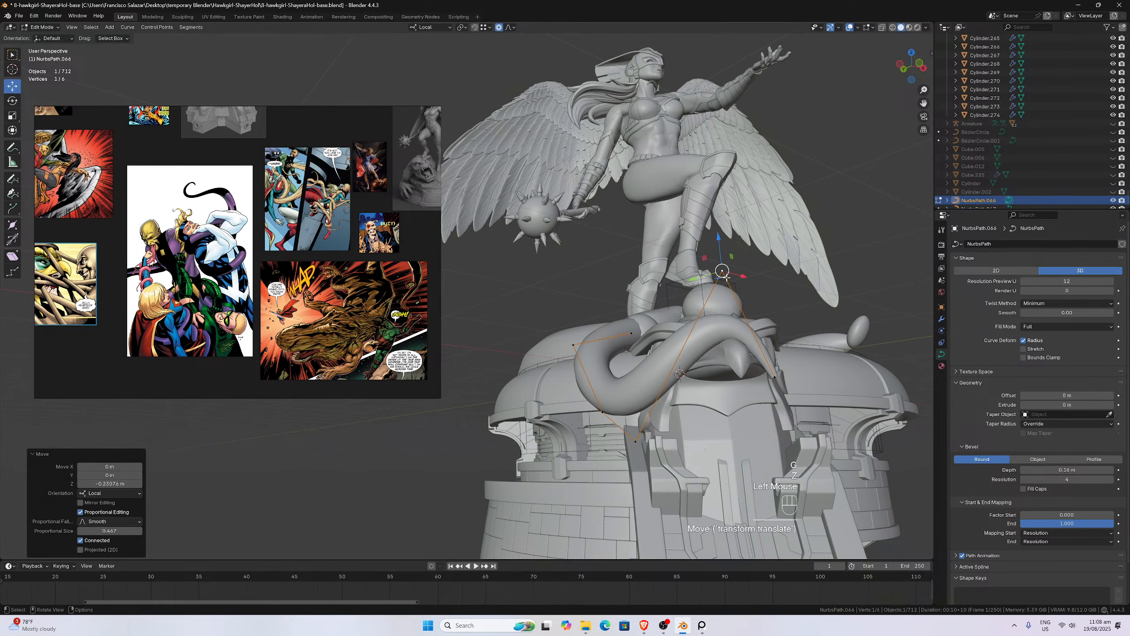
middle_drag(725, 271, 745, 331)
scroll(744, 331, up, 2)
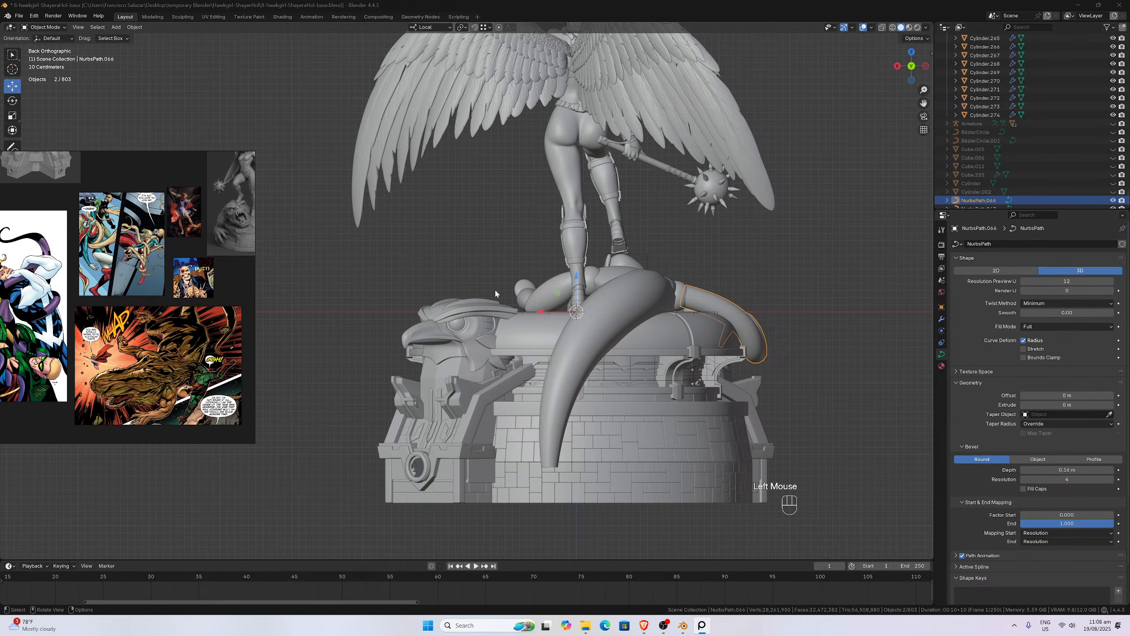
- Select the thick tapered tail curve and save the Blender file
scroll(494, 288, down, 1)
click(595, 293)
scroll(601, 286, down, 2)
middle_drag(605, 280, 501, 303)
key(ctrl+s)
scroll(574, 318, down, 1)
middle_drag(574, 319, 545, 365)
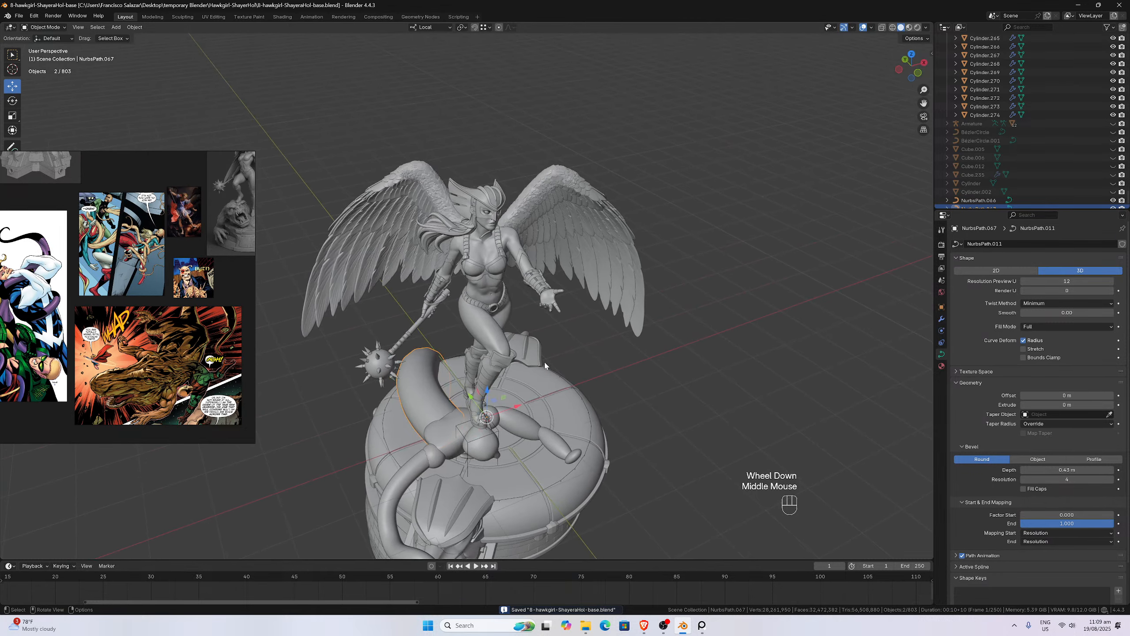
- Duplicate the creature's free arm block in top view and place the copy beside the tail, about 2.15 m along Y
click(529, 430)
key(KP_7)
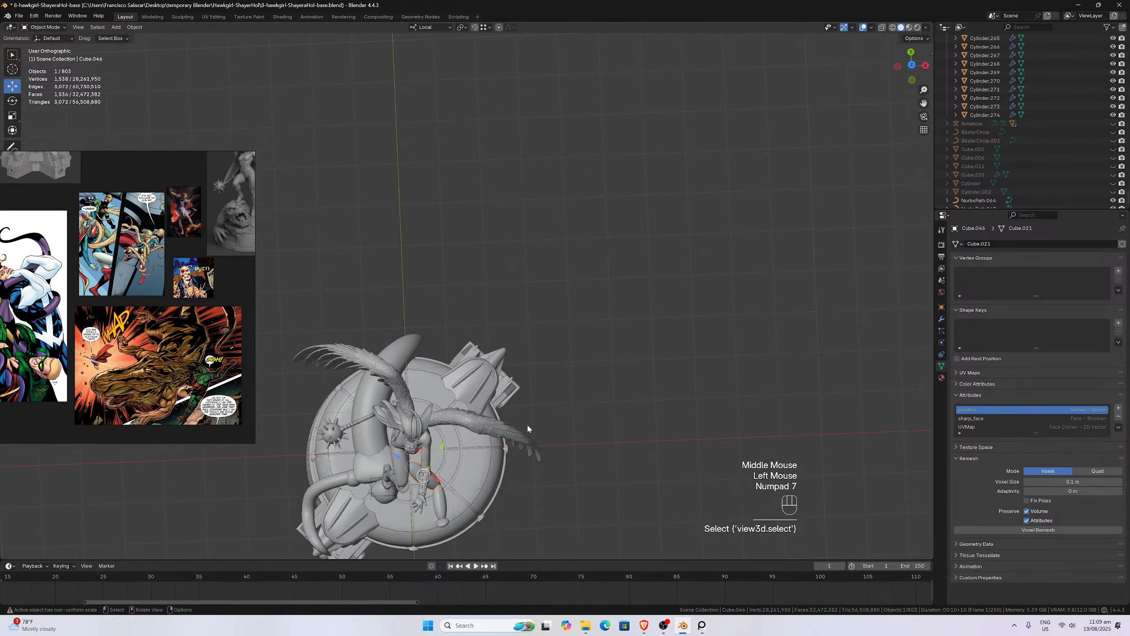
key(shift+d)
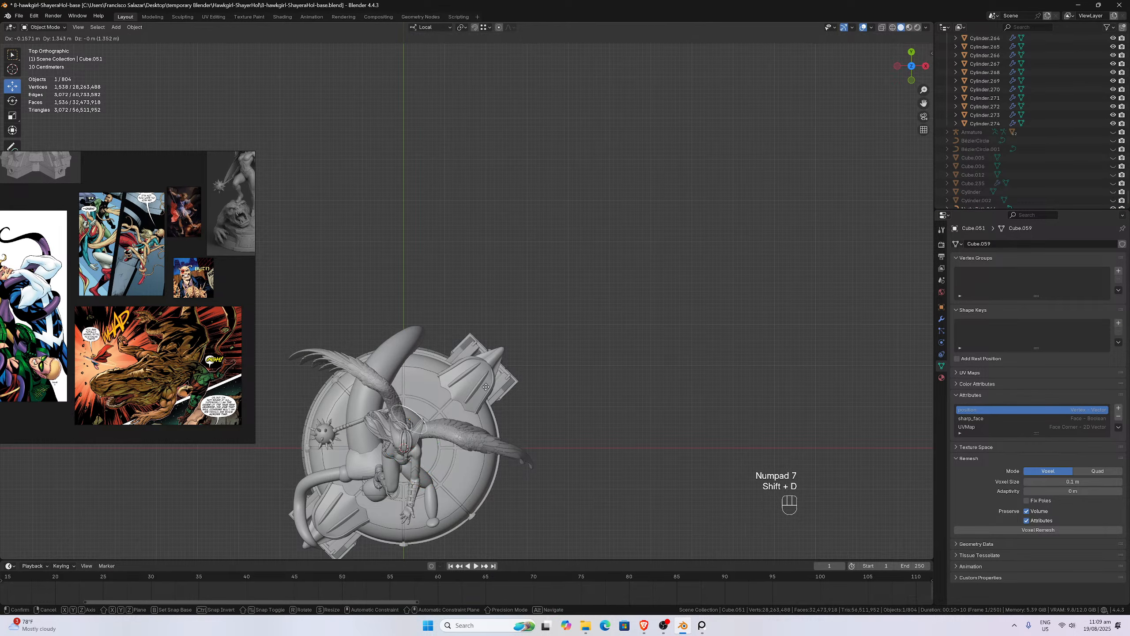
click(483, 359)
middle_drag(474, 388, 685, 163)
key(KP_7)
scroll(685, 163, down, 2)
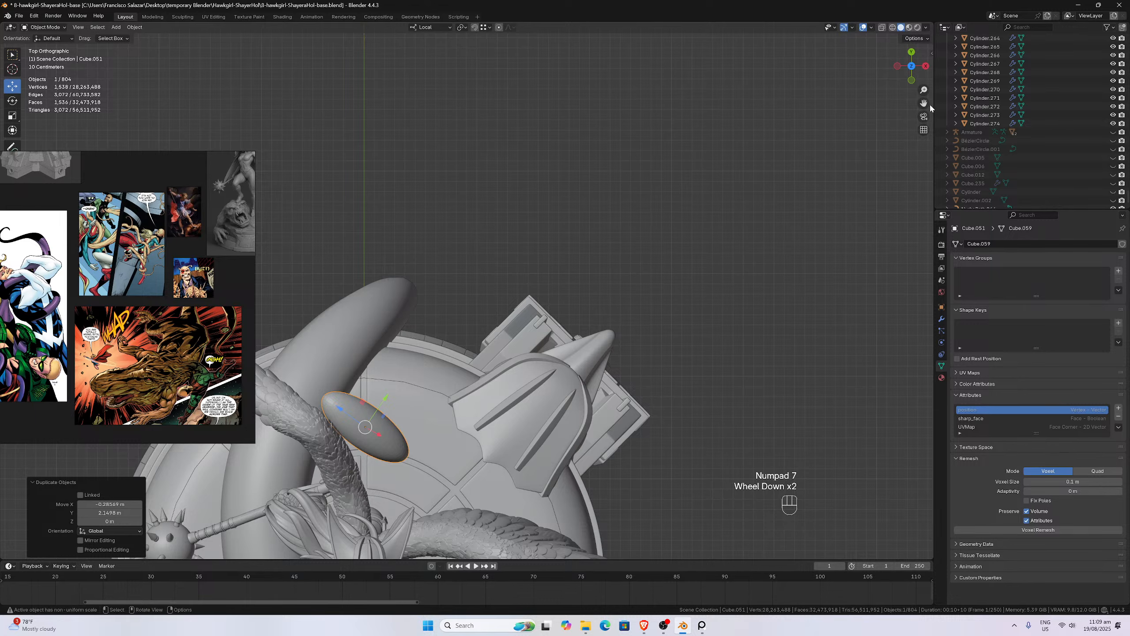
- Widen the duplicated block along its local Y axis by a factor of about 1.48
drag(924, 102, 1013, 65)
scroll(656, 326, up, 1)
key(s)
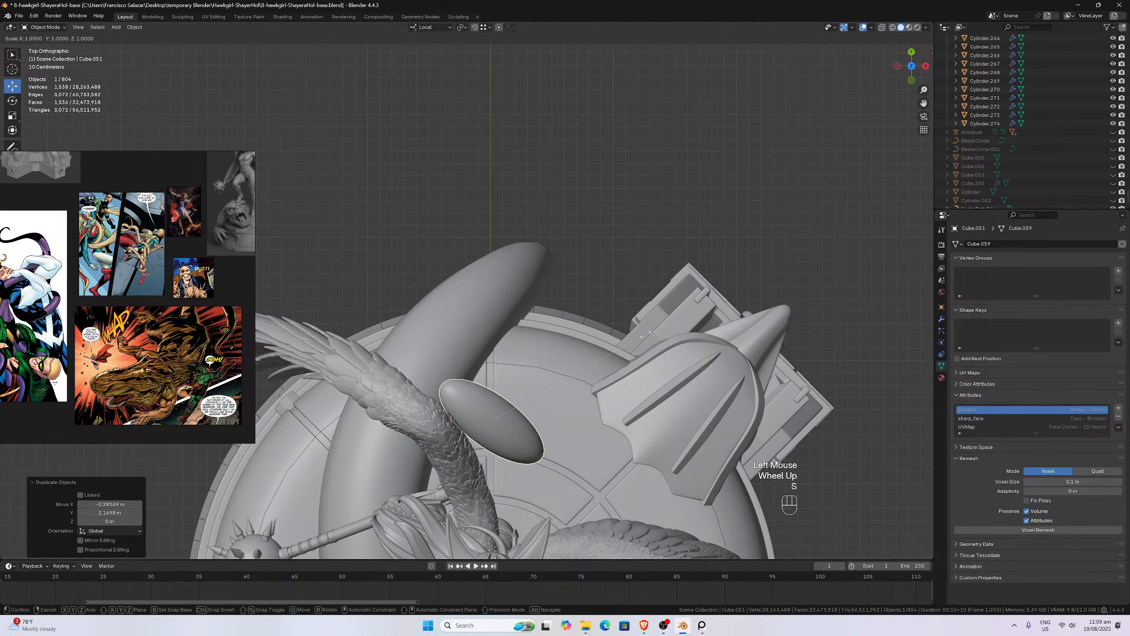
key(y)
click(717, 289)
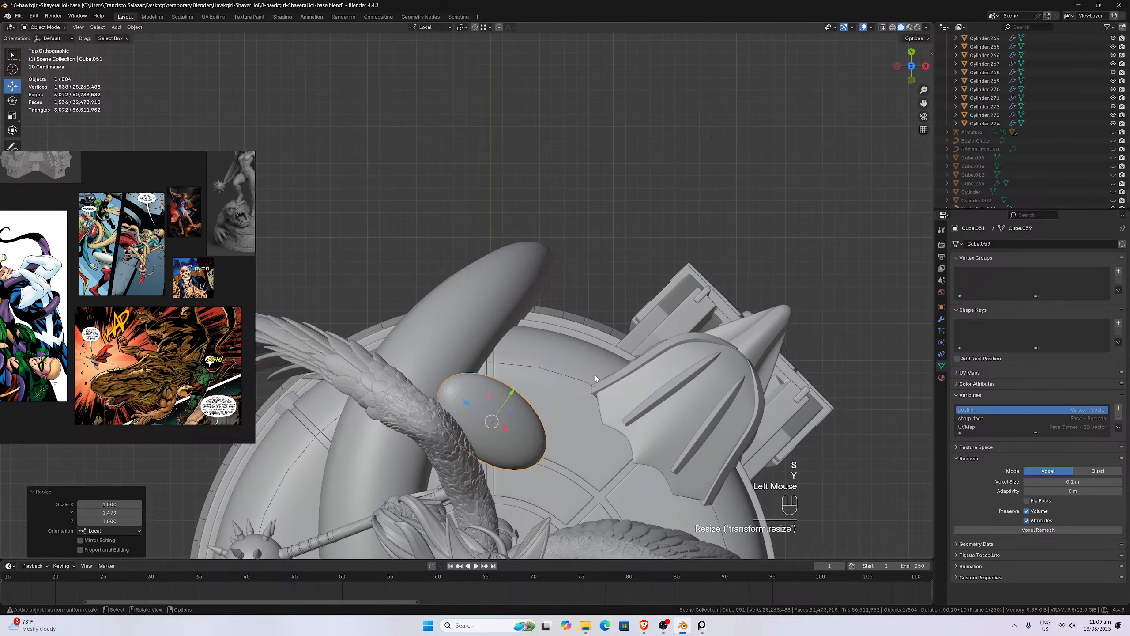
- Rotate the widened block about 15.6° in back view and shift it about 0.19 m along negative X against the tail
middle_drag(595, 375, 412, 284)
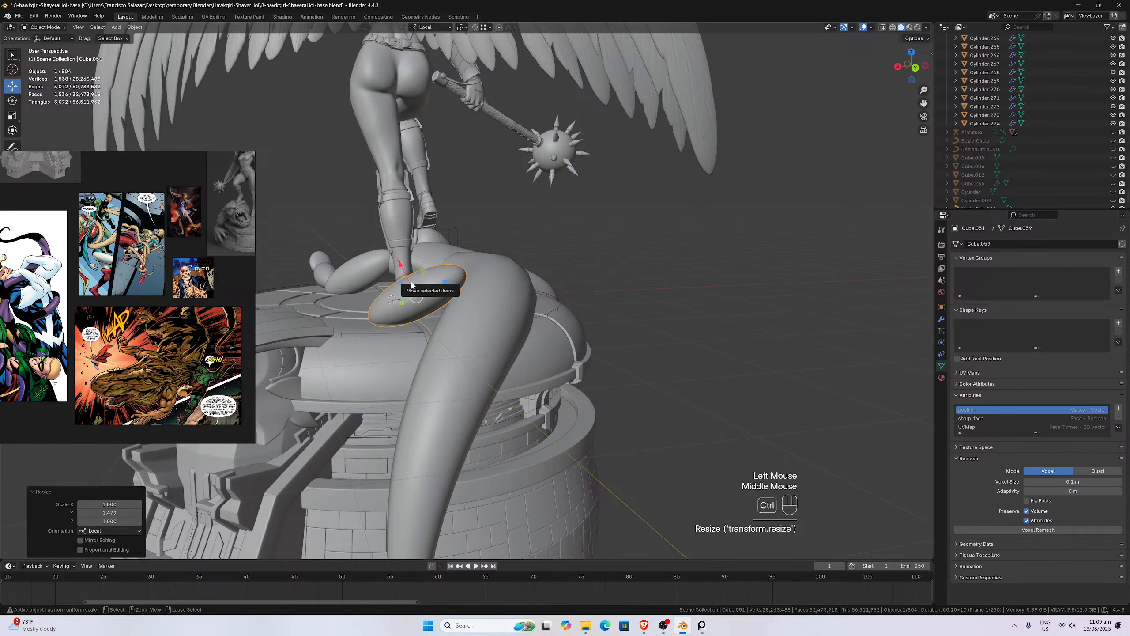
key(ctrl+KP_1)
key(r)
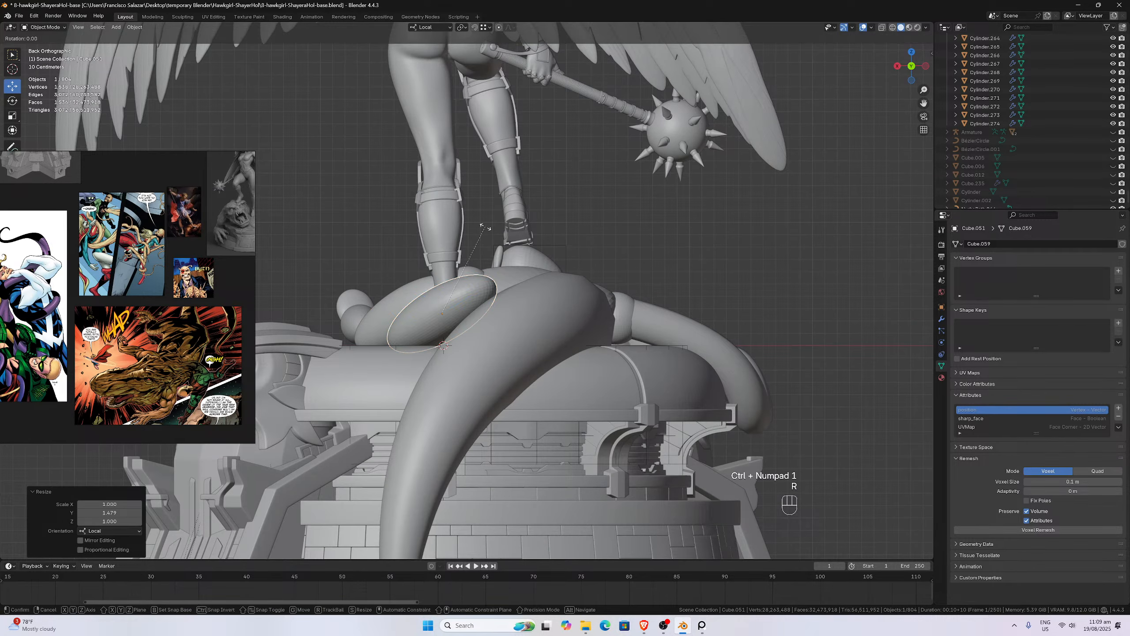
click(499, 254)
key(g)
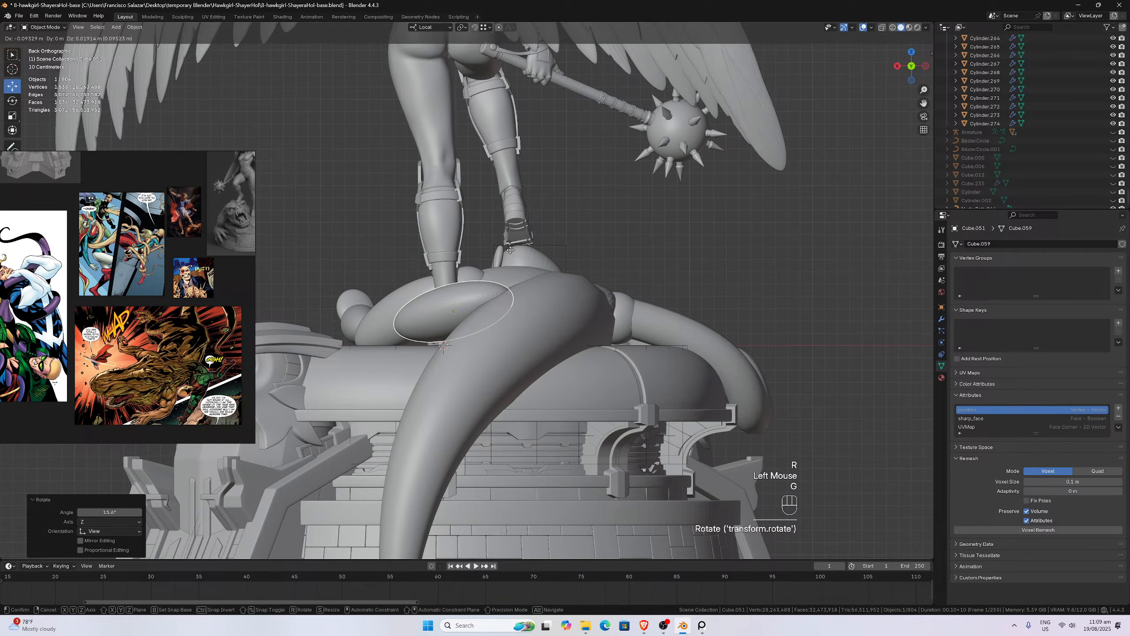
click(512, 272)
middle_drag(512, 271, 581, 226)
- Reposition the block in top view so it sits on the dome just beside the tail, finishing about 0.15 m further along Y
key(KP_7)
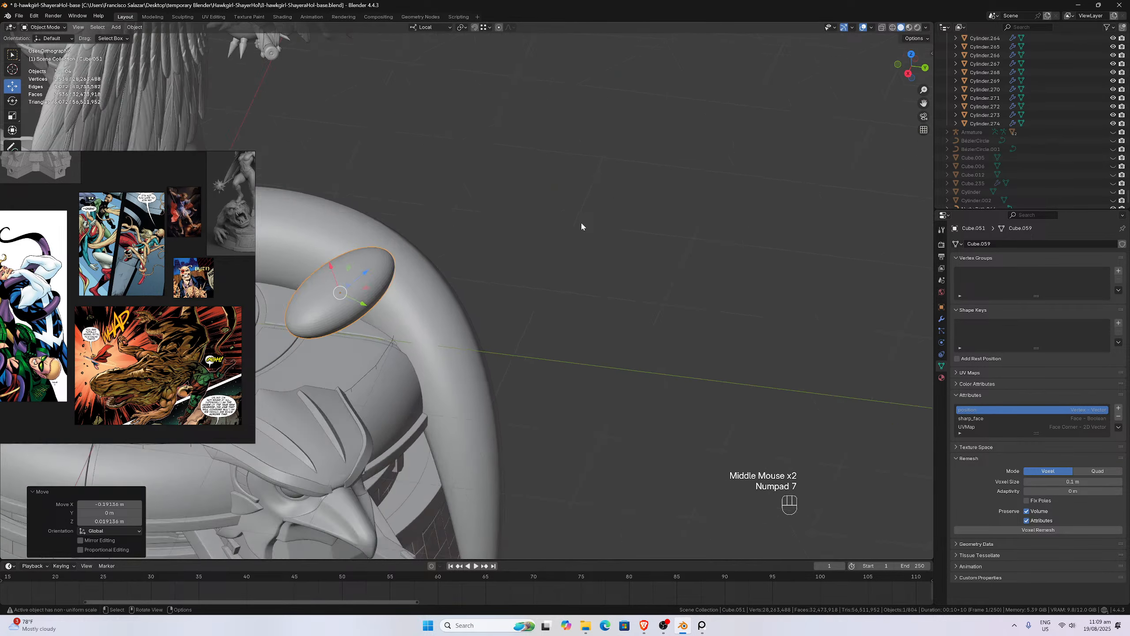
scroll(511, 348, down, 1)
scroll(503, 362, down, 2)
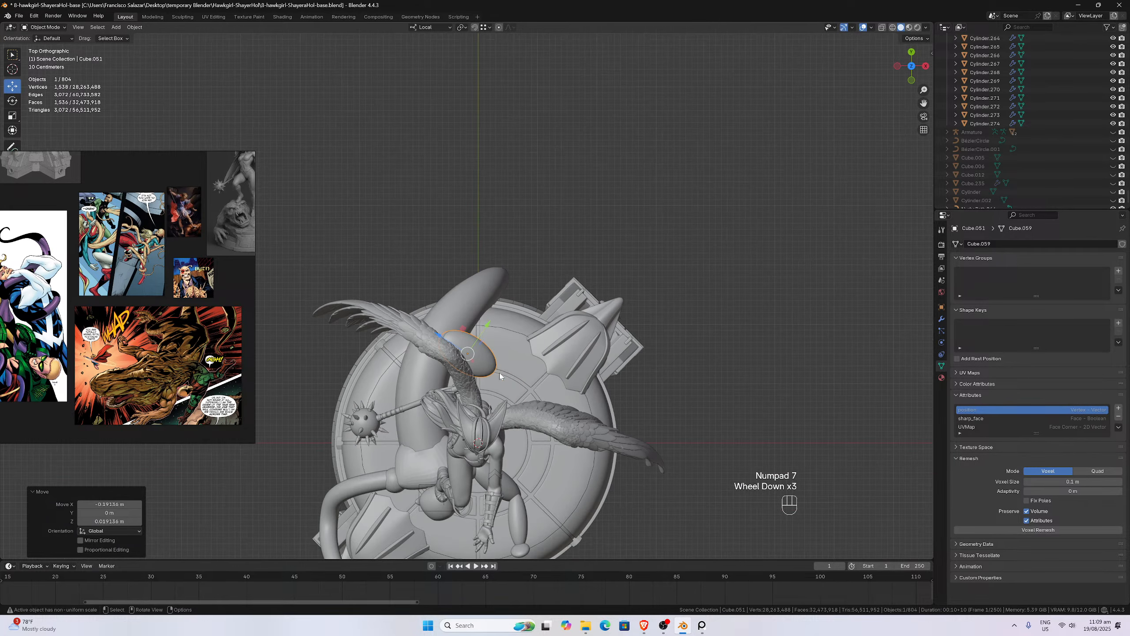
key(g)
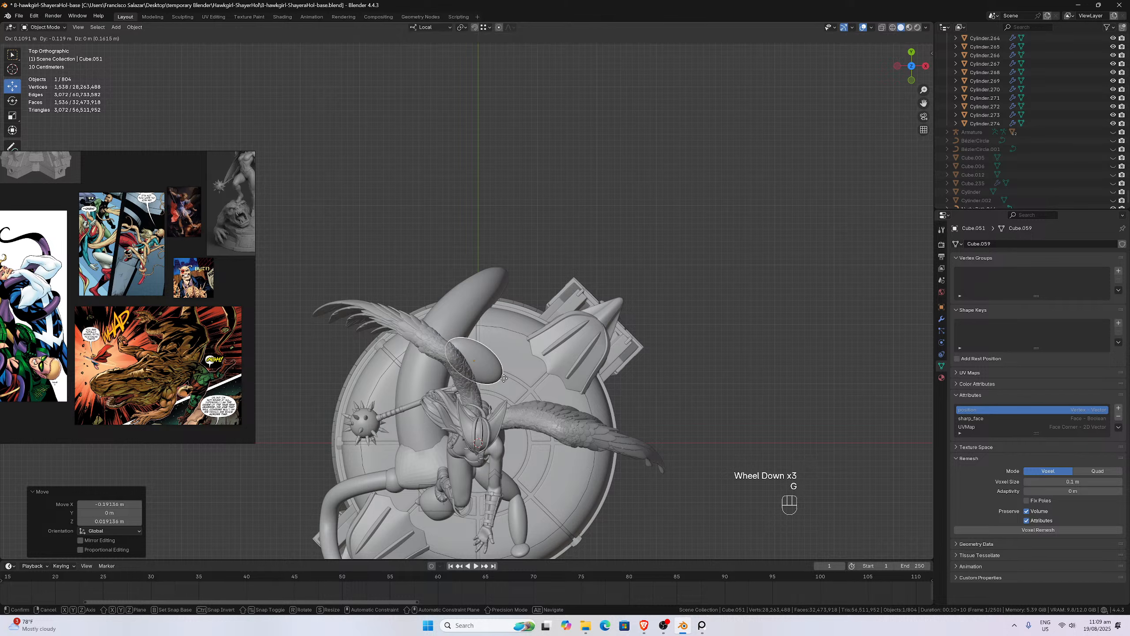
click(505, 380)
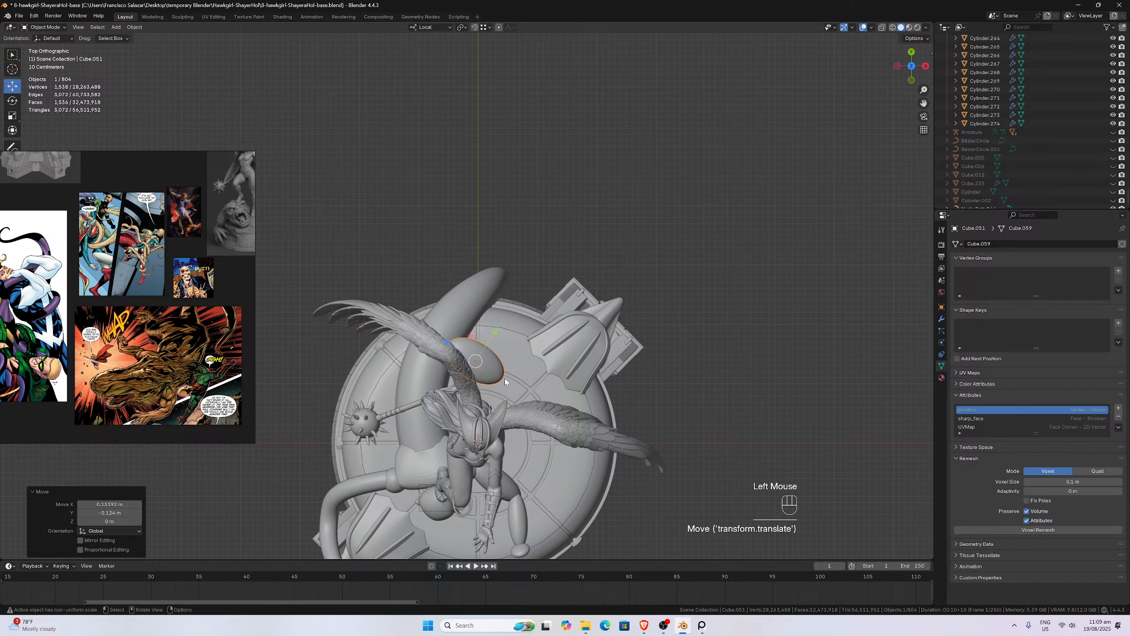
key(g)
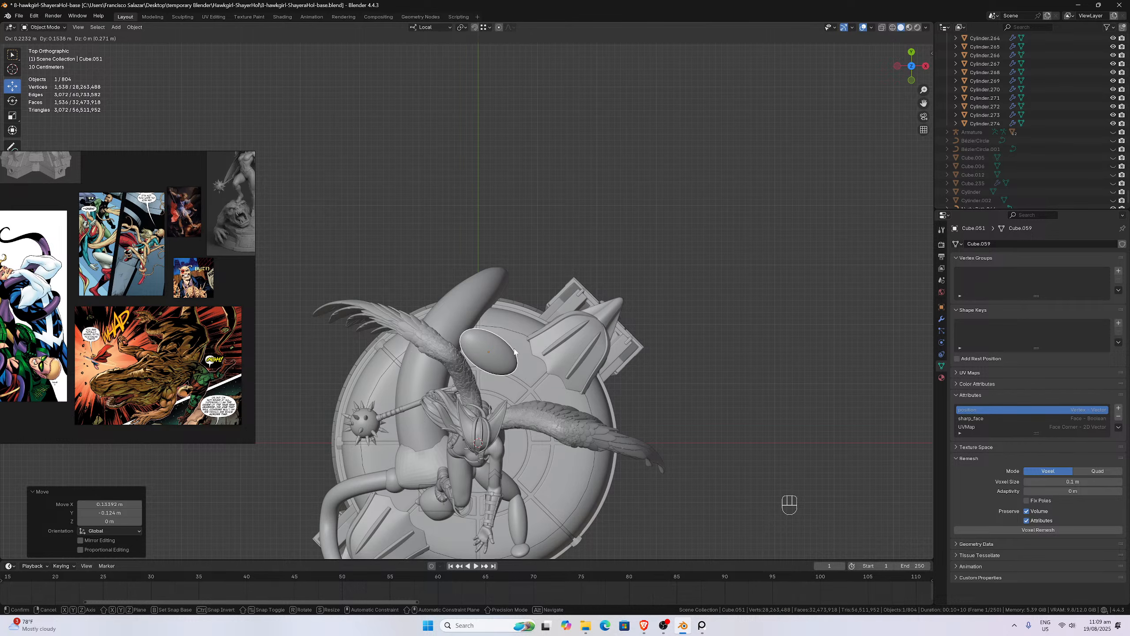
click(513, 348)
scroll(513, 362, up, 3)
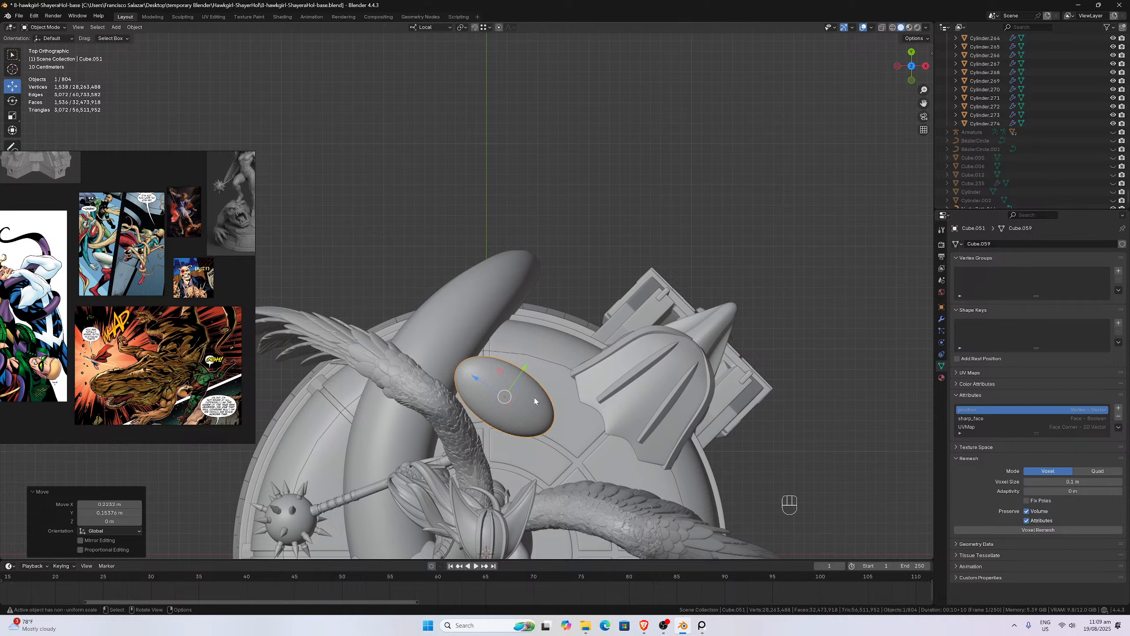
- Duplicate the block in top view and place a slightly smaller copy overlapping its side nearest the rear hawk head
key(shift+d)
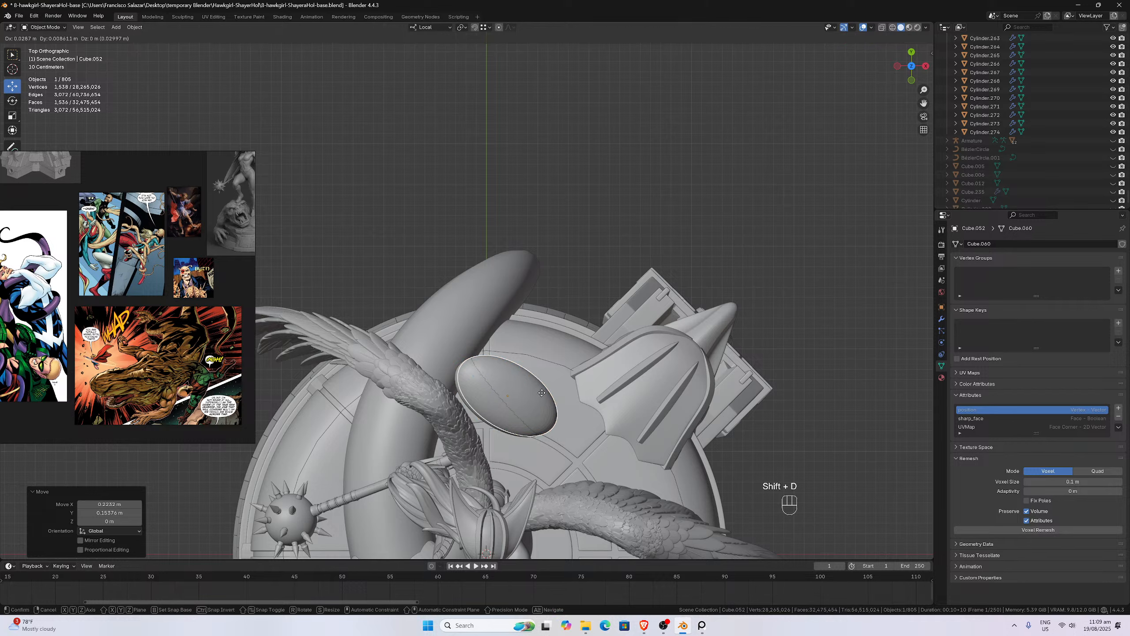
click(648, 428)
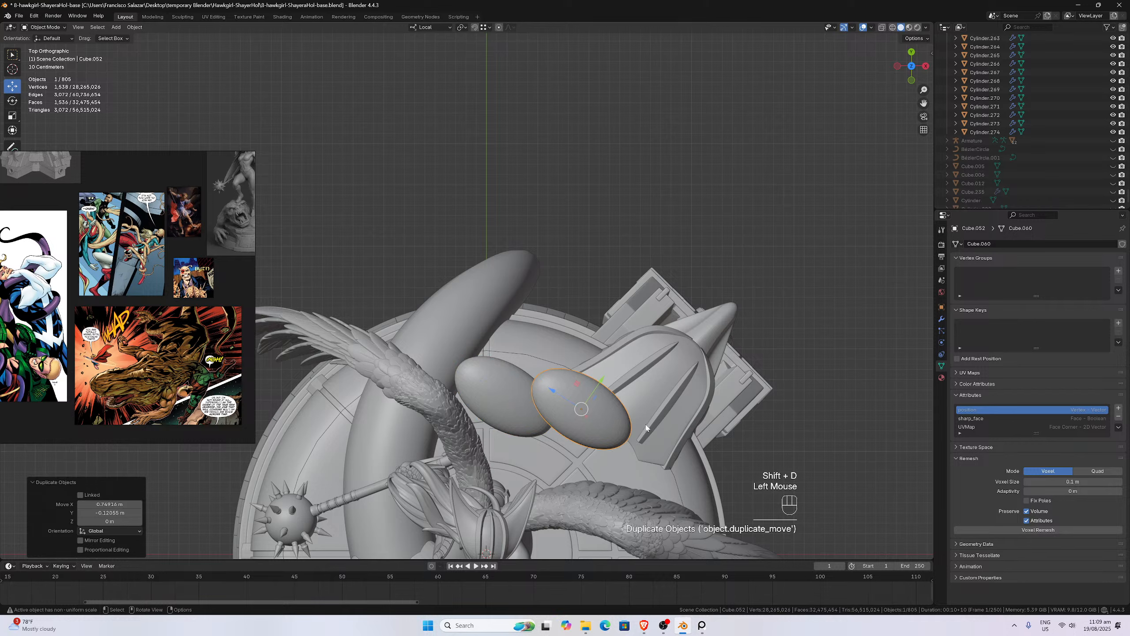
key(s)
click(630, 424)
key(g)
click(599, 404)
- Set the transform orientation to Global and lower the smaller copy about 0.16 m along Z toward the dome
scroll(599, 401, down, 2)
middle_drag(598, 401, 429, 276)
scroll(428, 273, up, 2)
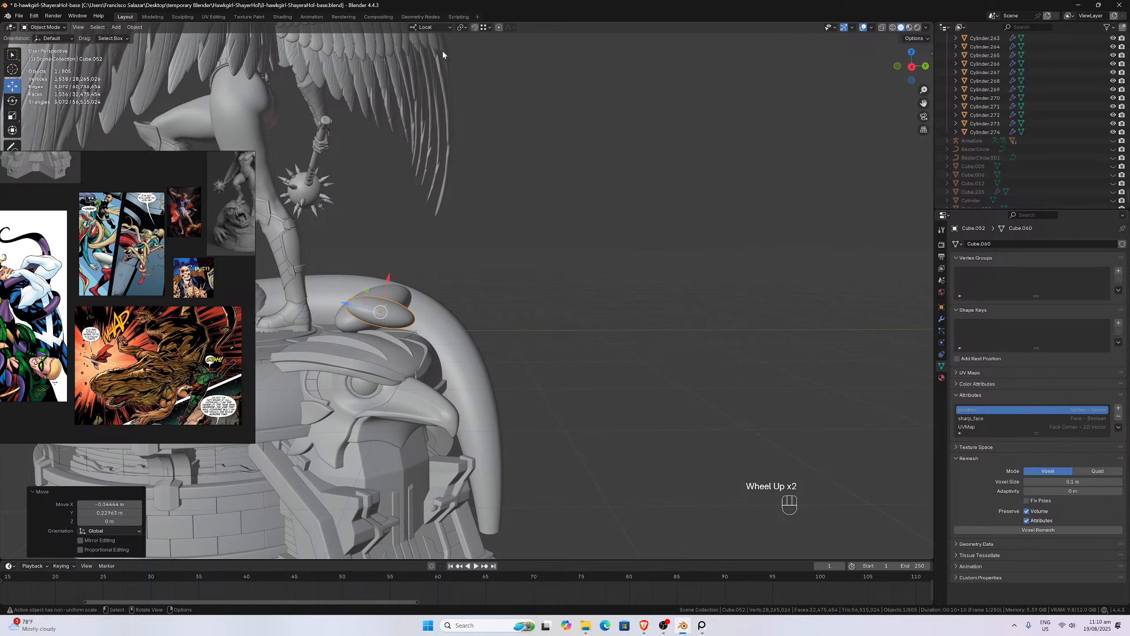
click(433, 21)
click(433, 27)
click(415, 54)
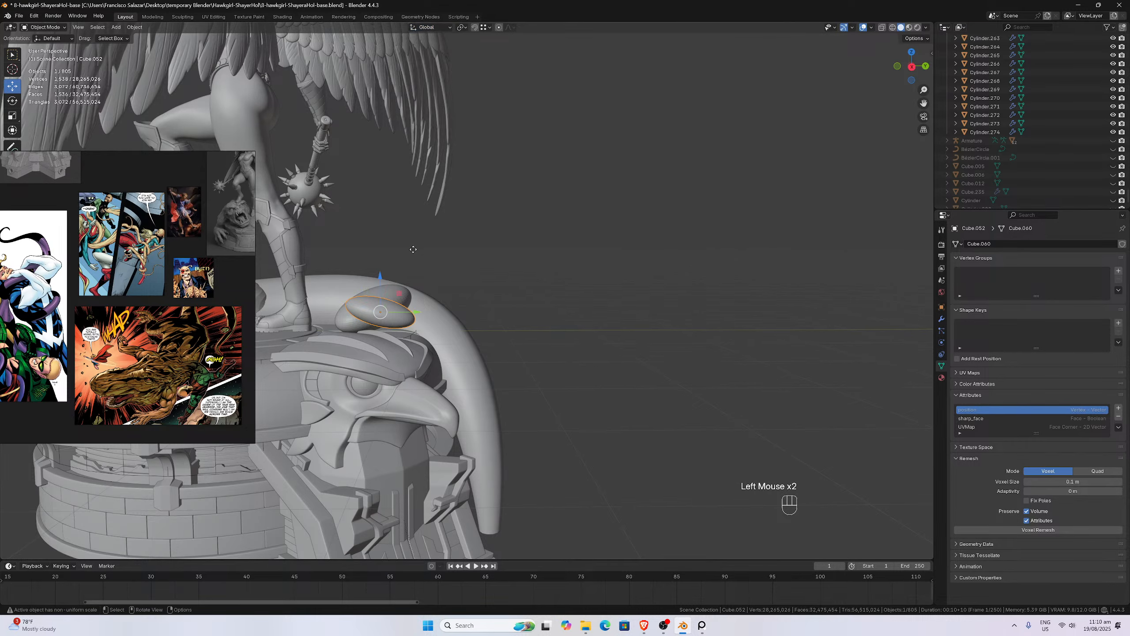
key(g)
key(z)
click(420, 272)
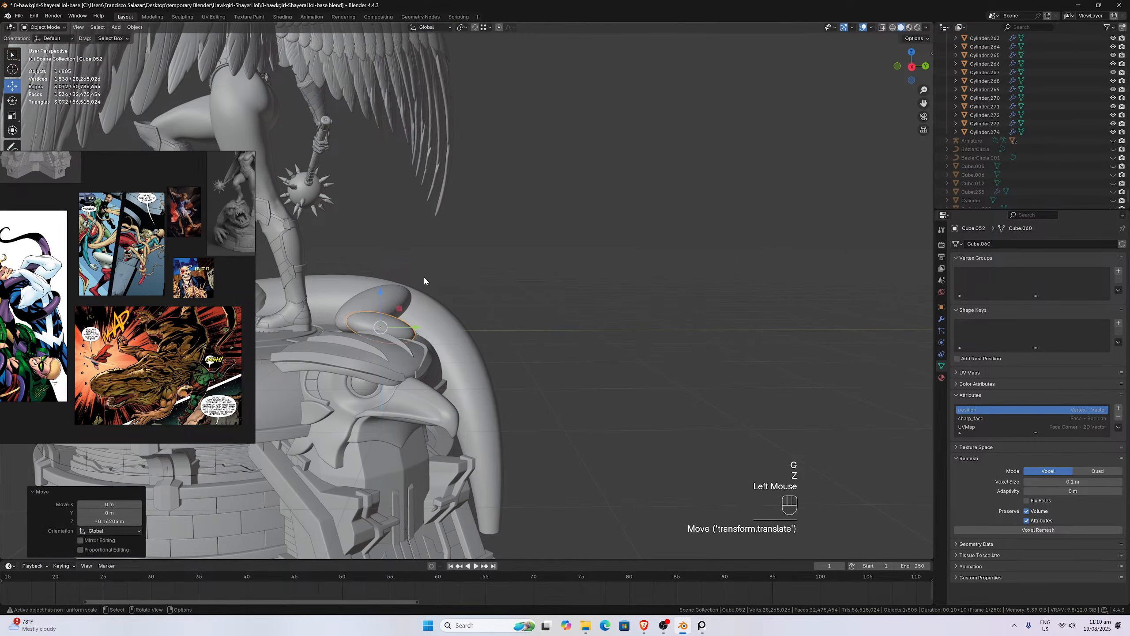
- Select both rounded blocks and move them together about 0.21 m along negative X toward the tail
middle_drag(424, 278, 328, 296)
scroll(328, 296, up, 3)
click(423, 278)
shift+click(365, 314)
drag(358, 292, 379, 291)
scroll(435, 332, down, 3)
middle_drag(379, 292, 475, 414)
scroll(485, 368, down, 3)
scroll(475, 414, up, 1)
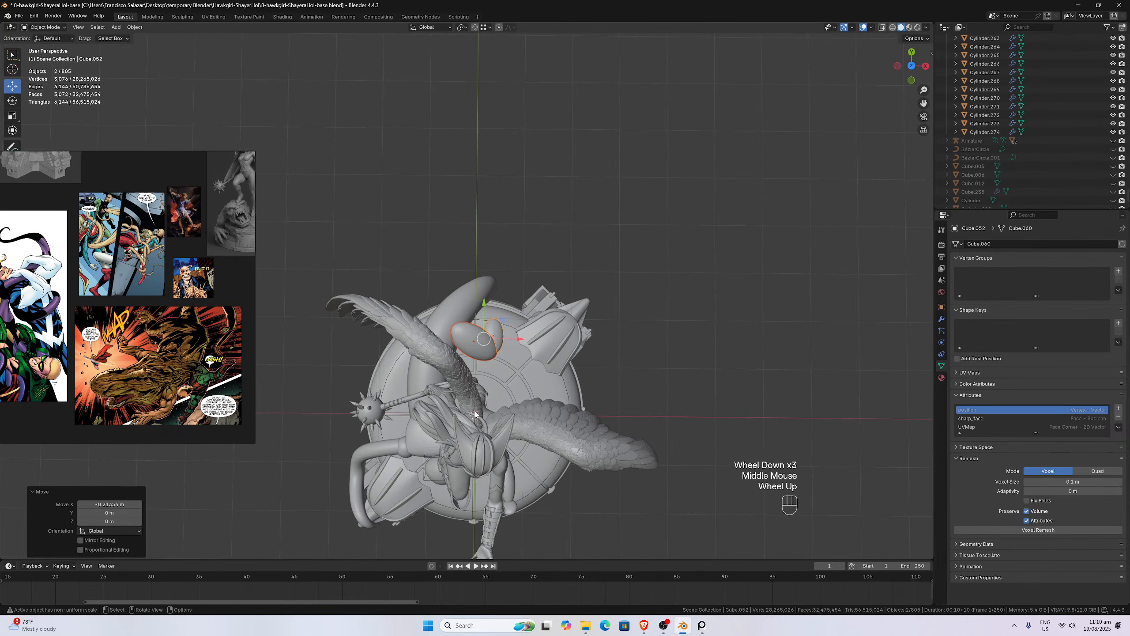
key(KP_7)
scroll(497, 399, up, 2)
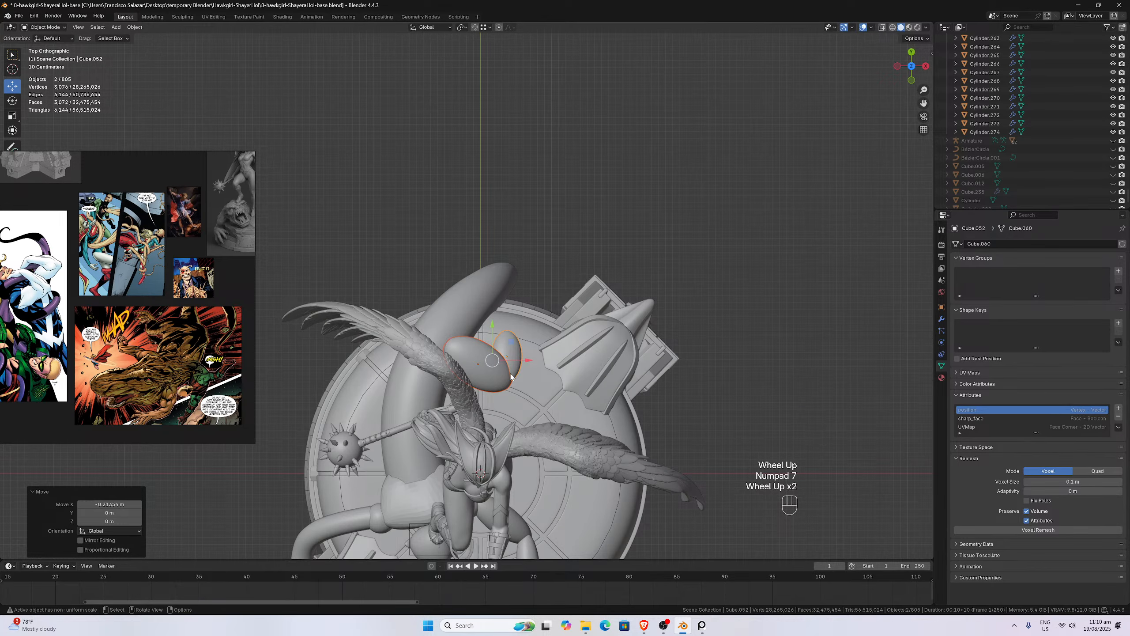
- Scale the two selected leg ellipsoids beside the tail uniformly by about 1.27 and reposition them in the top view
key(s)
click(519, 380)
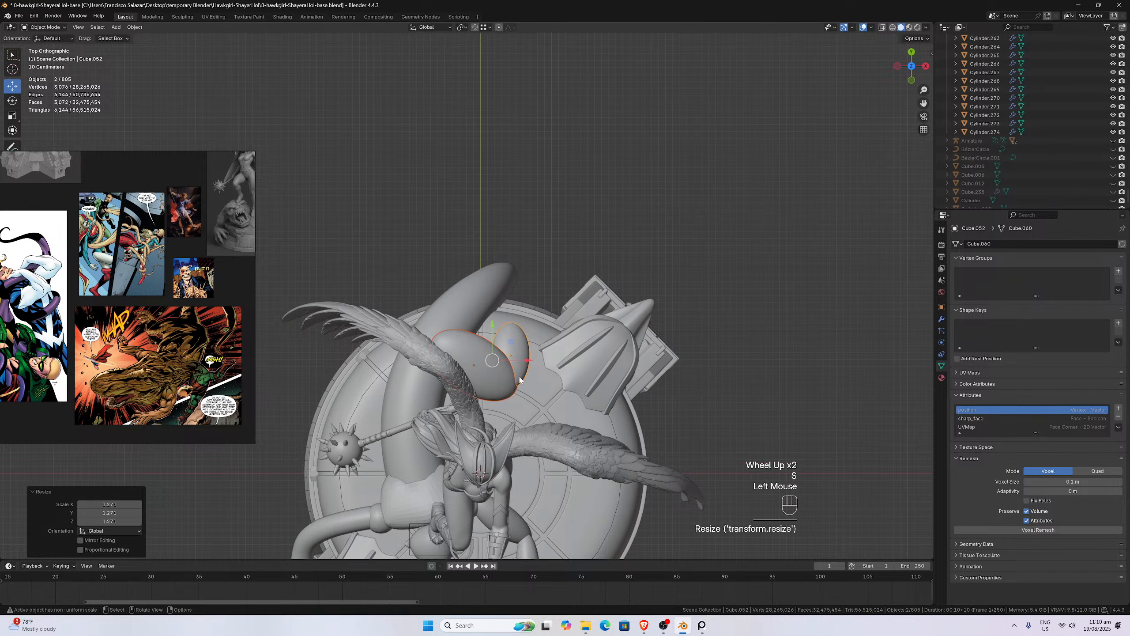
key(g)
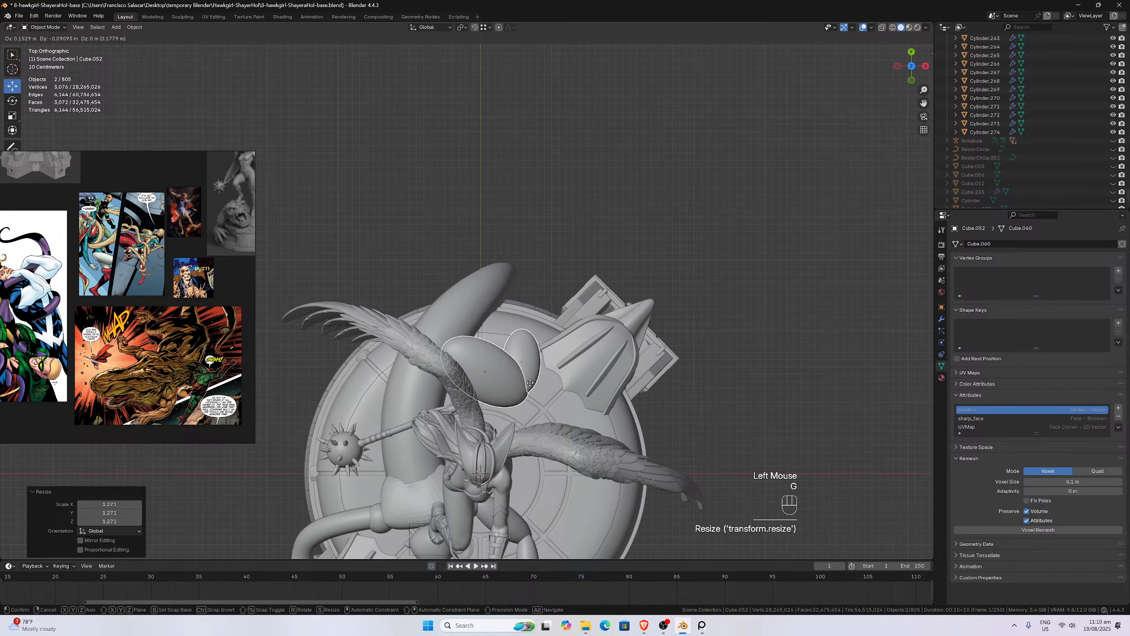
click(525, 379)
- Shift the smaller leg ellipsoid about 0.03 m in X and -0.06 m in Y against the thigh in the top view
scroll(556, 398, down, 1)
middle_drag(556, 398, 489, 309)
scroll(464, 309, up, 2)
scroll(373, 306, up, 3)
click(374, 313)
key(ctrl+KP_3)
key(KP_1)
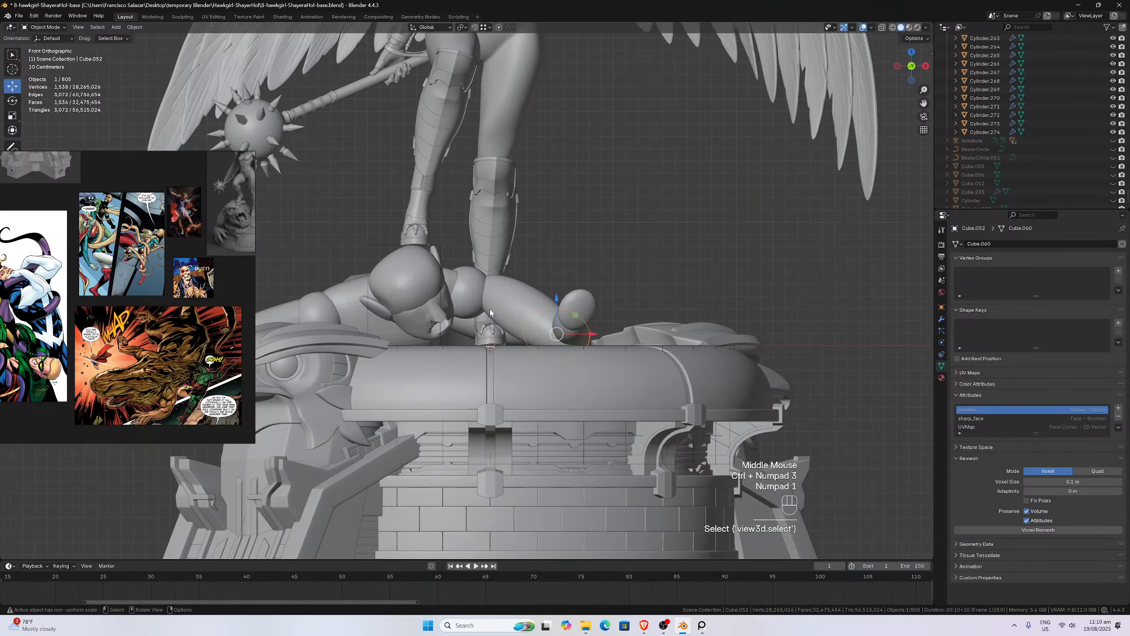
key(KP_7)
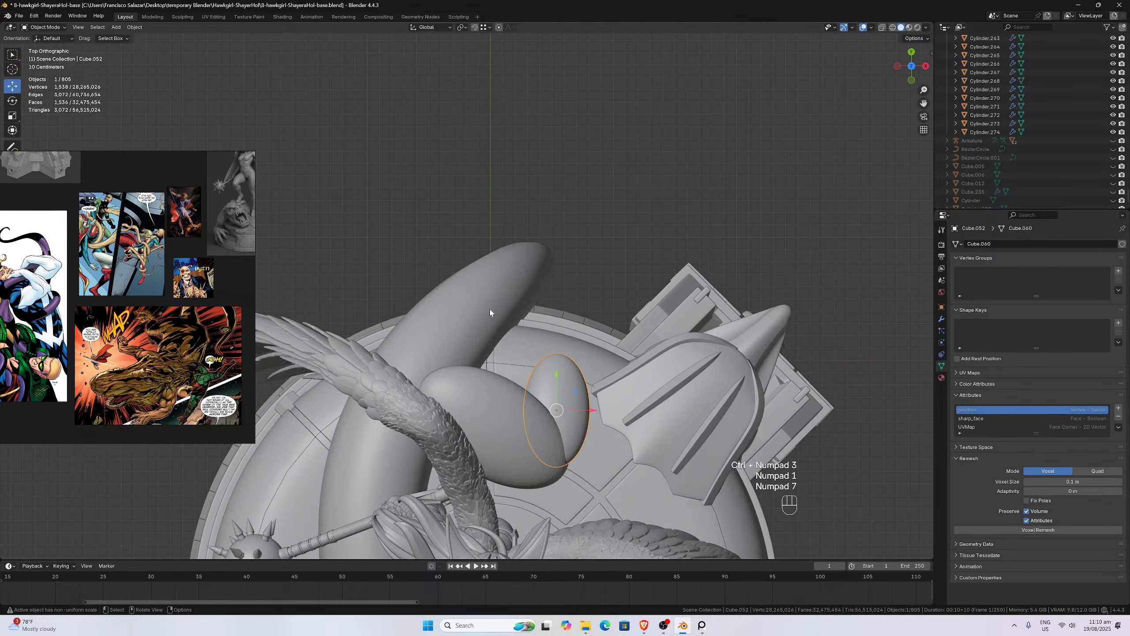
key(g)
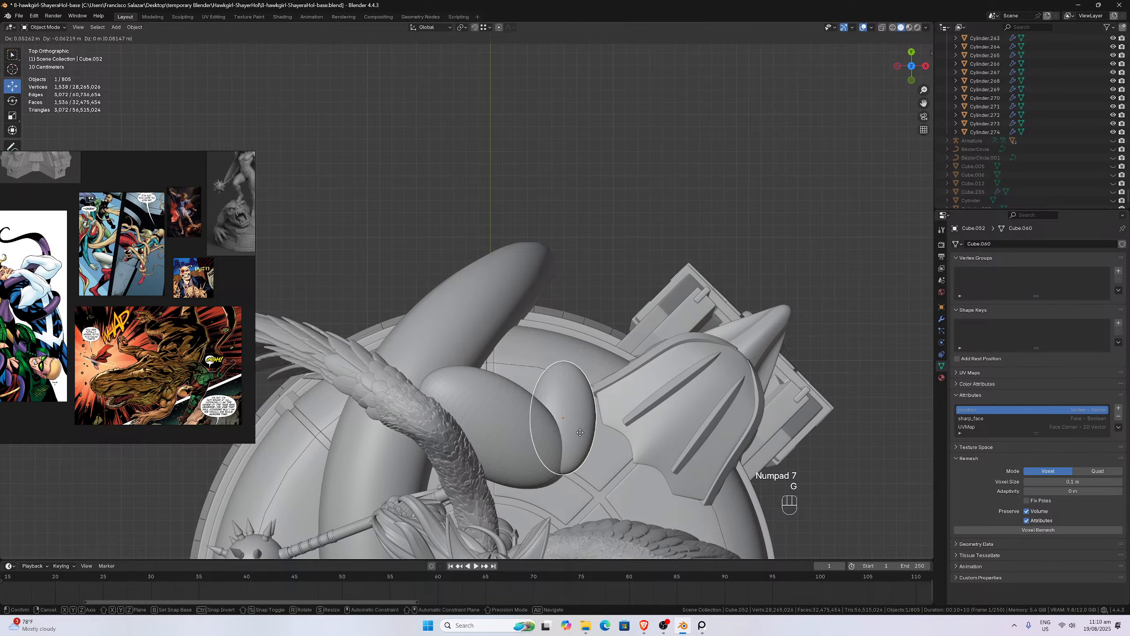
click(576, 429)
- Duplicate both leg ellipsoids and place the copies about 2.1 m away on the opposite side of the tail
scroll(574, 418, down, 3)
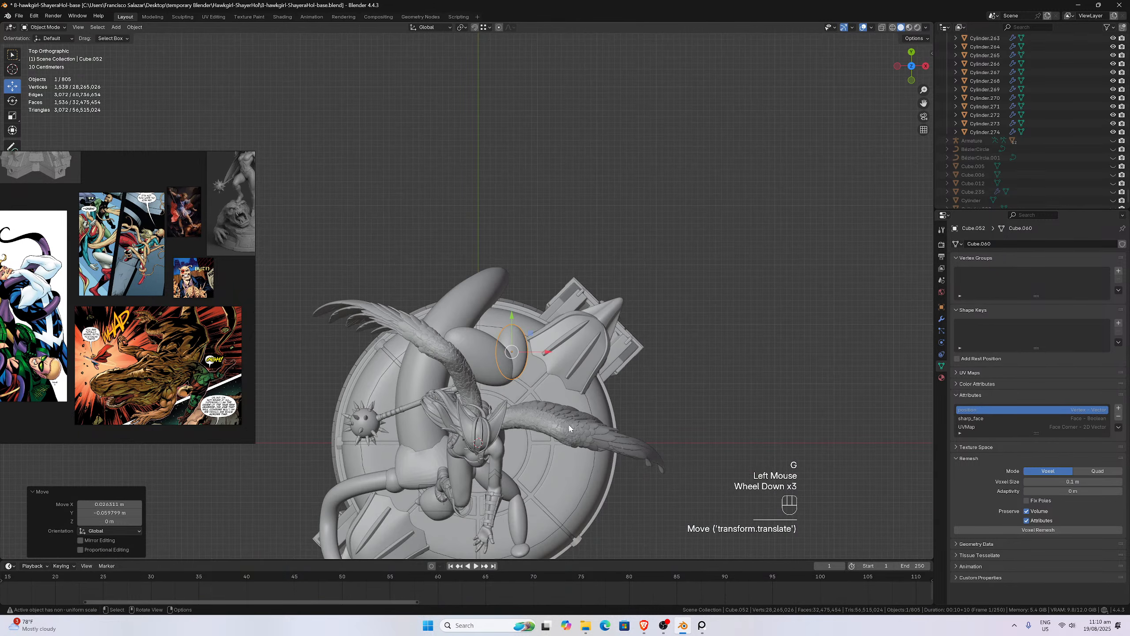
middle_drag(574, 419, 507, 438)
scroll(579, 352, down, 2)
scroll(507, 401, up, 3)
middle_drag(507, 356, 497, 394)
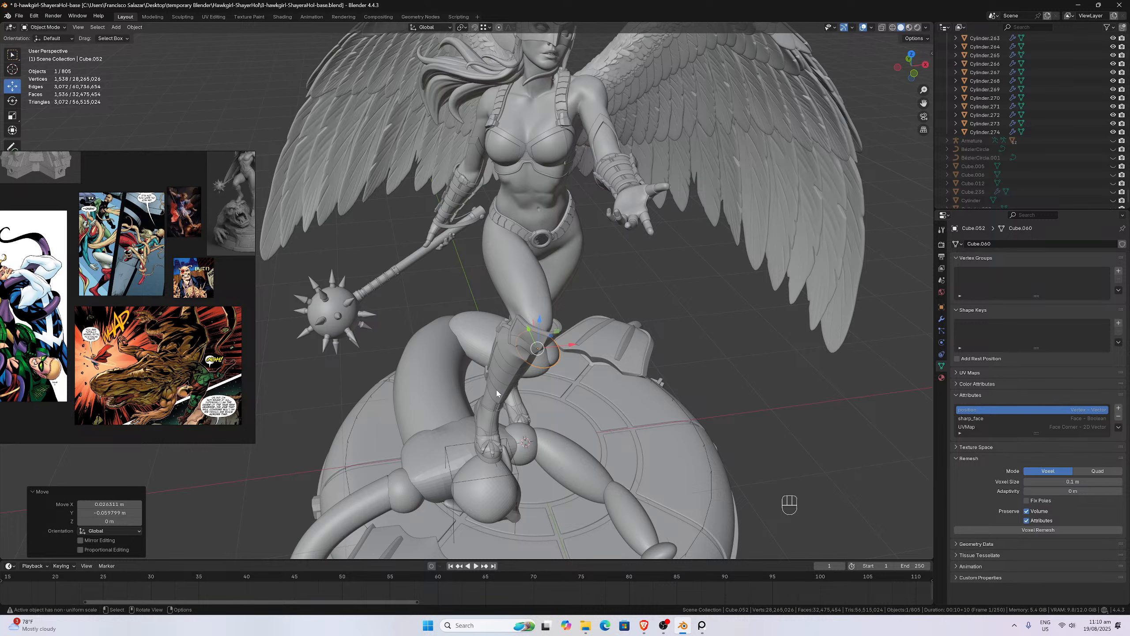
middle_drag(510, 342, 622, 346)
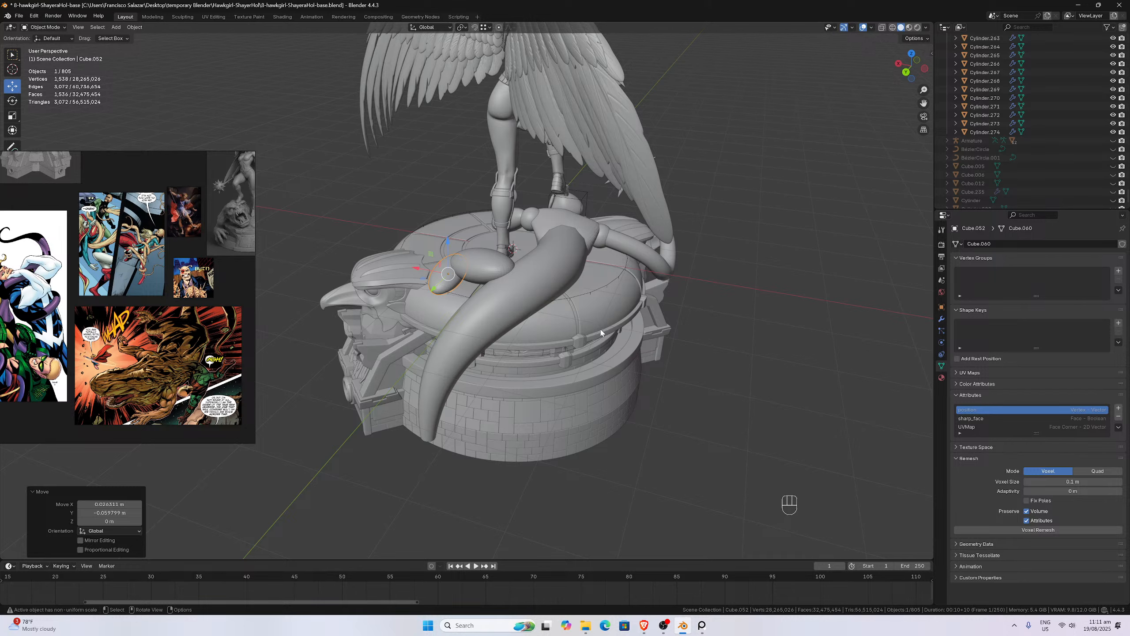
click(485, 276)
shift+click(445, 279)
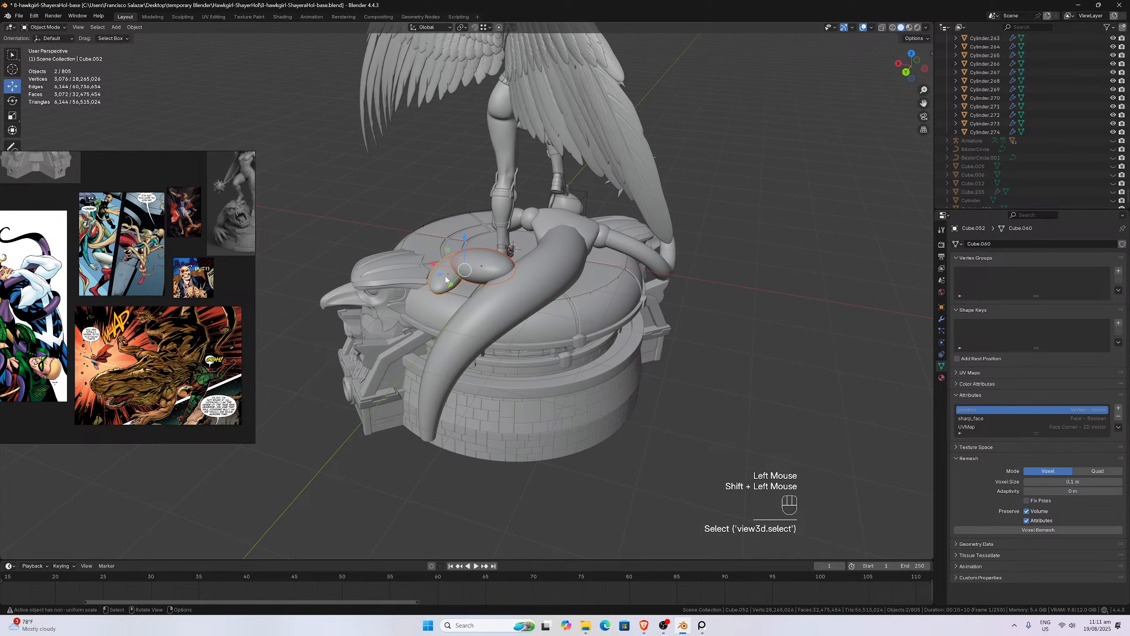
key(ctrl+KP_1)
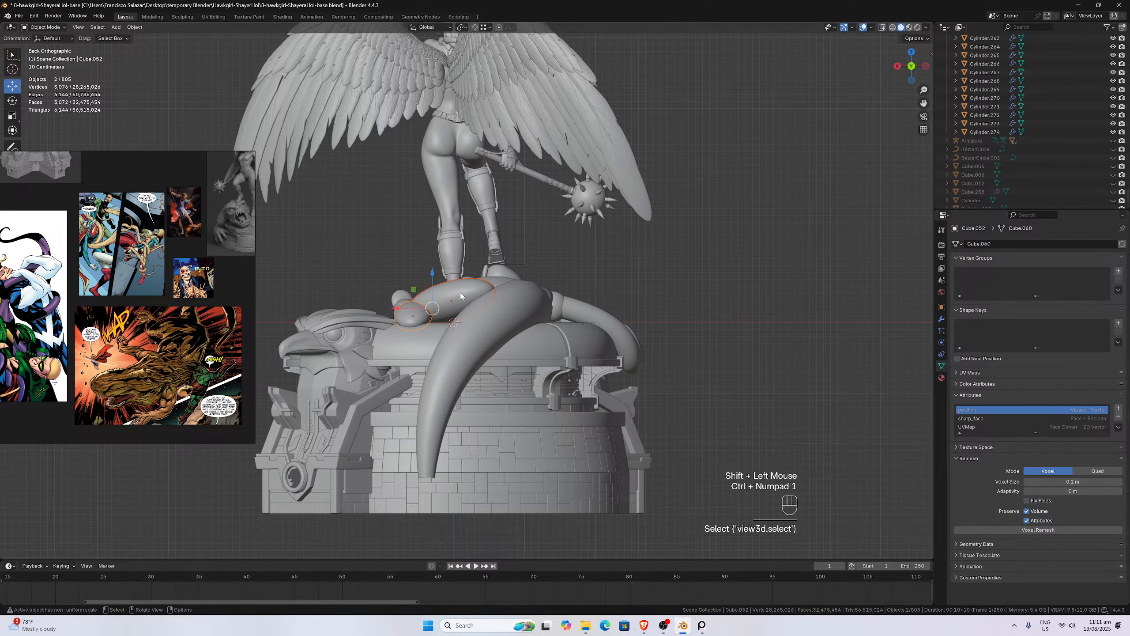
click(461, 295)
shift+click(415, 314)
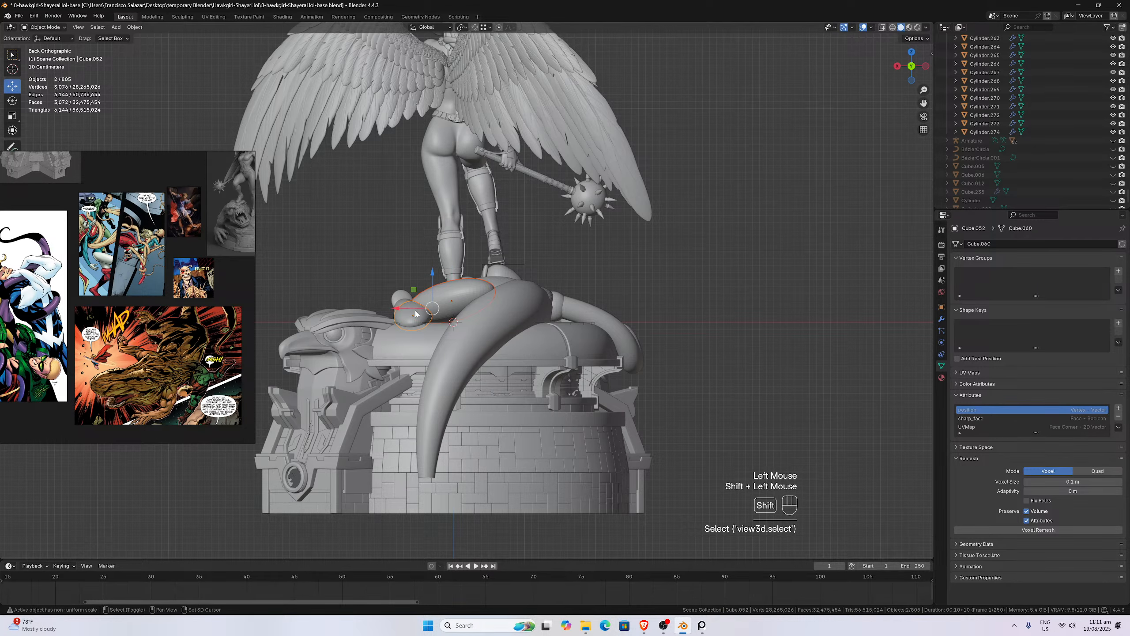
key(shift+d)
click(564, 307)
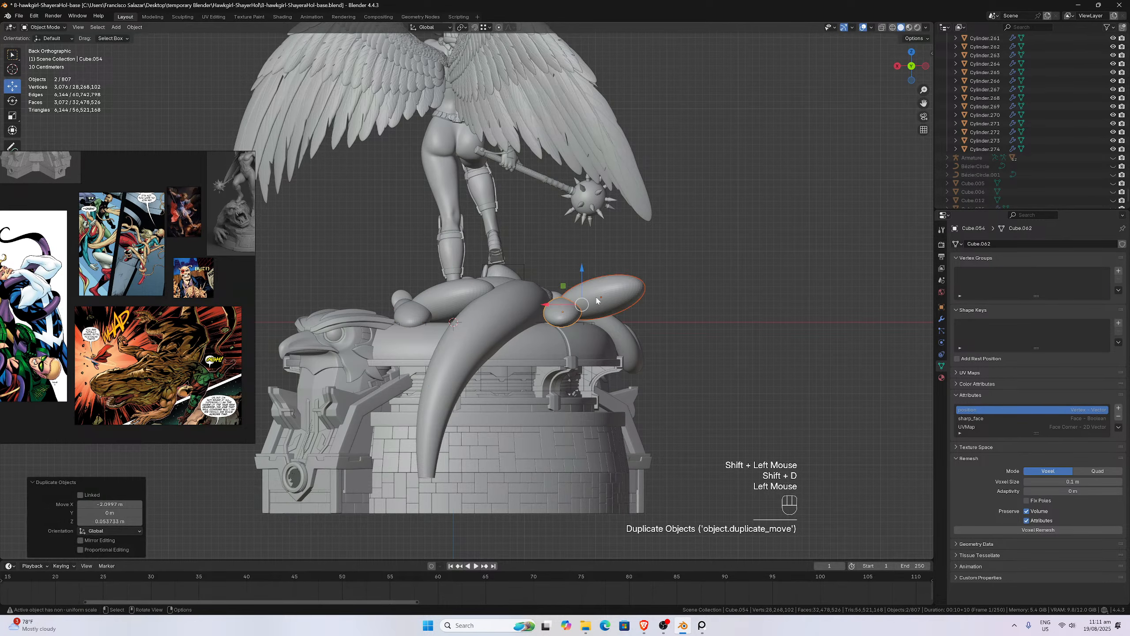
- Rotate the larger duplicated ellipsoid in the top view and move it against the tail as the opposite thigh
click(597, 303)
middle_drag(597, 302, 598, 357)
key(KP_7)
key(r)
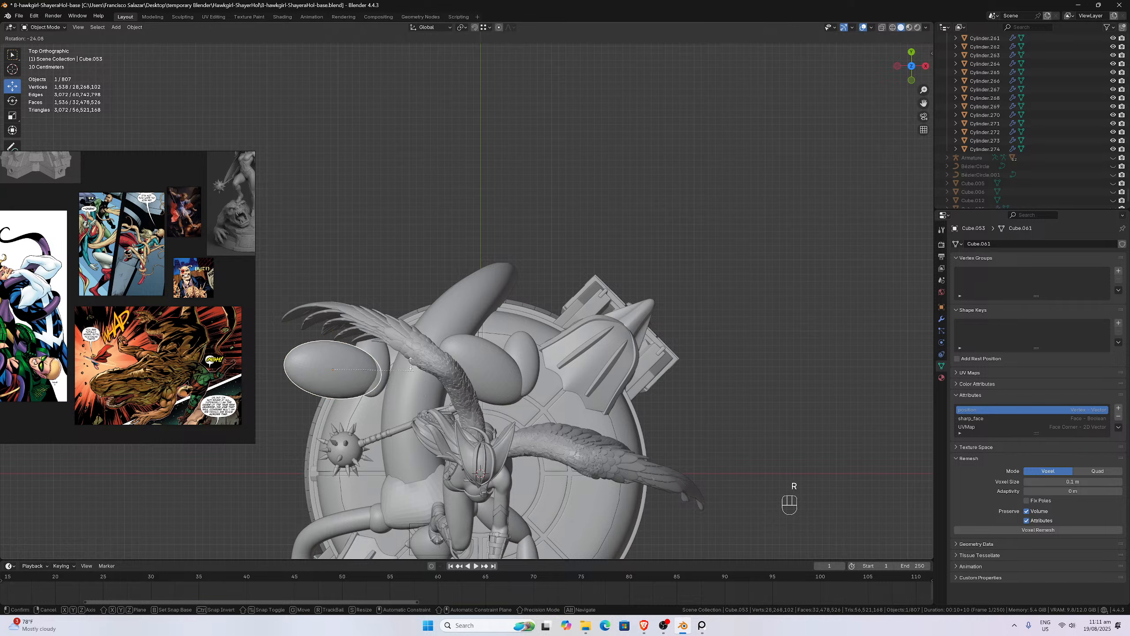
click(282, 350)
key(g)
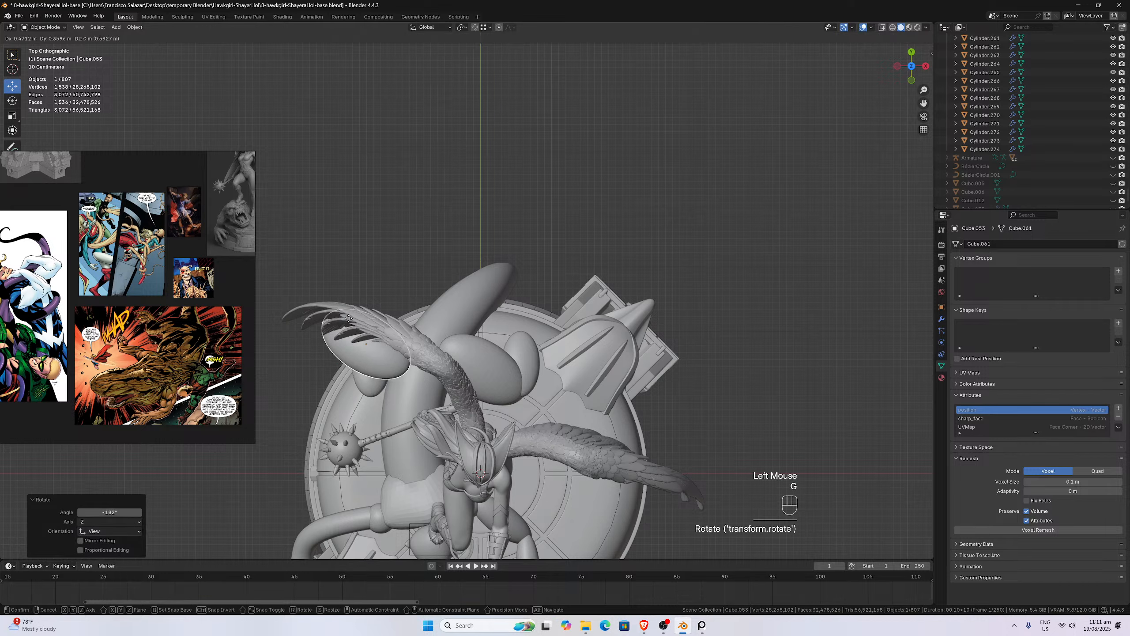
click(353, 308)
- Move the smaller duplicated ellipsoid to the outer end of the opposite thigh and rotate it to follow the leg
click(371, 377)
key(g)
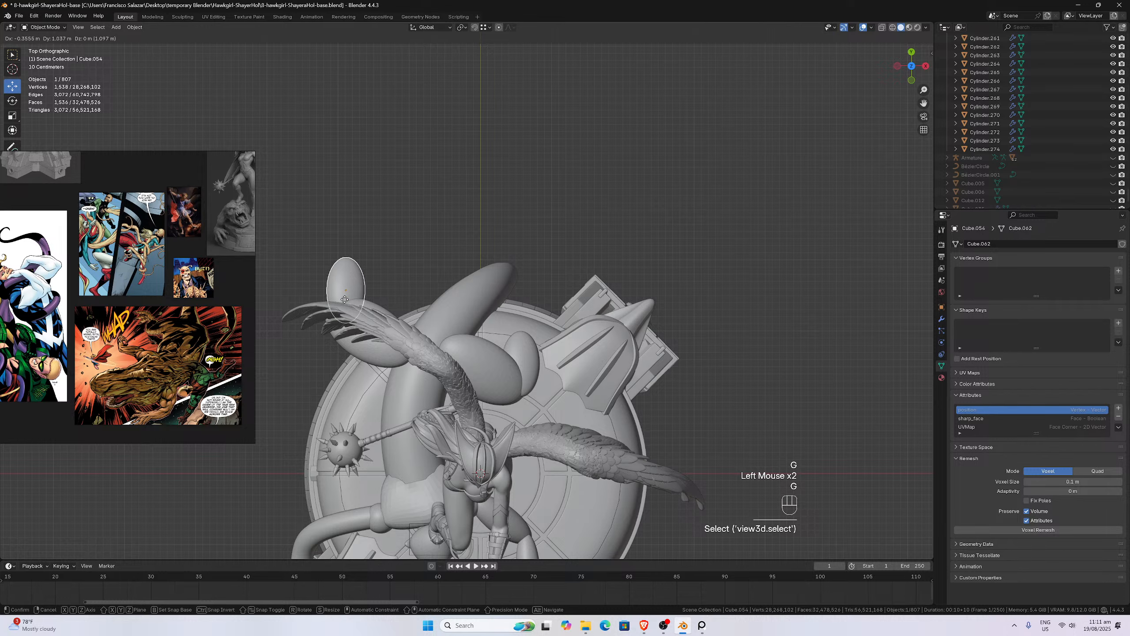
click(360, 288)
key(r)
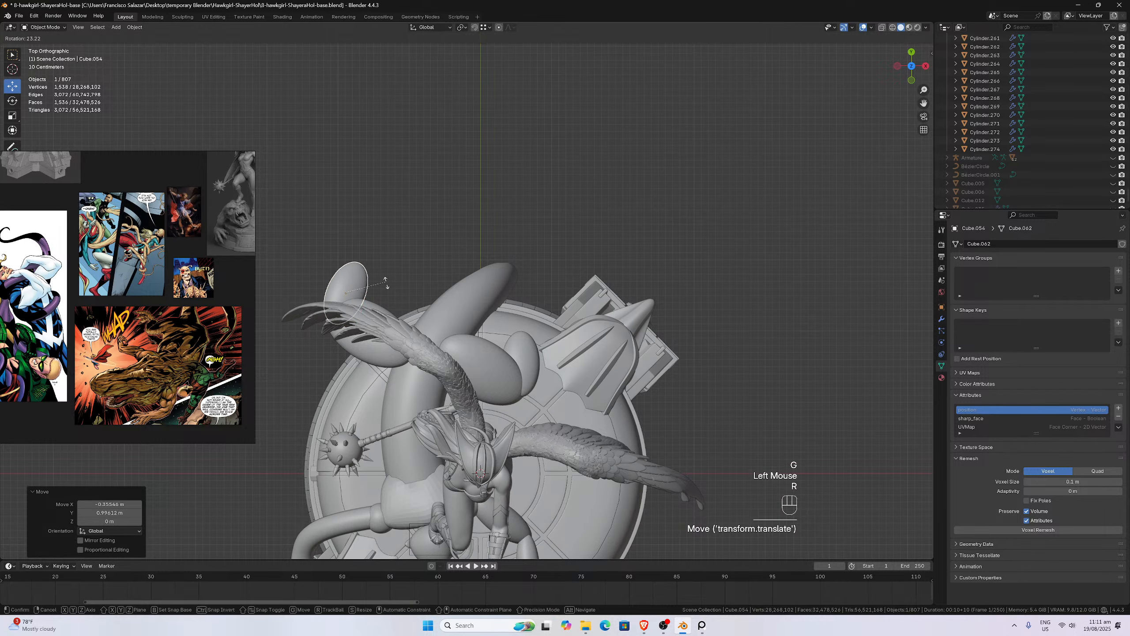
click(401, 303)
key(g)
click(414, 312)
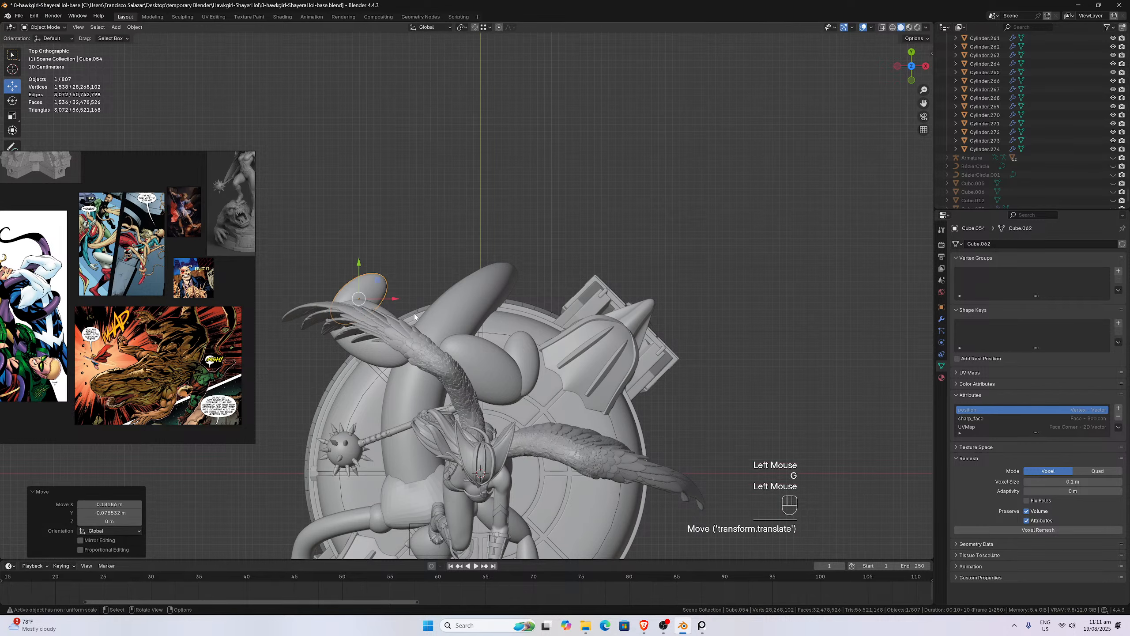
- Lower both duplicated leg ellipsoids about 0.37 m in the left view beside the tail's bend
scroll(414, 313, down, 2)
middle_drag(414, 313, 527, 186)
scroll(527, 188, up, 4)
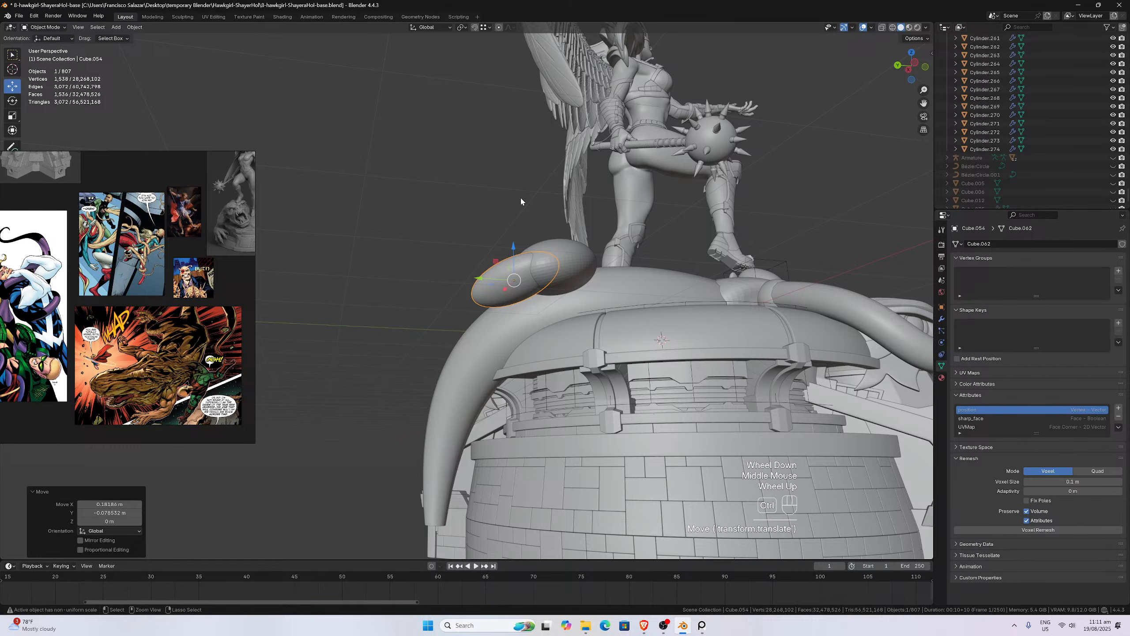
key(ctrl+KP_3)
click(518, 299)
shift+click(470, 317)
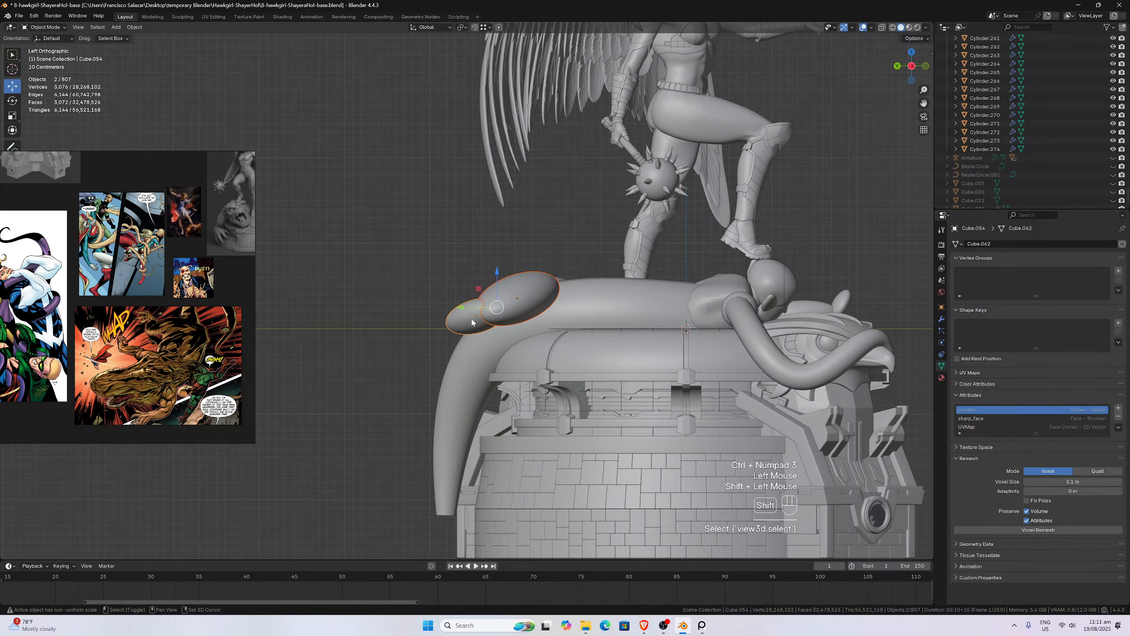
key(g)
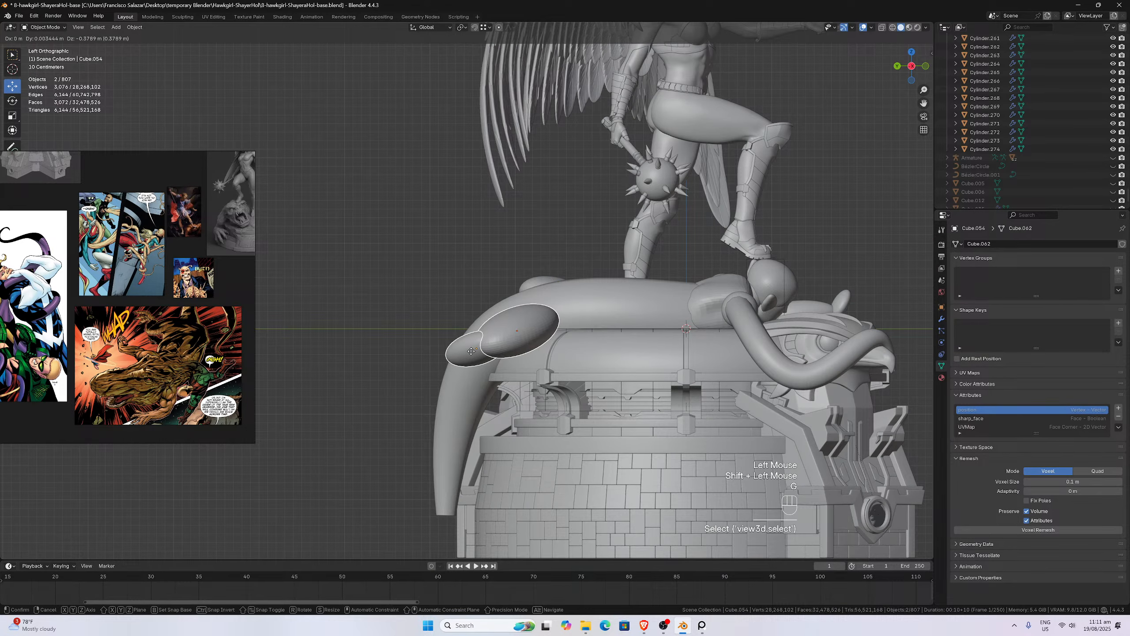
click(487, 320)
- Tilt both duplicated leg ellipsoids downward in the back view and move them closer to the tail
middle_drag(489, 318, 609, 311)
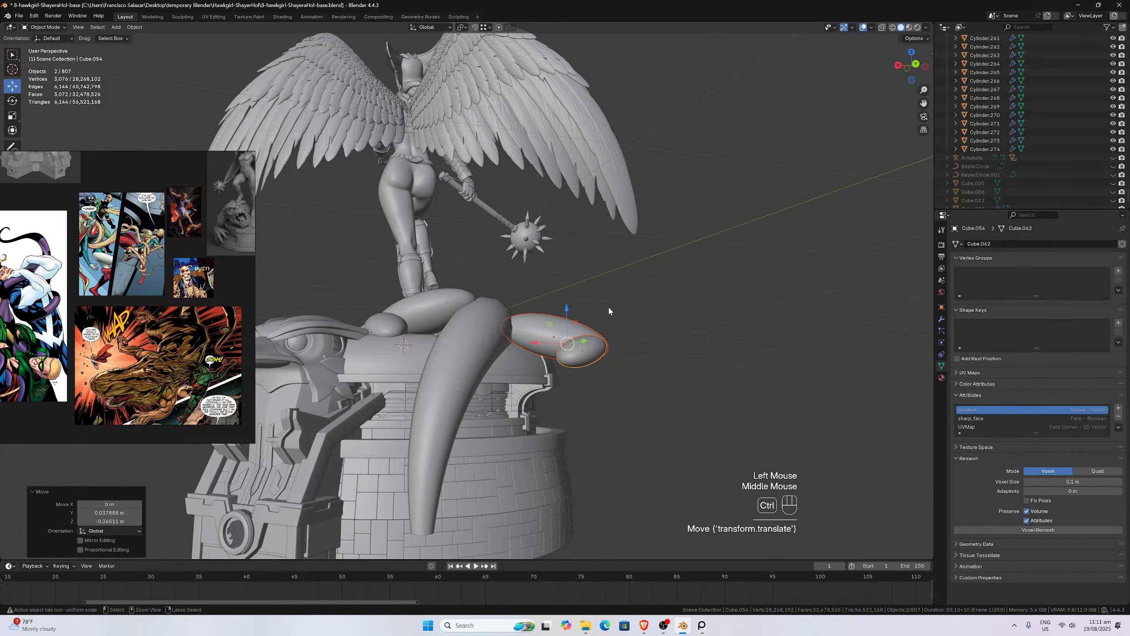
key(ctrl+KP_1)
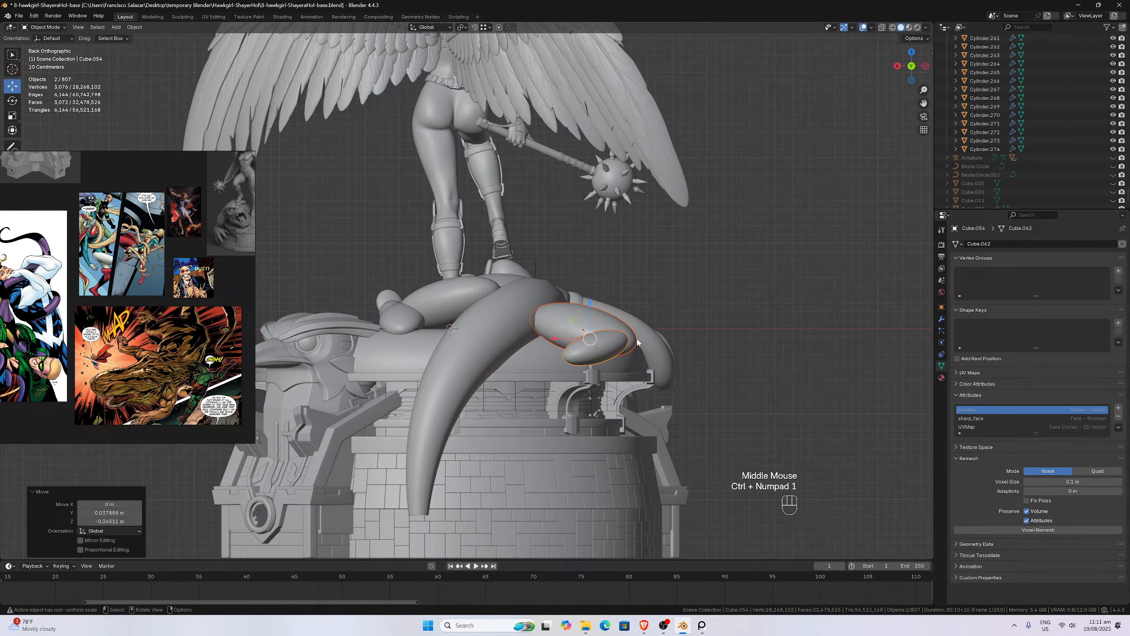
key(r)
click(623, 366)
key(g)
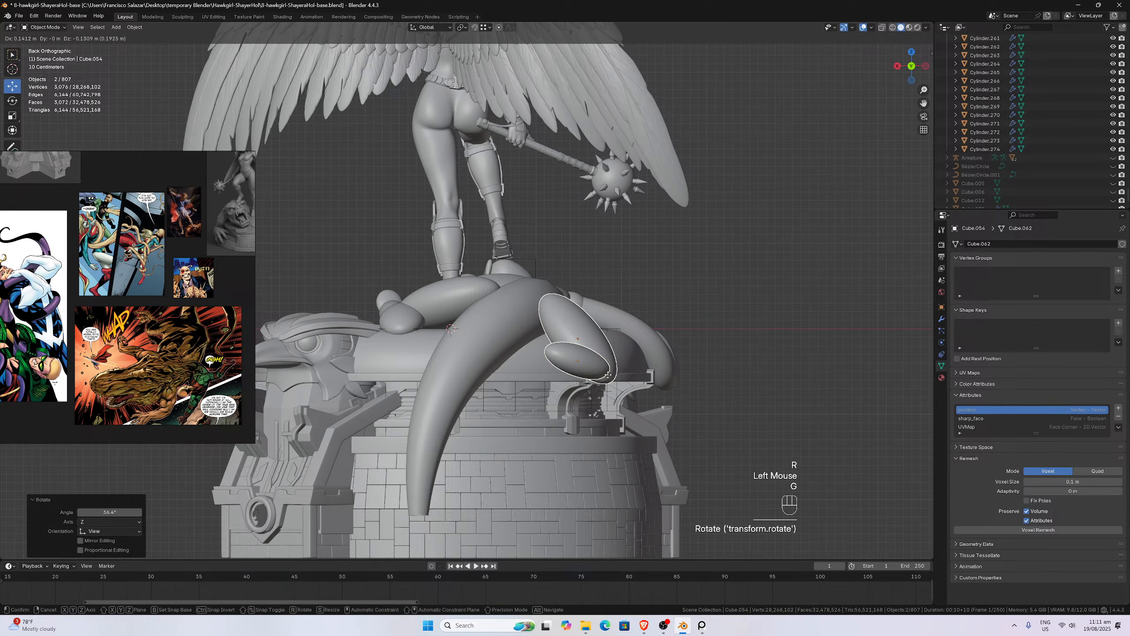
click(614, 382)
- Reposition the duplicated leg pair in the left view and shift it about 0.11 m along Y
middle_drag(614, 382, 602, 427)
key(ctrl+KP_3)
key(g)
click(494, 365)
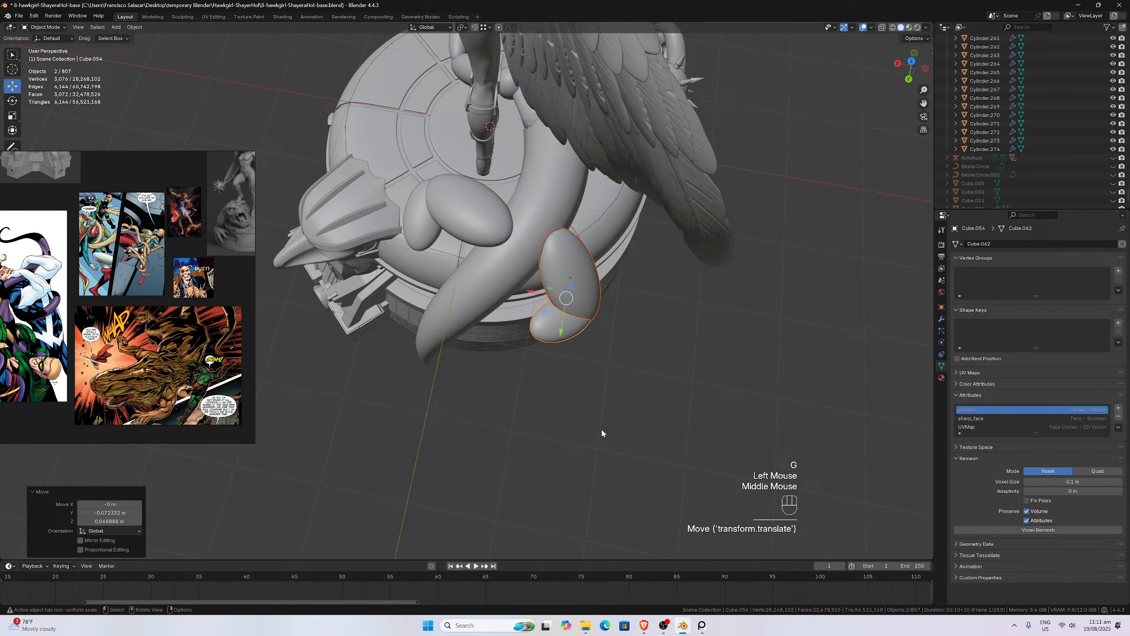
key(g)
key(y)
click(600, 423)
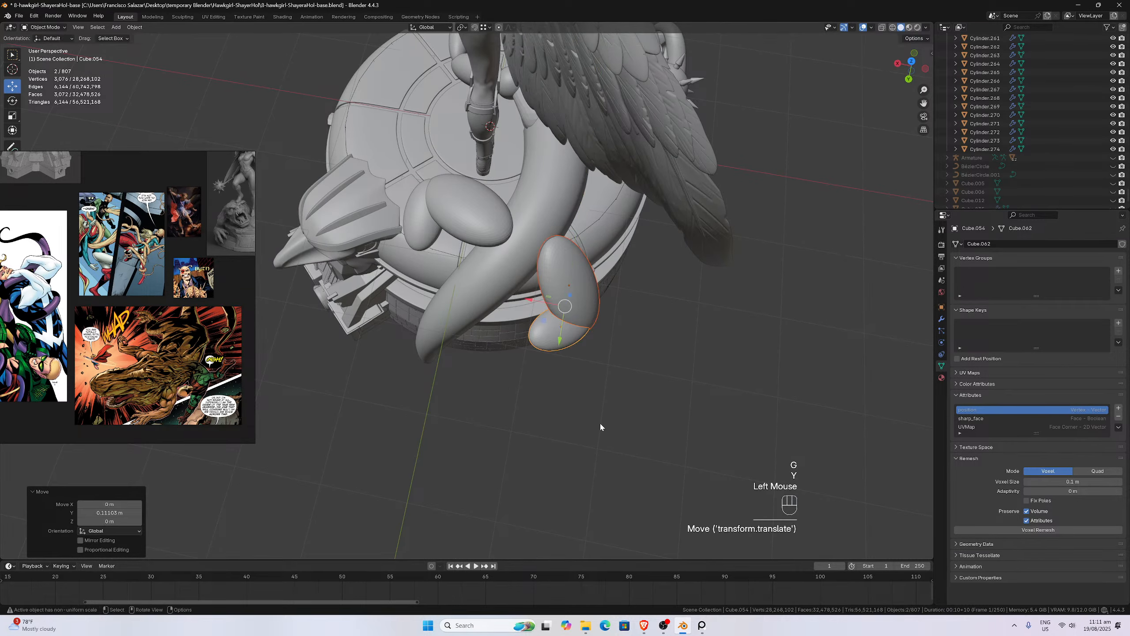
- Rotate the duplicated lower-leg ellipsoid in the left view and move it onto the end of the thigh
middle_drag(600, 423, 555, 360)
scroll(613, 304, up, 1)
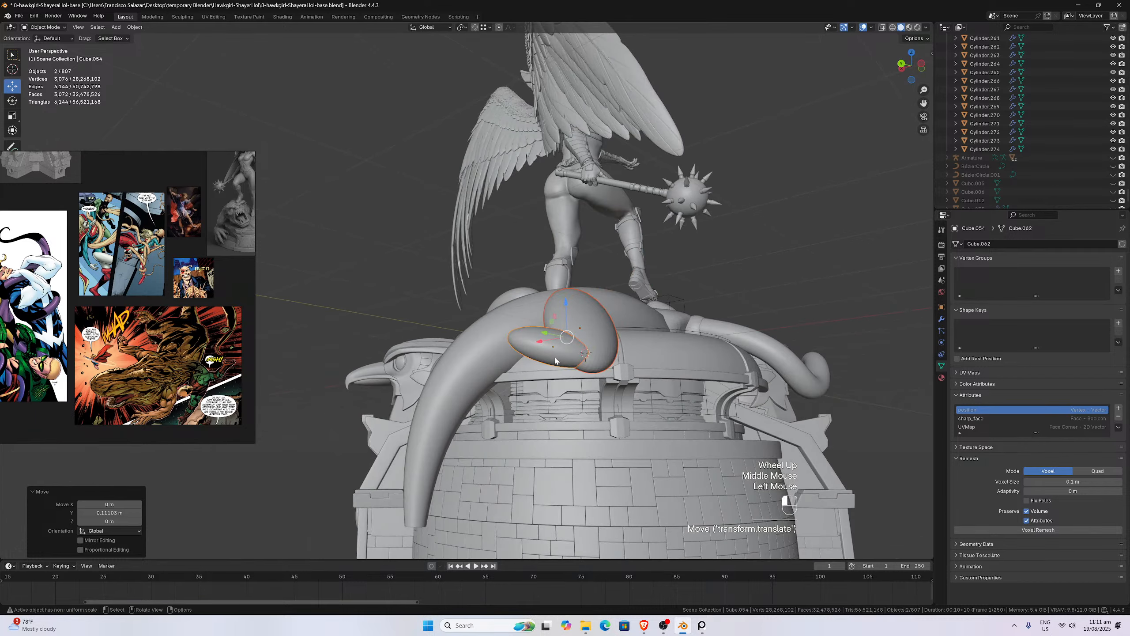
click(556, 359)
key(KP_3)
key(KP_1)
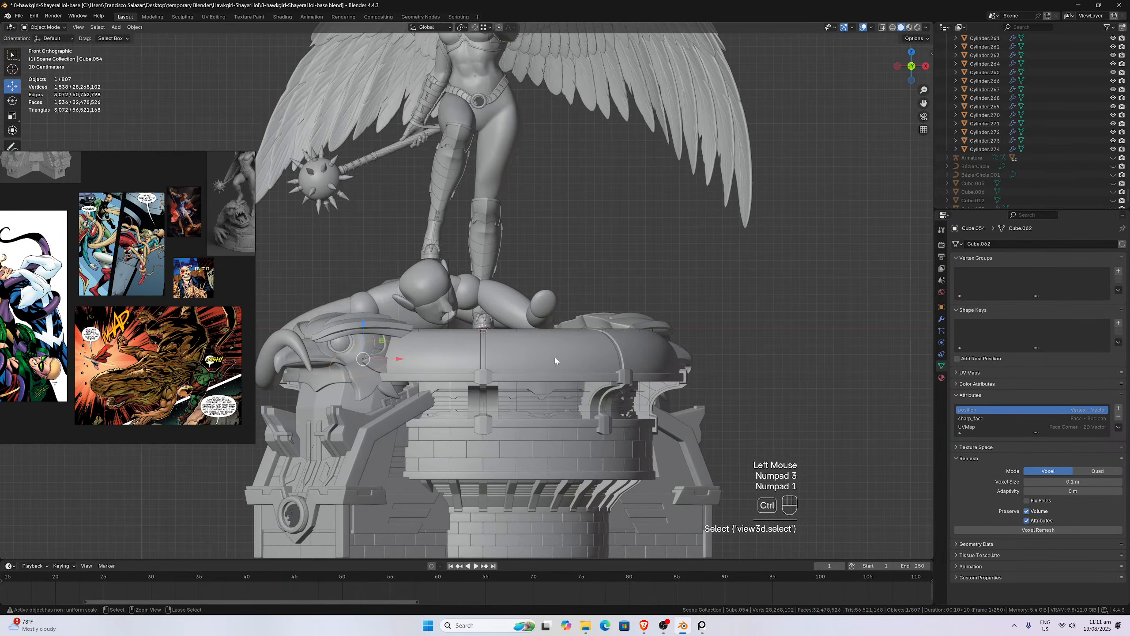
key(ctrl+KP_3)
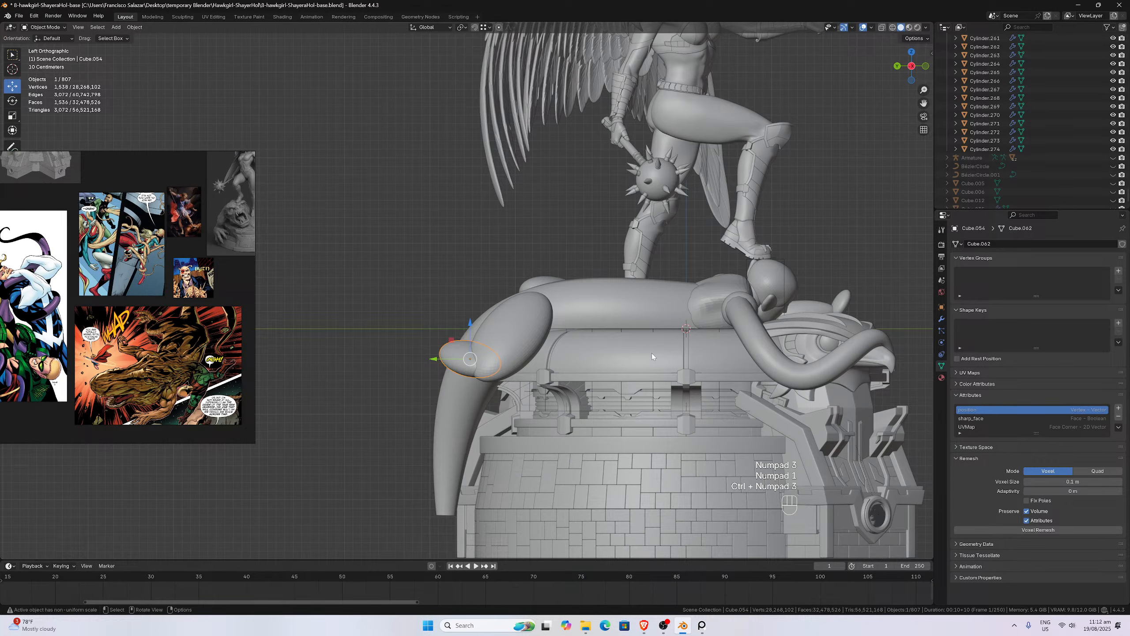
key(r)
click(596, 248)
key(g)
click(597, 251)
middle_drag(596, 256, 708, 292)
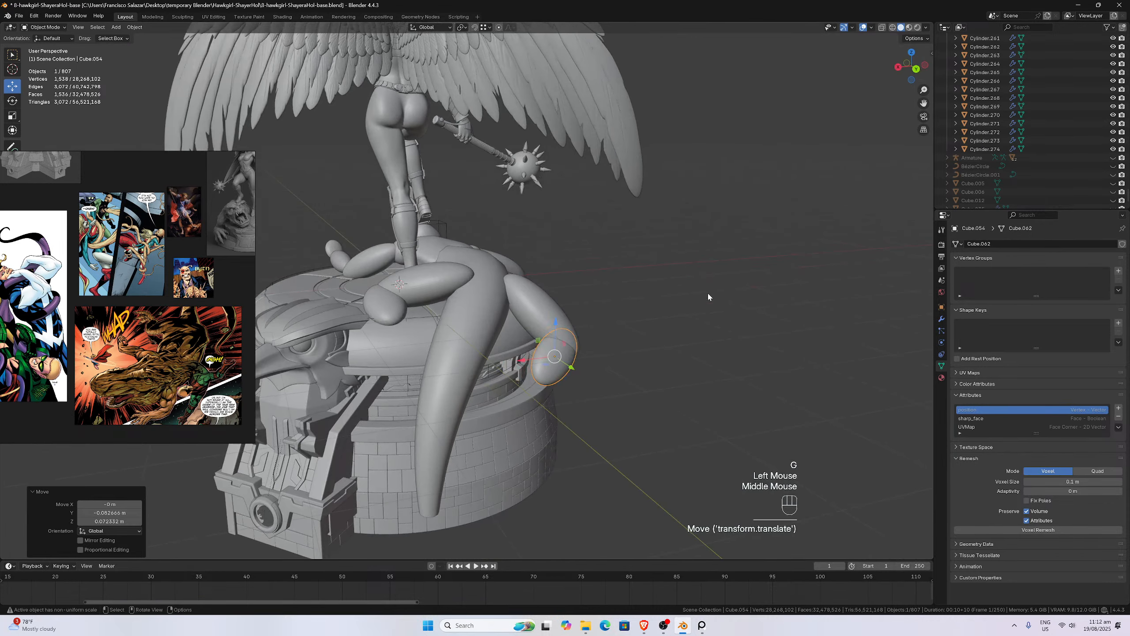
middle_drag(606, 316, 557, 332)
- Adjust the height of the control point at the torso end of the body-and-tail curve along Z
key(ctrl+KP_1)
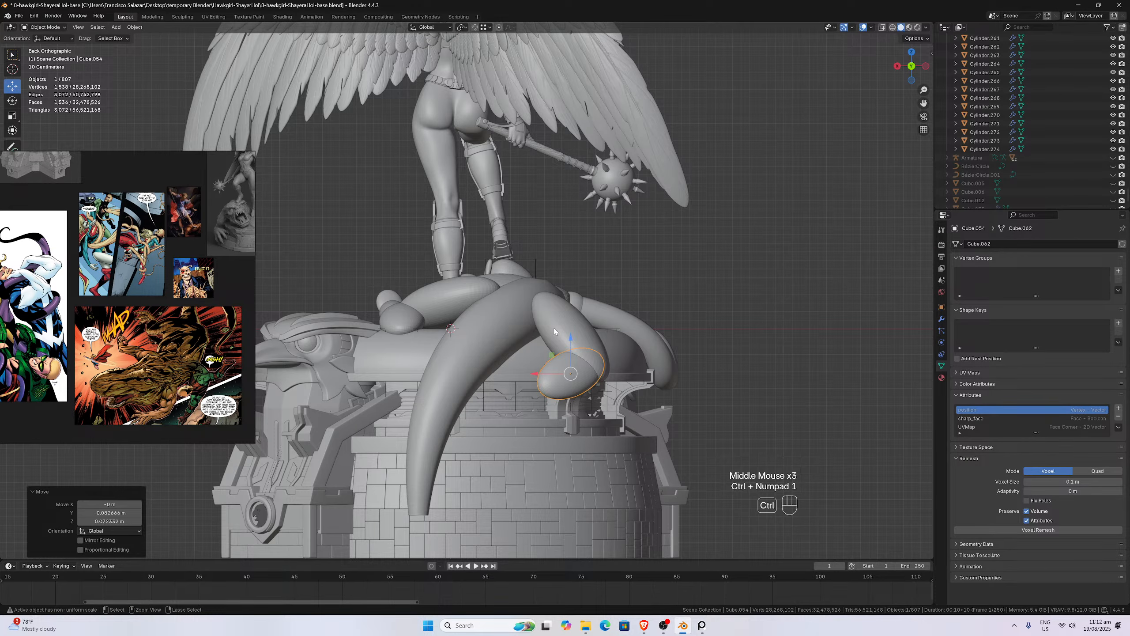
click(463, 383)
scroll(499, 320, up, 1)
scroll(499, 321, down, 1)
middle_drag(463, 383, 591, 307)
key(ctrl+KP_3)
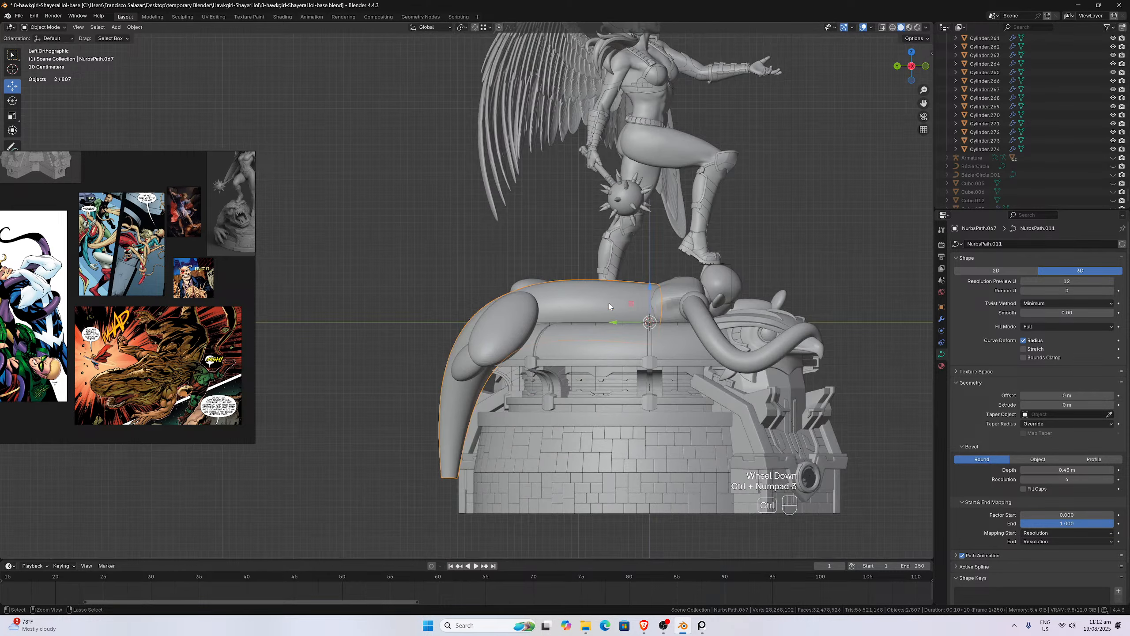
key(Tab)
click(667, 308)
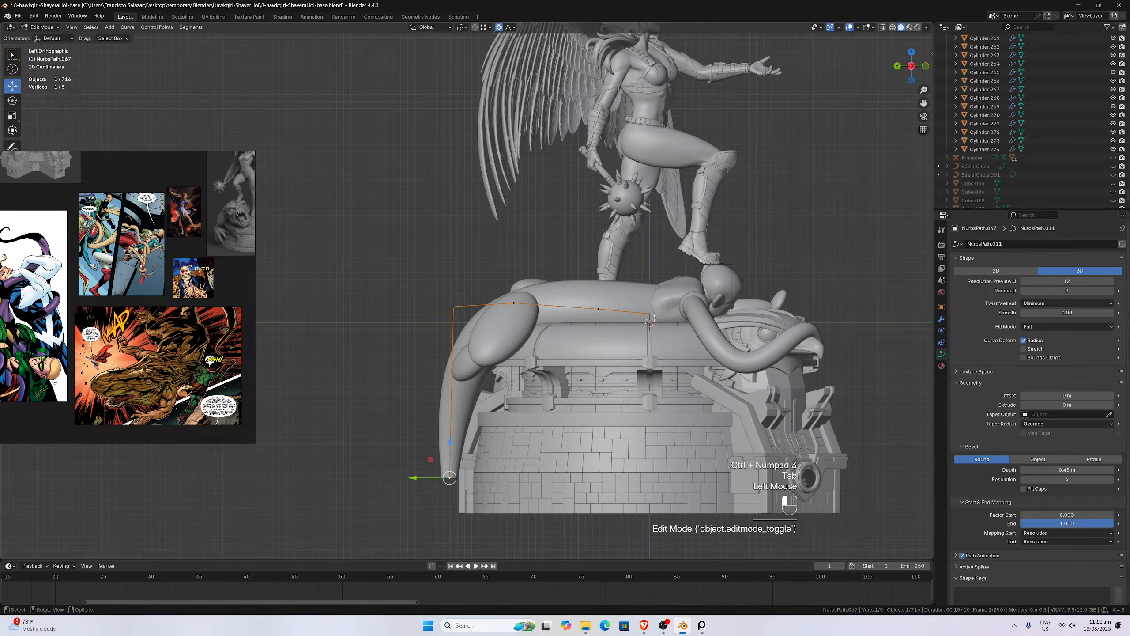
key(g)
key(z)
click(670, 308)
middle_drag(670, 307, 646, 369)
scroll(550, 349, down, 2)
key(Tab)
- Select both thigh and both lower-leg ellipsoids and move them about 0.21 m along negative Y in the top view
scroll(623, 356, up, 2)
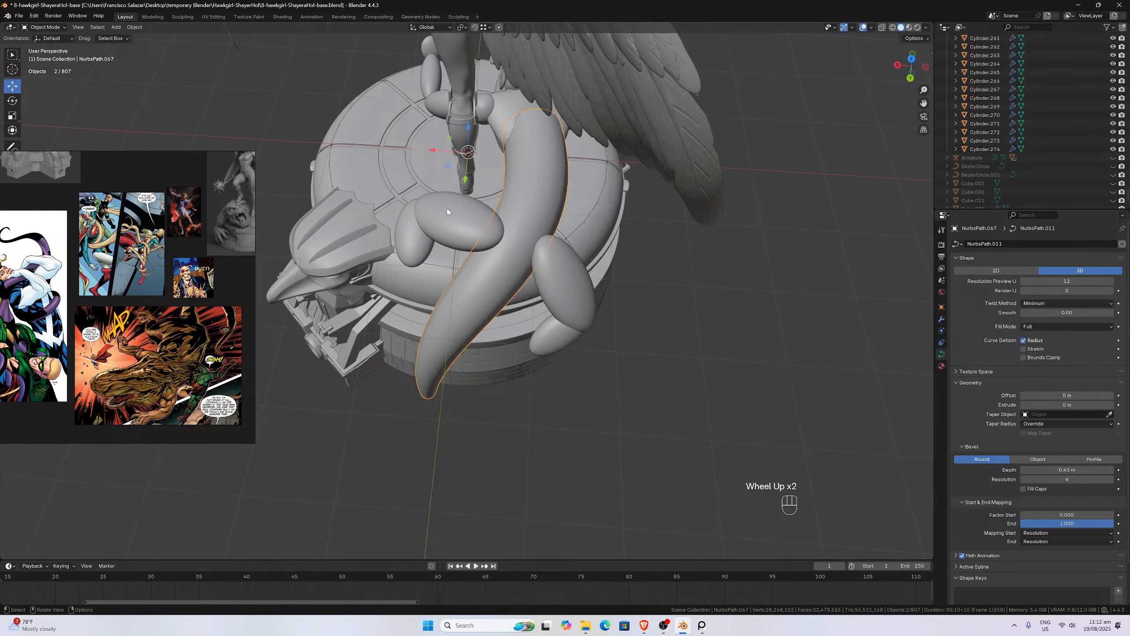
click(447, 209)
shift+click(418, 234)
shift+click(544, 277)
shift+click(561, 333)
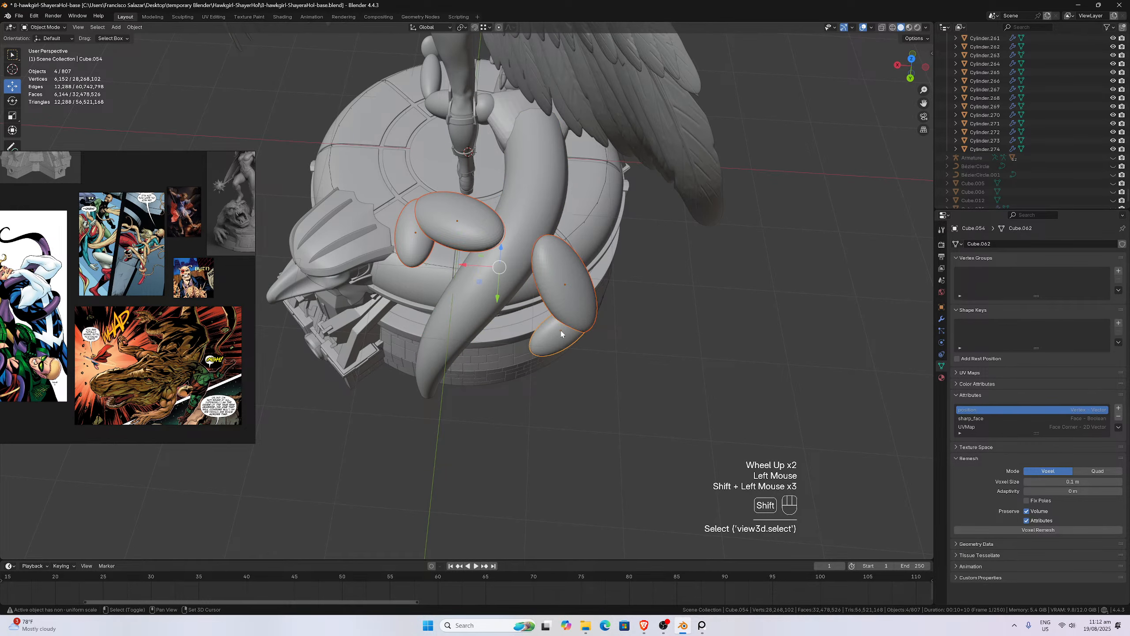
key(KP_7)
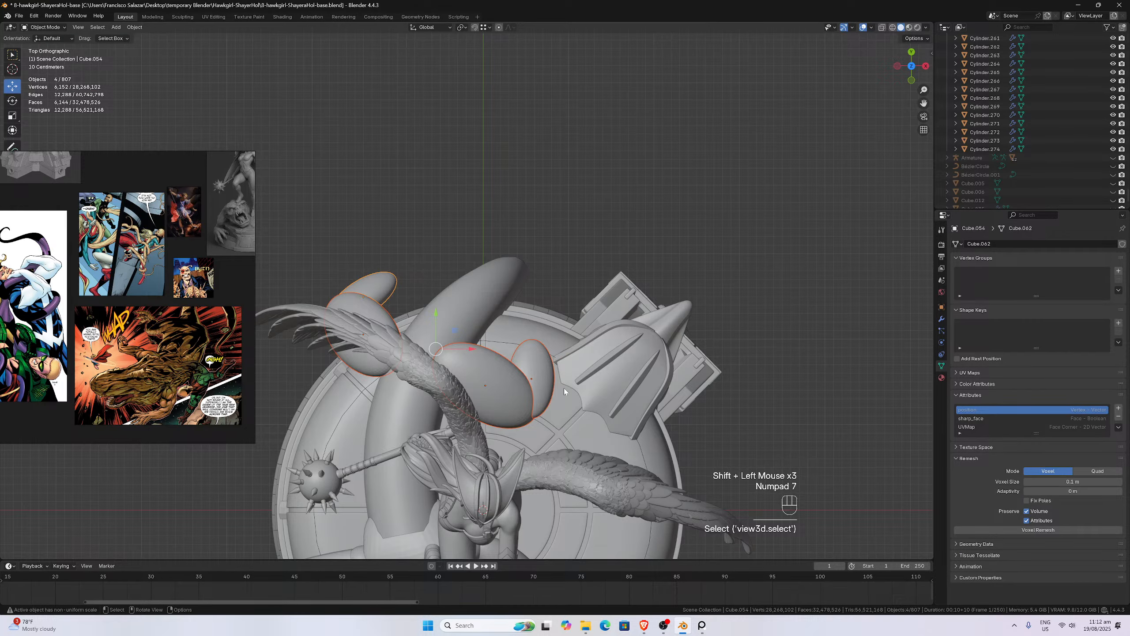
key(g)
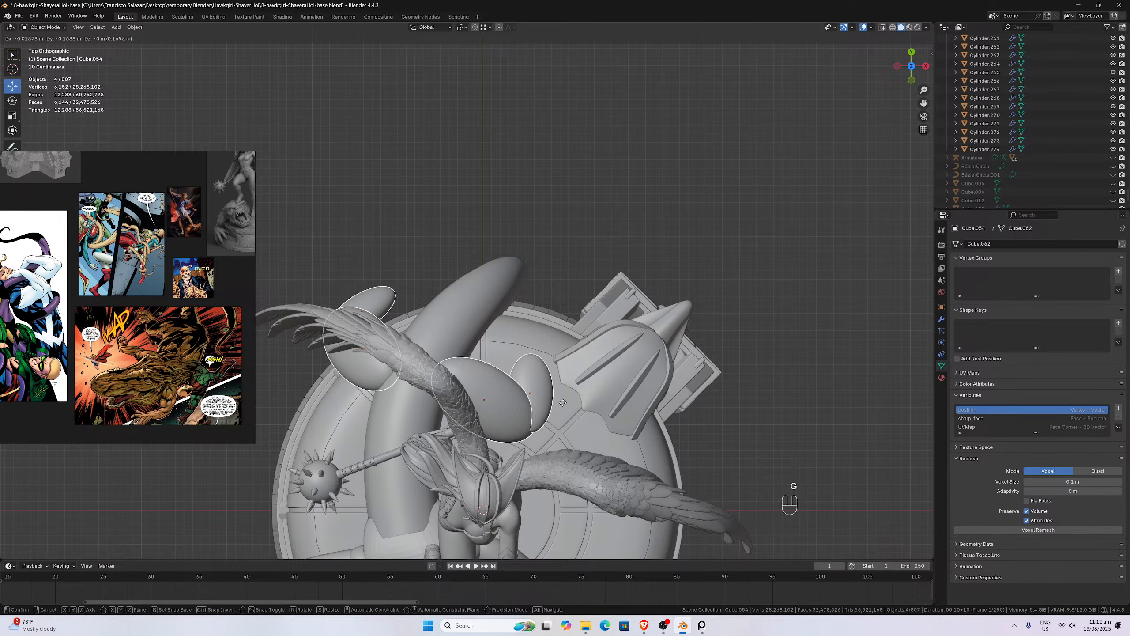
click(564, 404)
- Examine the creature's overall pose and leg placement beneath the heroine from several angles
scroll(529, 330, down, 2)
middle_drag(563, 404, 578, 347)
scroll(498, 321, down, 2)
scroll(487, 389, up, 1)
scroll(471, 347, down, 1)
scroll(578, 347, down, 1)
mouse_move(568, 360)
middle_down()
mouse_move(483, 356)
mouse_move(565, 352)
middle_up()
scroll(514, 362, up, 1)
scroll(569, 353, up, 2)
mouse_move(553, 401)
middle_down()
mouse_move(522, 418)
mouse_move(498, 373)
mouse_move(493, 389)
mouse_move(572, 402)
mouse_move(563, 430)
mouse_move(517, 400)
mouse_move(546, 410)
middle_up()
scroll(525, 414, up, 1)
scroll(503, 383, down, 1)
scroll(489, 393, up, 2)
scroll(525, 399, down, 1)
scroll(517, 398, up, 1)
scroll(517, 397, down, 2)
scroll(546, 410, up, 1)
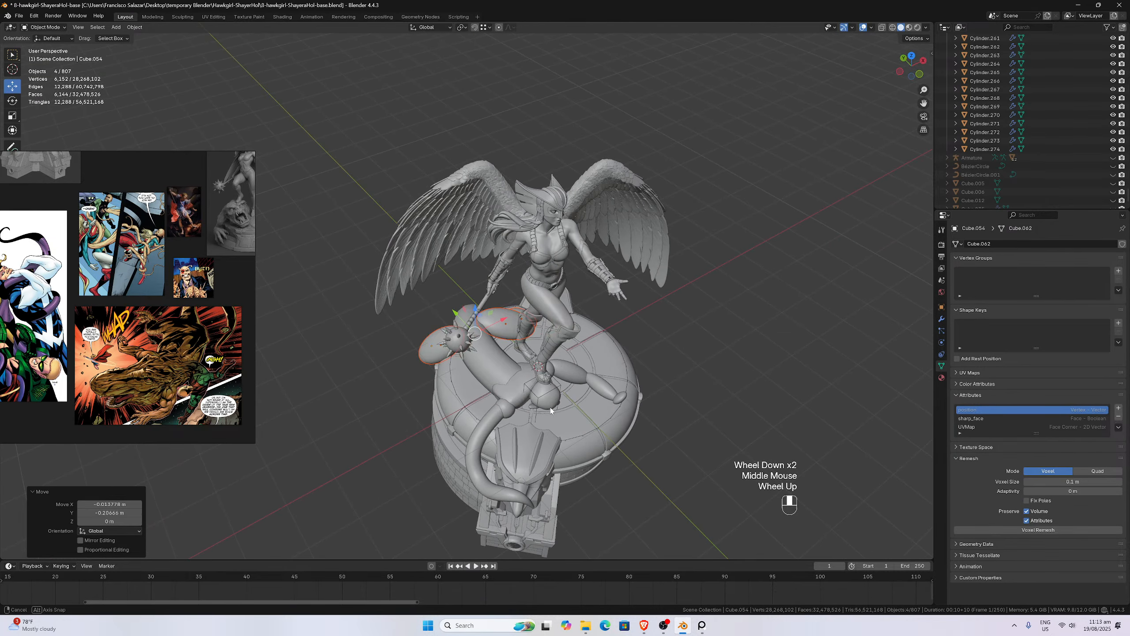
- Try to rotate the creature's torso piece by about -4.6° in the top view
scroll(473, 443, up, 2)
click(443, 445)
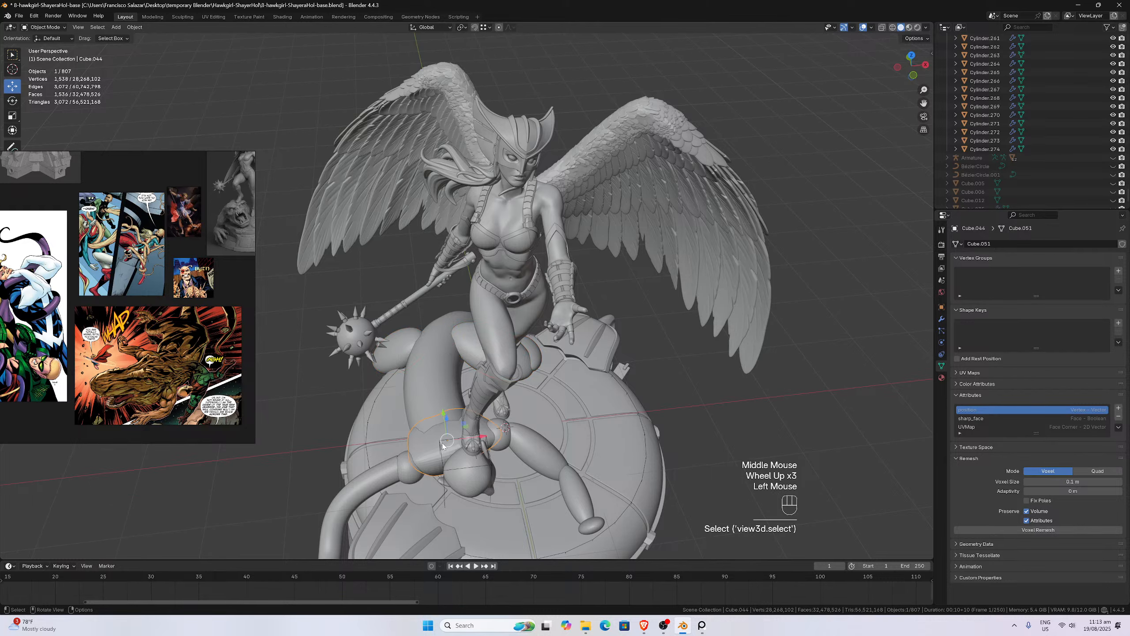
key(KP_7)
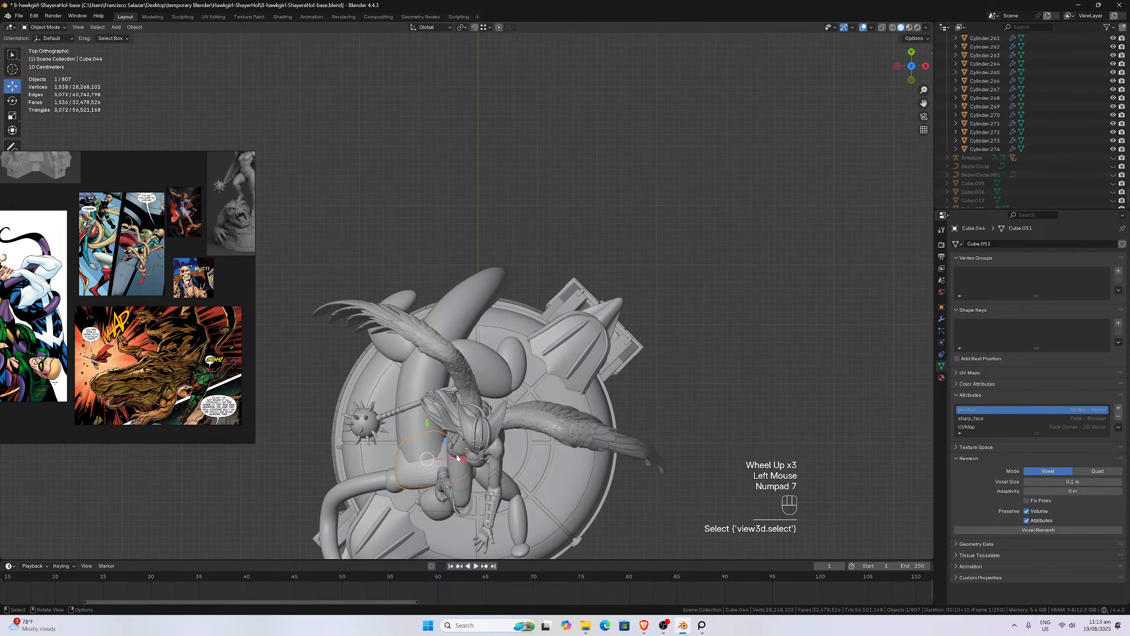
key(r)
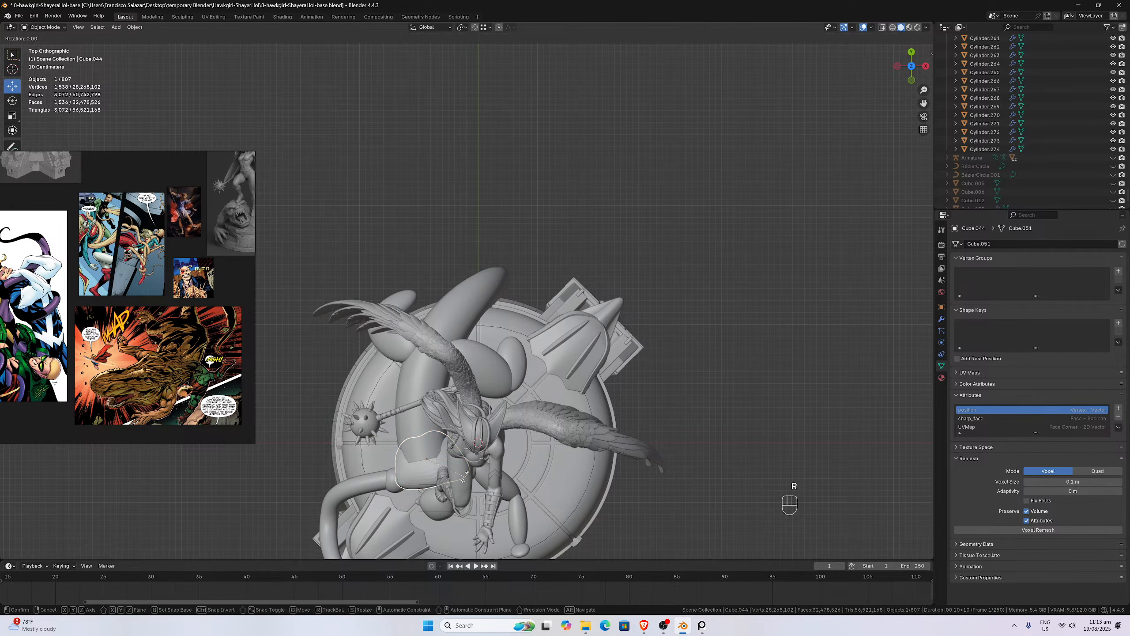
click(455, 479)
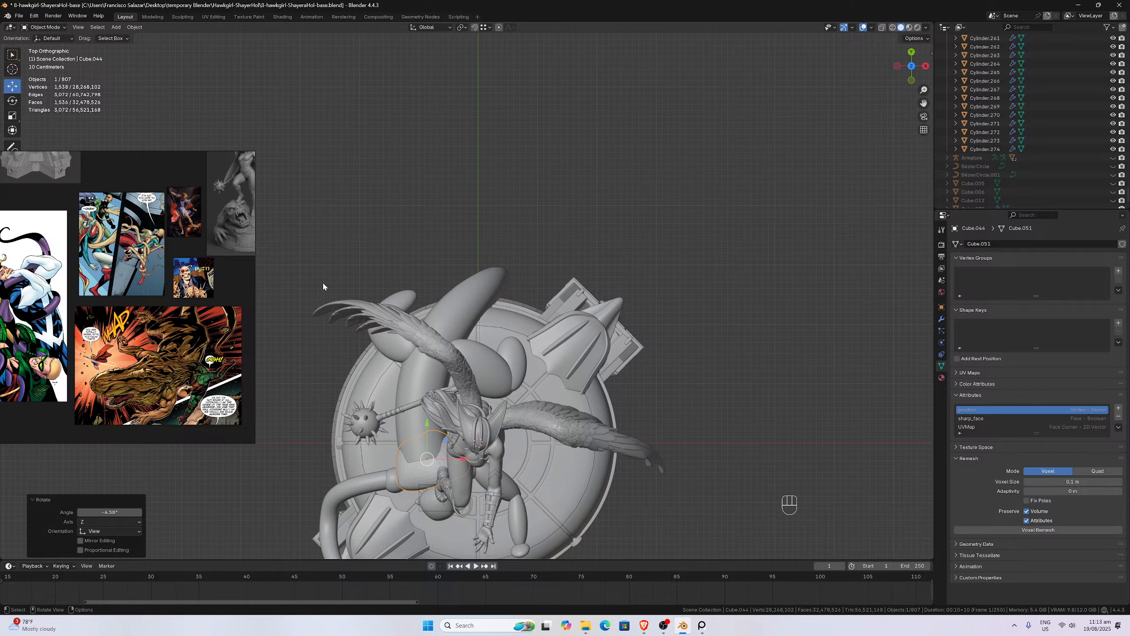
key(ctrl+z)
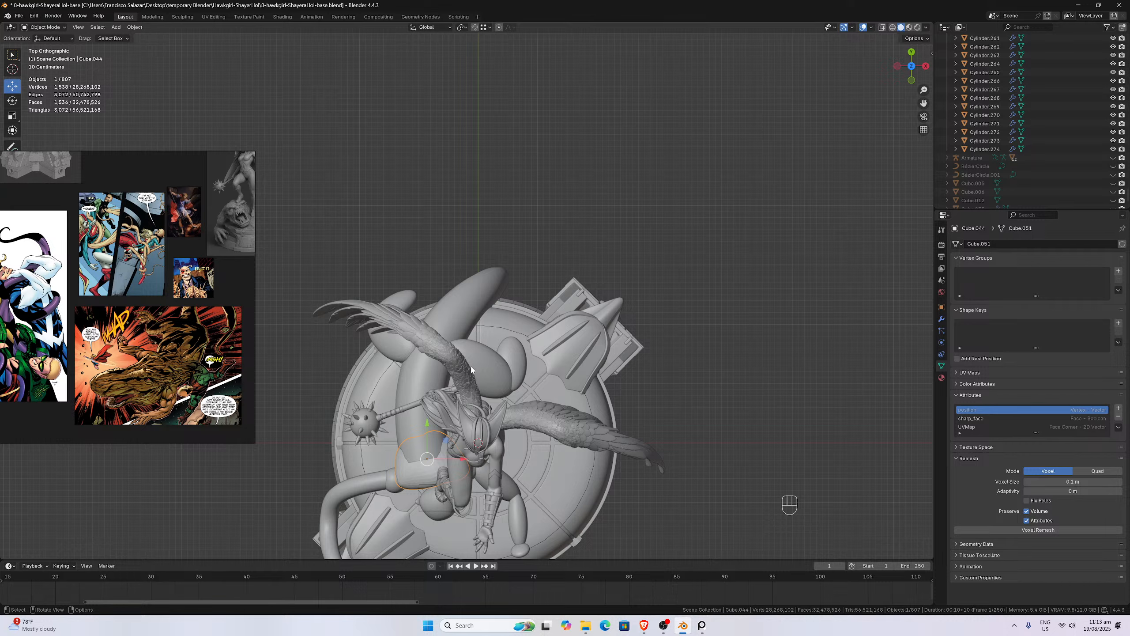
- Switch the torso piece to Sculpt Mode and choose the Grab brush with a radius of about 83 px
scroll(471, 370, up, 2)
middle_drag(471, 369, 493, 326)
key(KP_7)
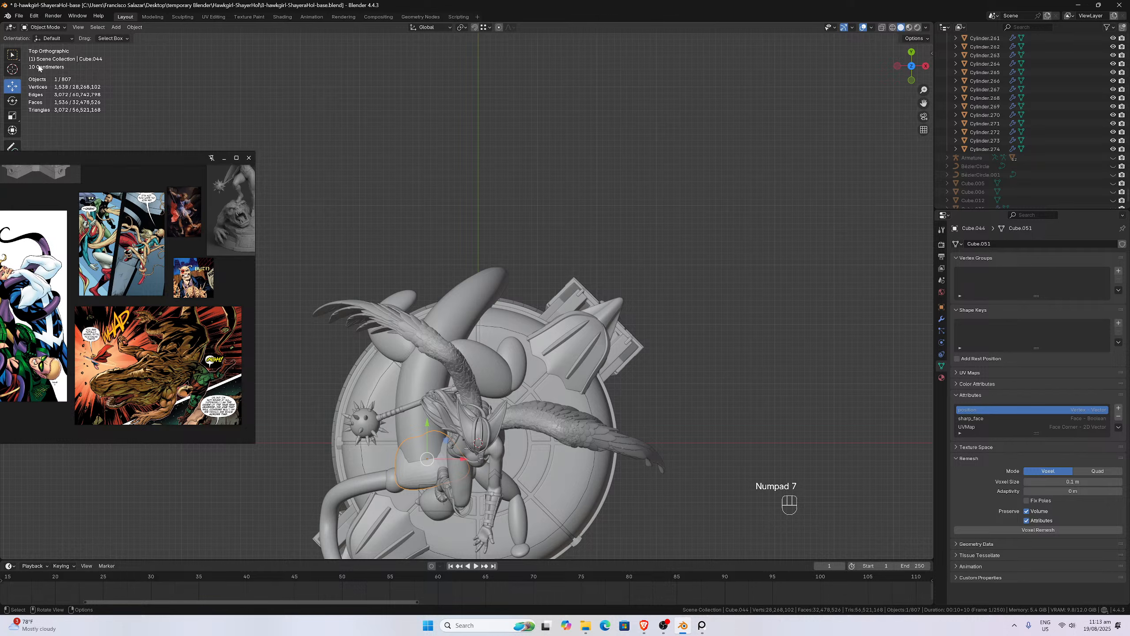
click(45, 27)
click(47, 55)
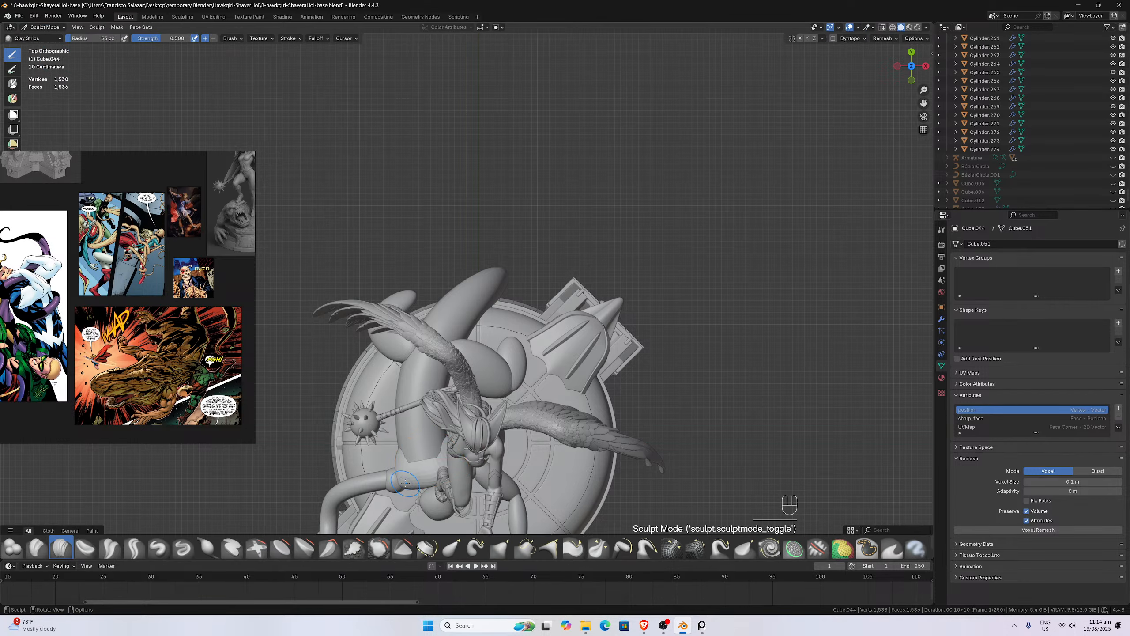
key(g)
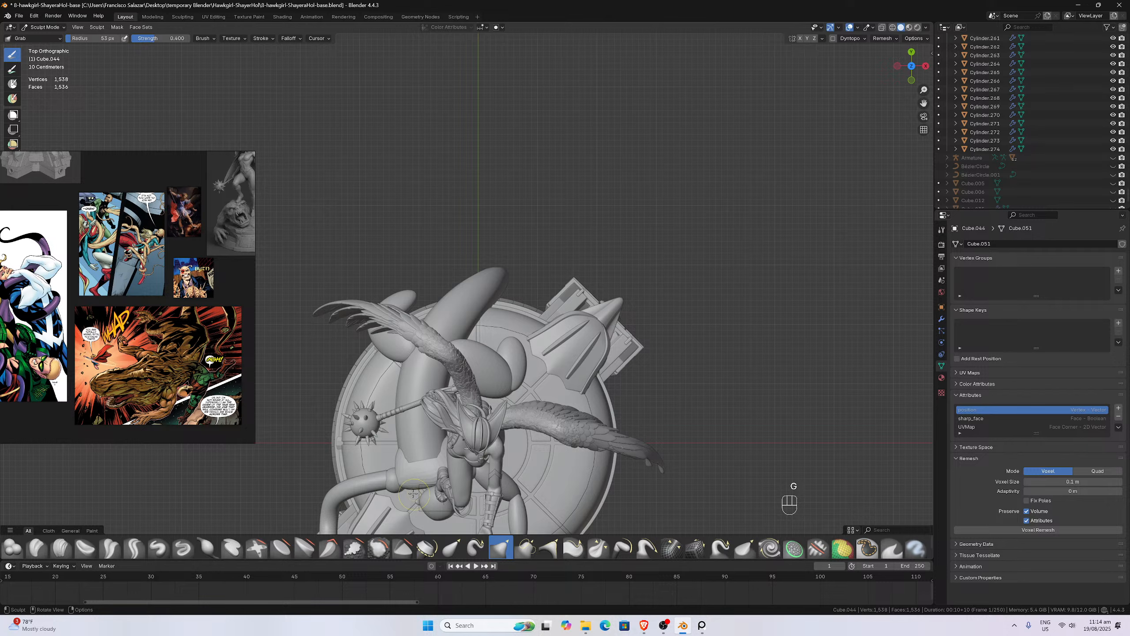
key(g)
key(f)
click(405, 481)
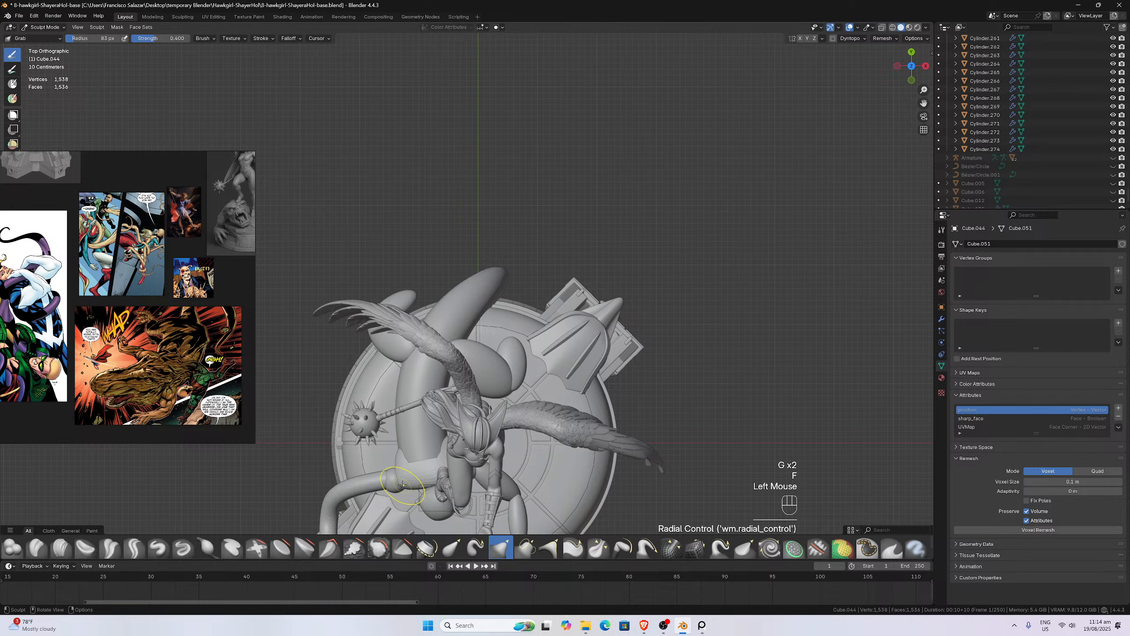
- Enlarge the Grab brush to 96 px and pull the torso's front edge into shape around the shoulder and head
click(403, 484)
click(408, 499)
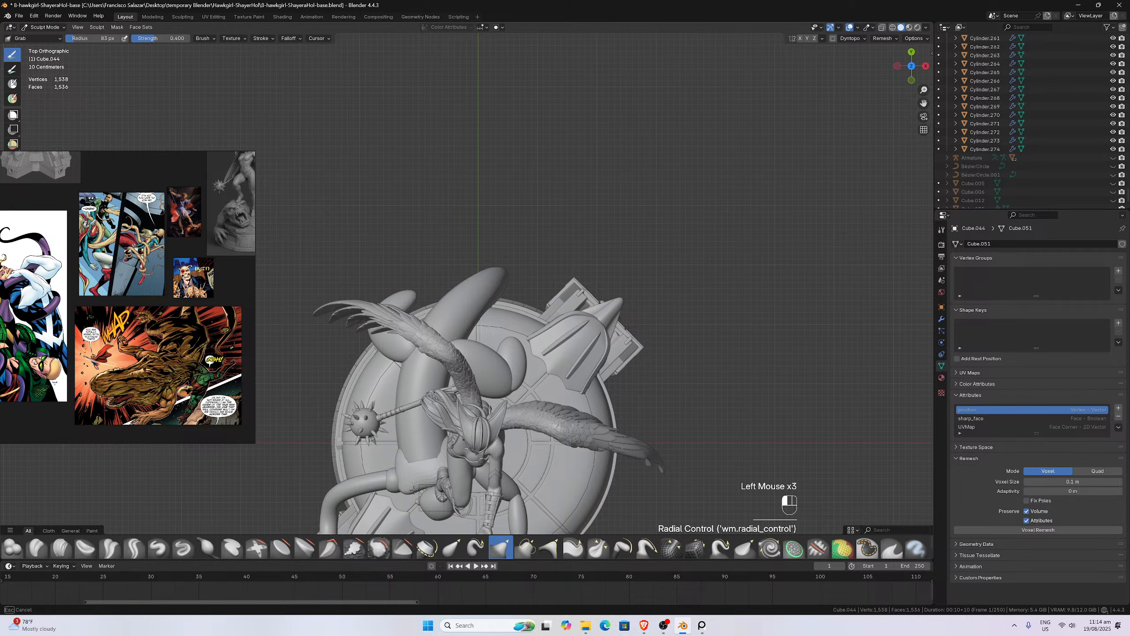
key(f)
click(415, 504)
drag(405, 491, 460, 472)
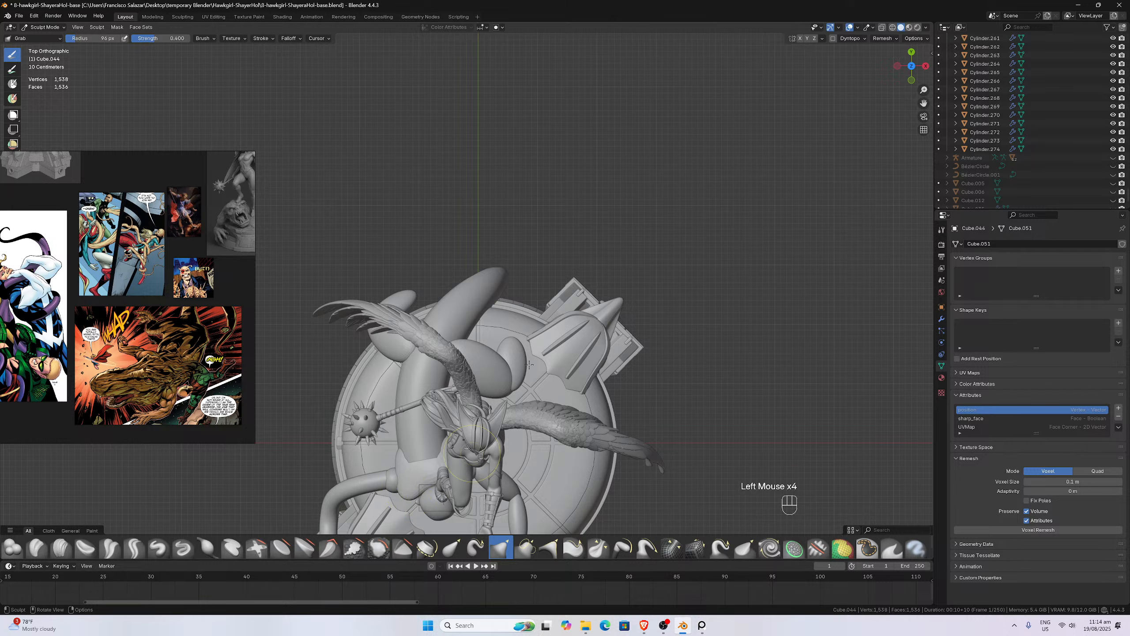
- Isolate the torso in local view and reshape its front edge, corners and sides with the Grab brush from the top
click(883, 28)
click(883, 28)
key(slash)
scroll(614, 292, down, 4)
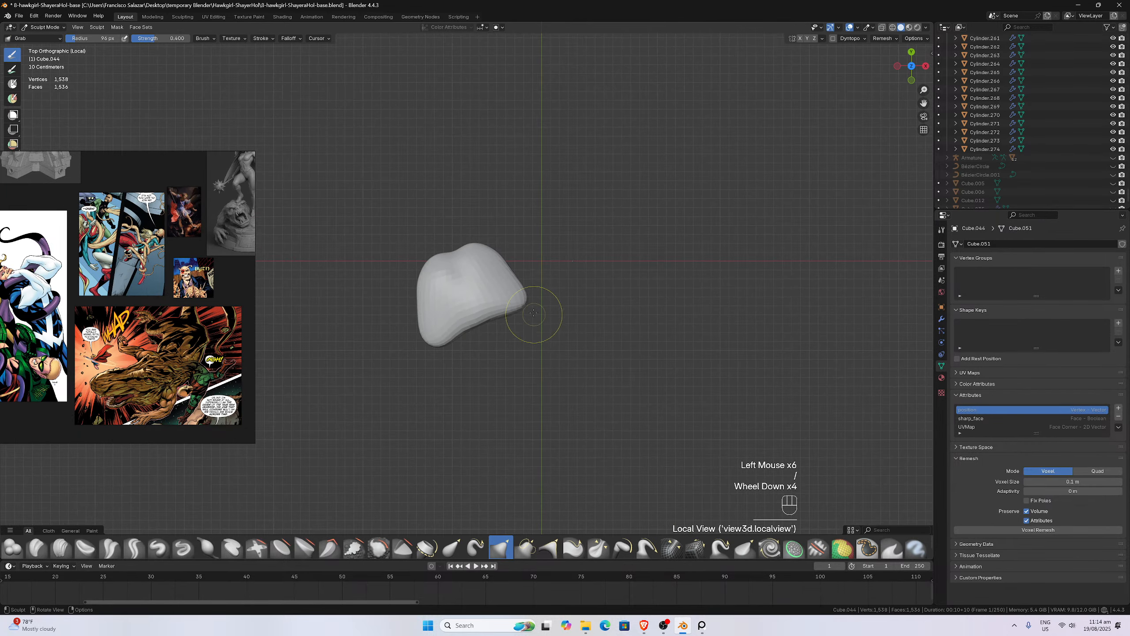
drag(527, 301, 463, 336)
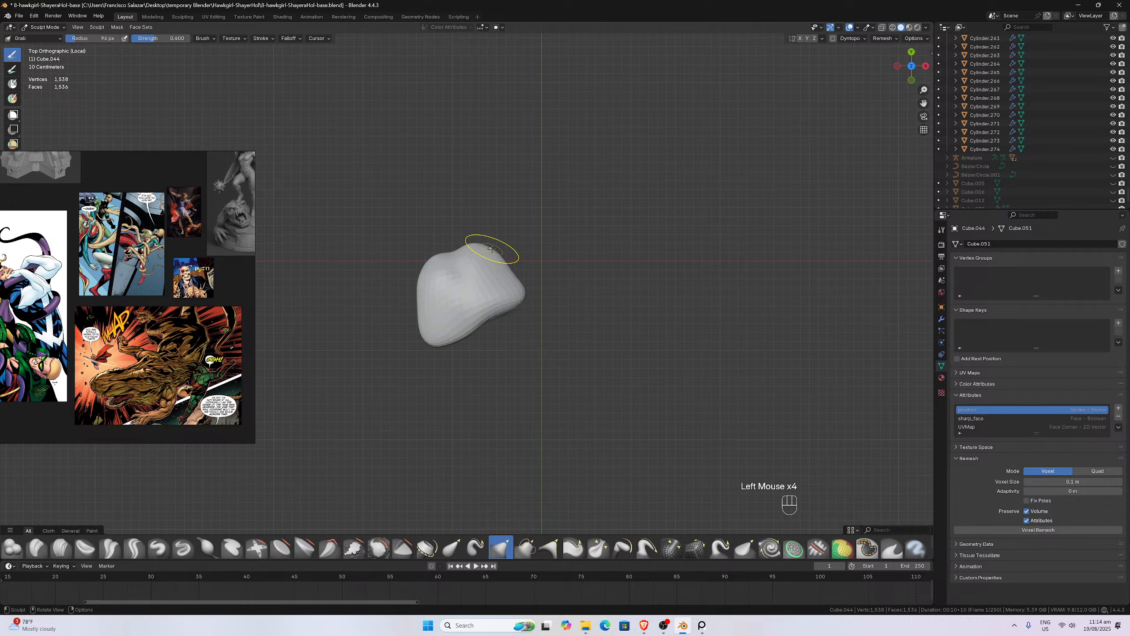
drag(492, 251, 491, 245)
mouse_move(425, 265)
mouse_down()
mouse_move(409, 307)
mouse_move(421, 329)
mouse_move(460, 344)
mouse_up()
click(422, 303)
- Reshape the isolated torso's lower side and upper surface with Grab strokes in the left and front views
key(KP_1)
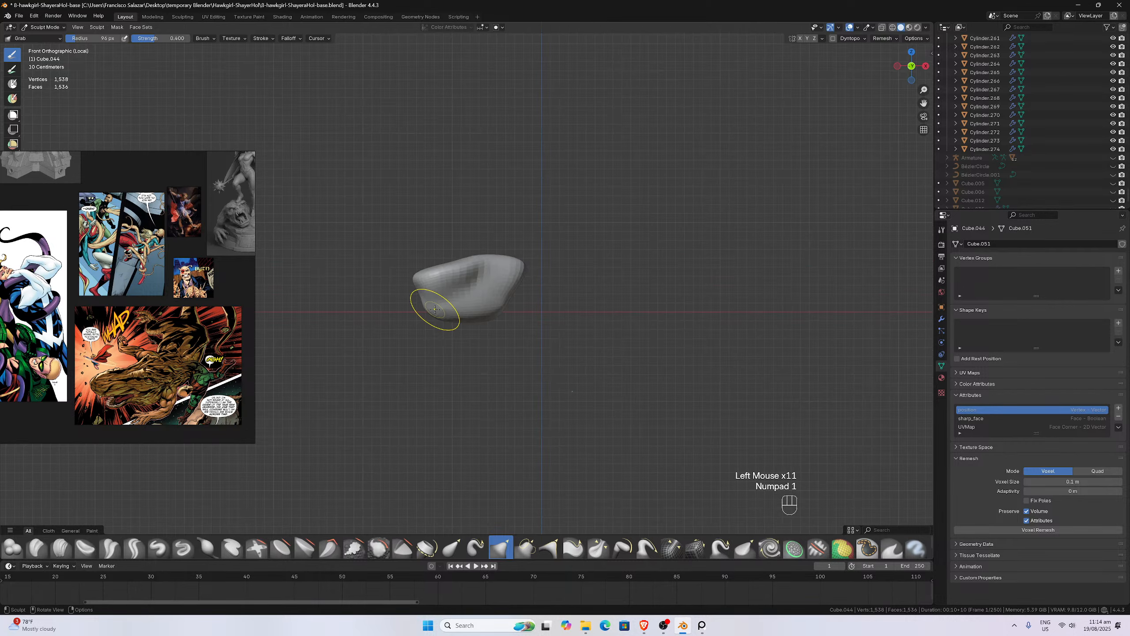
middle_drag(441, 298, 448, 289)
key(ctrl+KP_3)
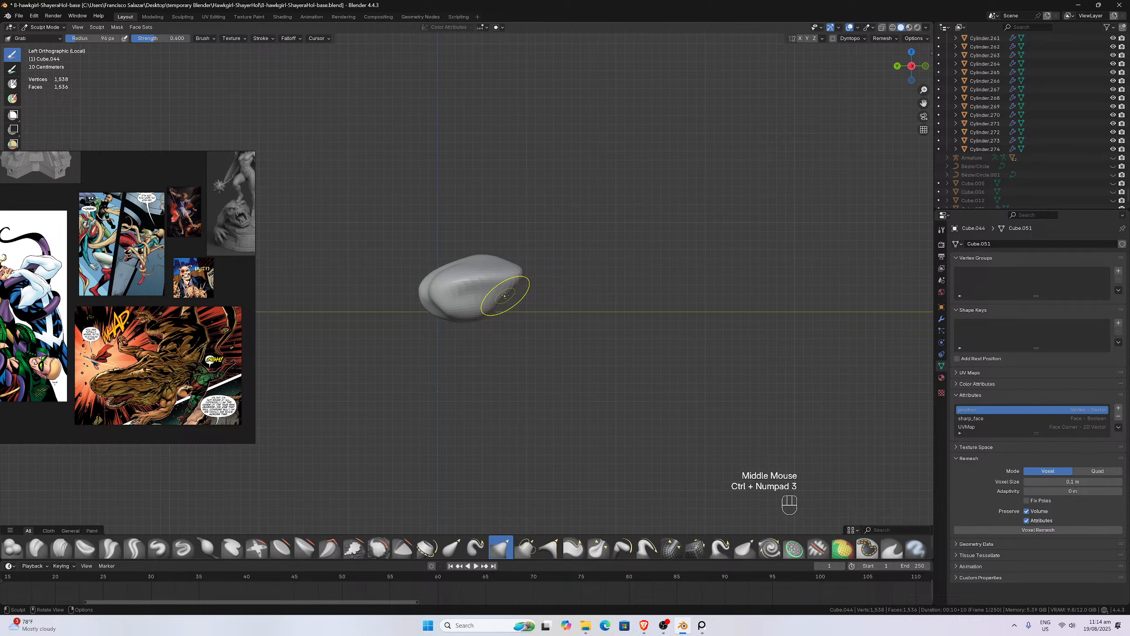
drag(516, 298, 516, 305)
key(ctrl+KP_1)
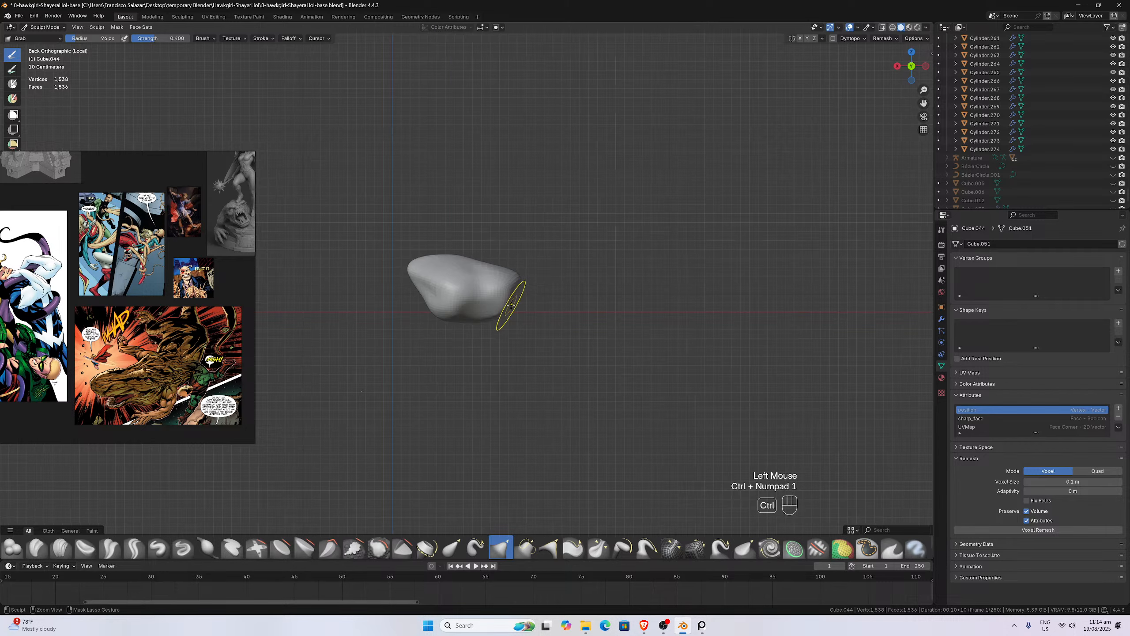
key(KP_1)
drag(454, 304, 464, 303)
drag(466, 302, 473, 304)
mouse_move(478, 300)
mouse_down()
mouse_move(492, 301)
mouse_move(438, 314)
mouse_move(494, 290)
mouse_up()
drag(494, 300, 498, 298)
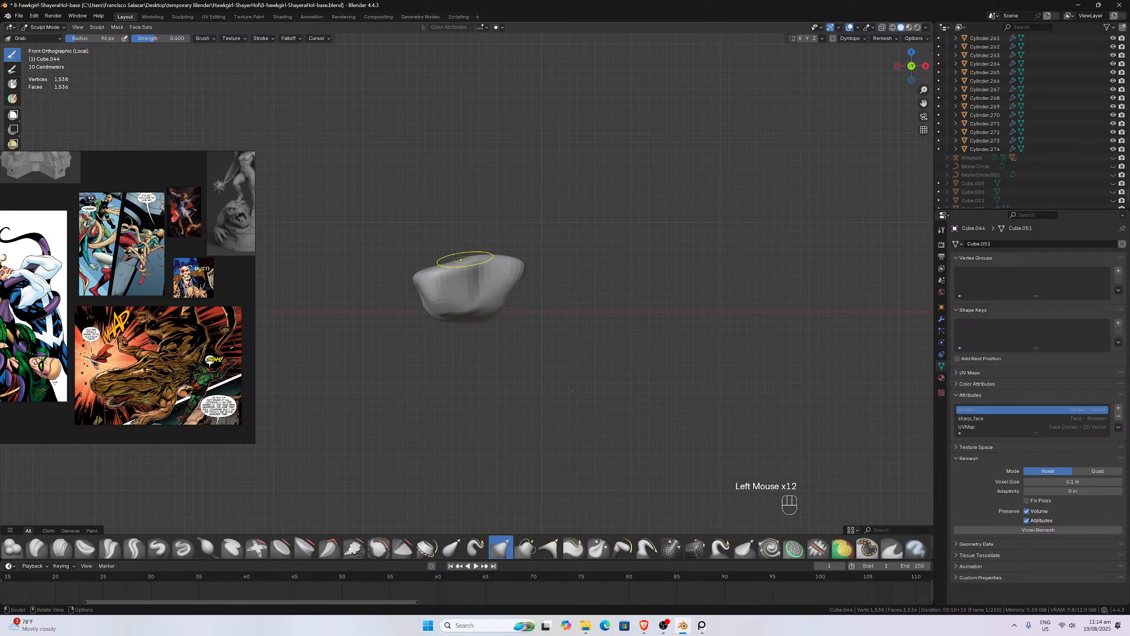
mouse_move(449, 262)
mouse_down()
mouse_move(426, 263)
mouse_move(460, 255)
mouse_up()
- Smooth the protruding corner of the torso from the bottom view
mouse_move(456, 297)
middle_down()
mouse_move(538, 287)
mouse_move(397, 332)
middle_up()
key(ctrl+KP_3)
key(ctrl+KP_7)
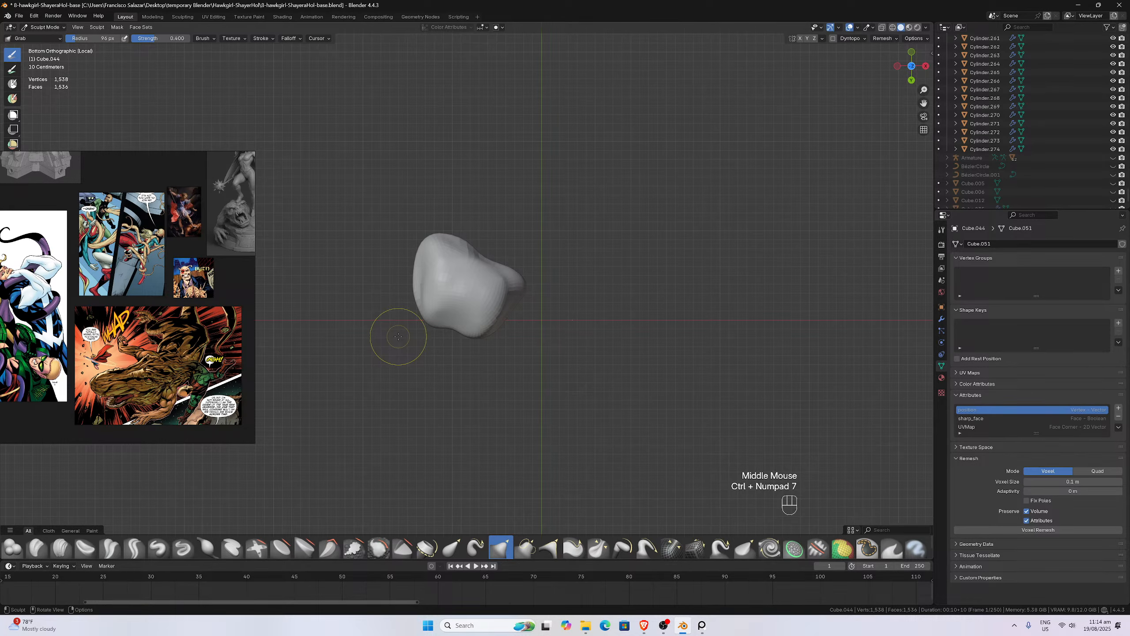
shift+drag(511, 264, 514, 271)
shift+drag(507, 267, 513, 273)
shift+drag(511, 269, 511, 266)
shift+drag(510, 267, 517, 278)
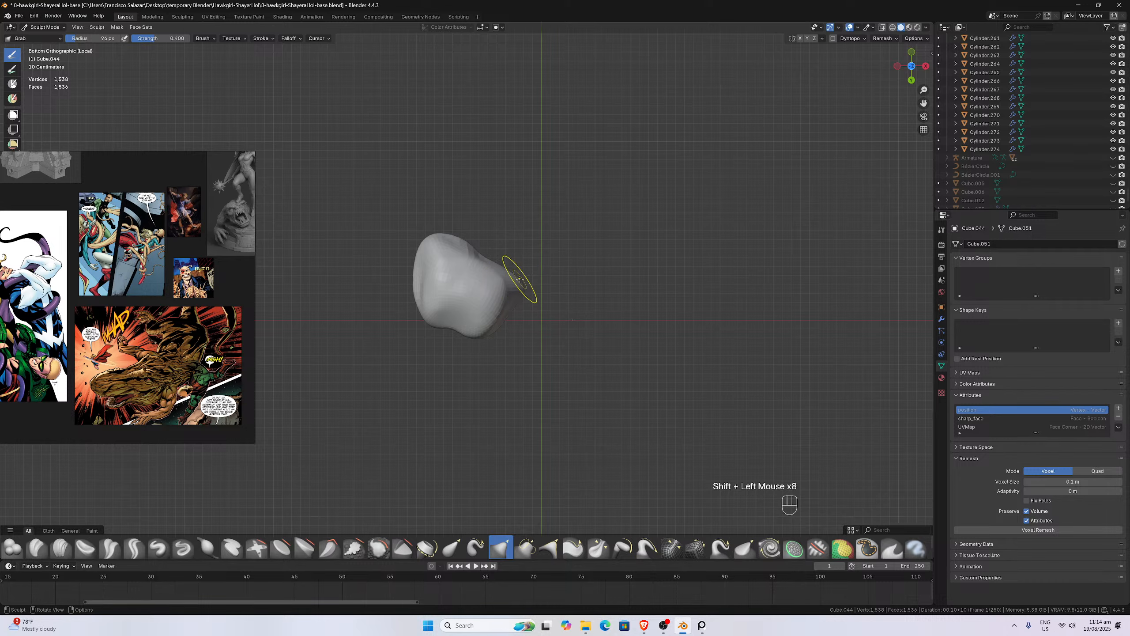
- Leave the torso's local view and return to Object Mode with the whole scene shown from the top
key(KP_Divide)
key(KP_7)
scroll(497, 329, down, 2)
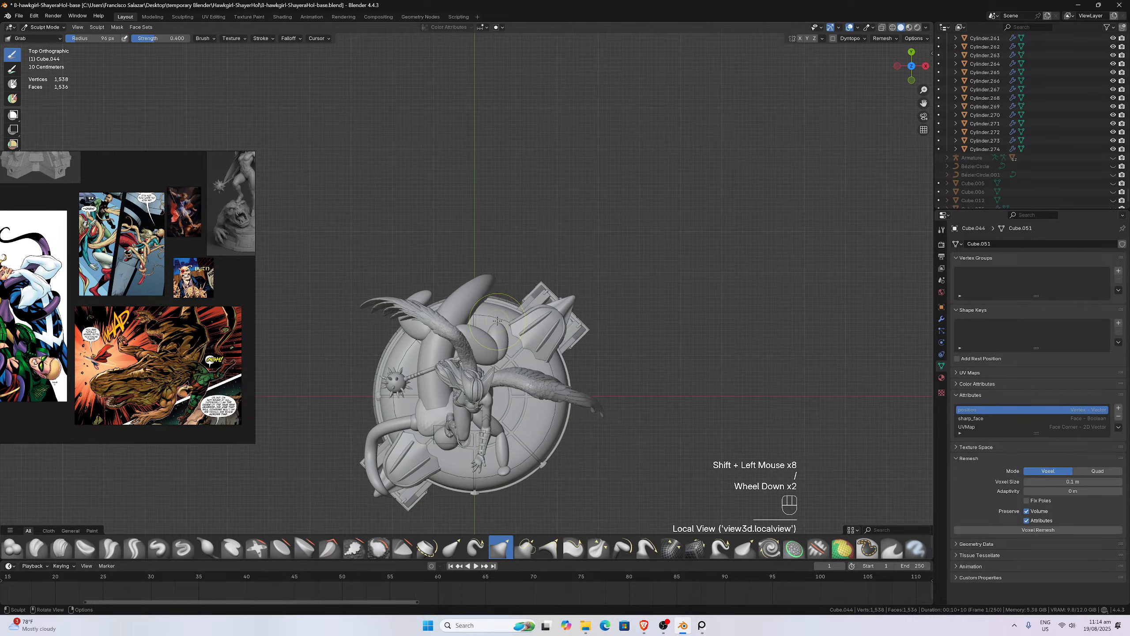
click(57, 28)
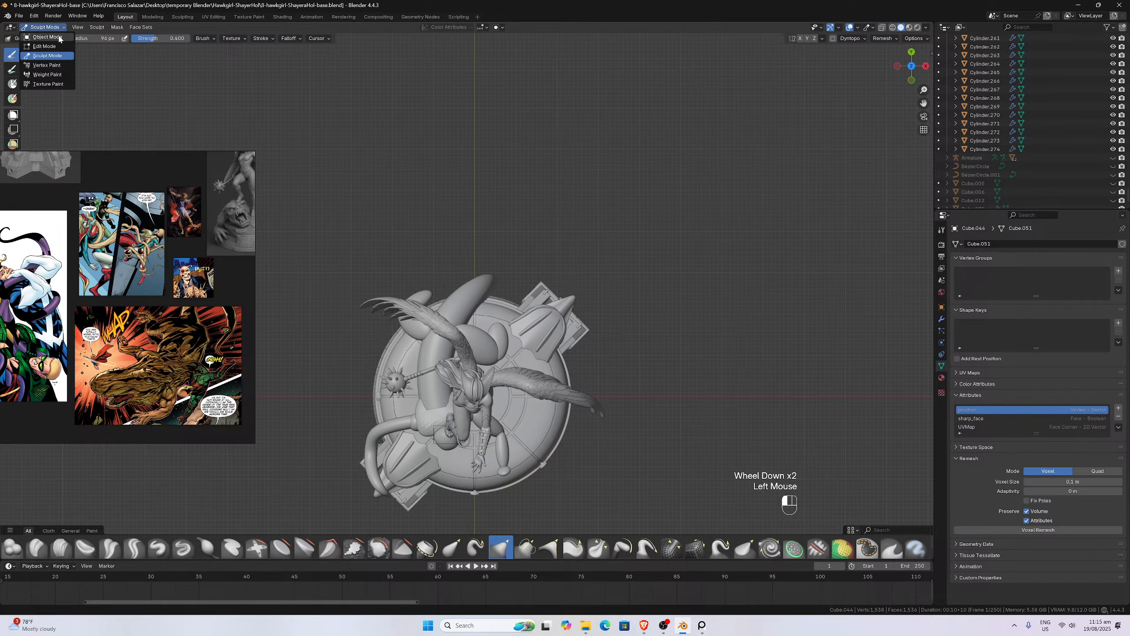
click(48, 37)
- Move the shoulder sphere beside the tube-shaped arm about 0.2 m along negative Y against the reshaped torso
scroll(405, 447, up, 1)
click(406, 447)
click(404, 449)
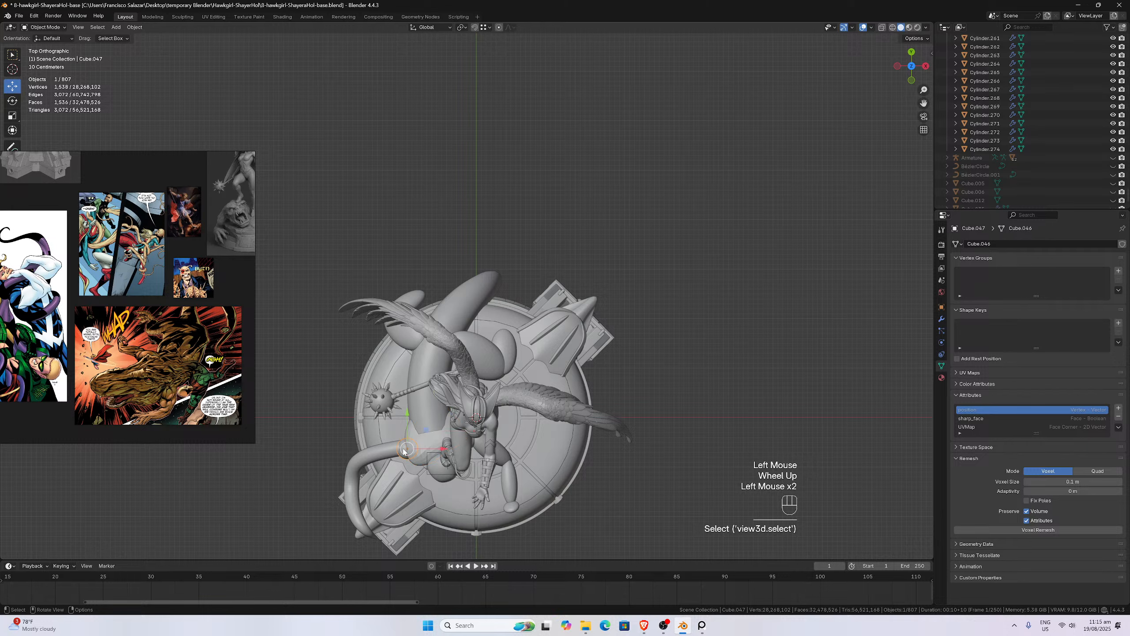
key(g)
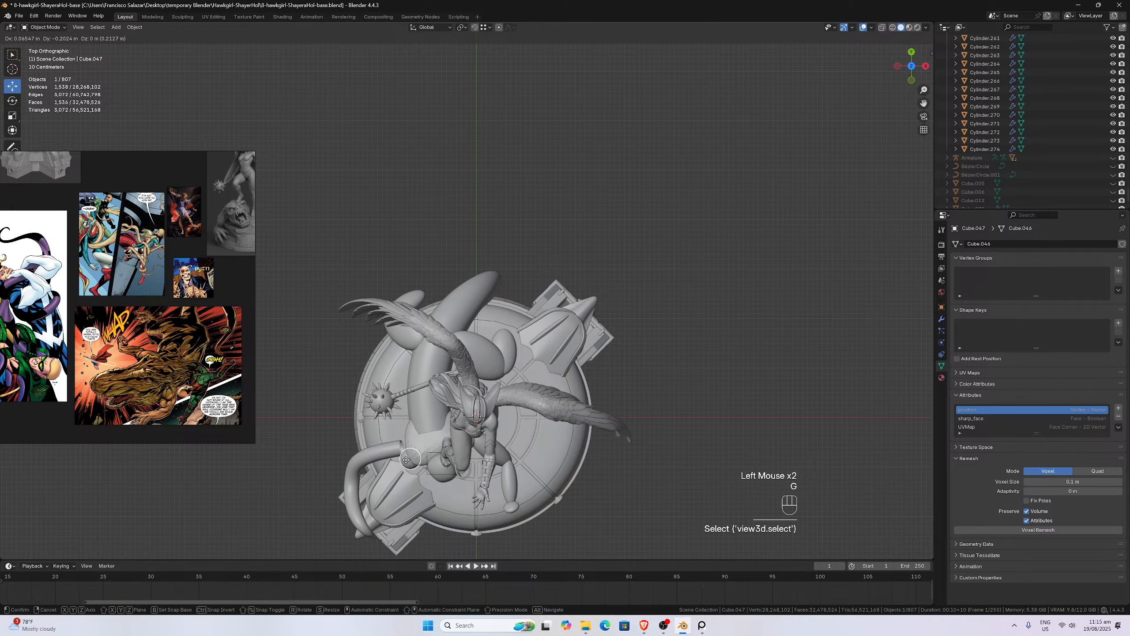
click(406, 460)
- Shift the shoulder-side control points of the tube-shaped arm curve about 0.21 m along negative Y to meet the shoulder sphere
click(388, 453)
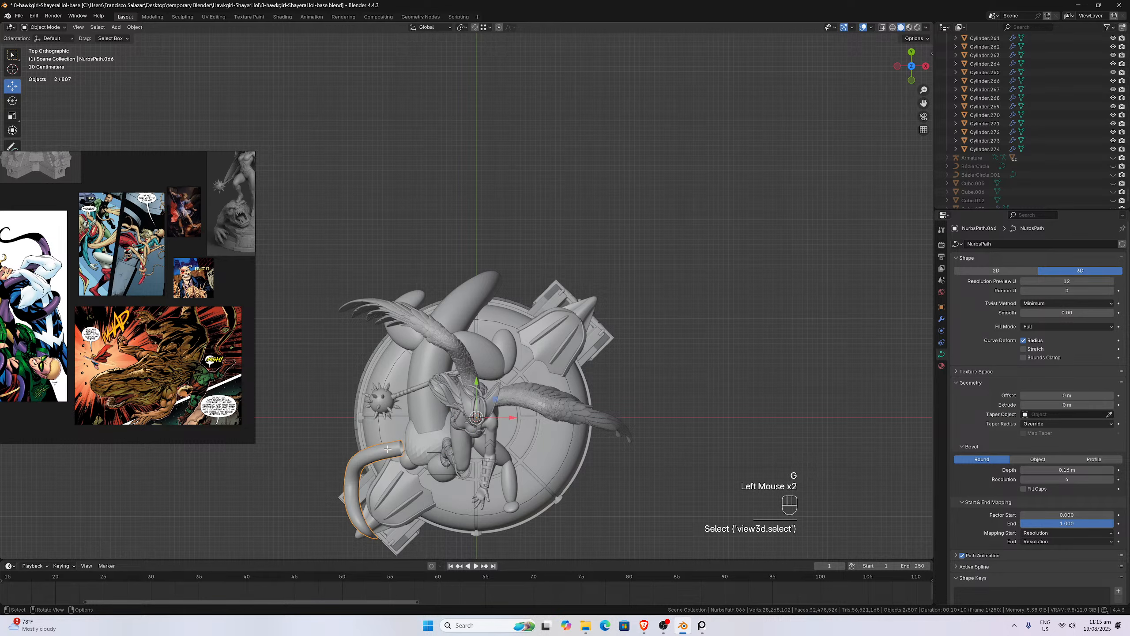
key(Tab)
drag(340, 444, 425, 501)
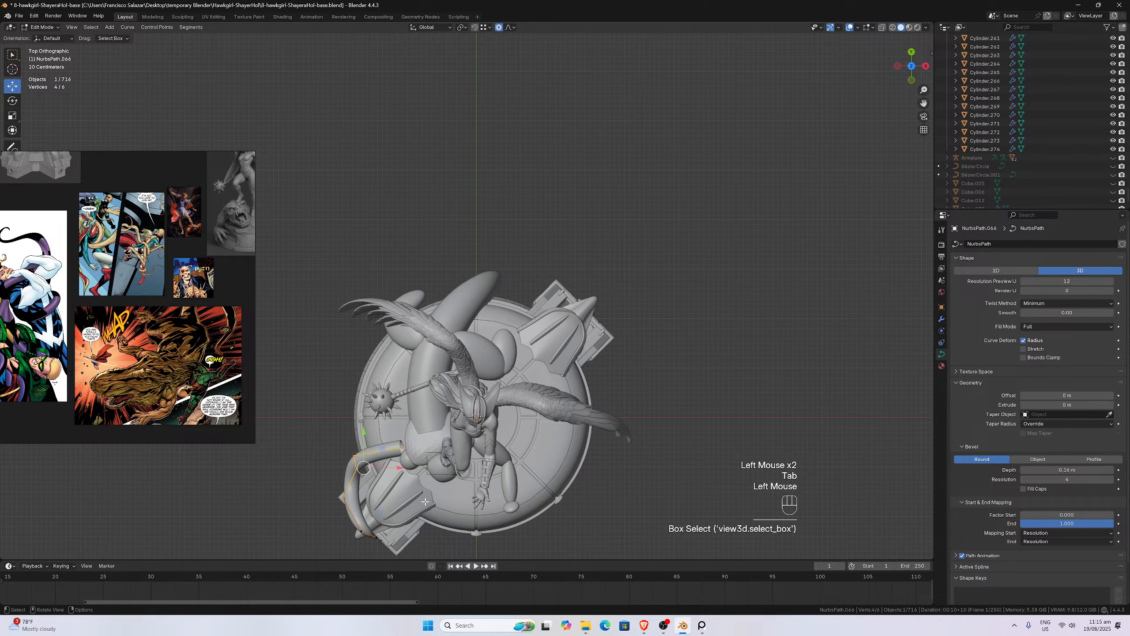
key(g)
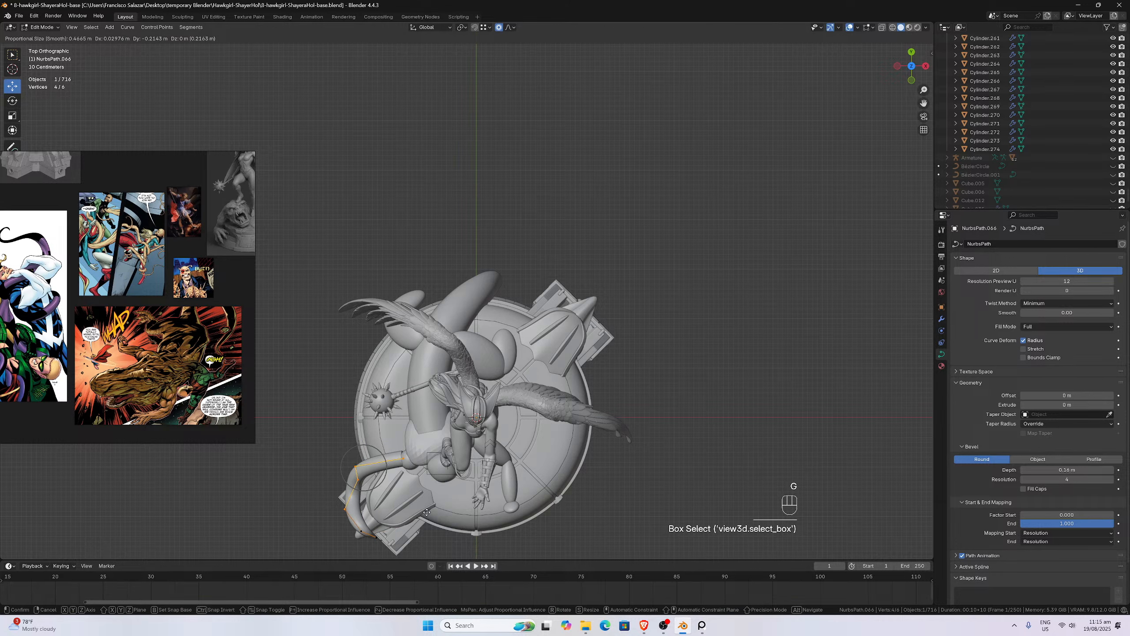
click(427, 513)
key(Tab)
- Move the segmented arm's shoulder, upper arm, forearm and hand together about 0.17 m along Y and 0.02 m down
middle_drag(431, 487, 353, 396)
scroll(418, 385, up, 2)
scroll(356, 394, up, 2)
drag(924, 102, 1030, 60)
scroll(576, 311, up, 1)
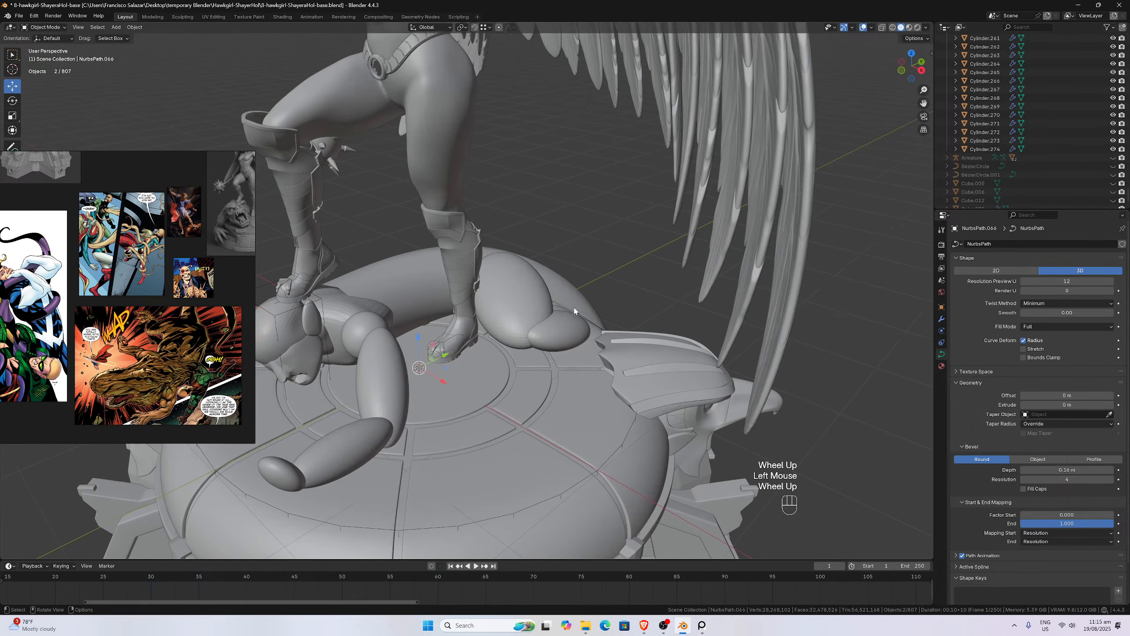
click(371, 331)
shift+click(381, 389)
shift+click(345, 449)
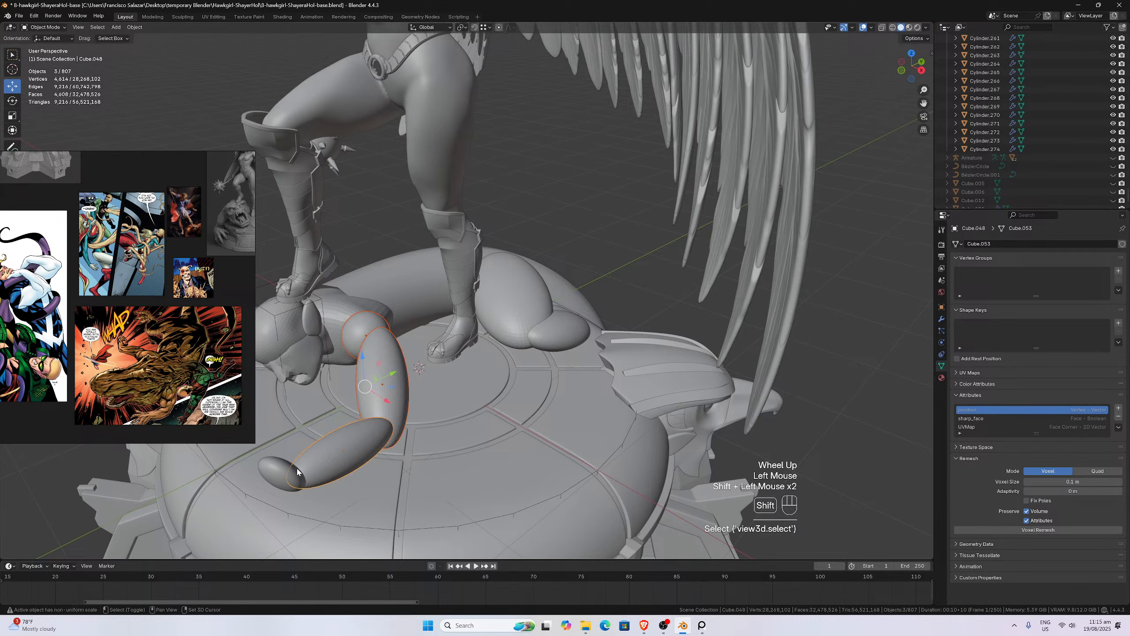
shift+click(289, 473)
key(KP_3)
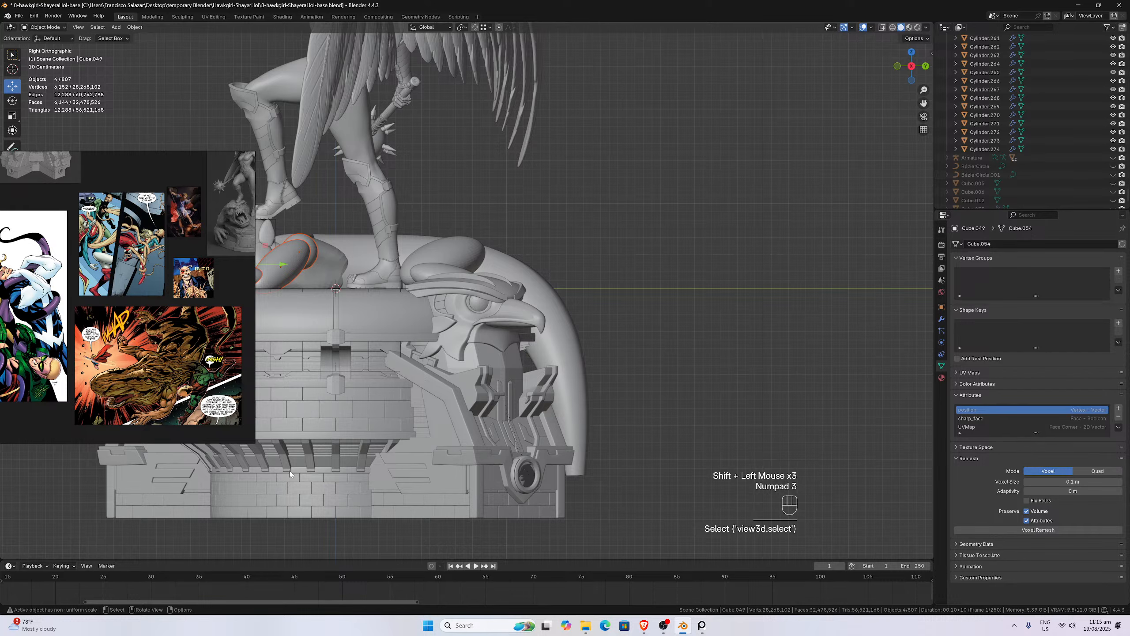
key(g)
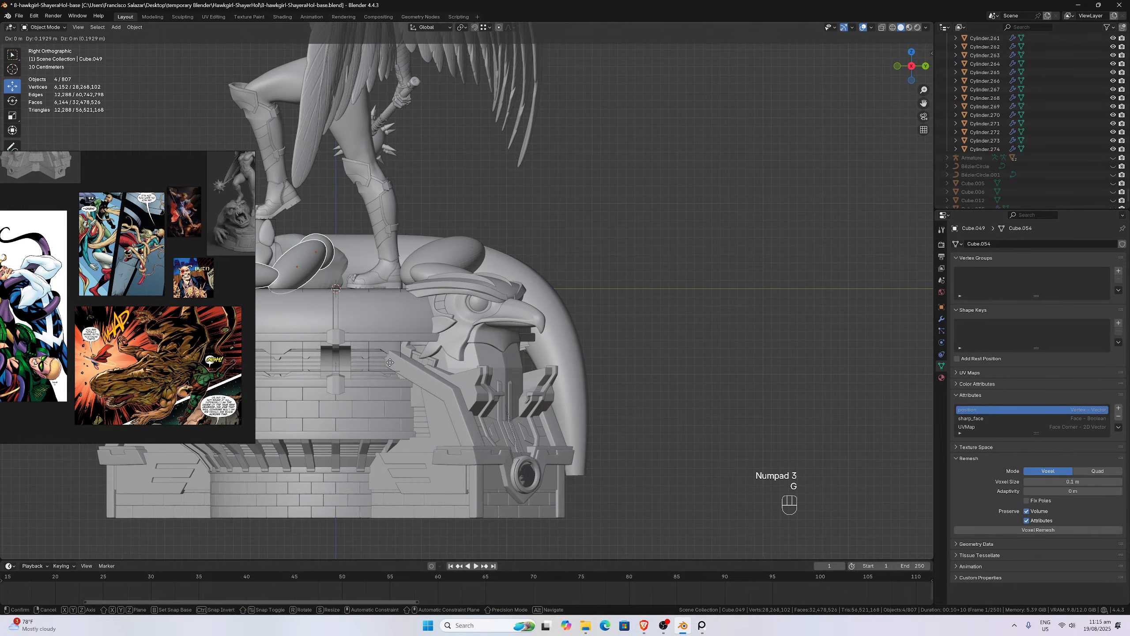
click(388, 368)
middle_drag(387, 368, 459, 339)
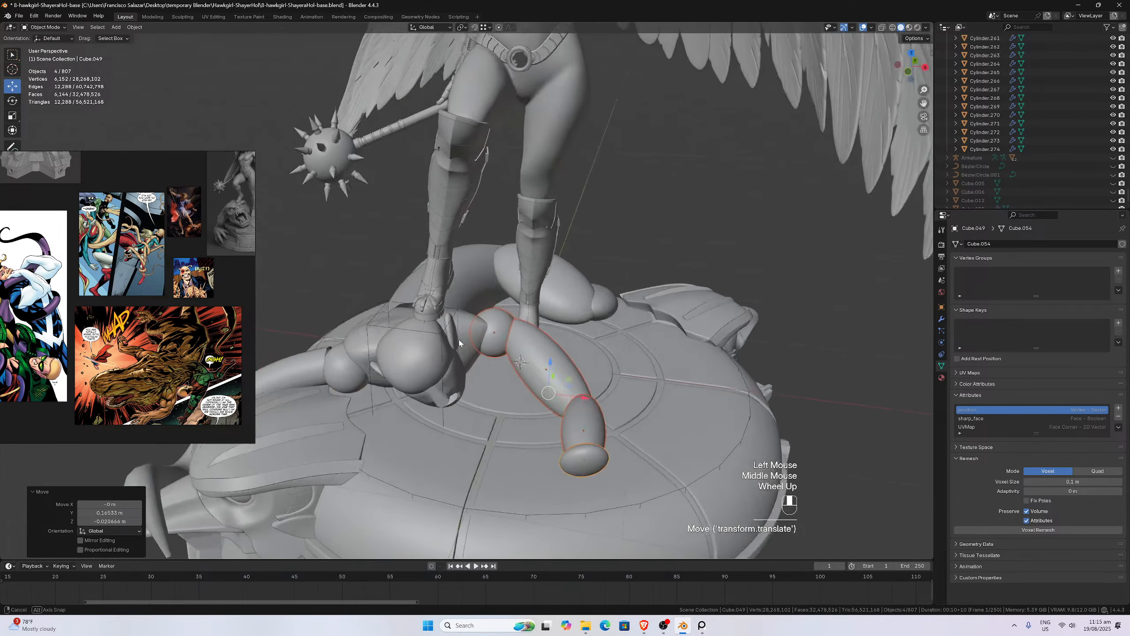
scroll(470, 350, up, 5)
scroll(478, 383, down, 1)
scroll(478, 386, down, 2)
- Shift the shoulder-end control point of the tube-shaped arm curve about 0.04 m along X and 0.07 m along negative Y
key(KP_7)
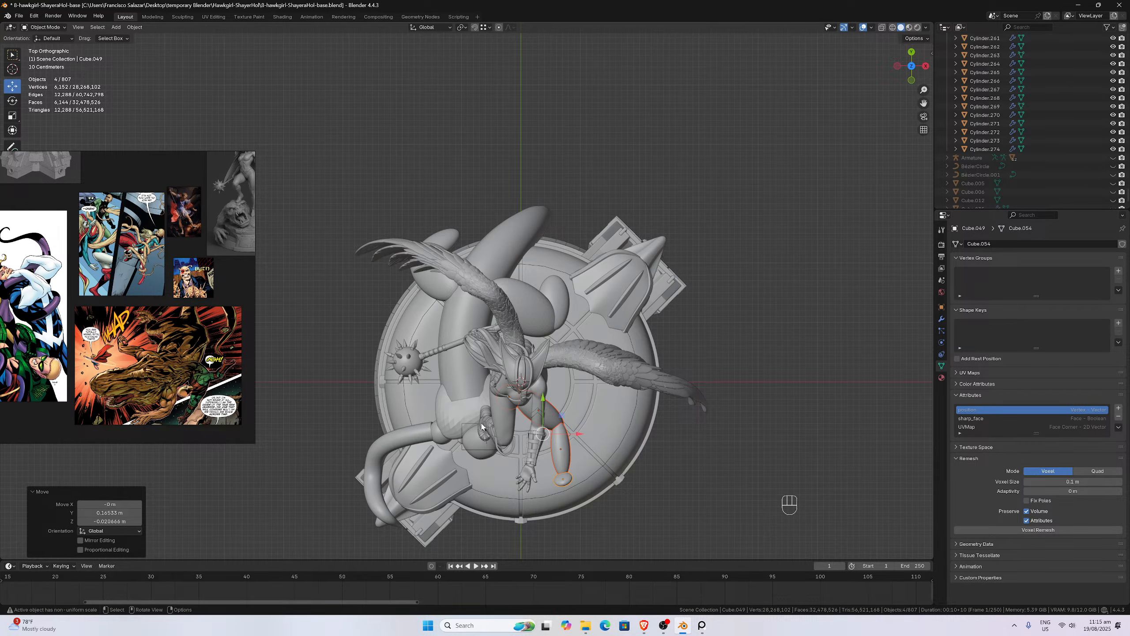
click(425, 434)
key(Tab)
click(431, 433)
key(g)
click(433, 437)
middle_drag(429, 438, 495, 342)
- Raise the tube arm's control points between shoulder and bend, moving the lower one about 0.23 m up and 0.15 m along Y
key(ctrl+KP_3)
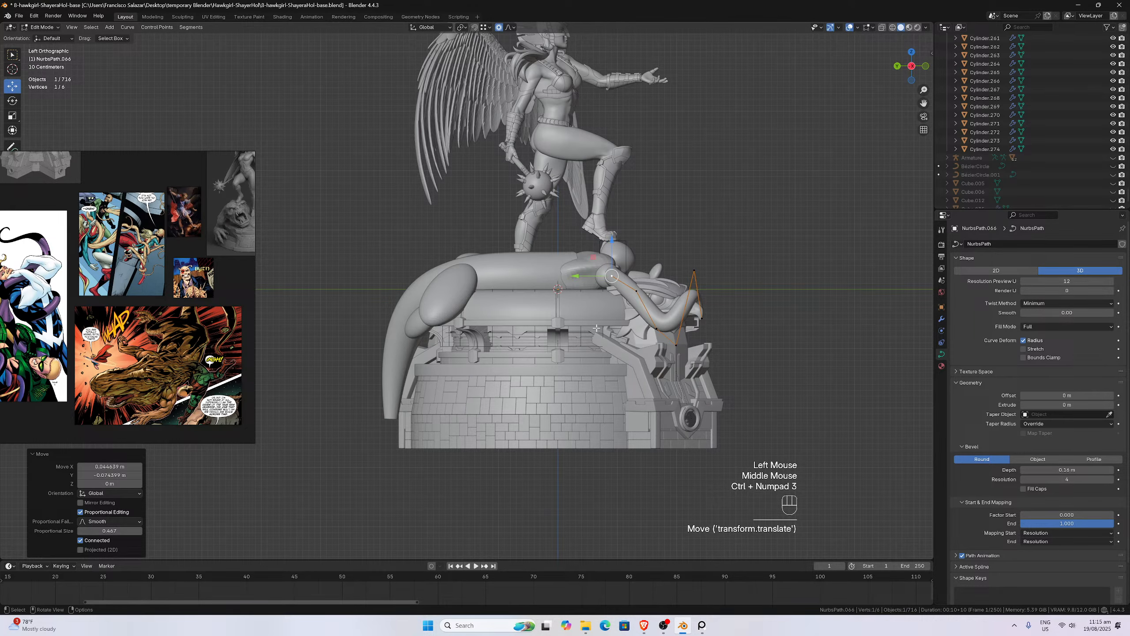
scroll(596, 328, up, 2)
click(670, 294)
key(g)
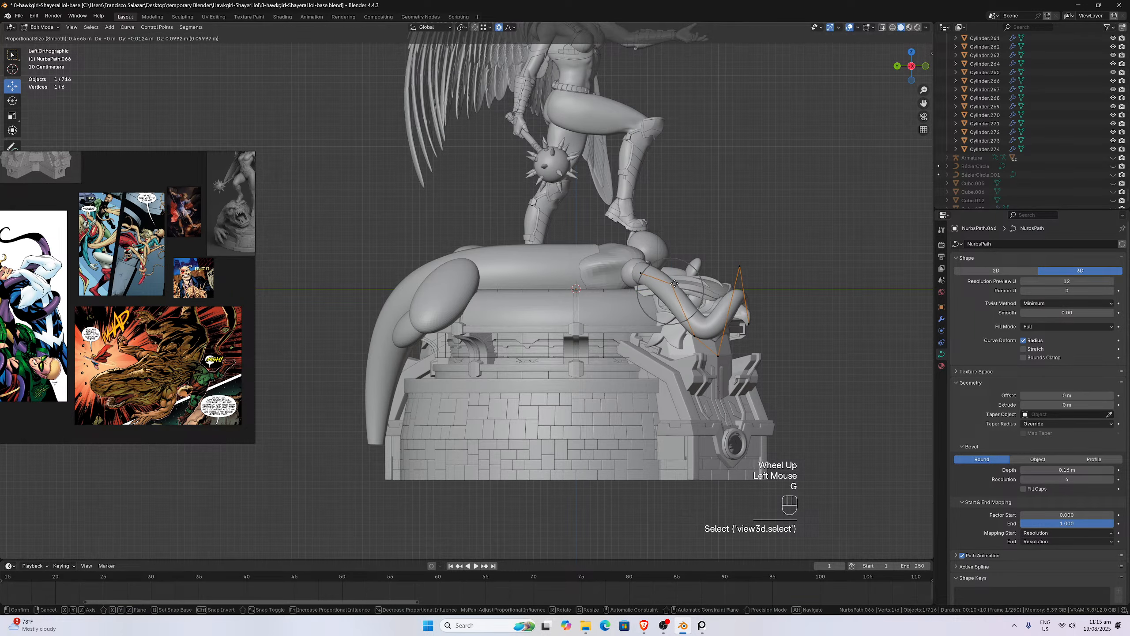
click(670, 273)
click(637, 272)
key(g)
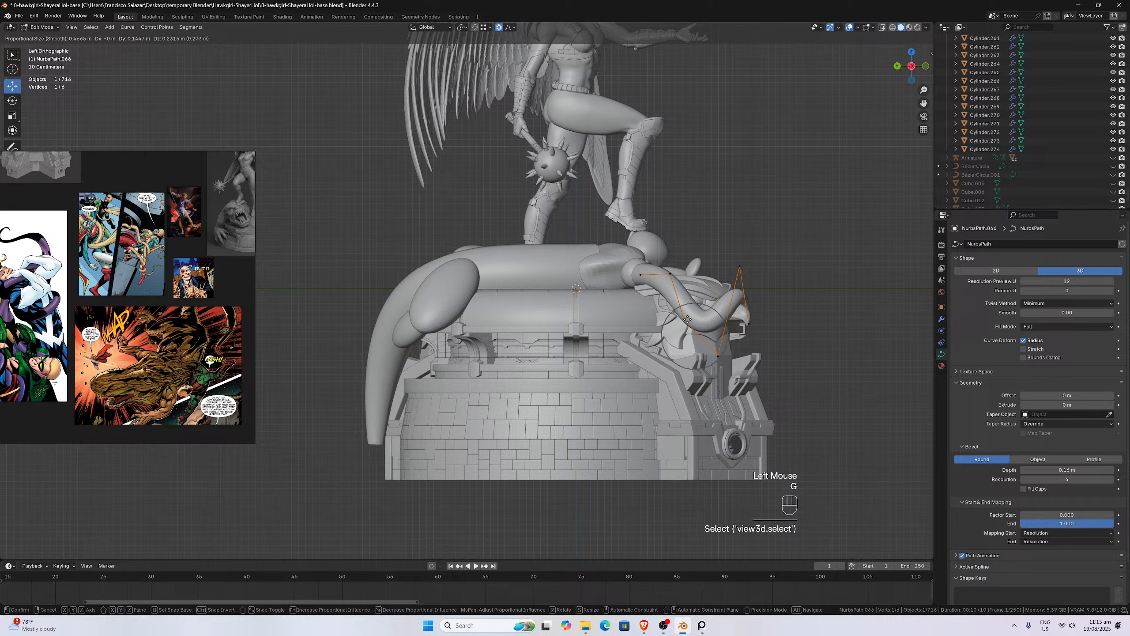
click(640, 274)
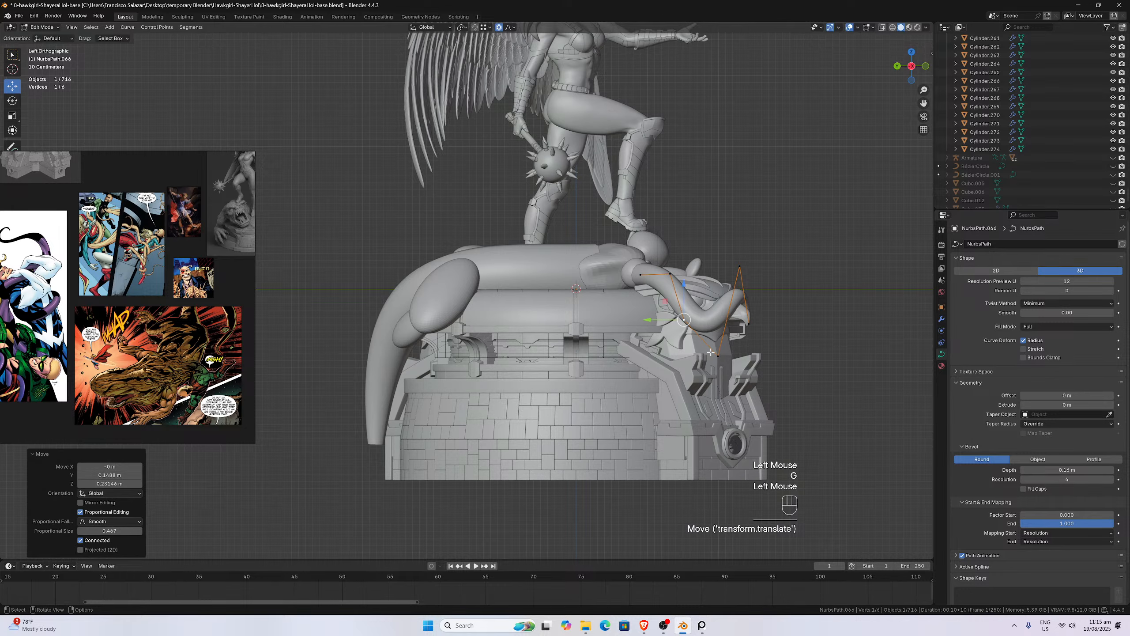
- Raise the lowest control point of the tube arm's bend about 0.16 m from the left view
click(716, 354)
key(g)
click(713, 344)
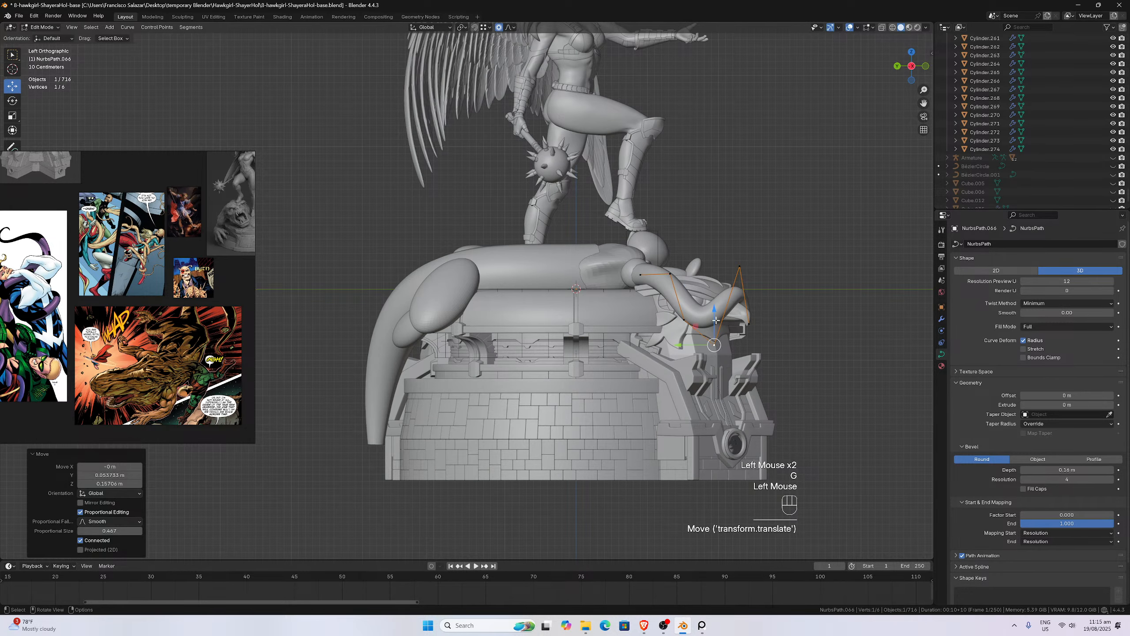
middle_drag(716, 321, 651, 213)
scroll(652, 213, down, 1)
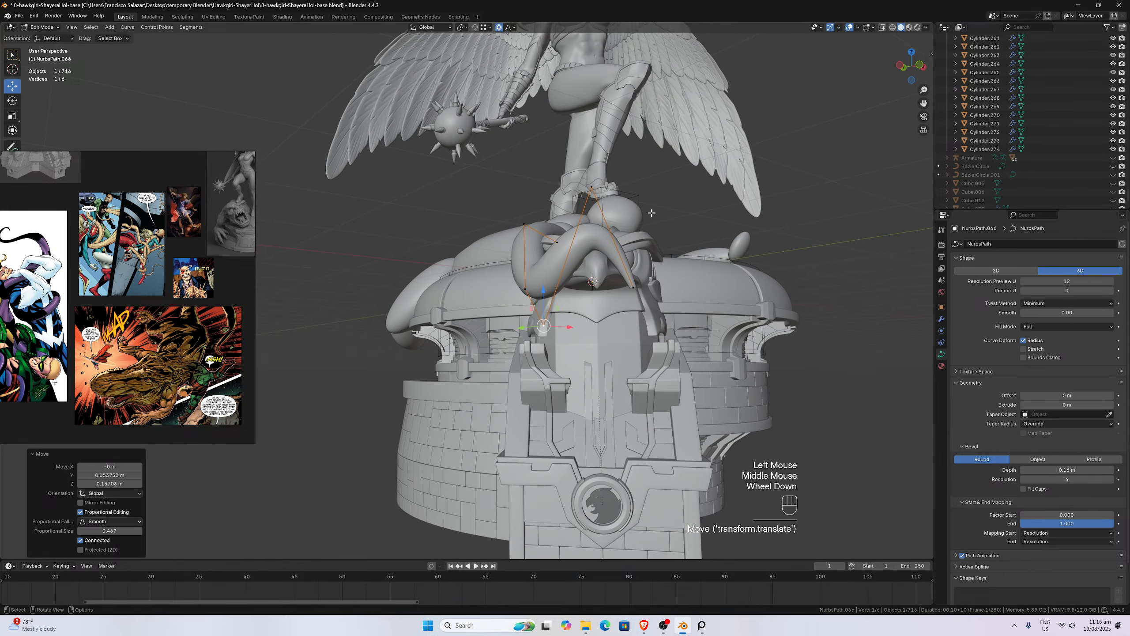
- Lower the tube arm's highest control point about 0.1 m along Z with a proportional size of about 0.29
click(592, 188)
key(g)
key(z)
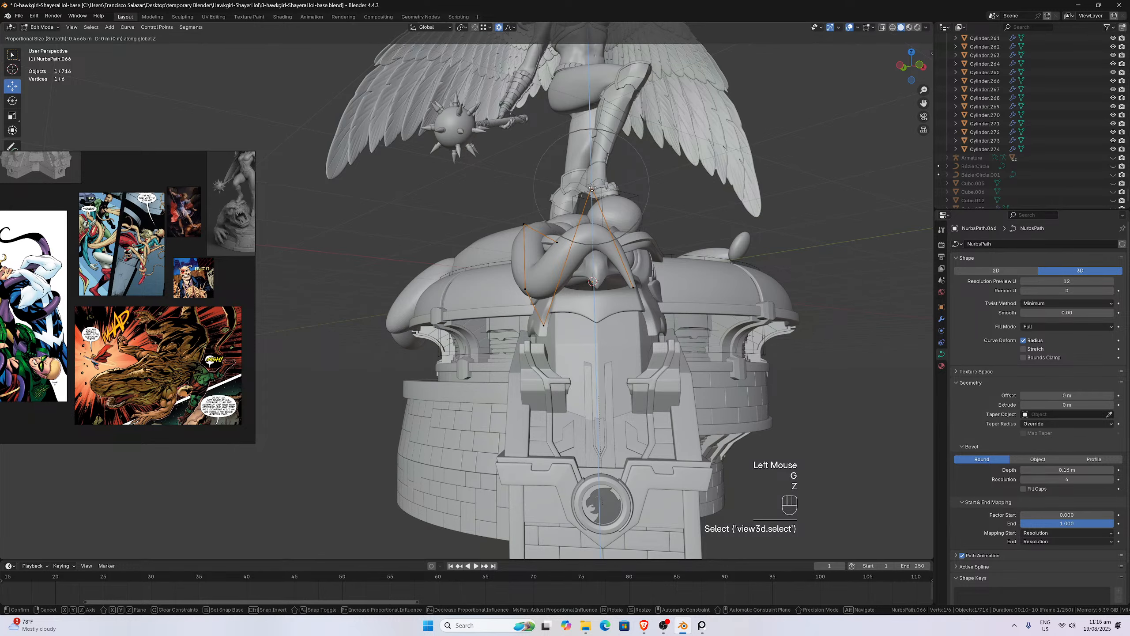
scroll(594, 194, up, 4)
click(594, 195)
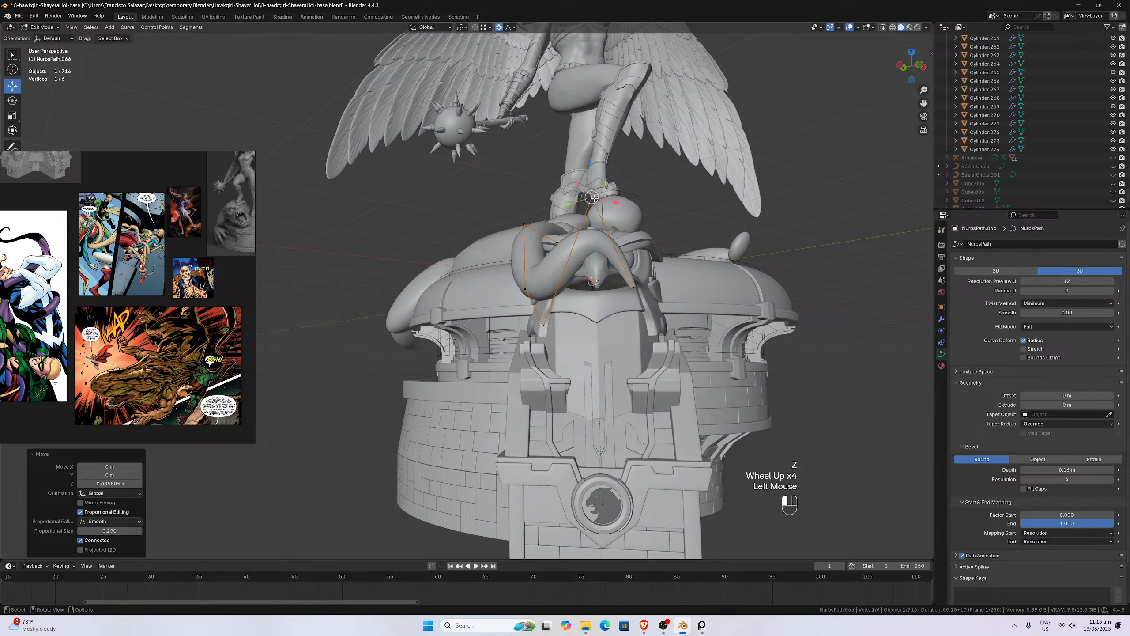
middle_drag(594, 195, 571, 302)
- Raise the tube arm's control point next to the shoulder end about 0.15 m along Z
click(393, 370)
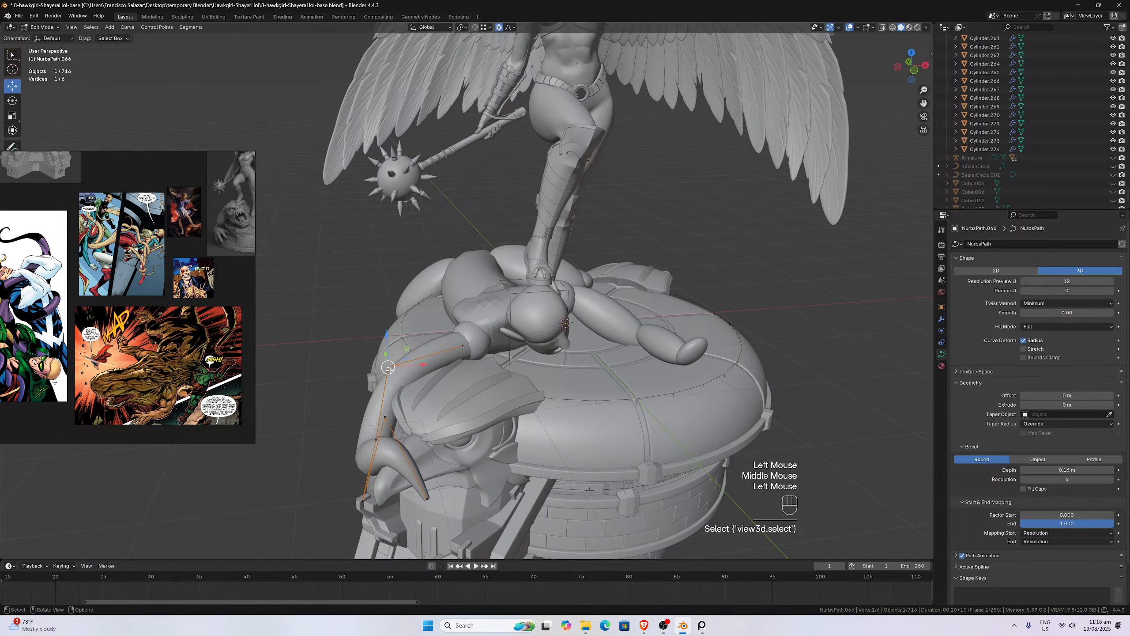
key(f)
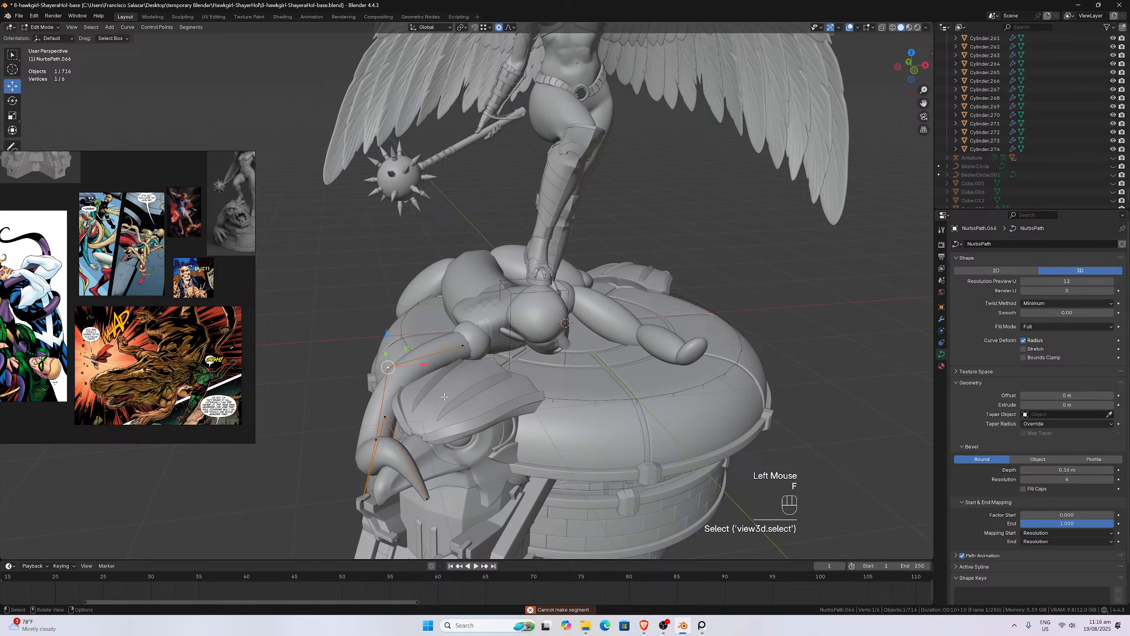
key(Escape)
key(g)
key(z)
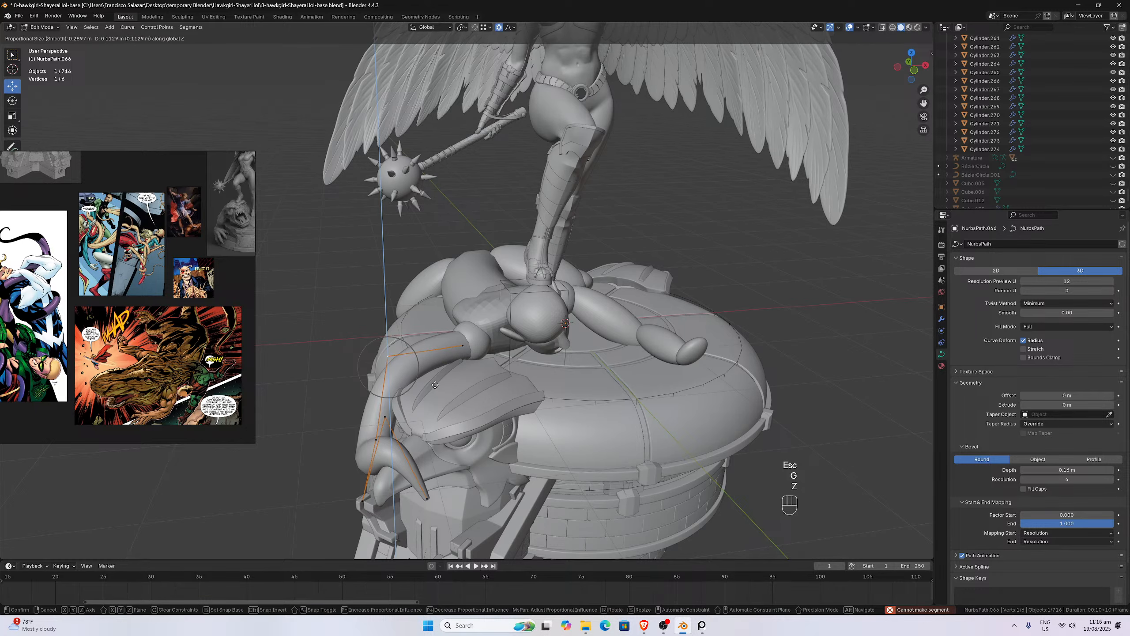
click(440, 383)
middle_drag(441, 384, 398, 376)
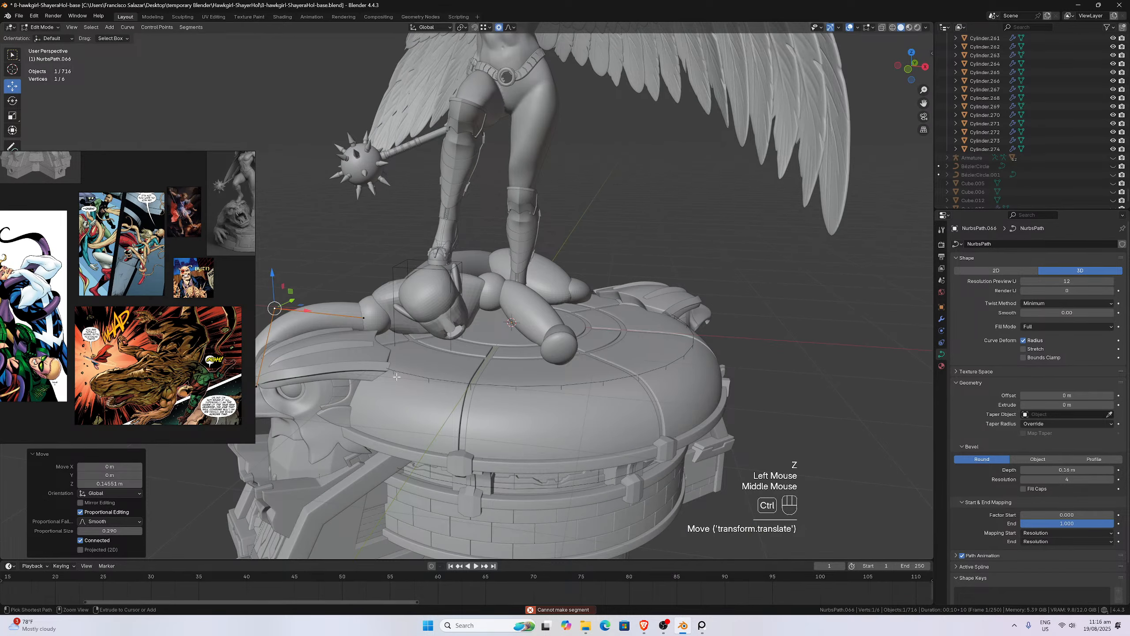
- Push the tube arm's elbow control points outward in the top view, about 0.11 m and 0.17 m along negative Y
key(ctrl+KP_1)
key(KP_1)
key(KP_7)
key(g)
click(367, 500)
click(361, 511)
key(g)
click(360, 516)
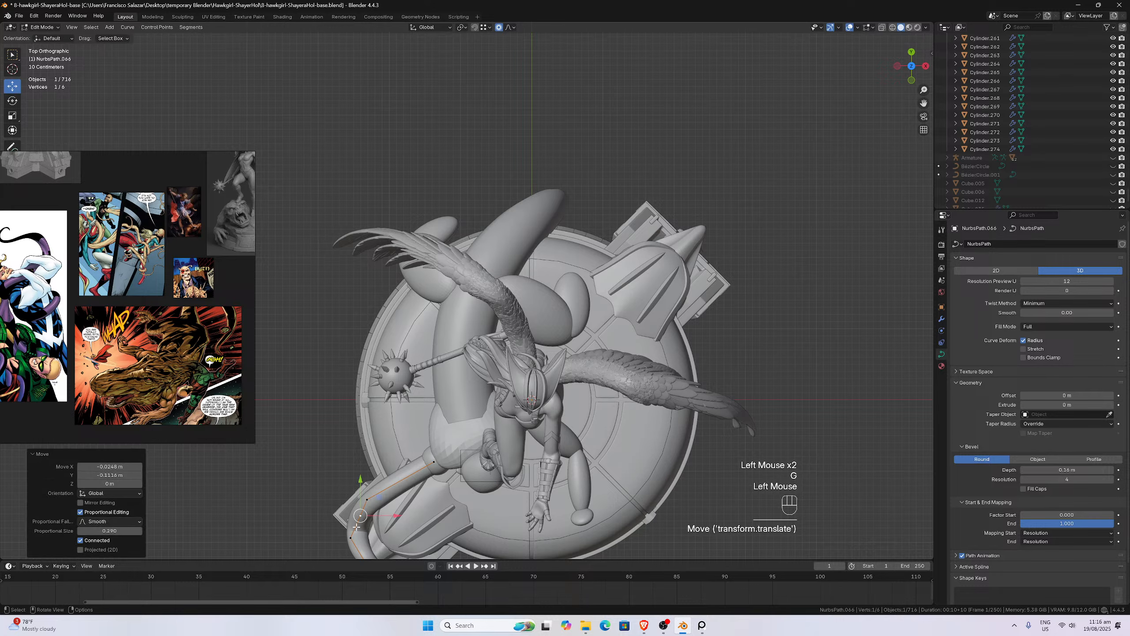
click(351, 538)
key(g)
click(352, 547)
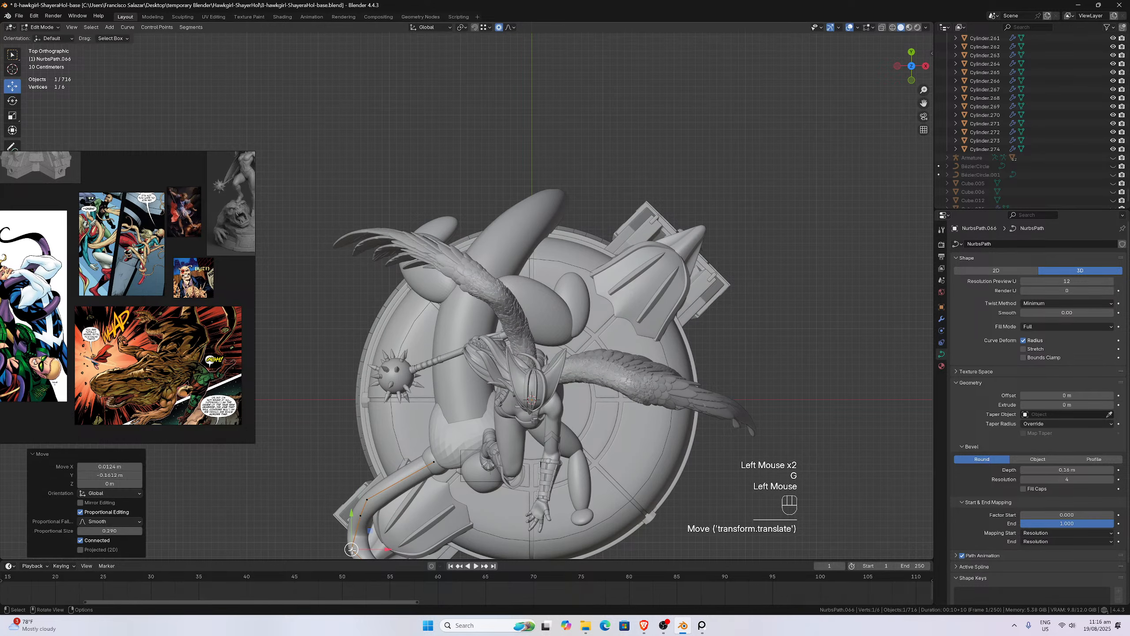
- Fine-tune the tube arm's two upper elbow points, shifting them about 0.07 m and 0.05 m along negative Y
click(359, 521)
key(g)
click(357, 529)
click(366, 501)
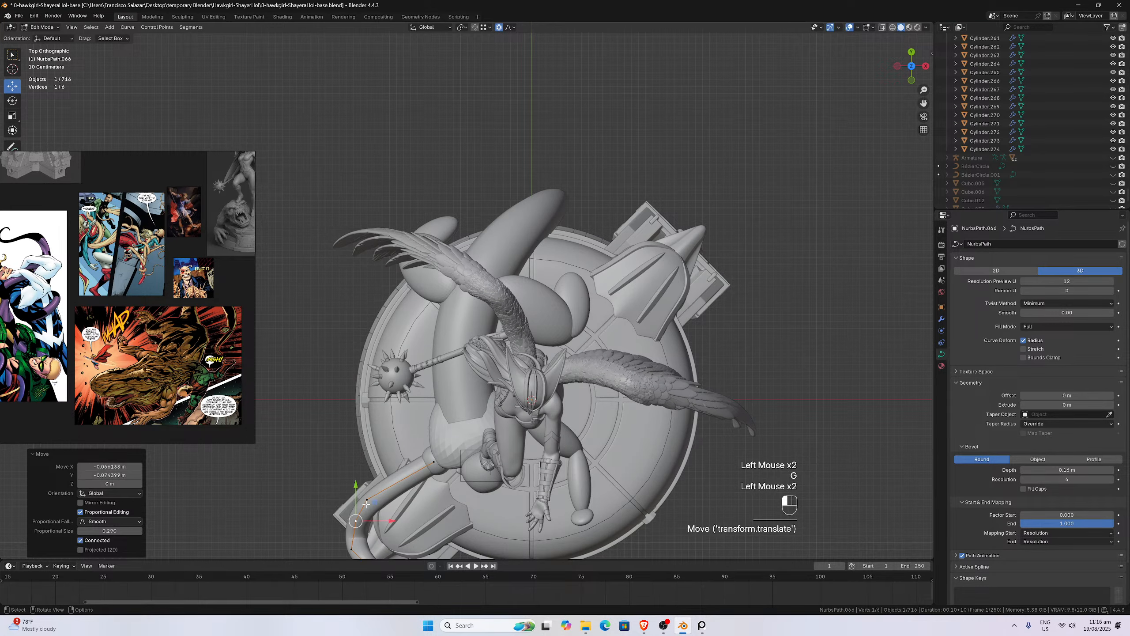
key(g)
click(369, 503)
scroll(397, 438, down, 1)
middle_drag(369, 508, 432, 373)
scroll(391, 405, down, 2)
scroll(458, 408, up, 2)
scroll(420, 387, up, 1)
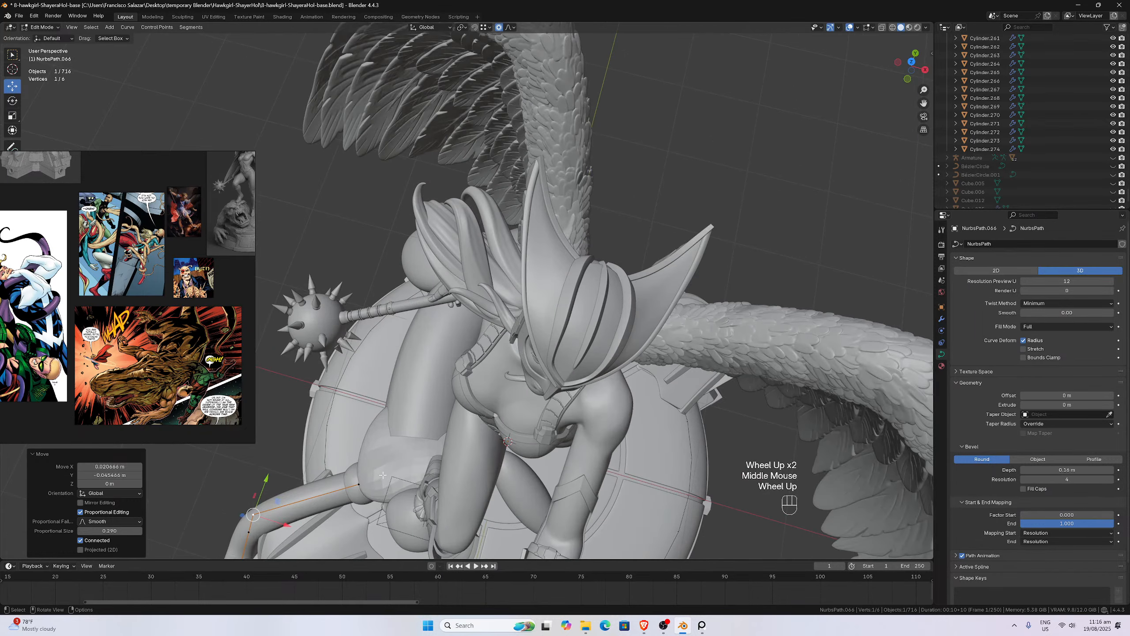
- Thicken the tube arm's shoulder end by a Shrink/Fatten factor of about 1.16 and return to Object Mode
click(362, 447)
scroll(374, 445, down, 2)
middle_drag(402, 438, 480, 434)
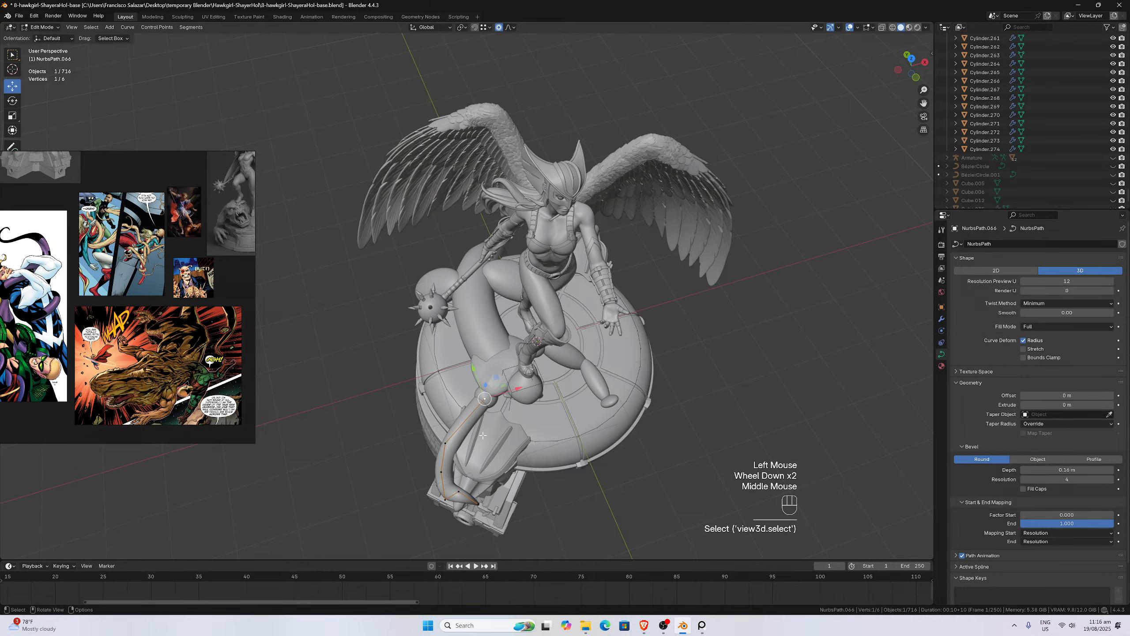
key(alt+s)
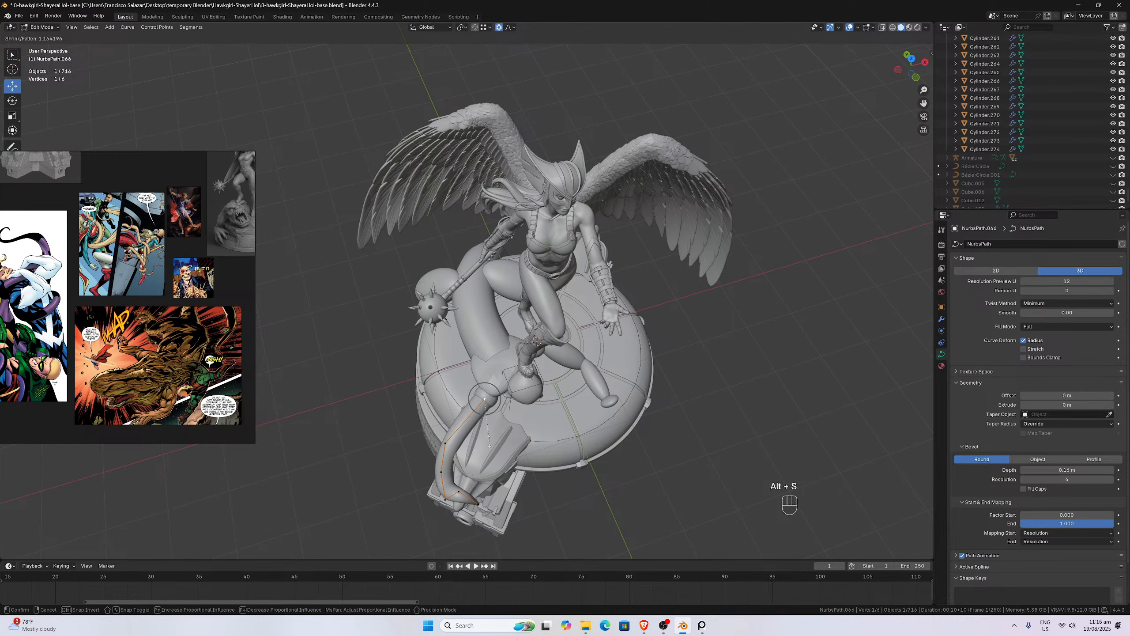
click(485, 434)
middle_drag(486, 434, 484, 350)
key(Tab)
scroll(476, 346, down, 1)
scroll(472, 339, up, 3)
key(KP_1)
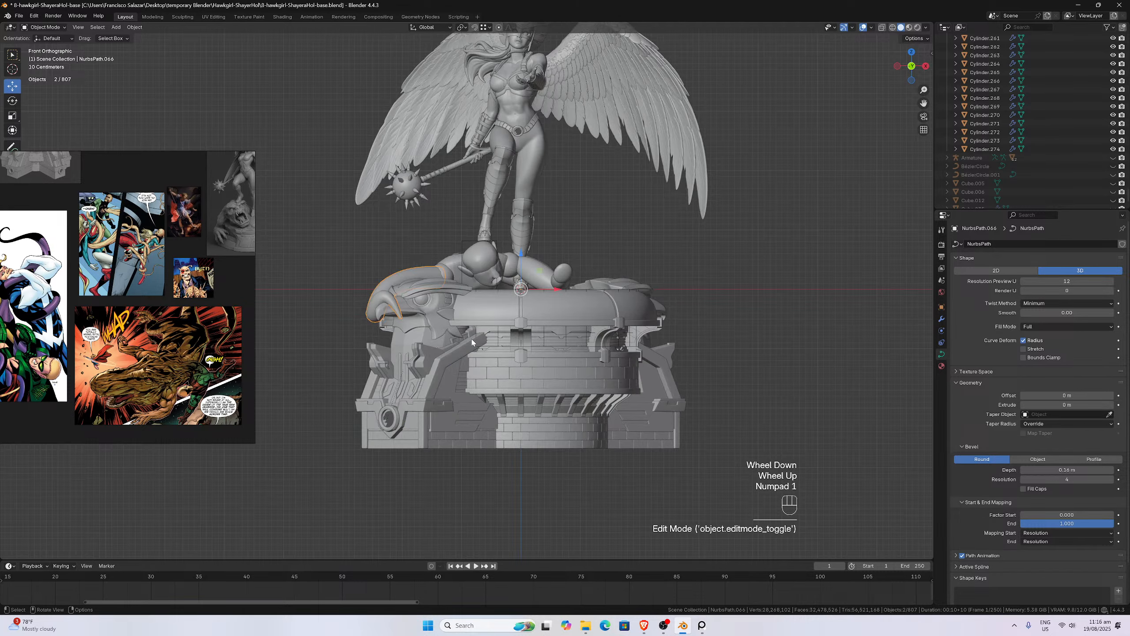
middle_drag(519, 315, 524, 373)
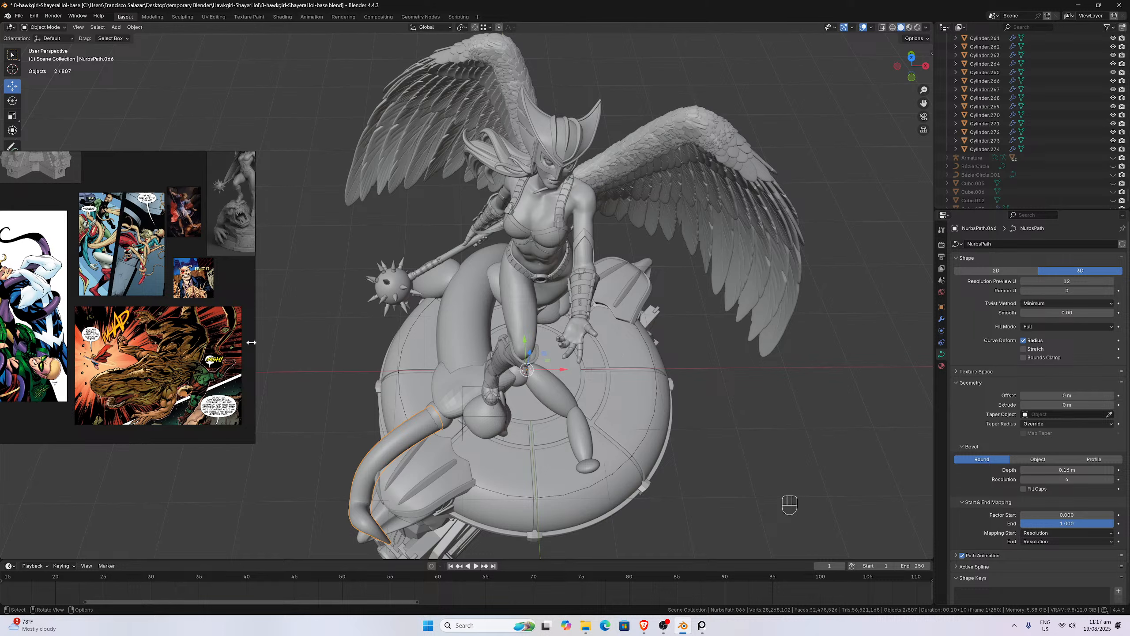
- Examine the creature's pose and anatomy in the comic panel on the reference board
scroll(188, 341, down, 2)
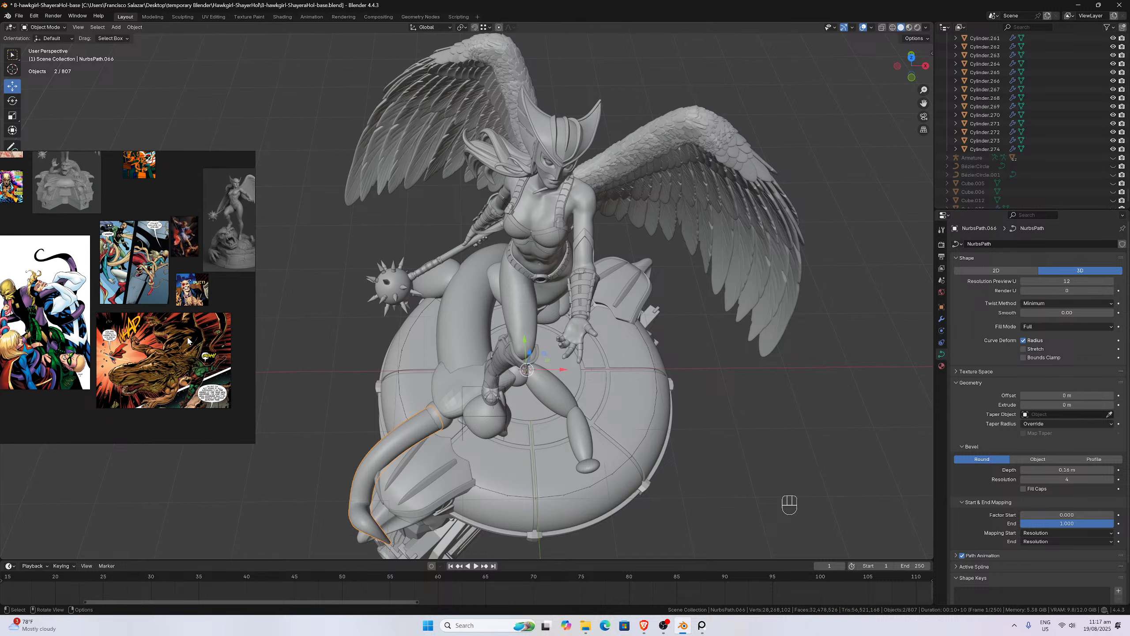
scroll(188, 341, up, 2)
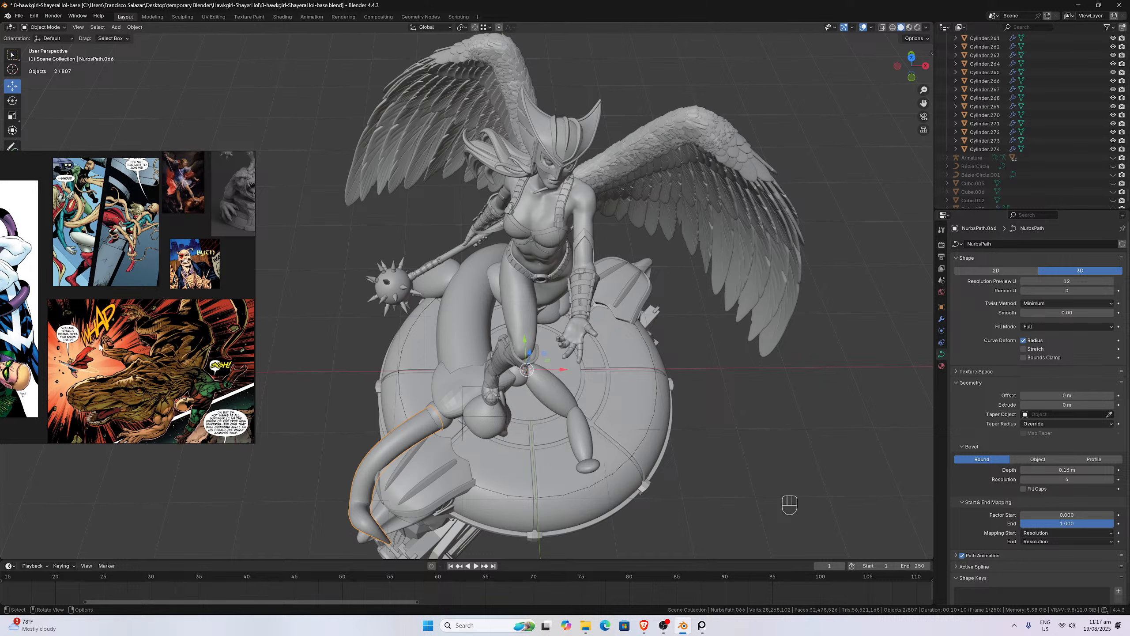
middle_drag(99, 343, 165, 330)
scroll(164, 330, down, 2)
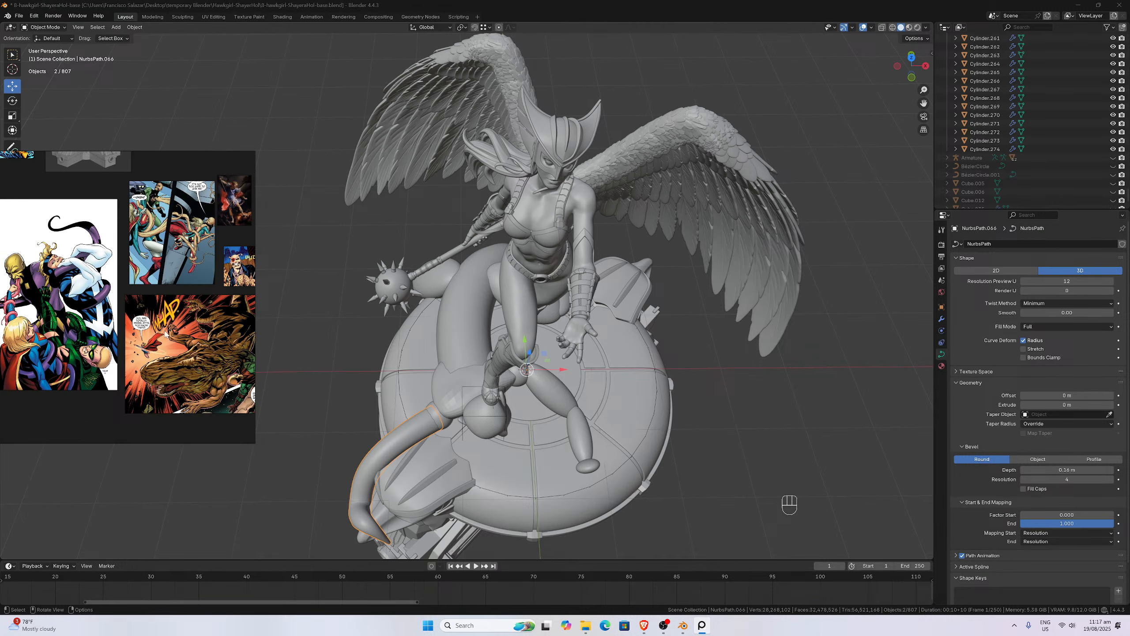
scroll(172, 340, up, 2)
scroll(207, 359, up, 2)
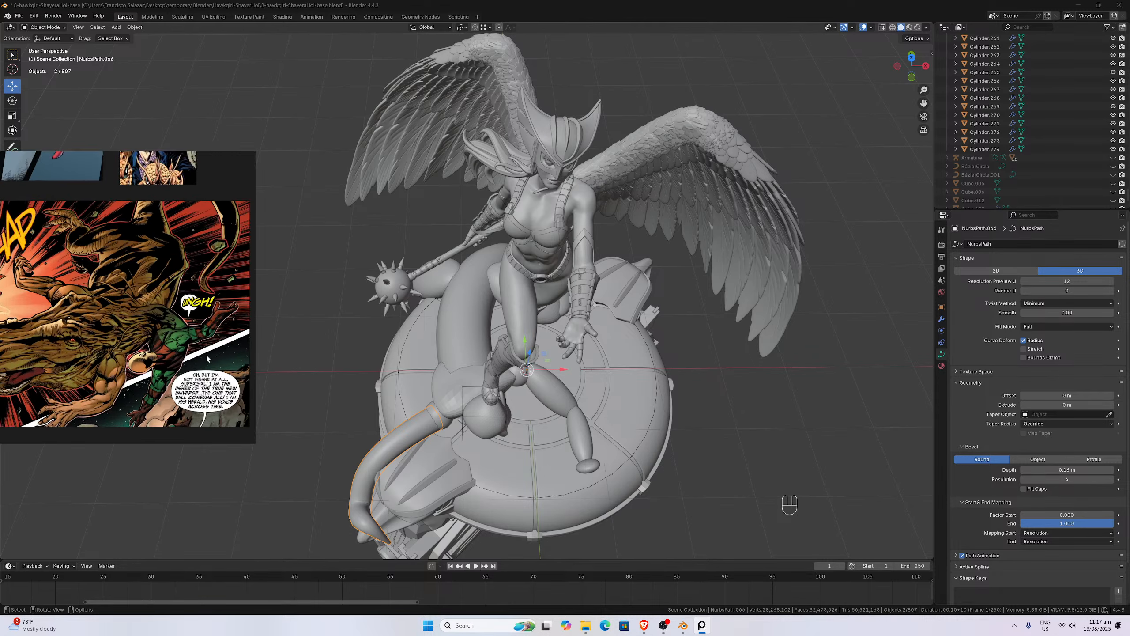
scroll(144, 361, up, 2)
middle_drag(145, 360, 171, 335)
scroll(463, 325, up, 1)
- Lower the segmented arm's forearm and hand together about 0.04 m toward the pedestal in the right view
key(KP_1)
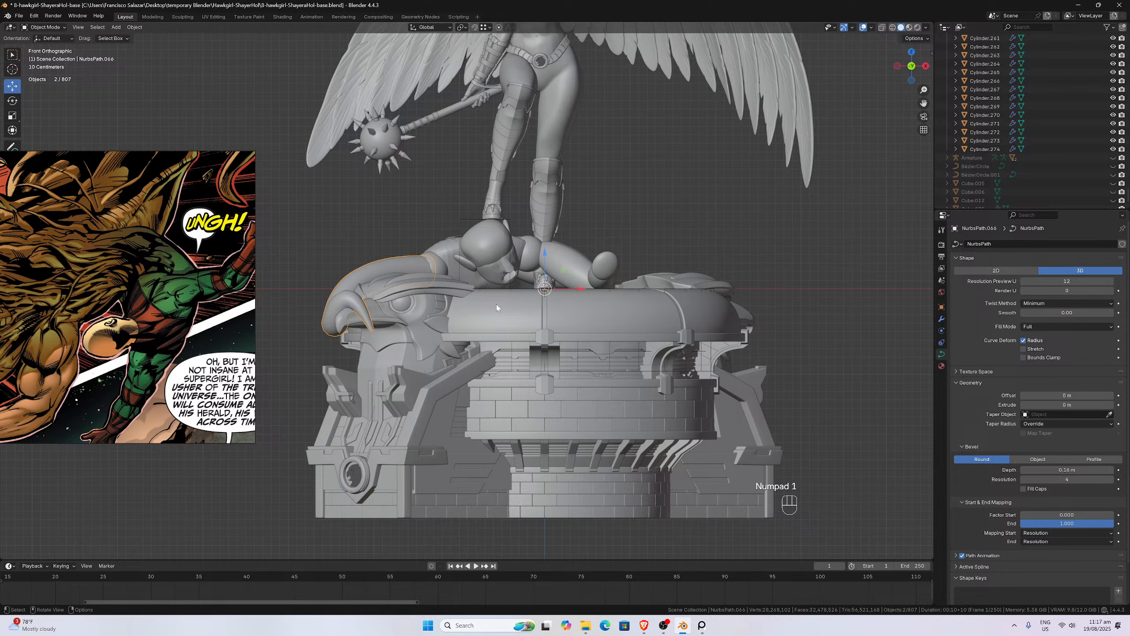
key(KP_3)
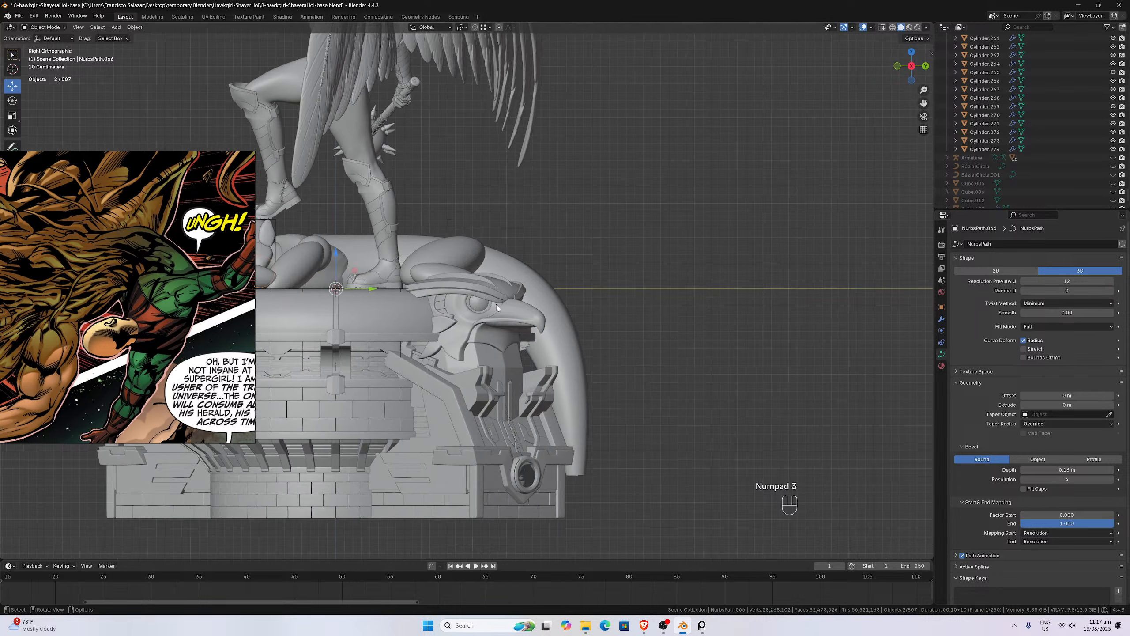
drag(923, 104, 1129, 139)
scroll(556, 267, up, 3)
click(414, 323)
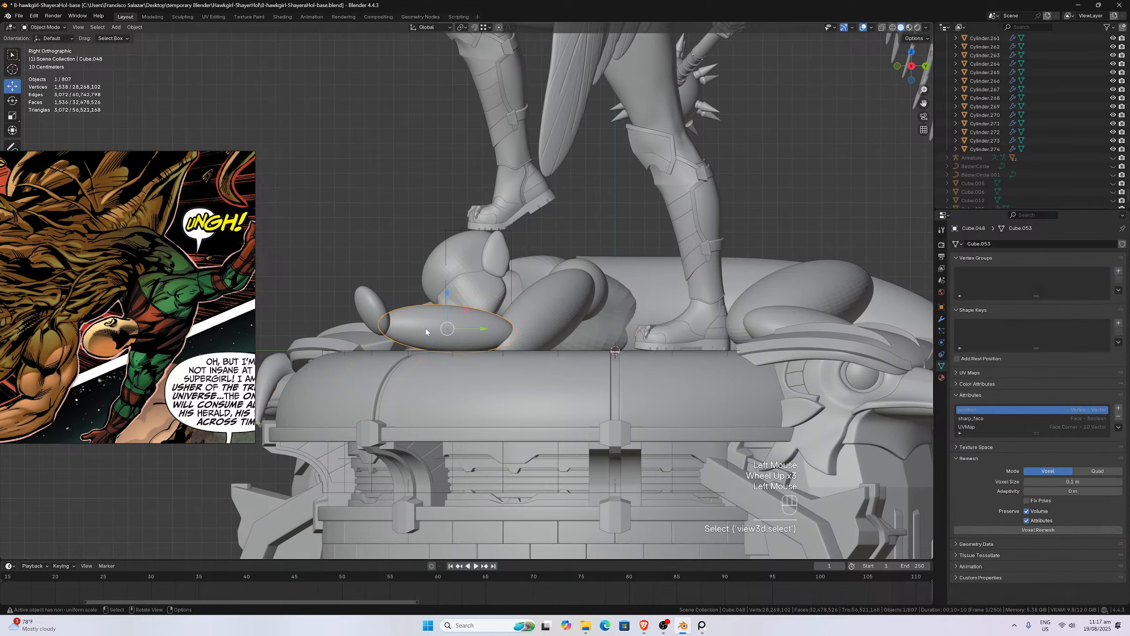
shift+click(371, 311)
key(g)
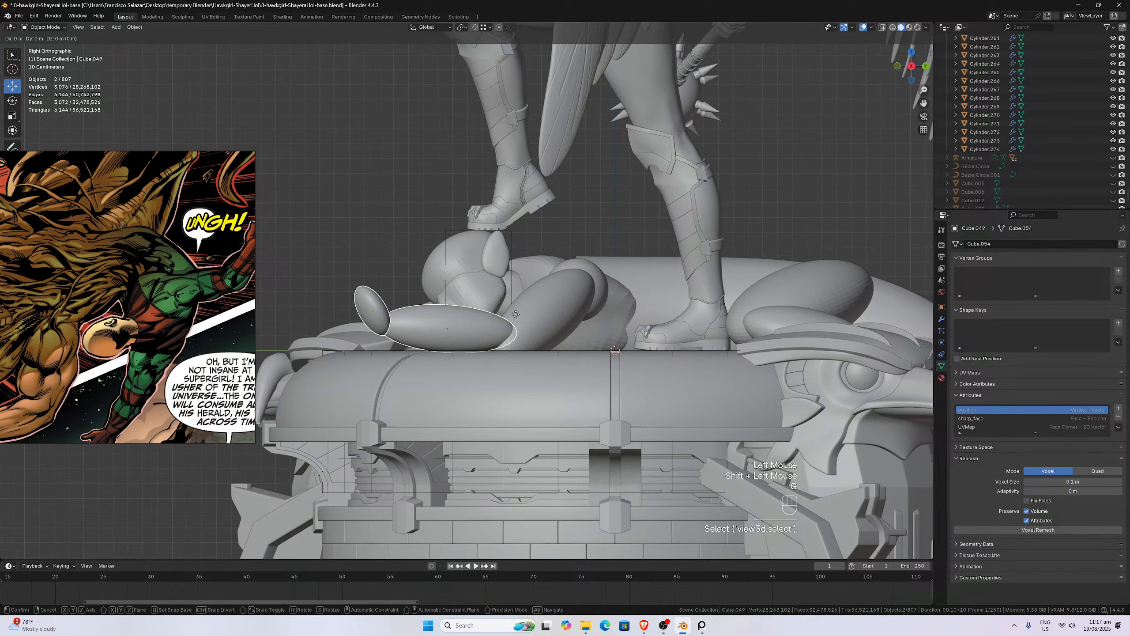
click(516, 319)
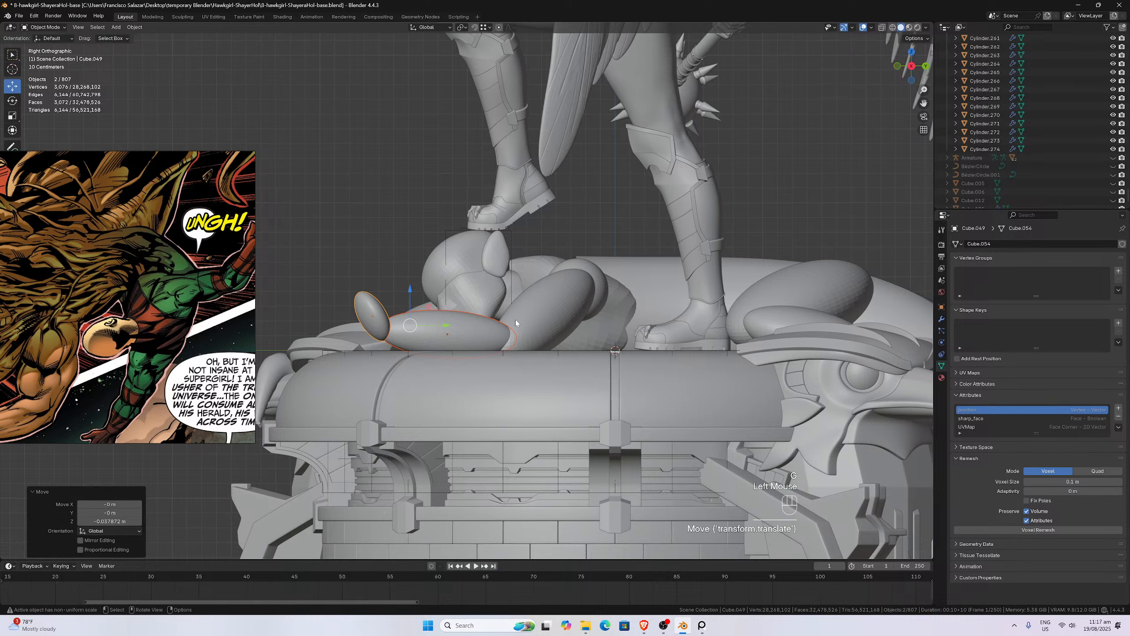
- Raise the creature's head together with its jaw, ear and neck pieces about 0.014 m along Z
click(509, 285)
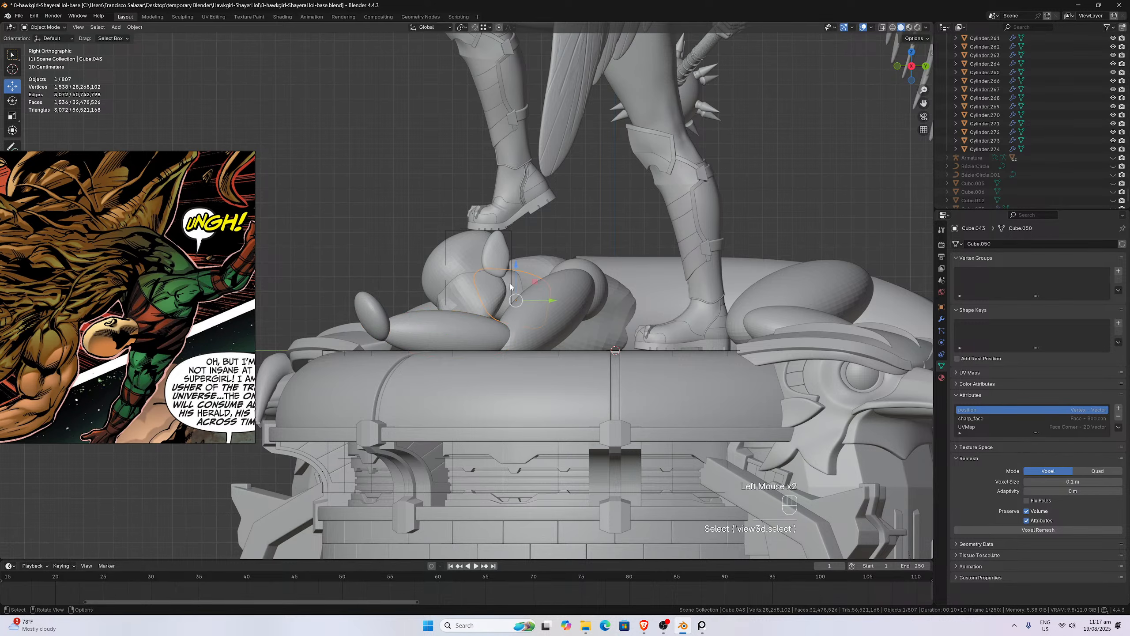
shift+click(489, 285)
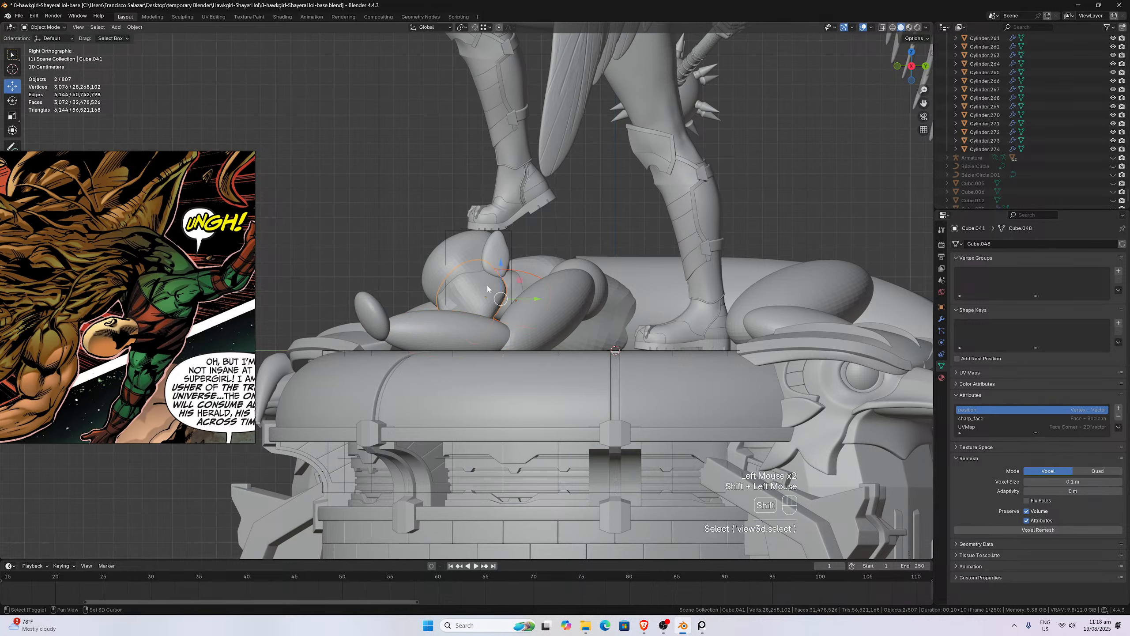
shift+click(474, 256)
shift+click(464, 251)
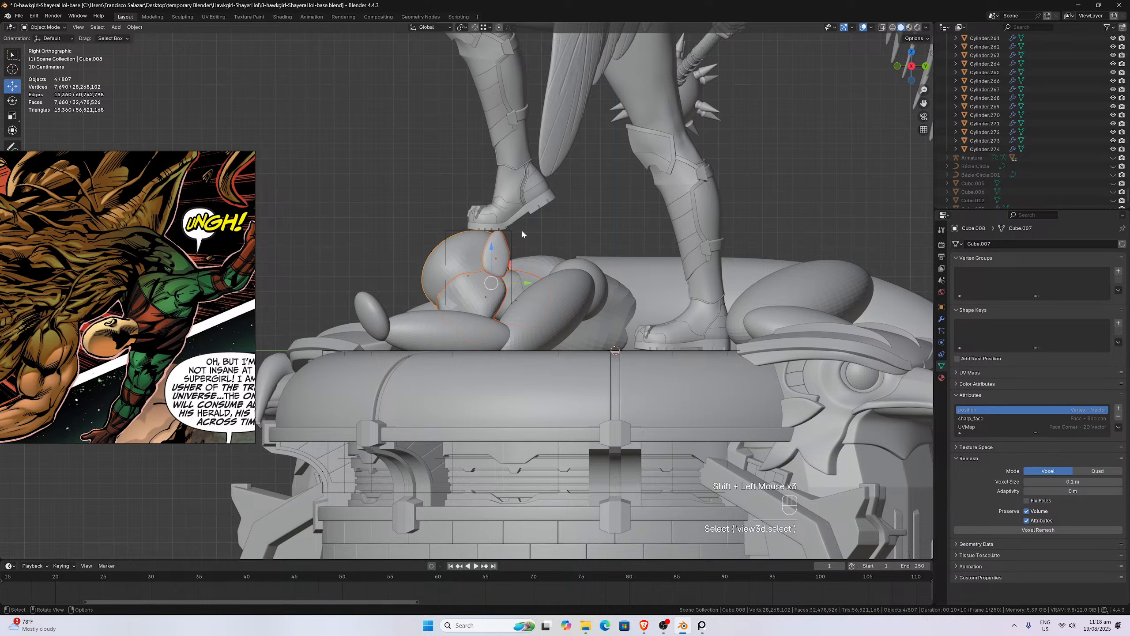
key(g)
key(z)
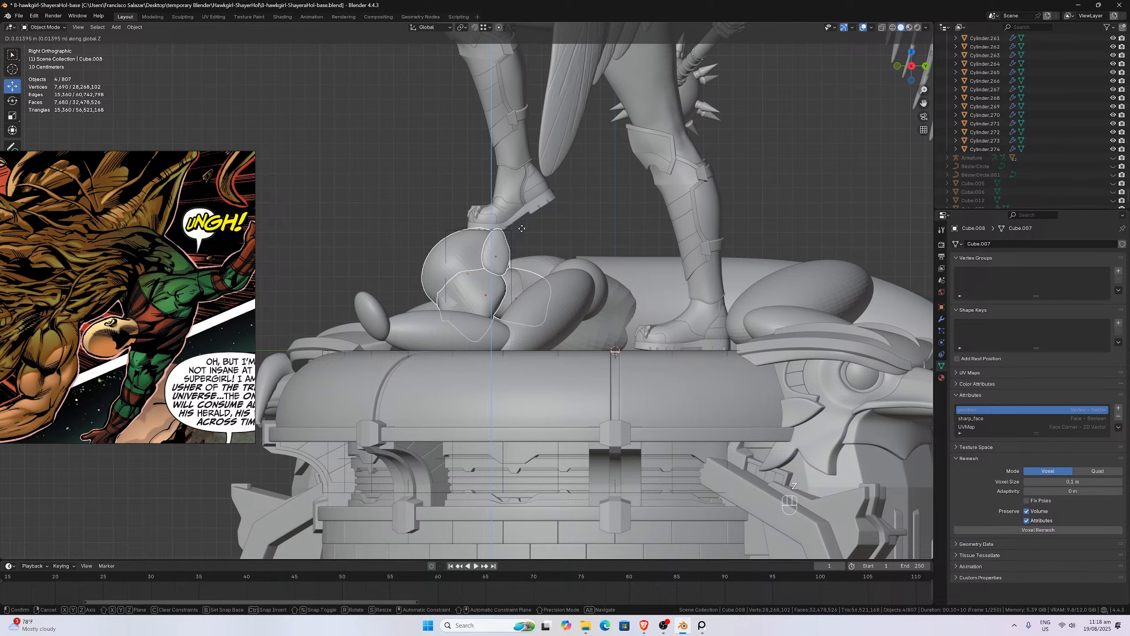
click(522, 228)
- Rotate the segmented arm's upper arm, forearm and hand together by about -43° in the top view, using X-ray for the adjustment only
click(511, 287)
middle_drag(477, 292, 549, 292)
key(KP_1)
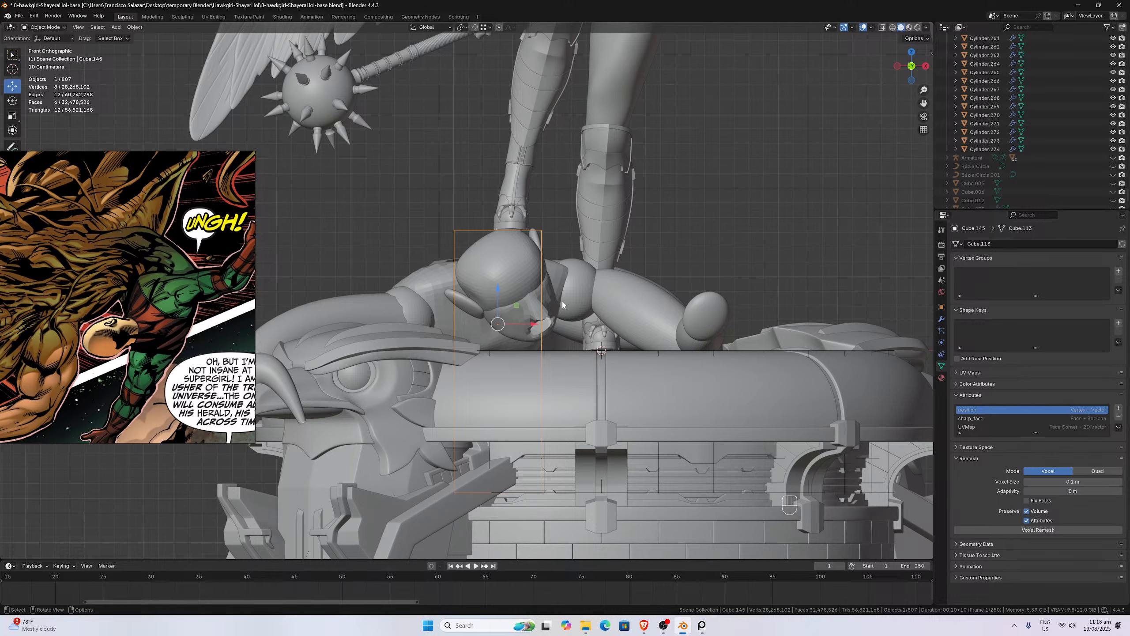
scroll(562, 303, down, 2)
middle_drag(560, 300, 485, 391)
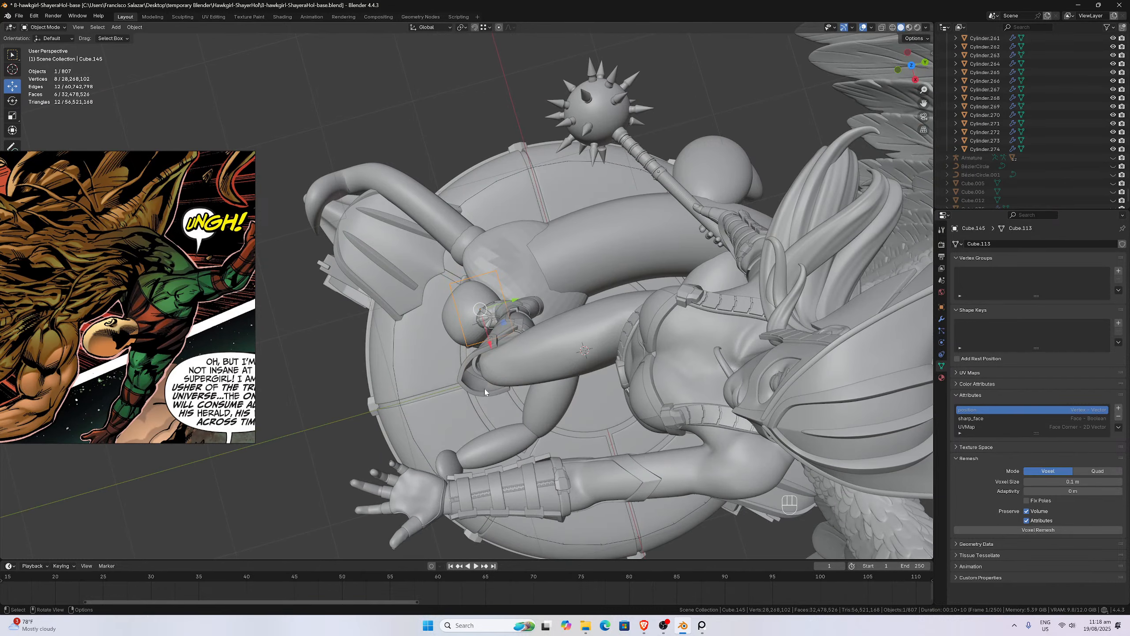
key(KP_7)
scroll(480, 379, down, 2)
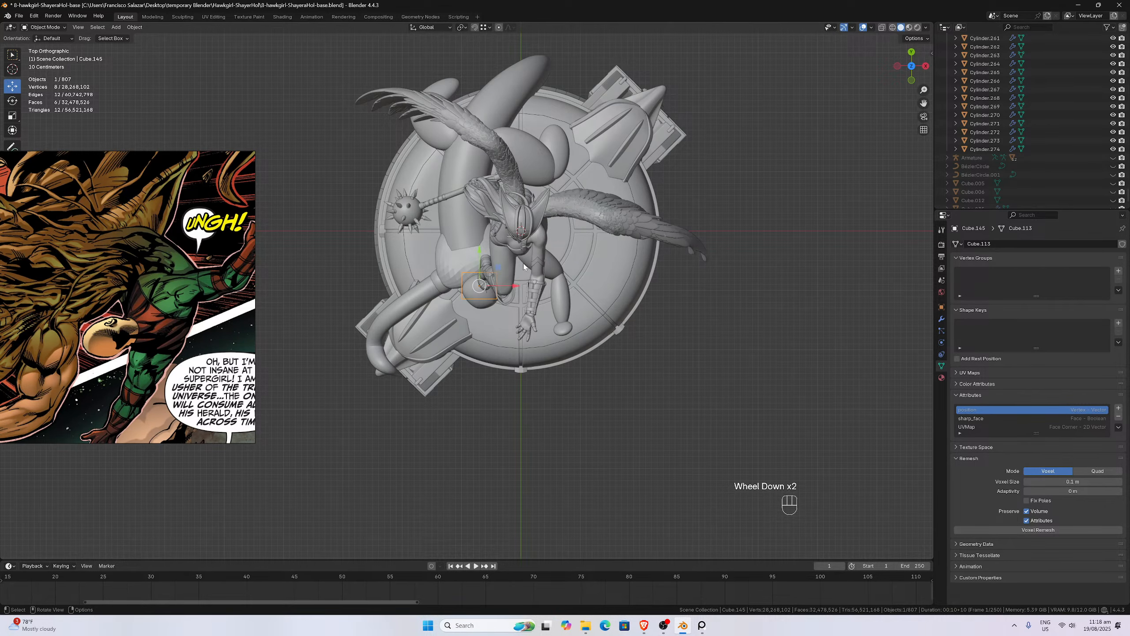
click(541, 277)
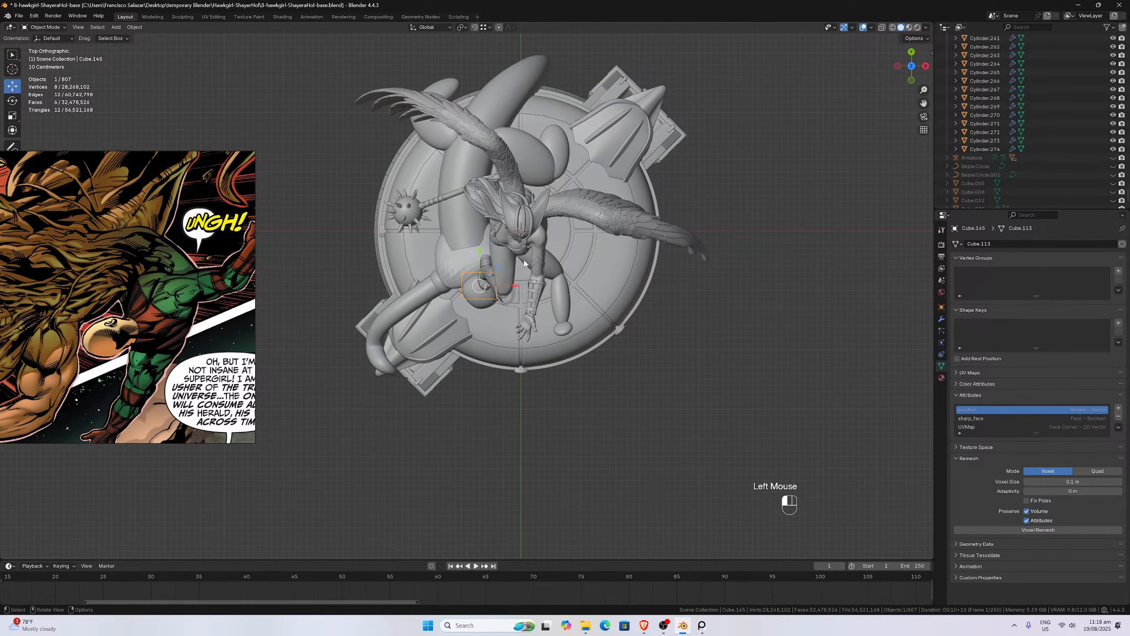
key(shift)
shift+click(563, 300)
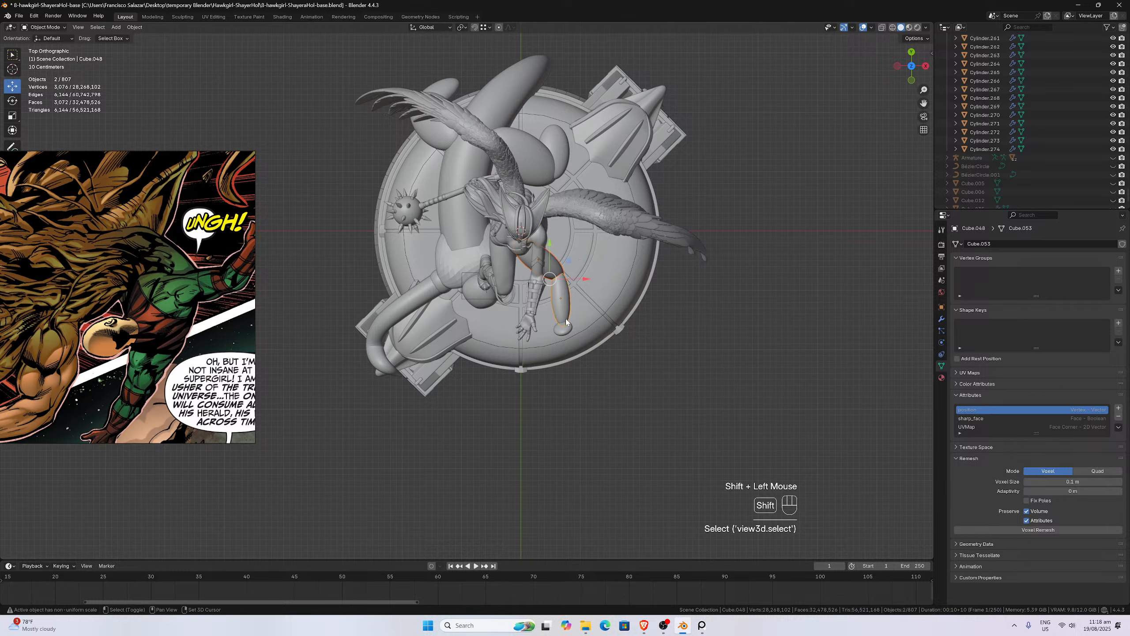
shift+click(565, 329)
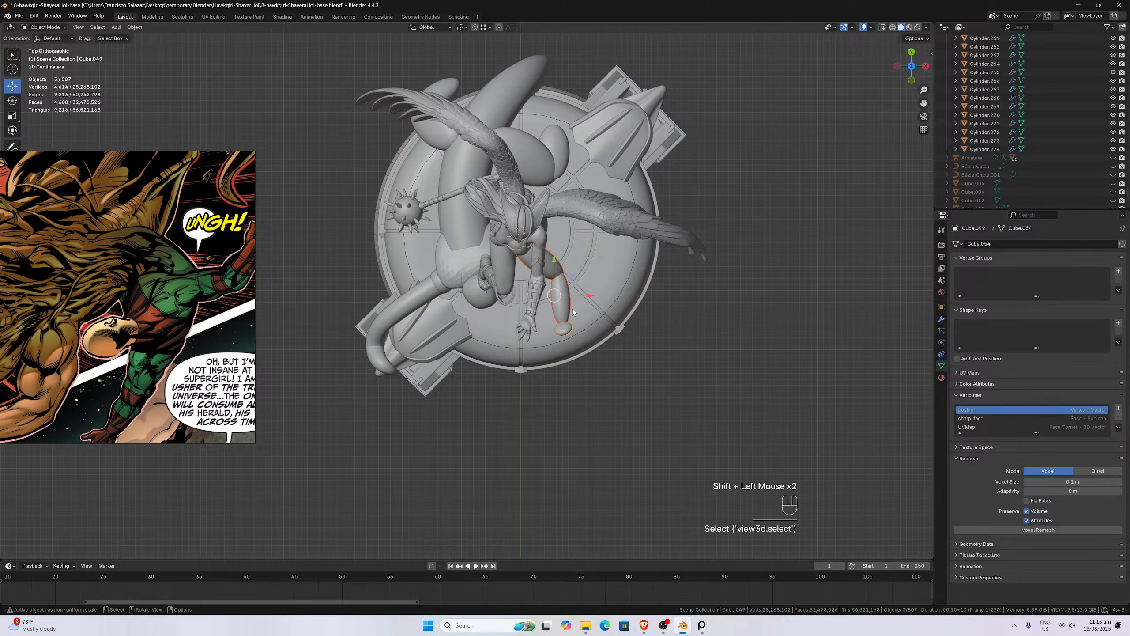
click(882, 27)
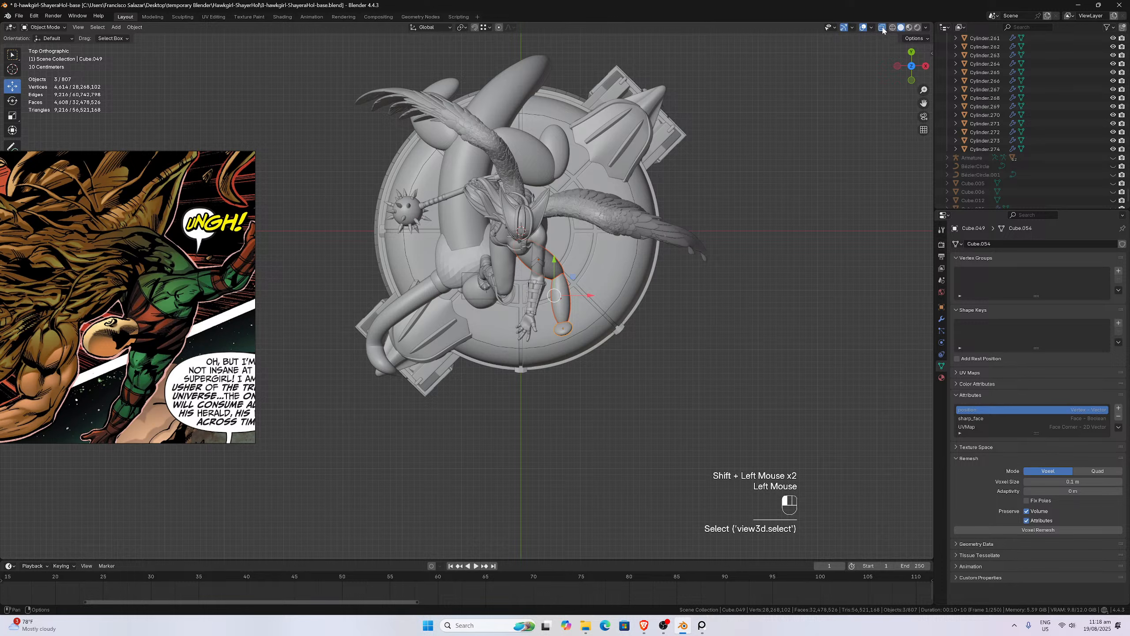
key(r)
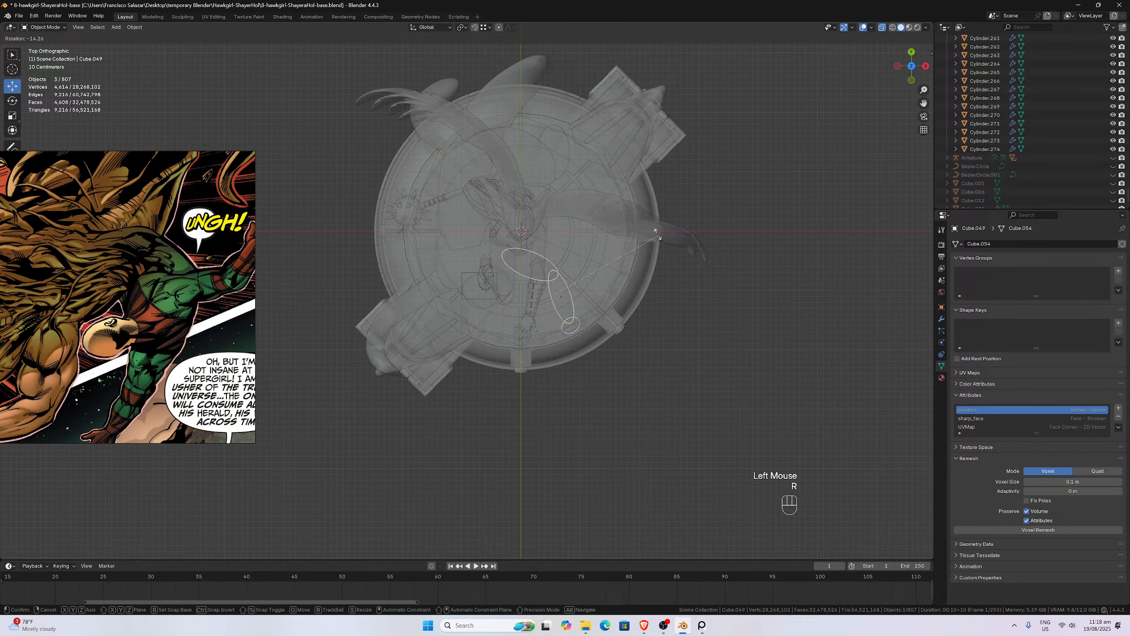
click(628, 184)
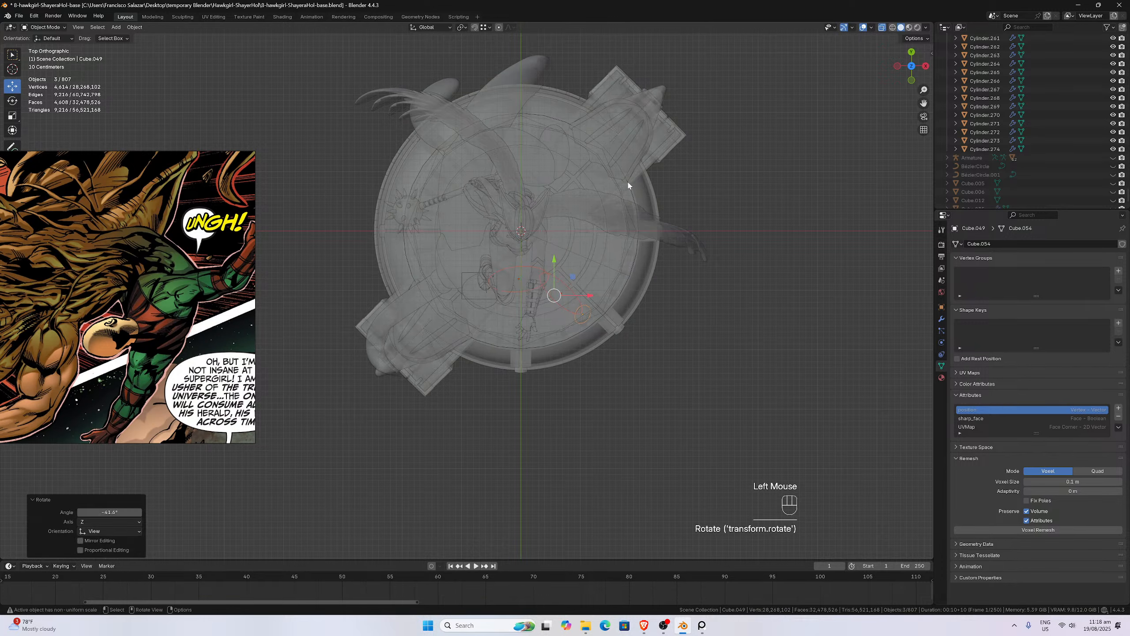
click(882, 28)
- Move the whole segmented arm about 0.55 m along Y and shift it along X toward the creature's shoulder
middle_drag(596, 272, 479, 194)
scroll(561, 236, down, 1)
scroll(479, 195, up, 2)
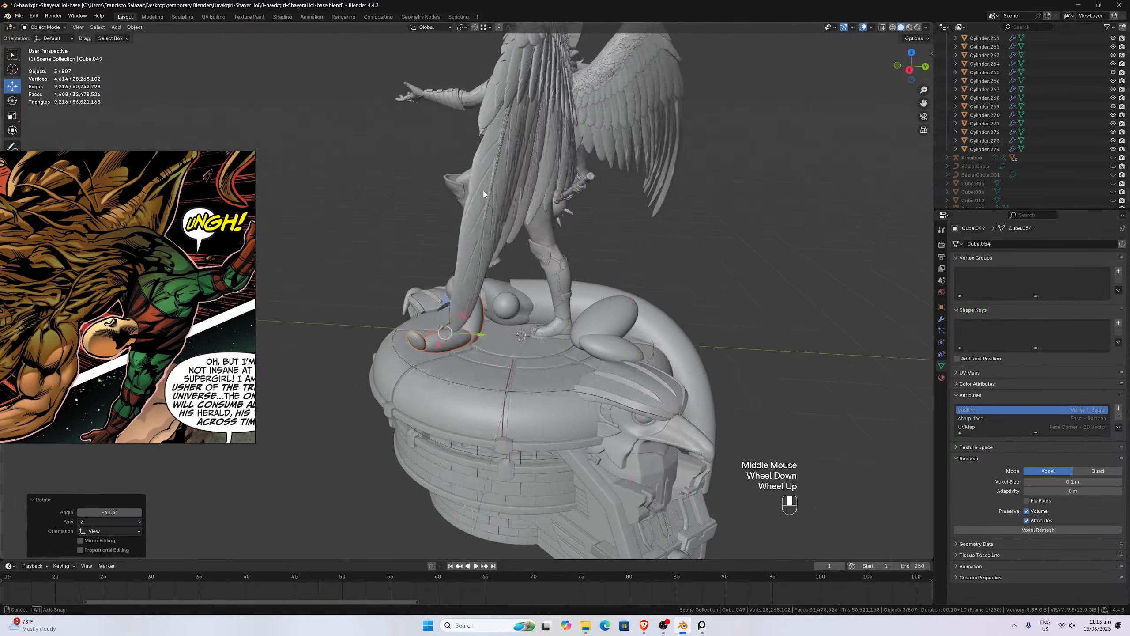
key(g)
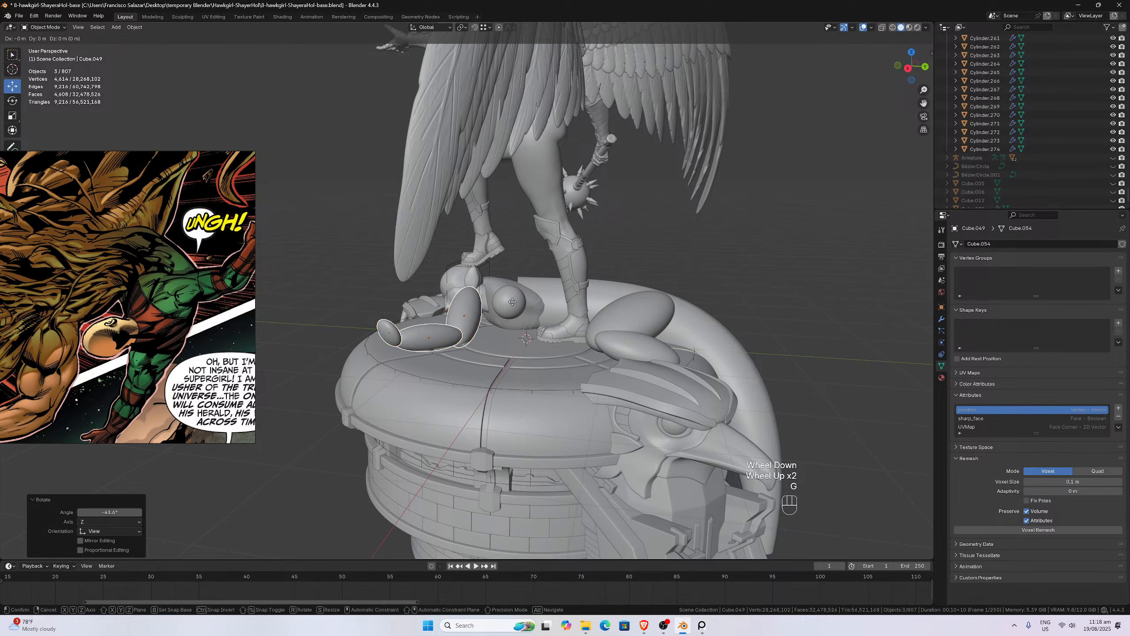
key(y)
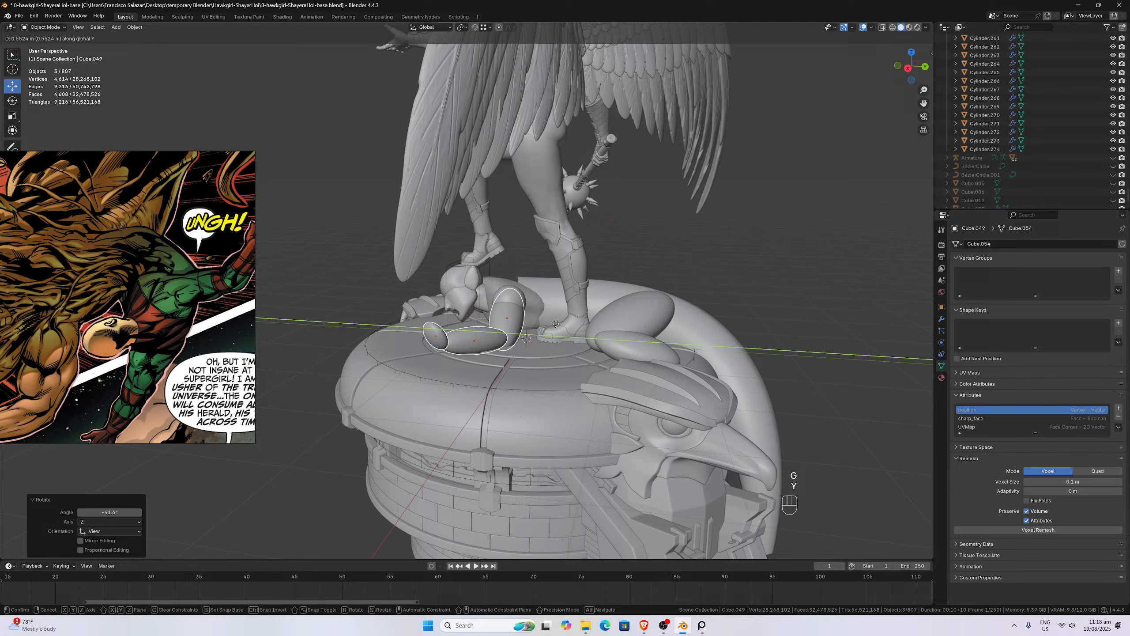
click(552, 322)
middle_drag(552, 321, 665, 346)
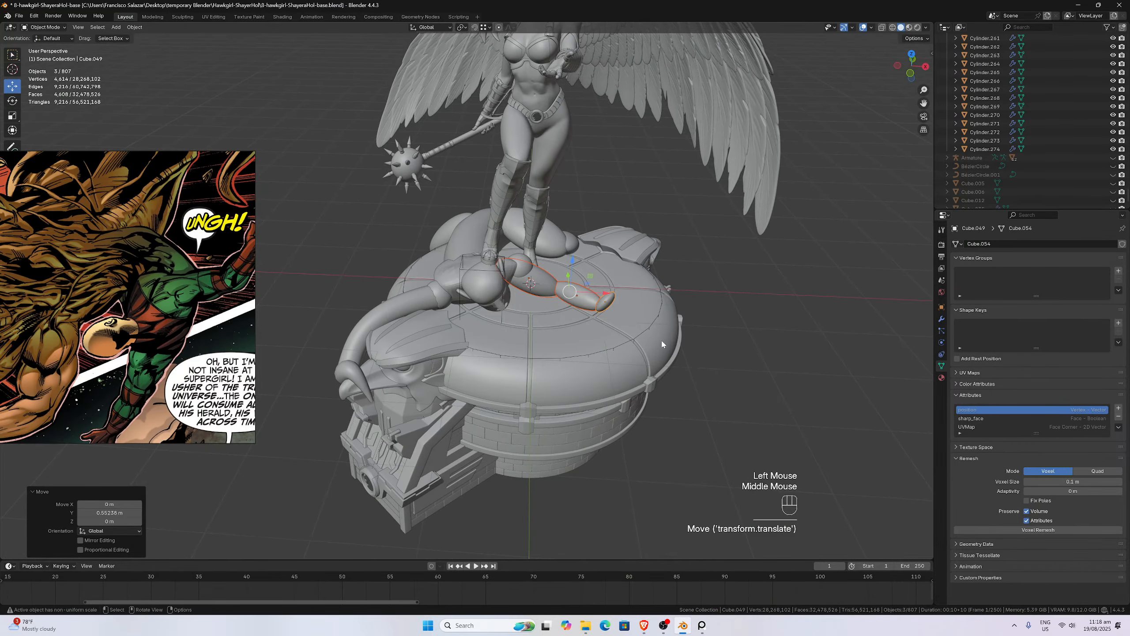
key(g)
key(x)
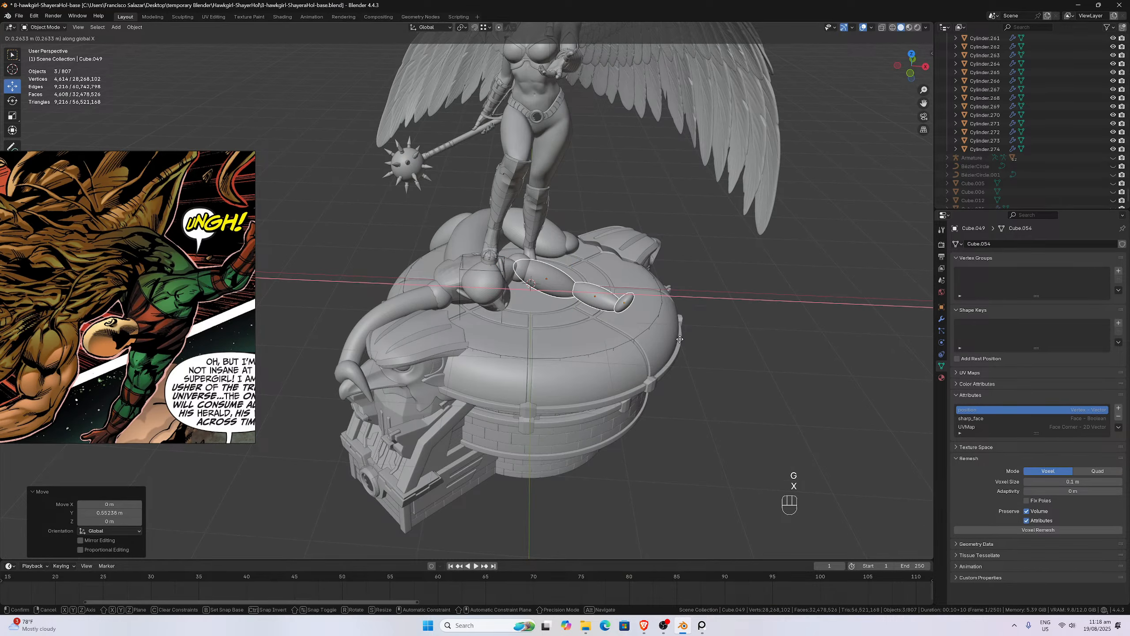
click(654, 336)
- Rotate the segmented arm's forearm and hand together by about -35° around the global Z axis
middle_drag(653, 336, 616, 310)
click(617, 312)
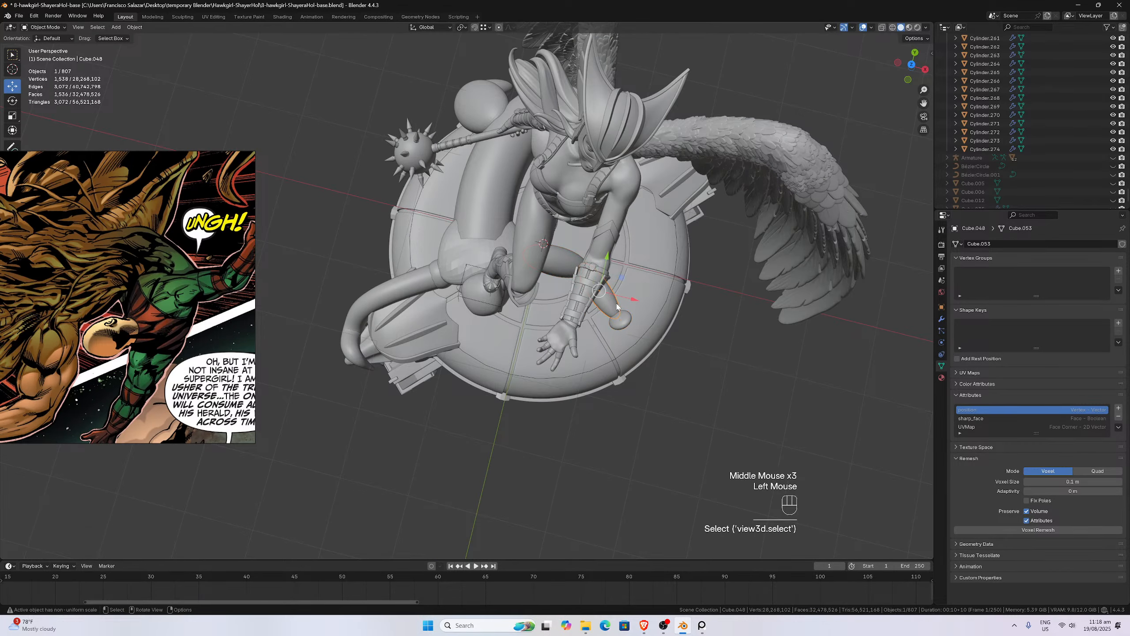
shift+click(624, 315)
key(r)
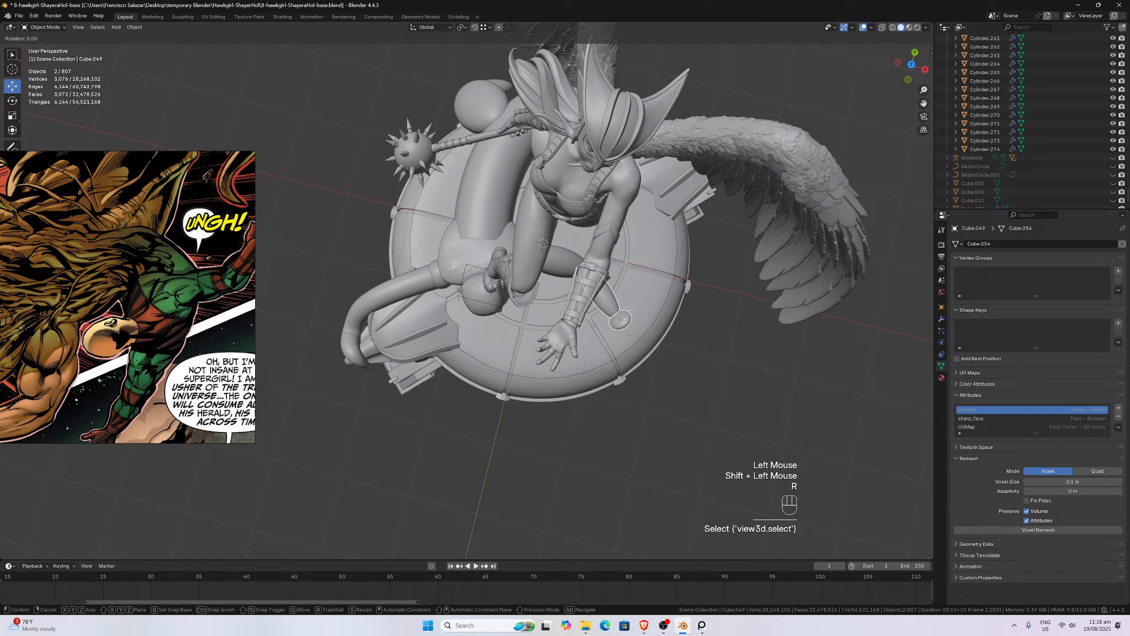
key(z)
click(617, 318)
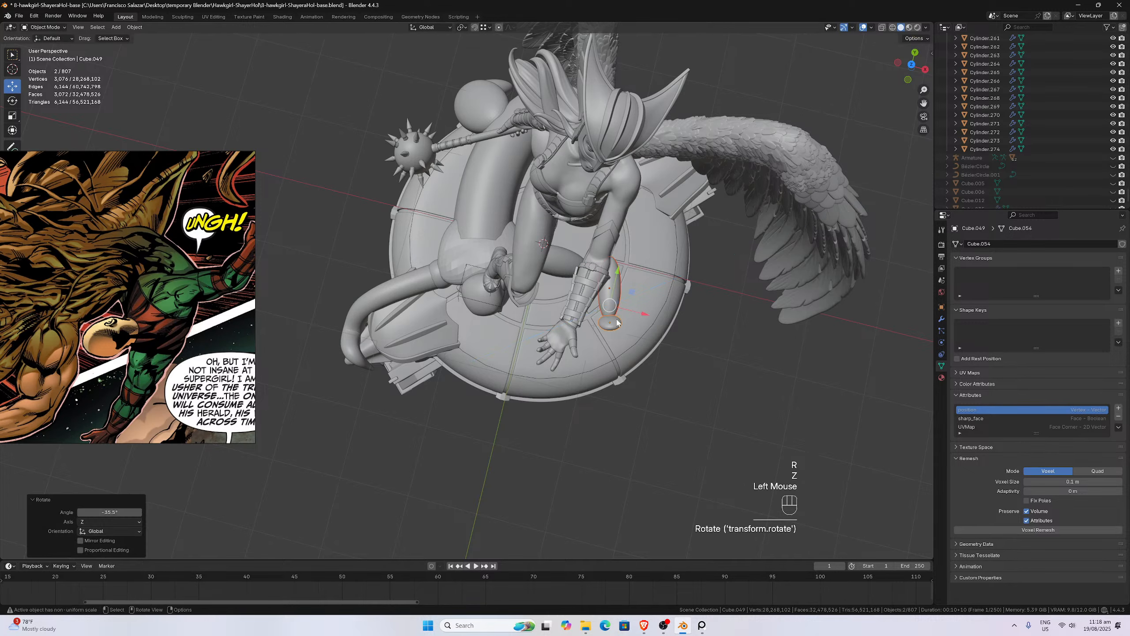
key(g)
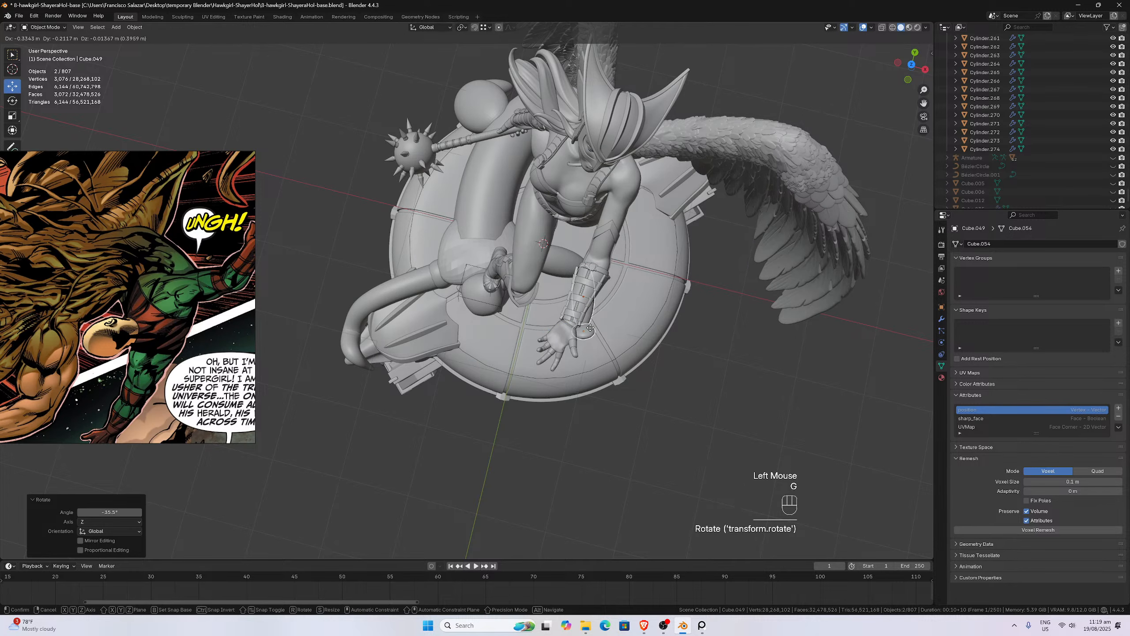
click(591, 331)
key(ctrl+z)
- Move the forearm and hand about -0.32 m along X and about -0.17 m along Y to meet the elbow
key(g)
key(x)
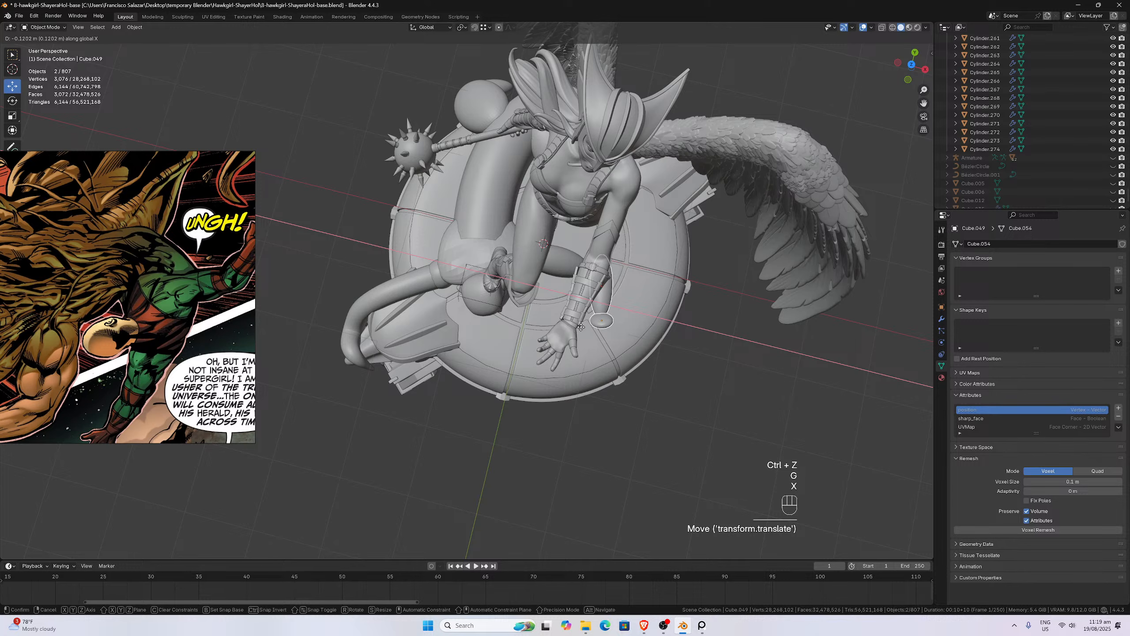
click(569, 331)
key(g)
key(y)
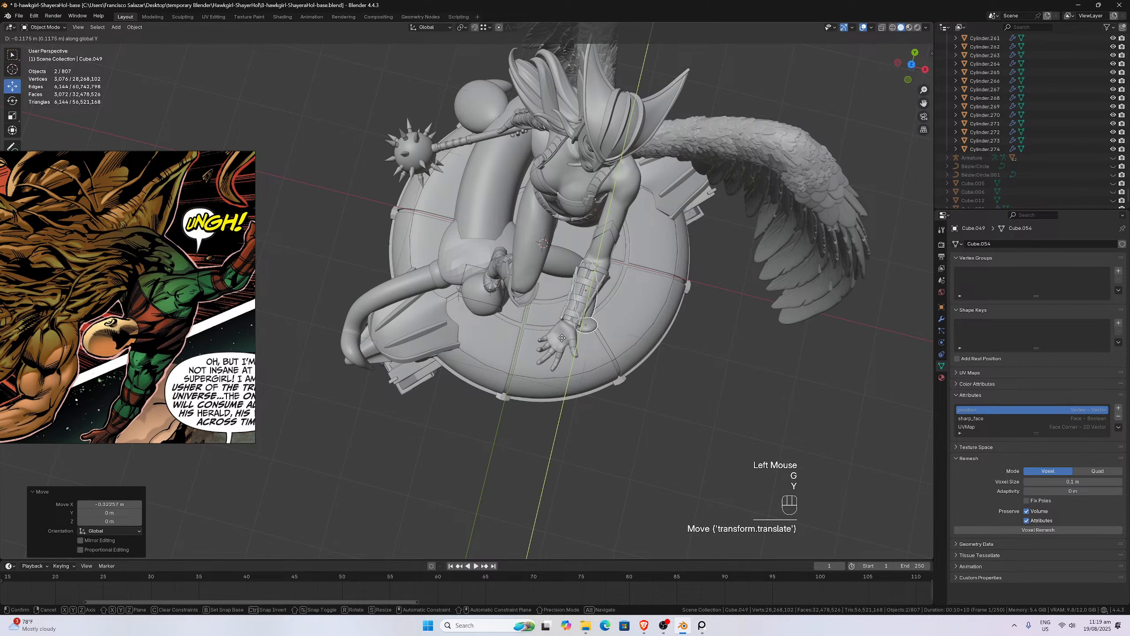
click(561, 343)
- Reshape the round shoulder piece beside the creature's face with the Grab brush in Sculpt Mode, and return to Object Mode
middle_drag(561, 343, 609, 244)
scroll(526, 285, up, 2)
scroll(526, 284, down, 3)
scroll(609, 244, down, 1)
scroll(609, 244, up, 1)
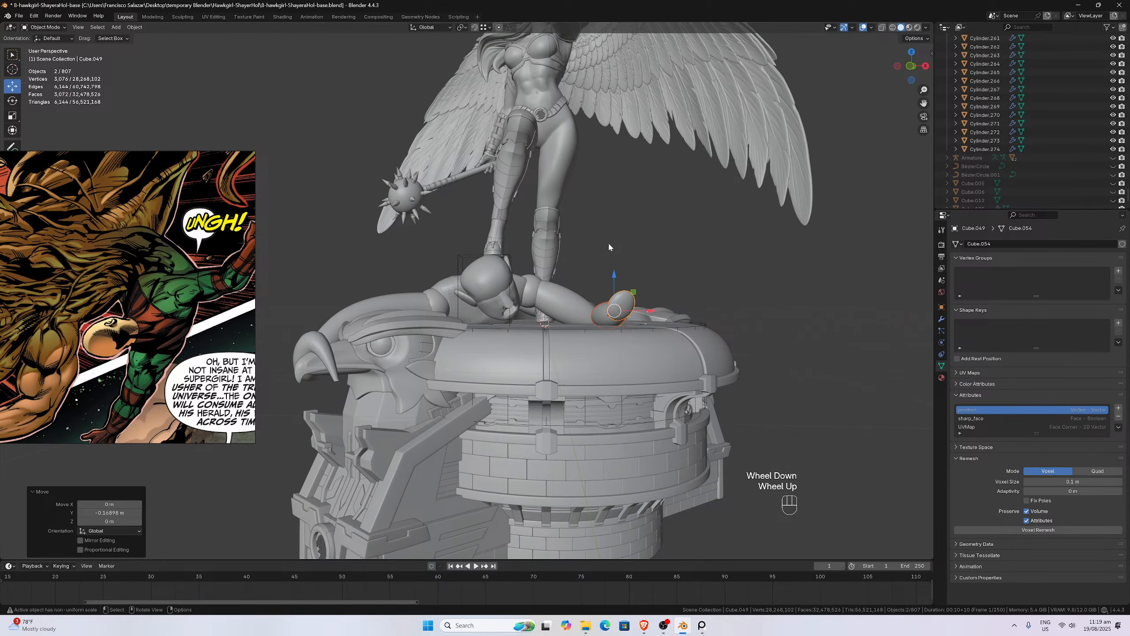
key(KP_1)
scroll(609, 245, up, 3)
click(551, 289)
key(ctrl+Tab)
drag(550, 280, 546, 286)
scroll(508, 263, down, 3)
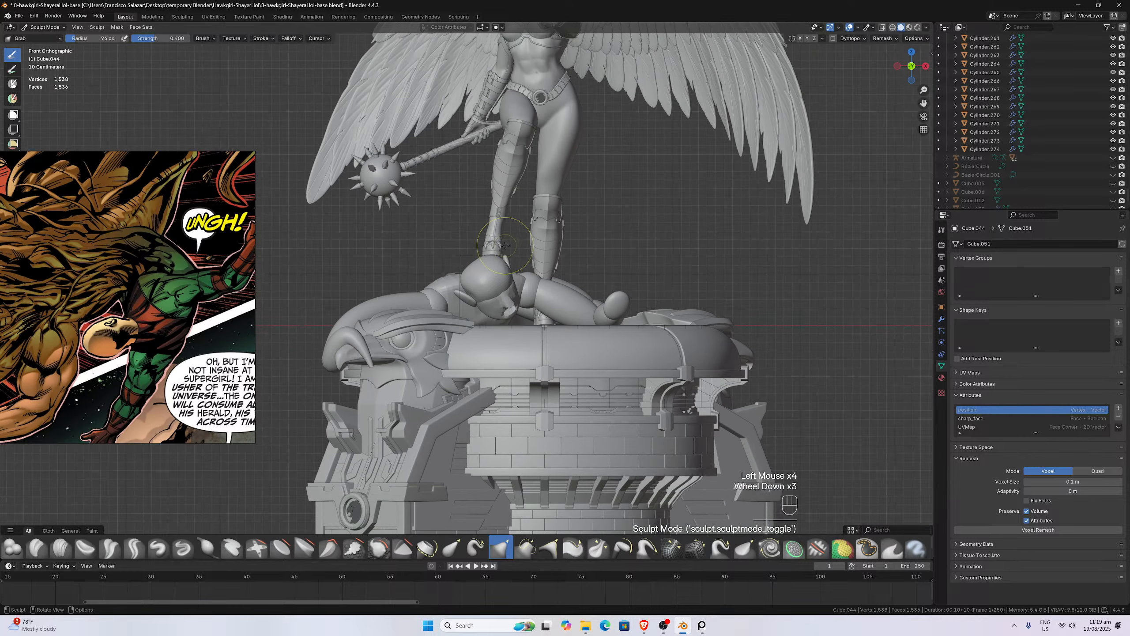
scroll(508, 271, down, 2)
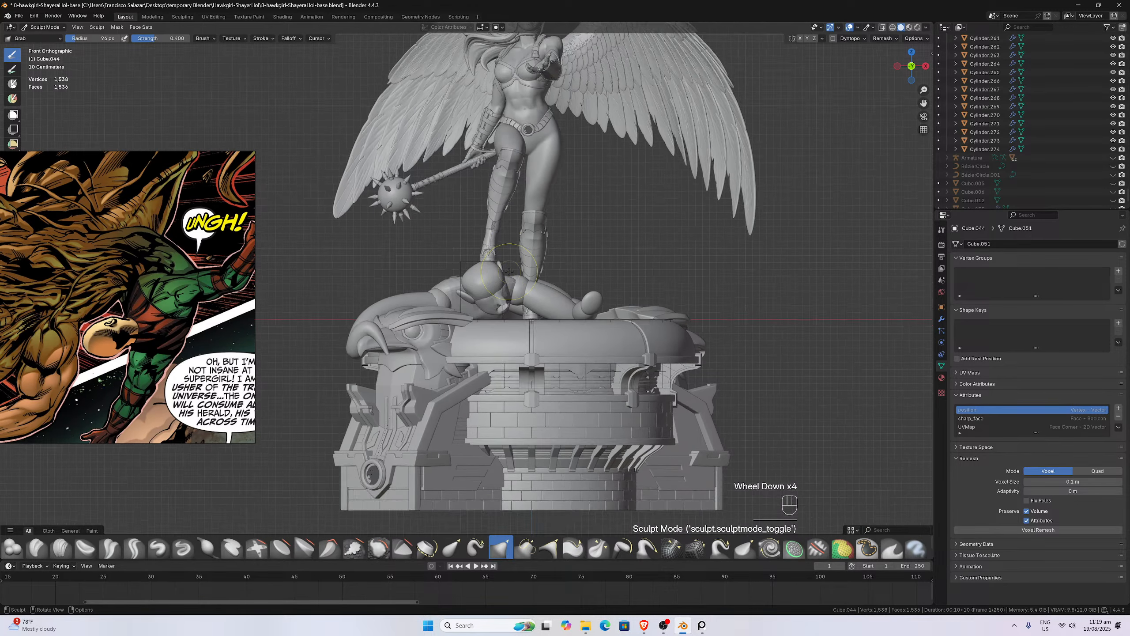
mouse_move(502, 273)
mouse_down()
mouse_move(487, 272)
mouse_move(498, 276)
mouse_up()
scroll(497, 276, up, 2)
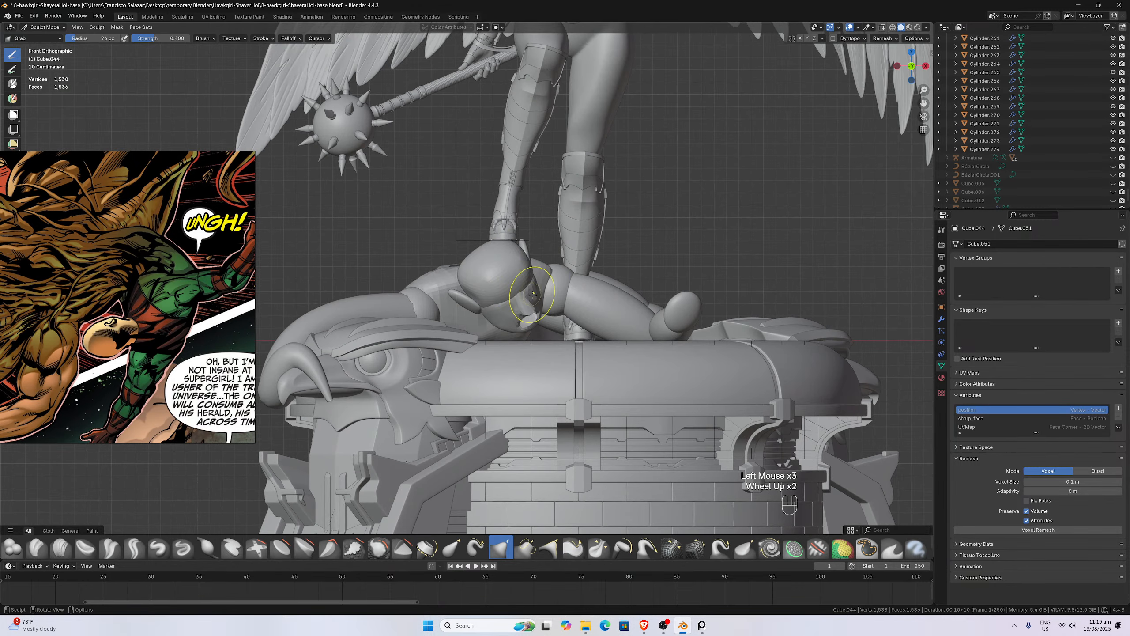
click(48, 28)
click(47, 37)
- Rotate the segmented arm's three parts together in the front view and shift them about 0.02 m along X and 0.05 m up
click(625, 315)
shift+click(664, 328)
shift+click(684, 310)
key(r)
click(705, 327)
key(g)
click(706, 332)
- Fine-tune the arm's tilt with rotations of about -5° and 3°, nudging it about 0.01 m along X and 0.03 m up before a final small shift
key(r)
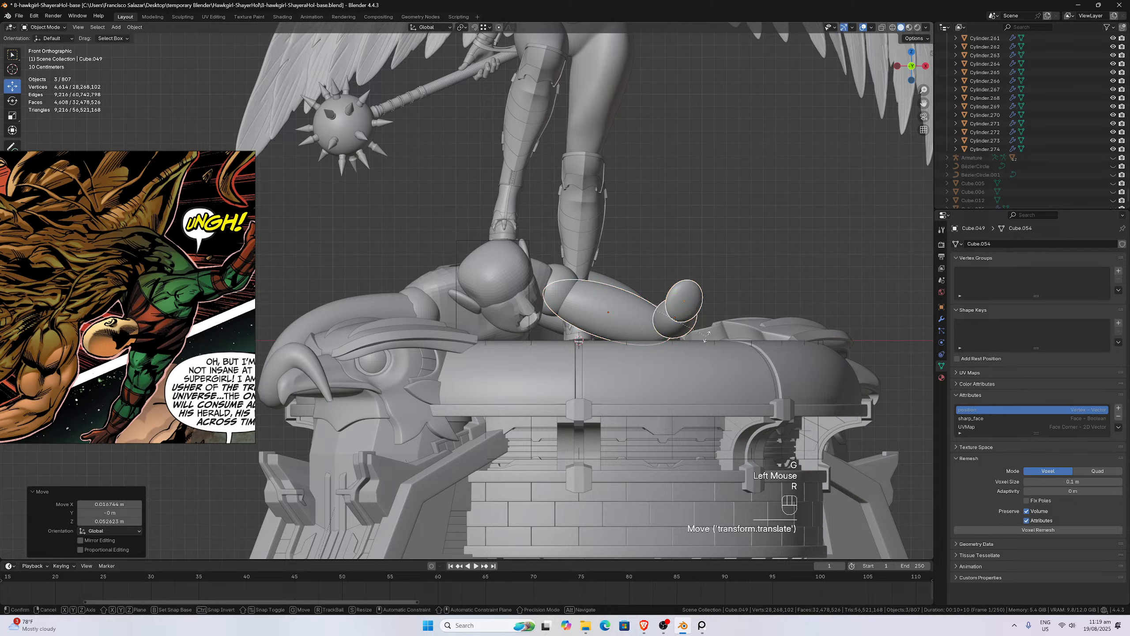
click(707, 331)
key(g)
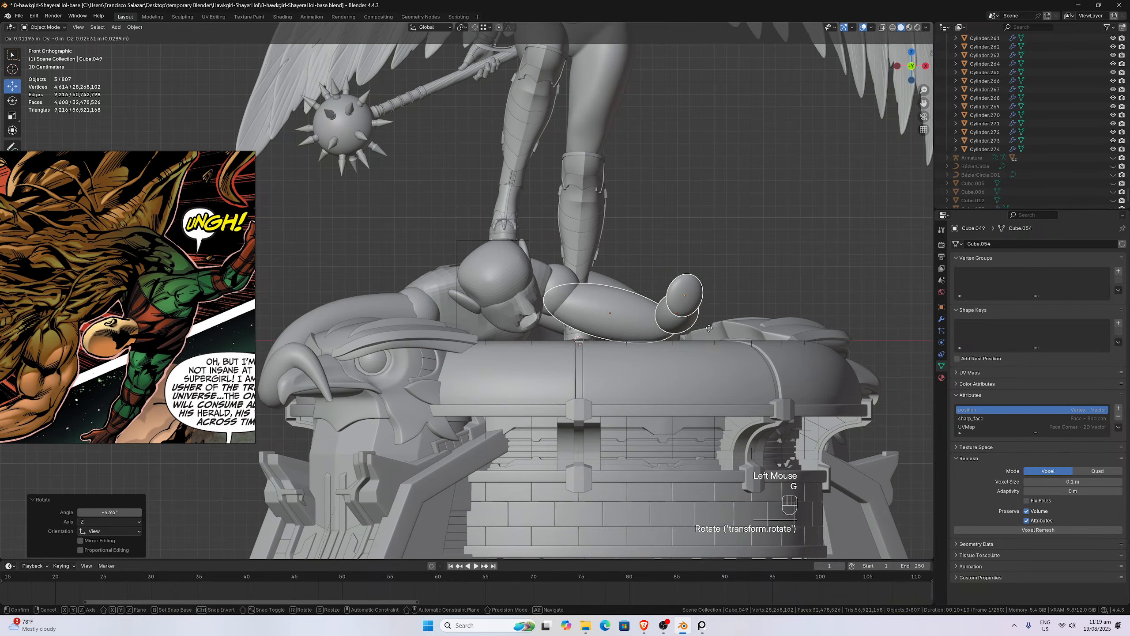
click(710, 327)
key(r)
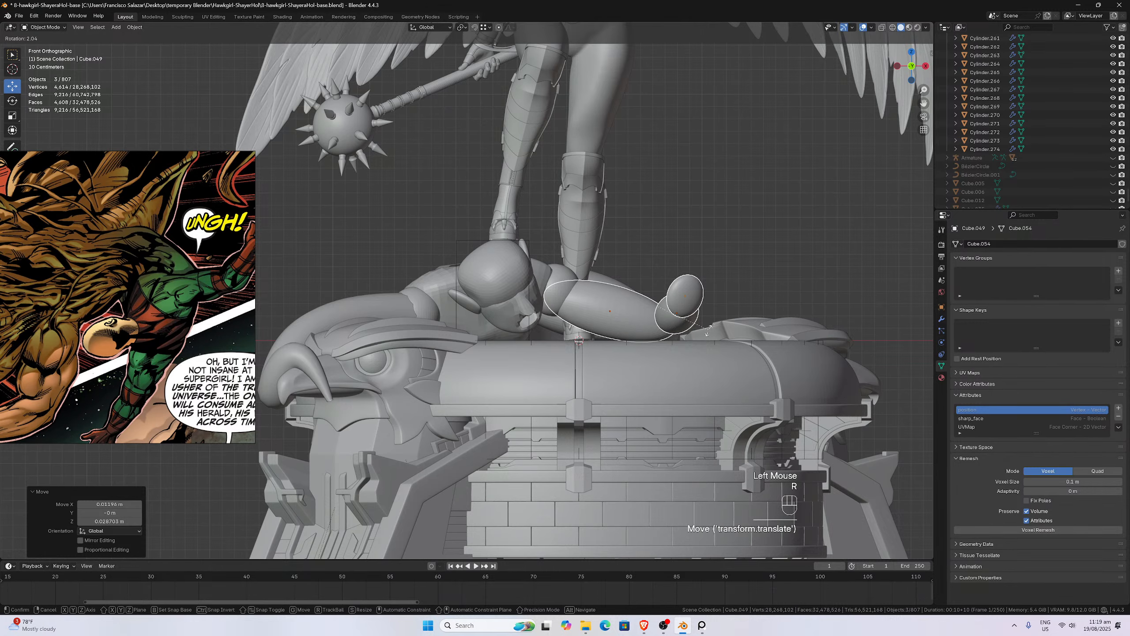
click(708, 330)
key(g)
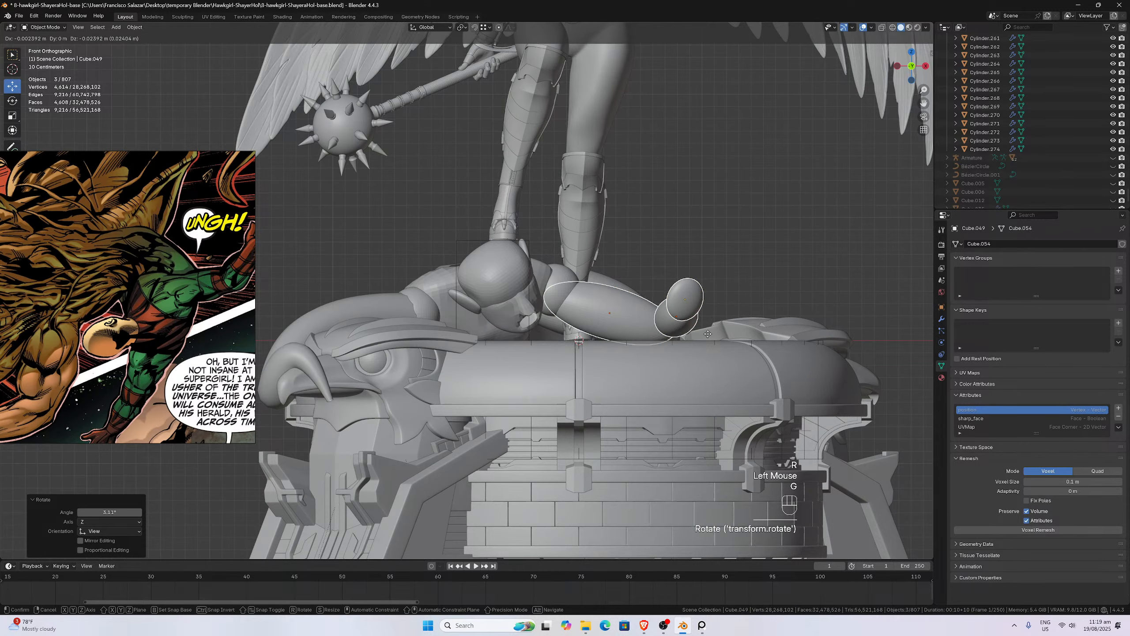
click(708, 334)
- Lower the creature's right-hand forearm and hand together about 0.07 m along Z toward the pedestal top
click(690, 326)
middle_drag(690, 326, 564, 350)
key(ctrl+KP_3)
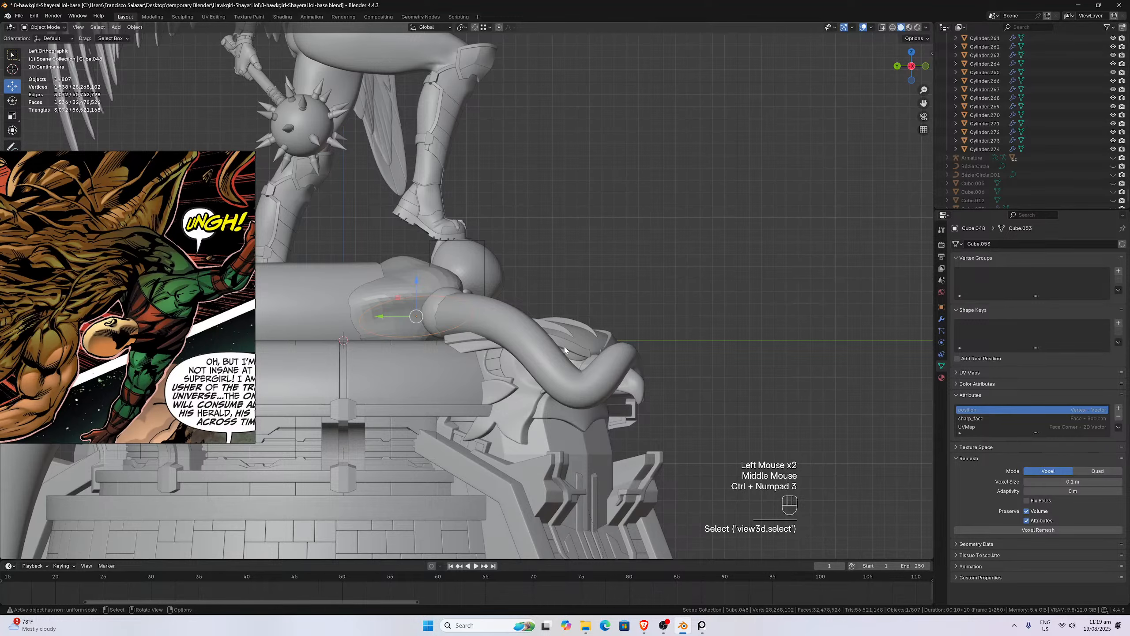
key(ctrl+KP_1)
key(ctrl+KP_3)
key(KP_3)
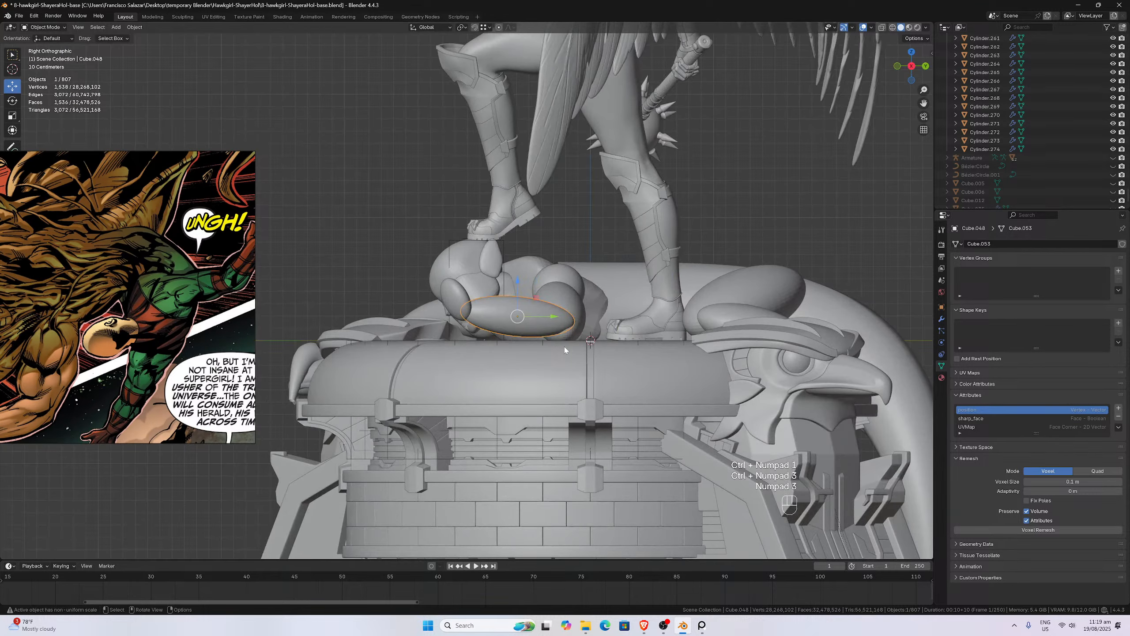
shift+click(456, 299)
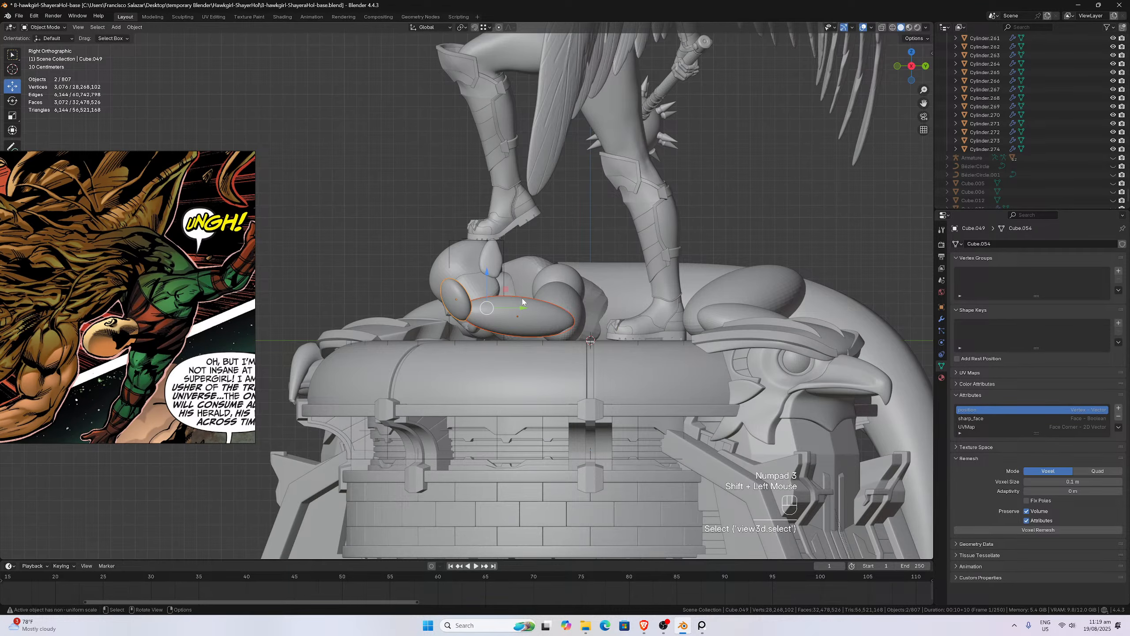
key(g)
key(z)
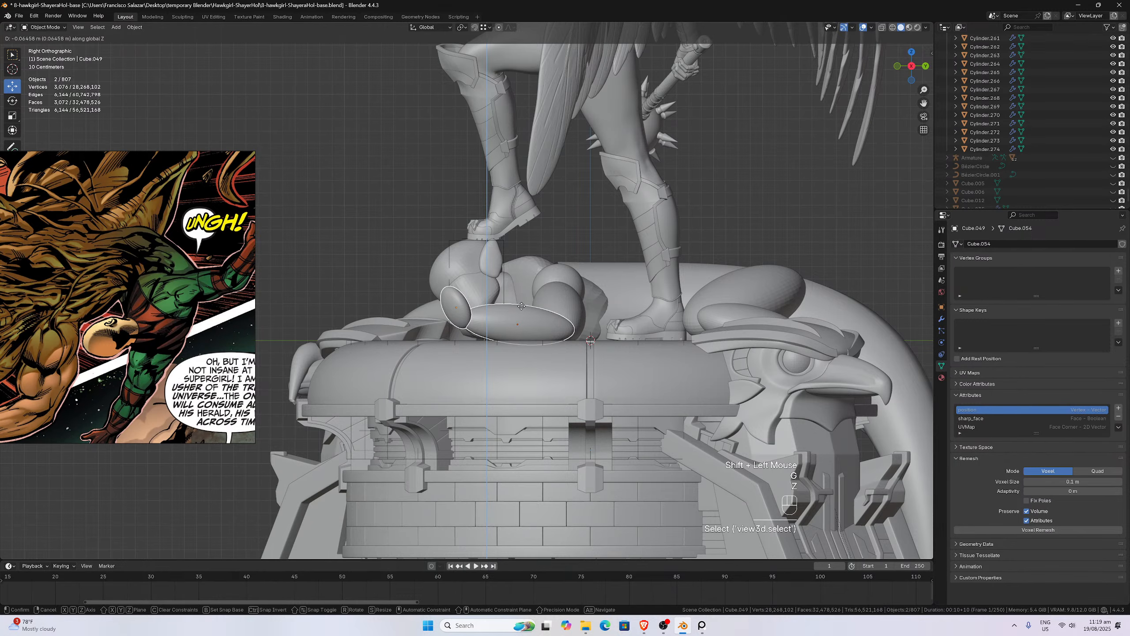
click(521, 306)
middle_drag(522, 307, 597, 314)
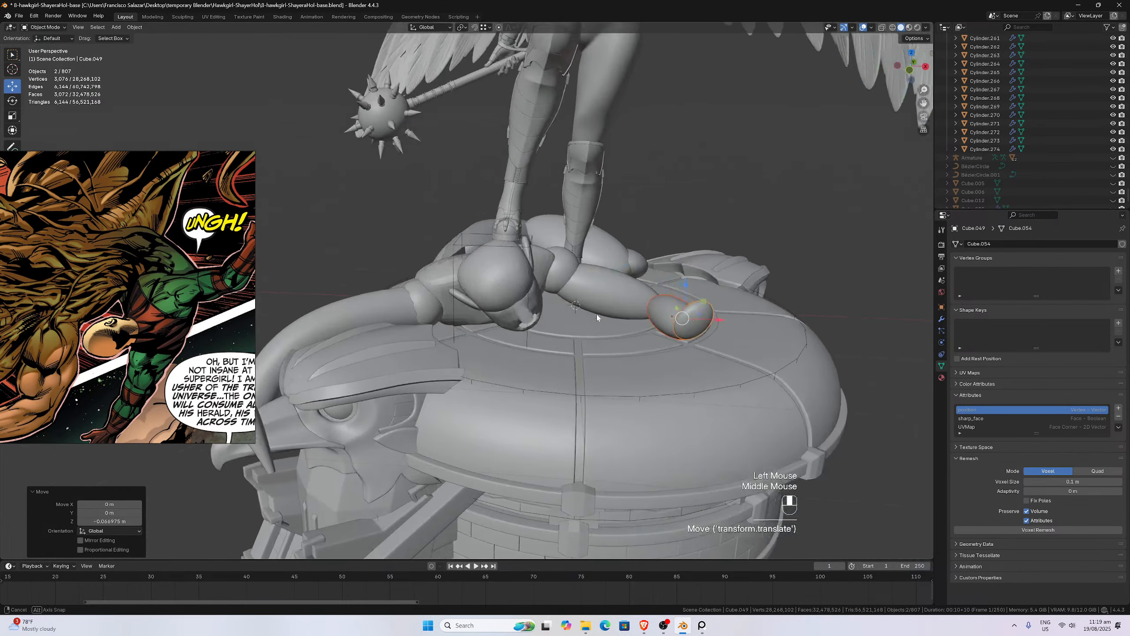
scroll(597, 315, down, 2)
- Deselect the forearm and hand, and save the project file
click(717, 317)
middle_drag(717, 317, 717, 384)
key(KP_7)
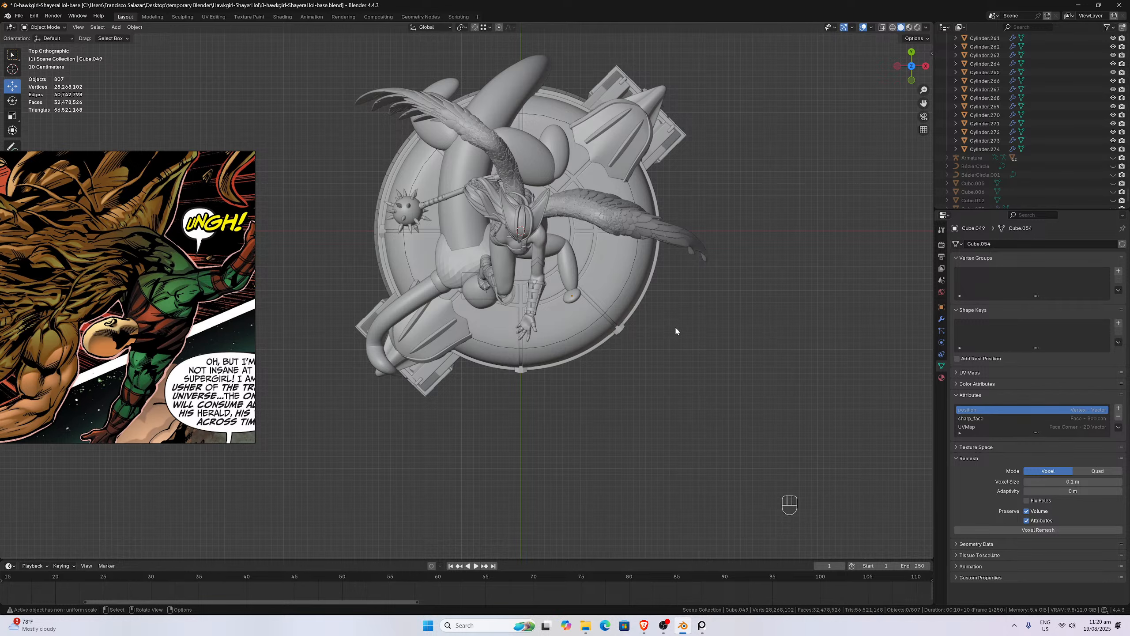
scroll(618, 312, down, 2)
middle_drag(618, 312, 589, 227)
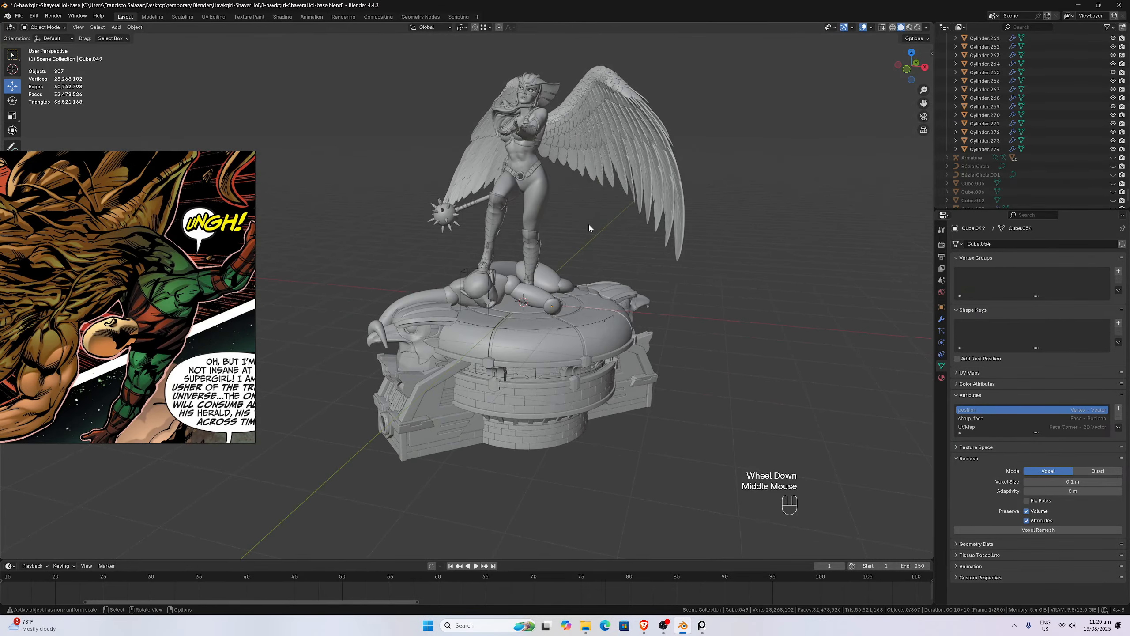
key(KP_1)
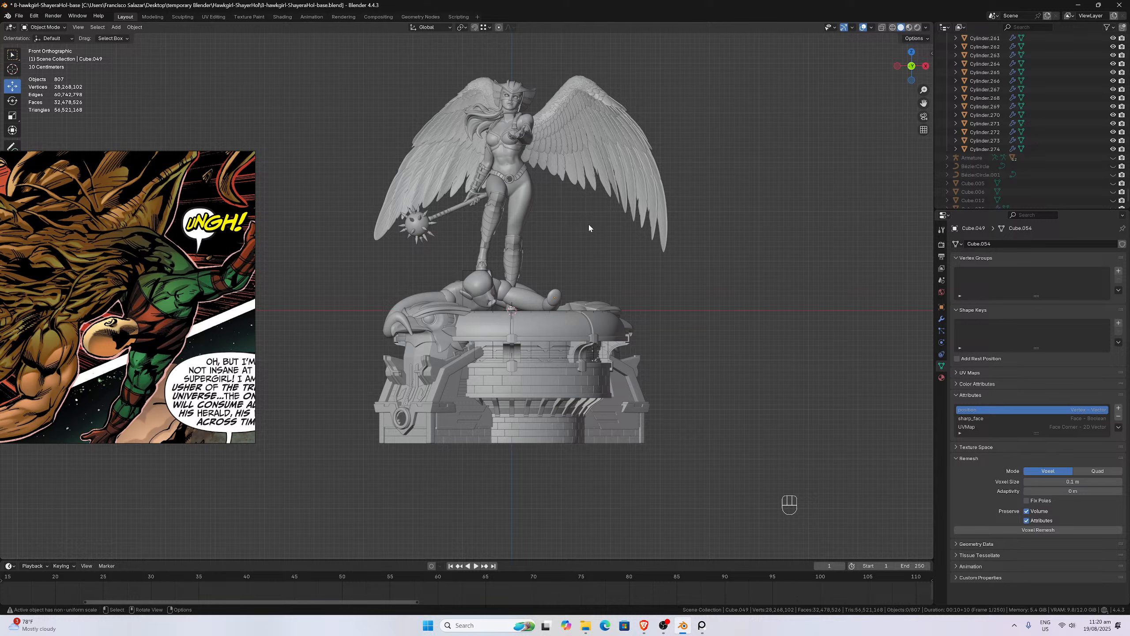
key(XF86AudioMute)
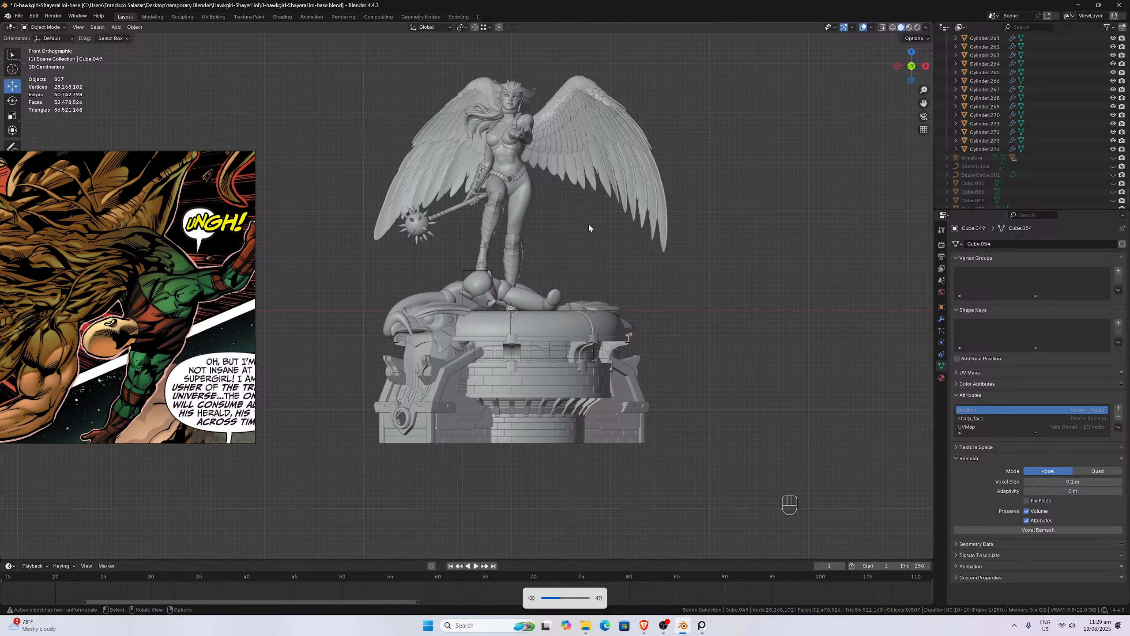
key(ctrl+s)
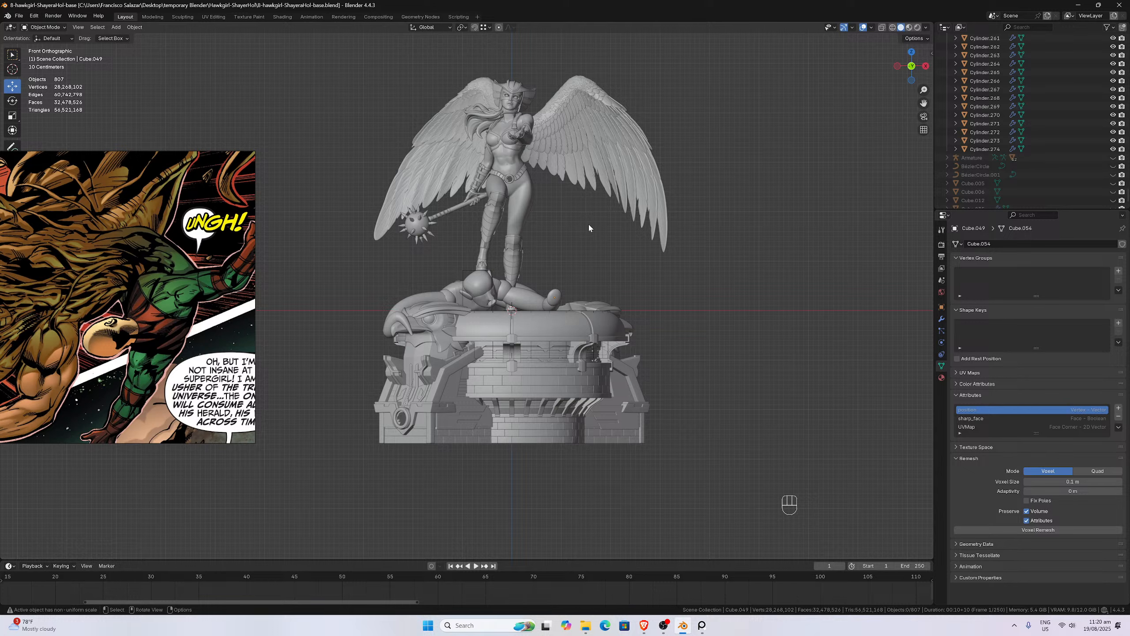
- Examine the creature's pose and the whole statue's silhouette from behind, from the sides and from the front
middle_drag(594, 232, 529, 375)
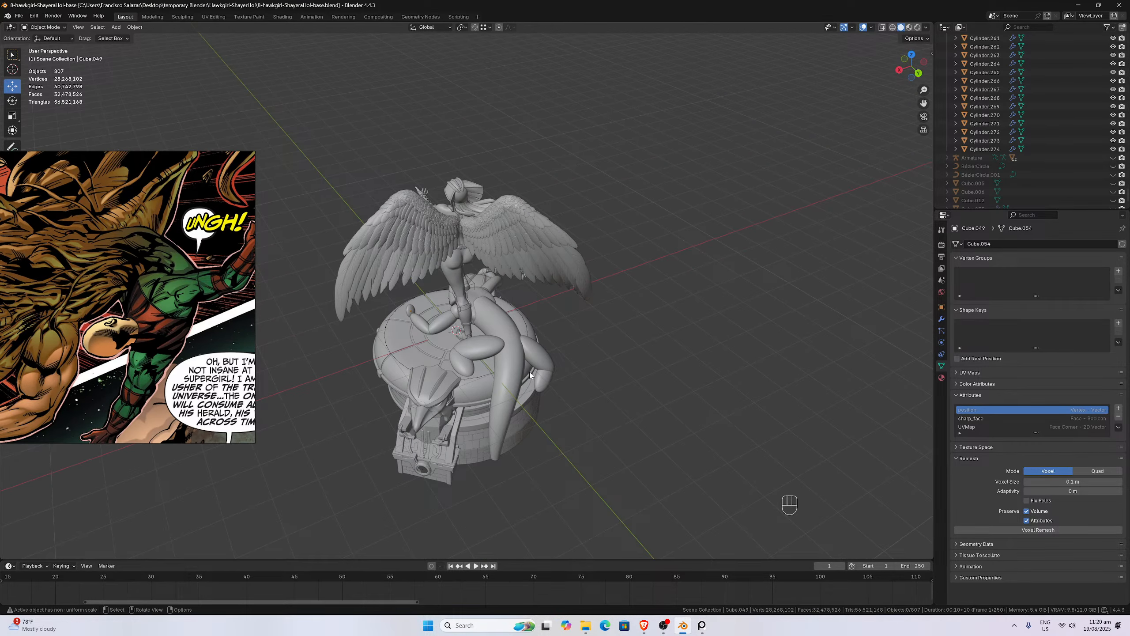
middle_drag(539, 366, 715, 356)
scroll(556, 372, up, 3)
scroll(715, 356, down, 2)
middle_drag(574, 270, 456, 270)
scroll(463, 289, up, 3)
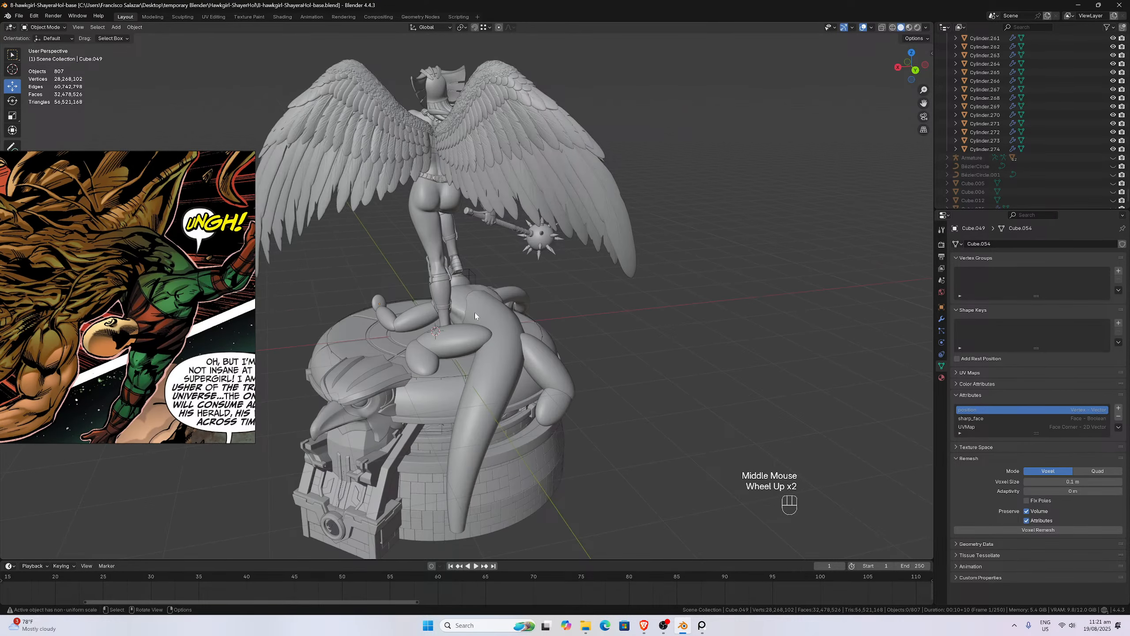
scroll(450, 314, down, 1)
middle_drag(475, 312, 663, 330)
scroll(653, 337, up, 4)
scroll(584, 276, down, 8)
middle_drag(585, 276, 521, 255)
scroll(517, 224, down, 1)
scroll(530, 230, up, 1)
scroll(530, 230, down, 1)
scroll(521, 254, up, 4)
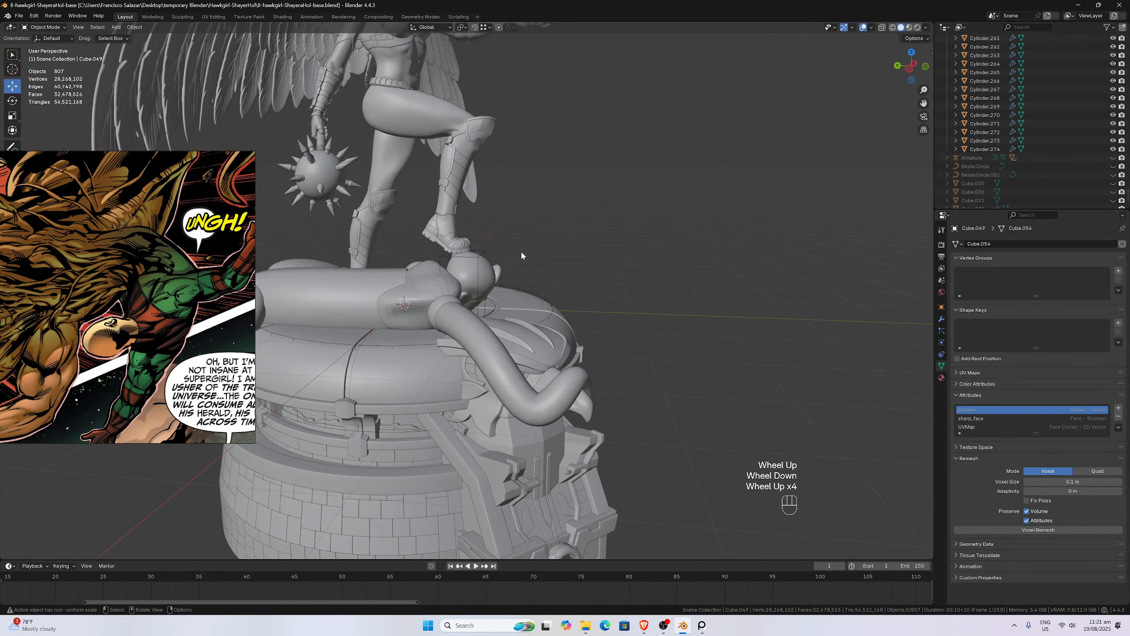
scroll(518, 249, down, 2)
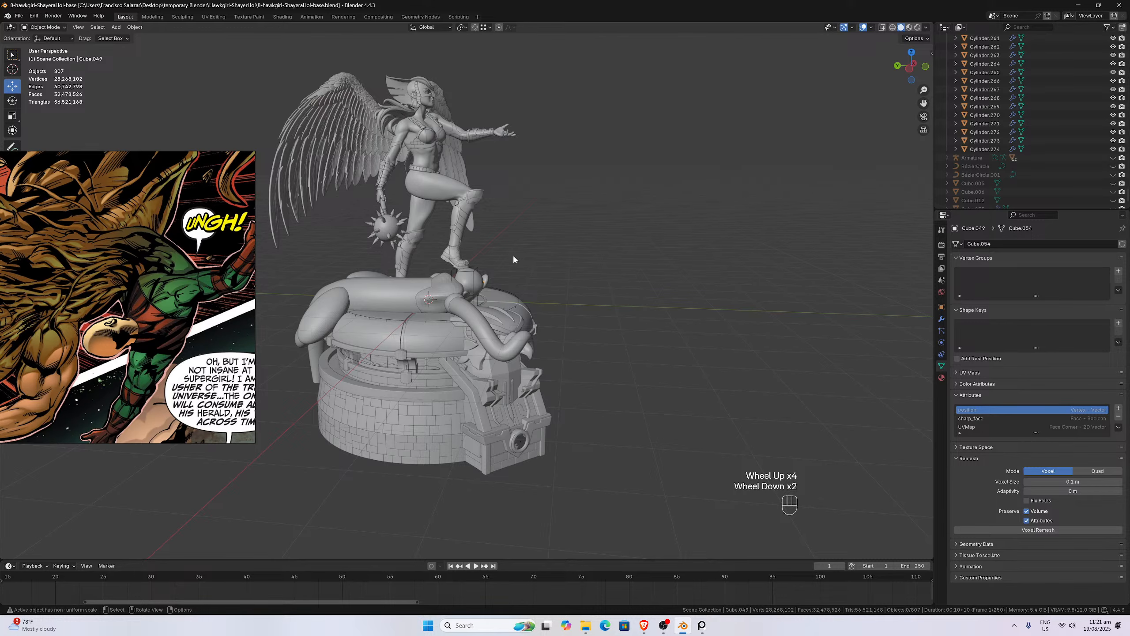
middle_drag(512, 255, 444, 244)
scroll(411, 245, up, 1)
scroll(537, 288, up, 2)
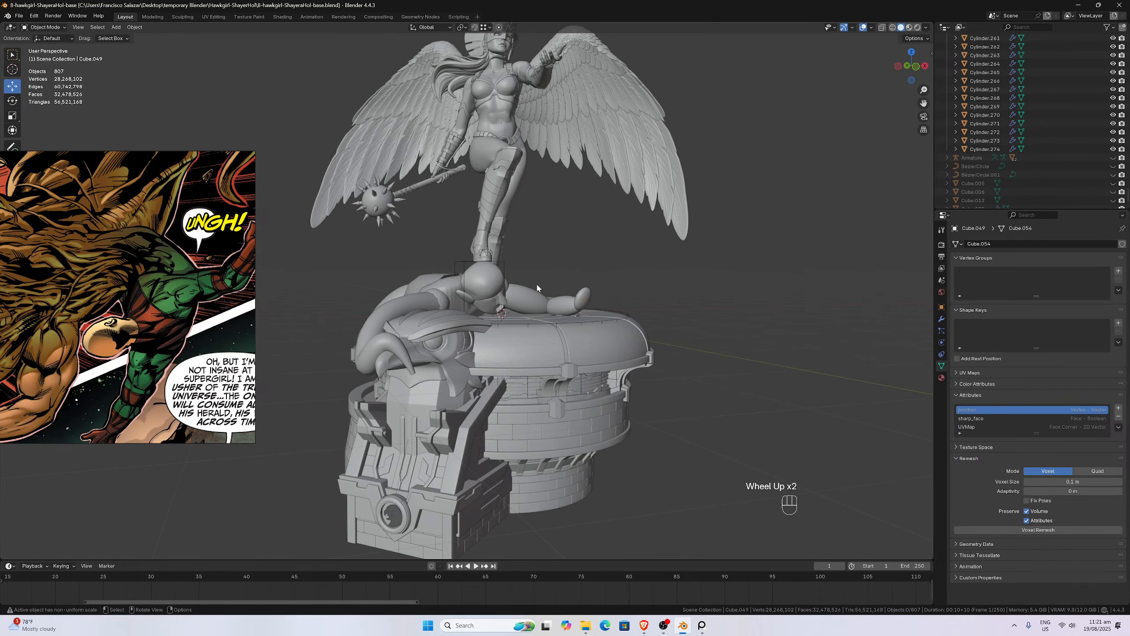
scroll(505, 290, down, 2)
middle_drag(503, 297, 416, 292)
scroll(582, 269, up, 2)
scroll(607, 294, down, 2)
middle_drag(607, 296, 662, 316)
scroll(654, 313, up, 1)
scroll(662, 316, down, 1)
scroll(662, 319, up, 1)
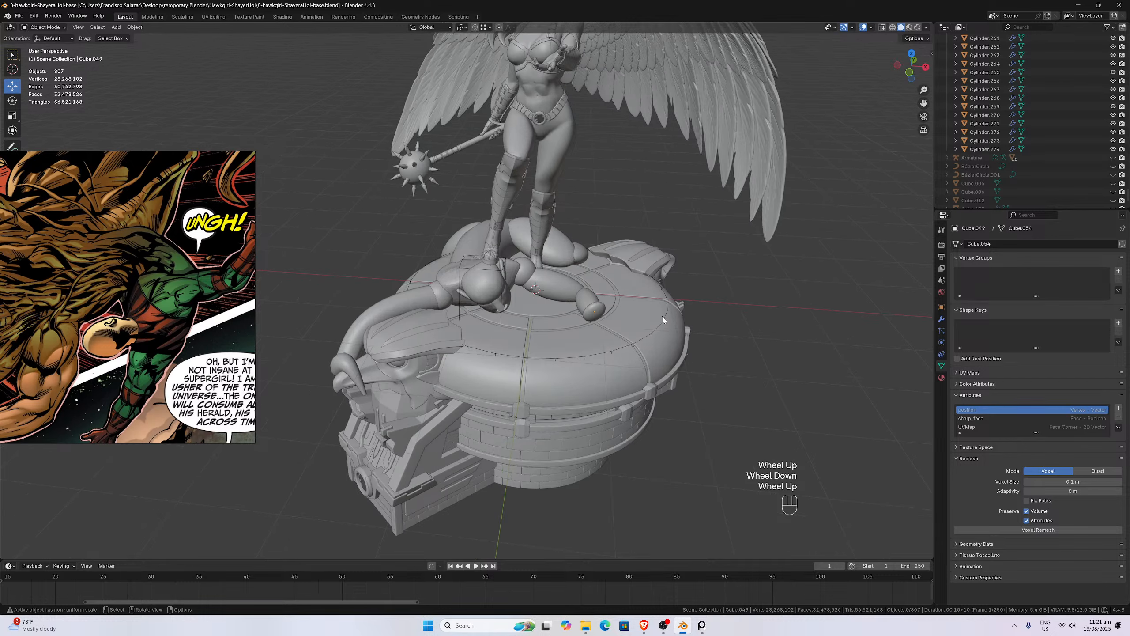
scroll(662, 319, down, 2)
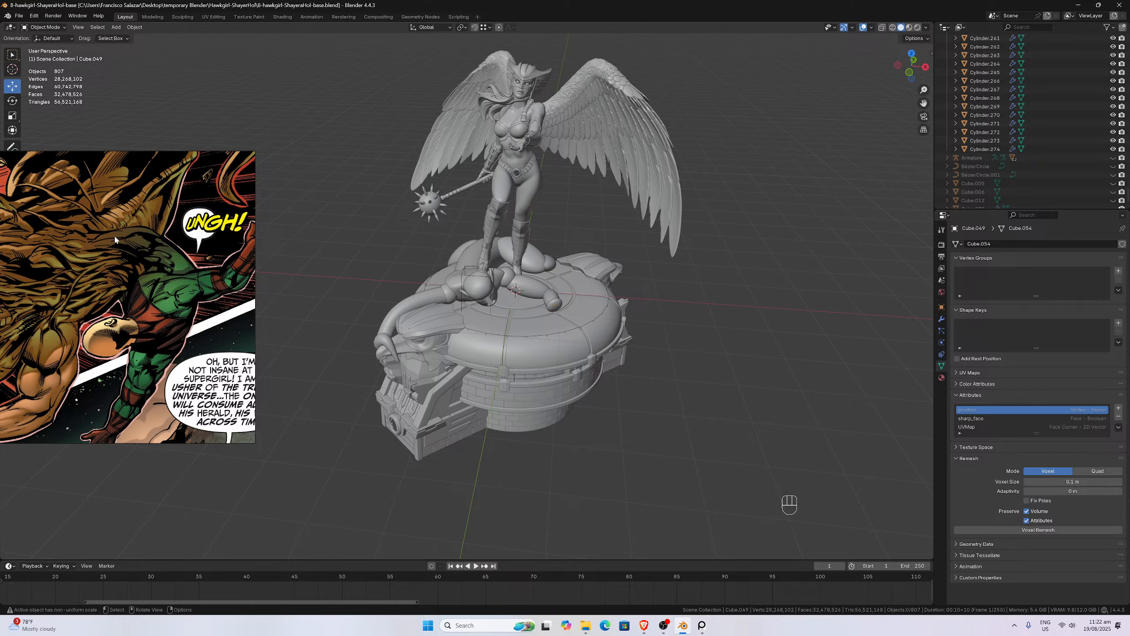
- Zoom the reference board out to the full comic panel and compare it with the creature's body from above and behind
scroll(111, 242, down, 4)
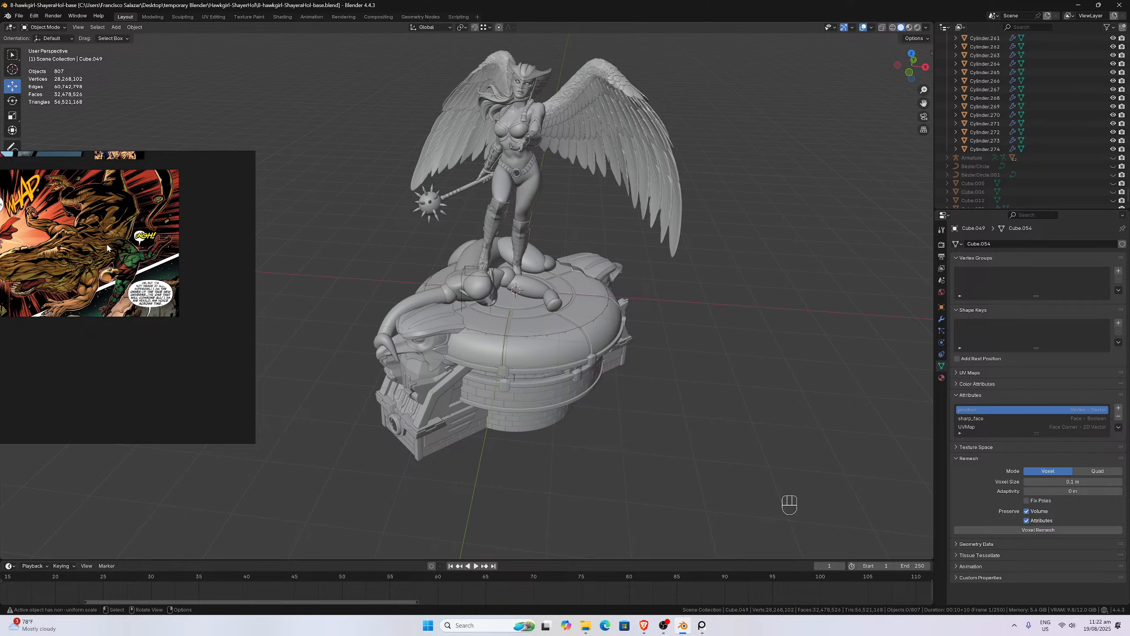
middle_drag(106, 242, 169, 289)
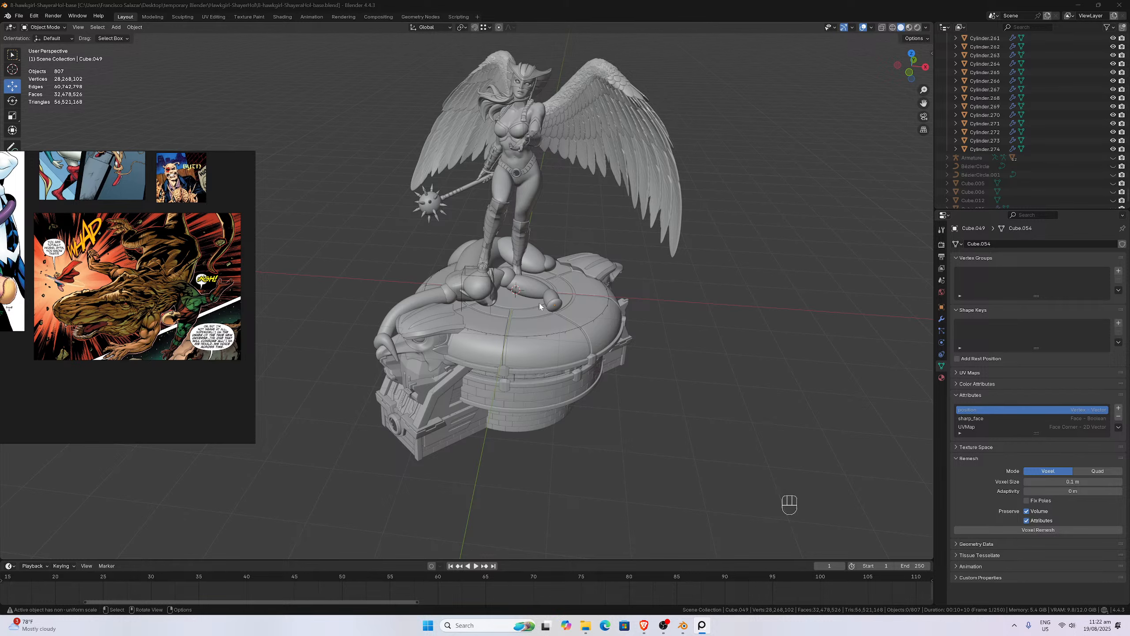
middle_drag(555, 282, 555, 343)
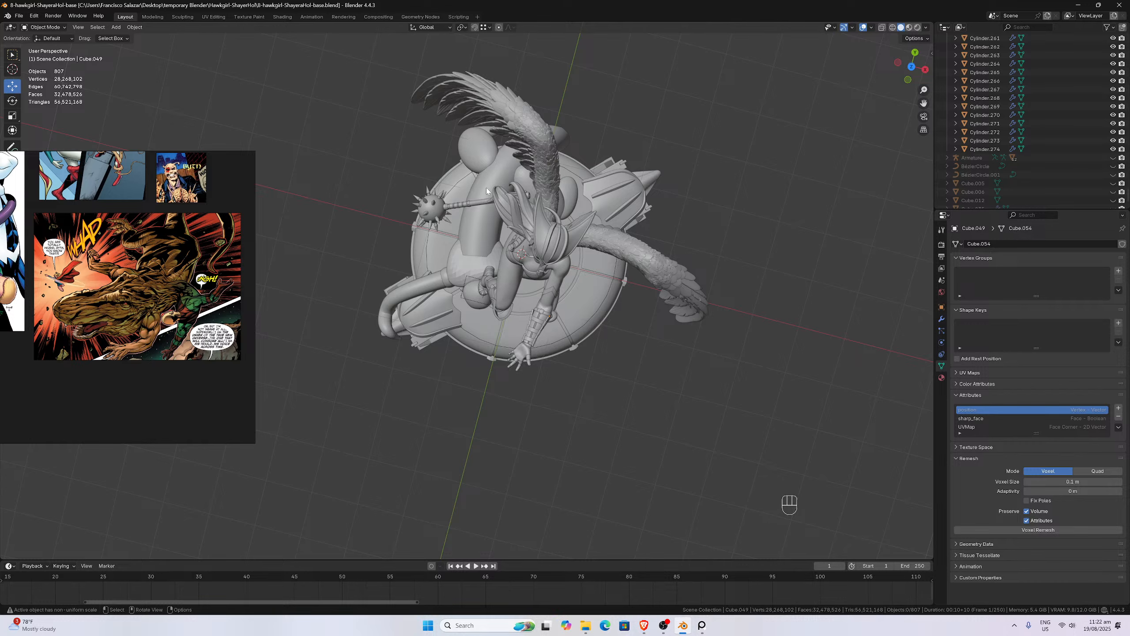
middle_drag(487, 191, 576, 280)
scroll(576, 283, up, 2)
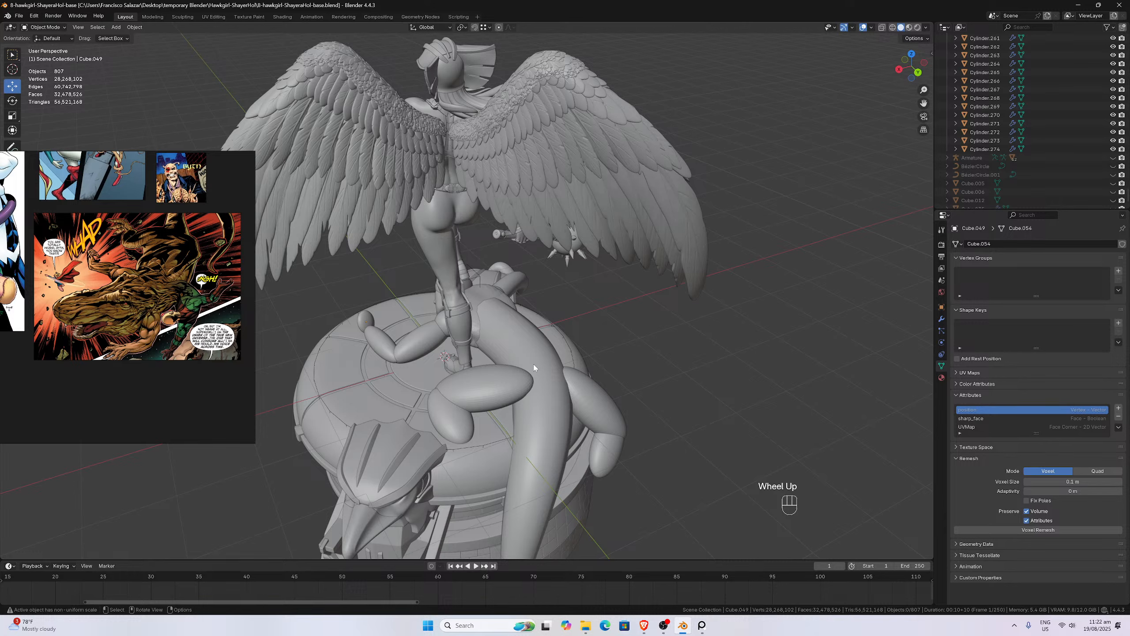
scroll(534, 367, down, 3)
middle_drag(534, 368, 480, 390)
scroll(481, 390, up, 2)
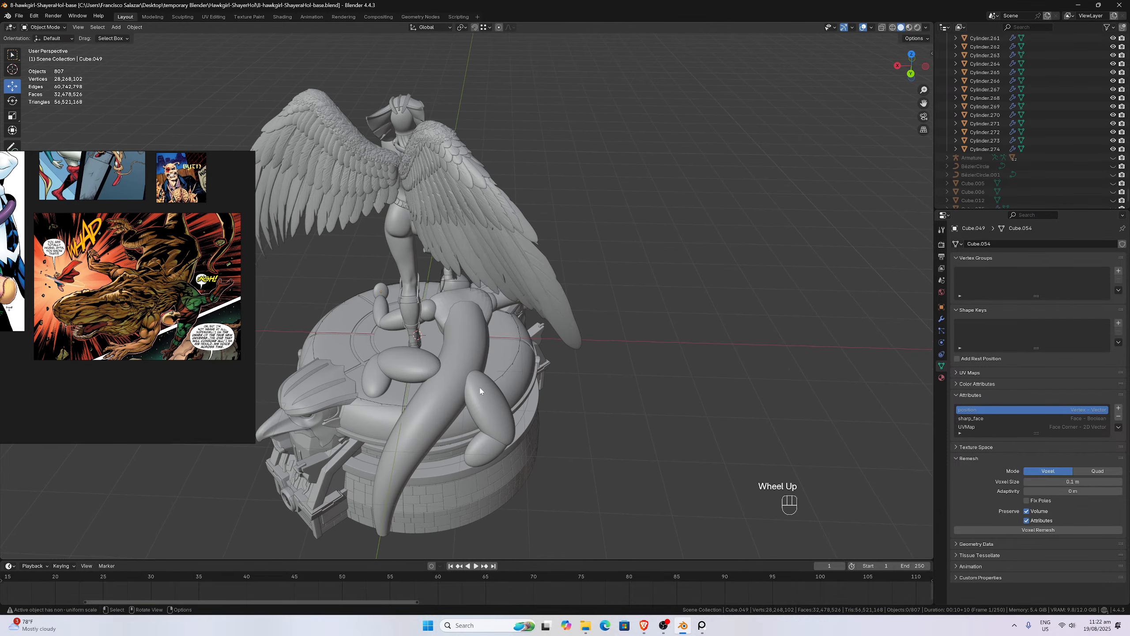
- Fatten the torso-and-tail curve by a factor of about 2.14 at its middle control point with proportional editing, and return to Object Mode
click(453, 376)
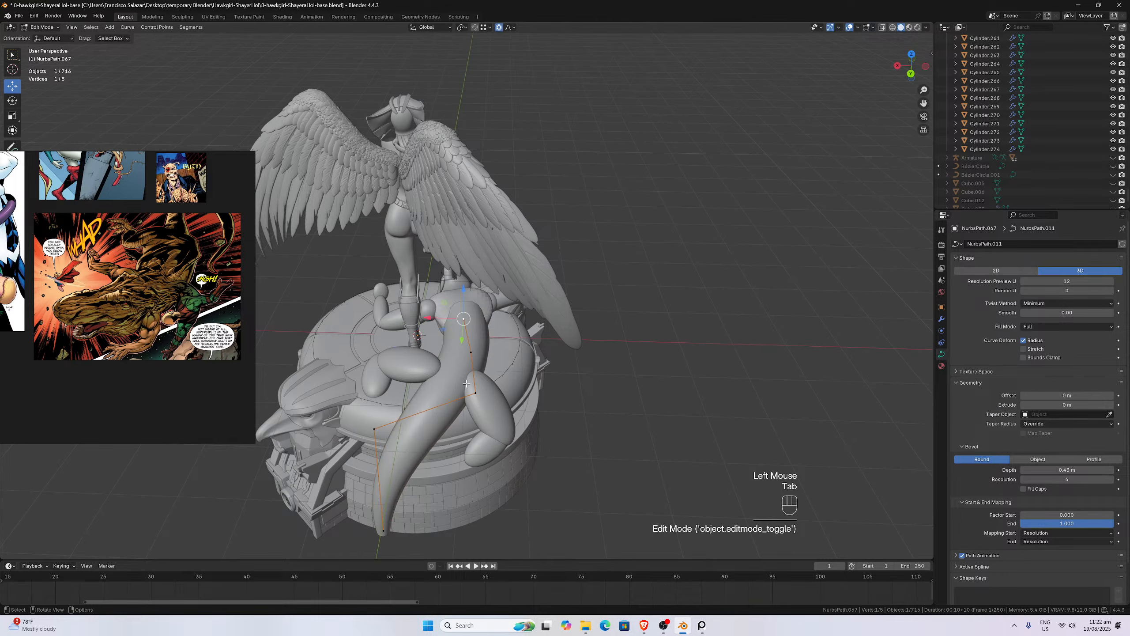
click(467, 384)
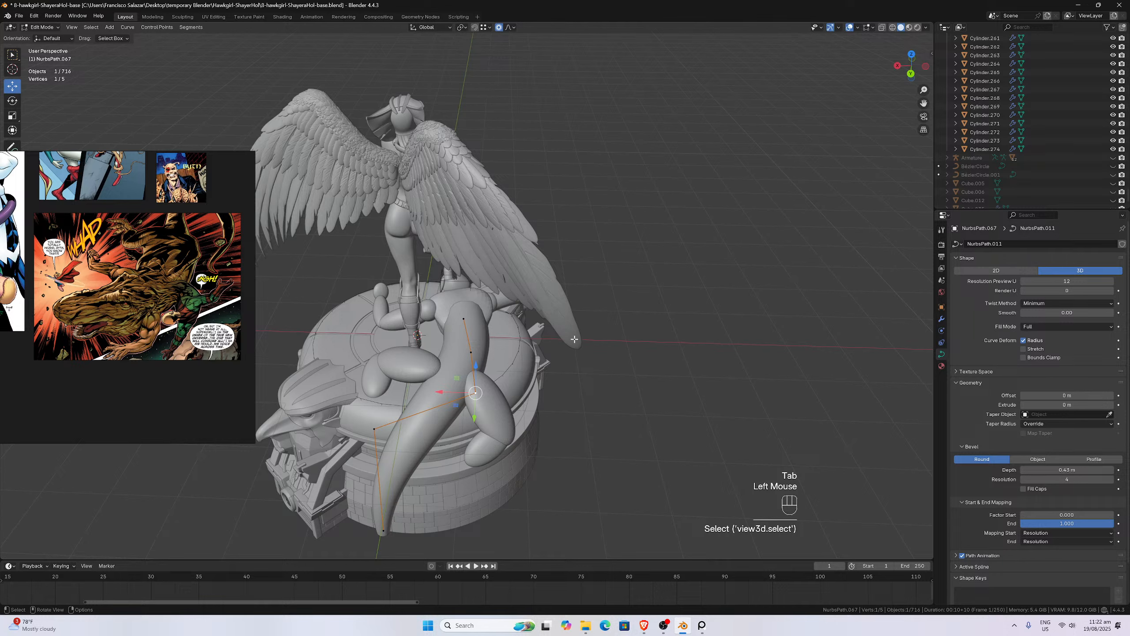
key(alt+s)
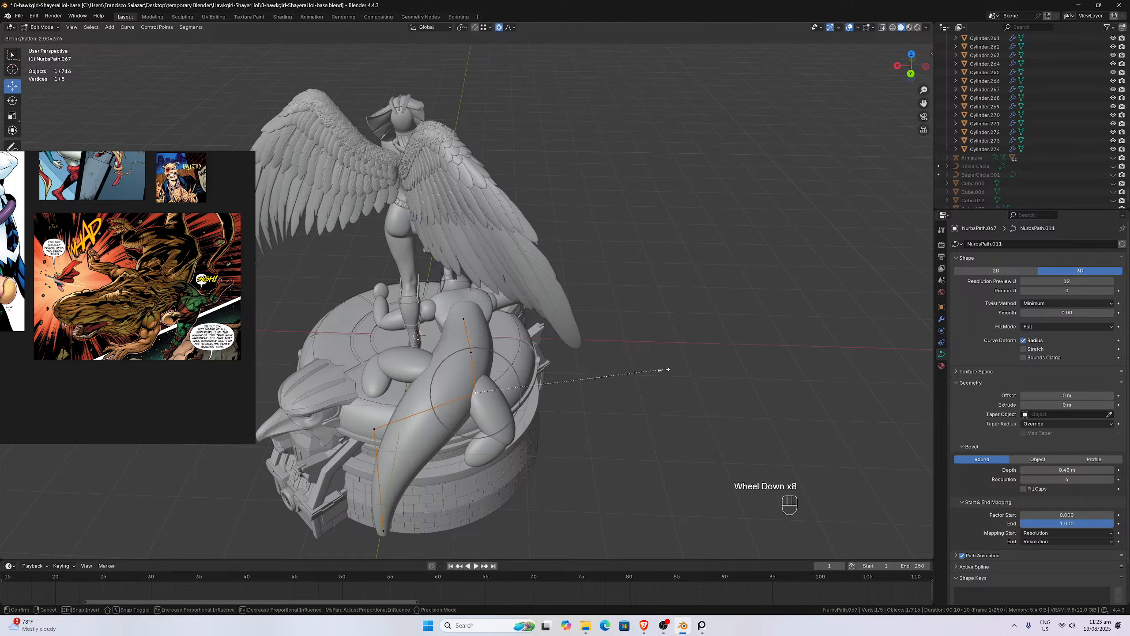
click(676, 372)
middle_drag(677, 372, 573, 329)
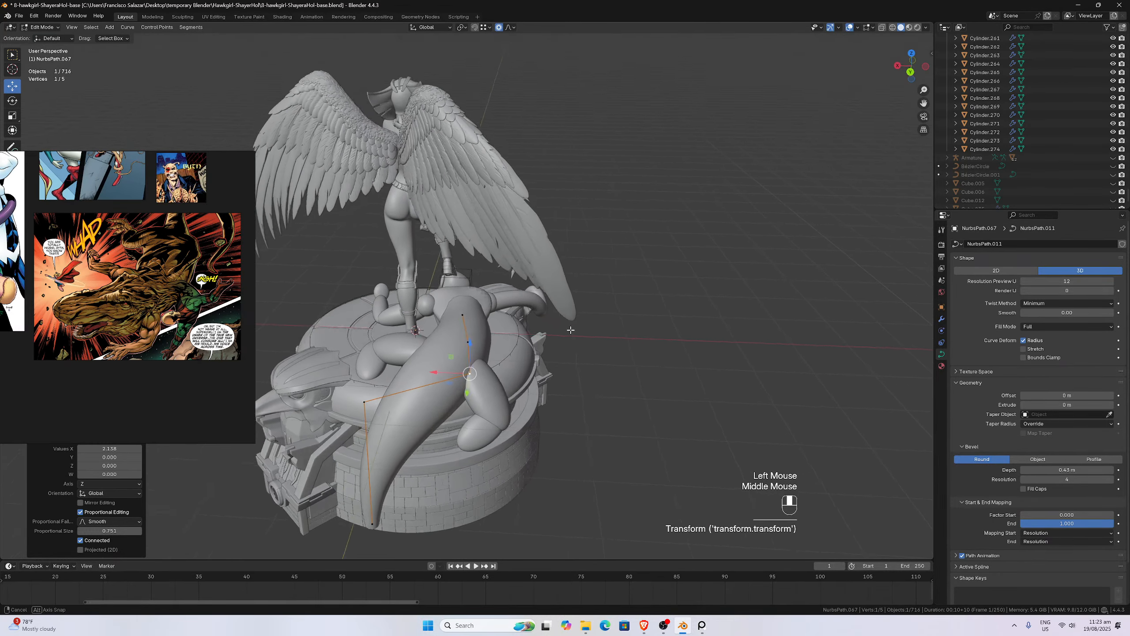
scroll(573, 328, up, 3)
key(Tab)
click(489, 422)
scroll(491, 420, down, 2)
middle_drag(491, 420, 457, 390)
scroll(415, 382, up, 2)
scroll(414, 382, down, 3)
- Extrude the tail curve's tip in the back view about 2.04 m along X and 1.18 m up
click(471, 372)
ctrl+scroll(457, 392, up, 1)
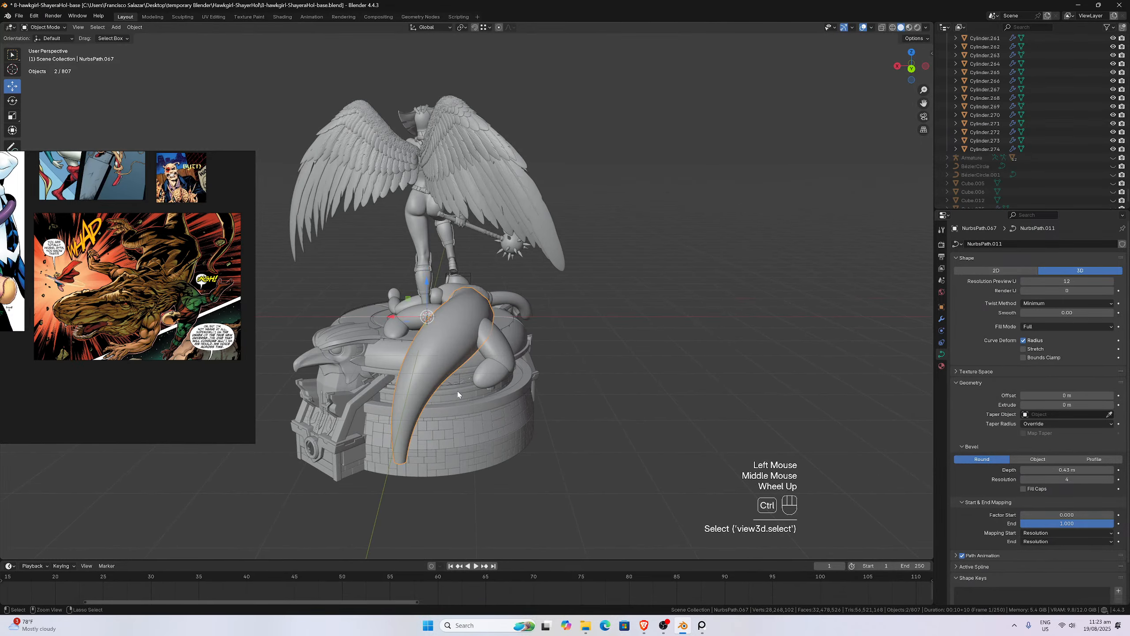
key(ctrl+KP_1)
scroll(454, 391, up, 2)
key(Tab)
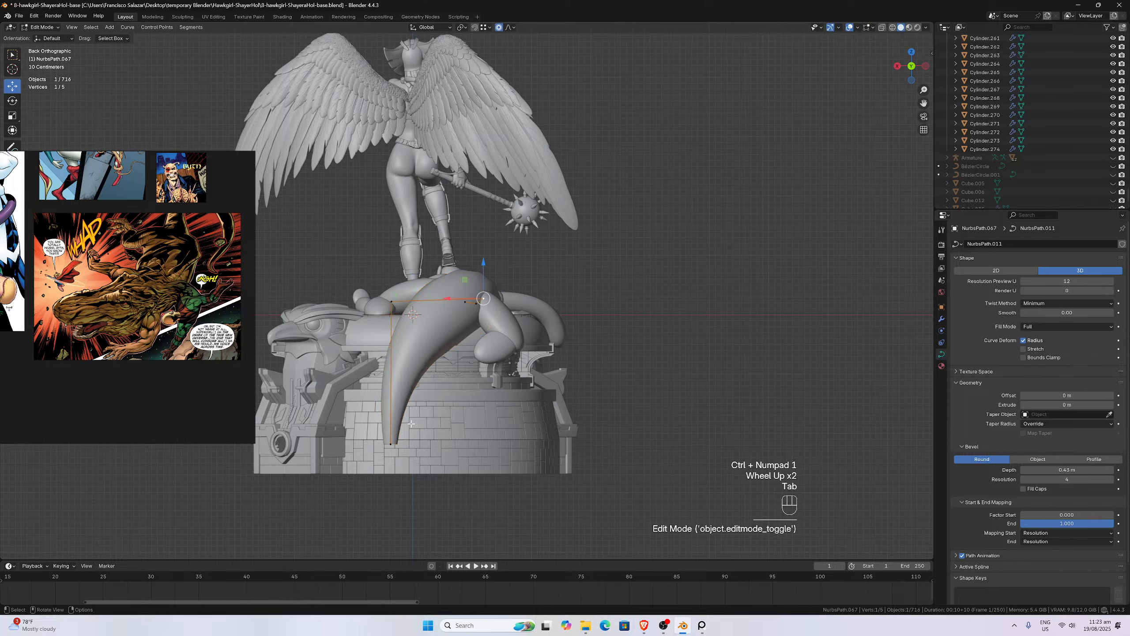
click(391, 443)
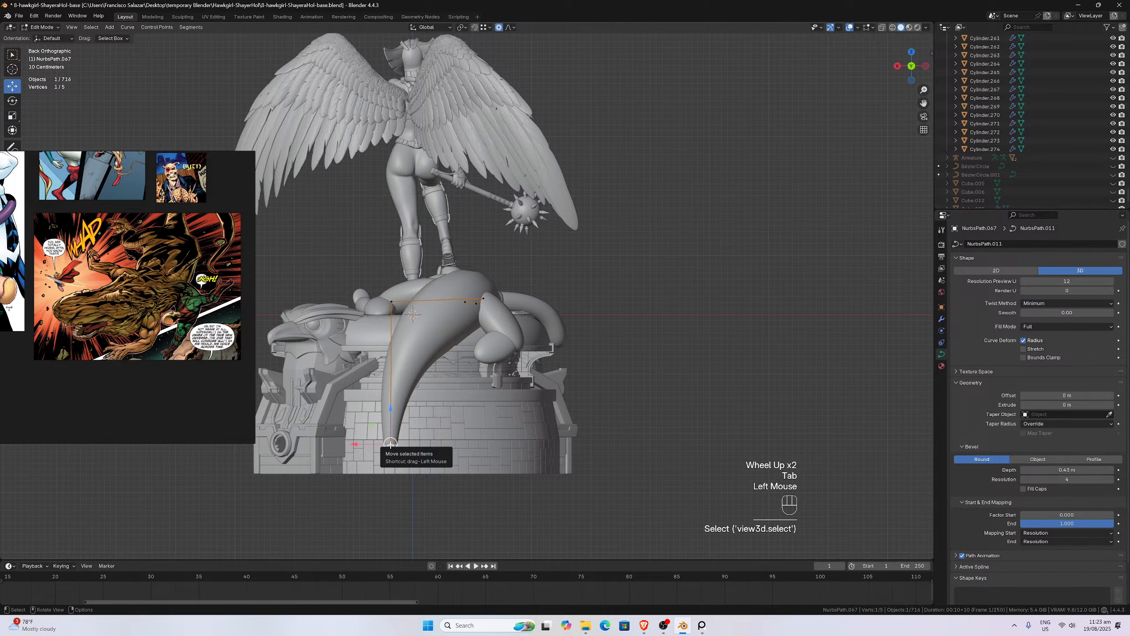
key(e)
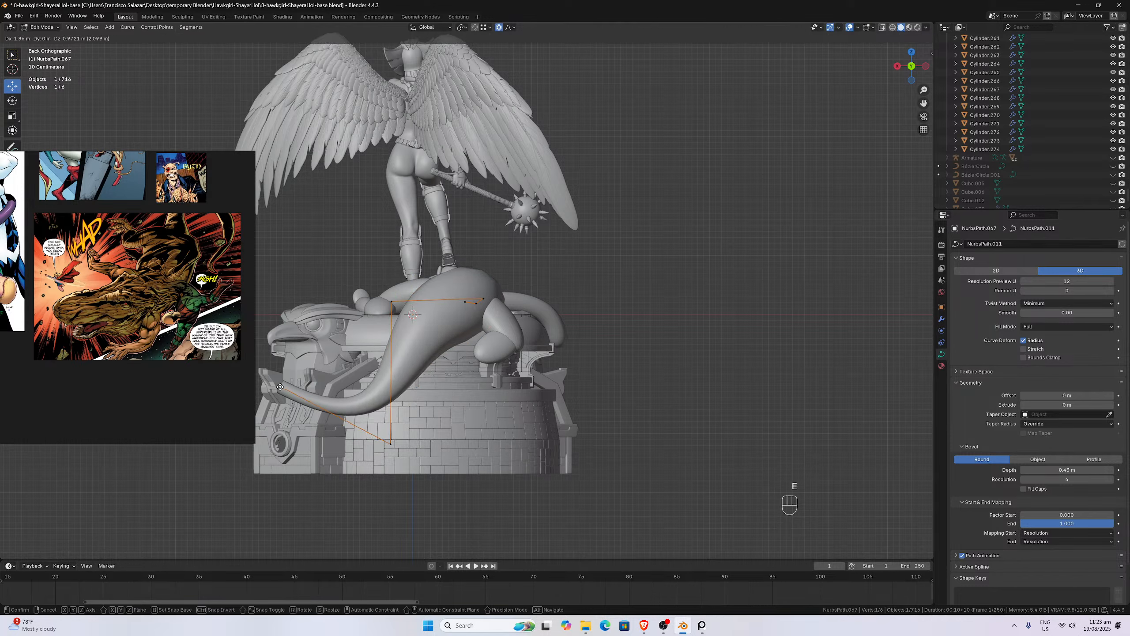
click(276, 377)
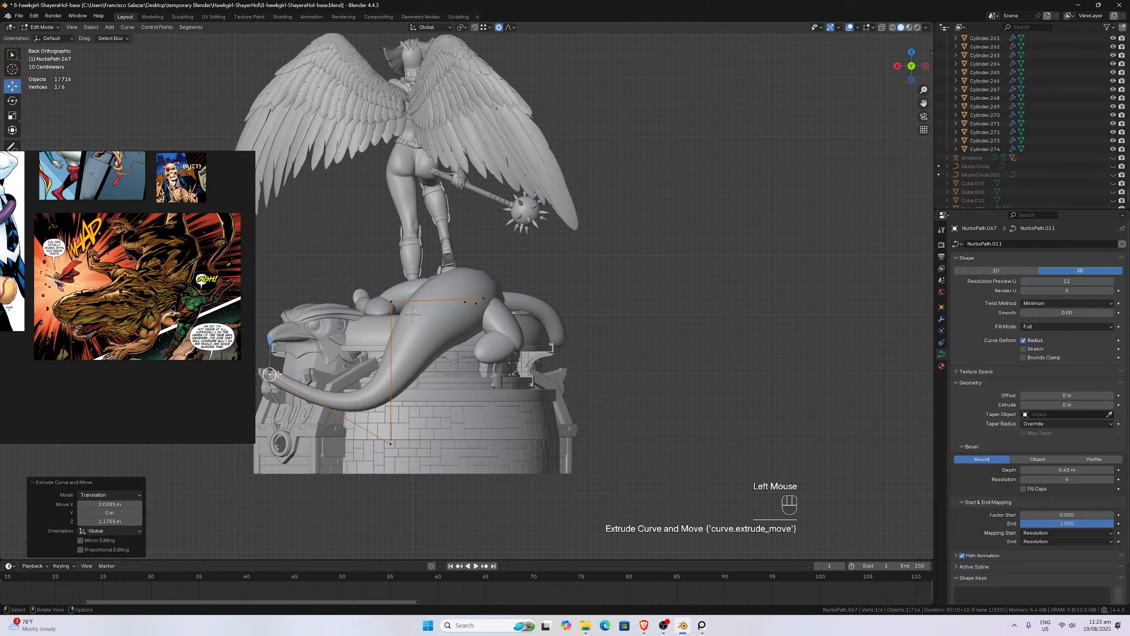
scroll(327, 393, up, 1)
scroll(337, 411, down, 2)
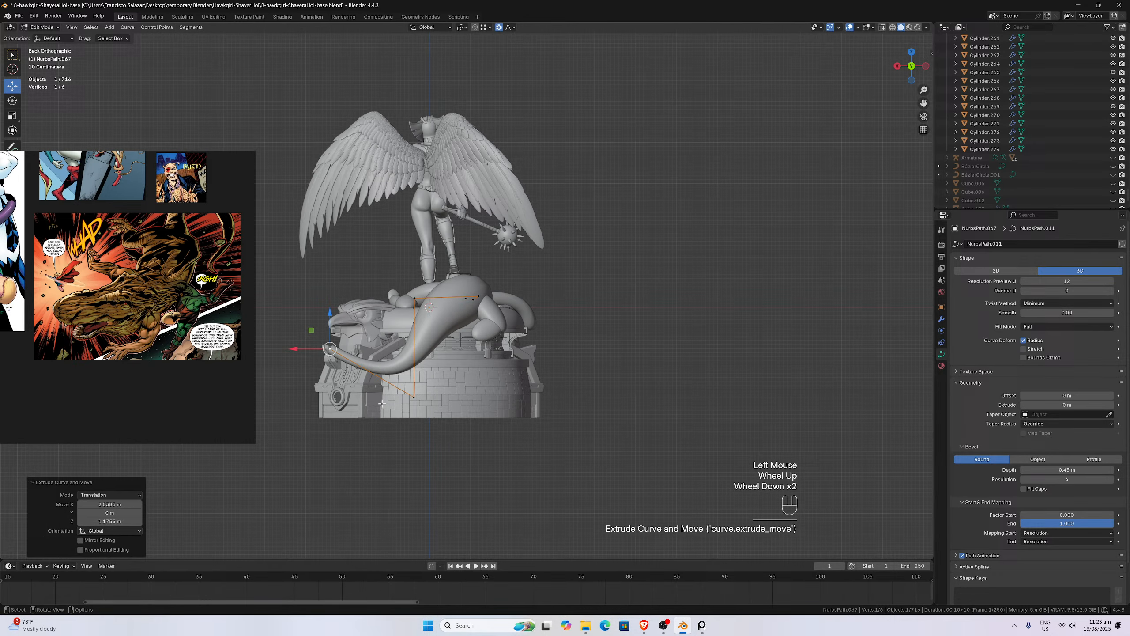
- Subdivide the tail's last segment and move the new point about 0.71 m along X and 0.44 m down with proportional editing
click(410, 394)
shift+click(330, 348)
right_click(347, 361)
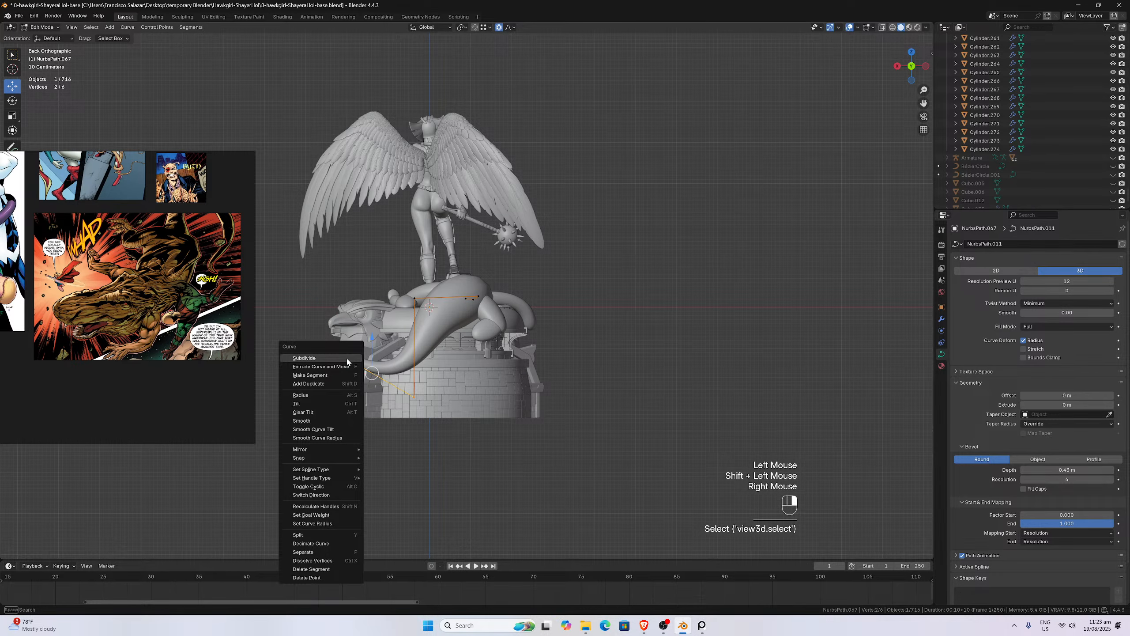
click(348, 362)
click(372, 373)
key(g)
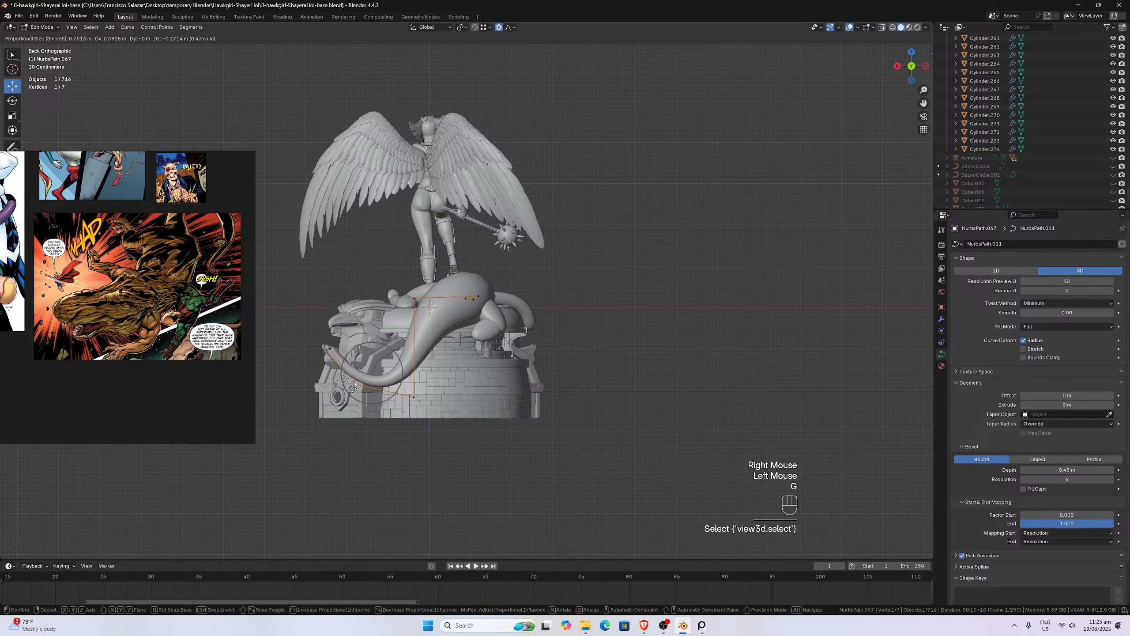
click(341, 390)
scroll(354, 367, up, 1)
scroll(338, 366, up, 1)
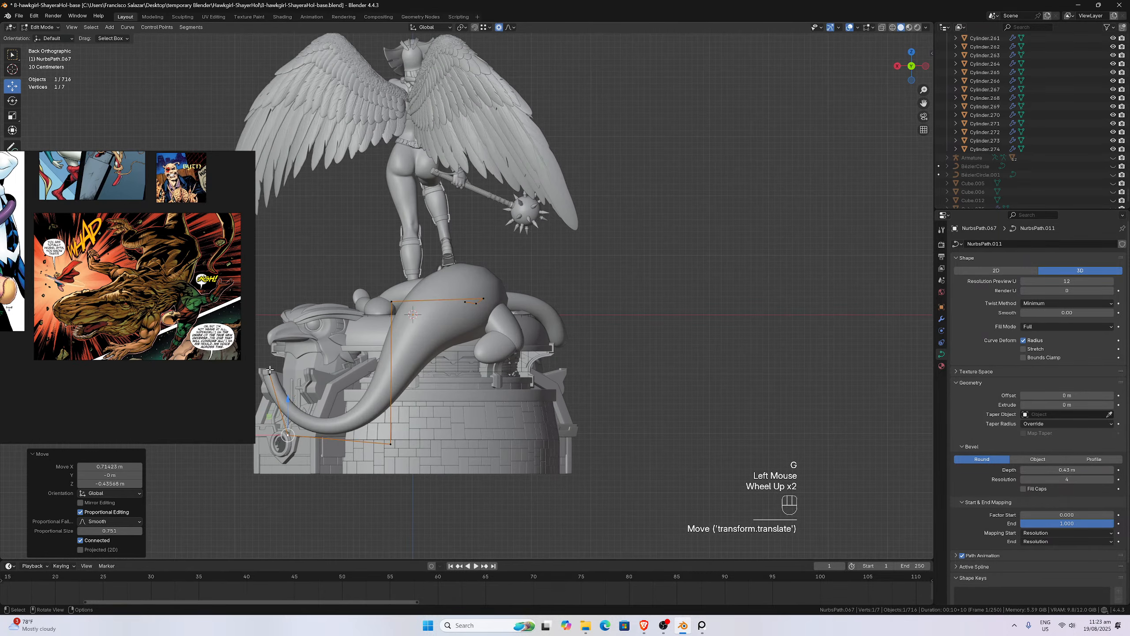
- Move the tail curve's tip about 0.07 m along negative X and 0.22 m up in the back view with proportional editing
click(269, 373)
drag(923, 103, 1055, 125)
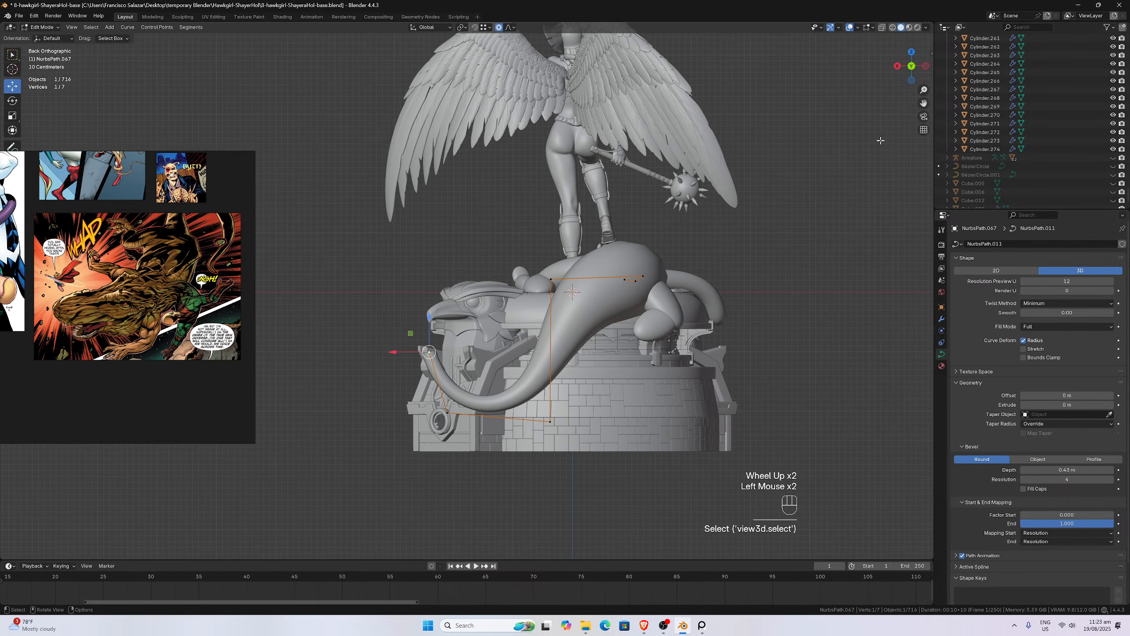
scroll(423, 392, up, 3)
key(g)
click(428, 373)
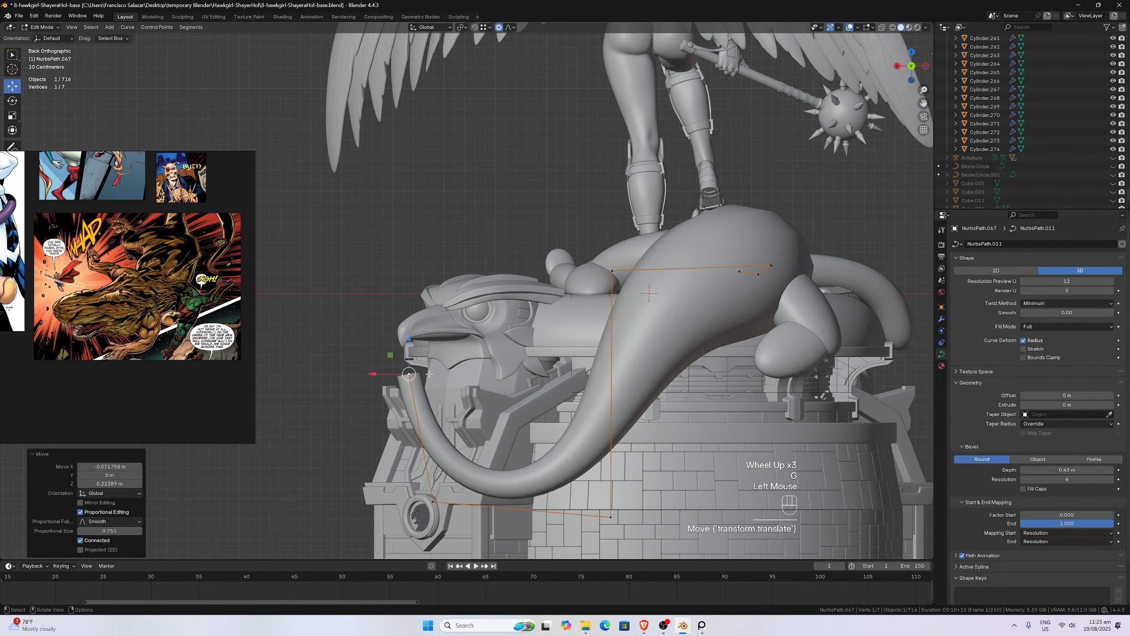
- In the top view, move the tail tip inward along negative Y and its neighbouring point about 0.08 m along negative X and 0.34 m along negative Y
middle_drag(428, 373, 513, 407)
scroll(443, 374, down, 2)
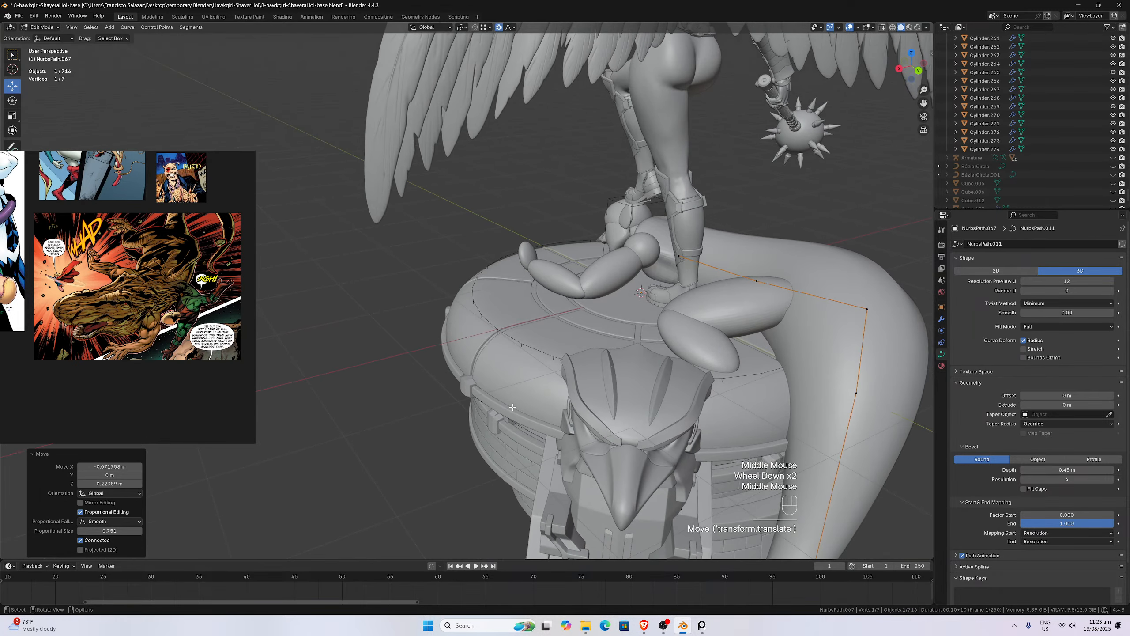
key(KP_7)
scroll(581, 98, down, 2)
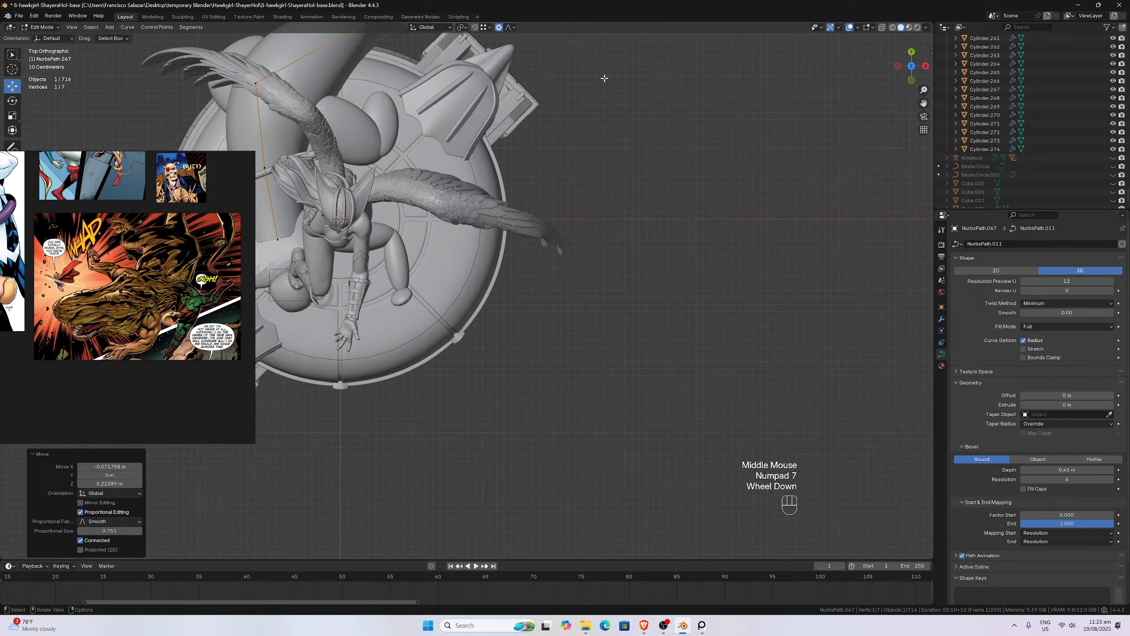
key(g)
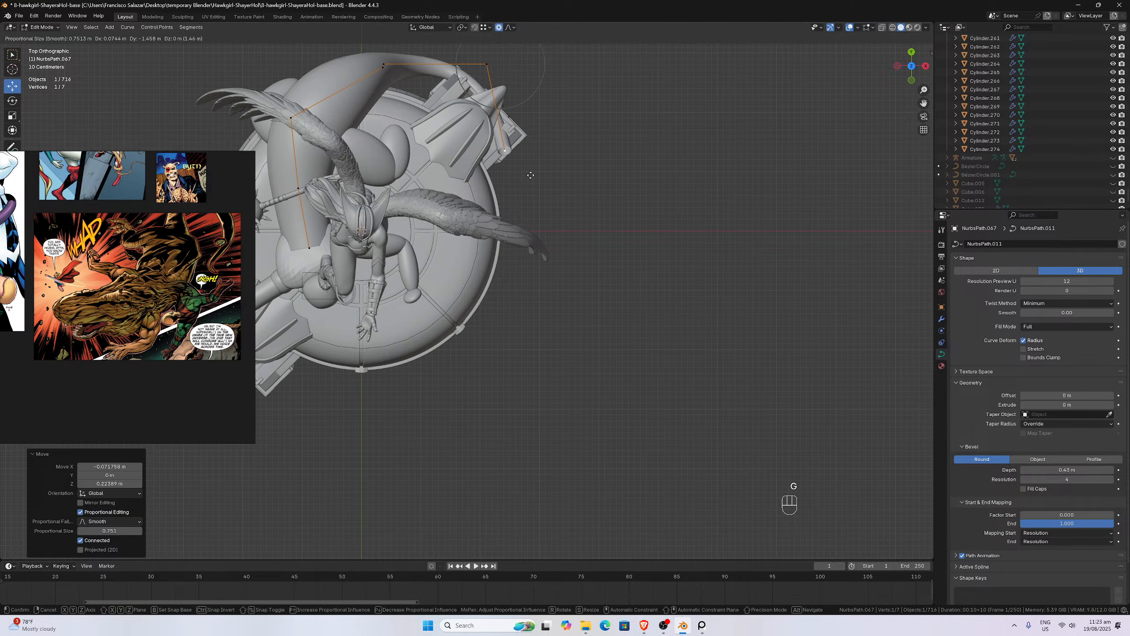
click(520, 166)
drag(481, 69, 476, 82)
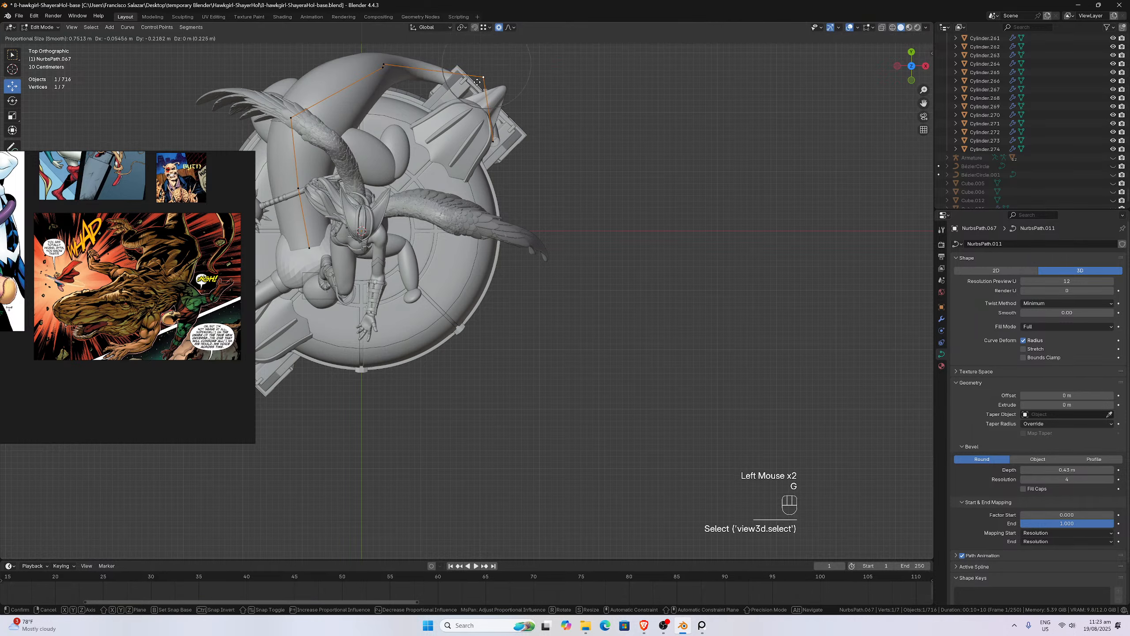
click(471, 88)
- Move the tail's second-to-last control point about 0.28 m along Y, out from the eagle-head buttress
middle_drag(559, 115, 578, 143)
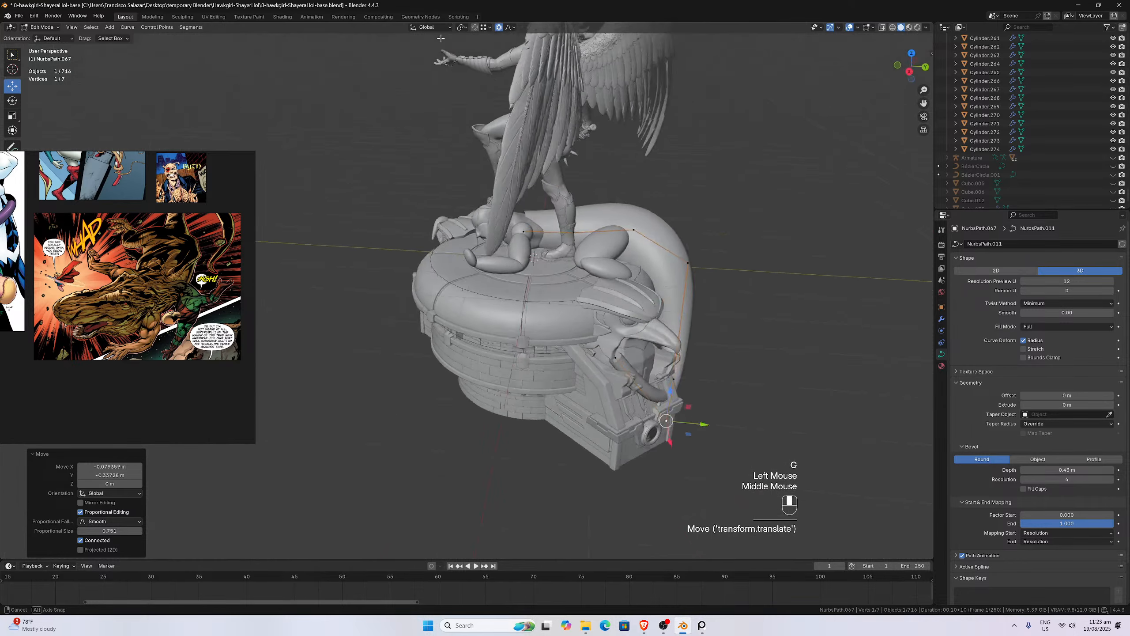
scroll(579, 143, down, 2)
middle_drag(701, 477, 655, 469)
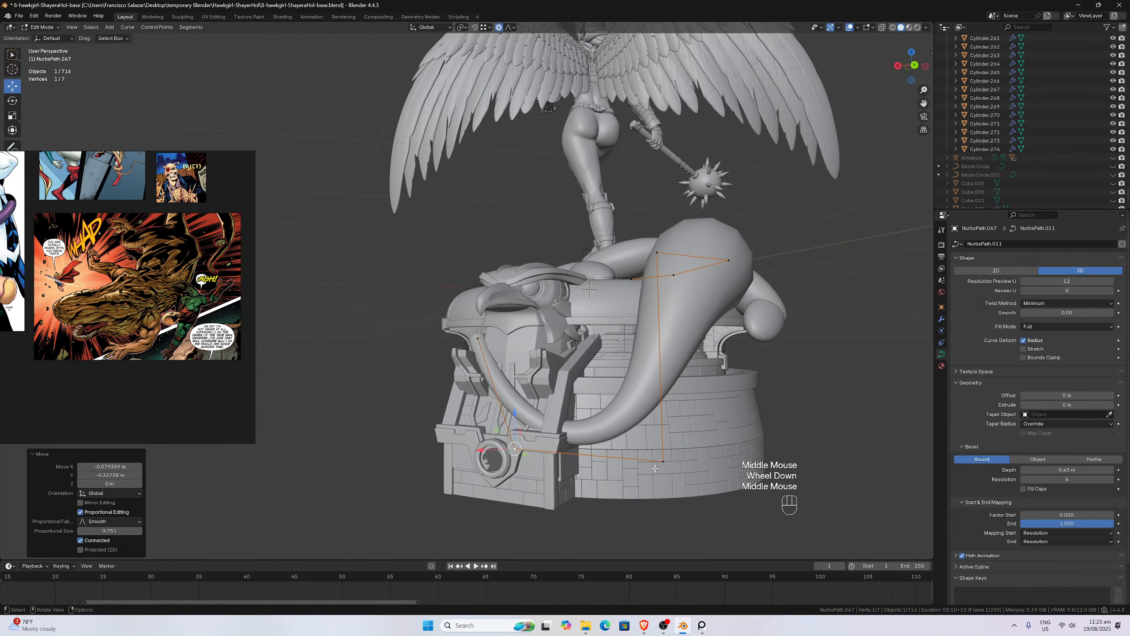
key(KP_3)
key(KP_1)
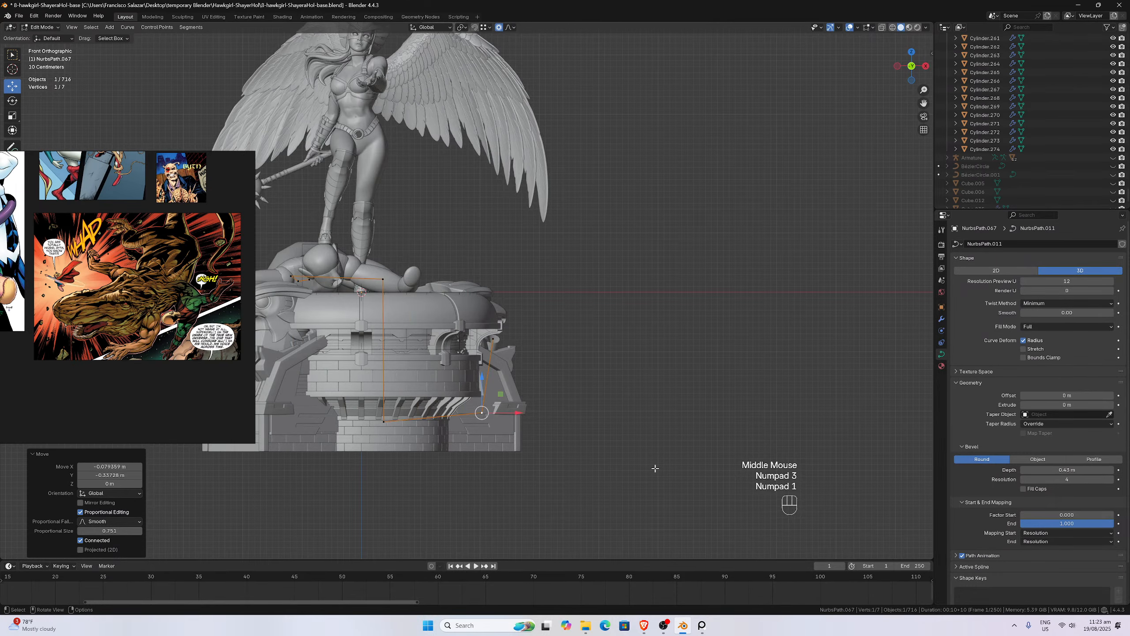
key(KP_3)
key(ctrl+KP_1)
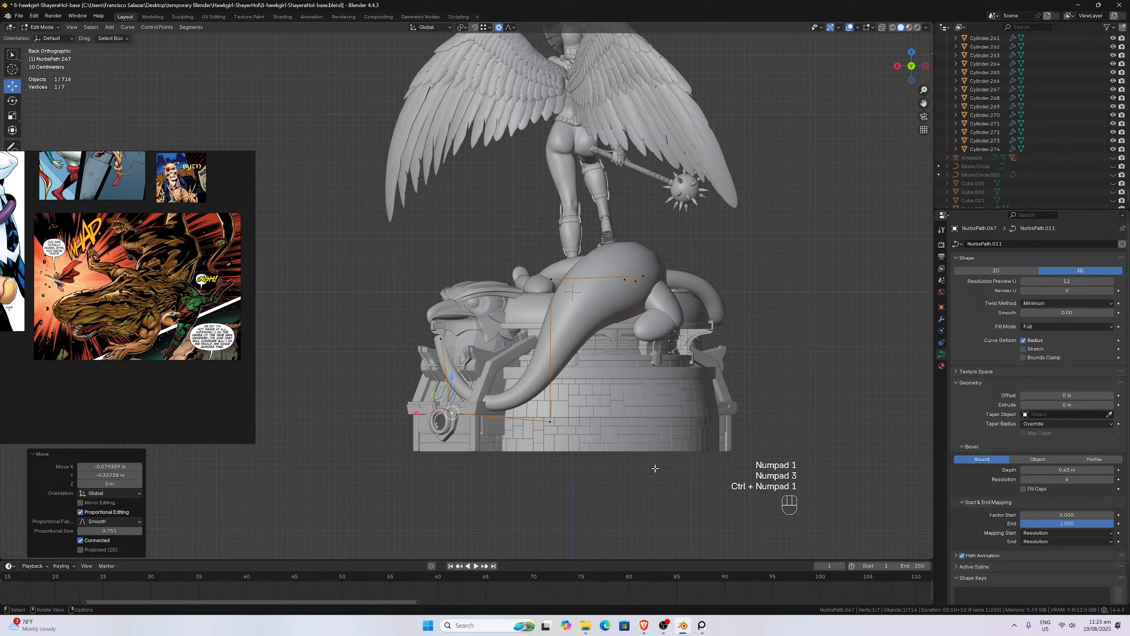
middle_drag(604, 437, 470, 480)
scroll(470, 479, down, 1)
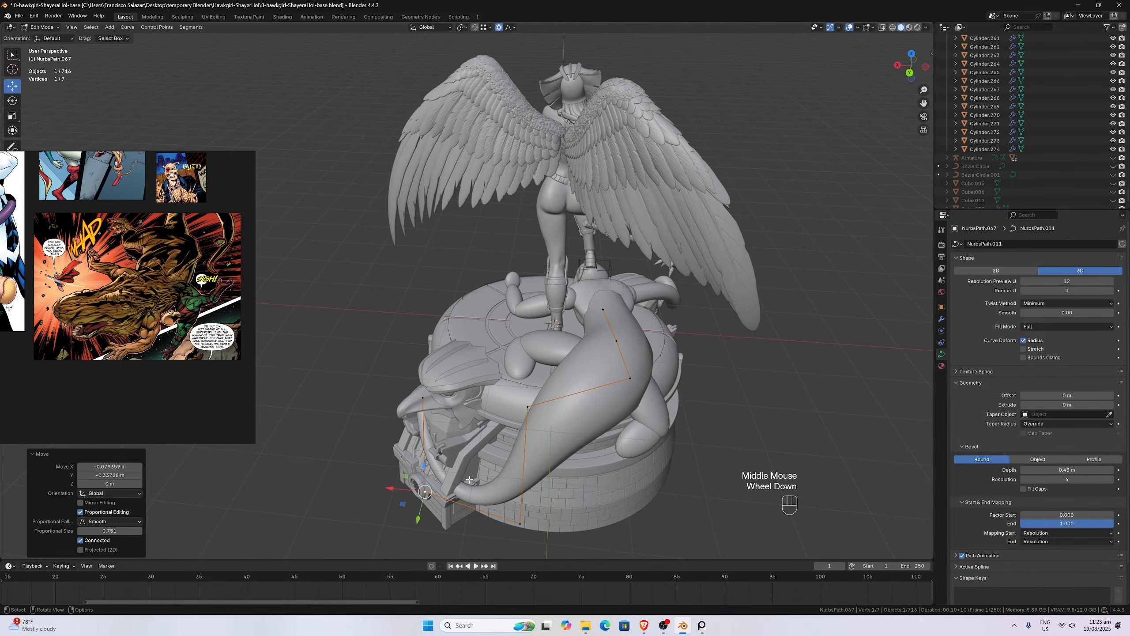
key(g)
key(y)
click(453, 488)
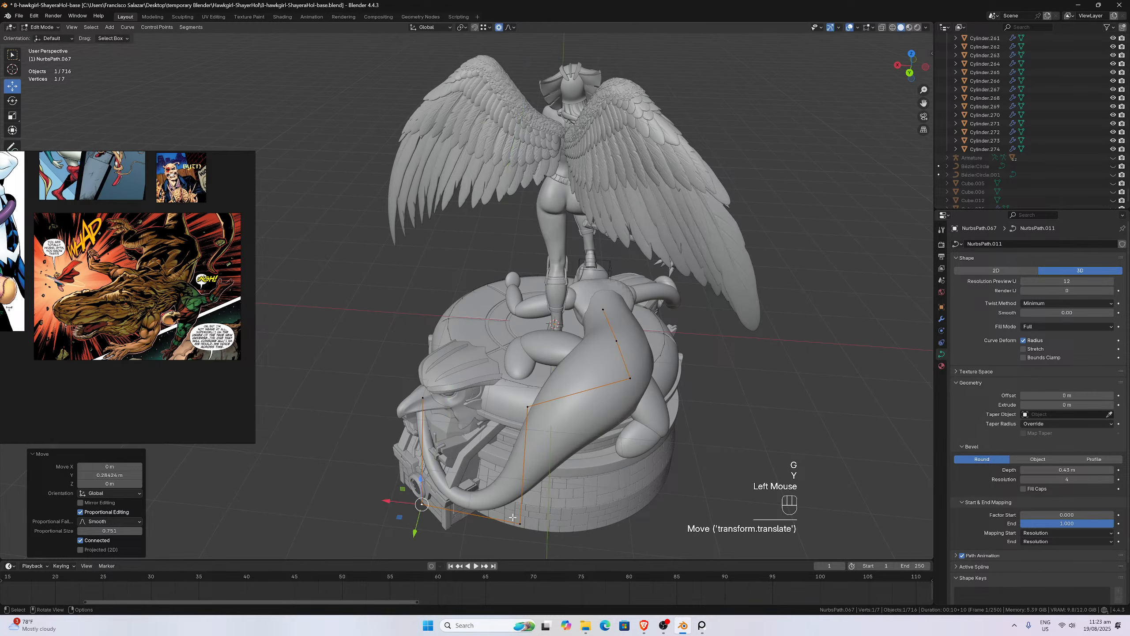
- Move the tail's low control point beside the brick base about 0.17 m along Y and shift it along X toward the eagle head
click(520, 523)
key(g)
key(y)
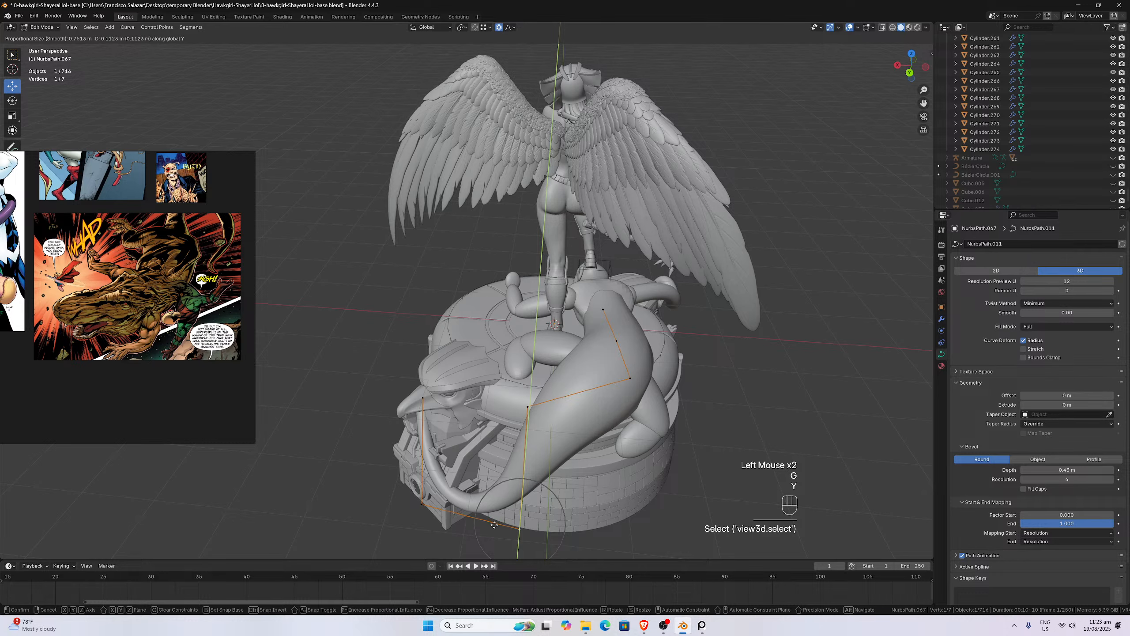
click(493, 527)
key(g)
key(x)
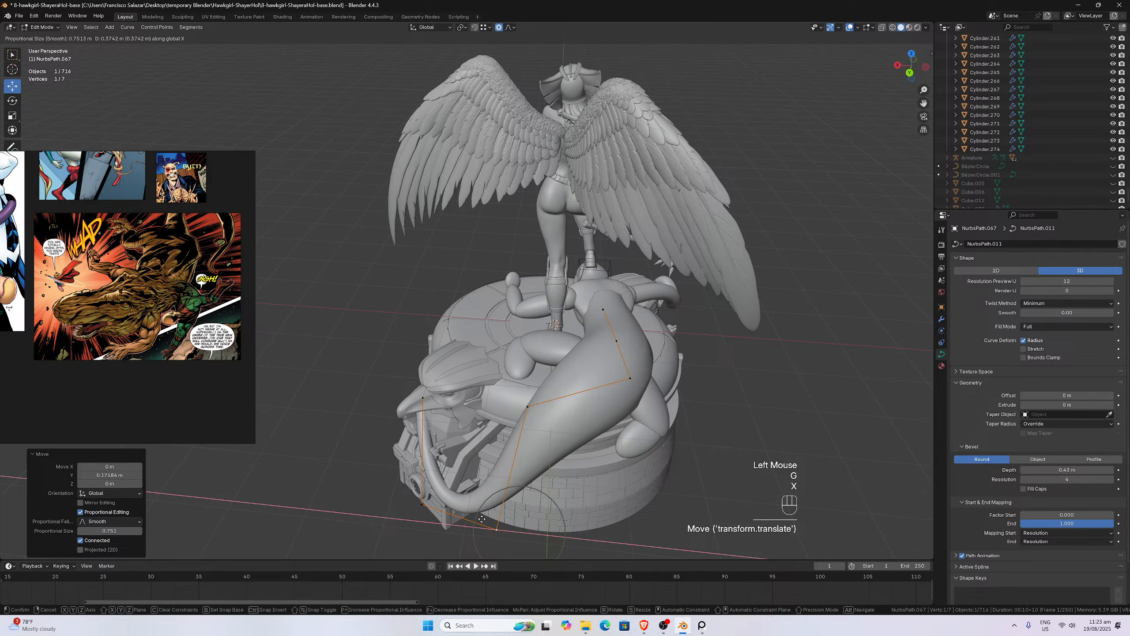
click(462, 504)
- Subdivide the tail segment between the low point and the point above it, and move the new point about 1.24 m along negative X
scroll(461, 504, down, 2)
middle_drag(462, 504, 550, 369)
shift+click(551, 291)
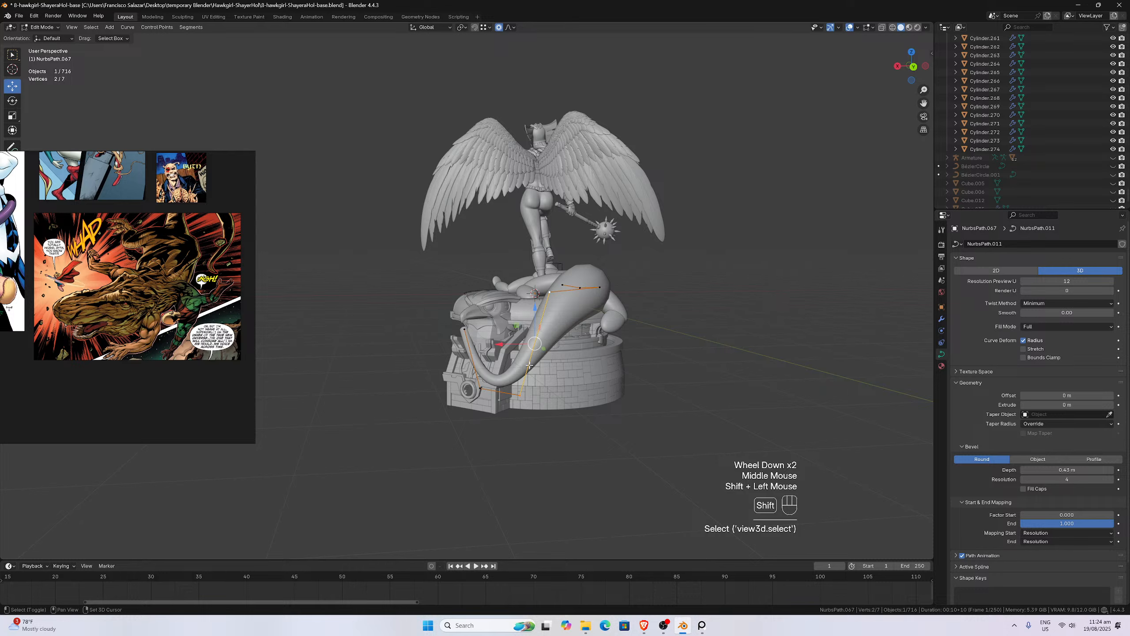
right_click(549, 312)
click(546, 316)
click(535, 343)
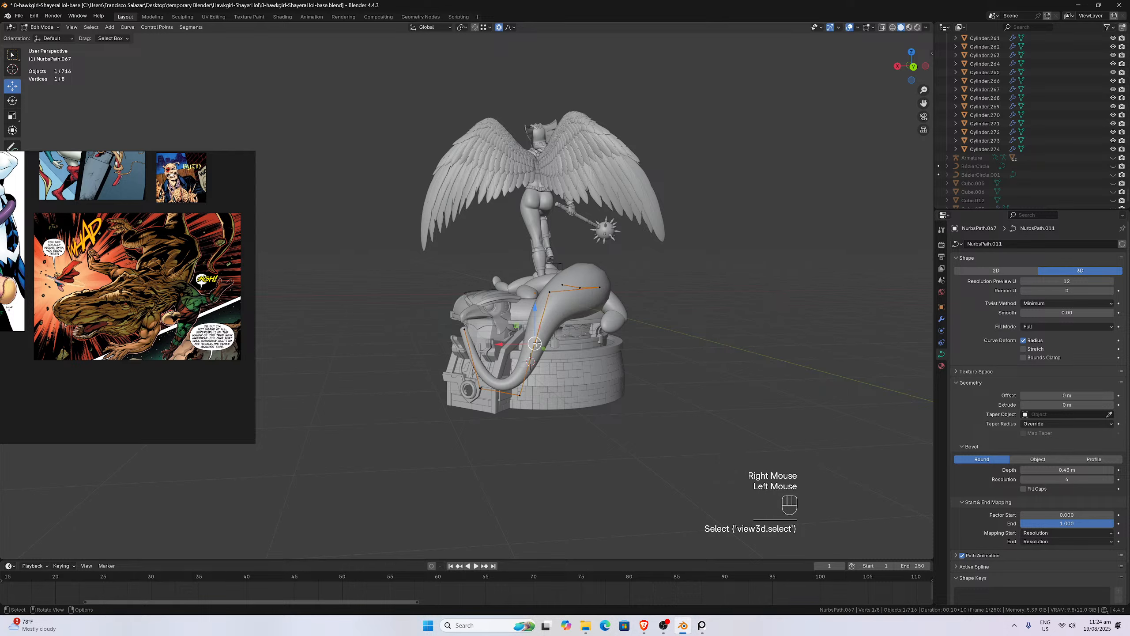
key(g)
key(x)
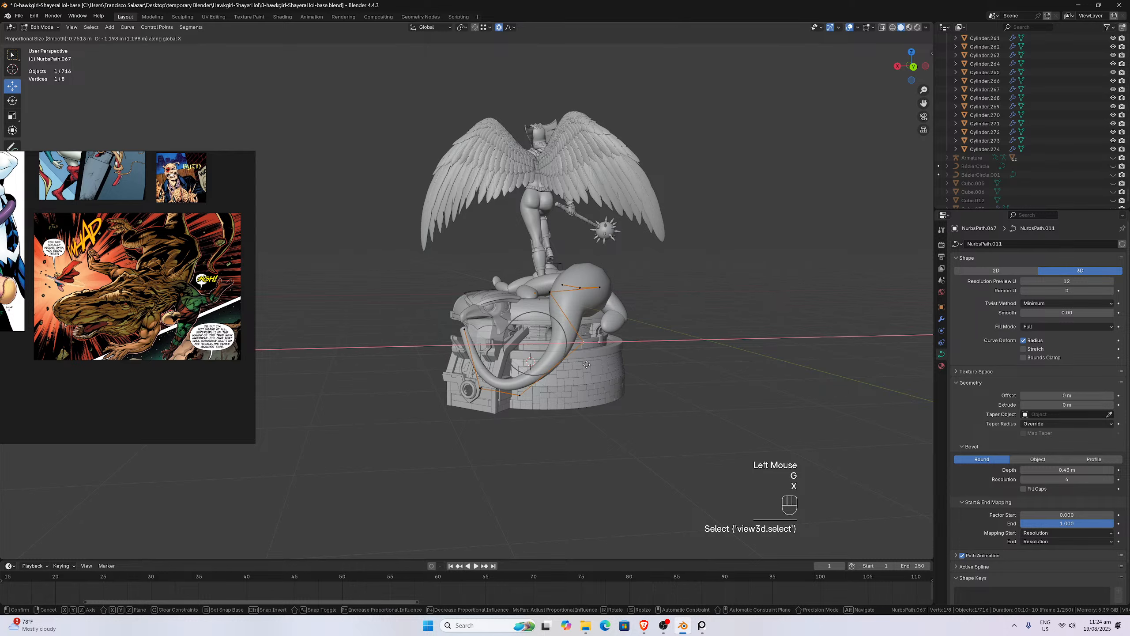
click(589, 366)
- Extrude the tail's tip in the back view about 0.34 m along X and 0.26 m up
middle_drag(588, 366, 534, 392)
scroll(578, 369, up, 1)
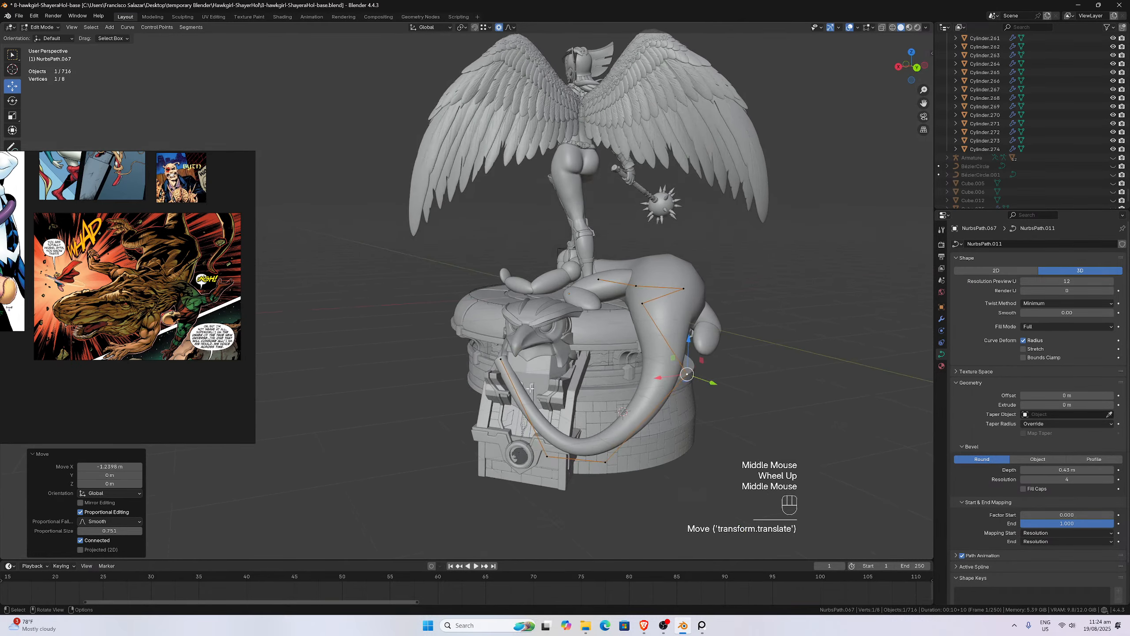
scroll(519, 400, up, 2)
click(519, 400)
key(ctrl+KP_1)
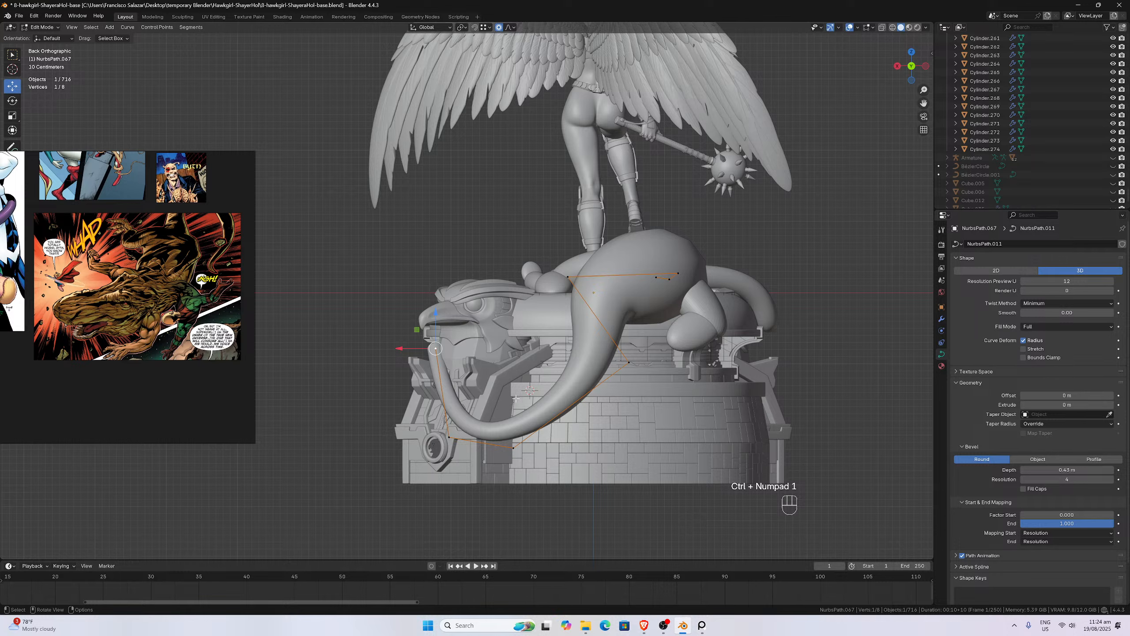
key(e)
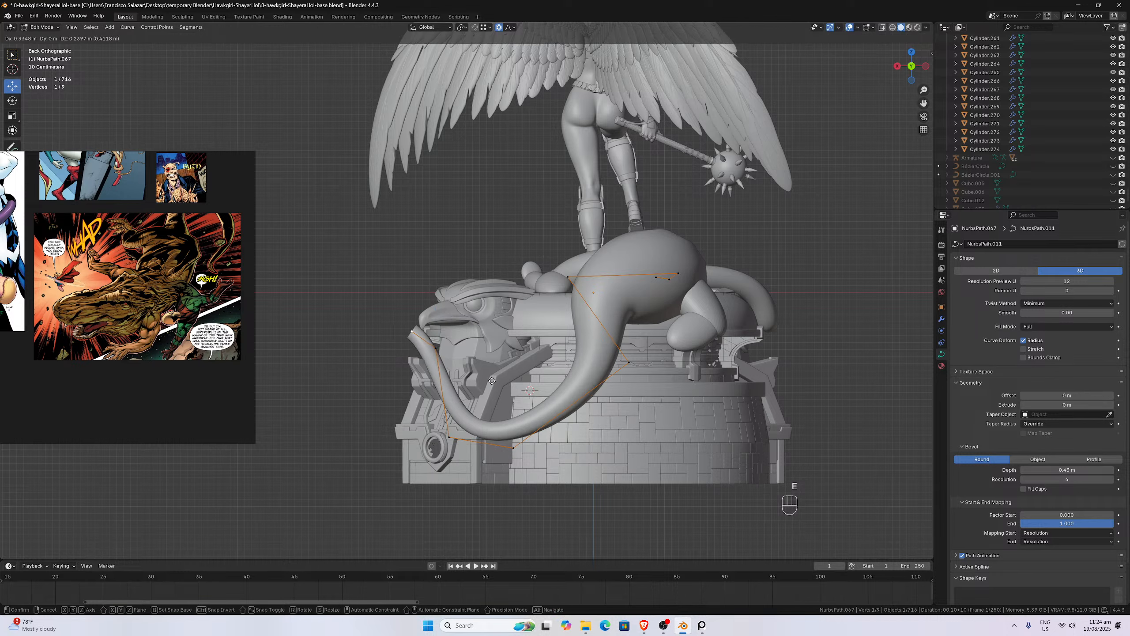
click(436, 377)
- Extrude the tail's tip again about 0.38 m along X and 0.93 m down, and shrink its radius by a factor of about 0.5
key(e)
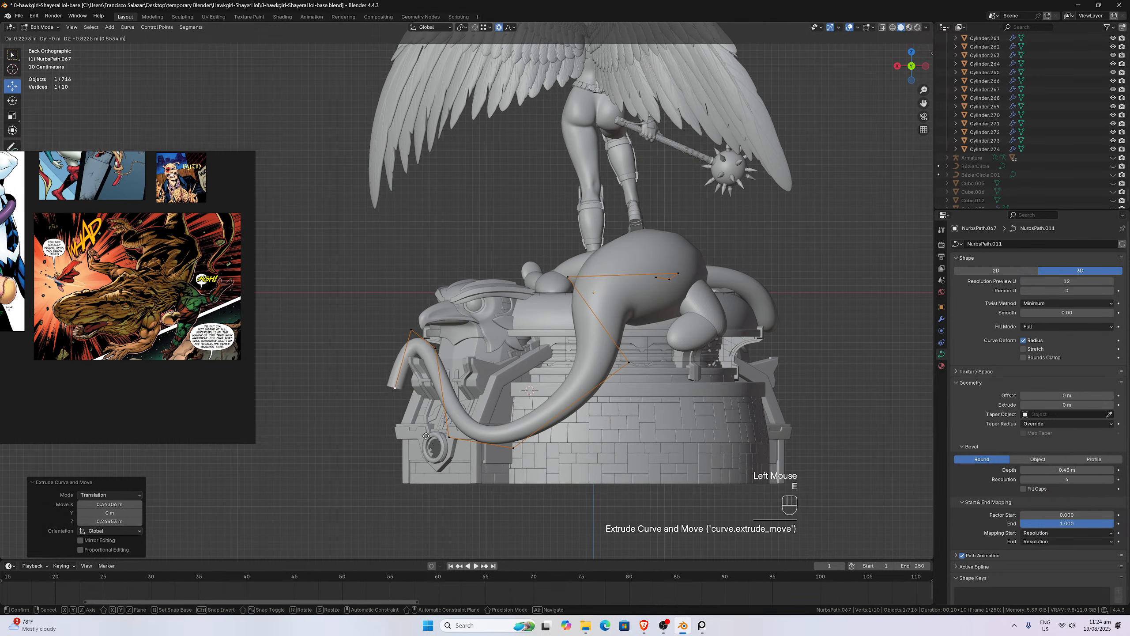
click(421, 444)
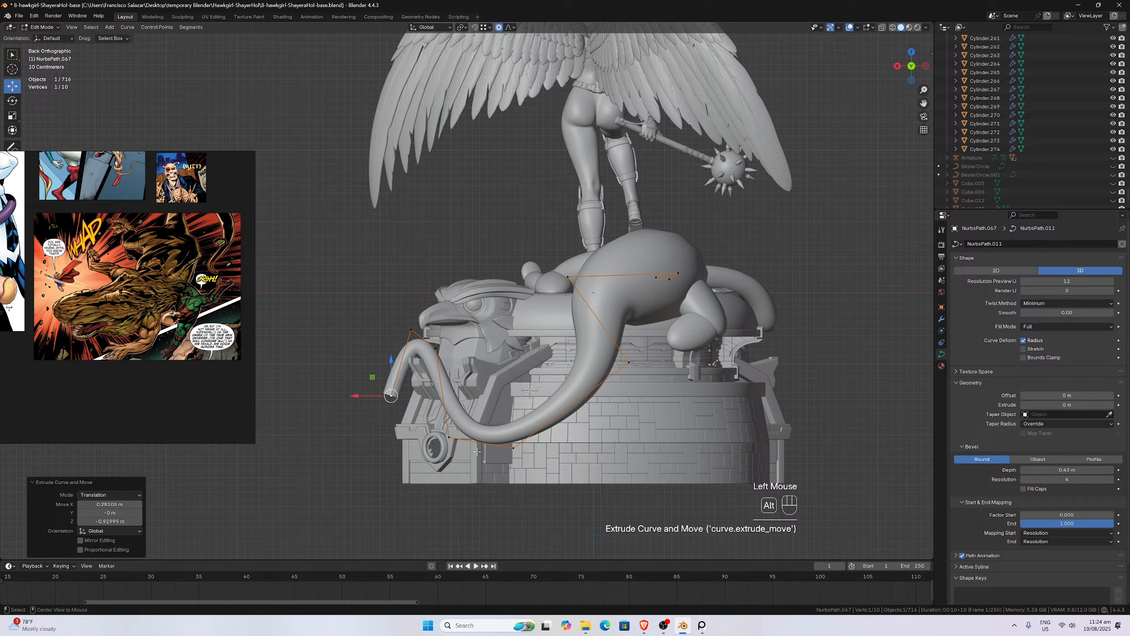
key(alt+s)
click(436, 425)
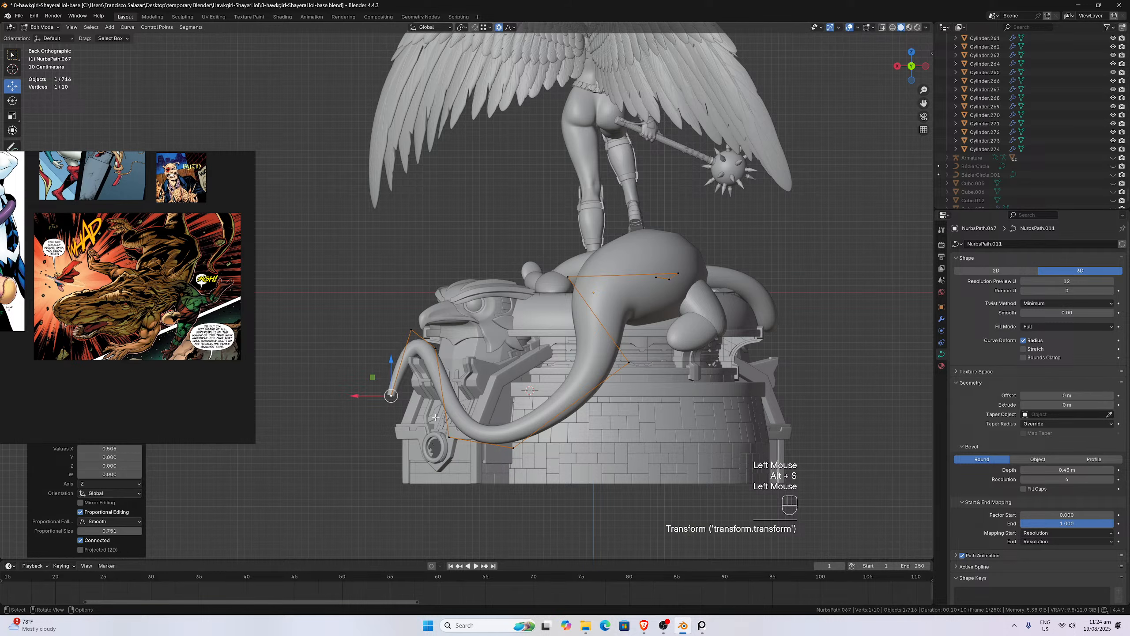
- Shape the tail's end bend by moving its inner point about 0.14 m along negative X and its peak point about 0.08 m along X and 0.10 m down
click(421, 339)
key(g)
click(421, 333)
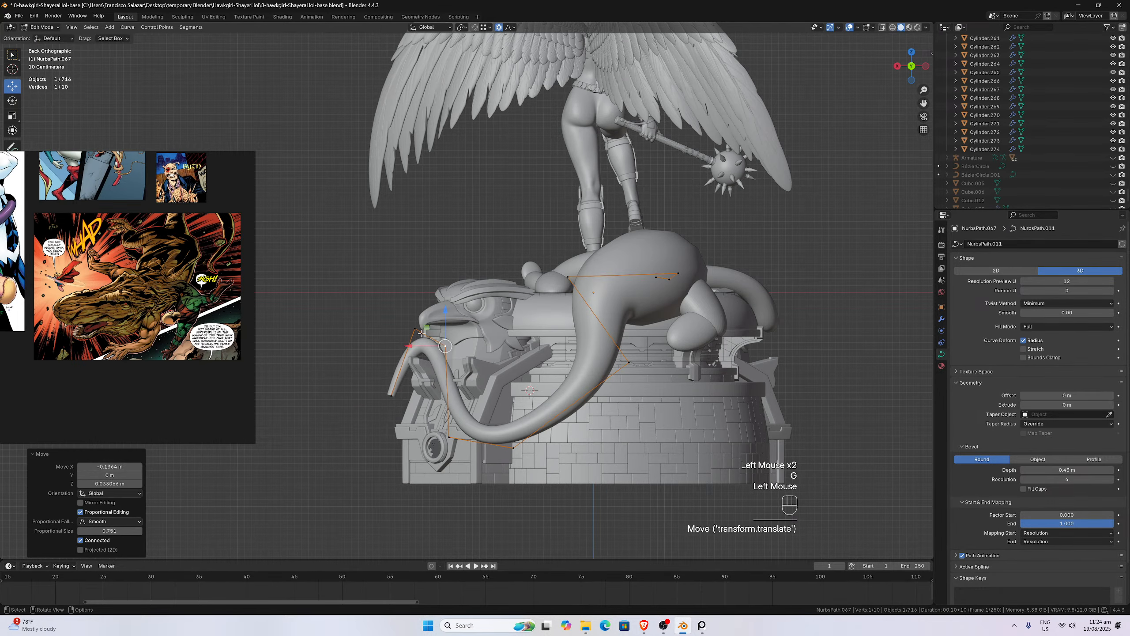
click(416, 330)
key(g)
click(410, 338)
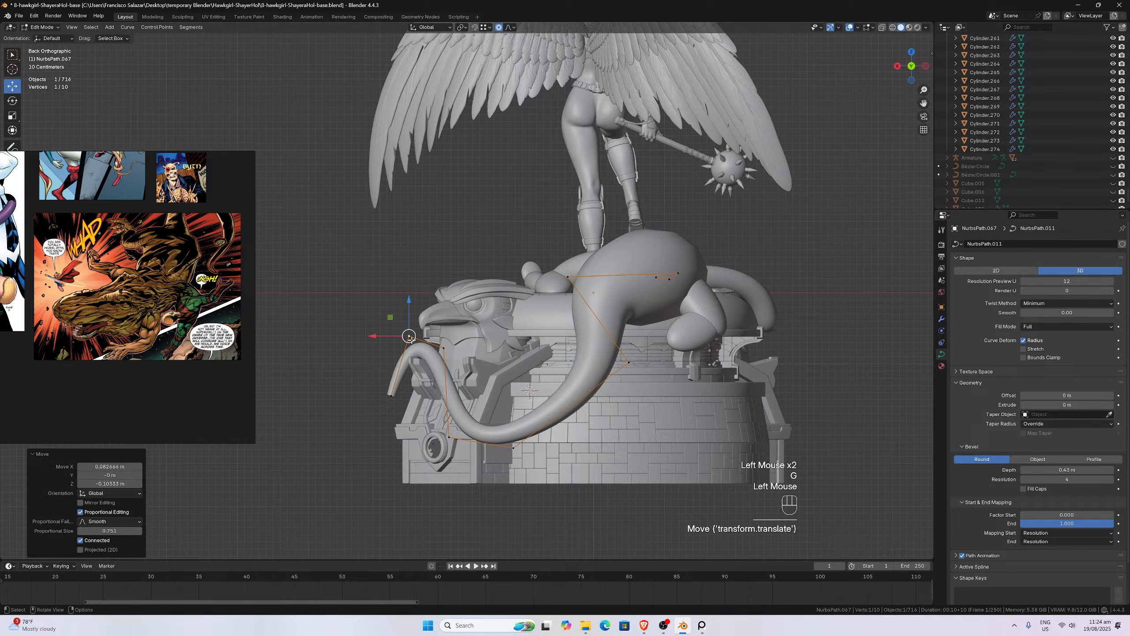
- In the top view, move the tail tip toward negative X and Y, and its neighbouring point about 0.16 m along negative X and 0.11 m along negative Y
key(KP_7)
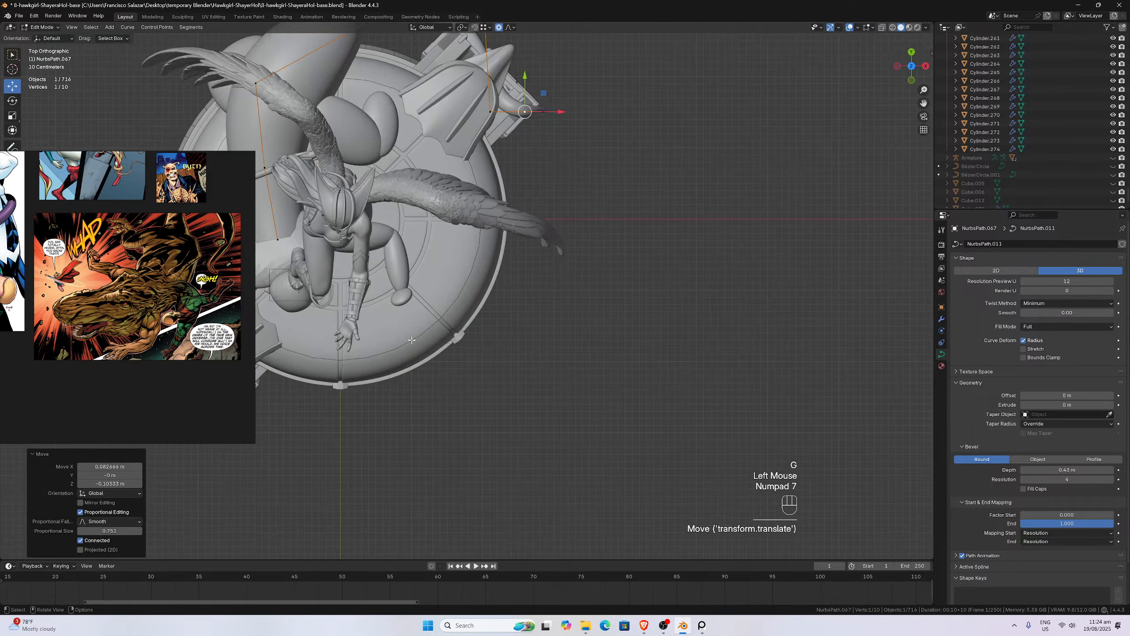
click(552, 111)
key(g)
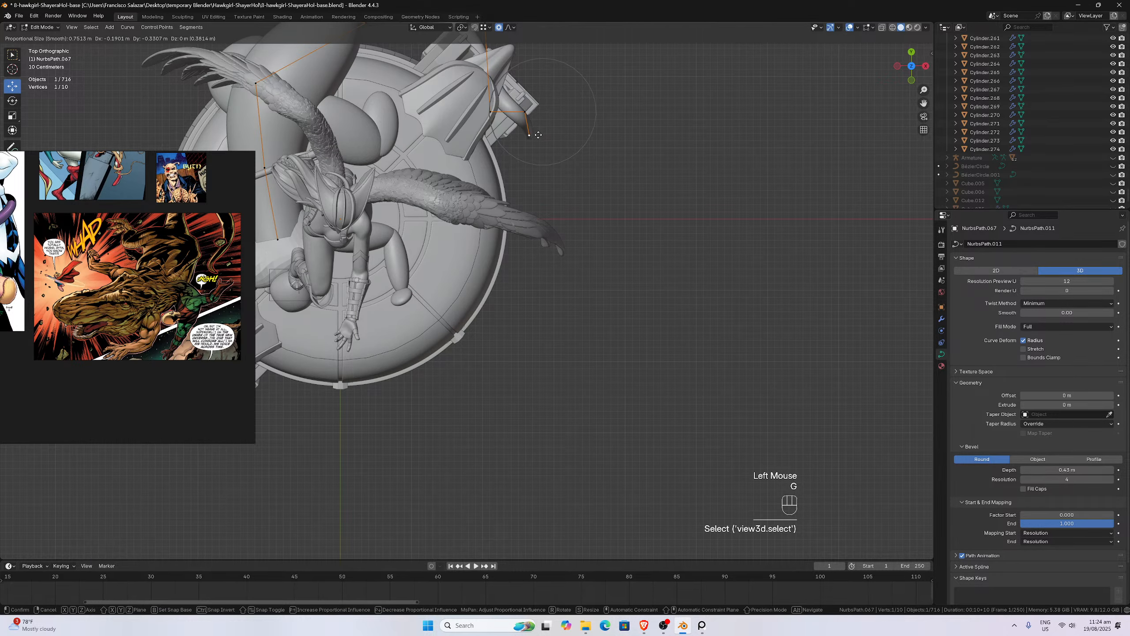
click(536, 135)
click(522, 118)
key(g)
click(509, 126)
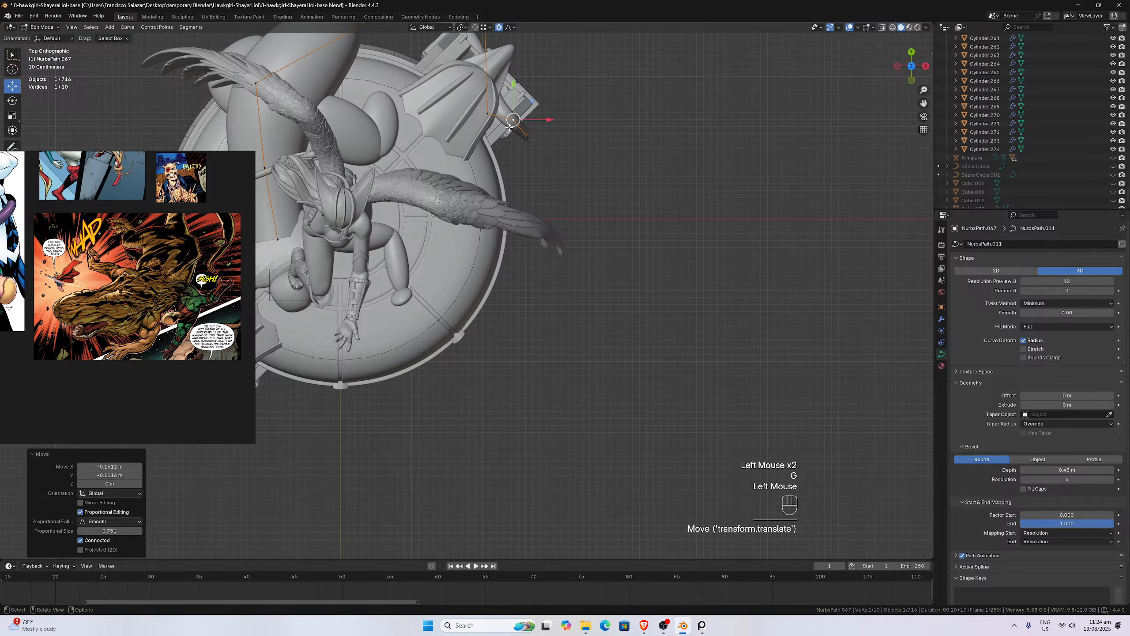
- Move the tail's third-to-last control point about 0.09 m along X and 0.11 m along Y in the top view
click(489, 113)
key(g)
click(495, 102)
scroll(496, 101, down, 2)
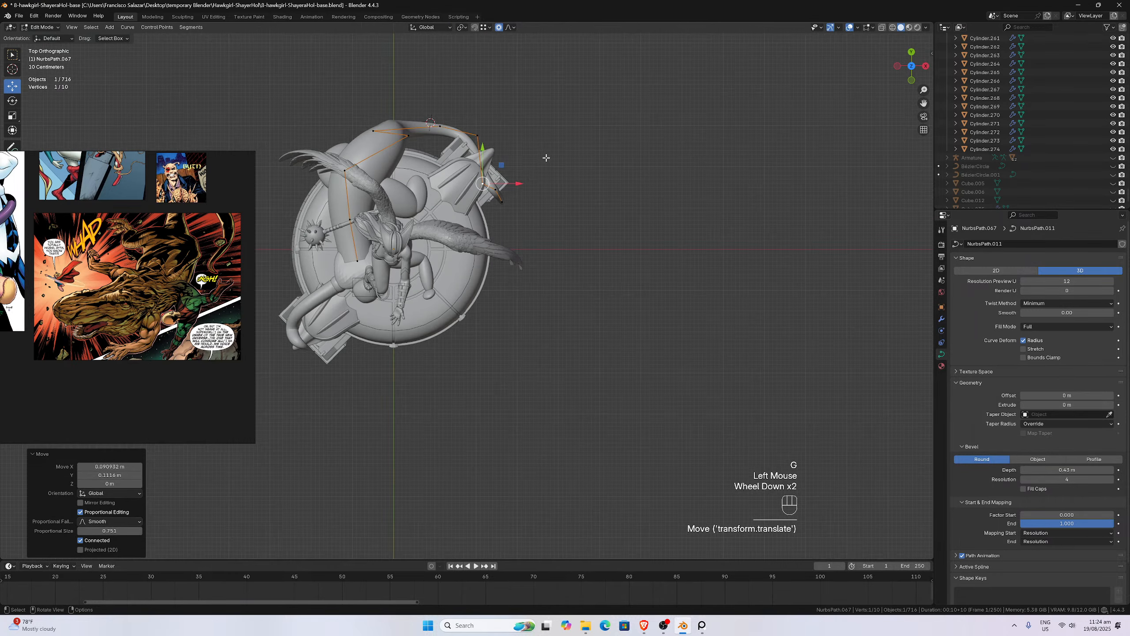
- In the back view, move the tail's lower bend point outward along X and nudge the neighbouring low point slightly upward
middle_drag(496, 102, 511, 275)
scroll(545, 259, up, 1)
scroll(523, 262, down, 1)
scroll(511, 275, up, 1)
middle_drag(512, 276, 549, 276)
key(ctrl+KP_1)
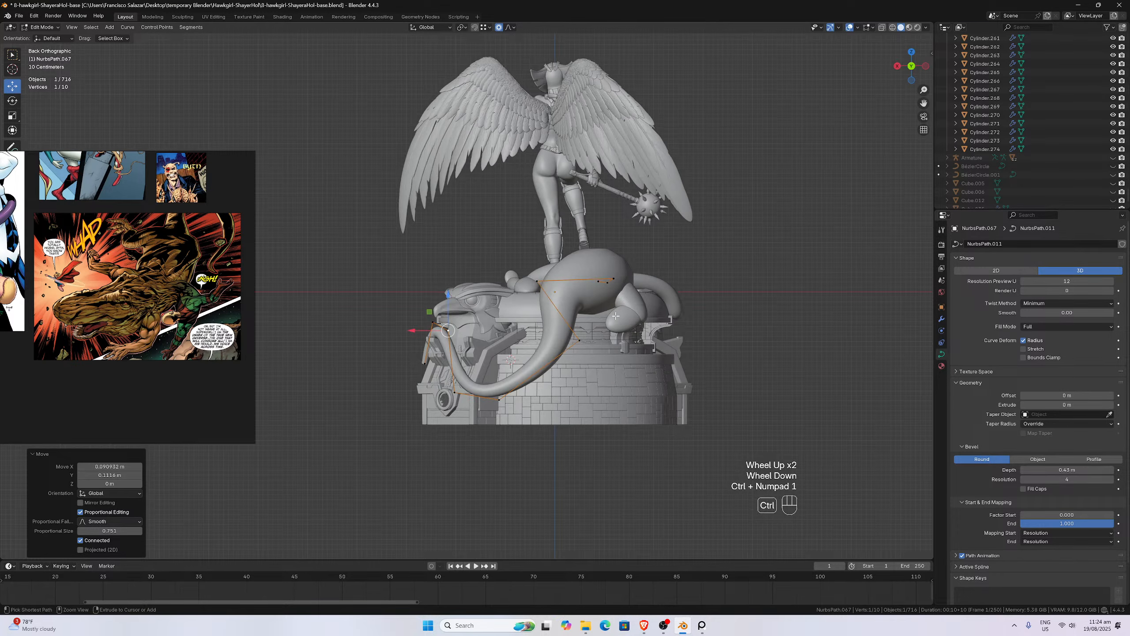
scroll(607, 343, up, 2)
click(461, 439)
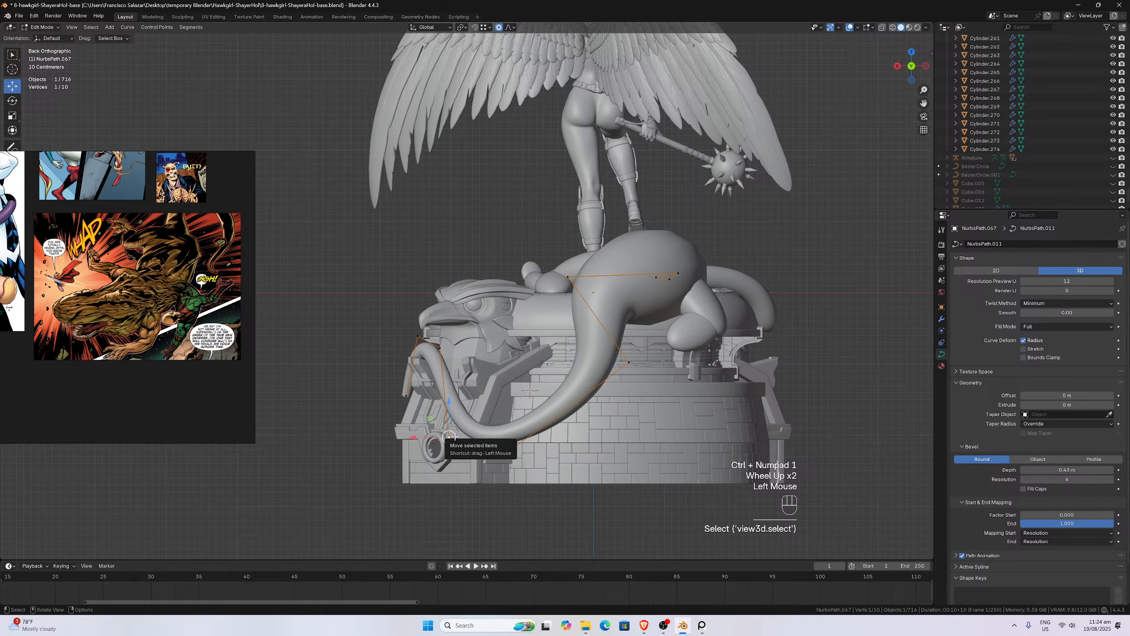
key(g)
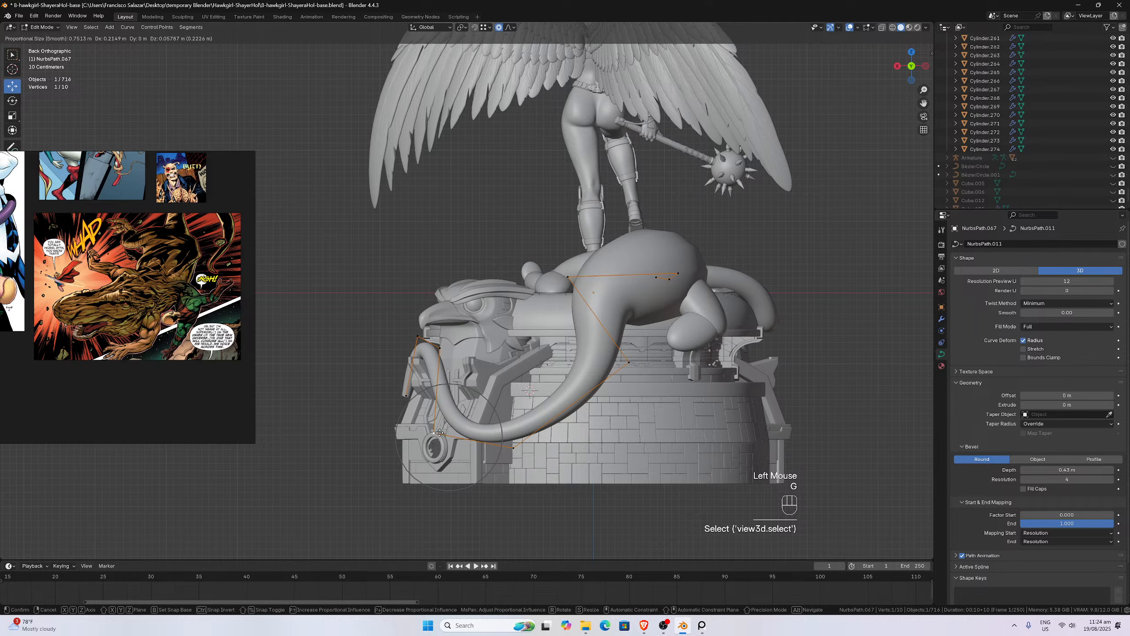
click(516, 422)
click(512, 450)
key(g)
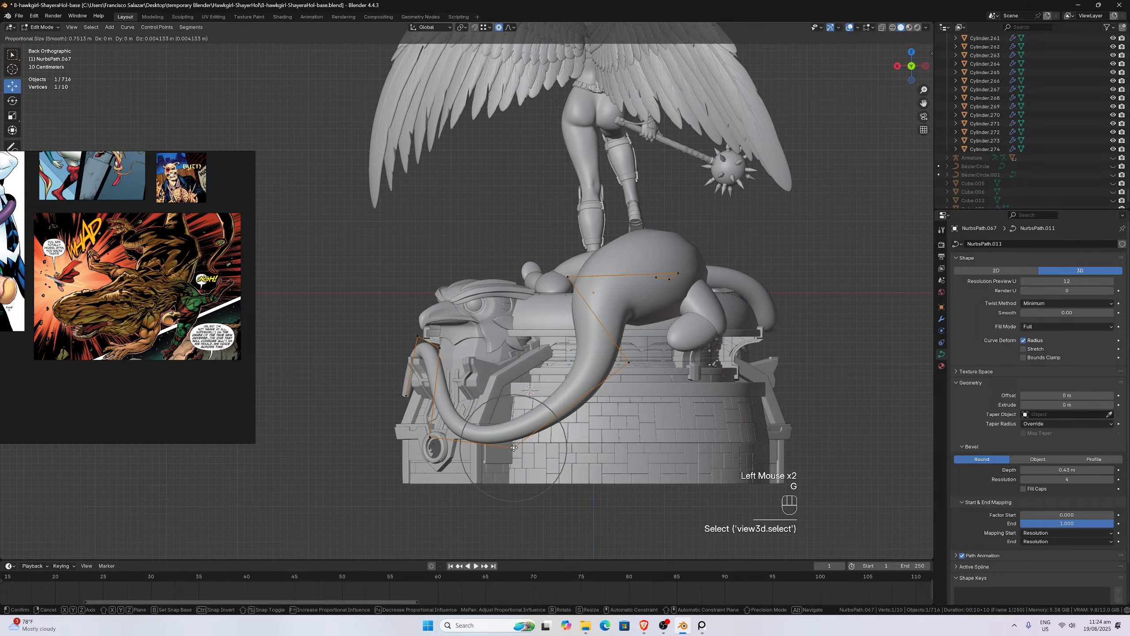
click(510, 445)
- Move the control point at the tail's root along negative X, constrained to that axis
scroll(552, 396, down, 1)
mouse_move(561, 393)
middle_down()
mouse_move(548, 431)
mouse_move(555, 409)
middle_up()
click(549, 430)
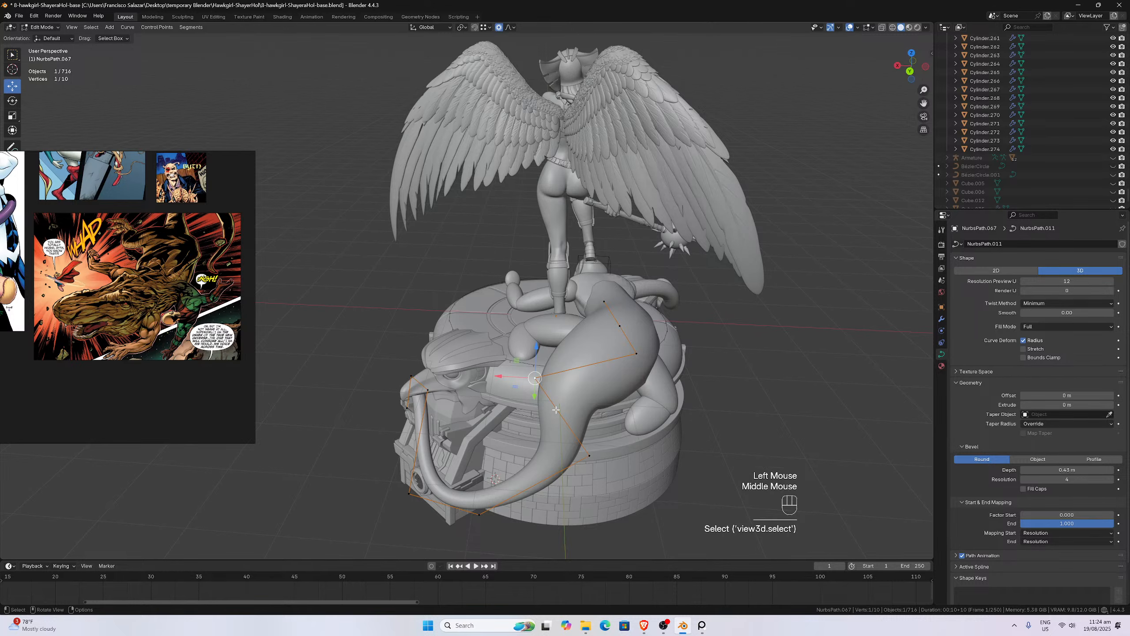
key(g)
key(x)
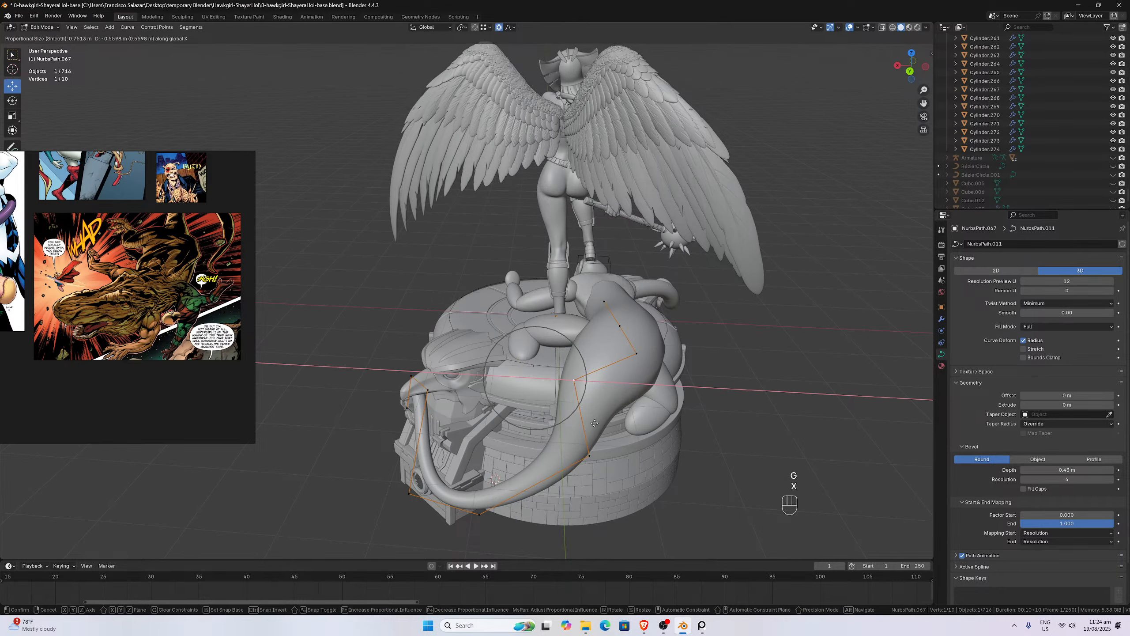
click(586, 418)
- In the back view, move the tail's next control point below the root about 0.62 m down along Z
middle_drag(586, 418, 555, 383)
click(538, 362)
key(ctrl+KP_1)
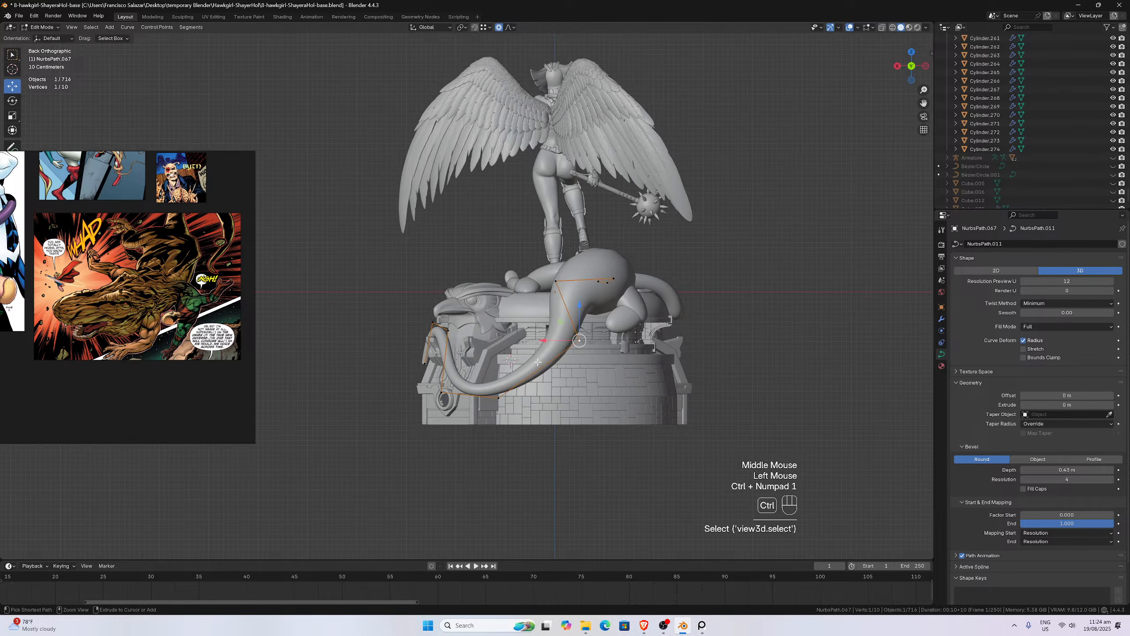
key(g)
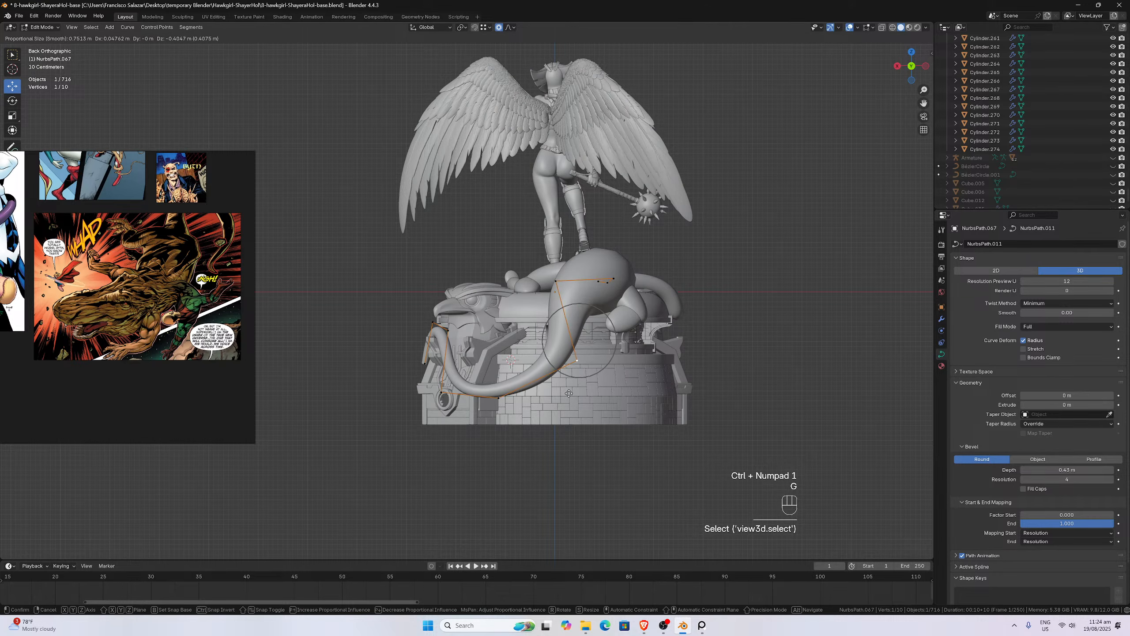
click(572, 403)
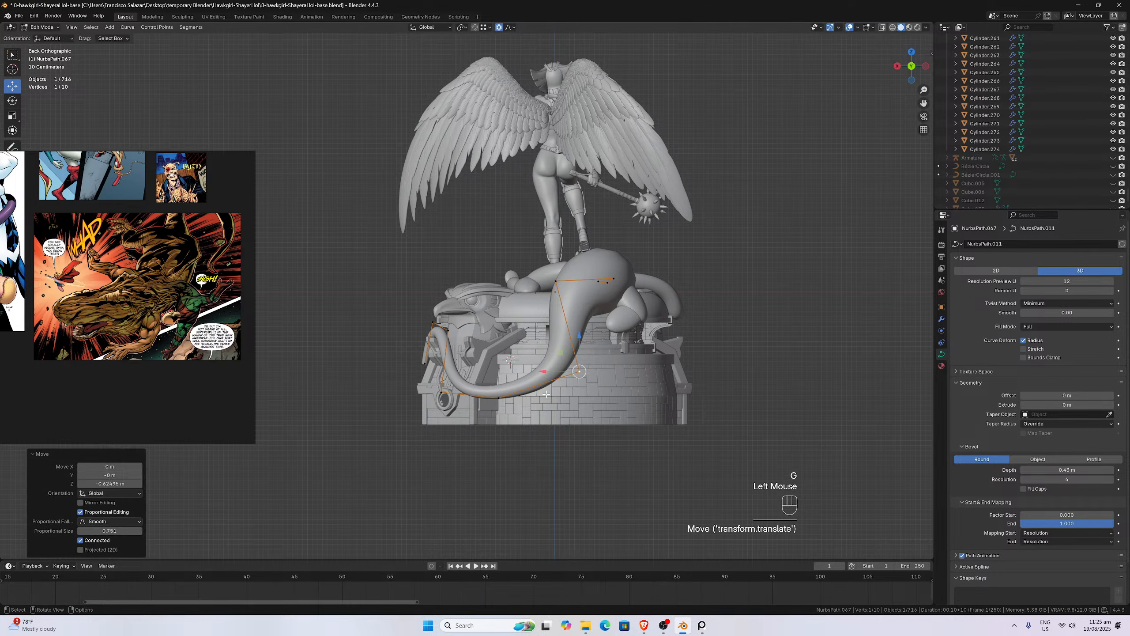
- In the right view, nudge the tail's second-to-last point and move the tip about 0.15 m down and 0.03 m along negative Y
middle_drag(534, 389, 641, 378)
scroll(640, 378, up, 1)
key(ctrl+KP_1)
key(ctrl+KP_3)
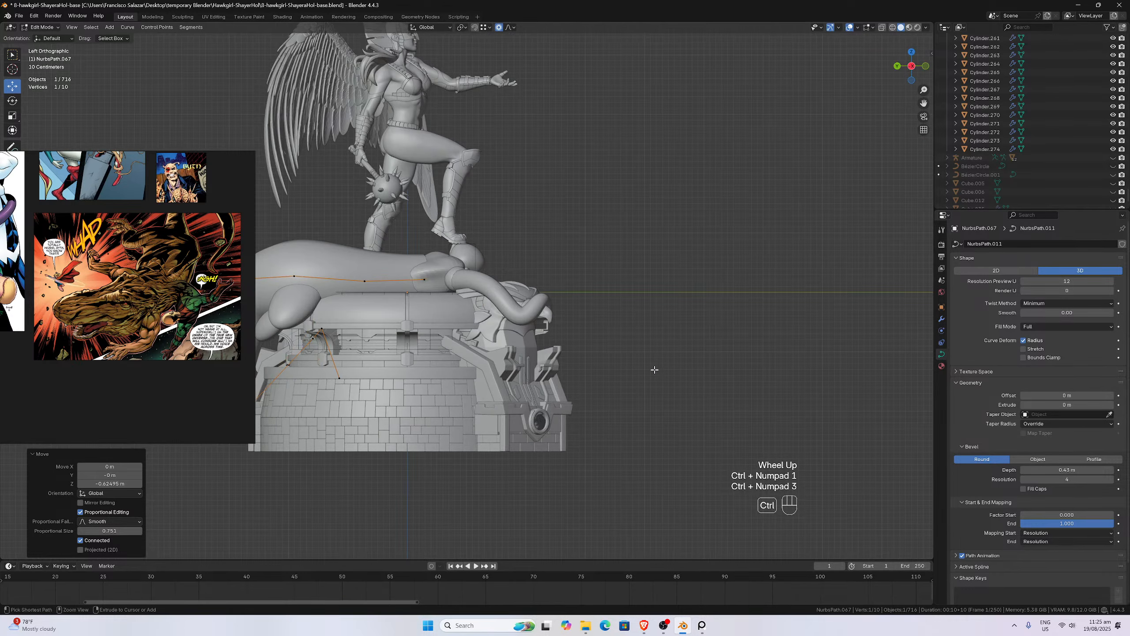
key(KP_3)
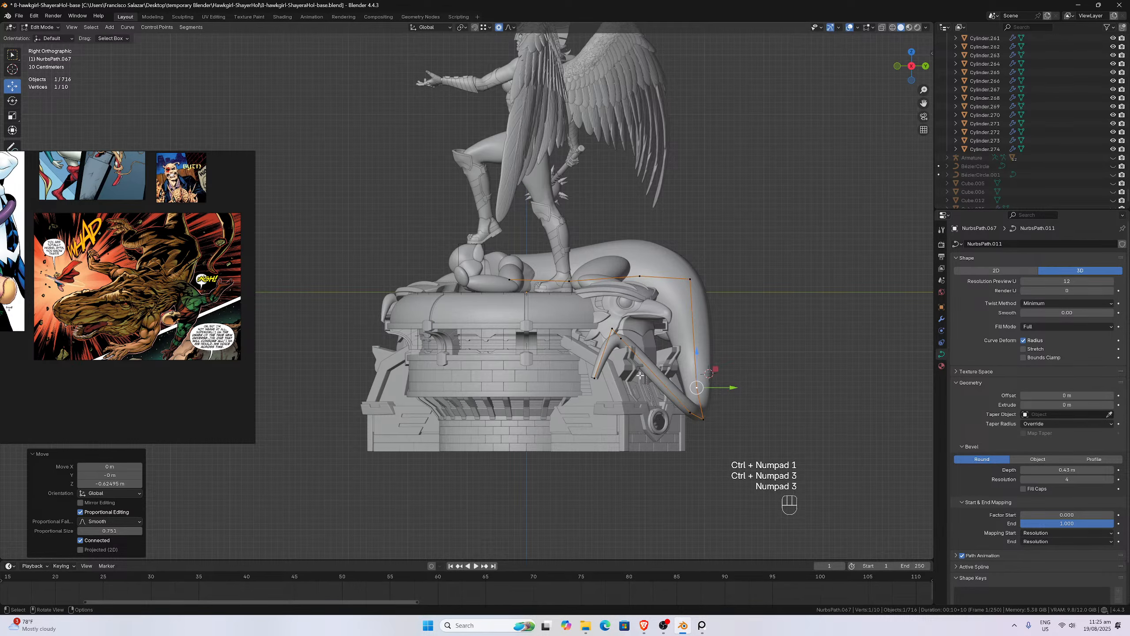
click(611, 331)
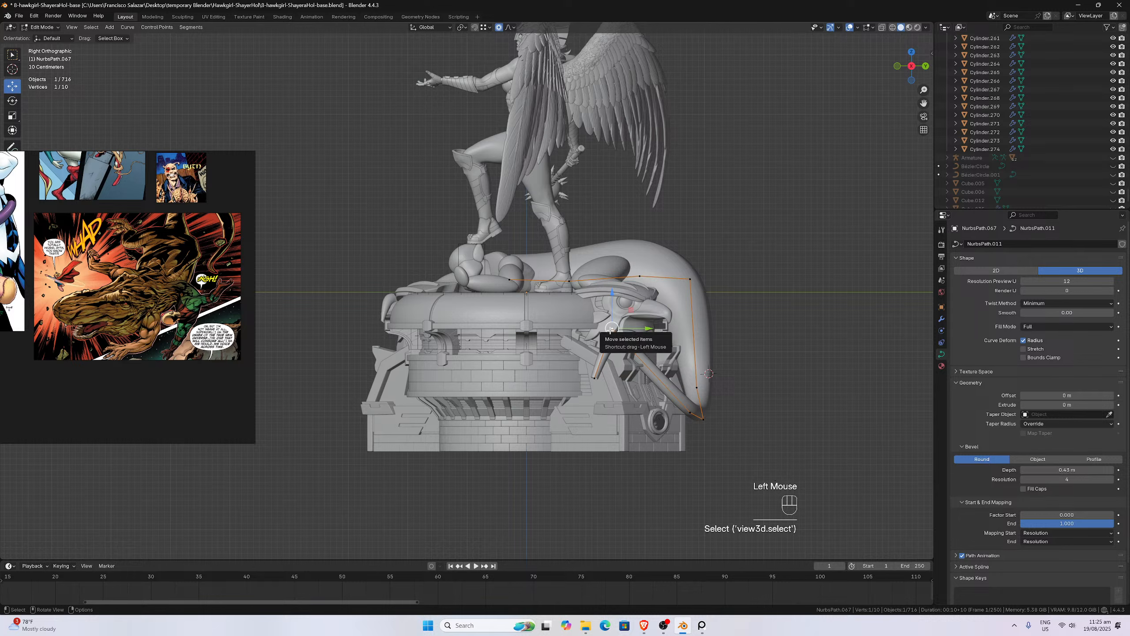
key(g)
click(615, 334)
click(599, 376)
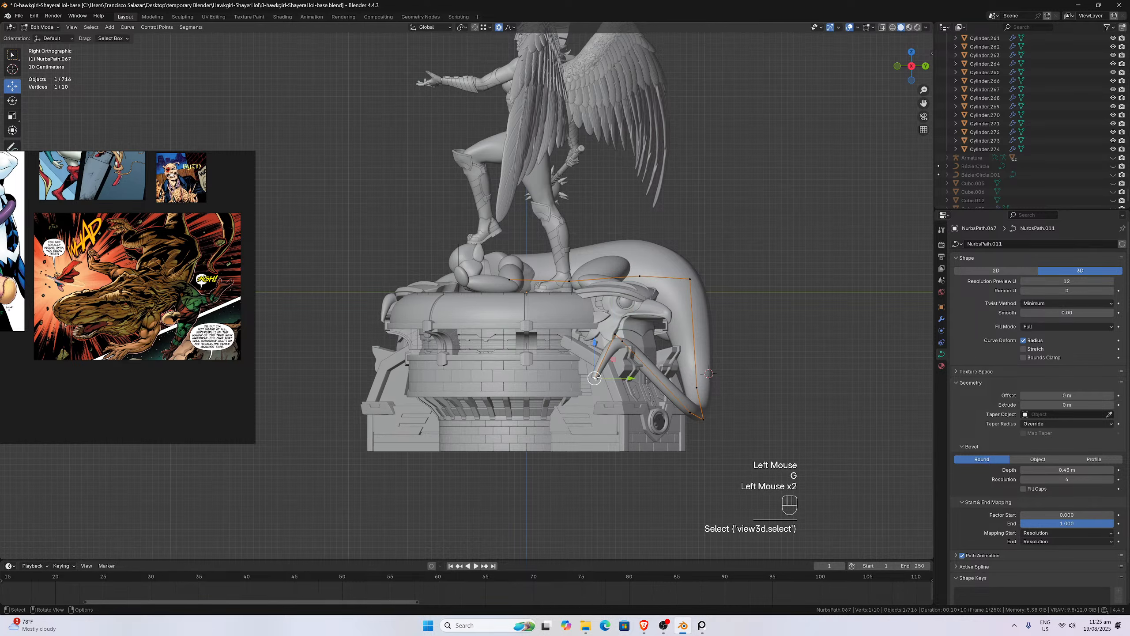
key(g)
click(593, 385)
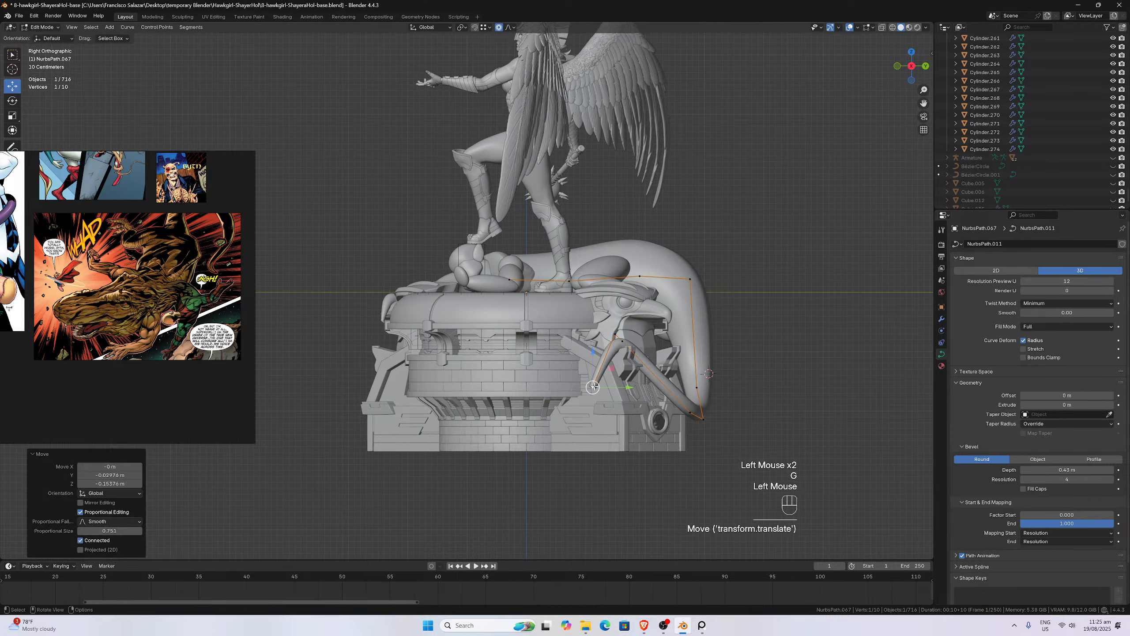
- Subdivide the tail's last segment between the tip and its neighbouring point with one cut
click(615, 335)
shift+click(593, 386)
right_click(613, 340)
click(610, 347)
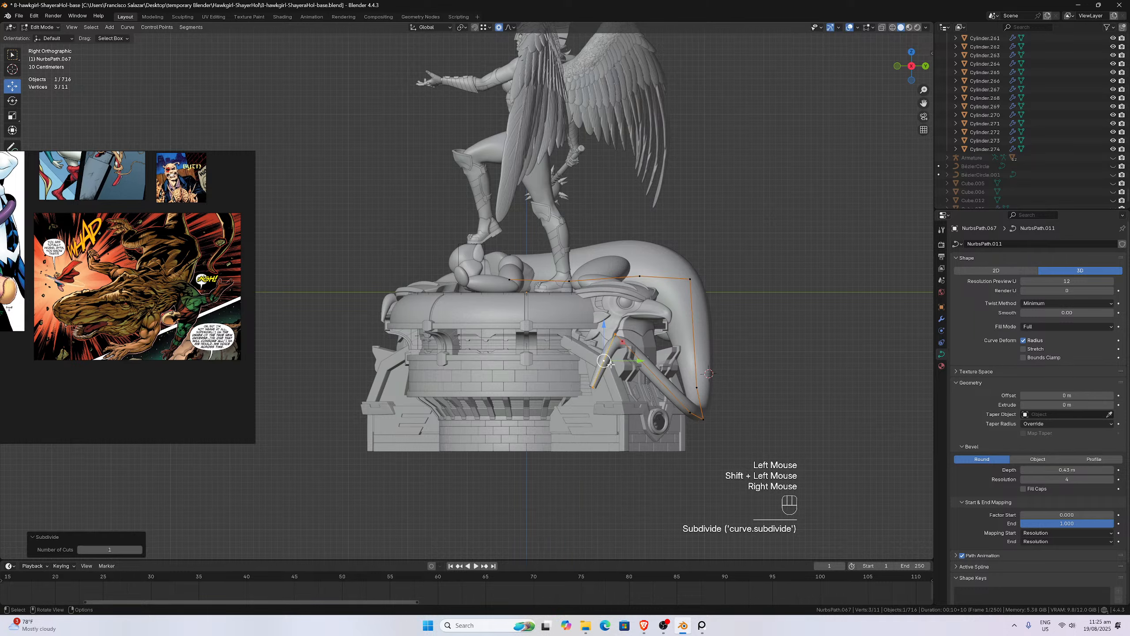
- Try swinging the tail tip toward negative Y and lowering its new neighbouring point, then undo both moves
click(598, 385)
key(g)
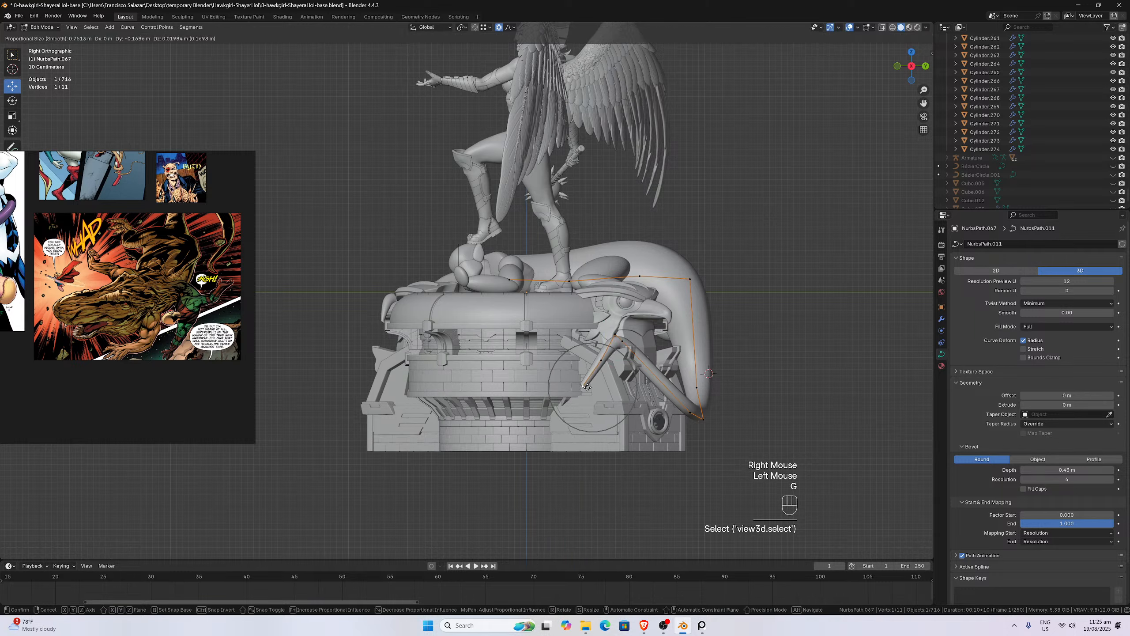
click(580, 378)
key(g)
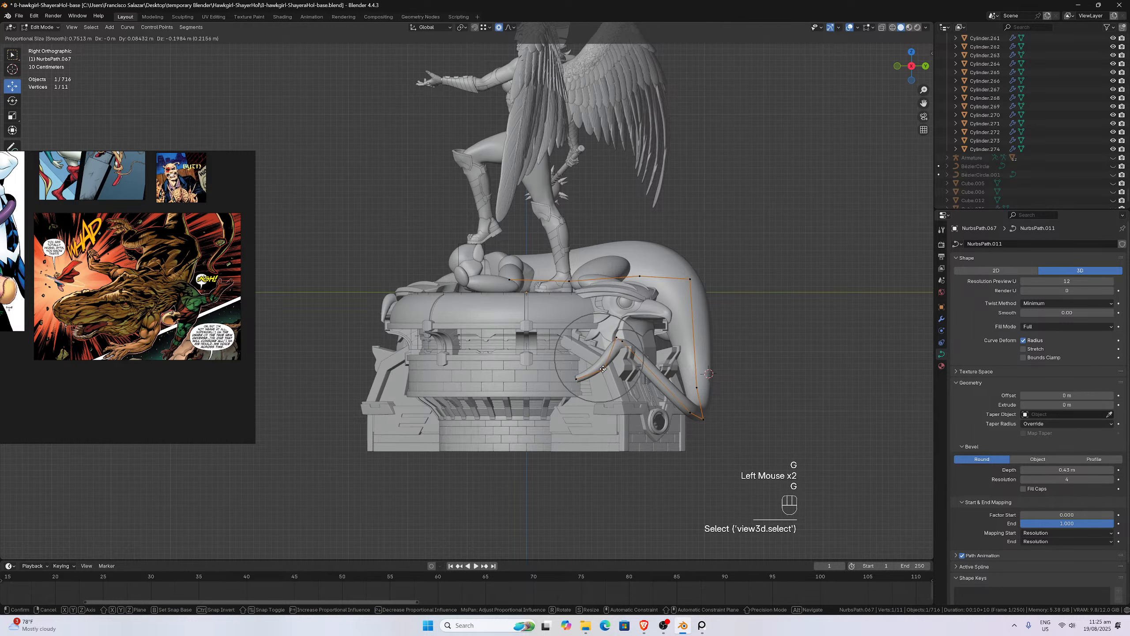
click(602, 366)
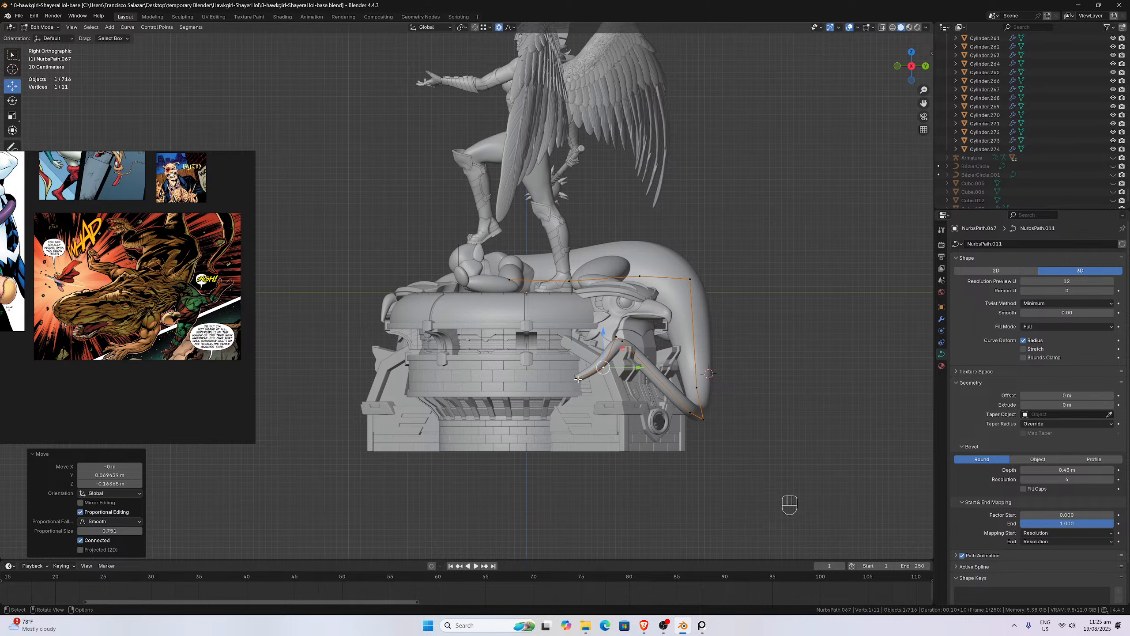
scroll(697, 412, up, 2)
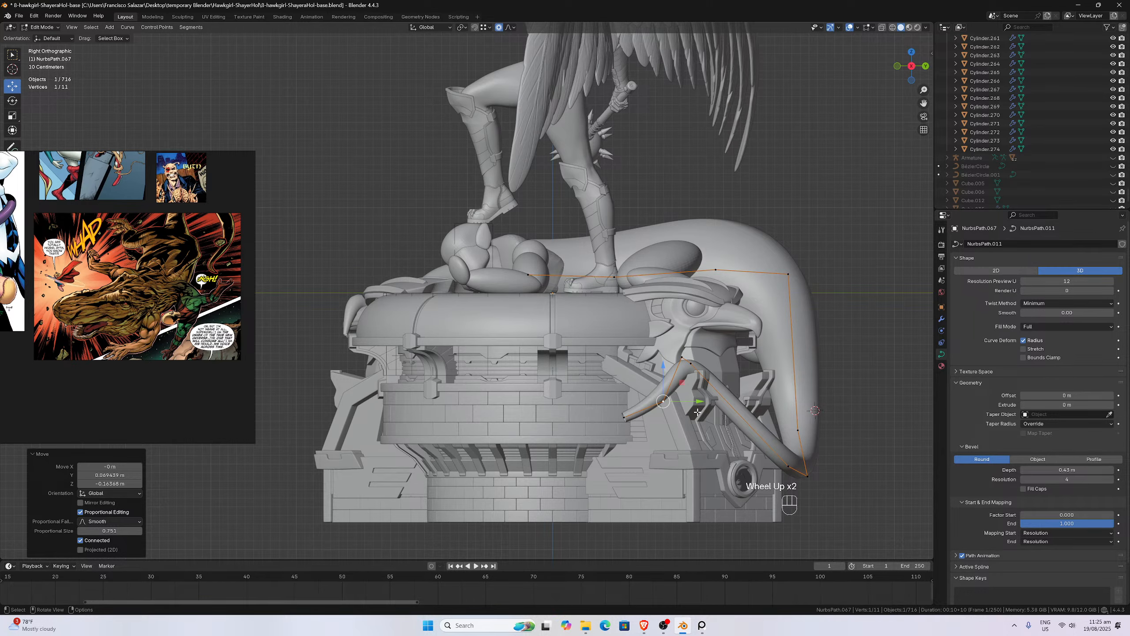
key(ctrl+z)
key(ctrl+z)
key(ctrl+z)
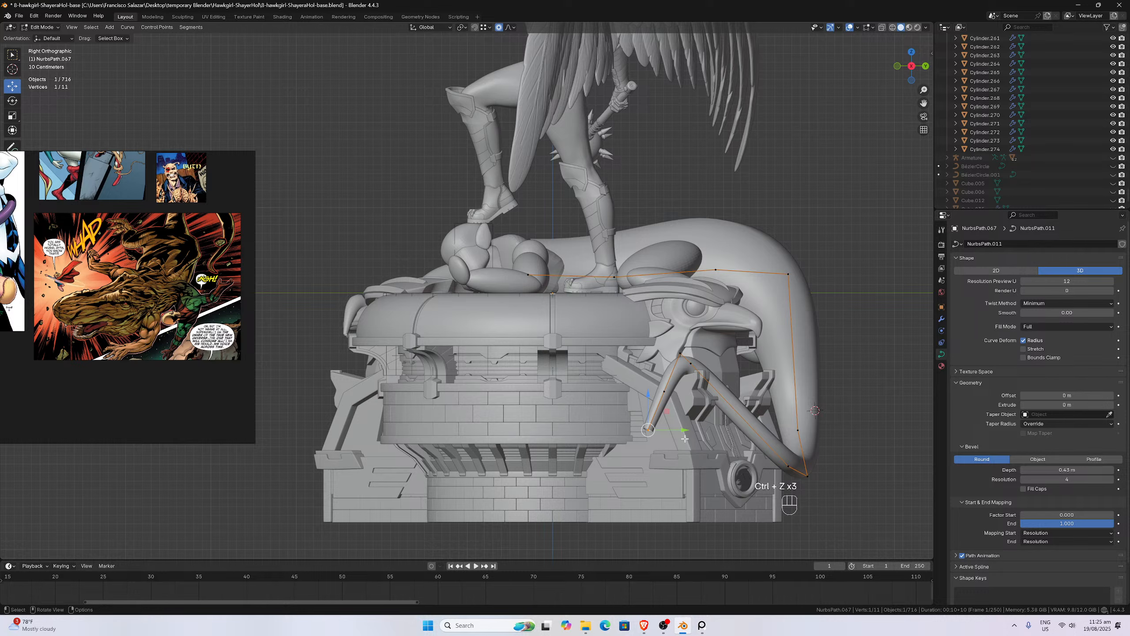
- Round the tail's end hook in the right view, moving the tip along positive Y and the new point about 0.16 m along negative Y
key(g)
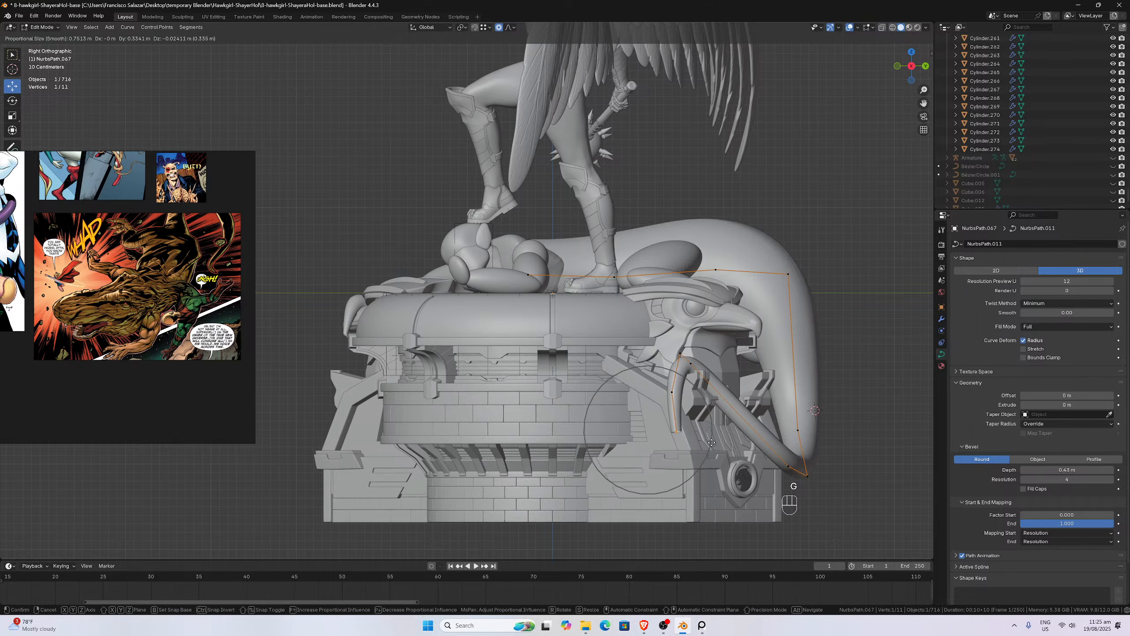
click(705, 426)
key(g)
click(660, 397)
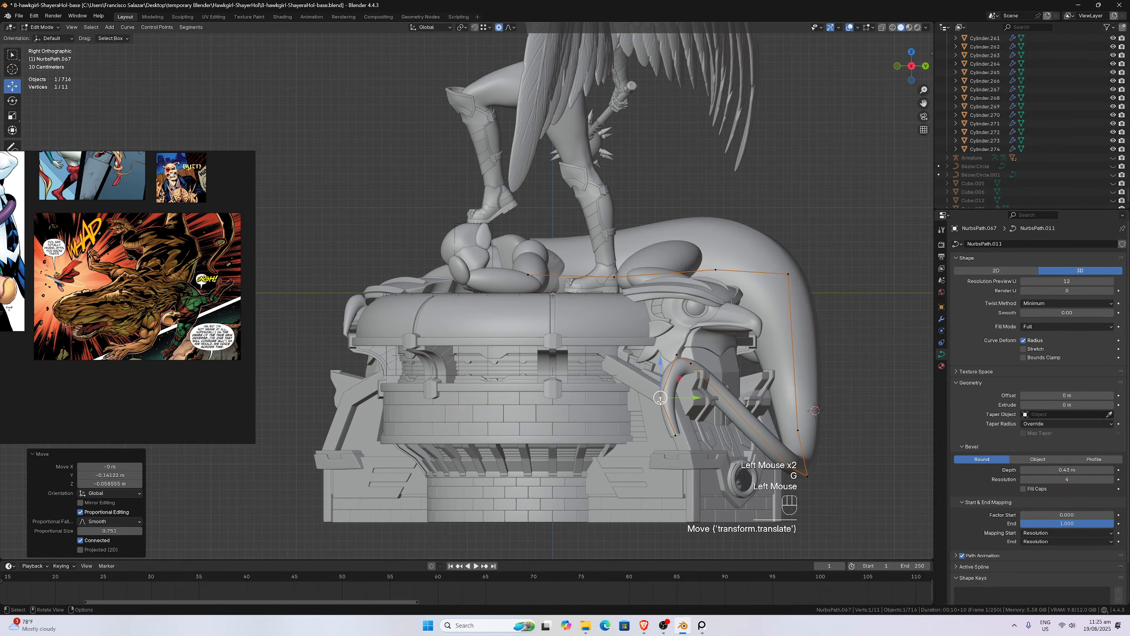
click(675, 436)
key(g)
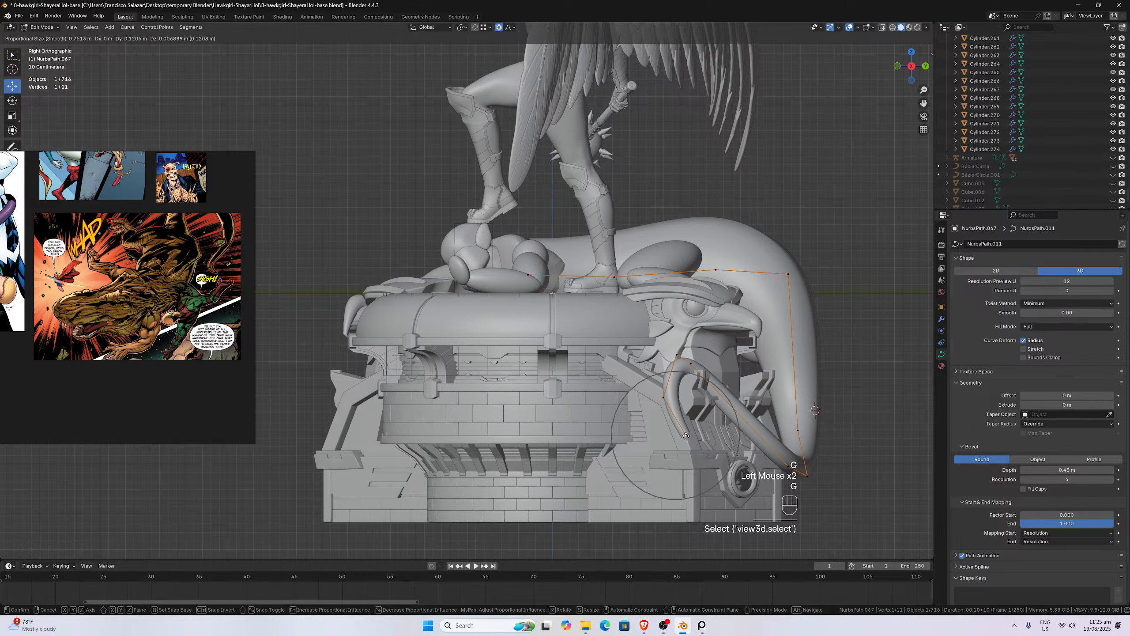
click(687, 434)
- In the top view, reduce the proportional size to about 0.22 m and move the tail hook's point about 0.08 m along negative X and Y
scroll(677, 423, down, 2)
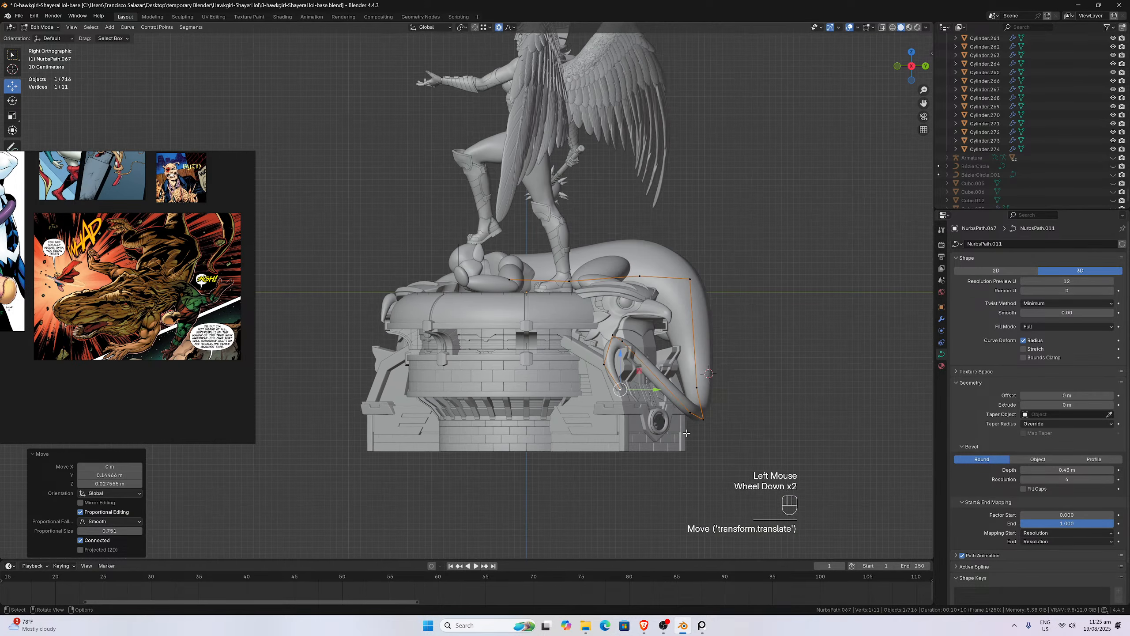
middle_drag(665, 411, 609, 431)
scroll(719, 393, up, 2)
click(601, 407)
scroll(609, 431, down, 1)
key(KP_7)
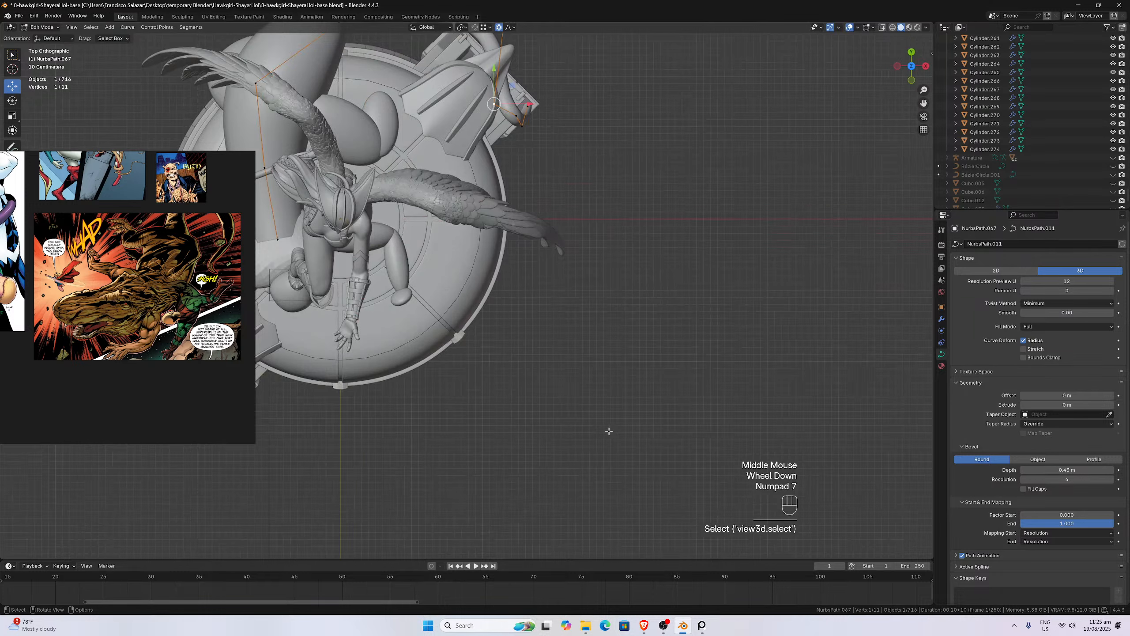
key(g)
click(538, 124)
click(517, 114)
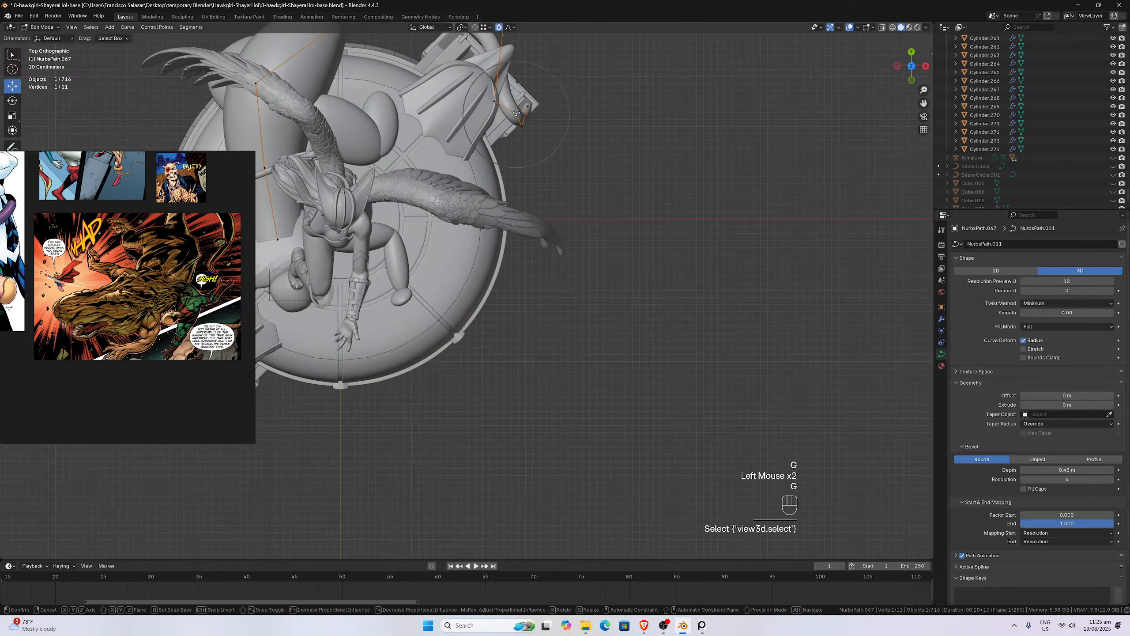
key(g)
scroll(517, 112, up, 5)
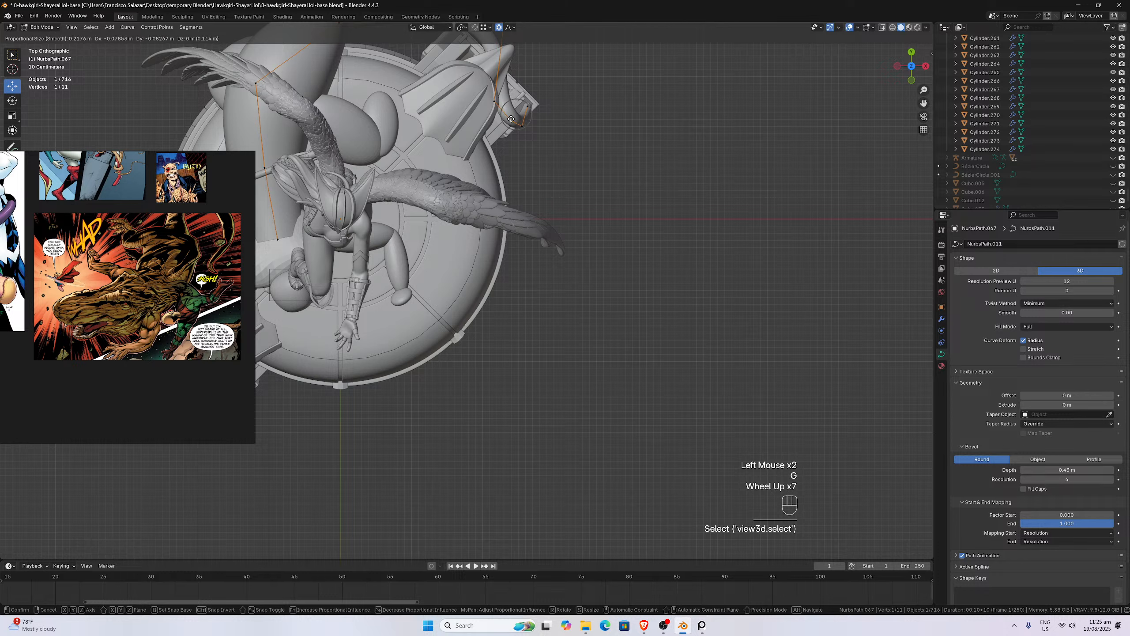
click(511, 119)
- Move the tail hook's outer point about 0.04 m along X and the end point about 0.11 m along X and 0.07 m along Y
click(522, 125)
key(g)
click(525, 125)
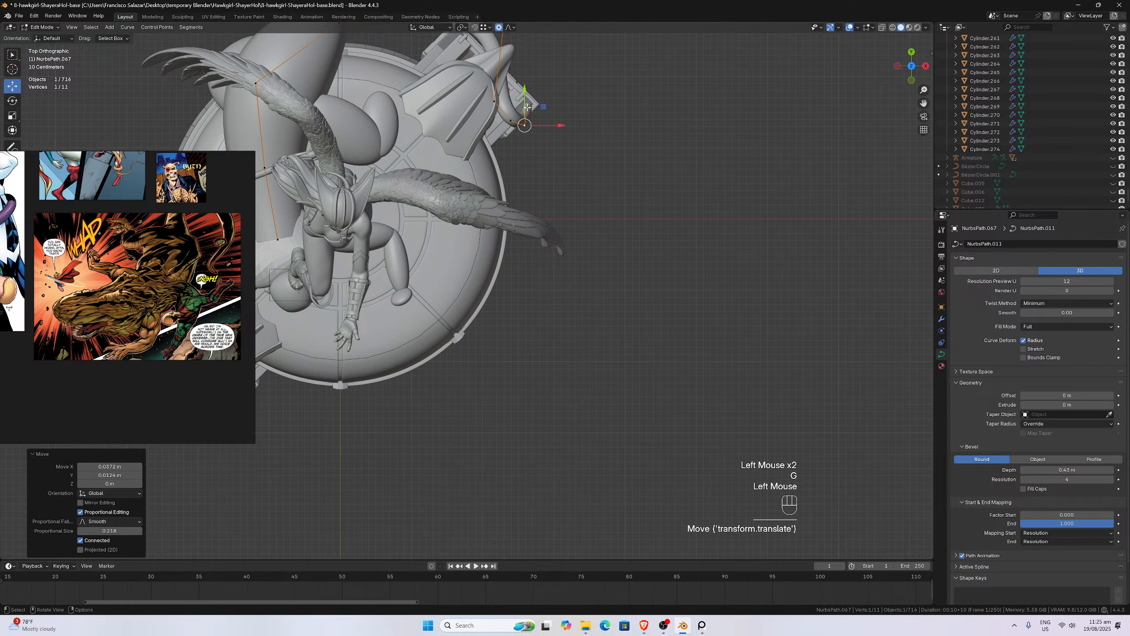
click(528, 107)
key(g)
click(535, 102)
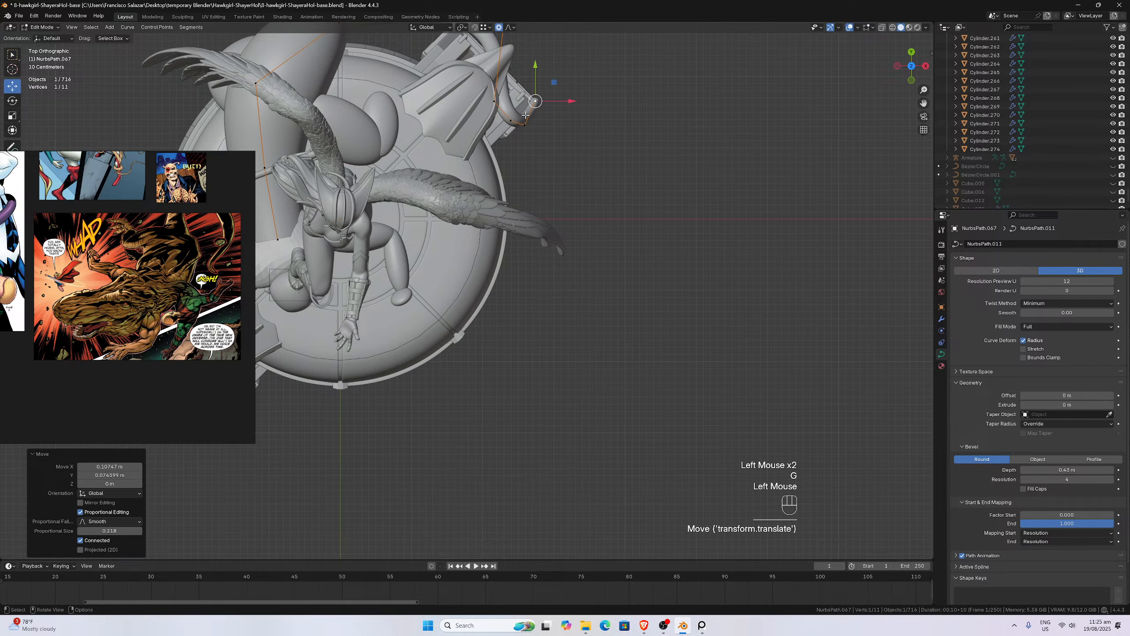
- Smooth the tail's end curve by nudging two hook points inward and moving the inner one about 0.08 m along negative X and 0.05 m along Y
click(511, 119)
key(g)
click(505, 113)
click(521, 122)
key(g)
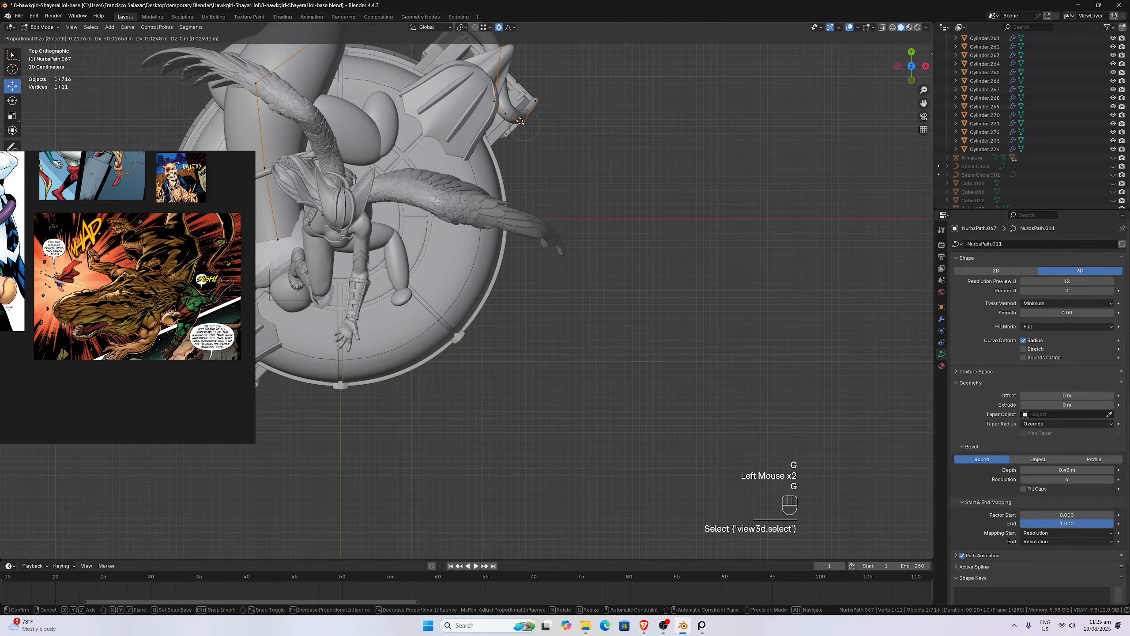
click(516, 117)
click(498, 101)
key(g)
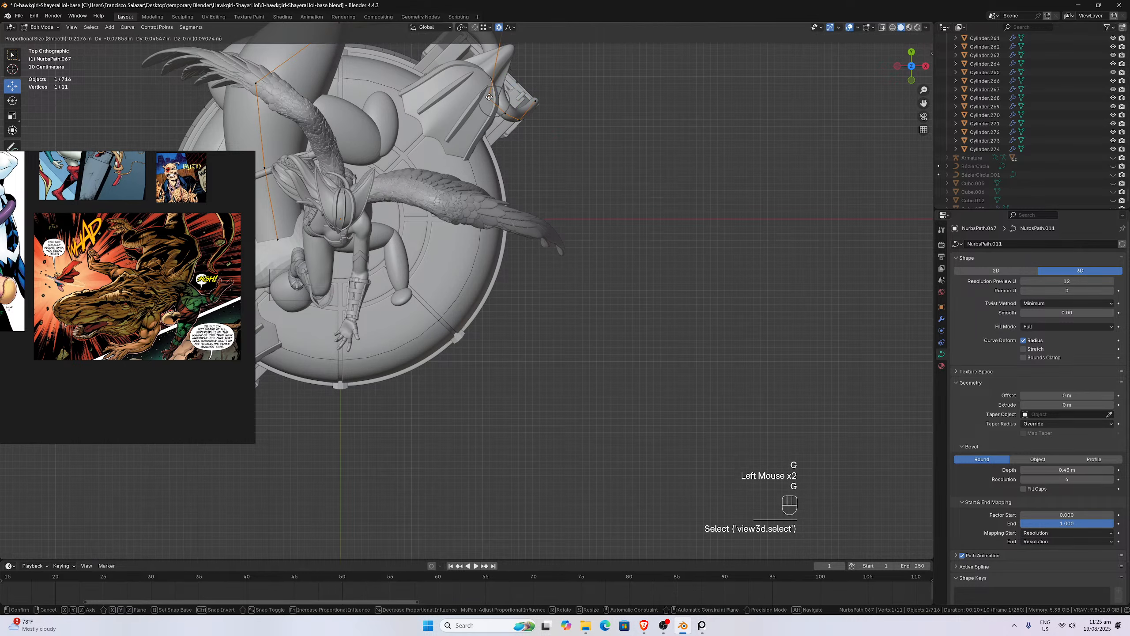
click(489, 97)
- Thicken the tail at its lower bend point with Shrink/Fatten to about 1.6, and leave Edit Mode
scroll(489, 97, down, 2)
middle_drag(489, 97, 553, 333)
scroll(527, 120, up, 2)
scroll(574, 148, up, 1)
scroll(603, 197, down, 2)
click(554, 390)
middle_drag(575, 395, 561, 463)
click(568, 470)
key(alt+s)
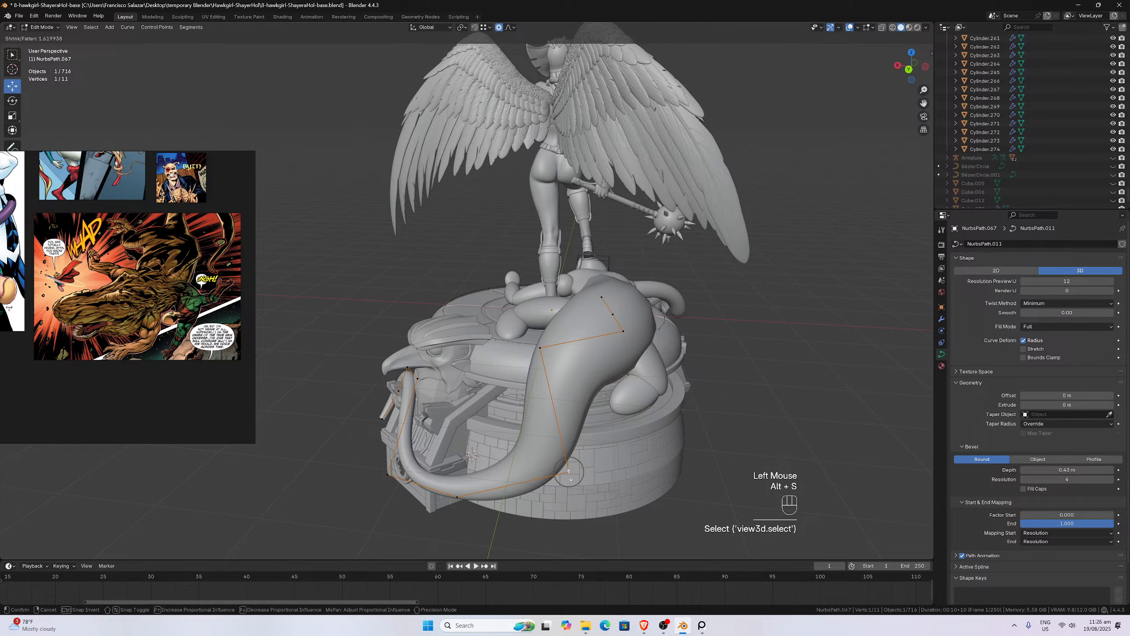
click(568, 471)
middle_drag(576, 424, 561, 454)
scroll(561, 454, down, 2)
key(Tab)
- Reopen the body and tail curve for editing and adjust the thickness at the tail's root point with Shrink/Fatten
scroll(589, 400, down, 2)
middle_drag(589, 400, 516, 346)
scroll(516, 347, up, 2)
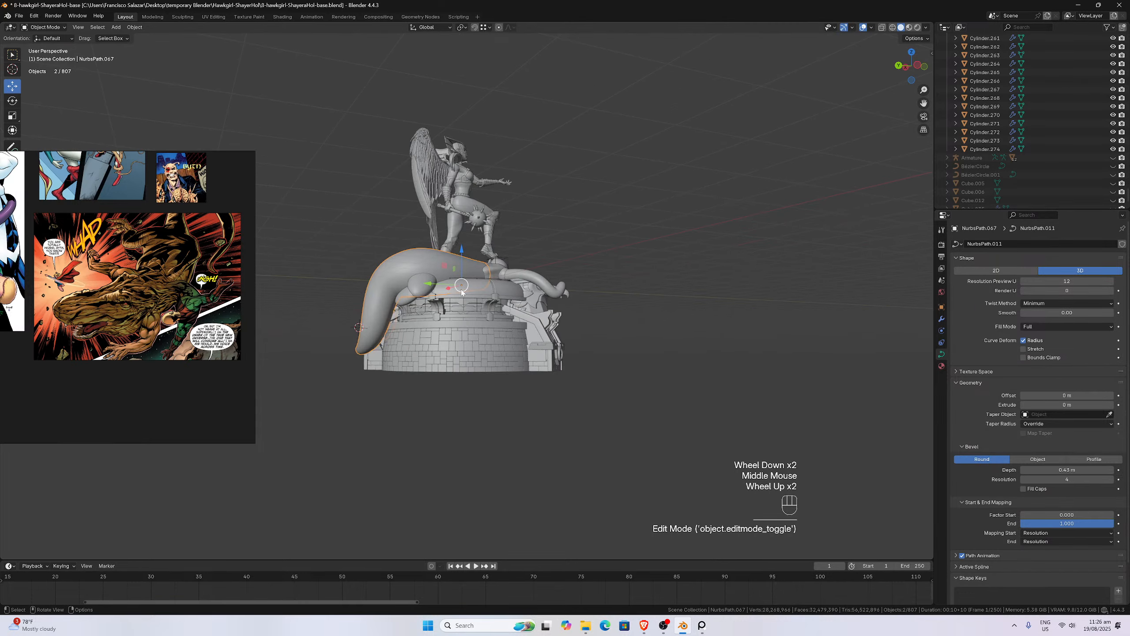
click(437, 261)
middle_drag(436, 261, 500, 313)
scroll(461, 280, up, 2)
key(Tab)
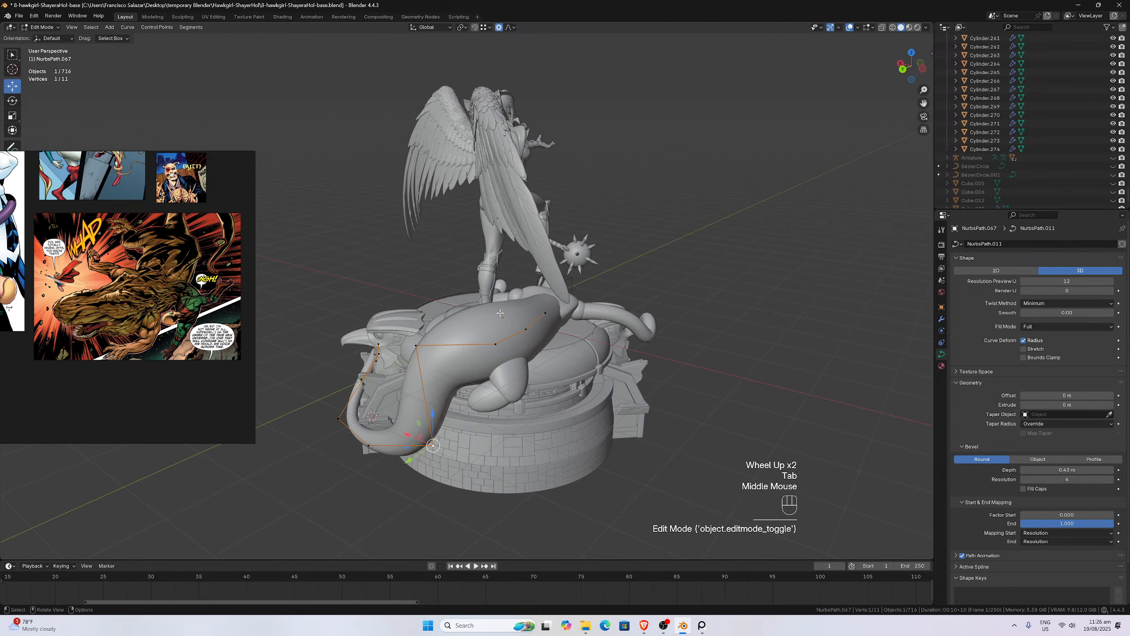
click(433, 344)
middle_drag(434, 344, 504, 364)
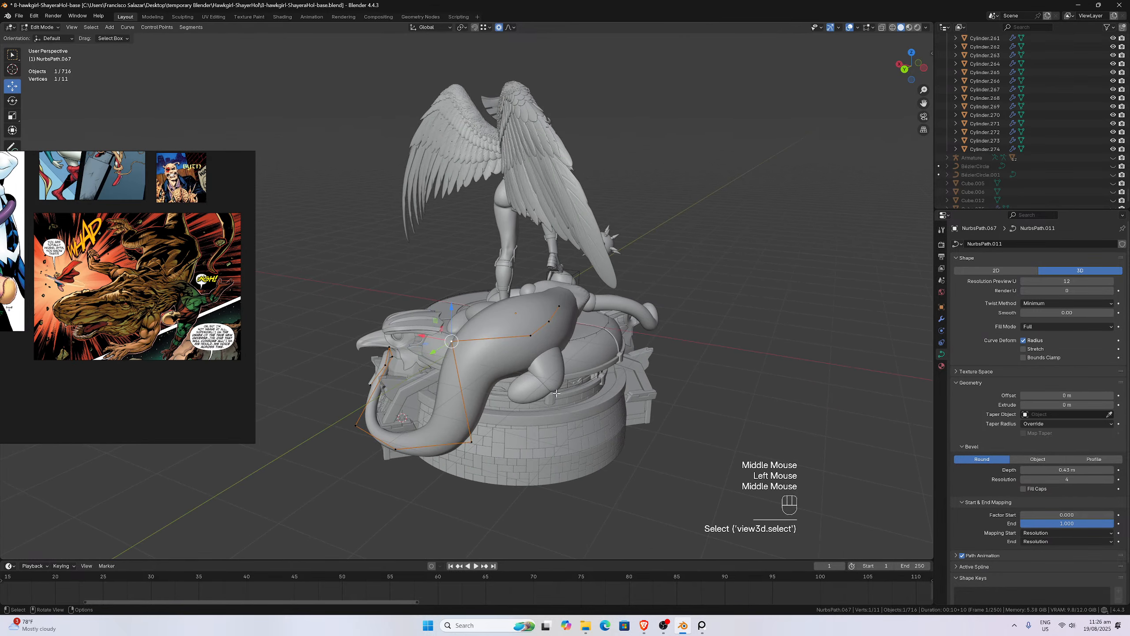
key(alt+s)
click(557, 394)
- Adjust the creature's thickness at the body point next to the tail root with Shrink/Fatten, and return to Object Mode
click(536, 339)
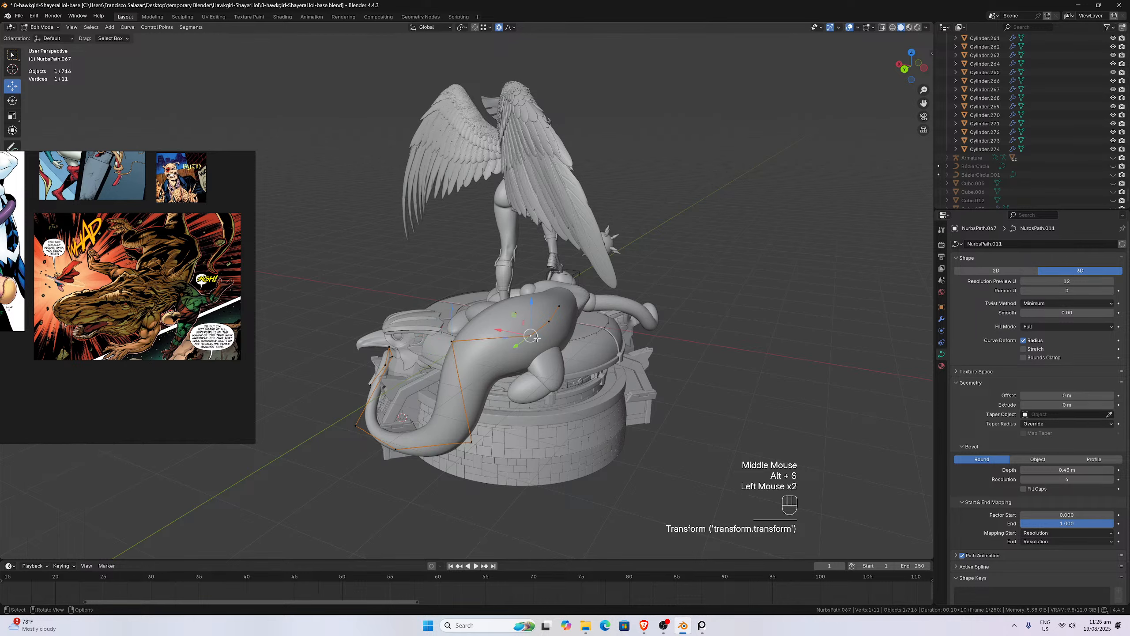
key(alt+s)
click(573, 381)
middle_drag(573, 381, 619, 456)
scroll(583, 378, down, 2)
key(Tab)
- Show the model from the top and save the file
scroll(511, 348, down, 1)
scroll(516, 343, up, 1)
scroll(585, 462, up, 1)
scroll(598, 414, down, 1)
scroll(518, 380, up, 1)
key(KP_7)
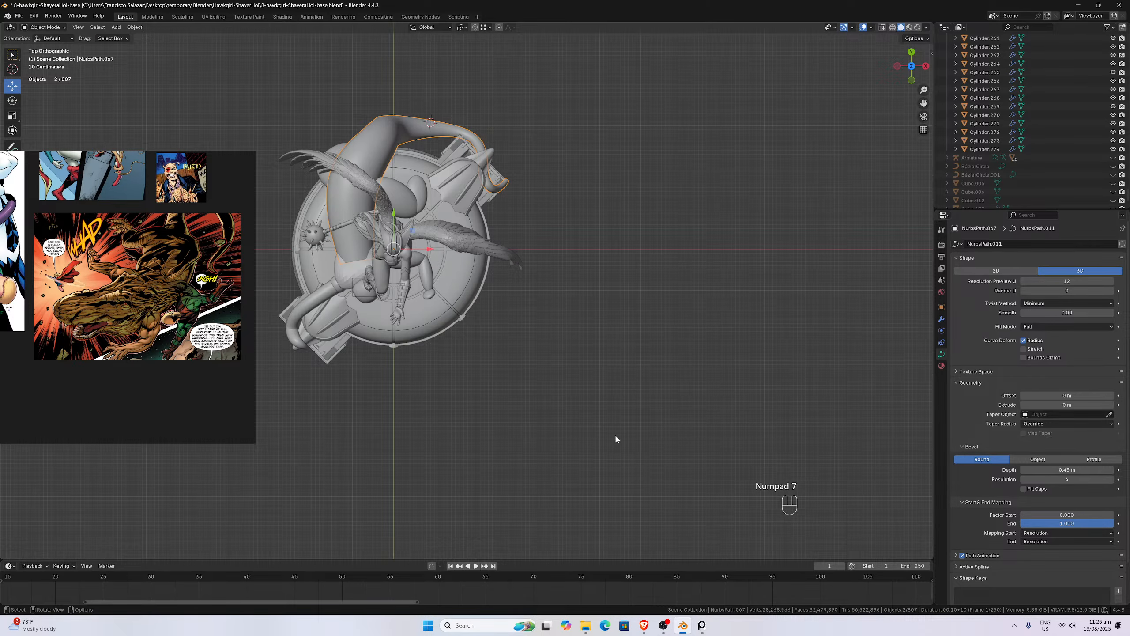
key(ctrl+s)
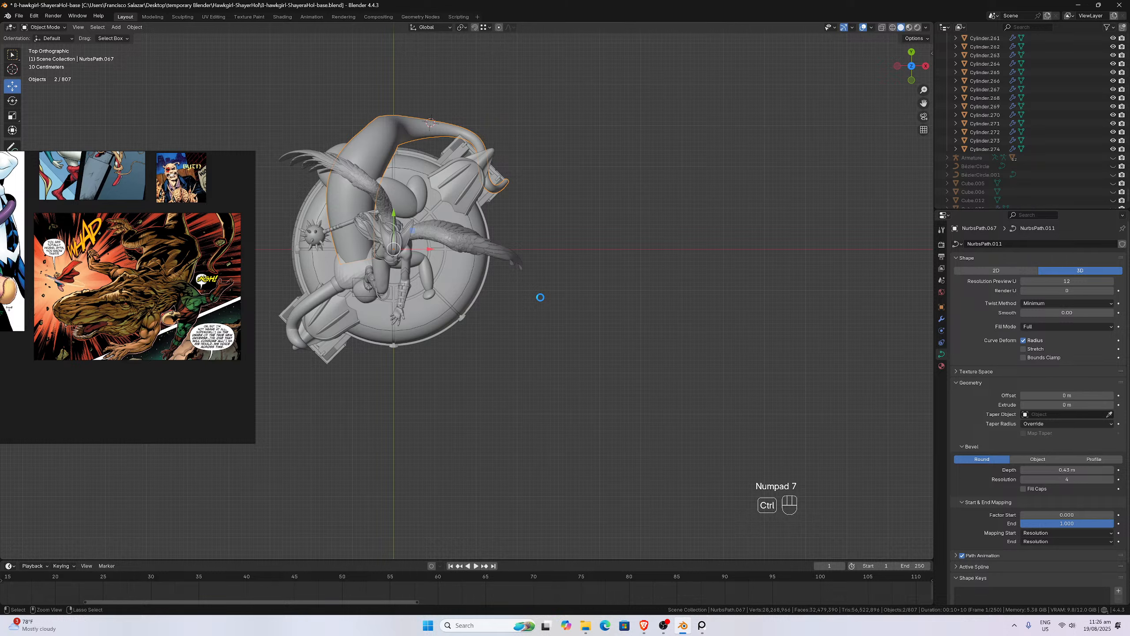
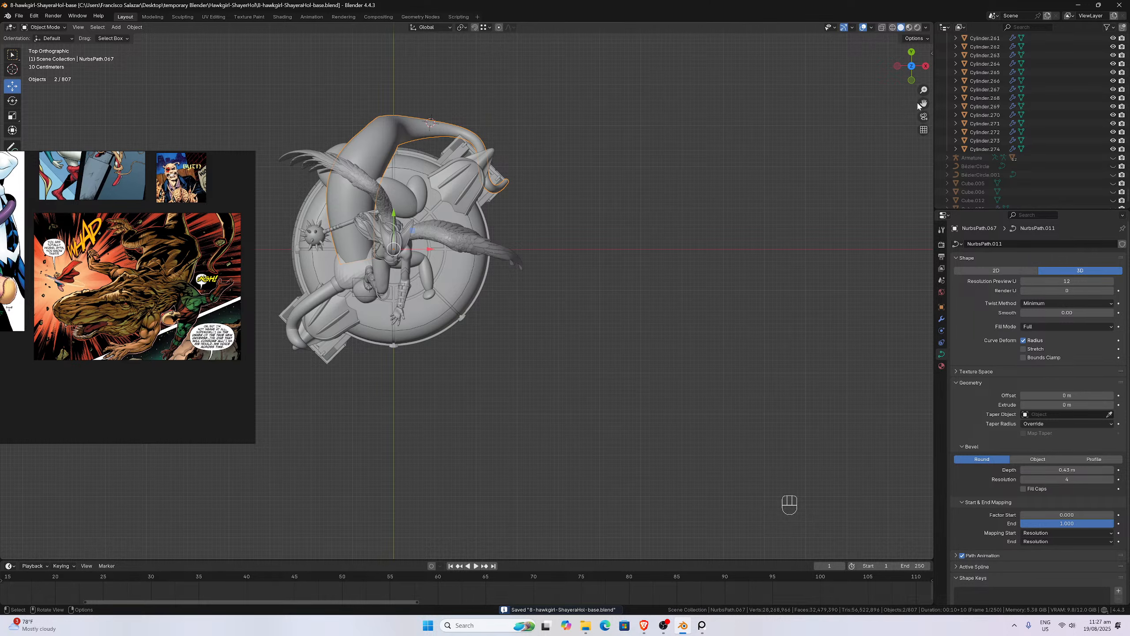
- Select the creature's outer thigh and lower leg together and move them about 0.1 m along Y, working in the left view
drag(920, 104, 1122, 246)
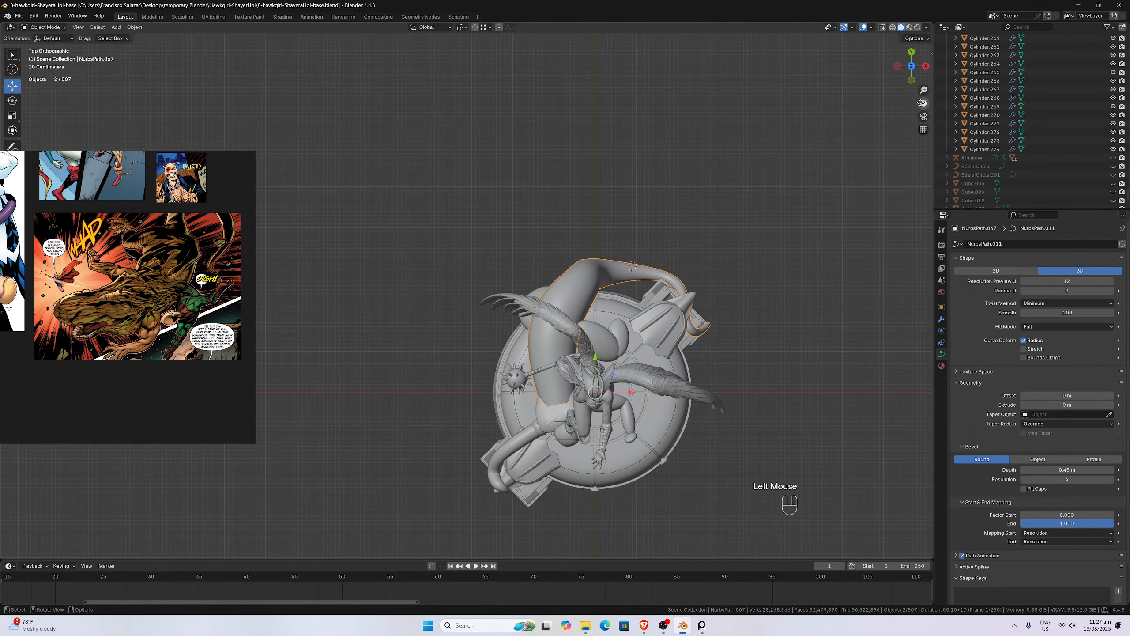
scroll(681, 213, up, 4)
click(613, 295)
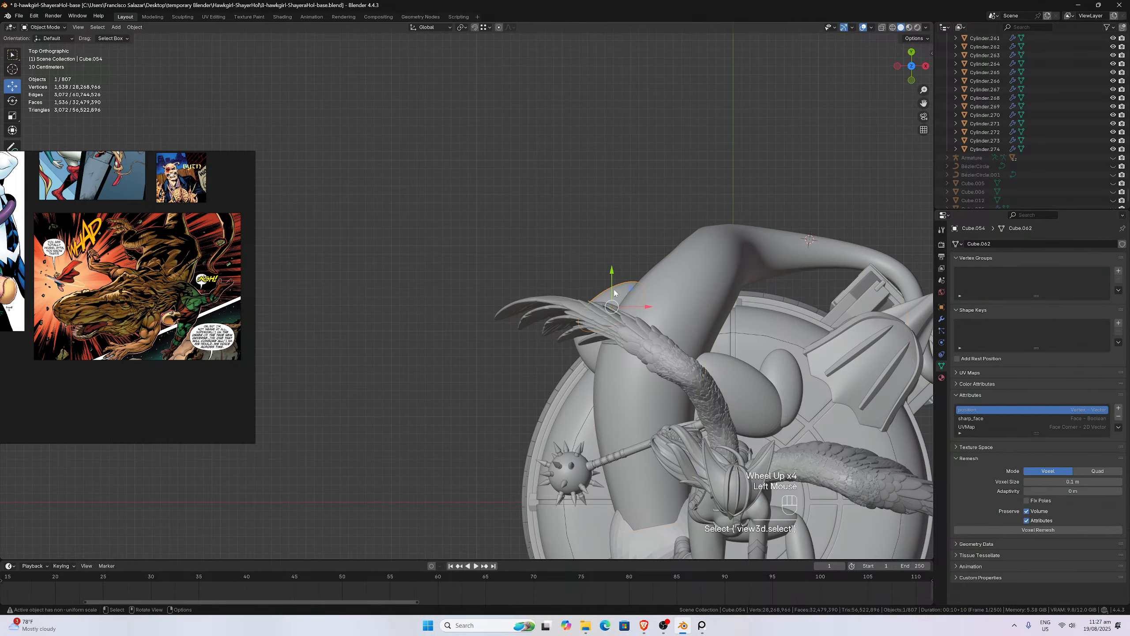
scroll(623, 276, down, 2)
middle_drag(627, 272, 732, 136)
scroll(732, 138, up, 3)
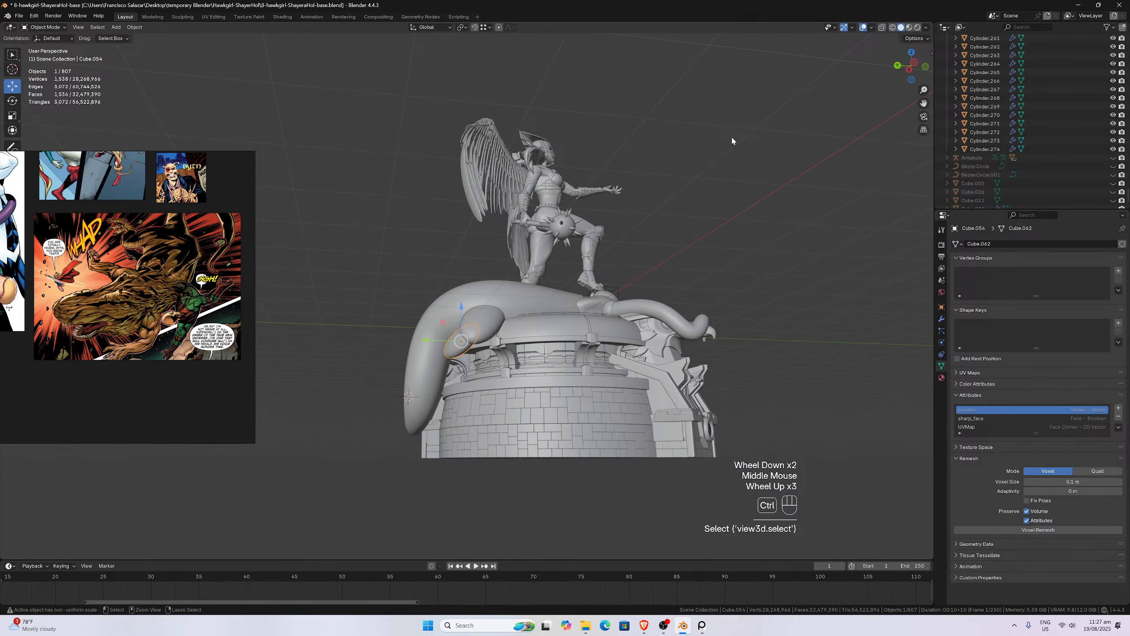
key(ctrl+KP_1)
key(ctrl+KP_3)
click(529, 327)
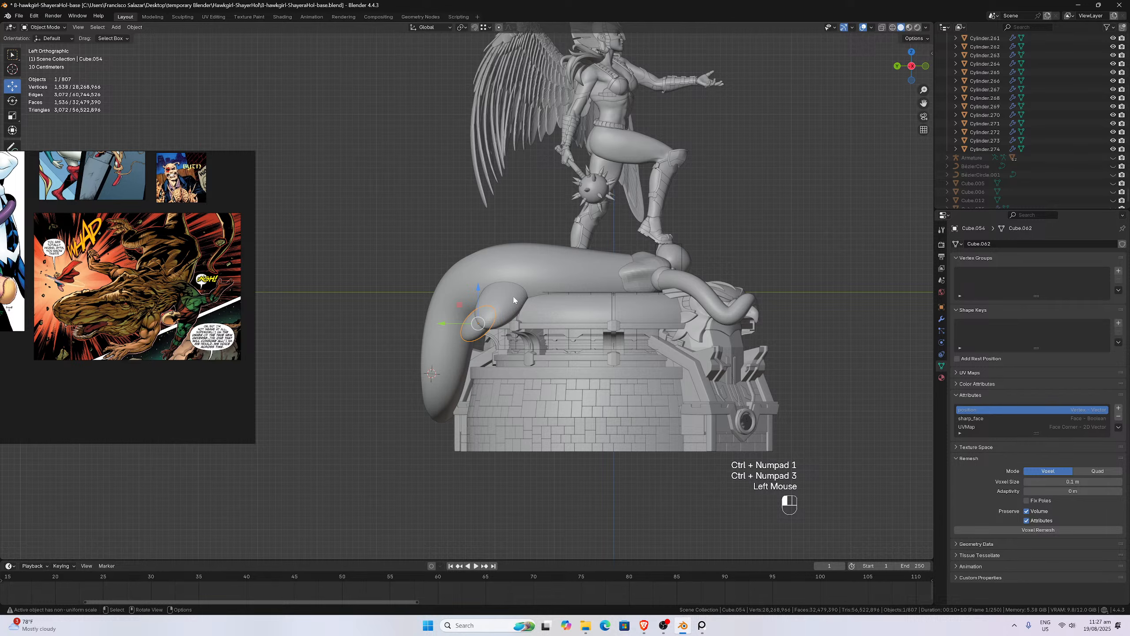
shift+click(532, 328)
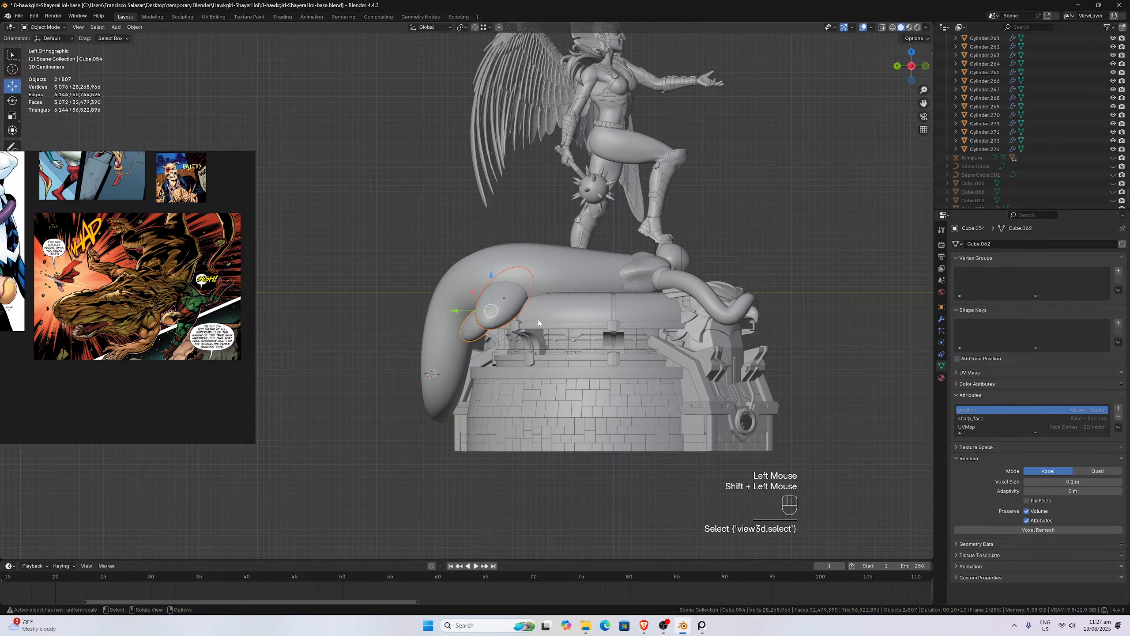
key(g)
click(532, 319)
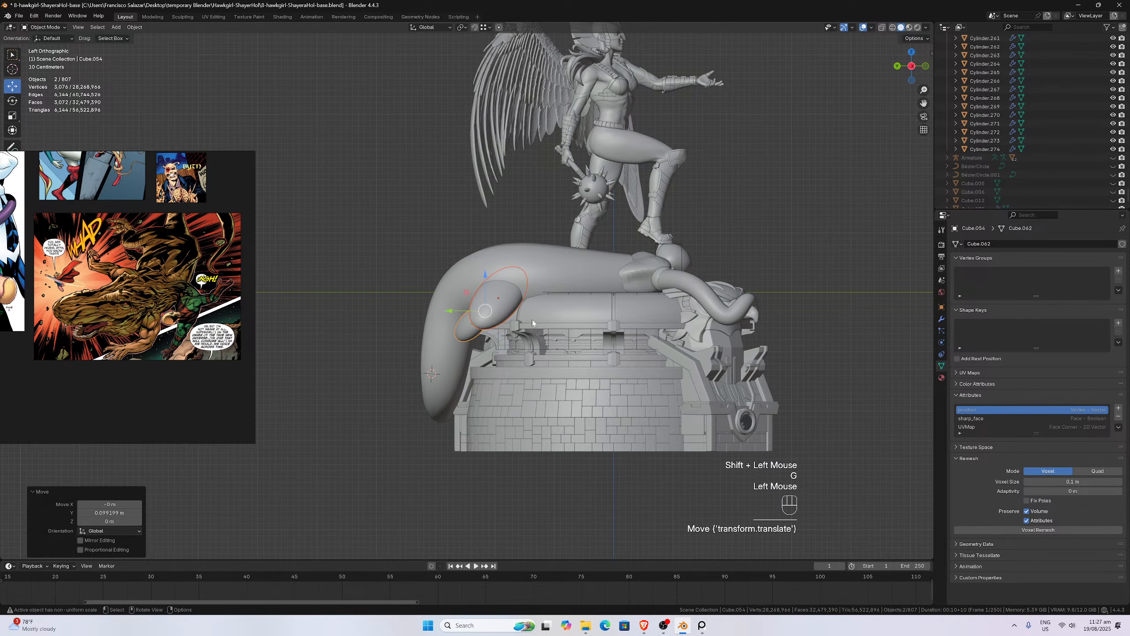
- In the back view, rotate the lower leg about -25° and move it about -0.15 m in X and -0.08 m in Z
middle_drag(522, 325, 582, 301)
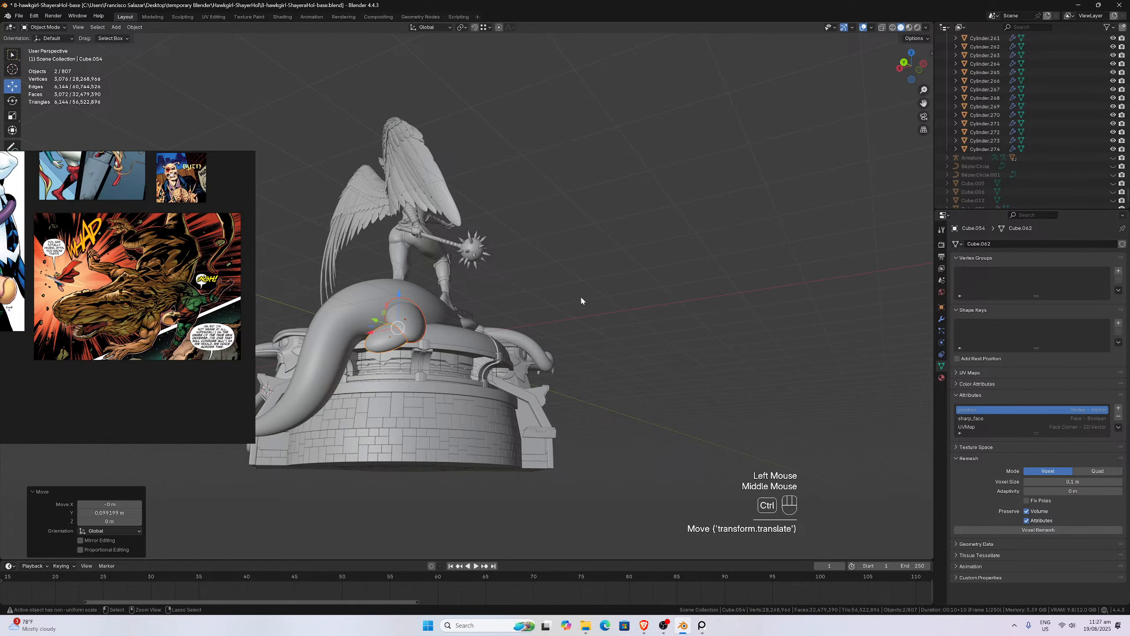
key(ctrl+KP_1)
click(381, 329)
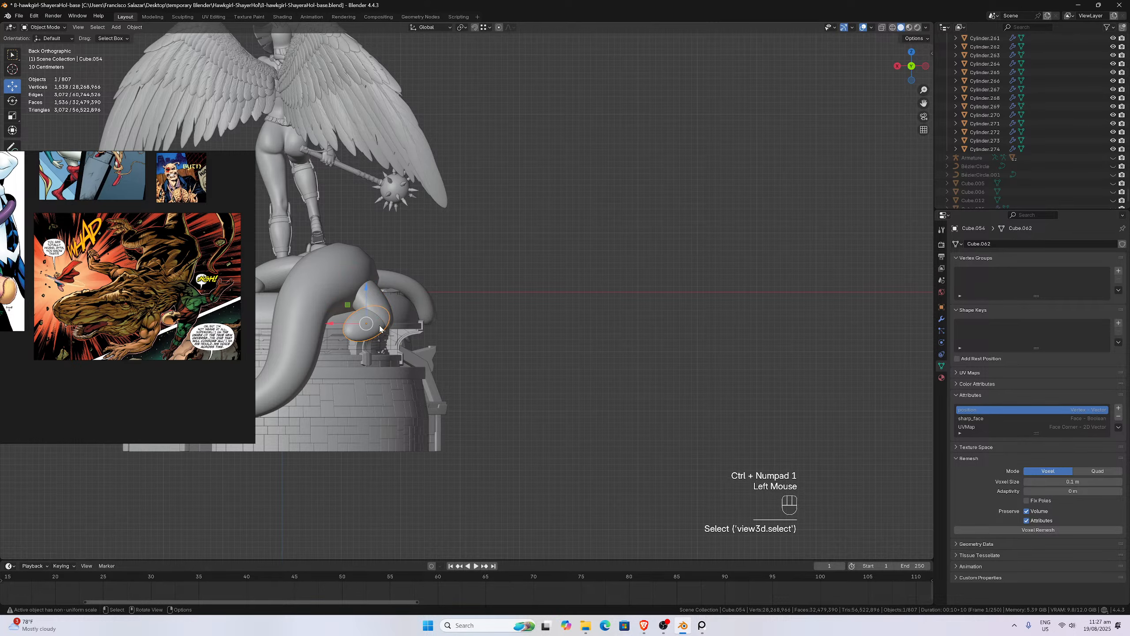
key(r)
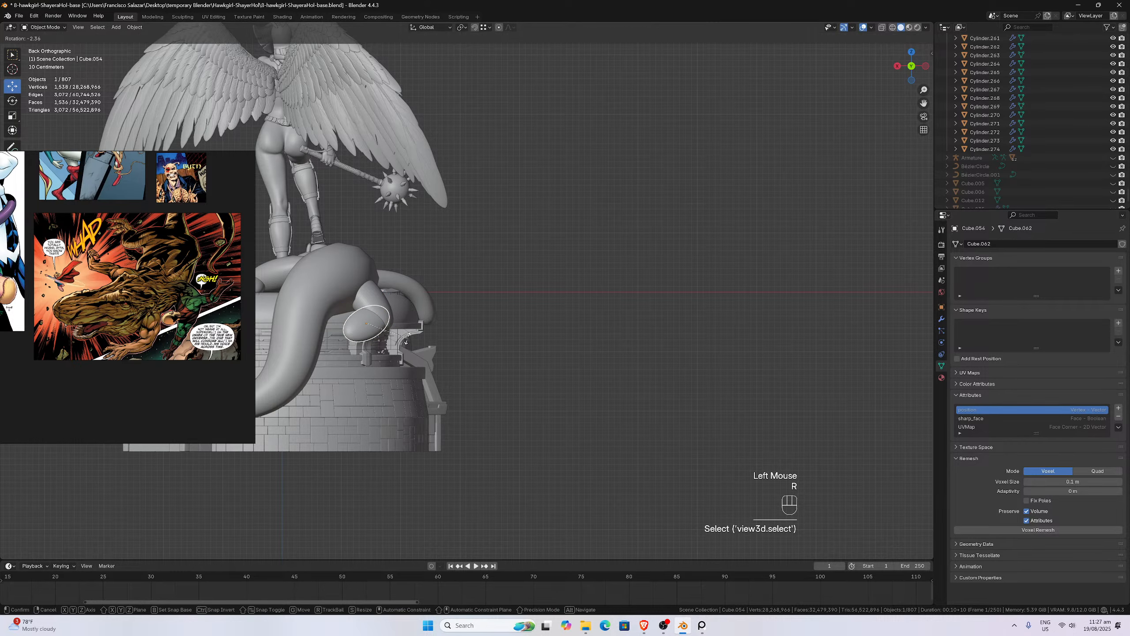
click(425, 320)
key(g)
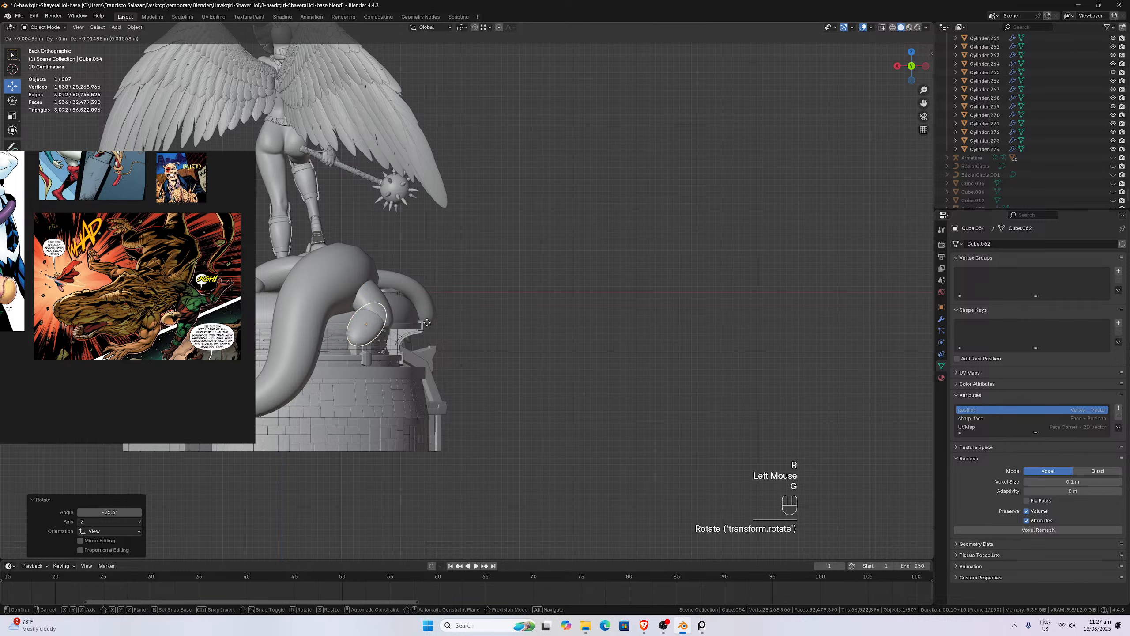
click(435, 328)
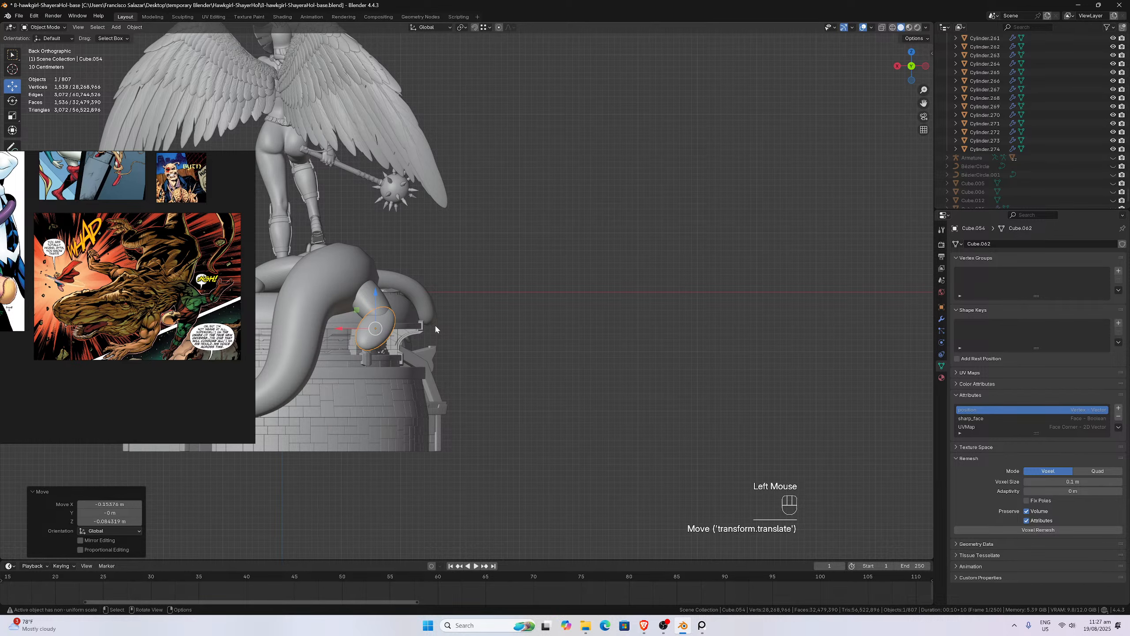
- In the left view, move the lower leg about -0.04 m in Y and -0.07 m in Z, below the thigh
key(KP_3)
key(KP_1)
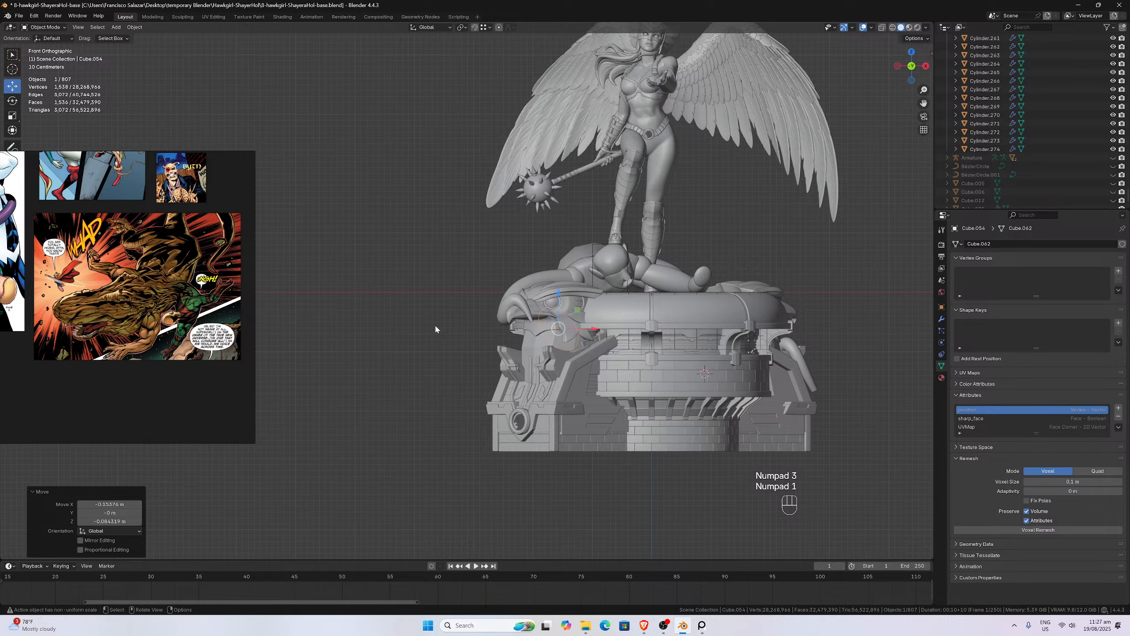
key(ctrl+KP_3)
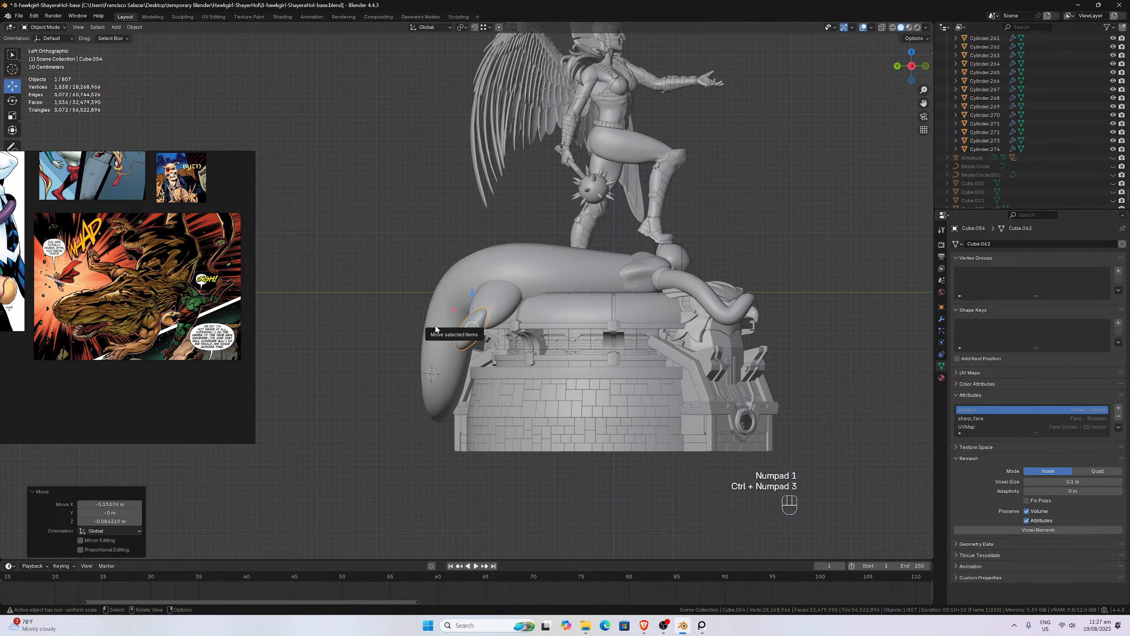
scroll(487, 296, up, 2)
scroll(487, 298, up, 1)
key(g)
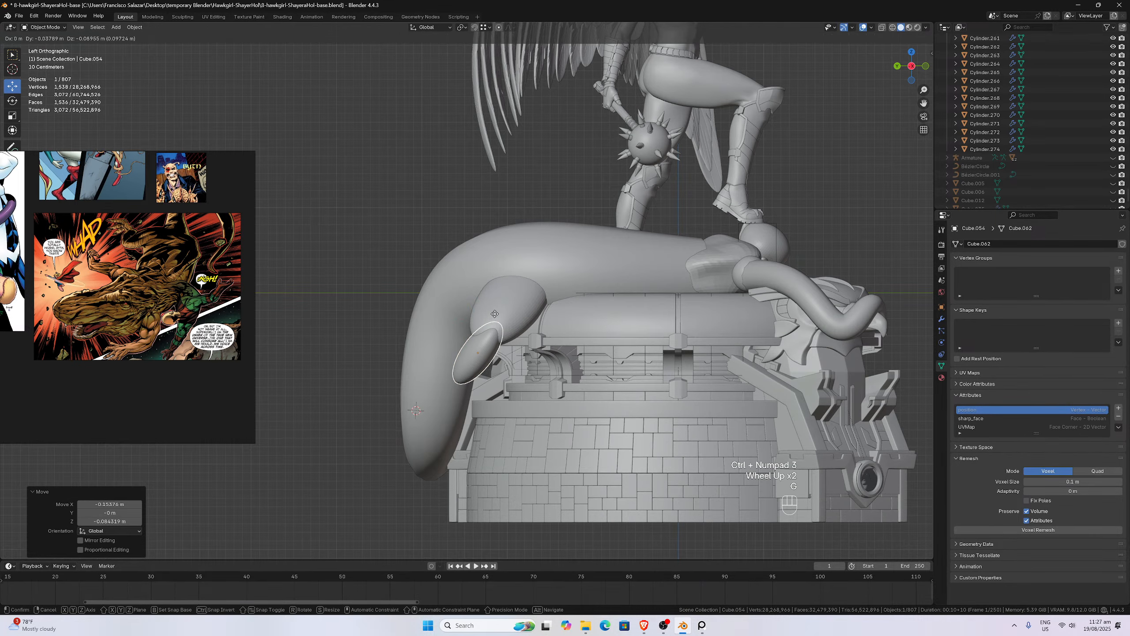
click(495, 312)
- Rotate the outer thigh about -13° in the left view and about -4° in the back view
click(548, 316)
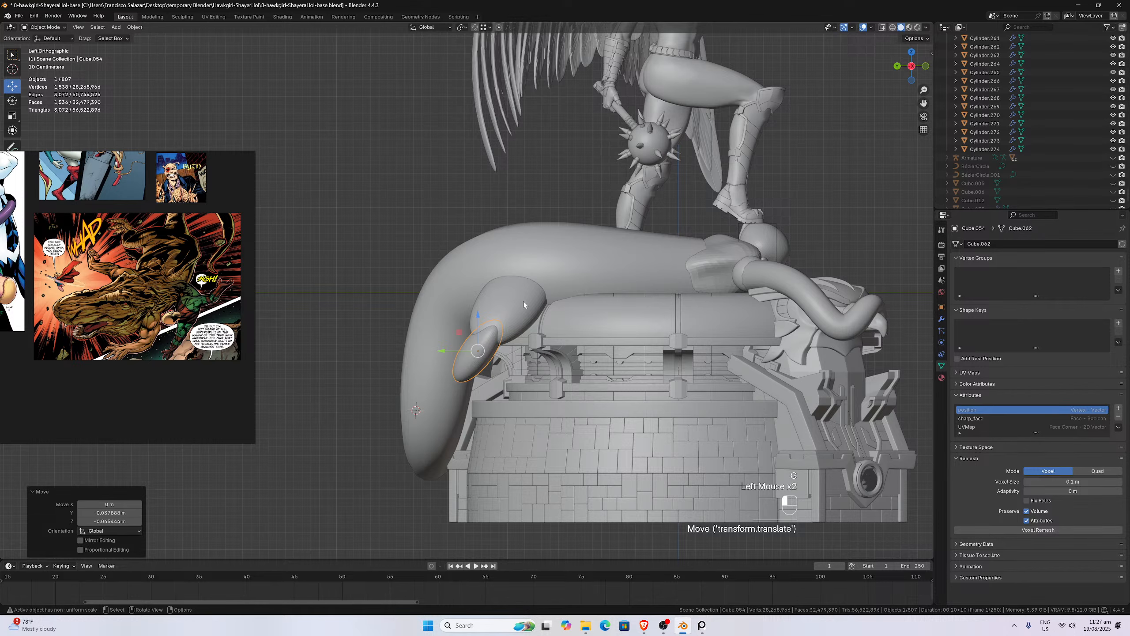
key(r)
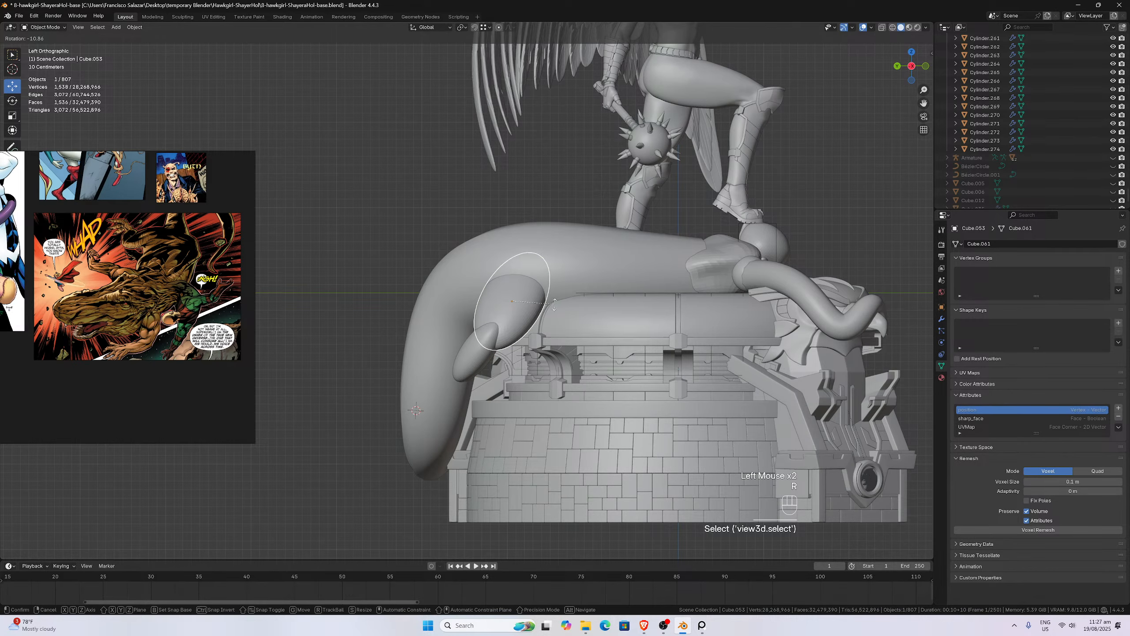
click(554, 305)
key(KP_1)
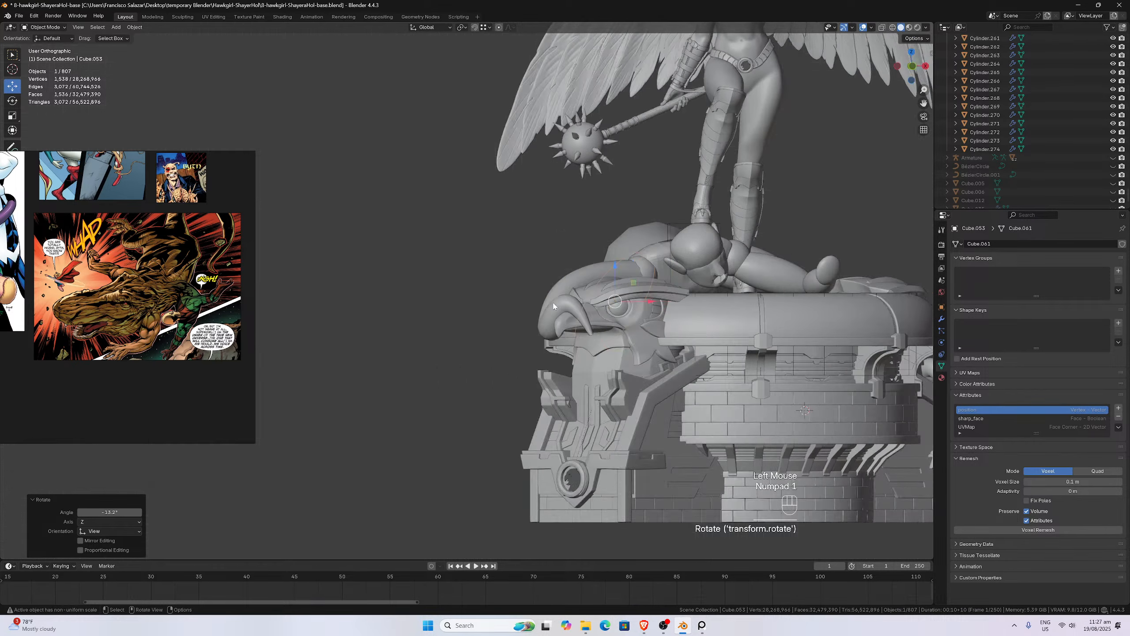
key(ctrl+KP_1)
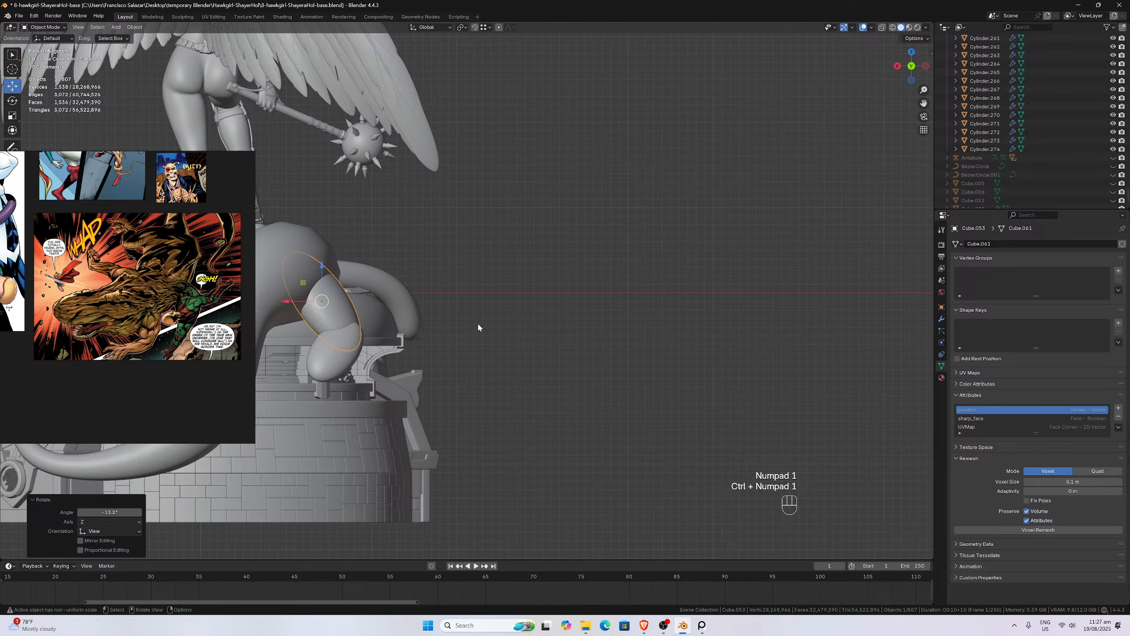
key(r)
click(487, 315)
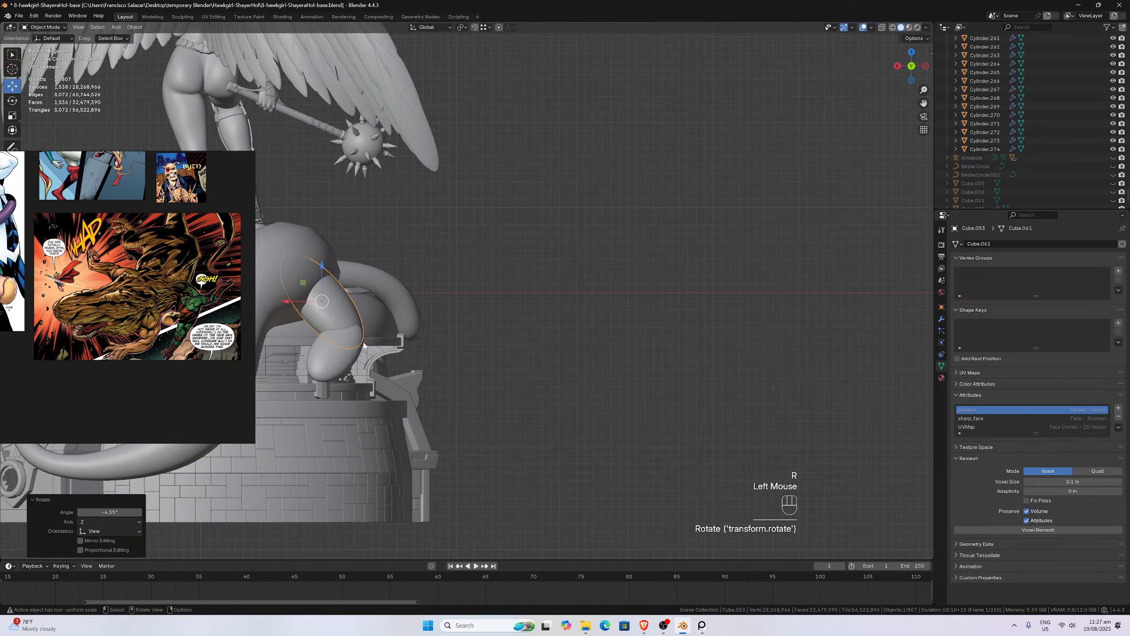
- Move the thigh and lower leg together about -0.18 m in X and -0.13 m in Z, undoing and redoing the move to compare
shift+click(342, 357)
key(g)
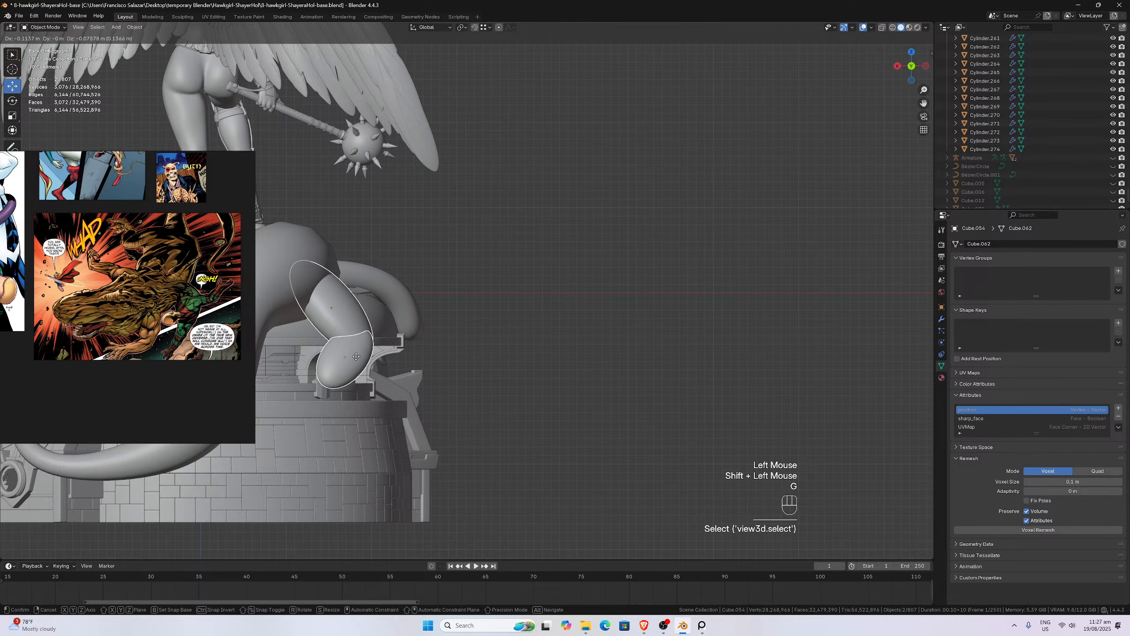
click(353, 361)
scroll(354, 362, down, 2)
middle_drag(353, 361, 268, 342)
scroll(290, 321, up, 2)
scroll(267, 342, up, 1)
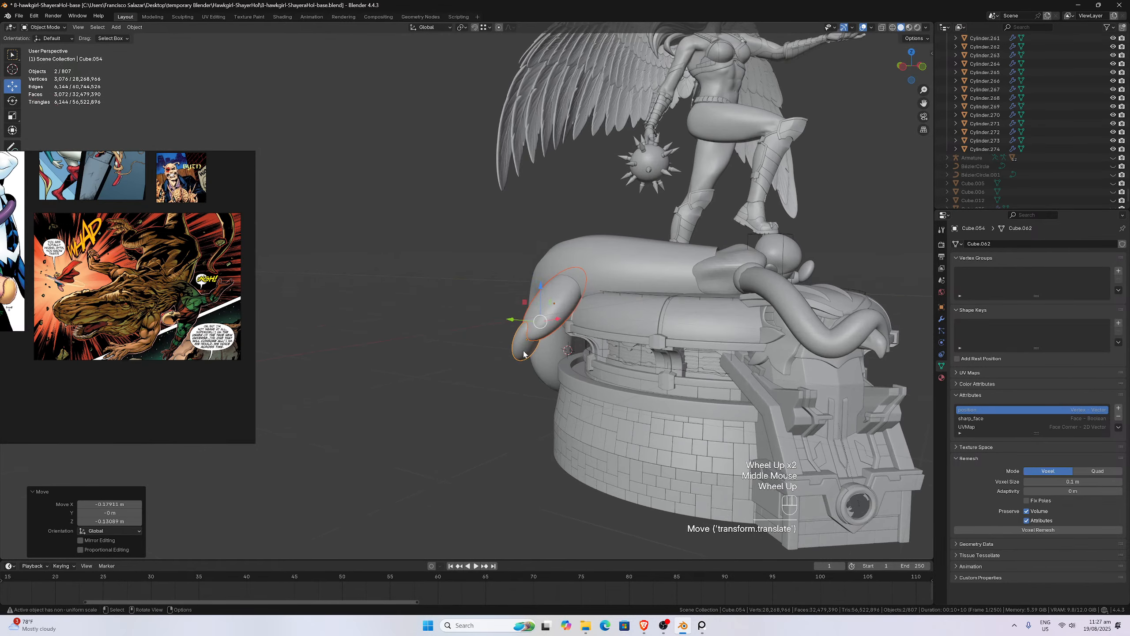
key(ctrl+z)
middle_drag(524, 355, 558, 339)
key(ctrl+shift+z)
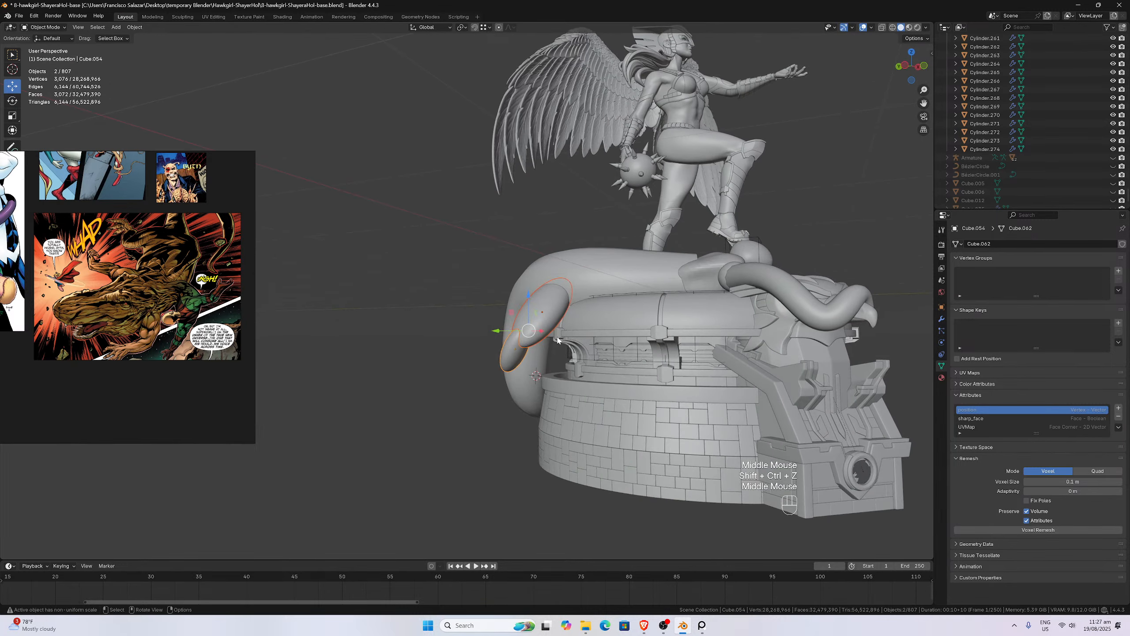
- In the left view, rotate both leg pieces about -11° and move them about -0.1 m in Y and -0.03 m in Z
key(KP_3)
key(ctrl+KP_1)
key(ctrl+KP_3)
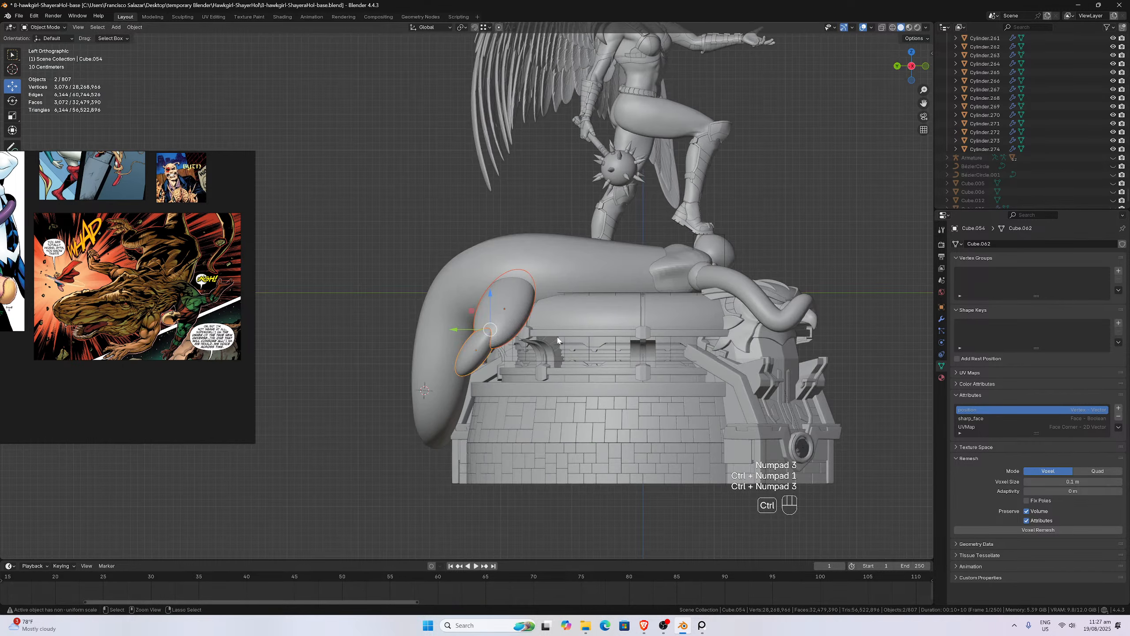
key(r)
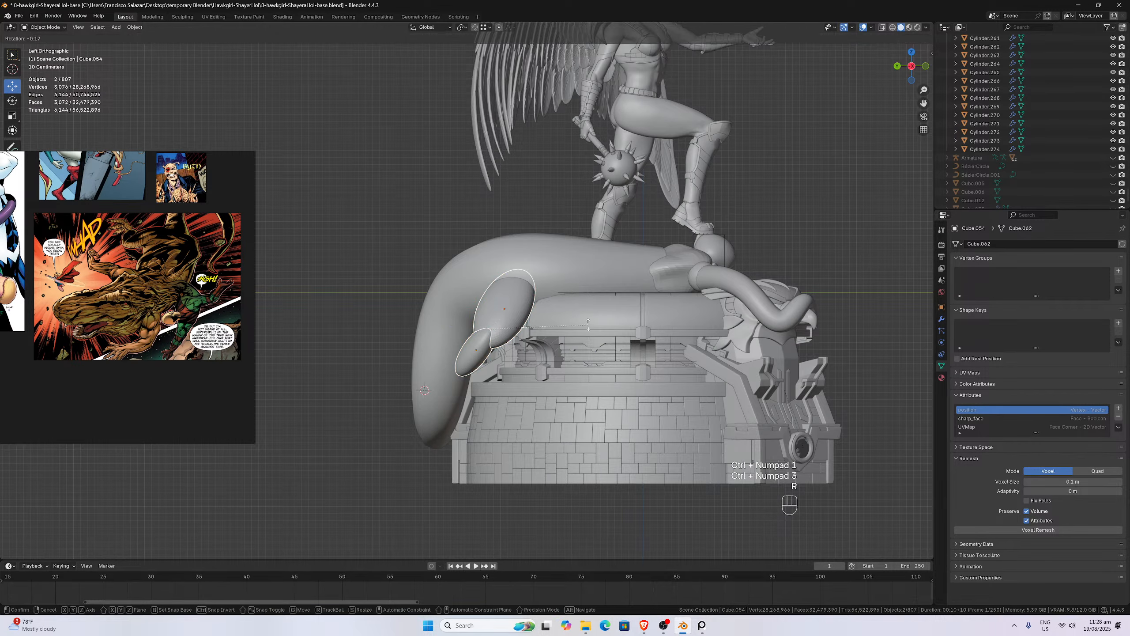
click(590, 308)
key(g)
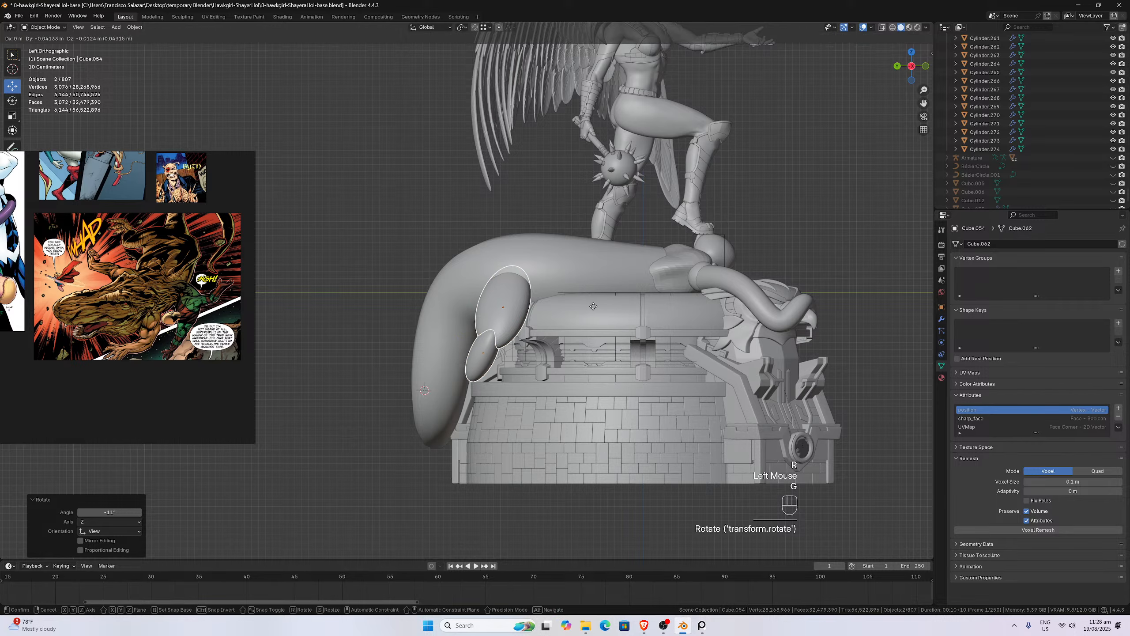
click(584, 313)
middle_drag(585, 314, 446, 334)
scroll(609, 314, down, 3)
- Select only the lower leg and move it about -0.09 m in Y and -0.01 m in Z in the left view
key(KP_1)
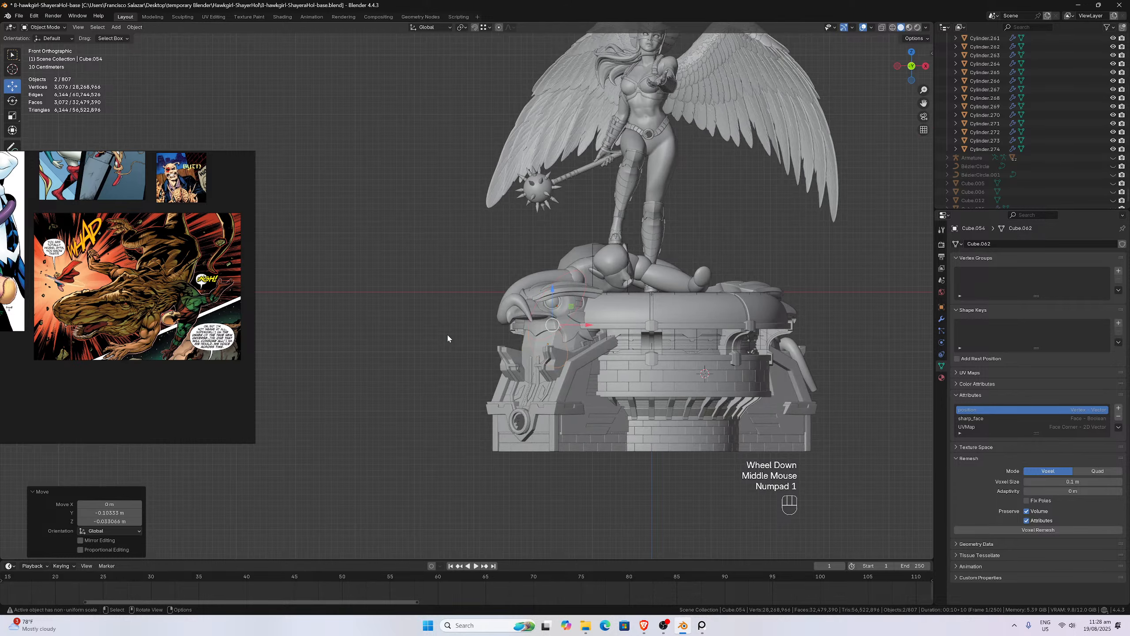
key(KP_3)
key(KP_1)
key(KP_3)
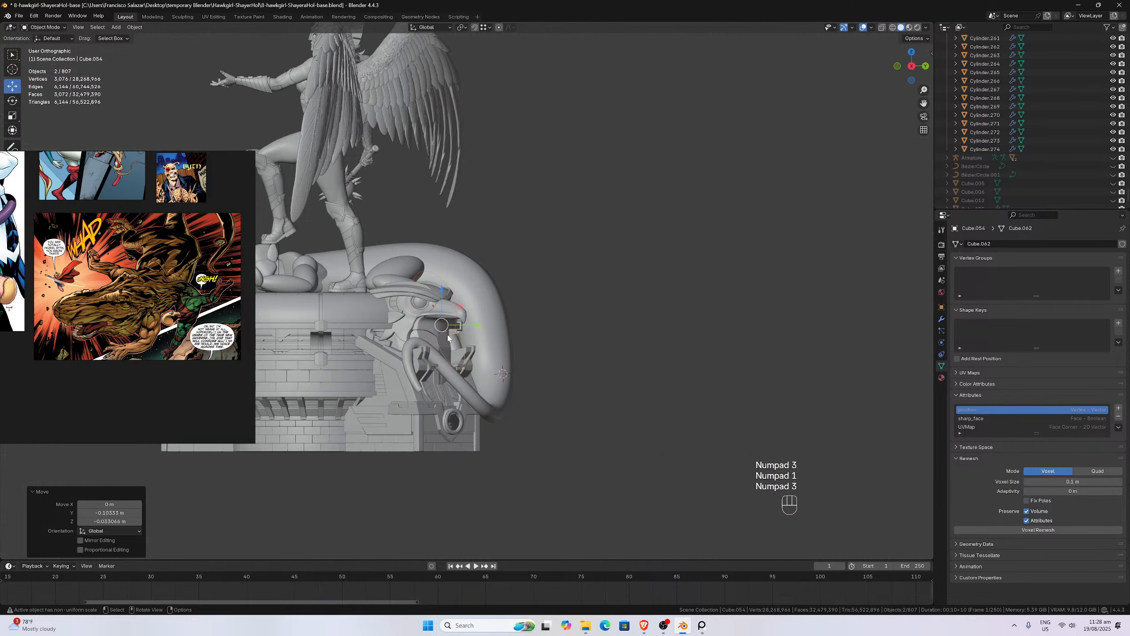
key(ctrl+KP_1)
key(ctrl+KP_3)
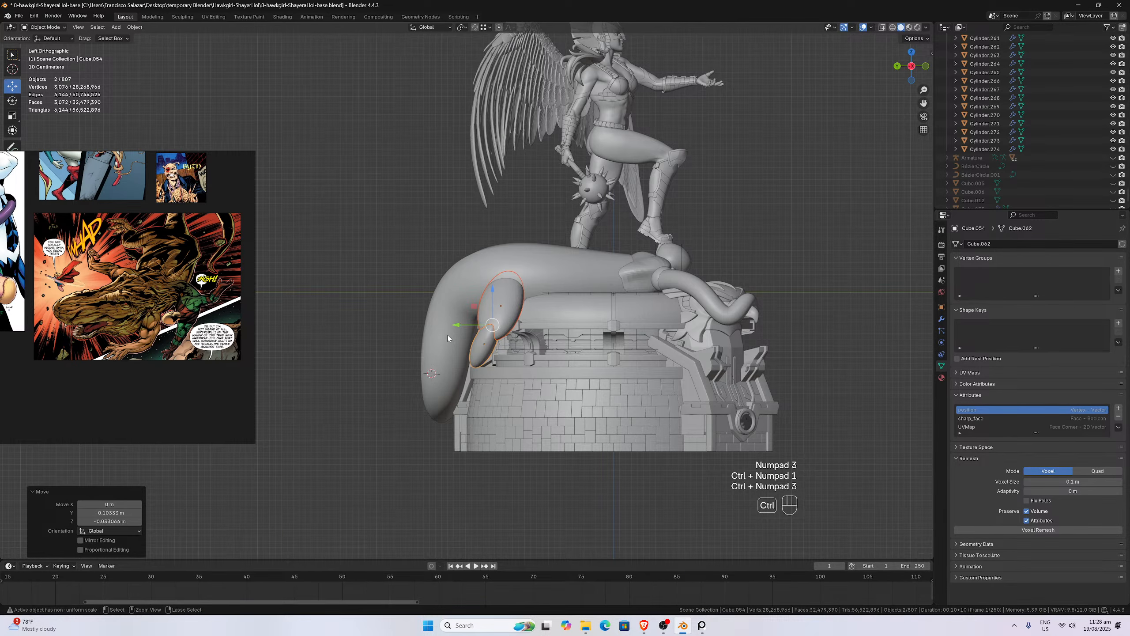
click(495, 338)
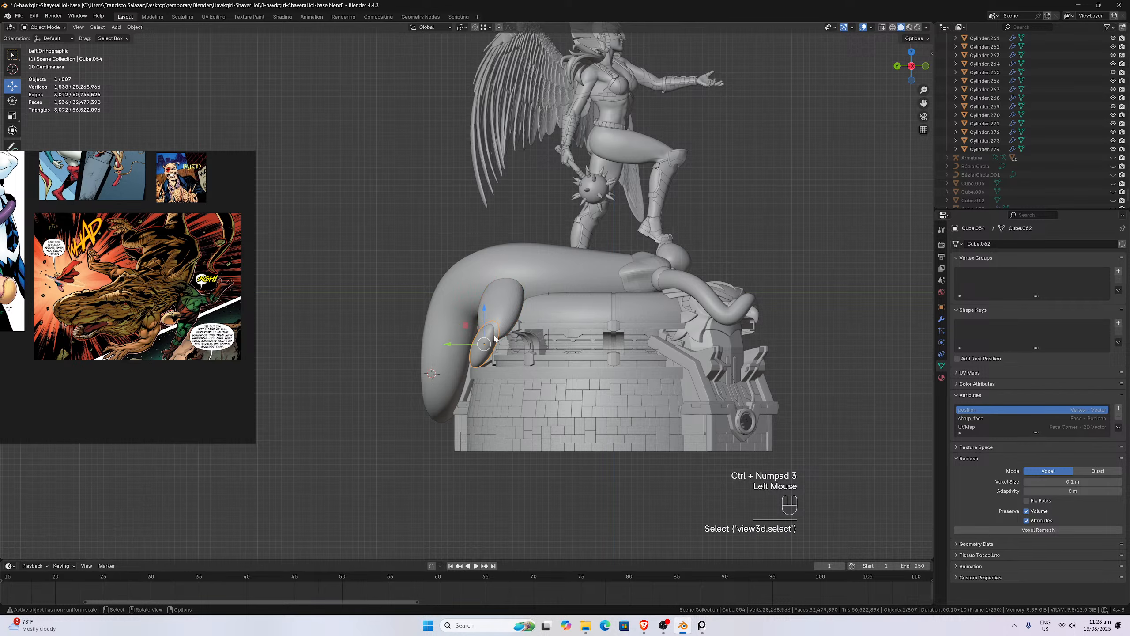
key(g)
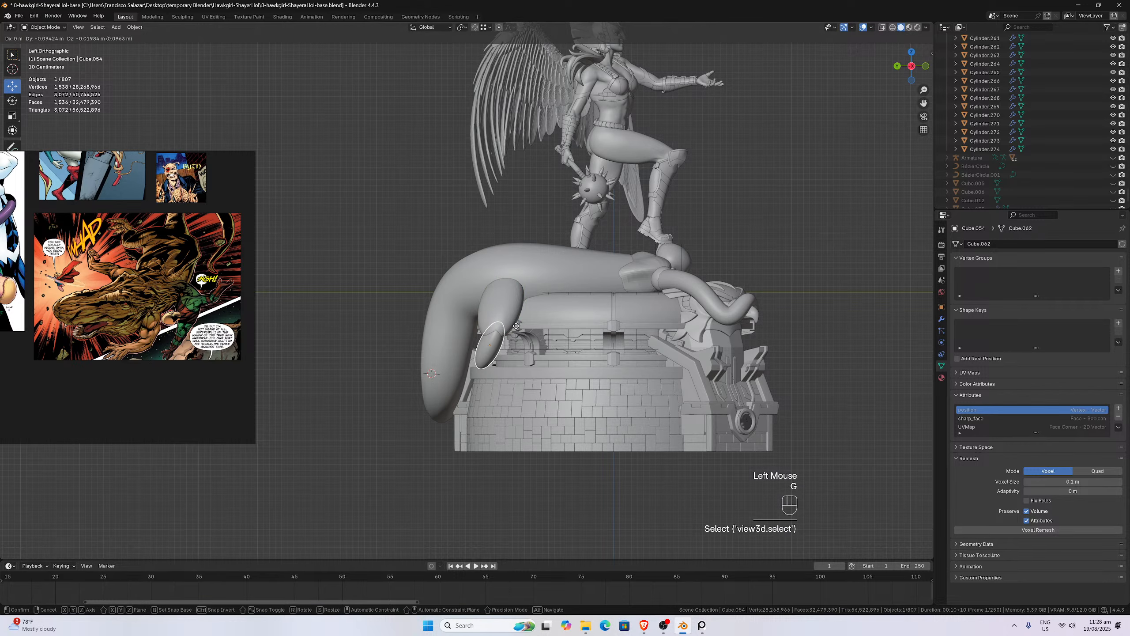
click(516, 329)
middle_drag(507, 325, 602, 294)
- Check the repositioned outer leg from behind and above, and save the file
key(ctrl+KP_1)
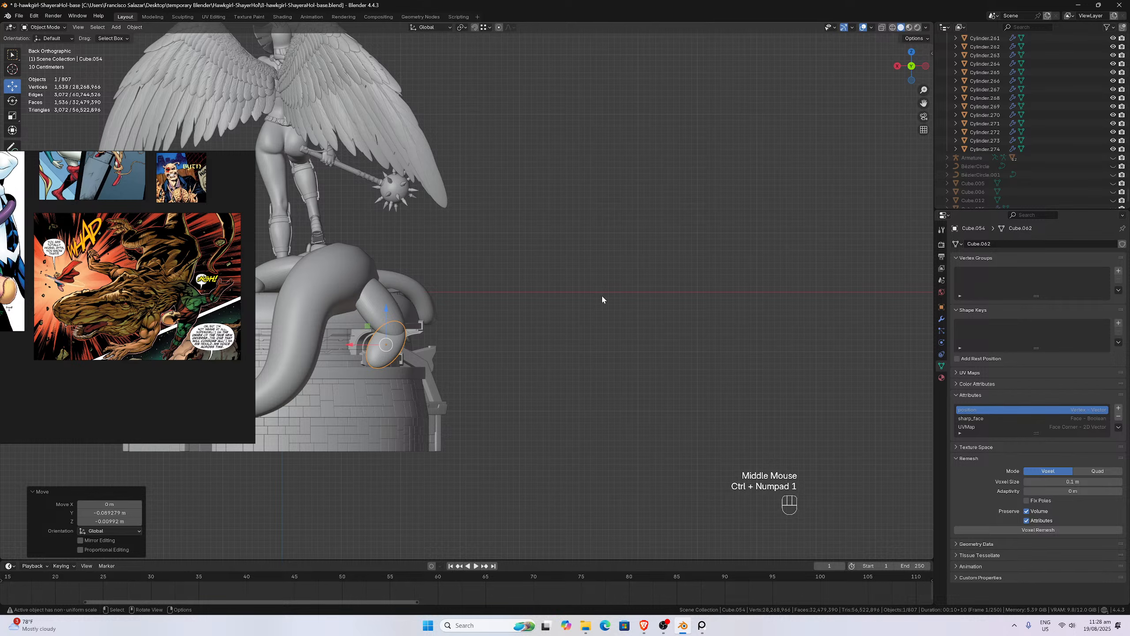
drag(924, 103, 1128, 174)
scroll(677, 275, down, 1)
middle_drag(676, 275, 587, 223)
scroll(615, 329, up, 3)
scroll(614, 329, up, 1)
scroll(615, 329, down, 3)
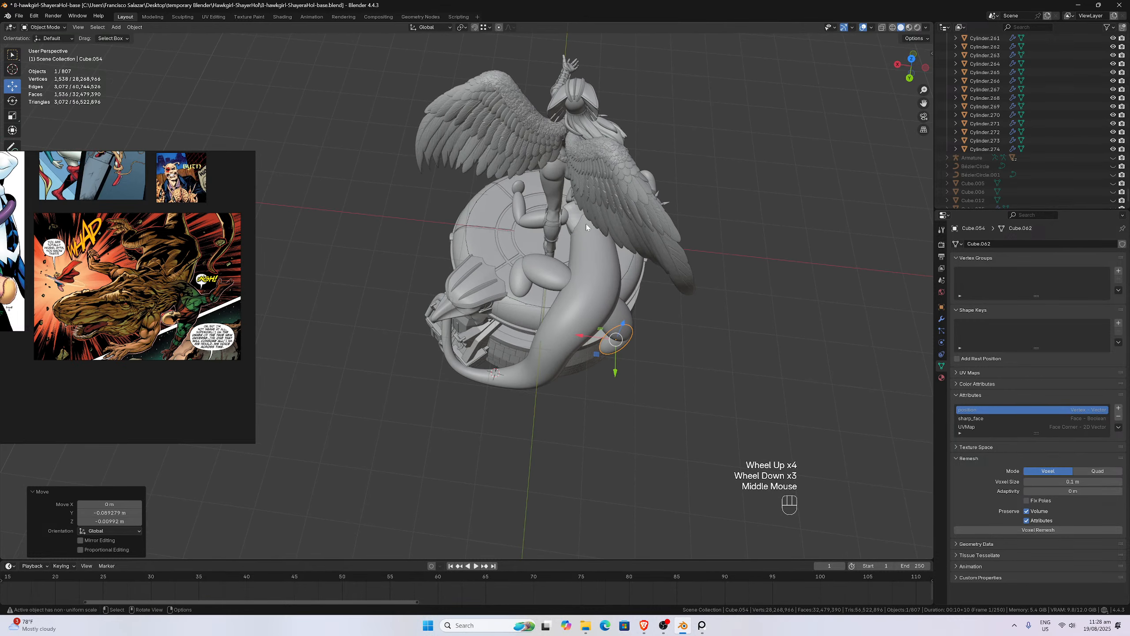
key(ctrl+s)
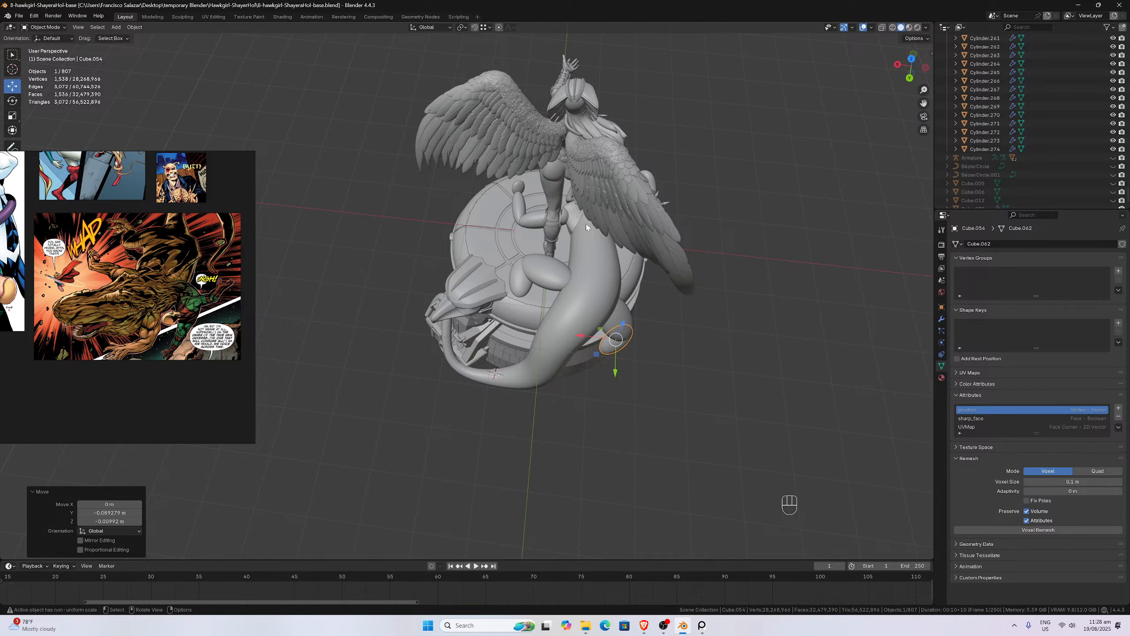
scroll(583, 245, up, 3)
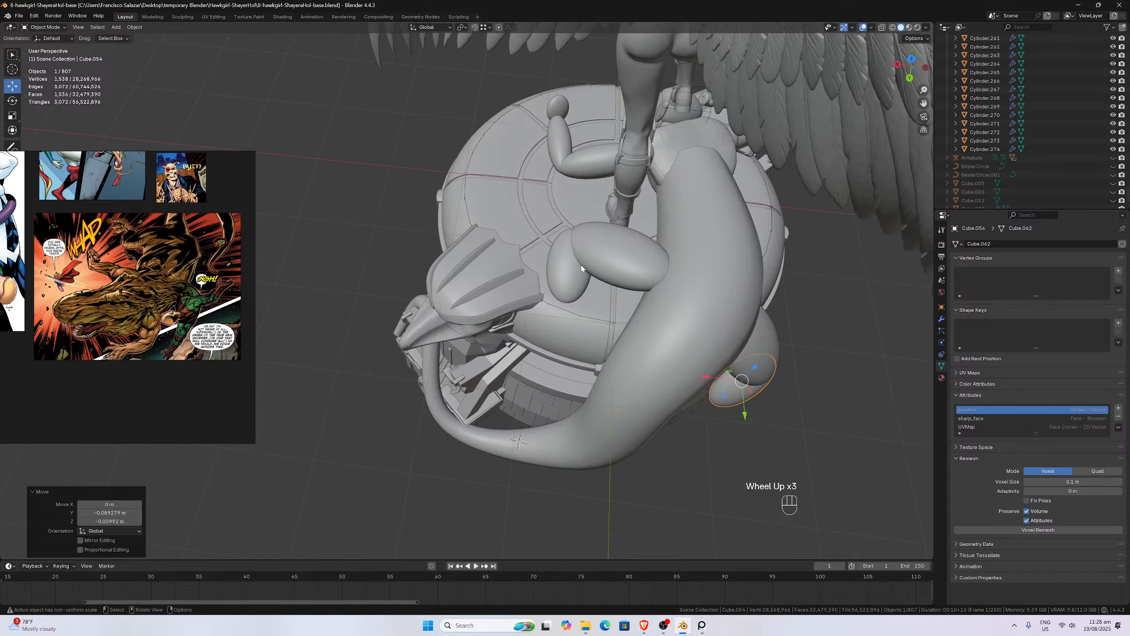
middle_drag(581, 264, 610, 278)
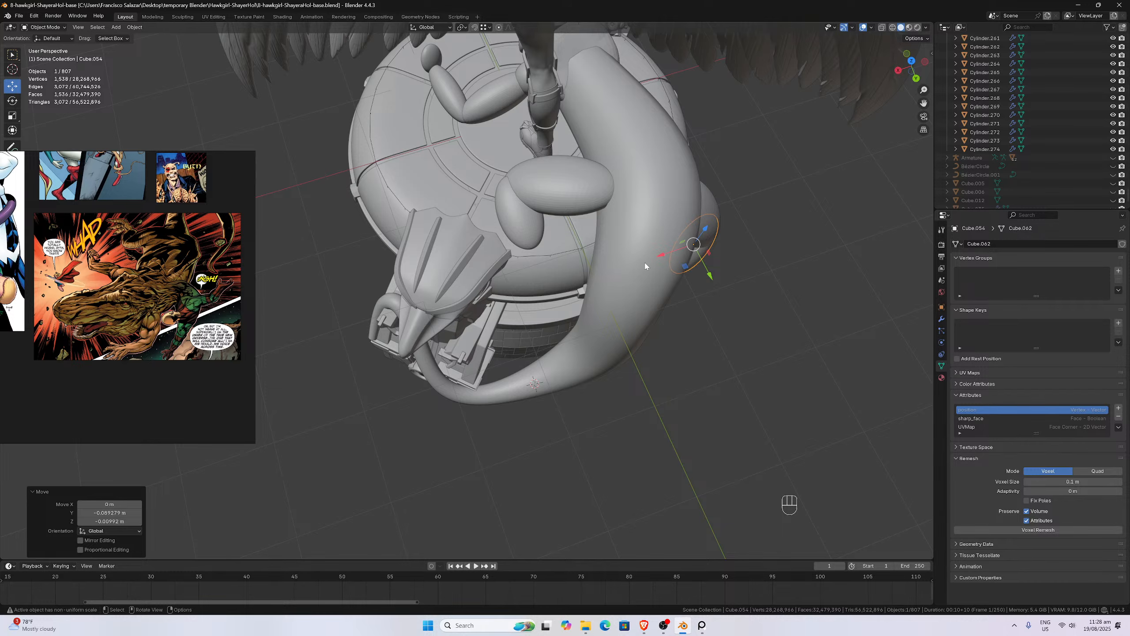
- Examine how the outer leg sits against the body and pedestal from behind, from the top view and from above
scroll(645, 265, down, 2)
middle_drag(645, 266, 570, 234)
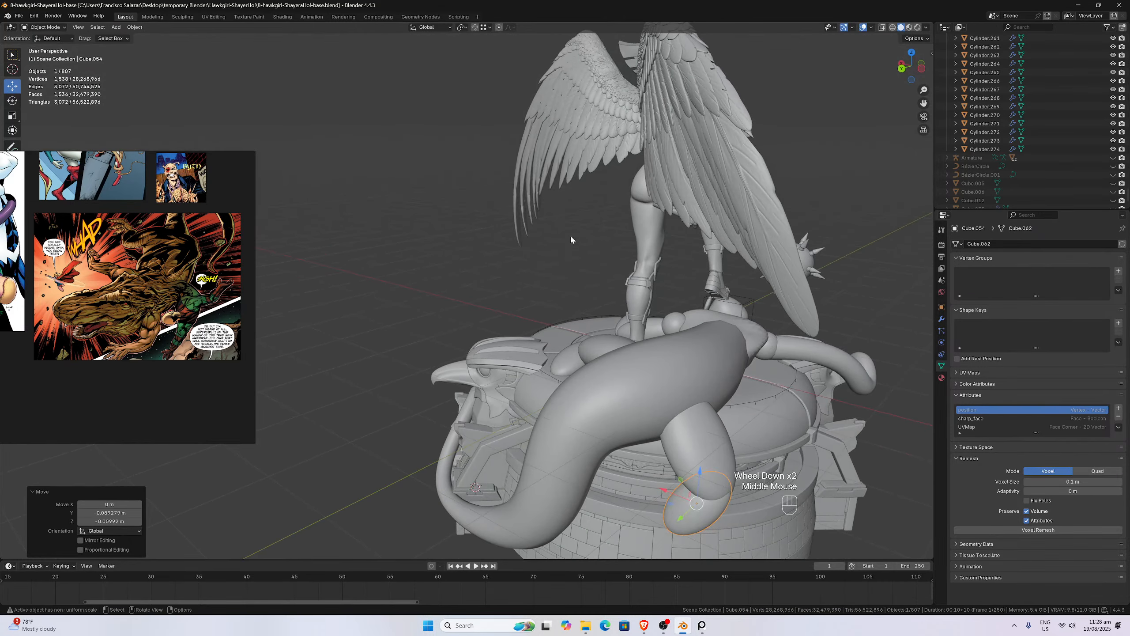
scroll(642, 315, down, 1)
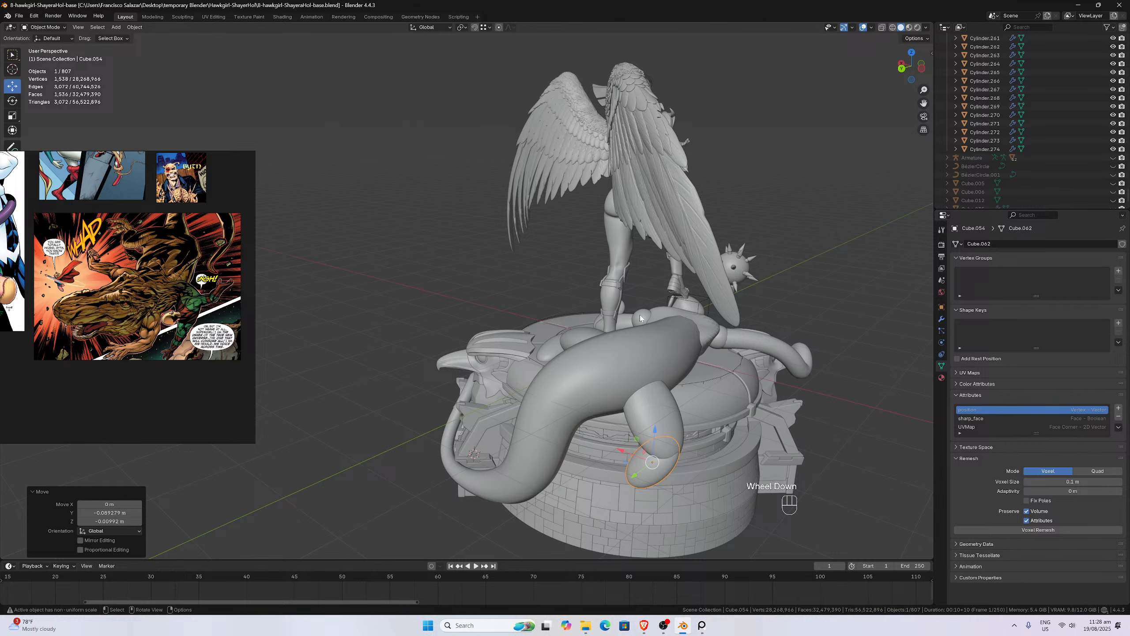
middle_drag(642, 316, 672, 396)
key(KP_7)
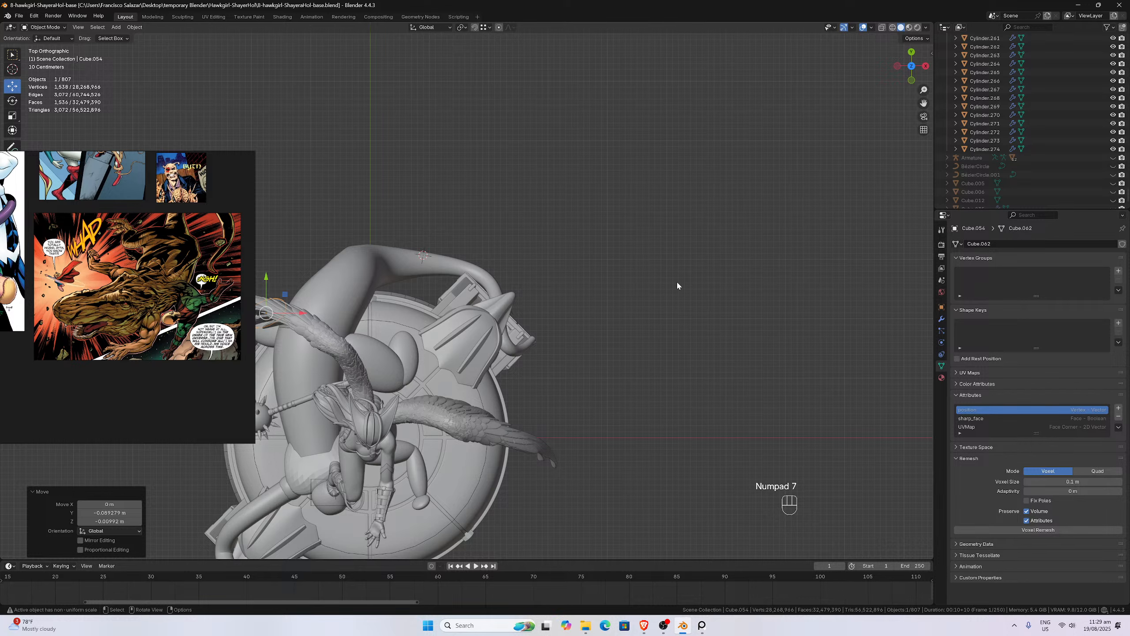
drag(920, 103, 733, 263)
scroll(676, 274, down, 1)
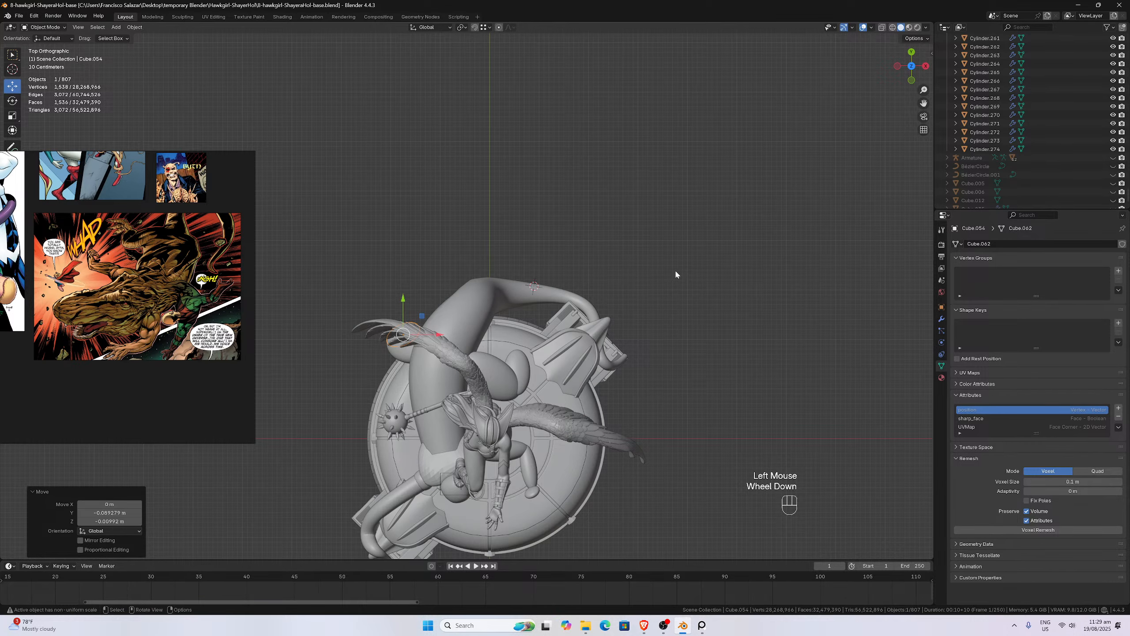
click(452, 340)
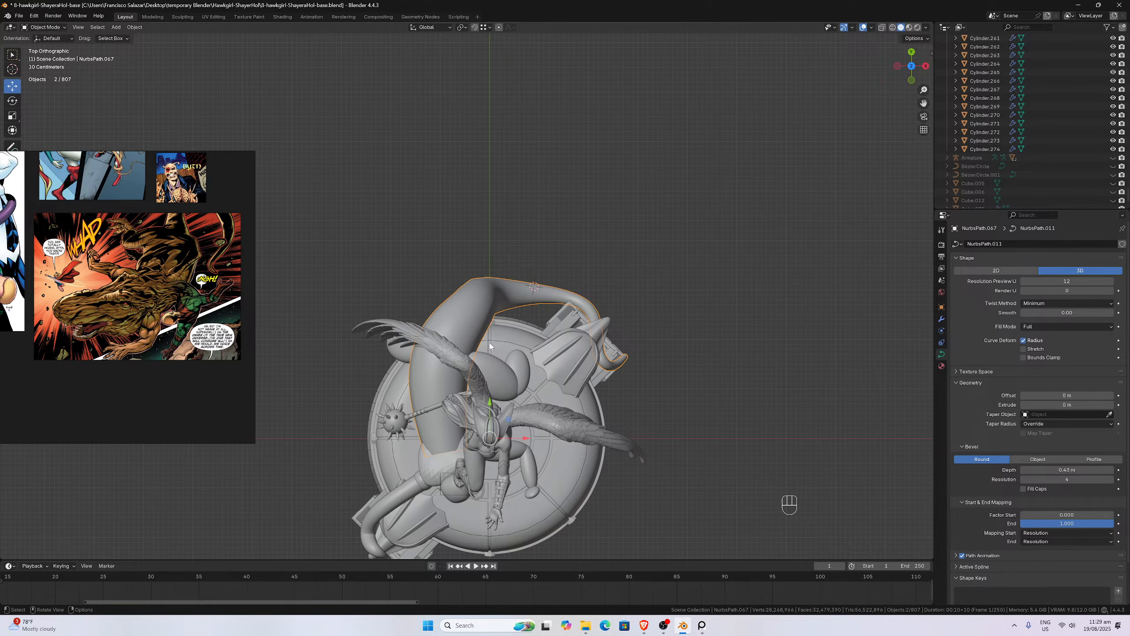
scroll(490, 346, down, 2)
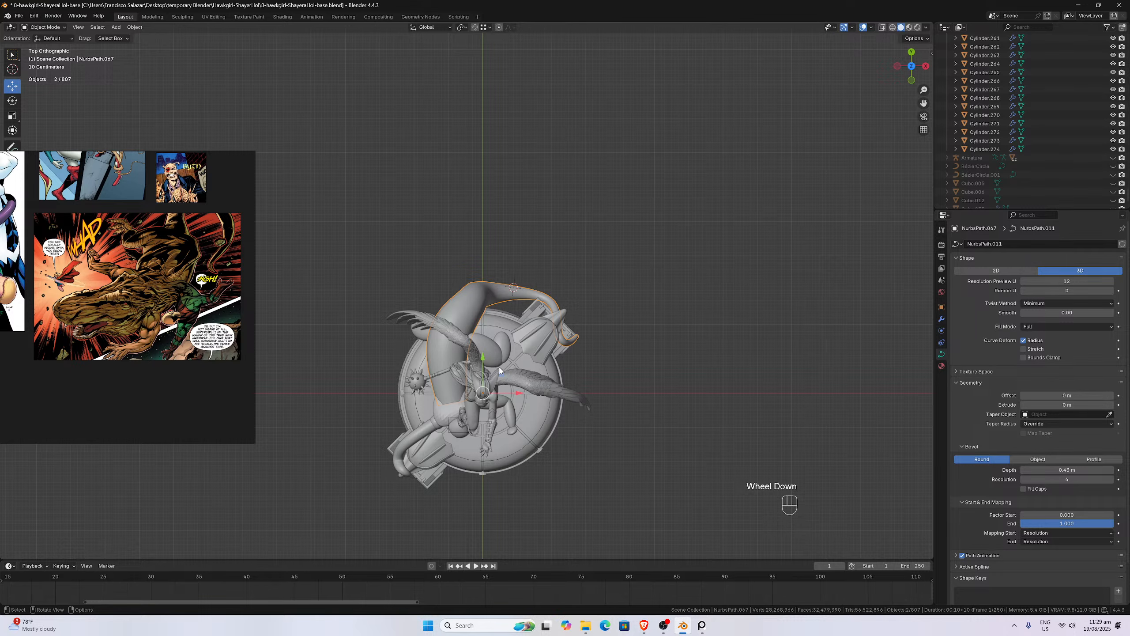
middle_drag(499, 370, 575, 309)
scroll(483, 370, up, 1)
scroll(483, 370, up, 1)
scroll(503, 372, up, 1)
scroll(512, 295, down, 1)
- Select the inner leg's thigh and lower leg and move them about 0.61 m along the Y axis
click(380, 279)
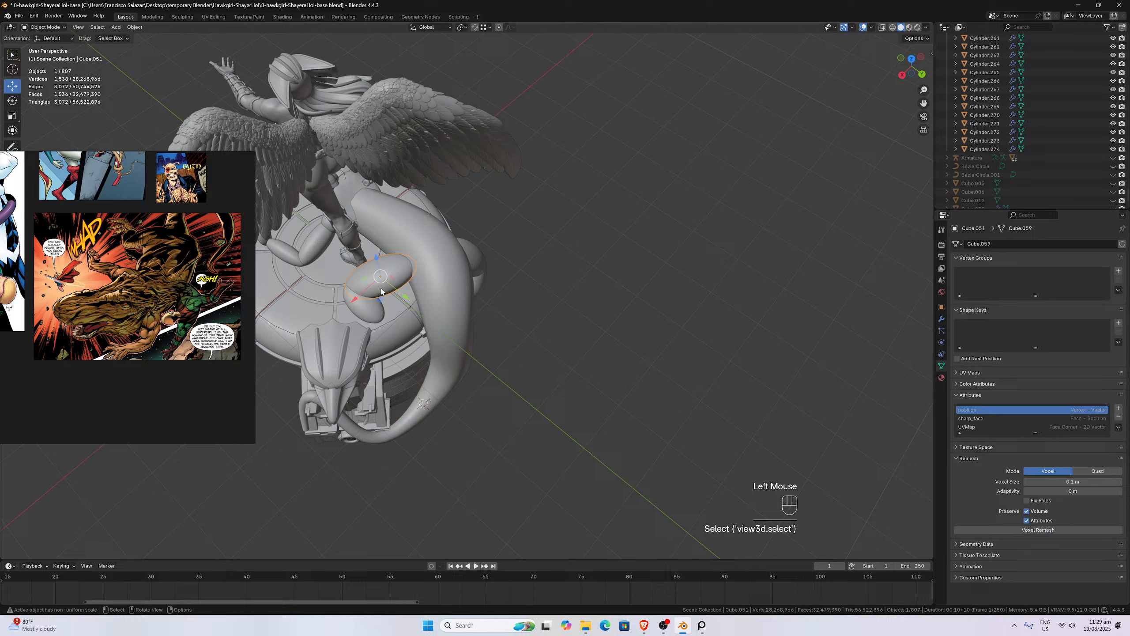
shift+click(376, 318)
key(g)
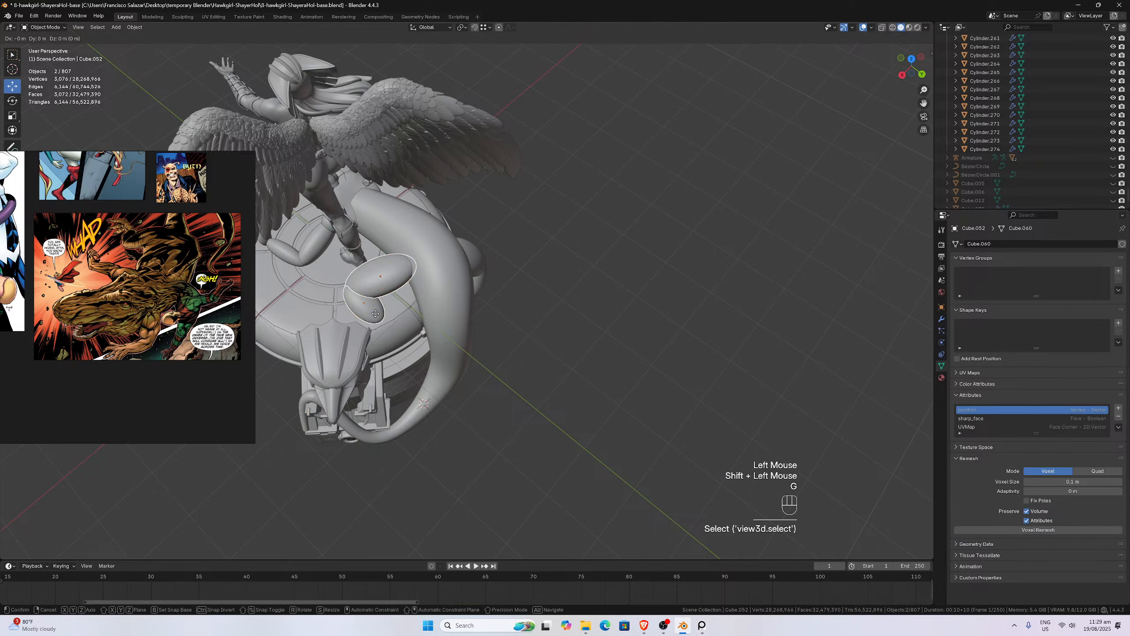
key(y)
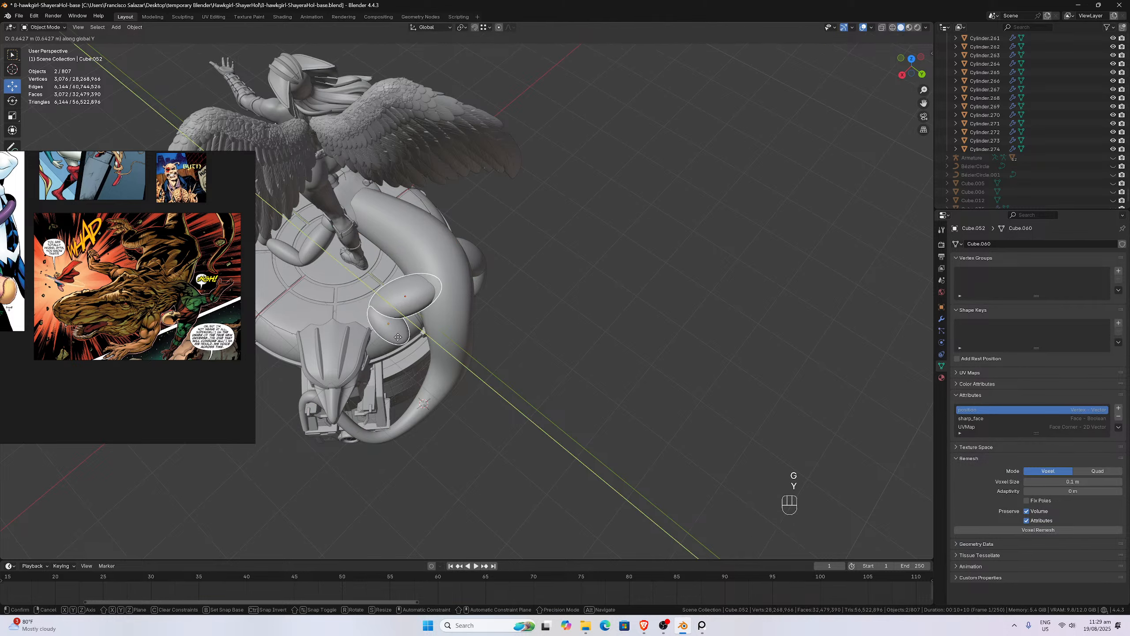
click(398, 337)
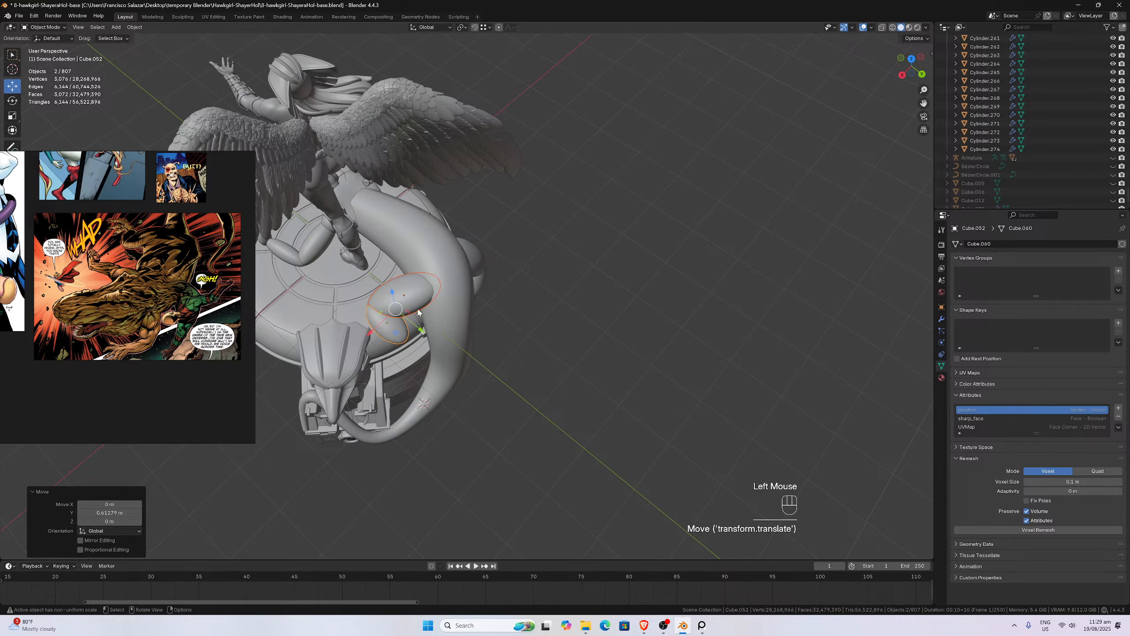
middle_drag(397, 337, 393, 233)
scroll(391, 245, up, 2)
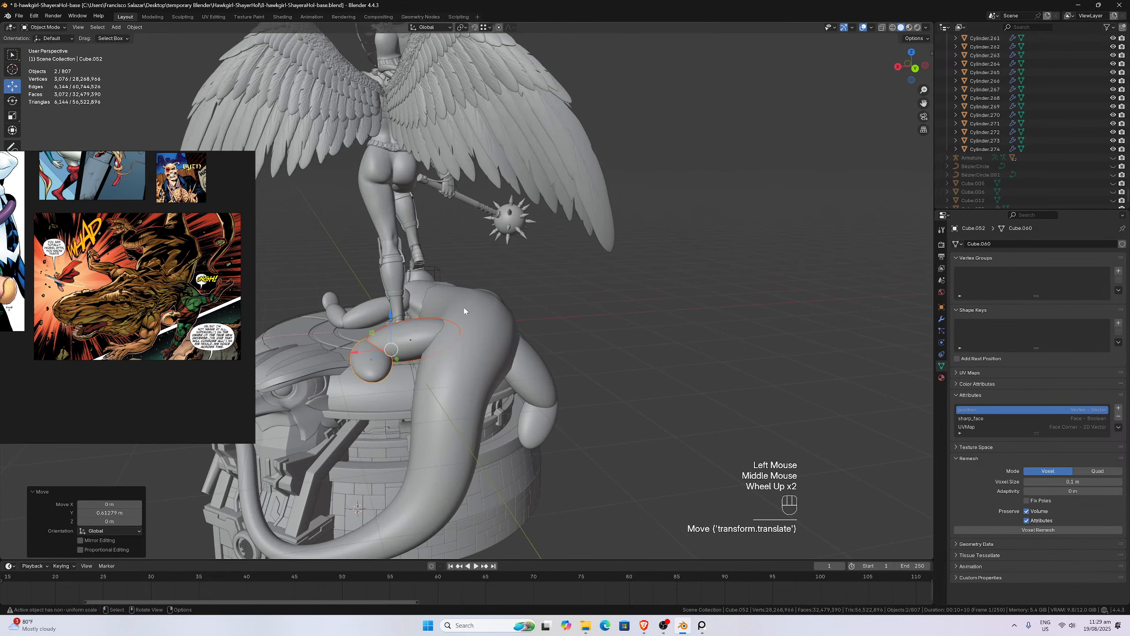
- In the back view, scale all four leg pieces together by about 1.152 and lower them slightly
scroll(505, 322, down, 2)
click(523, 342)
shift+click(523, 383)
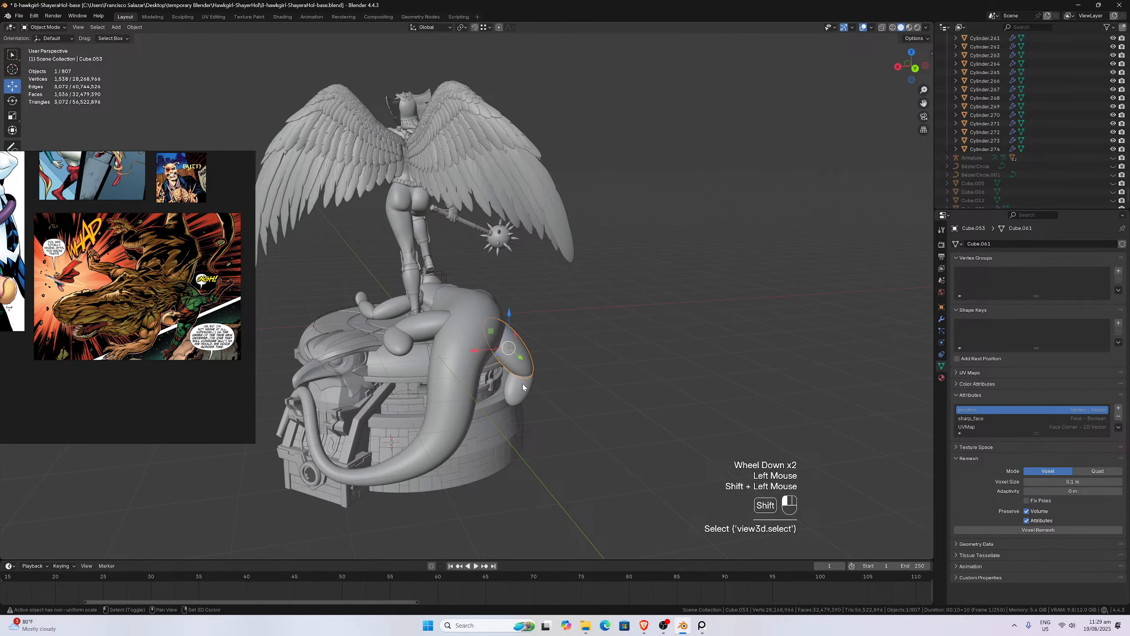
shift+click(409, 337)
shift+click(411, 324)
key(ctrl+KP_1)
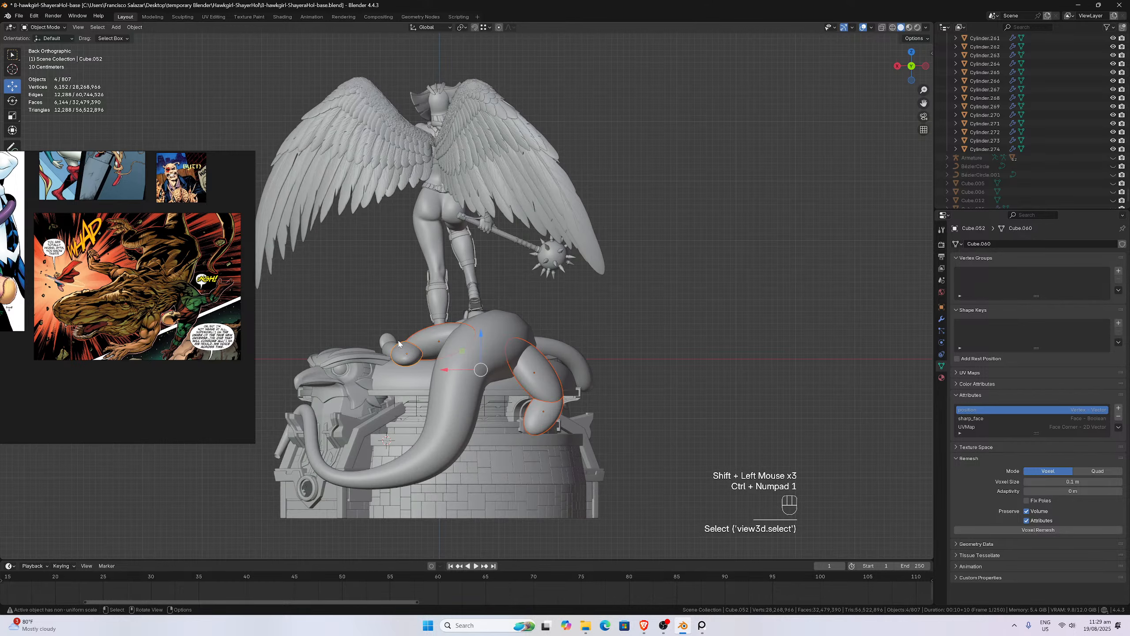
key(s)
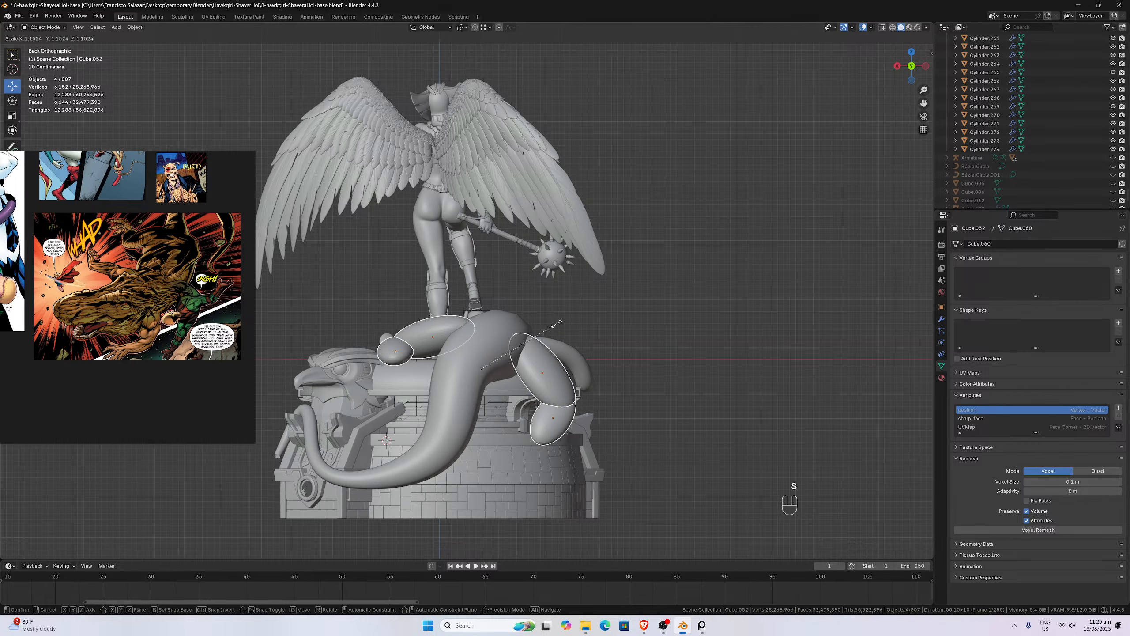
click(556, 329)
key(g)
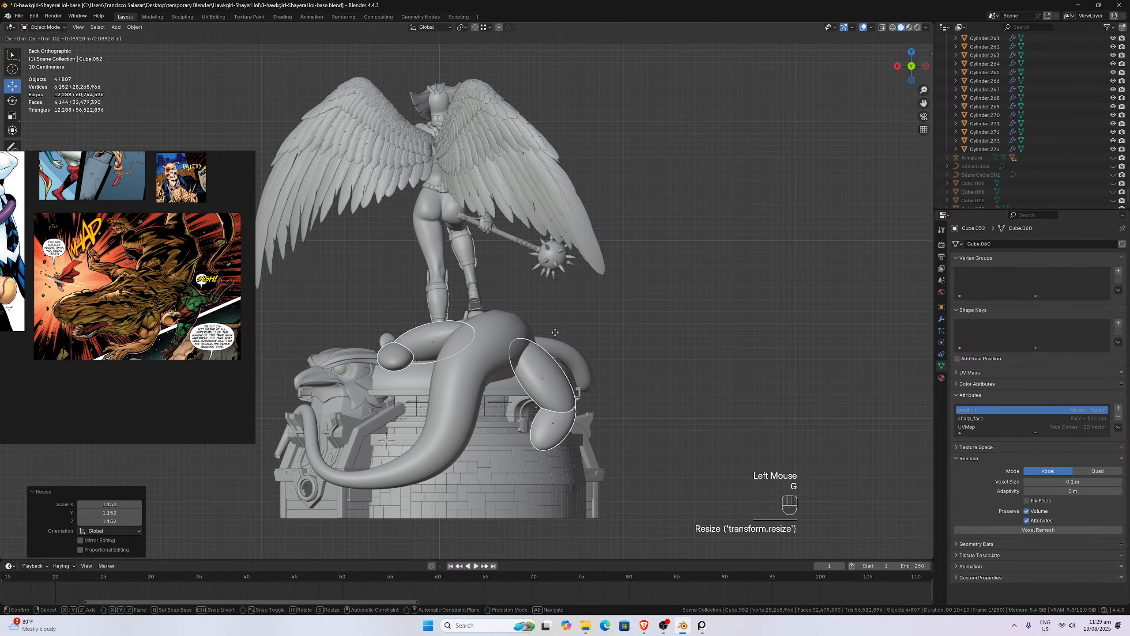
click(556, 336)
- In the top view, move the outer leg's thigh and lower leg about 0.29 m in X and 0.44 m in Y
middle_drag(557, 336, 403, 286)
scroll(499, 334, up, 2)
scroll(493, 370, up, 1)
scroll(463, 339, down, 1)
click(552, 400)
shift+click(553, 472)
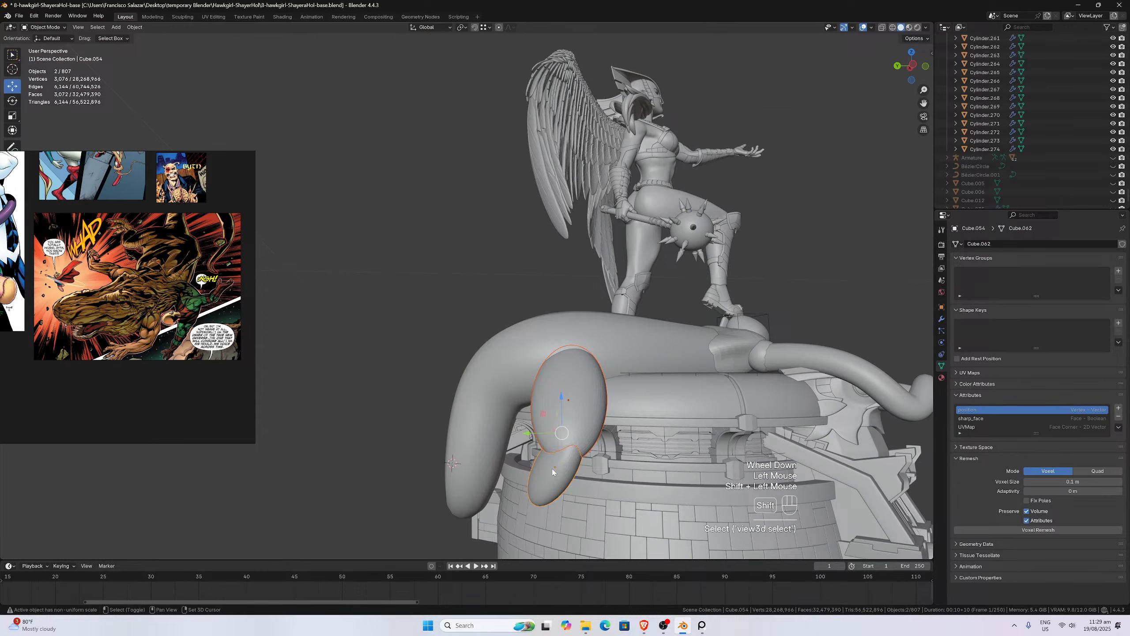
key(KP_7)
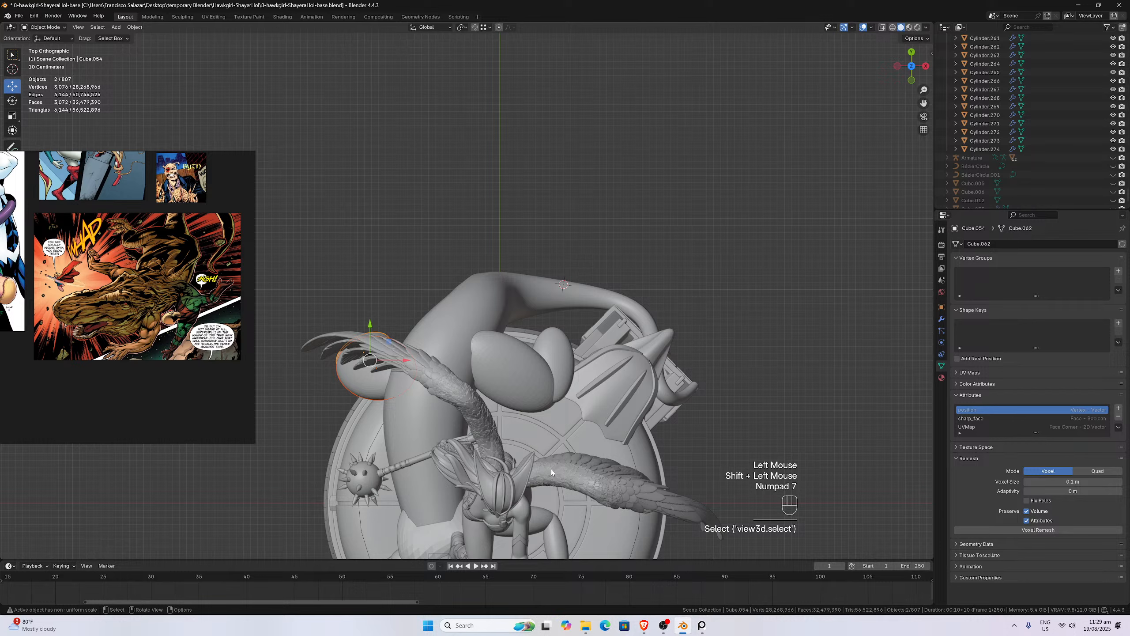
key(g)
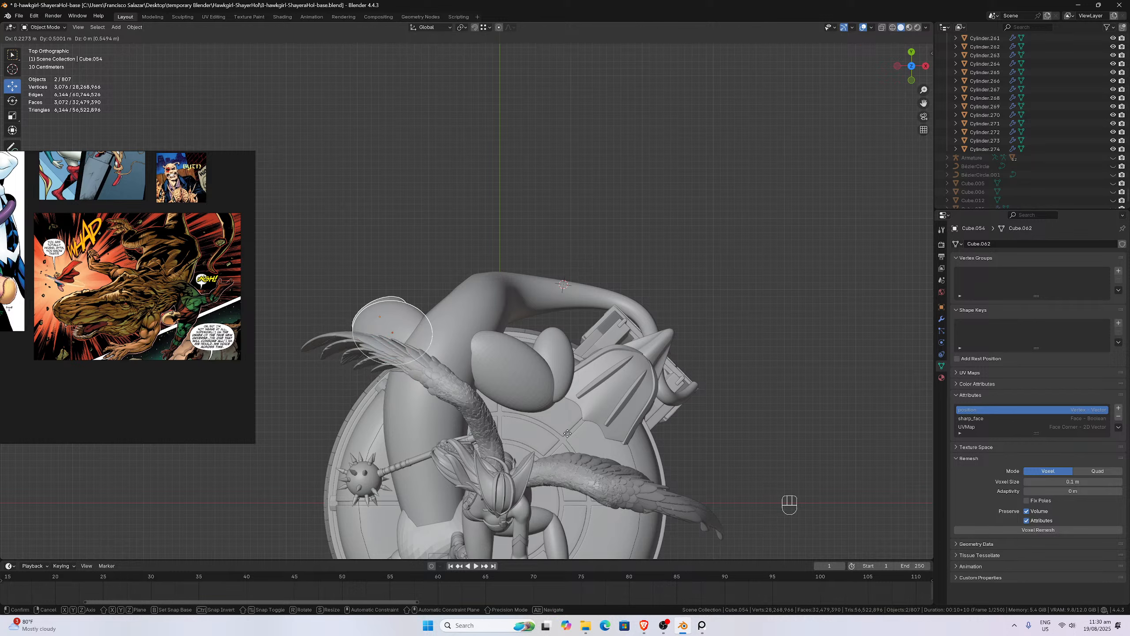
click(570, 434)
middle_drag(572, 437, 606, 311)
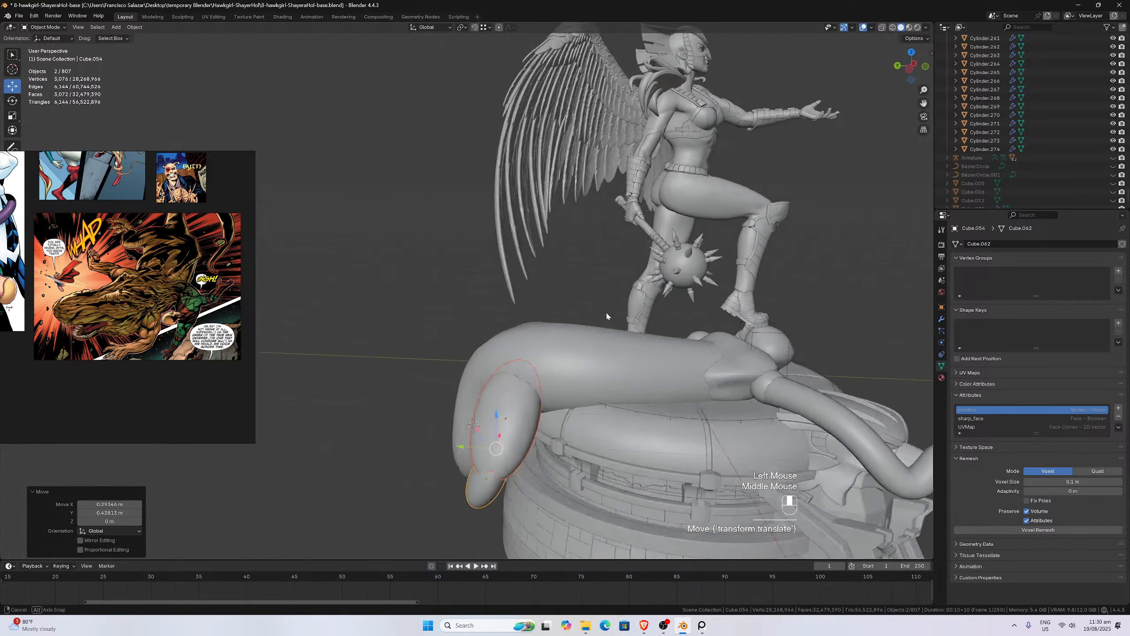
scroll(598, 262, down, 3)
scroll(588, 268, up, 3)
key(ctrl+KP_3)
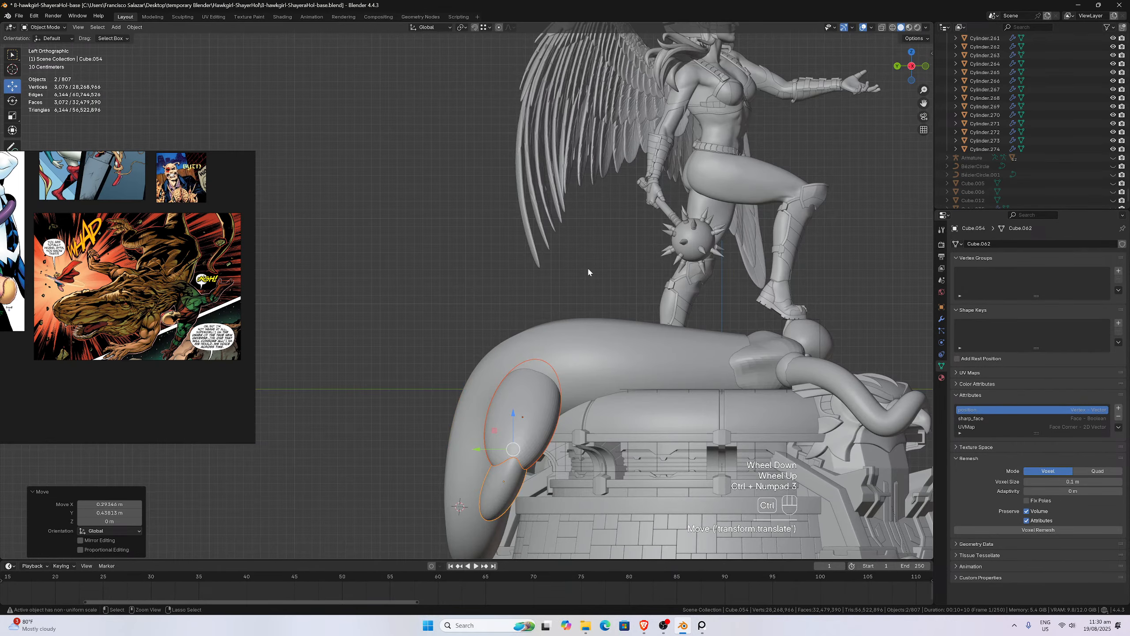
- Select both legs' pieces and move them together about -0.03 m in X and -0.13 m in Y in the top view
middle_drag(607, 343, 675, 417)
scroll(676, 416, up, 2)
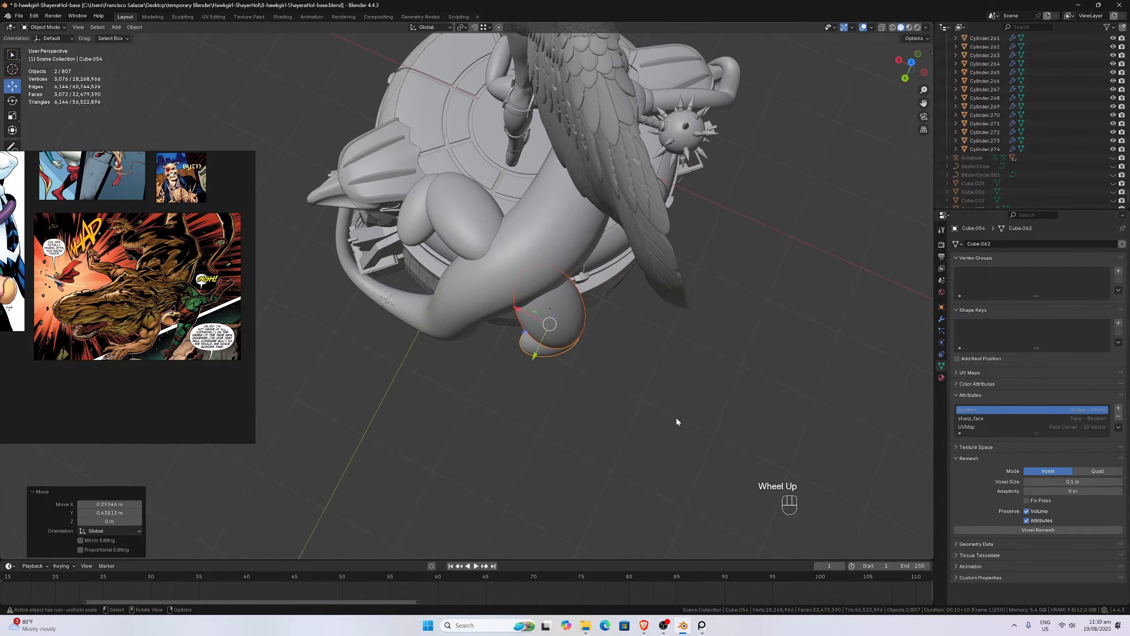
click(488, 226)
shift+click(416, 217)
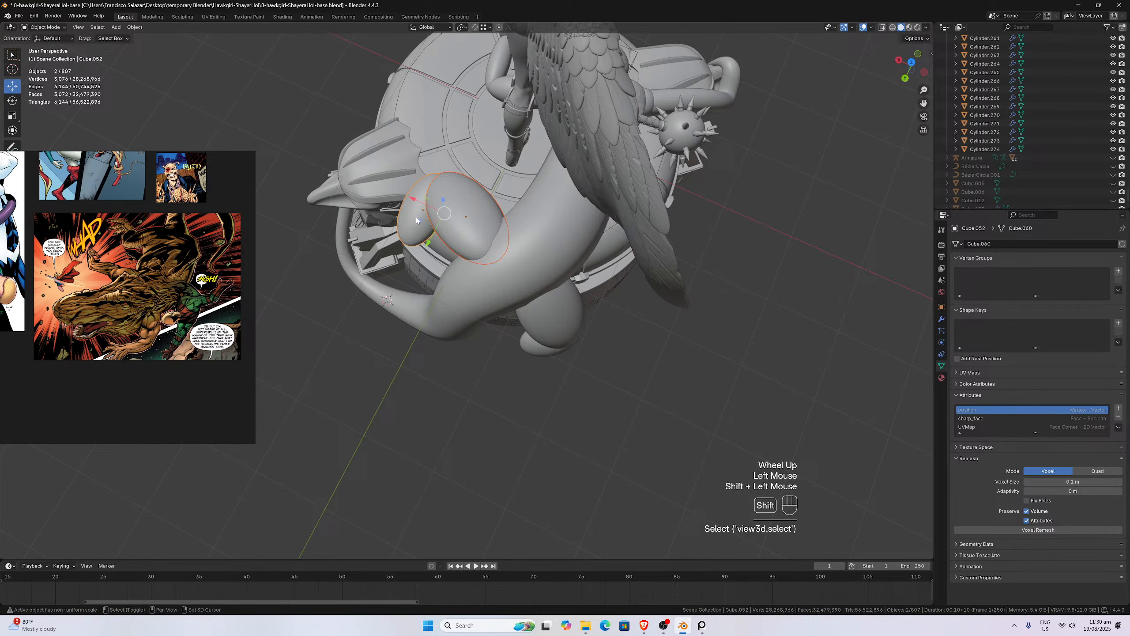
shift+click(530, 299)
shift+click(530, 347)
middle_drag(541, 256, 449, 195)
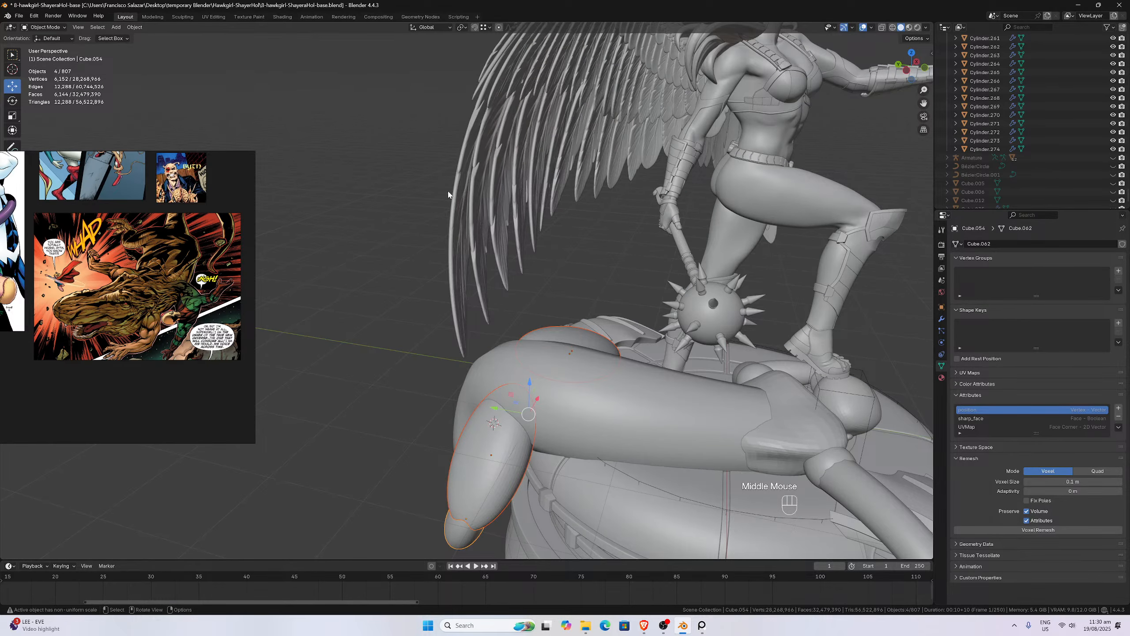
key(KP_7)
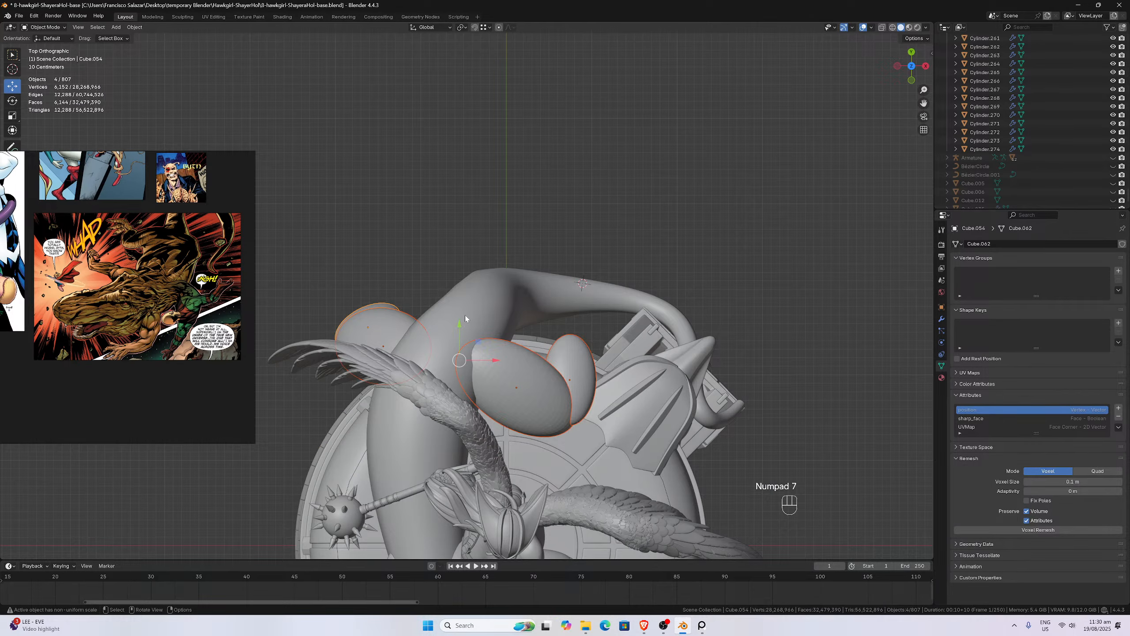
key(g)
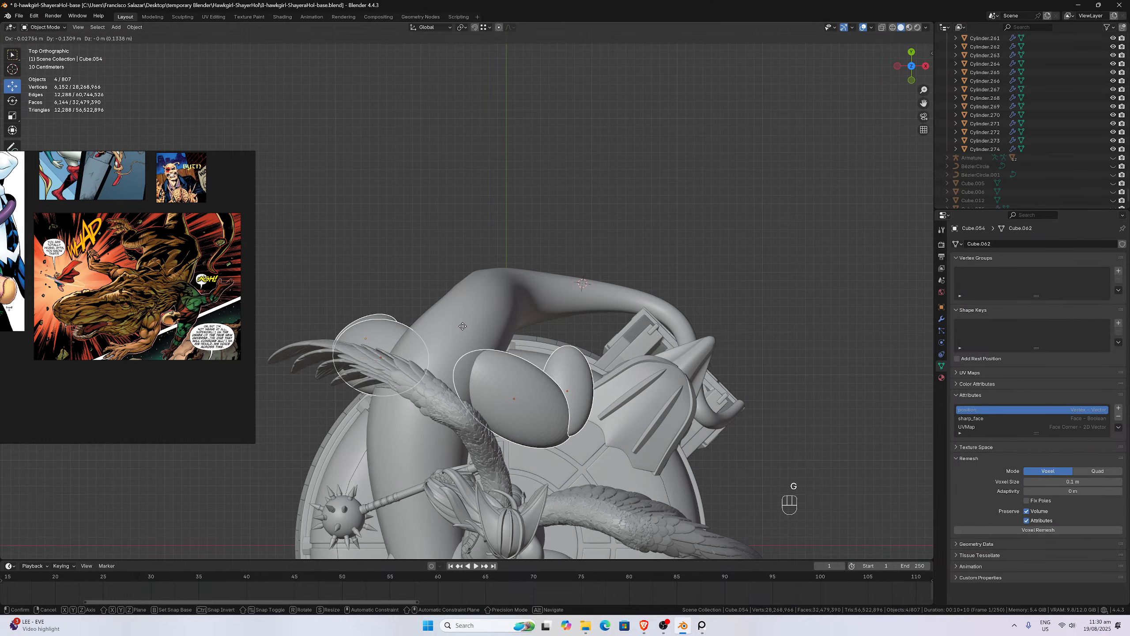
click(463, 326)
- Shift the four leg pieces a further -0.07 m or so in X and -0.06 m in Y in the top view
middle_drag(462, 326, 511, 235)
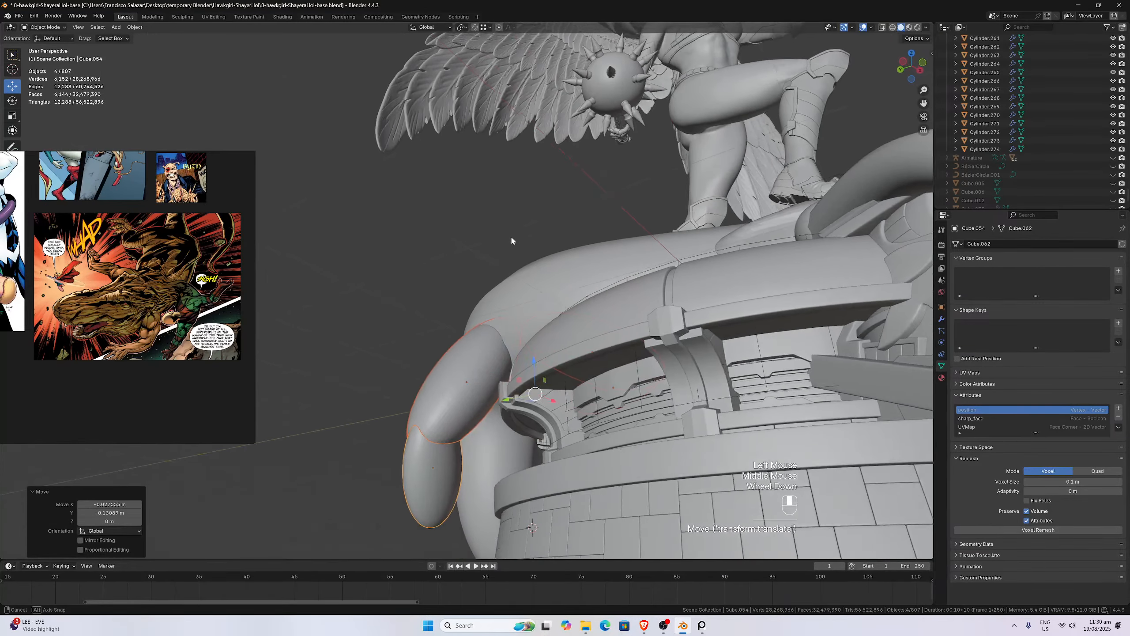
scroll(511, 237, down, 2)
scroll(515, 274, up, 5)
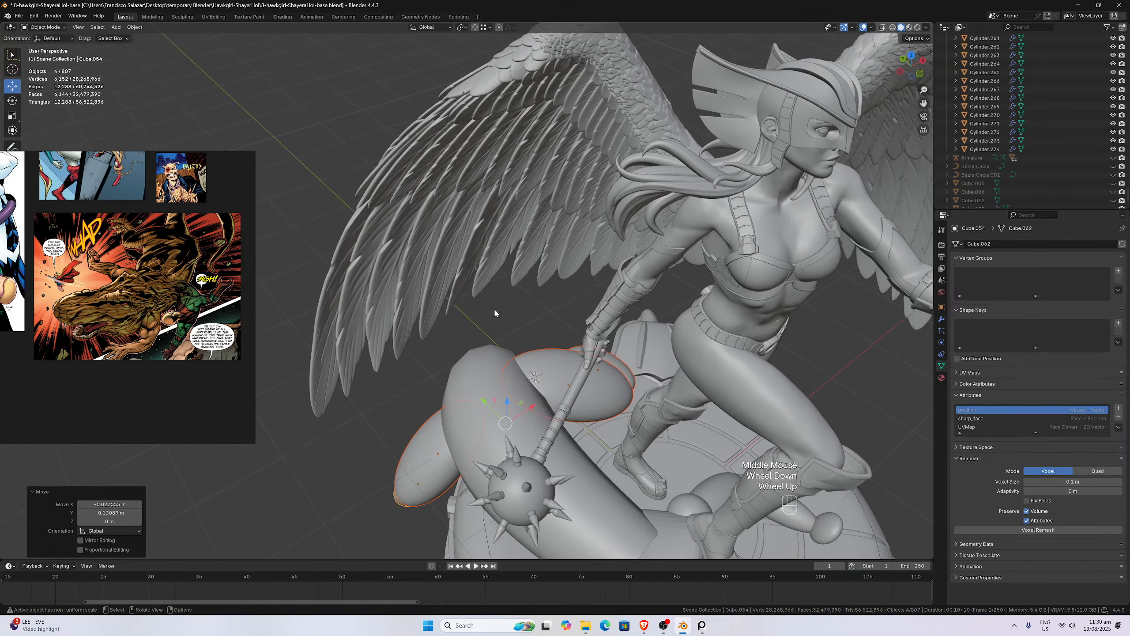
key(KP_7)
key(g)
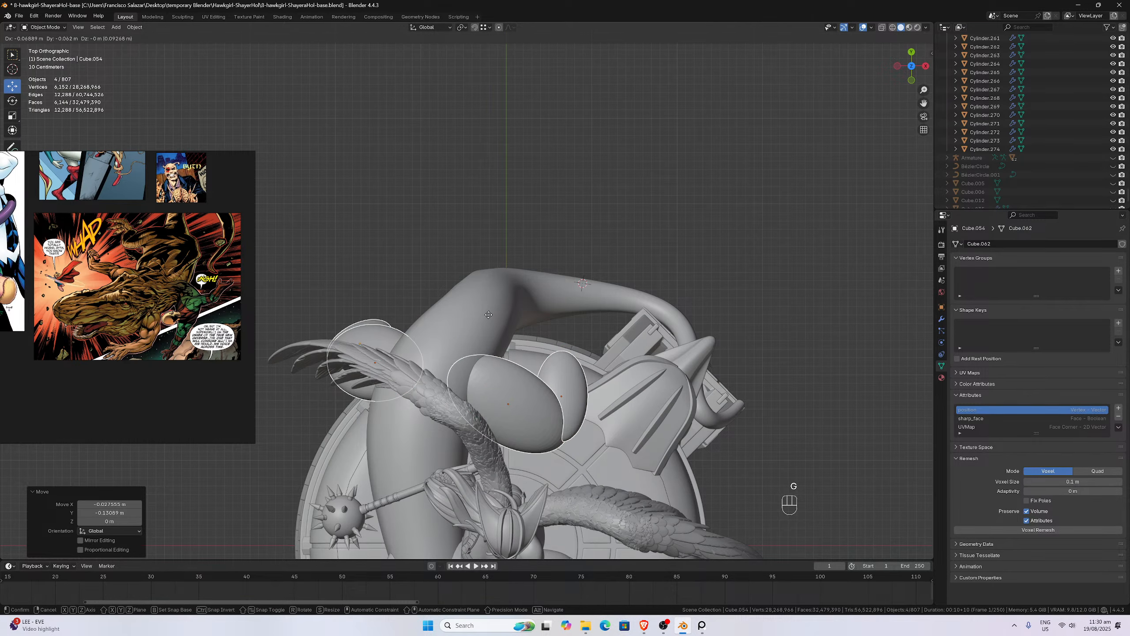
click(488, 314)
- Deselect the leg pieces and examine the creature's pose on the pedestal from behind, above and the front side
middle_drag(528, 361, 455, 319)
scroll(381, 307, down, 4)
scroll(455, 318, down, 1)
scroll(454, 318, down, 2)
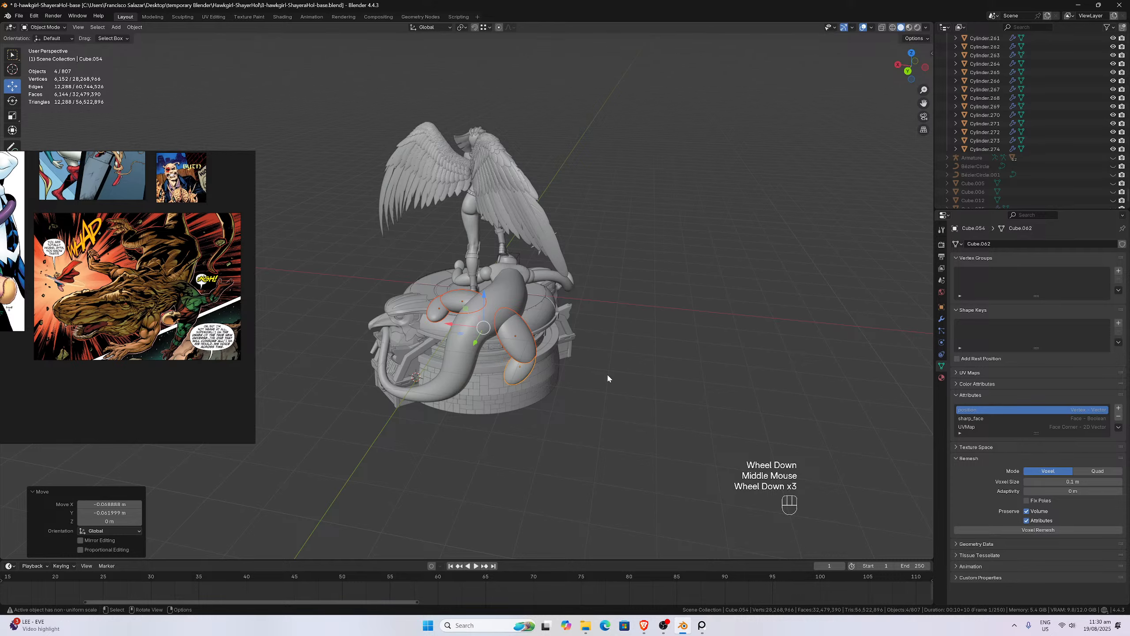
click(607, 373)
middle_drag(607, 373, 545, 393)
scroll(637, 383, up, 2)
scroll(565, 349, up, 1)
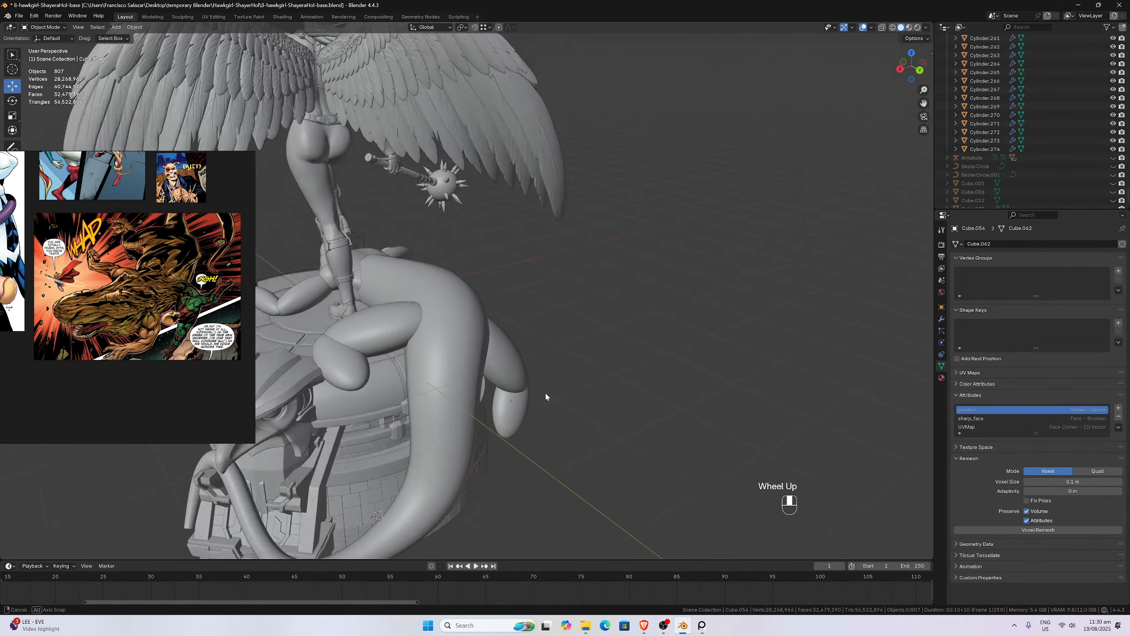
scroll(543, 407, up, 2)
scroll(417, 346, down, 3)
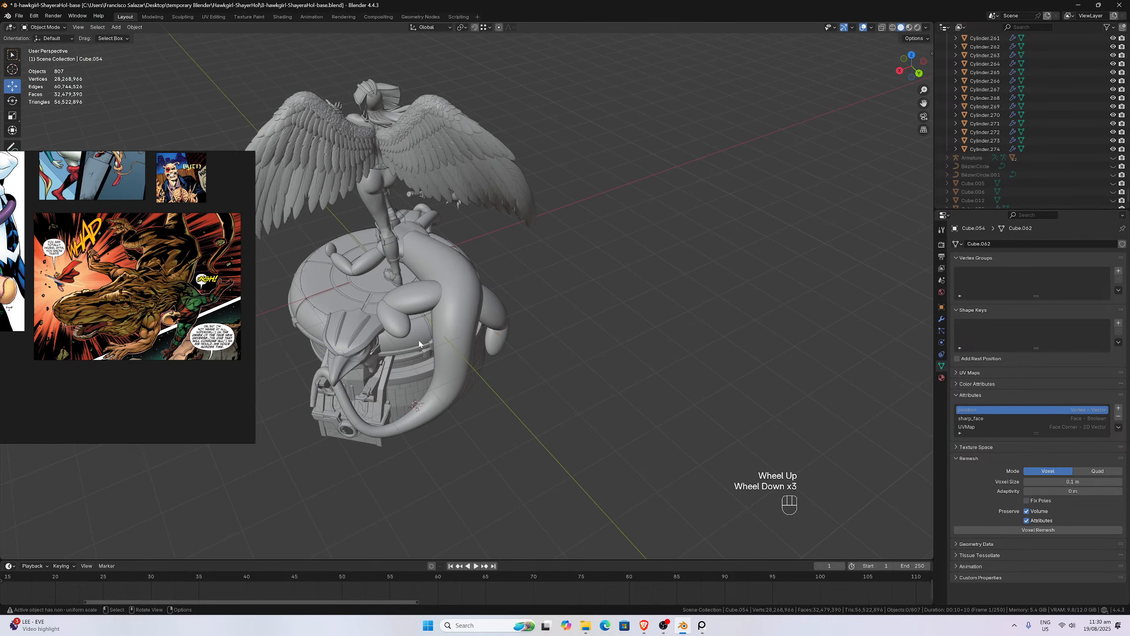
middle_drag(419, 342, 235, 285)
scroll(459, 299, up, 1)
scroll(347, 279, down, 1)
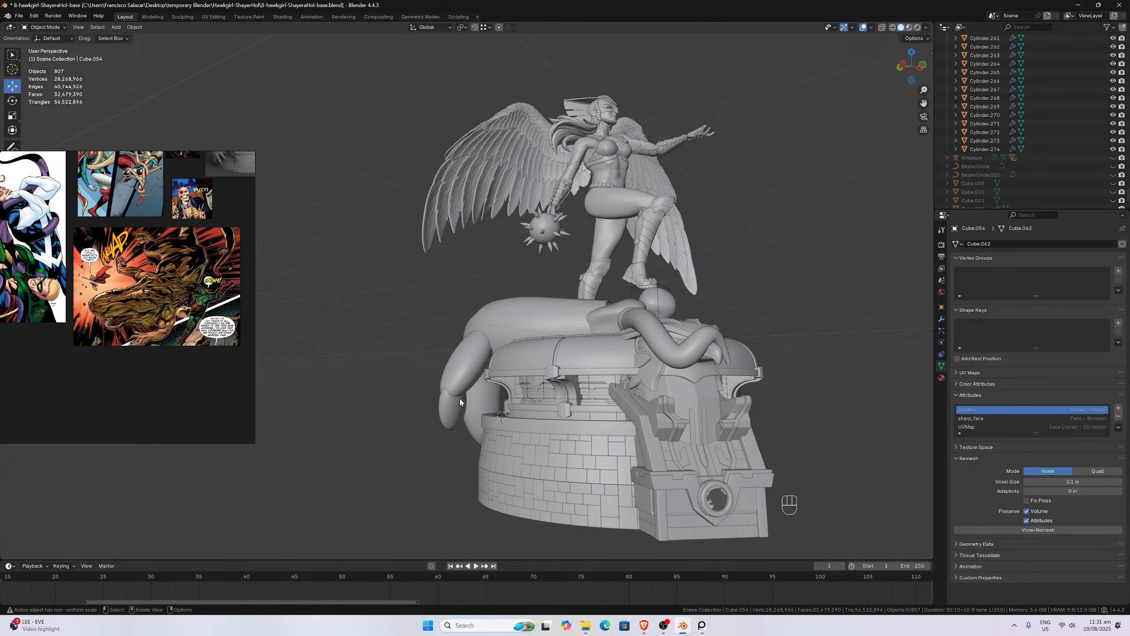
- Rotate the outer leg's two pieces about -9° and move them about 0.08 m in X, -0.07 m in Y and -0.04 m in Z
click(462, 378)
shift+click(457, 416)
middle_drag(457, 416, 493, 374)
key(r)
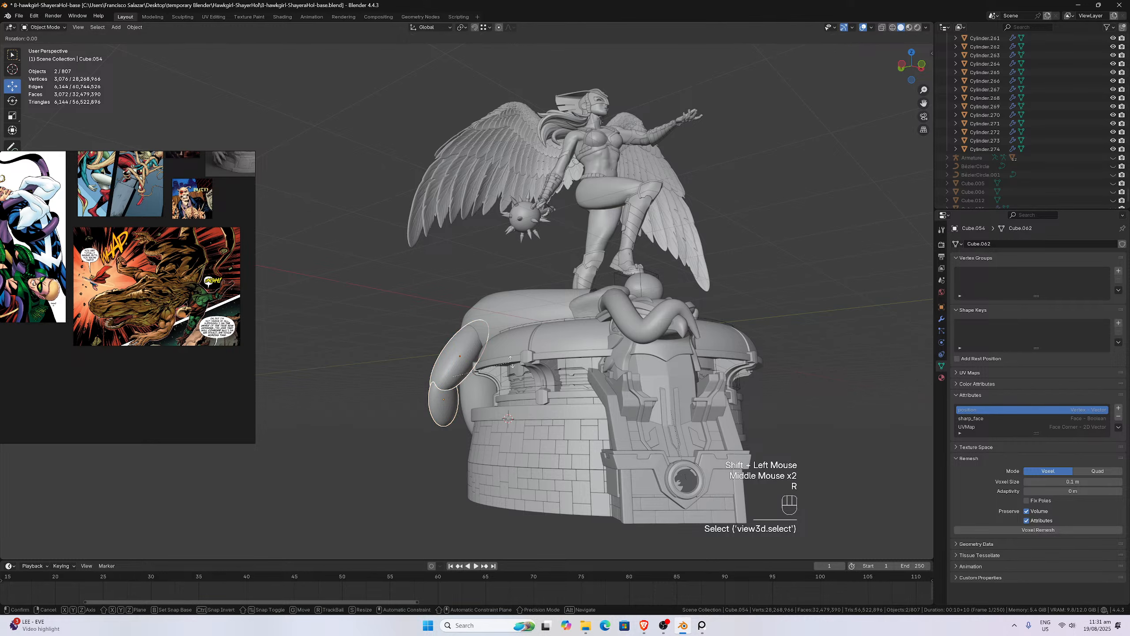
click(512, 352)
key(g)
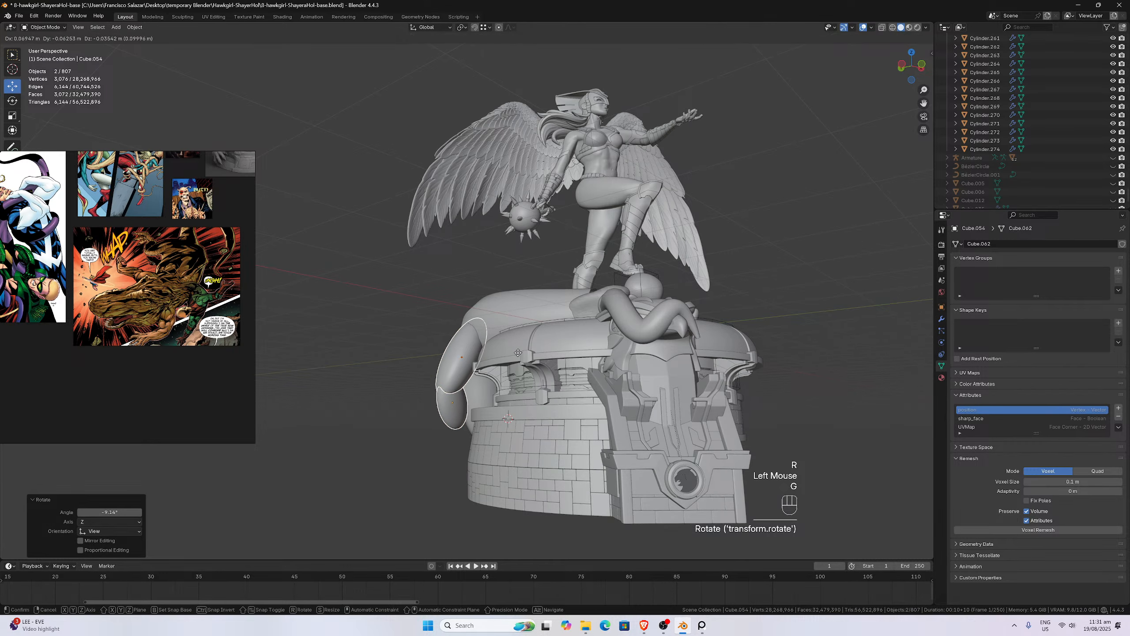
click(518, 352)
middle_drag(518, 353, 562, 371)
key(KP_3)
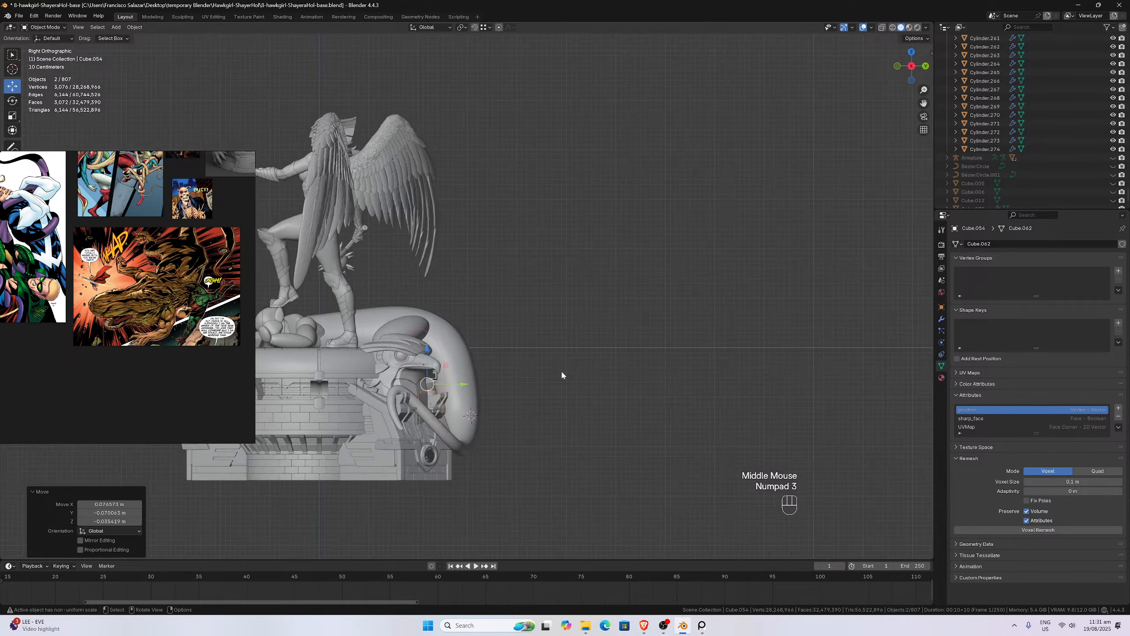
- Undo the outer leg's last two changes and move its pieces about -0.07 m in Y and -0.01 m in Z in the left view
key(KP_1)
key(ctrl+KP_3)
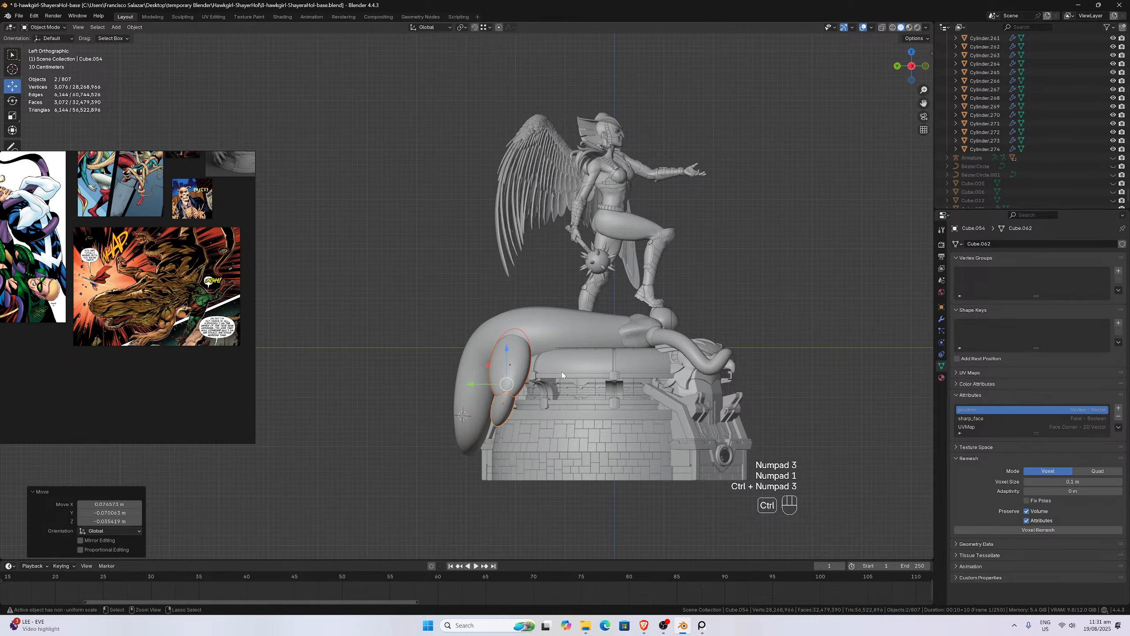
key(ctrl+z)
key(ctrl+z)
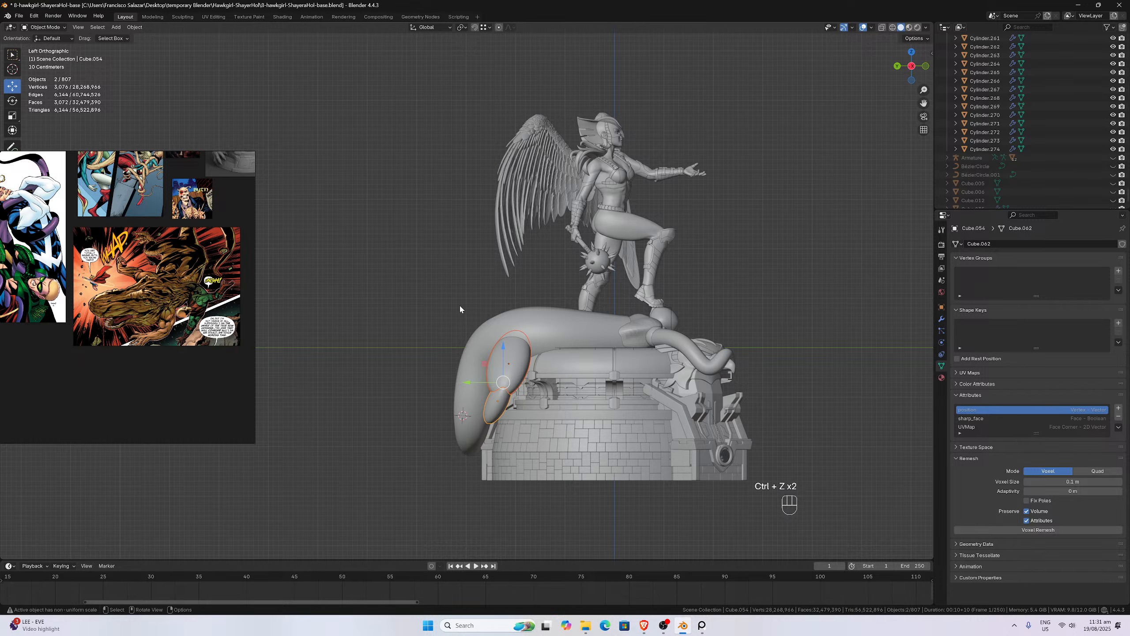
key(g)
click(526, 349)
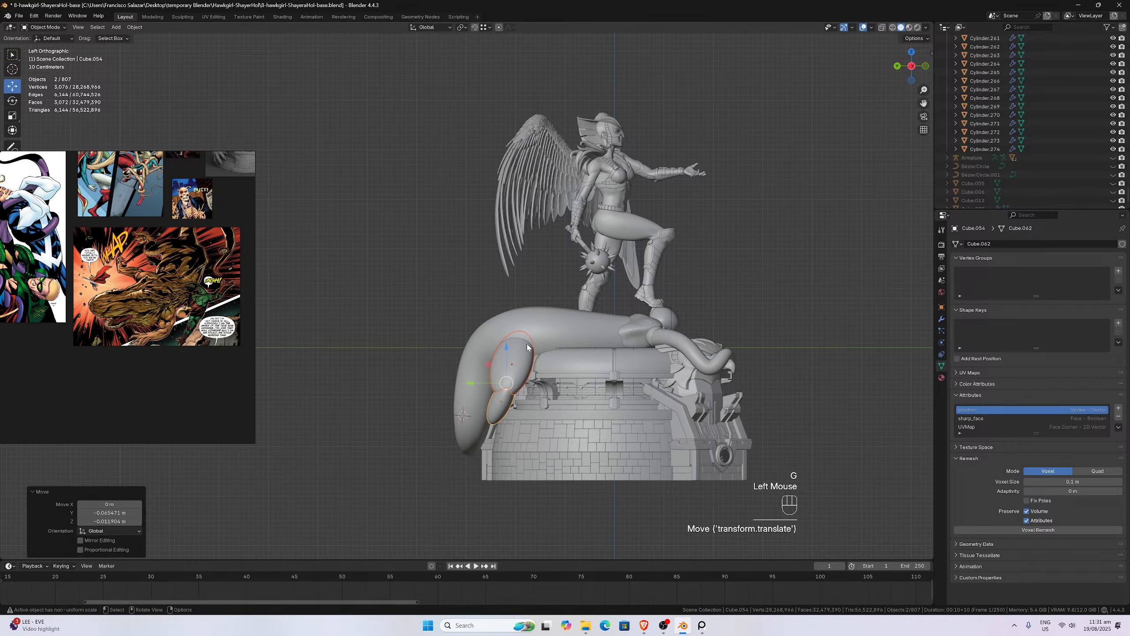
mouse_move(526, 349)
middle_down()
mouse_move(551, 404)
mouse_move(522, 338)
middle_up()
scroll(522, 338, up, 2)
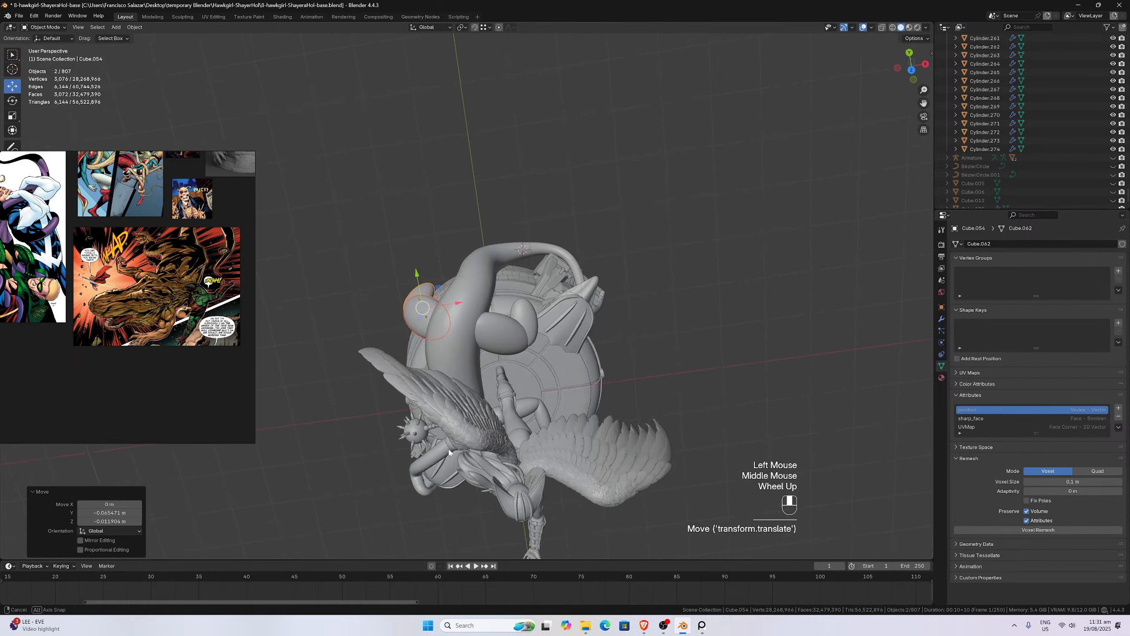
- Select the two pieces of the leg on the pedestal top and move them about -0.01 m in X and -0.13 m in Y in the top view
click(520, 329)
shift+click(521, 330)
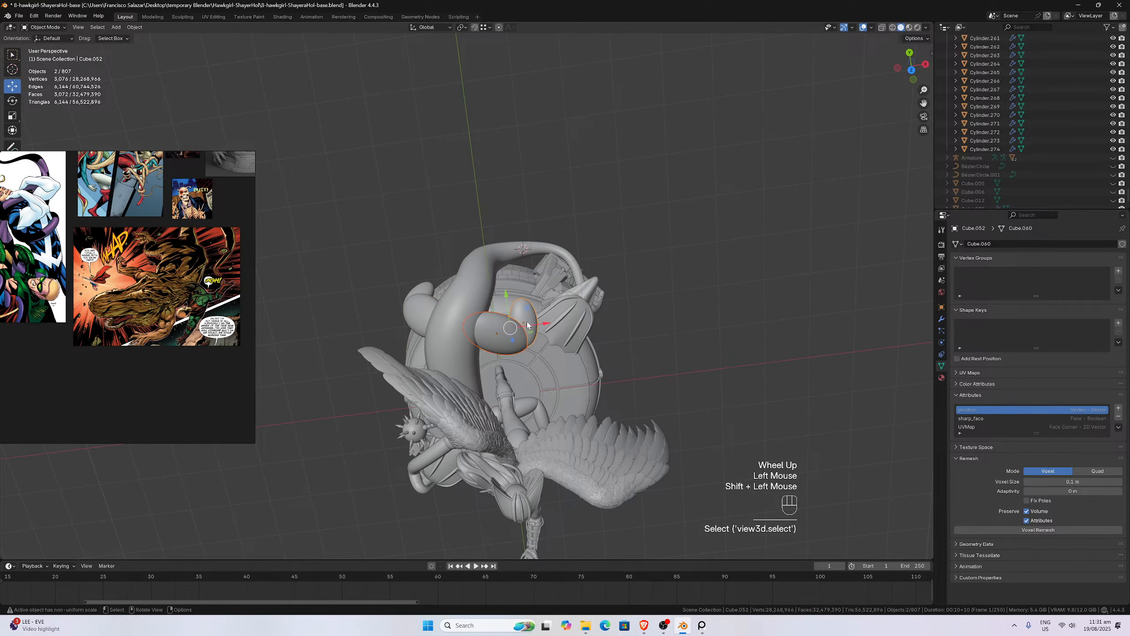
key(KP_7)
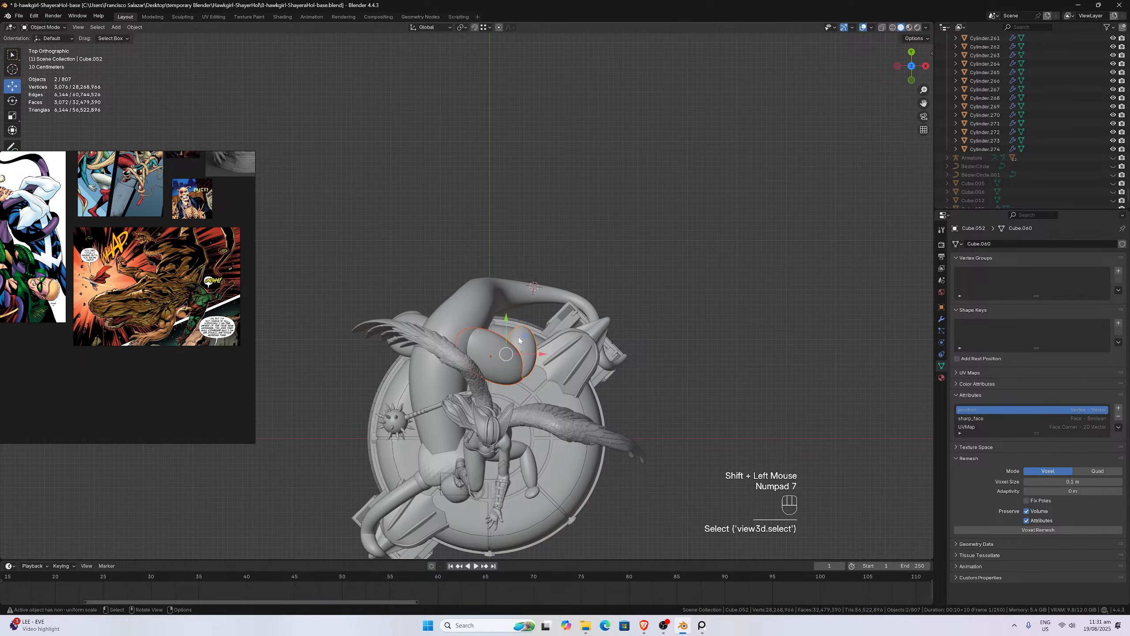
key(g)
click(519, 352)
middle_drag(520, 352, 336, 297)
scroll(407, 286, up, 3)
scroll(363, 286, down, 1)
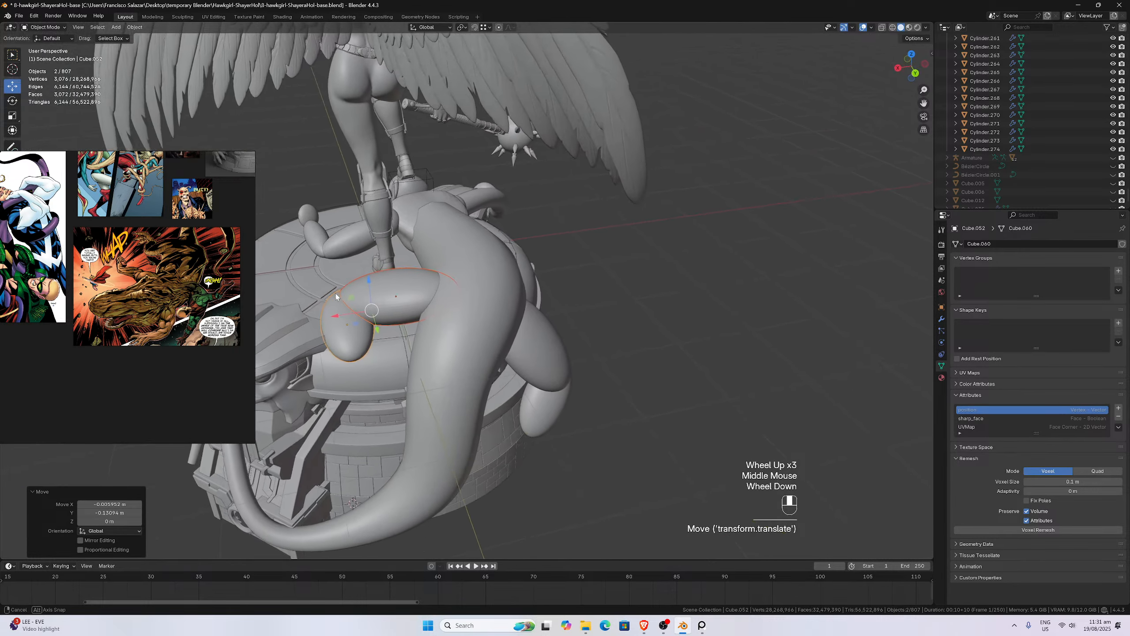
- Check the moved leg from behind and save the file
scroll(323, 262, down, 2)
middle_drag(323, 256, 380, 267)
key(ctrl+KP_1)
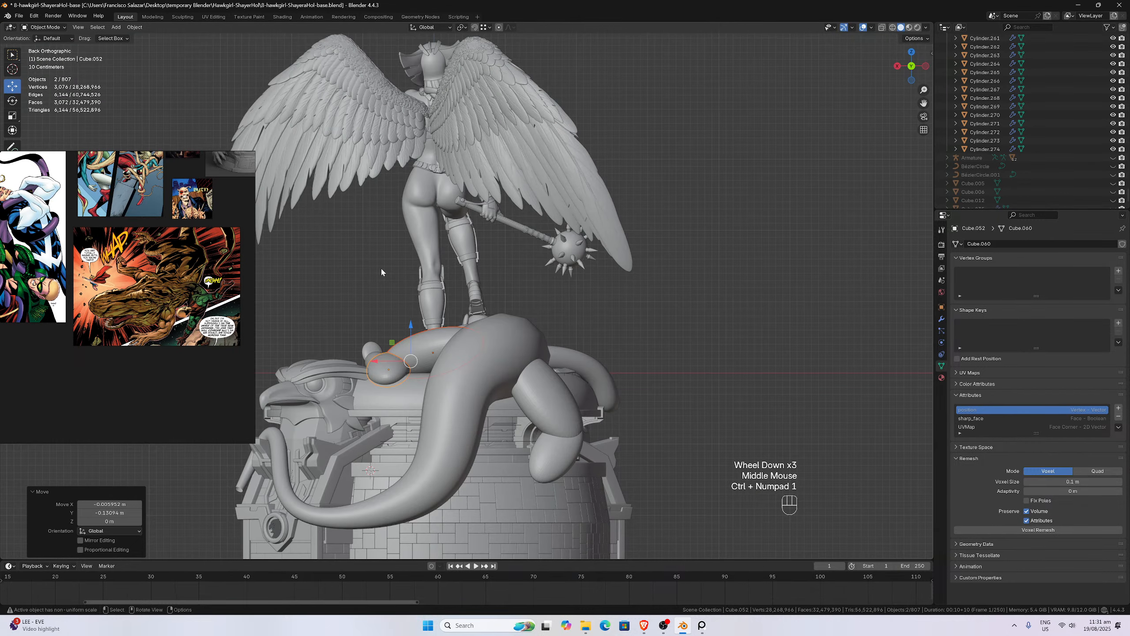
scroll(382, 273, down, 3)
key(ctrl+s)
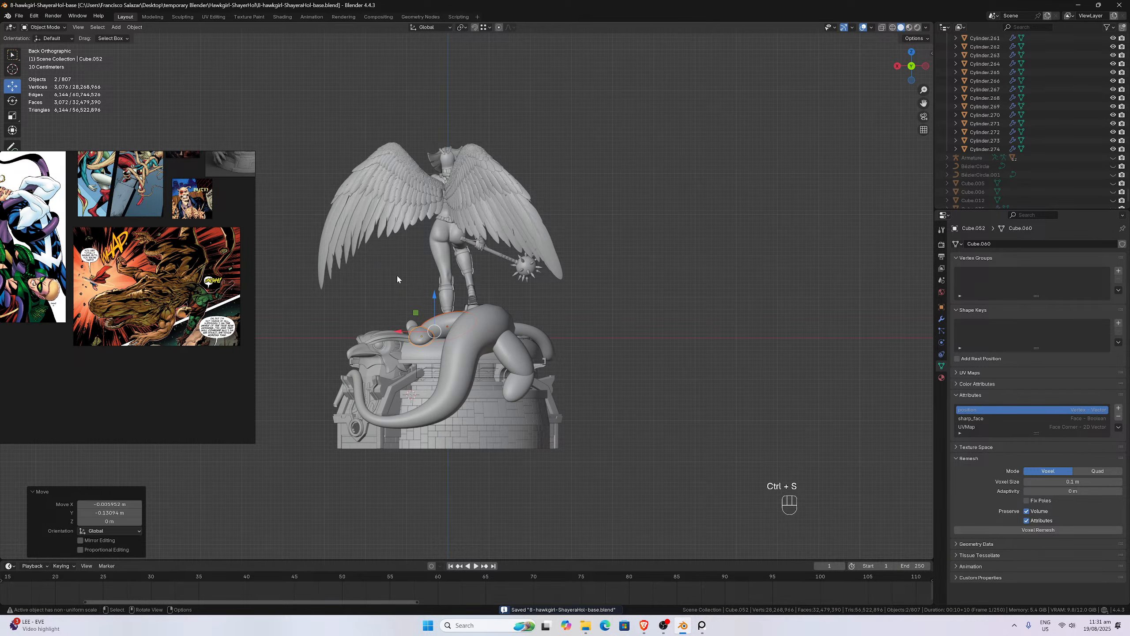
- Examine the whole statue from the back, both sides and the front, and deselect the leg pieces
scroll(406, 332, up, 2)
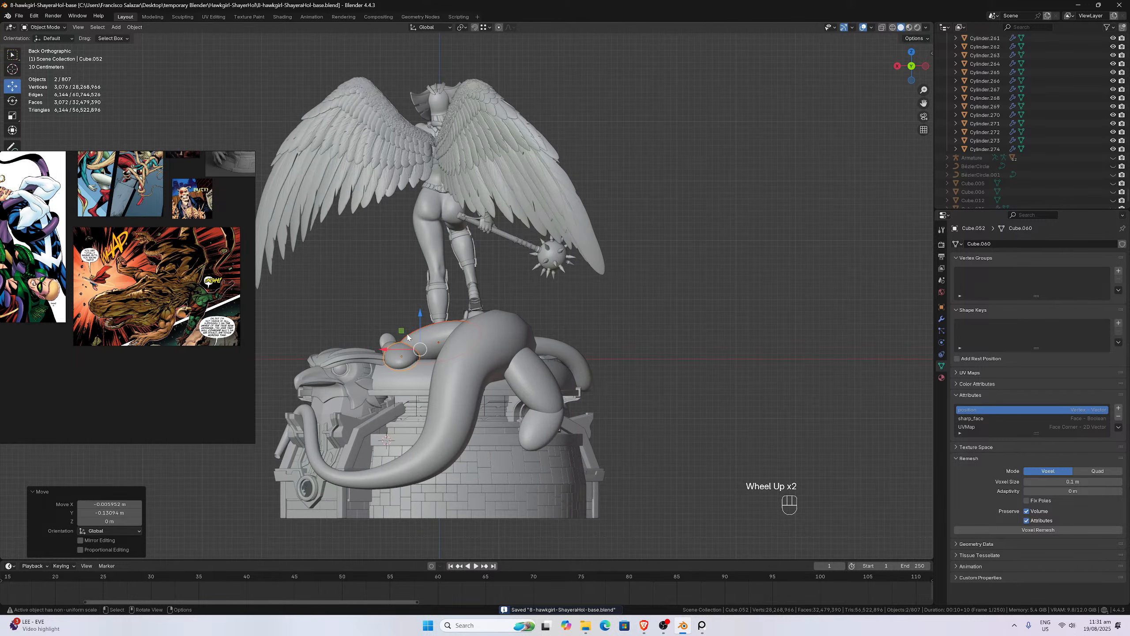
scroll(408, 336, down, 3)
scroll(408, 337, up, 1)
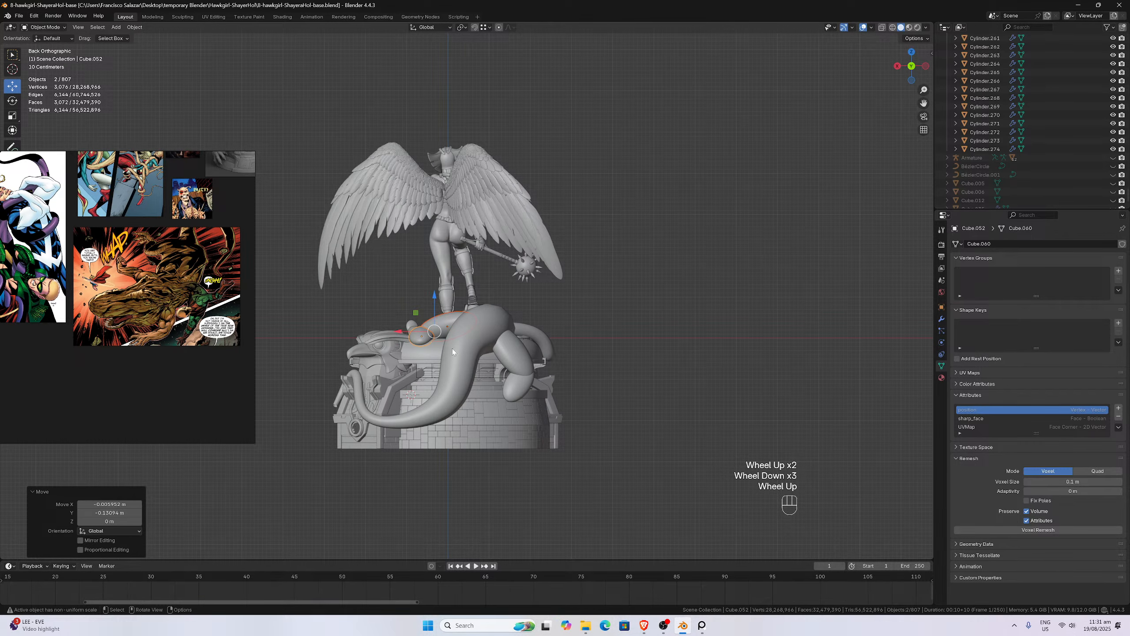
middle_drag(452, 348, 495, 331)
key(ctrl+KP_3)
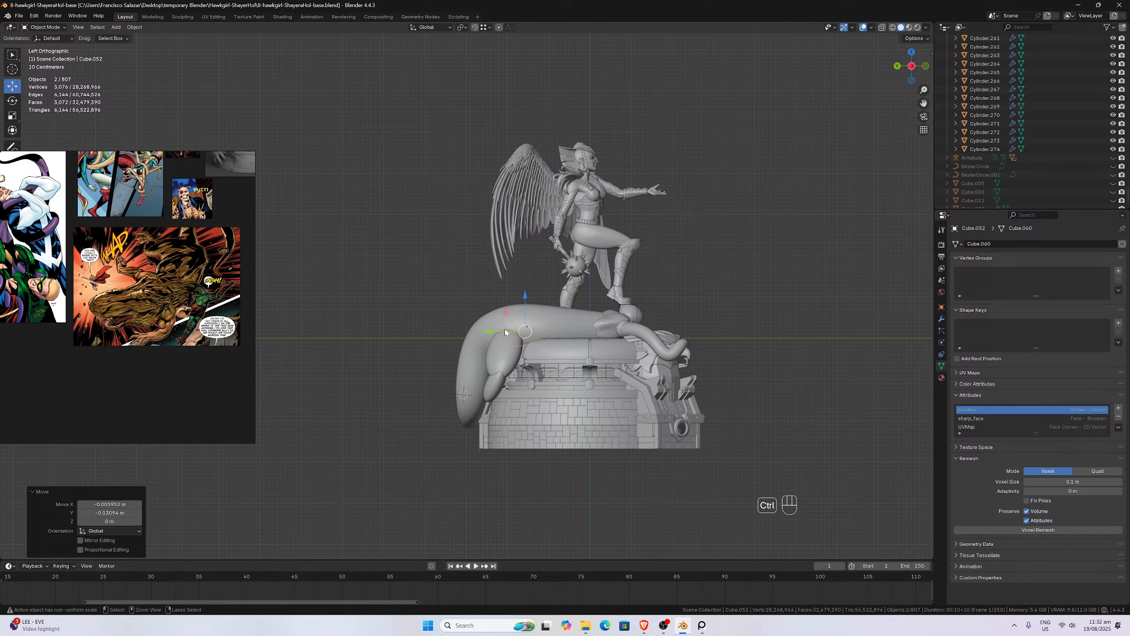
key(KP_3)
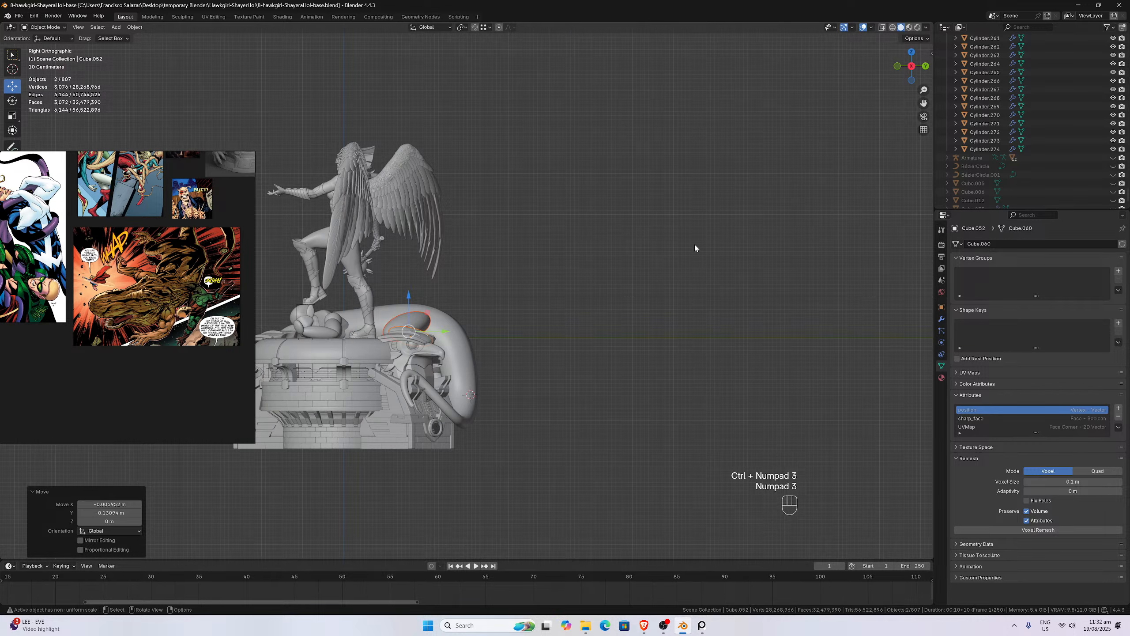
drag(924, 102, 1129, 142)
key(KP_1)
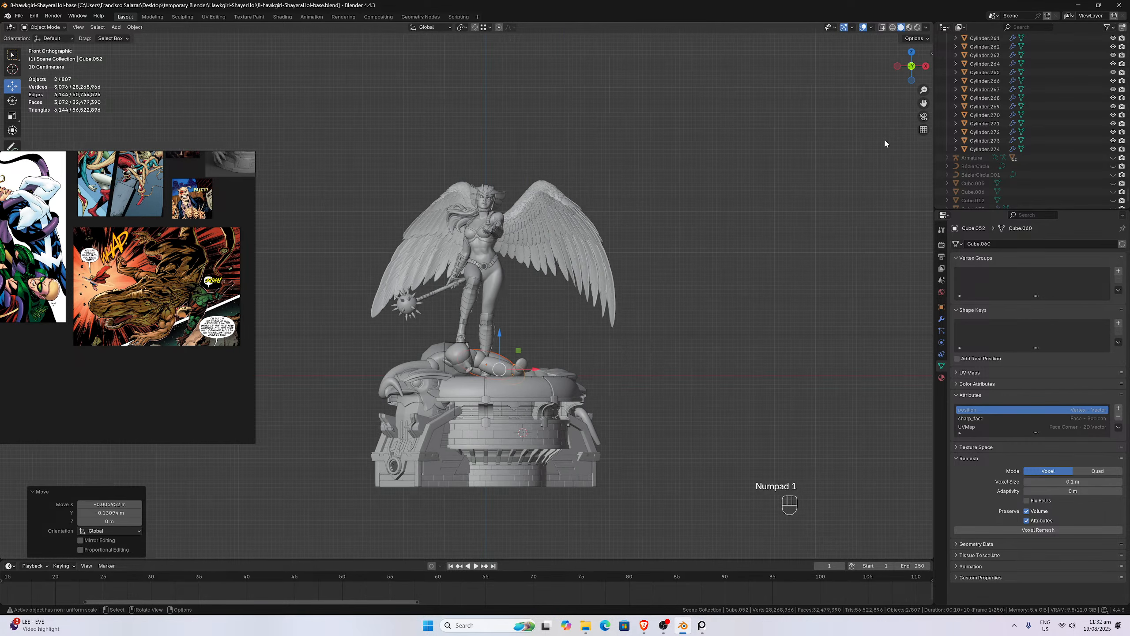
click(725, 366)
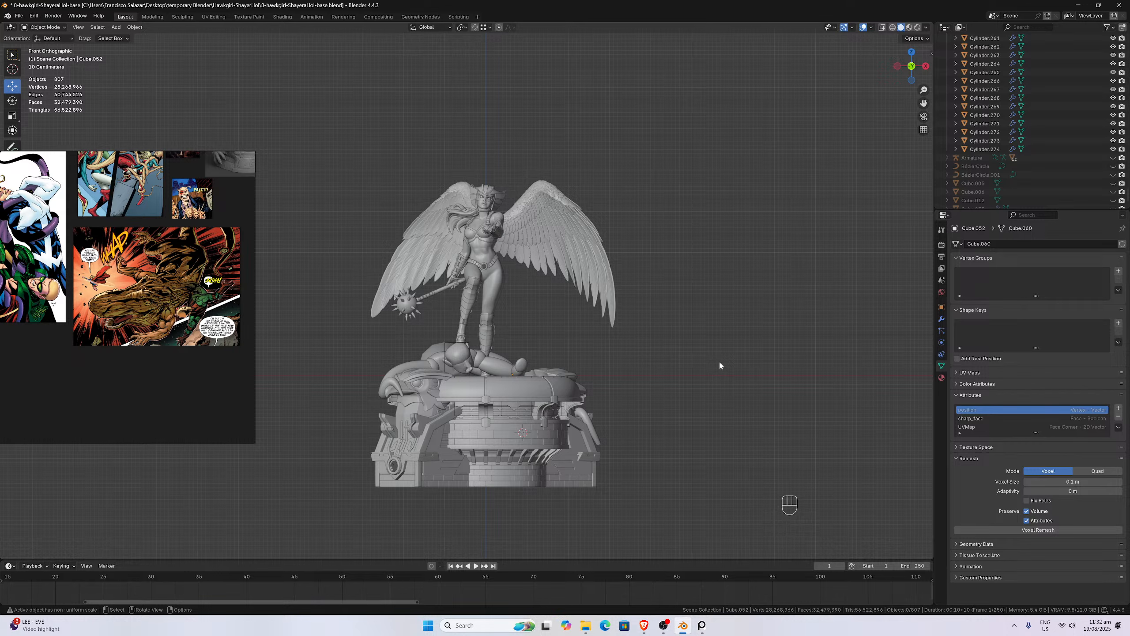
scroll(718, 362, up, 2)
scroll(719, 361, down, 1)
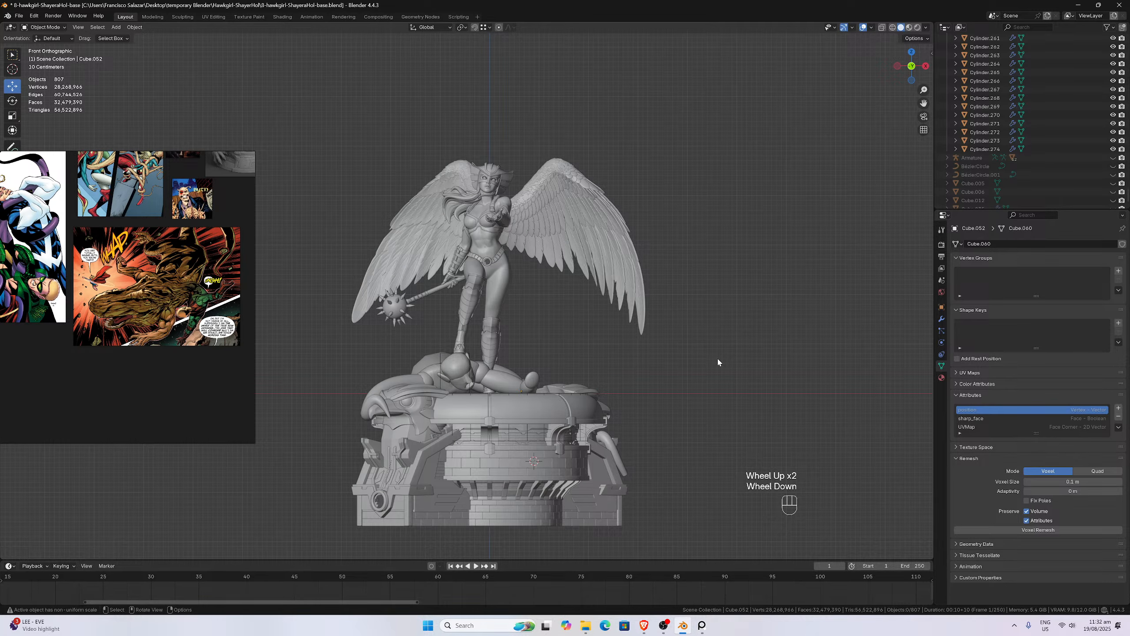
scroll(719, 362, down, 1)
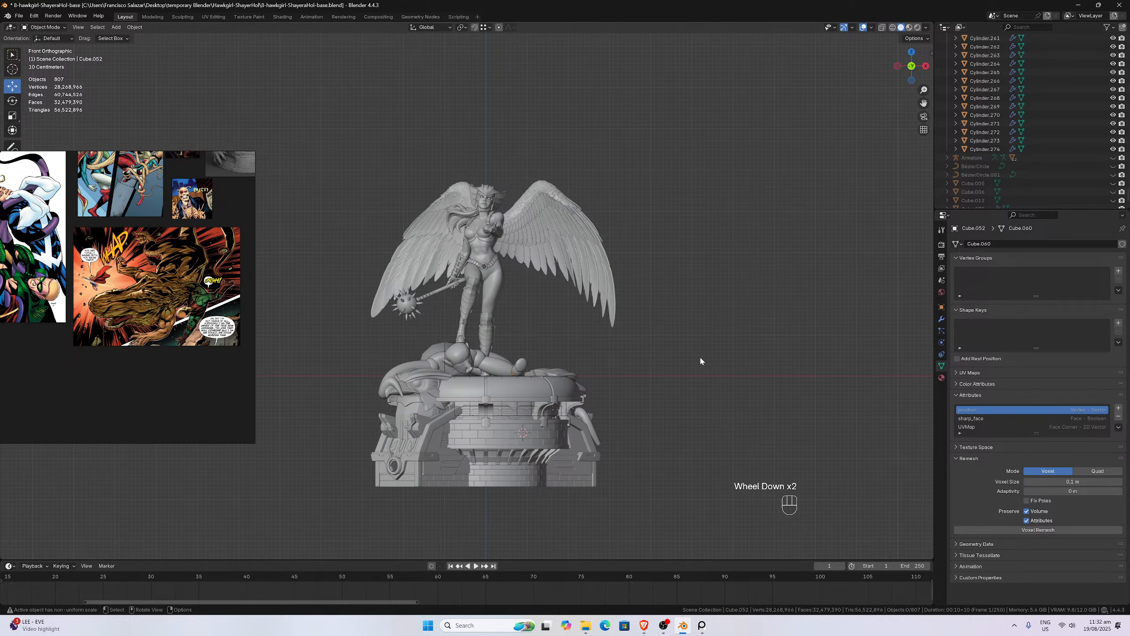
- Examine the creature's head, arms and body under the heroine's foot up close, comparing them with the comic reference
middle_drag(700, 357, 322, 372)
scroll(389, 361, down, 2)
middle_drag(306, 371, 265, 337)
scroll(265, 337, up, 2)
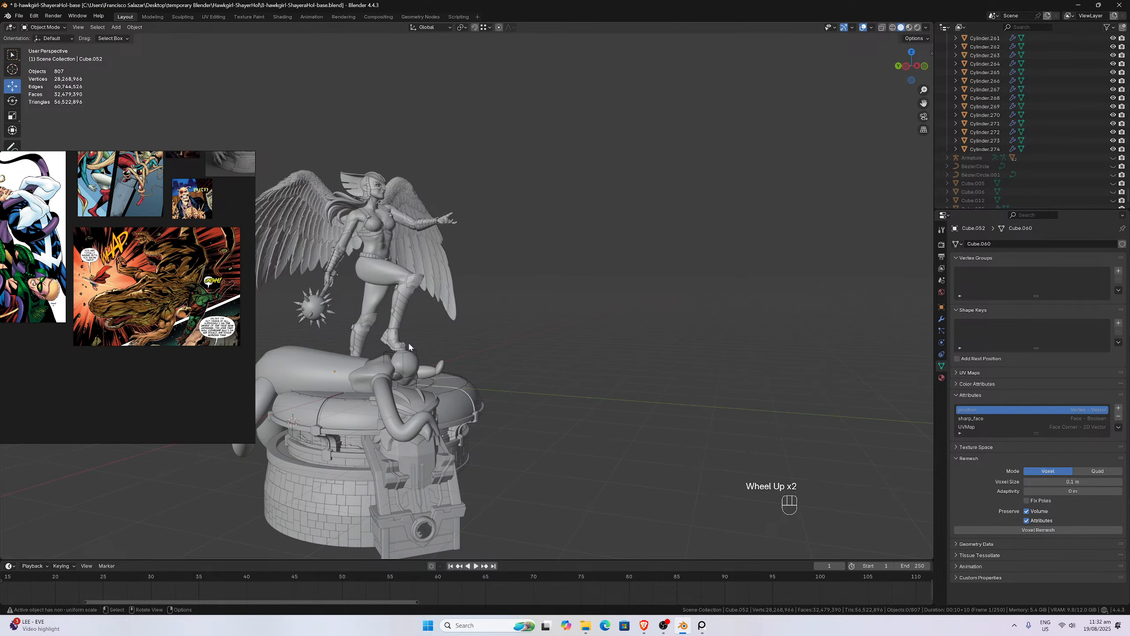
middle_drag(409, 346, 361, 363)
scroll(360, 364, up, 3)
middle_drag(454, 373, 417, 366)
scroll(186, 297, up, 2)
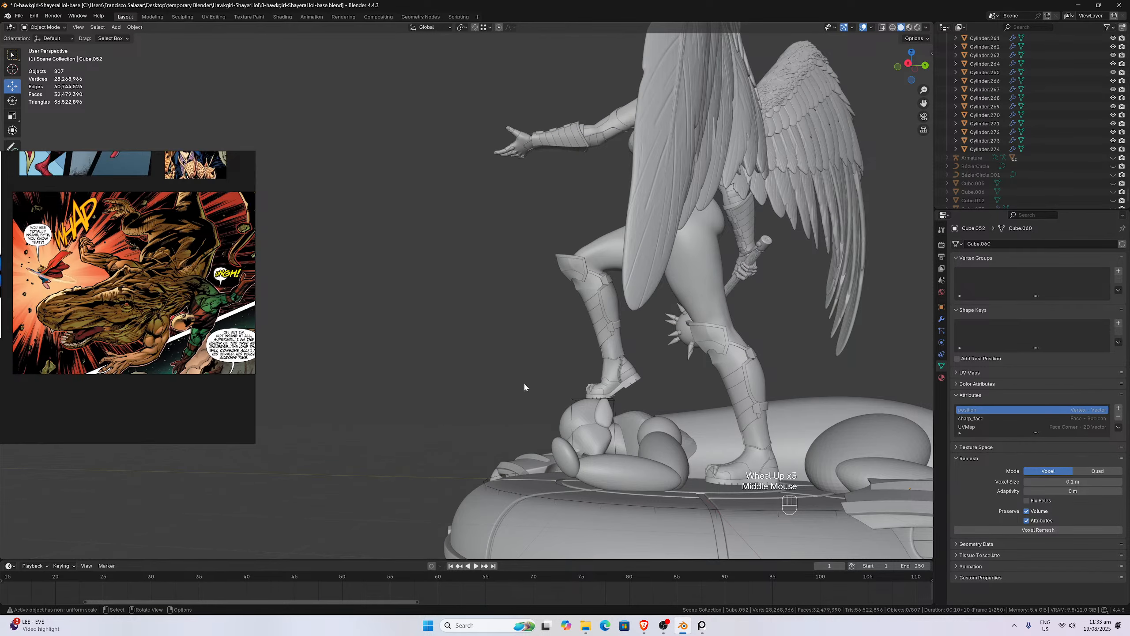
middle_drag(524, 387, 698, 378)
scroll(699, 381, up, 1)
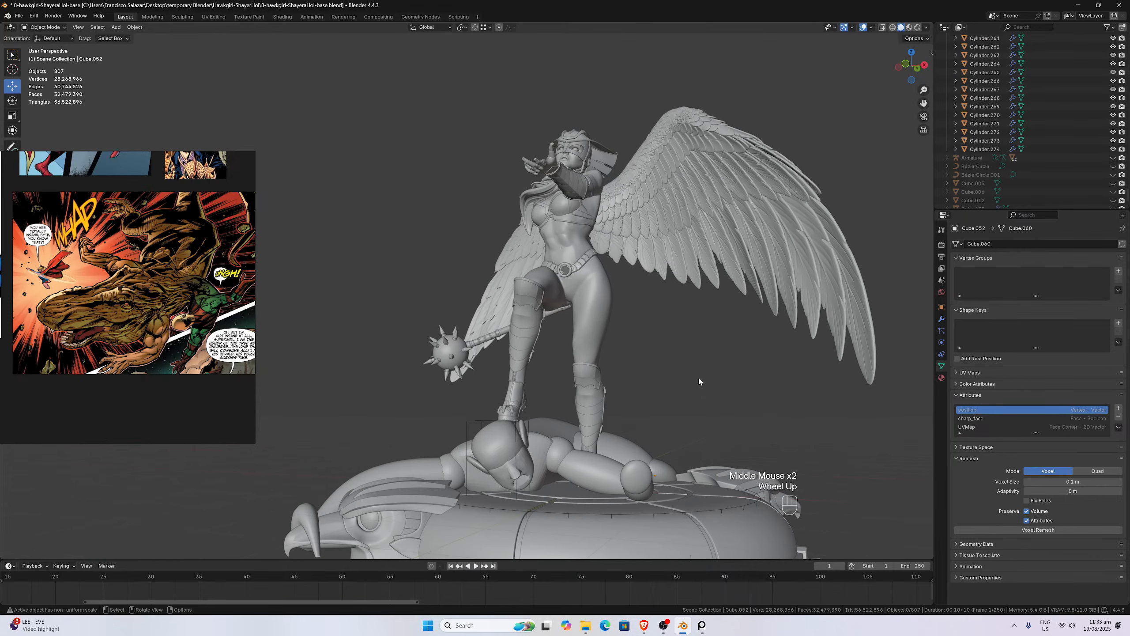
- Select the creature's three head pieces, move them together about 0.03 m in X in the front view, and deselect them
key(KP_1)
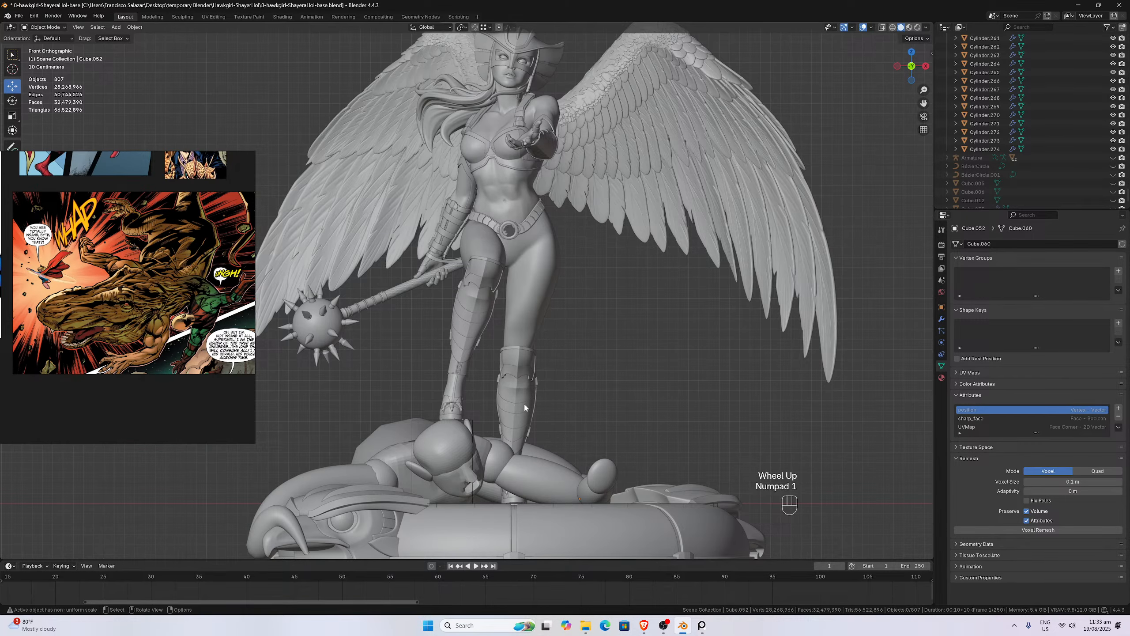
click(469, 424)
shift+click(476, 450)
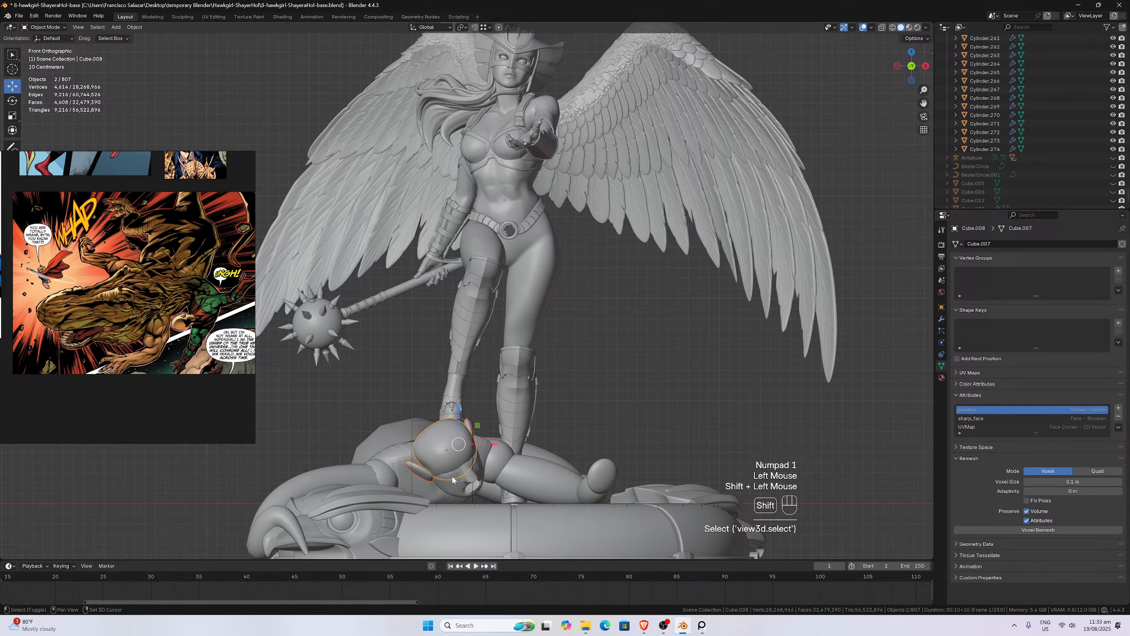
shift+click(485, 470)
scroll(488, 475, up, 1)
drag(491, 484, 496, 483)
middle_drag(497, 483, 506, 324)
scroll(519, 365, down, 2)
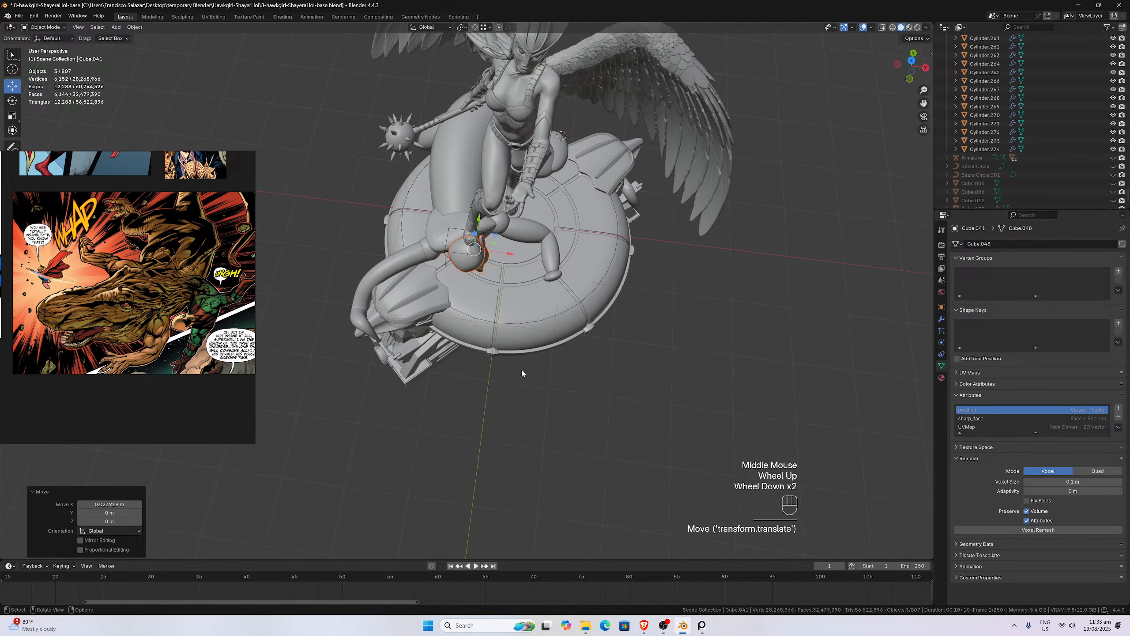
click(555, 384)
middle_drag(555, 384, 562, 330)
scroll(537, 298, up, 3)
scroll(538, 303, down, 2)
- Select the creature's upper torso and scale it to about 1.124 along global Z in the front view
key(KP_1)
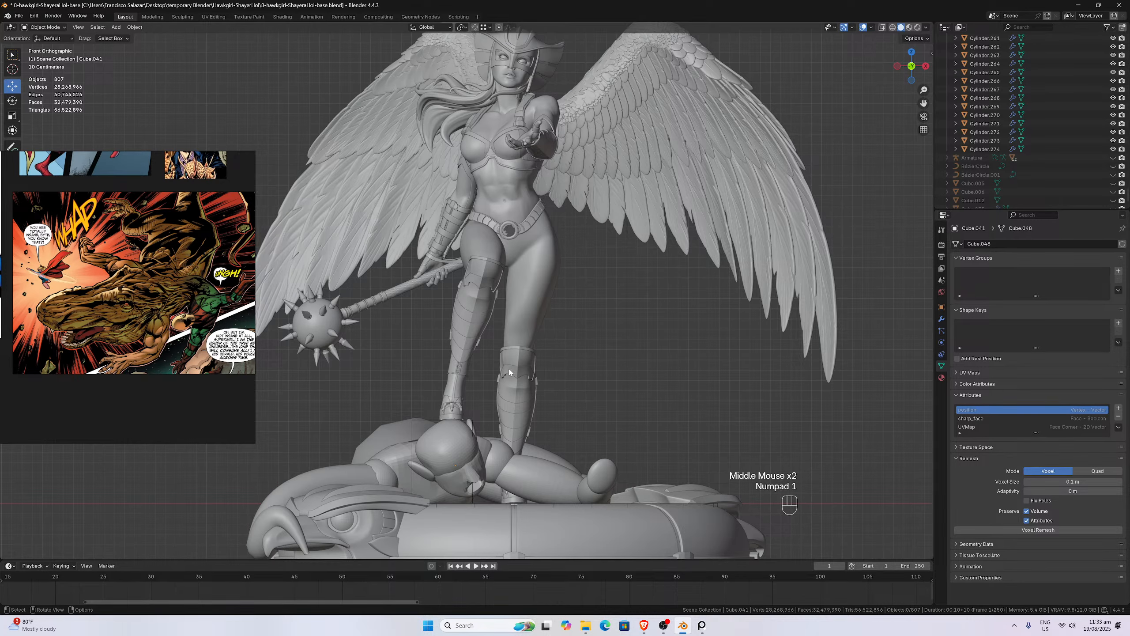
click(408, 447)
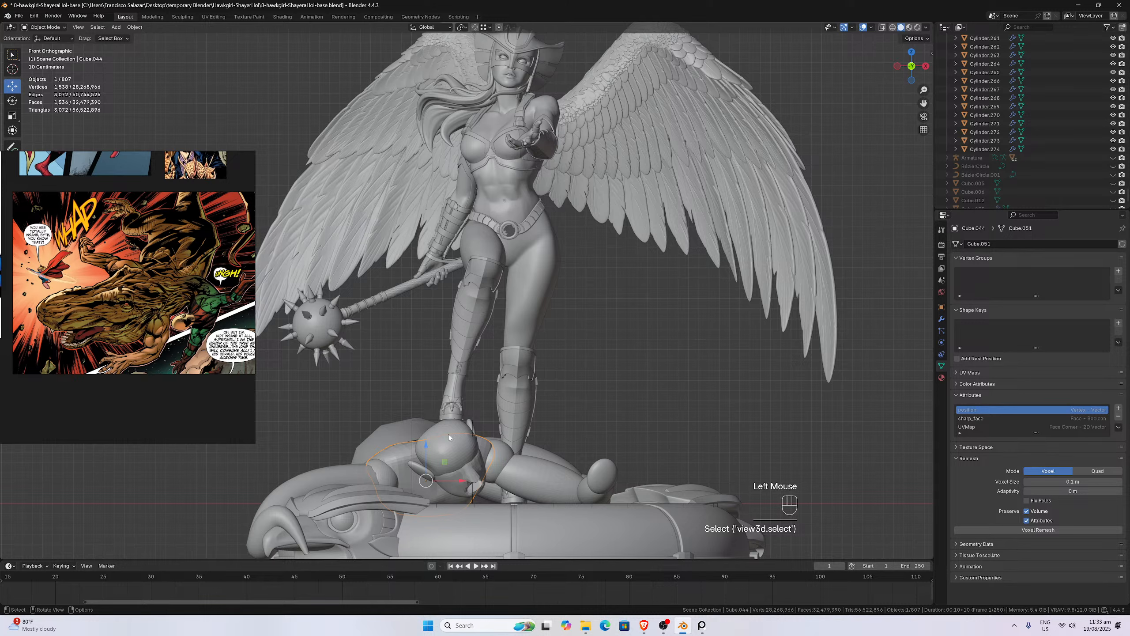
click(428, 27)
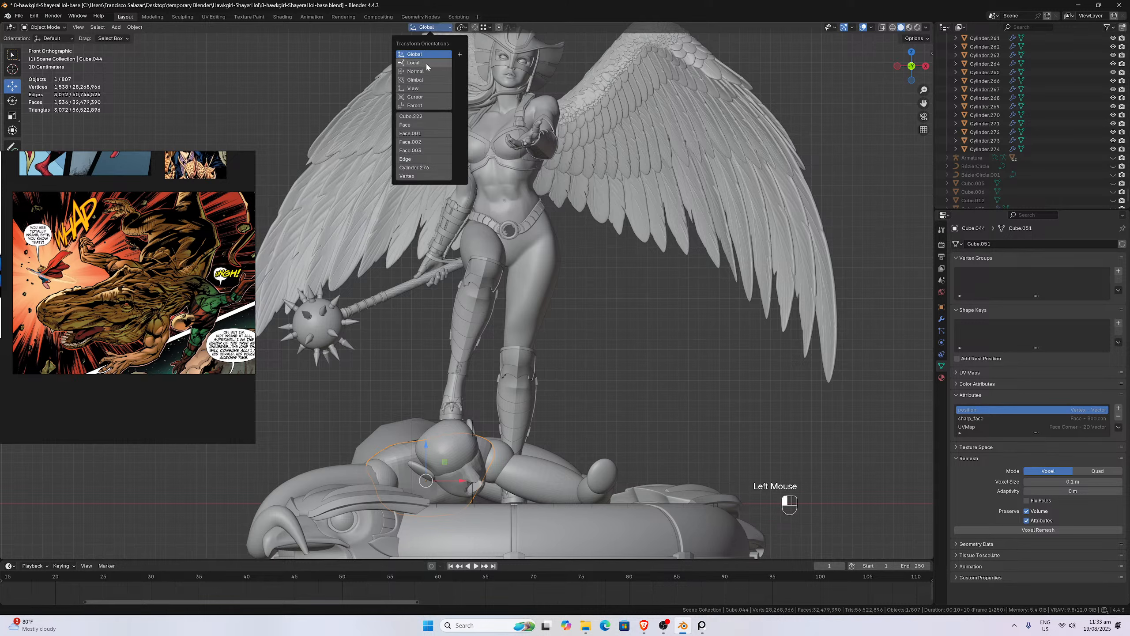
click(443, 29)
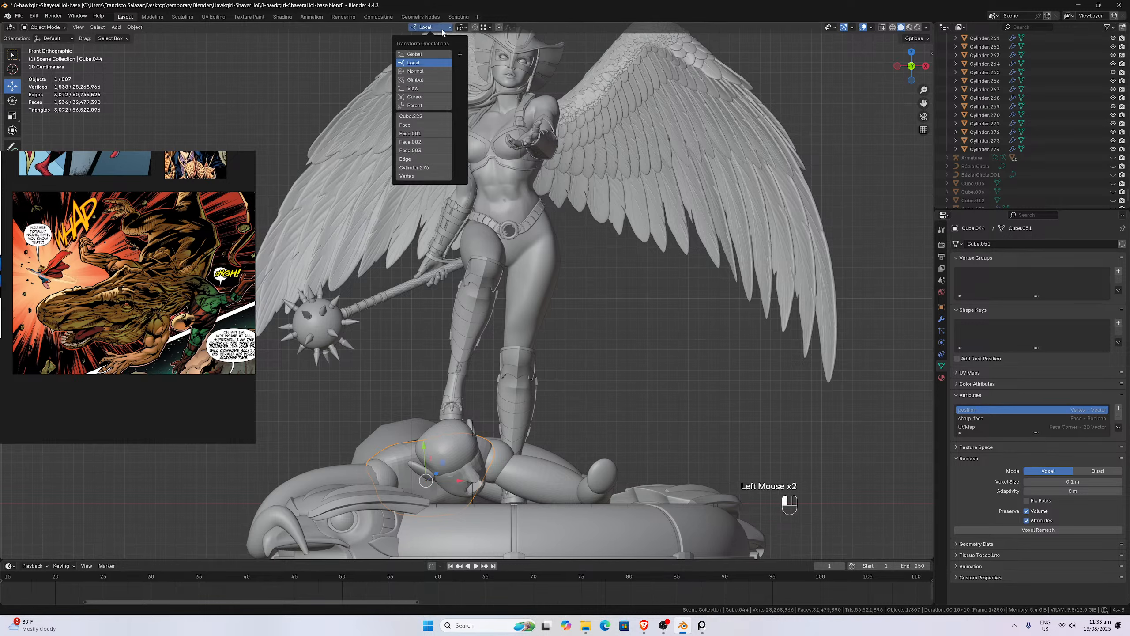
click(434, 55)
key(s)
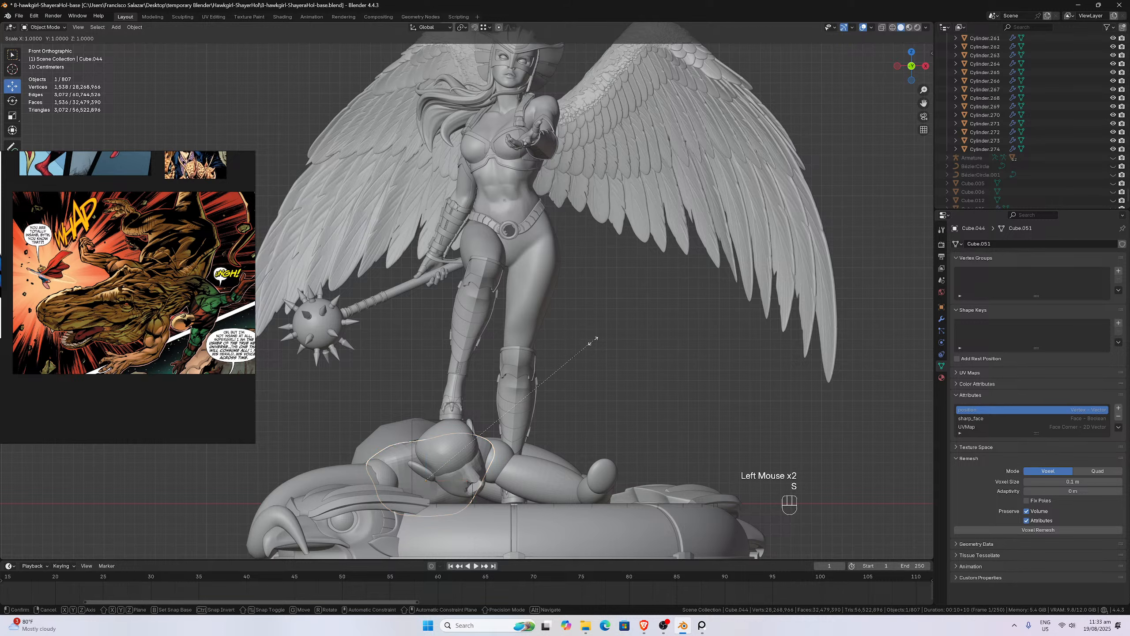
key(z)
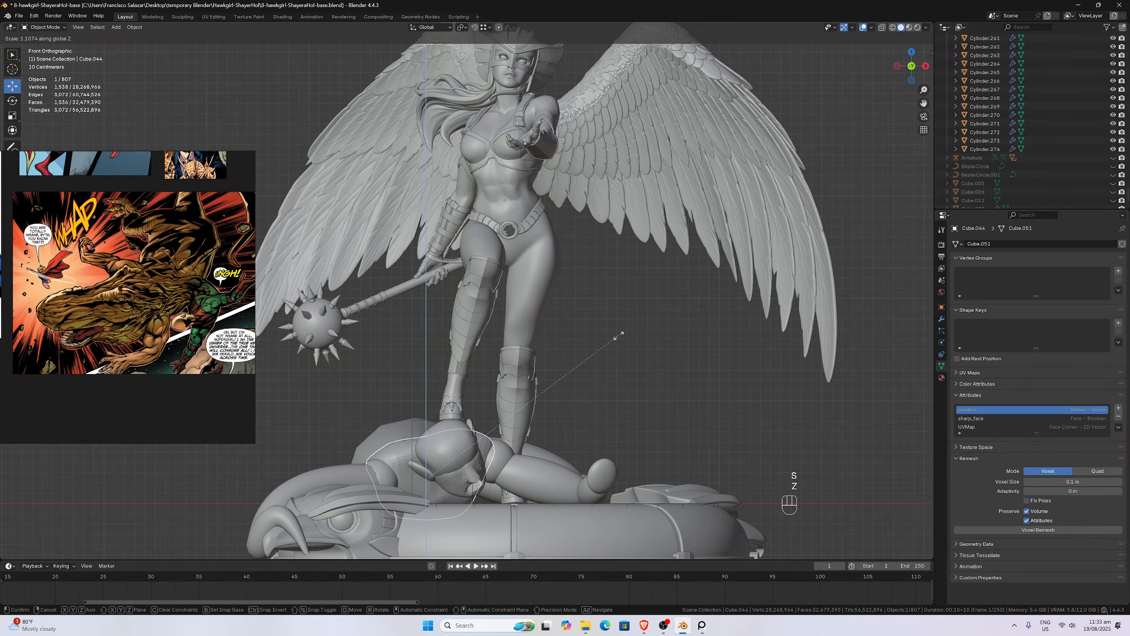
click(623, 333)
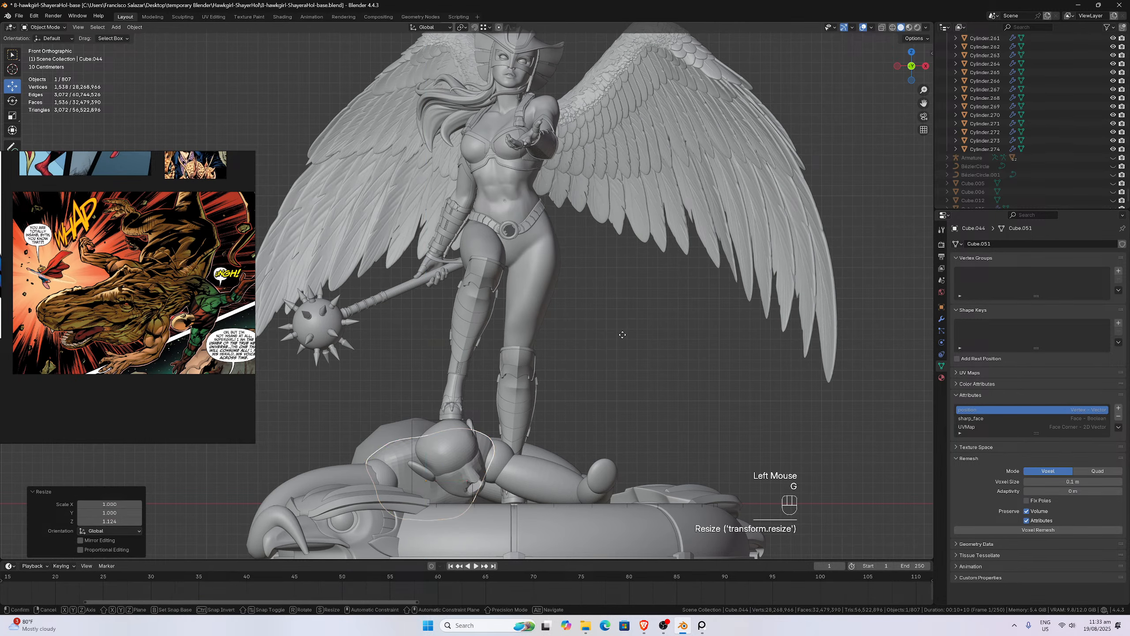
- Raise the upper torso about 0.03 m along Z, deselect it and check its fit behind the head and arms
key(g)
key(z)
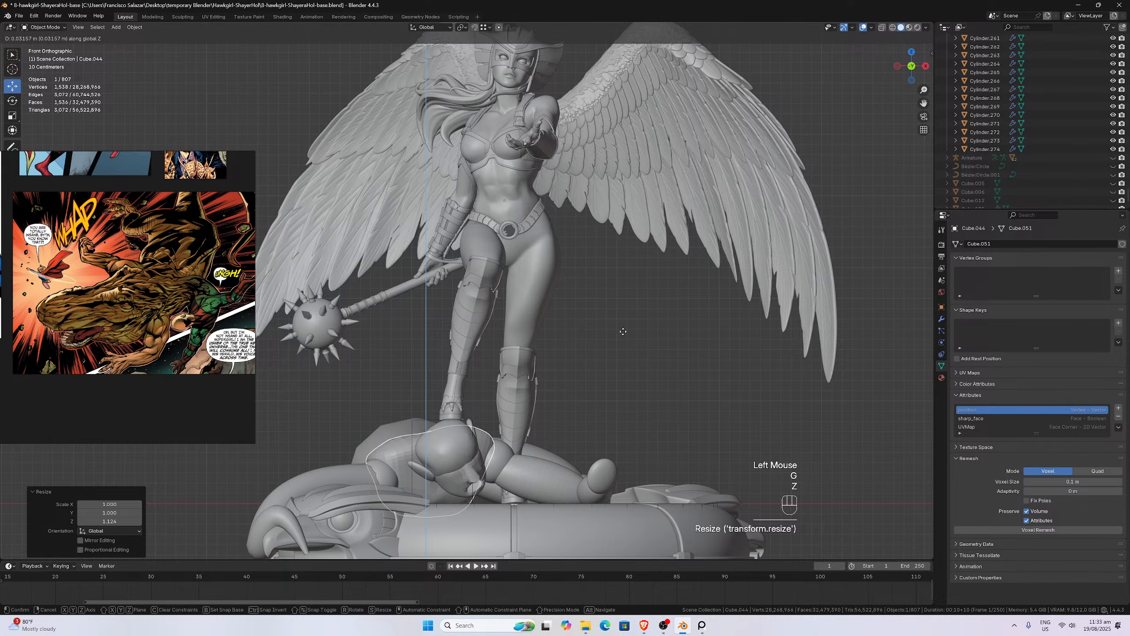
click(622, 330)
click(622, 330)
scroll(617, 362, down, 2)
middle_drag(617, 363, 720, 380)
scroll(636, 312, up, 4)
scroll(579, 347, down, 1)
scroll(670, 379, down, 2)
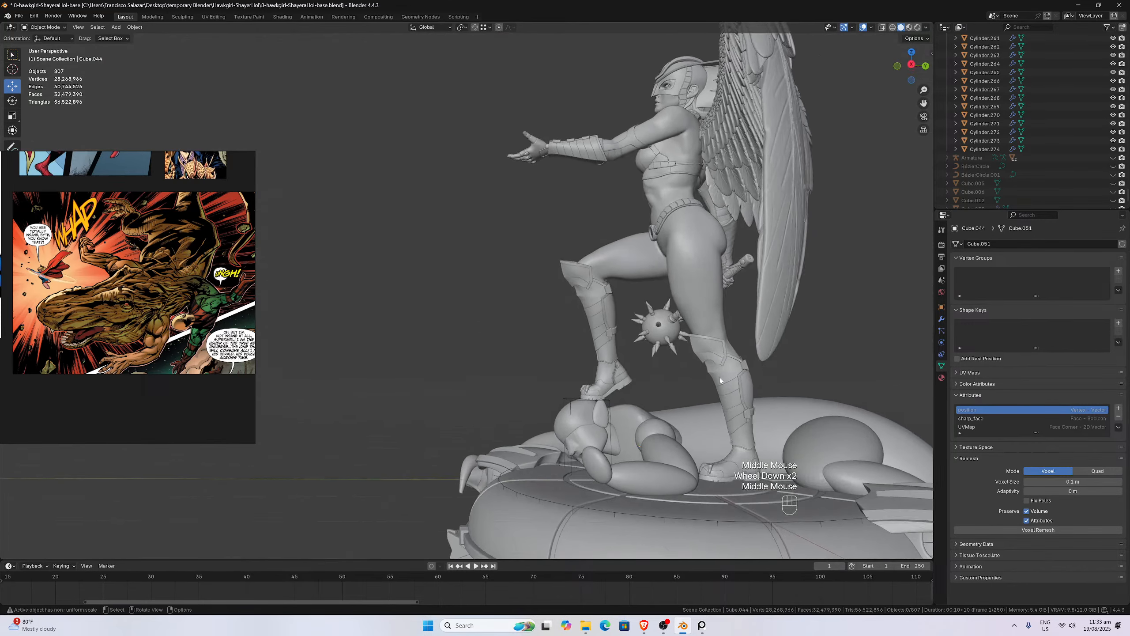
- Select the creature's upper torso and switch it to Sculpt Mode
scroll(720, 379, up, 1)
click(694, 468)
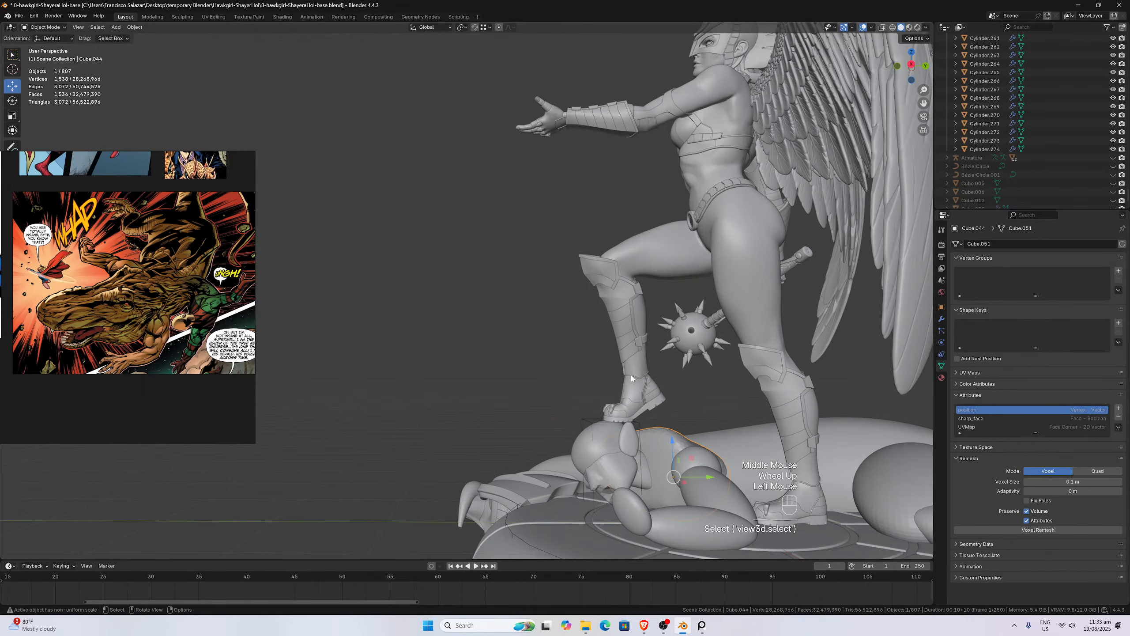
click(40, 28)
click(56, 55)
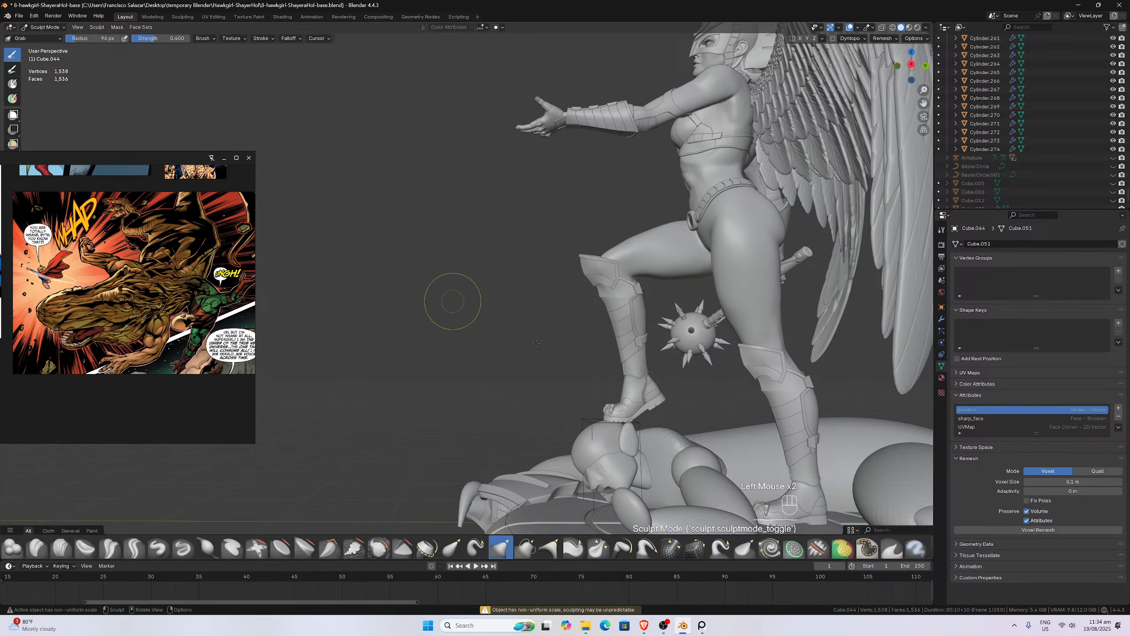
middle_drag(449, 298, 490, 294)
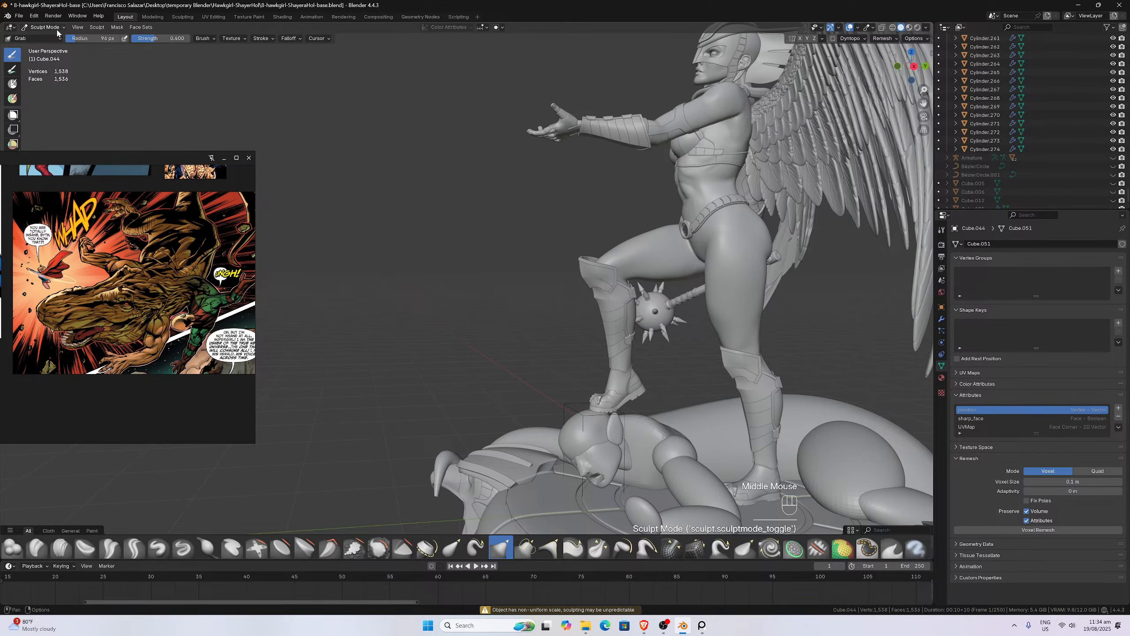
- Return the creature's upper torso to Object Mode, apply its scale, and switch it back to Sculpt Mode
click(43, 27)
click(72, 43)
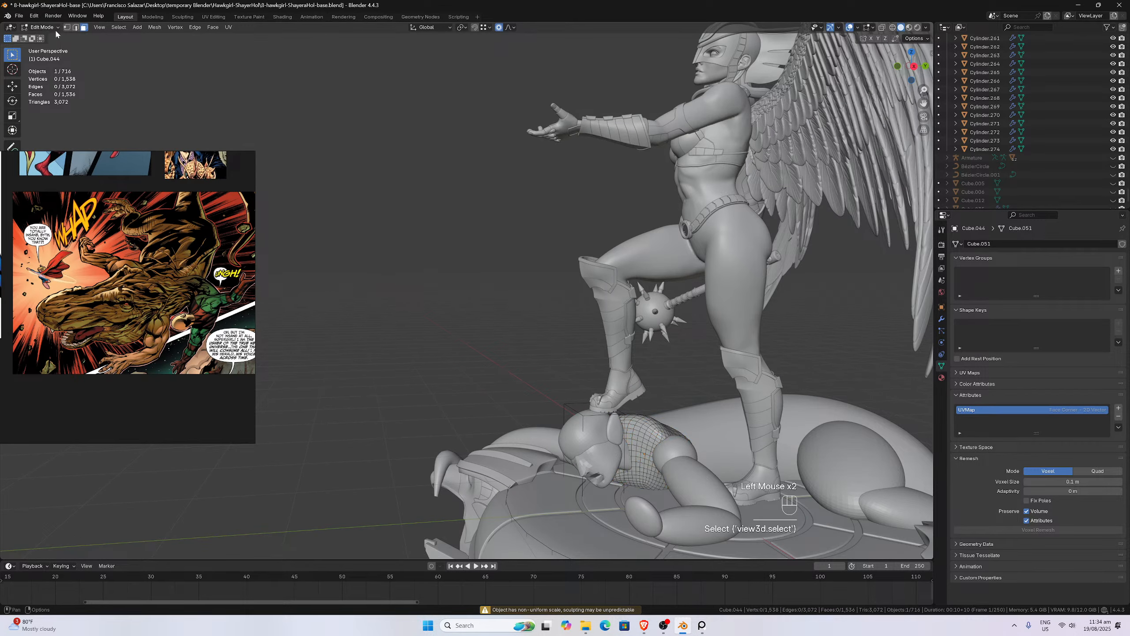
click(43, 27)
click(45, 35)
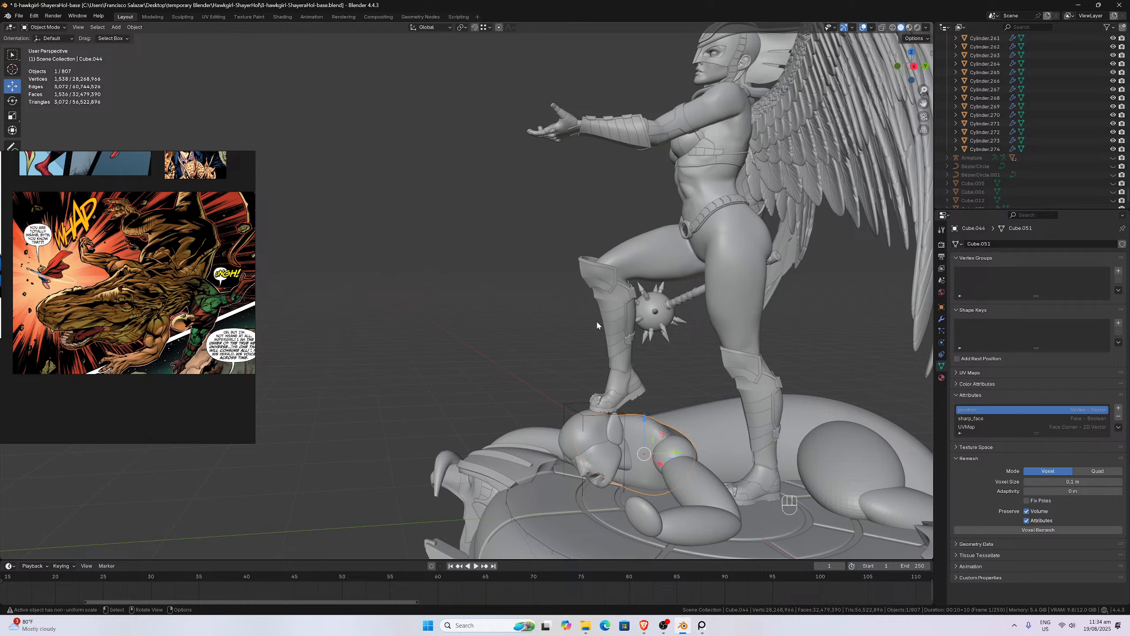
key(ctrl+a)
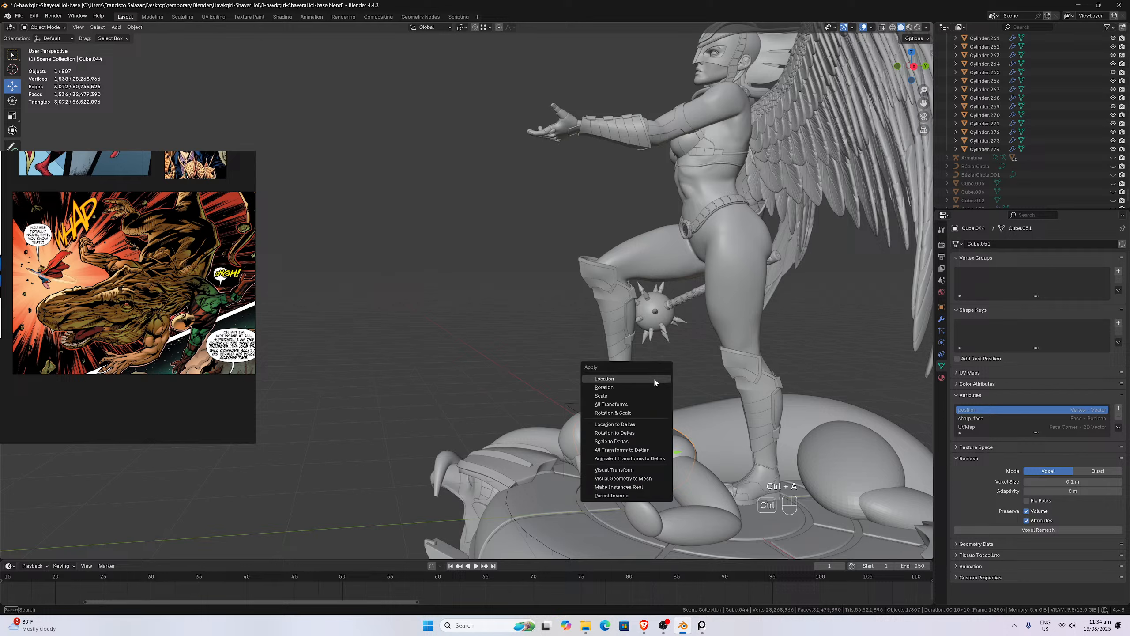
click(620, 397)
click(58, 31)
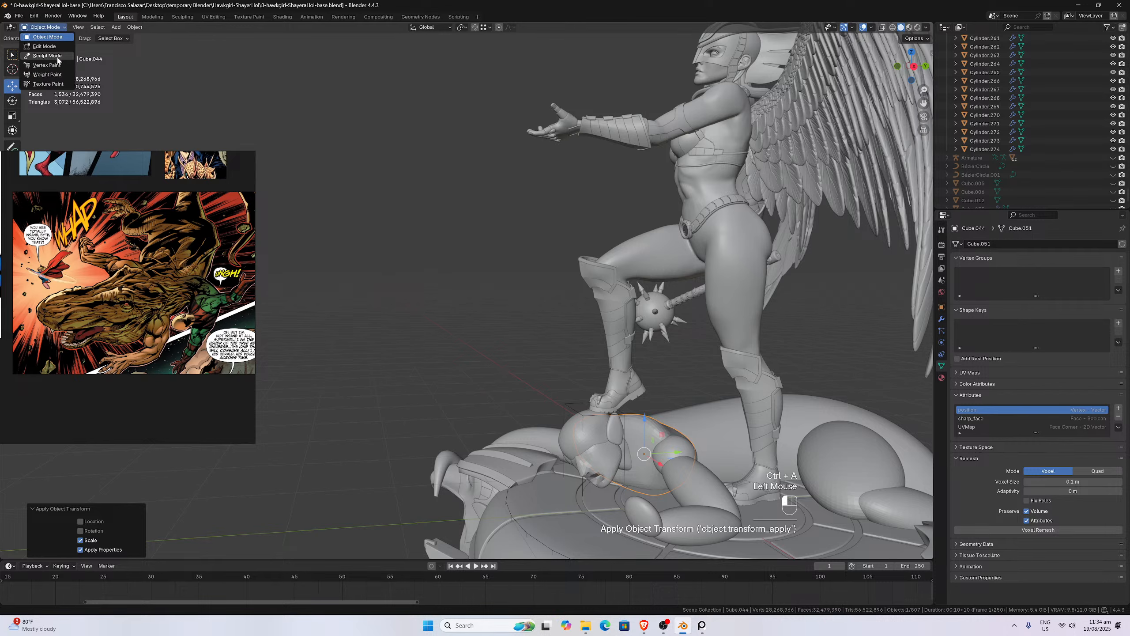
click(57, 54)
- Smooth the top of the creature's upper torso between the back of the head and the near shoulder
middle_drag(683, 399, 692, 373)
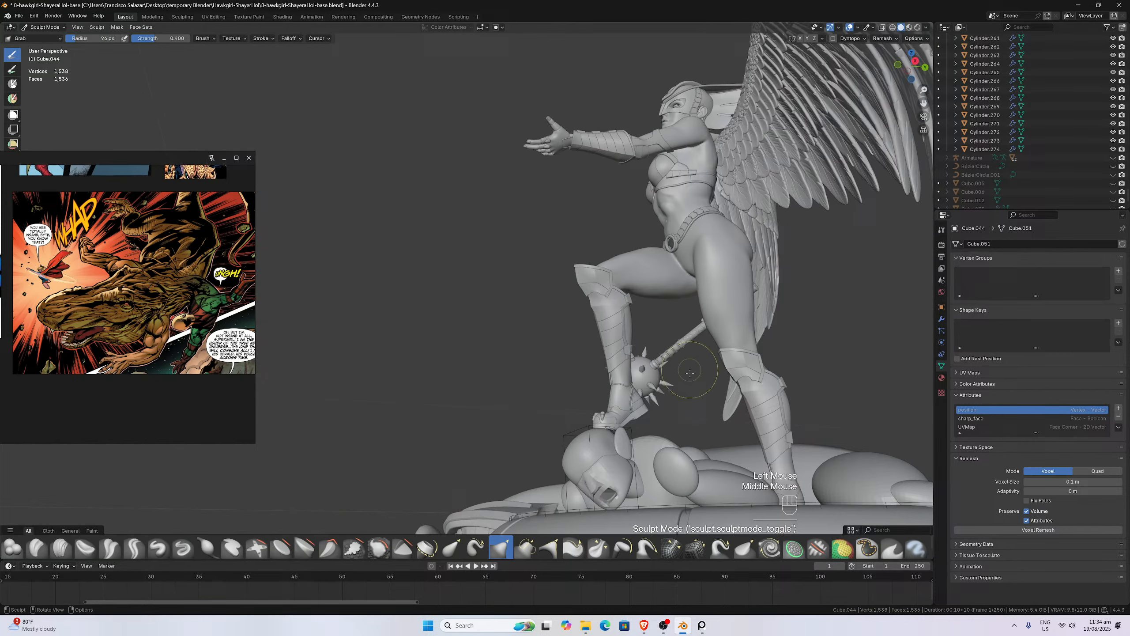
shift+click(642, 437)
shift+click(643, 439)
shift+click(647, 440)
shift+click(653, 440)
shift+click(653, 440)
shift+click(653, 440)
shift+click(653, 441)
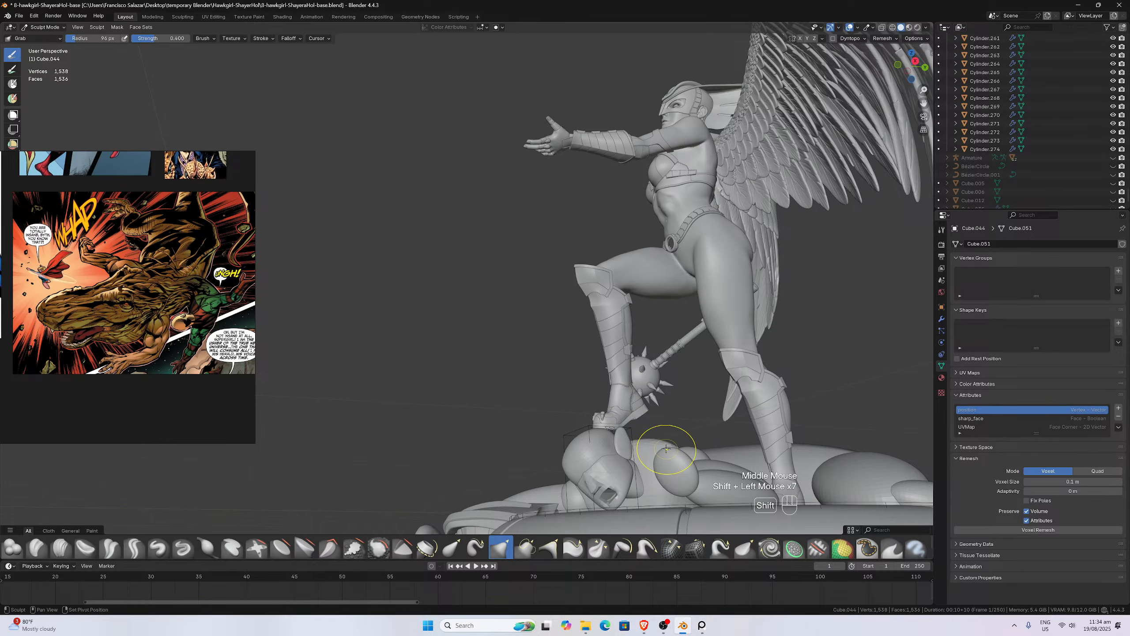
shift+click(654, 442)
shift+click(653, 442)
shift+click(653, 442)
shift+click(654, 443)
shift+click(654, 443)
- Smooth the far shoulder side of the creature's upper torso in the front view
scroll(653, 444, down, 2)
mouse_move(653, 443)
middle_down()
mouse_move(608, 455)
mouse_move(714, 439)
mouse_move(643, 445)
middle_up()
scroll(685, 440, up, 3)
key(KP_1)
scroll(650, 441, down, 2)
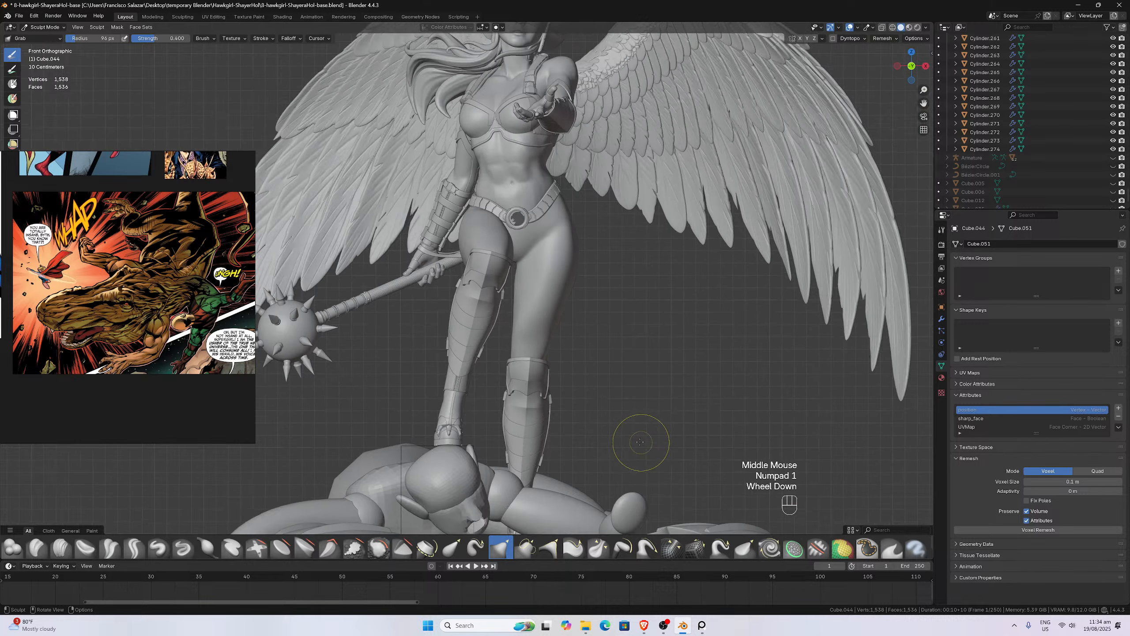
scroll(403, 461, down, 1)
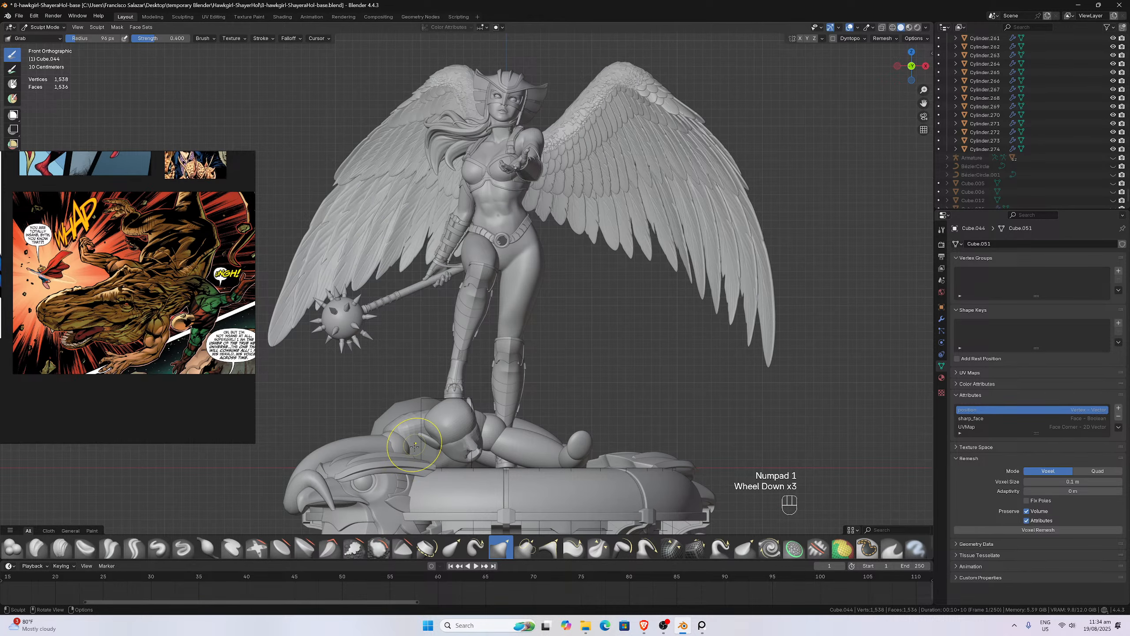
shift+click(404, 419)
shift+click(403, 422)
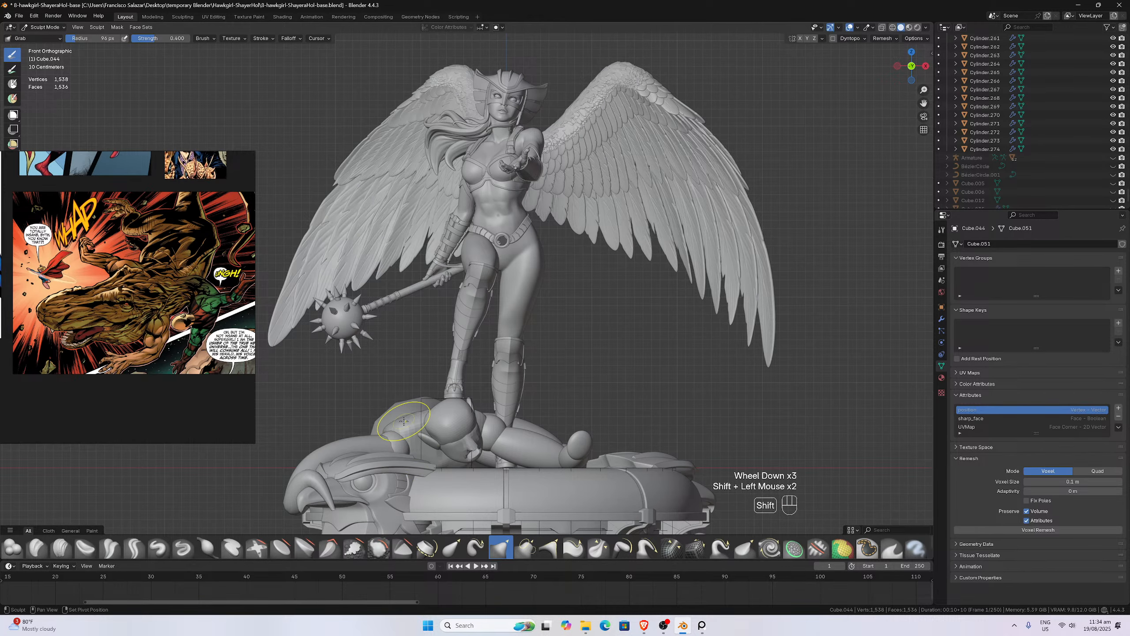
shift+click(401, 431)
shift+click(403, 432)
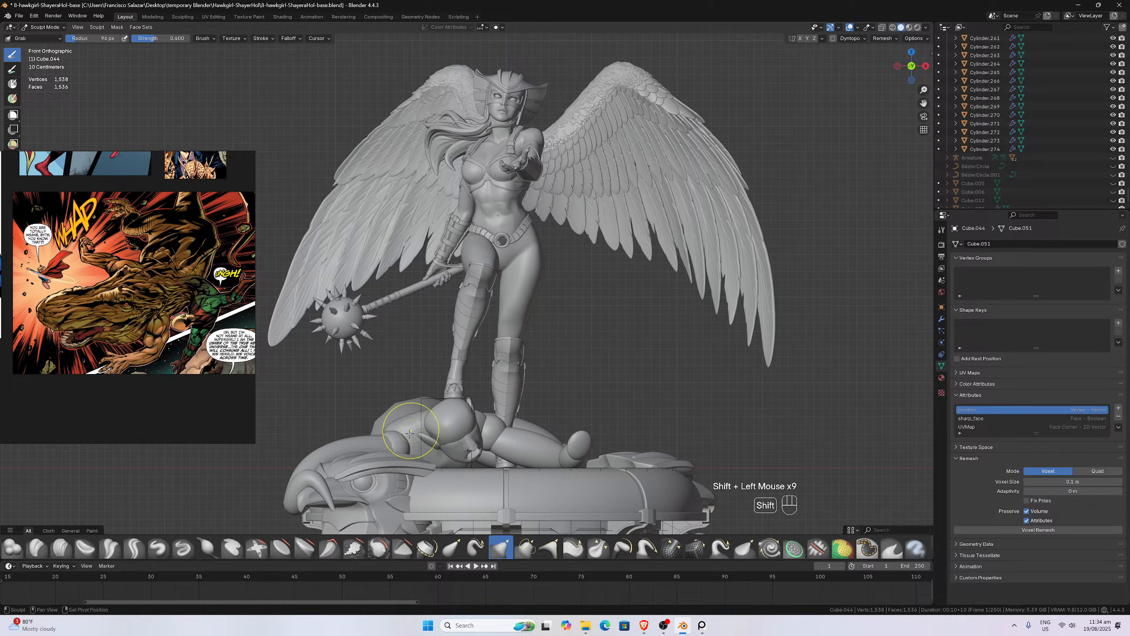
shift+click(410, 433)
shift+click(410, 433)
- Return to Object Mode and raise the creature's near upper arm about 0.028 m in Z and the far shoulder piece slightly
click(43, 27)
click(61, 57)
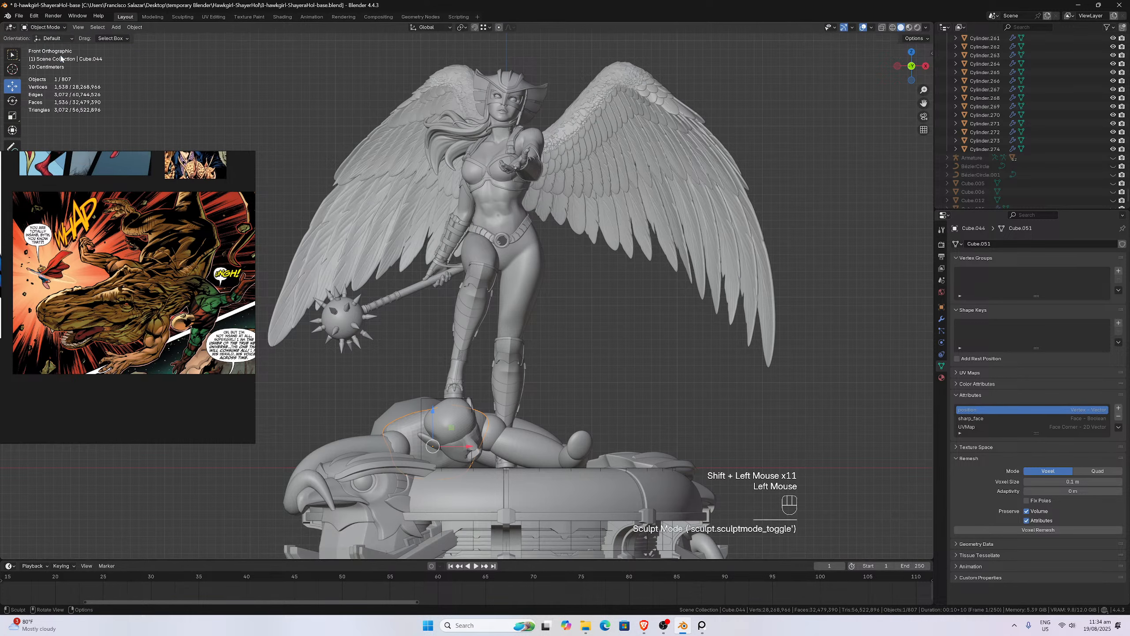
click(451, 451)
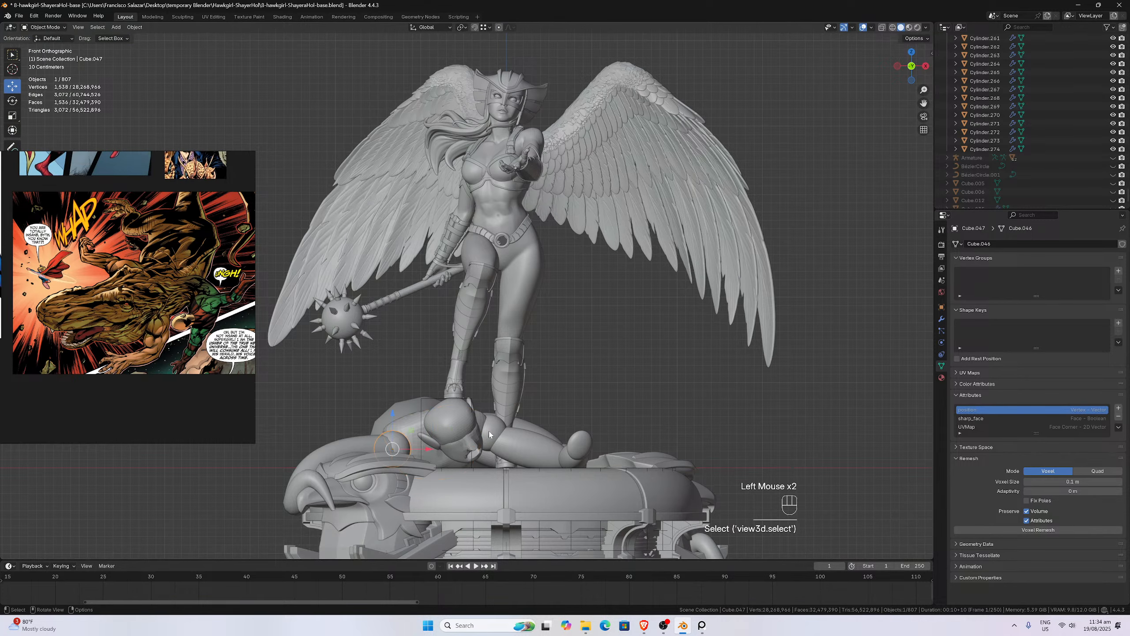
drag(488, 402, 527, 410)
click(525, 446)
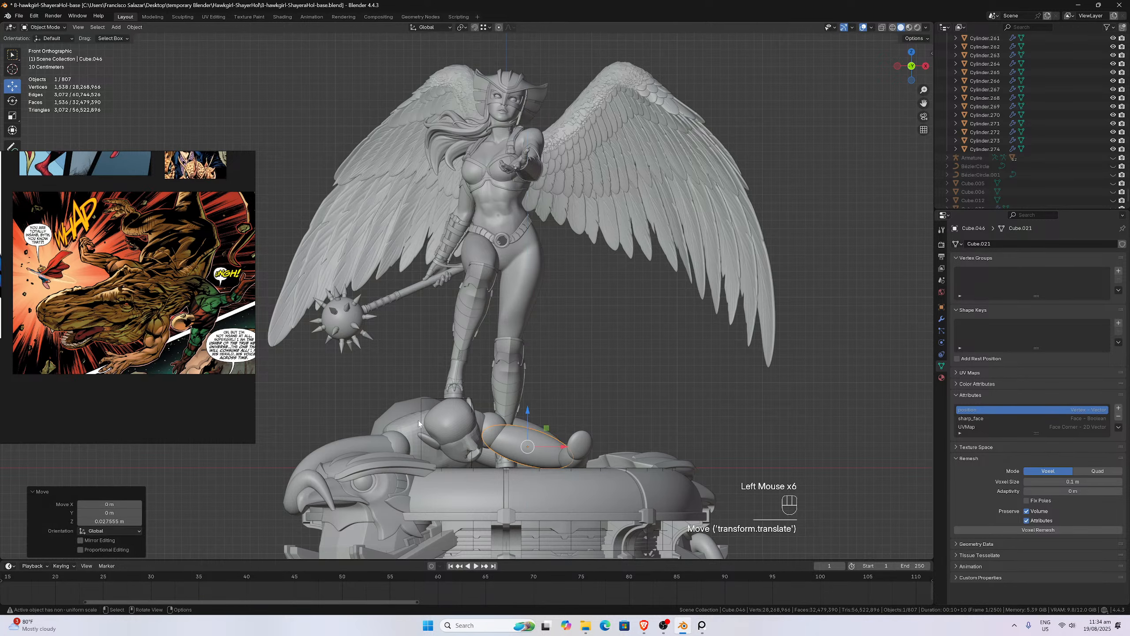
click(395, 441)
drag(393, 422, 391, 411)
- Raise the shoulder-end point of the curve over the eagle head slightly along Z with proportional editing, deselect the curve and save the file
click(383, 443)
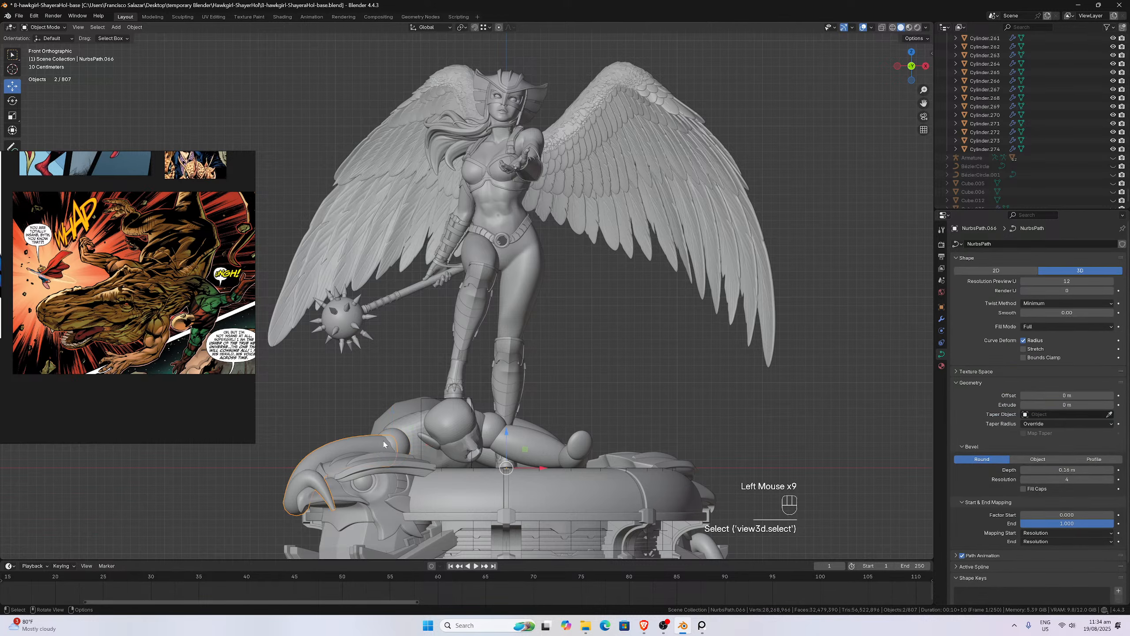
key(Tab)
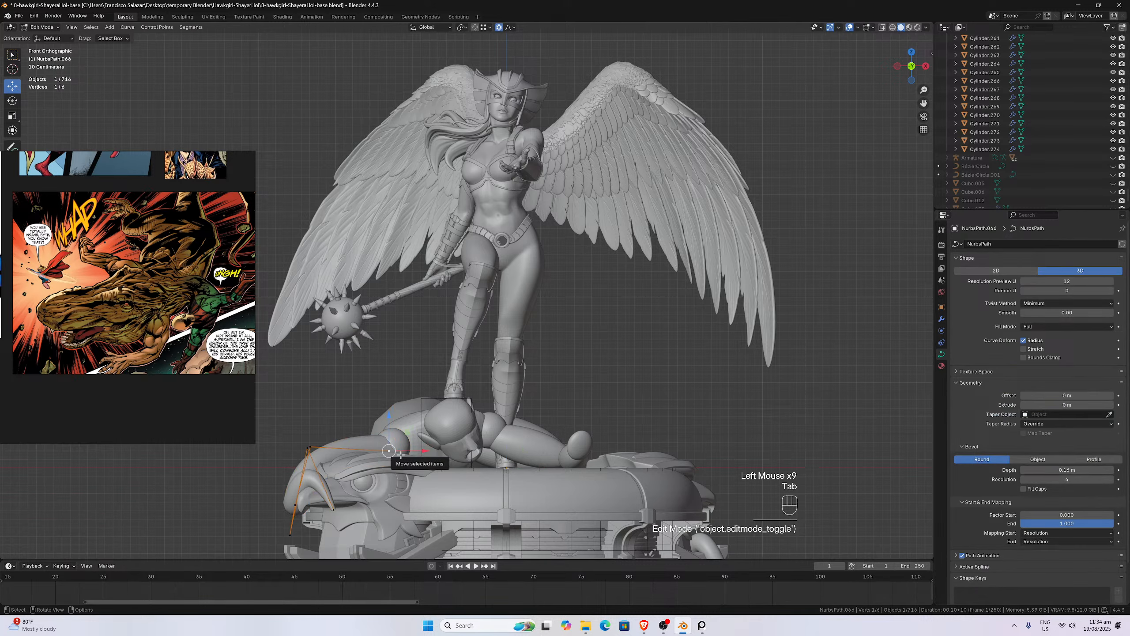
key(g)
key(z)
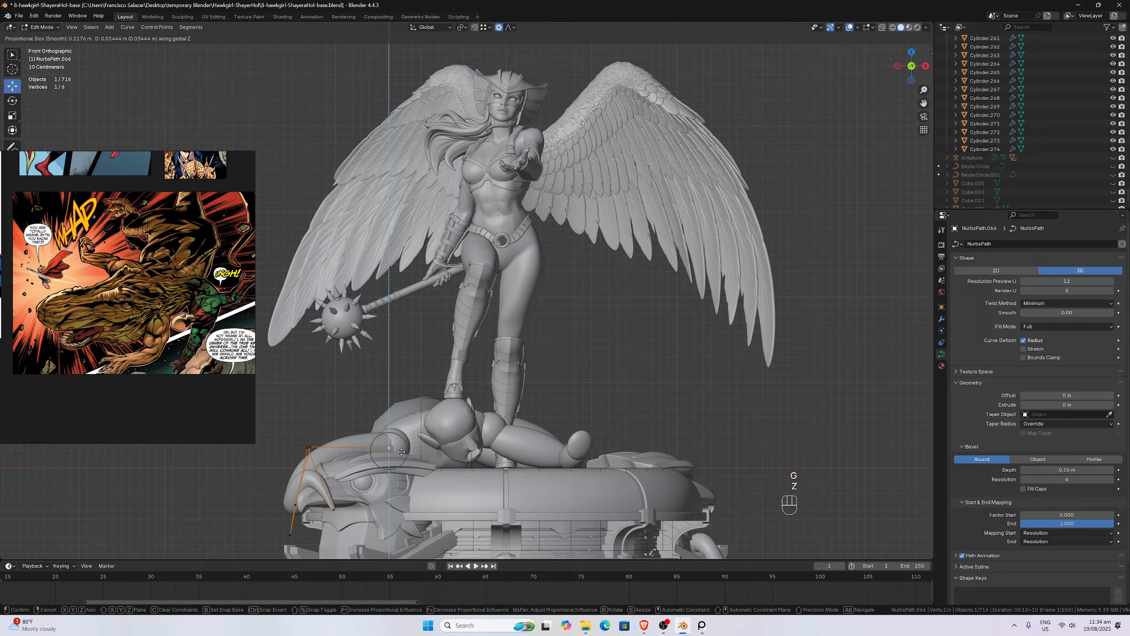
click(425, 454)
key(Tab)
click(607, 386)
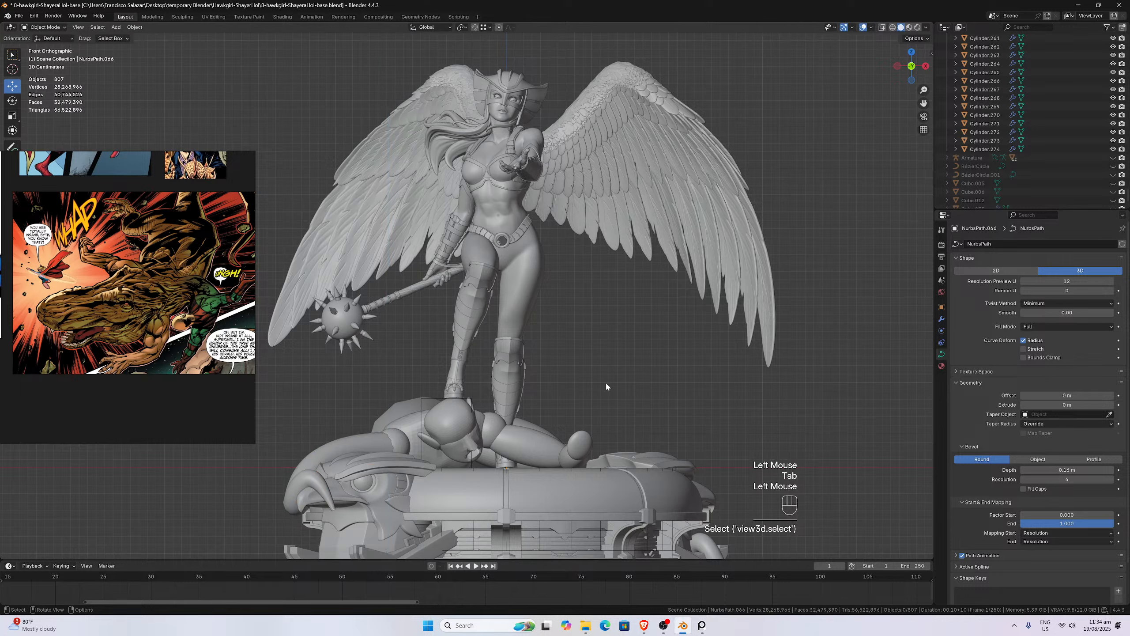
key(ctrl+s)
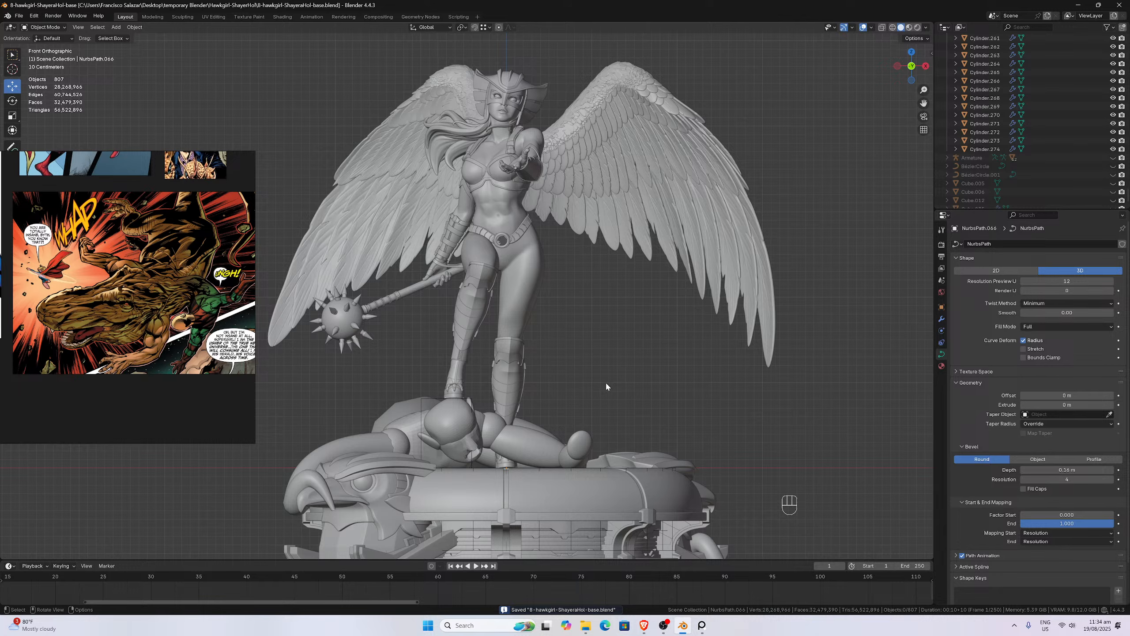
- Examine the whole statue from the front and side, comparing the creature's pose with the comic reference
scroll(606, 392, down, 1)
scroll(617, 374, down, 2)
middle_drag(613, 373, 553, 365)
scroll(443, 428, down, 1)
scroll(443, 428, up, 1)
scroll(553, 365, up, 1)
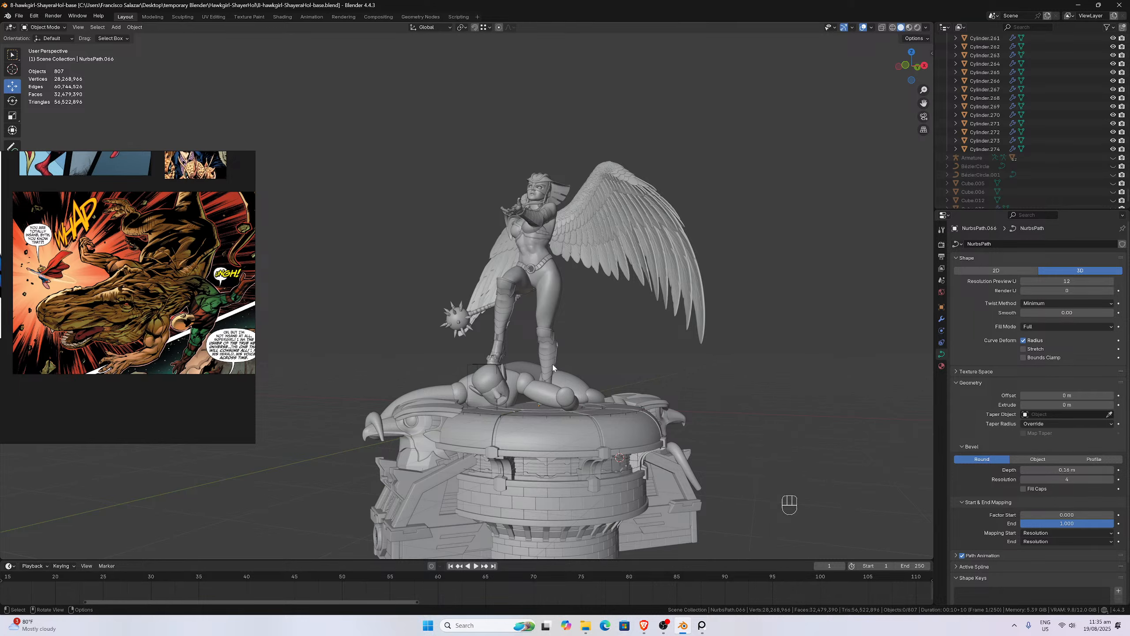
scroll(556, 376, down, 1)
middle_drag(557, 375, 540, 453)
scroll(574, 266, up, 3)
middle_drag(574, 267, 573, 362)
scroll(530, 245, down, 2)
scroll(630, 299, down, 2)
scroll(609, 388, up, 2)
scroll(189, 313, down, 4)
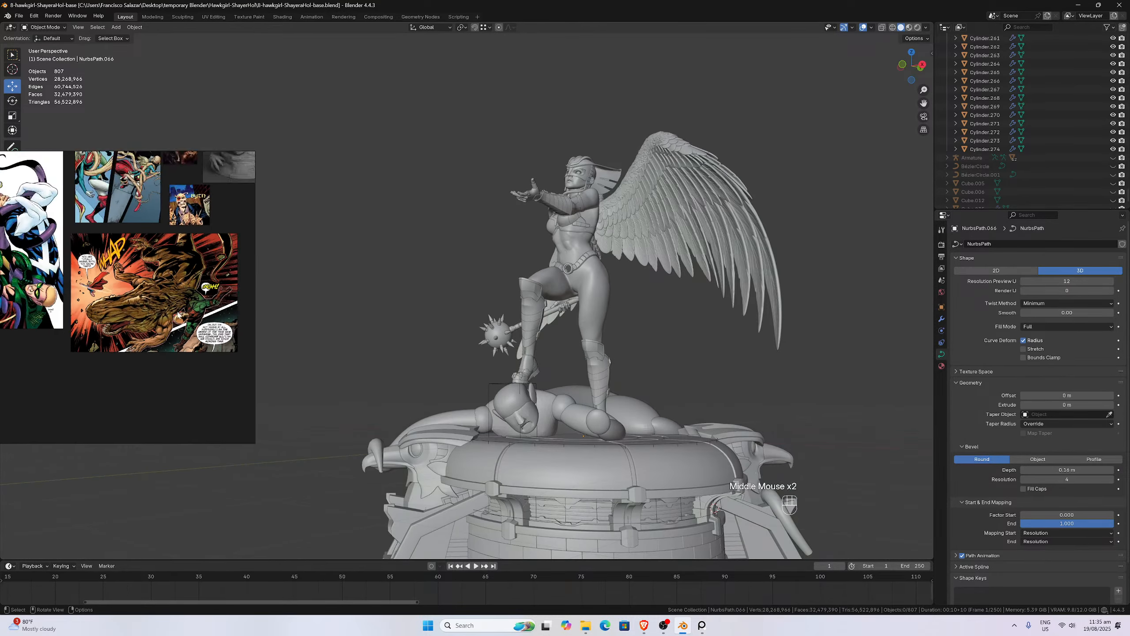
- Examine the creature's back, legs and tail against the pedestal from behind and above
scroll(171, 308, up, 4)
middle_drag(774, 355, 653, 353)
scroll(653, 353, down, 1)
scroll(653, 353, up, 1)
scroll(657, 388, down, 2)
middle_drag(657, 392, 634, 407)
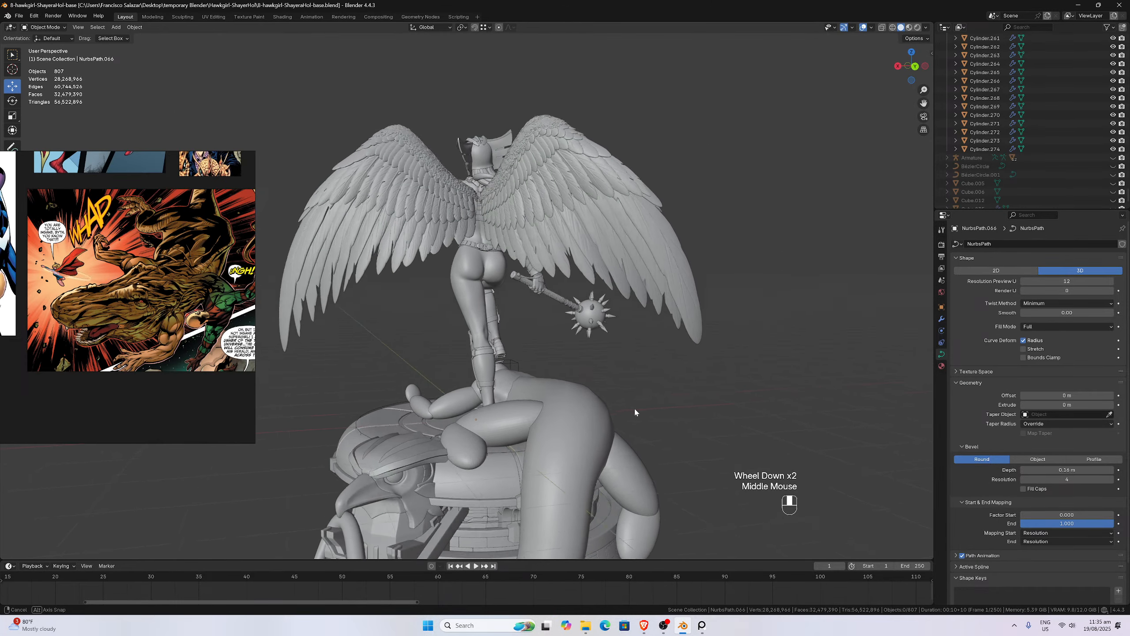
scroll(614, 406, down, 1)
scroll(592, 404, up, 1)
mouse_move(556, 452)
middle_down()
mouse_move(566, 408)
mouse_move(578, 456)
mouse_move(560, 433)
middle_up()
scroll(579, 456, up, 1)
scroll(576, 454, down, 2)
scroll(576, 455, down, 1)
scroll(577, 455, up, 1)
scroll(559, 431, down, 1)
scroll(561, 432, up, 1)
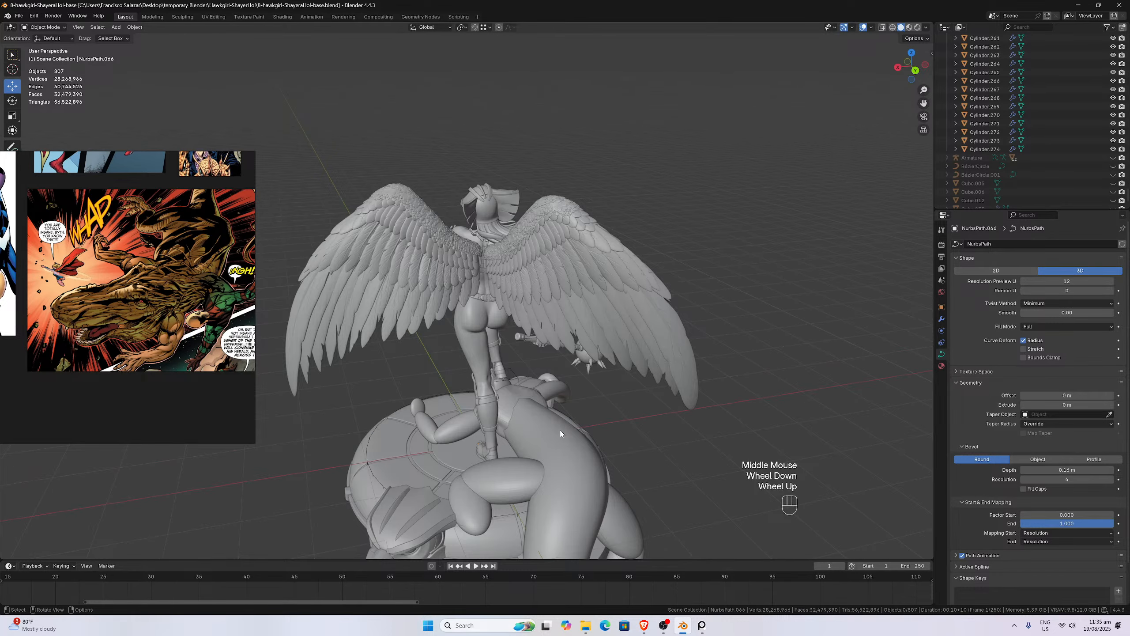
scroll(561, 434, down, 1)
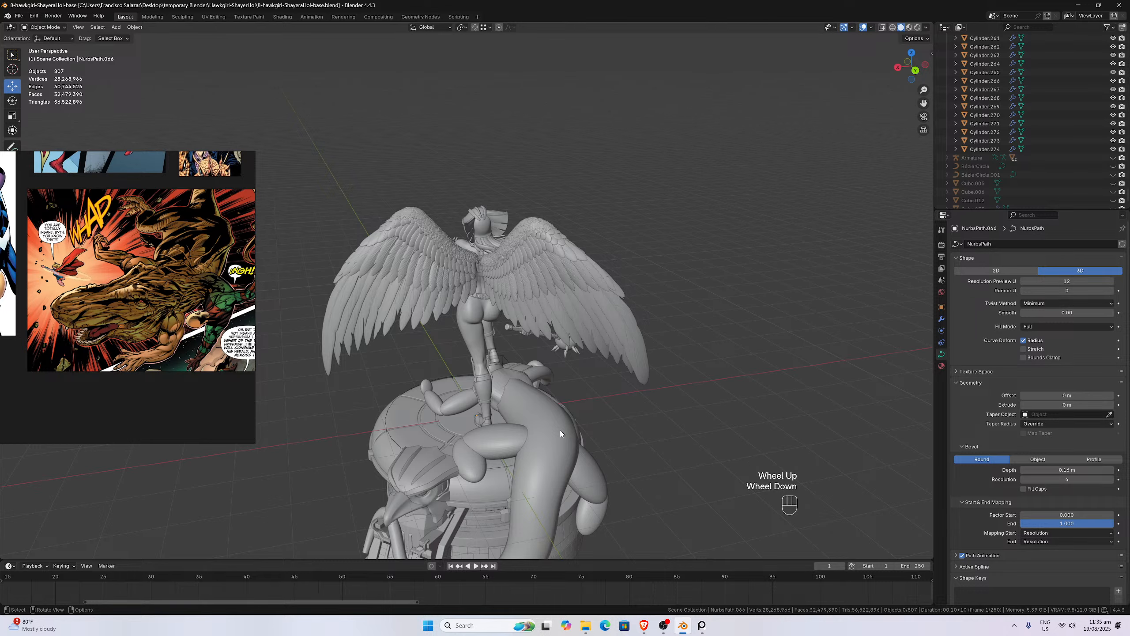
- Examine the statue's pose and the serpentine body beneath the winged figure from the front and above
middle_drag(560, 434, 740, 447)
scroll(601, 437, up, 3)
scroll(657, 402, up, 1)
scroll(652, 404, down, 1)
scroll(703, 484, up, 1)
scroll(740, 447, down, 1)
scroll(743, 442, up, 2)
scroll(745, 446, up, 1)
scroll(745, 445, down, 3)
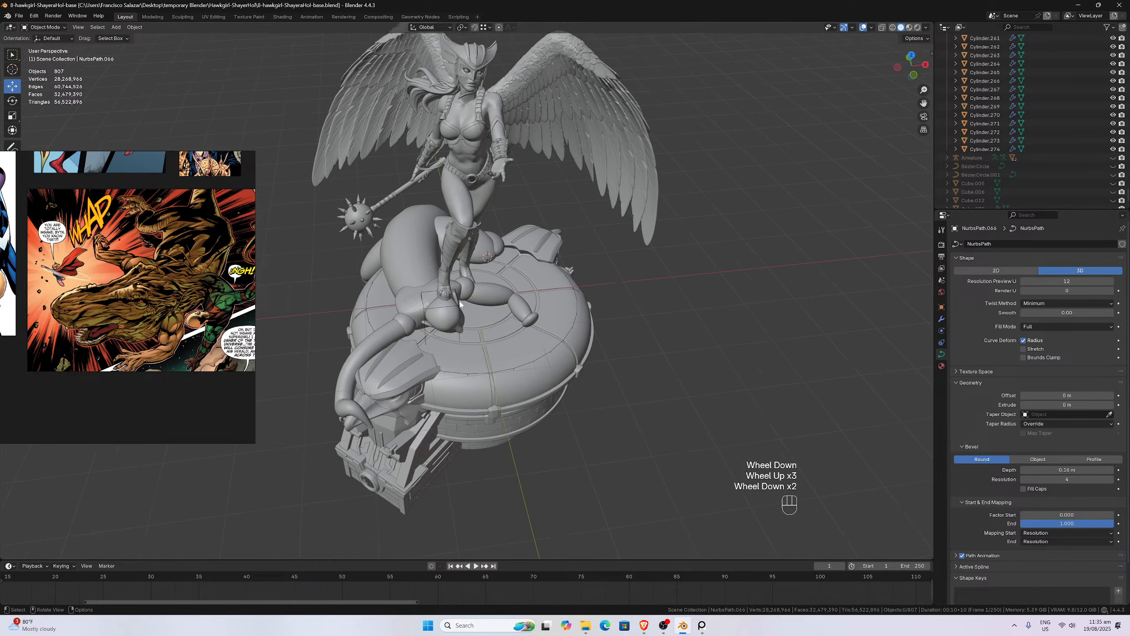
- Move the waist end point of the thick serpent body curve back about 0.35 m in left orthographic view
click(419, 277)
middle_drag(418, 275, 514, 236)
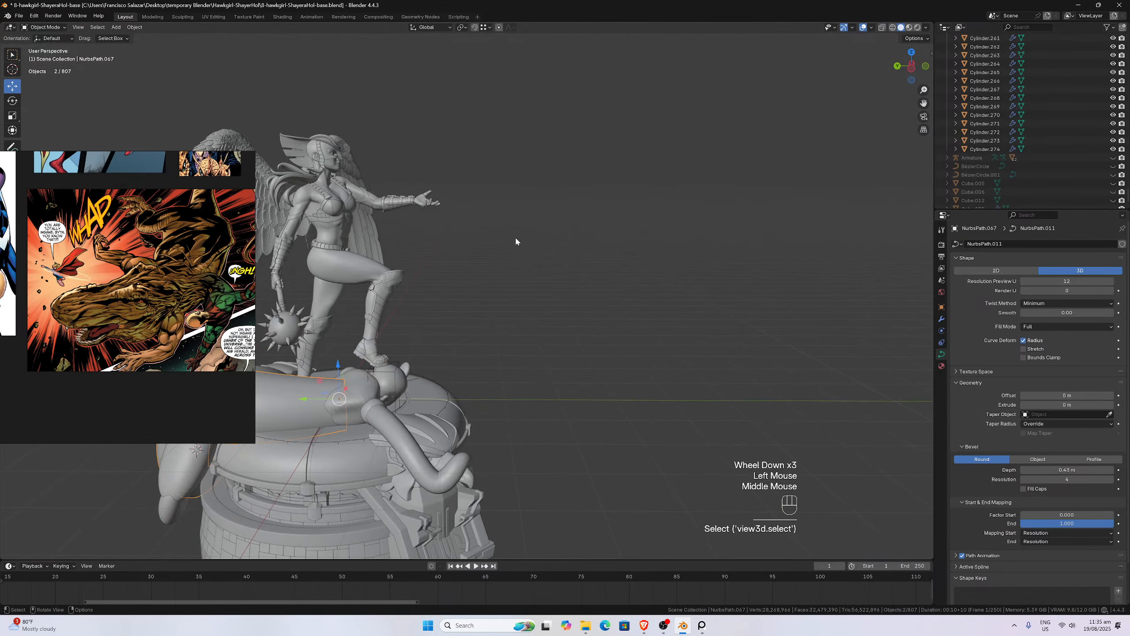
key(KP_3)
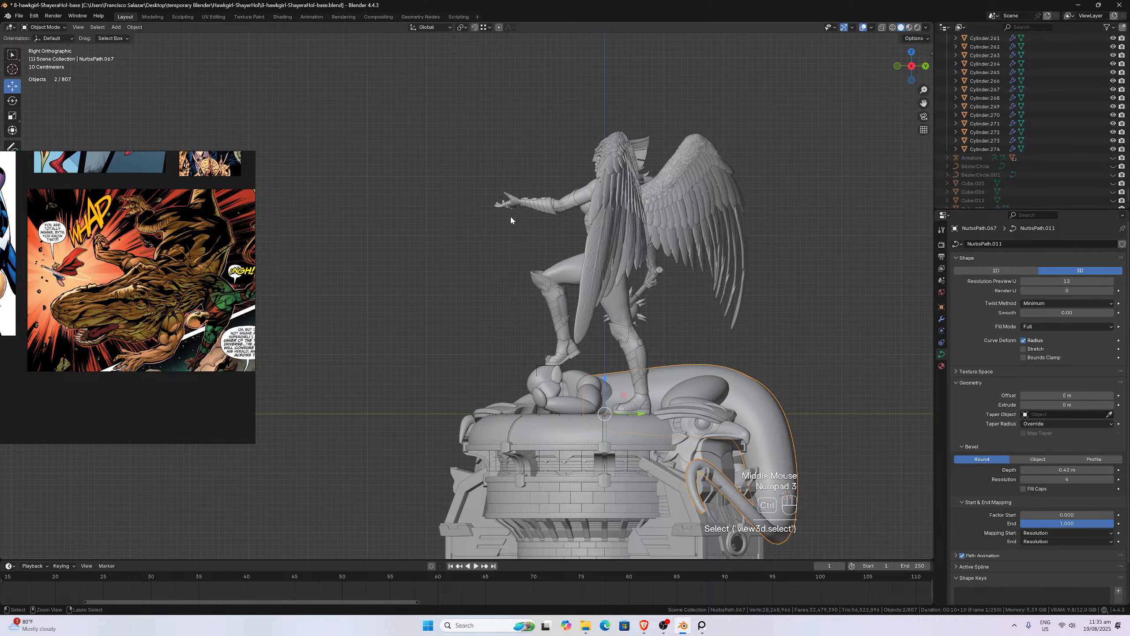
key(ctrl+KP_1)
key(KP_3)
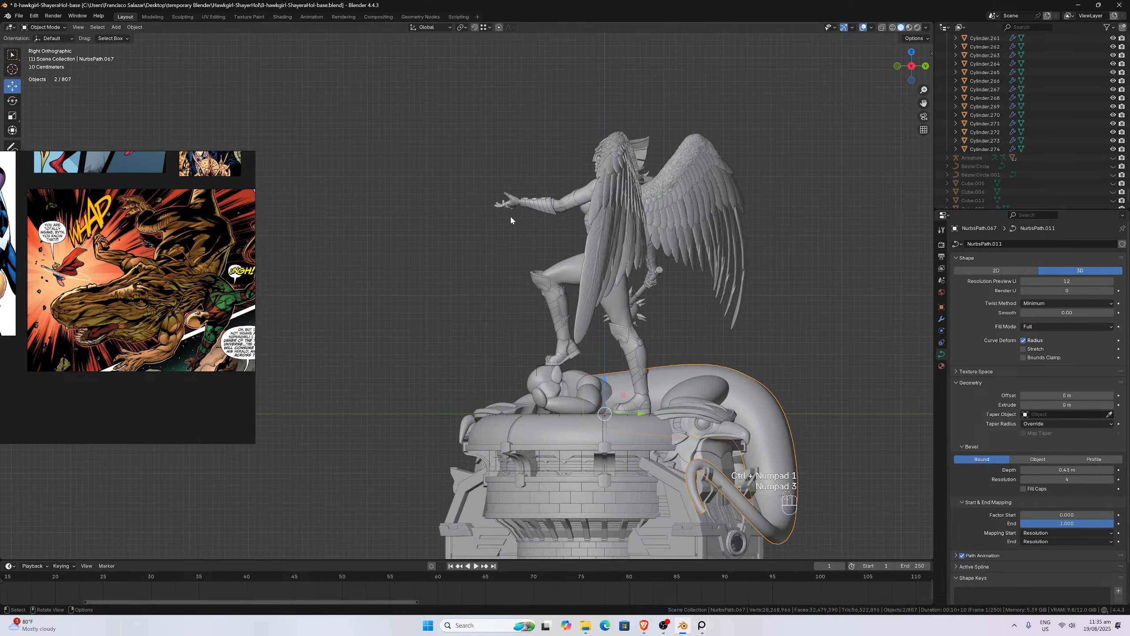
key(ctrl+KP_3)
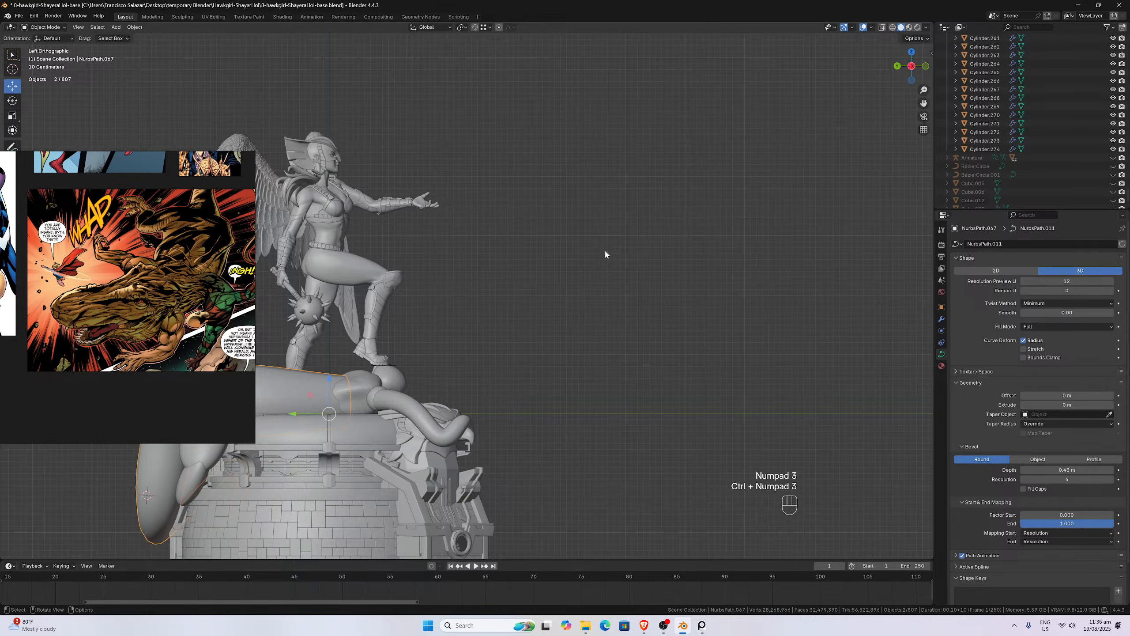
scroll(458, 334, up, 1)
drag(924, 103, 405, 497)
key(Tab)
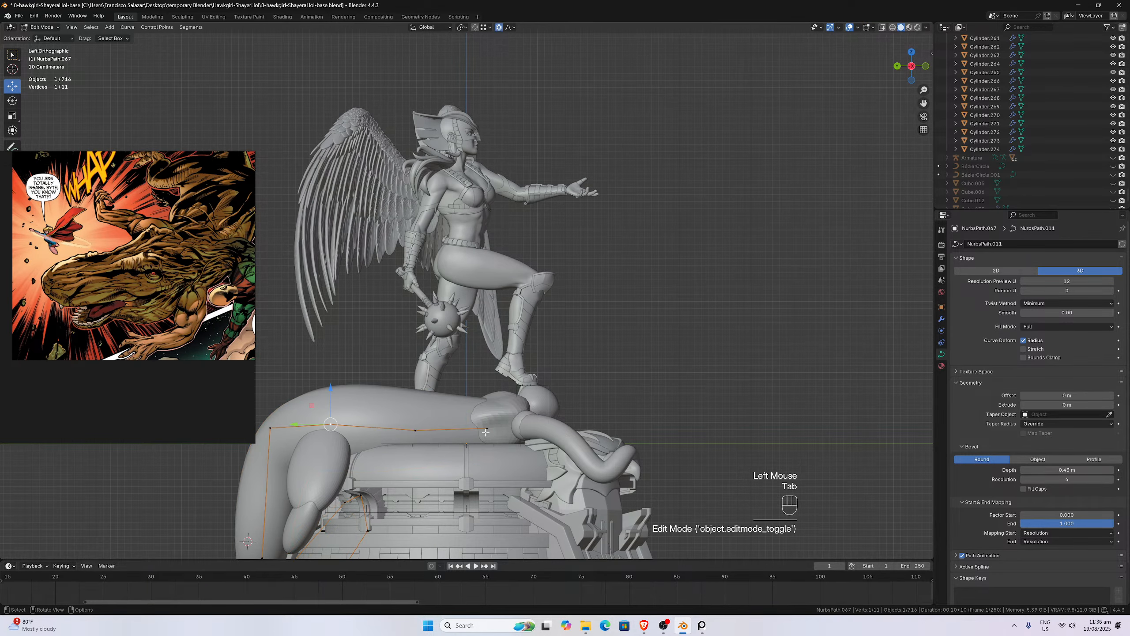
click(486, 429)
key(g)
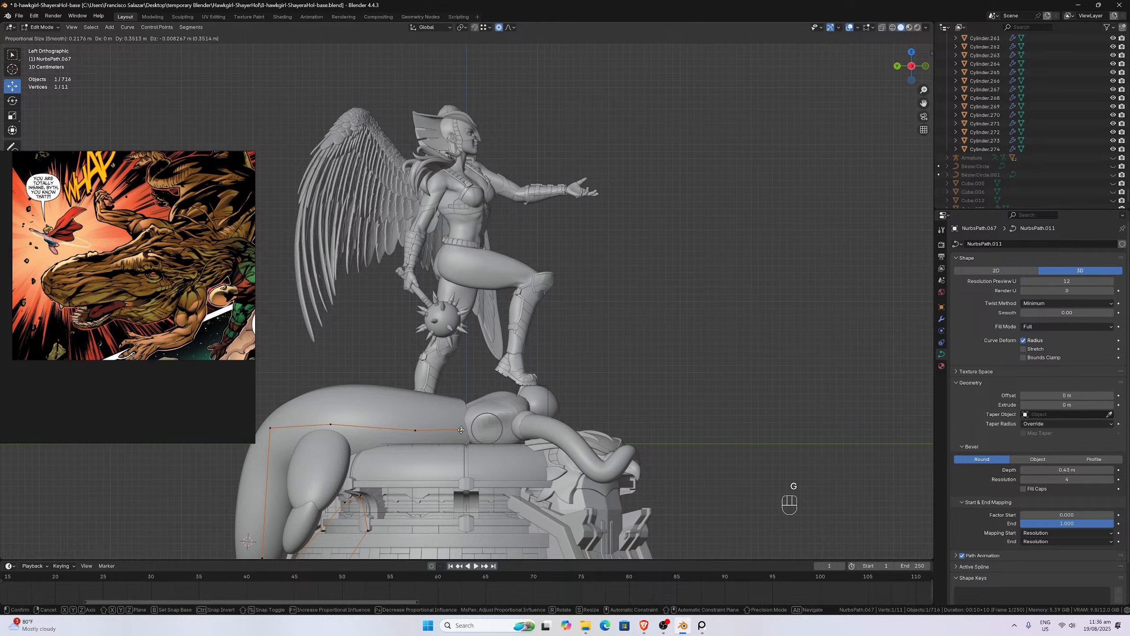
click(461, 430)
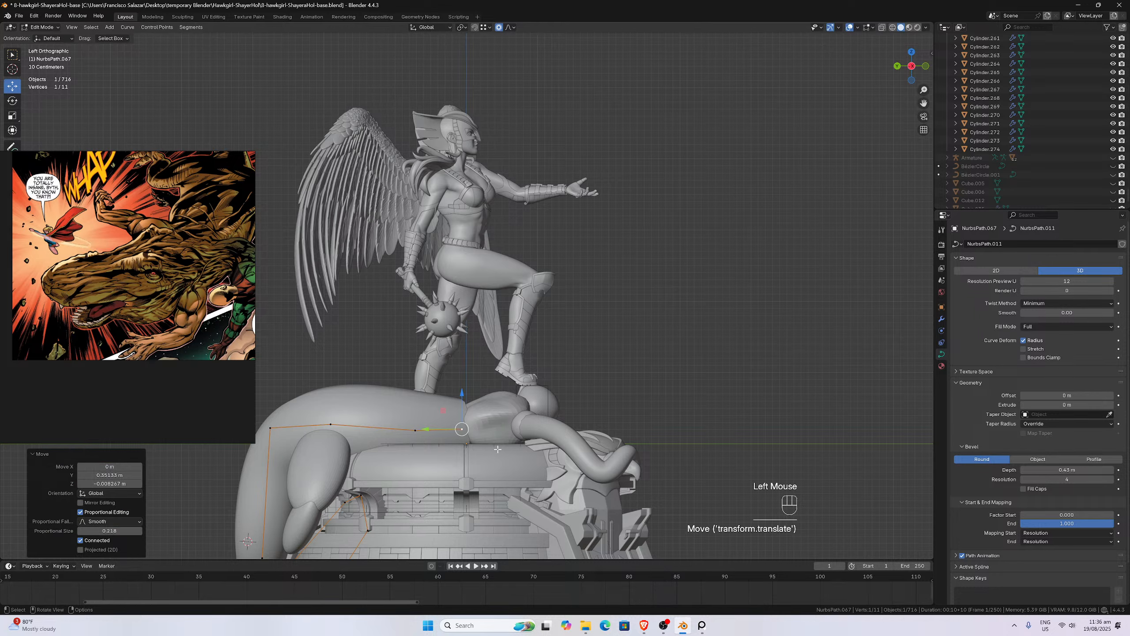
- Shrink the curve radius at the waist end point and return to Object Mode
key(alt+s)
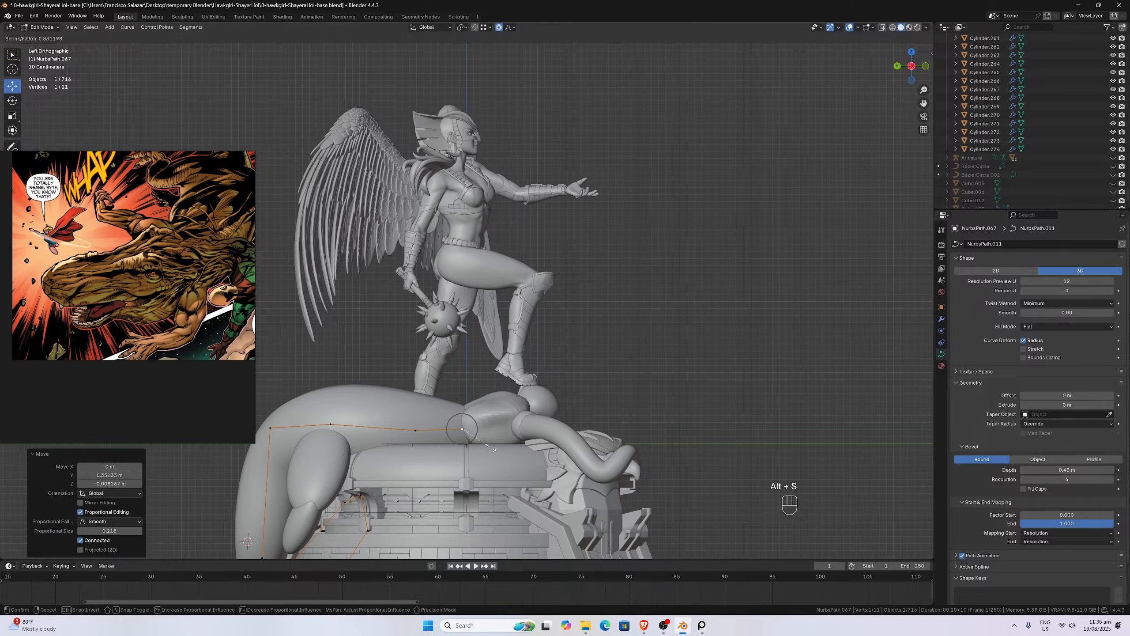
click(489, 438)
key(Tab)
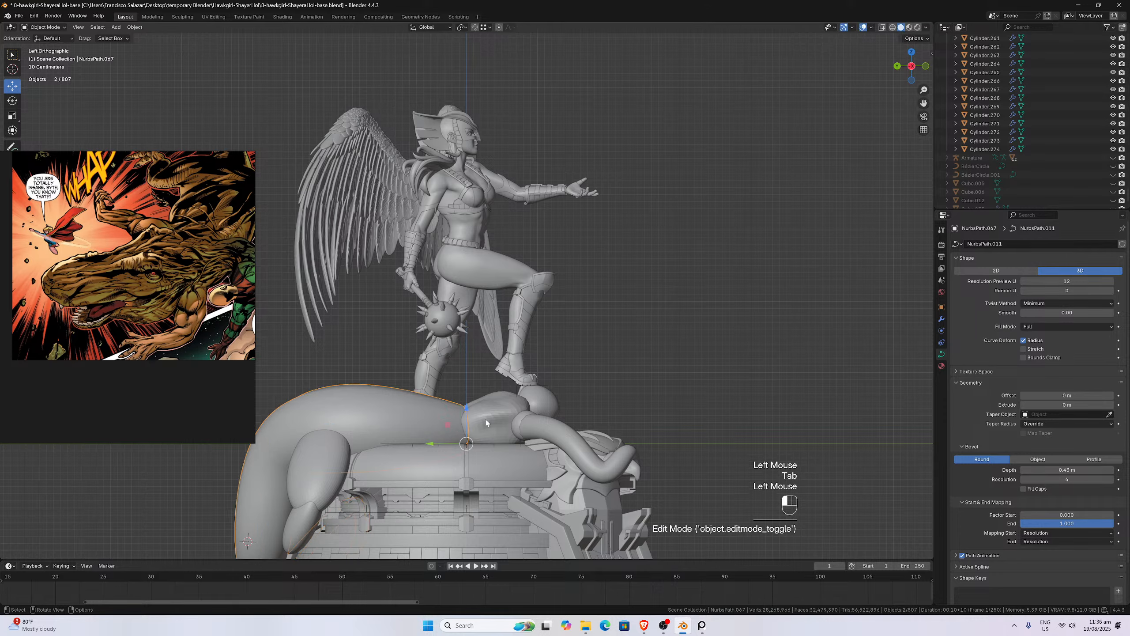
- Duplicate the small rounded shape Cube.045, place the copy over the waist joint in top view, and scale it up by about 1.93
click(486, 420)
scroll(485, 419, down, 2)
middle_drag(486, 419, 328, 413)
scroll(332, 414, down, 1)
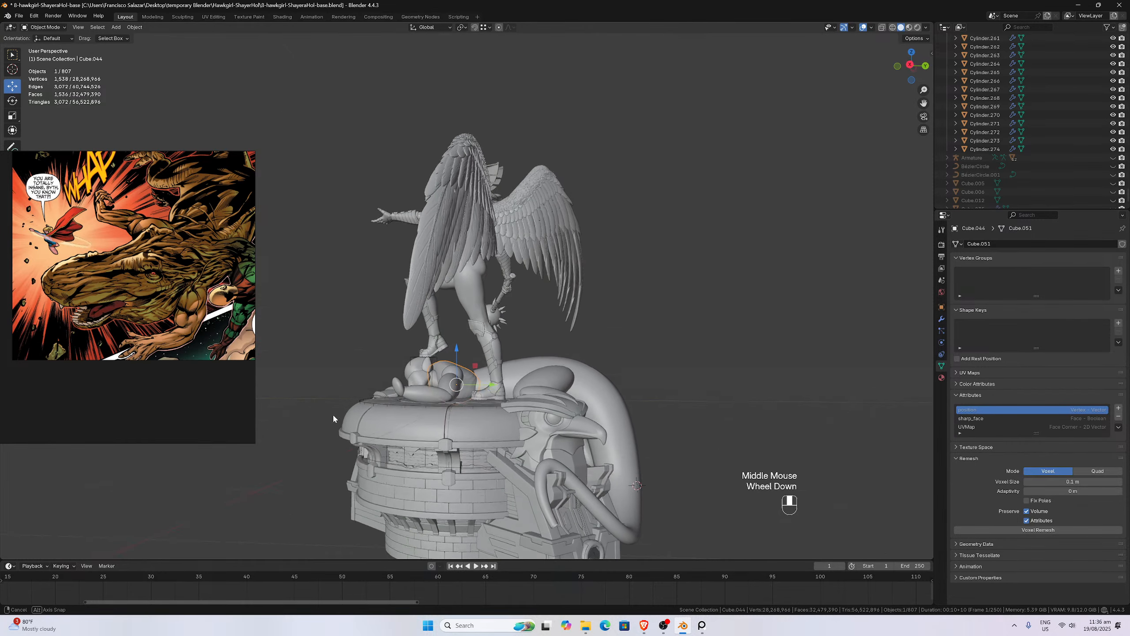
scroll(332, 414, up, 2)
key(KP_3)
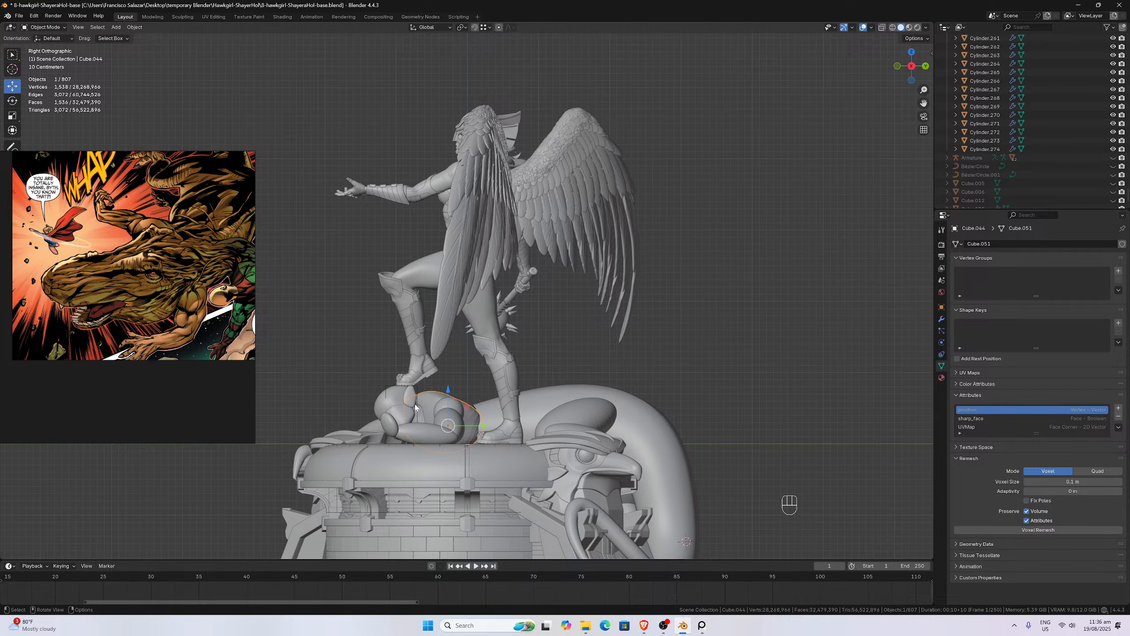
click(441, 406)
key(KP_7)
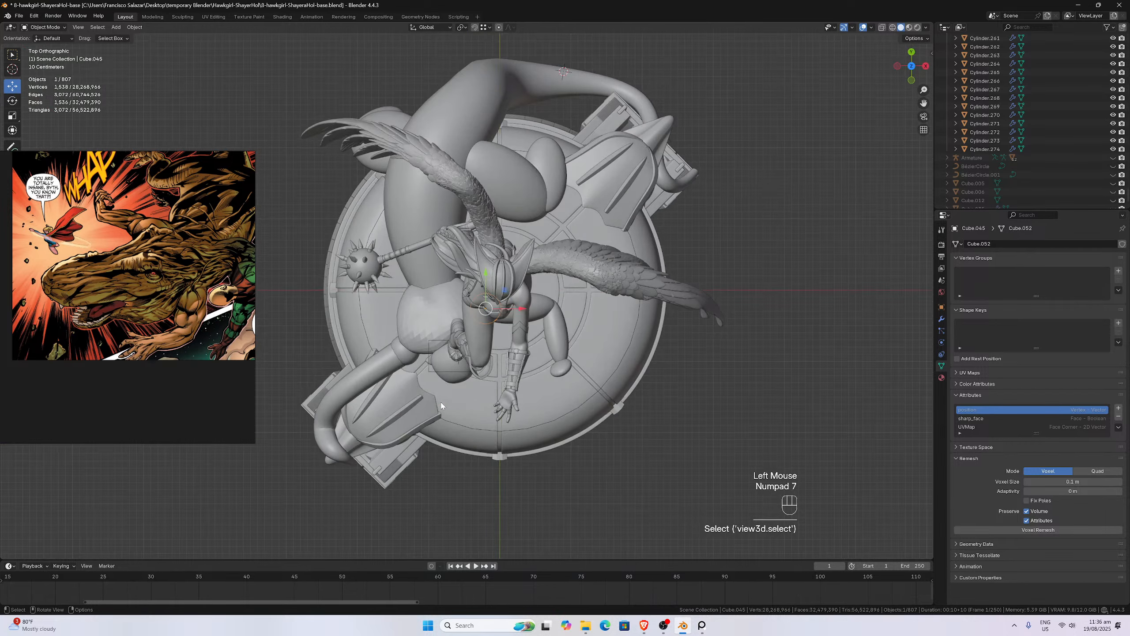
key(shift+d)
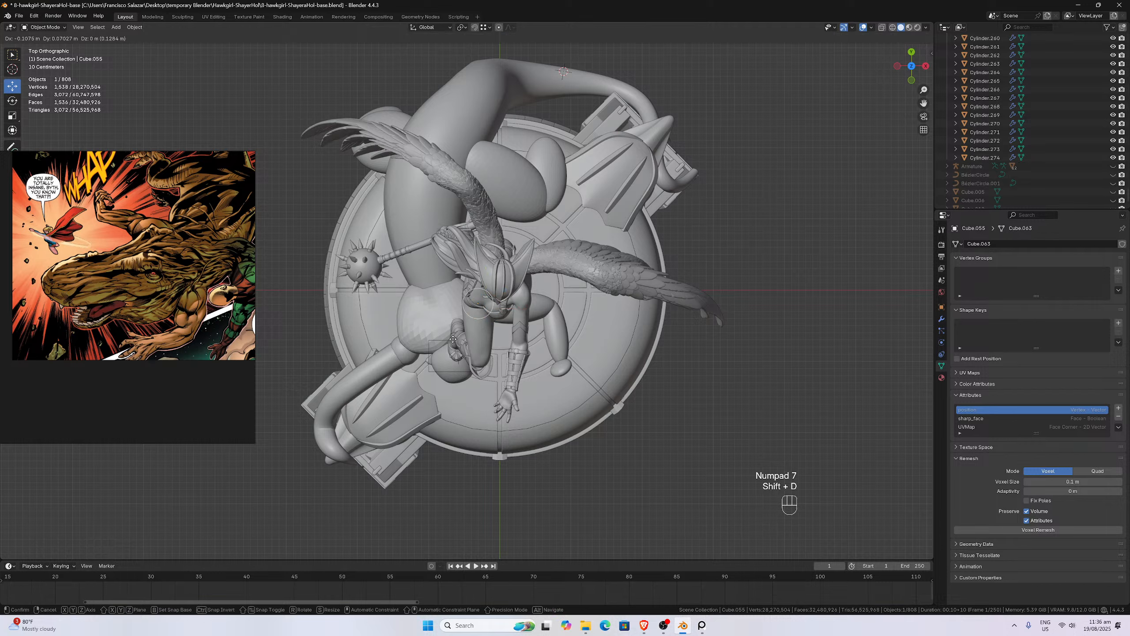
click(409, 318)
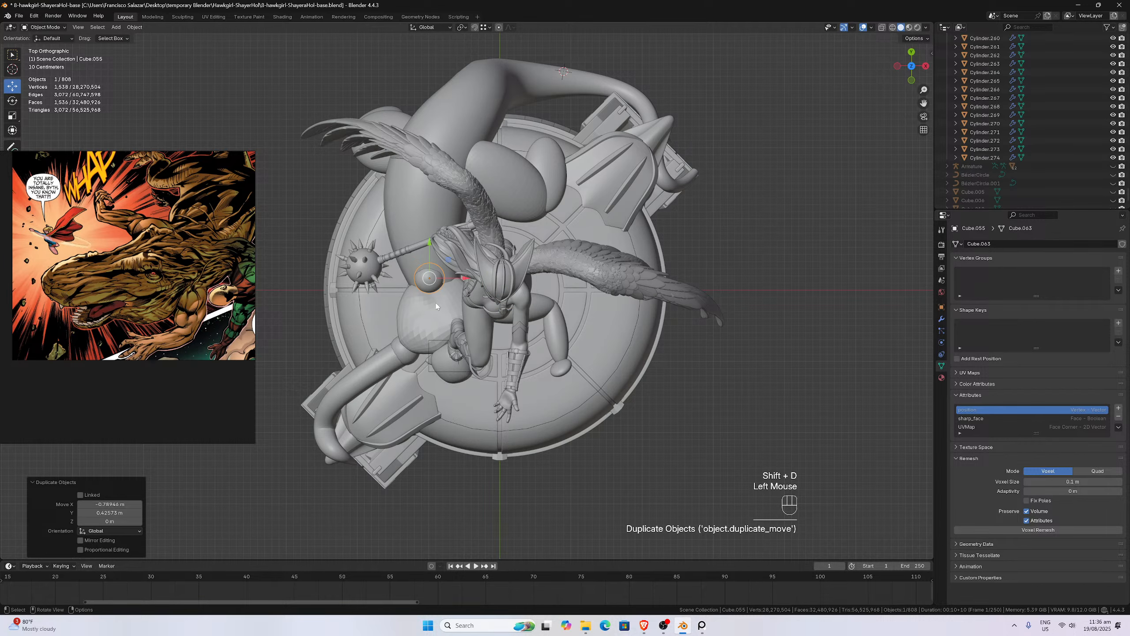
key(s)
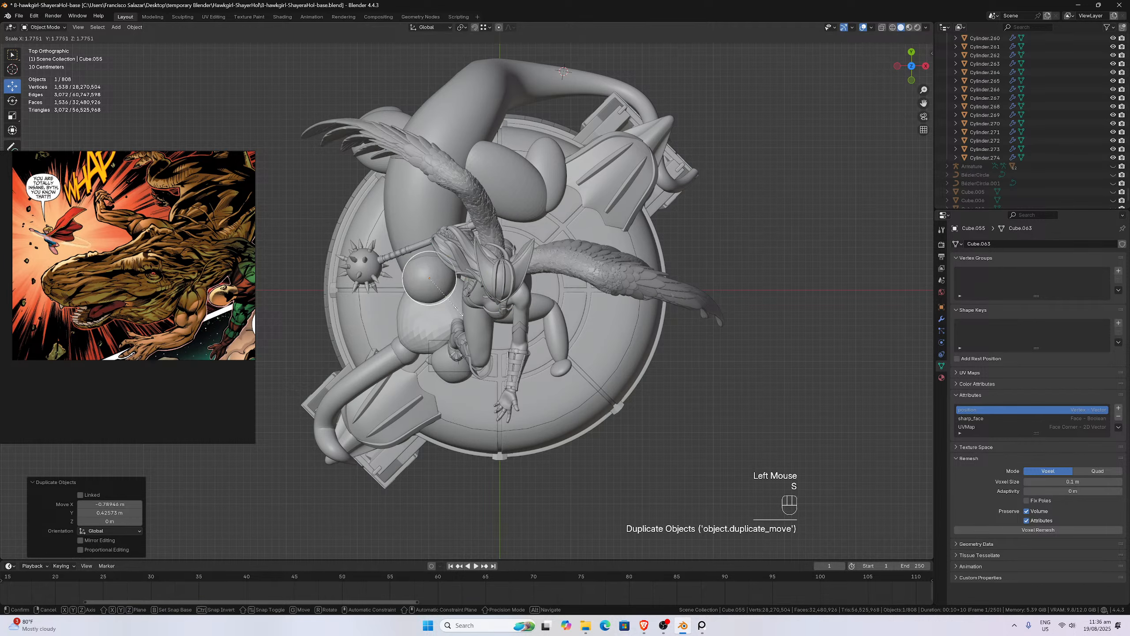
click(462, 312)
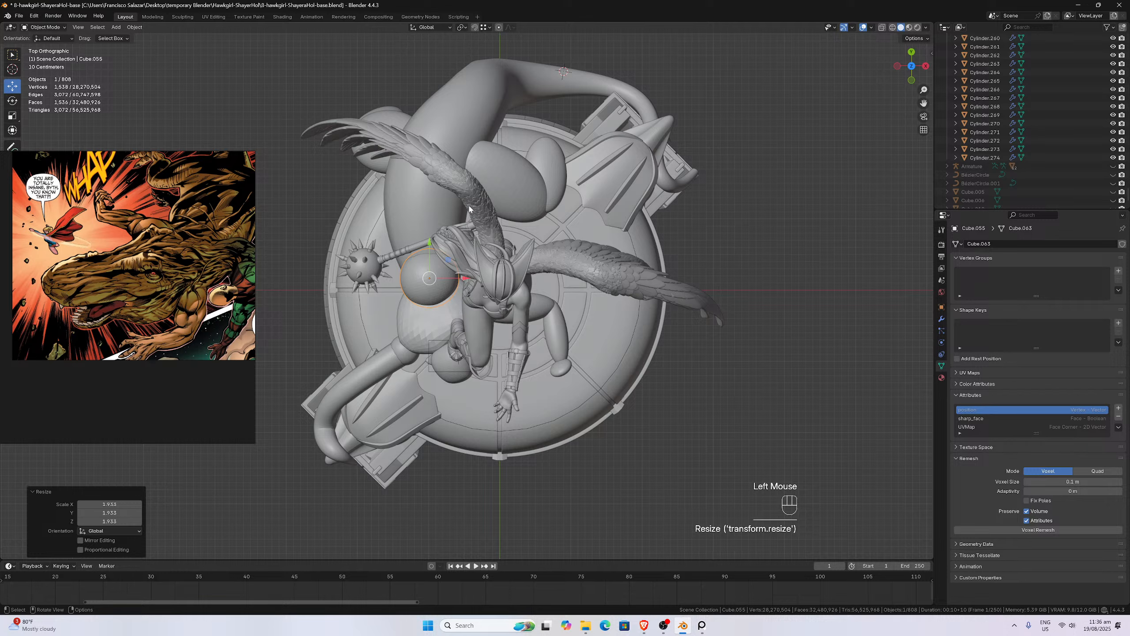
- Switch the transform orientation to Local and scale the copied sphere by about 1.165 along Y and 0.894 along X
click(430, 28)
click(427, 58)
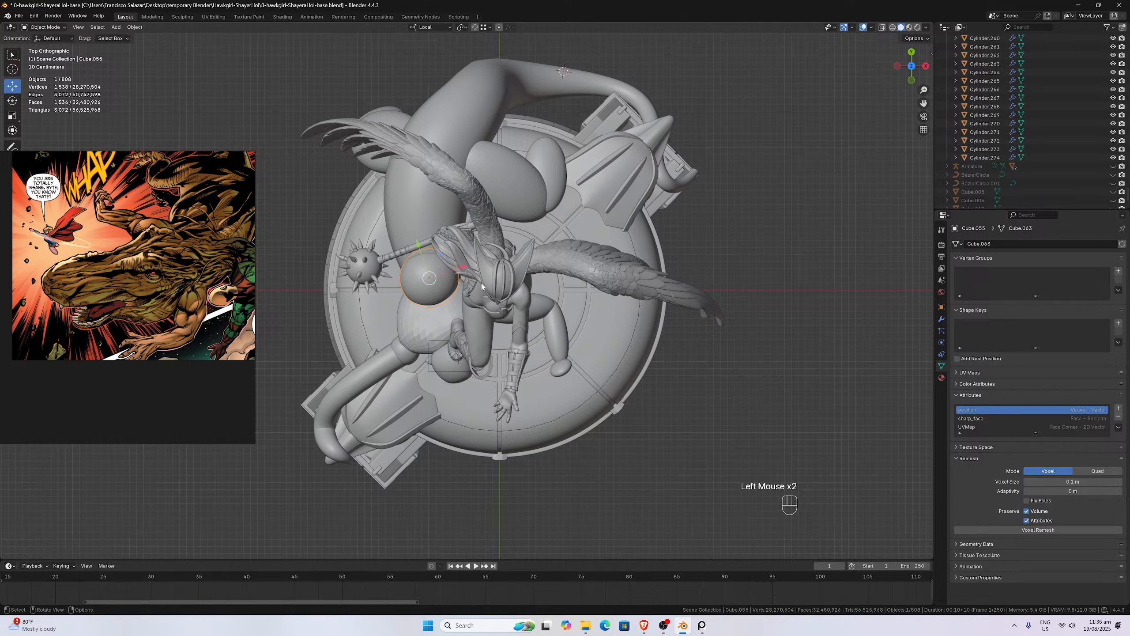
key(s)
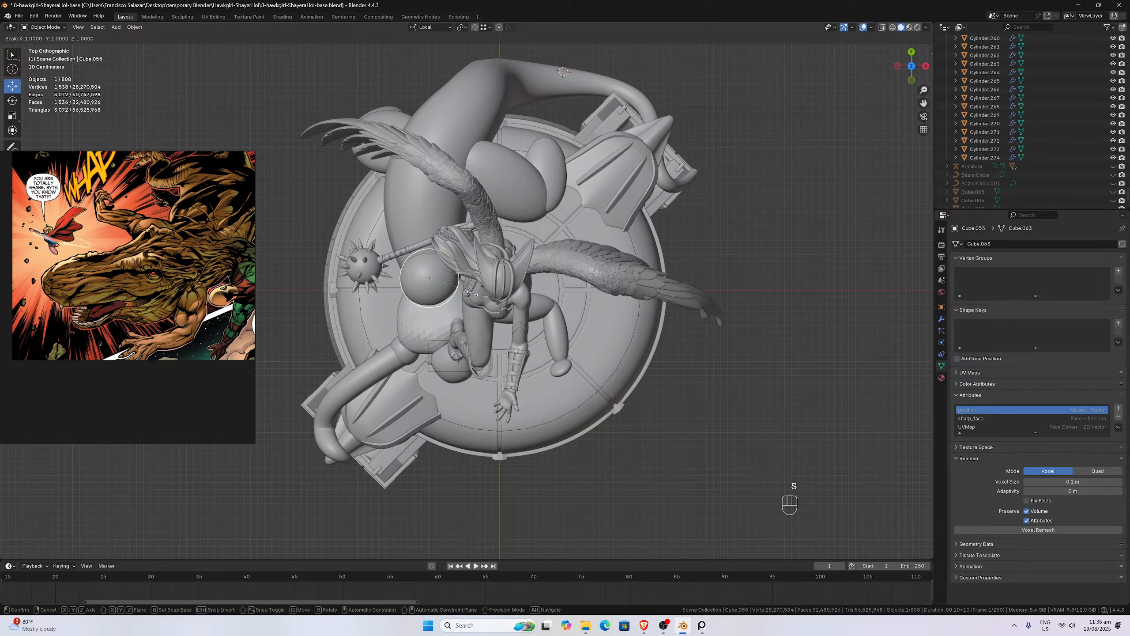
key(y)
click(480, 301)
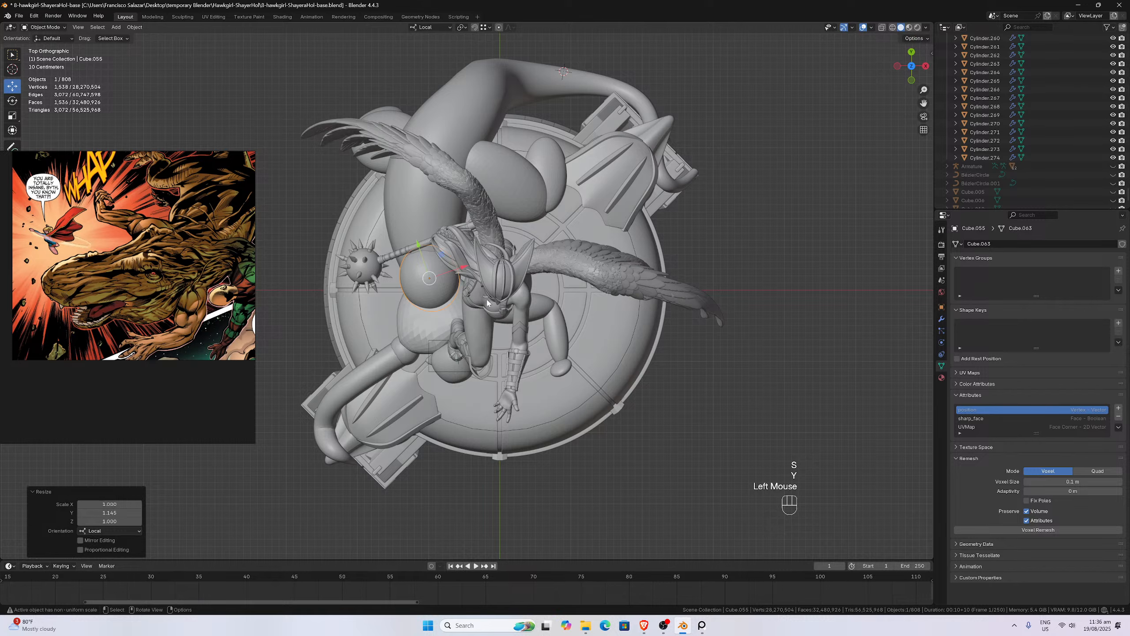
key(s)
key(x)
click(483, 301)
- Lower the copied sphere about 0.14 m into the waist and adjust its scale along local Z
middle_drag(483, 301, 564, 188)
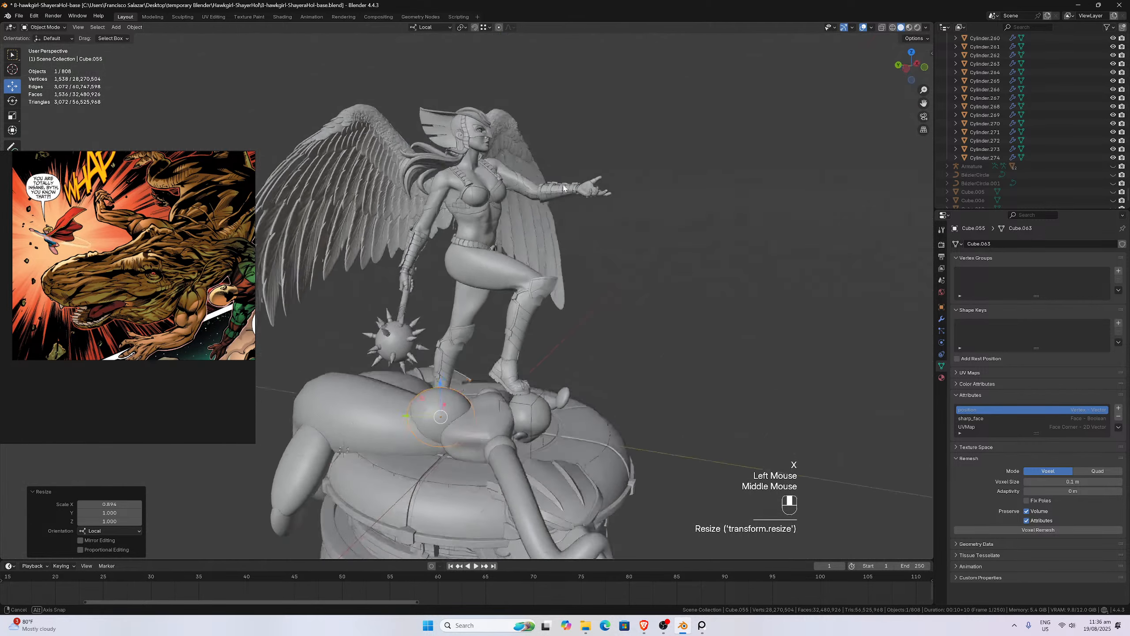
scroll(571, 166, down, 1)
key(ctrl+KP_3)
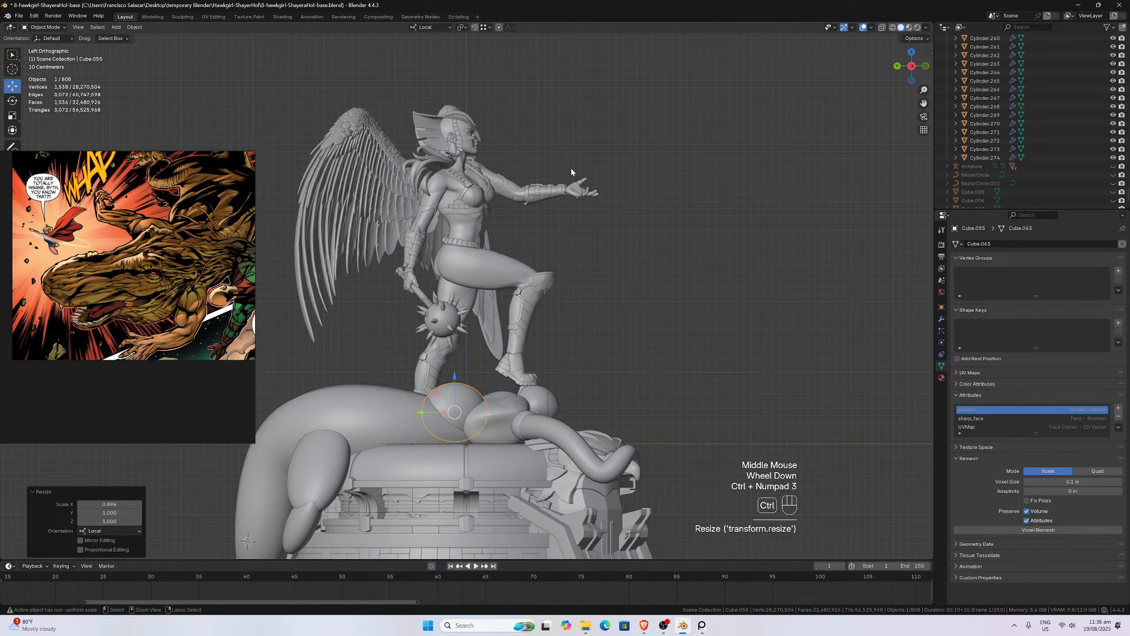
drag(454, 376, 455, 393)
key(s)
key(z)
click(501, 409)
- Shift the copied sphere slightly along its local Y axis to fit the waist joint, and deselect it
middle_drag(455, 393, 397, 445)
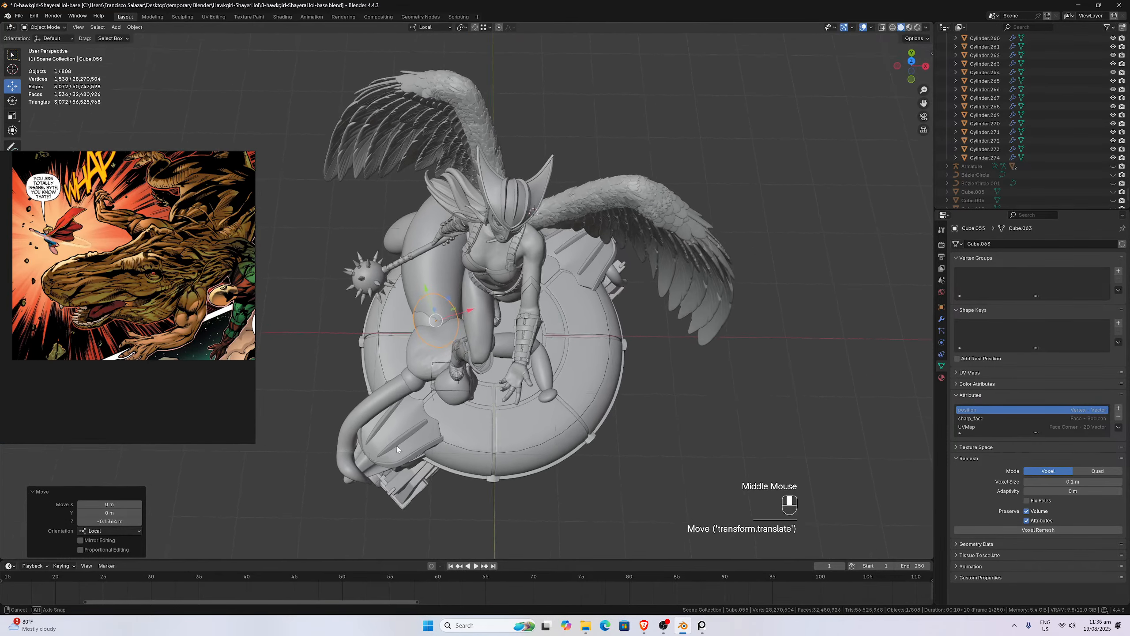
scroll(397, 445, up, 3)
click(414, 319)
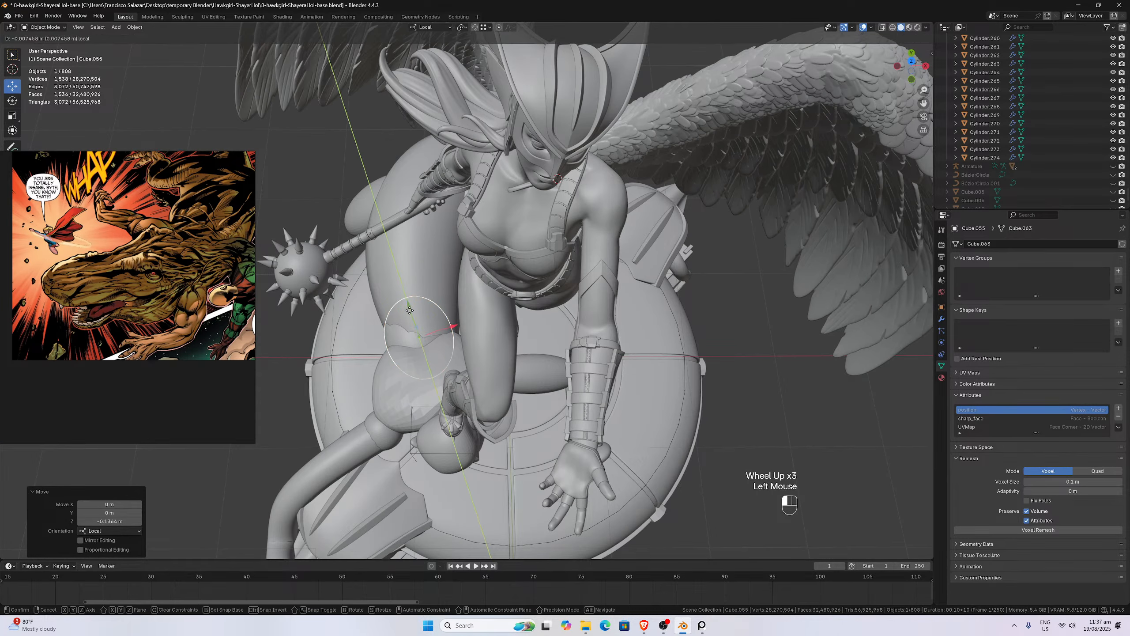
key(Tab)
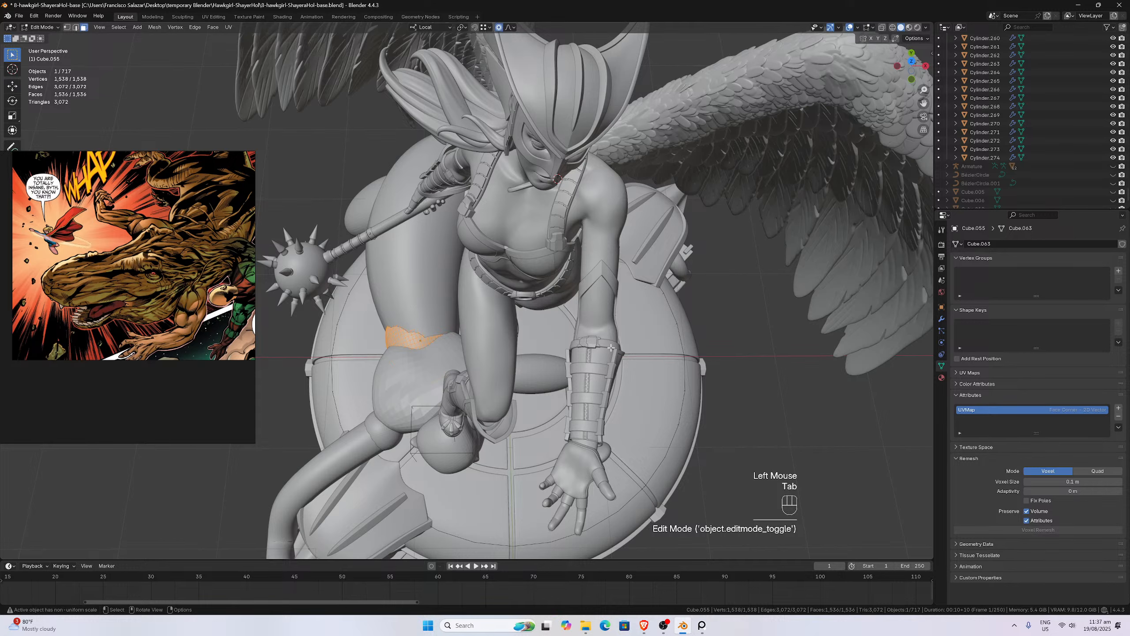
key(Tab)
click(722, 377)
- Save the blend file
middle_drag(723, 377, 780, 308)
scroll(797, 310, down, 2)
key(ctrl)
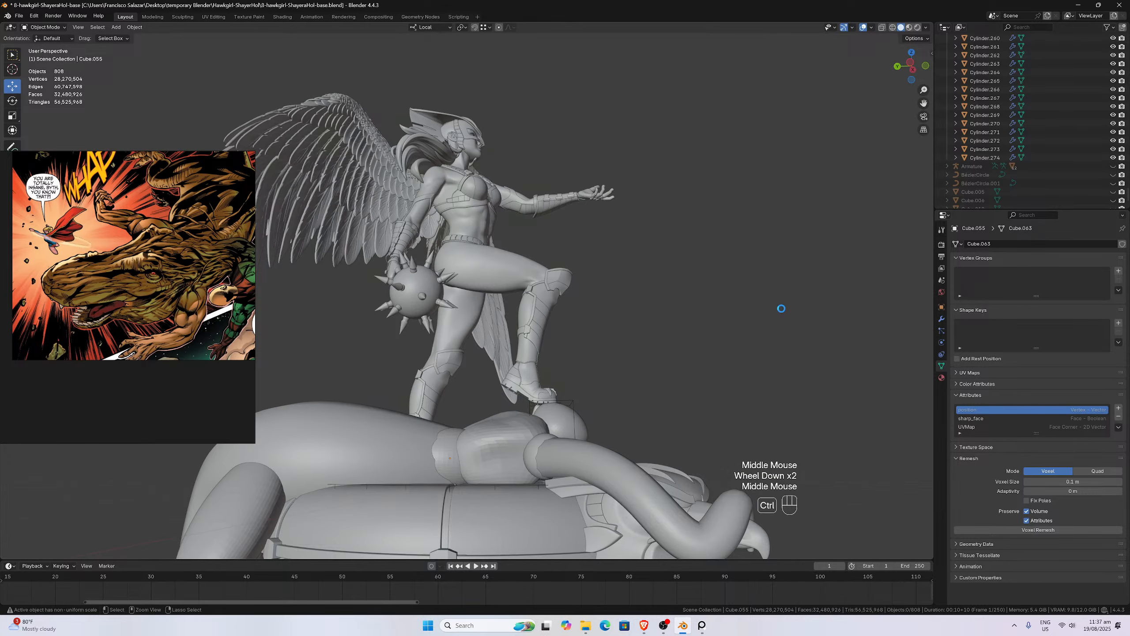
key(ctrl+s)
scroll(672, 381, down, 2)
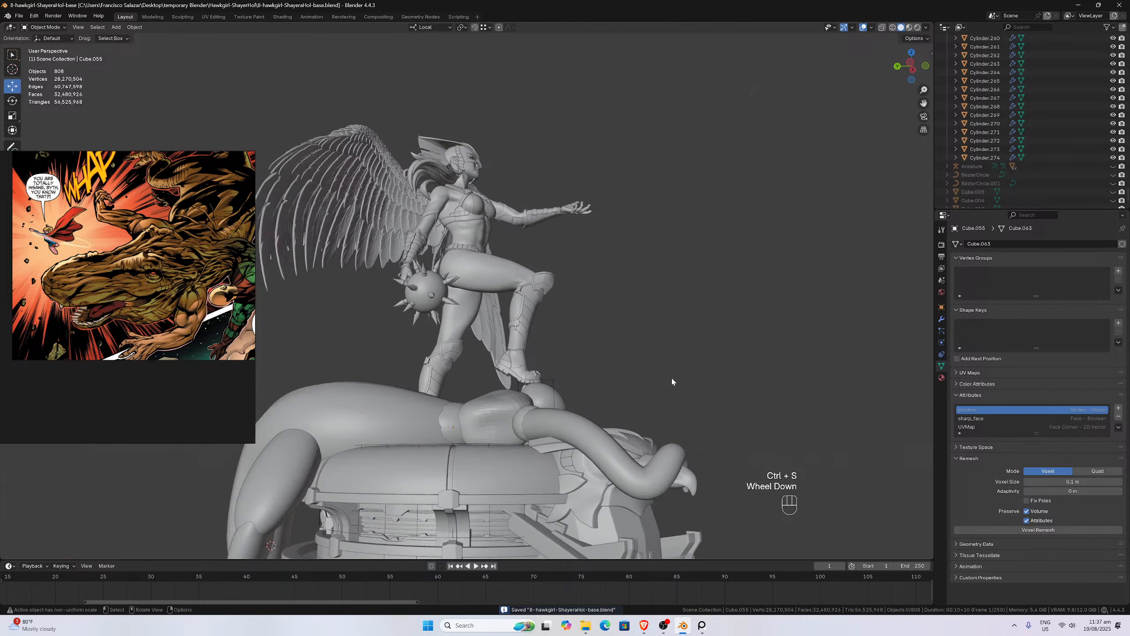
scroll(672, 381, down, 1)
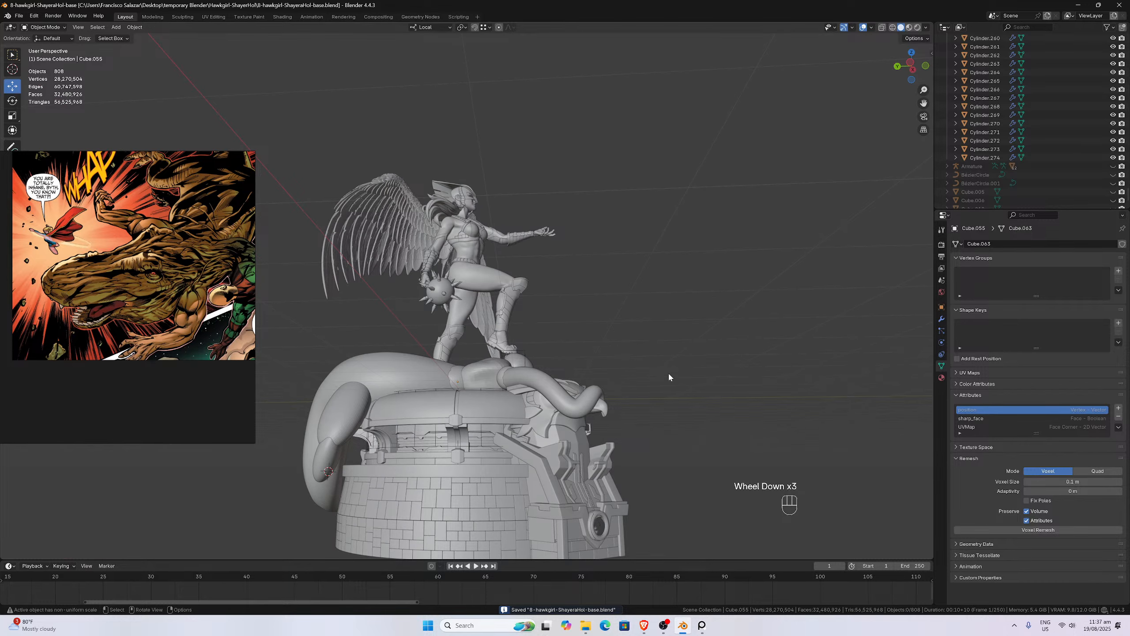
- Show the statue in front orthographic view and save the file again
middle_drag(623, 384, 513, 392)
scroll(547, 445, up, 3)
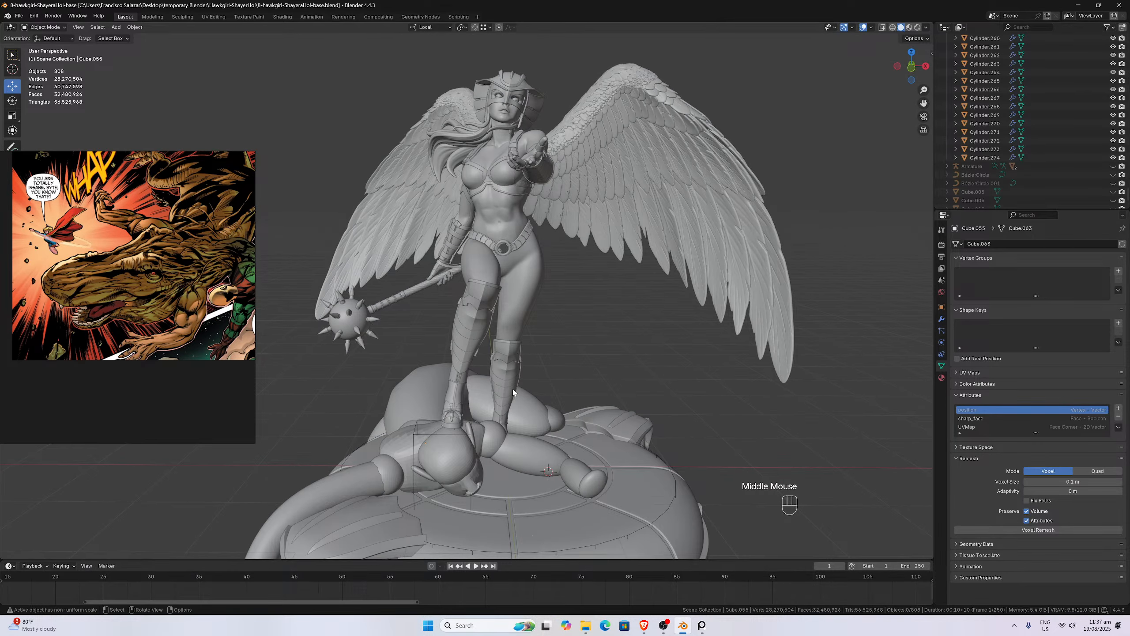
key(KP_1)
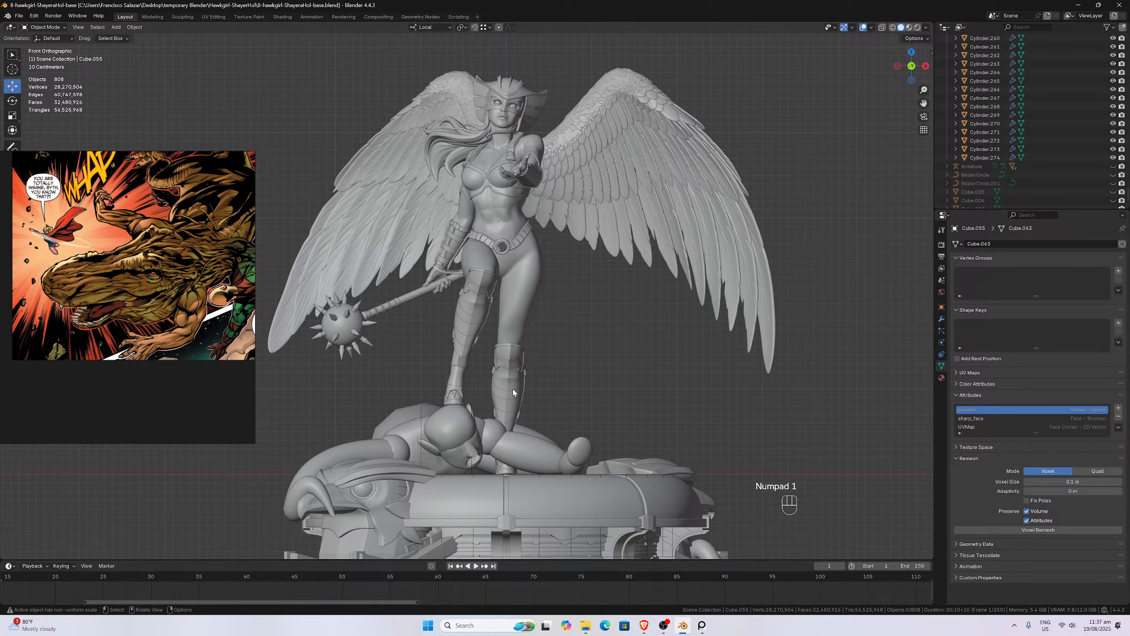
key(ctrl)
key(ctrl+s)
- On the reference board, move the small comic portrait labelled BYTH beside the skull image
scroll(139, 330, down, 8)
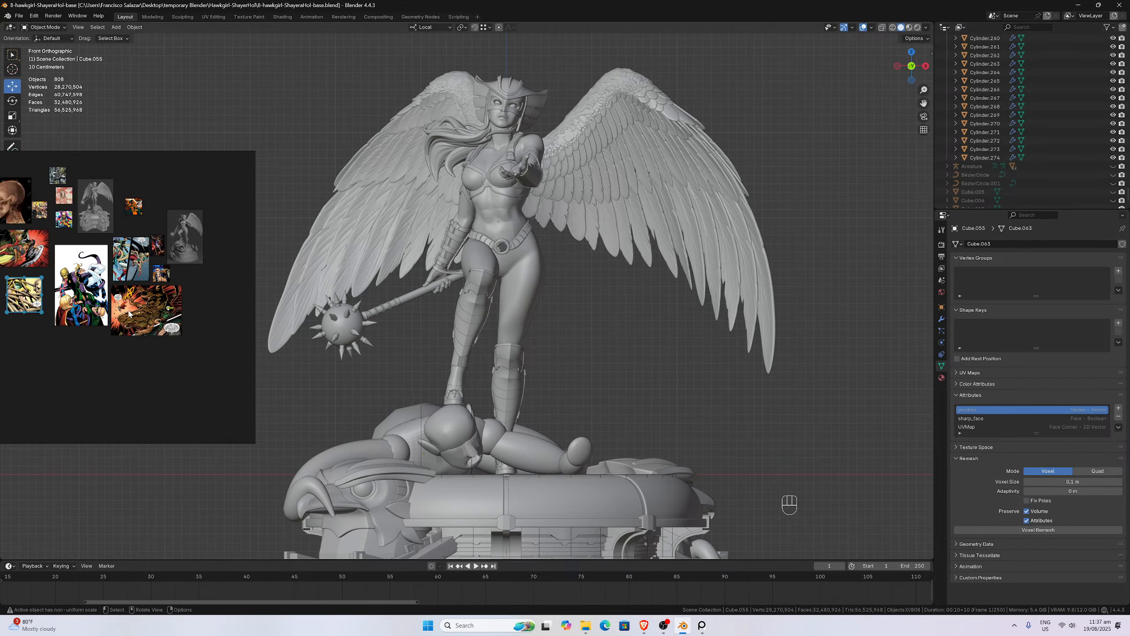
scroll(199, 332, up, 3)
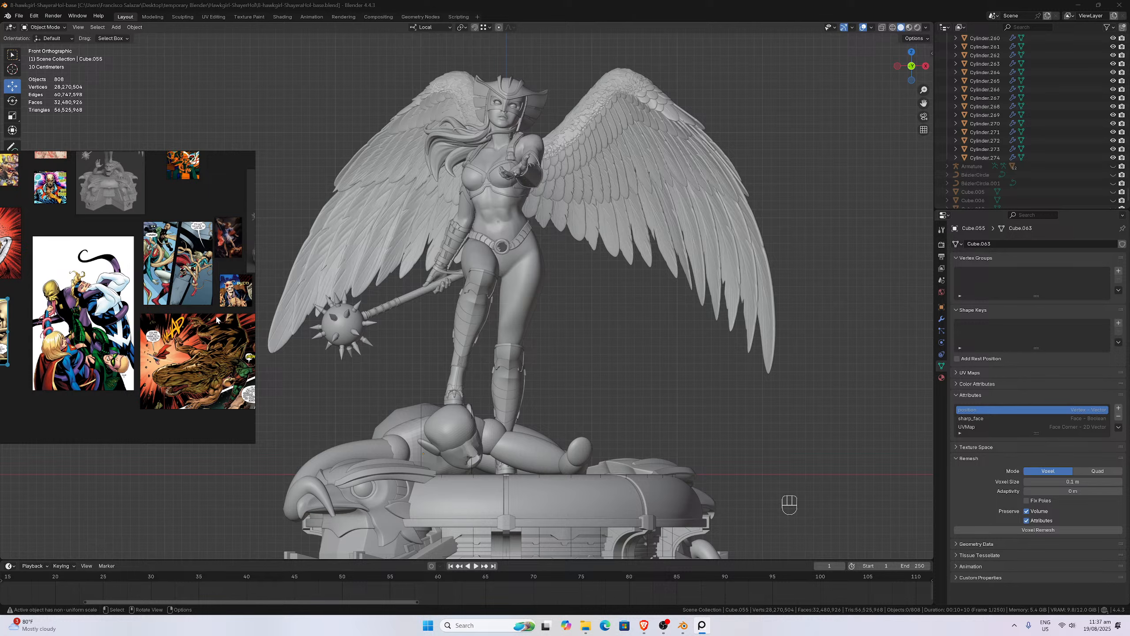
scroll(215, 314, up, 5)
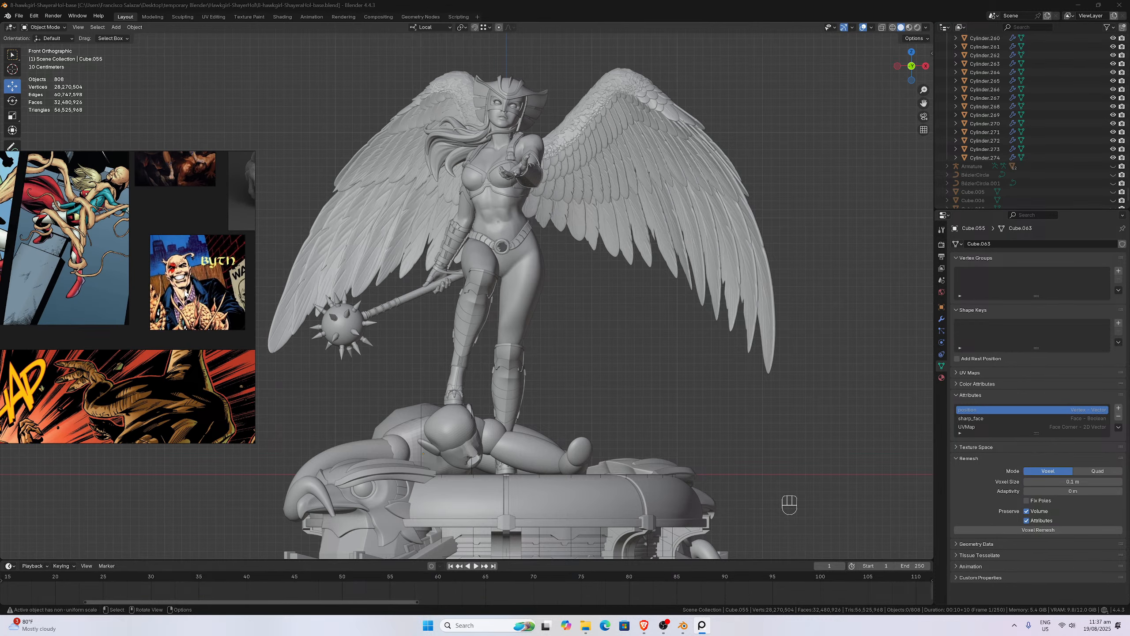
scroll(186, 292, down, 7)
middle_drag(186, 293, 236, 332)
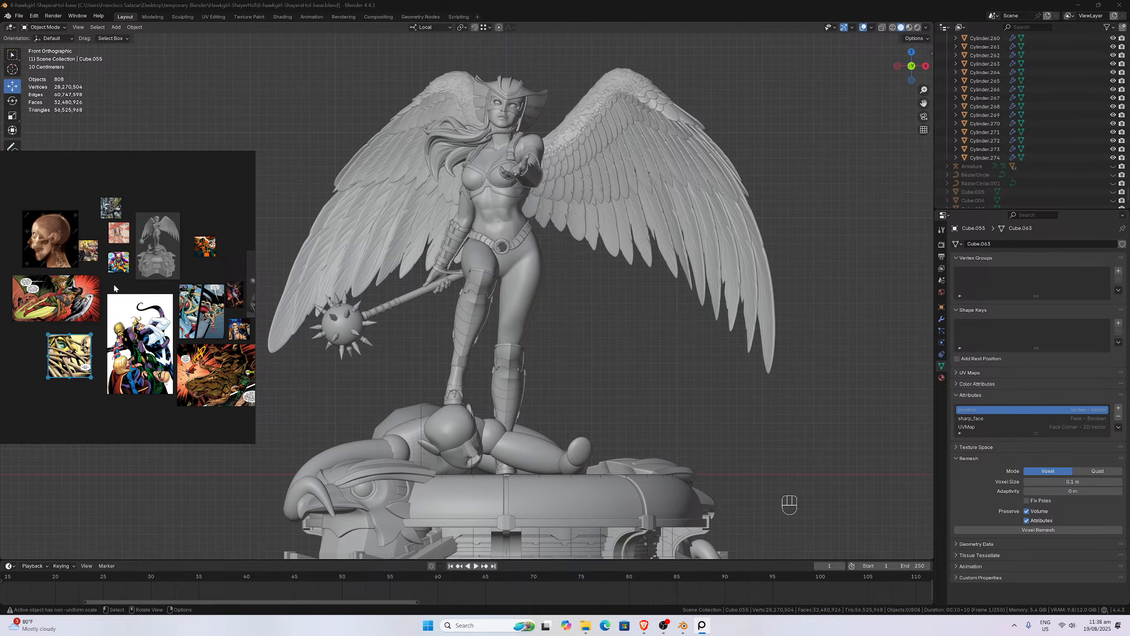
drag(239, 330, 94, 224)
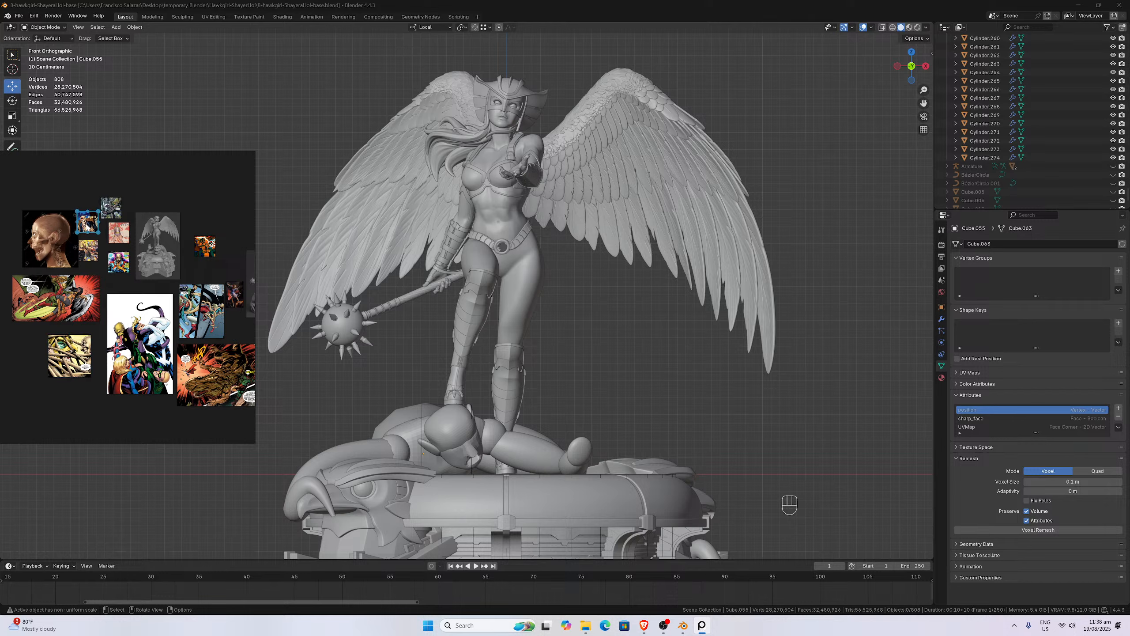
- On the reference board, move the portrait of the bald man in the colourful coat and the BYTH portrait closer to the neighbouring comic images
scroll(92, 225, up, 5)
scroll(132, 250, up, 1)
scroll(194, 327, up, 2)
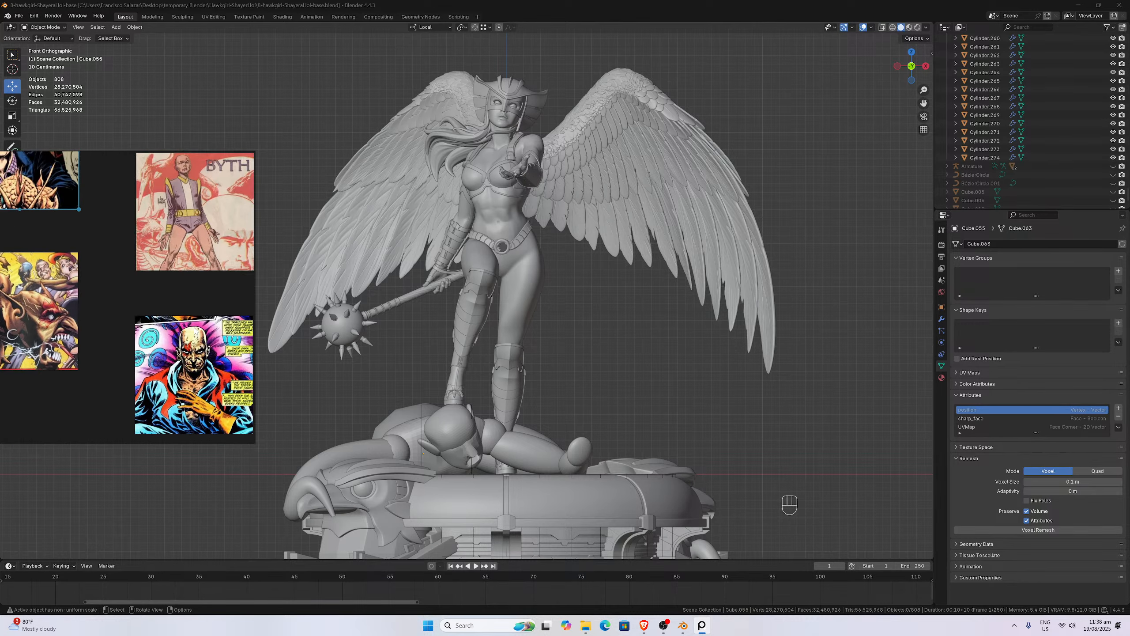
scroll(198, 335, down, 1)
middle_drag(199, 338, 217, 390)
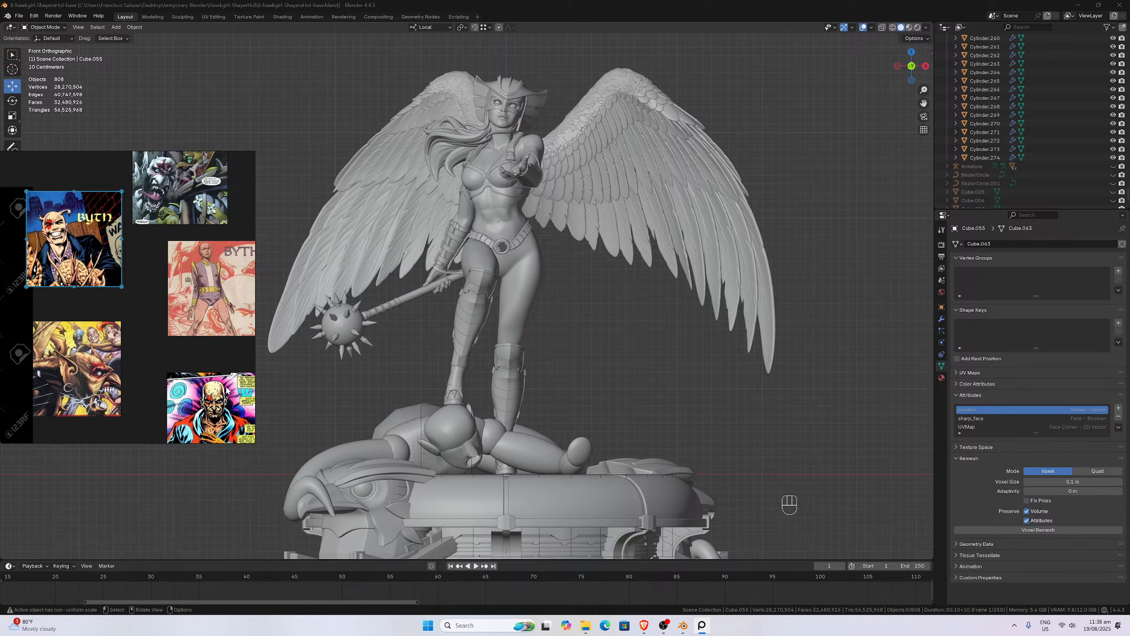
drag(227, 390, 209, 353)
drag(67, 266, 85, 280)
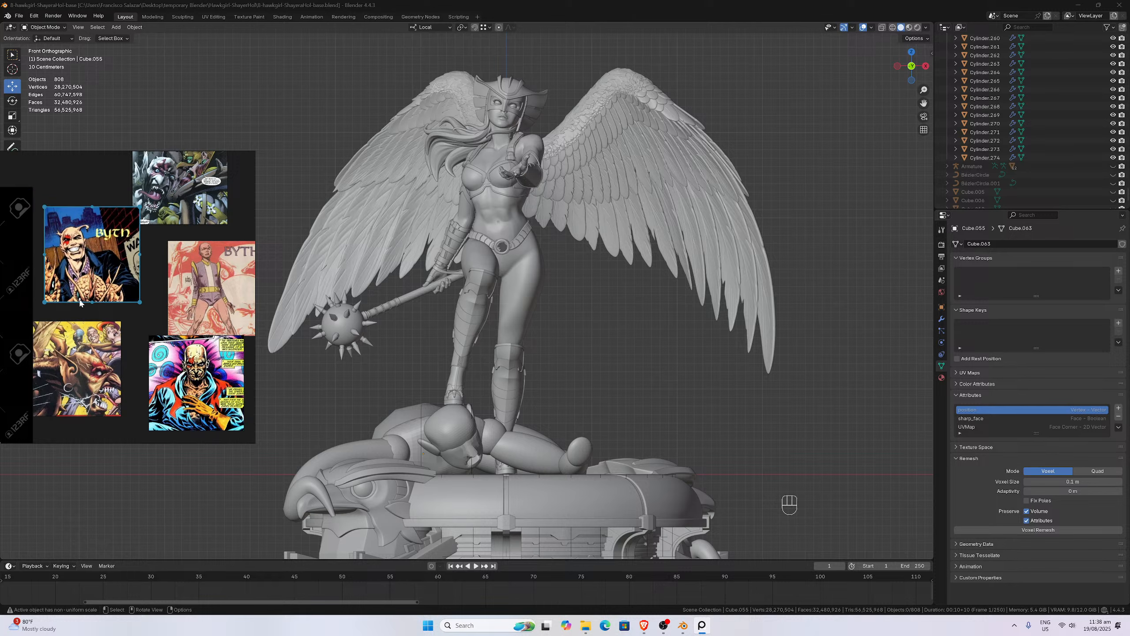
- Inspect the BYTH portrait up close and shift the pointed-eared creature picture slightly to line up beneath it
click(89, 374)
double_click(113, 222)
mouse_move(112, 219)
mouse_down()
mouse_move(105, 225)
mouse_move(117, 203)
mouse_up()
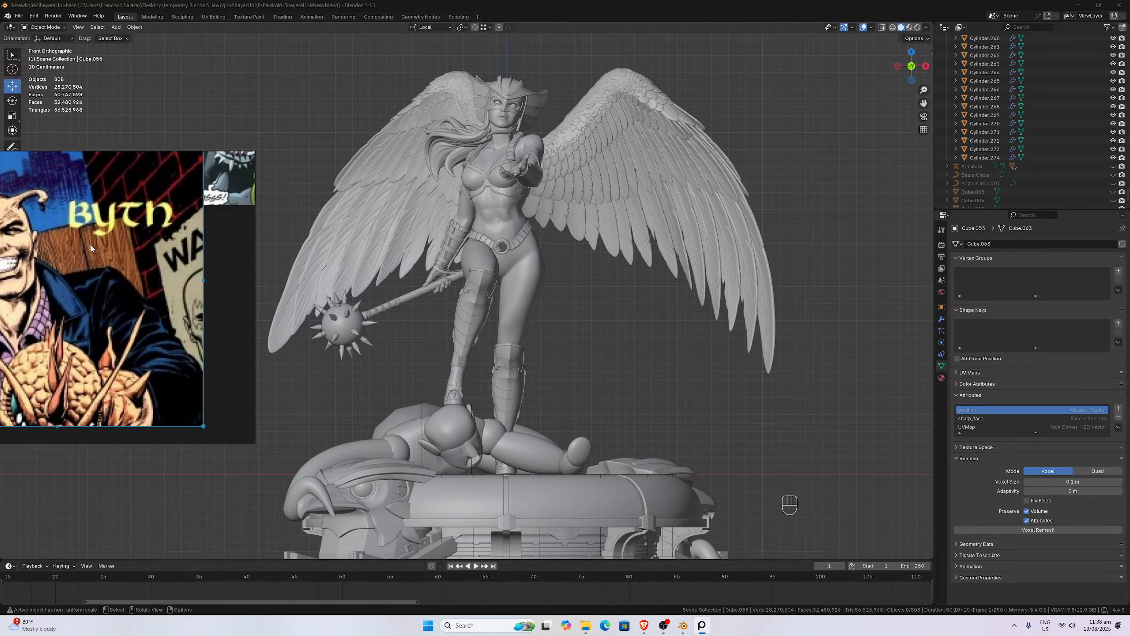
scroll(119, 207, down, 4)
middle_drag(130, 264, 145, 246)
drag(135, 360, 154, 354)
mouse_move(154, 354)
middle_down()
mouse_move(130, 352)
mouse_move(159, 358)
middle_up()
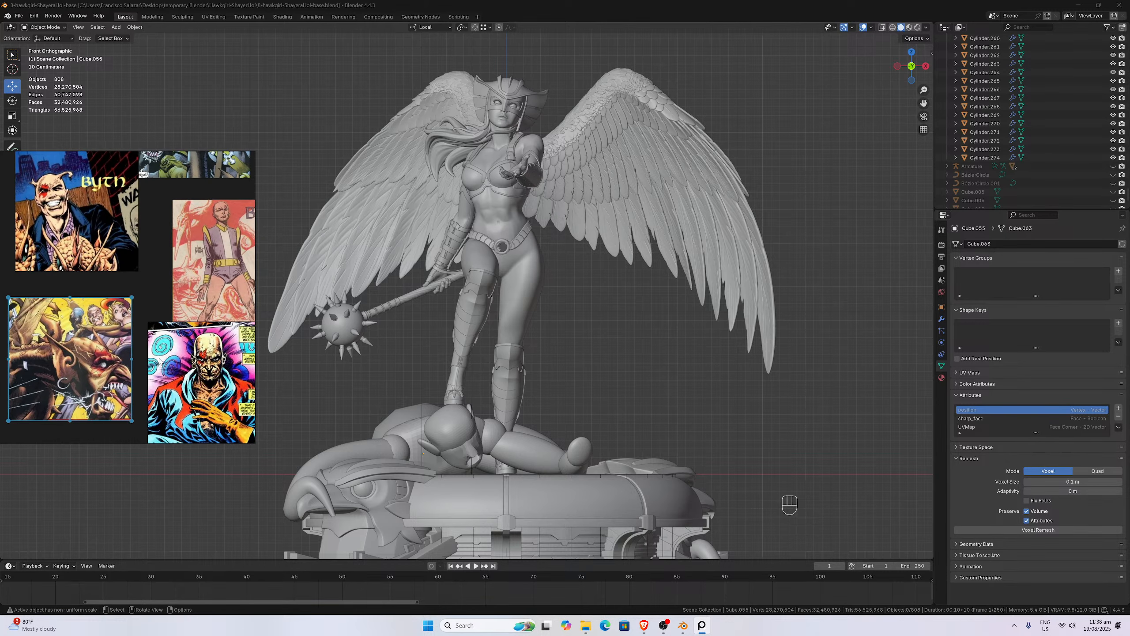
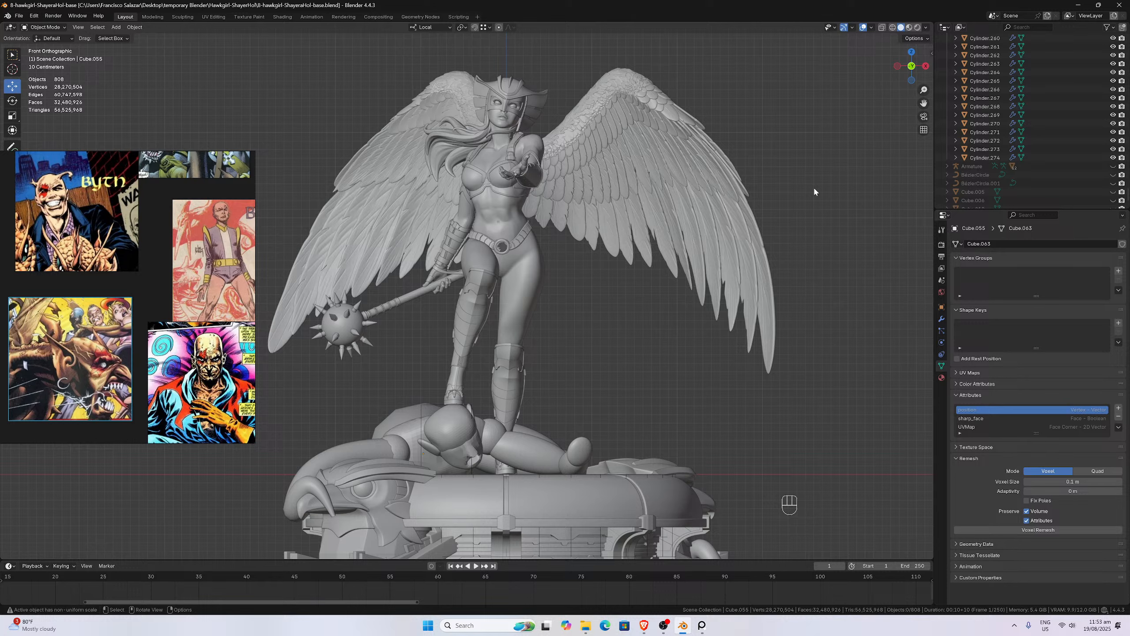
- Find free space on the reference board and open the resources folder of the Hawkgirl-ShayerHol project in File Explorer
click(52, 395)
scroll(206, 366, down, 5)
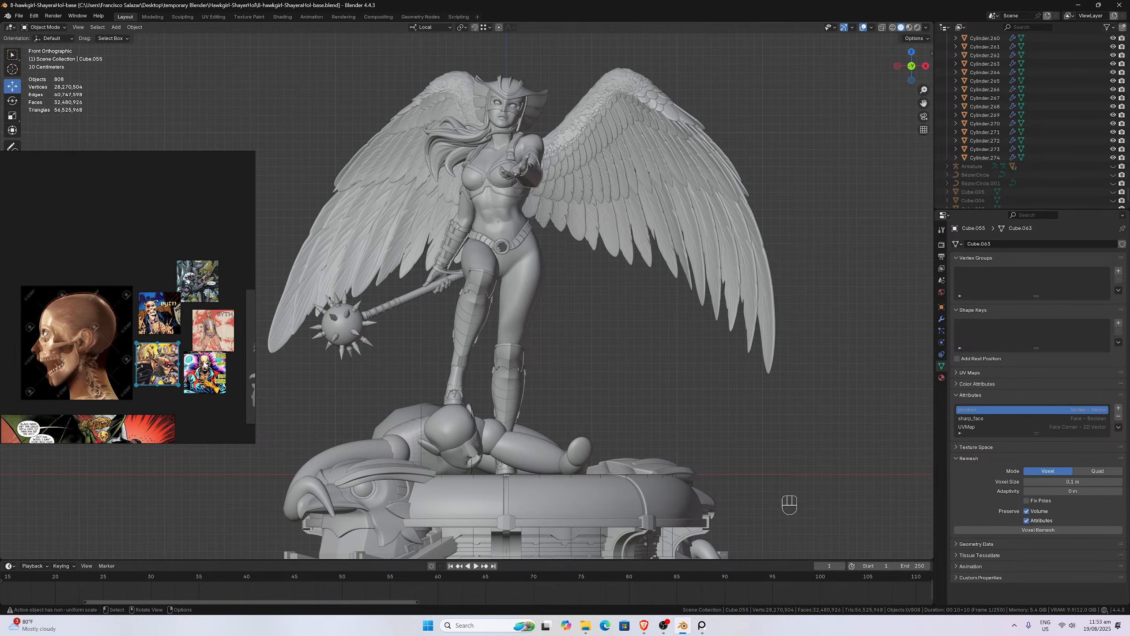
scroll(205, 365, down, 8)
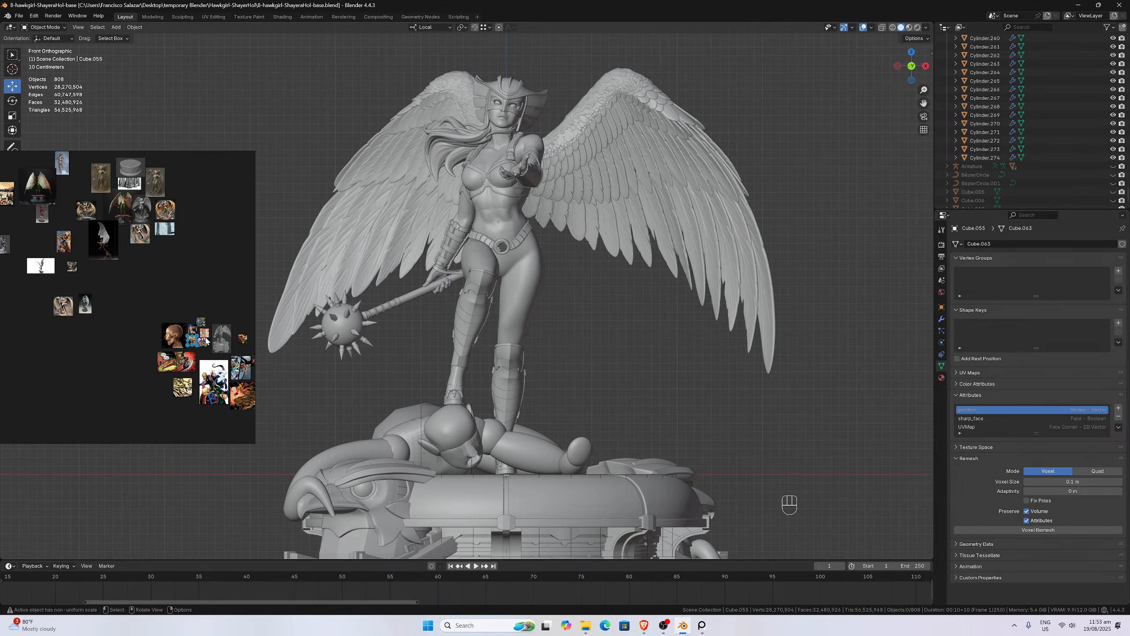
scroll(107, 321, up, 4)
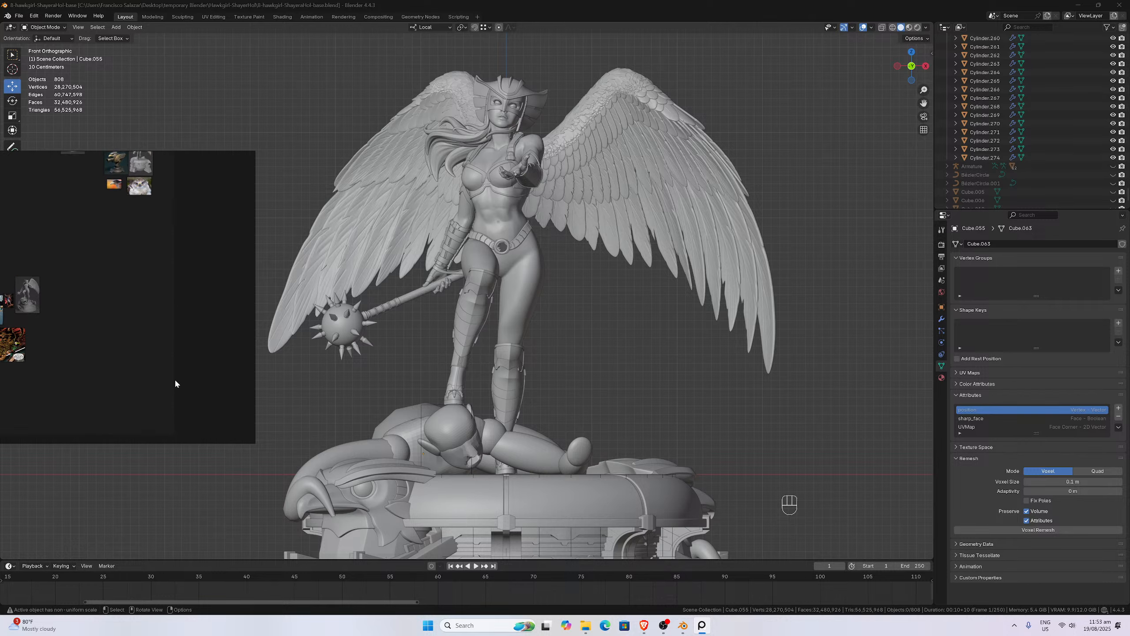
click(586, 625)
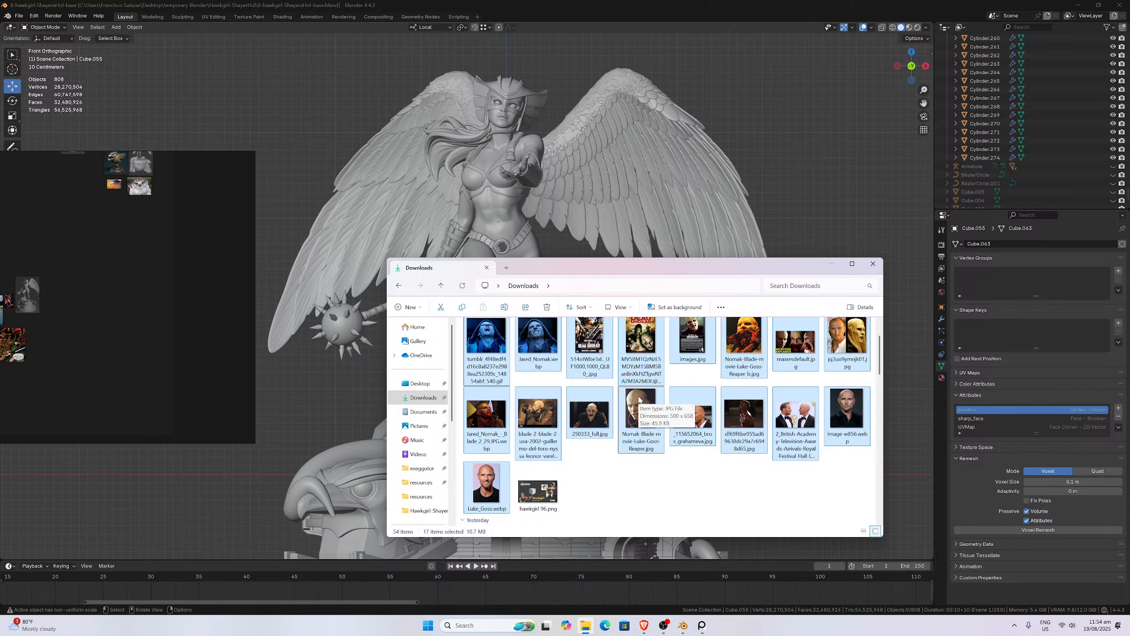
click(422, 383)
double_click(496, 350)
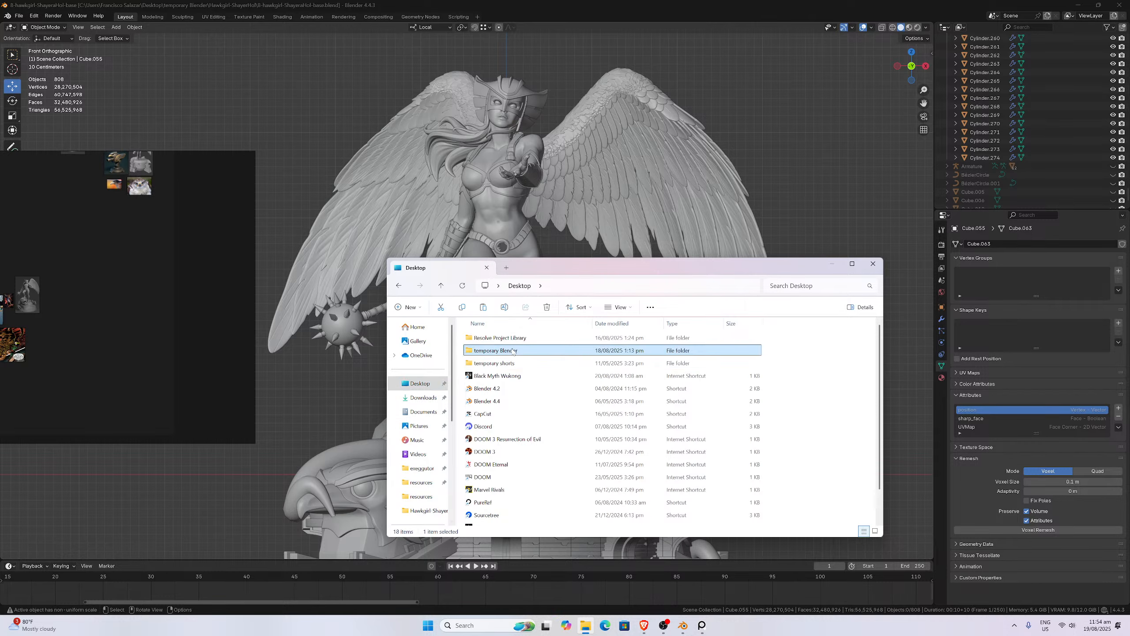
double_click(489, 471)
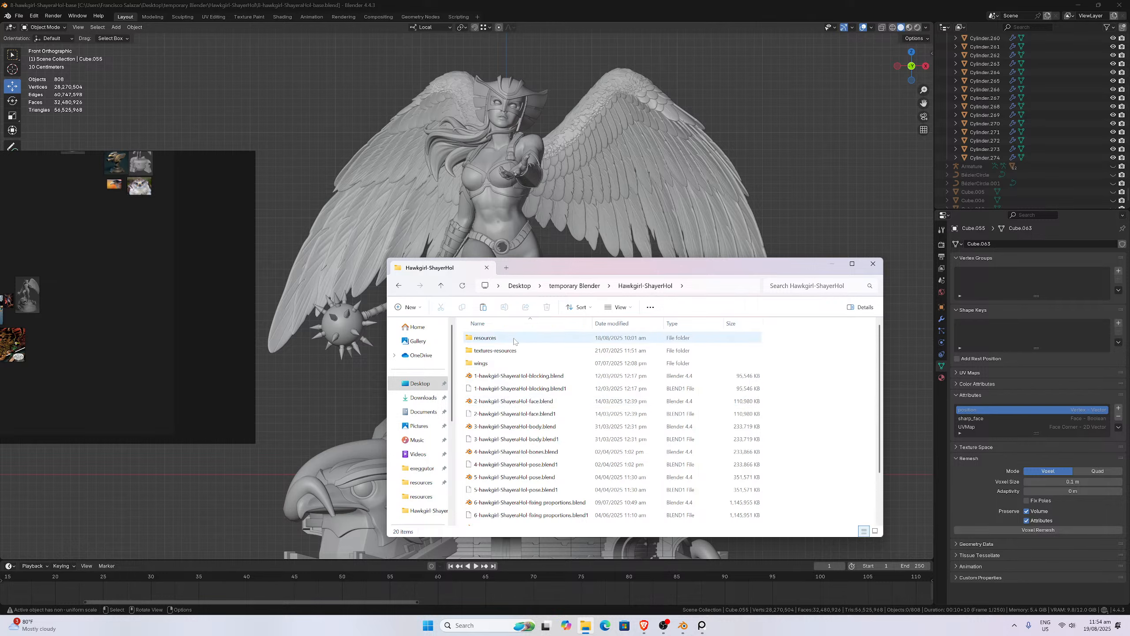
double_click(486, 337)
- Move the 17 images from Downloads into the resources folder, skipping the duplicate images.jpg
scroll(634, 425, down, 10)
scroll(634, 426, down, 10)
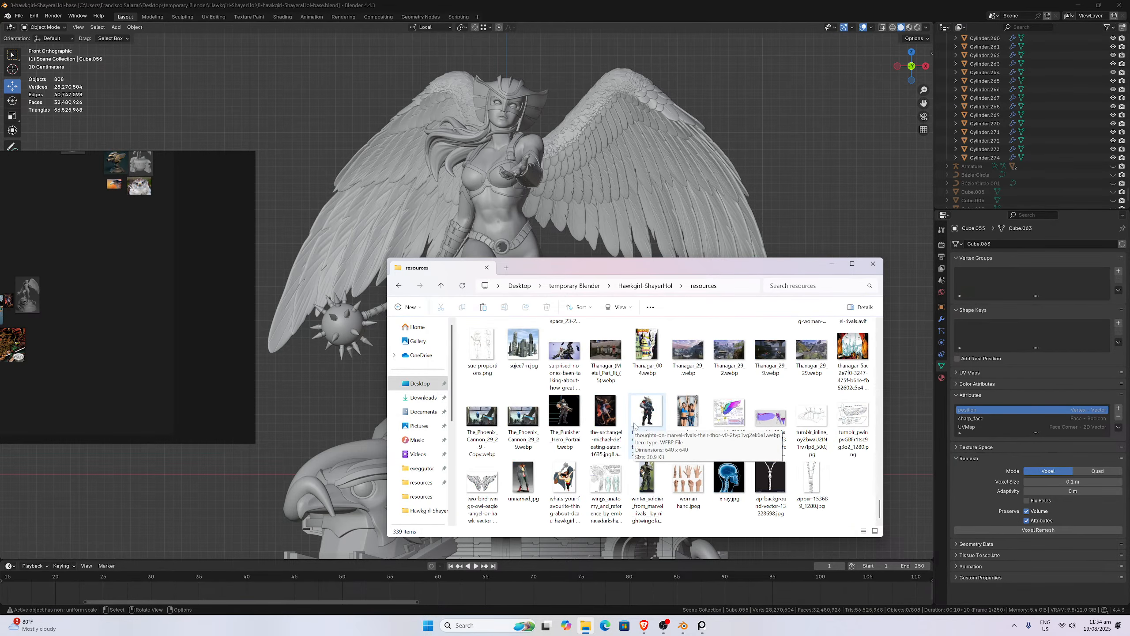
key(ctrl+v)
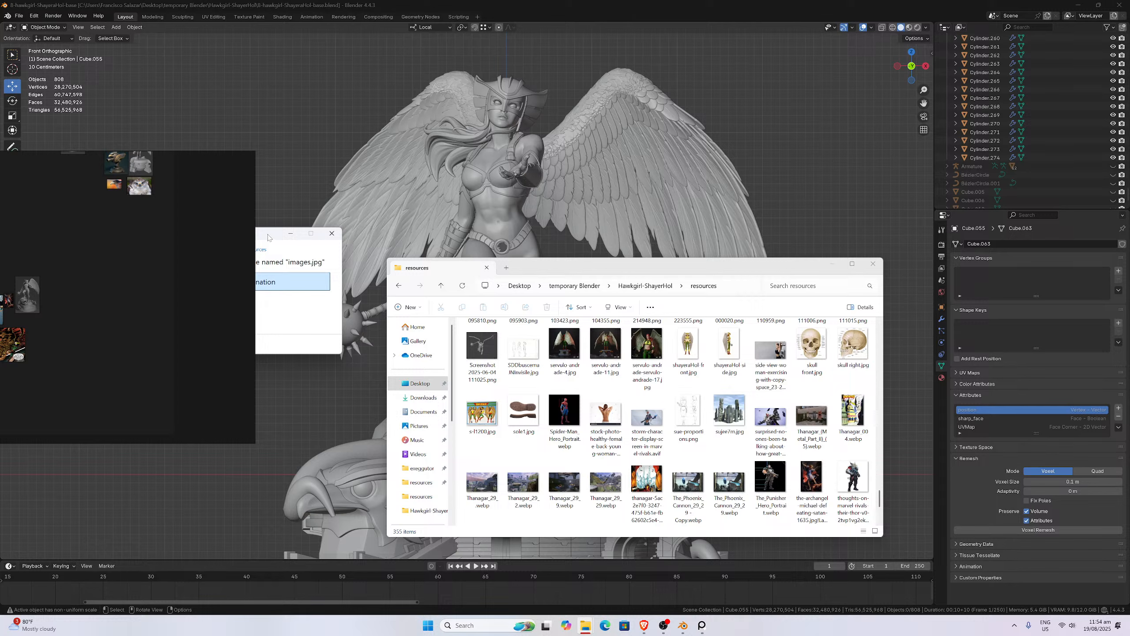
drag(269, 236, 444, 209)
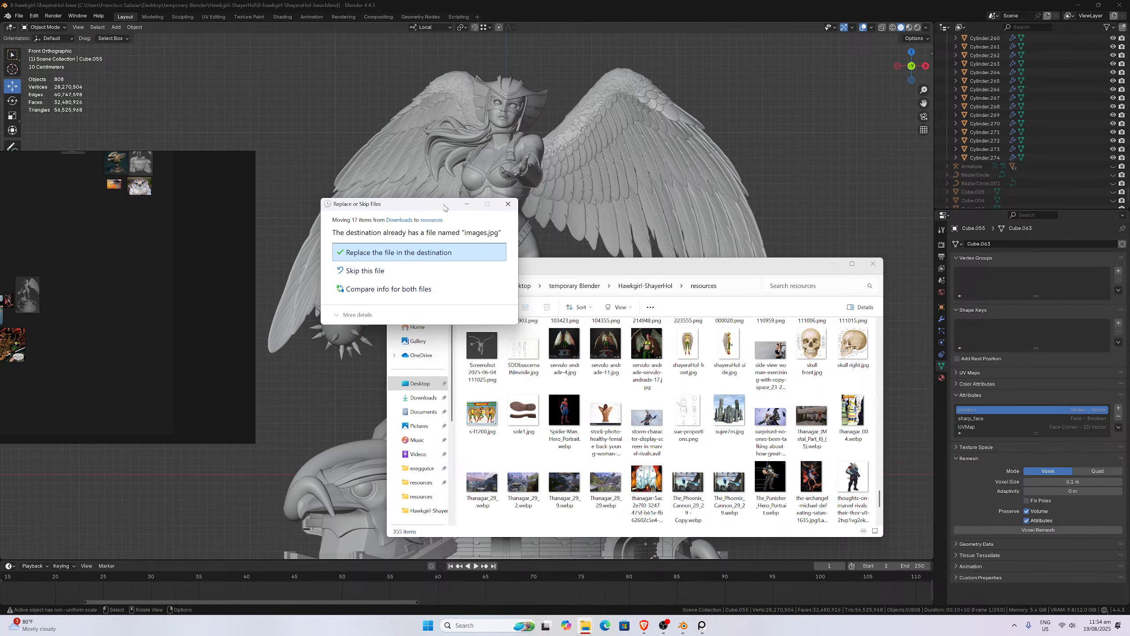
click(419, 271)
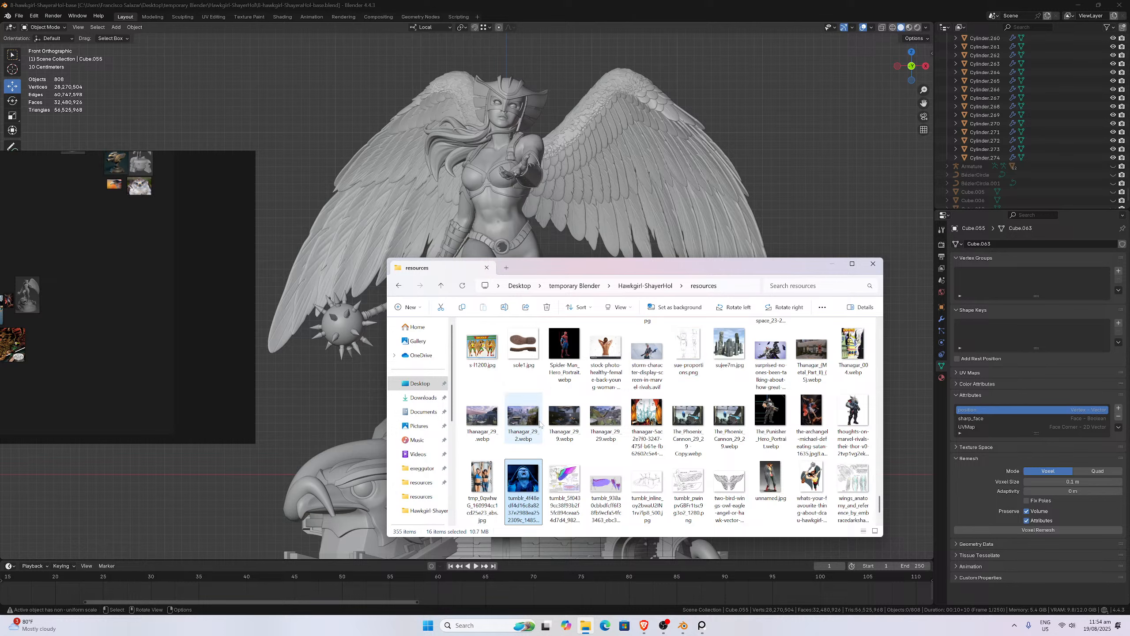
- Try to add the 16 selected images from the resources folder to the reference board
scroll(623, 401, up, 10)
scroll(592, 427, down, 5)
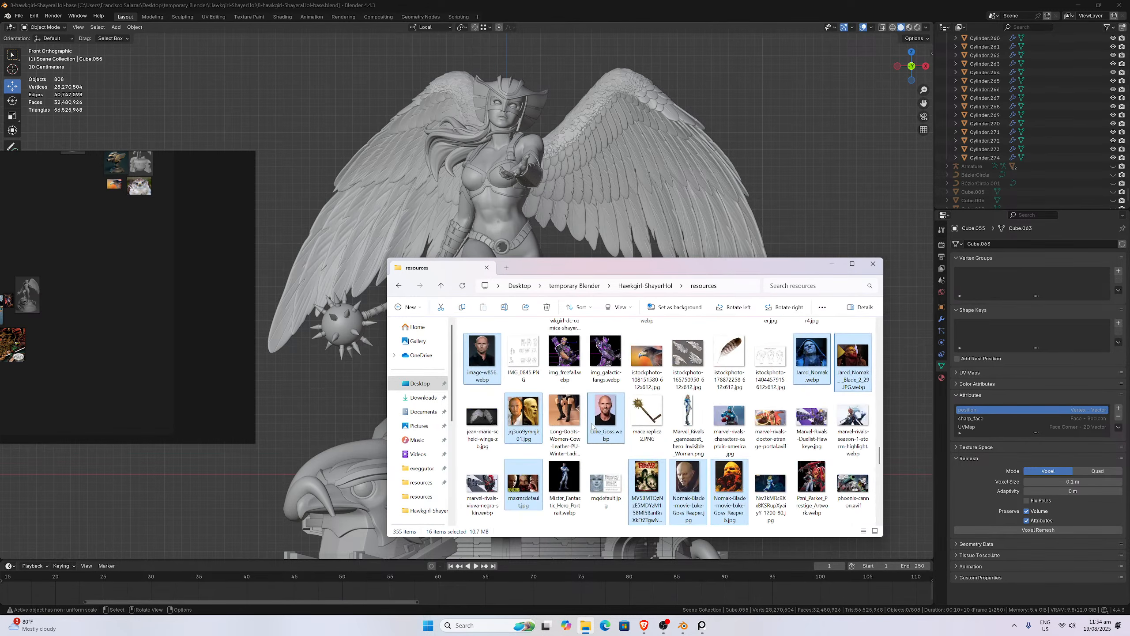
drag(592, 427, 178, 348)
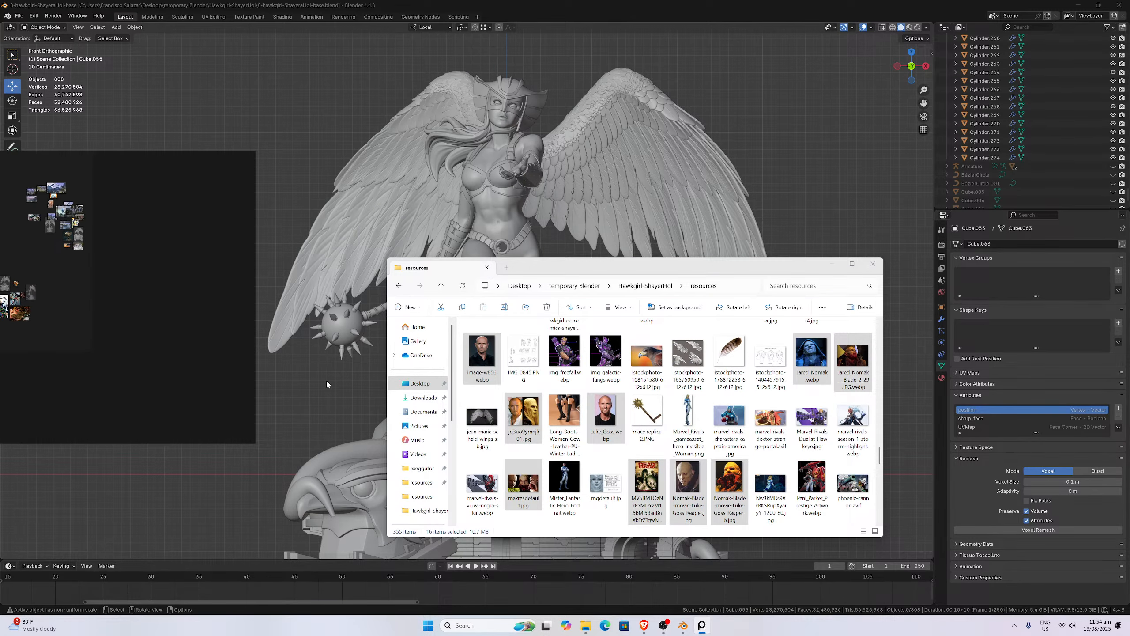
- Exclude the blue tumblr image from the file selection and place the remaining 15 images in the empty area of the reference board
scroll(631, 471, down, 10)
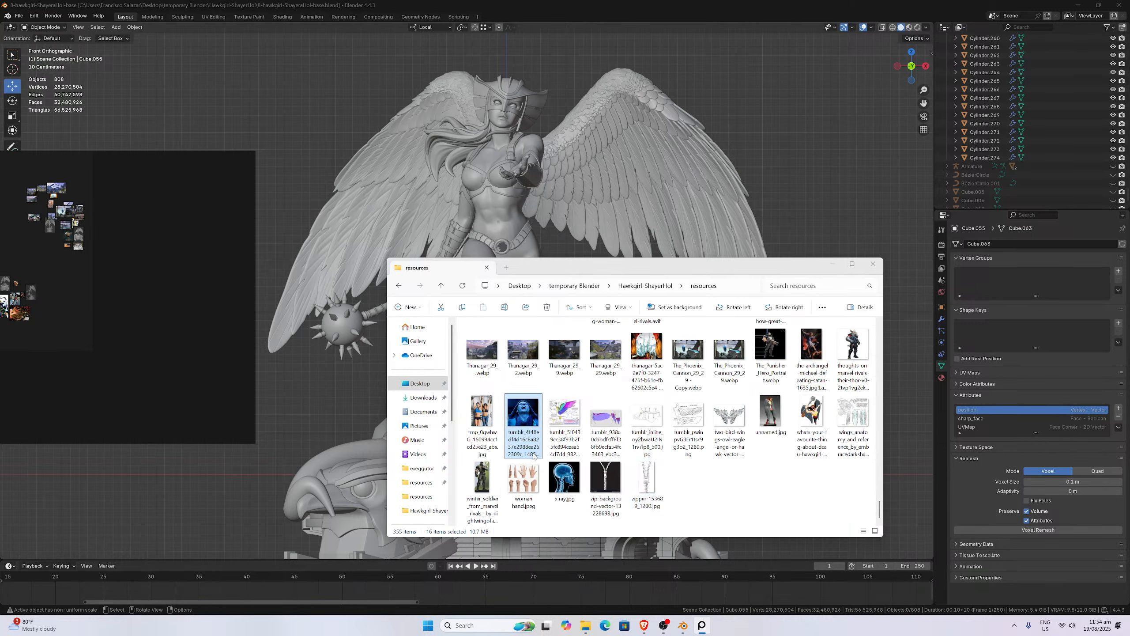
ctrl+click(534, 455)
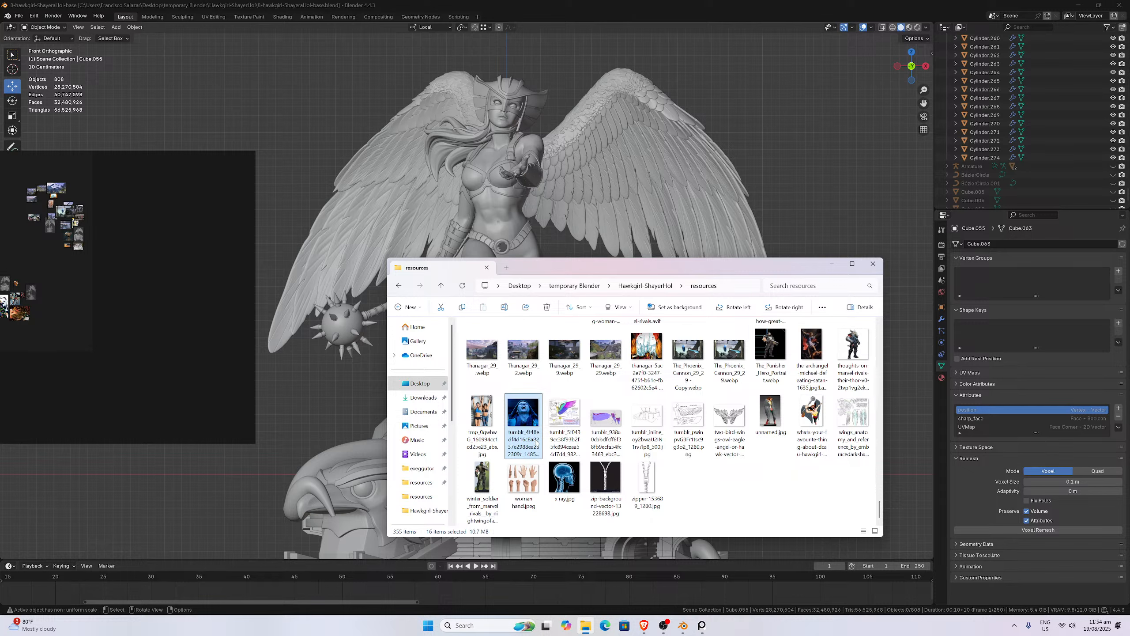
scroll(543, 445, up, 8)
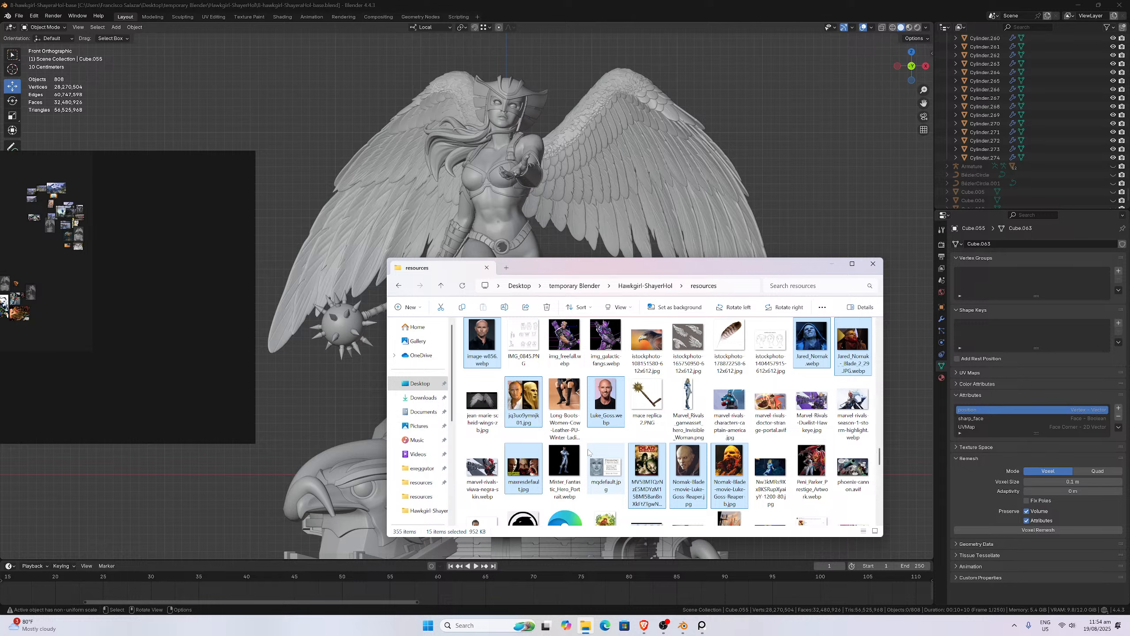
scroll(588, 452, down, 15)
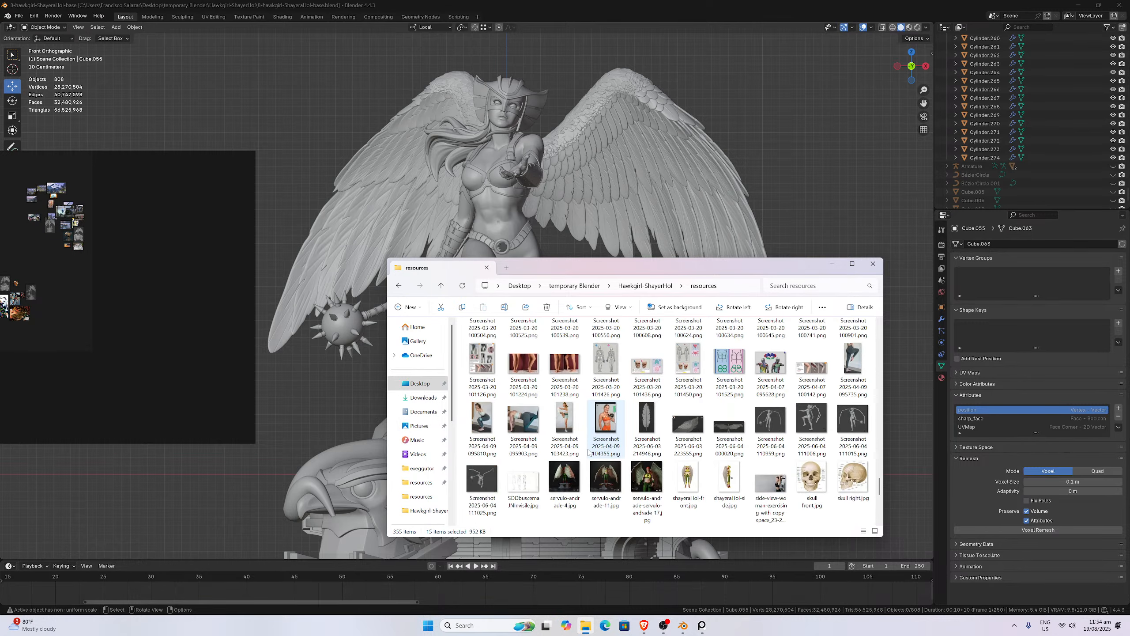
scroll(551, 458, up, 10)
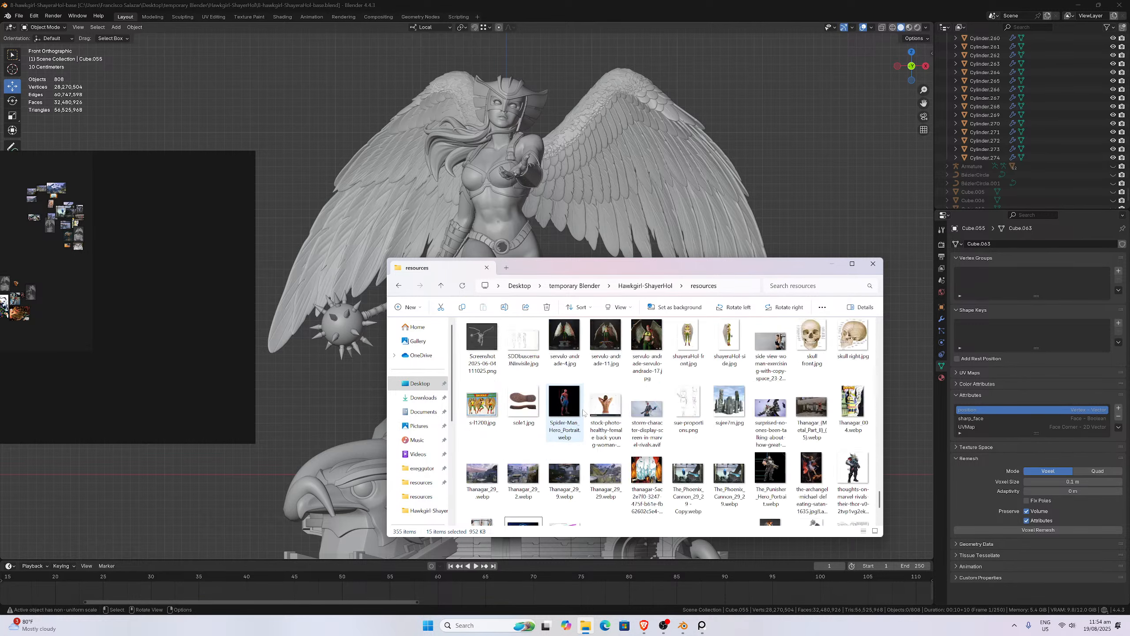
scroll(551, 458, down, 2)
scroll(529, 427, up, 2)
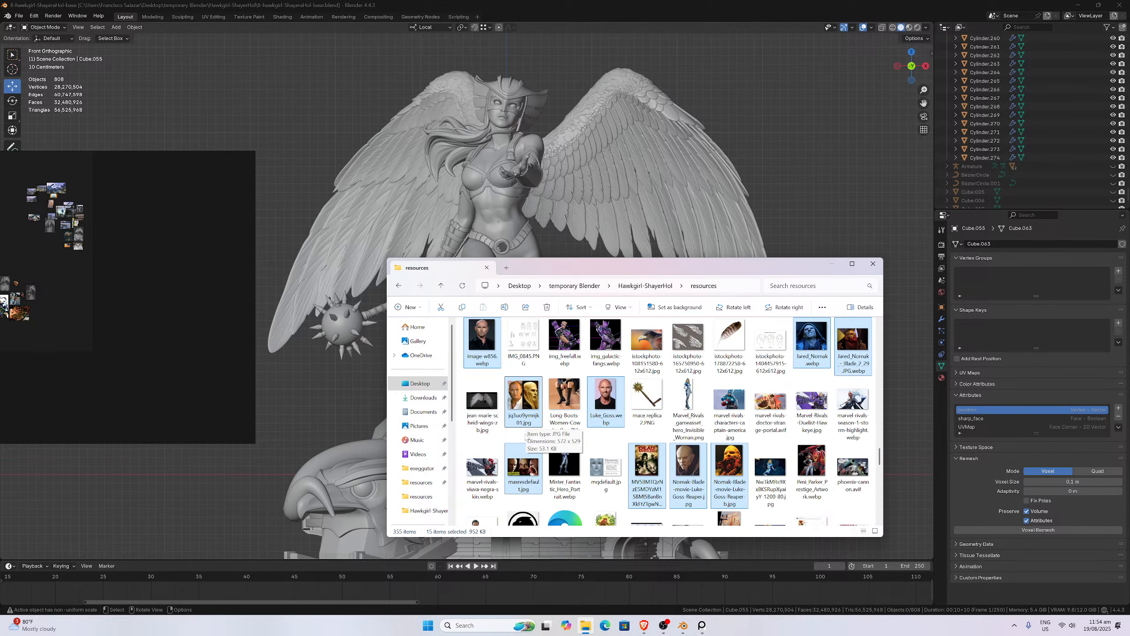
drag(317, 387, 169, 352)
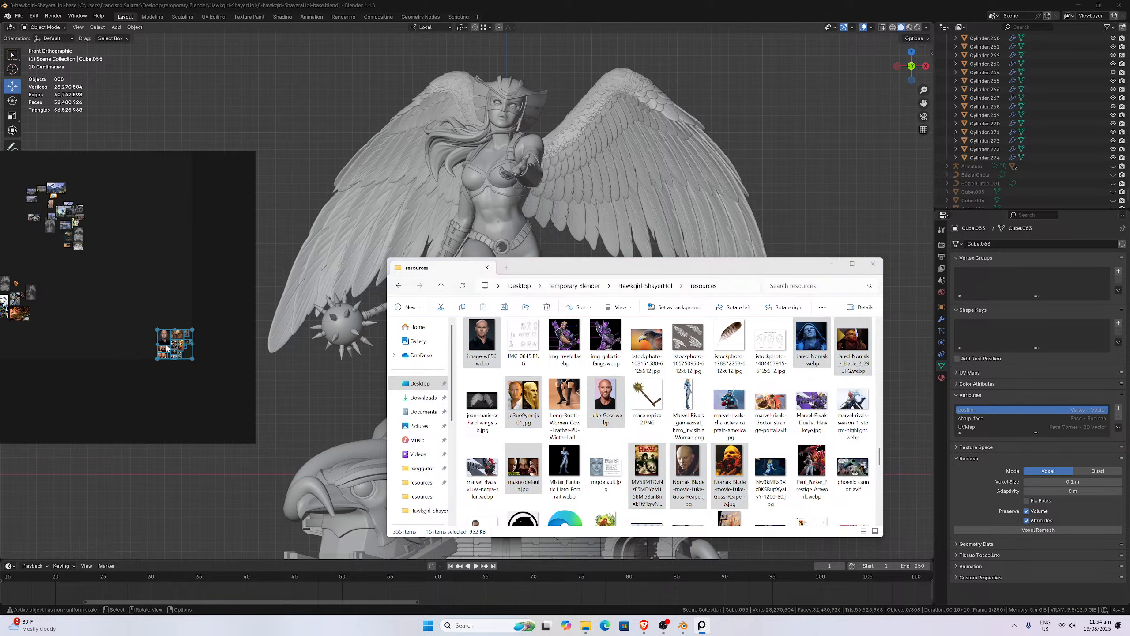
- Frame the newly added portrait and film reference images on the board and deselect them
scroll(171, 356, up, 5)
scroll(172, 354, up, 3)
scroll(176, 357, down, 2)
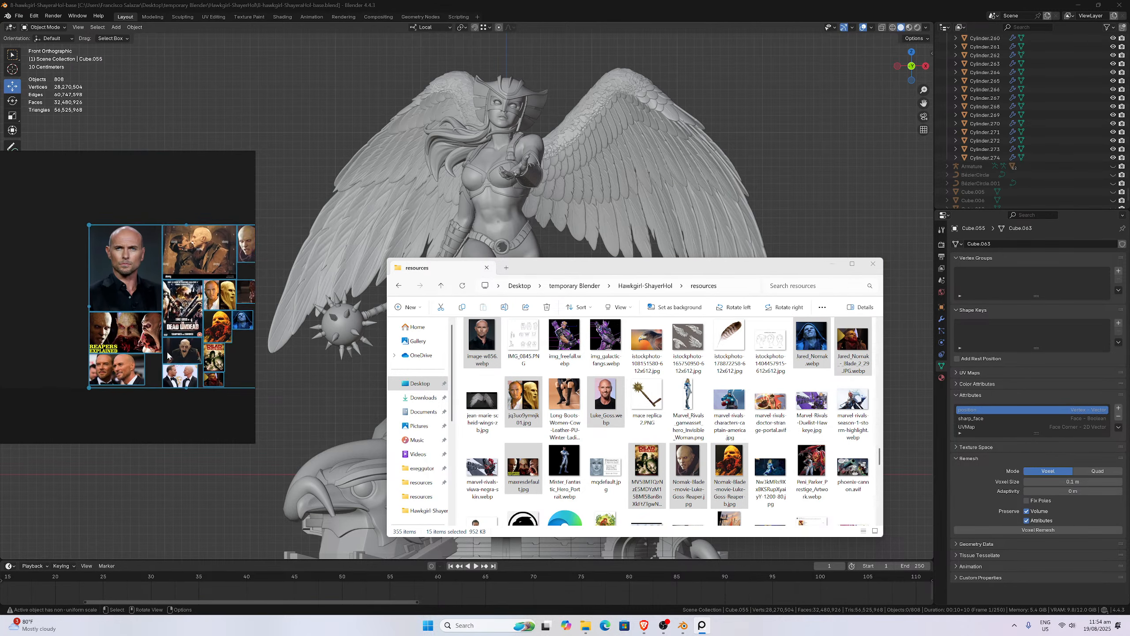
middle_drag(178, 359, 137, 357)
click(182, 401)
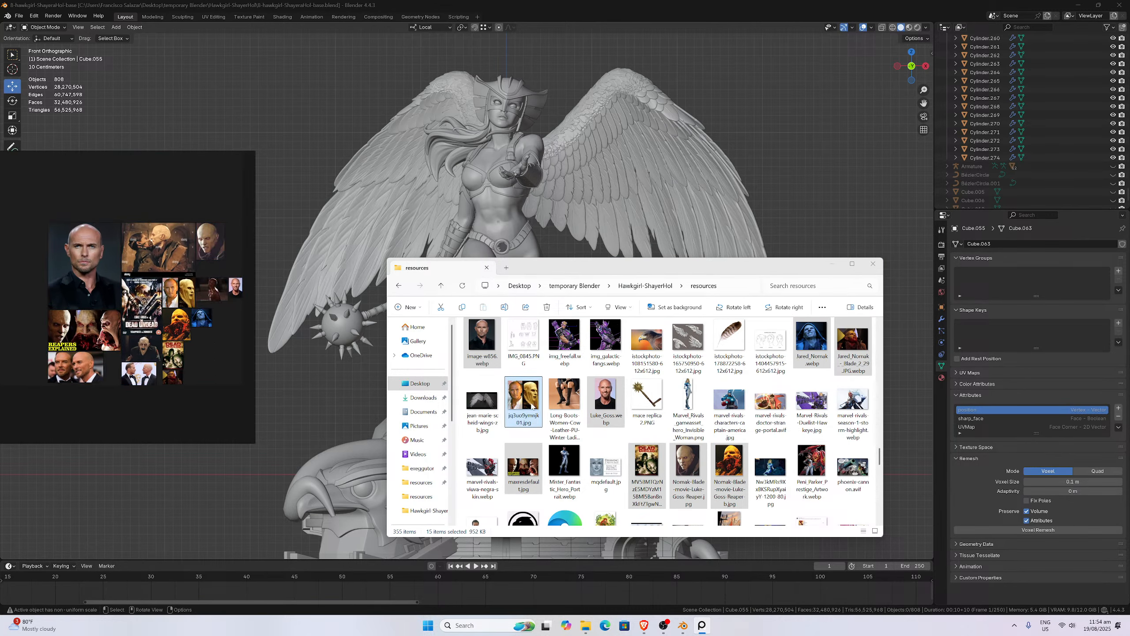
- Open images.jpg from the Downloads folder to check its picture, and close the viewer
click(423, 398)
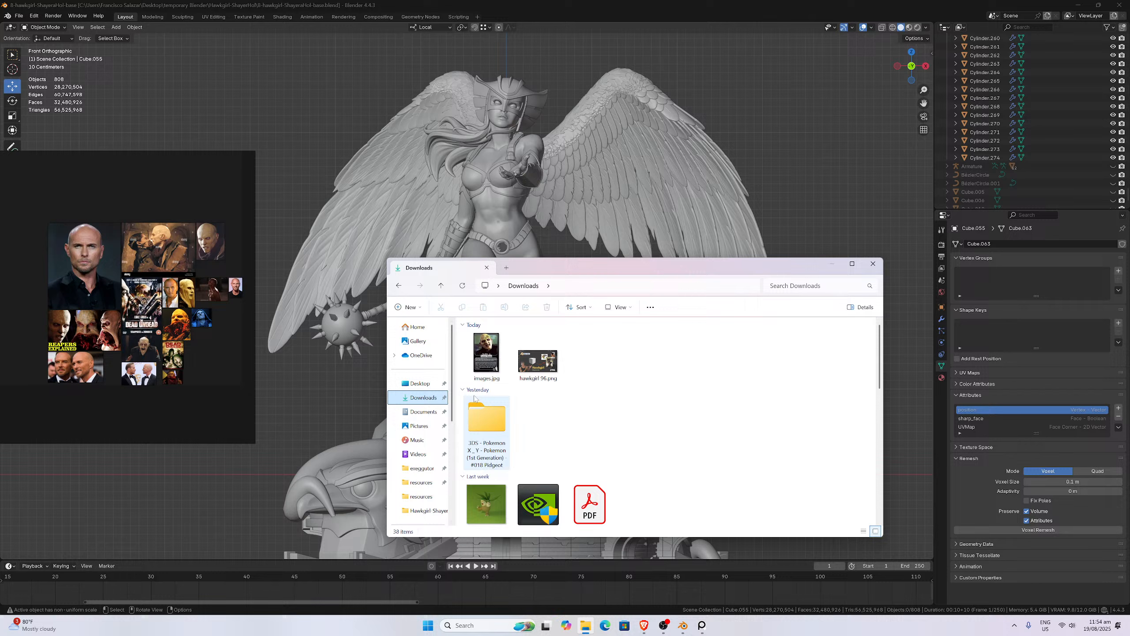
right_click(486, 376)
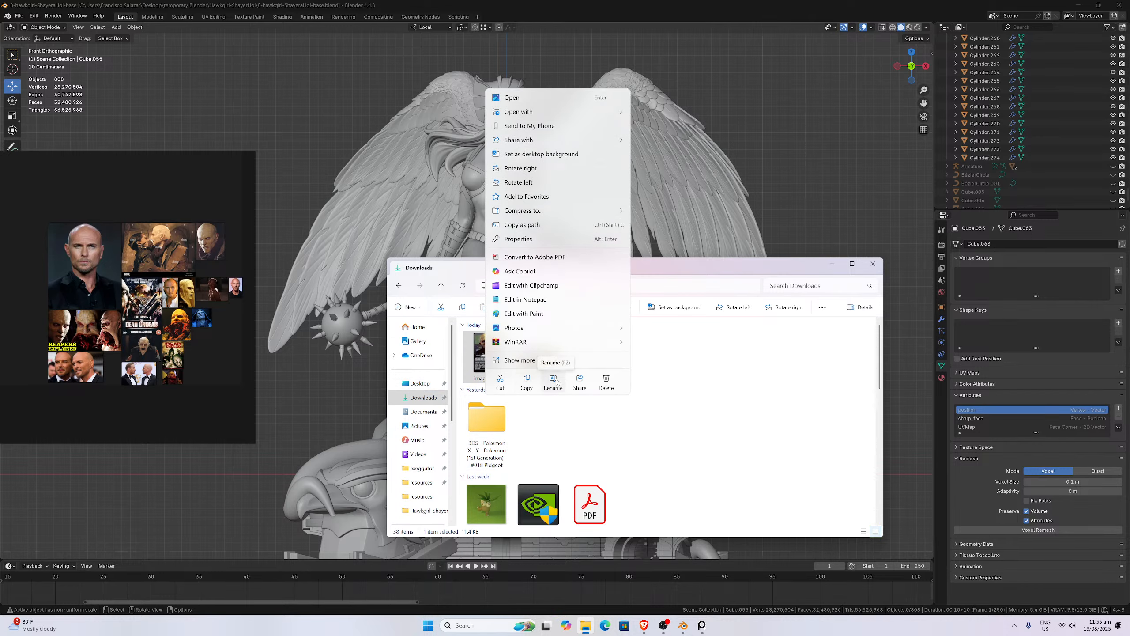
click(554, 380)
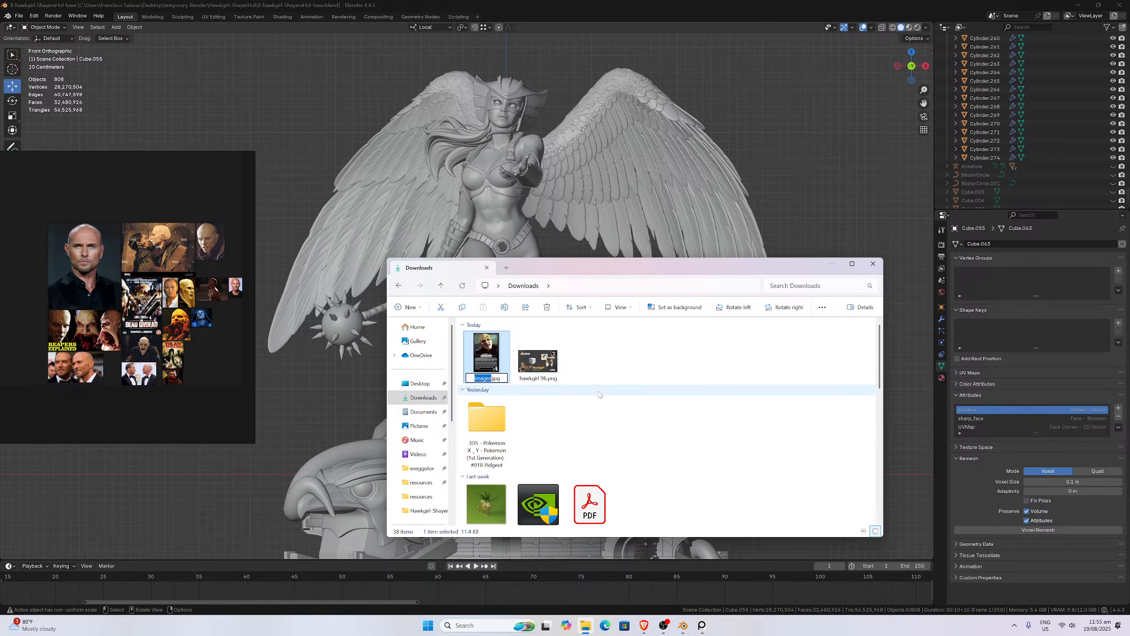
click(599, 363)
click(486, 358)
double_click(487, 360)
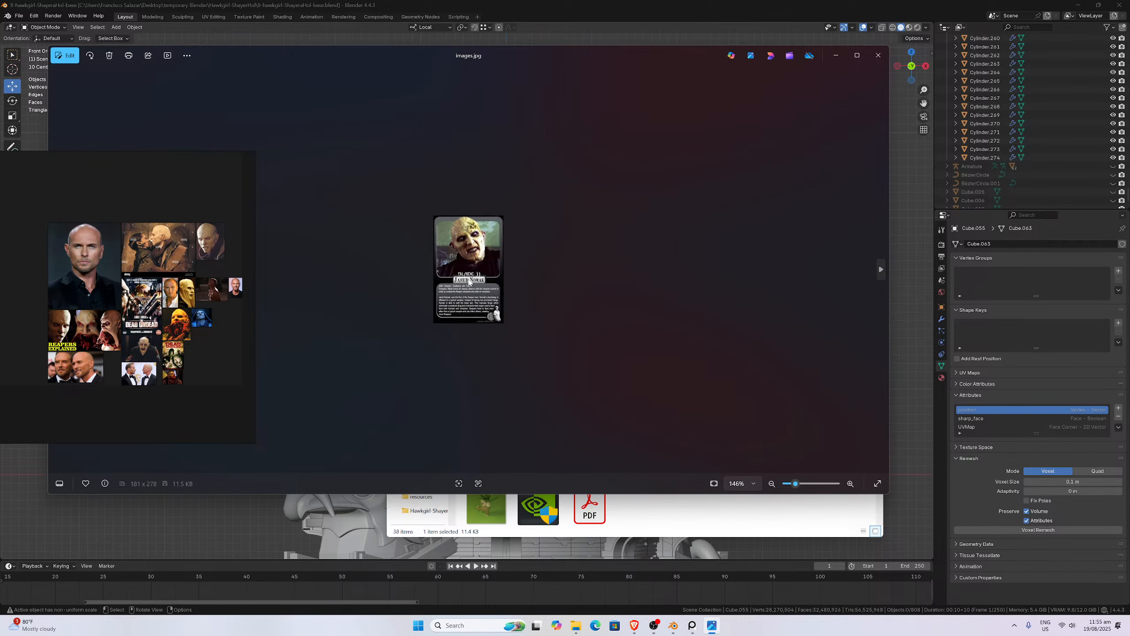
click(878, 56)
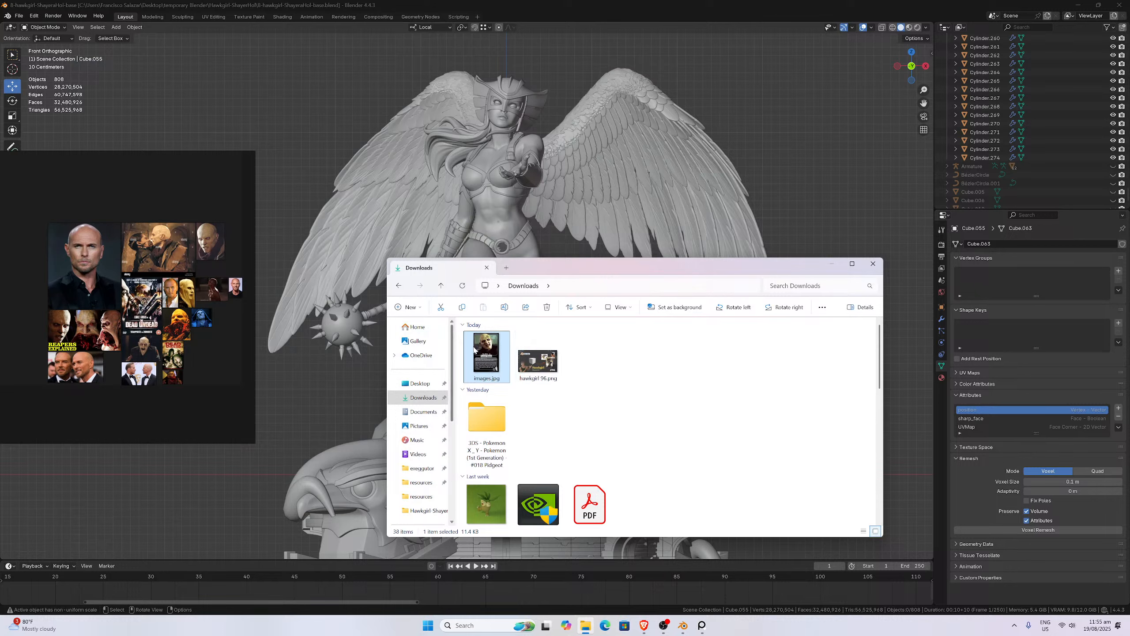
- Rename images.jpg in Downloads as nomak and cut the renamed file
right_click(486, 362)
click(555, 358)
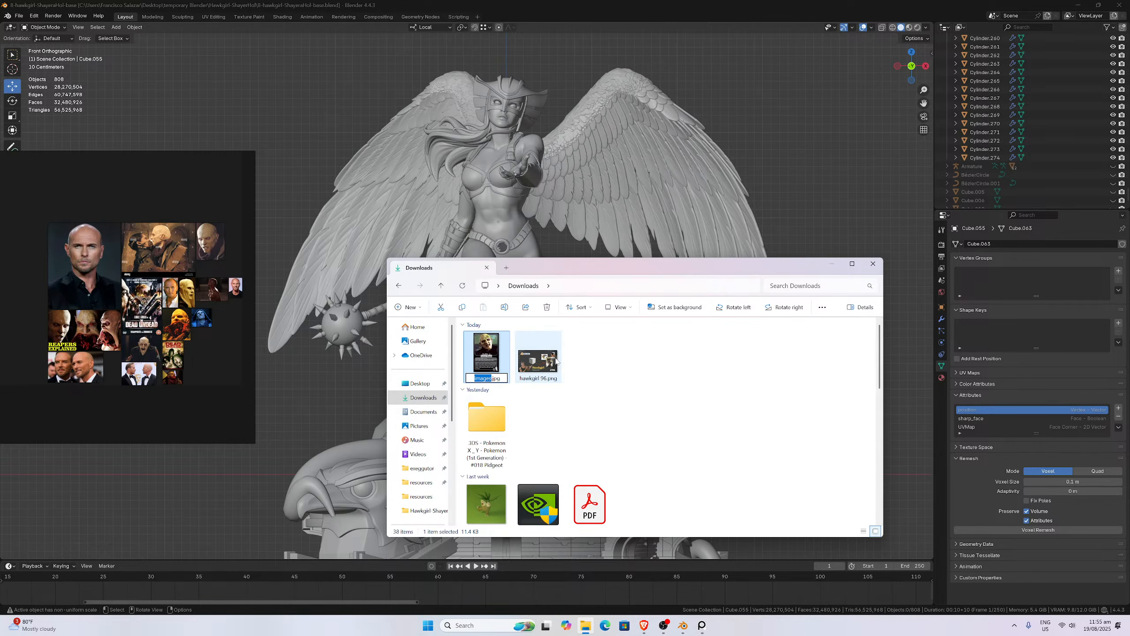
text(nomak)
key(Return)
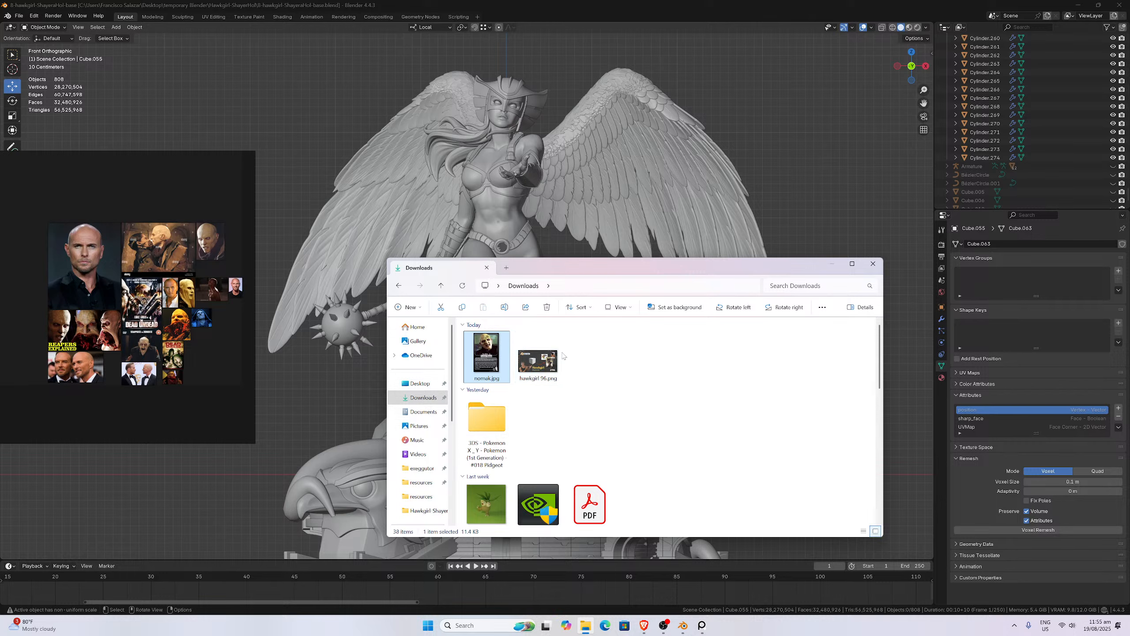
key(ctrl+x)
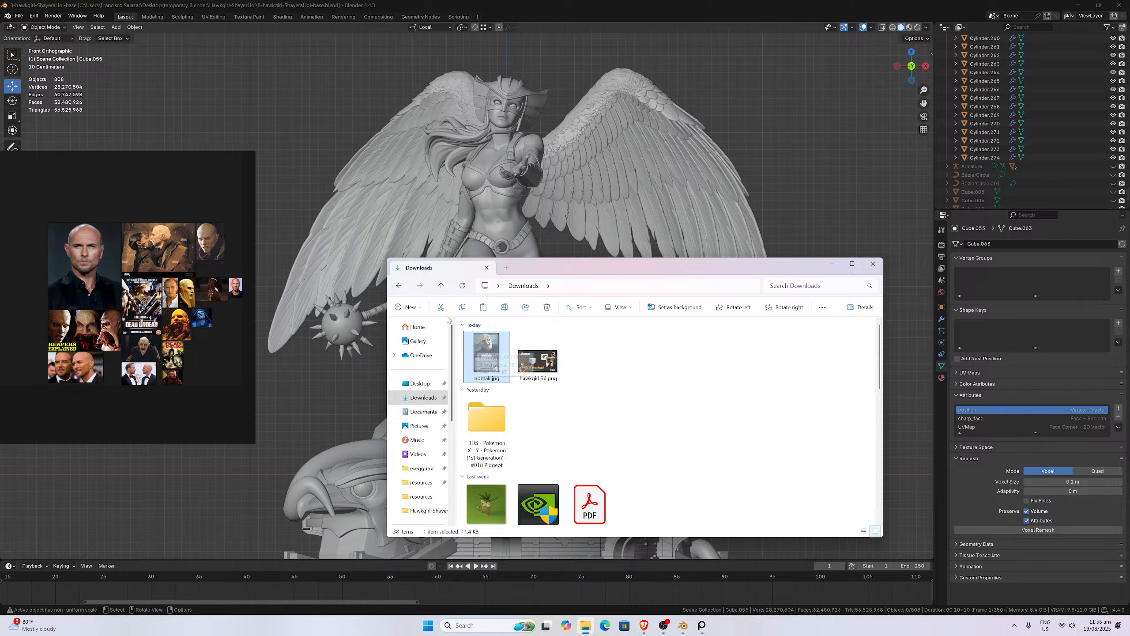
- Paste nomak.jpg into the Hawkgirl-ShayerHol resources folder and add the picture to the reference board
click(401, 286)
key(ctrl+v)
scroll(678, 423, down, 10)
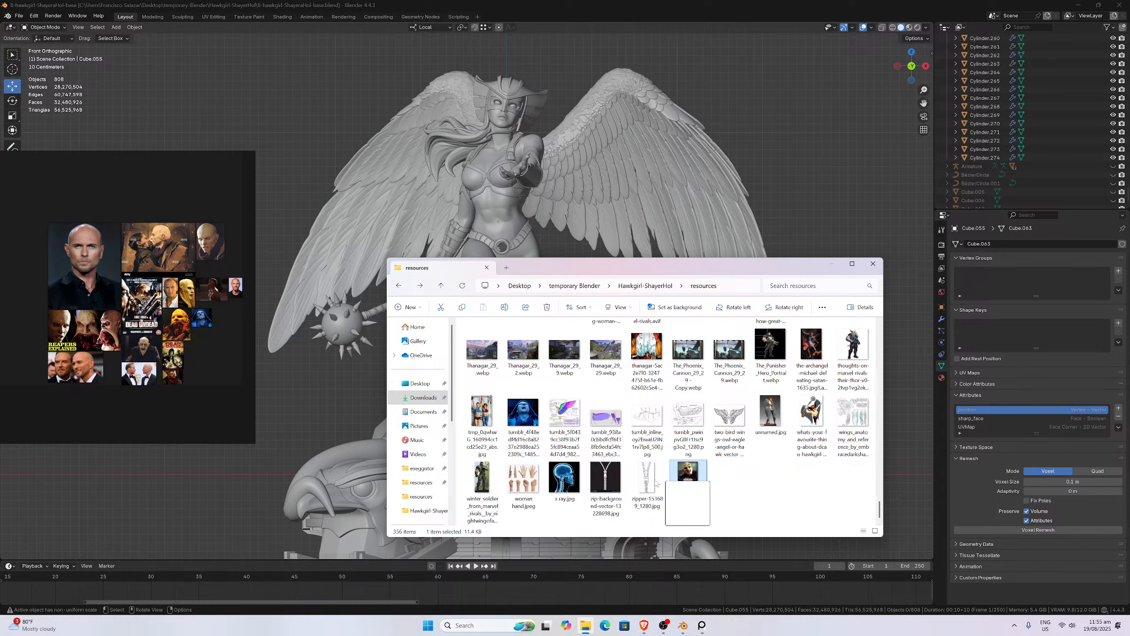
drag(687, 483, 190, 353)
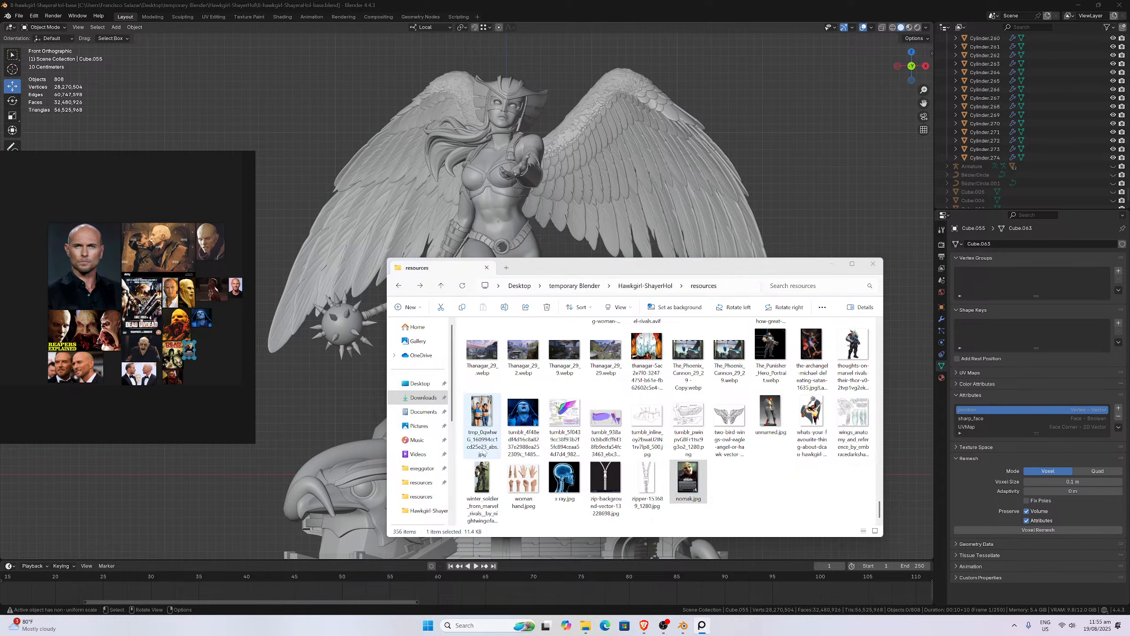
- Transfer Screenshot 2025-08-19 115224.png from the Pictures Screenshots folder into the Hawkgirl-ShayerHol resources folder
click(419, 426)
double_click(592, 349)
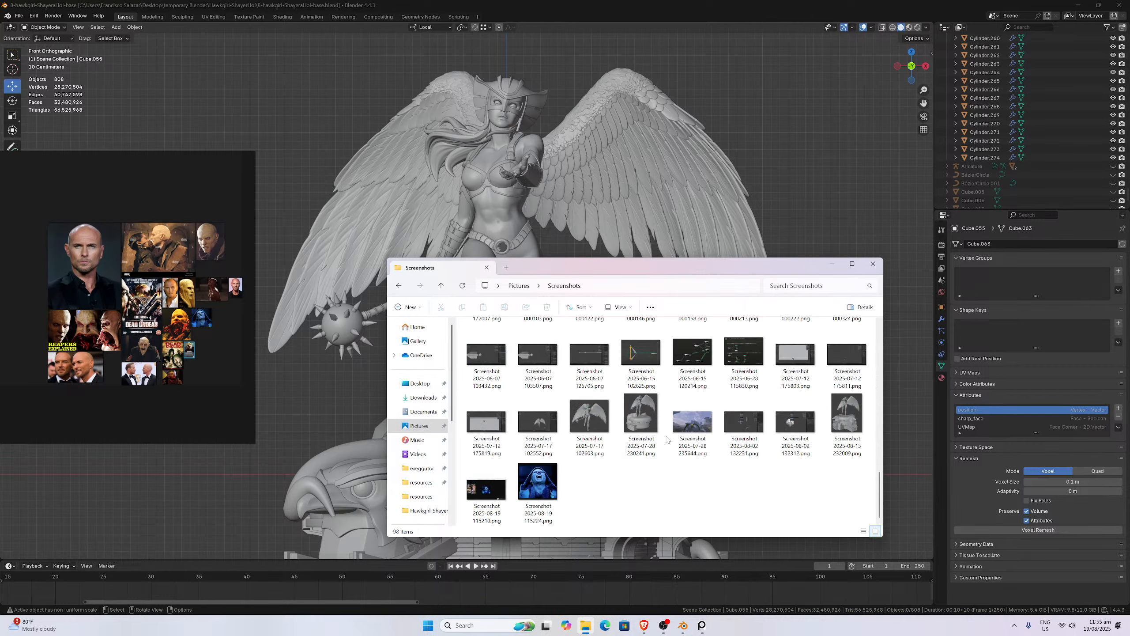
click(549, 484)
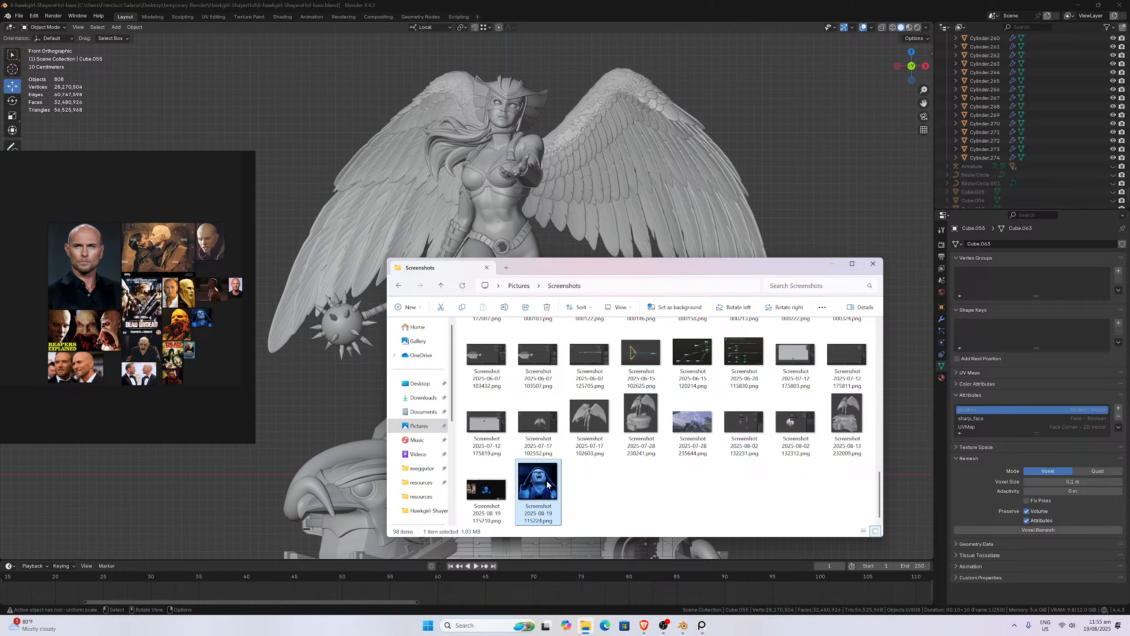
click(397, 285)
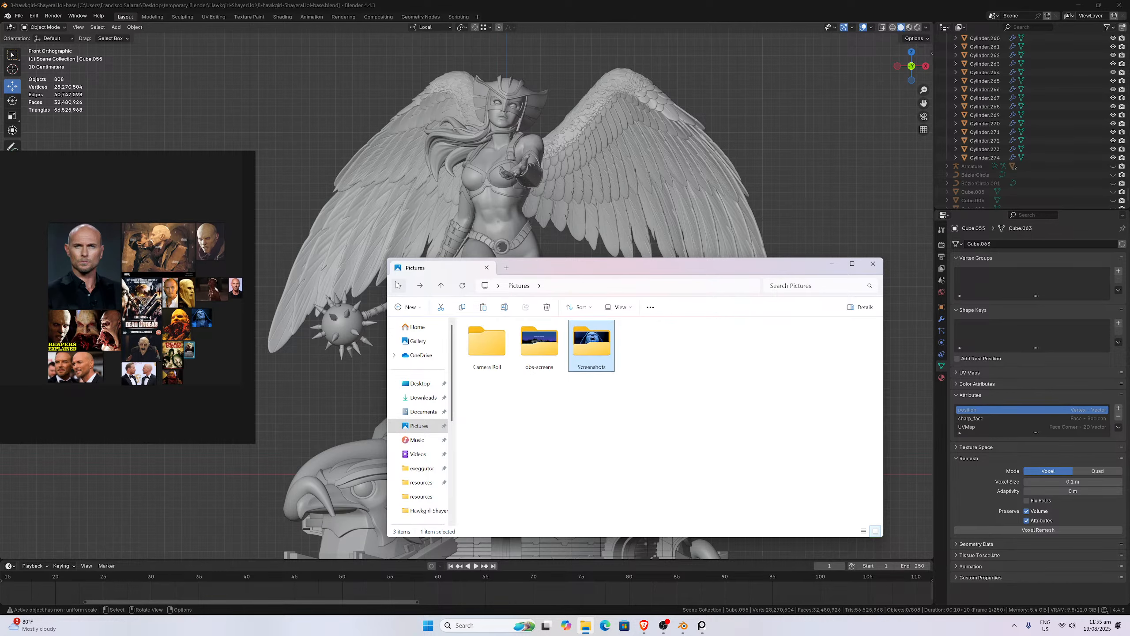
click(398, 285)
scroll(631, 427, down, 10)
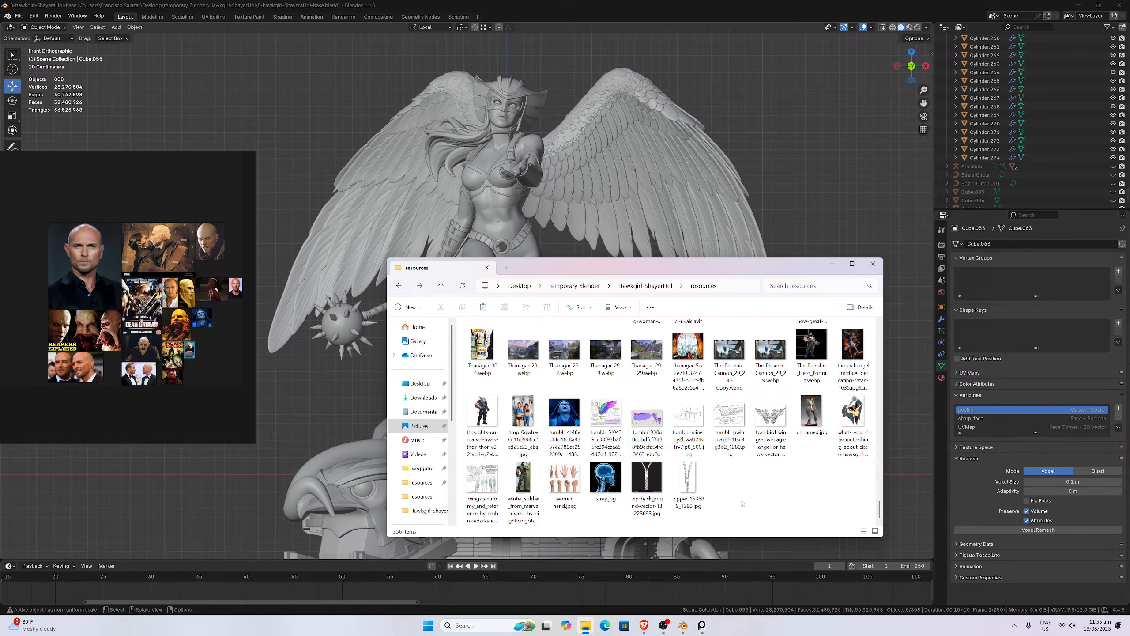
key(ctrl+v)
scroll(736, 492, up, 5)
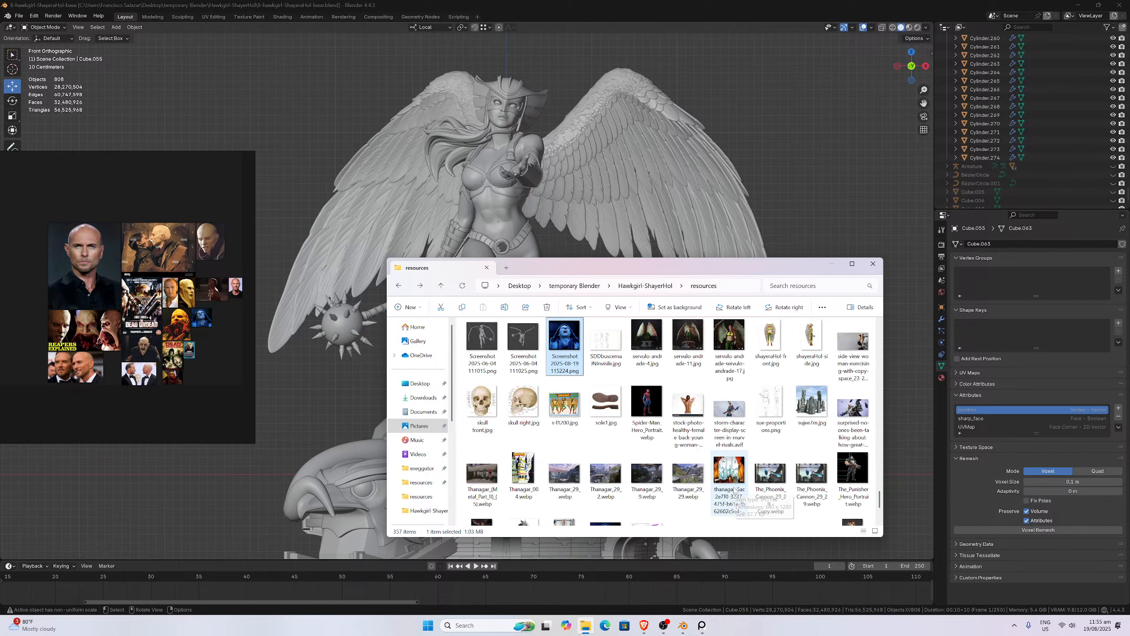
- Place the blue screaming-face screenshot on the reference board and move it clear of the other film images
drag(576, 481, 196, 380)
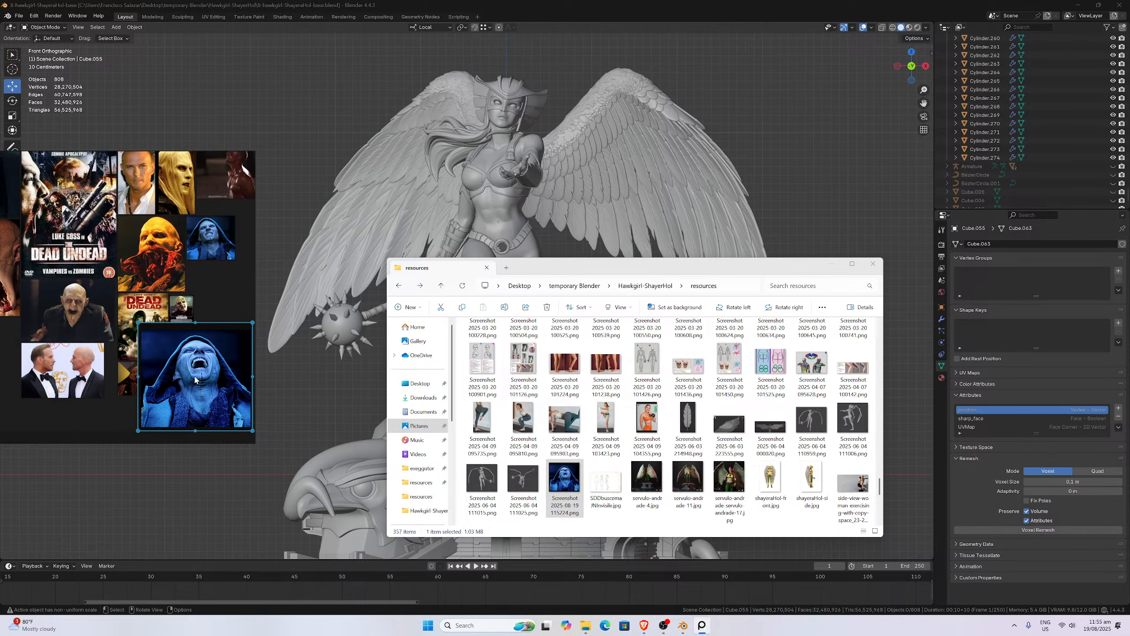
scroll(195, 380, up, 1)
right_drag(199, 375, 426, 415)
scroll(360, 372, down, 2)
middle_drag(360, 371, 312, 392)
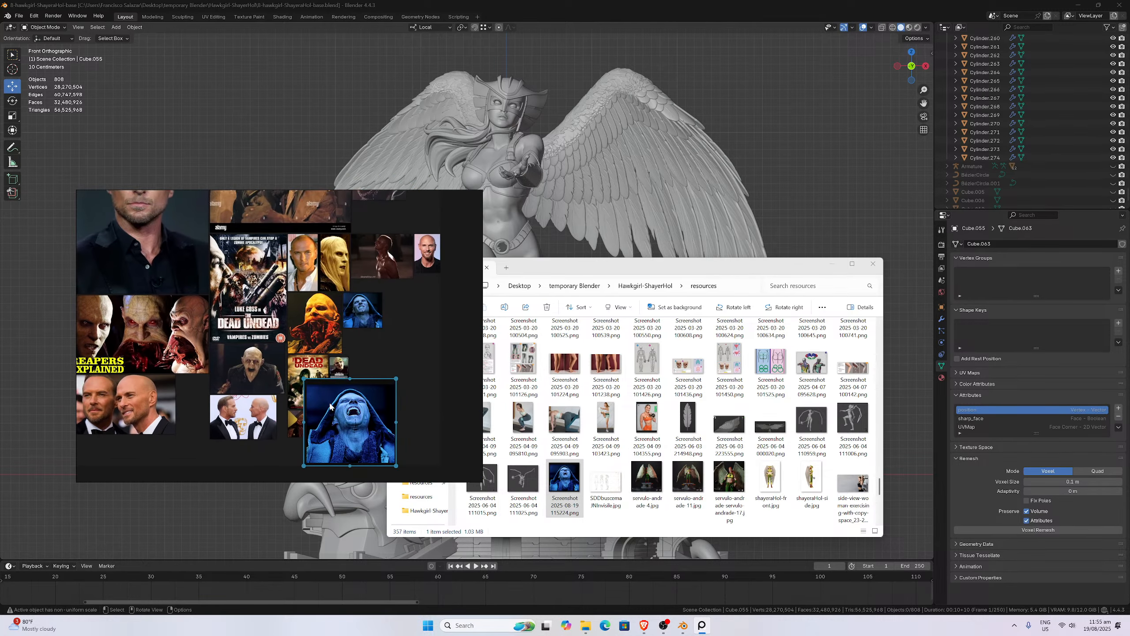
drag(329, 404, 394, 376)
middle_drag(355, 323, 313, 342)
scroll(310, 346, down, 1)
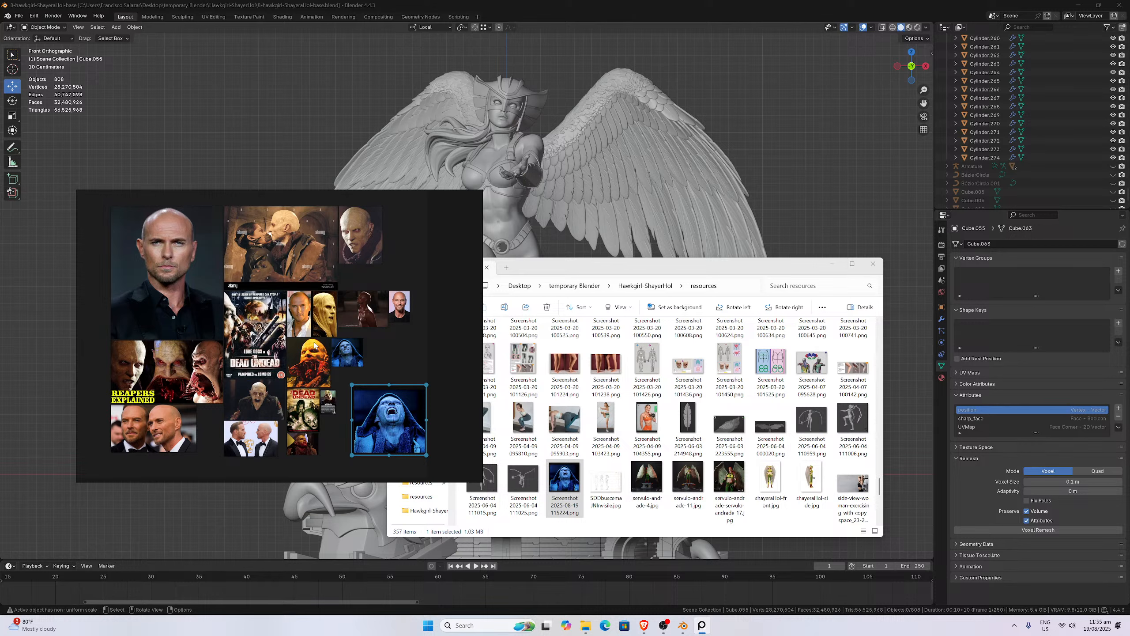
right_drag(401, 348, 269, 339)
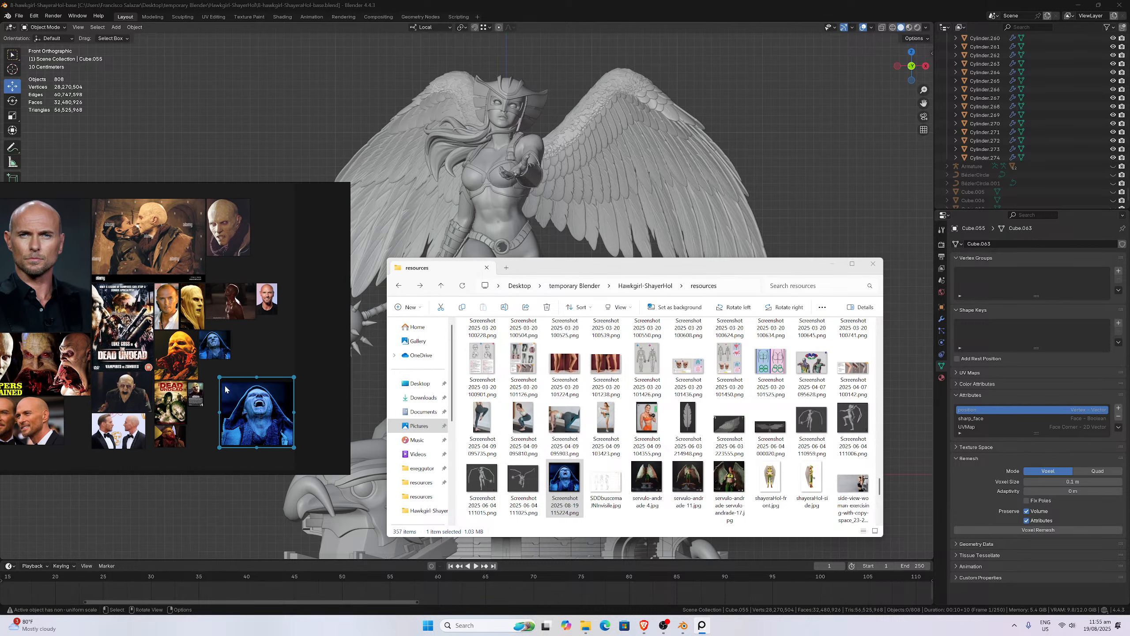
- Examine the comic panels of the serpent-bodied villain on the reference board, especially the orange fight scene
scroll(224, 383, down, 6)
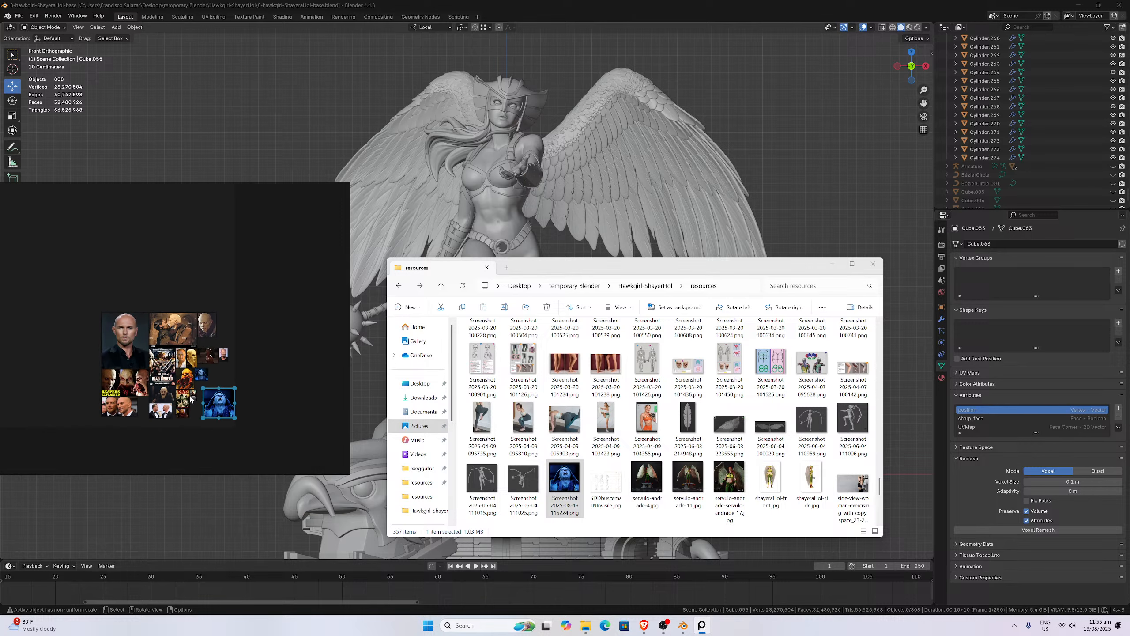
middle_drag(102, 369, 176, 390)
scroll(176, 390, up, 5)
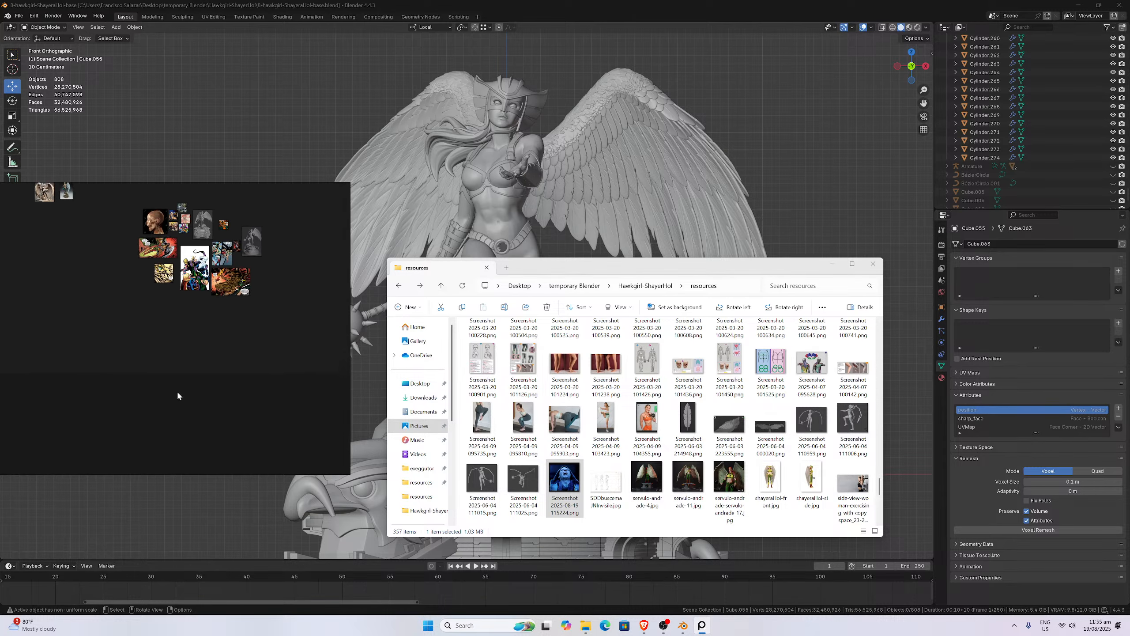
middle_drag(191, 229, 176, 412)
middle_drag(224, 314, 172, 374)
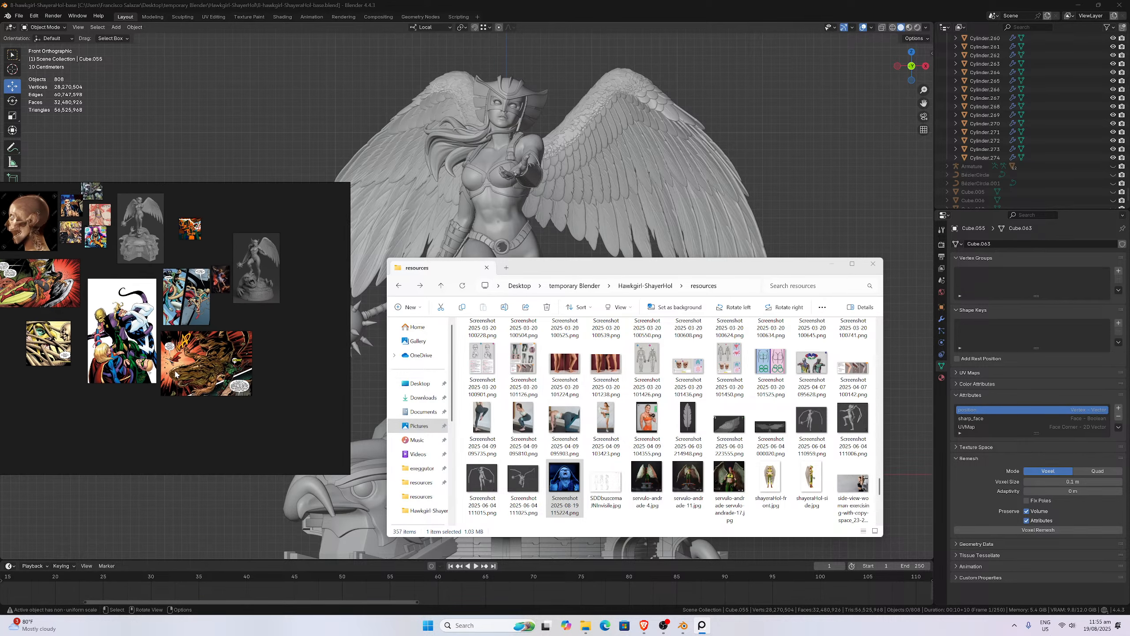
scroll(171, 374, up, 4)
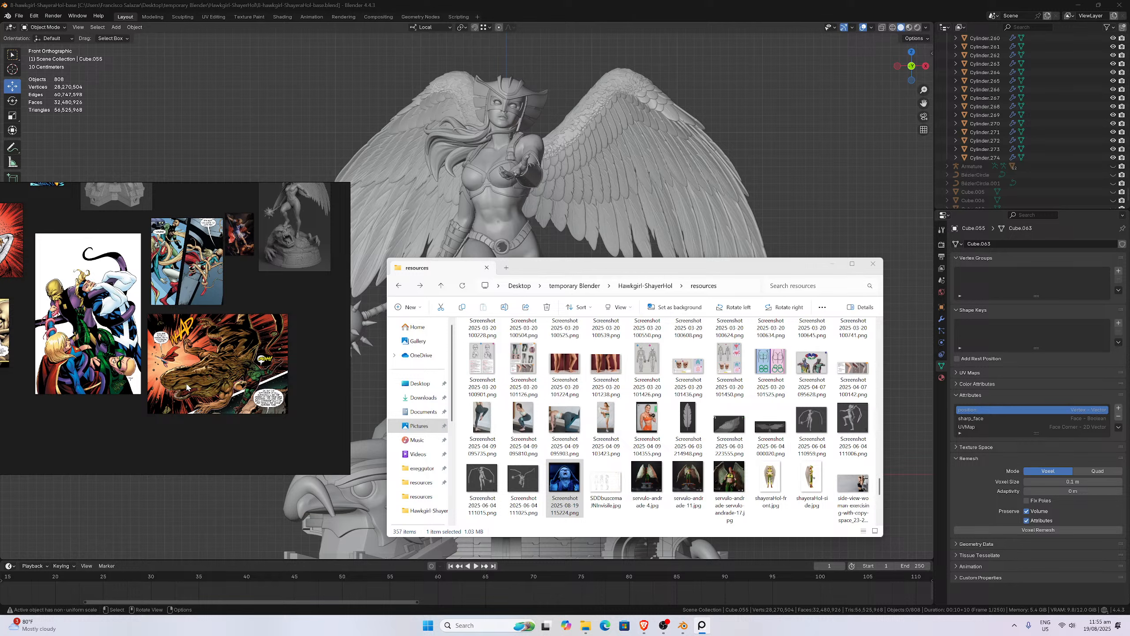
scroll(230, 386, up, 5)
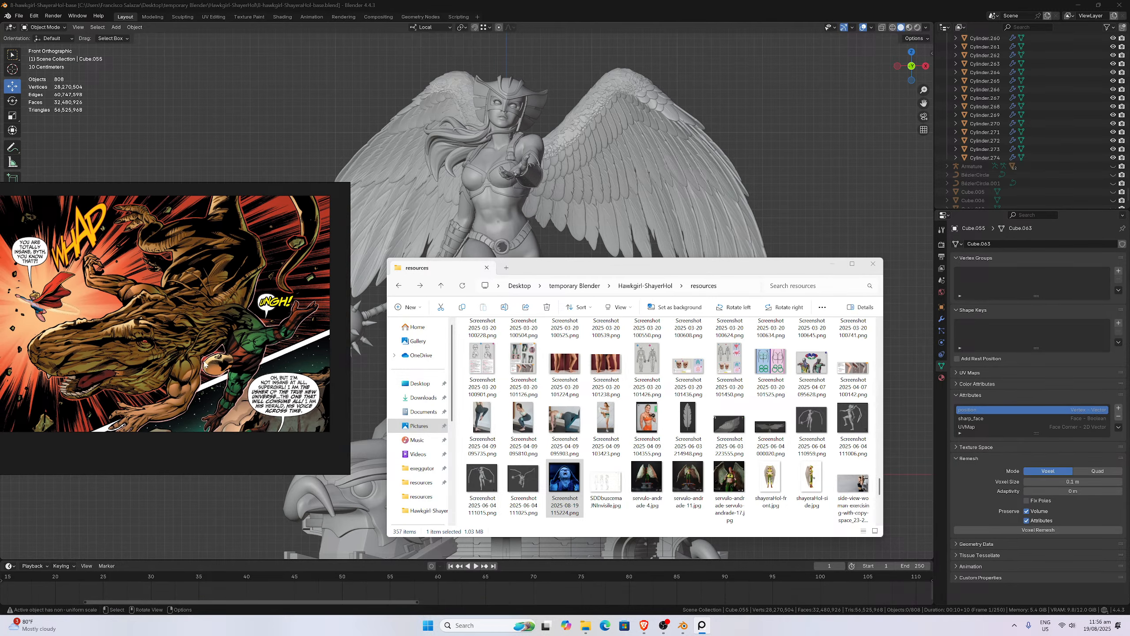
scroll(226, 338, down, 3)
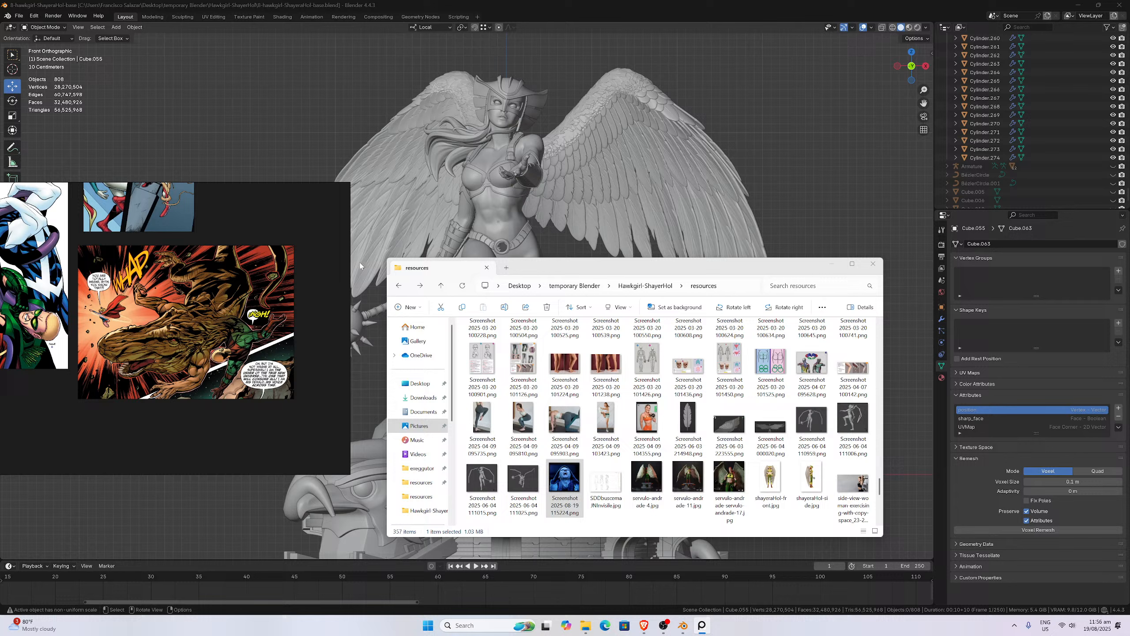
- Return to the Hawkgirl statue scene in Blender and save the file
click(786, 140)
scroll(620, 299, down, 2)
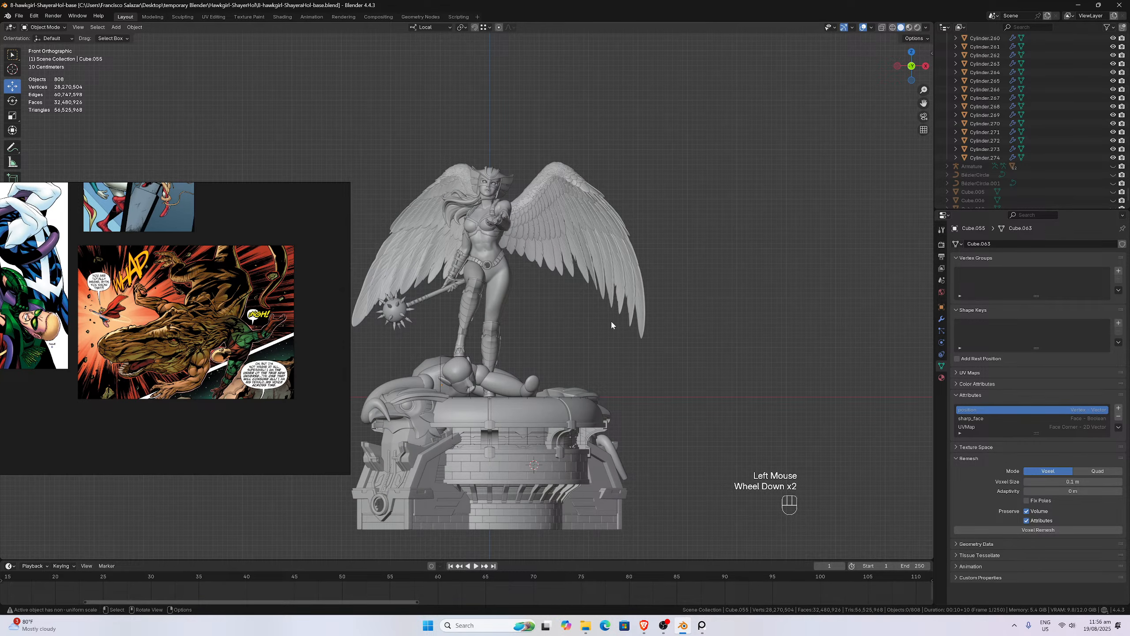
scroll(611, 325, up, 1)
key(ctrl)
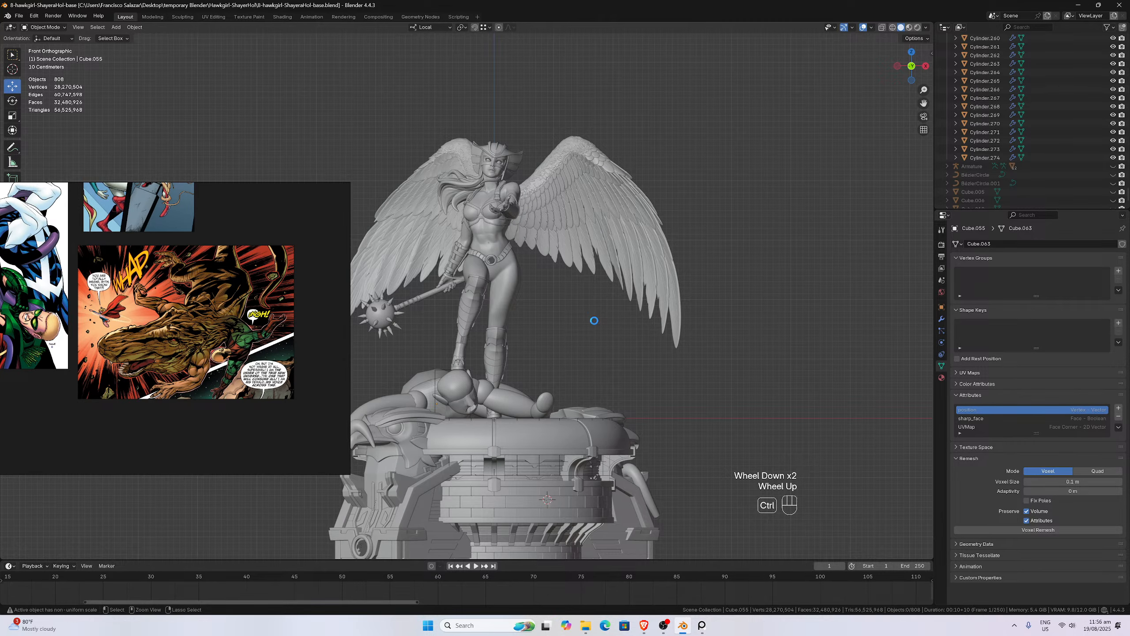
key(ctrl+s)
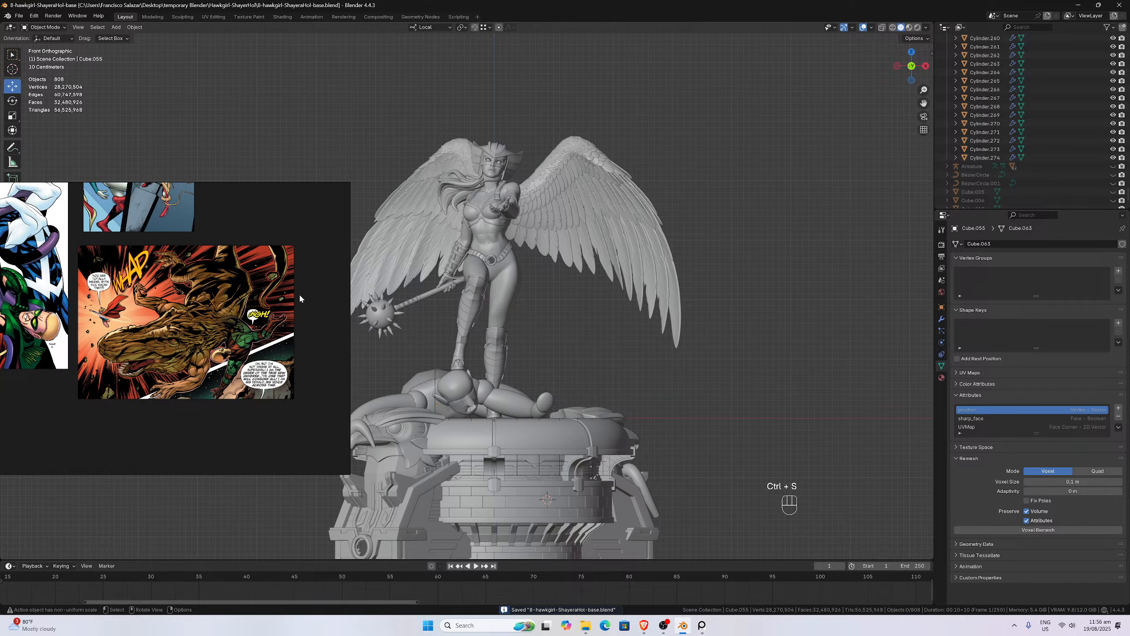
- Select the whole group of Nomak portrait and film references on the board and fill the board window with it
scroll(251, 290, down, 8)
middle_drag(250, 287, 115, 354)
scroll(156, 325, down, 5)
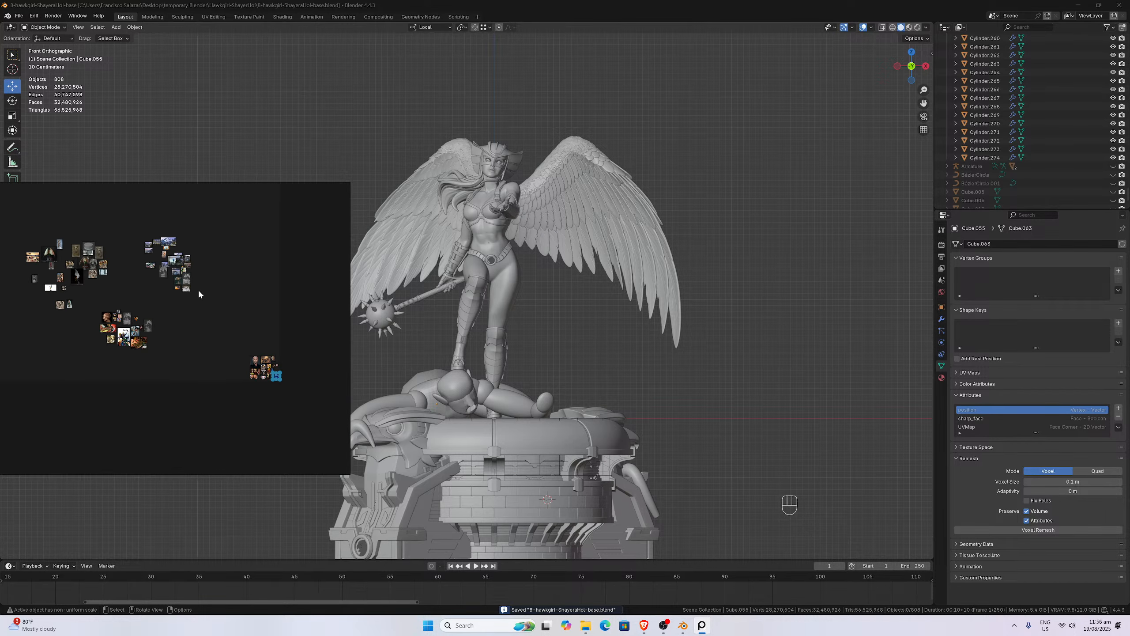
scroll(198, 312, up, 1)
middle_drag(258, 370, 151, 294)
scroll(151, 294, up, 5)
scroll(150, 294, down, 6)
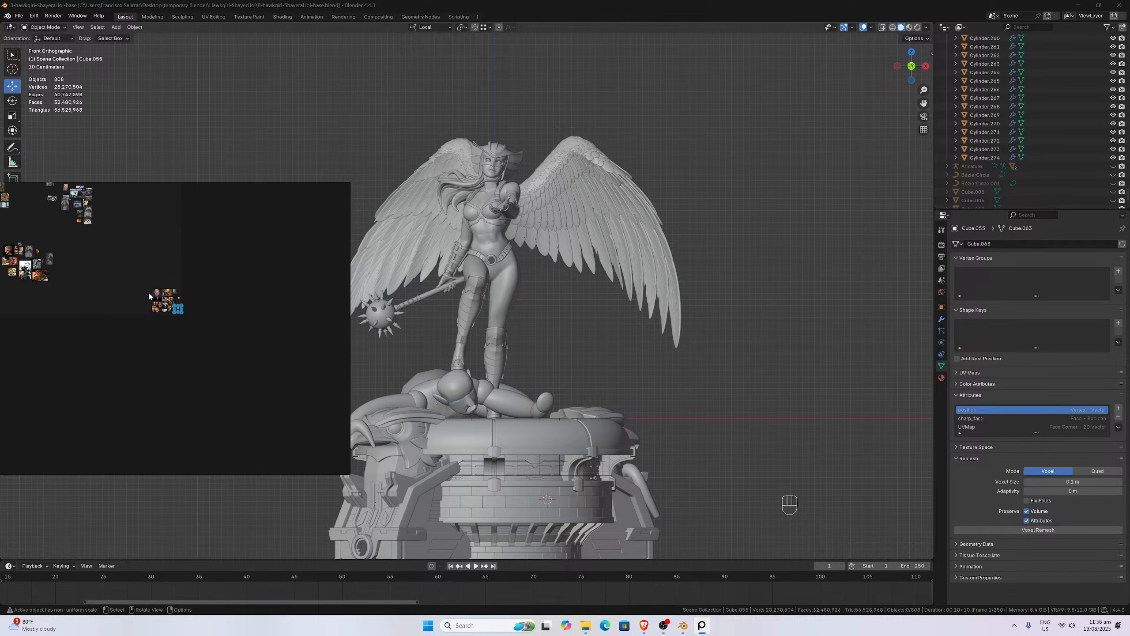
drag(129, 271, 104, 276)
scroll(103, 276, up, 6)
scroll(104, 279, up, 8)
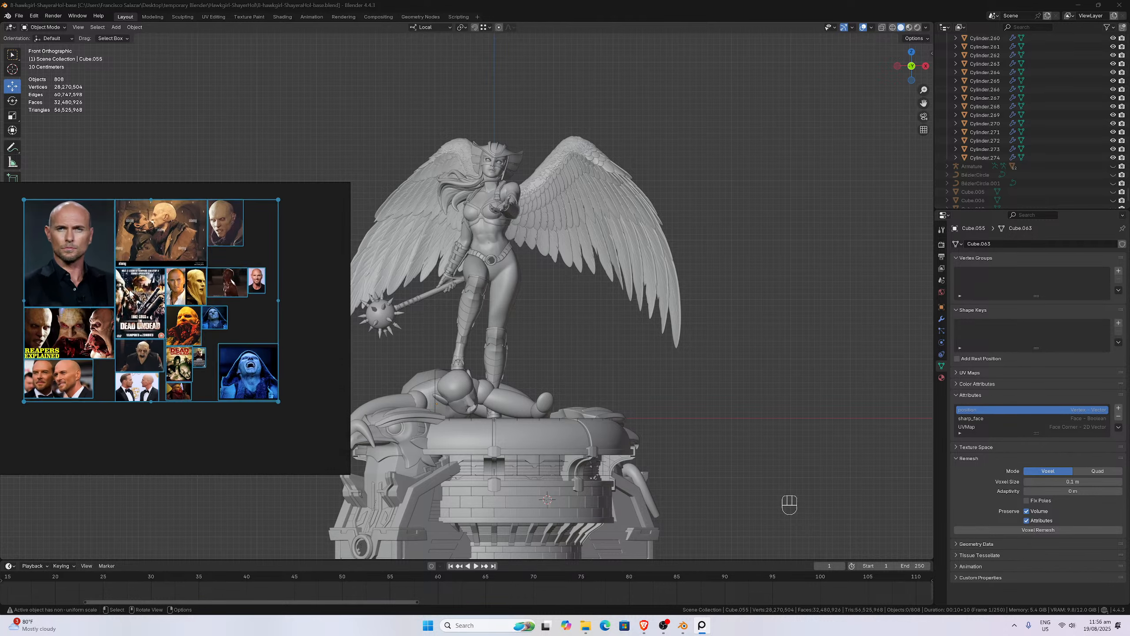
drag(149, 316, 153, 318)
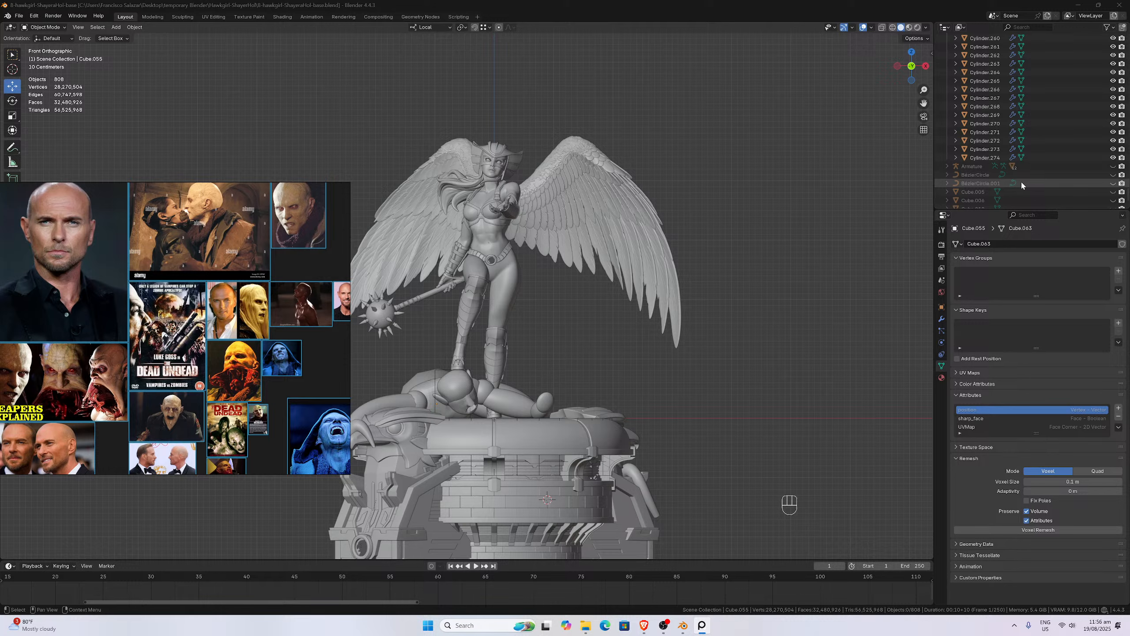
- Collapse the bottom-base collection in the Outliner and hide it from the viewport
scroll(1033, 155, down, 2)
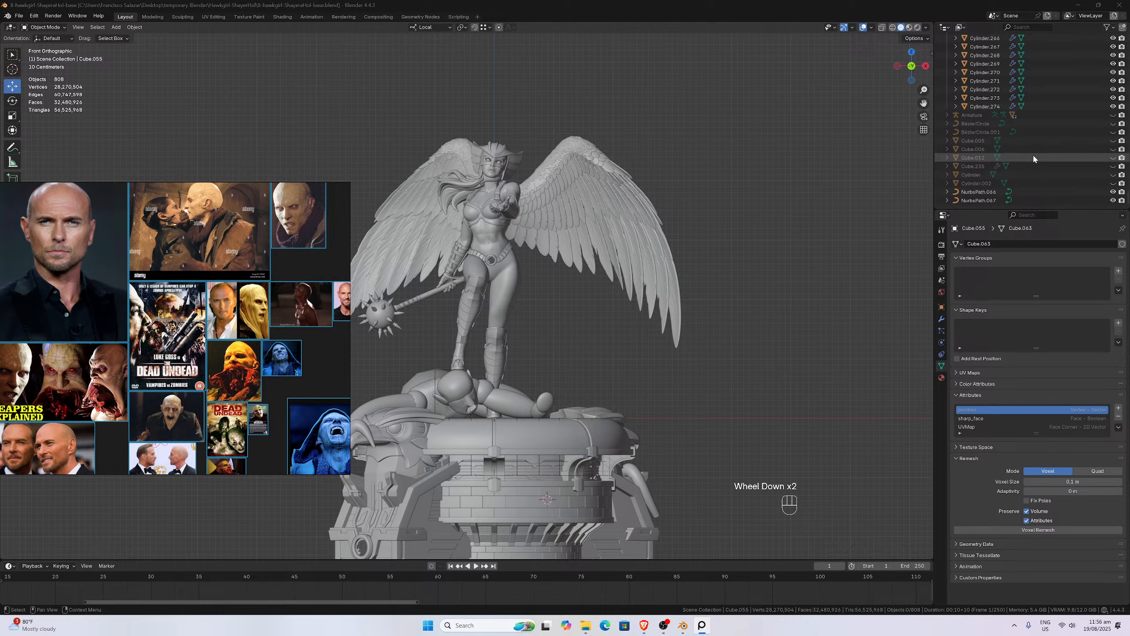
scroll(1034, 155, up, 8)
scroll(1033, 154, up, 11)
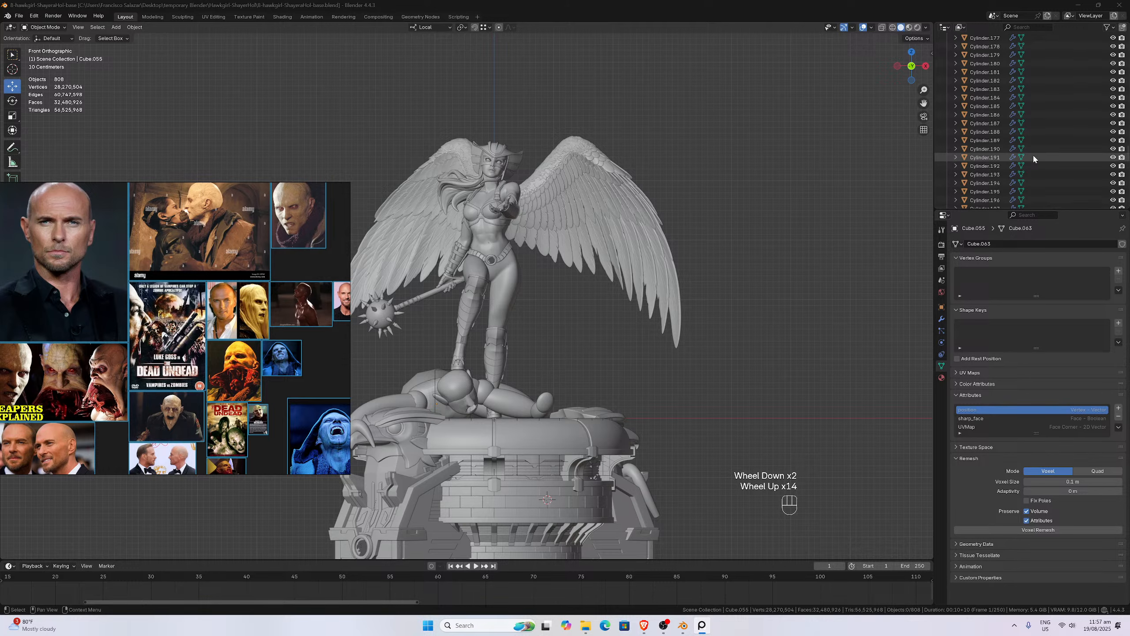
scroll(1033, 153, down, 1)
scroll(1033, 153, up, 2)
scroll(1034, 154, up, 10)
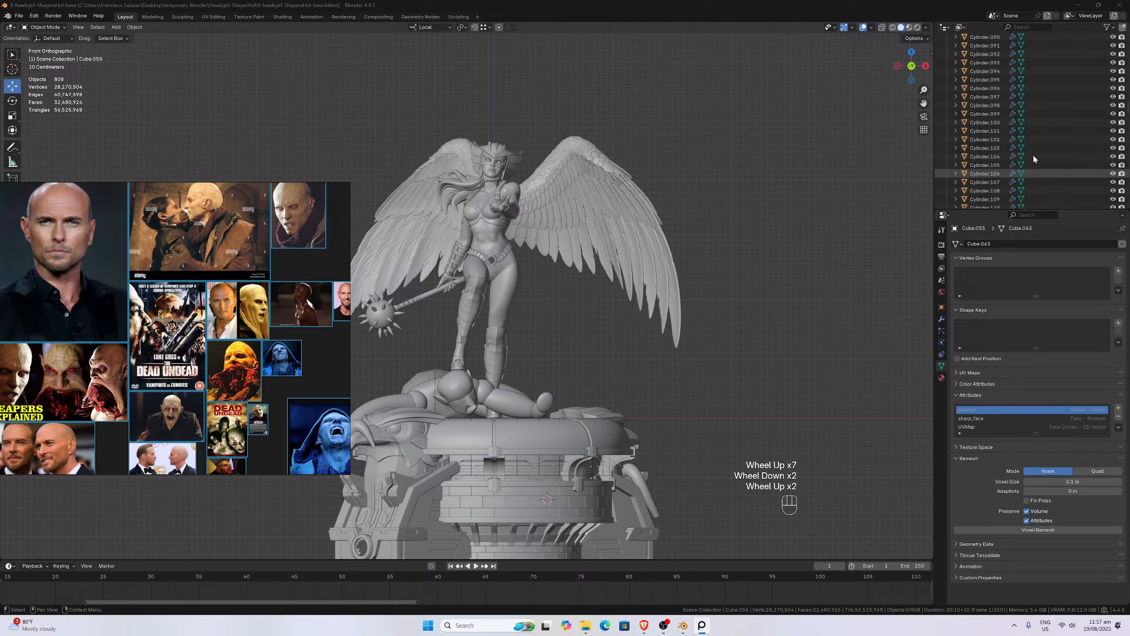
scroll(1034, 156, up, 4)
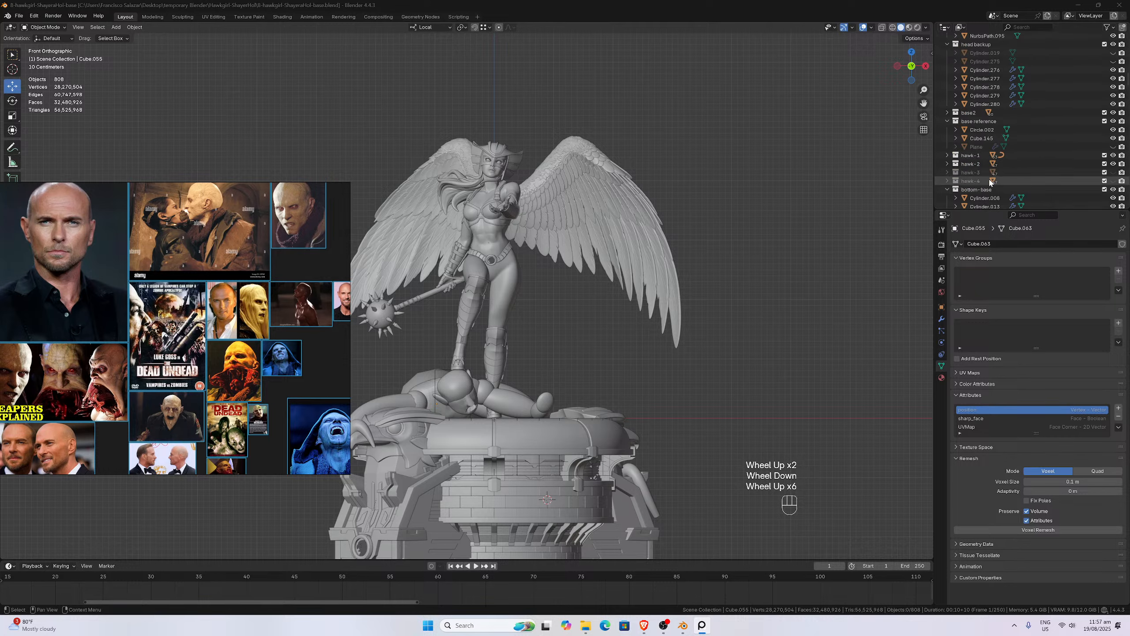
click(1032, 192)
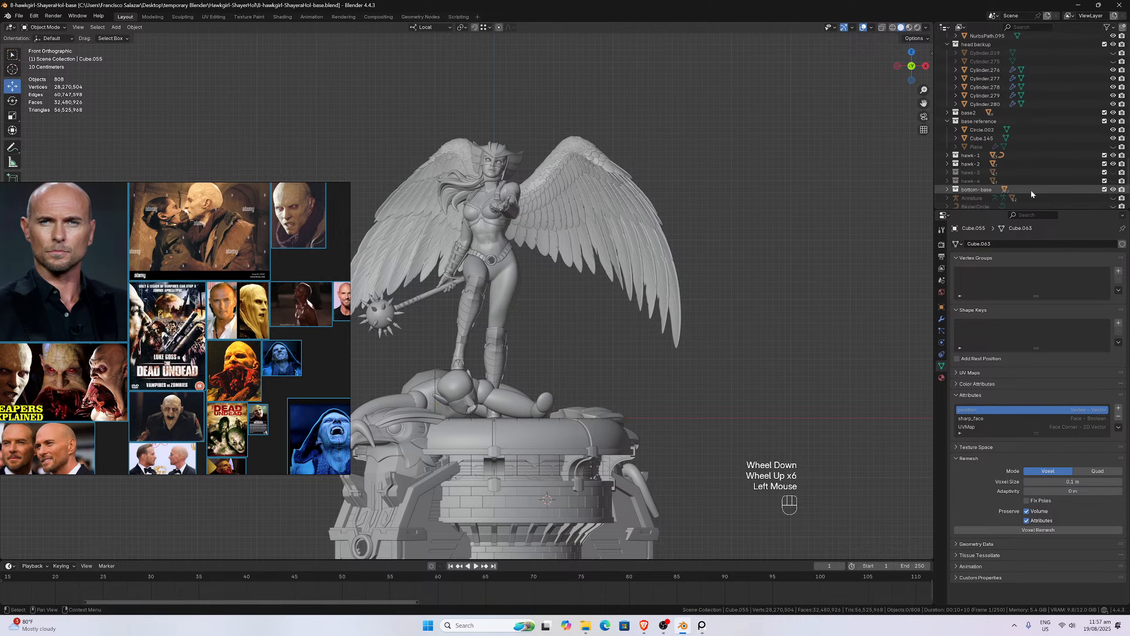
click(1113, 190)
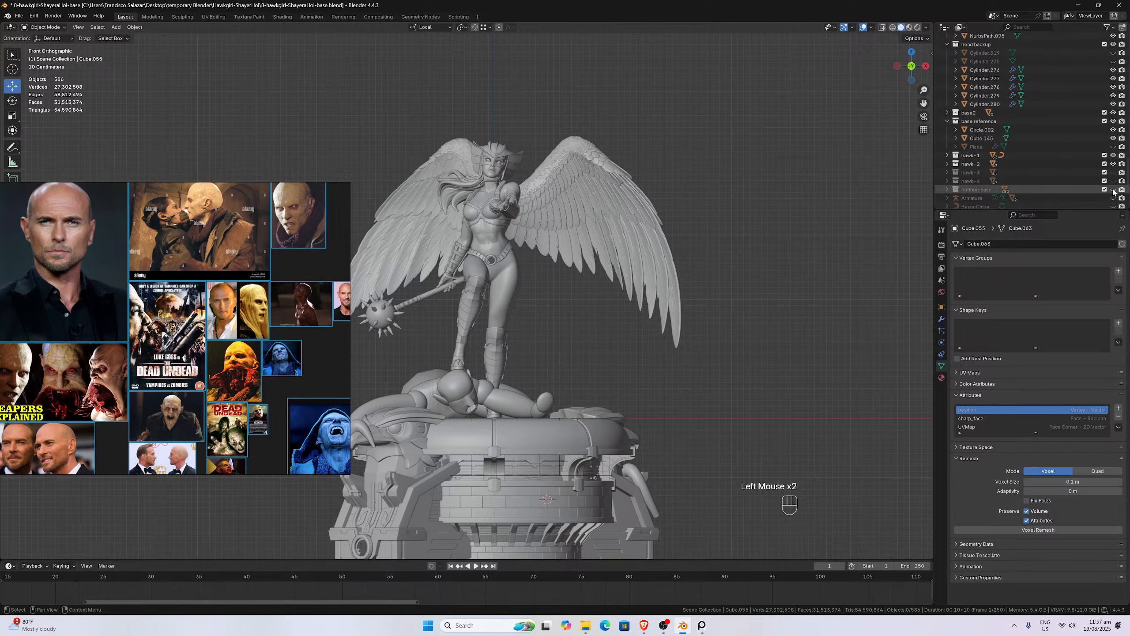
- Hide the hawk-2, hawk-1 and base2 collections to expose the serpent body, and save the file
click(1113, 164)
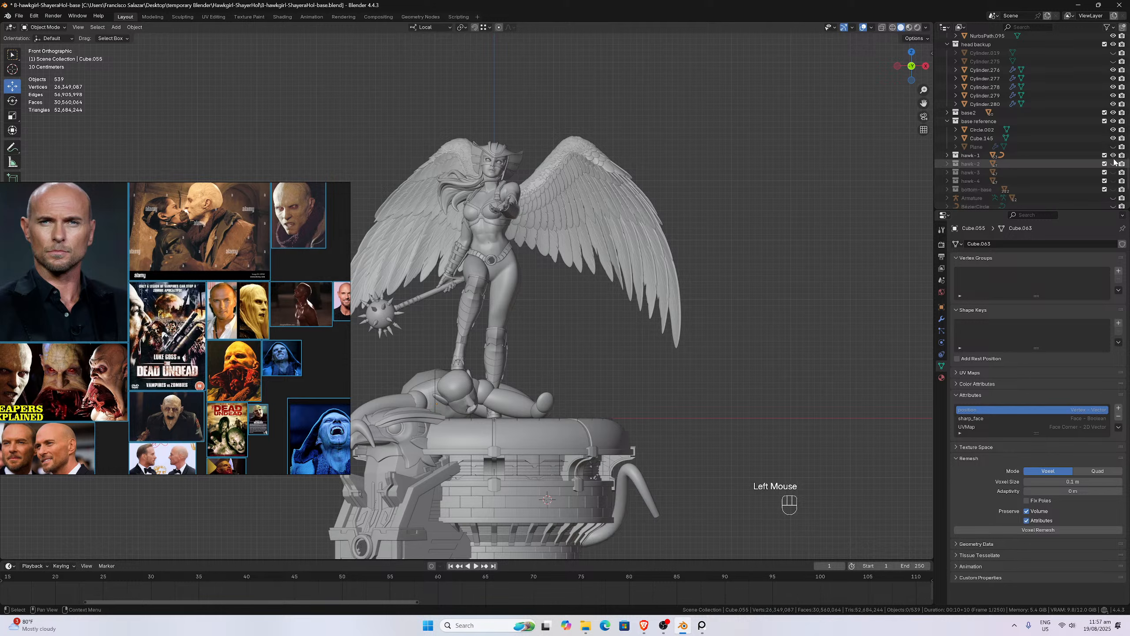
click(1113, 155)
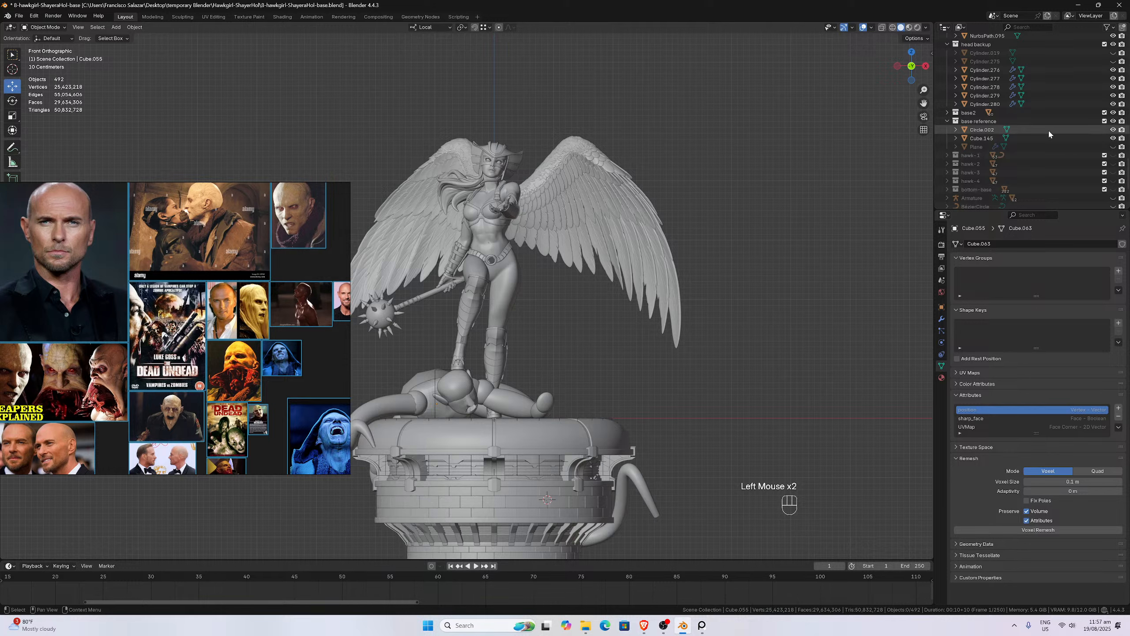
click(1113, 113)
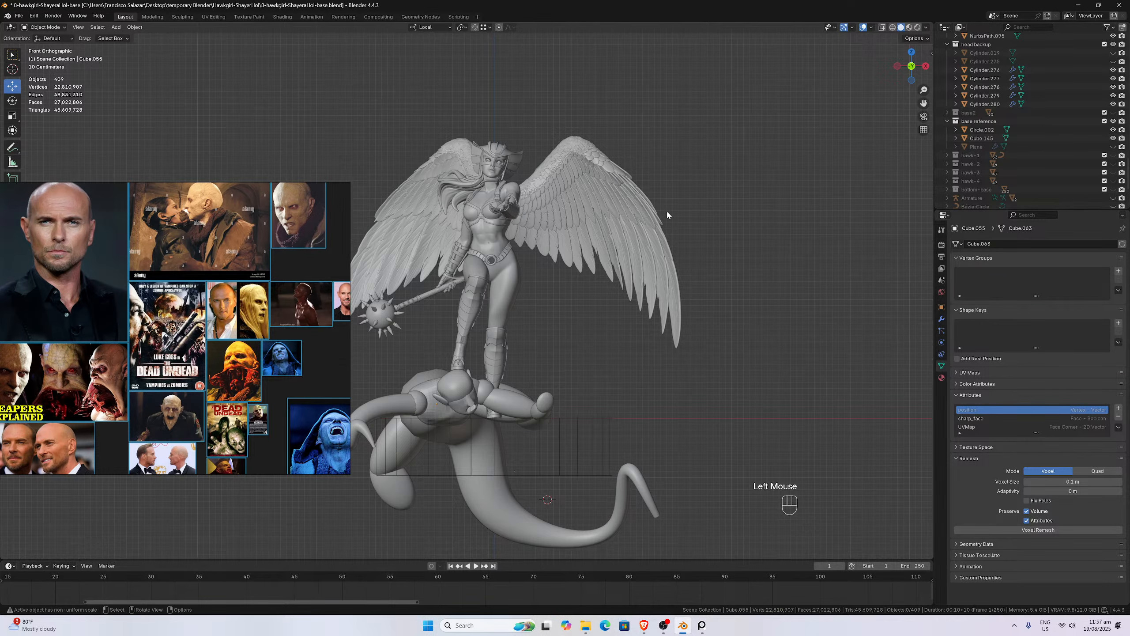
scroll(616, 267, up, 1)
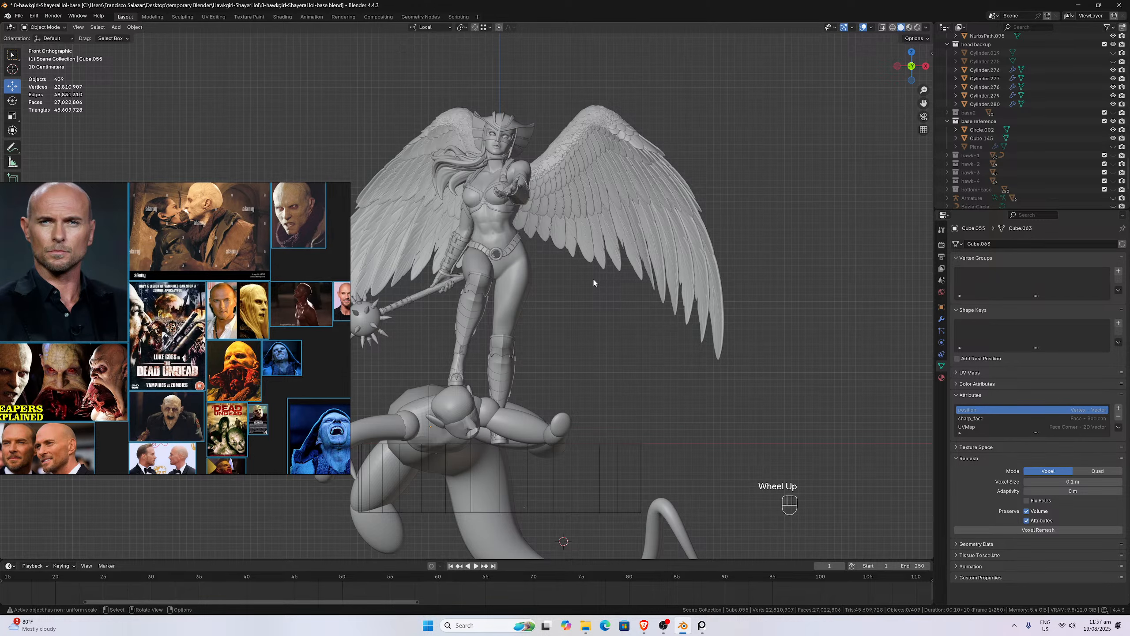
key(ctrl+s)
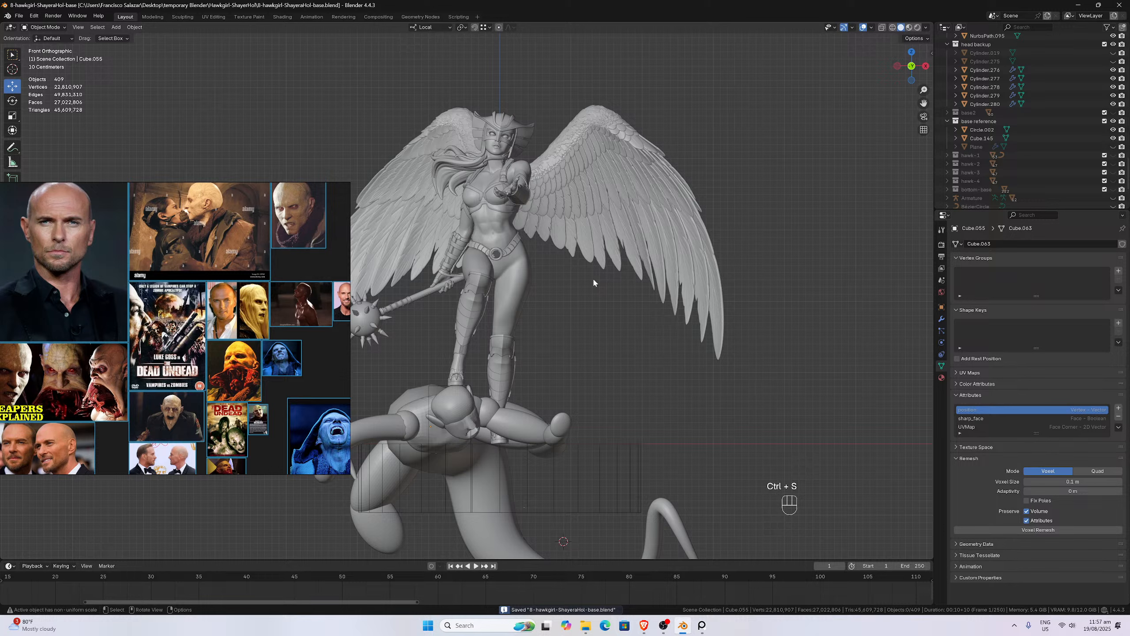
- Fit the whole reference group in the board window, hide the final-wings collection from the viewport, and save the file
scroll(255, 330, down, 1)
middle_drag(255, 329, 225, 329)
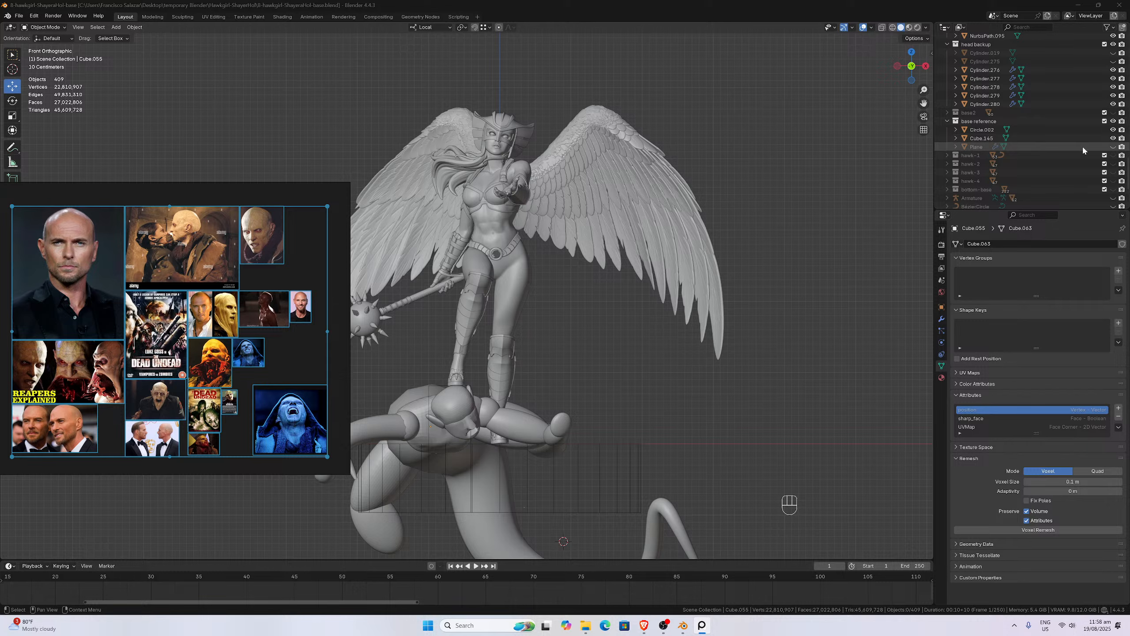
scroll(1081, 146, up, 3)
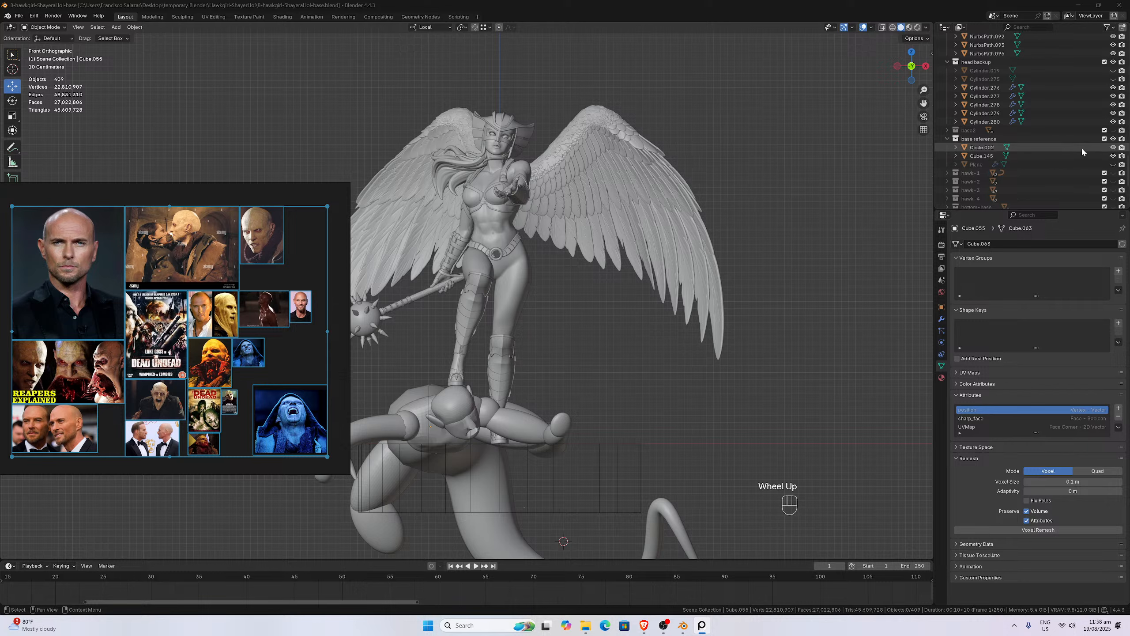
scroll(1079, 146, up, 9)
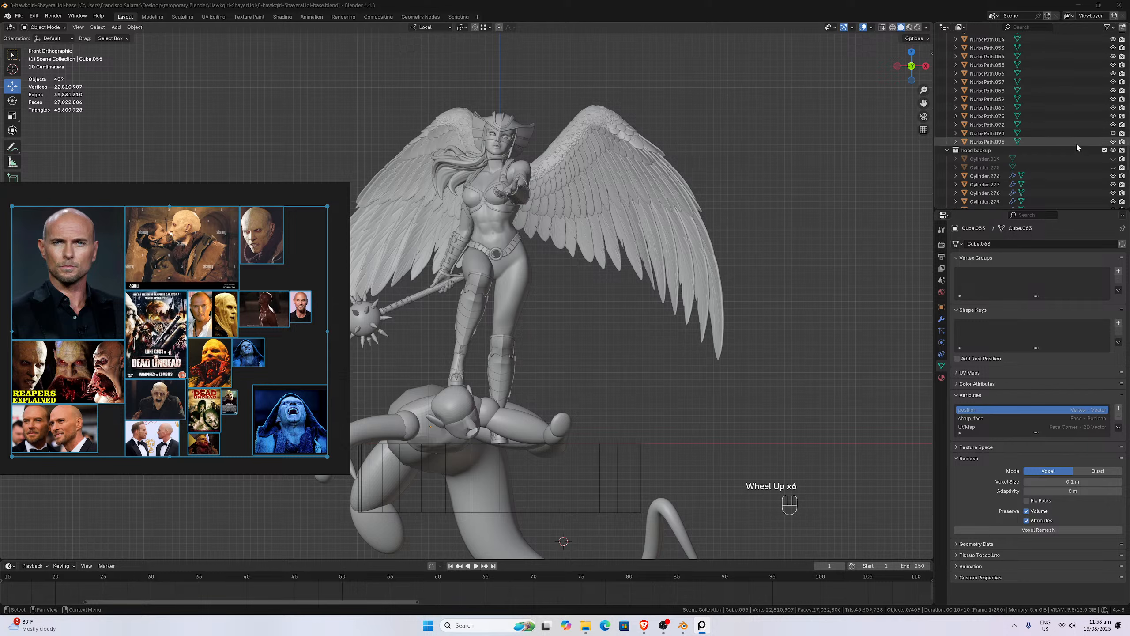
scroll(1077, 146, up, 1)
scroll(1077, 146, down, 1)
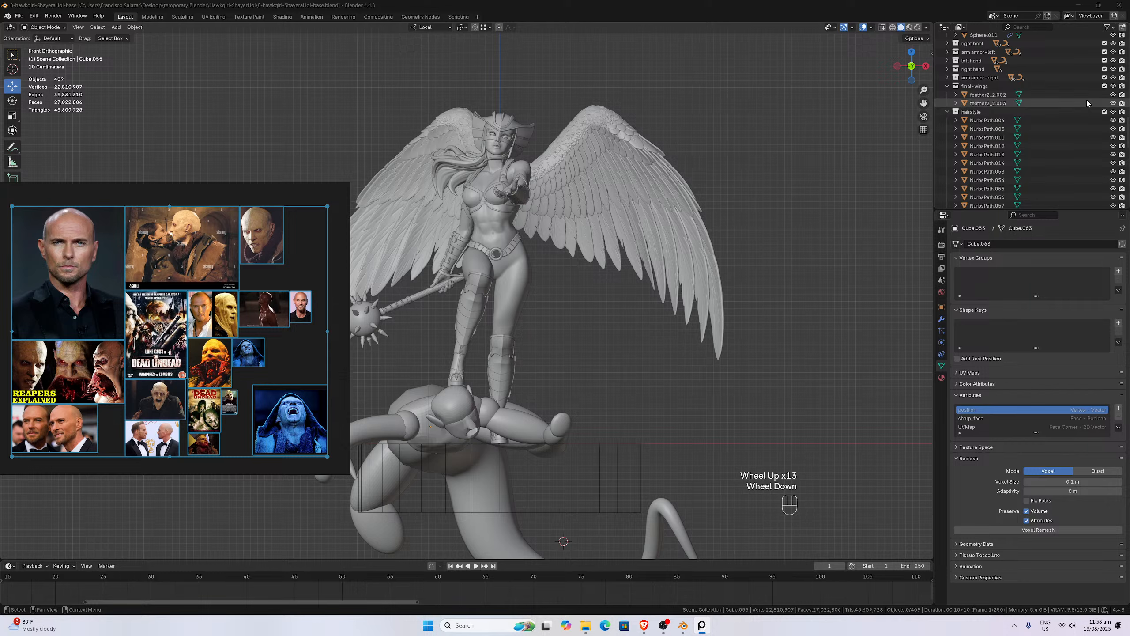
click(1114, 86)
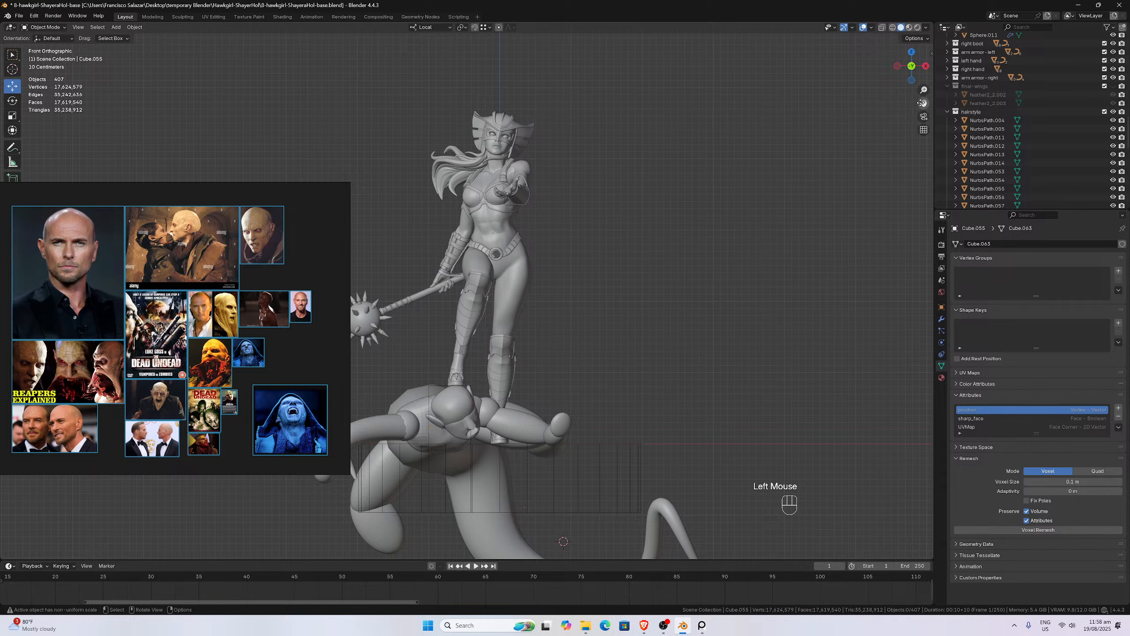
drag(924, 103, 986, 86)
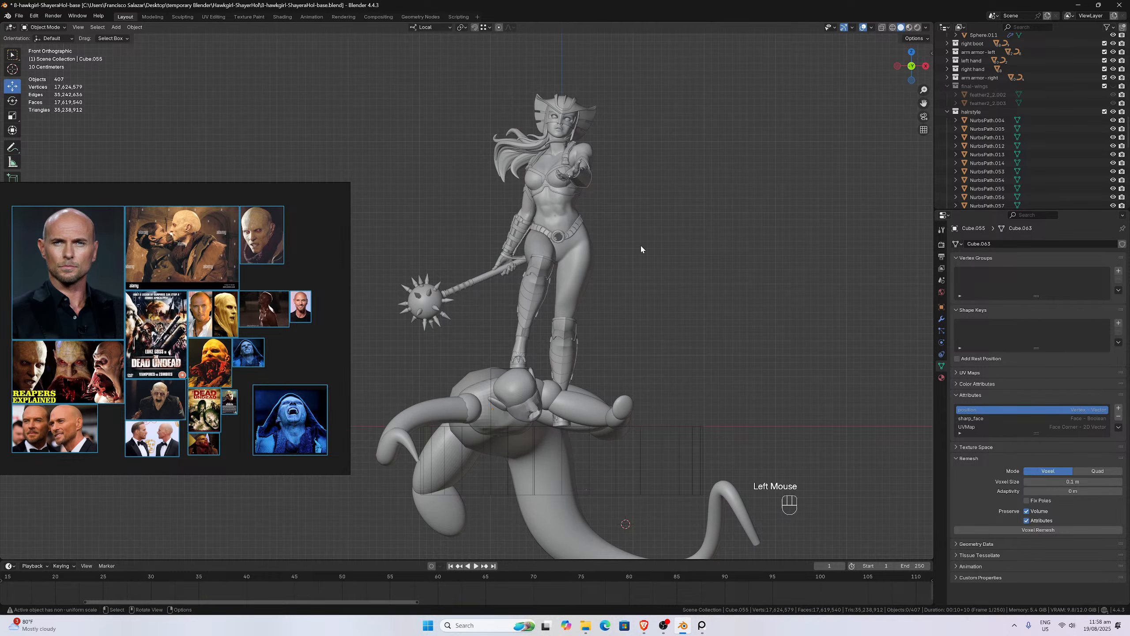
key(ctrl)
key(ctrl+s)
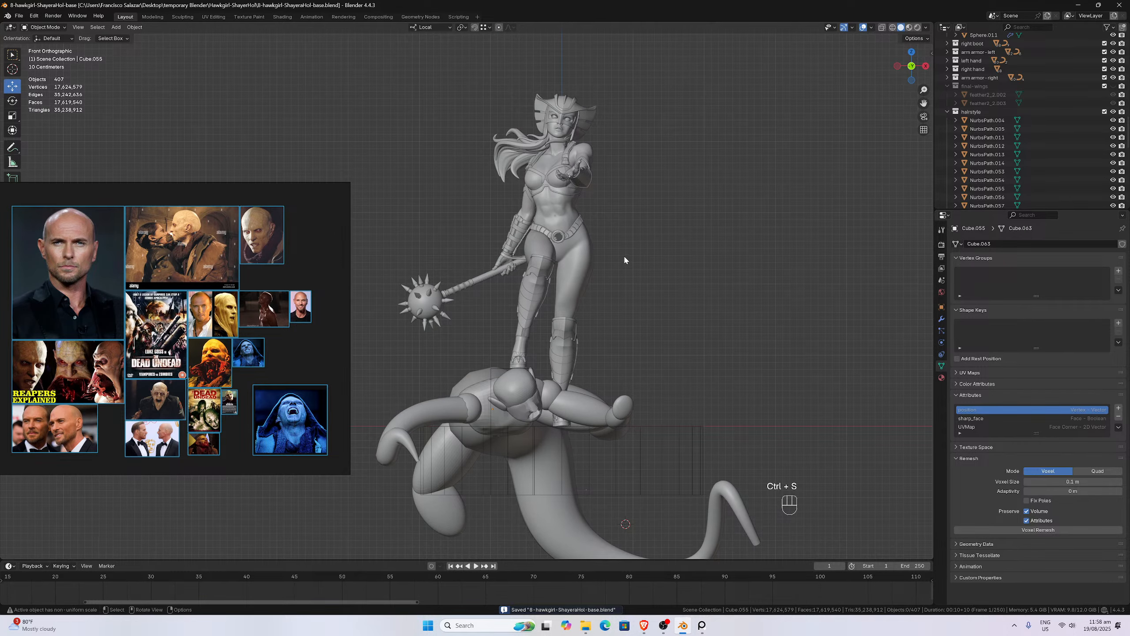
- Snap the 3D cursor to the world origin
scroll(630, 285, down, 1)
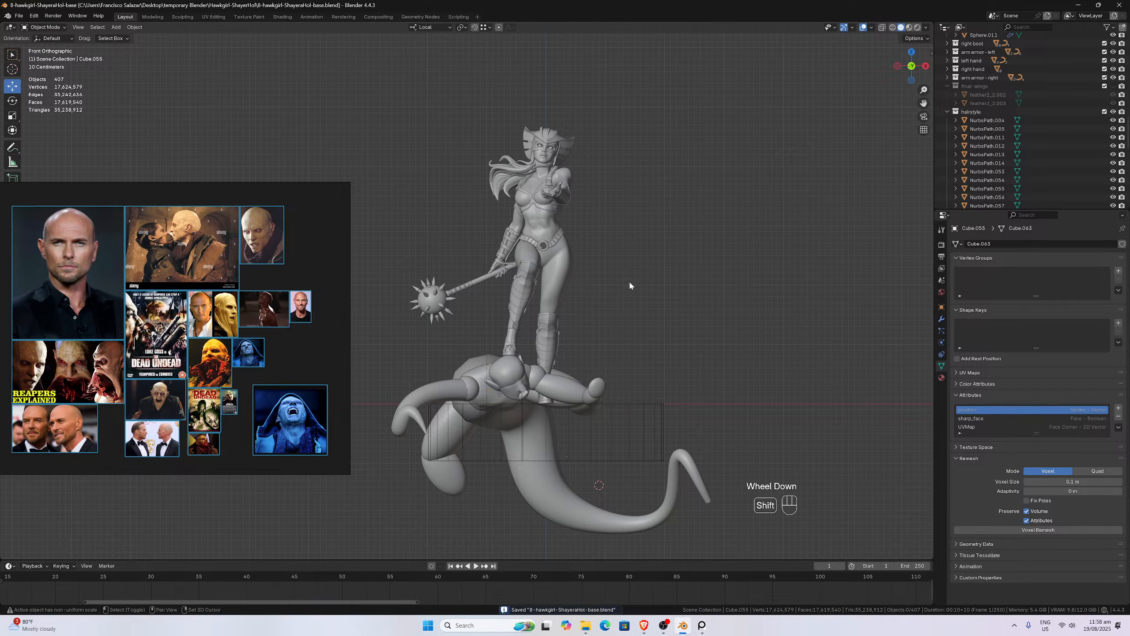
key(shift+s)
click(576, 314)
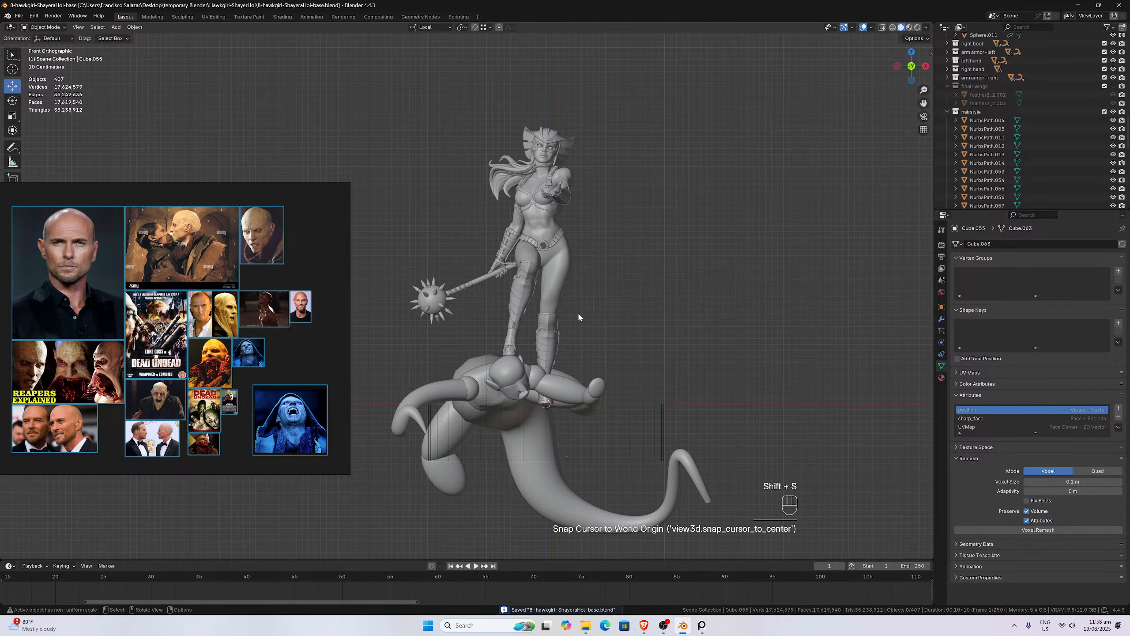
scroll(594, 333, down, 1)
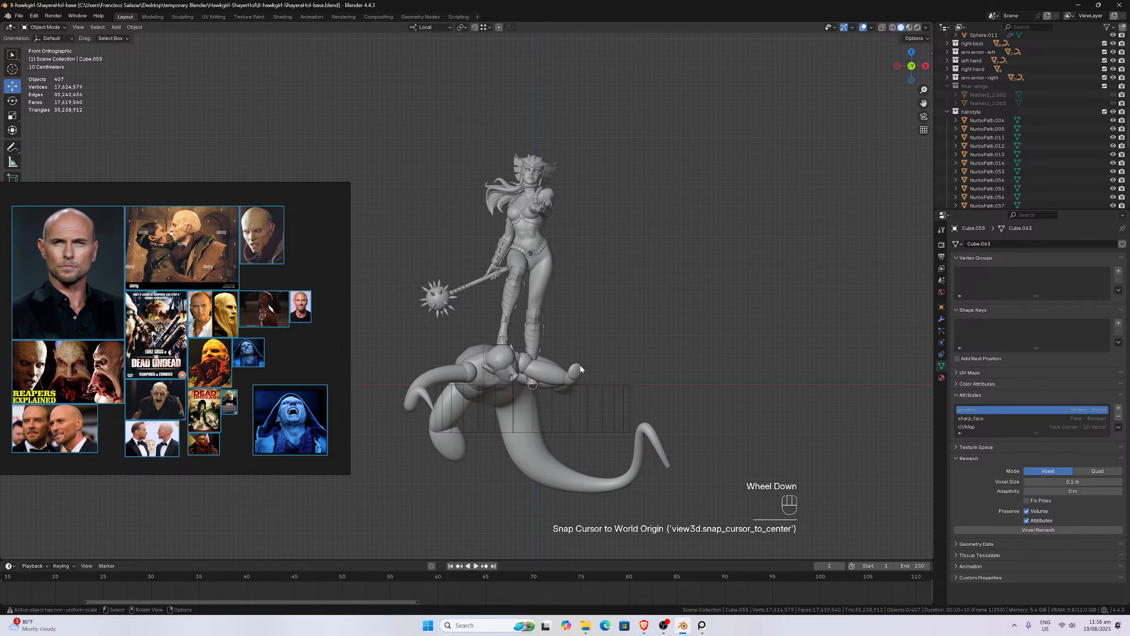
- Unhide the Cube.040 sphere at Hawkgirl's head, duplicate it, and move the copy straight up along Z by about 0.65 m
scroll(1068, 112, up, 14)
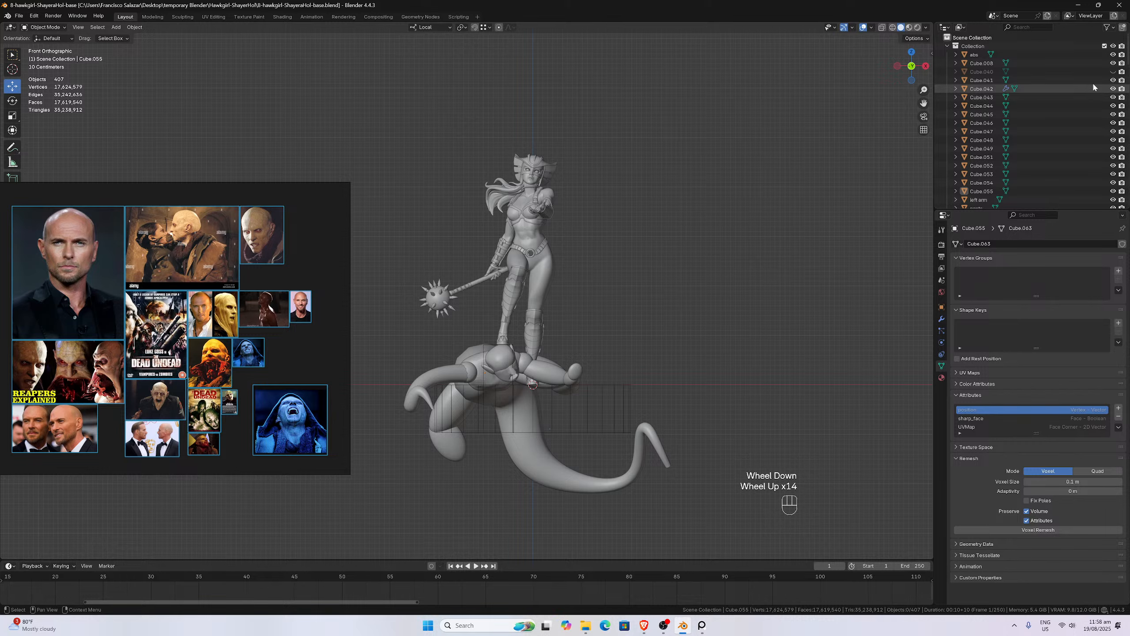
click(1108, 72)
click(546, 145)
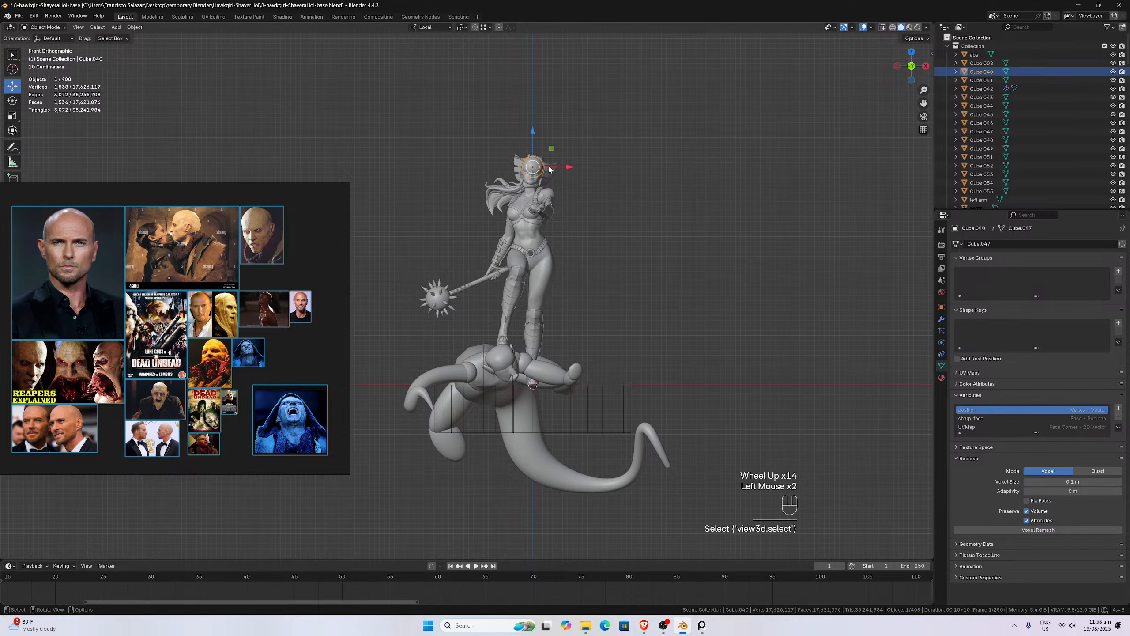
scroll(549, 168, up, 1)
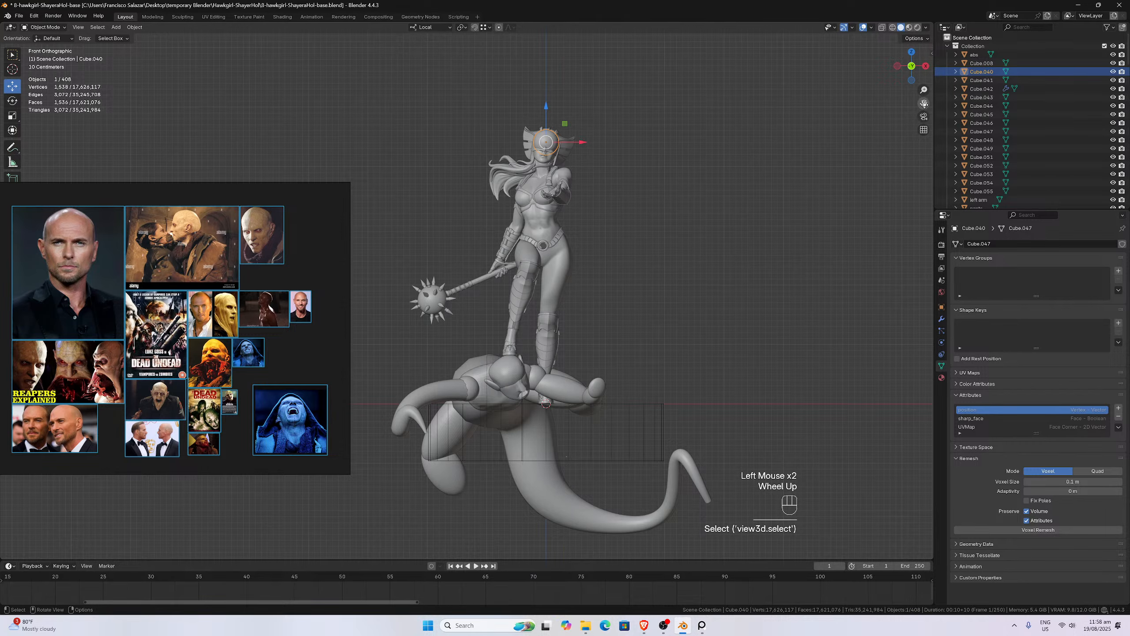
drag(924, 104, 906, 180)
scroll(750, 260, up, 3)
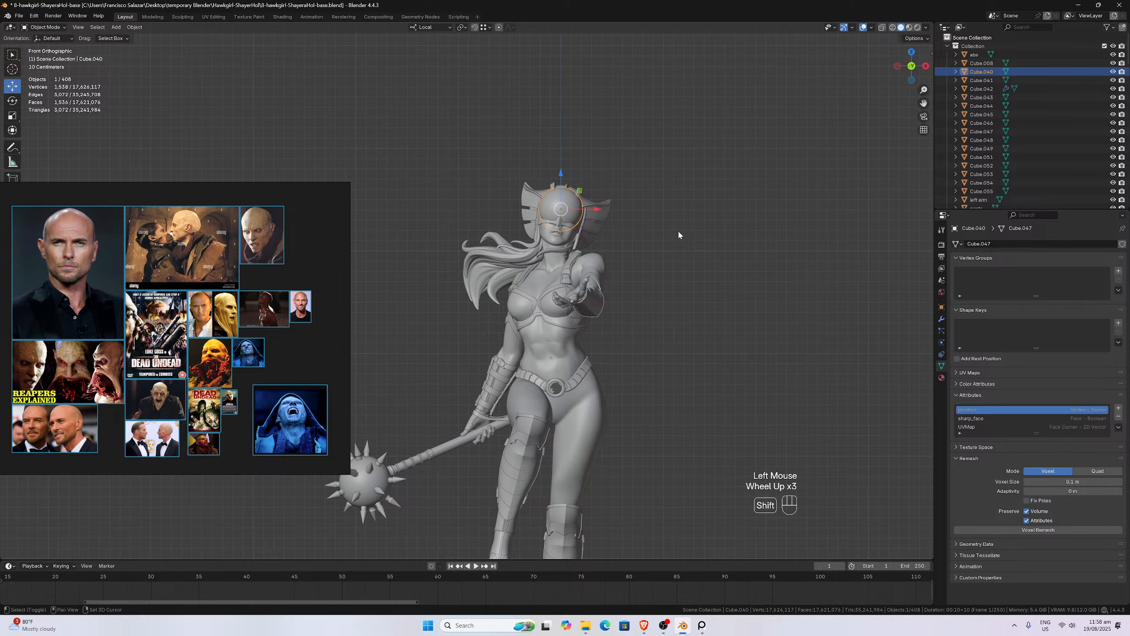
key(shift+d)
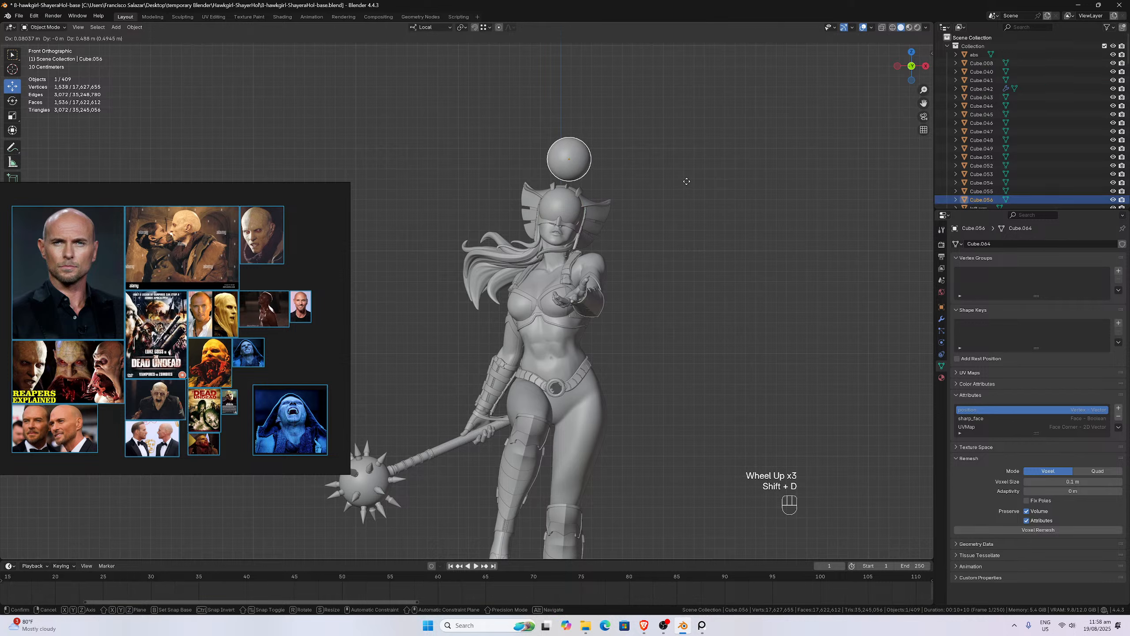
key(Escape)
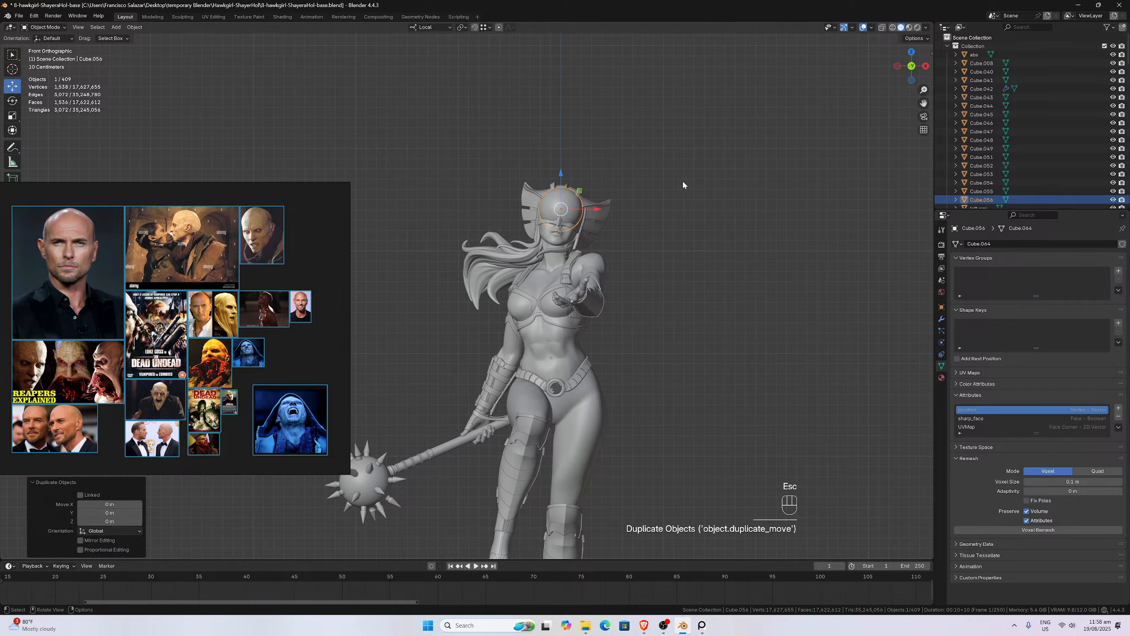
key(g)
key(z)
click(683, 116)
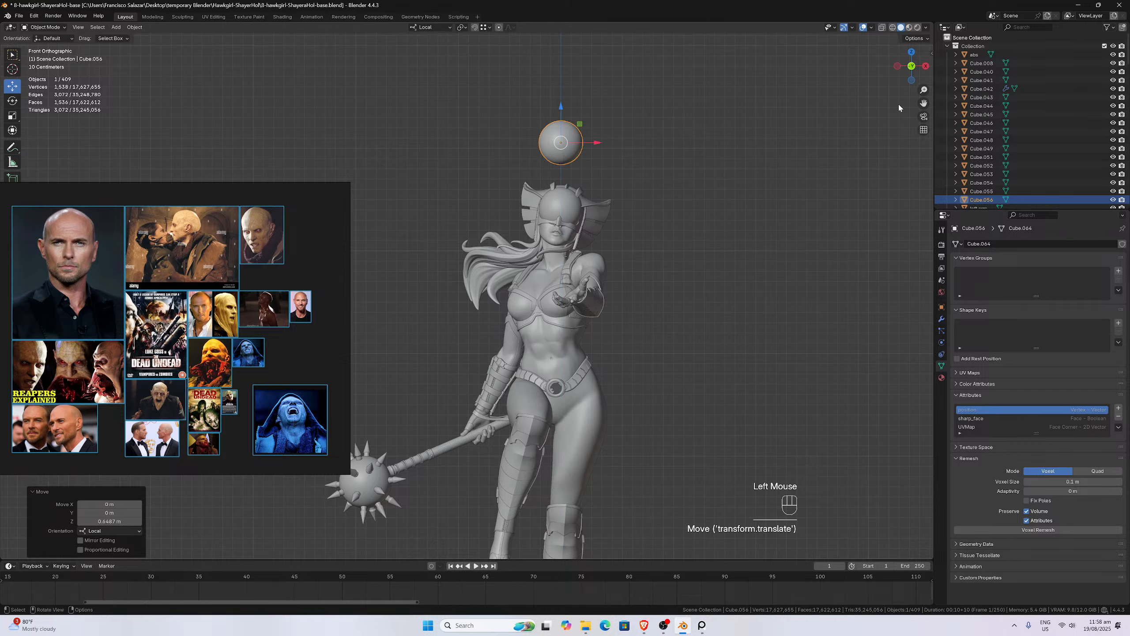
- Set the duplicated sphere's Y and X locations to 0 m
key(n)
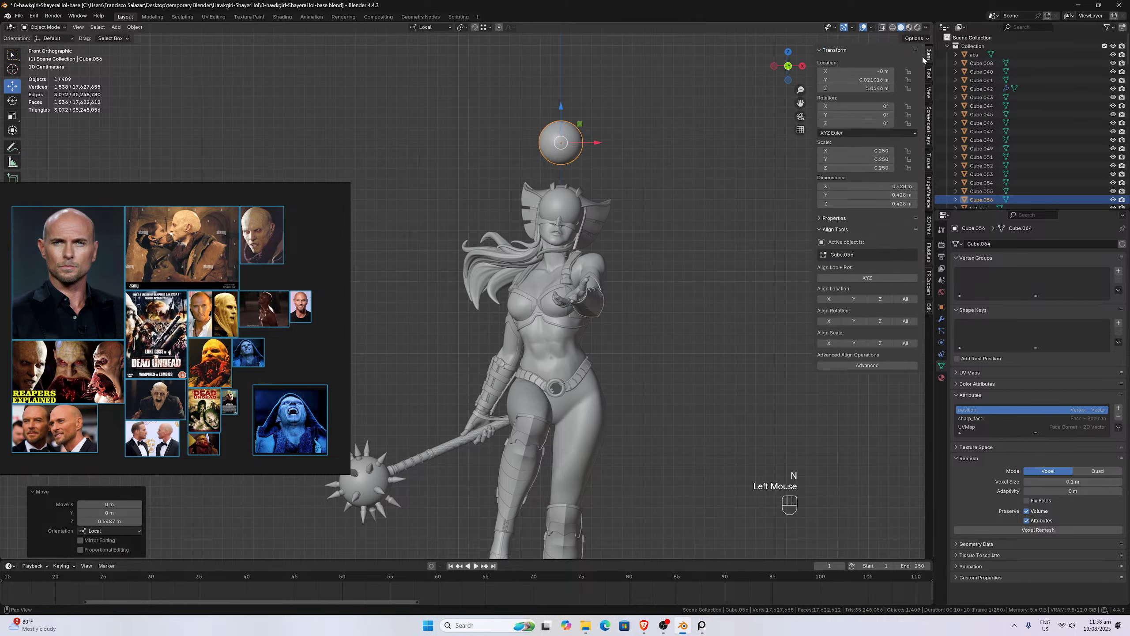
double_click(858, 80)
text(0)
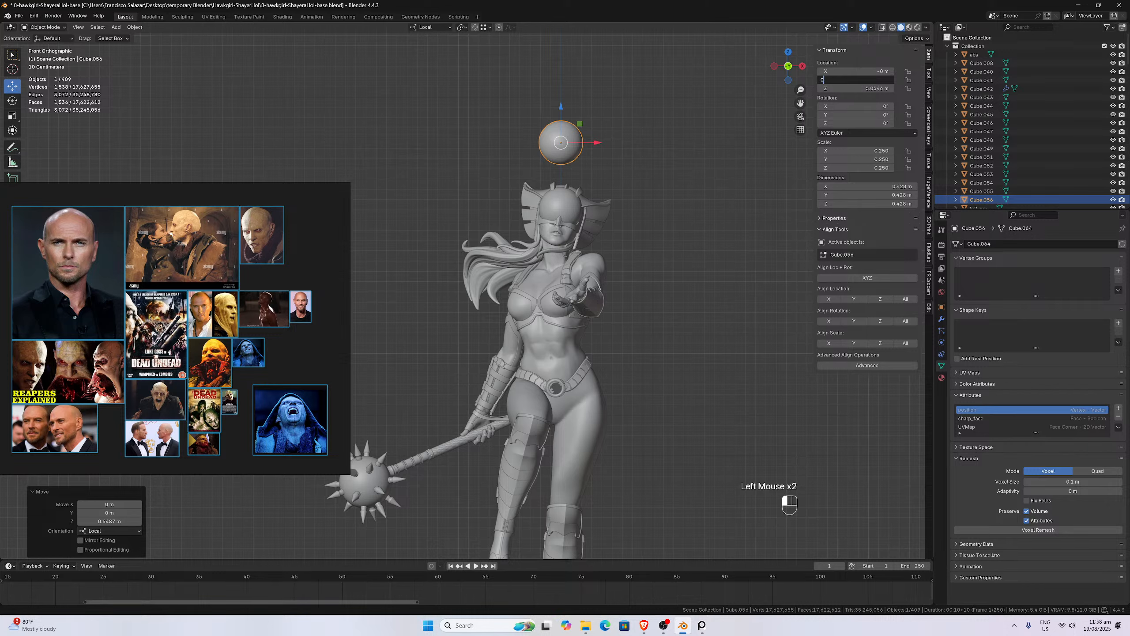
key(Return)
click(876, 72)
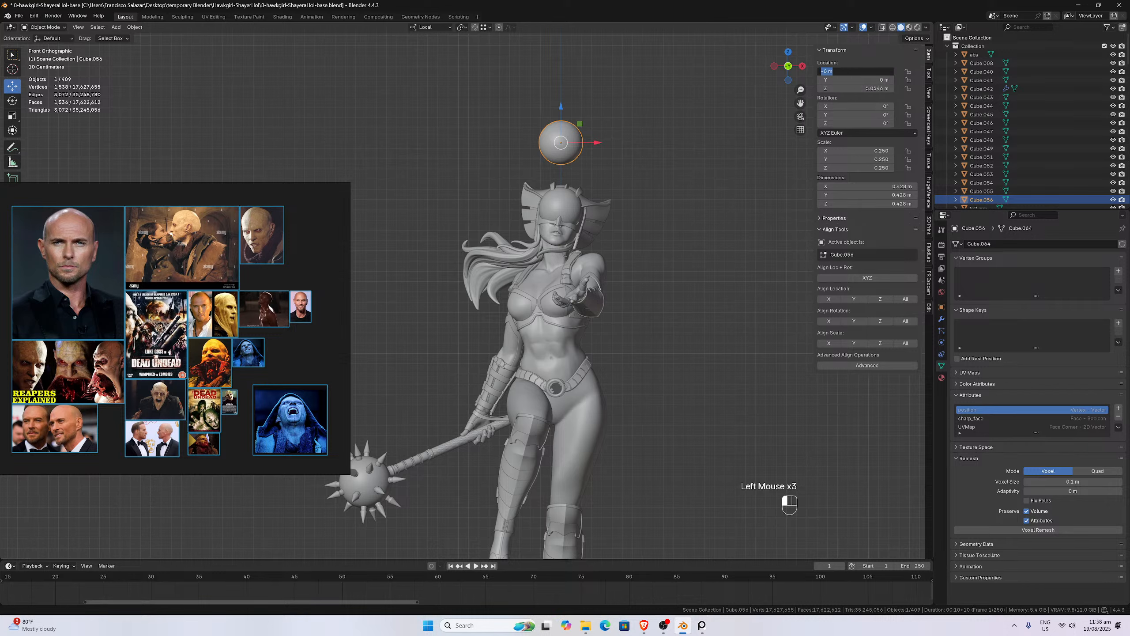
text(0)
key(Return)
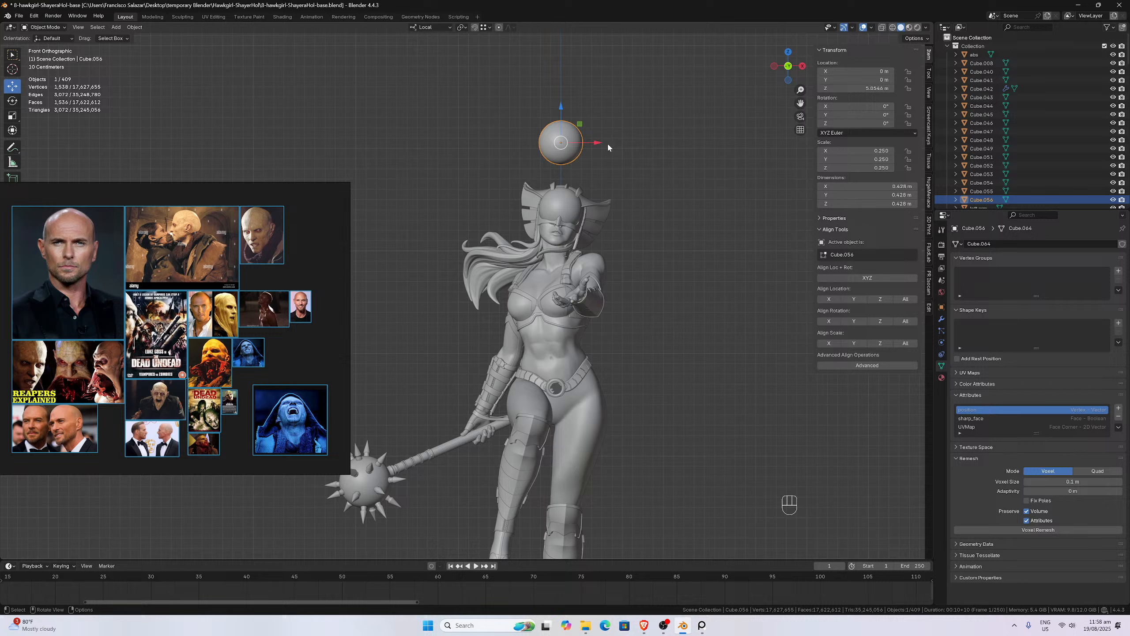
- Hide the original sphere in Hawkgirl's head and move the raised copy into a new collection named byth
click(568, 203)
key(h)
click(560, 153)
scroll(560, 153, up, 1)
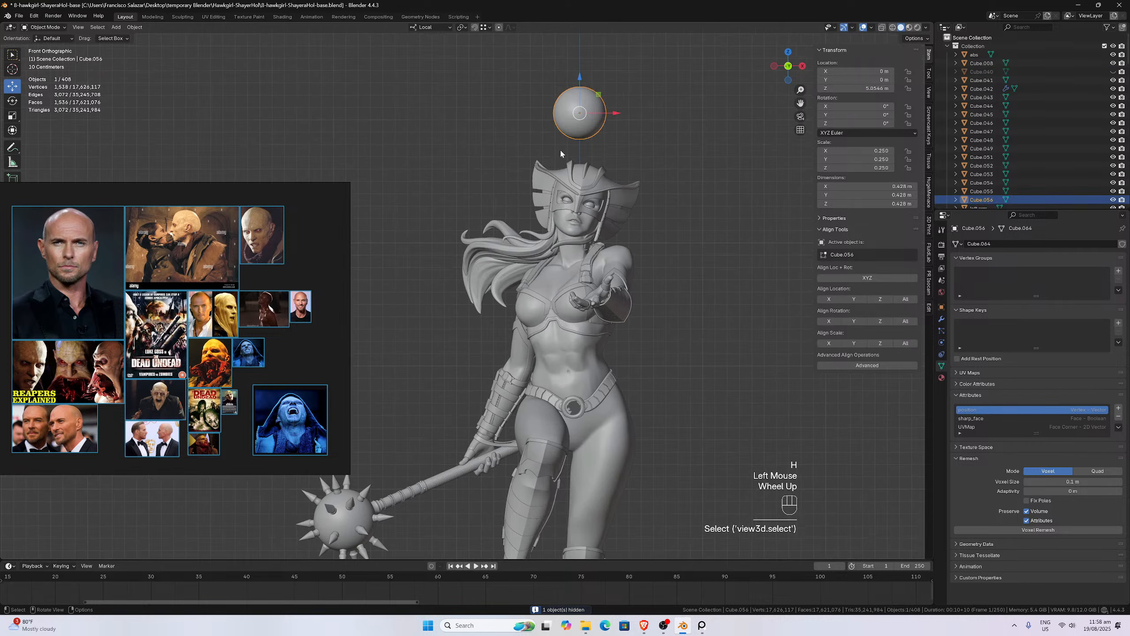
key(m)
click(597, 135)
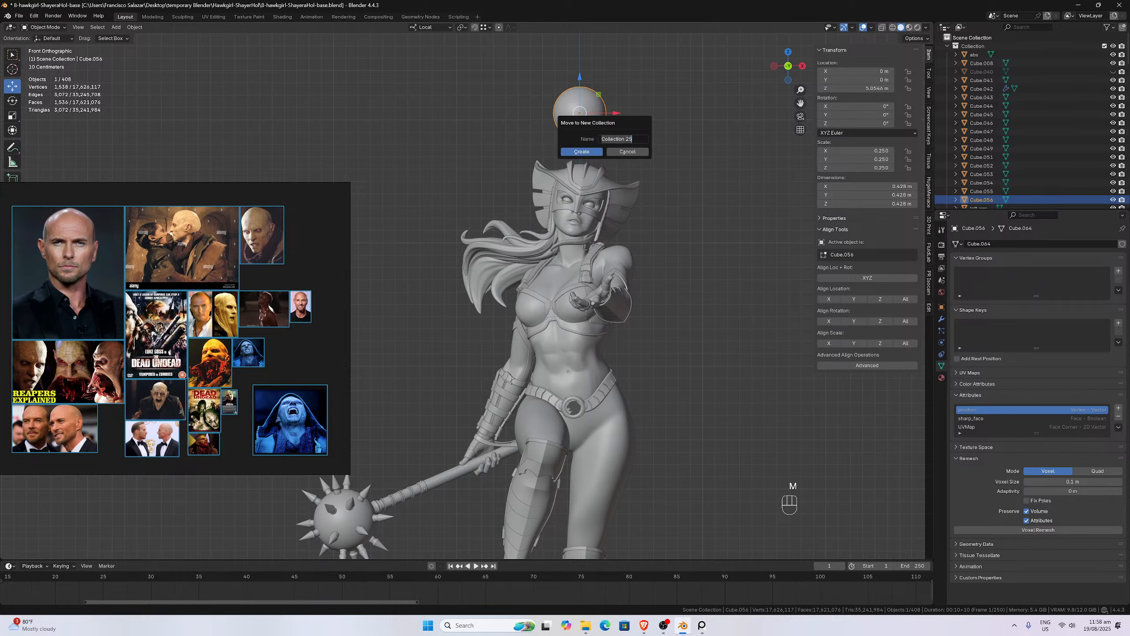
text(byth)
key(Return)
key(Return)
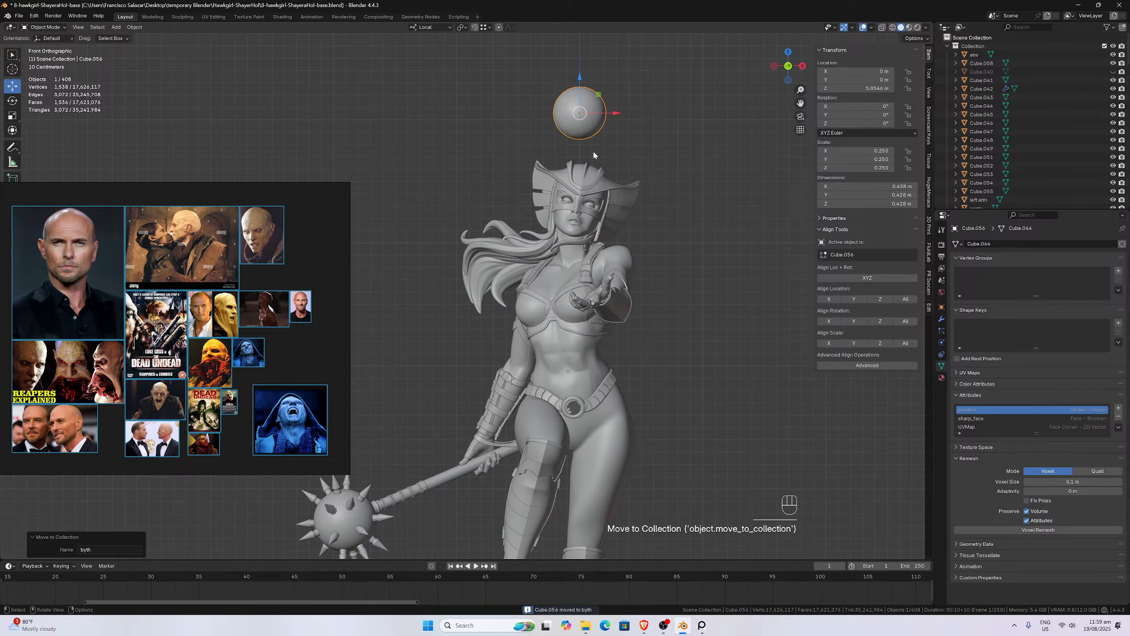
- Collapse the main Collection in the Outliner and toggle its viewport visibility off and back on to check its contents
click(947, 47)
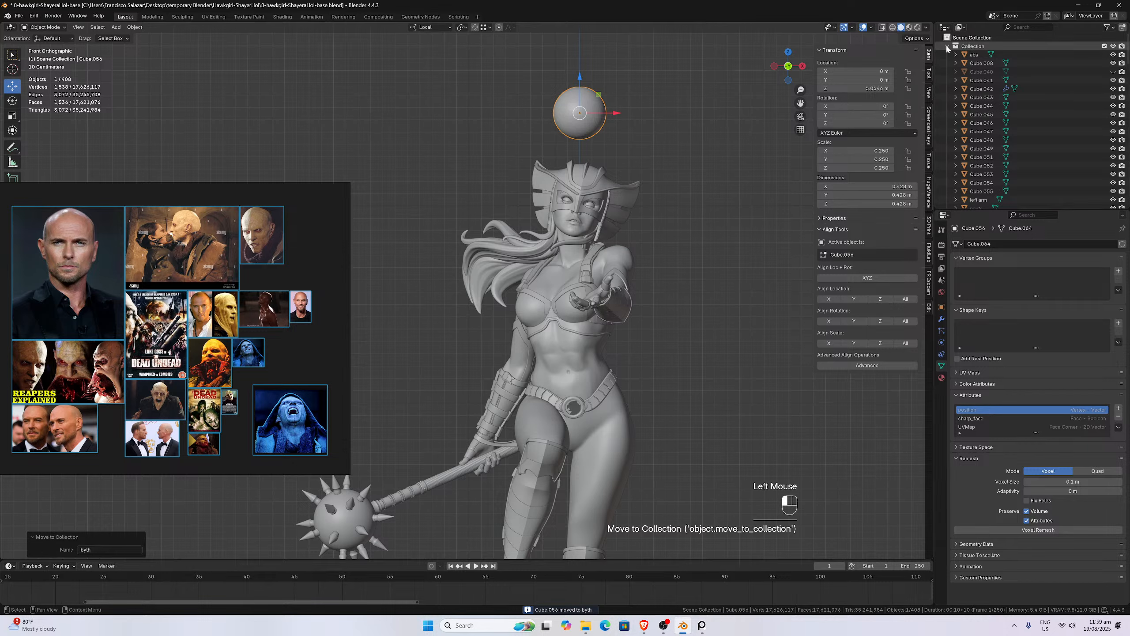
click(1113, 47)
click(1112, 46)
click(1113, 46)
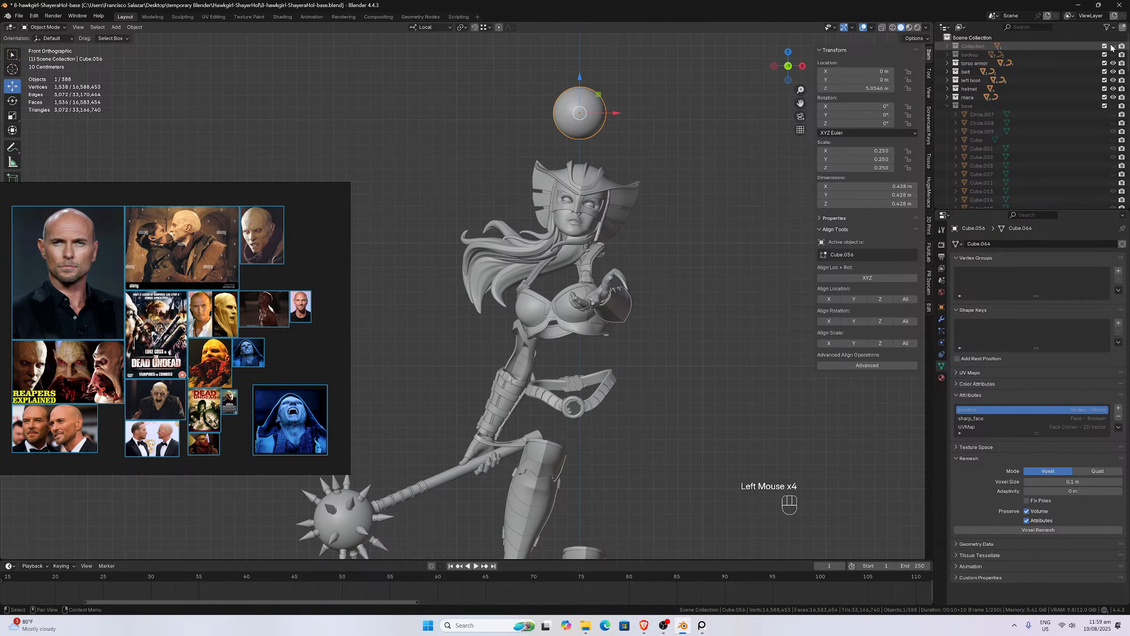
click(1113, 47)
- Enlarge the byth sphere uniformly by a factor of about 1.6 and raise it along Z to a height of about 5.73 m
scroll(472, 289, up, 3)
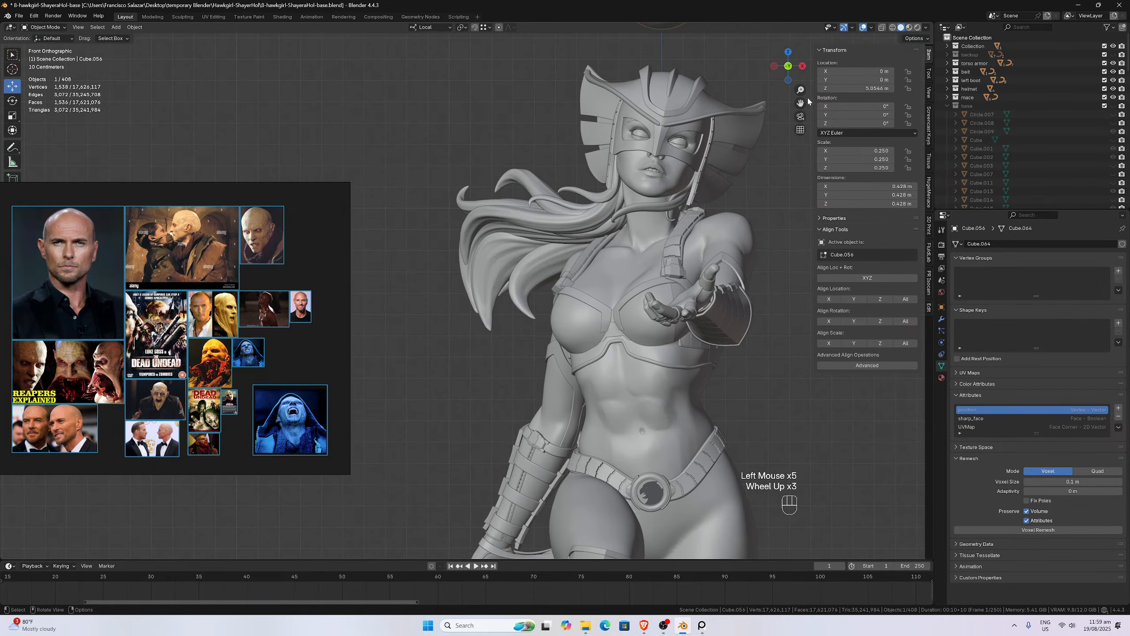
drag(801, 103, 658, 387)
scroll(594, 180, up, 2)
drag(539, 216, 543, 108)
scroll(558, 147, down, 2)
key(s)
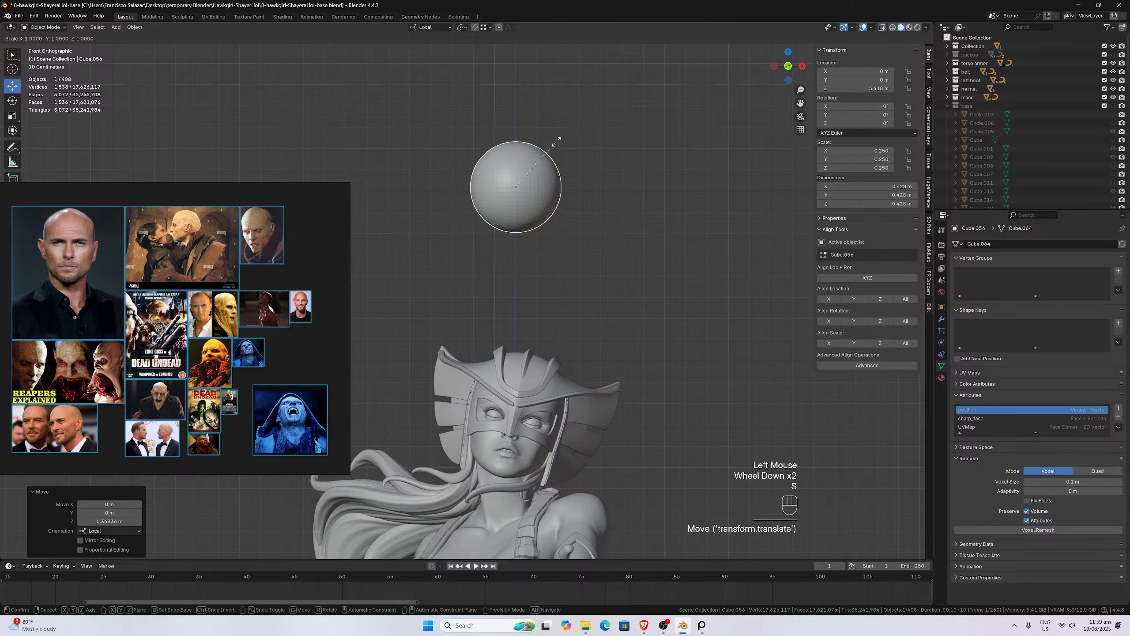
click(599, 132)
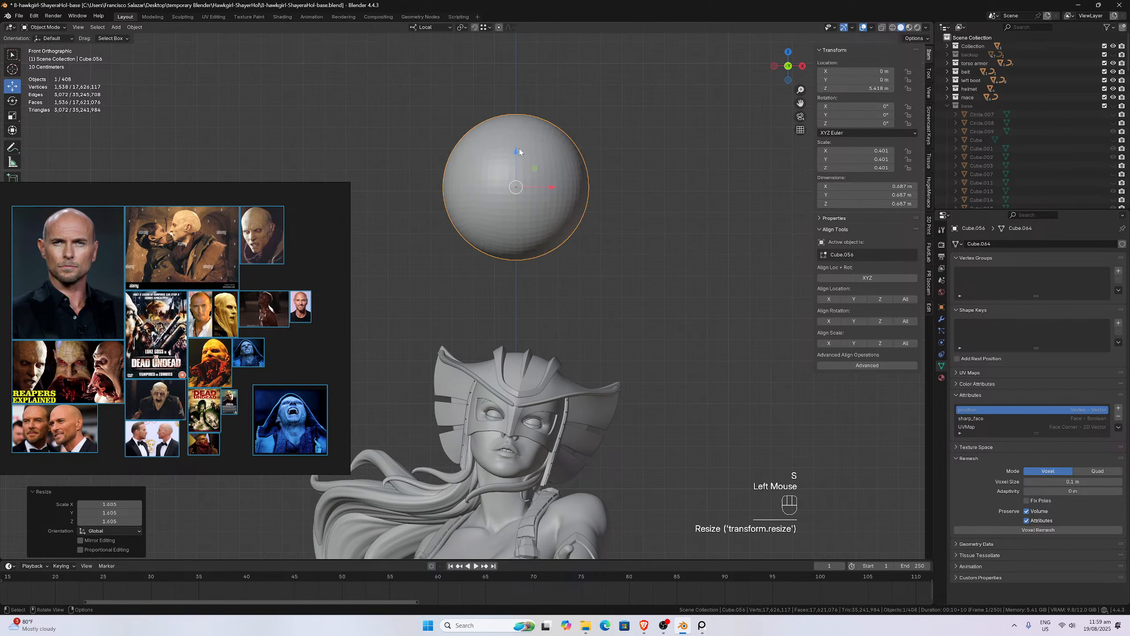
drag(517, 152, 518, 82)
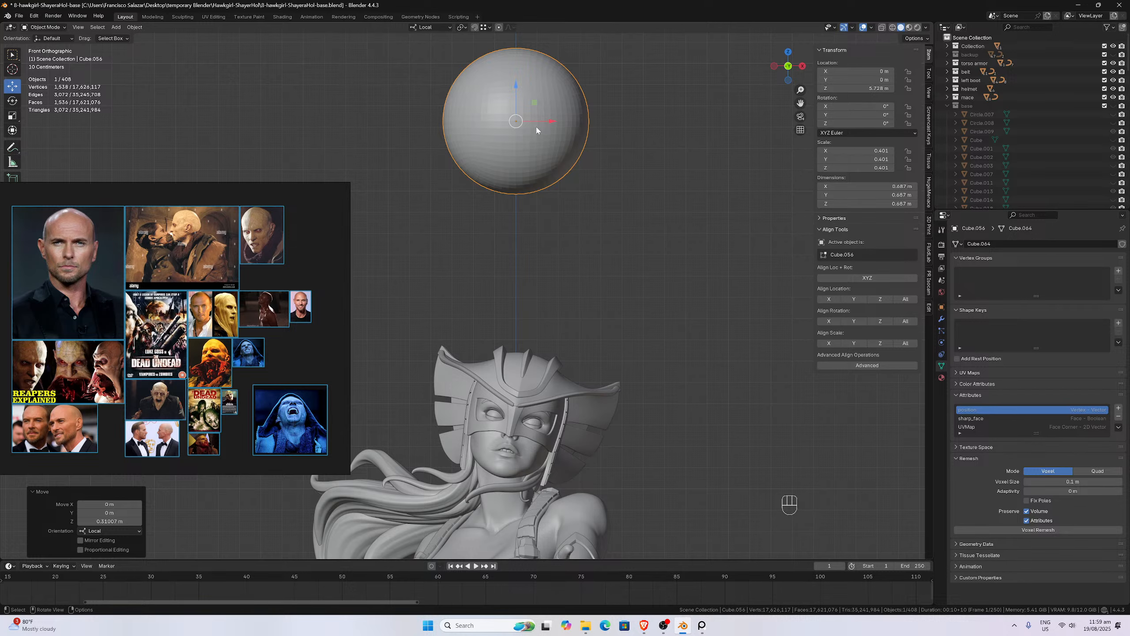
- Apply the scale of the enlarged sphere
key(ctrl)
key(ctrl+a)
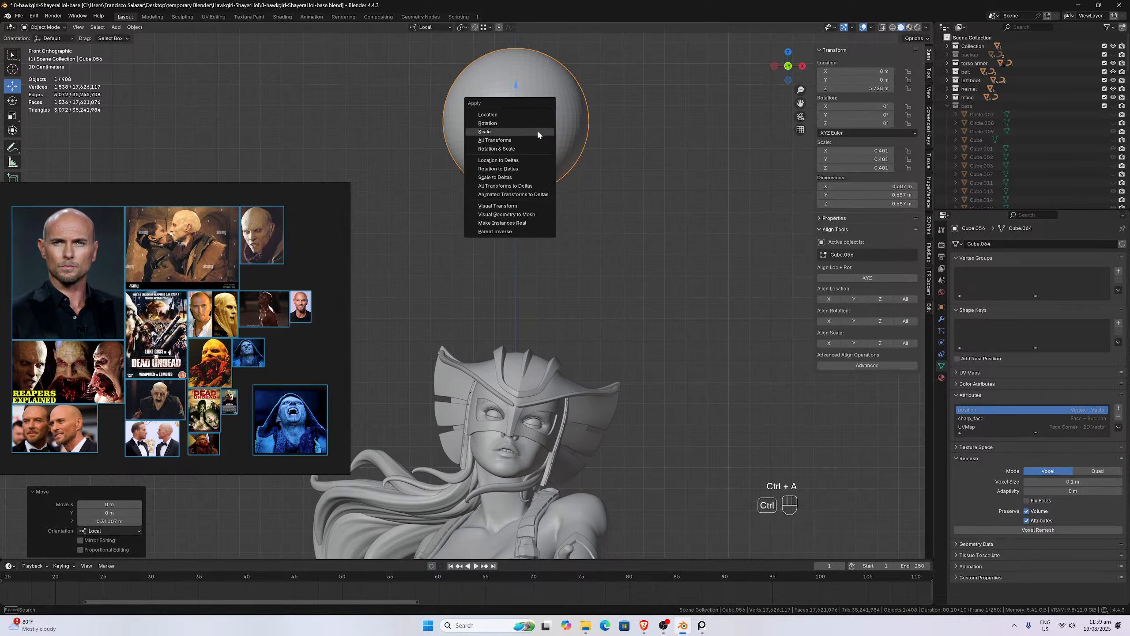
click(536, 129)
scroll(539, 133, up, 1)
scroll(538, 133, down, 2)
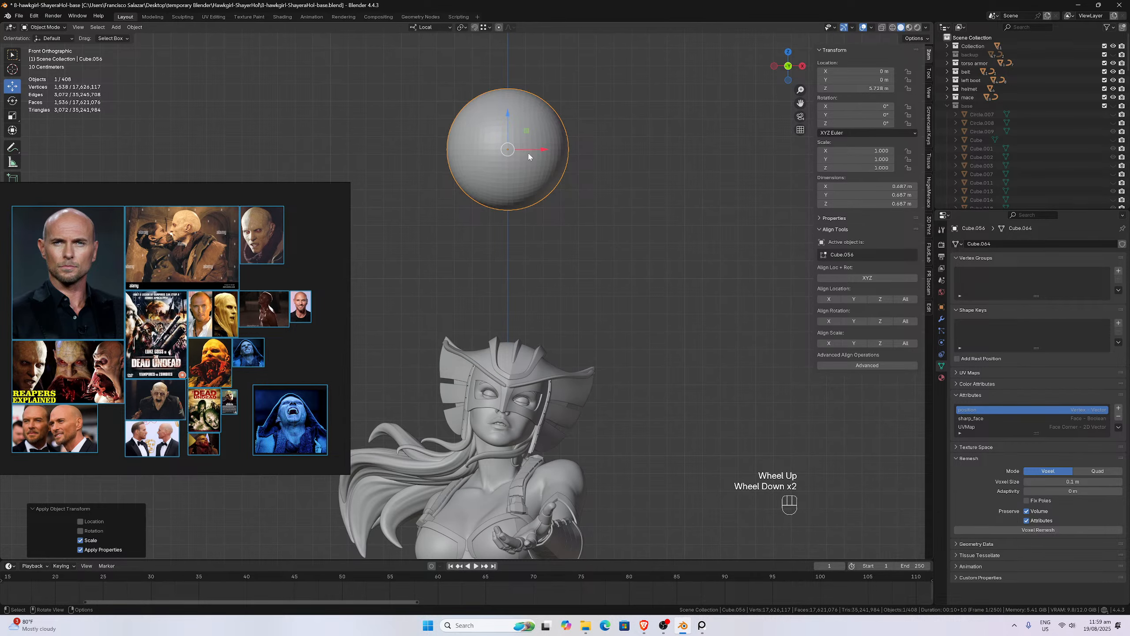
scroll(528, 156, up, 1)
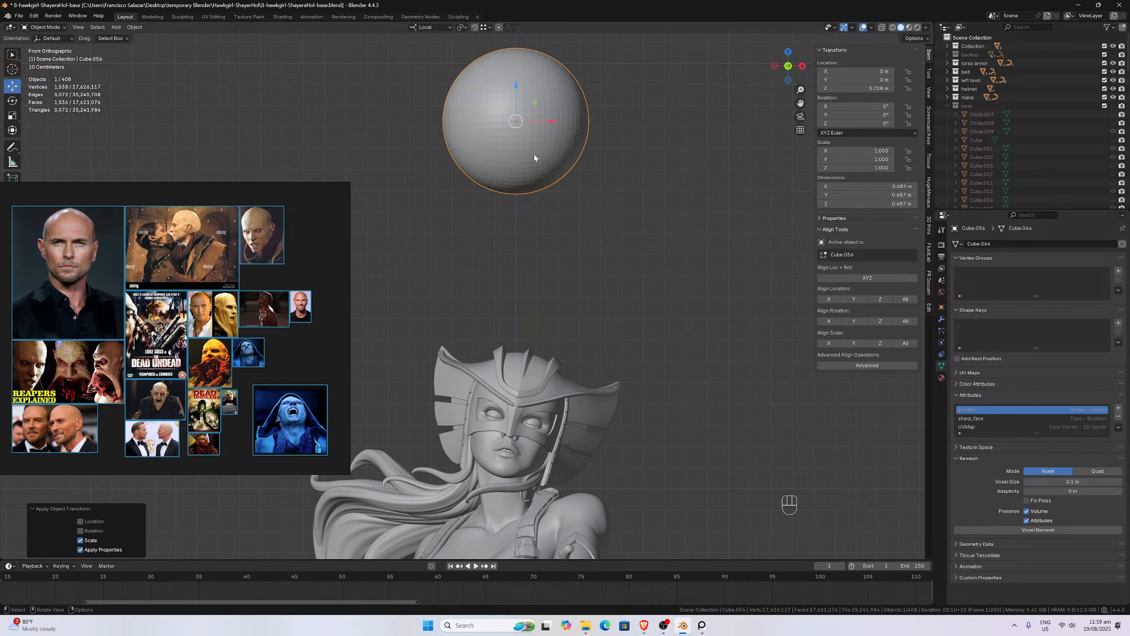
scroll(535, 156, down, 1)
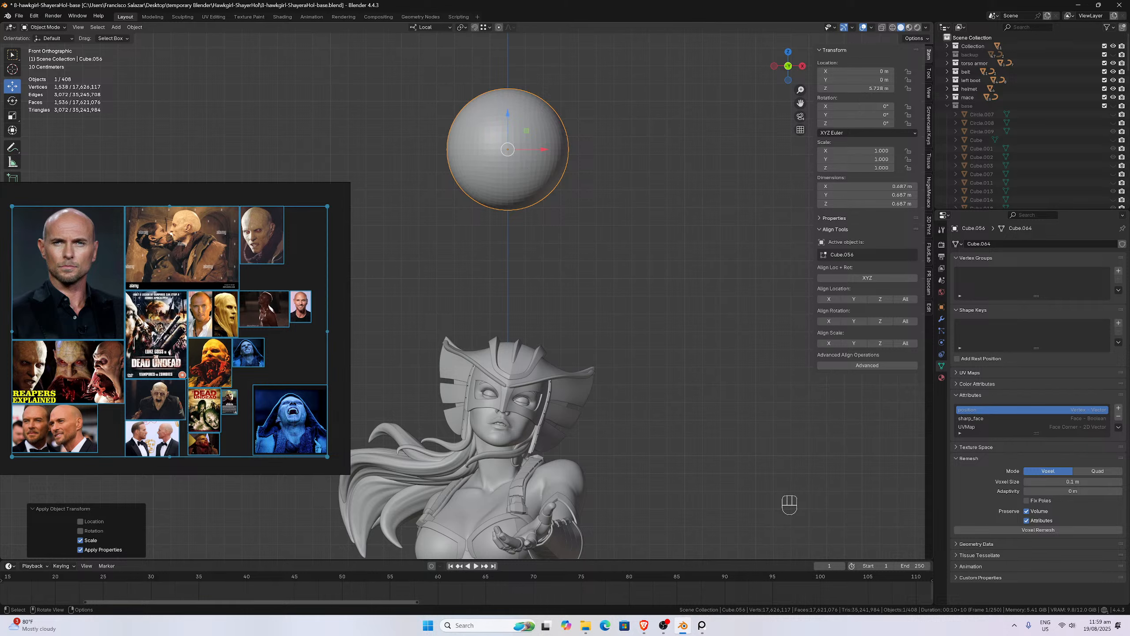
- Duplicate the large byth sphere in side view and offset the copy about -0.13 m in Y and -0.34 m in Z as the jaw
scroll(163, 286, up, 6)
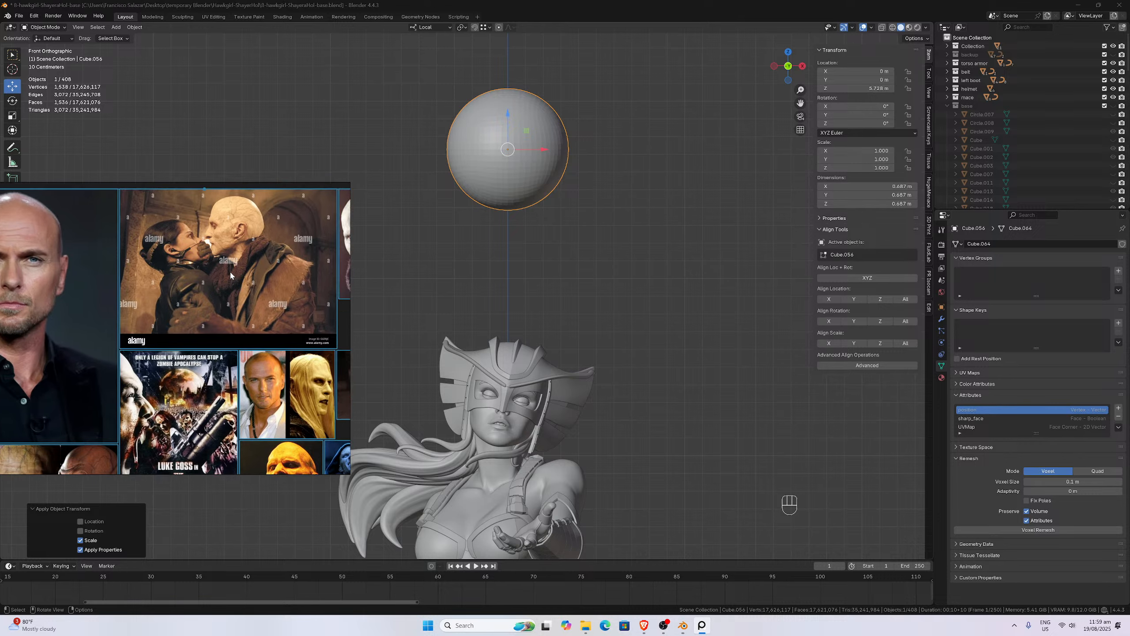
scroll(256, 308, up, 1)
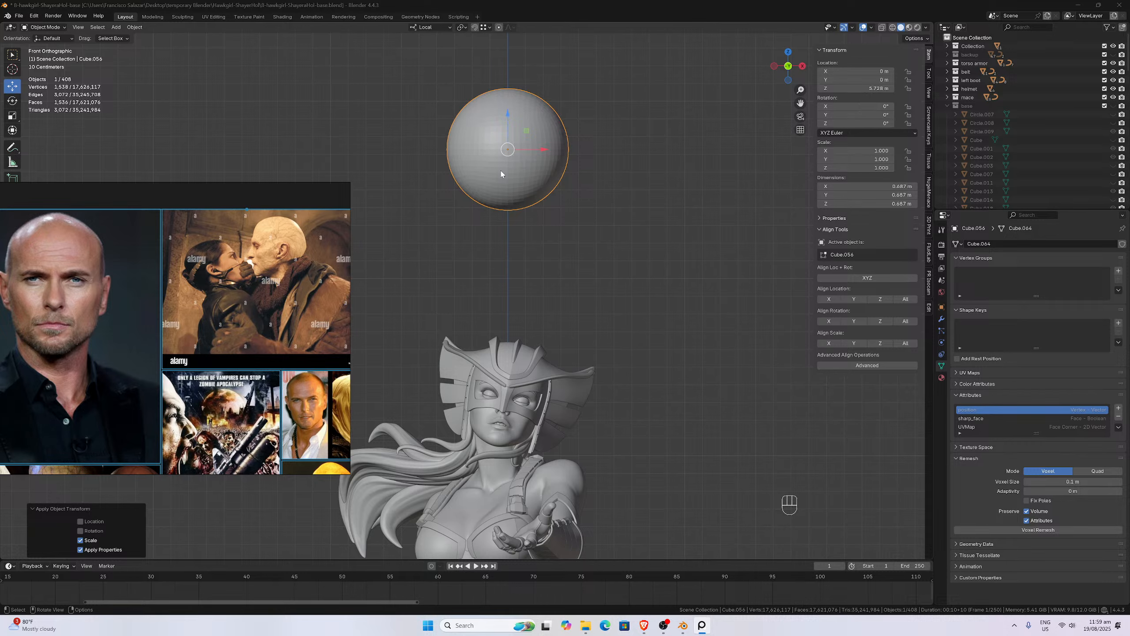
click(557, 231)
key(KP_3)
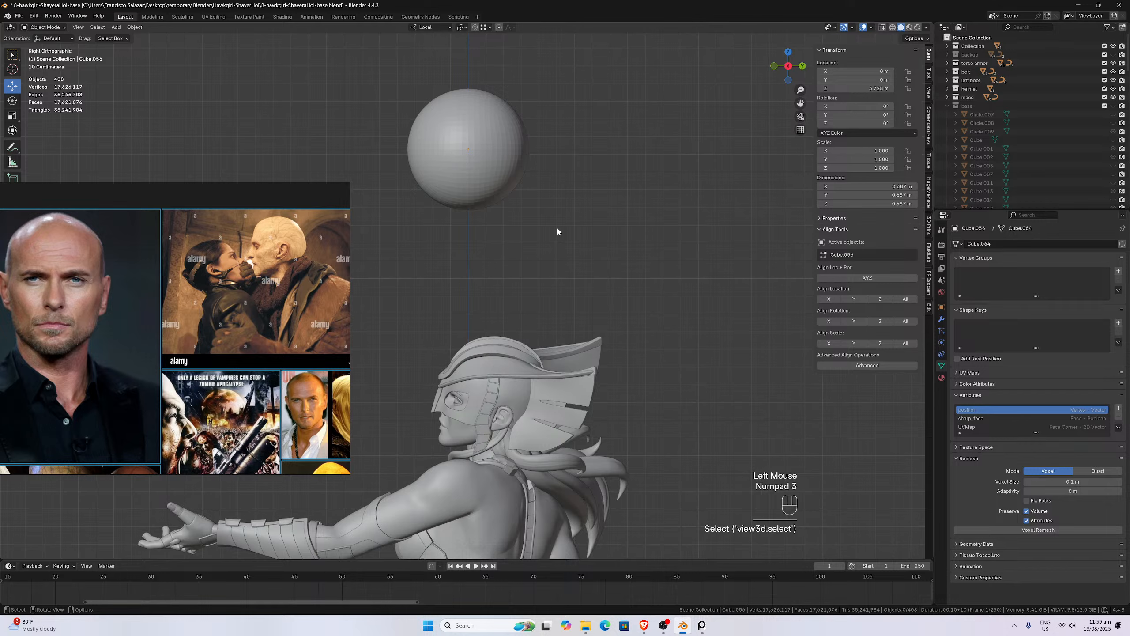
click(486, 166)
key(shift+d)
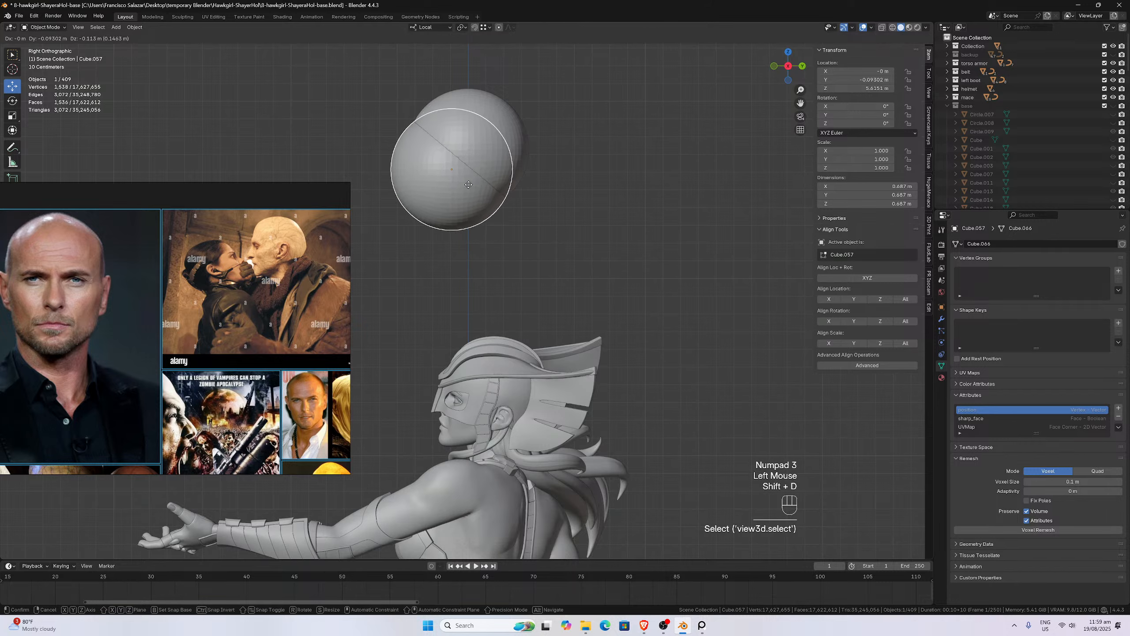
click(467, 228)
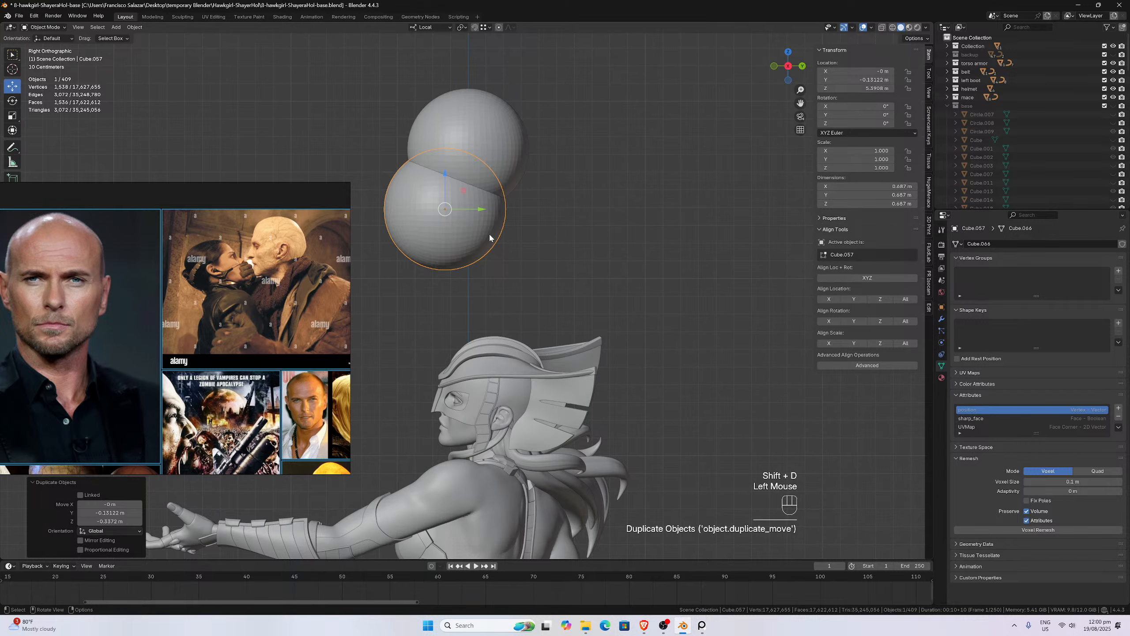
- Scale the jaw sphere uniformly by about 0.61 and apply its scale
key(s)
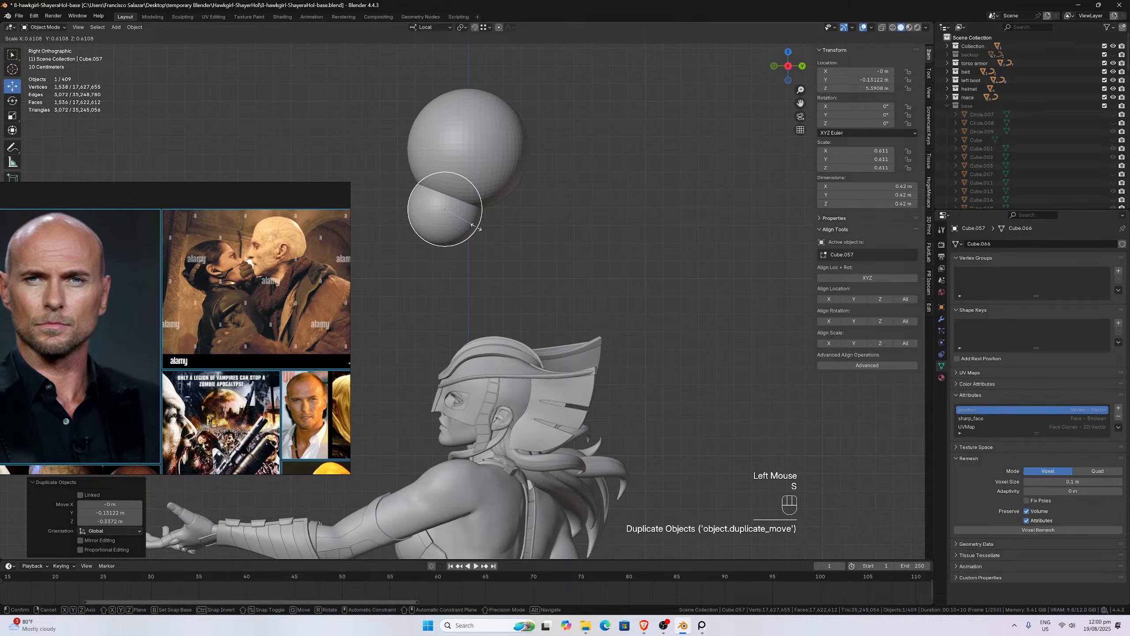
click(475, 225)
key(ctrl+a)
click(476, 226)
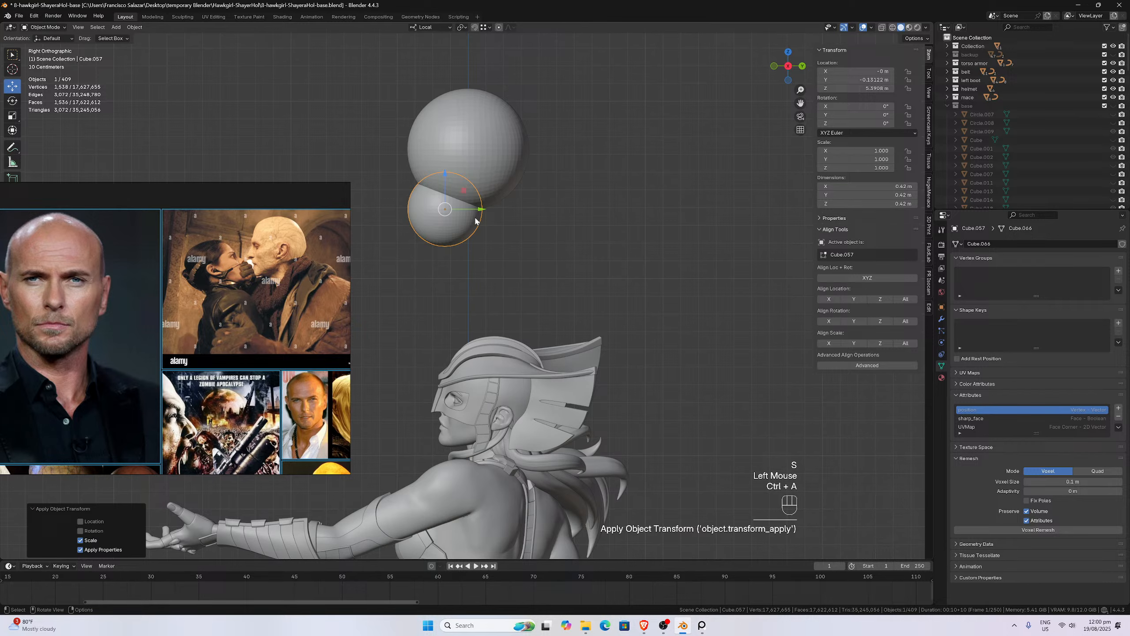
- Sculpt the large sphere in front view, narrowing its lower sides with the Grab brush at a radius of about 241 px
click(468, 147)
key(KP_1)
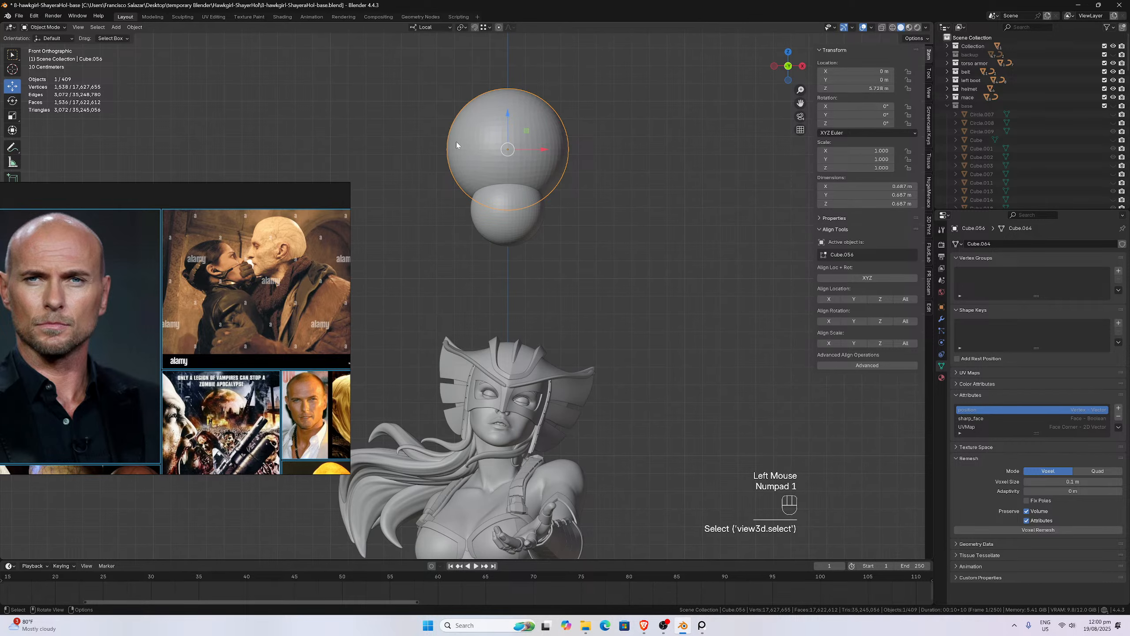
click(52, 30)
click(44, 57)
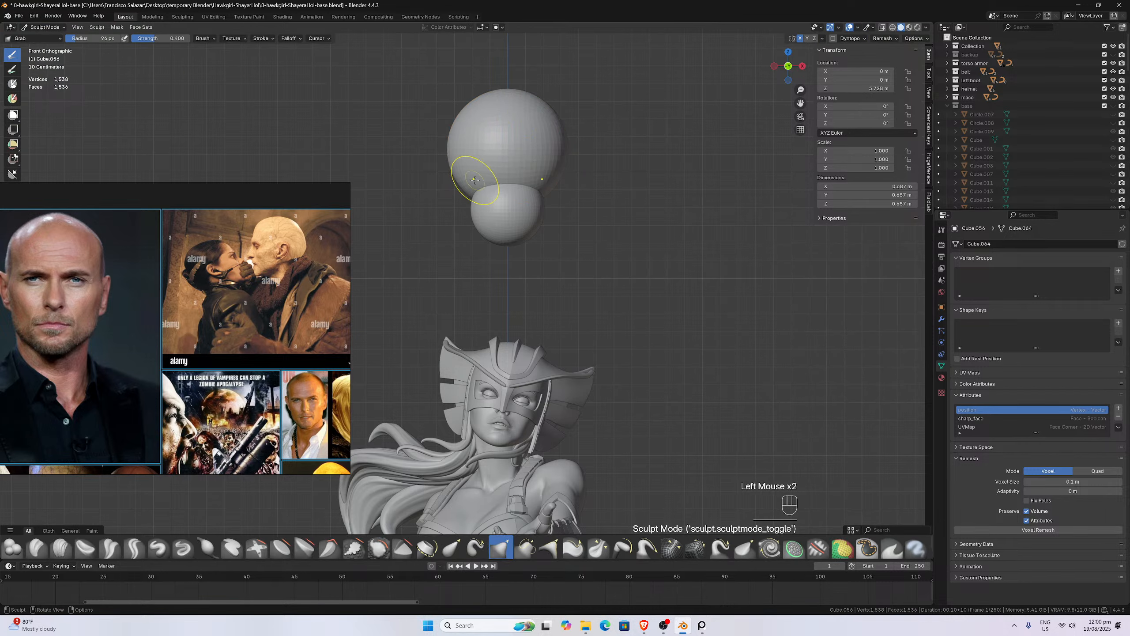
key(f)
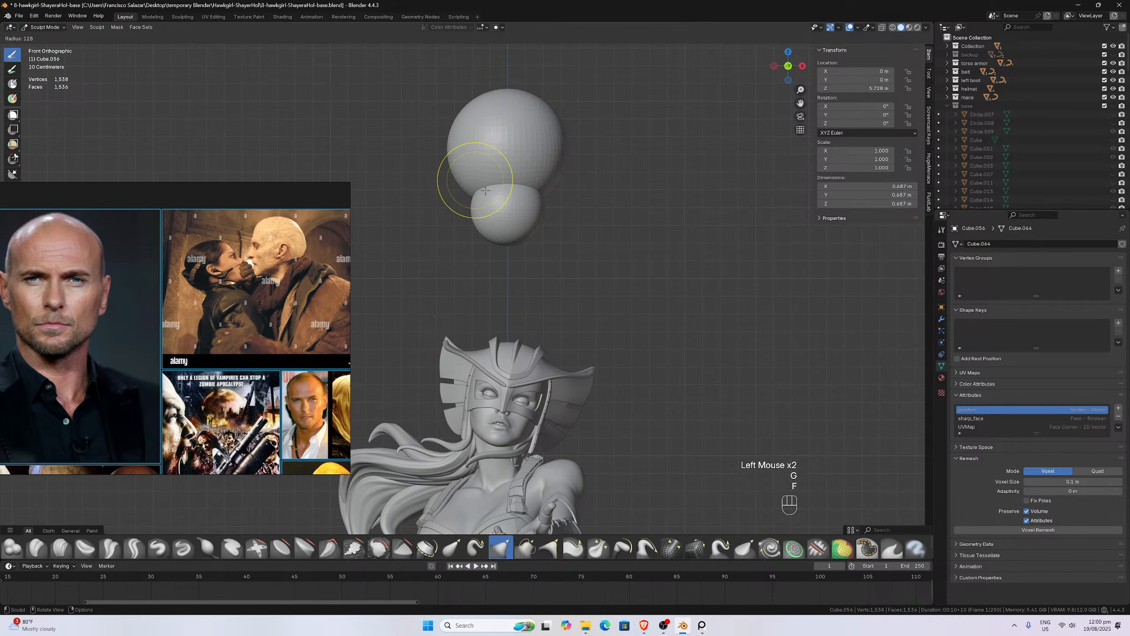
click(479, 192)
key(f)
click(467, 192)
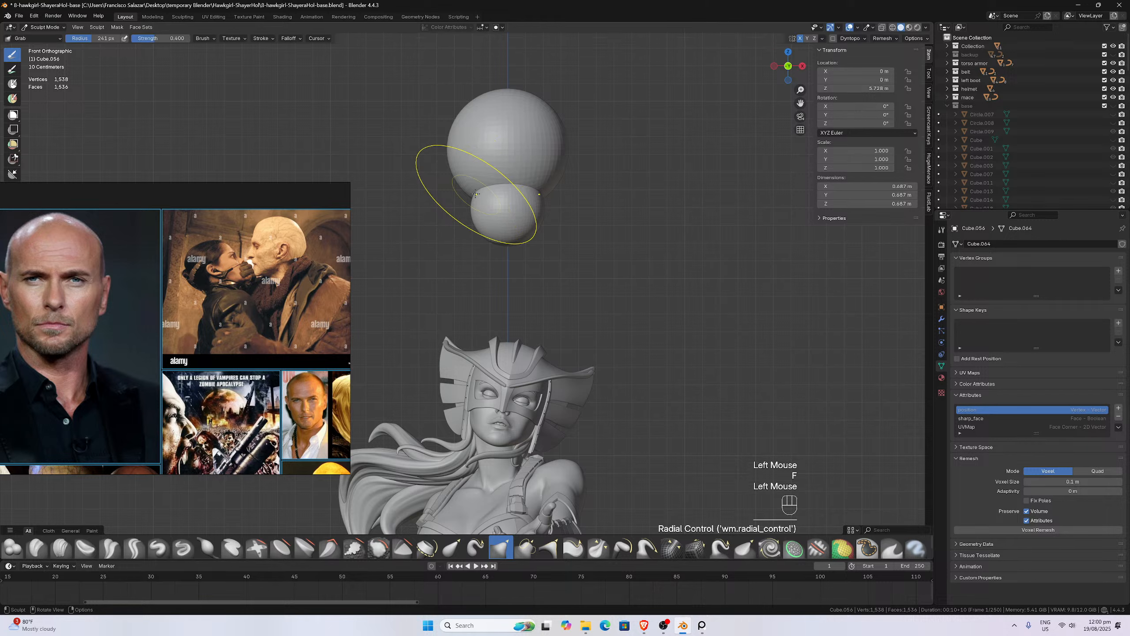
click(464, 191)
drag(451, 193, 450, 192)
mouse_move(466, 194)
mouse_down()
mouse_move(453, 192)
mouse_move(454, 156)
mouse_up()
drag(451, 162, 460, 167)
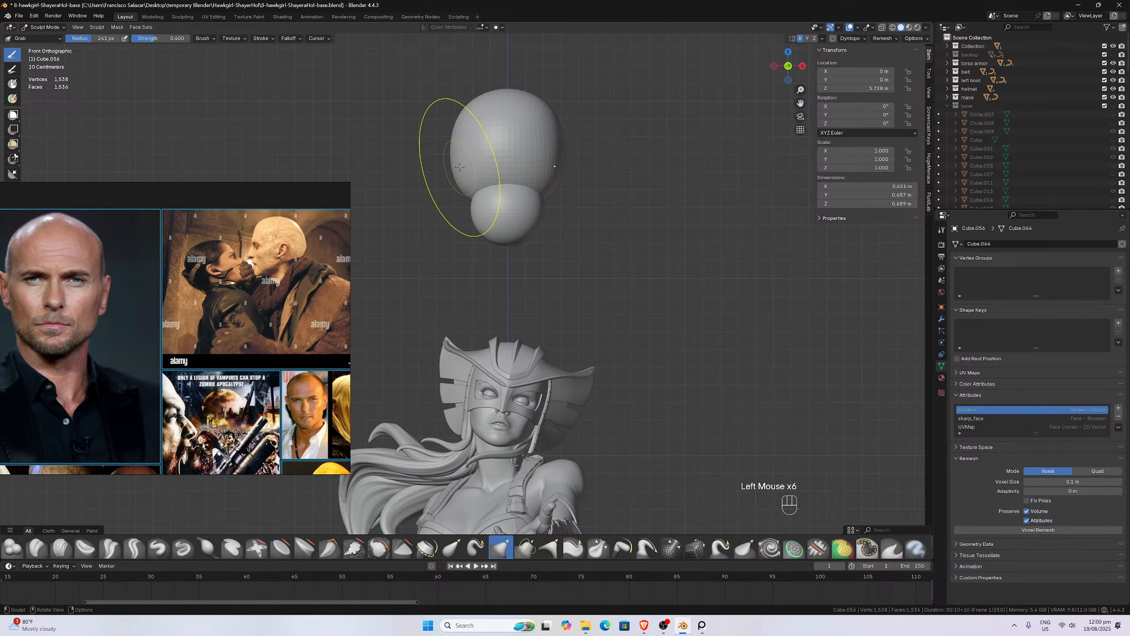
- Refine the cranium's outline from the top view with Grab strokes along its side and rear contours
key(KP_7)
mouse_move(461, 229)
mouse_down()
mouse_move(473, 248)
mouse_move(464, 236)
mouse_up()
drag(455, 304, 460, 306)
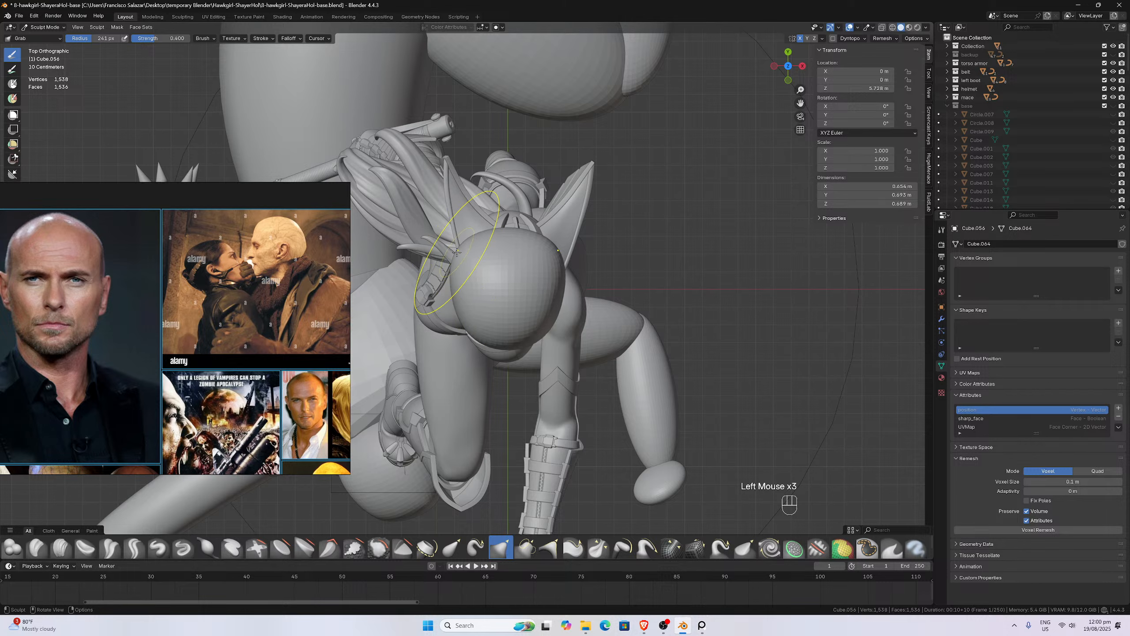
drag(455, 258, 455, 260)
drag(494, 228, 497, 225)
- Shape the cranium's side profile with the Grab brush, extending the back and flattening the face front to about 0.74 m deep
key(KP_3)
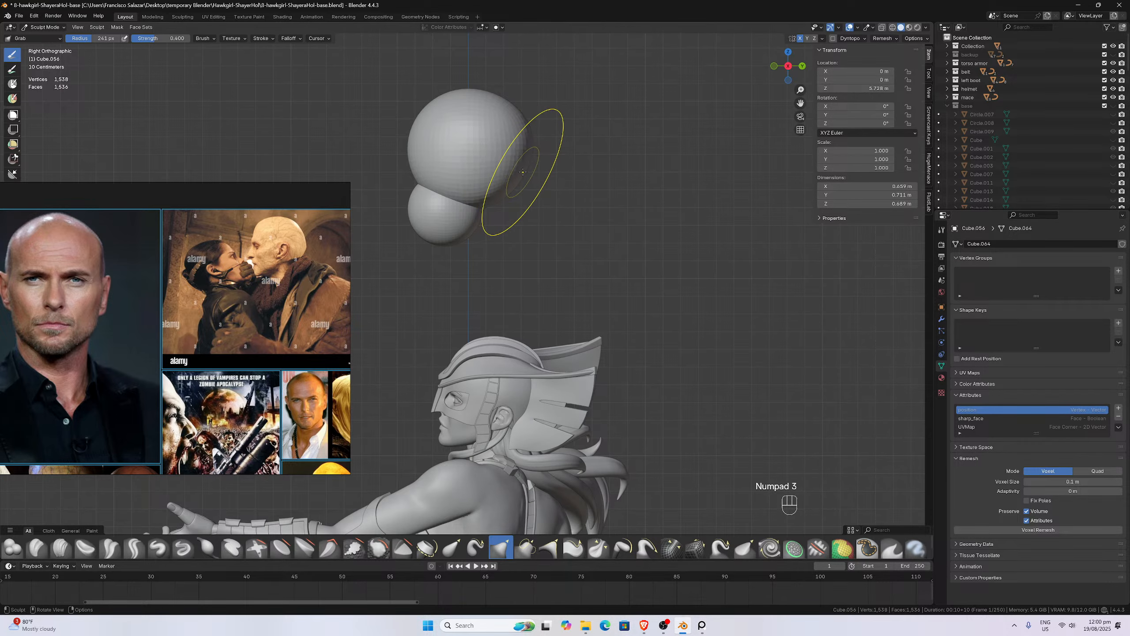
drag(522, 171, 534, 175)
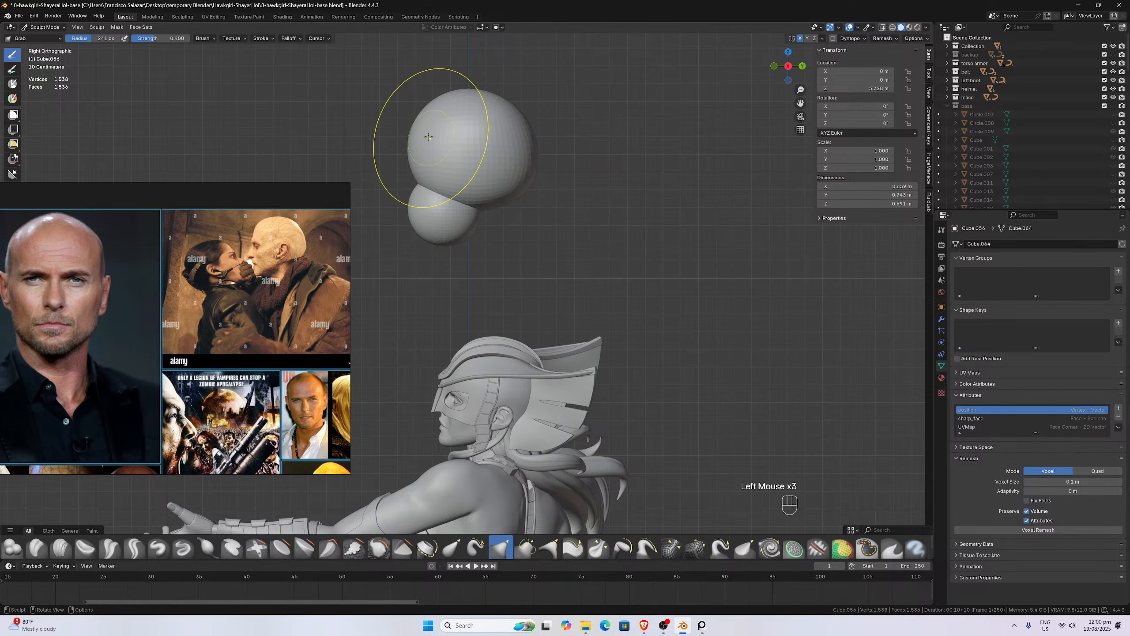
mouse_move(410, 144)
mouse_down()
mouse_move(418, 110)
mouse_move(412, 141)
mouse_up()
scroll(412, 142, up, 1)
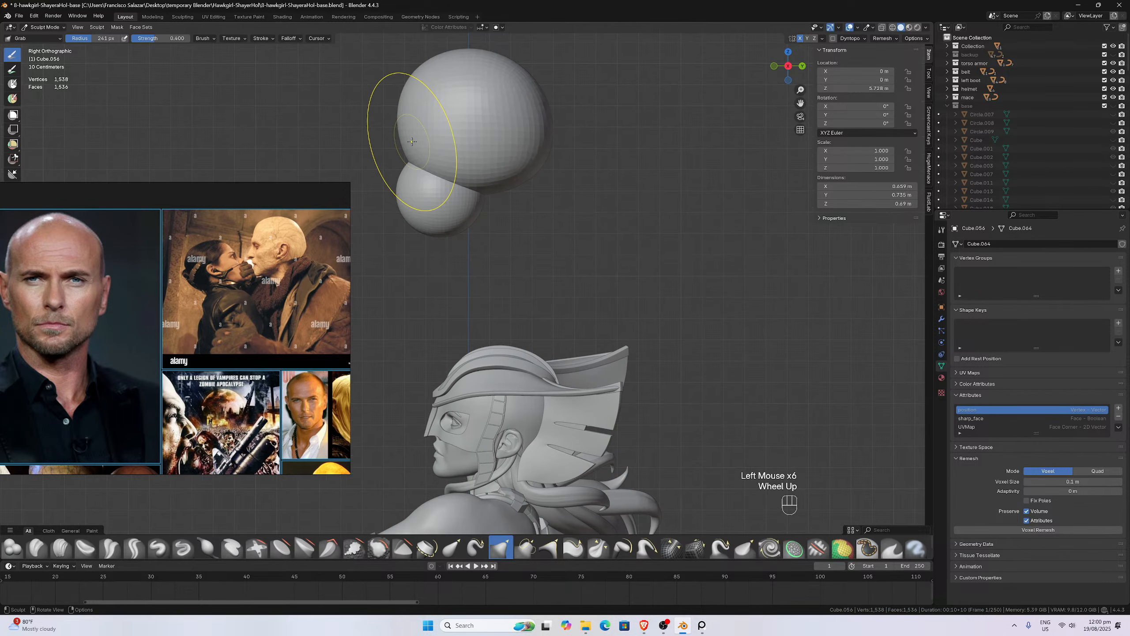
mouse_move(403, 171)
mouse_down()
mouse_move(402, 196)
mouse_move(418, 178)
mouse_up()
- Switch from the cranium to the small jaw sphere, apply its scale and put it in Sculpt Mode
click(55, 29)
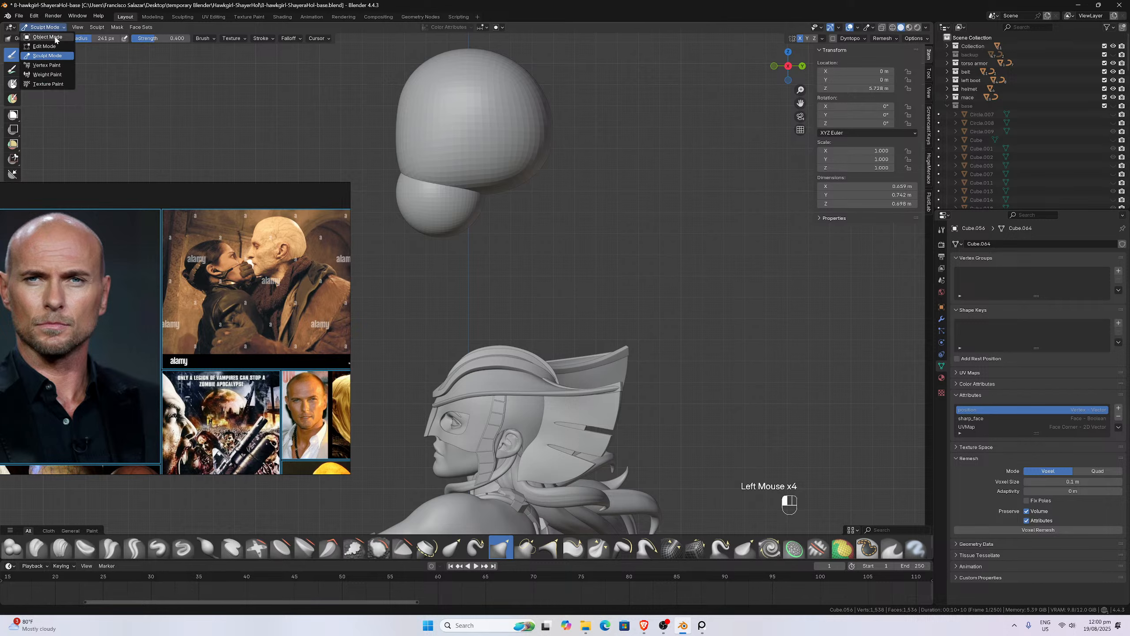
click(45, 37)
click(416, 220)
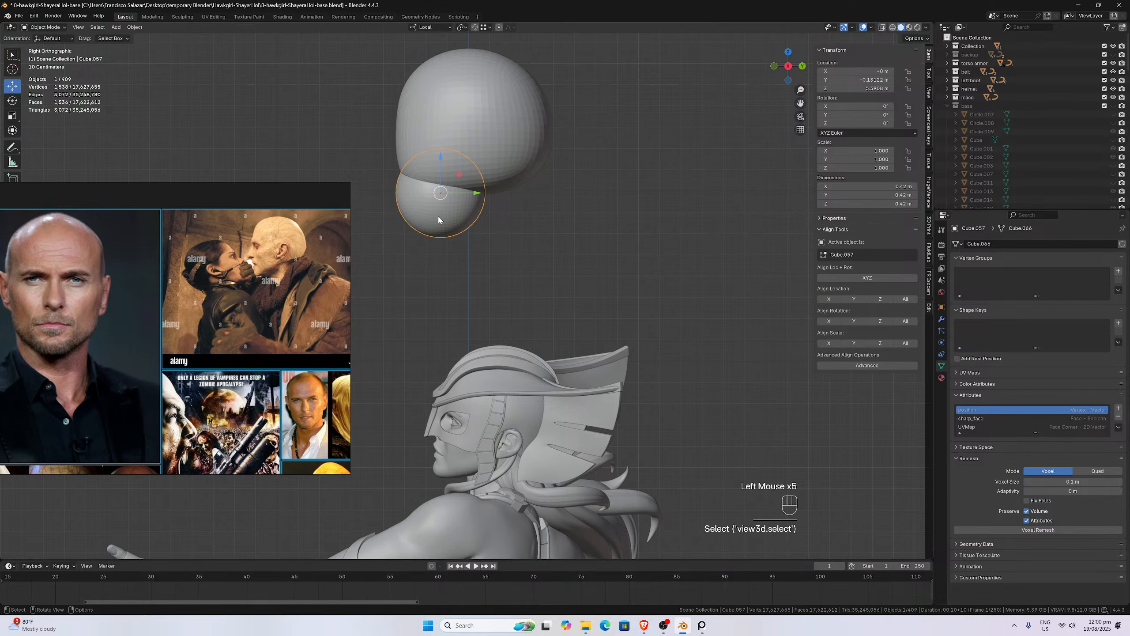
click(49, 28)
key(ctrl+a)
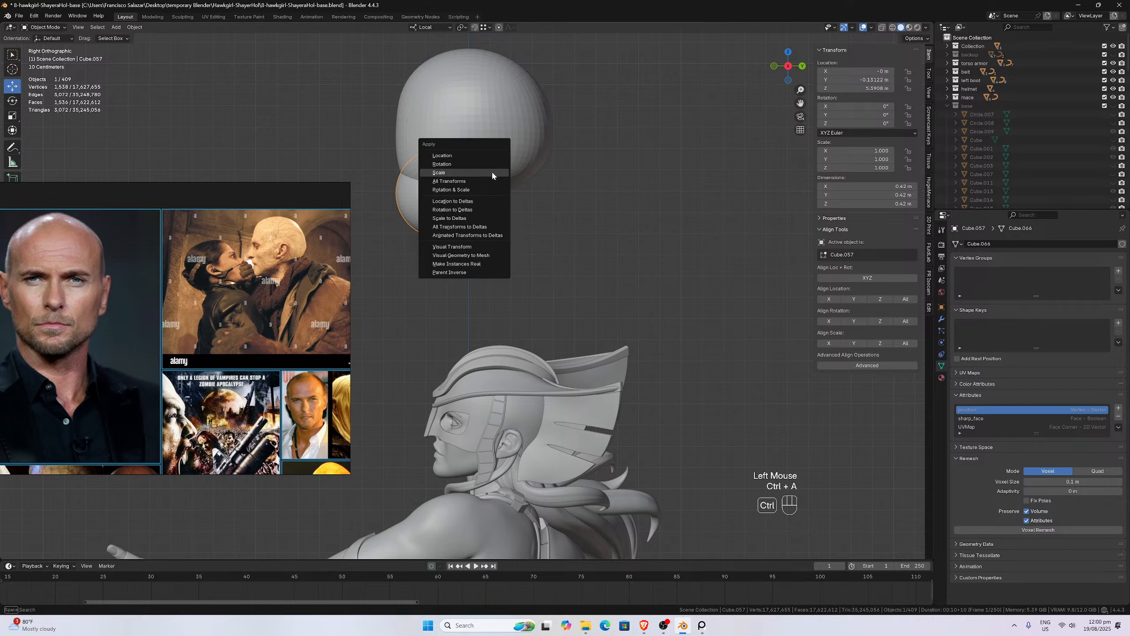
click(492, 173)
click(59, 29)
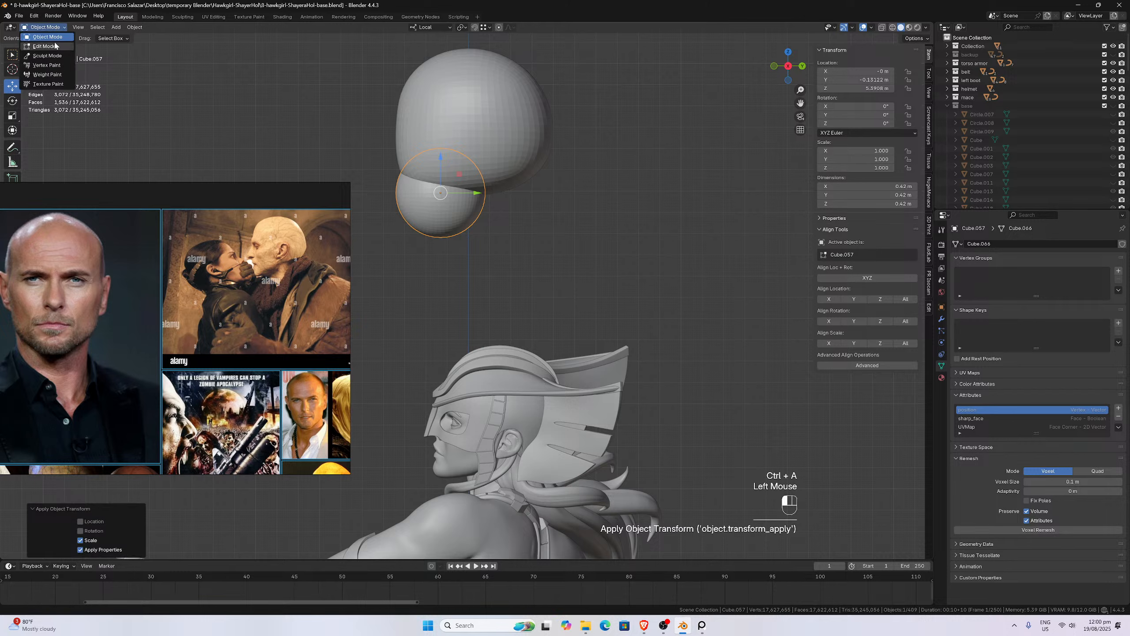
click(54, 57)
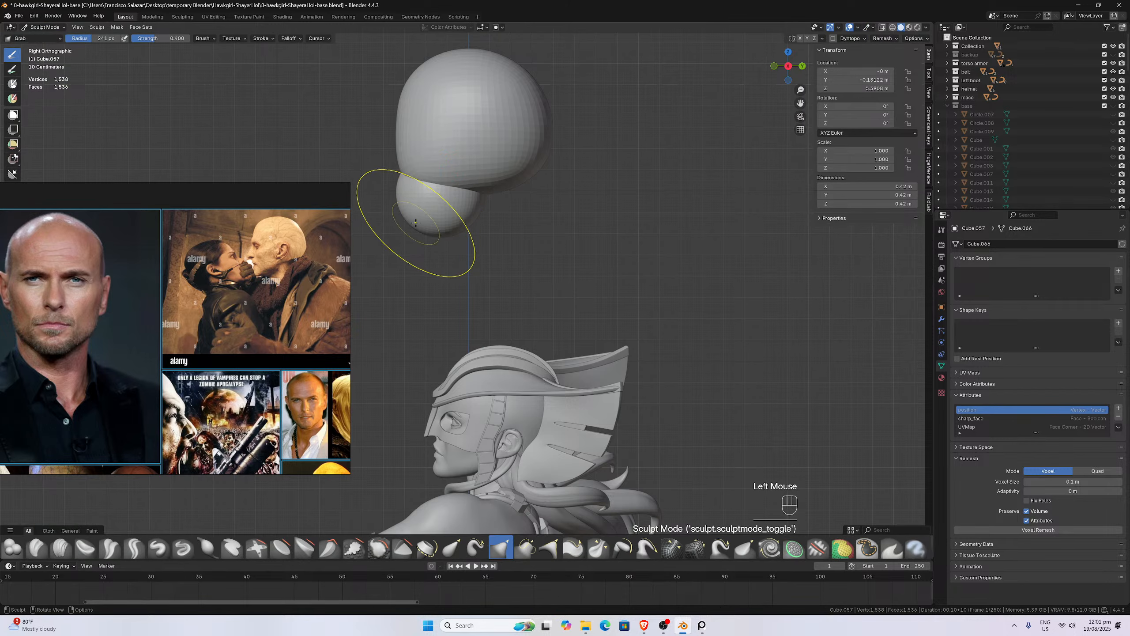
mouse_move(428, 225)
mouse_down()
mouse_move(425, 240)
mouse_move(409, 209)
mouse_move(413, 233)
mouse_up()
drag(402, 190, 469, 206)
drag(464, 201, 470, 205)
key(ctrl+z)
key(ctrl+z)
key(ctrl+z)
key(ctrl+z)
key(ctrl+z)
key(ctrl+z)
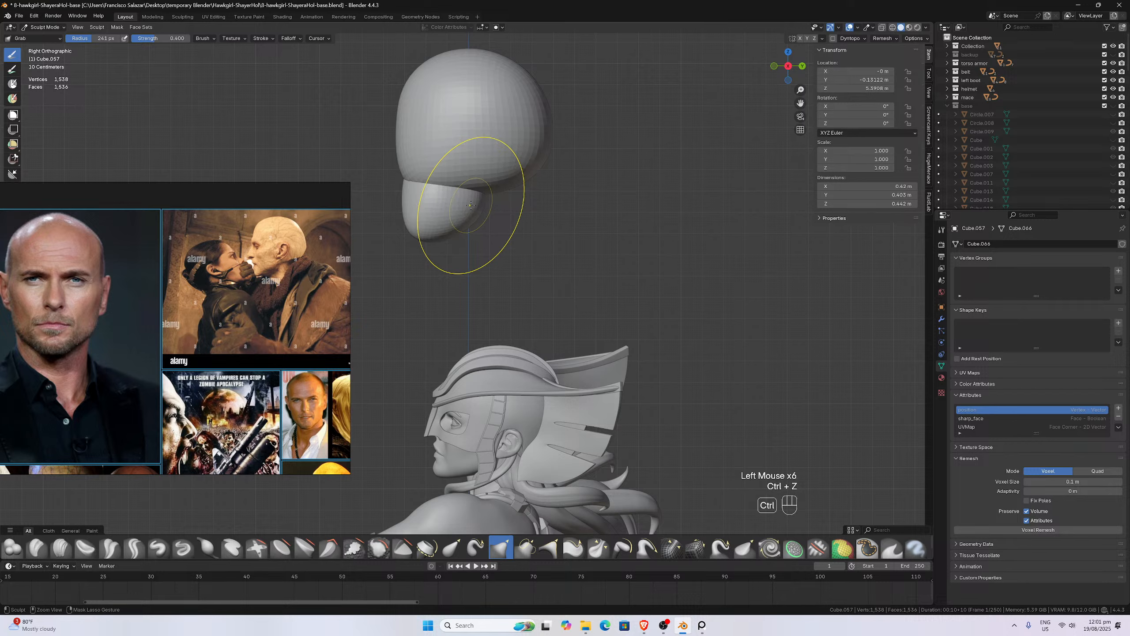
key(ctrl+z)
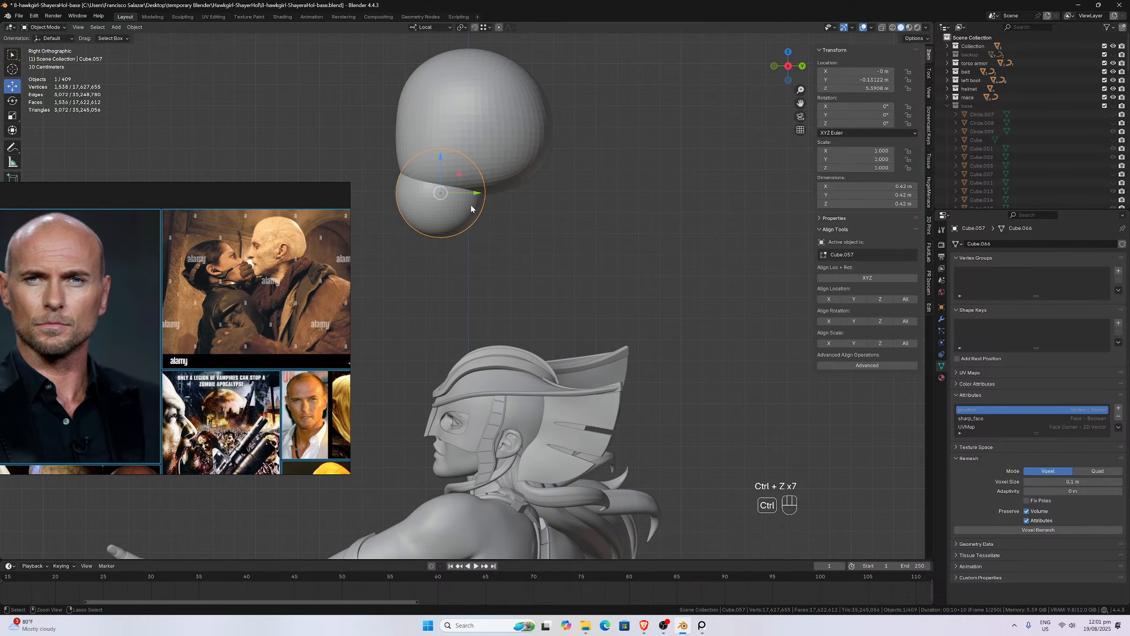
key(ctrl+shift+z)
- Enable X-axis symmetry for the jaw sphere and grab its side profile into a chin at the front and a tapered rear
click(800, 39)
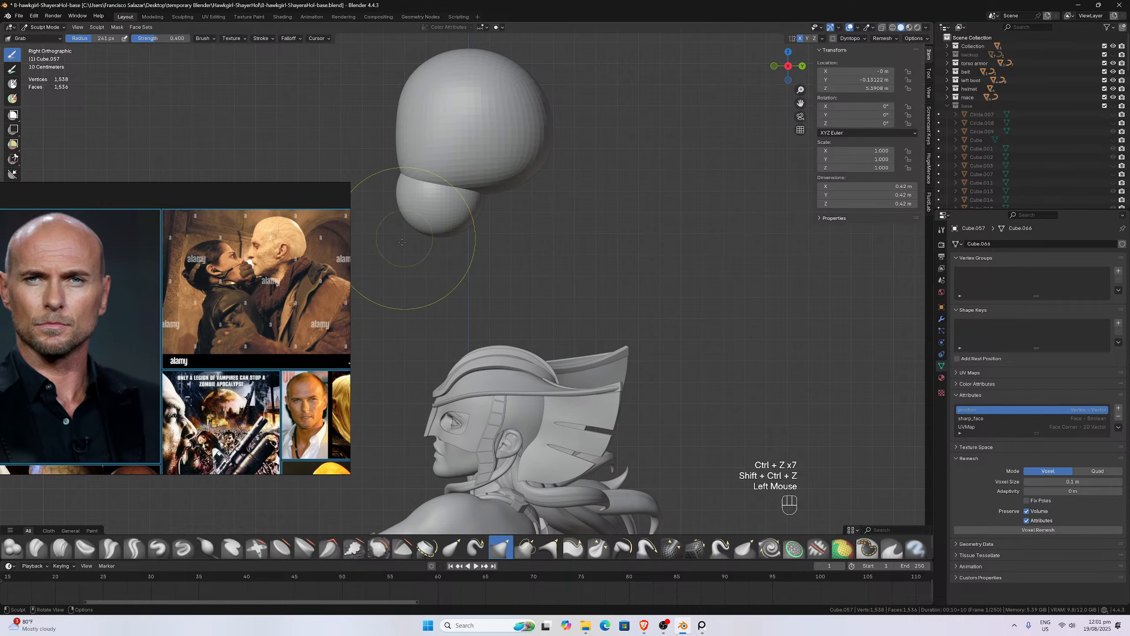
mouse_move(410, 225)
mouse_down()
mouse_move(397, 195)
mouse_move(414, 200)
mouse_move(408, 248)
mouse_move(454, 231)
mouse_move(475, 198)
mouse_move(481, 206)
mouse_up()
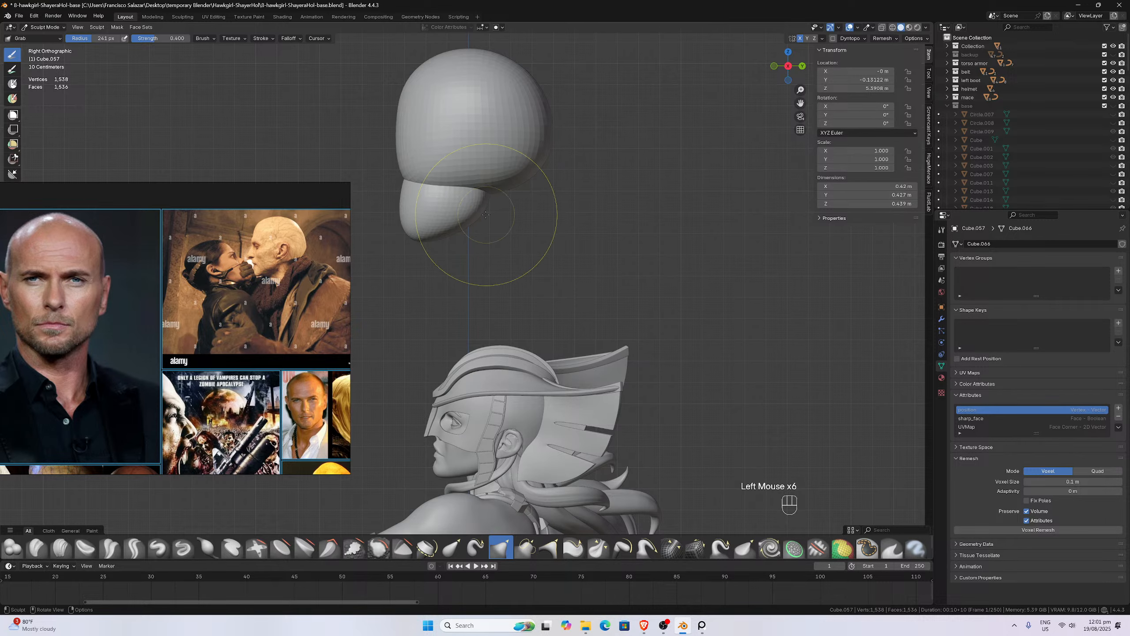
- Widen the upper sides of the jaw symmetrically from the back and front views to about 0.53 m across
key(ctrl+KP_1)
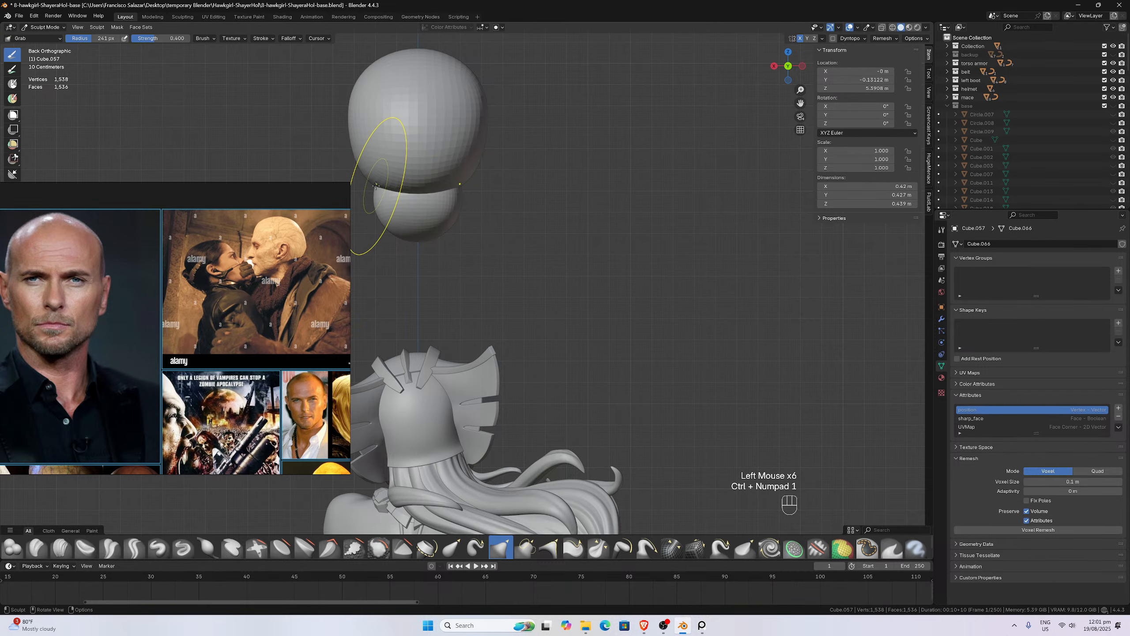
mouse_move(385, 198)
mouse_down()
mouse_move(361, 177)
mouse_move(346, 180)
mouse_move(369, 211)
mouse_move(416, 219)
mouse_up()
mouse_move(380, 181)
middle_down()
mouse_move(484, 212)
mouse_move(552, 216)
middle_up()
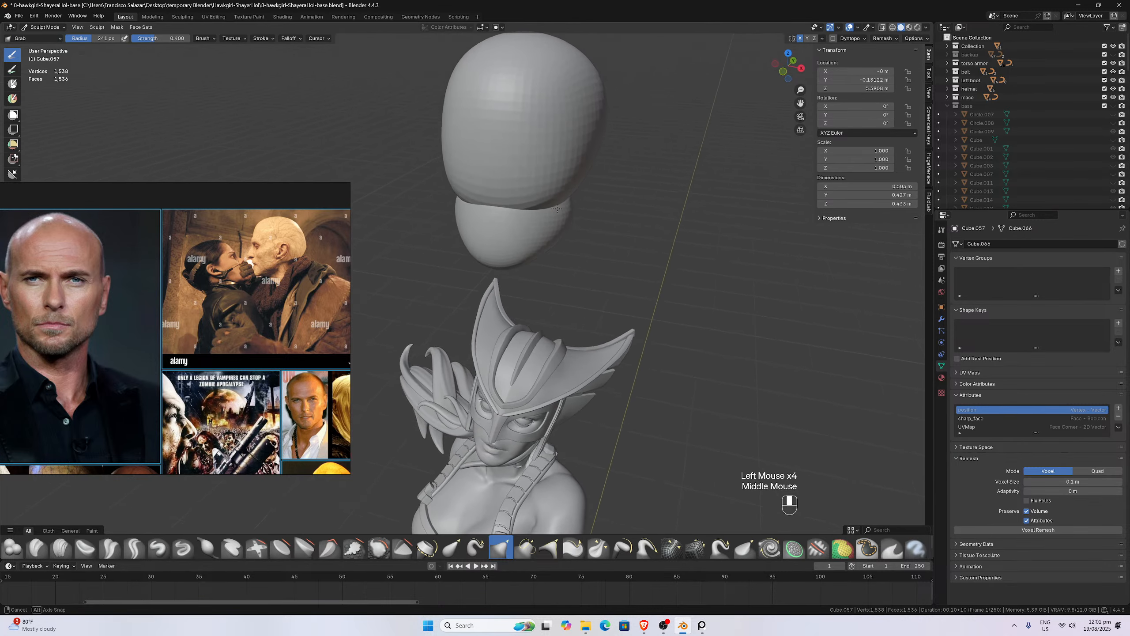
key(KP_1)
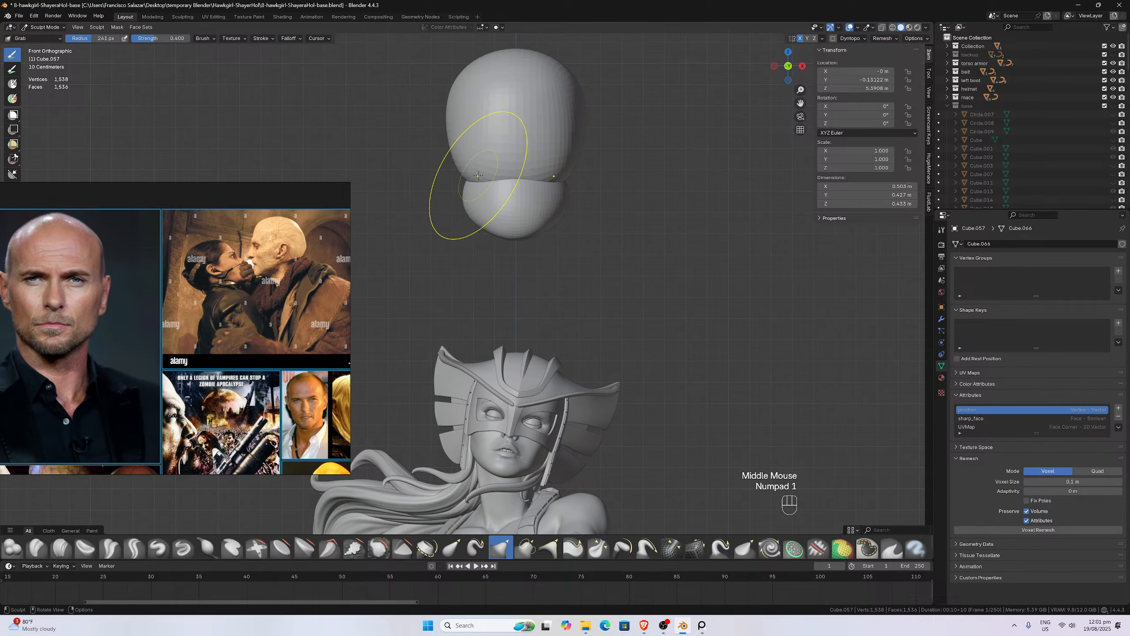
mouse_move(478, 175)
mouse_down()
mouse_move(445, 166)
mouse_move(490, 152)
mouse_move(464, 153)
mouse_move(469, 215)
mouse_move(458, 171)
mouse_move(450, 183)
mouse_move(467, 174)
mouse_up()
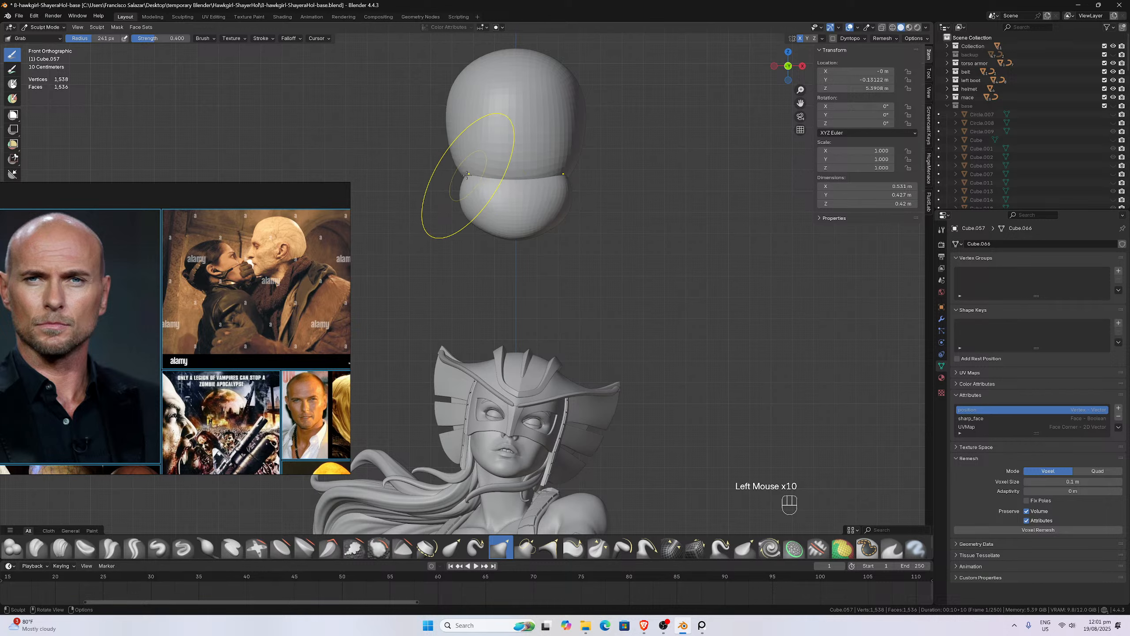
click(43, 27)
click(45, 38)
click(494, 145)
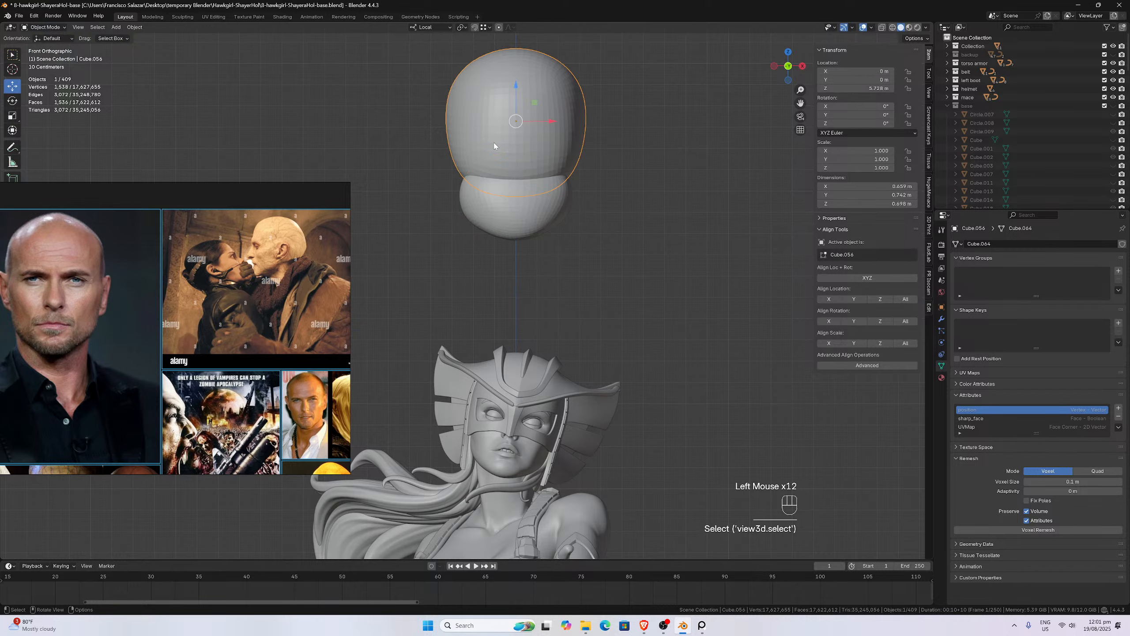
key(KP_3)
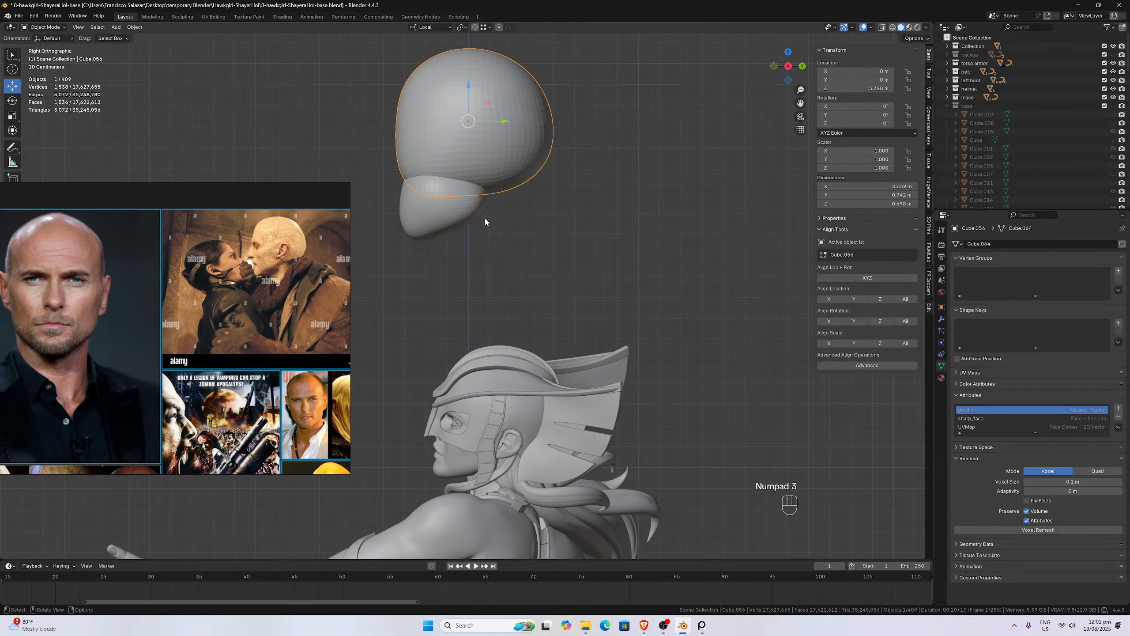
click(441, 215)
click(44, 28)
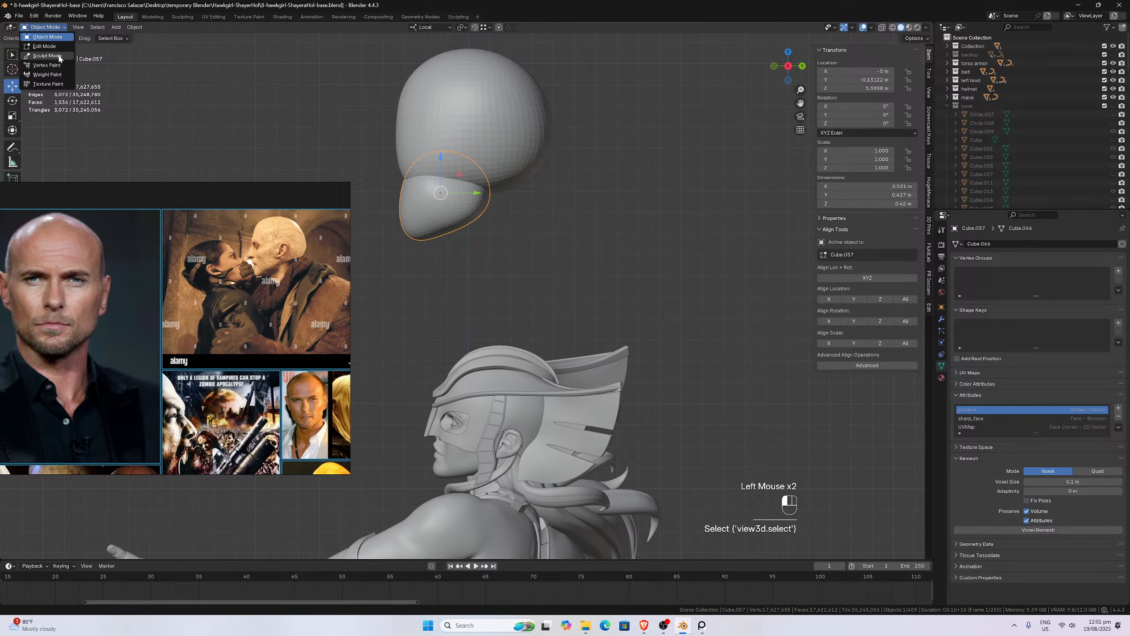
click(45, 56)
- Reshape the jaw's side profile with the Grab brush, raising its rear and pushing the chin forward to about 0.50 m deep
scroll(446, 248, down, 4)
scroll(446, 248, up, 2)
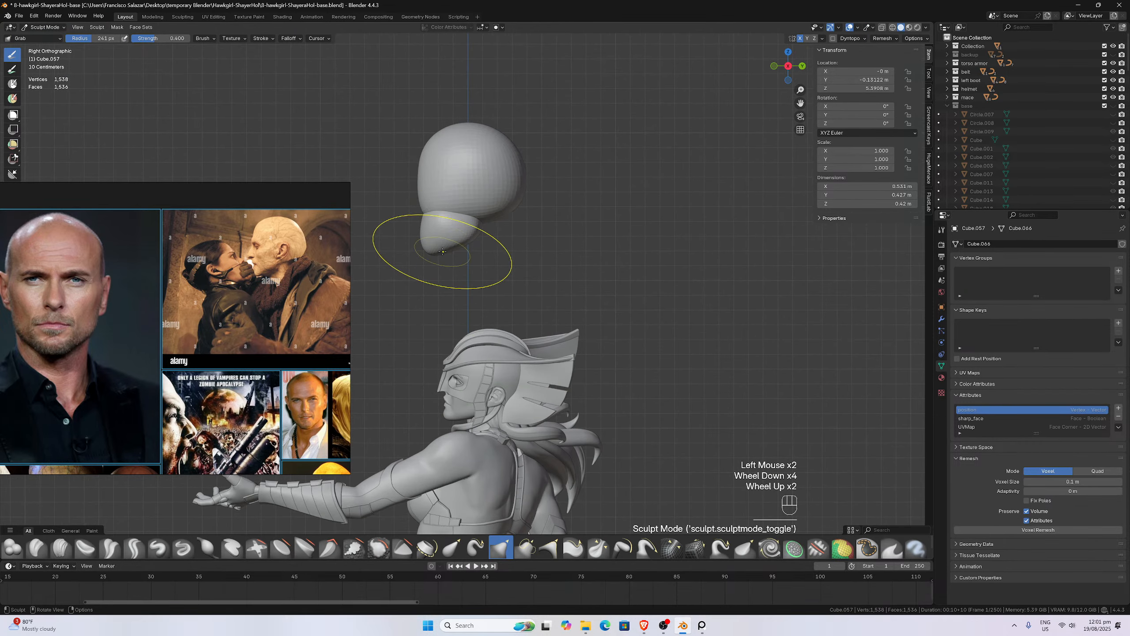
mouse_move(443, 245)
mouse_down()
mouse_move(432, 263)
mouse_move(435, 250)
mouse_move(494, 224)
mouse_up()
mouse_move(428, 214)
mouse_down()
mouse_move(428, 227)
mouse_move(421, 206)
mouse_move(403, 210)
mouse_move(403, 249)
mouse_up()
scroll(428, 227, up, 2)
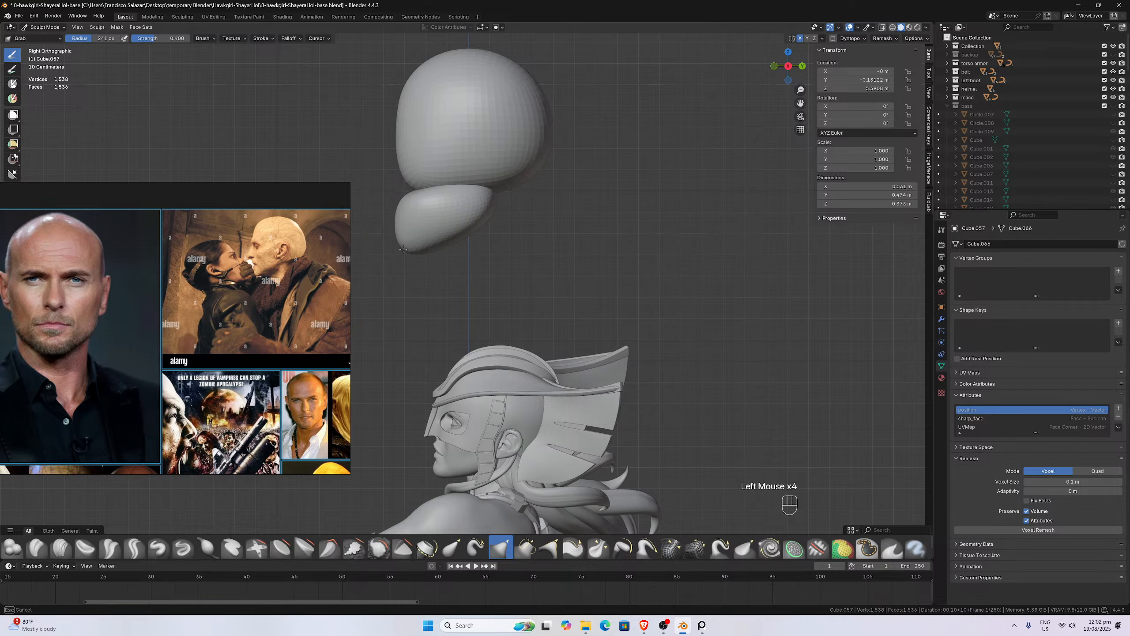
drag(399, 195, 399, 218)
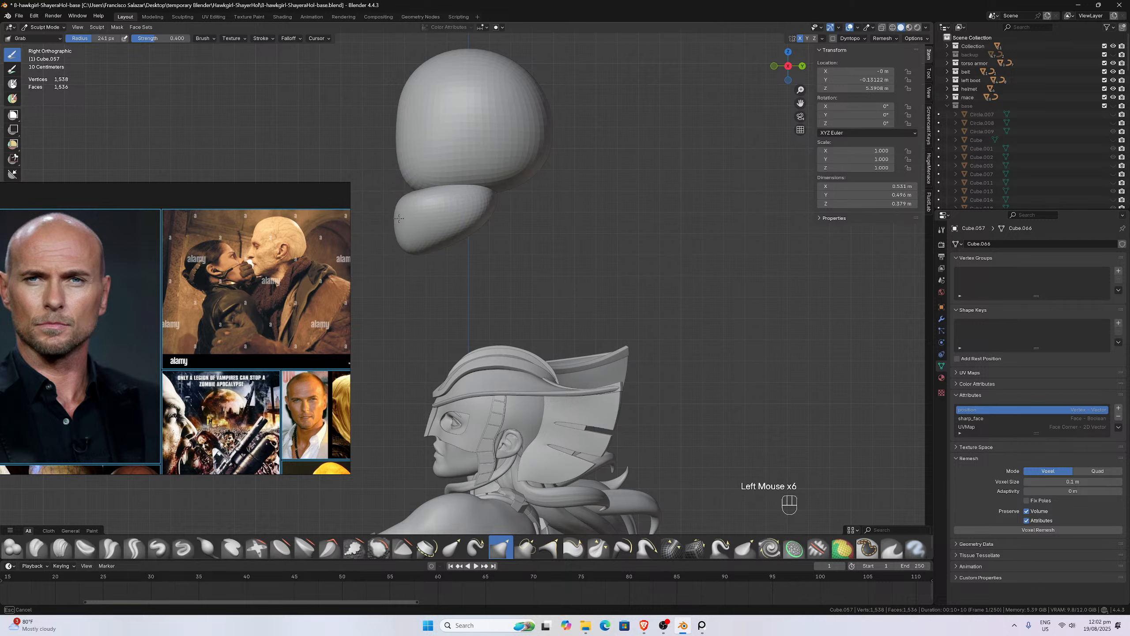
- Leave the jaw's Sculpt Mode, select the cranium and put it in Sculpt Mode
click(50, 30)
click(58, 38)
click(414, 123)
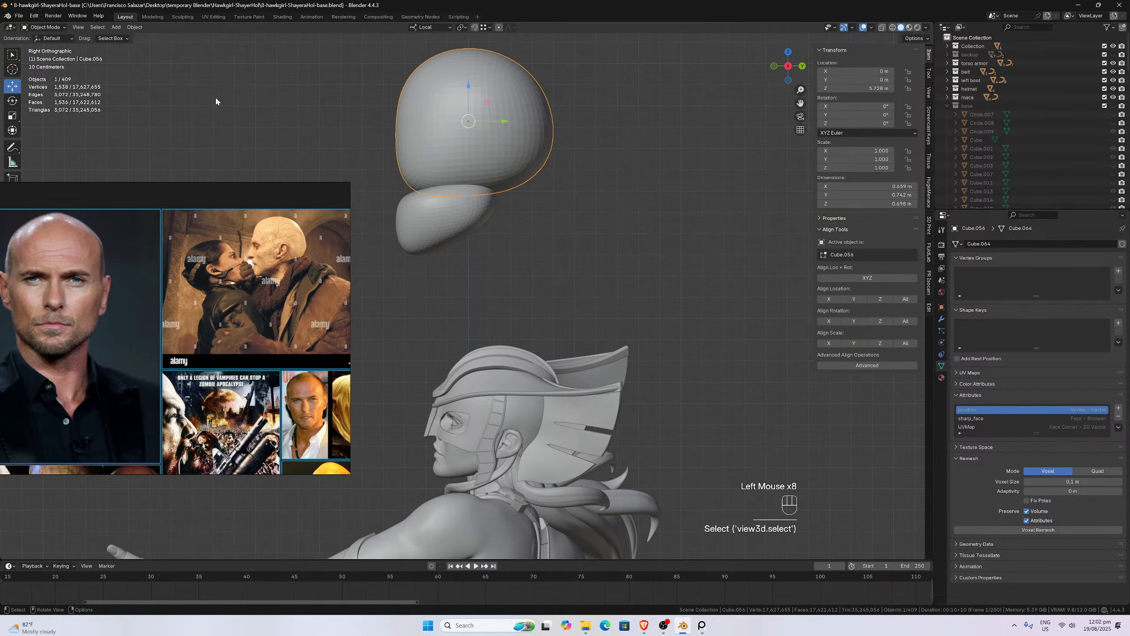
click(58, 27)
click(47, 53)
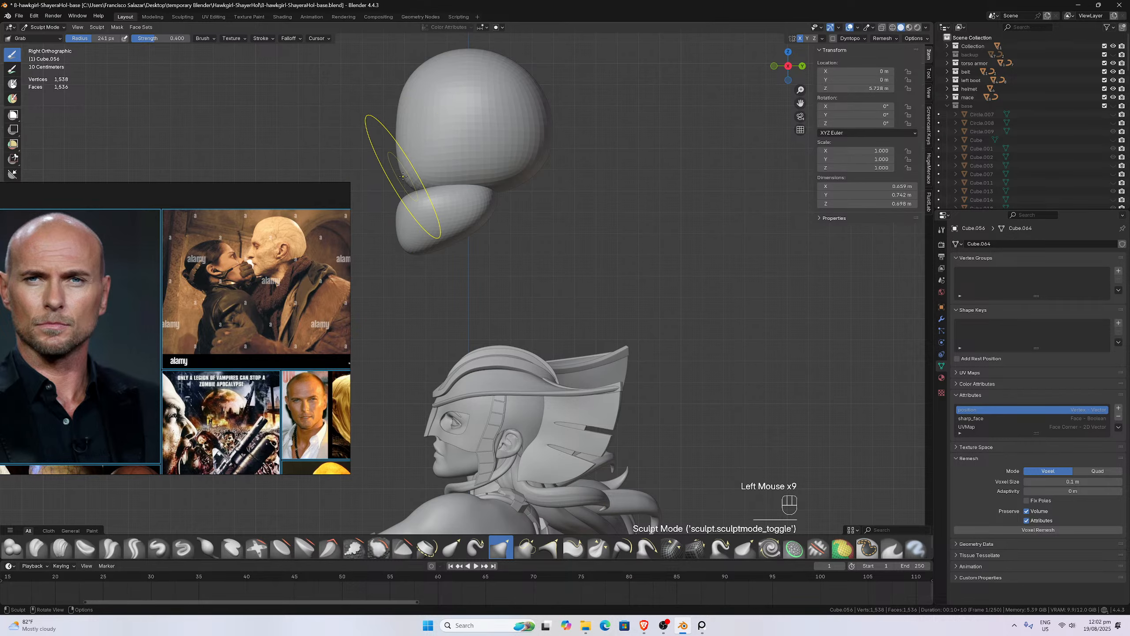
- Grab the cranium's front in side view, pulling the forehead and face forward to about 0.84 m overall depth
scroll(403, 176, down, 1)
drag(405, 184, 400, 154)
drag(414, 133, 405, 122)
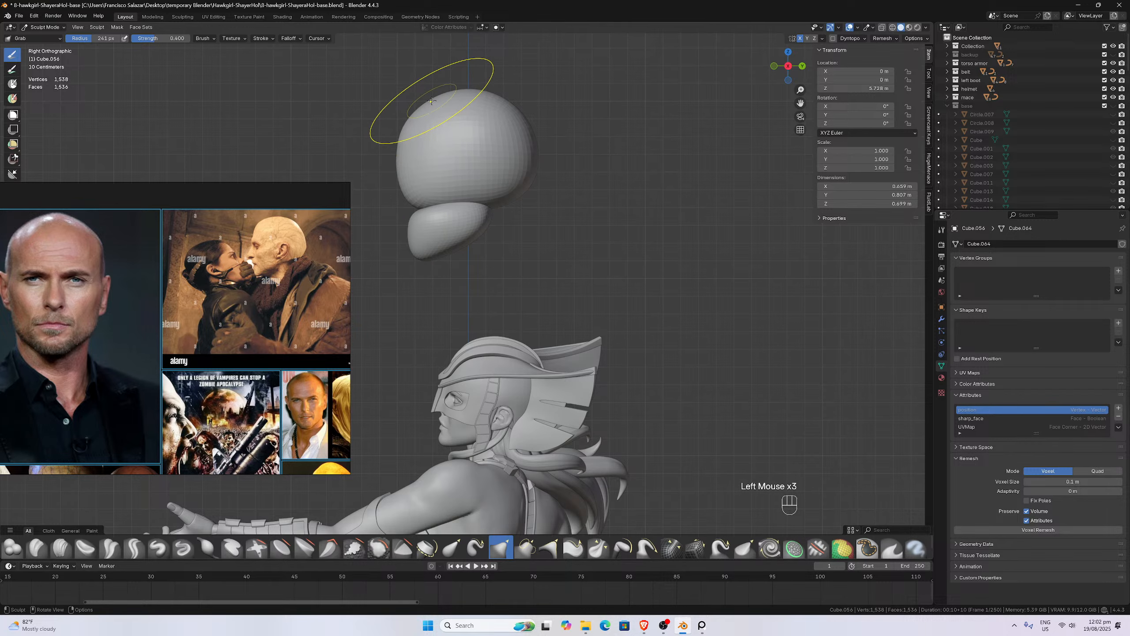
scroll(431, 100, down, 2)
drag(434, 176, 422, 160)
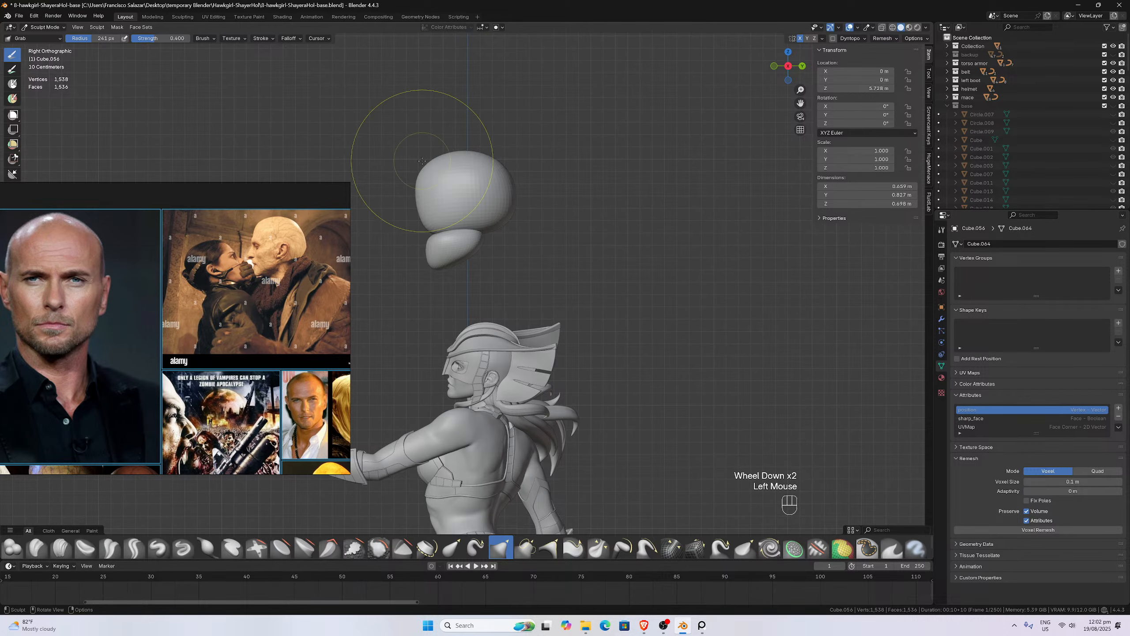
mouse_move(419, 218)
mouse_down()
mouse_move(427, 232)
mouse_move(404, 176)
mouse_move(388, 177)
mouse_move(390, 187)
mouse_up()
scroll(409, 200, up, 2)
scroll(409, 192, up, 1)
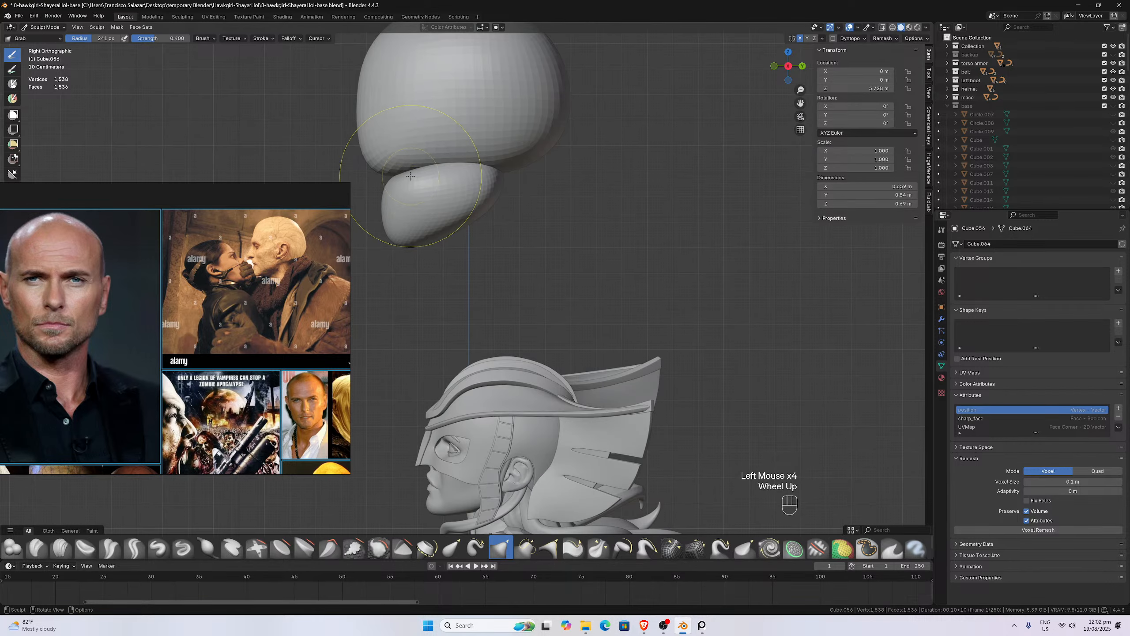
- Taper the cranium's lower sides toward the jaw from the front view and raise its upper part to about 0.71 m high
scroll(410, 176, down, 3)
middle_drag(410, 176, 540, 181)
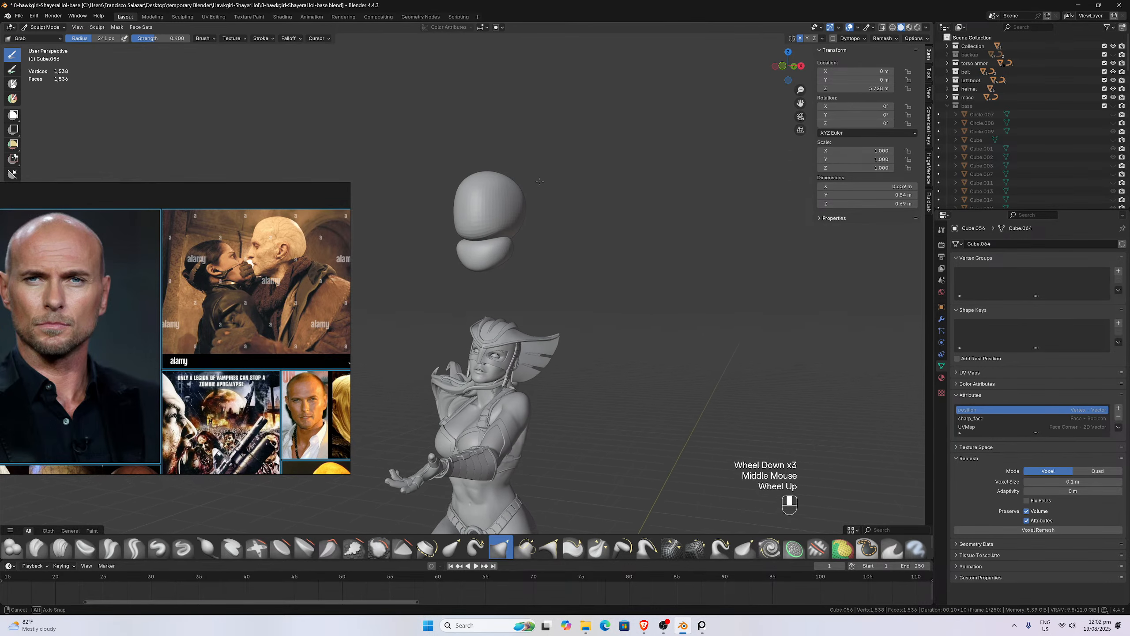
key(KP_1)
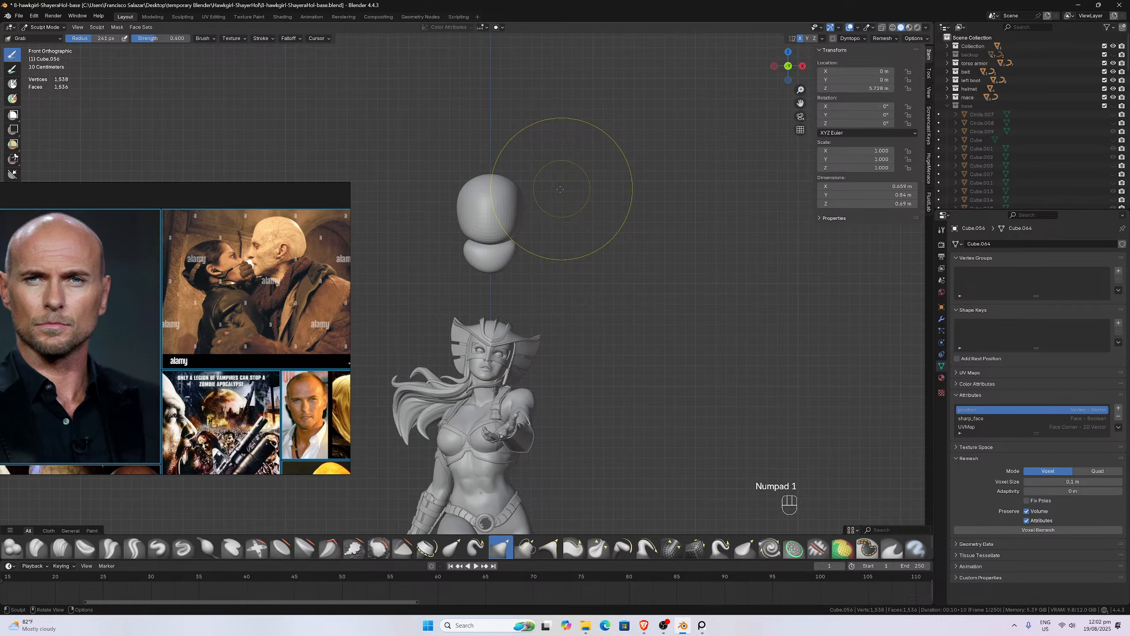
scroll(560, 190, up, 4)
scroll(468, 150, down, 2)
scroll(469, 152, up, 1)
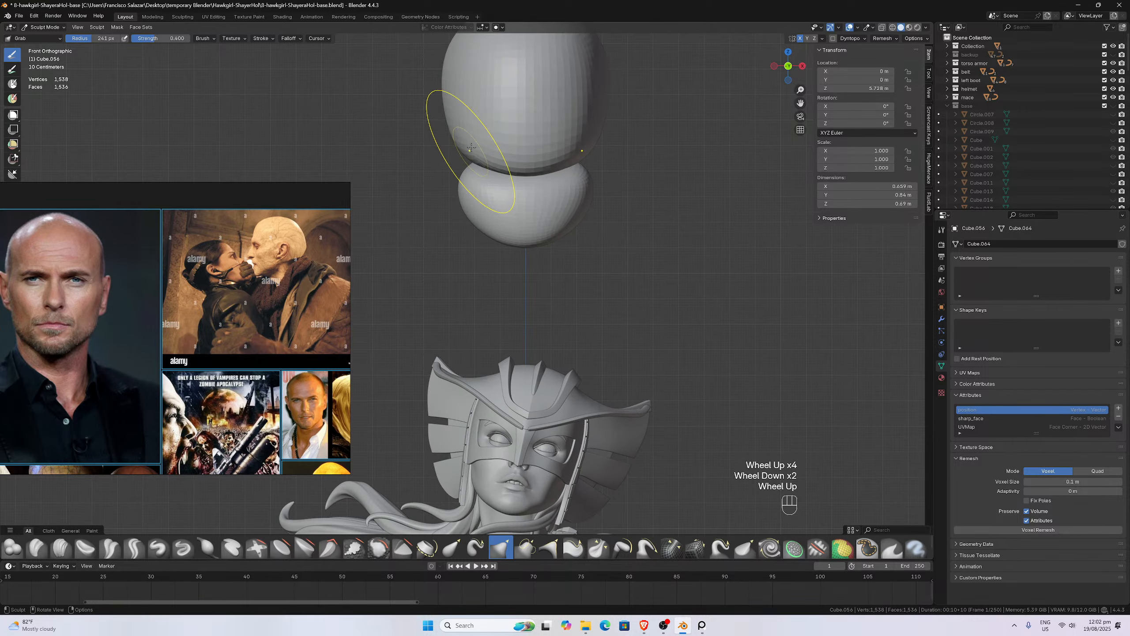
drag(469, 171, 491, 174)
mouse_move(487, 166)
mouse_down()
mouse_move(449, 95)
mouse_move(459, 105)
mouse_up()
scroll(463, 71, down, 1)
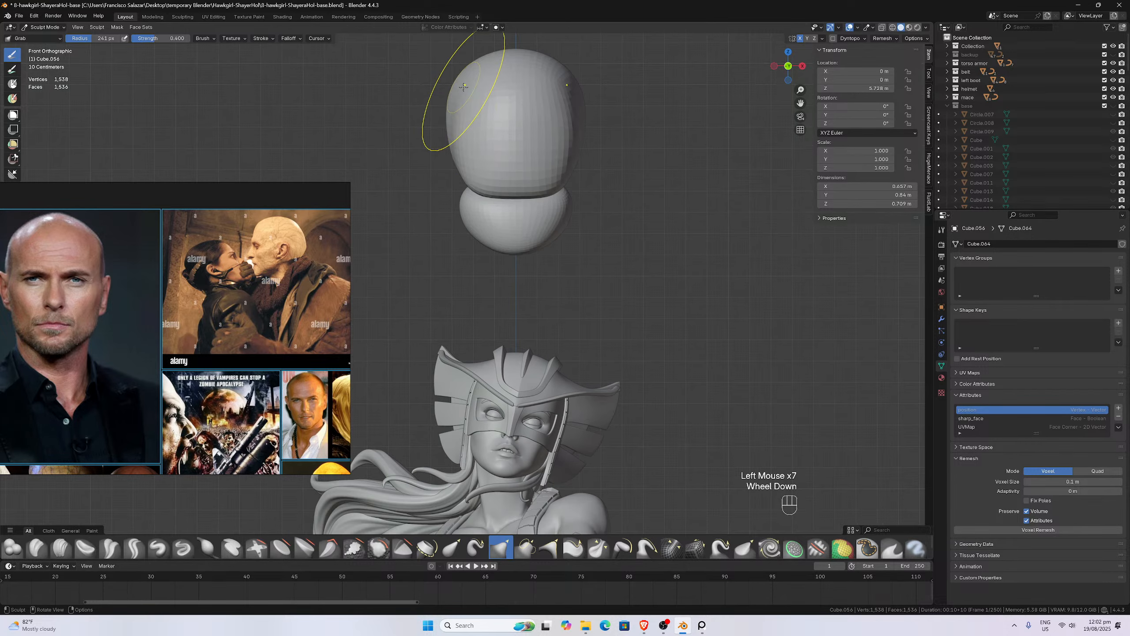
- Refine the temples and cheek sides of the cranium symmetrically with the Grab brush in front view
scroll(463, 67, up, 1)
drag(464, 50, 465, 48)
drag(456, 100, 458, 83)
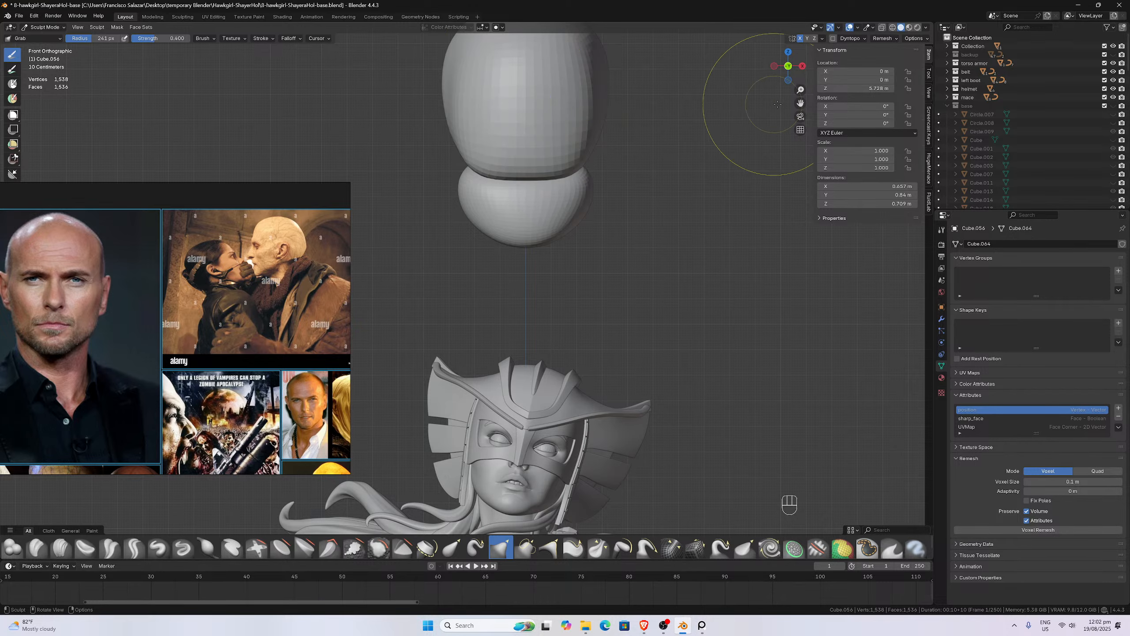
drag(799, 103, 800, 160)
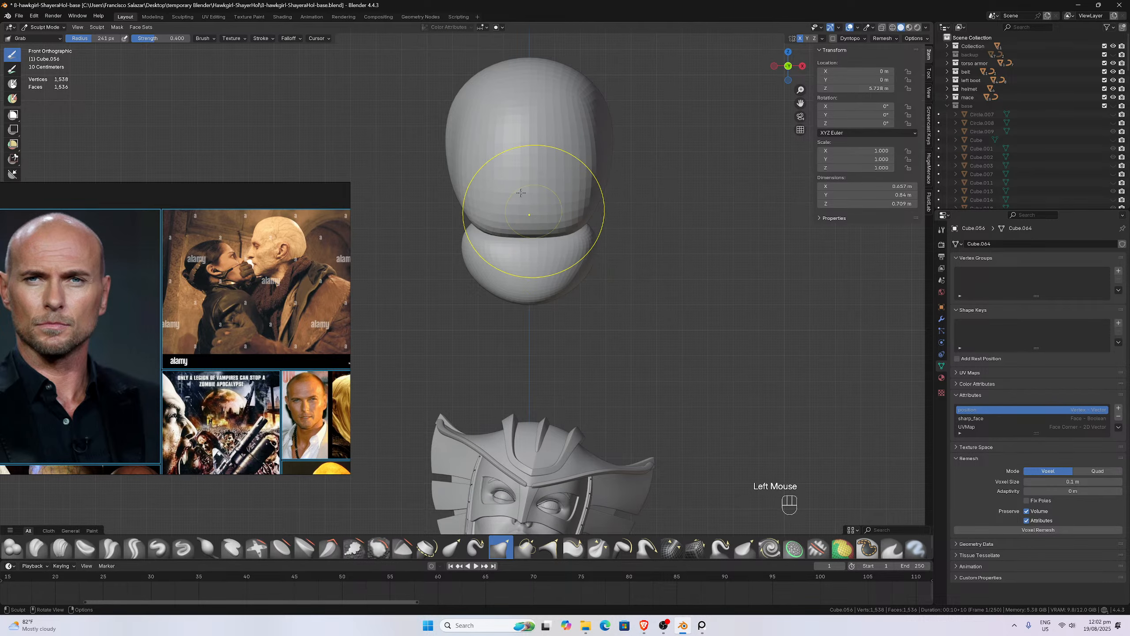
mouse_move(475, 154)
mouse_down()
mouse_move(466, 177)
mouse_move(456, 172)
mouse_up()
scroll(466, 179, up, 1)
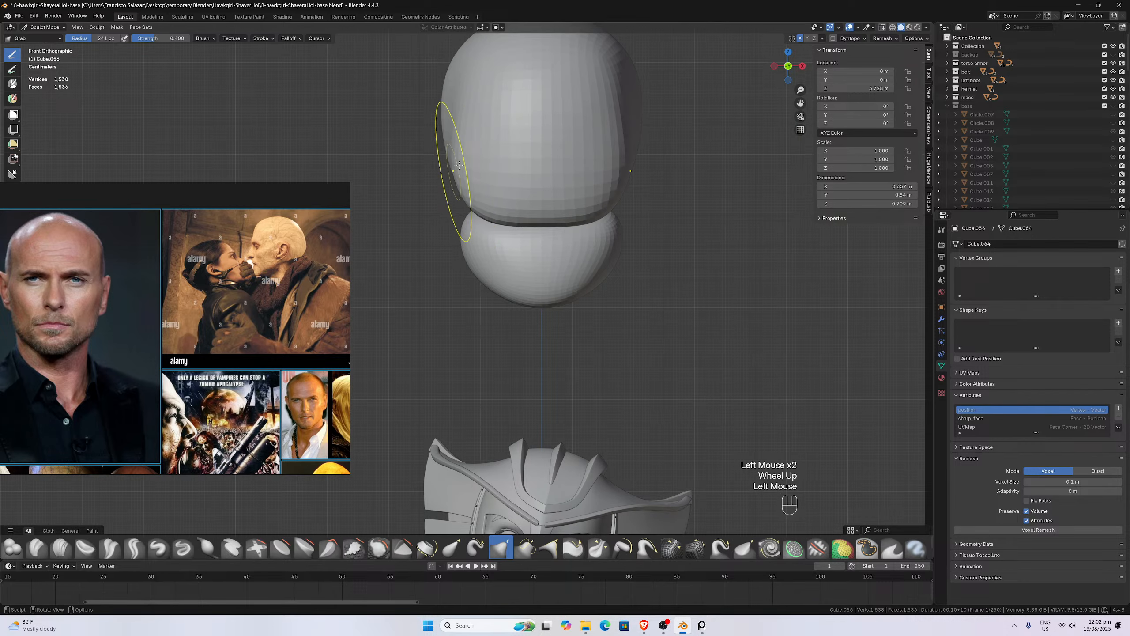
click(464, 101)
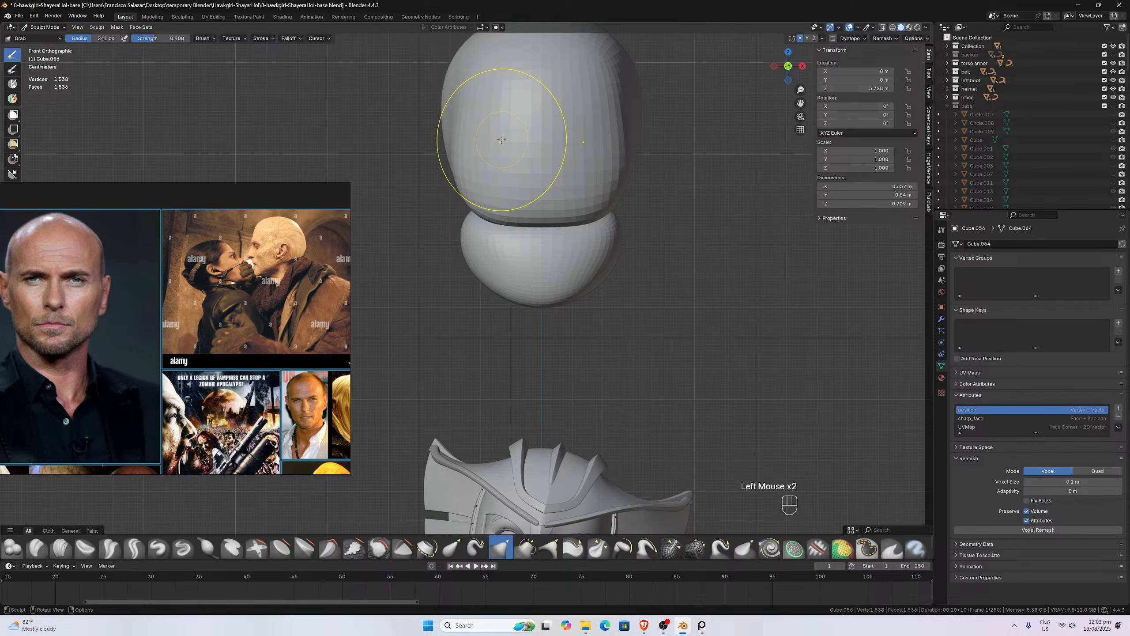
- Reduce the brush radius to 50 px, switch to the Blob brush and carve symmetrical eye sockets into the face
key(f)
click(549, 149)
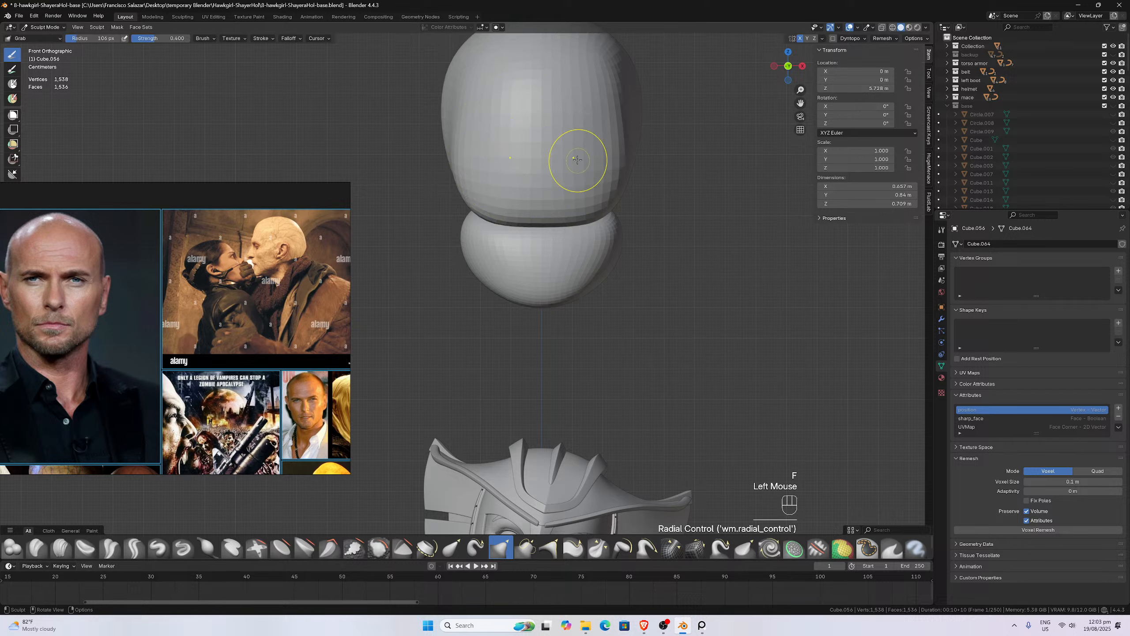
click(544, 137)
click(9, 553)
ctrl+drag(596, 128, 590, 139)
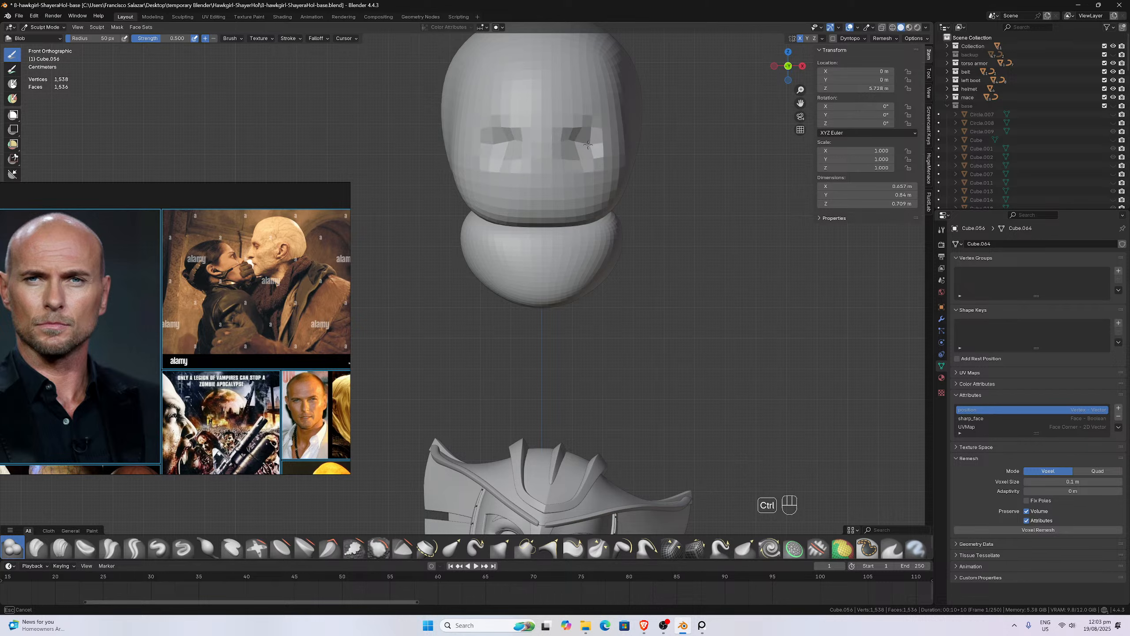
- Deepen the eye sockets and build up a nose with the Blob brush, bringing the head to about 0.90 m deep
mouse_move(588, 142)
ctrl+mouse_down()
mouse_move(569, 134)
mouse_move(539, 194)
ctrl+mouse_up()
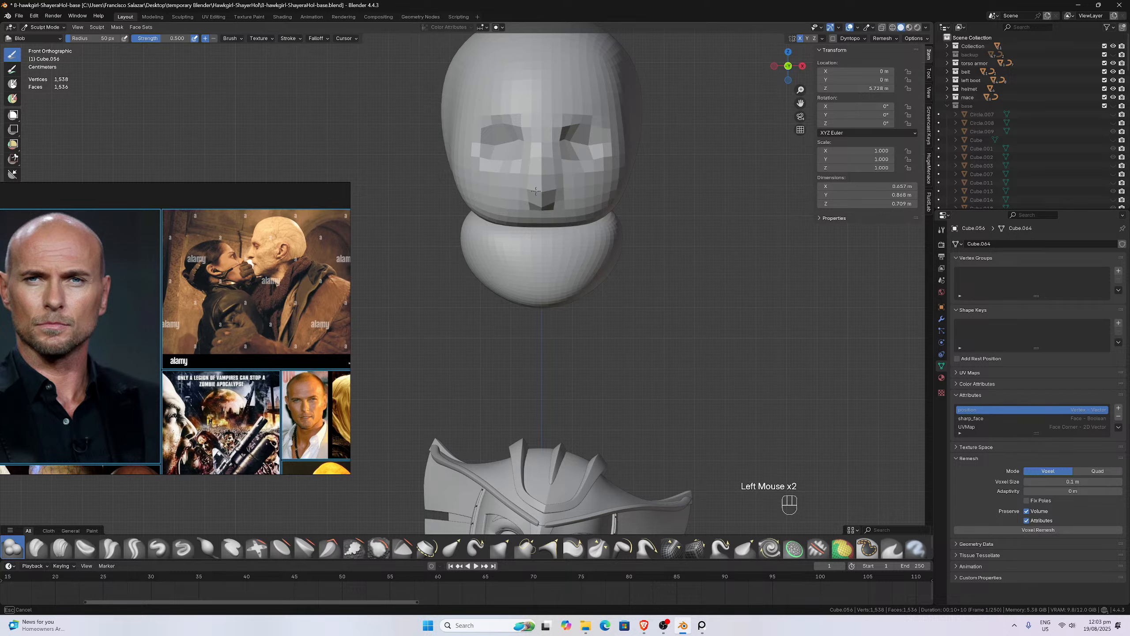
drag(542, 186, 545, 187)
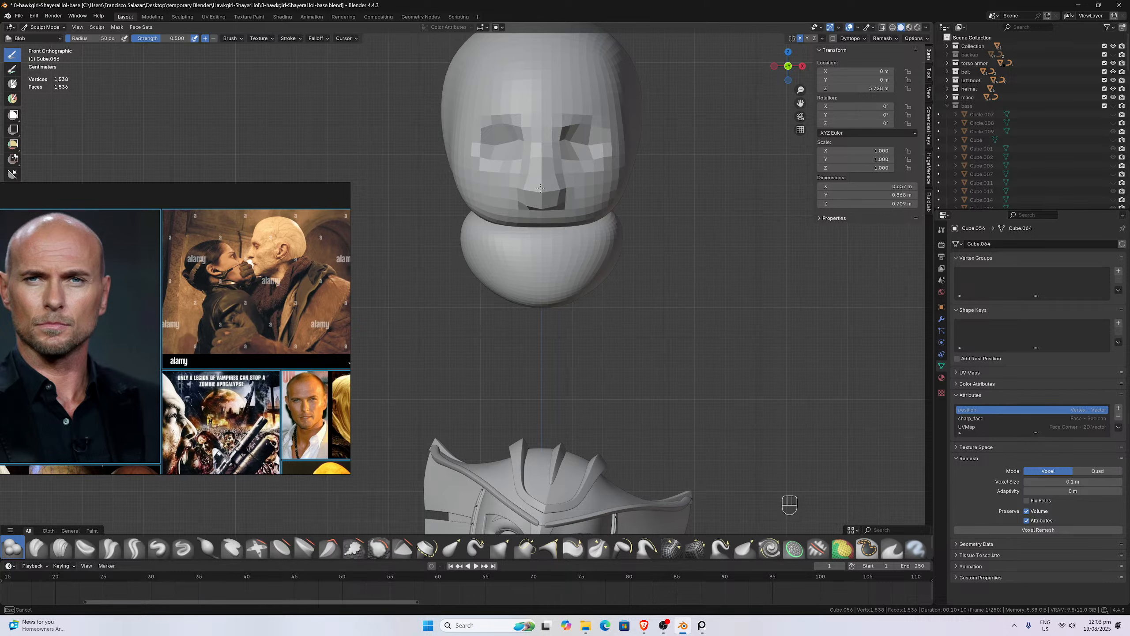
drag(541, 197, 540, 198)
scroll(541, 198, down, 2)
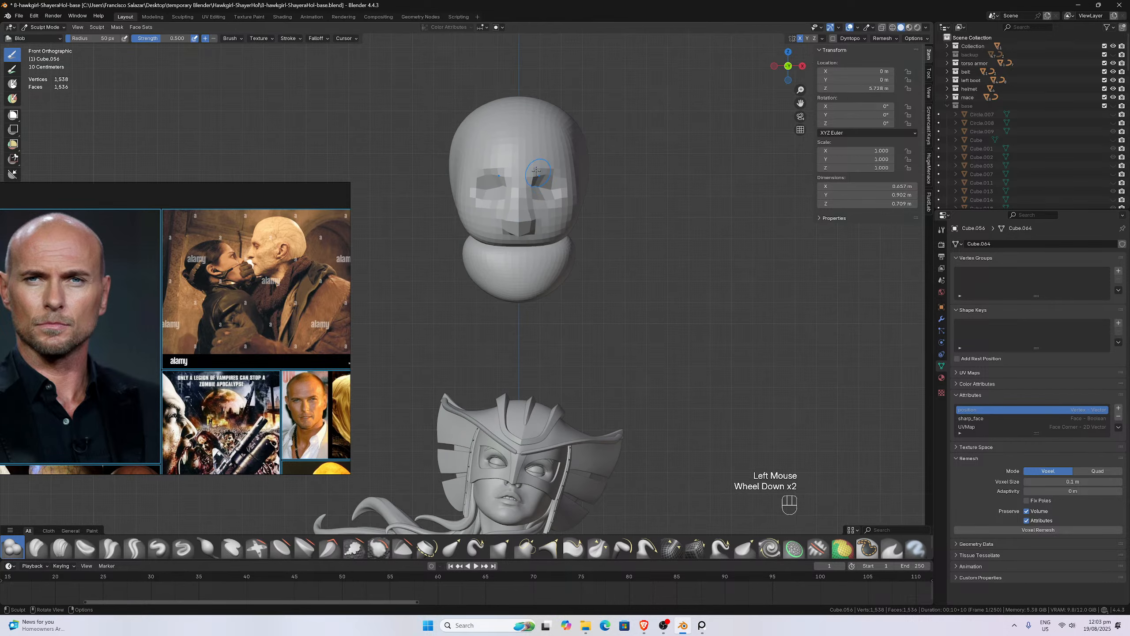
- Switch to the Grab brush at 125 px radius and shape the nose and eye area in profile to about 0.93 m overall depth
middle_drag(541, 197, 459, 160)
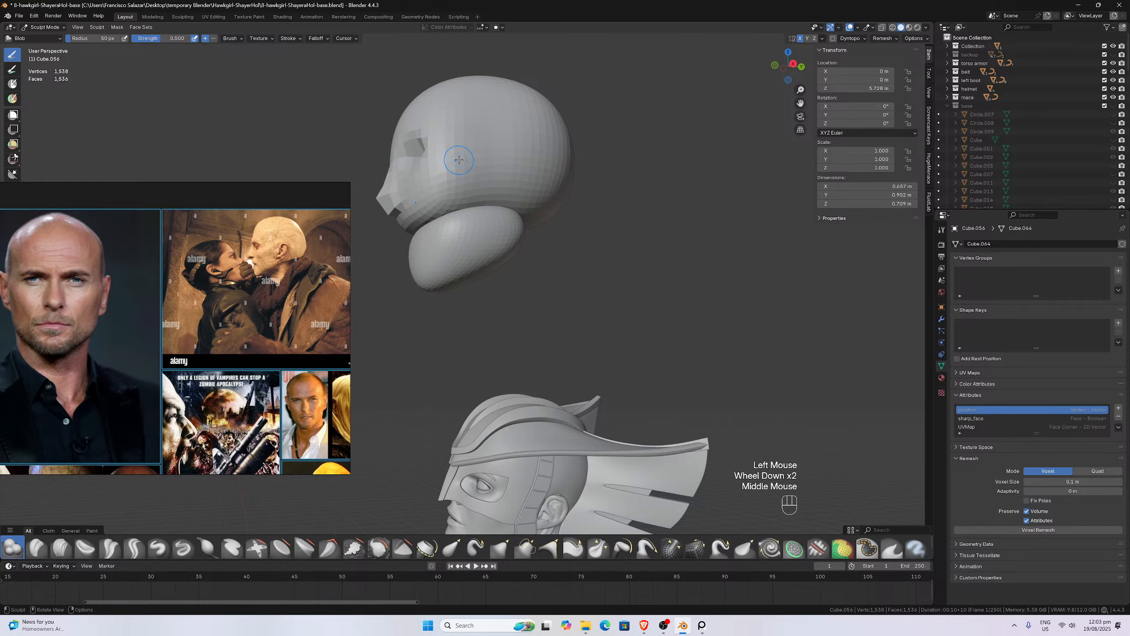
key(g)
key(KP_1)
key(KP_3)
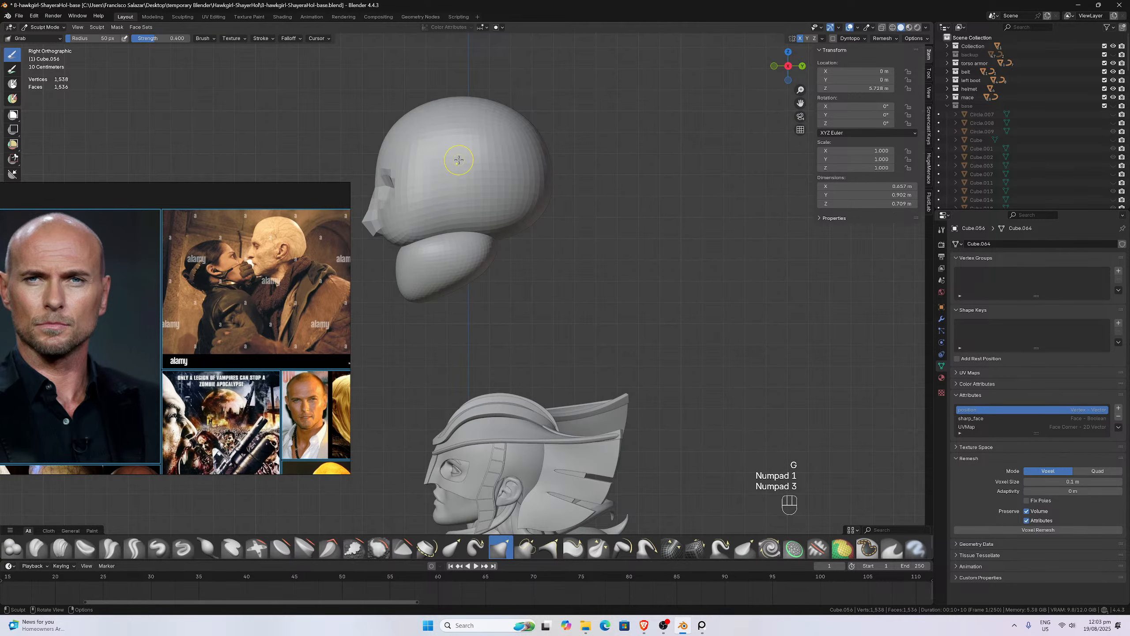
drag(801, 103, 698, 131)
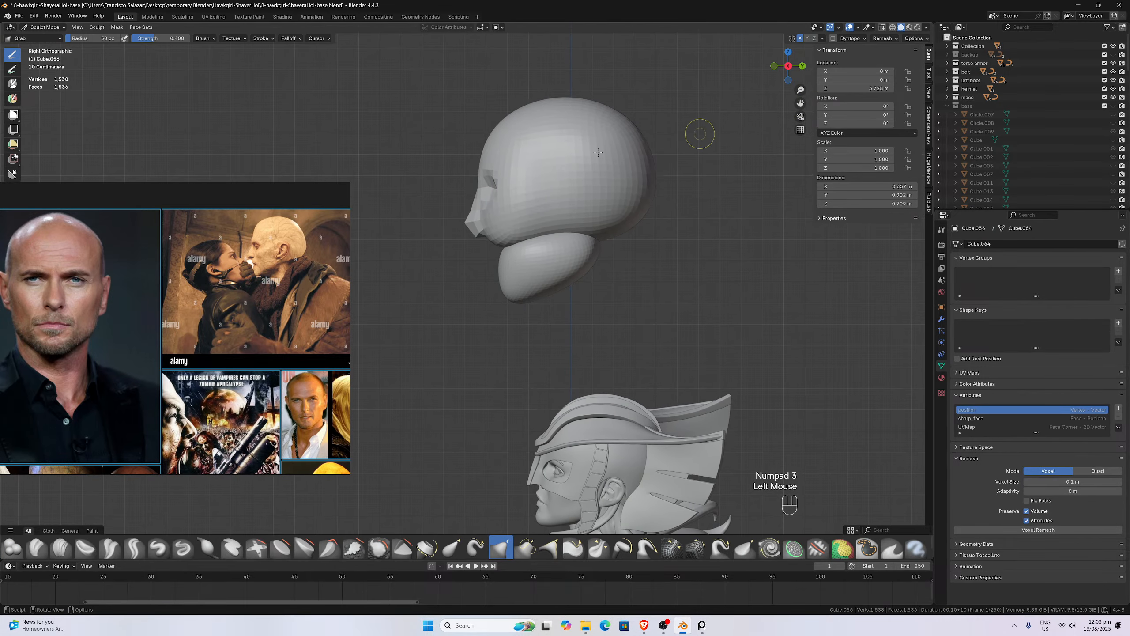
key(f)
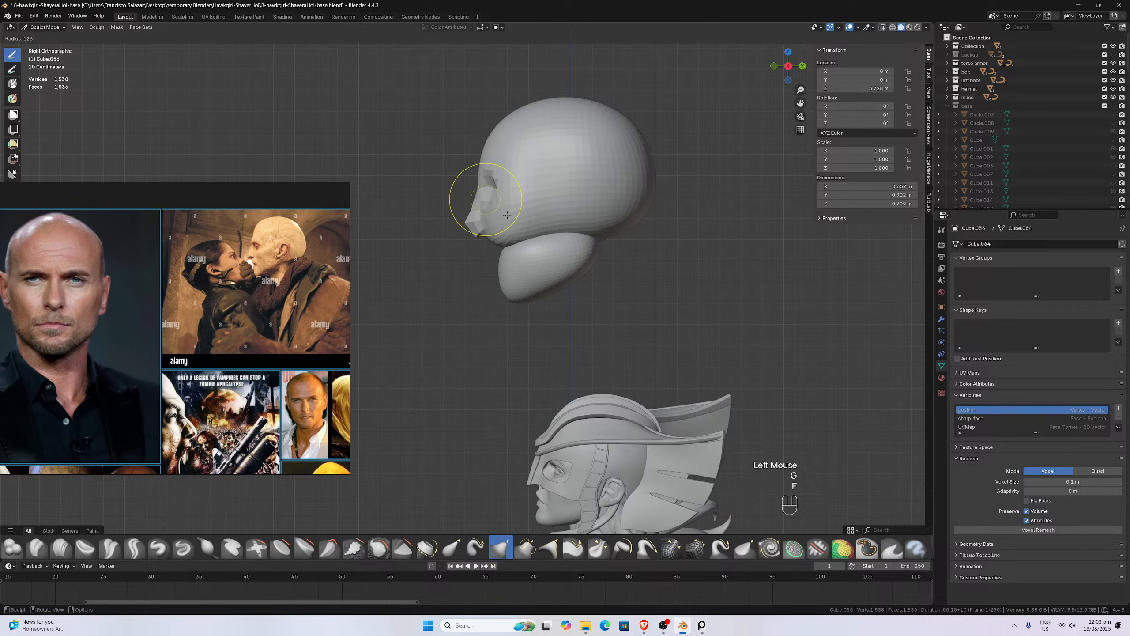
click(474, 195)
scroll(476, 194, up, 2)
mouse_move(481, 192)
mouse_down()
mouse_move(439, 191)
mouse_move(450, 175)
mouse_move(518, 191)
mouse_up()
scroll(519, 192, down, 2)
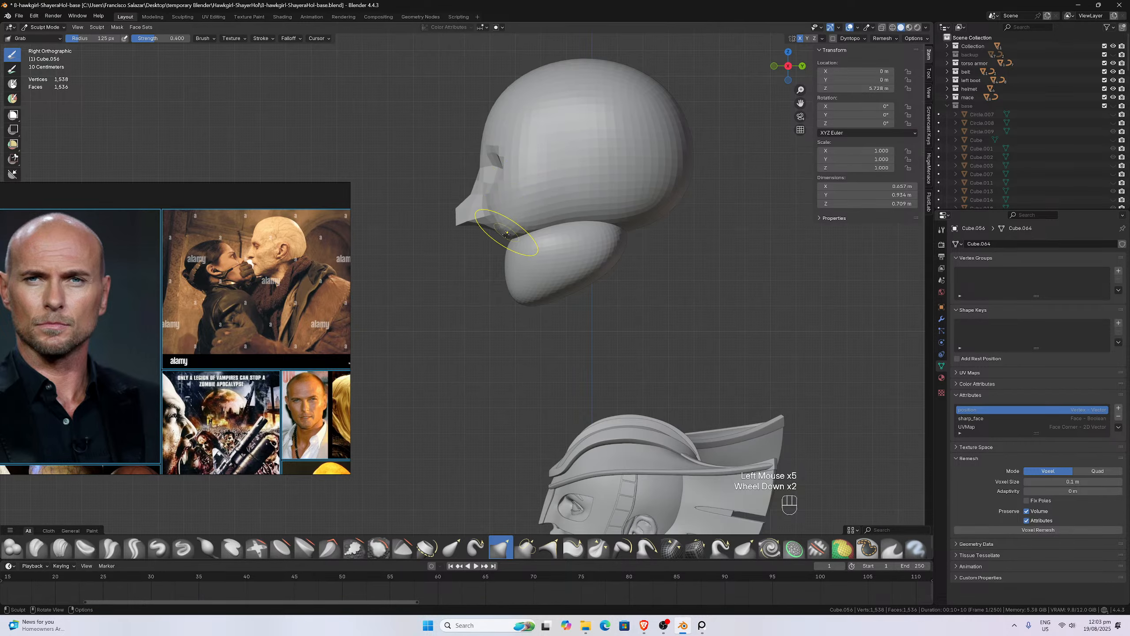
- Grab the upper mouth area below the nose into shape from the side and from underneath
drag(507, 237, 487, 246)
middle_drag(487, 246, 552, 143)
scroll(555, 139, up, 2)
mouse_move(538, 273)
mouse_down()
mouse_move(530, 266)
mouse_move(556, 255)
mouse_move(546, 245)
mouse_move(543, 282)
mouse_move(555, 264)
mouse_up()
middle_drag(584, 251, 580, 215)
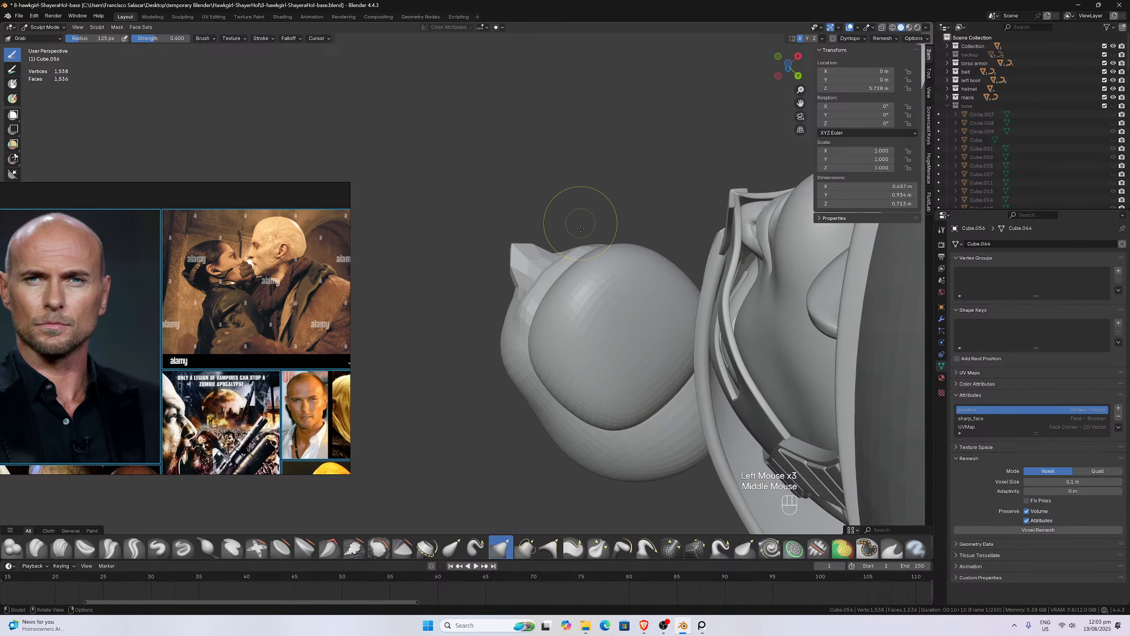
mouse_move(534, 328)
mouse_down()
mouse_move(525, 303)
mouse_move(552, 261)
mouse_move(533, 304)
mouse_move(540, 298)
mouse_up()
middle_drag(540, 298, 545, 335)
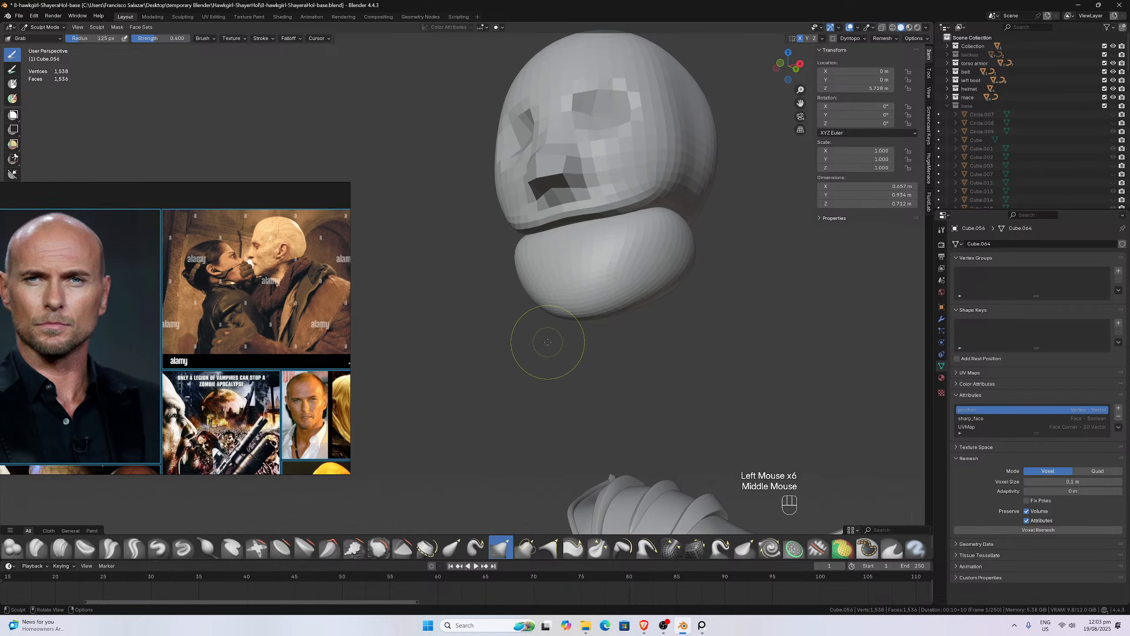
- Pull the lower cheeks inward and the mouth edge down to about 0.72 m overall height, smoothing the cheek surface
key(KP_1)
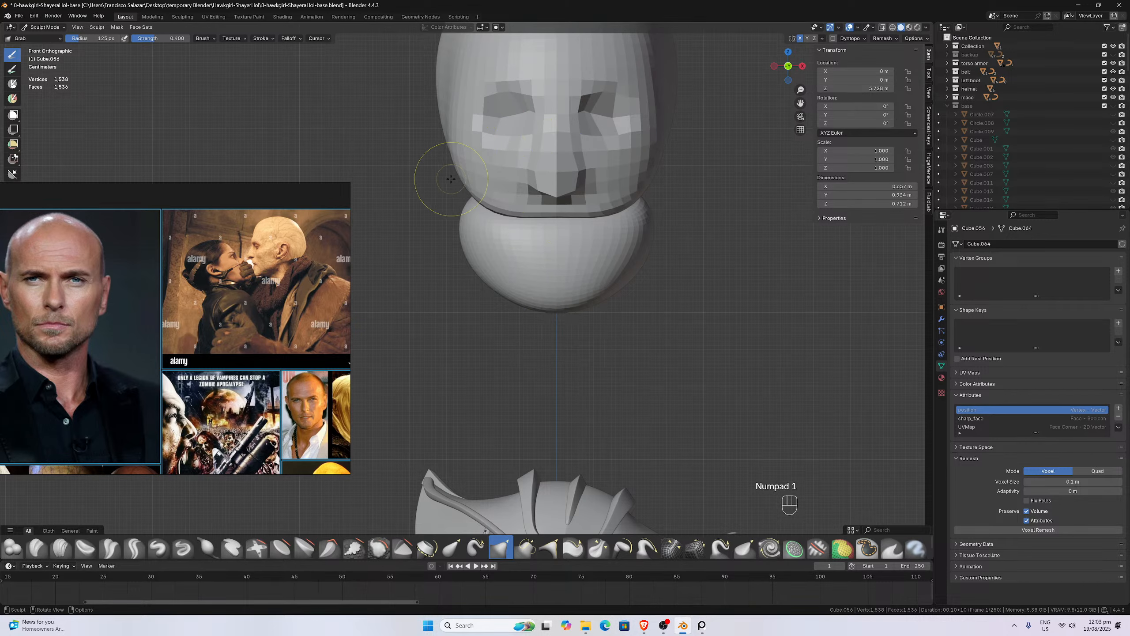
scroll(460, 184, down, 1)
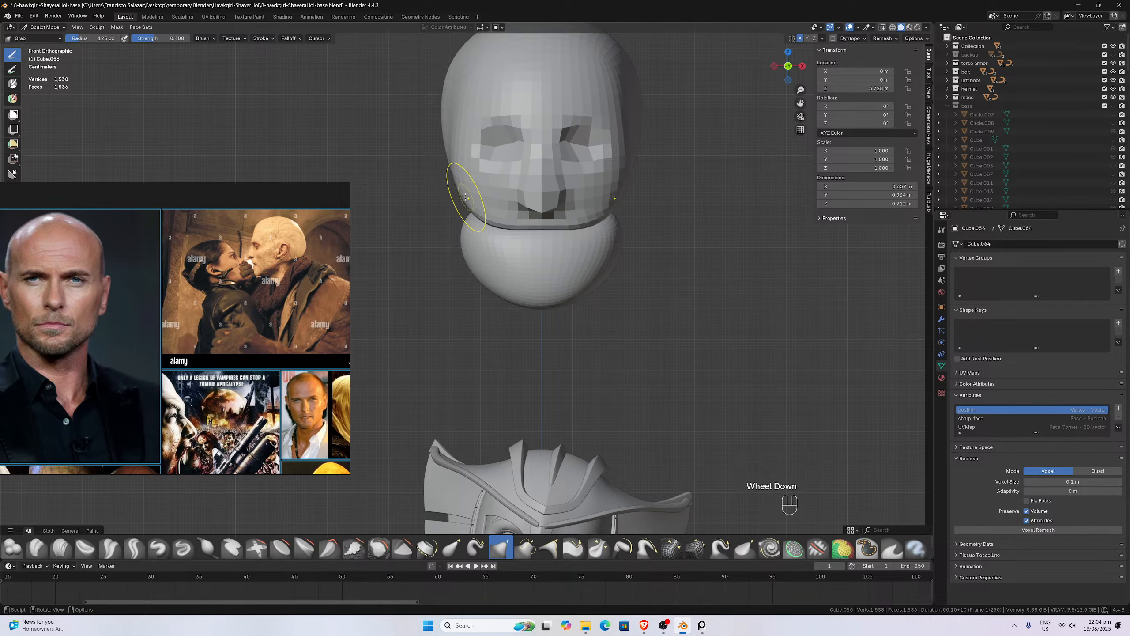
mouse_move(465, 197)
mouse_down()
mouse_move(483, 227)
mouse_move(544, 231)
mouse_up()
shift+click(467, 204)
middle_drag(511, 209, 492, 191)
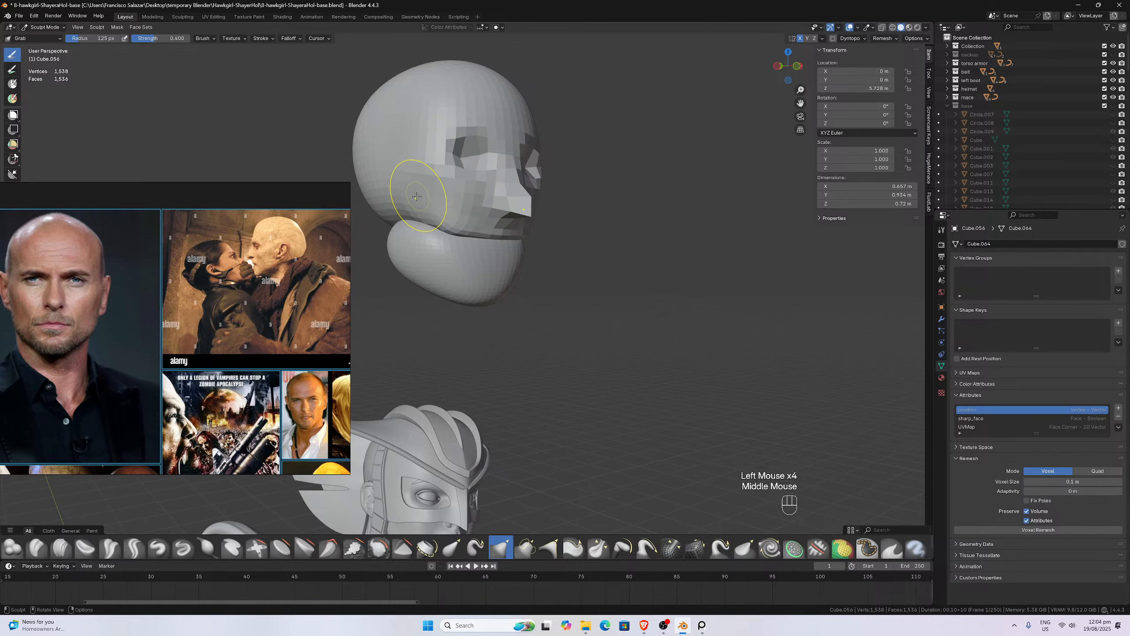
shift+drag(416, 196, 423, 188)
drag(424, 188, 421, 189)
mouse_move(430, 182)
middle_down()
mouse_move(462, 193)
mouse_move(455, 200)
middle_up()
scroll(392, 174, up, 2)
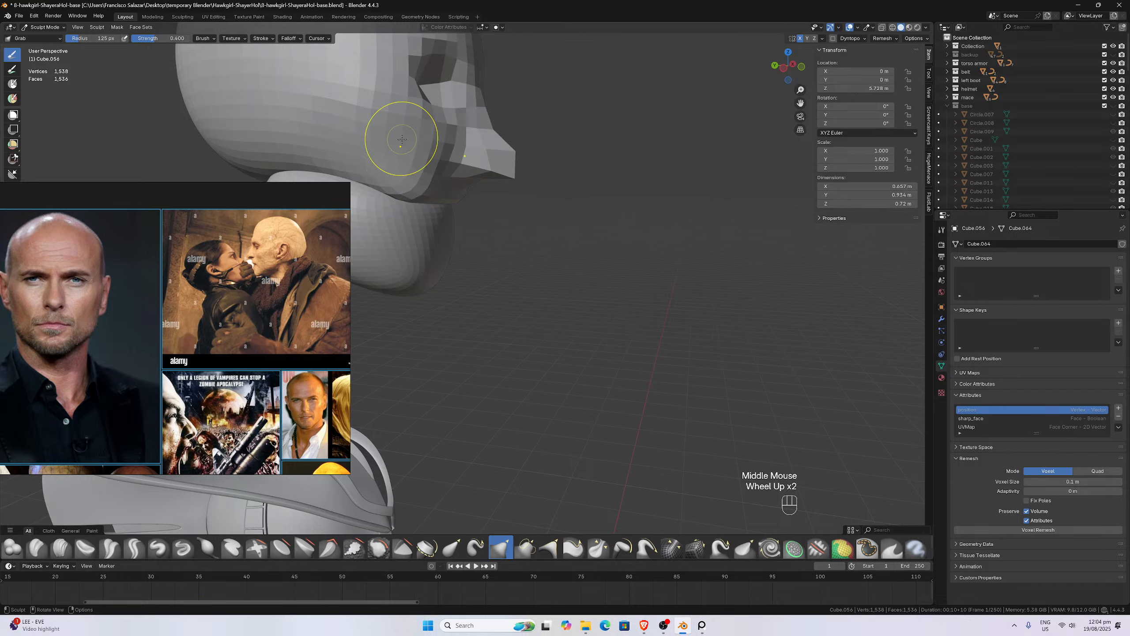
- Adjust the cheek and upper-mouth profile of the cranium in side view with the Grab brush
key(KP_3)
scroll(516, 172, down, 1)
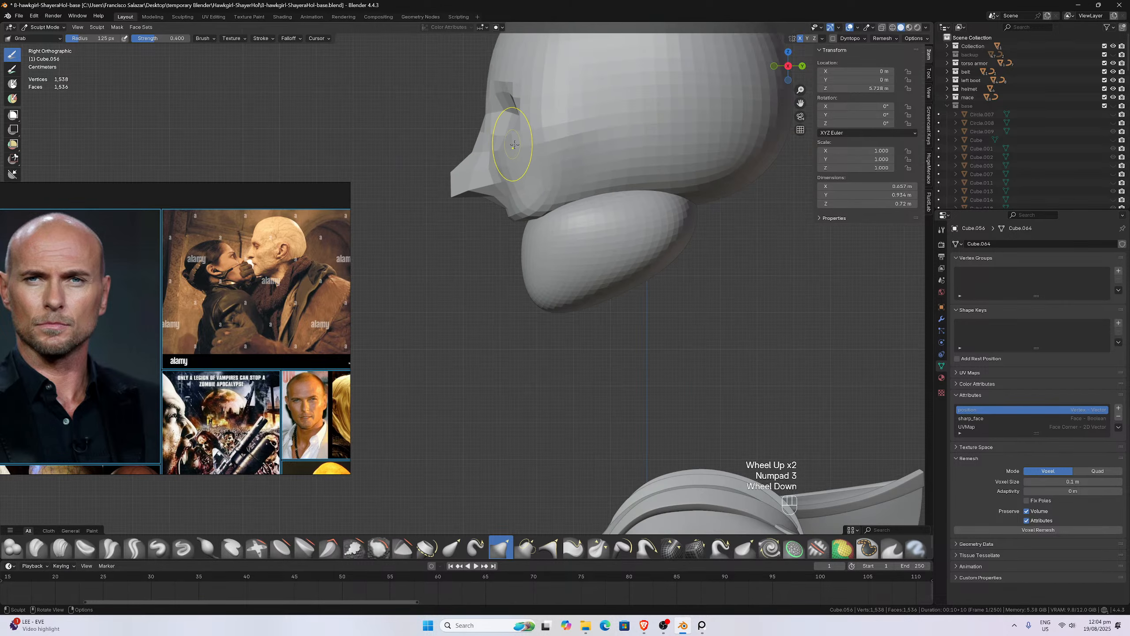
click(516, 176)
scroll(514, 196, down, 1)
click(513, 194)
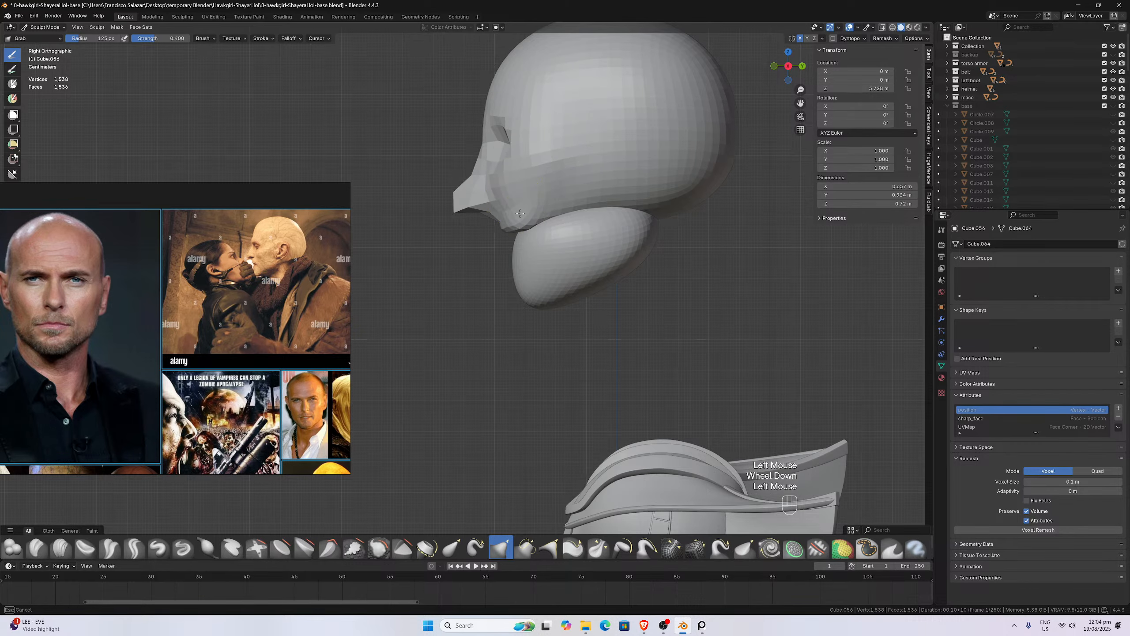
click(508, 187)
scroll(507, 152, down, 1)
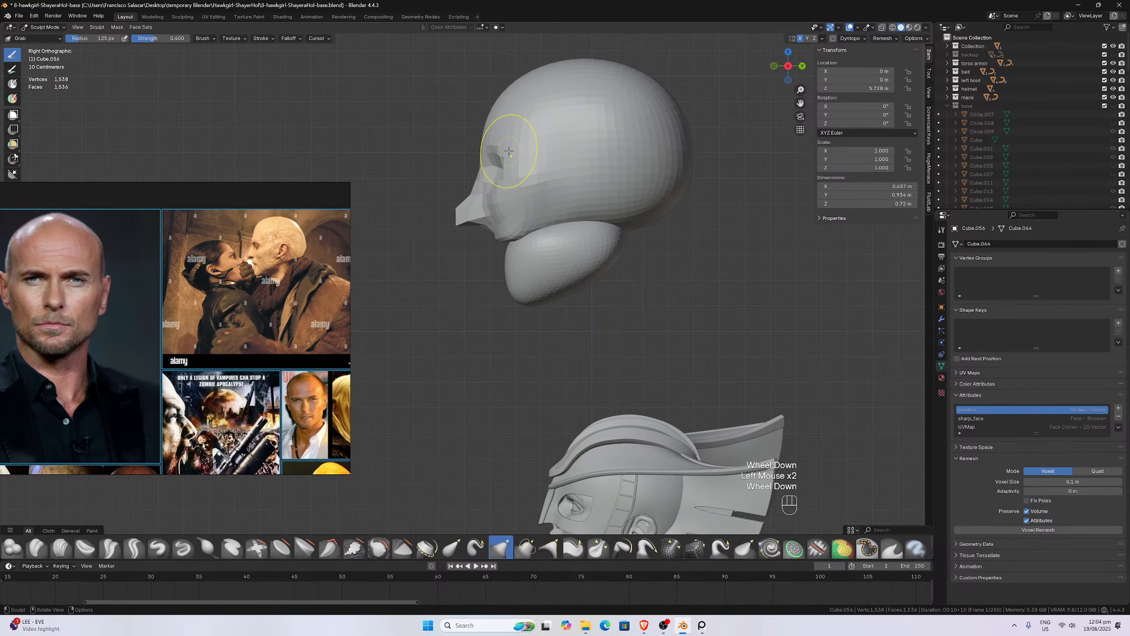
- Reshape the outer eye-socket corner and the cheekbone beside the nose in side view with the Grab brush
mouse_move(501, 165)
mouse_down()
mouse_move(526, 166)
mouse_move(465, 153)
mouse_up()
scroll(486, 165, up, 2)
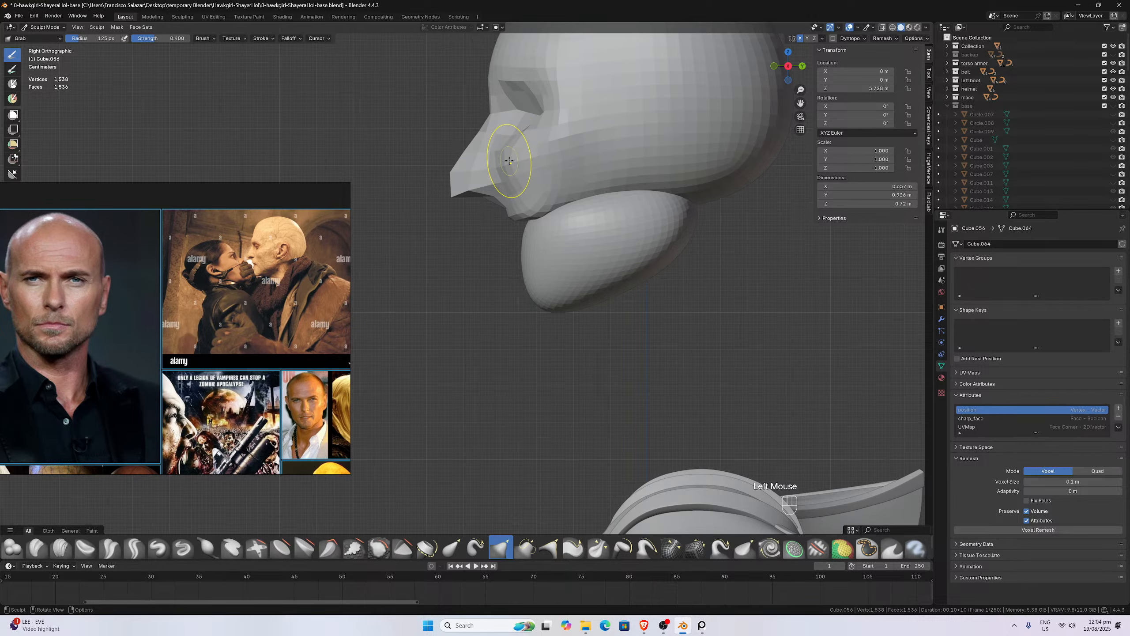
drag(500, 162, 514, 195)
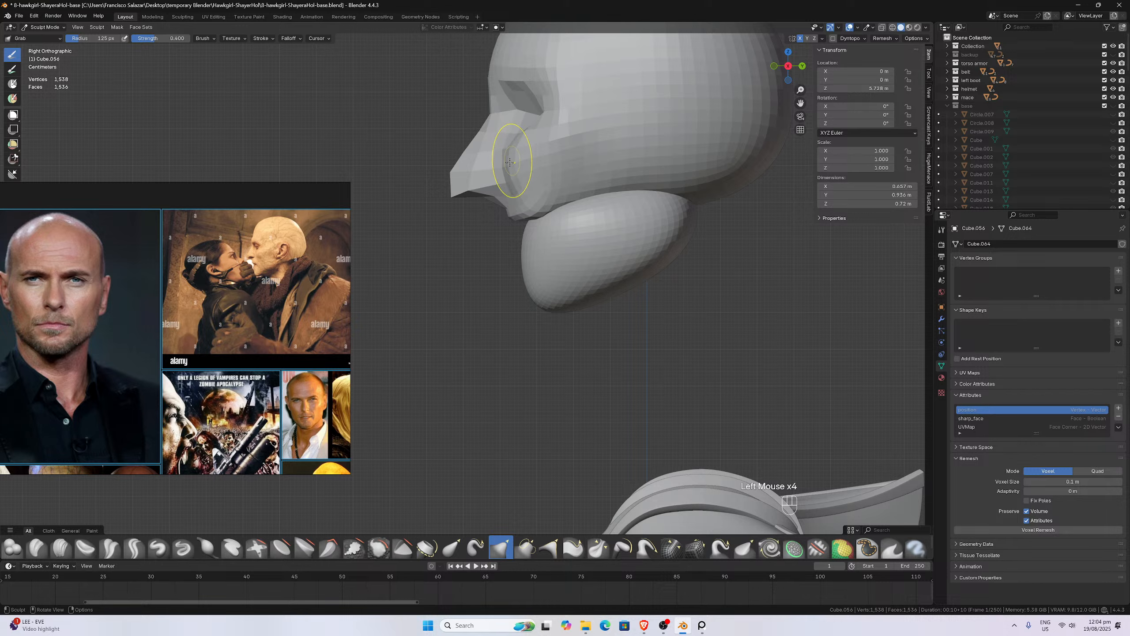
drag(525, 146, 549, 106)
scroll(527, 146, down, 1)
scroll(528, 129, up, 1)
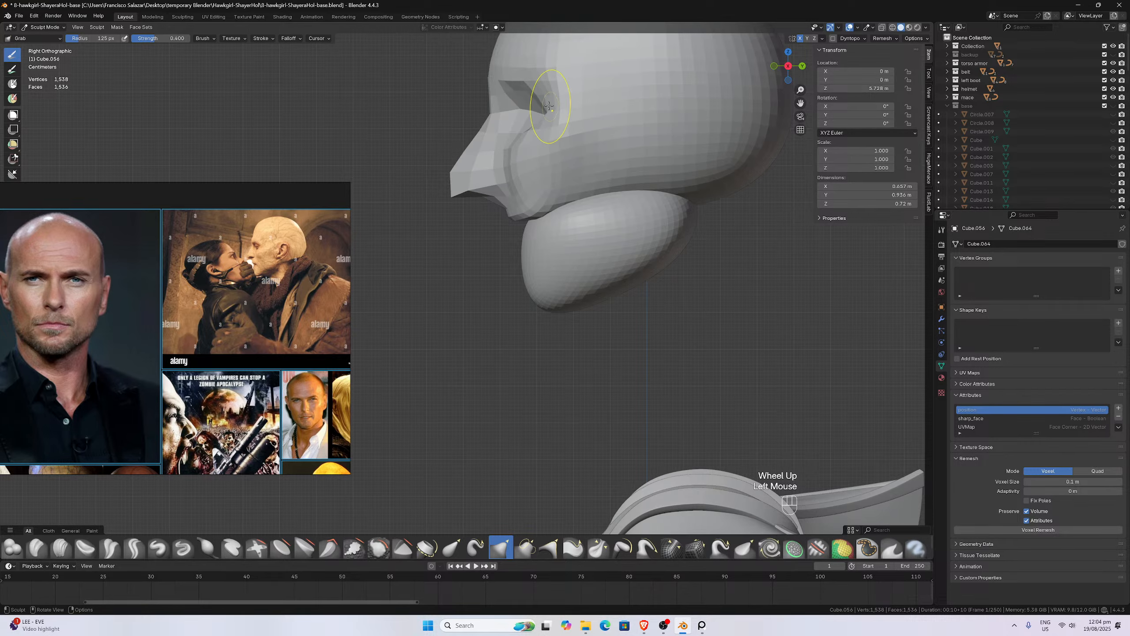
- Grab the lower eye-socket edge and the cheek beside the nose into shape in front view
middle_drag(530, 99, 597, 98)
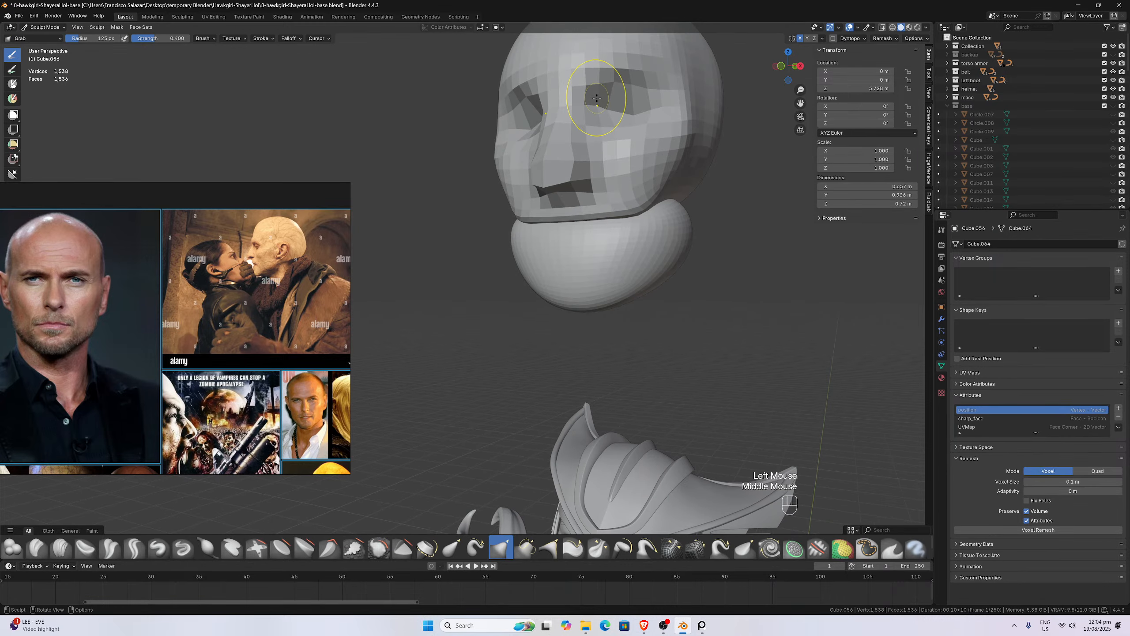
key(KP_1)
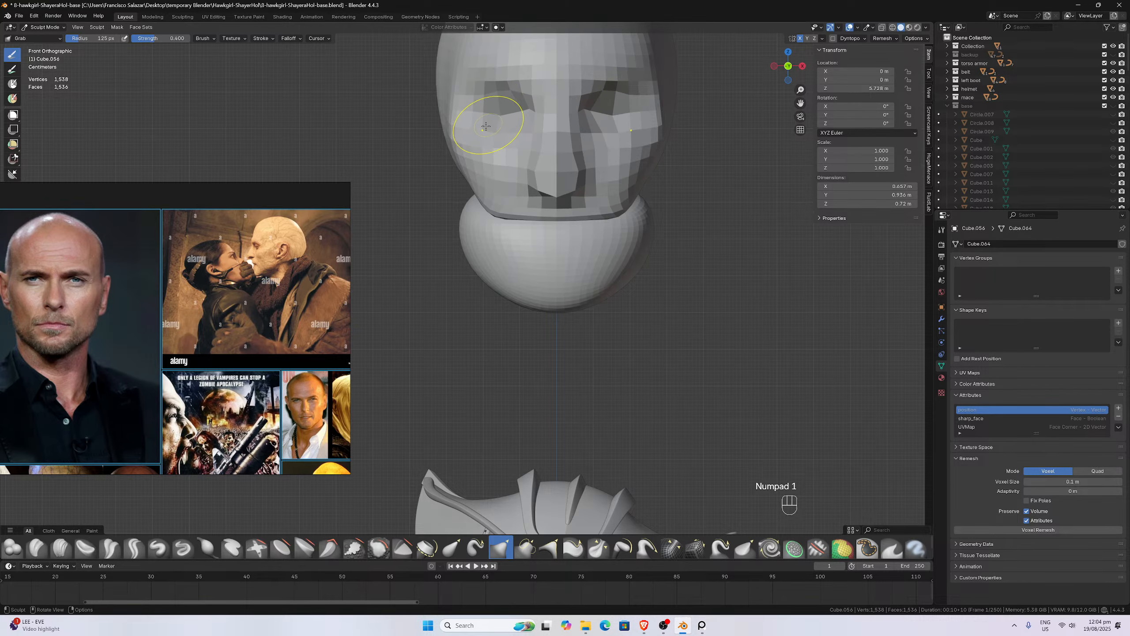
mouse_move(503, 111)
mouse_down()
mouse_move(511, 99)
mouse_move(537, 122)
mouse_move(545, 114)
mouse_move(540, 154)
mouse_up()
drag(539, 157, 538, 164)
scroll(538, 164, down, 2)
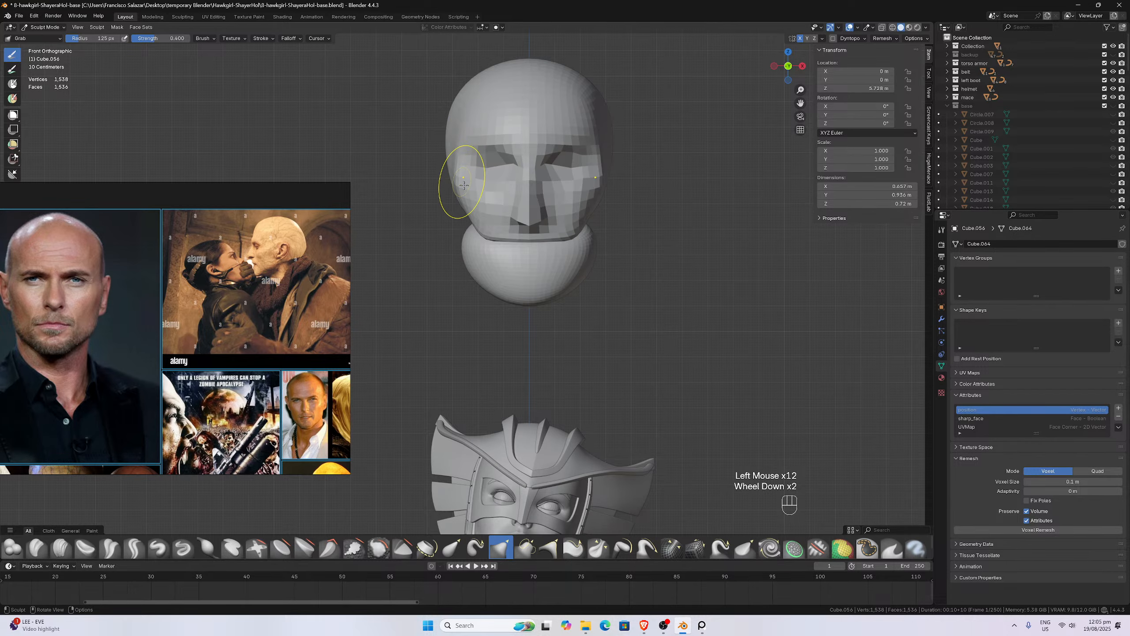
- Adjust the rear lower edge of the cranium behind the cheek with short grabs from a three-quarter view
middle_drag(463, 198, 418, 222)
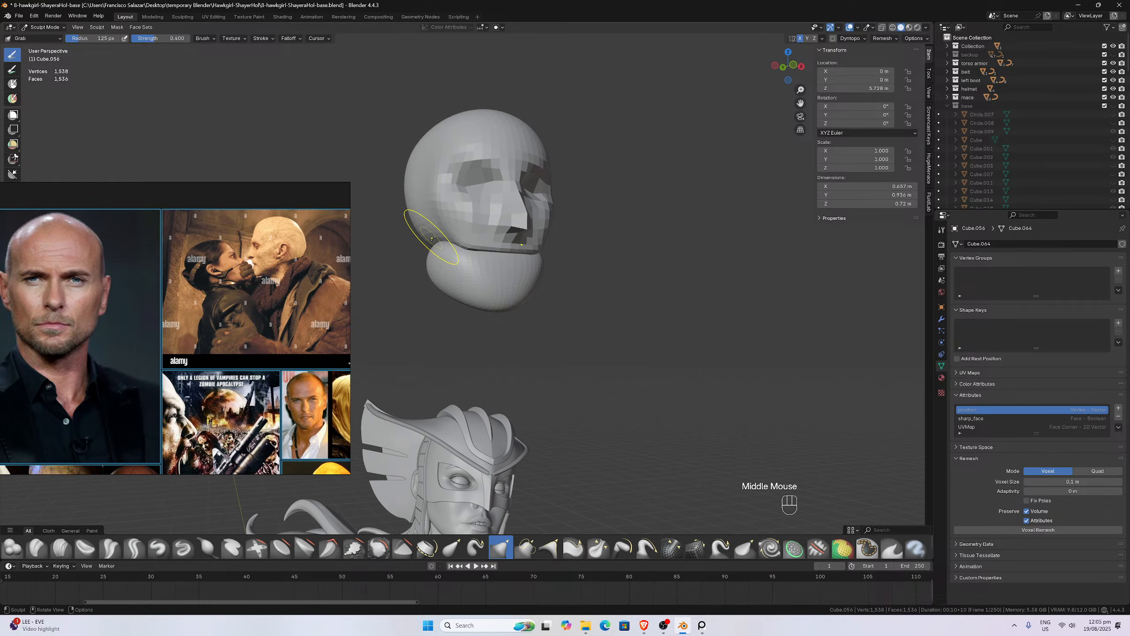
click(430, 234)
click(422, 225)
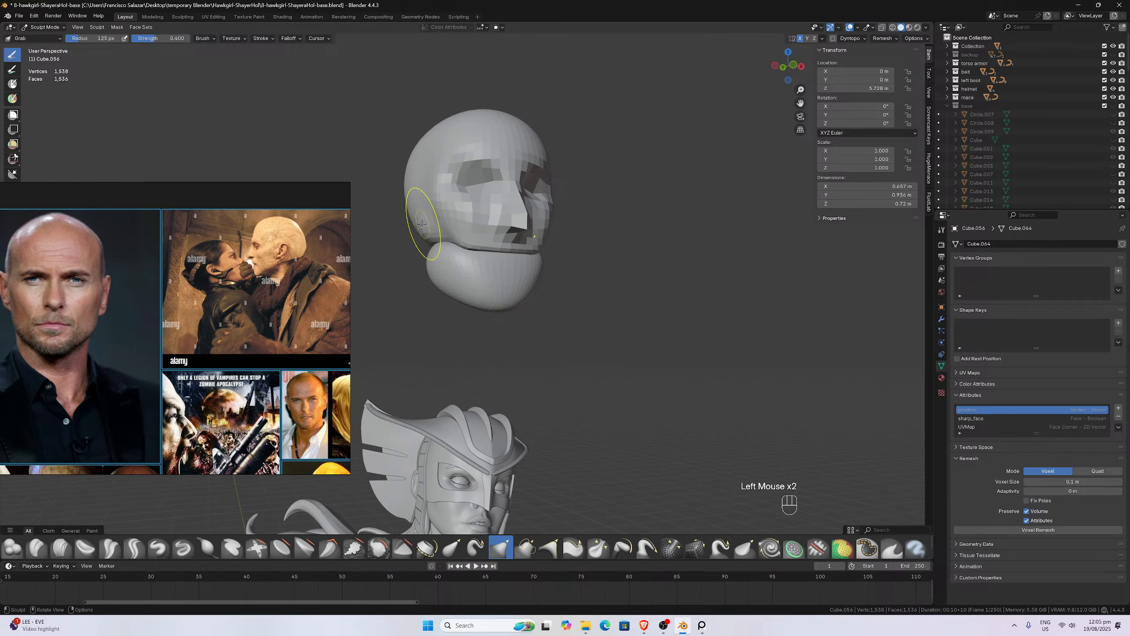
middle_drag(421, 223, 360, 260)
scroll(400, 231, down, 1)
click(366, 253)
click(365, 253)
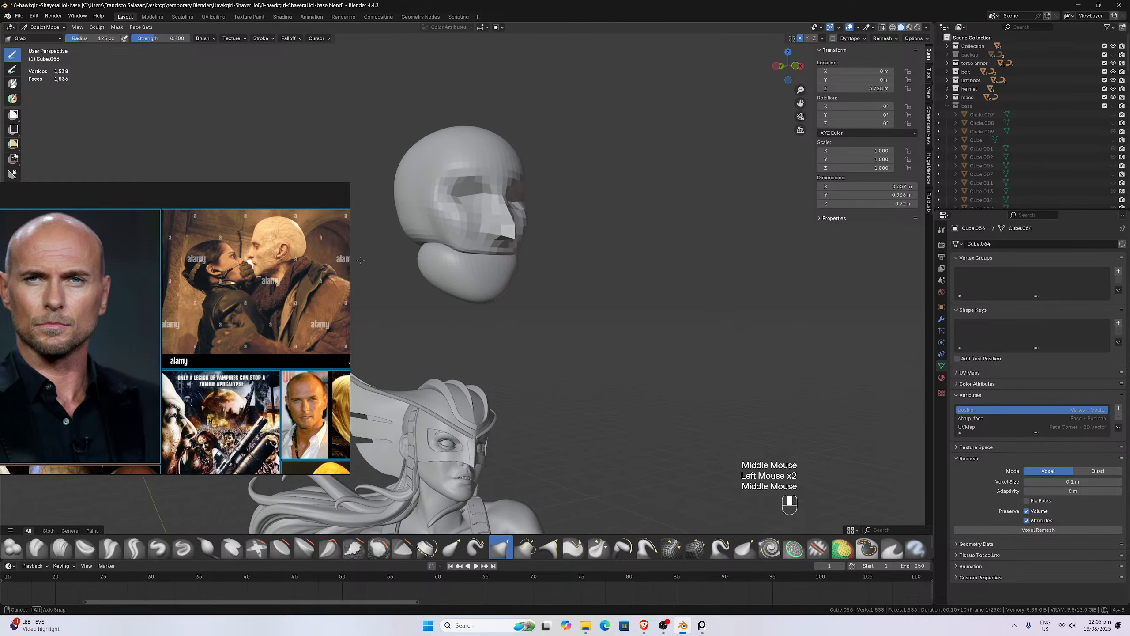
- Pull the cheek sides and outer eye area into shape in front view, narrowing the cranium to about 0.65 m overall width
key(KP_1)
scroll(462, 208, up, 2)
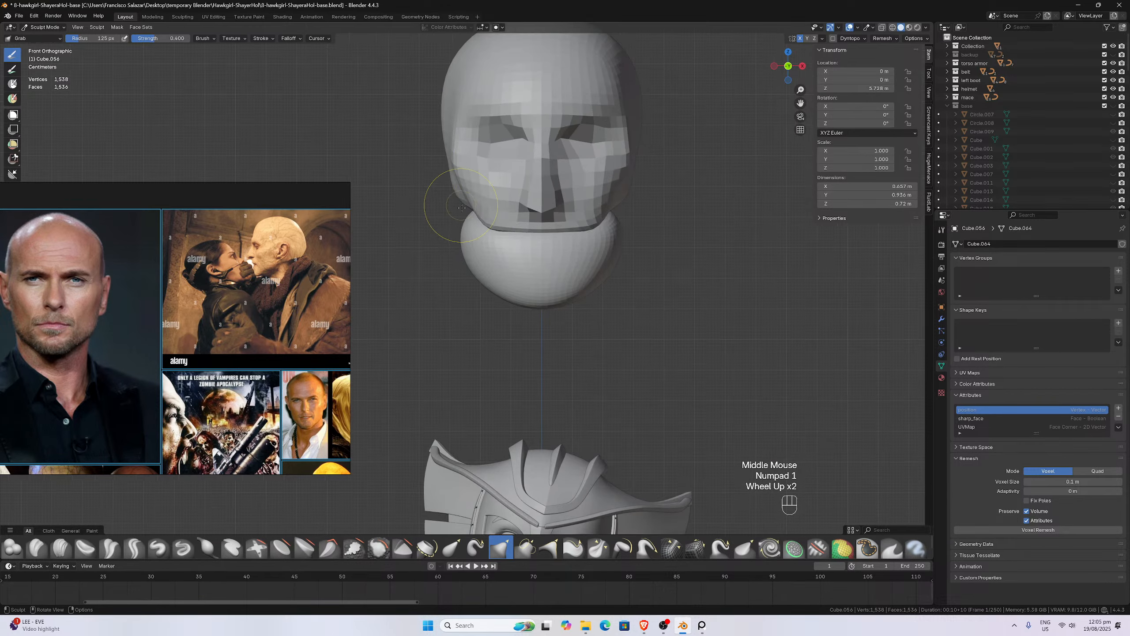
mouse_move(460, 198)
mouse_down()
mouse_move(451, 174)
mouse_move(461, 177)
mouse_up()
scroll(450, 192, down, 2)
scroll(461, 177, up, 2)
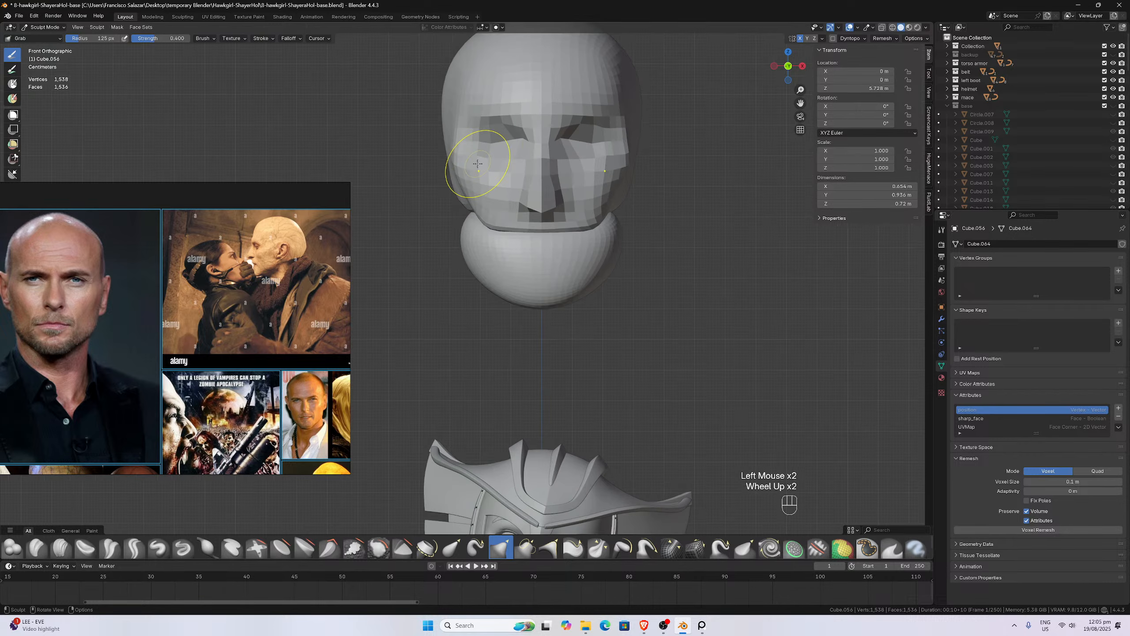
drag(488, 141, 489, 141)
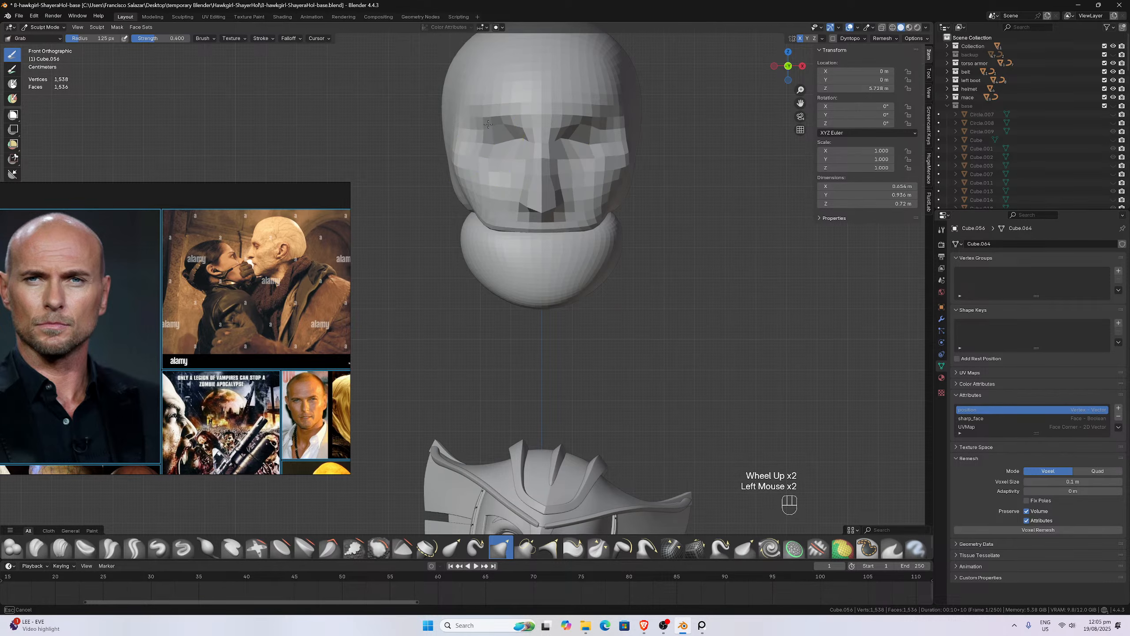
- Grab the outer brow and cheekbone contour into shape as seen from above
mouse_move(489, 140)
middle_down()
mouse_move(490, 121)
mouse_move(484, 186)
mouse_move(483, 161)
middle_up()
key(KP_7)
scroll(483, 158, down, 2)
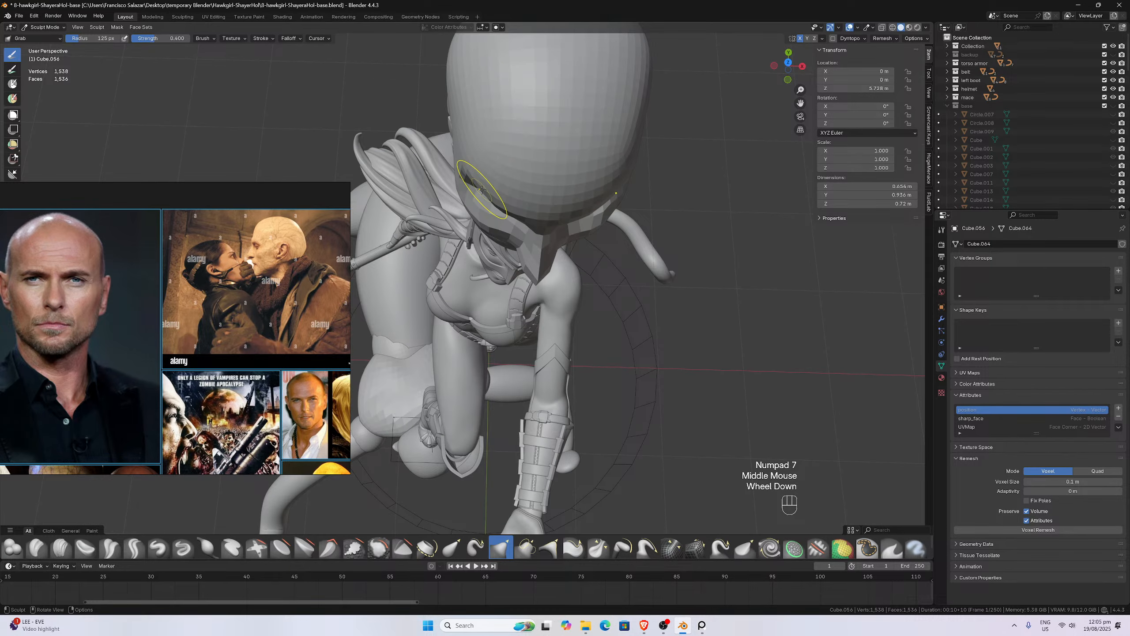
drag(482, 190, 519, 212)
drag(519, 217, 519, 213)
mouse_move(516, 215)
middle_down()
mouse_move(491, 193)
mouse_move(478, 147)
middle_up()
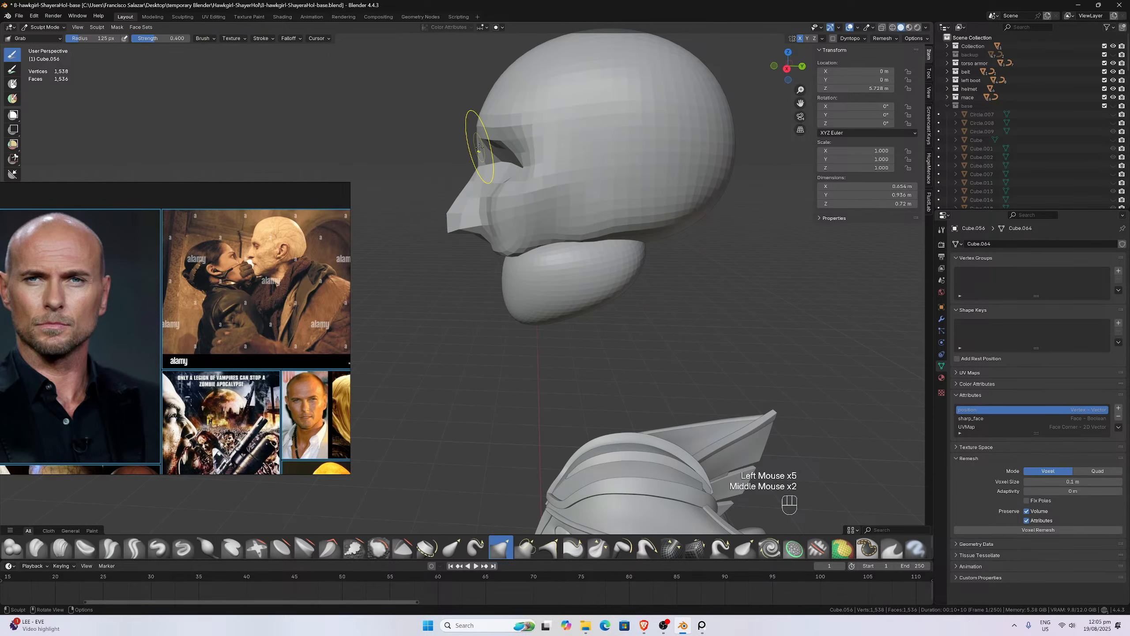
- Pull the brow ridge forward over the eye socket and refine the socket's profile in side view
key(KP_1)
key(KP_3)
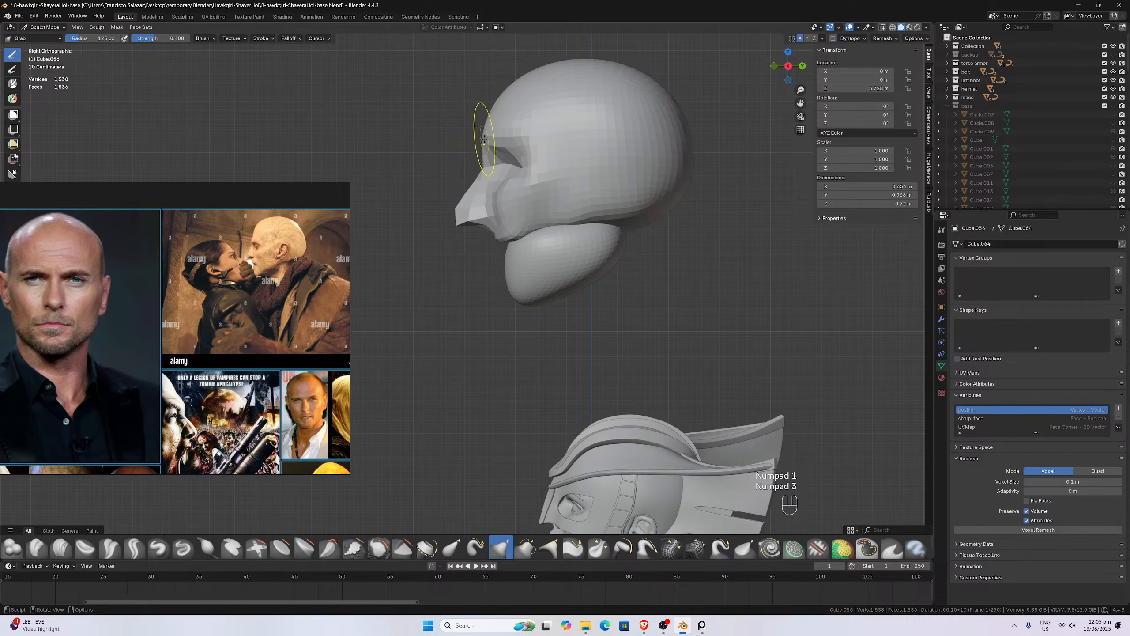
scroll(484, 138, up, 1)
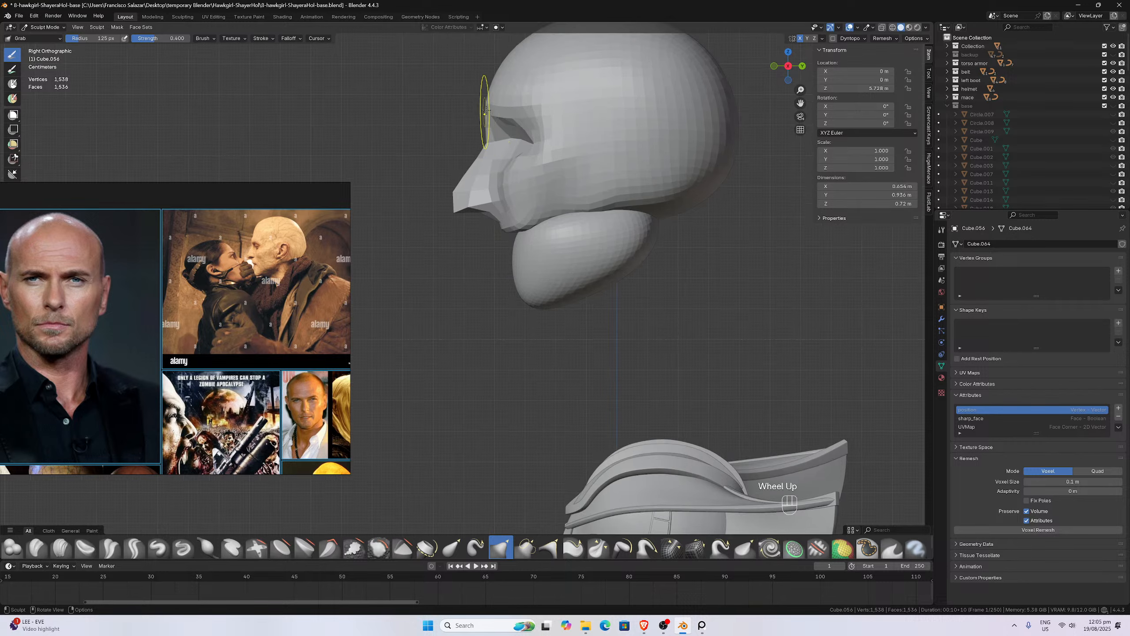
mouse_move(484, 138)
mouse_down()
mouse_move(487, 107)
mouse_move(517, 105)
mouse_up()
drag(517, 106, 519, 106)
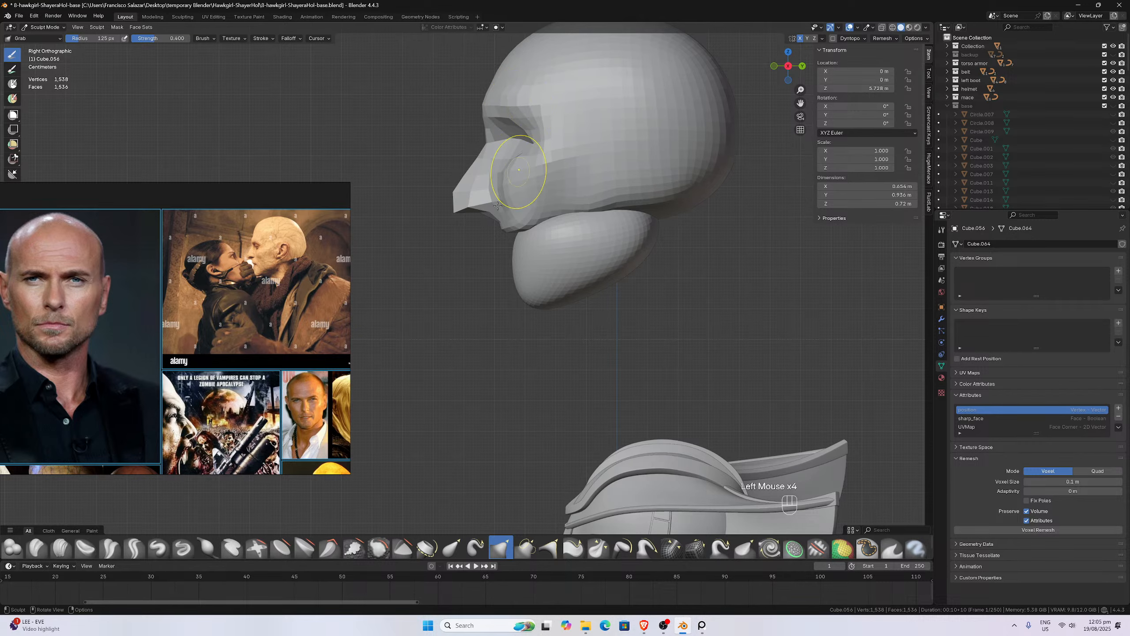
- Return the cranium to Object Mode and save the file
click(51, 32)
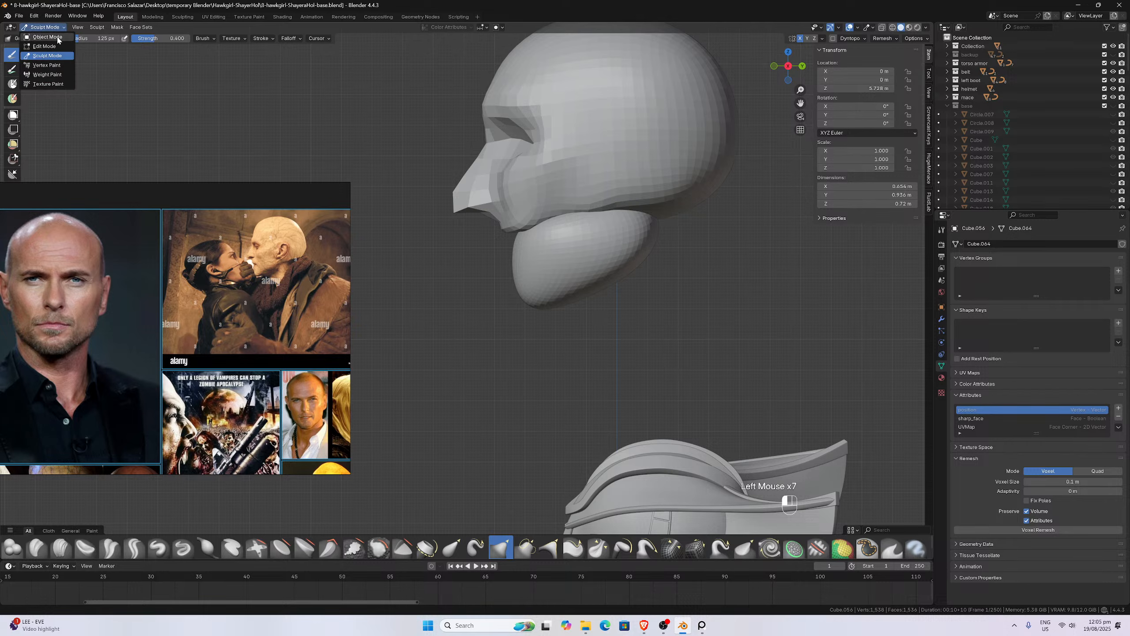
click(49, 38)
key(ctrl+s)
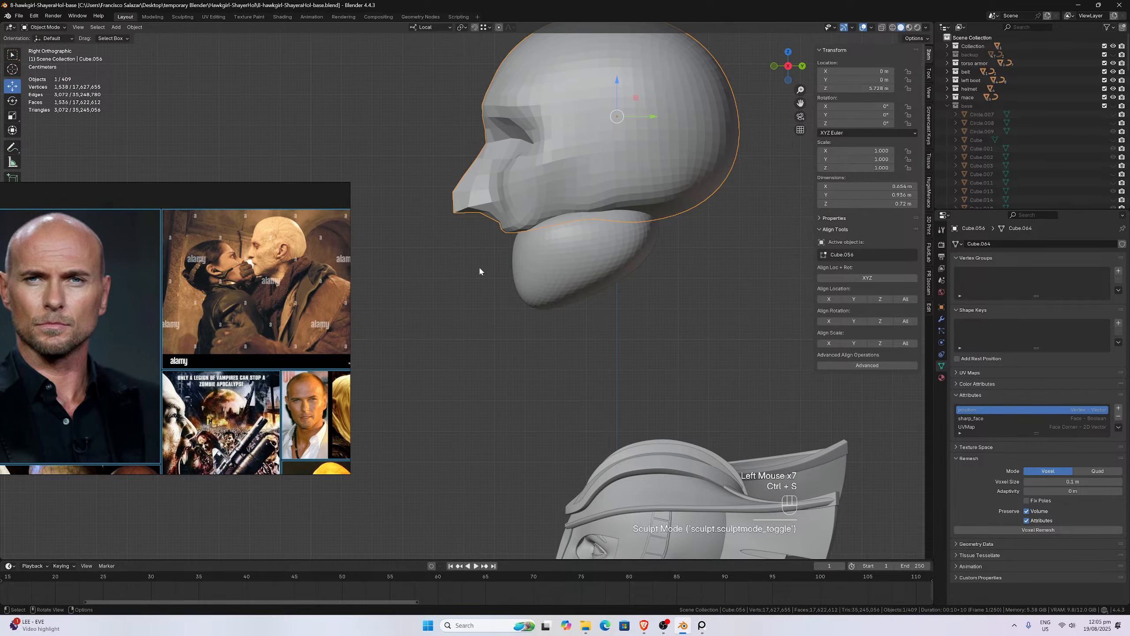
- Select the jaw piece, enlarge the Nomak side-profile reference photo and enter Sculpt Mode on the jaw
click(558, 266)
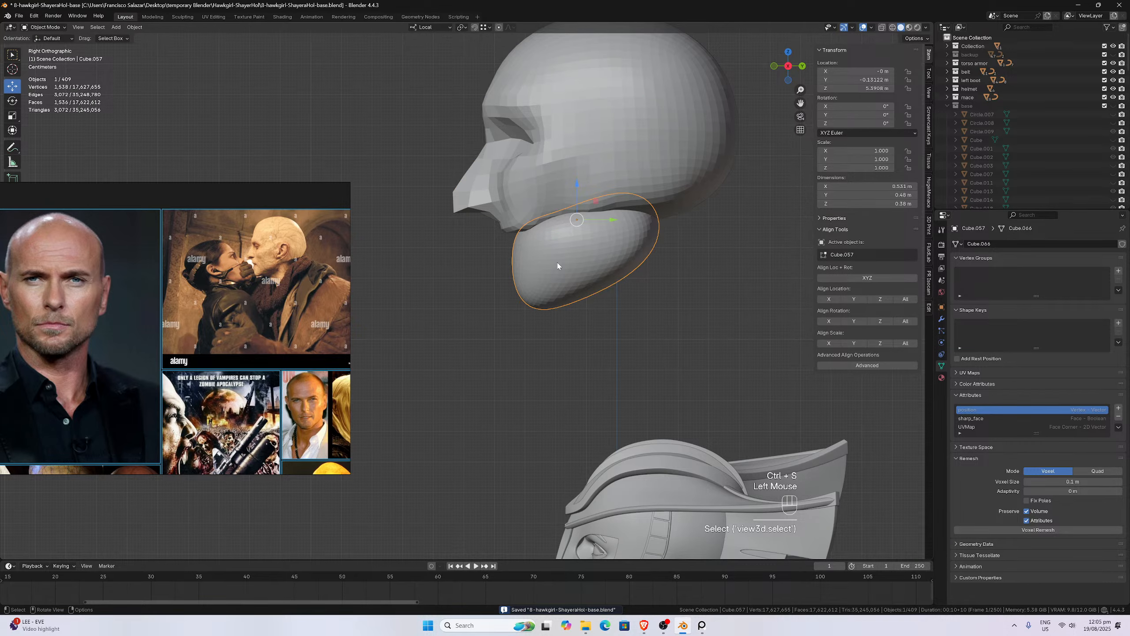
scroll(558, 266, down, 2)
scroll(558, 266, up, 1)
scroll(558, 266, up, 1)
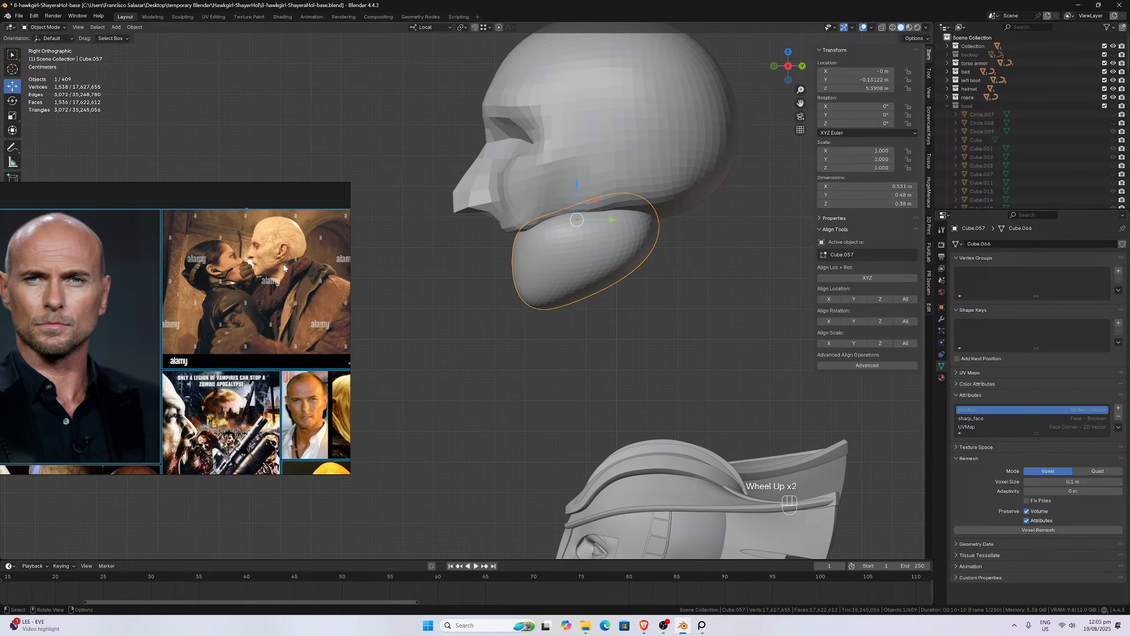
scroll(284, 267, up, 2)
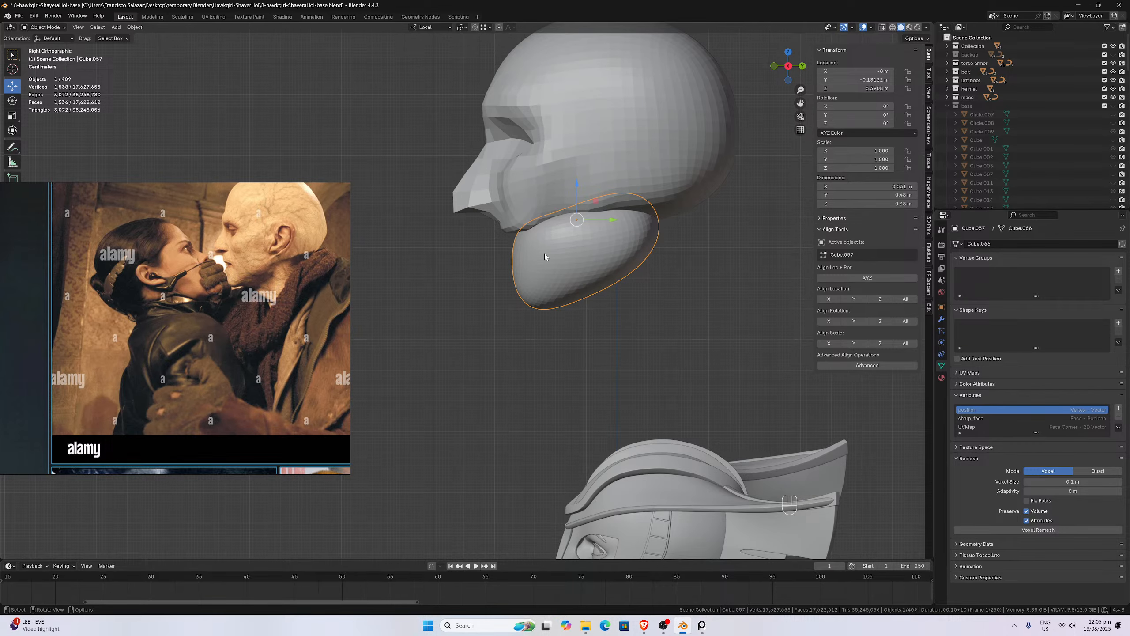
click(53, 28)
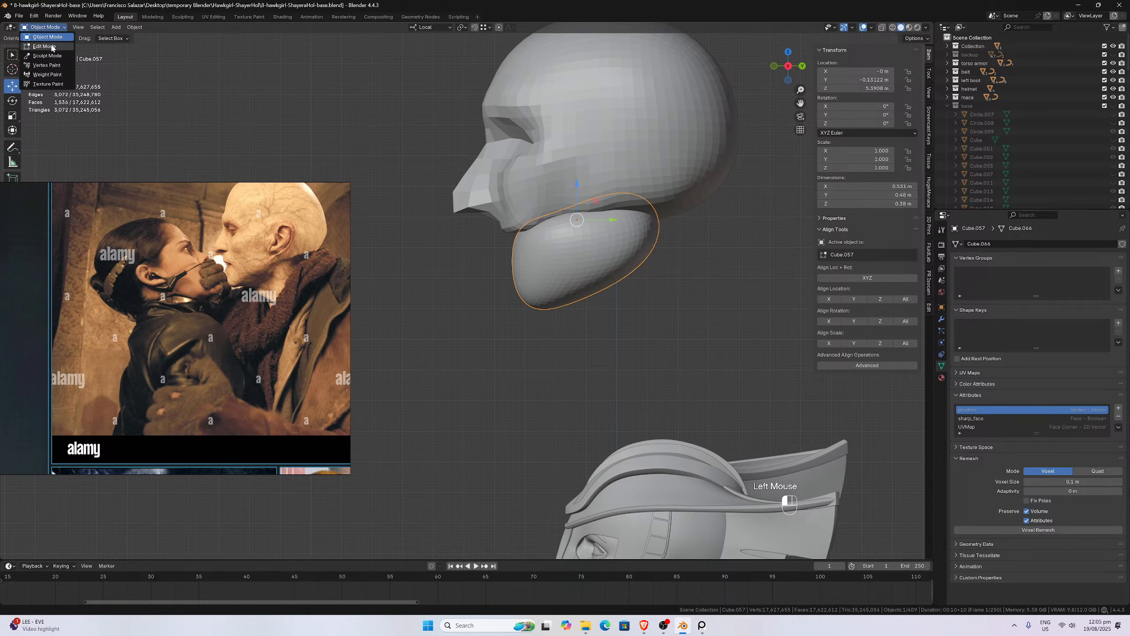
click(45, 47)
key(Tab)
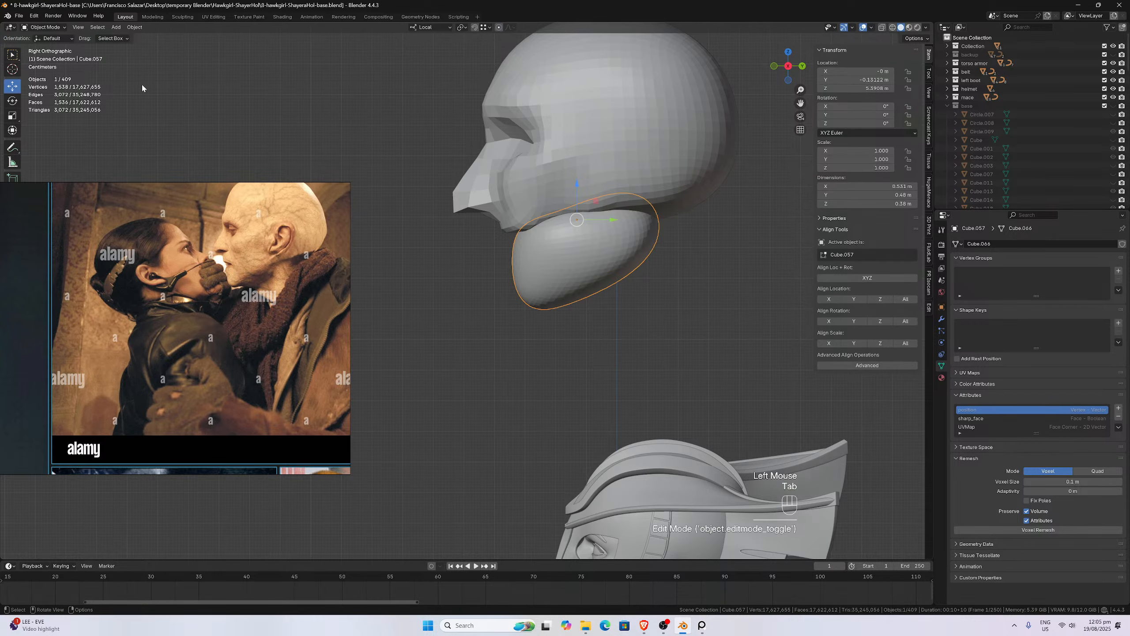
click(45, 28)
click(44, 56)
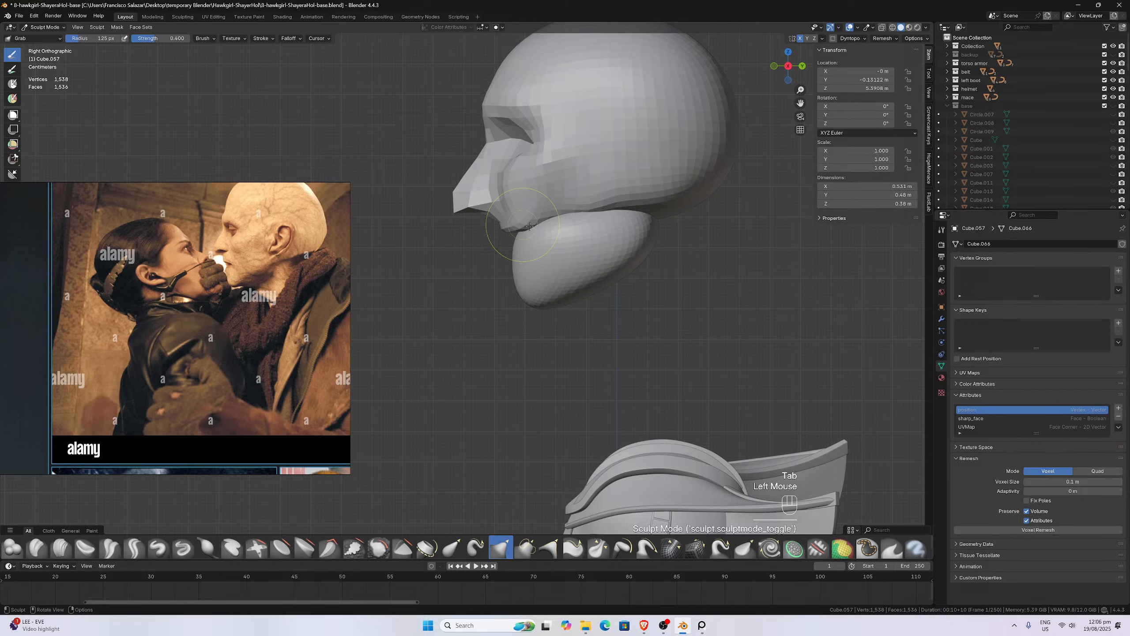
- Grab the lower lip, chin and rear jaw corner into profile, about 0.51 m deep and 0.40 m high
scroll(534, 225, down, 2)
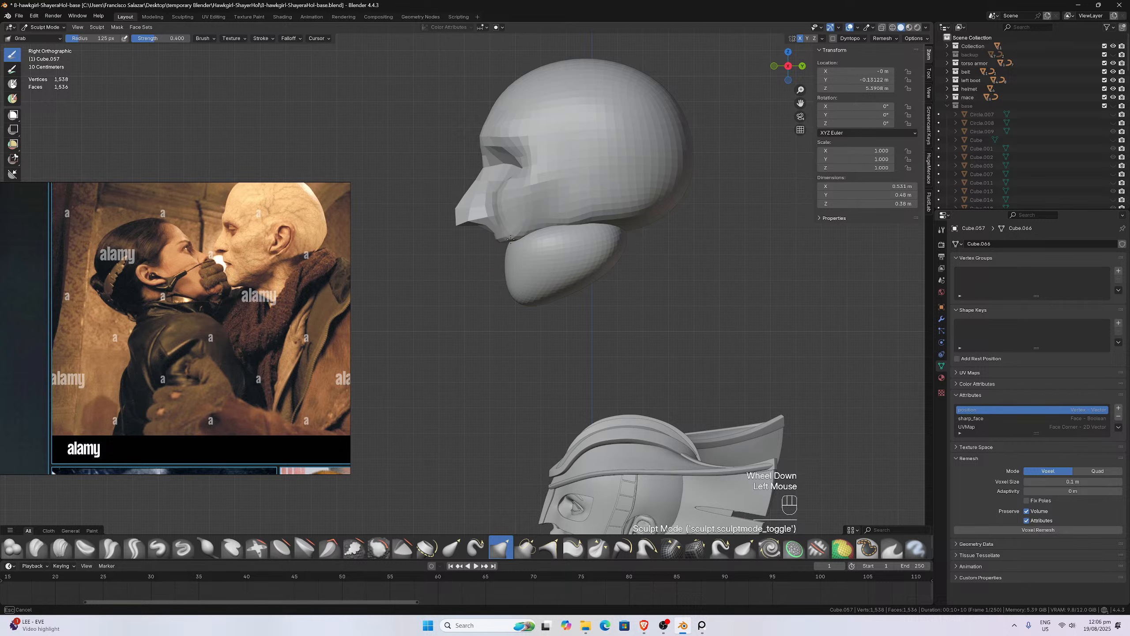
mouse_move(471, 251)
mouse_down()
mouse_move(479, 241)
mouse_move(539, 260)
mouse_move(534, 216)
mouse_move(563, 202)
mouse_move(593, 215)
mouse_move(601, 195)
mouse_move(578, 200)
mouse_move(623, 203)
mouse_up()
scroll(489, 248, up, 2)
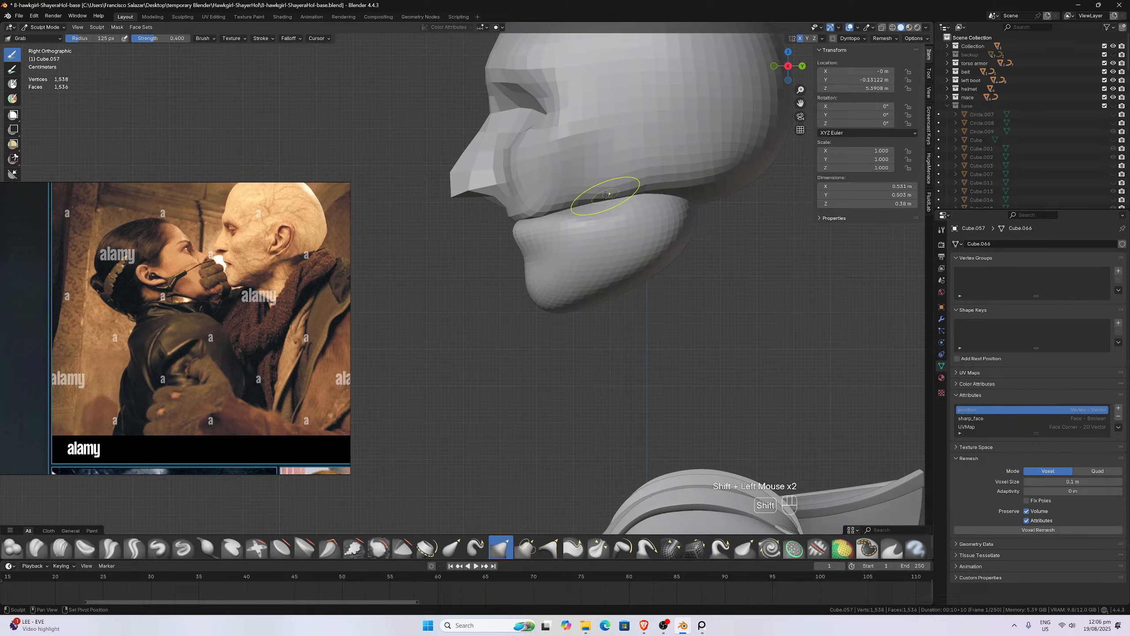
scroll(621, 254, down, 2)
mouse_move(577, 269)
mouse_down()
mouse_move(604, 203)
mouse_move(592, 233)
mouse_move(601, 217)
mouse_up()
mouse_move(559, 305)
mouse_down()
mouse_move(556, 288)
mouse_move(528, 291)
mouse_up()
scroll(534, 295, up, 3)
scroll(529, 291, down, 1)
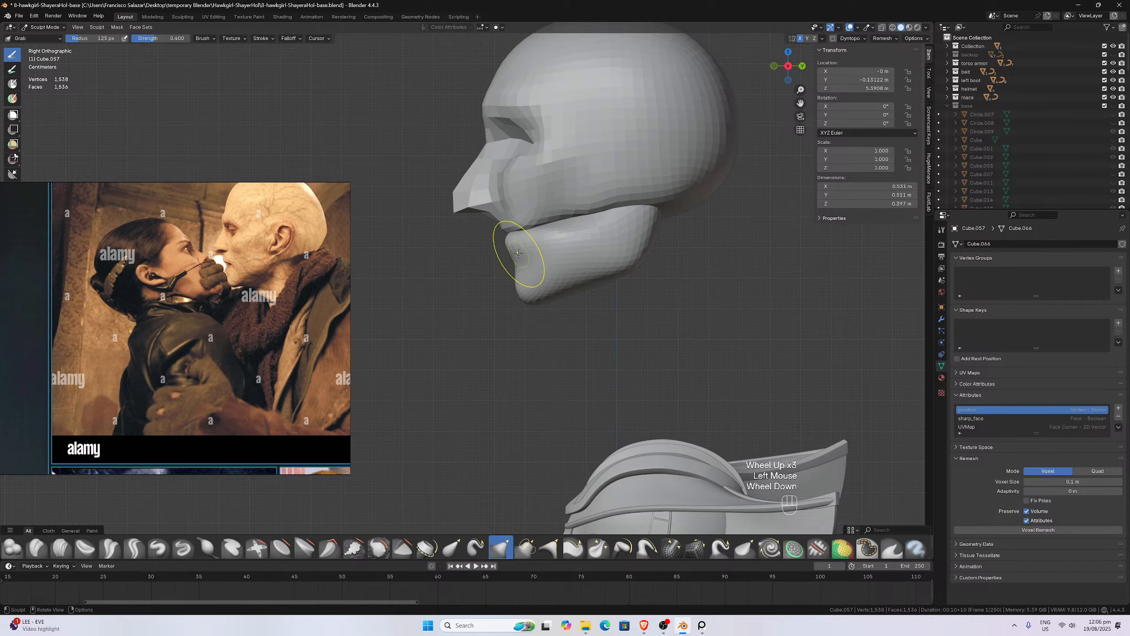
- Refine the lower lip and front of the jaw with grabs from below and from above
scroll(532, 250, up, 1)
middle_drag(532, 244, 590, 150)
middle_drag(596, 218, 586, 214)
scroll(586, 215, up, 1)
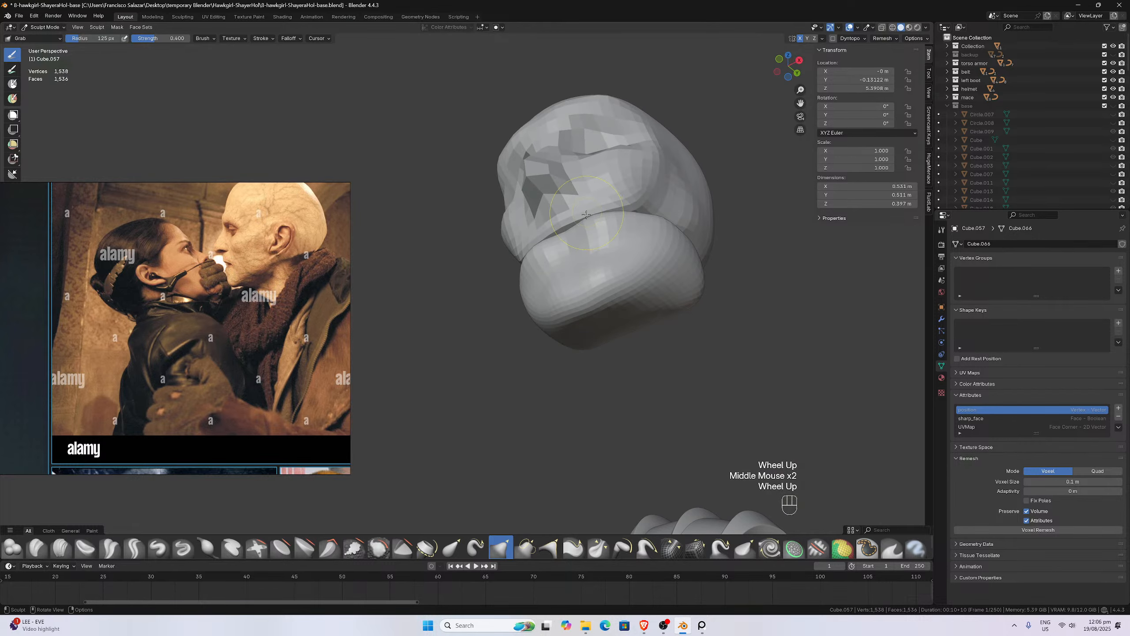
drag(566, 235, 556, 224)
scroll(541, 246, down, 2)
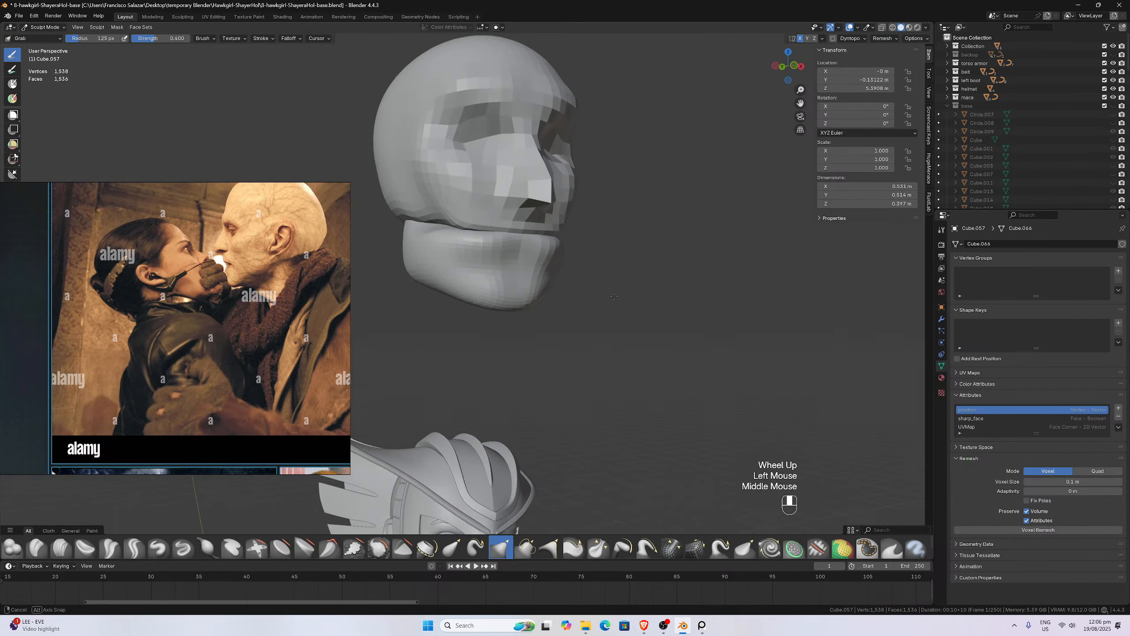
mouse_move(541, 245)
middle_down()
mouse_move(542, 222)
mouse_move(476, 192)
mouse_move(450, 239)
middle_up()
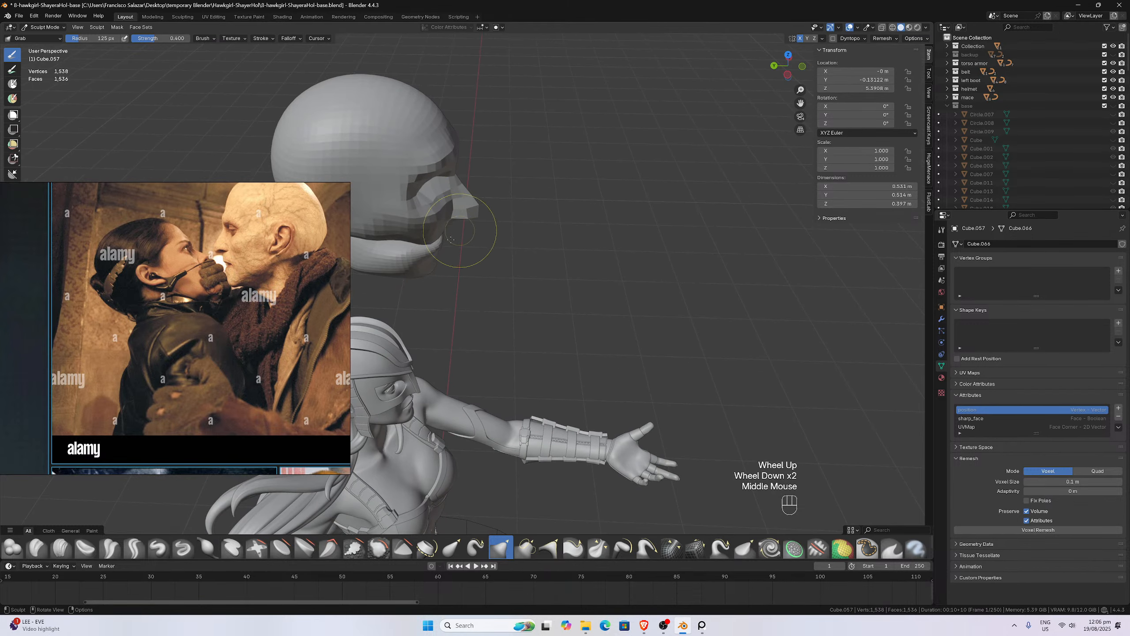
drag(432, 250, 420, 244)
middle_drag(421, 244, 374, 214)
scroll(373, 214, up, 2)
- Bring the front-facing portrait reference into view and grab the sides of the jaw inward from the front
key(KP_1)
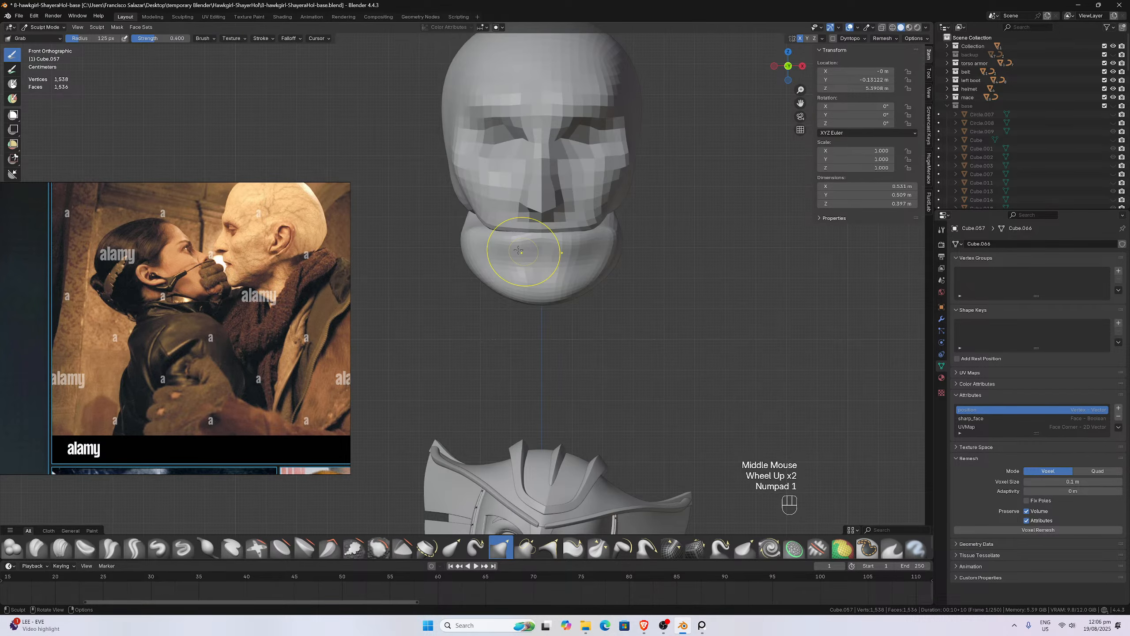
scroll(172, 329, down, 6)
middle_drag(173, 329, 245, 334)
scroll(246, 334, up, 2)
scroll(417, 225, up, 2)
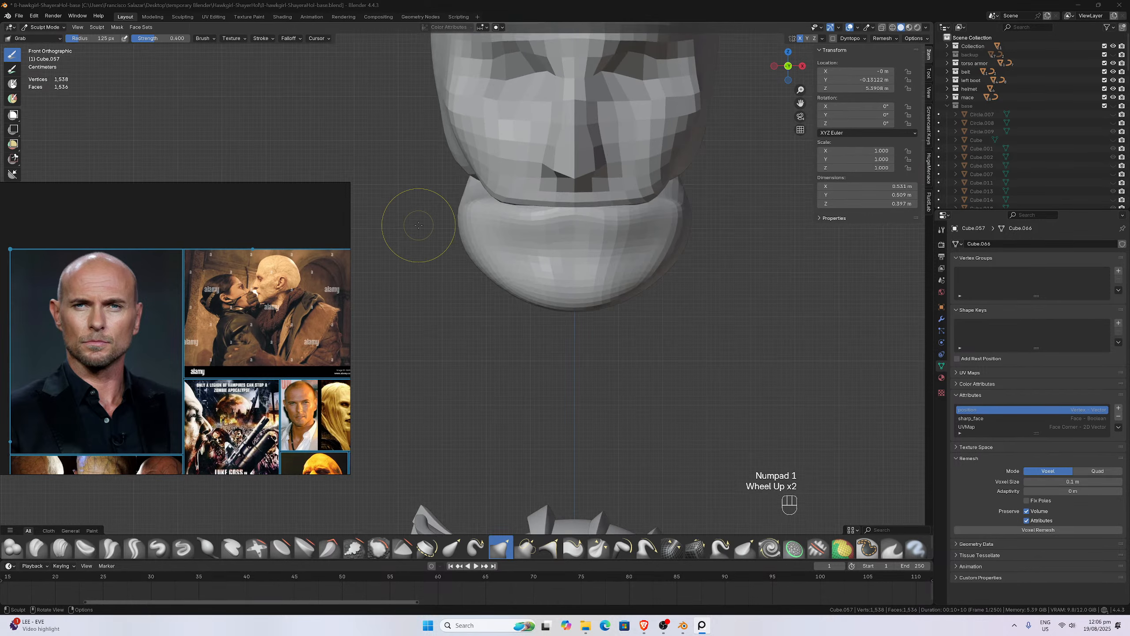
scroll(421, 227, down, 3)
drag(464, 256, 472, 256)
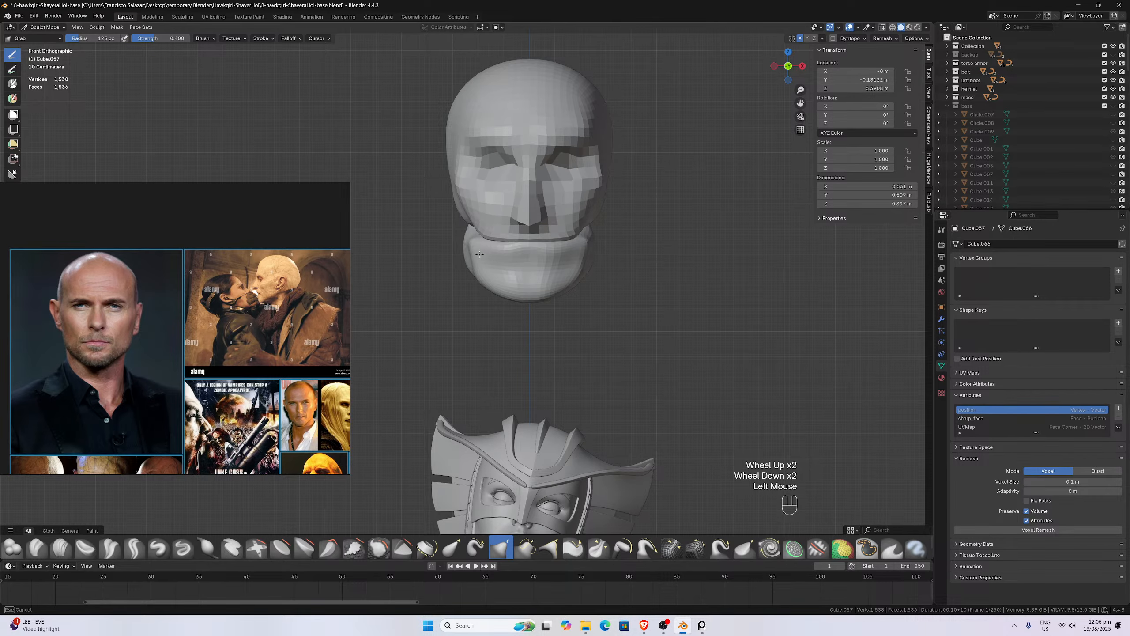
scroll(477, 257, down, 2)
click(461, 265)
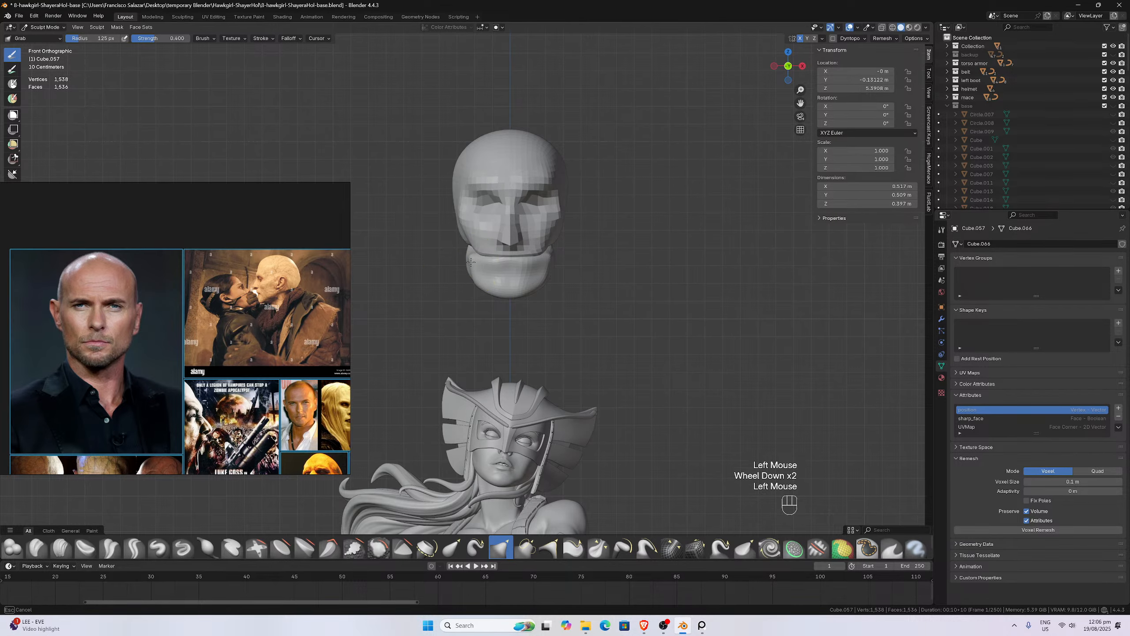
drag(460, 260, 485, 267)
- Smooth the side of the jaw from its upper rear corner down toward the chin
scroll(471, 256, up, 3)
shift+drag(481, 223, 479, 285)
mouse_move(479, 276)
shift+mouse_down()
mouse_move(477, 251)
mouse_move(485, 268)
shift+mouse_up()
mouse_move(490, 222)
shift+mouse_down()
mouse_move(490, 285)
mouse_move(485, 205)
shift+mouse_up()
mouse_move(480, 267)
shift+mouse_down()
mouse_move(468, 214)
mouse_move(458, 228)
shift+mouse_up()
scroll(469, 213, down, 1)
scroll(478, 338, up, 1)
scroll(479, 339, down, 1)
- Grab the lower side of the jaw into shape from an angled view and smooth that area
mouse_move(458, 228)
middle_down()
mouse_move(478, 339)
mouse_move(484, 275)
mouse_move(460, 320)
middle_up()
scroll(479, 340, up, 3)
mouse_move(451, 337)
mouse_down()
mouse_move(449, 321)
mouse_move(443, 359)
mouse_up()
mouse_move(450, 350)
shift+mouse_down()
mouse_move(446, 369)
mouse_move(454, 354)
shift+mouse_up()
shift+drag(454, 354, 449, 363)
mouse_move(449, 361)
shift+mouse_down()
mouse_move(439, 371)
mouse_move(463, 352)
shift+mouse_up()
shift+drag(461, 355, 458, 360)
shift+drag(460, 357, 457, 361)
- Grab the rear jaw corner up toward the cranium in the right side view and smooth its end
mouse_move(459, 358)
middle_down()
mouse_move(440, 353)
mouse_move(622, 270)
middle_up()
scroll(622, 269, down, 1)
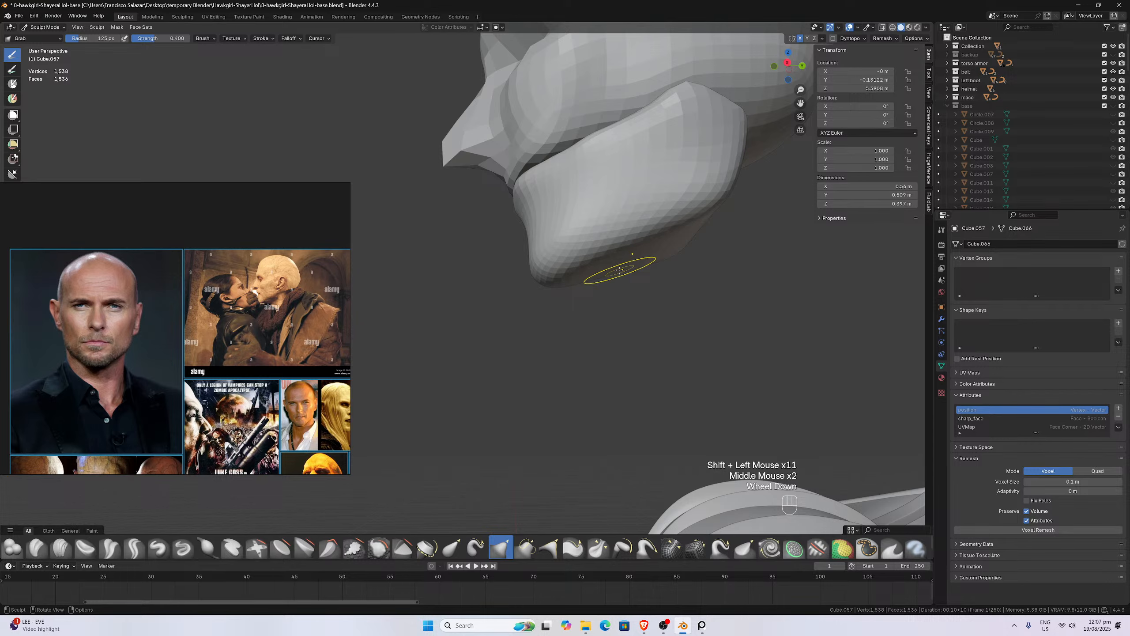
key(KP_3)
scroll(637, 223, down, 2)
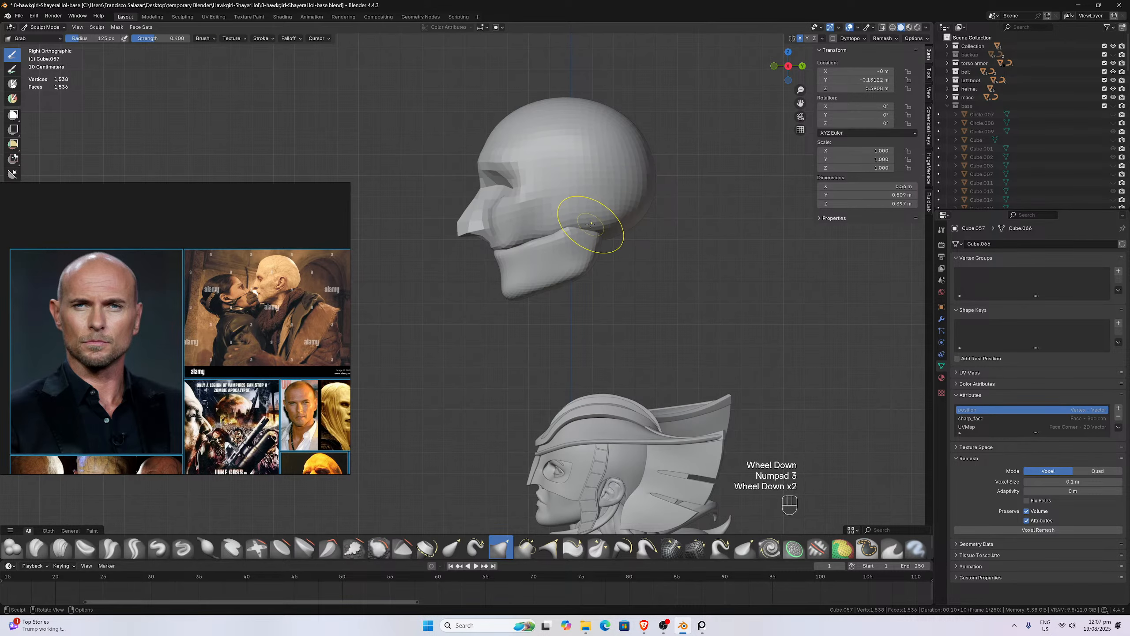
drag(591, 224, 576, 210)
scroll(542, 217, up, 3)
scroll(596, 196, up, 2)
shift+drag(628, 165, 663, 155)
shift+drag(667, 154, 664, 153)
scroll(668, 171, down, 4)
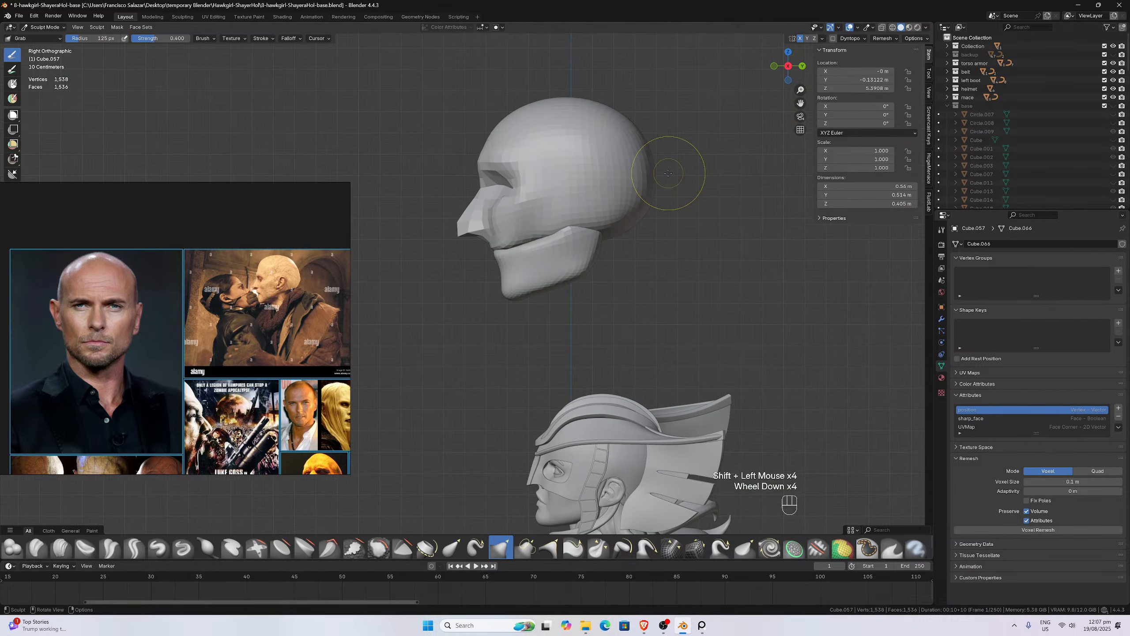
- Reshape the back of the jaw from behind and smooth its rear corner and underside
middle_drag(668, 173, 583, 149)
scroll(435, 152, down, 1)
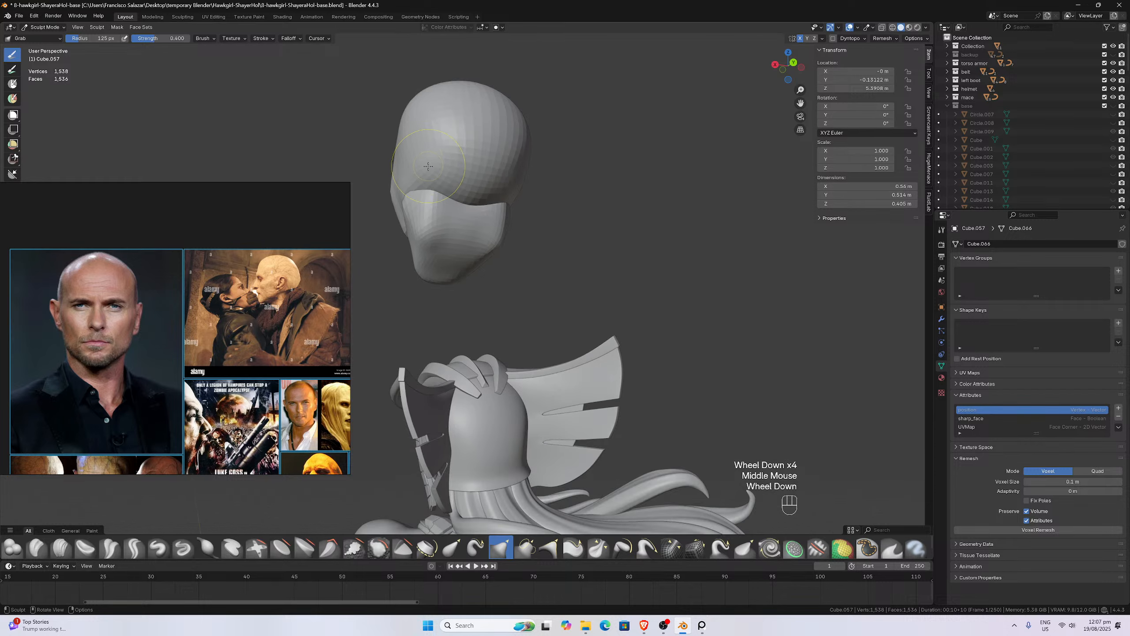
mouse_move(434, 183)
mouse_down()
mouse_move(420, 178)
mouse_move(406, 203)
mouse_move(441, 197)
mouse_up()
middle_drag(440, 197, 542, 191)
scroll(542, 191, up, 2)
shift+drag(542, 191, 505, 219)
middle_drag(505, 220, 582, 263)
shift+drag(564, 252, 552, 251)
shift+drag(572, 245, 545, 256)
middle_drag(558, 256, 588, 225)
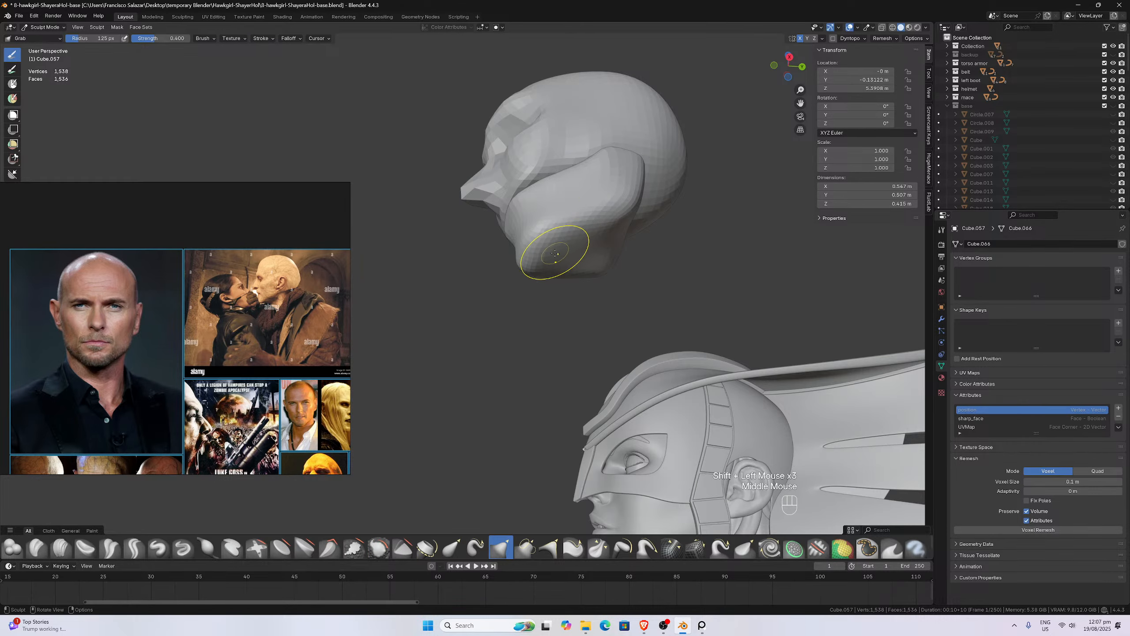
- Grab the underside of the chin forward from below, leaving the jaw about 0.51 m deep and 0.41 m high
drag(554, 253, 542, 253)
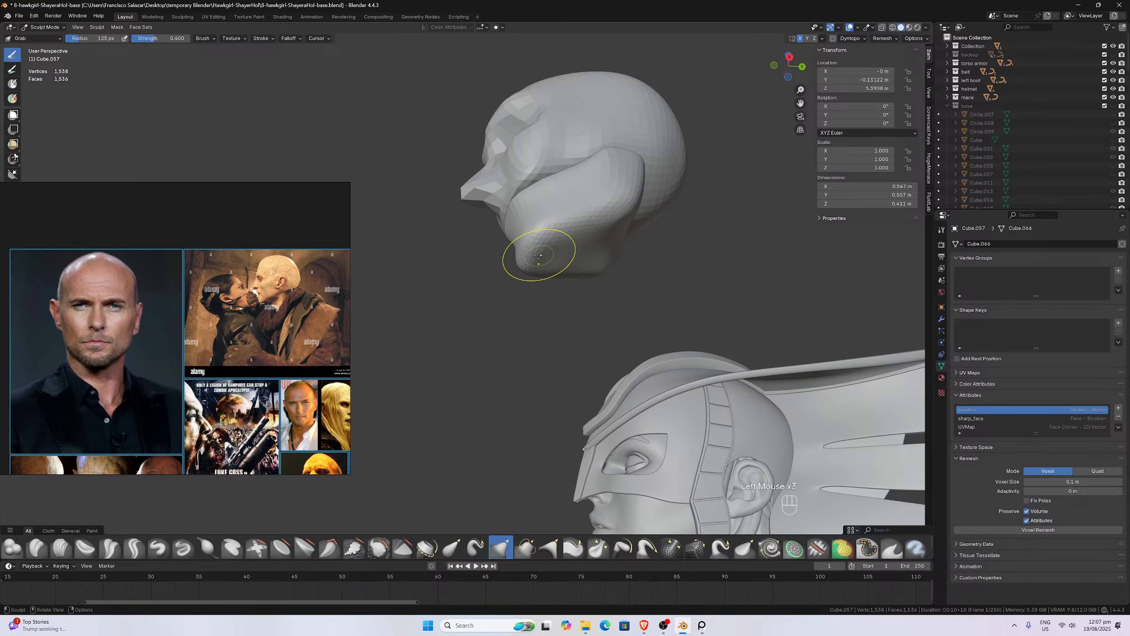
middle_drag(529, 256, 517, 227)
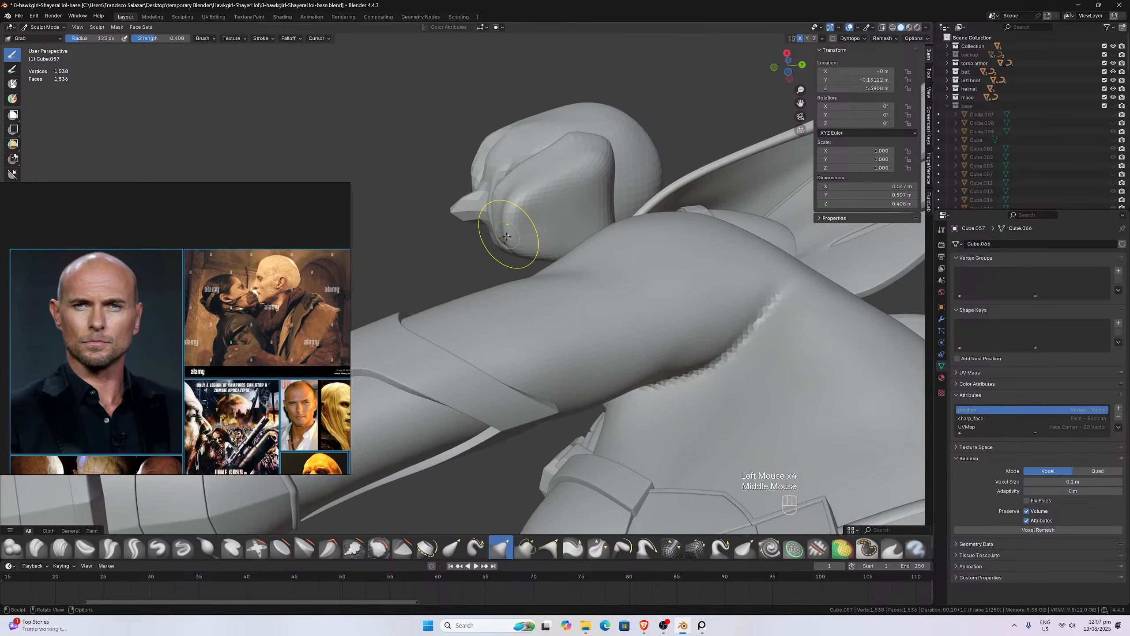
drag(517, 227, 508, 231)
middle_drag(502, 231, 567, 306)
scroll(566, 306, up, 1)
scroll(567, 306, down, 1)
scroll(566, 306, up, 1)
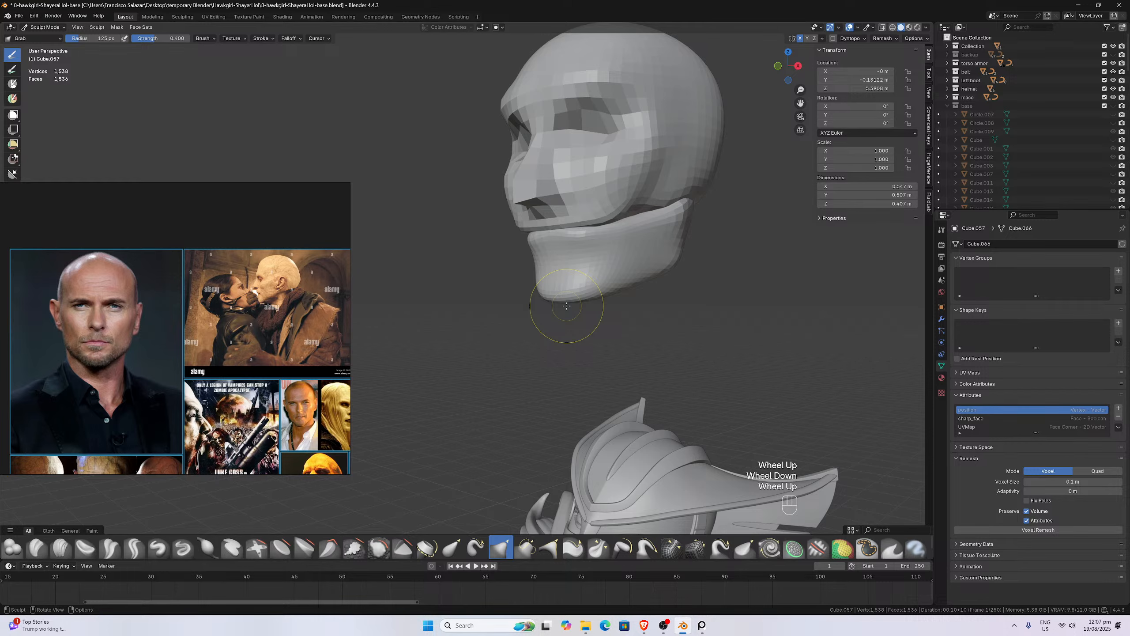
- Grab the upper side edge of the jaw outward and up in the front view and smooth it
key(KP_1)
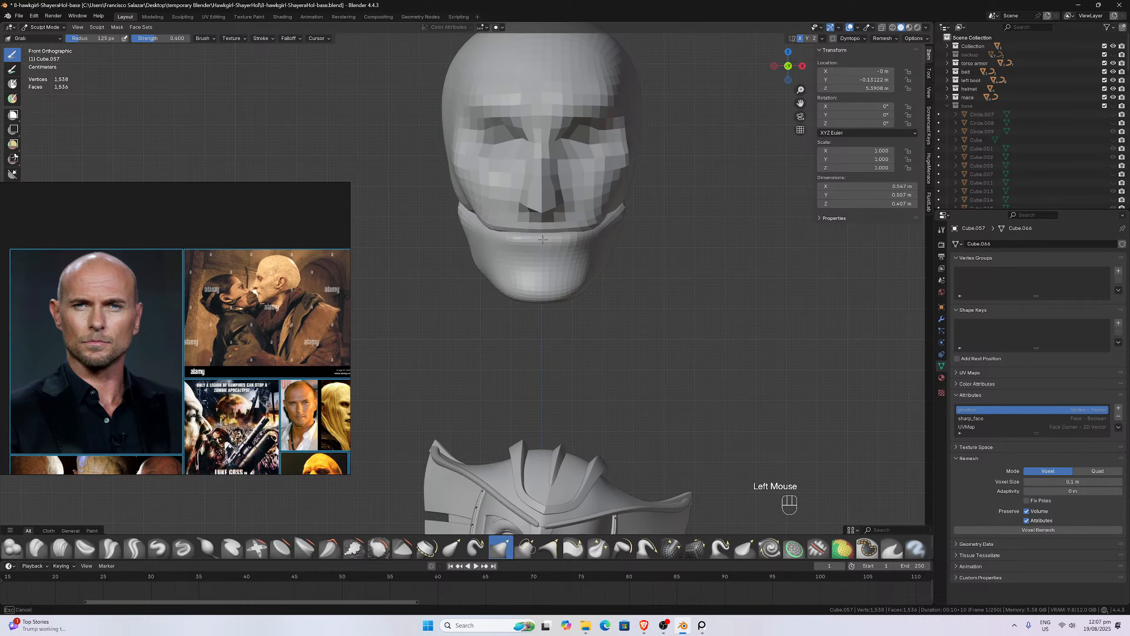
mouse_move(512, 238)
mouse_down()
mouse_move(522, 237)
mouse_move(501, 205)
mouse_move(493, 223)
mouse_up()
scroll(521, 236, up, 2)
shift+drag(494, 222, 496, 225)
shift+drag(496, 225, 499, 221)
shift+drag(498, 223, 488, 240)
shift+drag(488, 240, 488, 242)
scroll(612, 280, down, 2)
- Leave Sculpt Mode on the jaw, select the cranium piece and enter Sculpt Mode on it
mouse_move(612, 280)
middle_down()
mouse_move(509, 252)
mouse_move(518, 245)
middle_up()
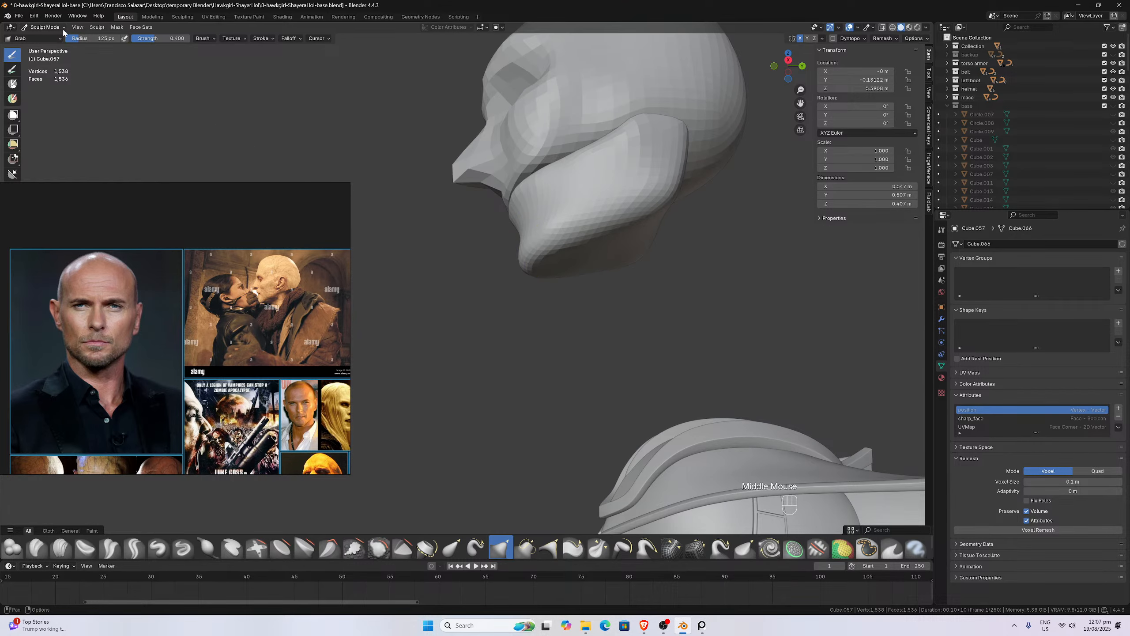
click(44, 27)
click(42, 36)
click(509, 153)
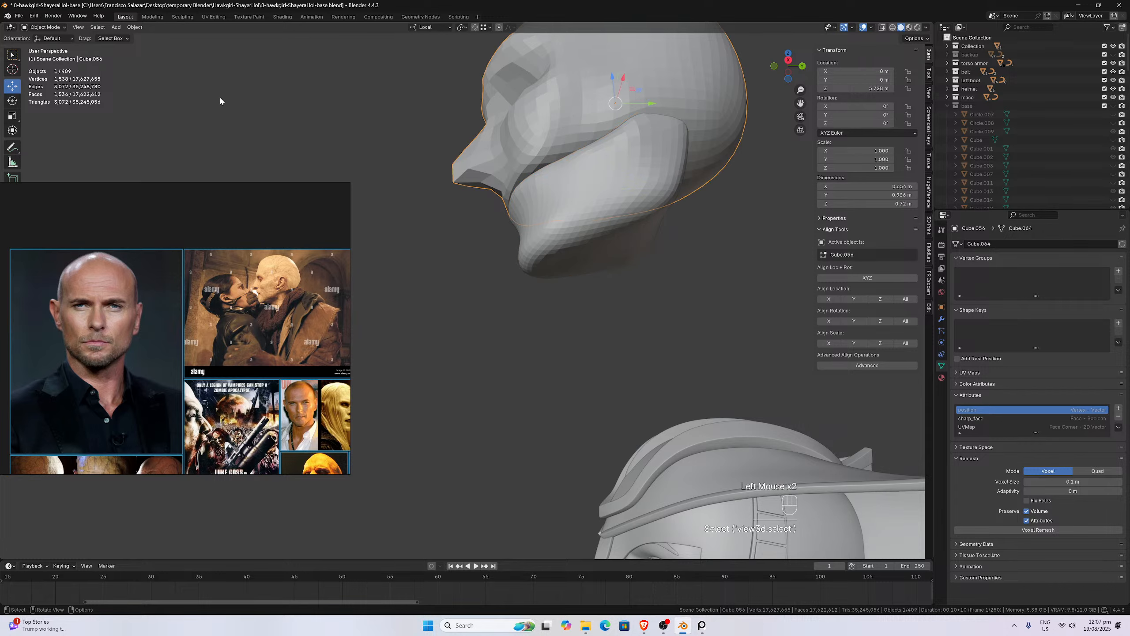
click(42, 27)
click(53, 60)
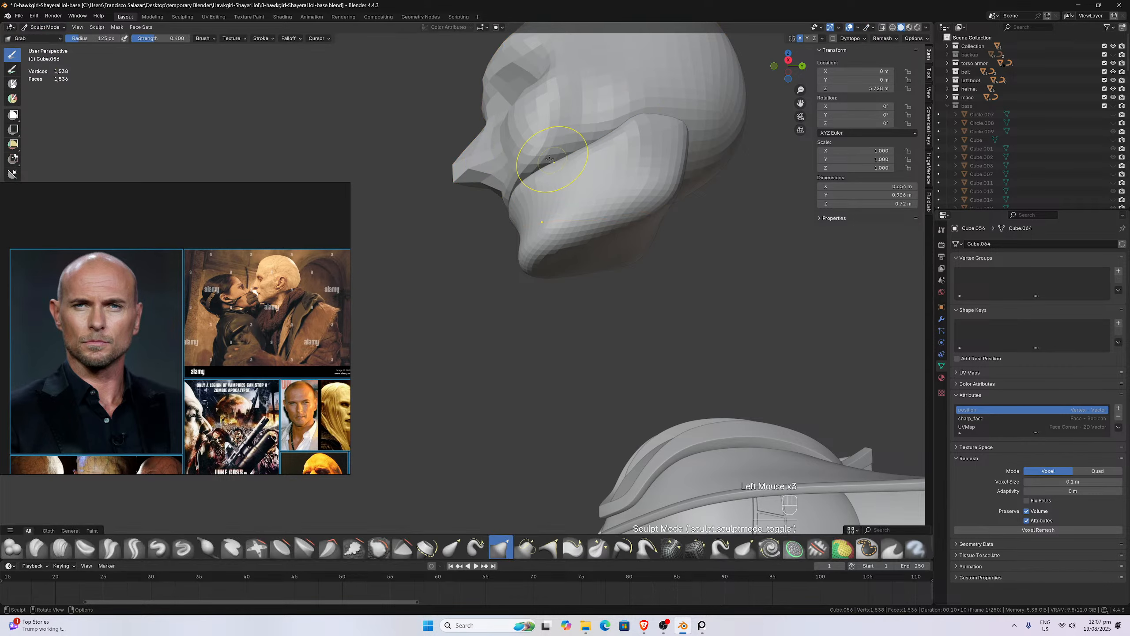
- Grab the lower cheek of the cranium from below and smooth it with the Grab brush kept active
middle_drag(512, 147, 536, 141)
scroll(489, 137, down, 1)
drag(486, 157, 498, 156)
shift+drag(499, 156, 492, 162)
click(501, 548)
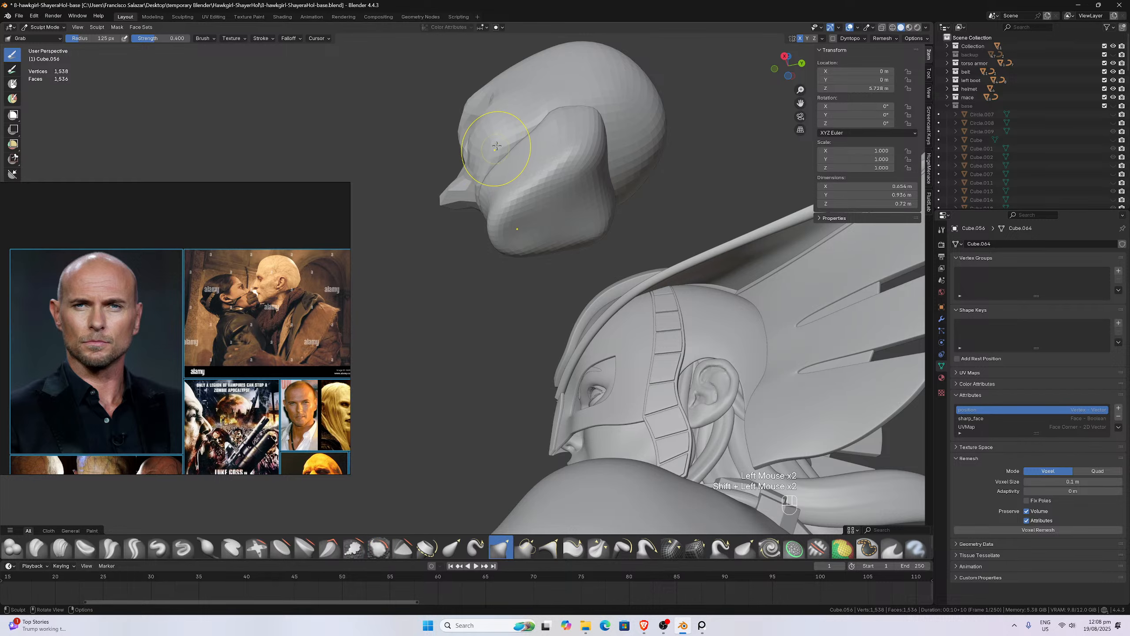
- Grab the cranium's lower cheek edges above the jaw line from angled front views
mouse_move(574, 205)
middle_down()
mouse_move(597, 181)
mouse_move(632, 209)
middle_up()
scroll(597, 182, up, 1)
scroll(597, 181, up, 1)
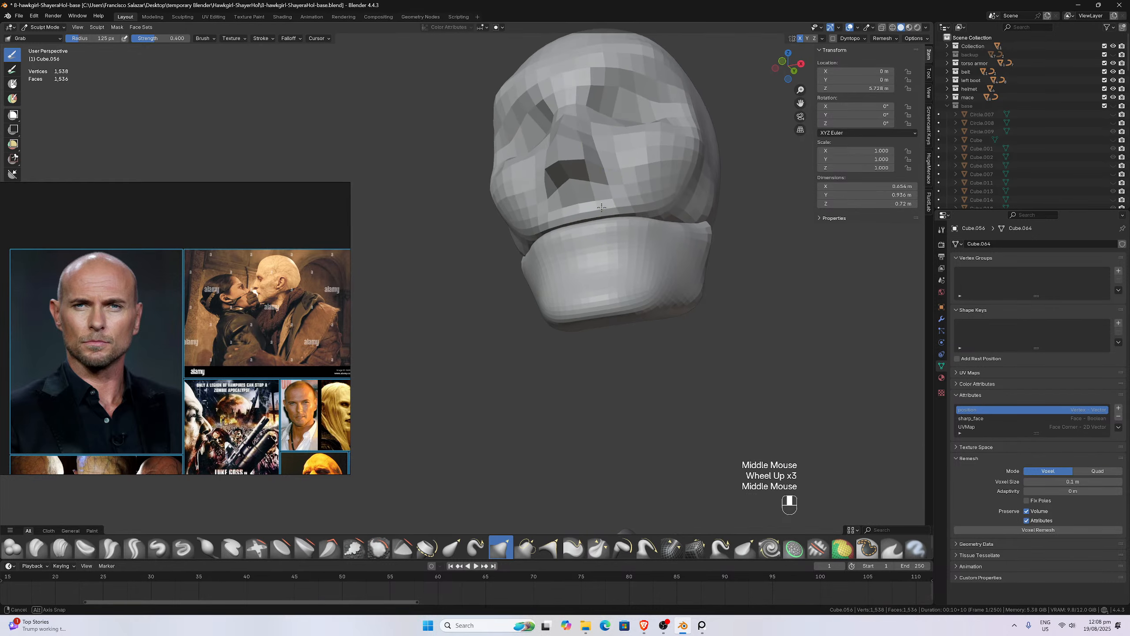
scroll(643, 222, up, 1)
scroll(450, 172, up, 1)
scroll(435, 196, down, 1)
drag(435, 196, 461, 205)
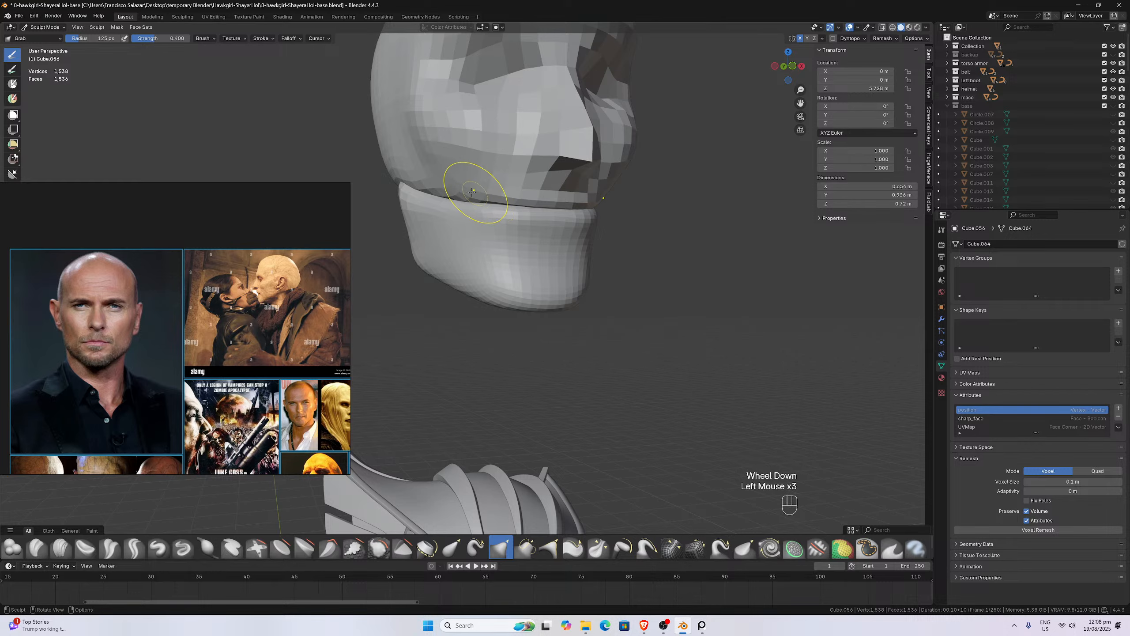
middle_drag(462, 182, 461, 190)
scroll(461, 189, down, 1)
scroll(492, 190, up, 1)
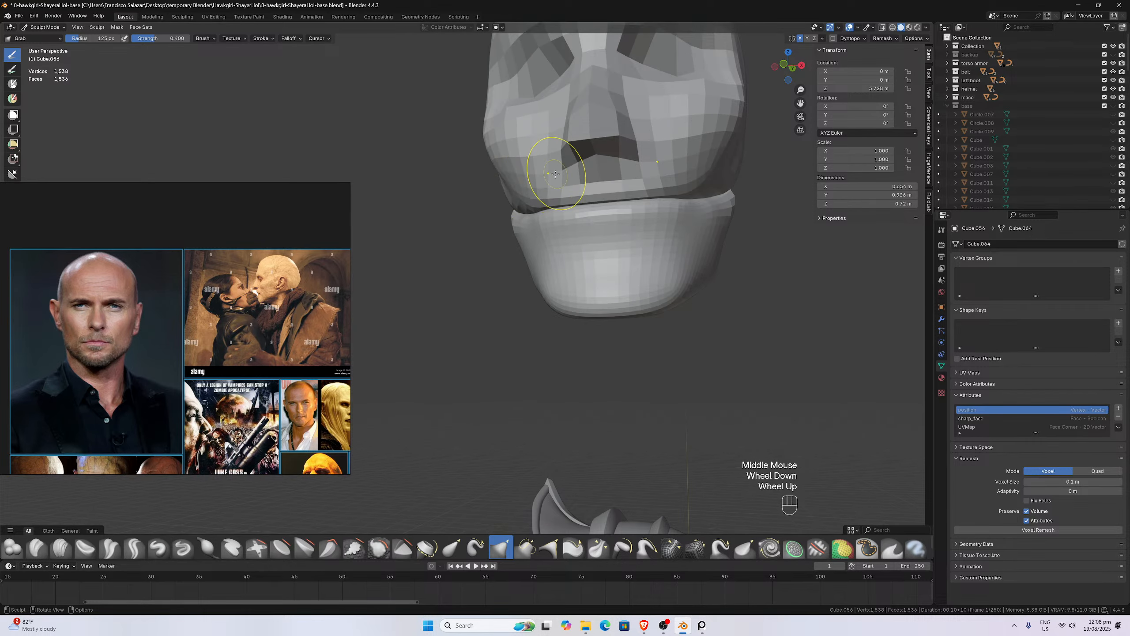
scroll(512, 199, down, 1)
drag(502, 196, 496, 186)
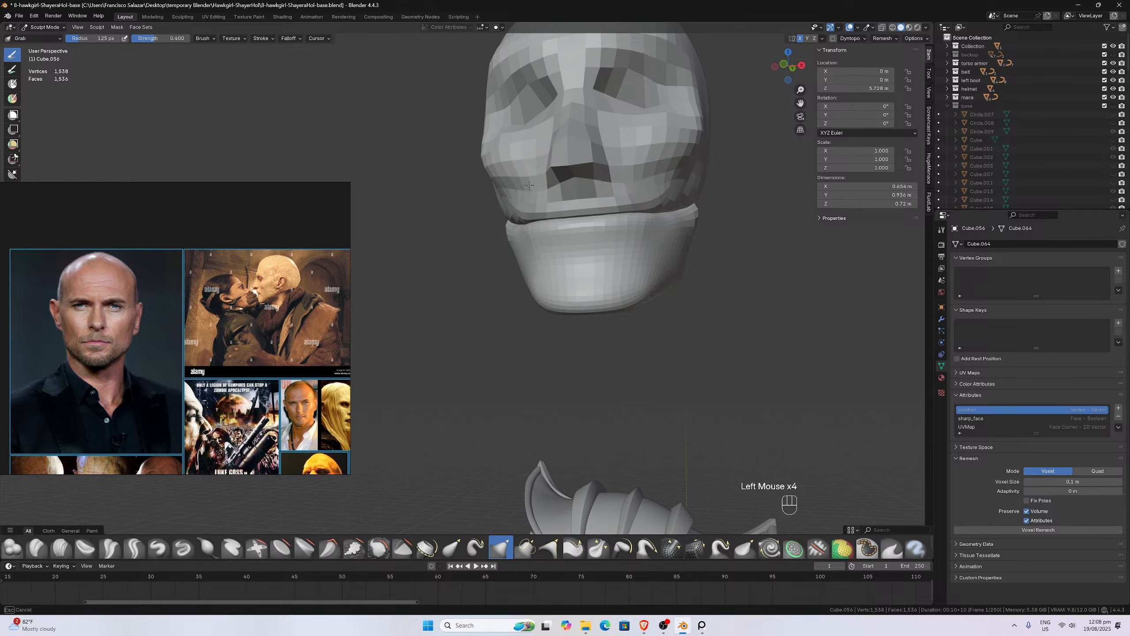
- Grab the area beside the nose and upper lip backward and adjust the front of the cheek from the side
middle_drag(525, 188, 604, 171)
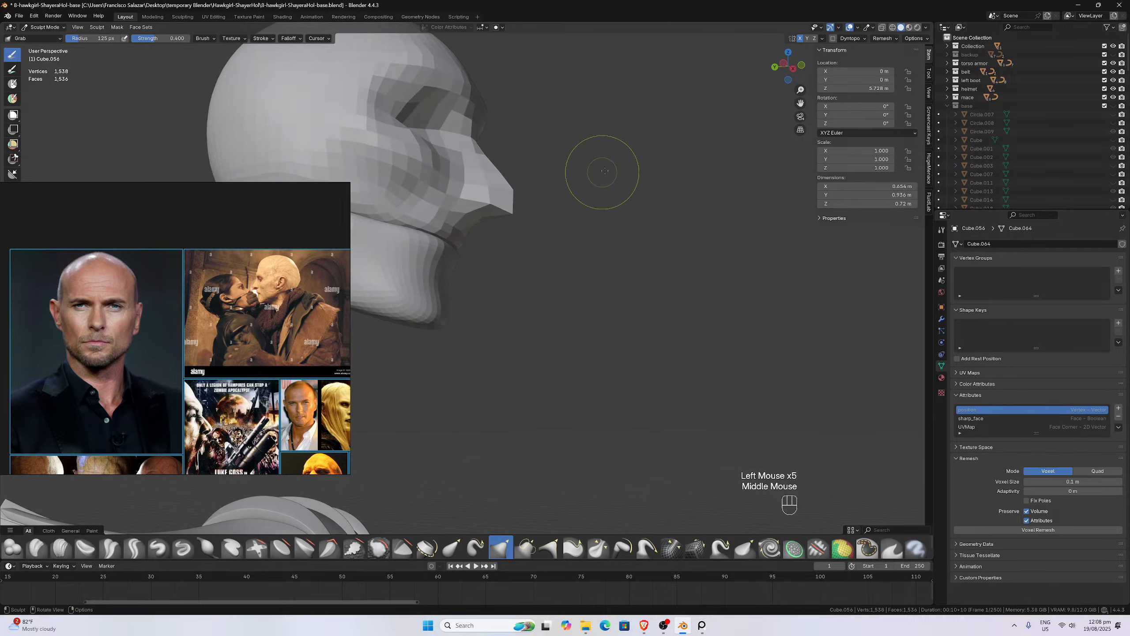
drag(801, 103, 866, 142)
scroll(599, 195, up, 2)
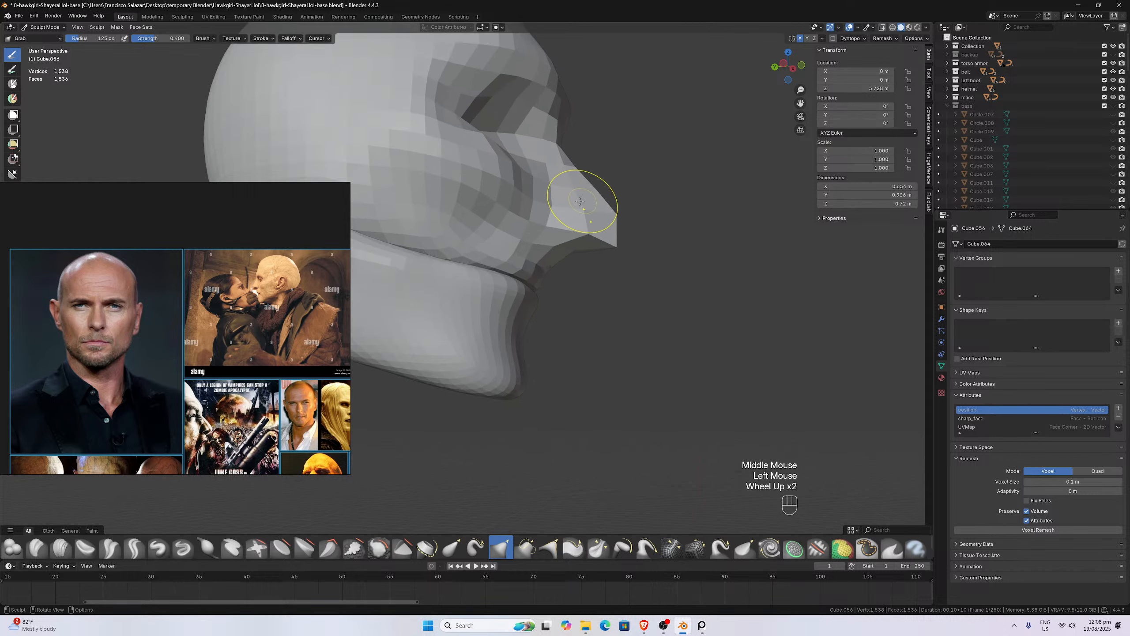
middle_drag(552, 207, 492, 226)
scroll(492, 226, down, 2)
drag(477, 250, 456, 254)
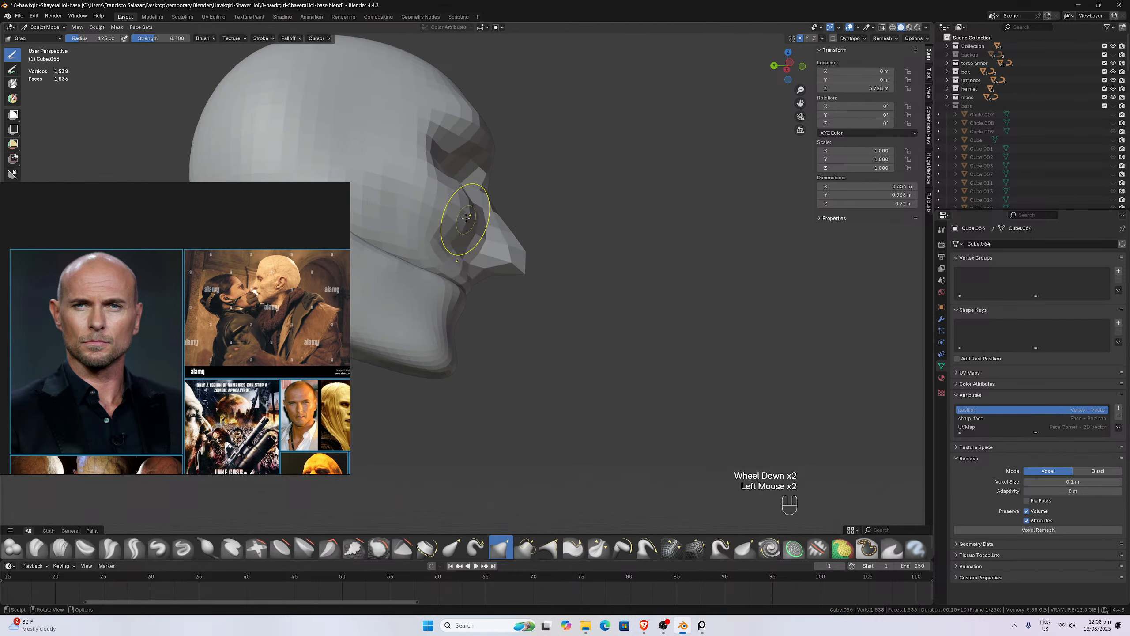
middle_drag(467, 241, 454, 204)
scroll(454, 205, down, 2)
drag(453, 205, 444, 200)
drag(445, 200, 416, 175)
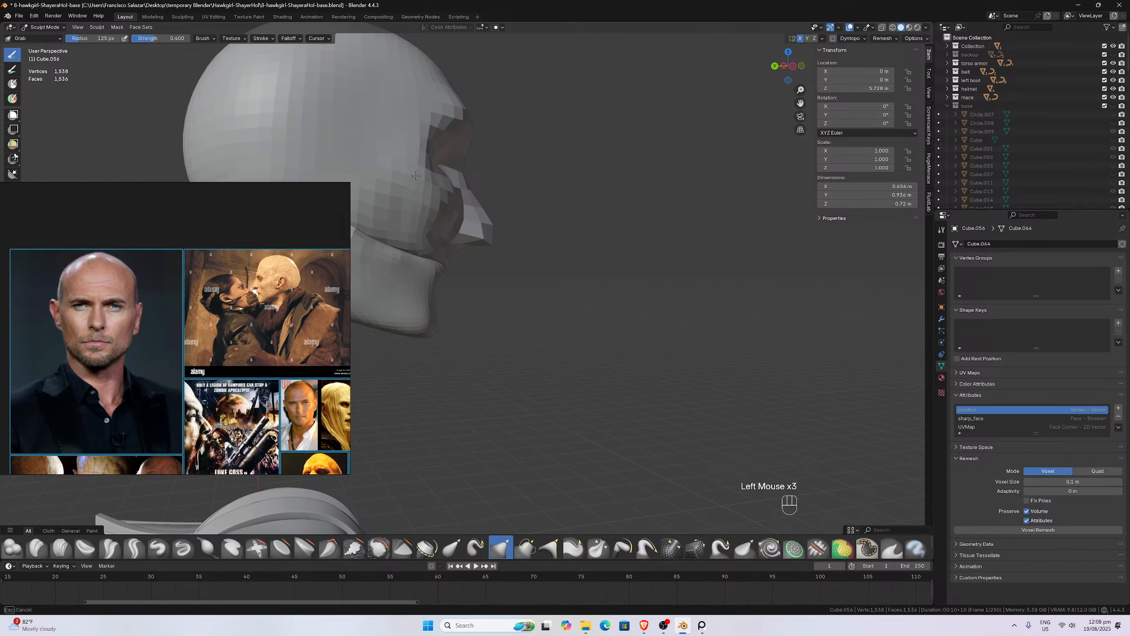
- Grab the cheek up and back toward the cheekbone from a three-quarter view
scroll(424, 190, up, 1)
middle_drag(452, 190, 403, 178)
scroll(401, 177, up, 2)
mouse_move(529, 221)
middle_down()
mouse_move(562, 226)
mouse_move(551, 218)
middle_up()
scroll(545, 213, down, 1)
mouse_move(503, 202)
mouse_down()
mouse_move(507, 182)
mouse_move(478, 165)
mouse_up()
- Reshape the front and sides of the upper cheeks with grabs from beneath the head
middle_drag(503, 223, 415, 146)
middle_drag(576, 262, 560, 246)
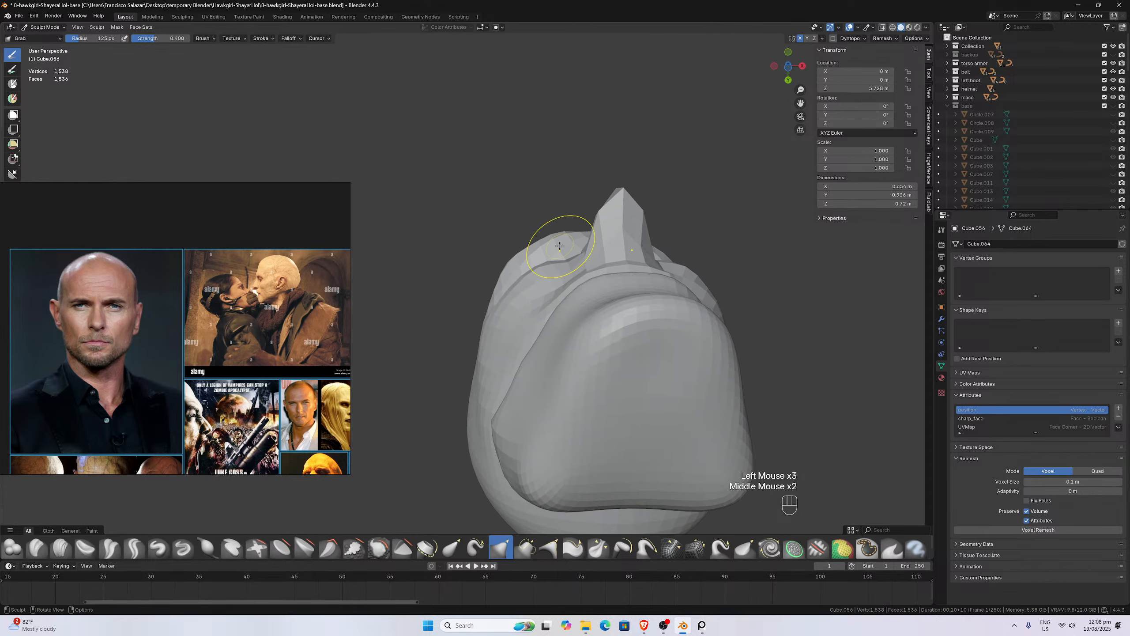
mouse_move(560, 246)
mouse_down()
mouse_move(530, 319)
mouse_move(610, 249)
mouse_move(605, 269)
mouse_up()
drag(528, 317, 526, 322)
drag(524, 333, 520, 335)
middle_drag(524, 334, 558, 292)
scroll(552, 276, down, 2)
middle_click(559, 292)
scroll(562, 244, up, 1)
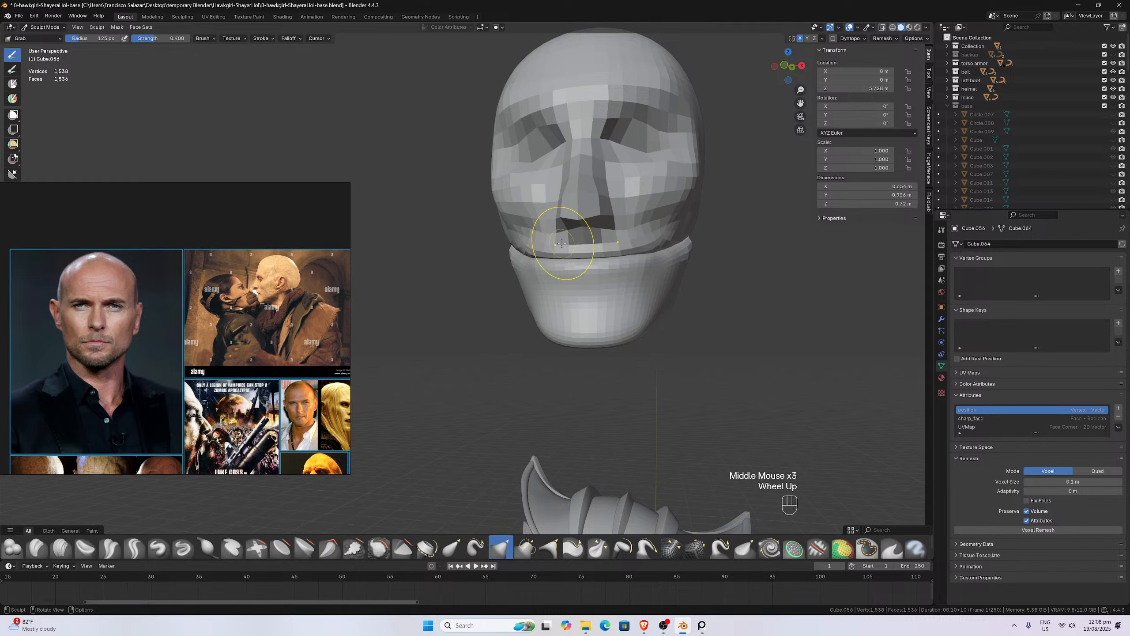
- Grab the cheeks outward from the front and refine the cheekbone below the eye socket from the side
key(KP_1)
scroll(568, 195, up, 2)
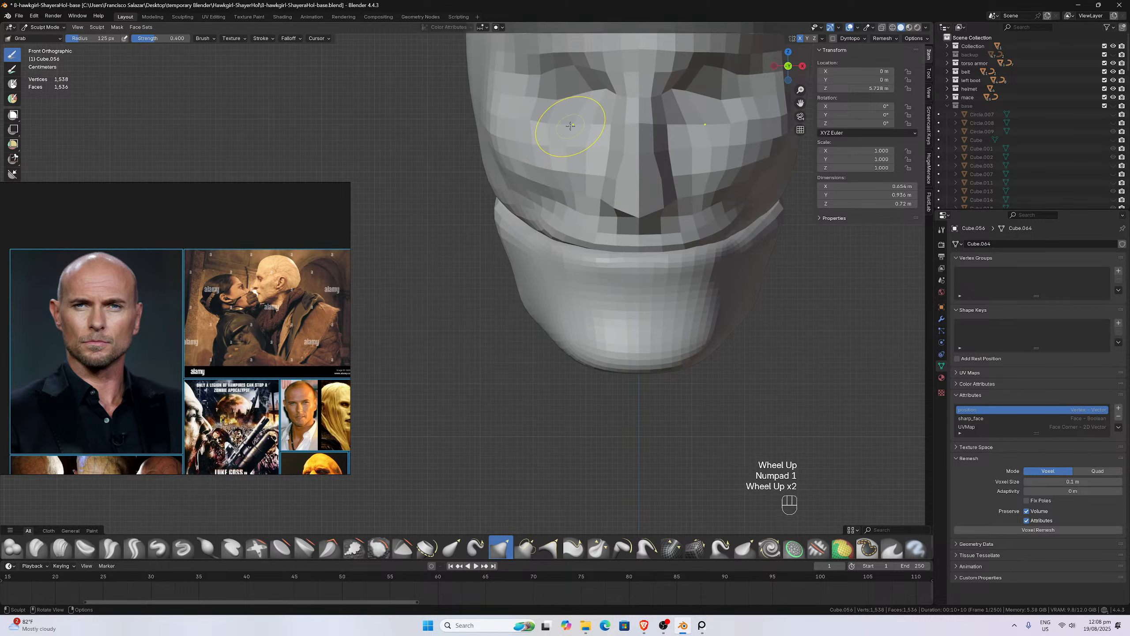
scroll(571, 125, down, 1)
mouse_move(571, 127)
mouse_down()
mouse_move(586, 143)
mouse_move(520, 128)
mouse_move(523, 110)
mouse_move(538, 127)
mouse_up()
middle_drag(541, 137, 535, 74)
middle_drag(530, 161, 501, 195)
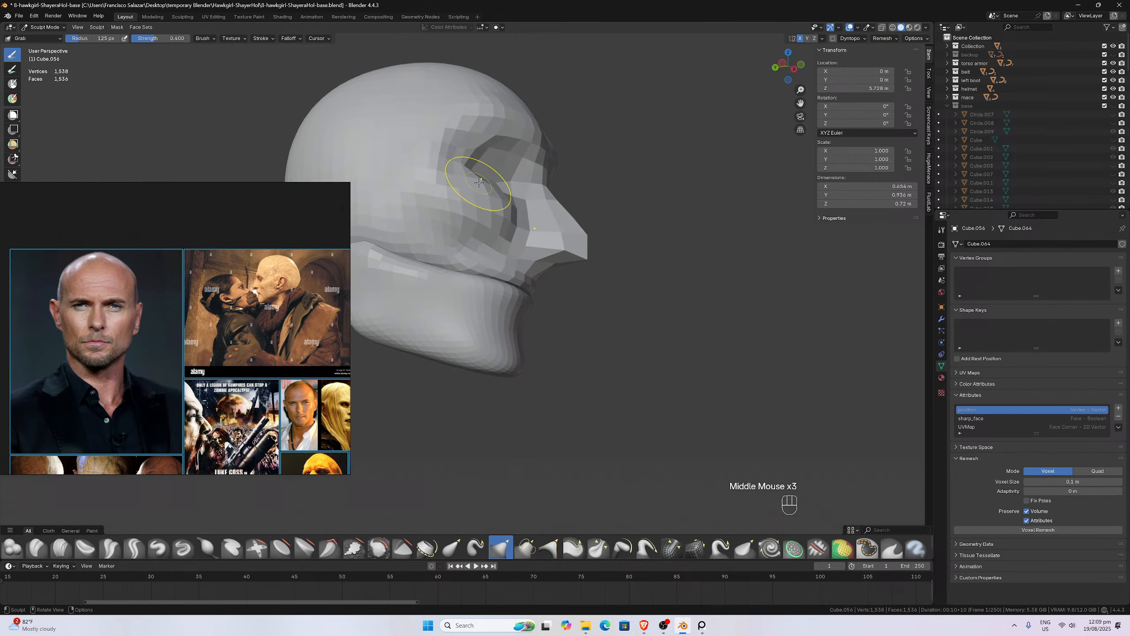
mouse_move(479, 182)
mouse_down()
mouse_move(460, 181)
mouse_move(473, 189)
mouse_up()
middle_drag(489, 165, 498, 172)
- Enlarge the Reaper face pictures on the reference board beside the front view of the head
key(KP_1)
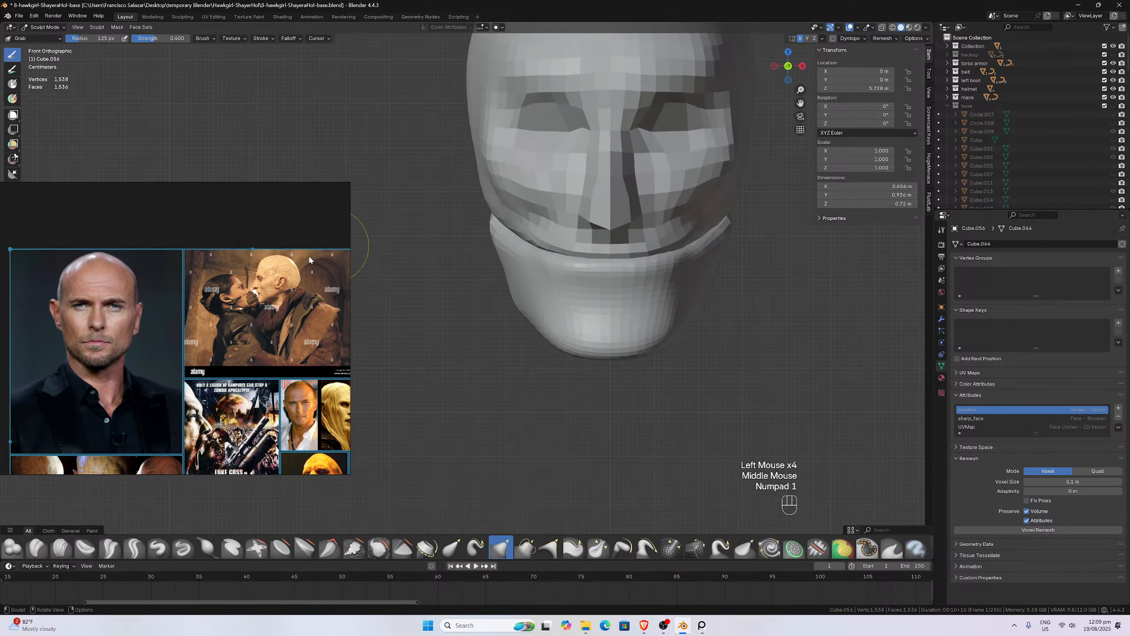
scroll(255, 352, down, 4)
middle_drag(259, 383, 241, 301)
scroll(276, 355, up, 2)
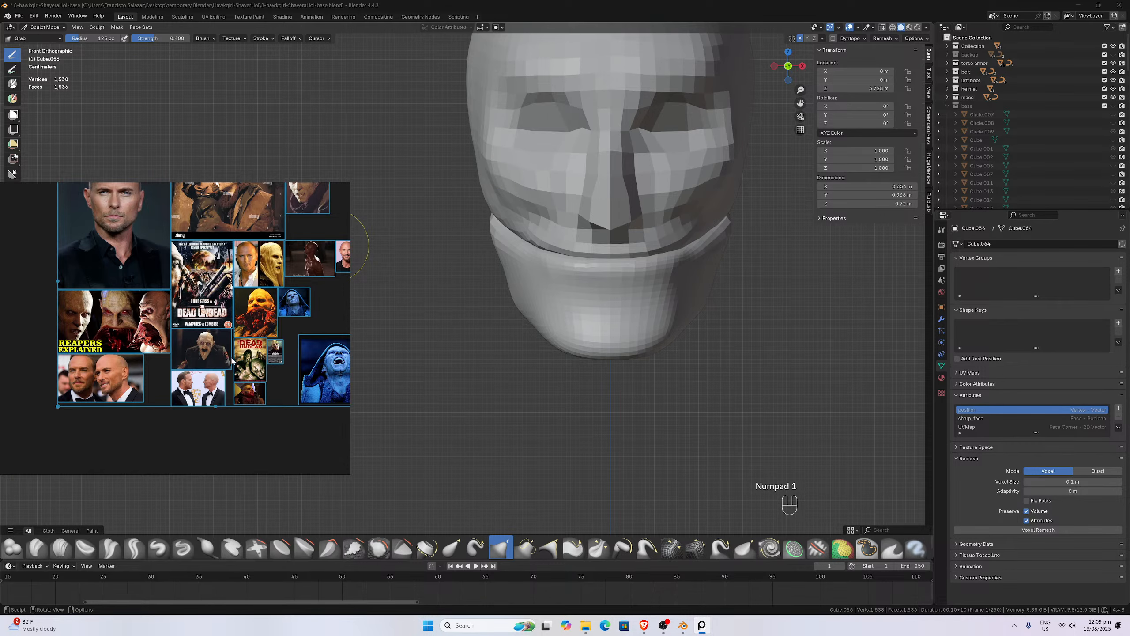
scroll(231, 360, up, 2)
scroll(209, 337, up, 5)
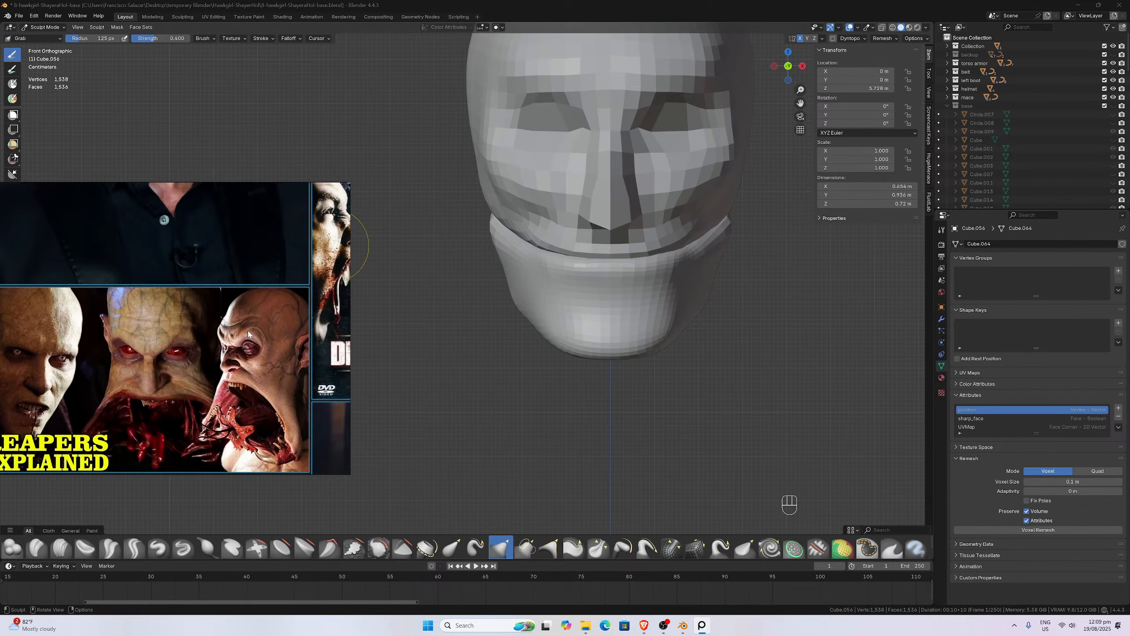
scroll(592, 134, down, 2)
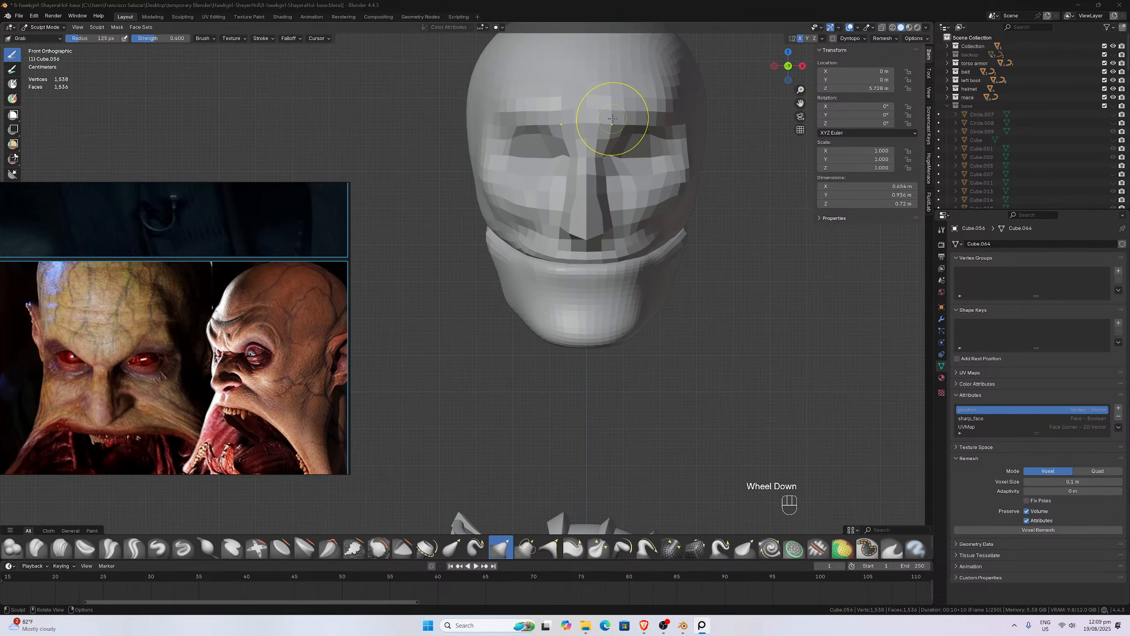
- Grab the brow ridge into an angry slant following the Reaper reference, adjusting it from front and angled views
click(583, 140)
drag(584, 140, 555, 134)
mouse_move(549, 131)
mouse_down()
mouse_move(499, 126)
mouse_move(542, 139)
mouse_up()
drag(529, 132, 490, 120)
mouse_move(494, 119)
middle_down()
mouse_move(516, 126)
mouse_move(532, 158)
middle_up()
scroll(516, 126, up, 2)
drag(530, 187, 532, 190)
middle_drag(532, 191, 540, 228)
- Grab the centre of the brow down toward the nose bridge in the front view
key(KP_1)
scroll(651, 96, down, 1)
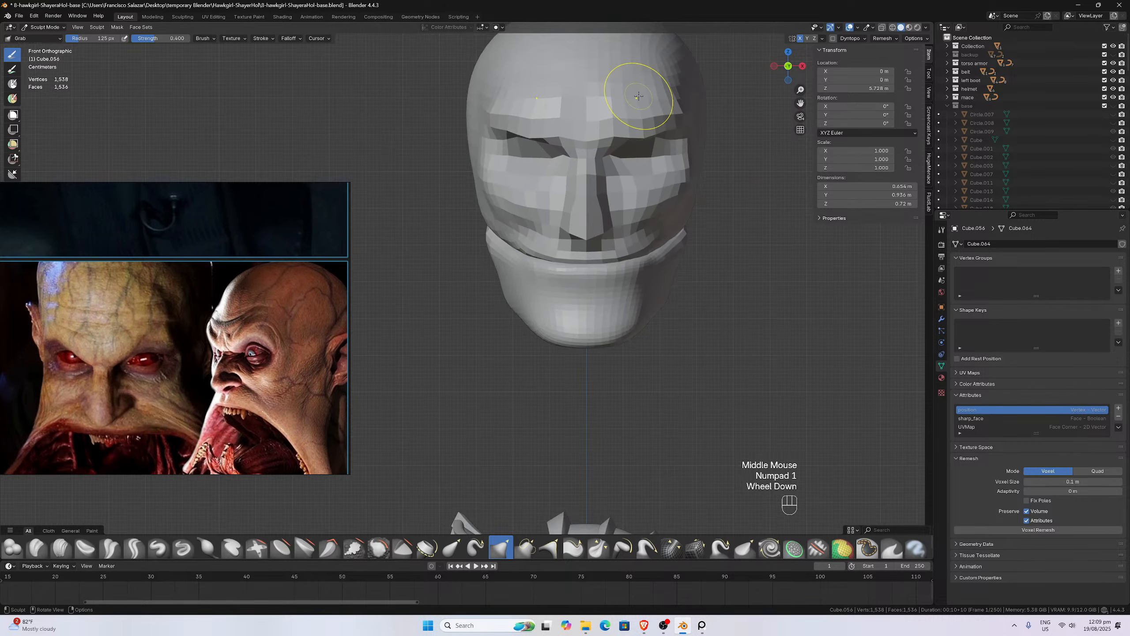
mouse_move(586, 105)
mouse_down()
mouse_move(576, 121)
mouse_move(565, 111)
mouse_move(528, 136)
mouse_move(528, 169)
mouse_move(572, 142)
mouse_up()
scroll(512, 107, down, 3)
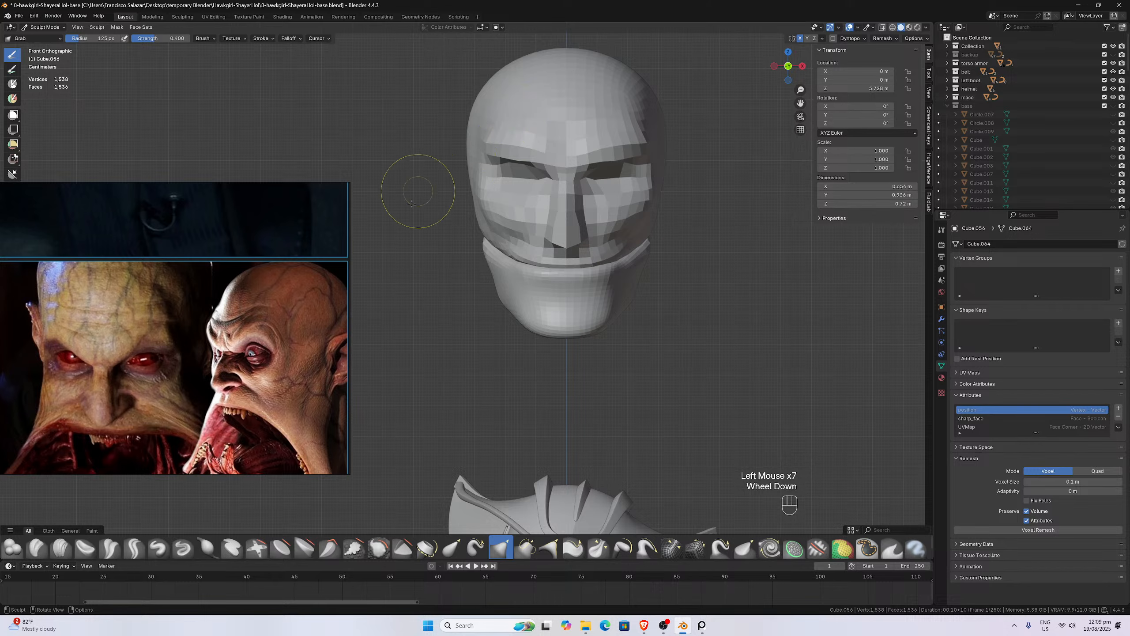
- Check the head from an angled view and save the Blender file
scroll(552, 166, down, 1)
middle_drag(552, 166, 600, 189)
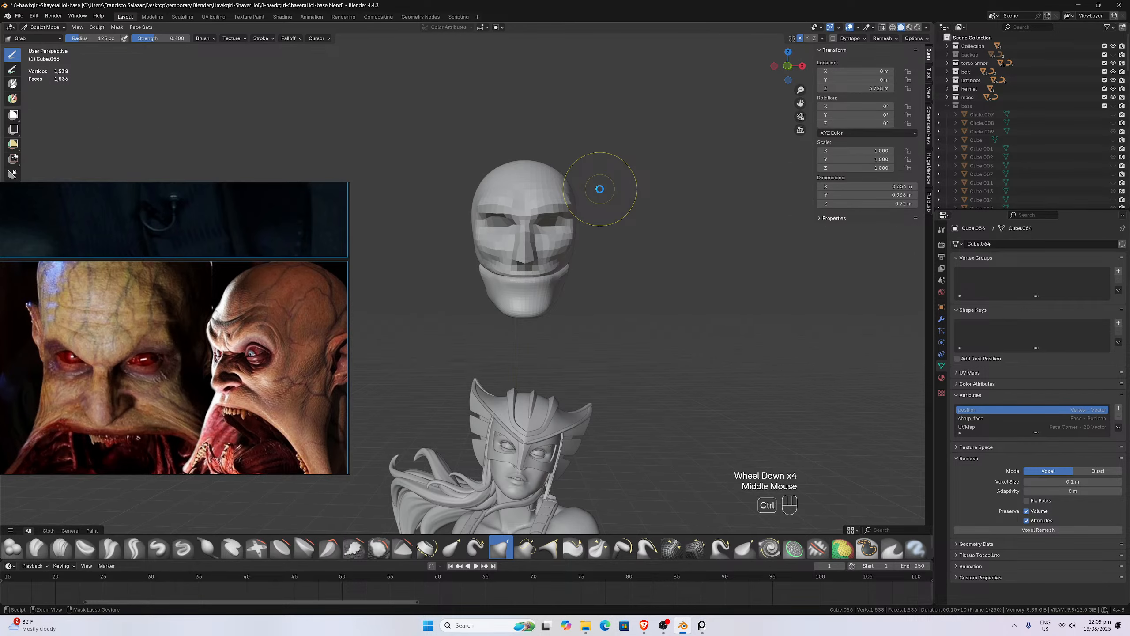
key(ctrl+s)
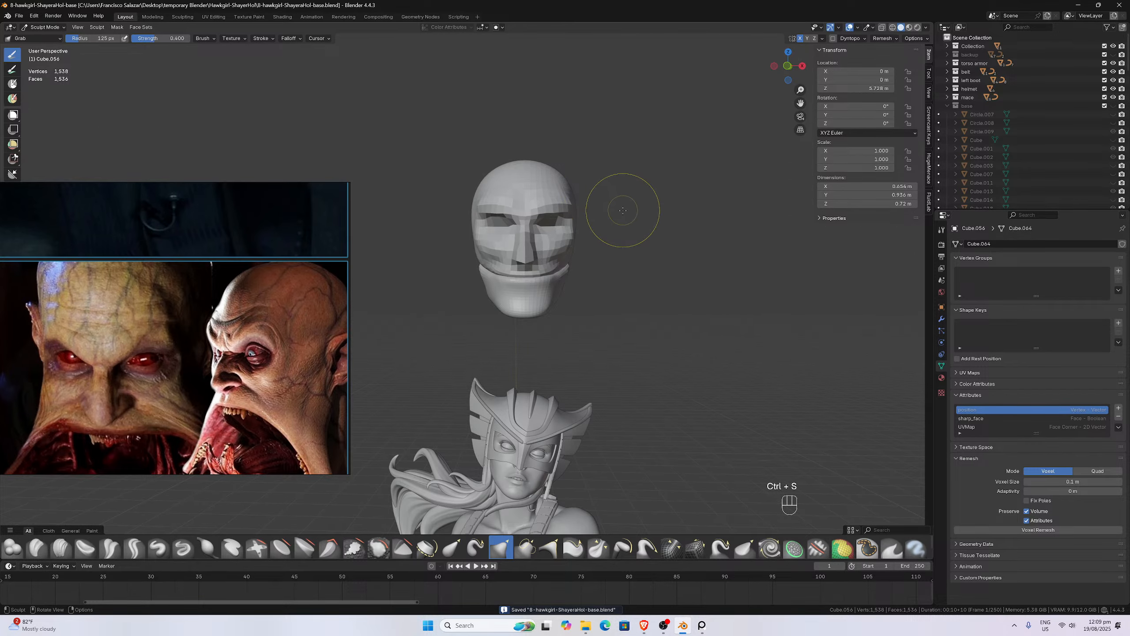
- Bring the bald, bearded man's front portrait into view on the reference board and enlarge it beside the head
scroll(611, 212, up, 2)
scroll(245, 332, down, 5)
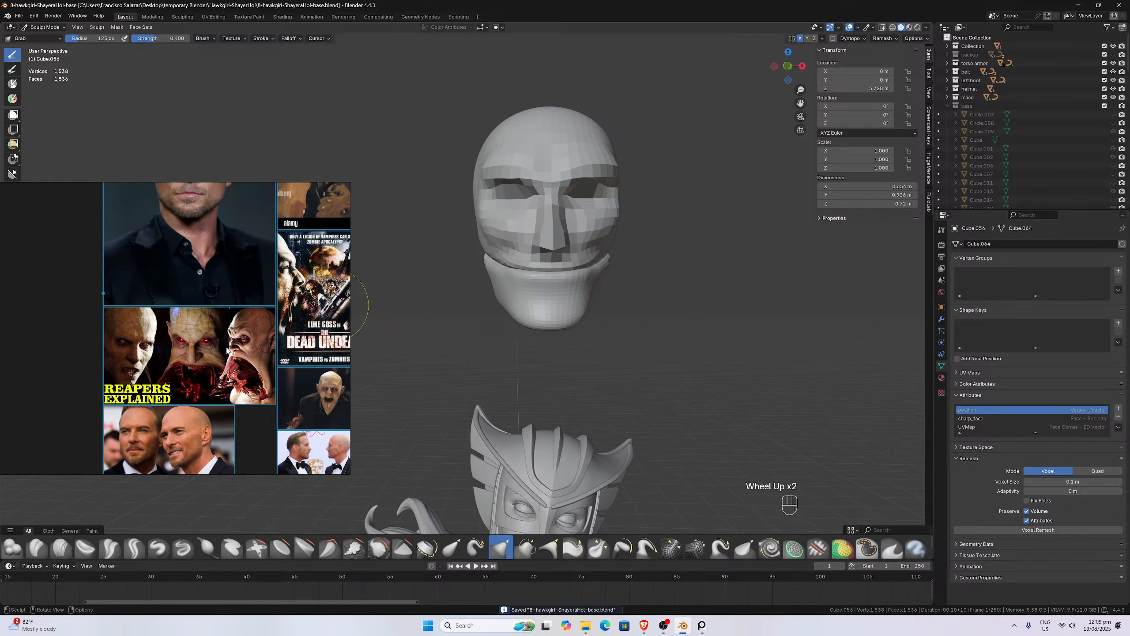
middle_drag(210, 203, 245, 356)
scroll(245, 356, up, 4)
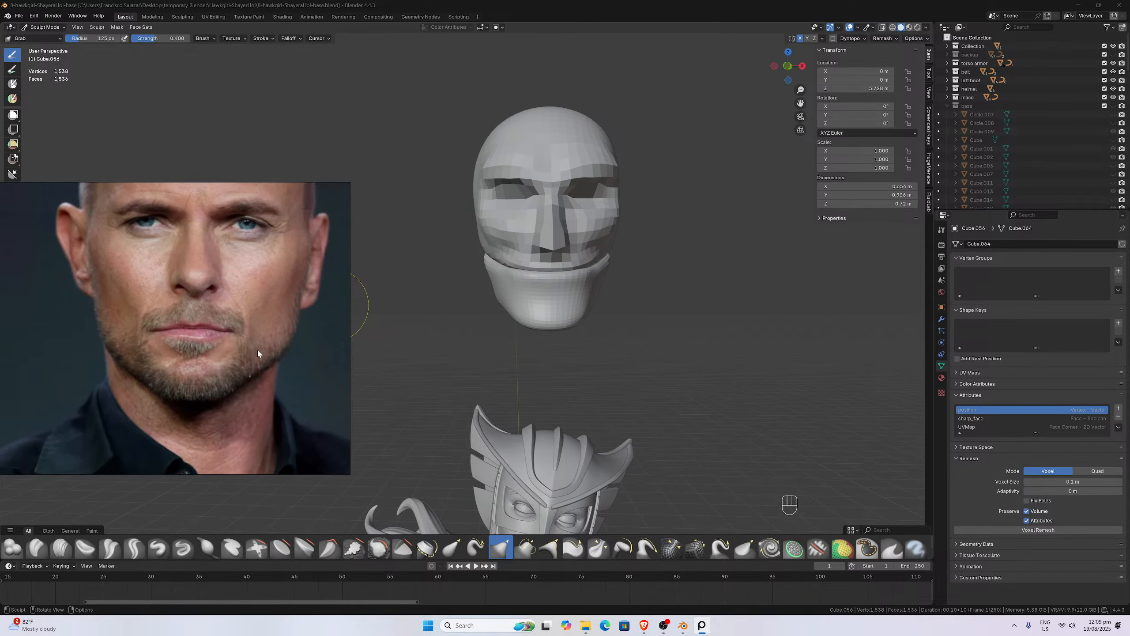
scroll(568, 249, up, 1)
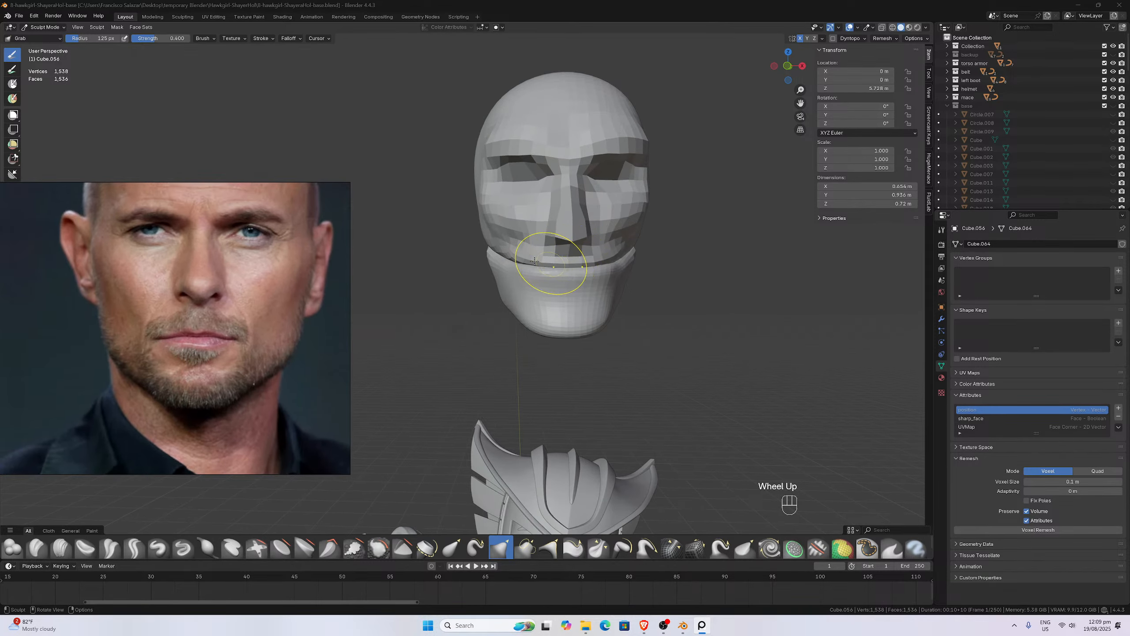
- Switch sculpting from the cranium to the jaw piece and grab its upper side edge toward the cheek
click(44, 28)
click(48, 37)
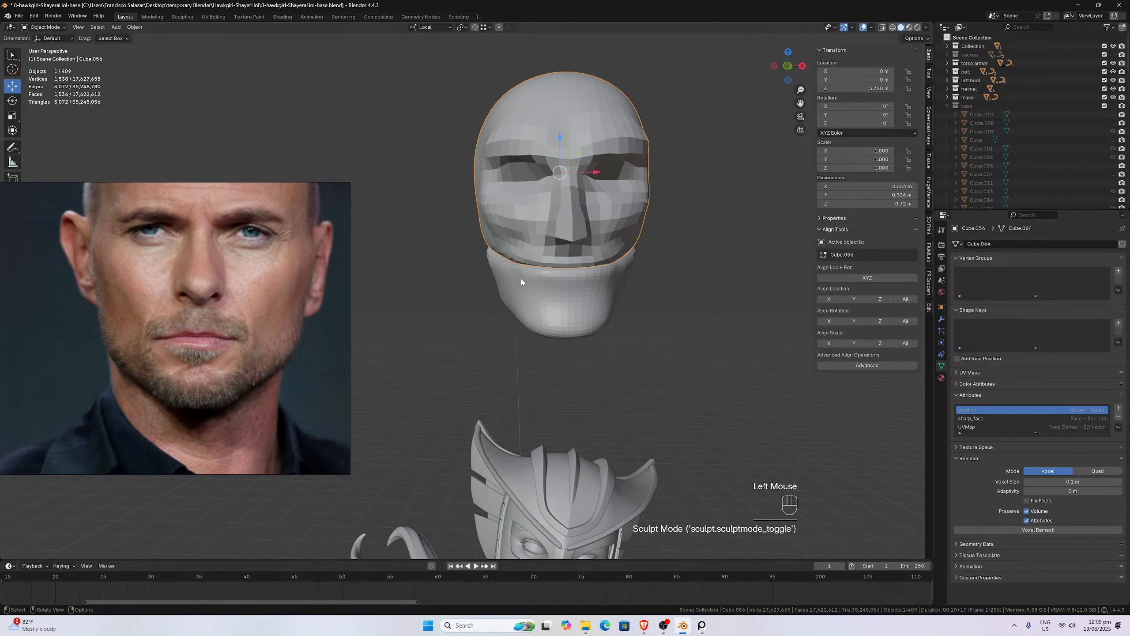
click(518, 277)
click(45, 28)
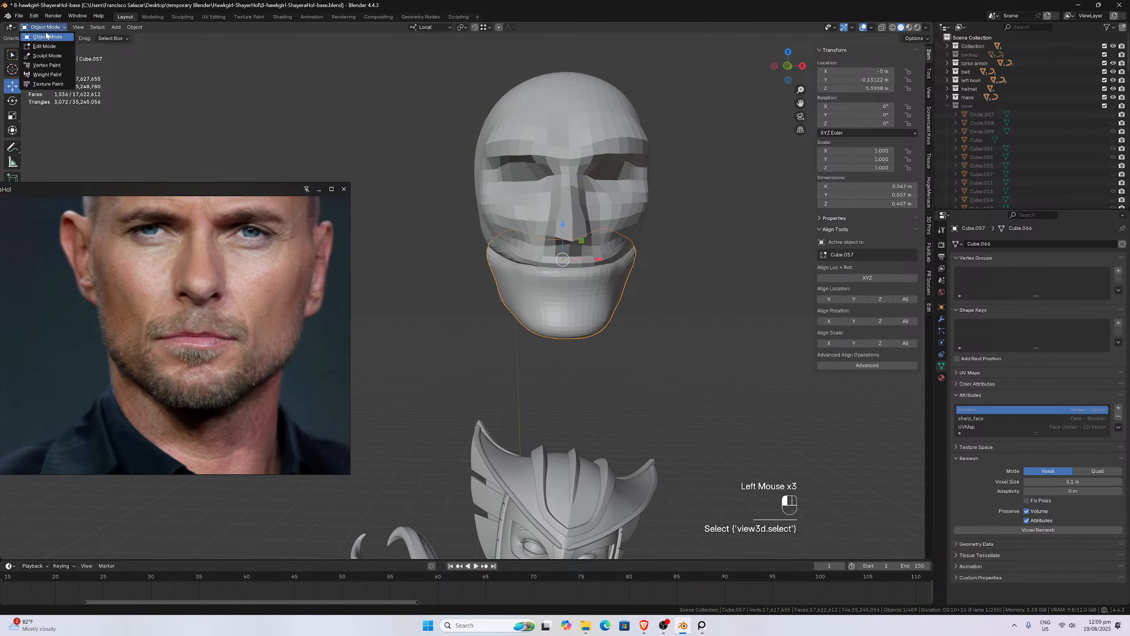
click(49, 54)
scroll(491, 253, down, 2)
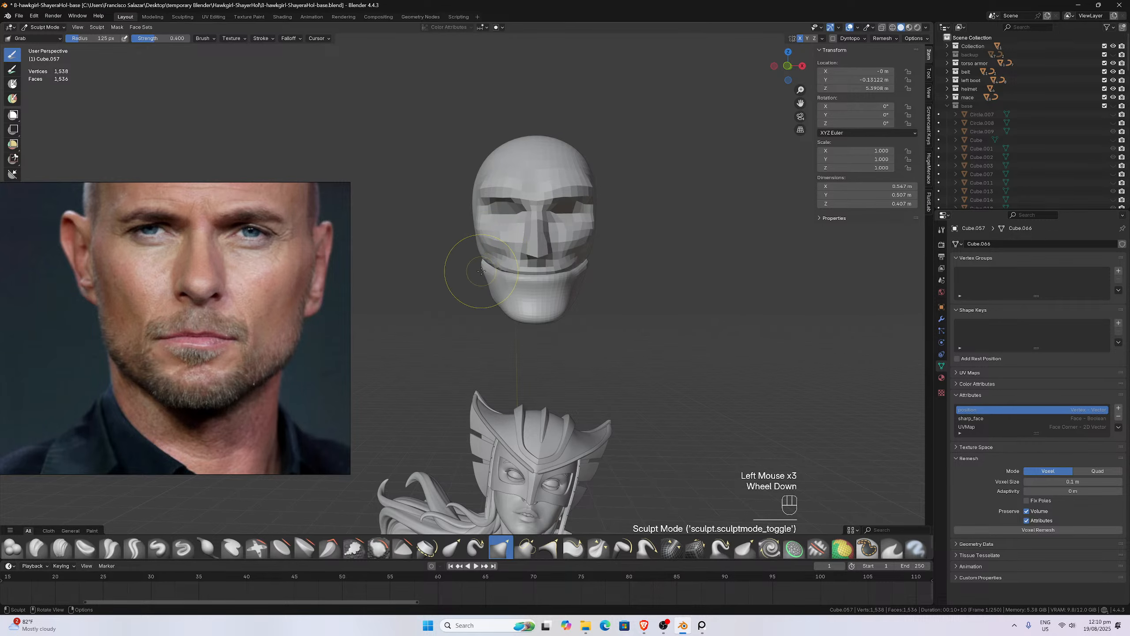
drag(482, 270, 483, 262)
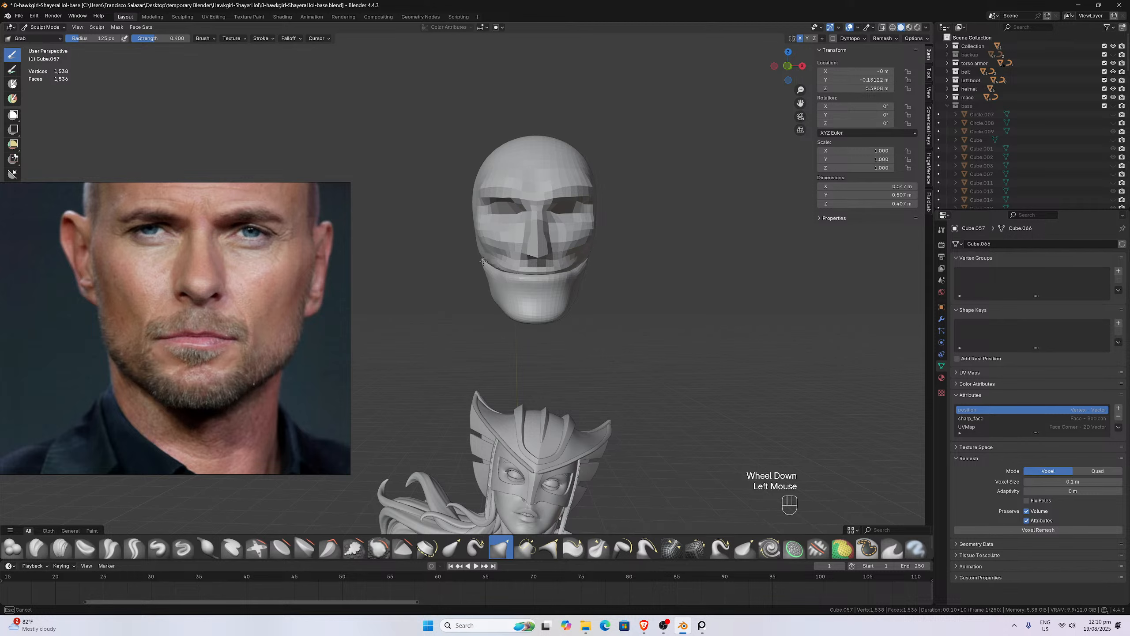
- Grab the lower side of the jaw piece to reshape the jawline from angled views
middle_drag(483, 284, 485, 322)
drag(477, 319, 505, 328)
mouse_move(505, 328)
middle_down()
mouse_move(487, 253)
mouse_move(512, 314)
middle_up()
scroll(521, 323, up, 2)
drag(521, 323, 516, 324)
- Grab the rear end of the jaw piece from behind the head to adjust the jaw corner
mouse_move(516, 324)
middle_down()
mouse_move(533, 327)
mouse_move(525, 270)
mouse_move(575, 331)
mouse_move(438, 272)
middle_up()
scroll(533, 327, up, 1)
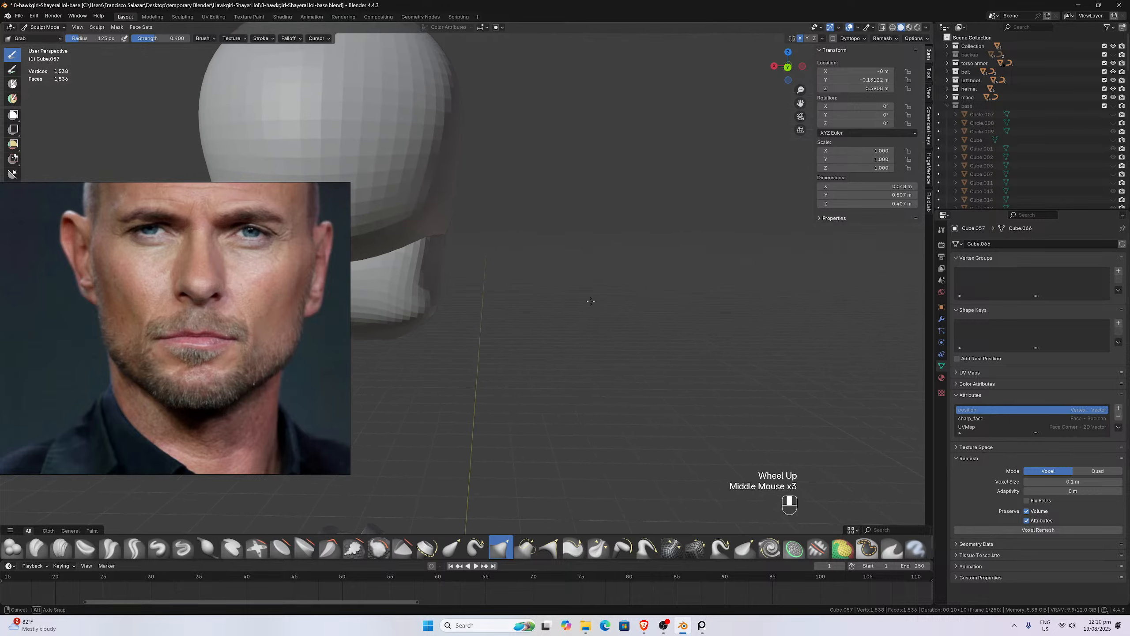
scroll(434, 265, down, 2)
scroll(442, 279, up, 1)
mouse_move(442, 279)
mouse_down()
mouse_move(441, 267)
mouse_move(443, 290)
mouse_move(449, 253)
mouse_move(452, 280)
mouse_up()
mouse_move(451, 280)
middle_down()
mouse_move(392, 252)
mouse_move(548, 282)
mouse_move(540, 258)
middle_up()
scroll(540, 258, up, 1)
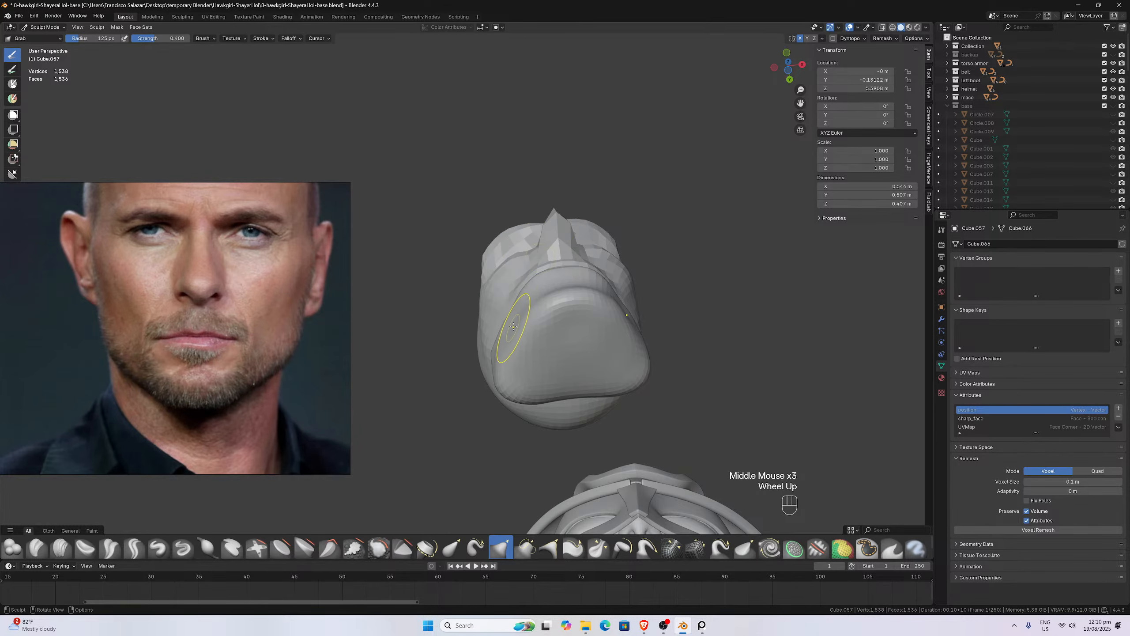
- Smooth the side of the jaw piece from underneath and from further angles
scroll(511, 325, down, 1)
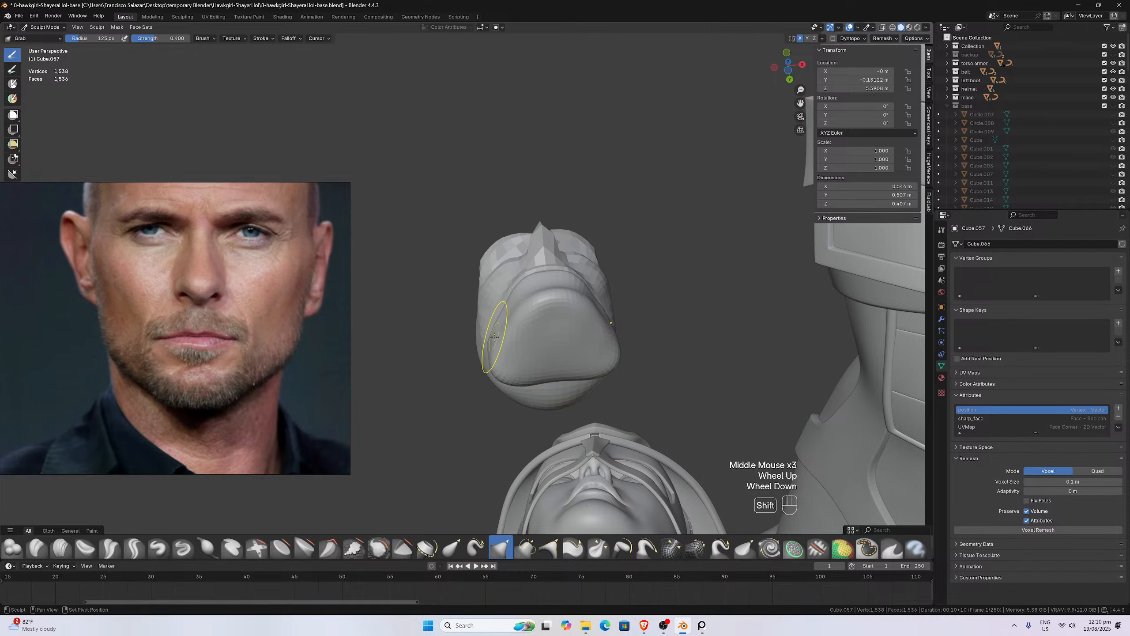
shift+click(499, 326)
shift+click(499, 326)
mouse_move(499, 327)
middle_down()
mouse_move(501, 371)
mouse_move(437, 412)
middle_up()
scroll(575, 280, up, 1)
scroll(575, 281, down, 1)
mouse_move(574, 285)
middle_down()
mouse_move(566, 296)
mouse_move(521, 276)
mouse_move(566, 282)
middle_up()
scroll(520, 276, up, 1)
shift+click(519, 275)
- Grab the underside of the jaw behind the chin and compare its outline with the portrait in front view
scroll(566, 282, down, 2)
drag(547, 302, 528, 294)
middle_drag(529, 293, 541, 262)
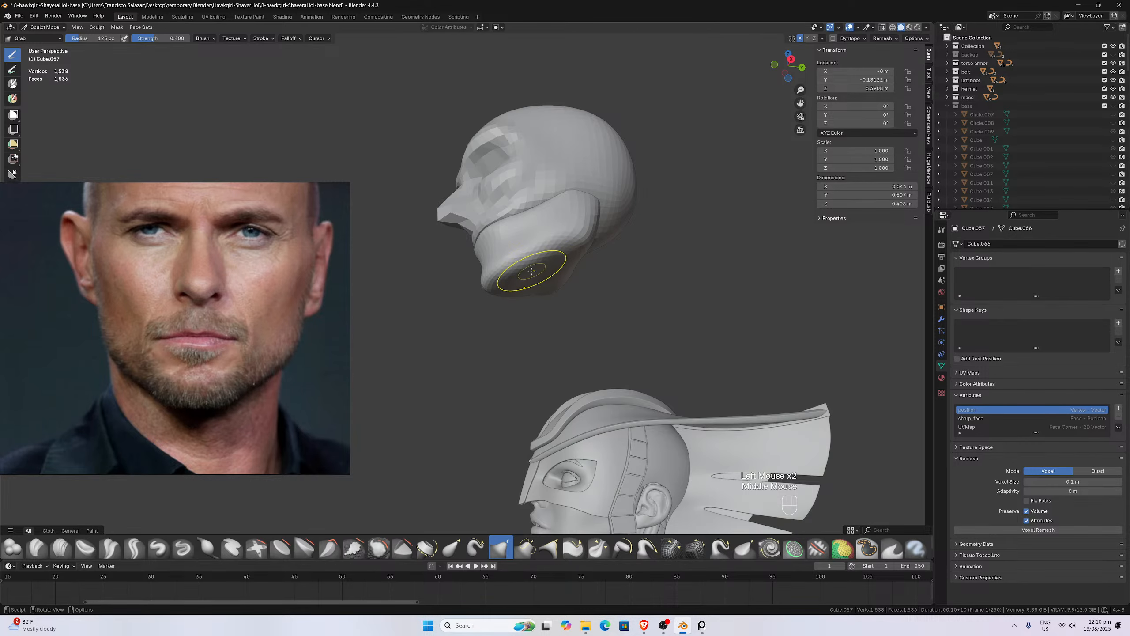
mouse_move(532, 271)
mouse_down()
mouse_move(542, 268)
mouse_move(532, 276)
mouse_up()
mouse_move(532, 276)
middle_down()
mouse_move(613, 297)
mouse_move(632, 321)
mouse_move(644, 297)
mouse_move(627, 300)
middle_up()
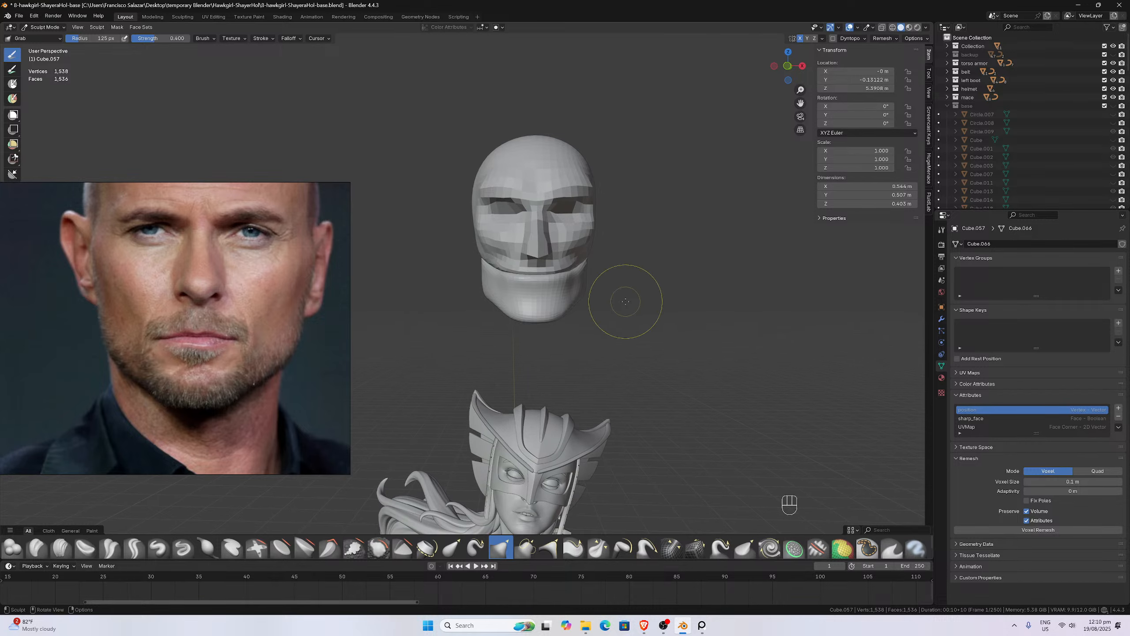
key(KP_1)
scroll(615, 299, up, 2)
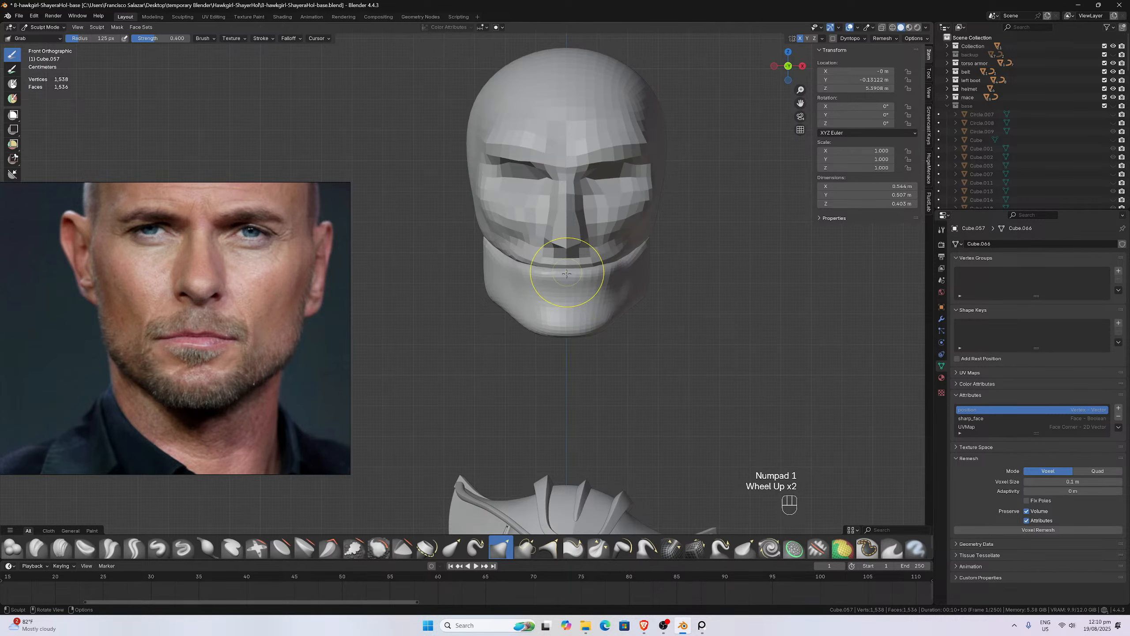
scroll(552, 268, down, 2)
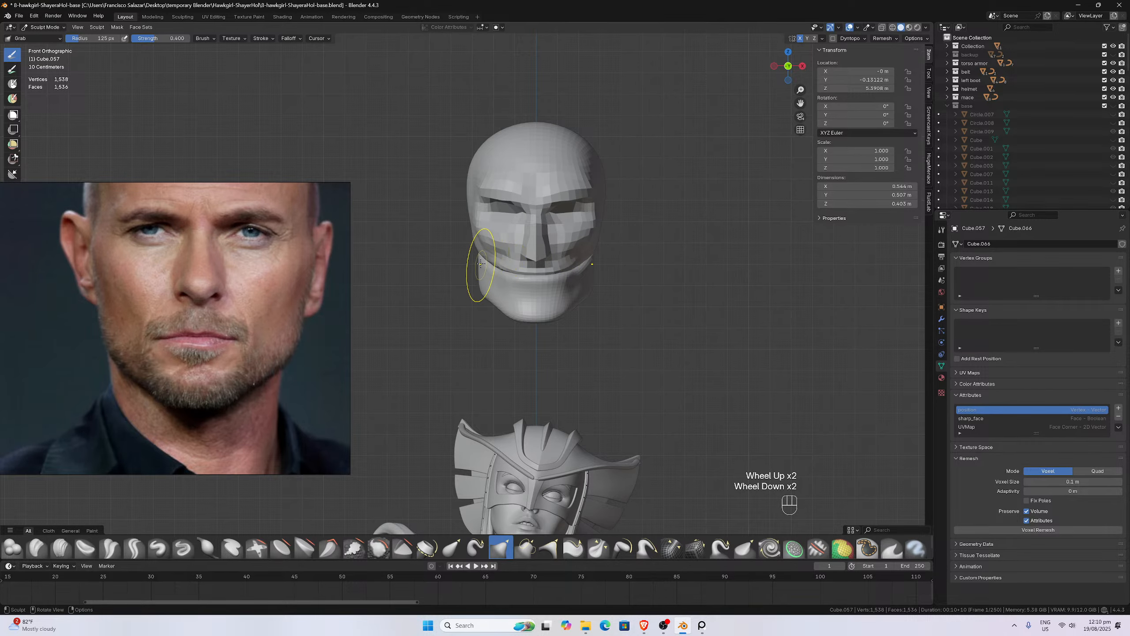
- Switch sculpting back to the cranium and grab the side of the head above the jaw corner
middle_drag(483, 261, 463, 234)
scroll(461, 232, up, 2)
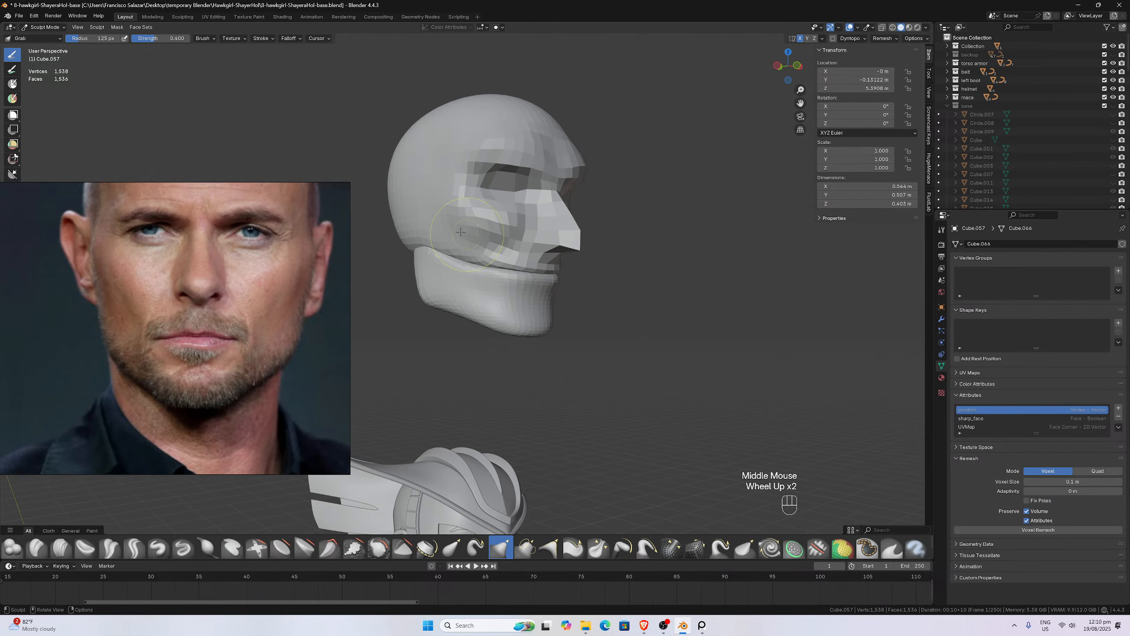
click(43, 28)
click(42, 35)
click(396, 188)
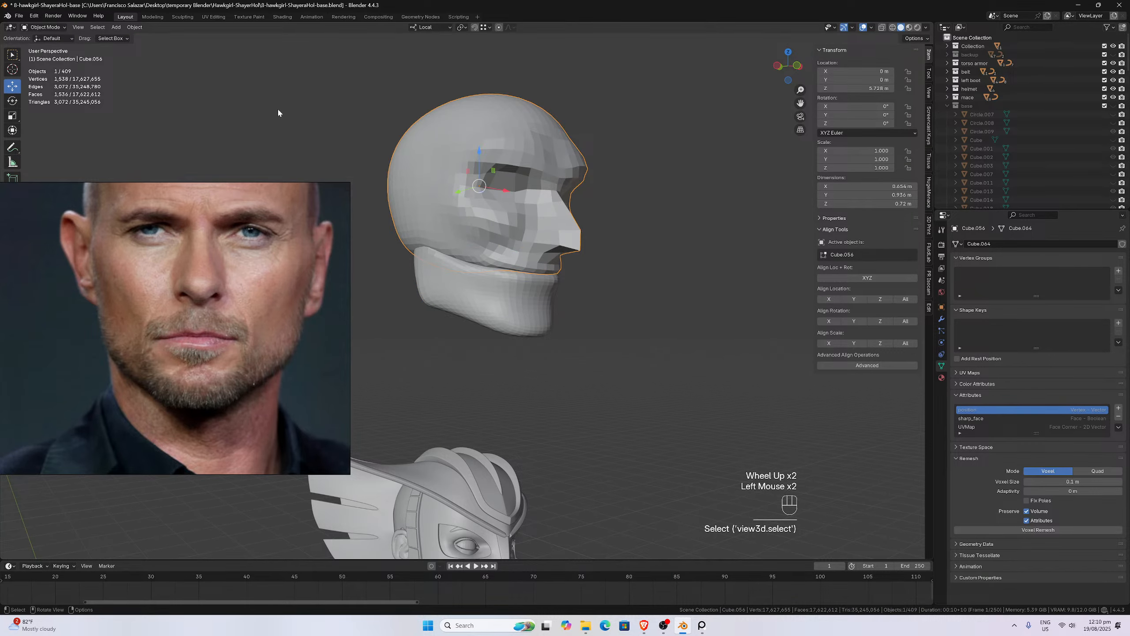
click(43, 27)
click(42, 56)
middle_drag(352, 143, 400, 161)
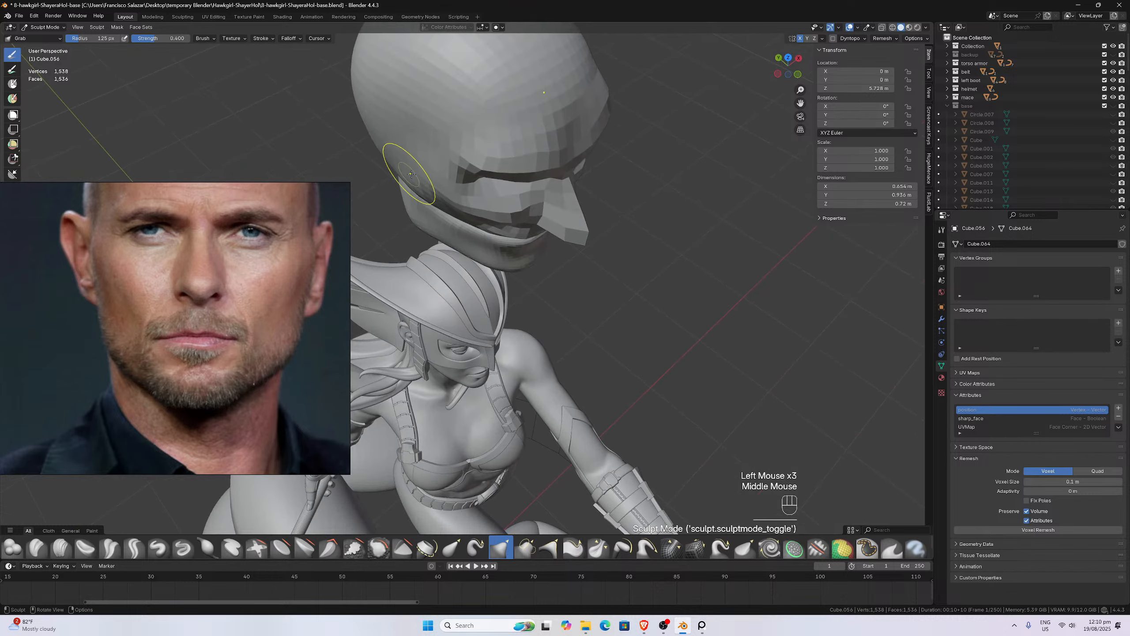
scroll(414, 173, down, 1)
drag(426, 203, 447, 222)
- Grab the cranium's lower side above the jaw, working from a raised angle and from underneath
middle_drag(447, 223, 444, 198)
scroll(444, 198, down, 1)
drag(455, 217, 452, 221)
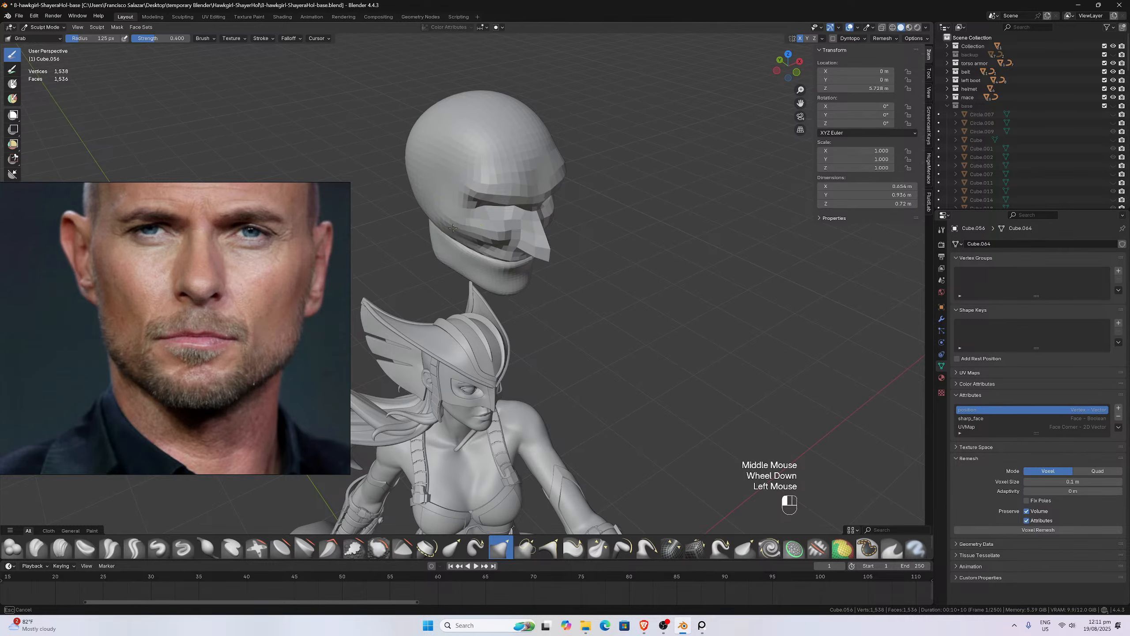
mouse_move(452, 222)
middle_down()
mouse_move(439, 219)
mouse_move(410, 166)
middle_up()
scroll(428, 218, up, 2)
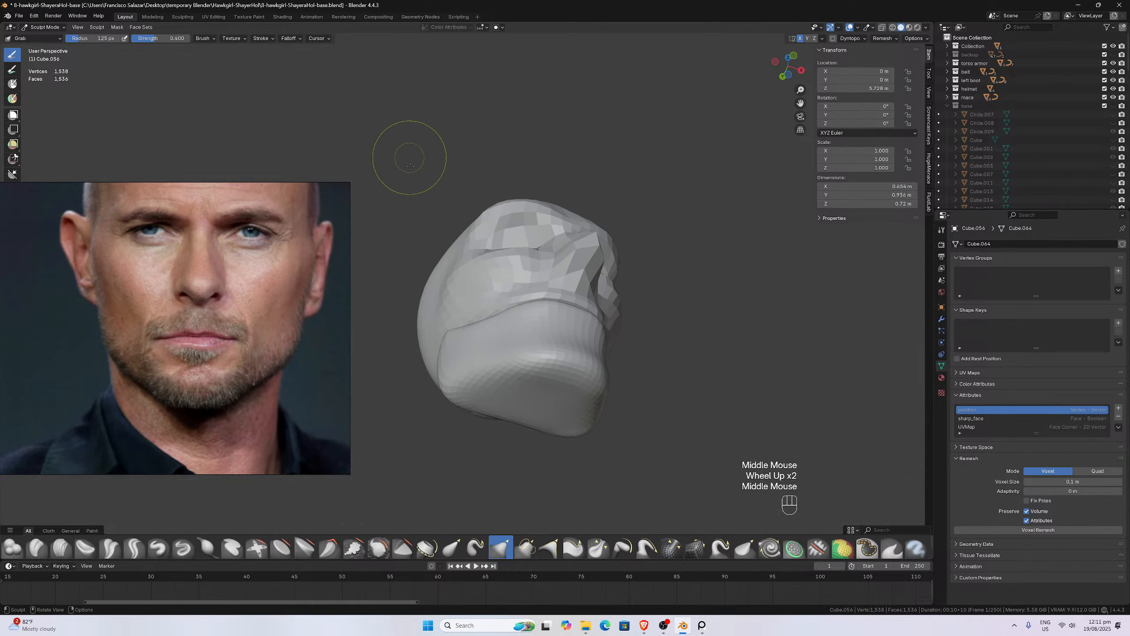
mouse_move(447, 311)
mouse_down()
mouse_move(461, 308)
mouse_move(454, 277)
mouse_up()
middle_drag(454, 277, 513, 253)
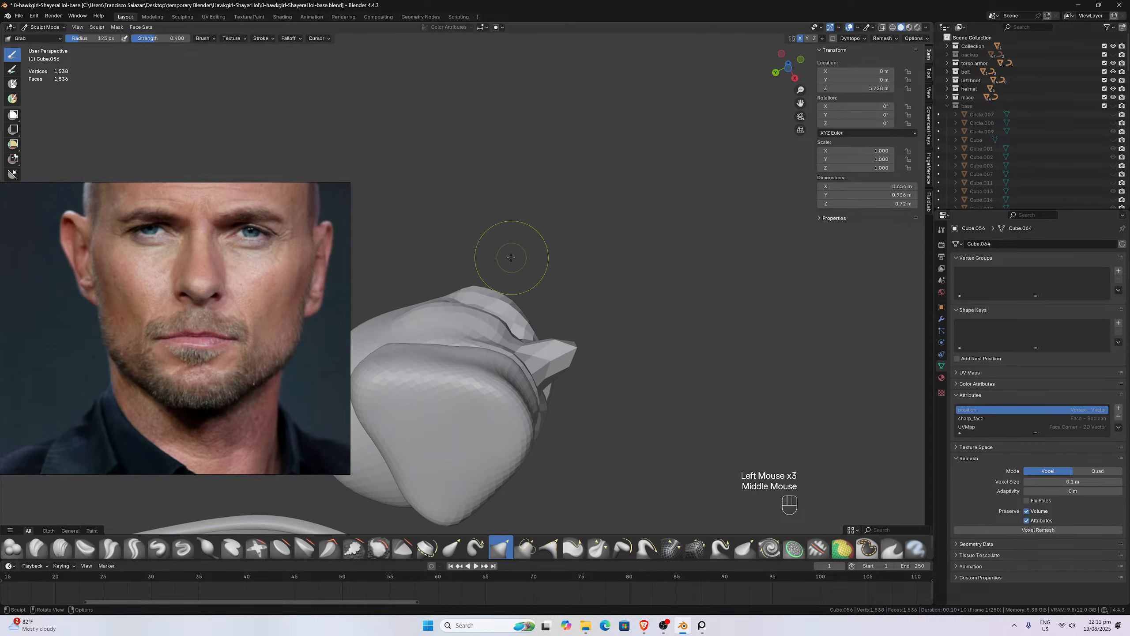
- Grab the lower cheek from below and smooth the side of the face at the temple and cheek
mouse_move(403, 331)
mouse_down()
mouse_move(384, 339)
mouse_move(431, 333)
mouse_up()
shift+drag(438, 333, 440, 328)
mouse_move(440, 328)
middle_down()
mouse_move(417, 290)
mouse_move(431, 366)
middle_up()
middle_drag(372, 254, 366, 292)
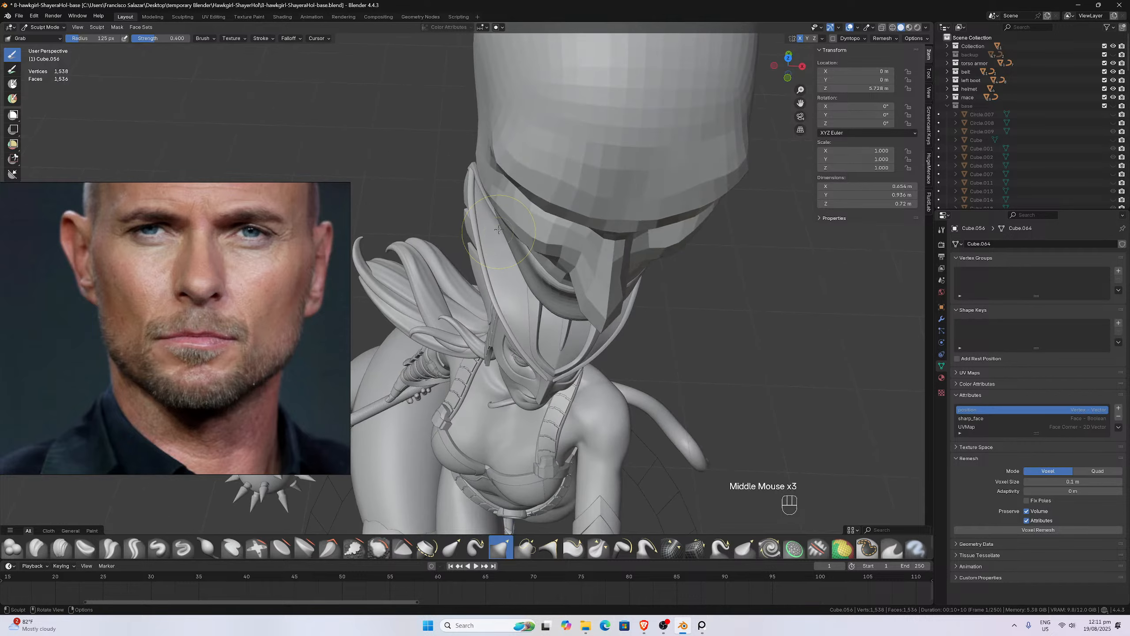
scroll(494, 201, down, 1)
middle_drag(493, 225, 470, 168)
scroll(491, 180, down, 1)
scroll(491, 180, up, 1)
shift+drag(475, 178, 498, 194)
middle_drag(497, 194, 509, 172)
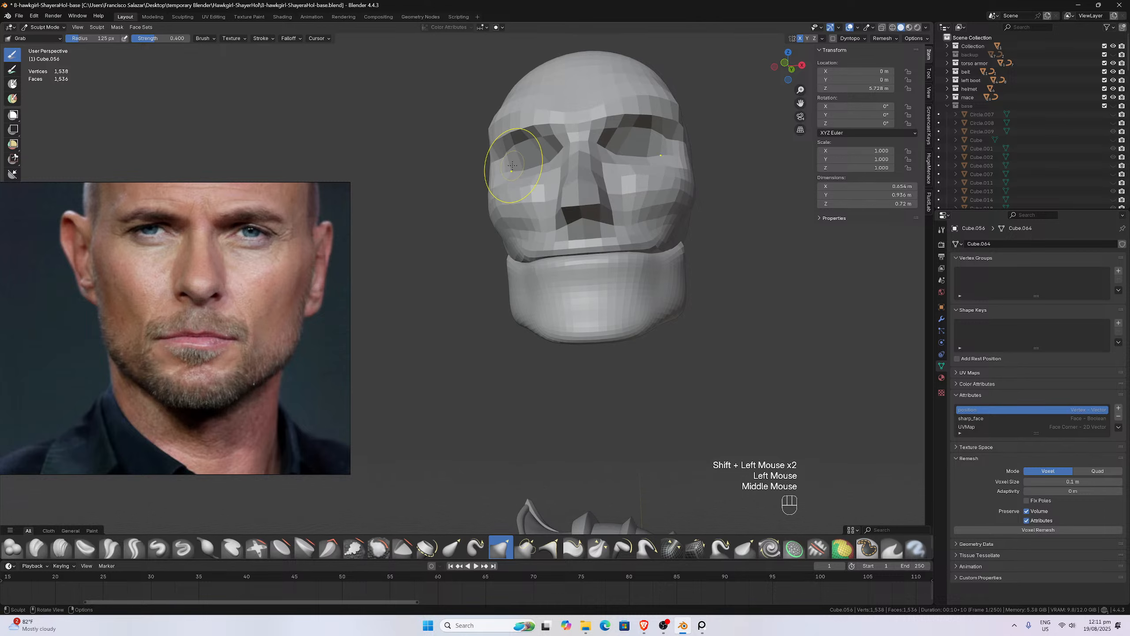
- Grab the cranium's lower edge beside the mouth down toward the jaw in front view
key(KP_1)
scroll(543, 241, up, 1)
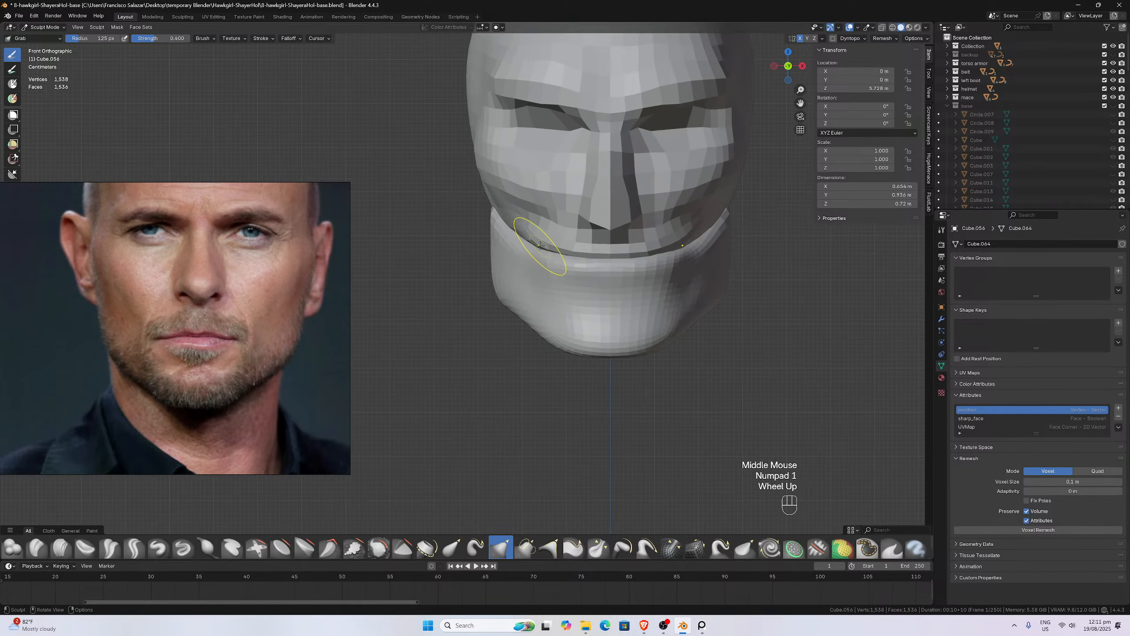
drag(544, 243, 560, 258)
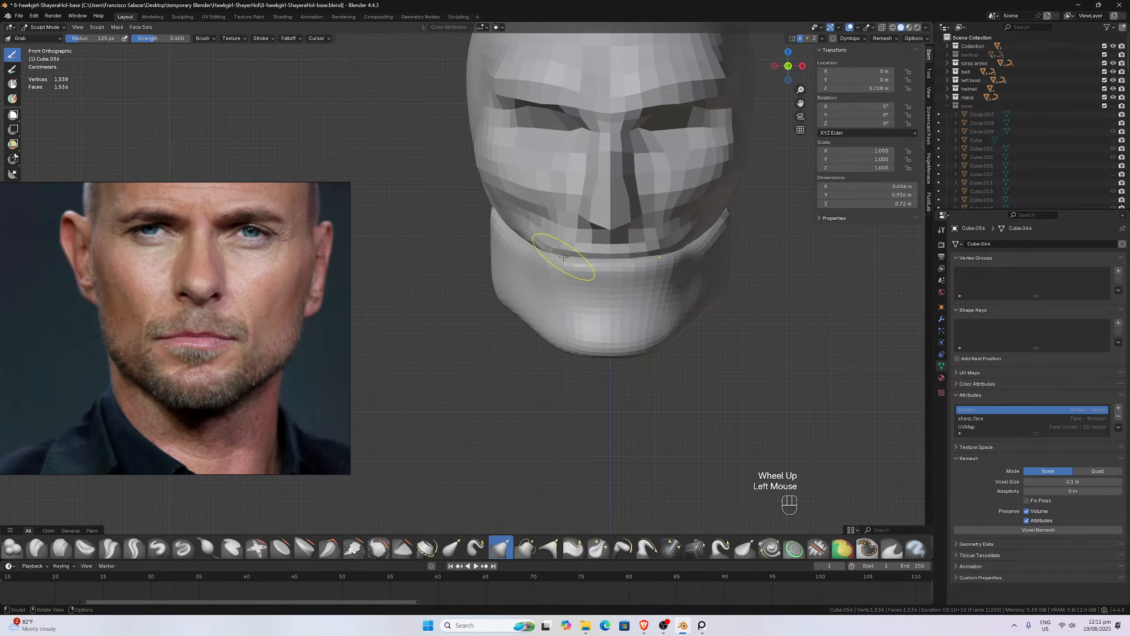
scroll(563, 257, down, 2)
scroll(562, 257, down, 2)
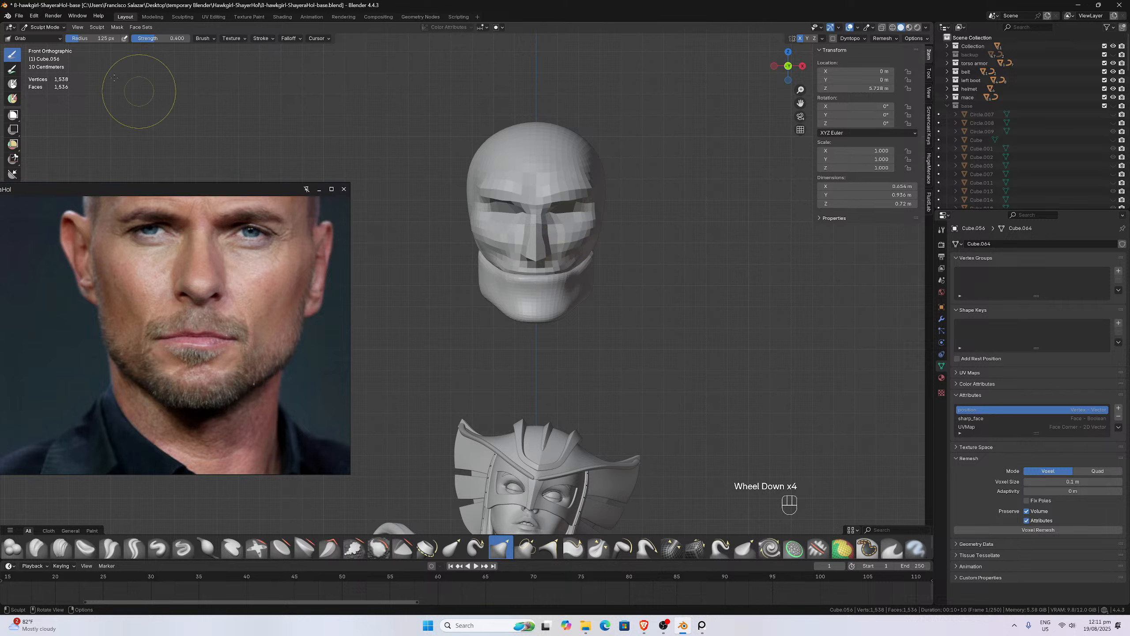
- Return the cranium to Object Mode and save the Blender file
click(52, 28)
click(47, 37)
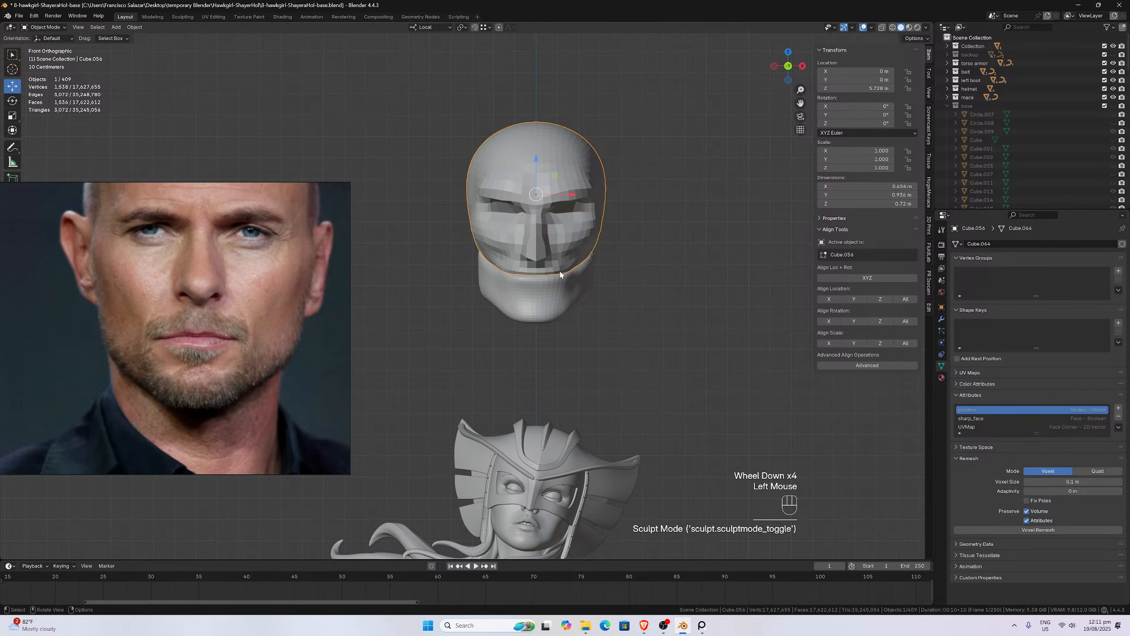
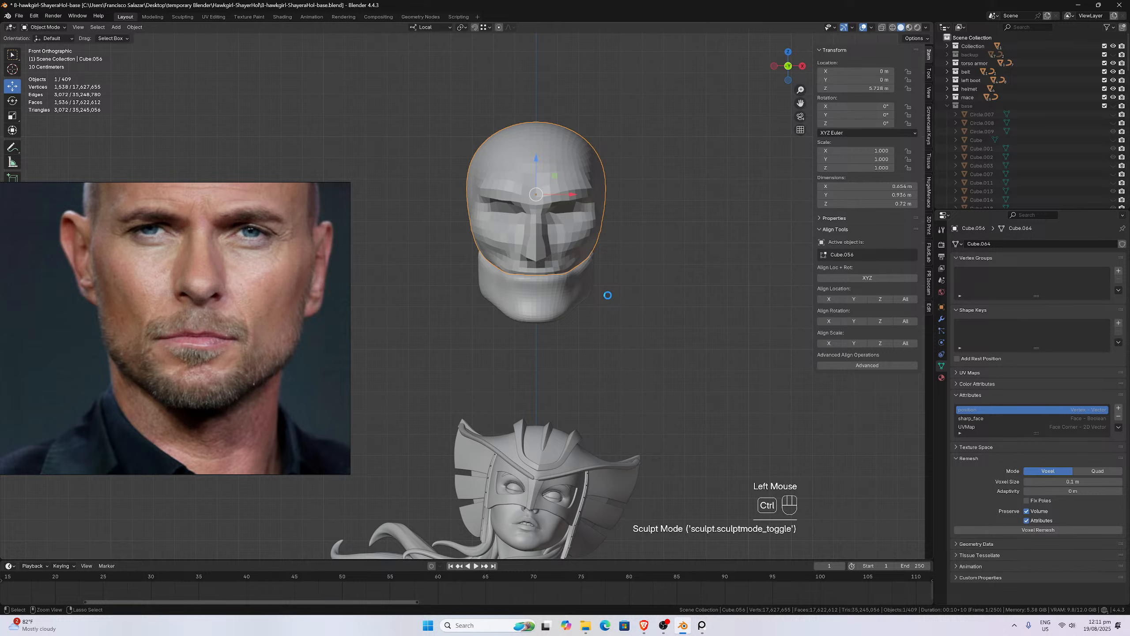
key(ctrl+s)
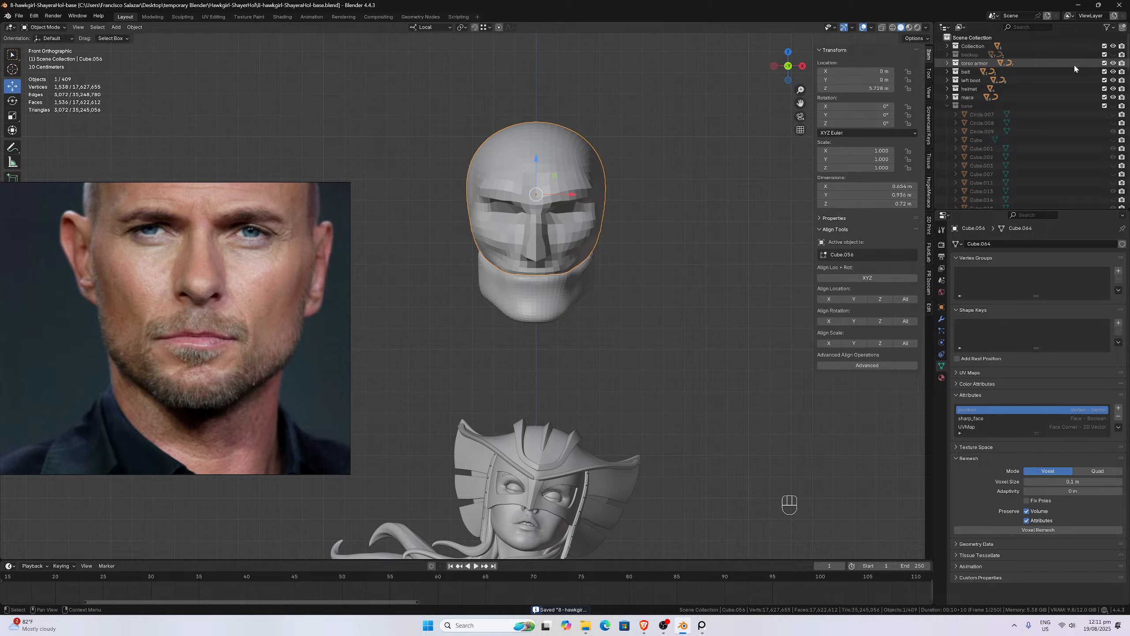
- Unhide the sphere Cube.040 in Collection and select it inside the helmet
click(947, 47)
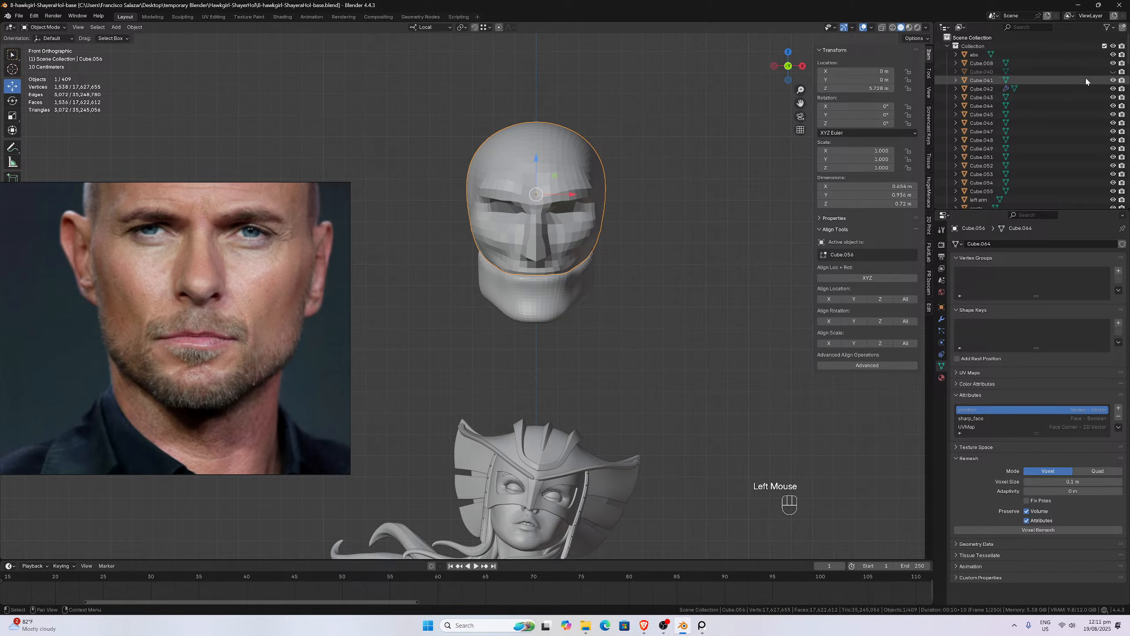
click(1113, 72)
click(561, 461)
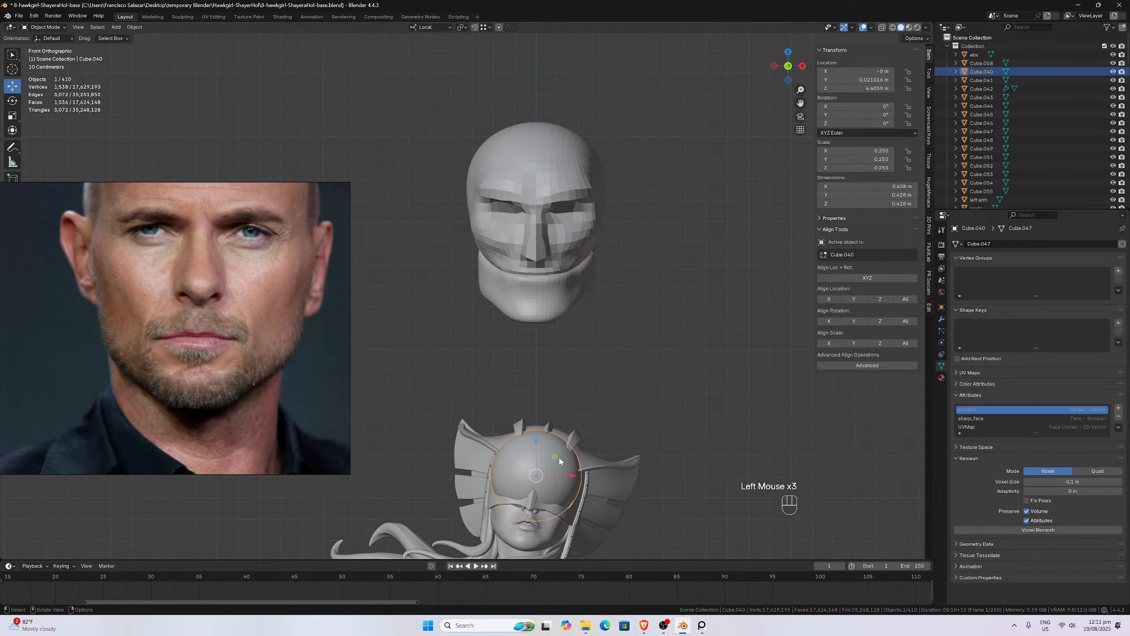
- Duplicate the sphere, place the copy beside the villain's head and move it to the byth collection
key(shift+d)
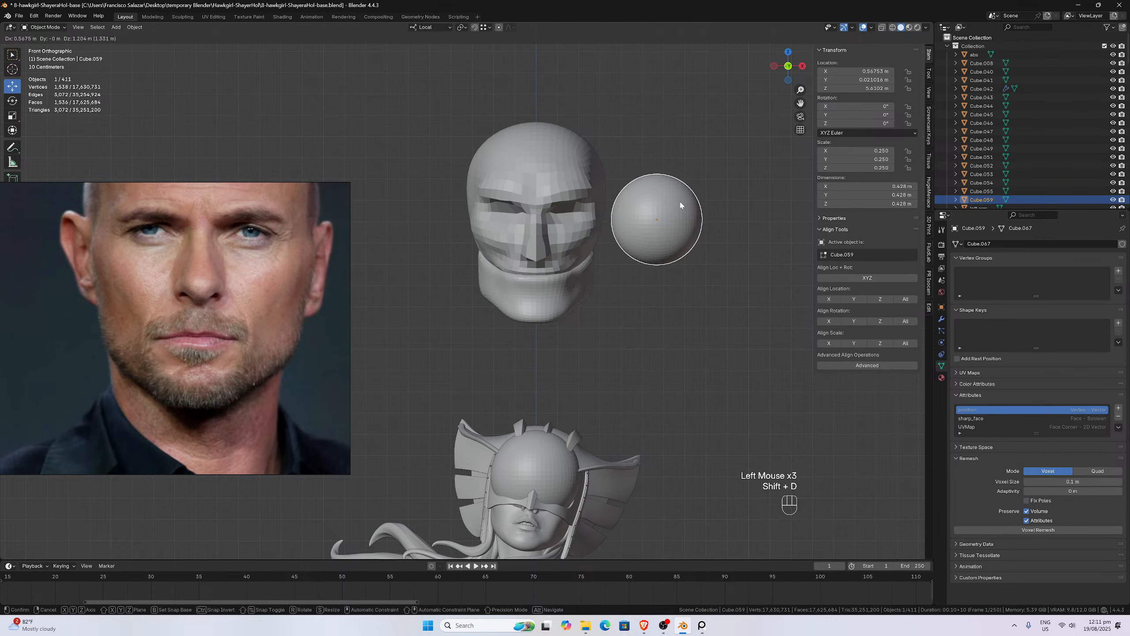
click(680, 205)
key(m)
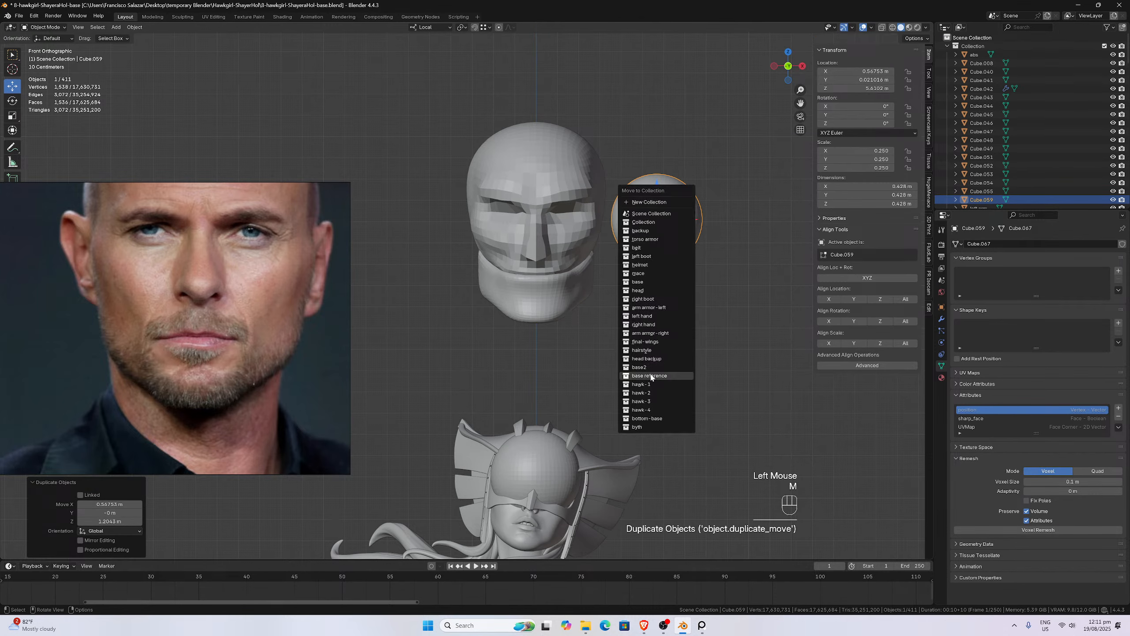
click(641, 427)
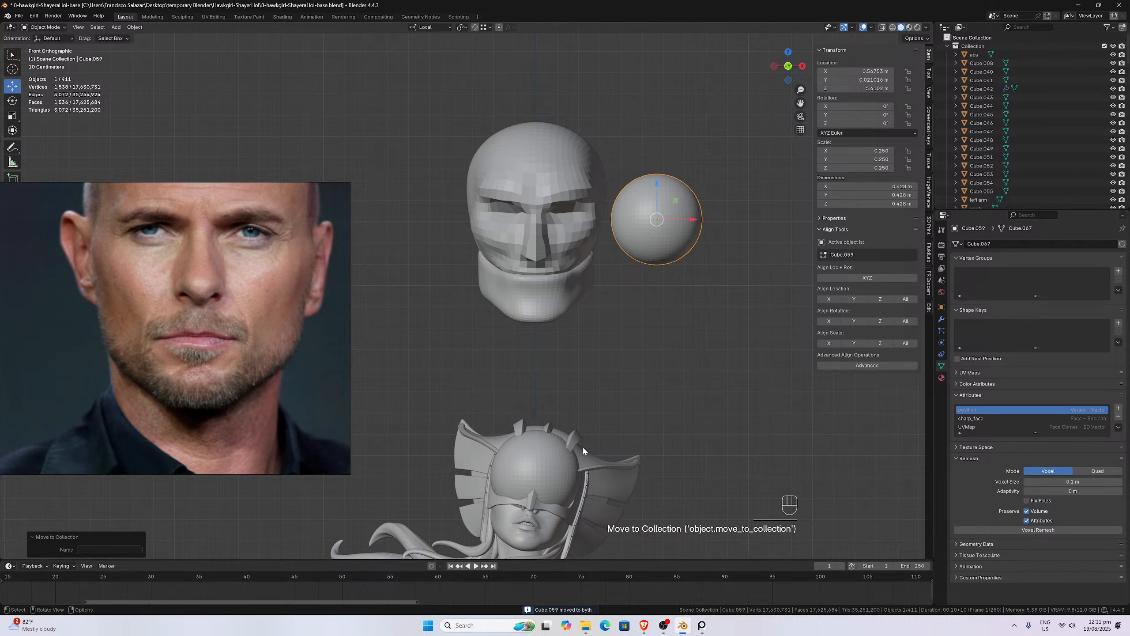
- Hide the original sphere inside the Hawkgirl helmet and collapse Collection in the outliner
click(561, 461)
key(h)
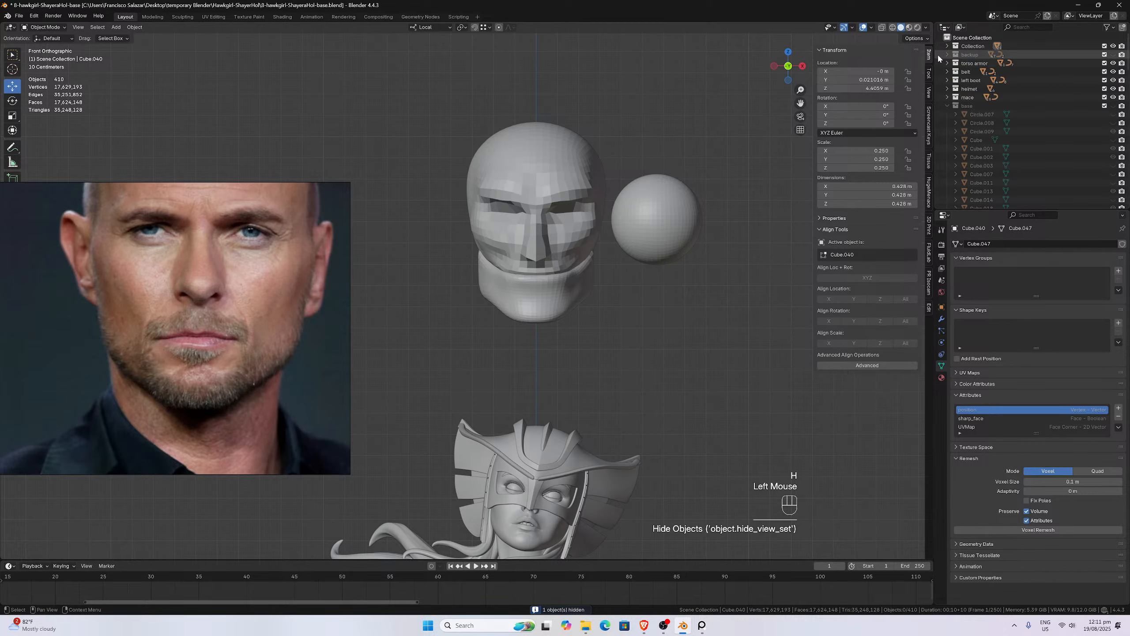
click(947, 46)
- Scale the copied sphere down to about 0.138 and move it close beside the villain's head at eye level
click(689, 211)
scroll(689, 210, up, 1)
drag(801, 104, 773, 208)
scroll(739, 199, up, 1)
key(s)
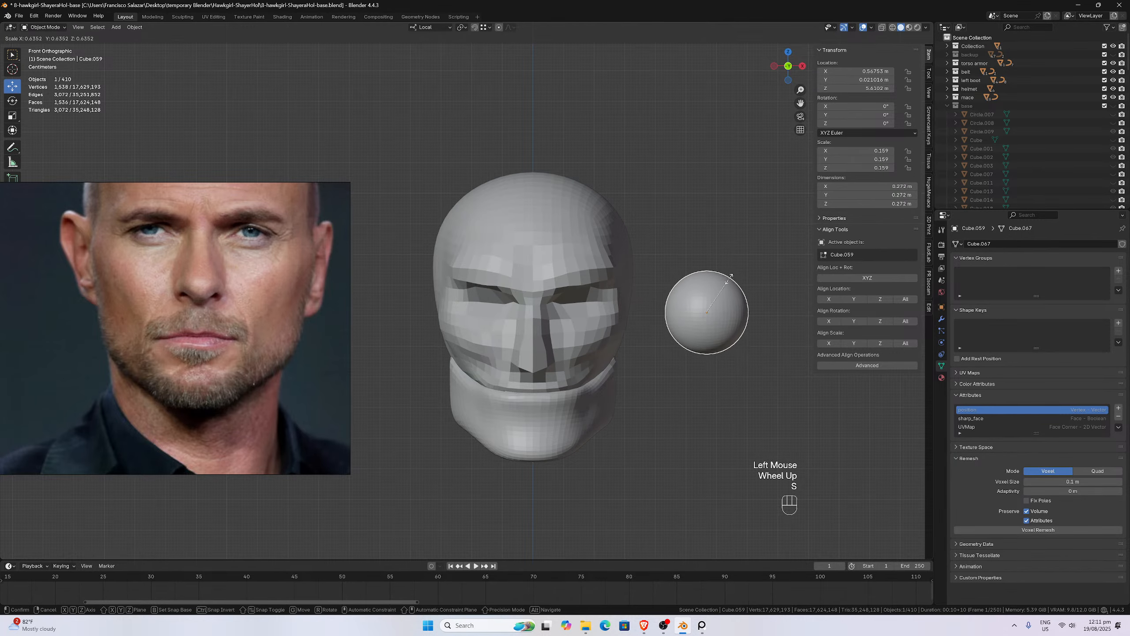
click(725, 286)
key(g)
click(676, 292)
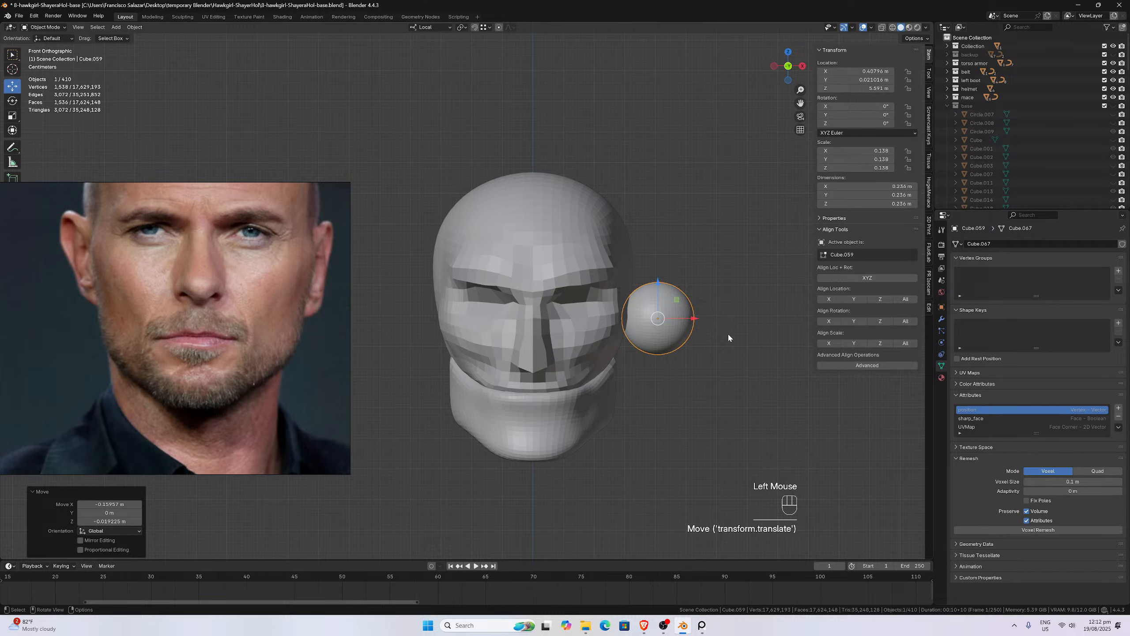
- Flatten the small sphere along X to a factor of about 0.41 to form a thin ear shape
key(s)
key(x)
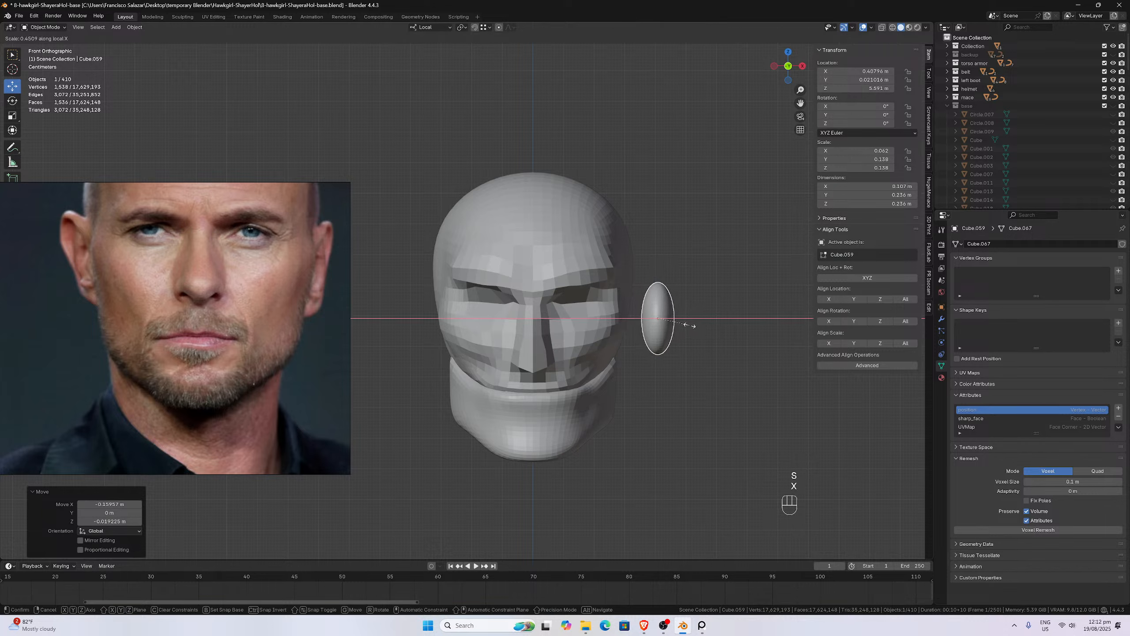
click(686, 326)
- Add a Mirror modifier to the ear with the cranium as mirror object, and move the ear about 0.08 m inward against the head
click(941, 322)
click(975, 246)
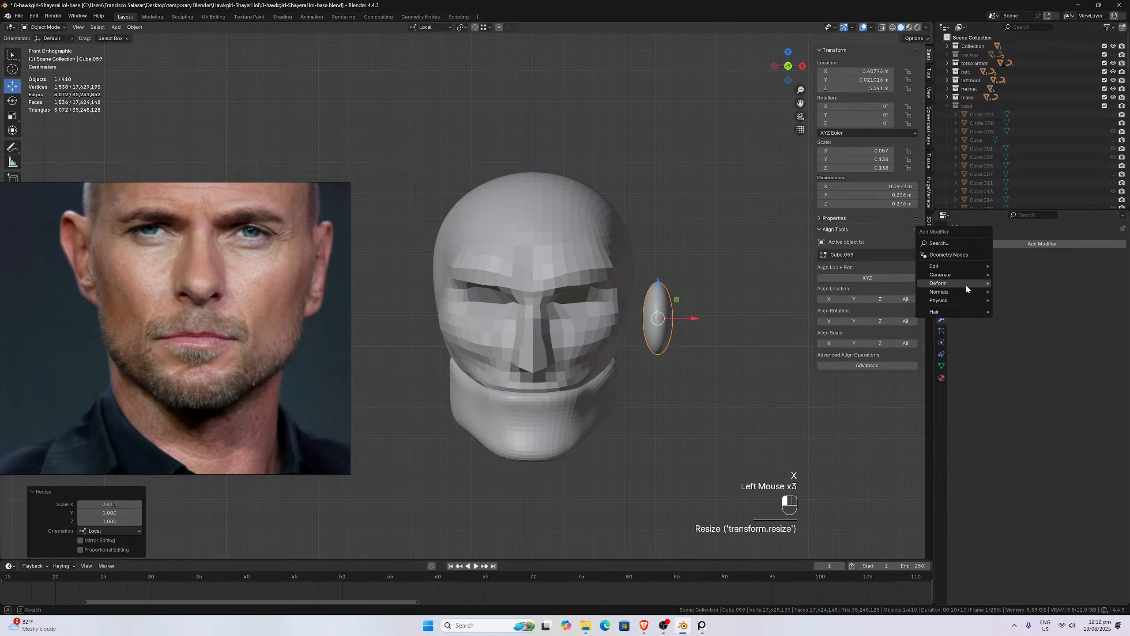
mouse_move(951, 274)
click(1014, 334)
click(1111, 302)
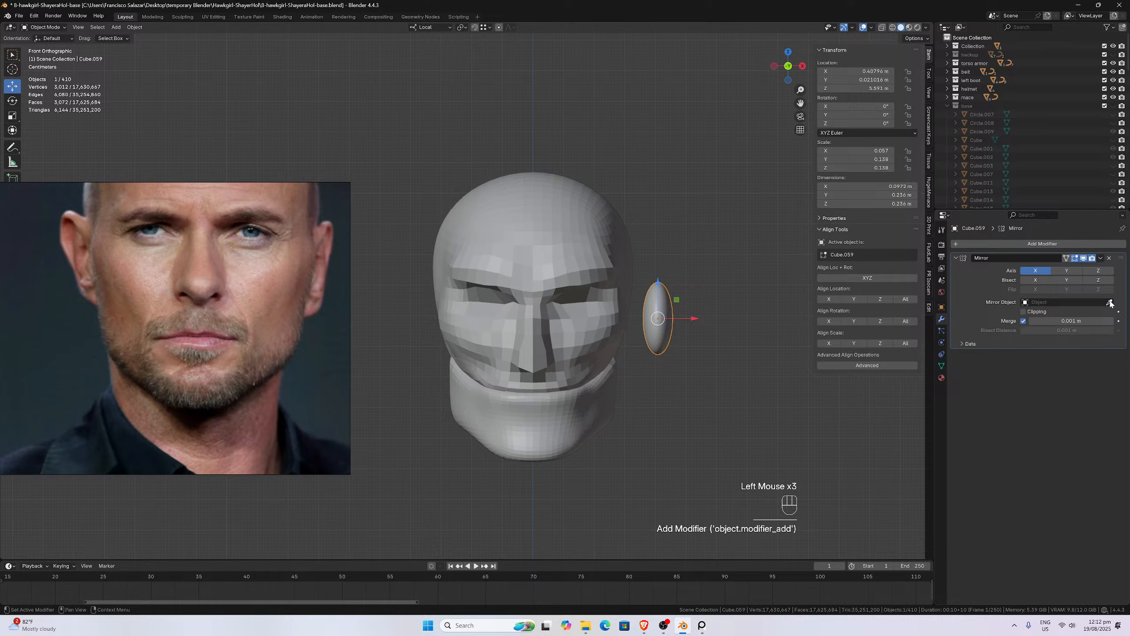
click(597, 248)
click(671, 312)
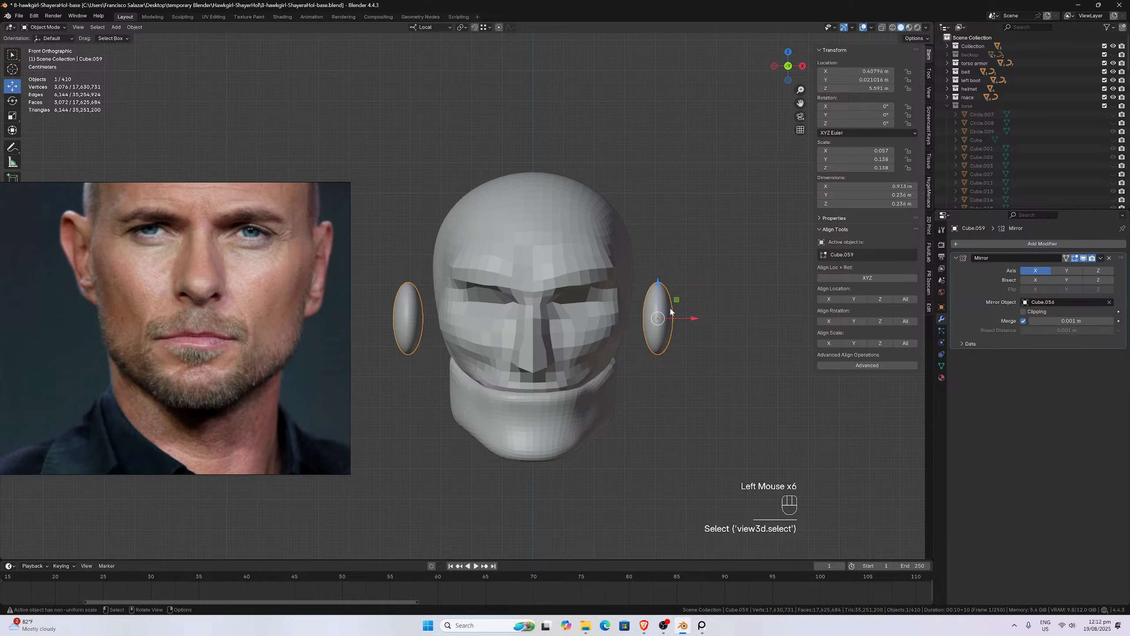
drag(687, 321, 666, 306)
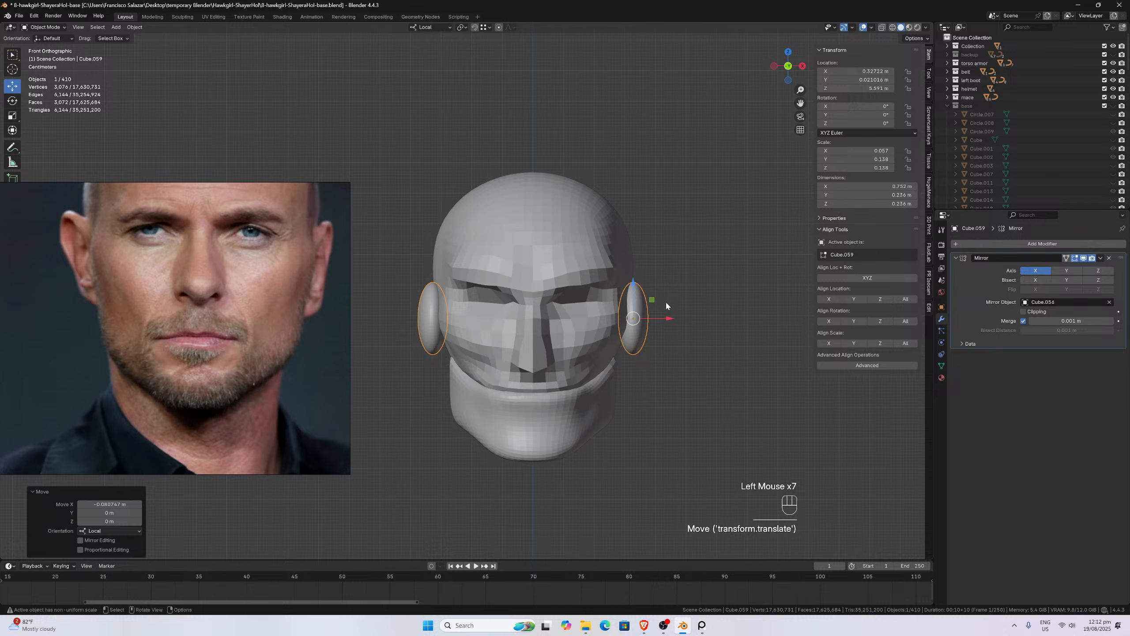
- View the head from the right and bring the bald man's side-profile photo into view on the PureRef board
key(KP_3)
scroll(272, 305, down, 11)
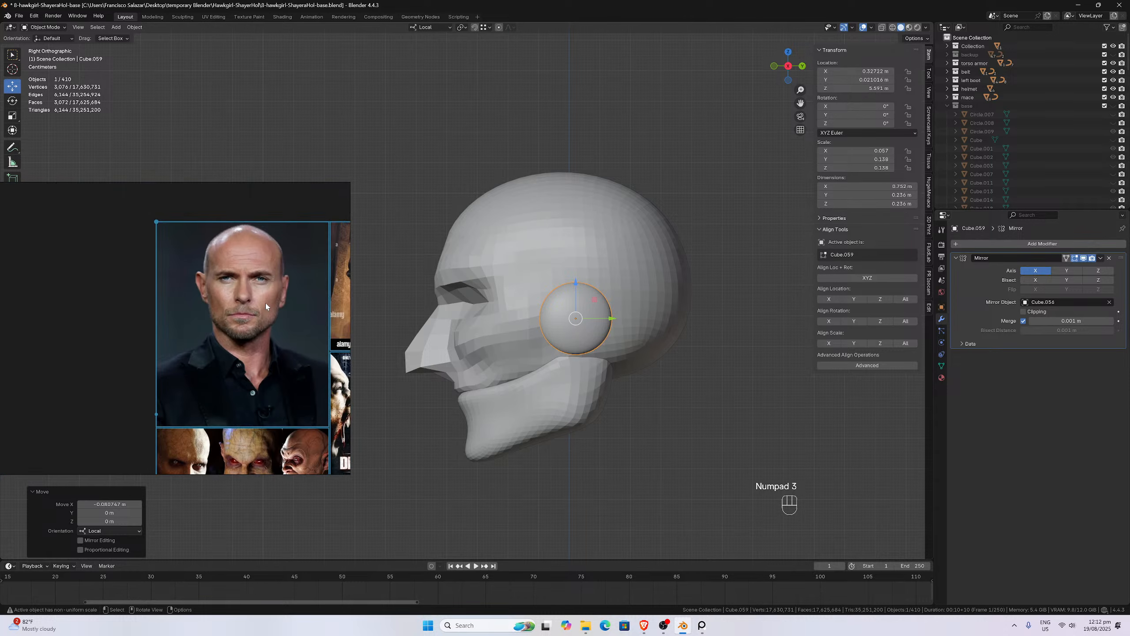
middle_drag(285, 305, 175, 327)
scroll(179, 325, up, 4)
middle_drag(253, 288, 199, 330)
scroll(199, 331, up, 3)
scroll(199, 333, up, 3)
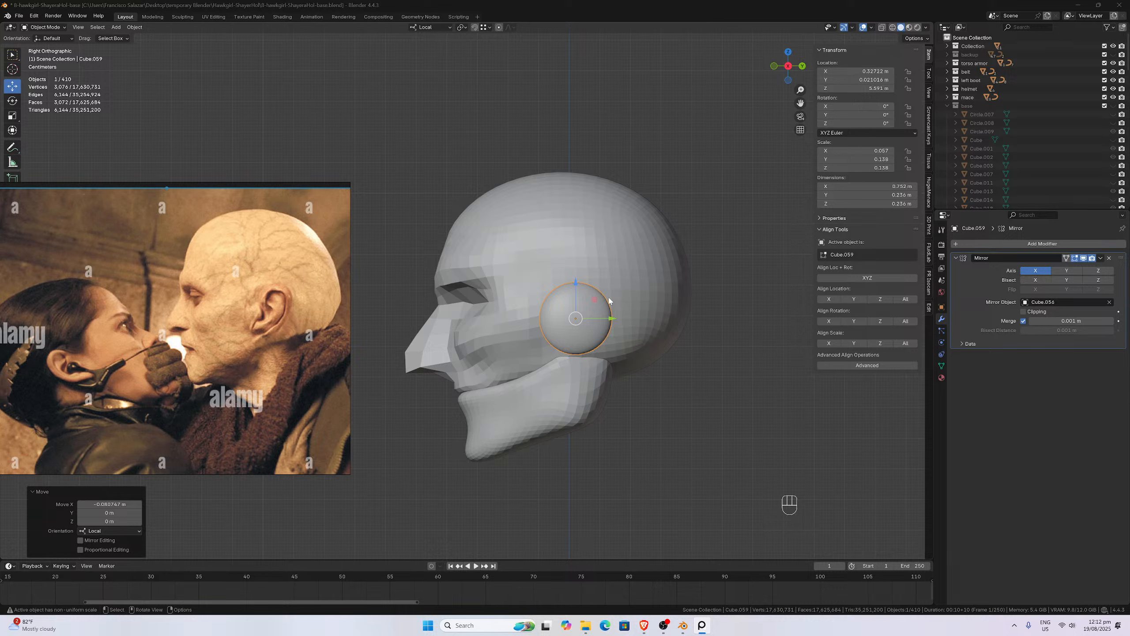
- Move the ear toward the back of the head in side view and stretch it along Z by a factor of about 1.22
click(579, 332)
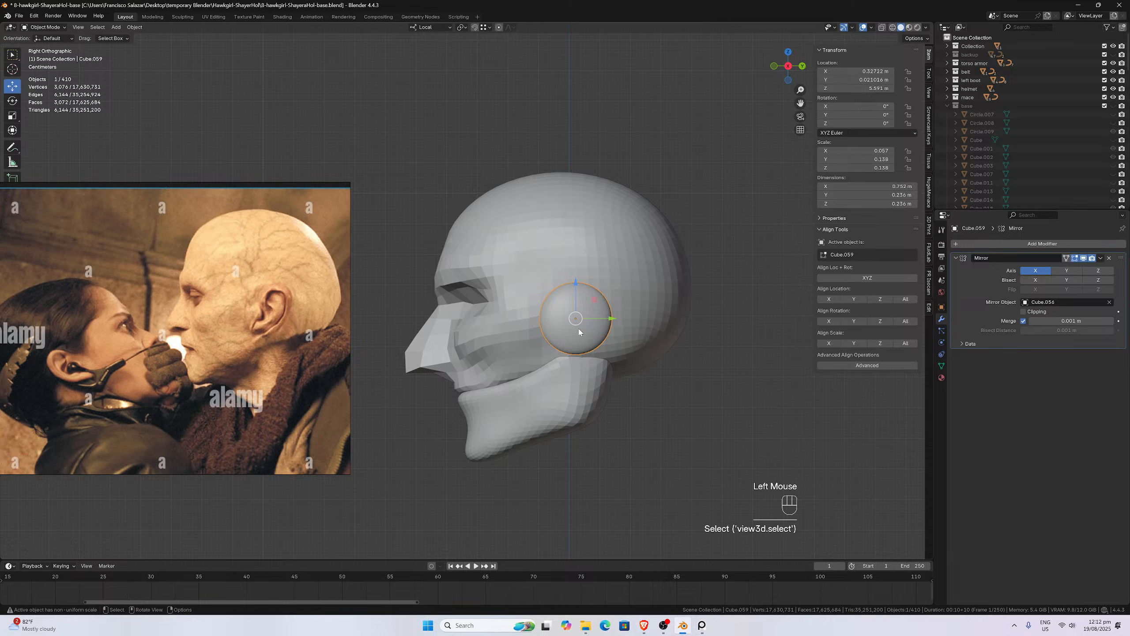
key(g)
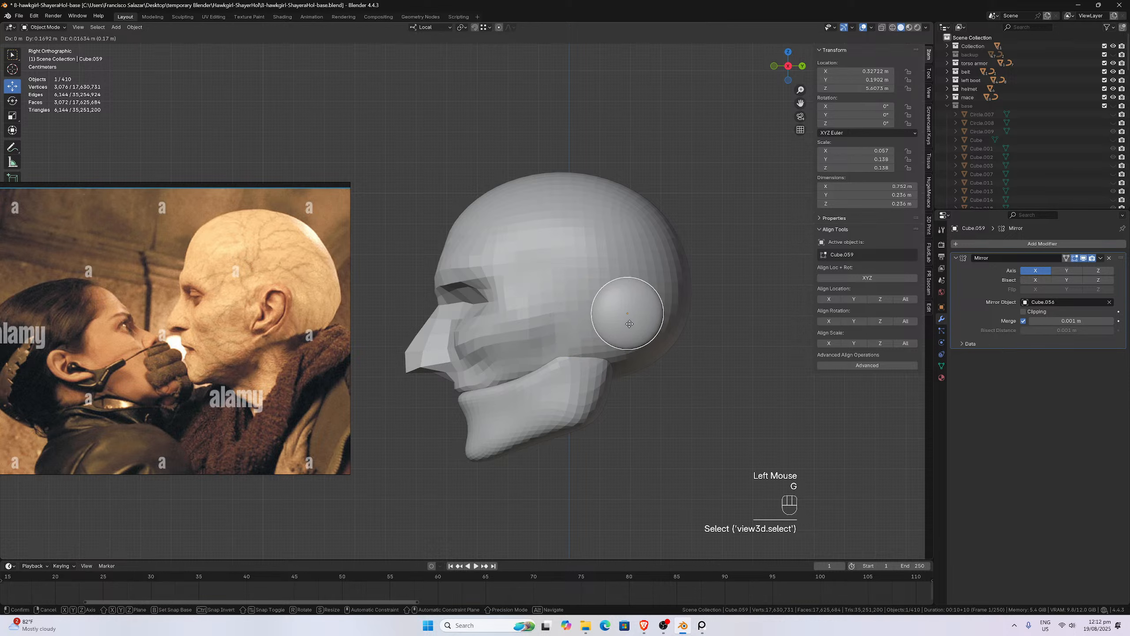
click(621, 321)
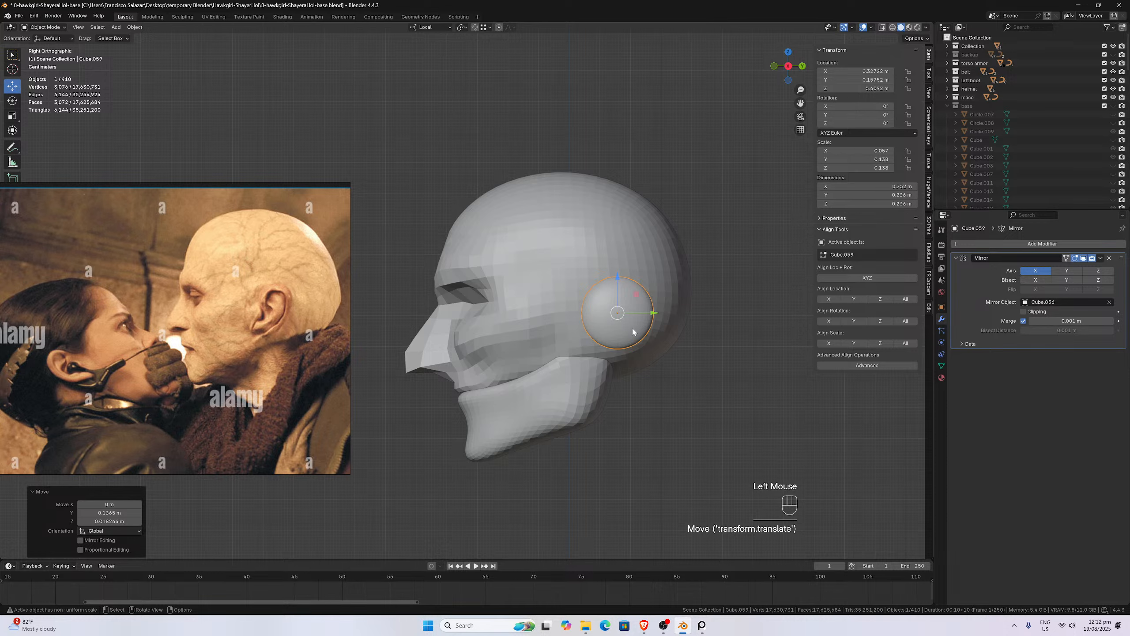
key(s)
key(z)
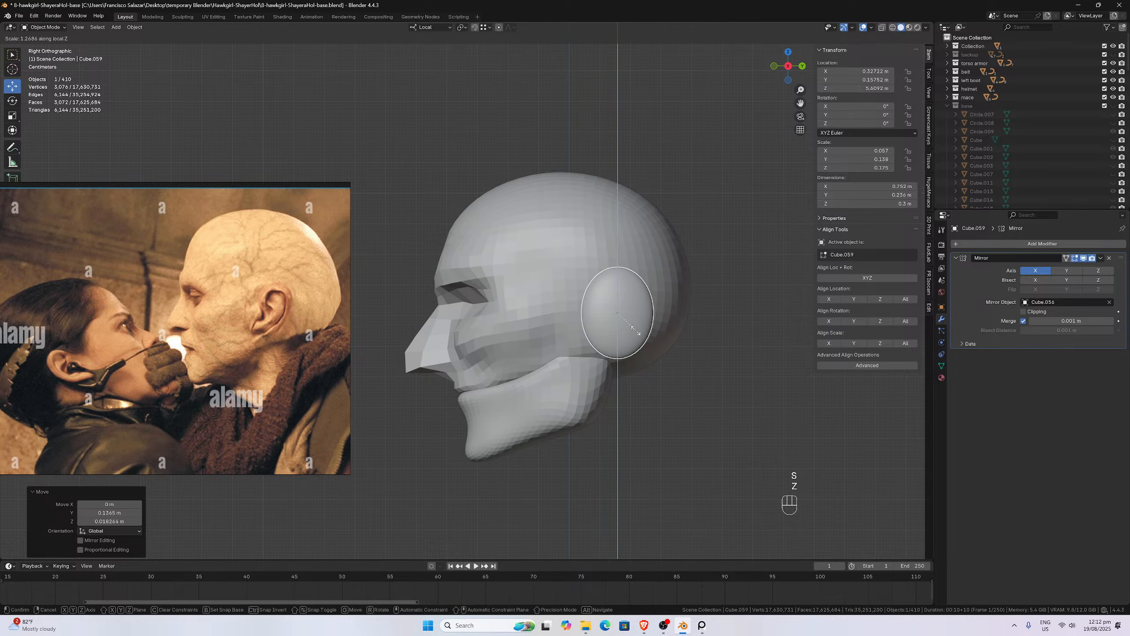
click(637, 331)
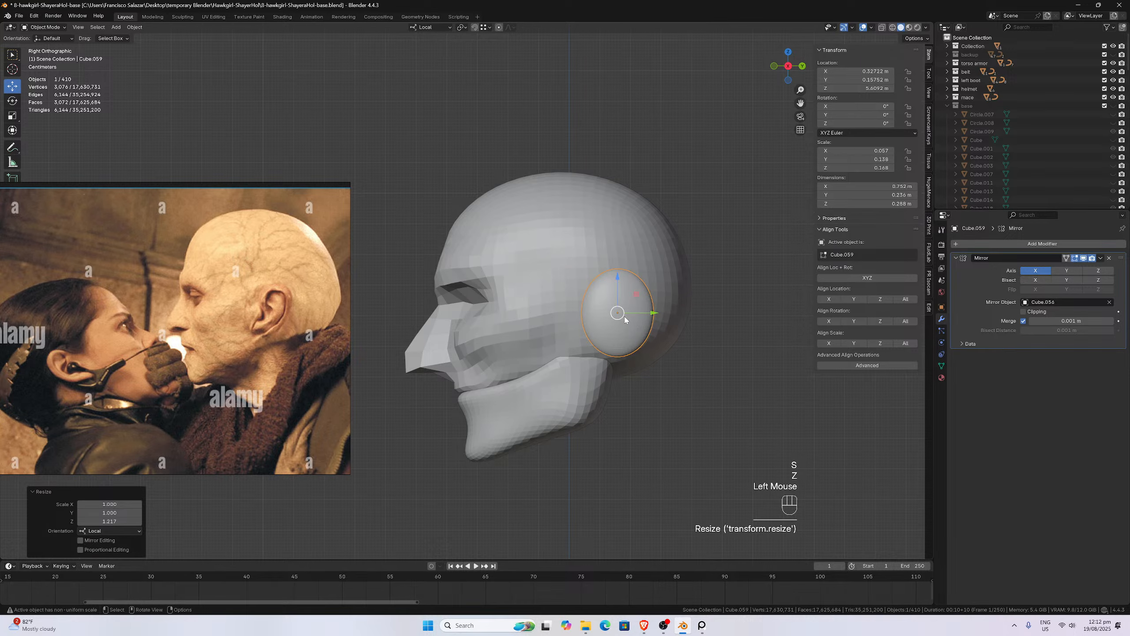
- Rotate the ear about 14.9° in front view and about 20.5° in top view so that it flares away from the head
key(KP_1)
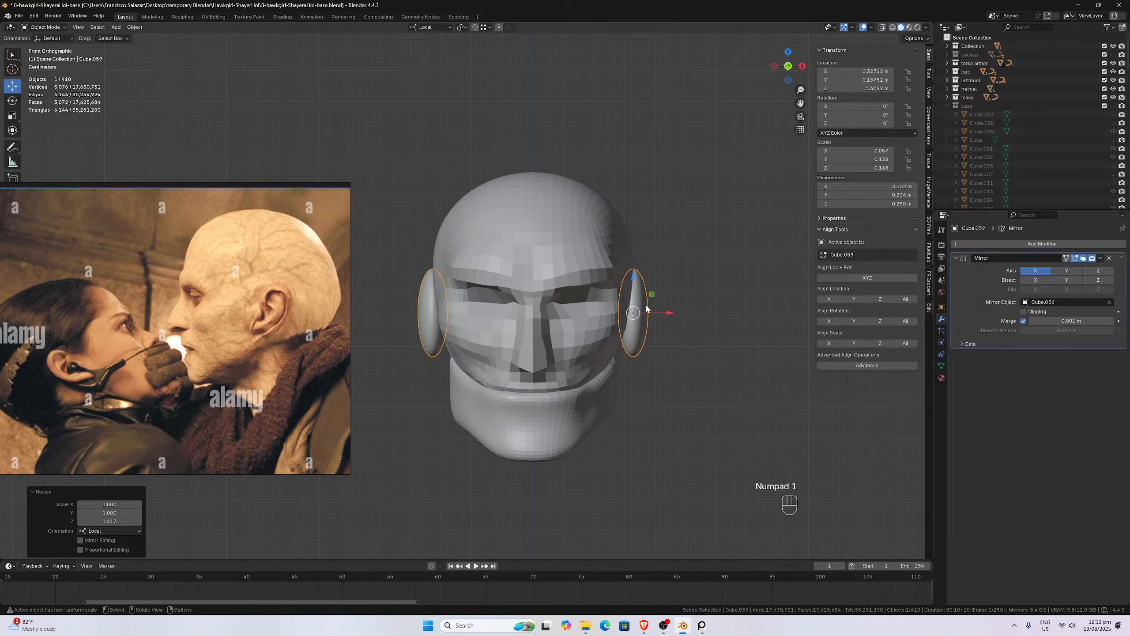
key(r)
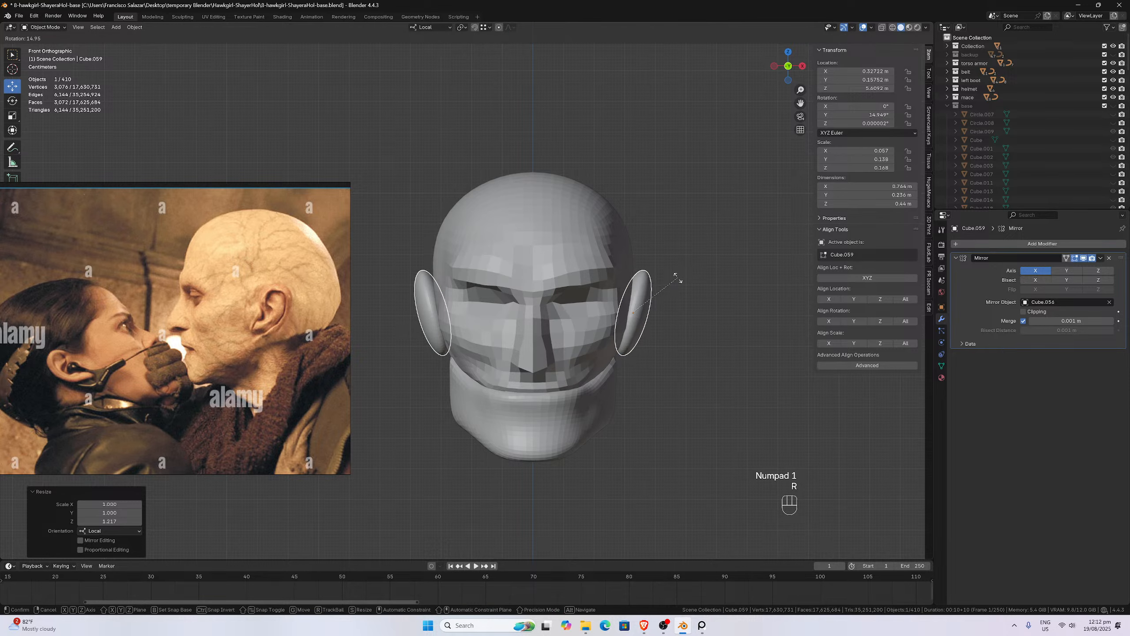
click(677, 277)
key(KP_7)
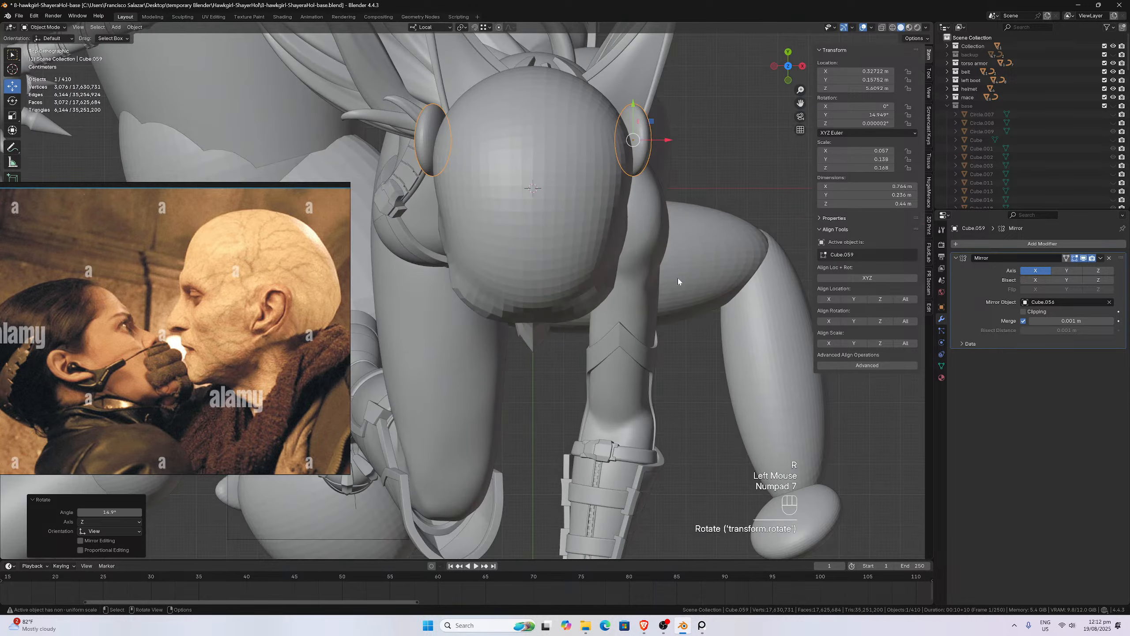
key(r)
click(680, 166)
- Shift the ear outward about 0.014 m in front view and tilt its upper end backward in side view
key(KP_1)
key(g)
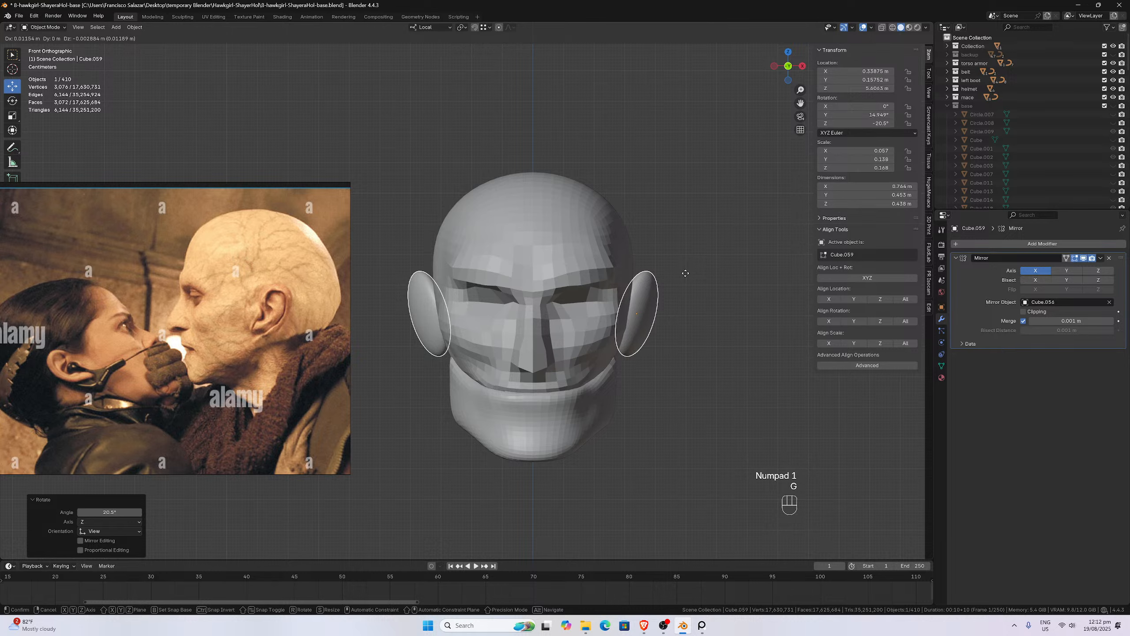
click(685, 273)
key(KP_3)
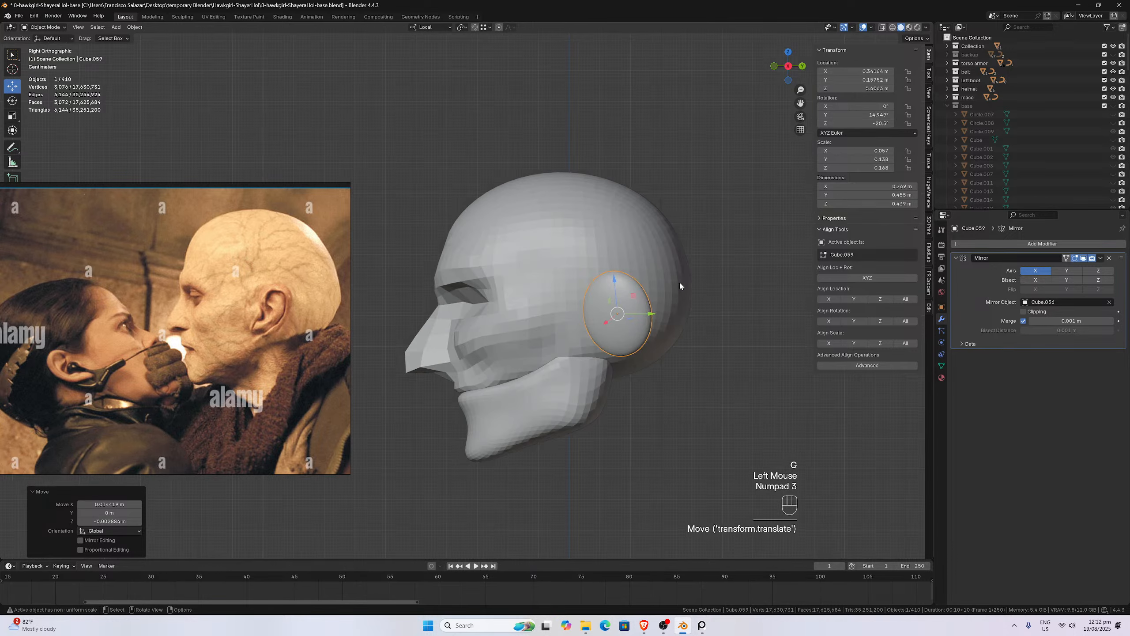
key(r)
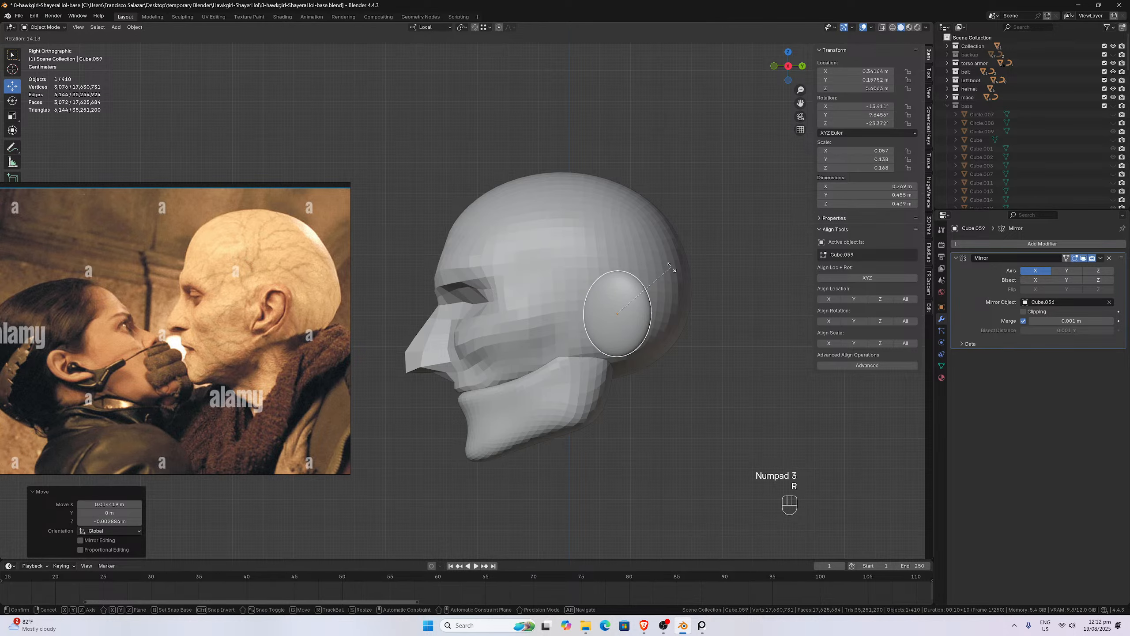
click(683, 292)
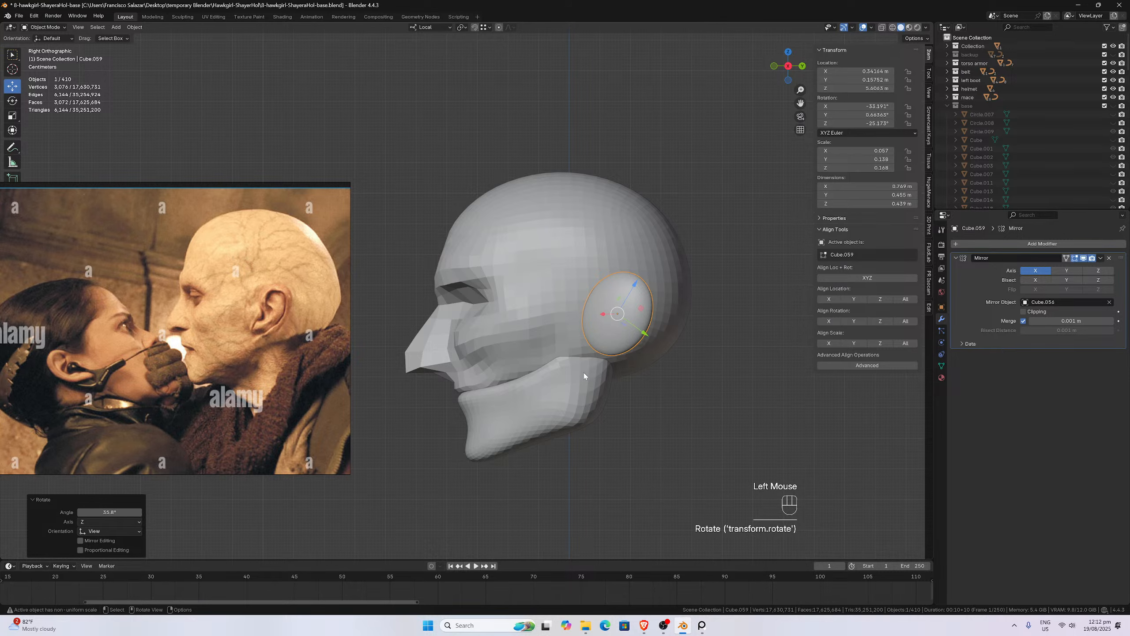
- Put the cranium in Sculpt Mode and pull the back of the skull and its lower edge behind the ear outward with the Grab brush
click(678, 294)
scroll(498, 276, down, 2)
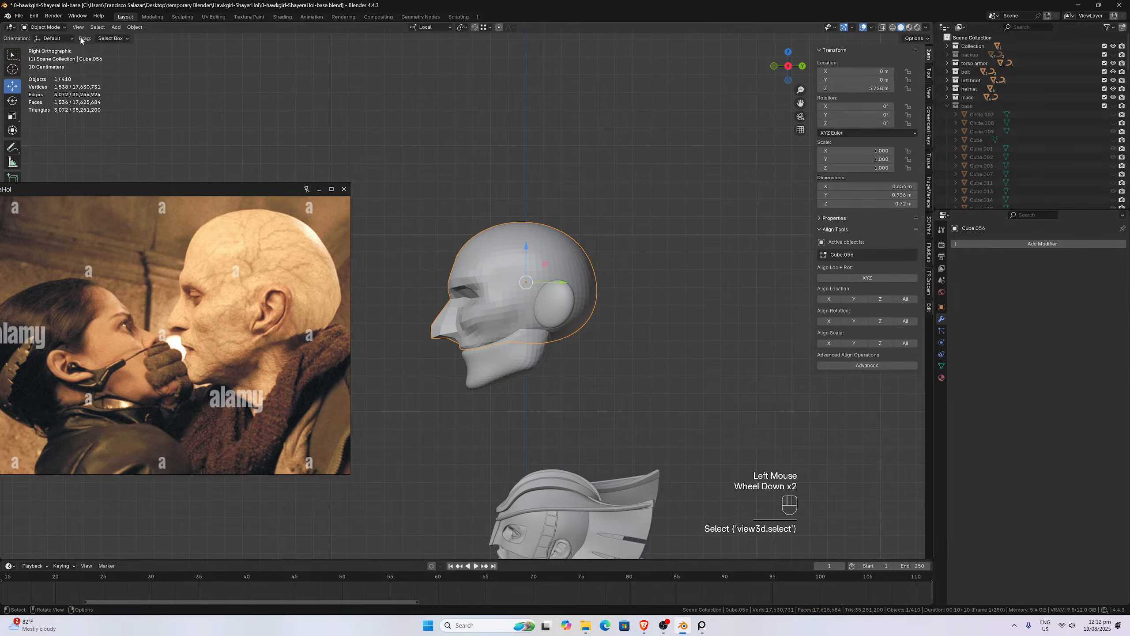
click(43, 27)
click(49, 61)
scroll(623, 260, down, 3)
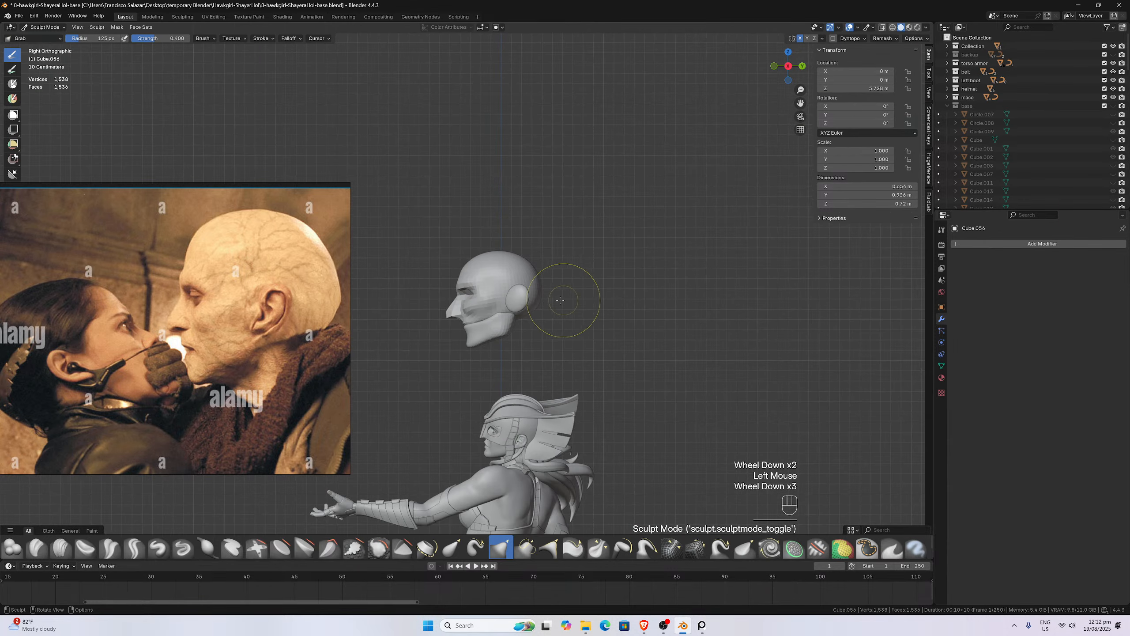
scroll(538, 300, down, 1)
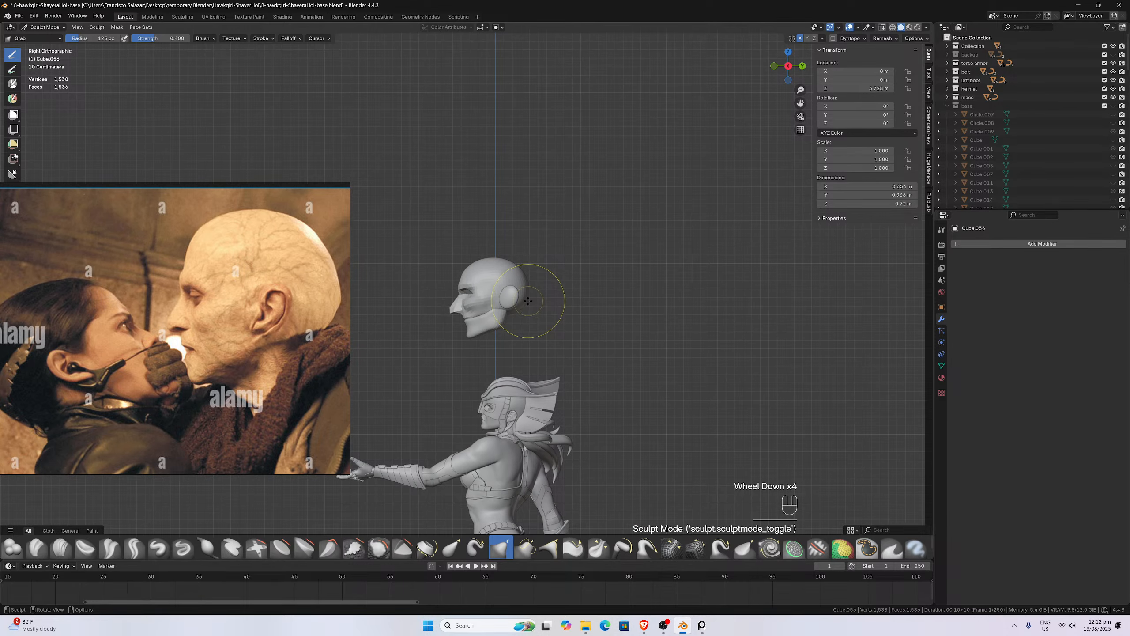
drag(528, 301, 535, 278)
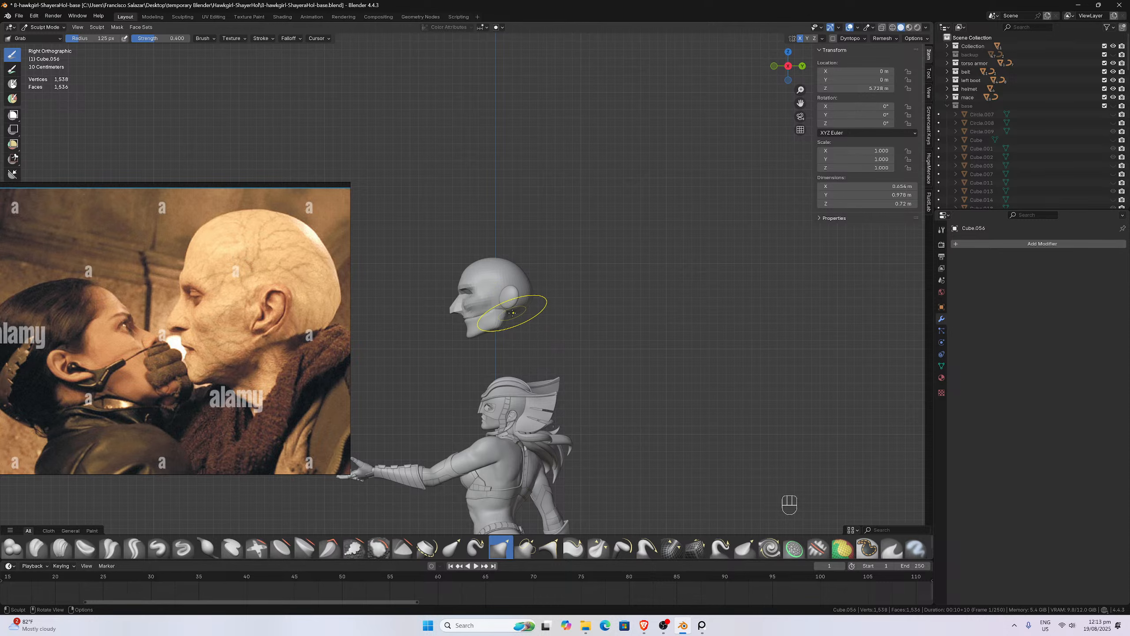
drag(512, 313, 517, 315)
scroll(519, 316, up, 1)
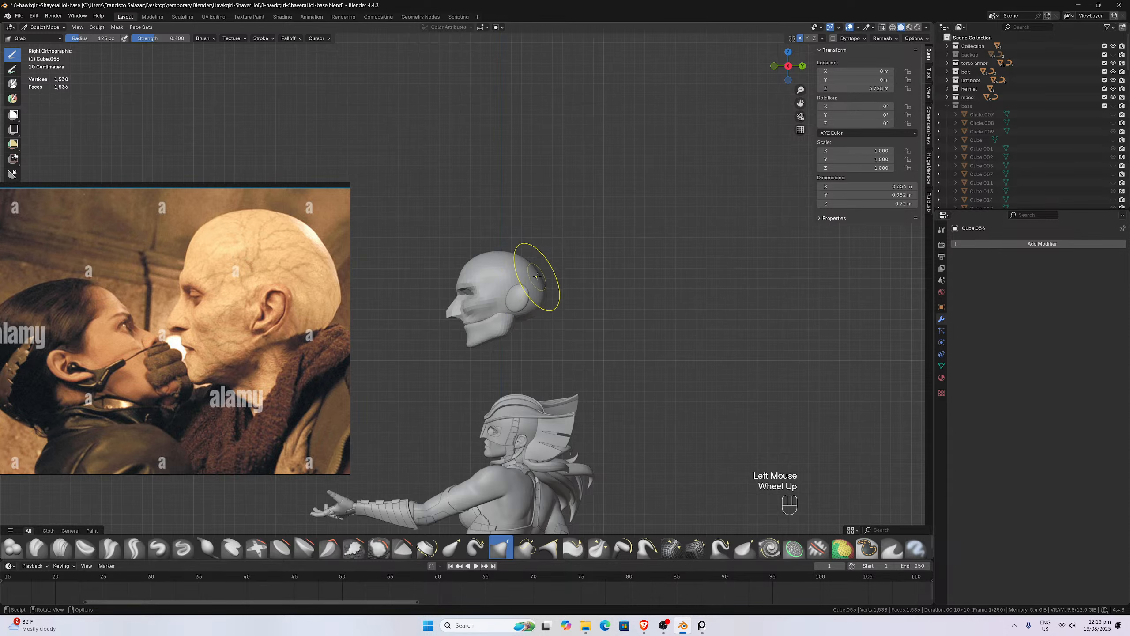
drag(535, 271, 539, 269)
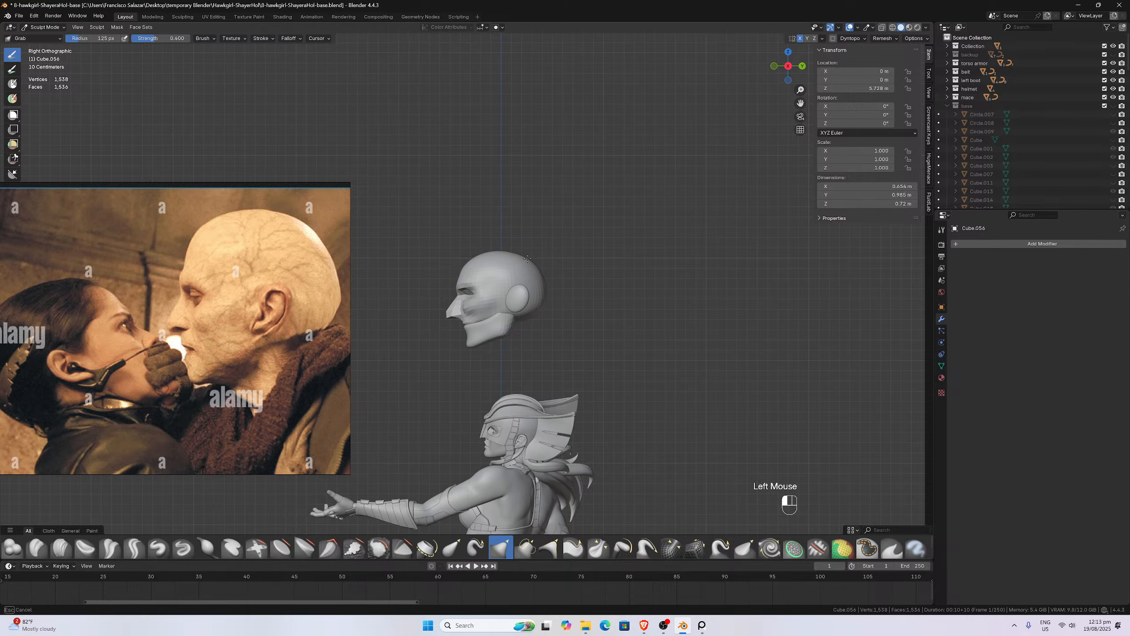
- Adjust the cranium's lower rear area behind and beneath the ear with short Grab strokes from behind and below
middle_drag(579, 295, 498, 302)
click(437, 308)
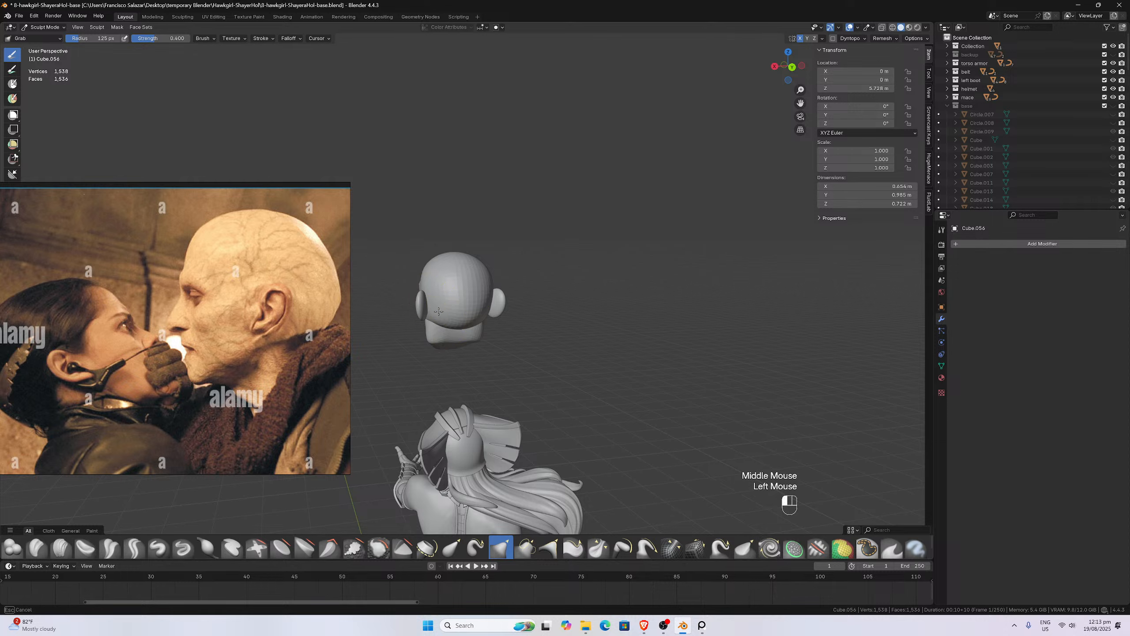
click(438, 309)
middle_drag(438, 309, 483, 257)
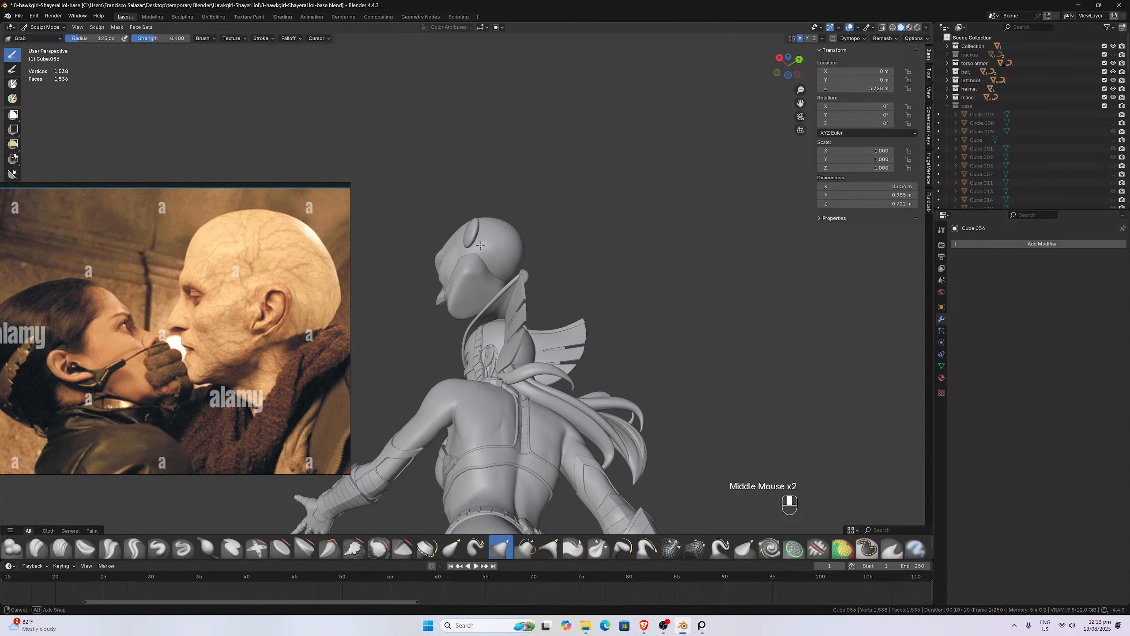
scroll(481, 250, up, 2)
scroll(474, 178, up, 2)
click(472, 176)
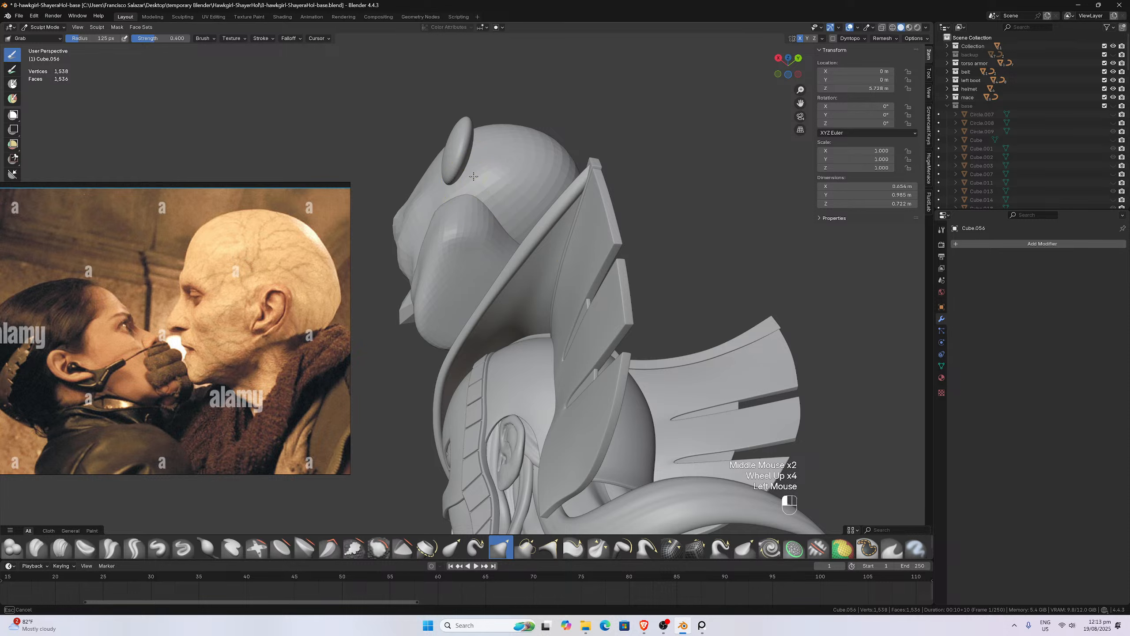
click(471, 176)
- Nudge the side of the cranium just in front of the ear with Grab and check the head in front and side views
mouse_move(472, 176)
middle_down()
mouse_move(514, 199)
mouse_move(591, 294)
middle_up()
scroll(640, 319, up, 1)
drag(640, 319, 639, 307)
click(639, 306)
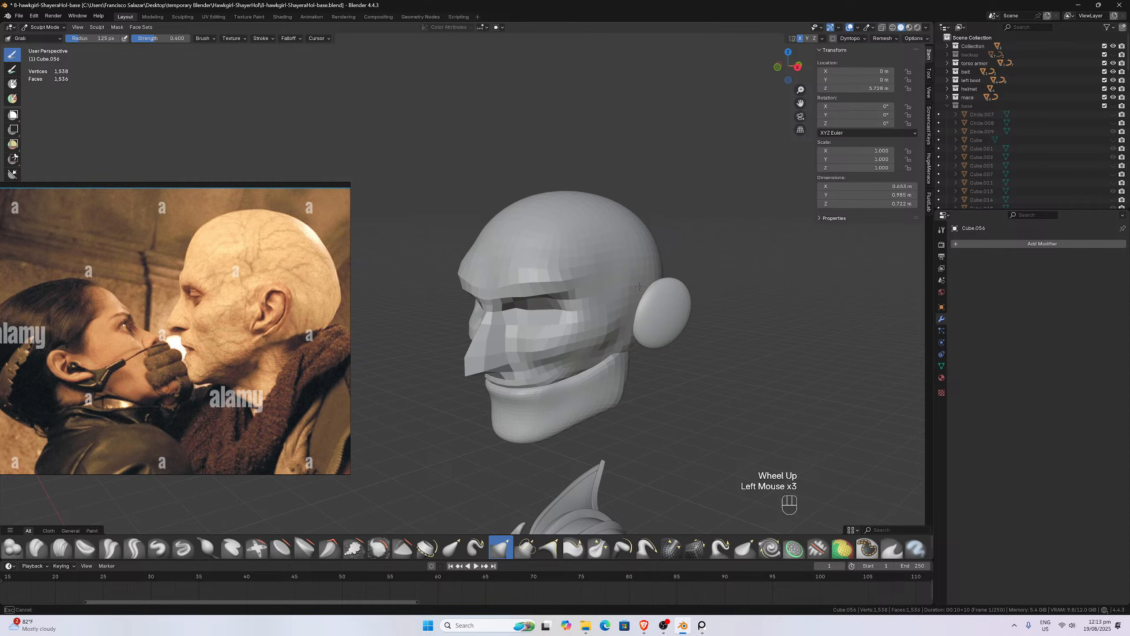
click(640, 306)
click(639, 305)
middle_drag(639, 305, 578, 290)
key(KP_1)
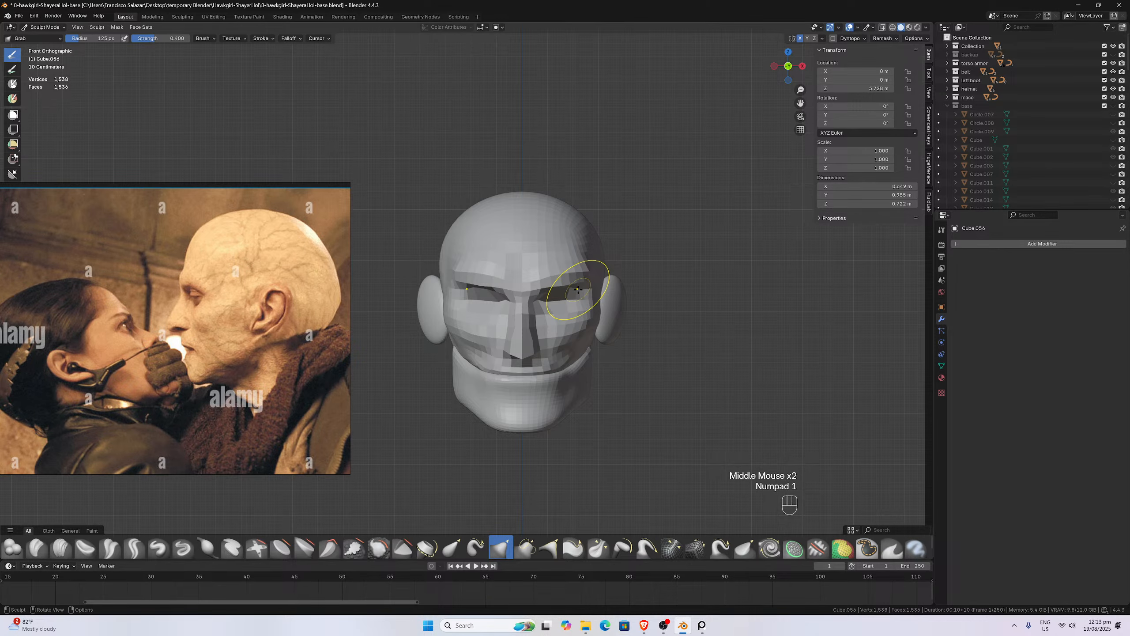
key(KP_3)
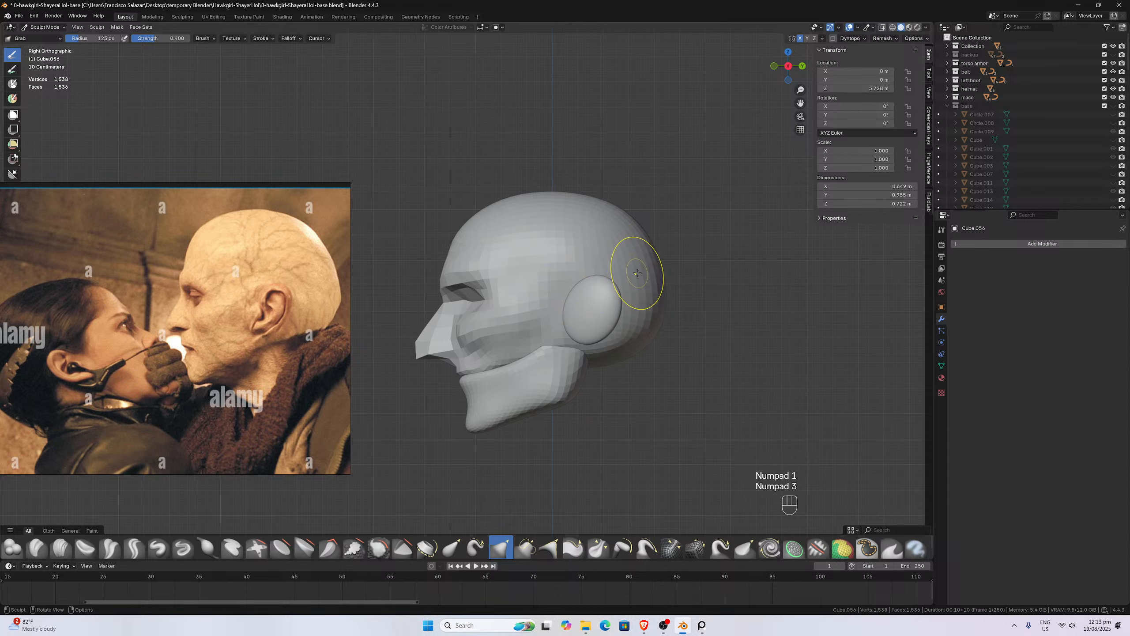
scroll(654, 269, down, 2)
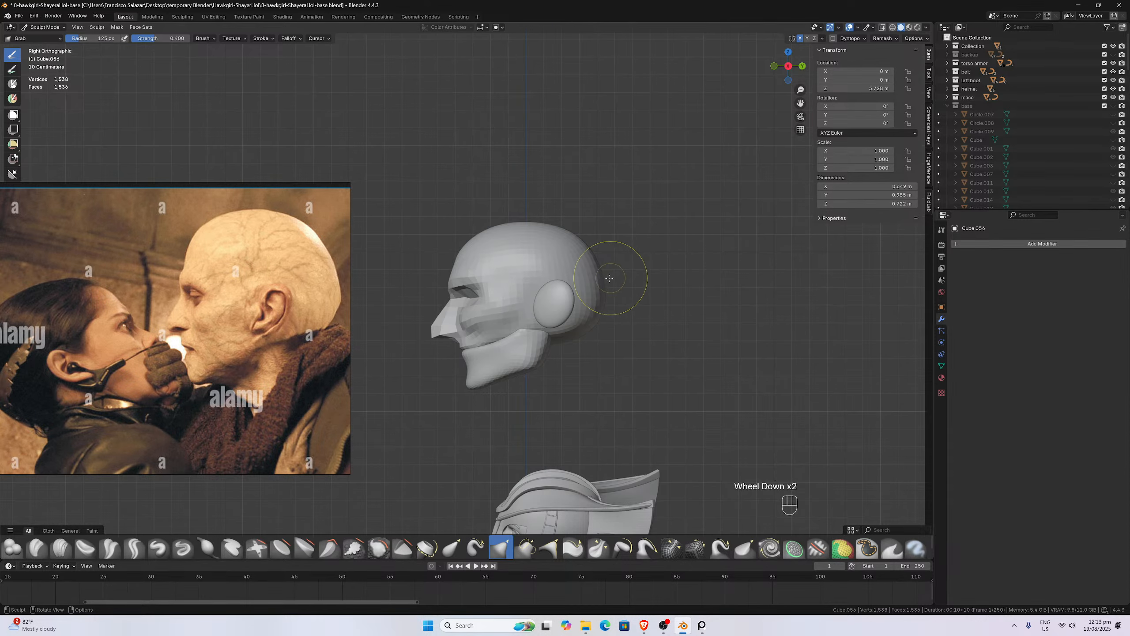
- Pull the back of the cranium slightly outward with Grab and return to Object Mode
drag(605, 278, 609, 278)
scroll(597, 281, up, 1)
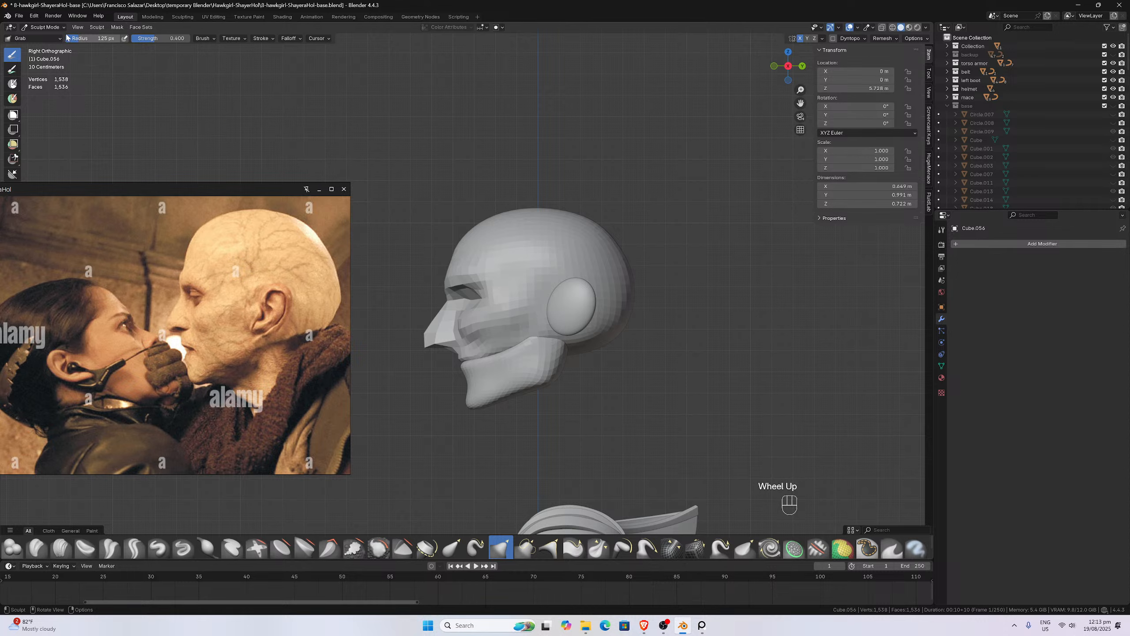
click(44, 27)
click(42, 39)
- Select the ear and apply its scale
click(584, 326)
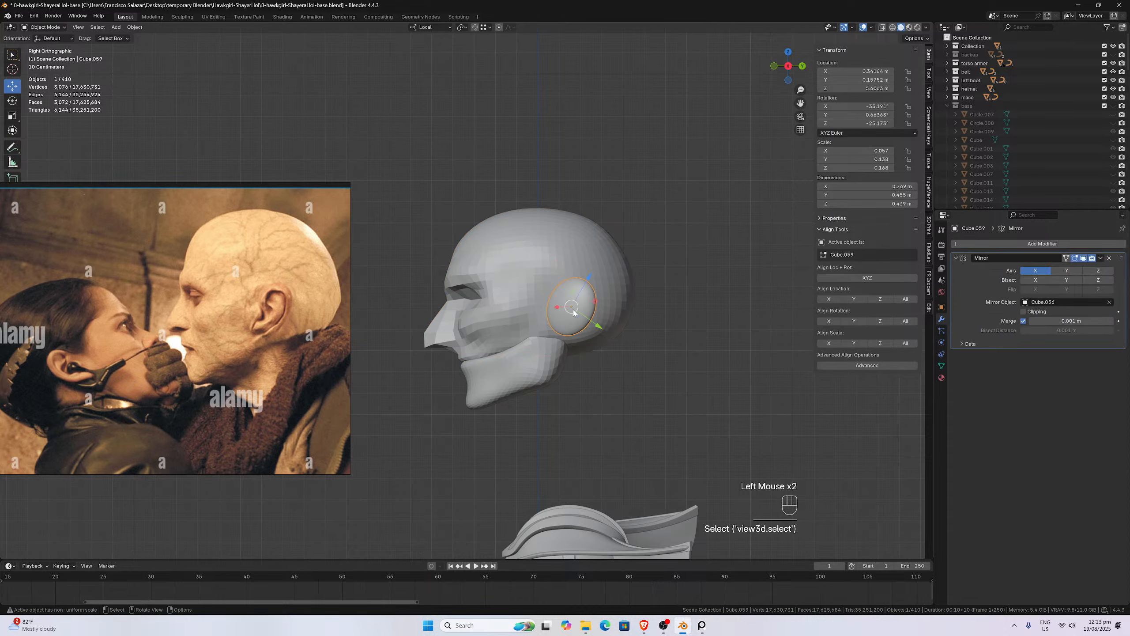
scroll(584, 326, up, 3)
click(57, 28)
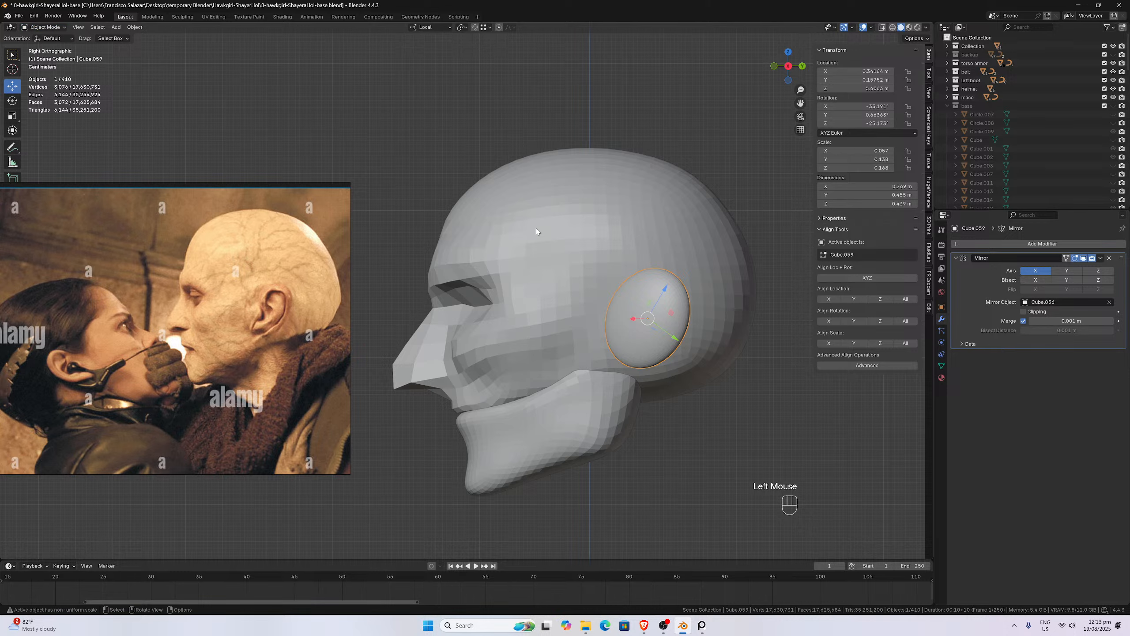
key(ctrl+a)
click(573, 256)
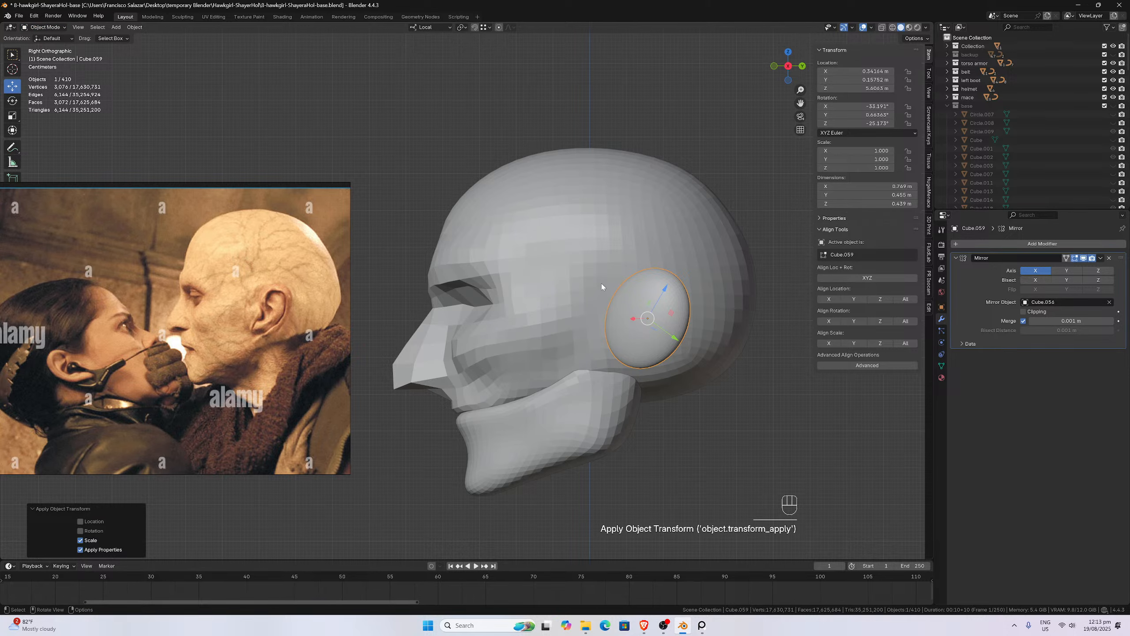
scroll(618, 307, down, 1)
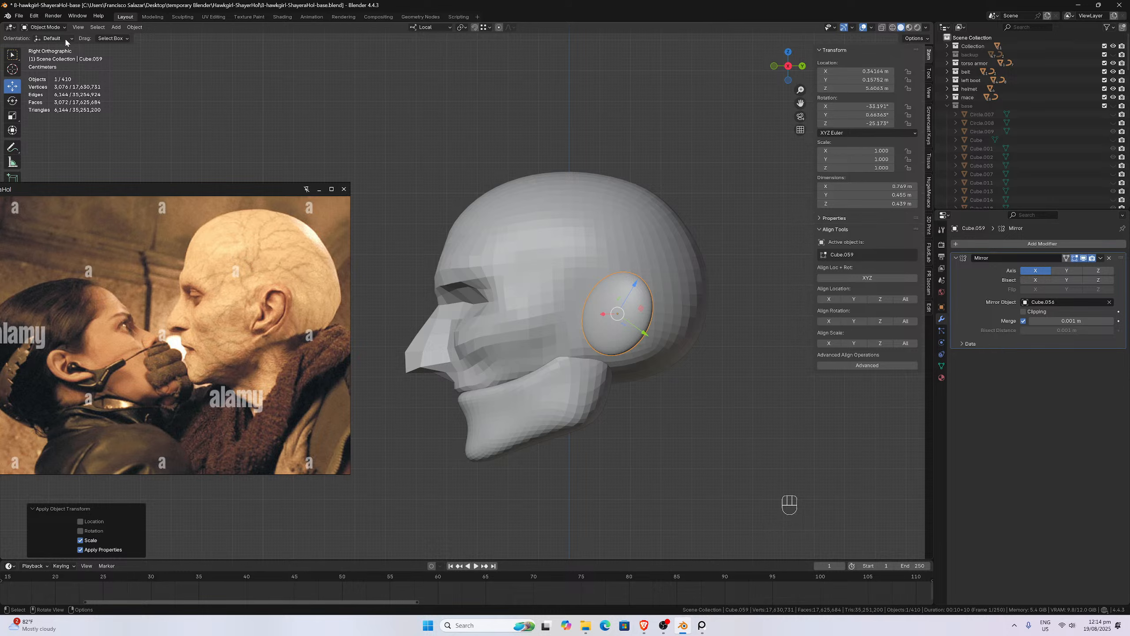
key(ctrl+a)
click(659, 279)
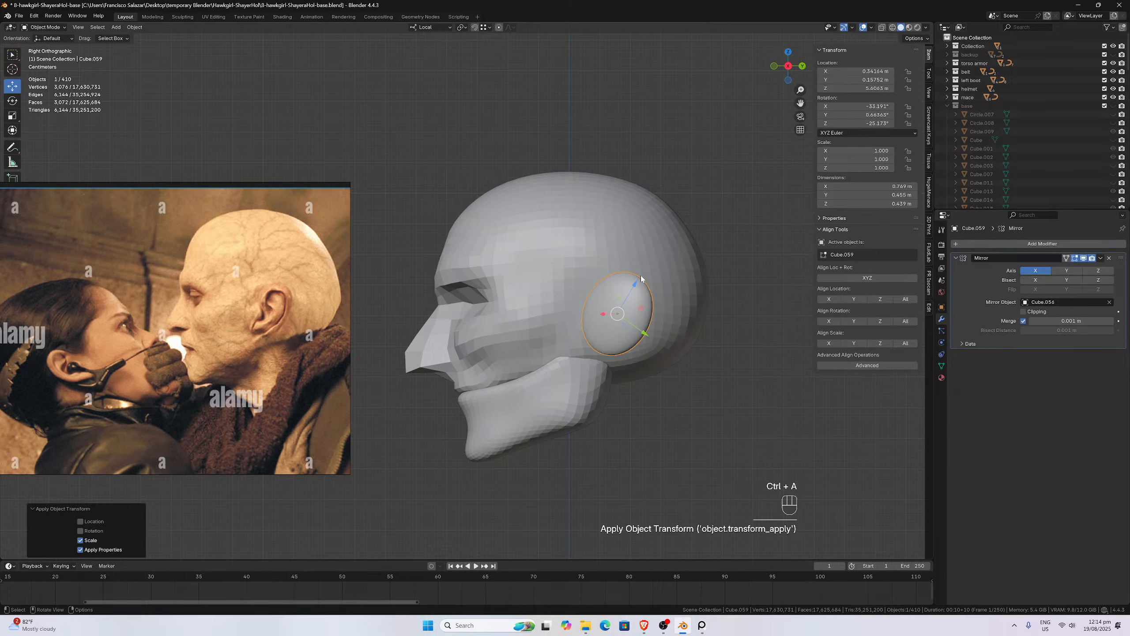
- Examine the head above the statue from several angles and from the side
scroll(574, 276, down, 4)
middle_drag(565, 285, 639, 288)
scroll(632, 280, down, 3)
scroll(639, 288, down, 1)
scroll(641, 295, up, 1)
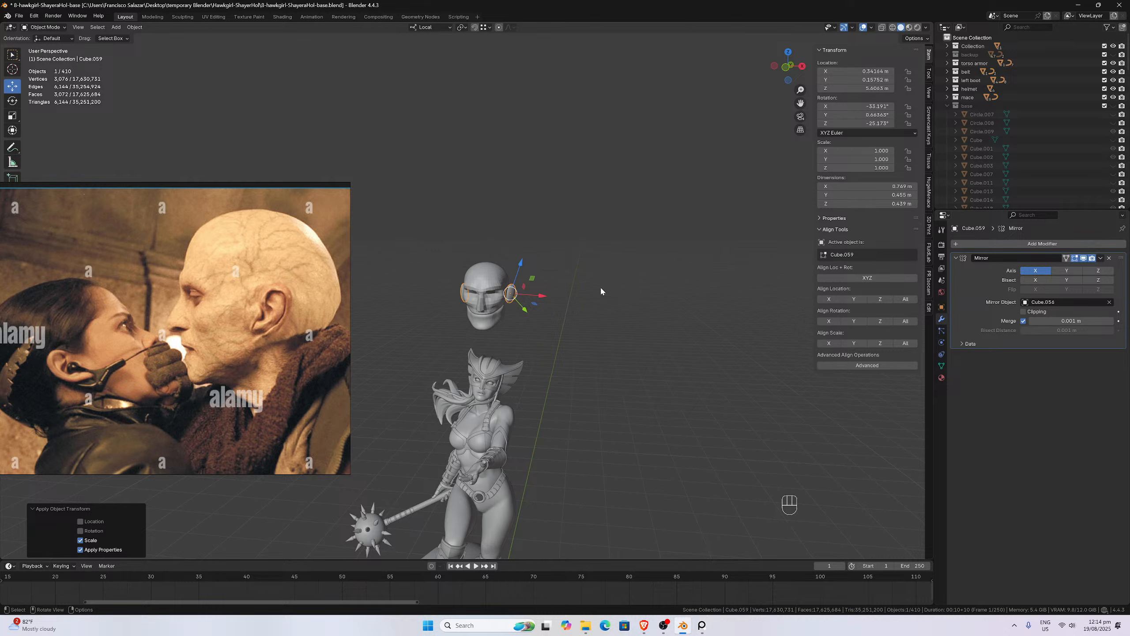
middle_drag(600, 287, 519, 263)
scroll(516, 267, up, 2)
key(KP_3)
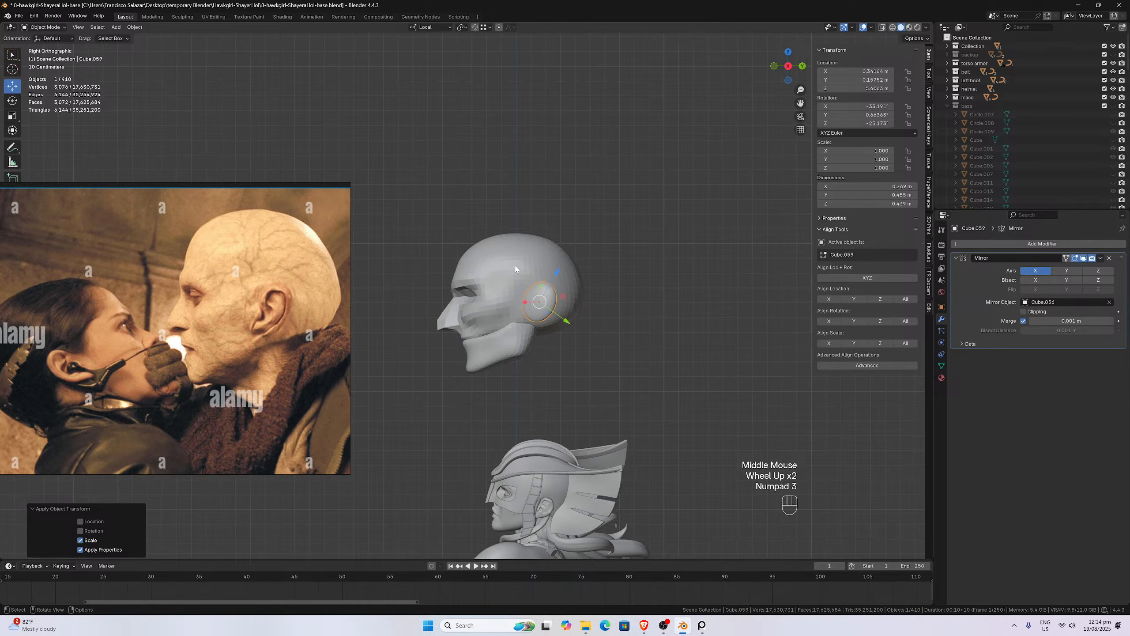
scroll(516, 268, up, 4)
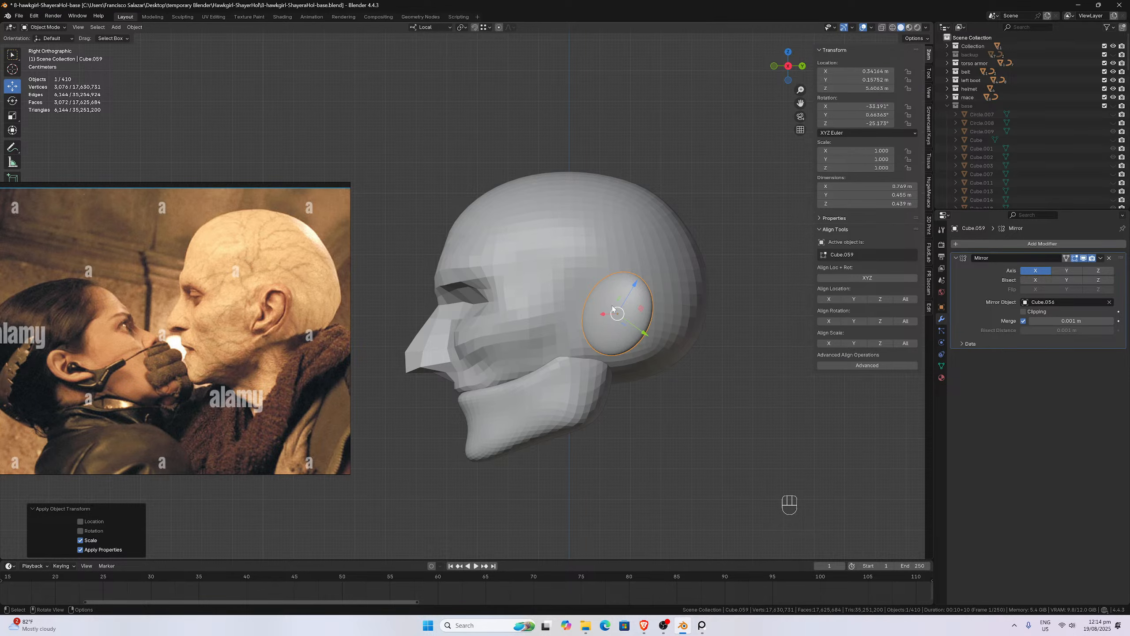
- Put the ear in Sculpt Mode and reshape its outline with Grab, pulling the lower end down toward the jaw and adjusting the front and upper edges
scroll(612, 307, up, 1)
click(44, 28)
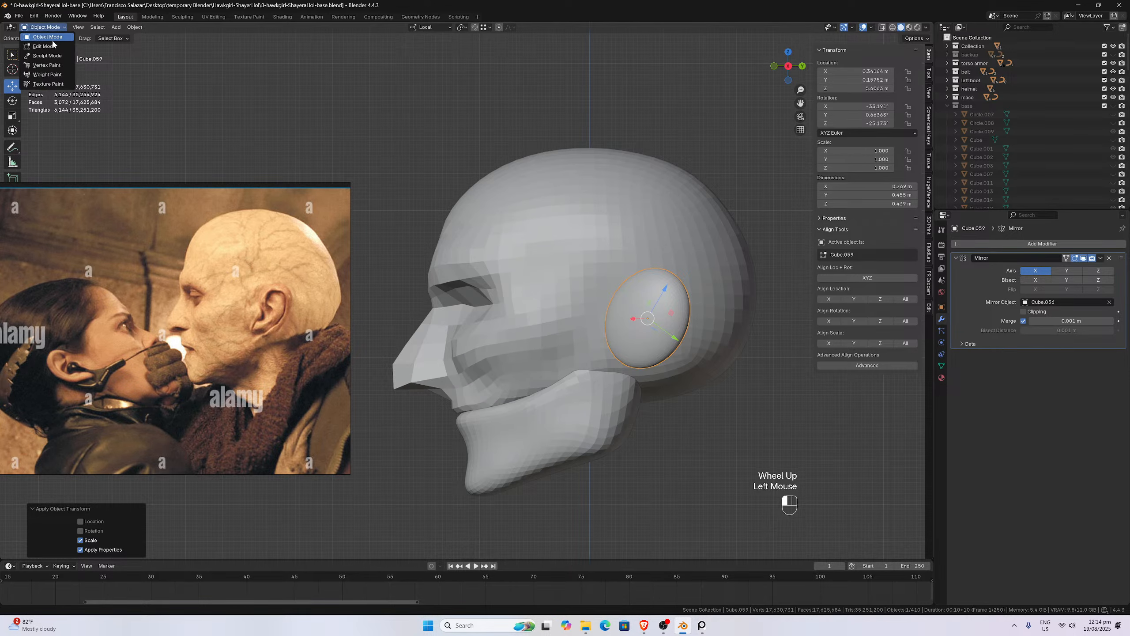
click(49, 56)
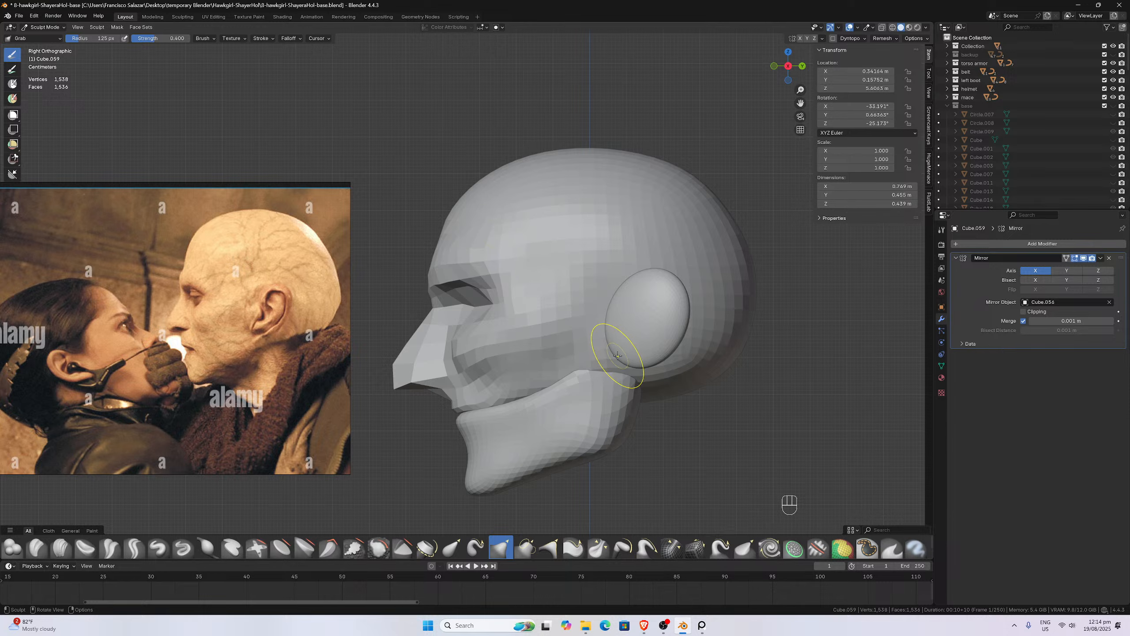
drag(618, 354, 632, 368)
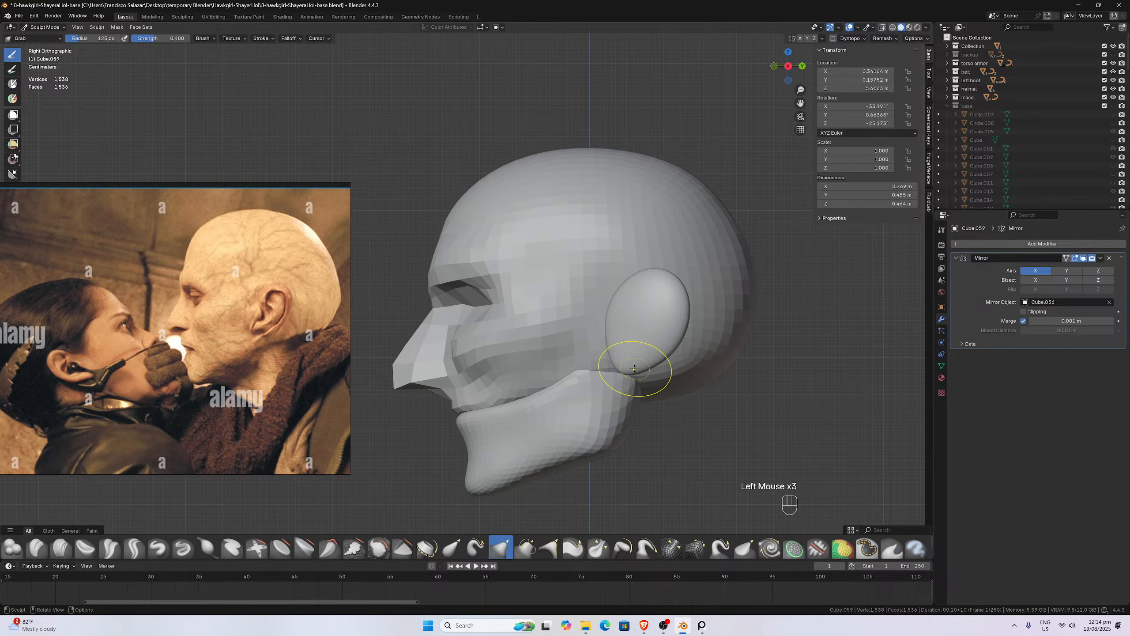
scroll(632, 369, down, 2)
mouse_move(598, 332)
mouse_down()
mouse_move(575, 311)
mouse_move(586, 314)
mouse_up()
scroll(599, 288, up, 1)
drag(621, 276, 642, 278)
drag(632, 344, 630, 344)
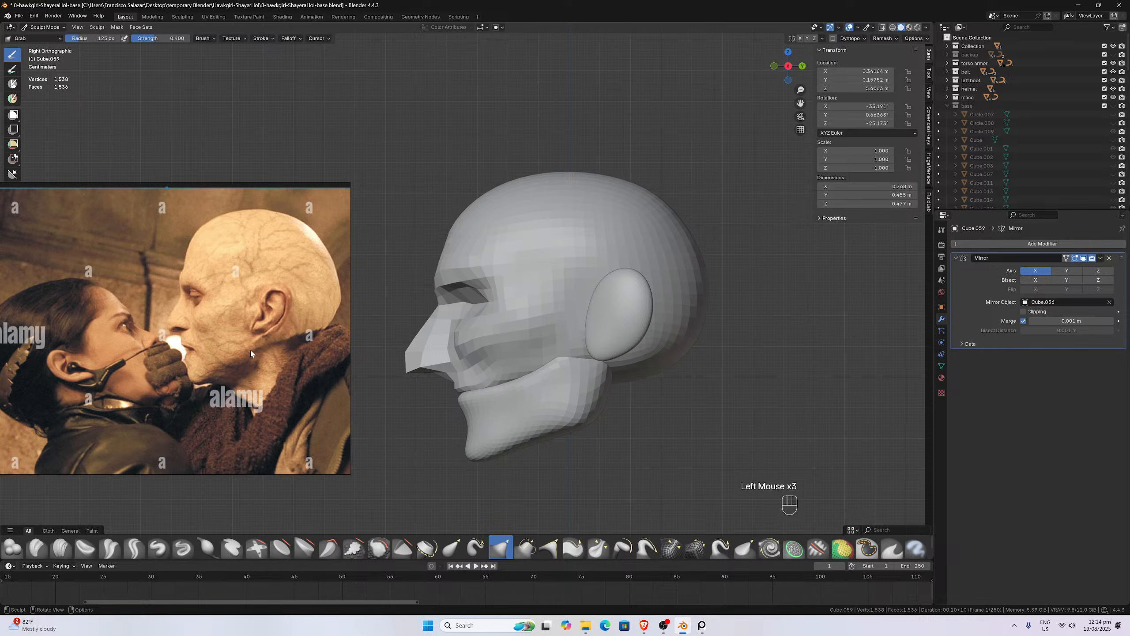
- Switch to the reference board and try to move the Byth comic images out of the cluster beside the winged statue render
scroll(167, 351, down, 12)
middle_drag(145, 402, 248, 364)
middle_drag(95, 314, 182, 358)
scroll(182, 357, up, 1)
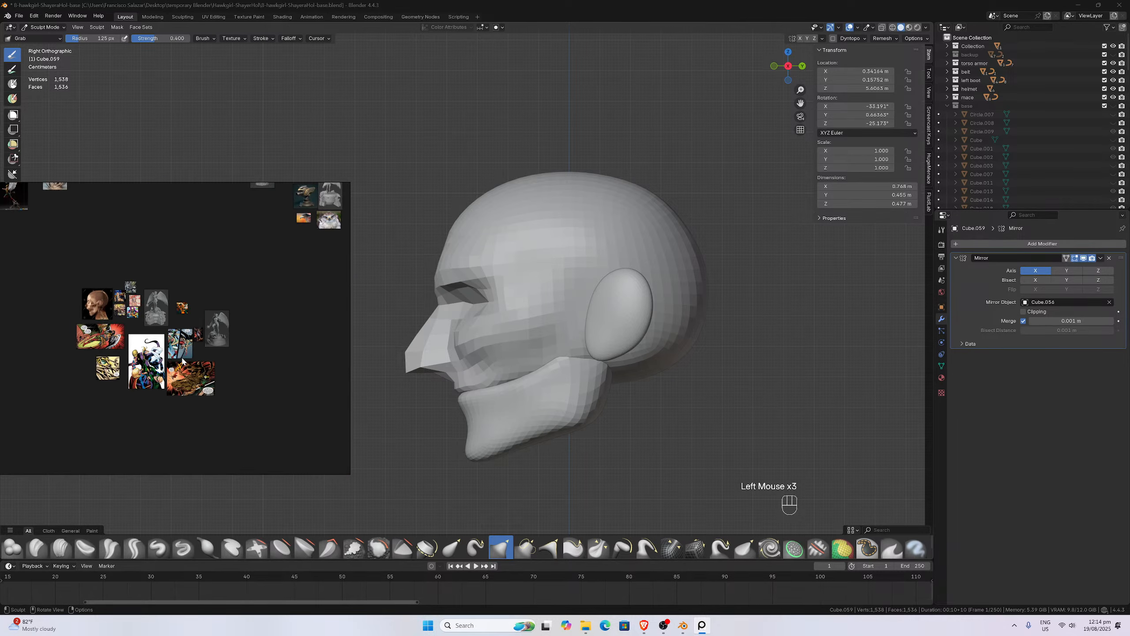
scroll(150, 285, up, 6)
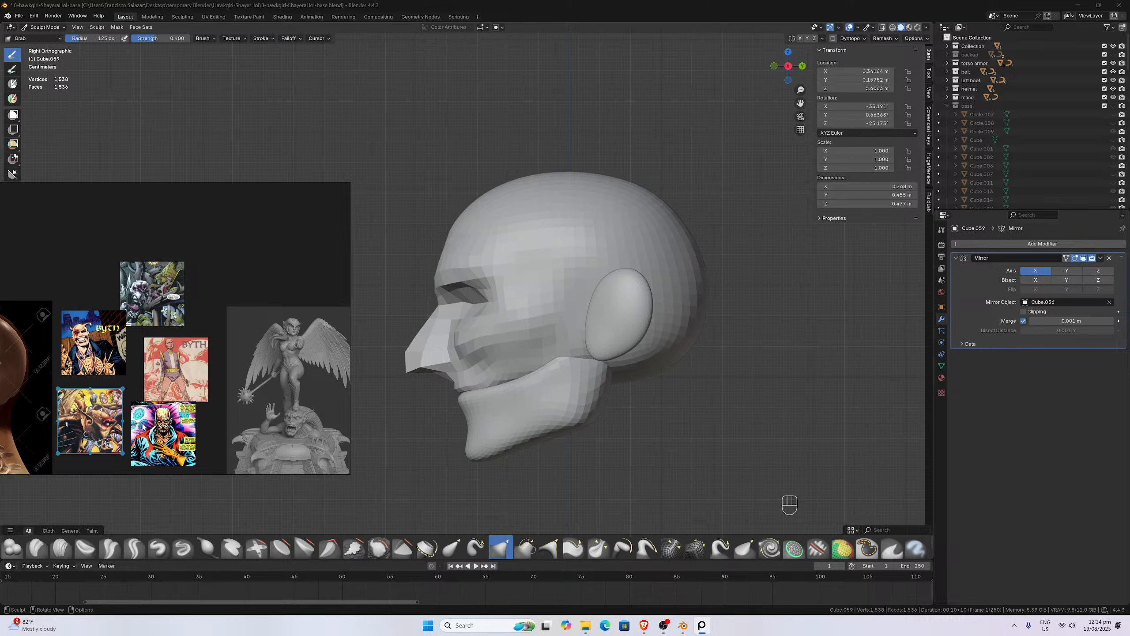
shift+click(151, 430)
shift+click(102, 341)
shift+click(152, 294)
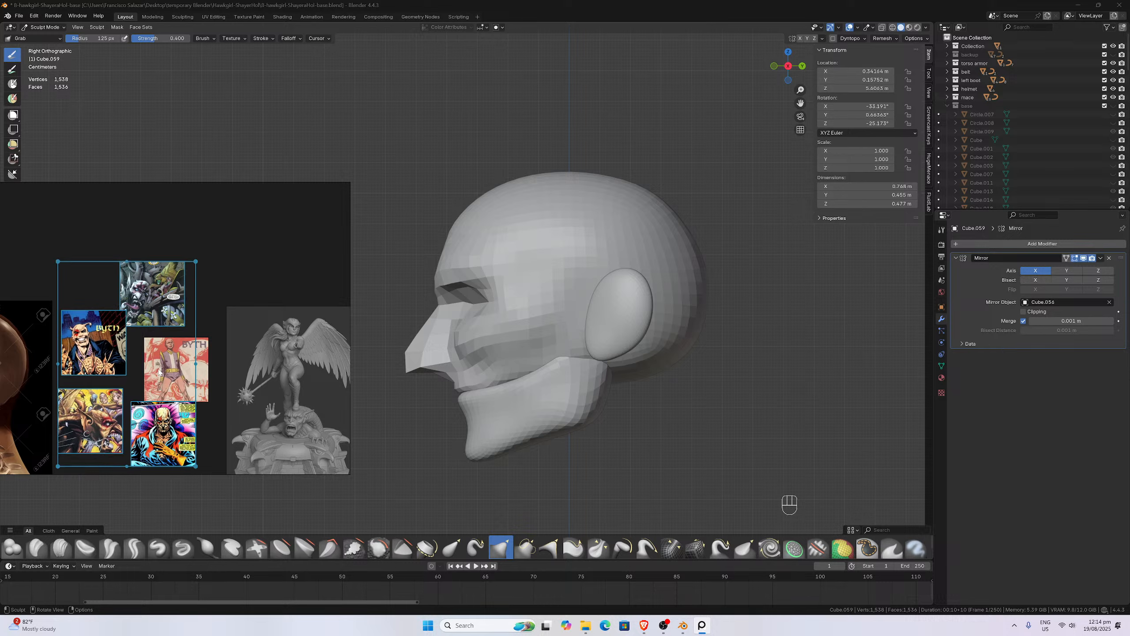
shift+click(159, 373)
scroll(159, 372, down, 2)
scroll(159, 372, down, 3)
drag(153, 361, 280, 380)
scroll(192, 351, up, 8)
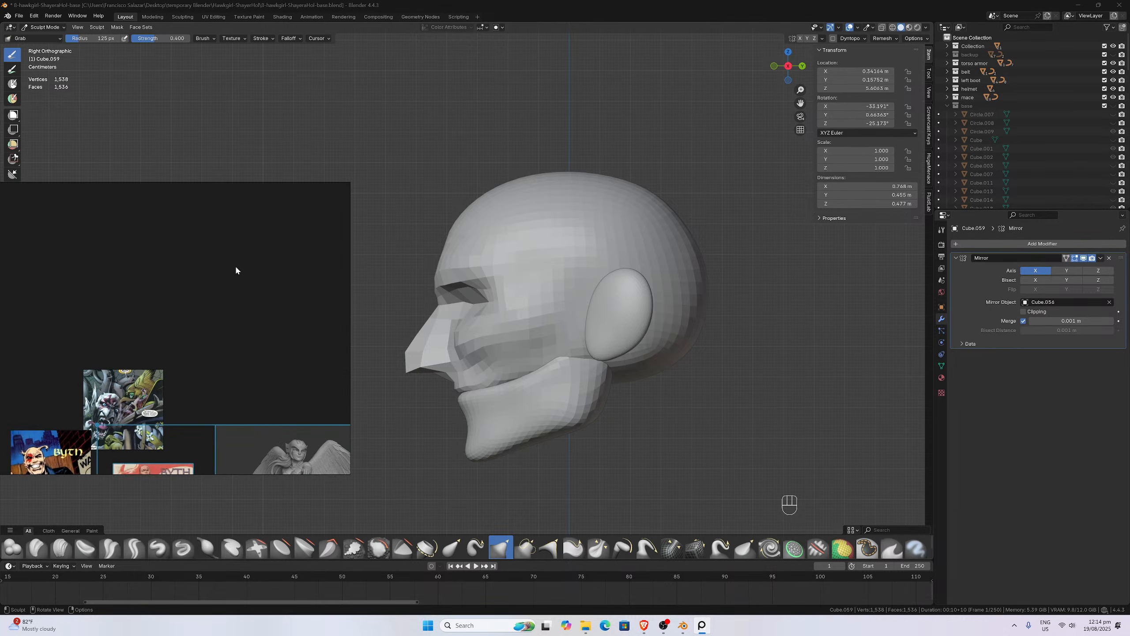
- Select the five Byth comic images together and move them across the board to the bald man's face references
scroll(151, 279, down, 4)
middle_drag(128, 338, 184, 257)
drag(138, 236, 317, 372)
scroll(210, 381, down, 6)
scroll(166, 356, up, 6)
mouse_move(102, 347)
middle_down()
mouse_move(217, 378)
mouse_move(118, 344)
middle_up()
scroll(217, 377, down, 4)
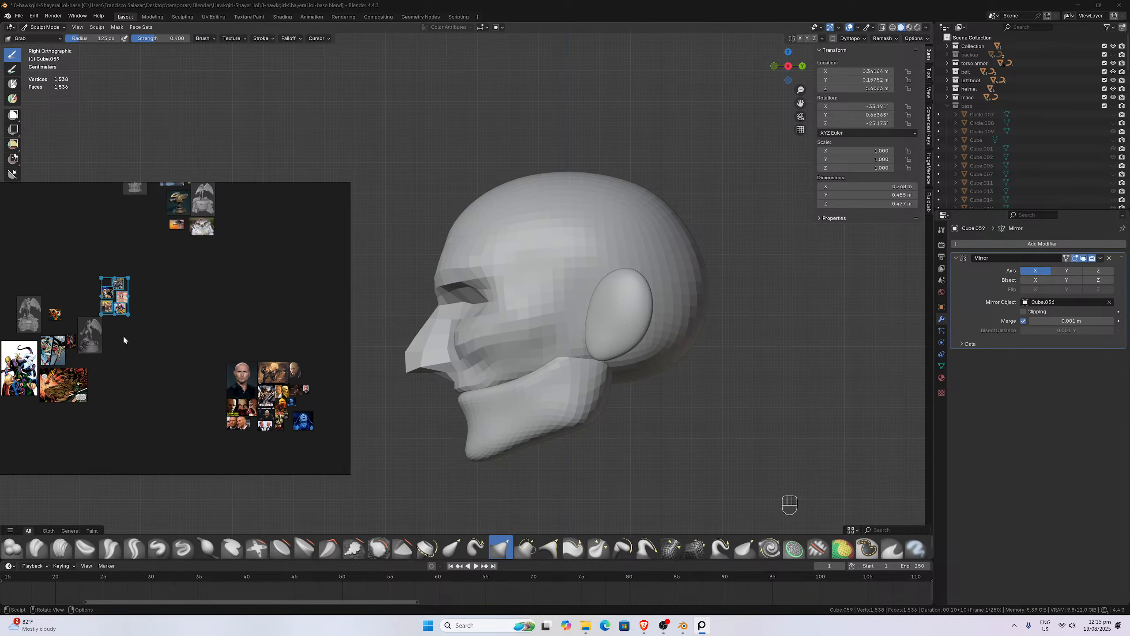
scroll(127, 327, up, 4)
drag(123, 301, 282, 385)
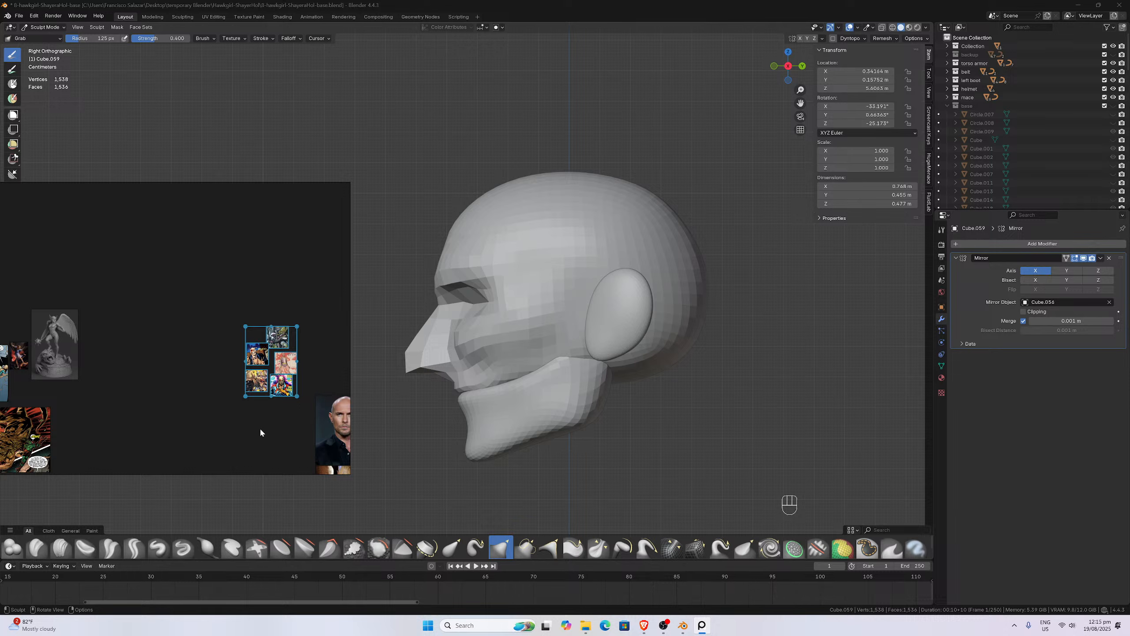
- Move the group of comic character images beside and then above the bald-man portrait photos on the reference board
middle_drag(262, 430, 147, 354)
scroll(147, 353, up, 4)
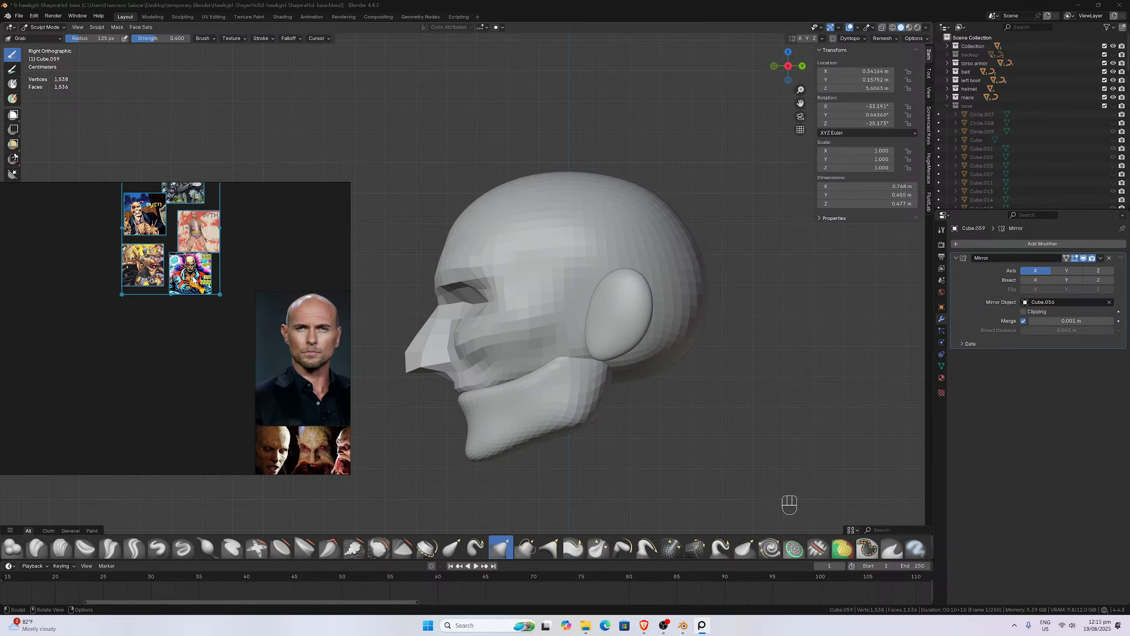
drag(193, 279, 226, 414)
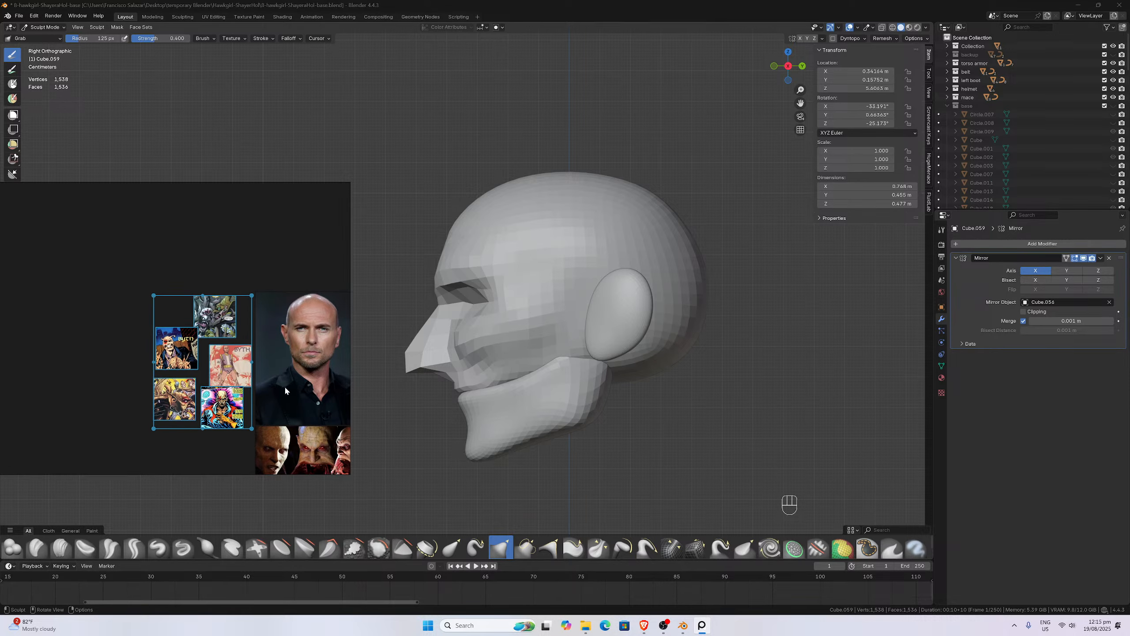
middle_drag(285, 391, 150, 395)
drag(75, 420, 330, 292)
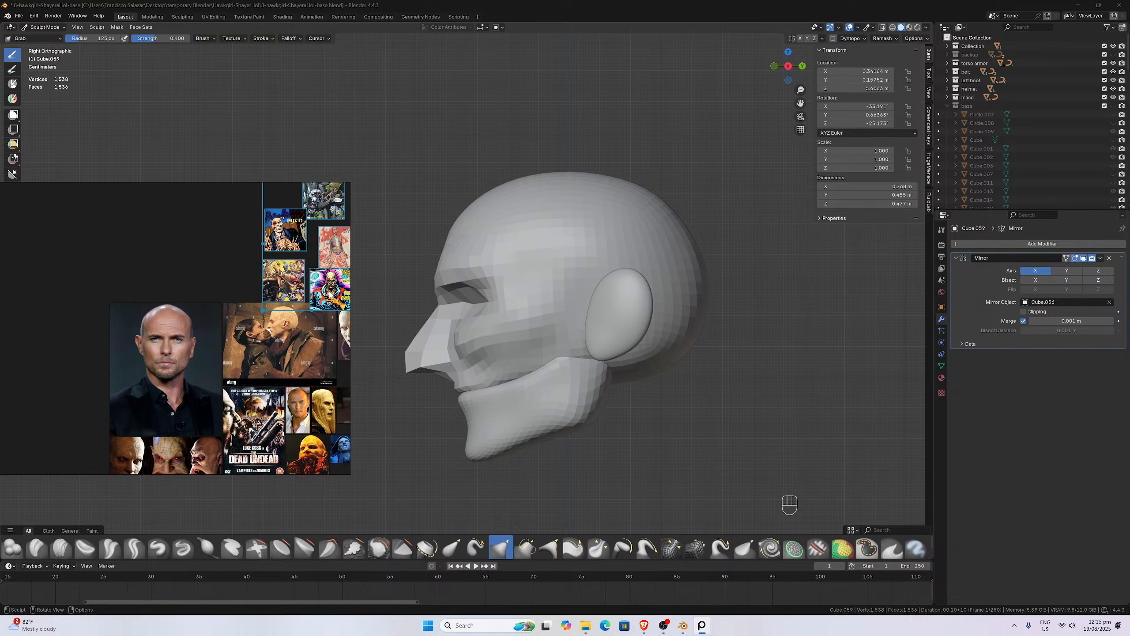
- Shift the comic images slightly upward and frame the pointed-ear comic panel together with the bald profile photo
scroll(332, 300, up, 5)
middle_drag(196, 402, 175, 464)
scroll(209, 421, up, 3)
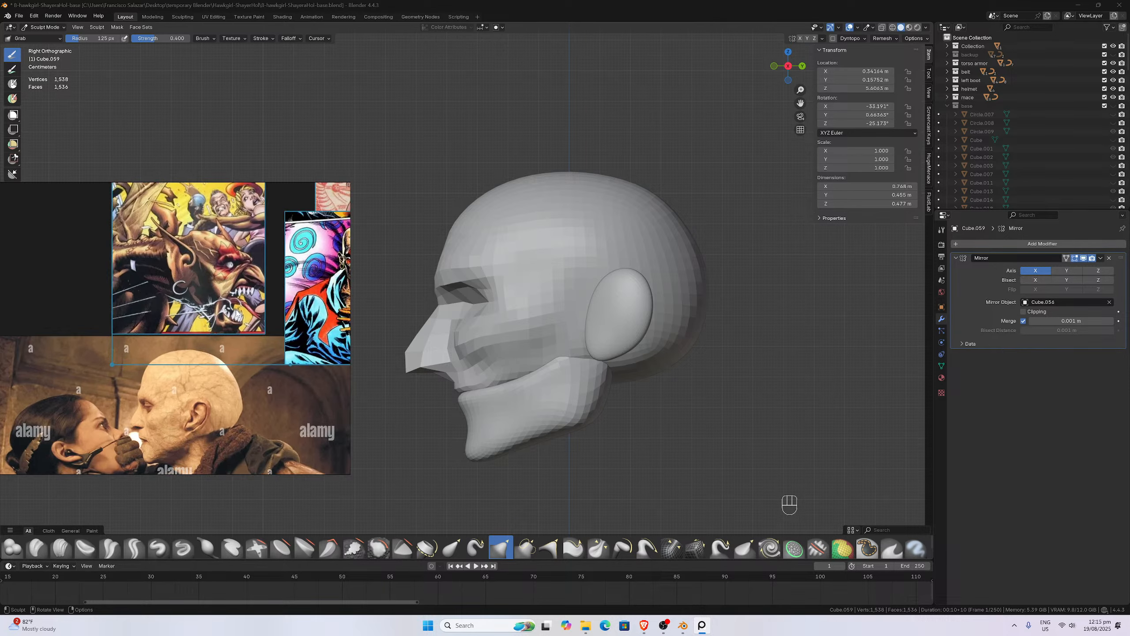
drag(235, 297, 229, 261)
click(72, 267)
scroll(73, 266, up, 2)
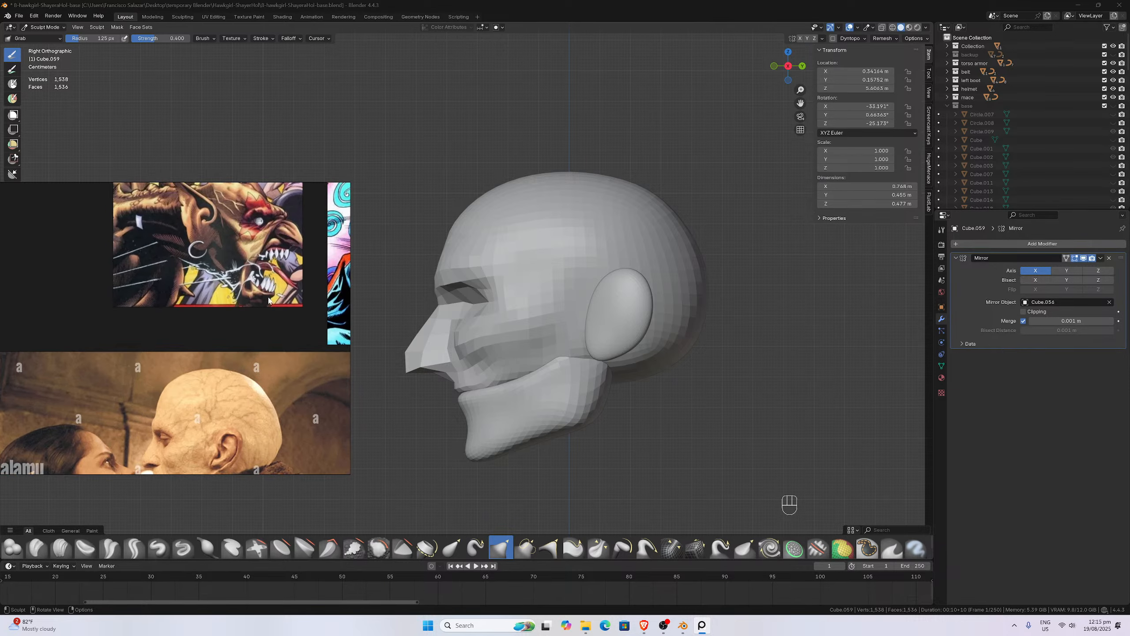
scroll(631, 312, up, 1)
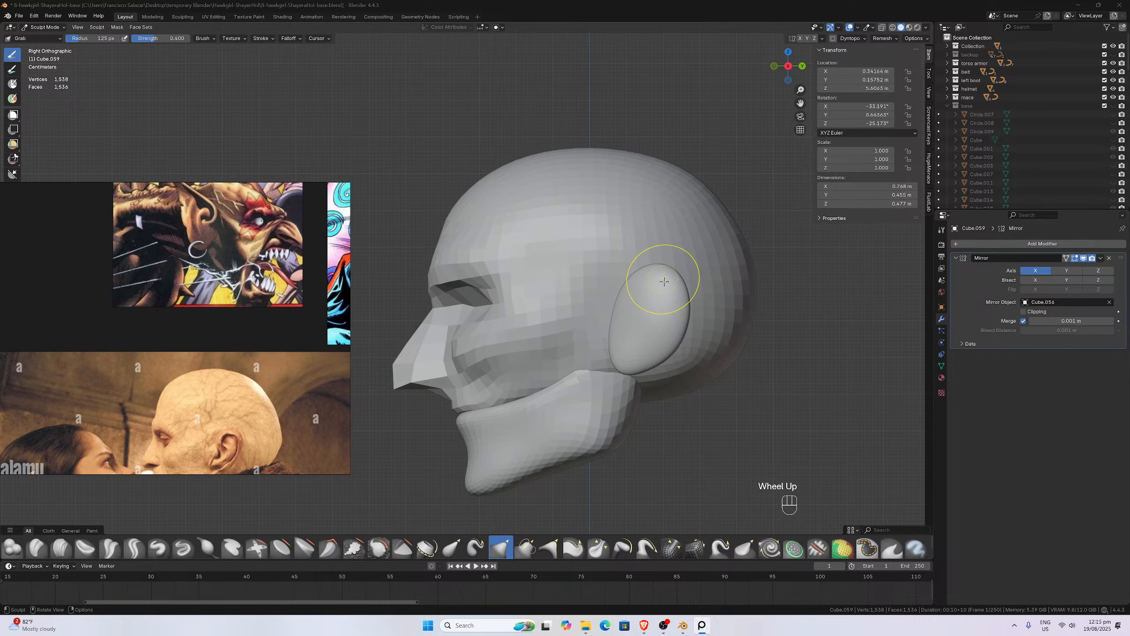
- Pull the ear's front edge forward and reshape its upper curve with short Grab strokes in the side view
scroll(670, 245, down, 1)
drag(800, 102, 765, 111)
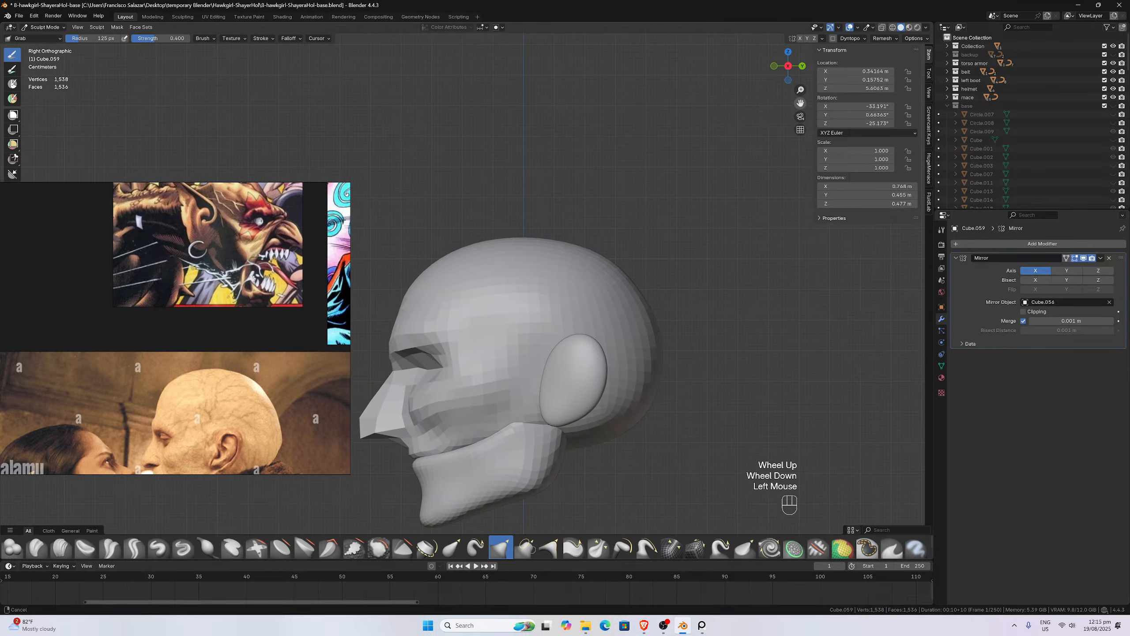
scroll(588, 346, up, 1)
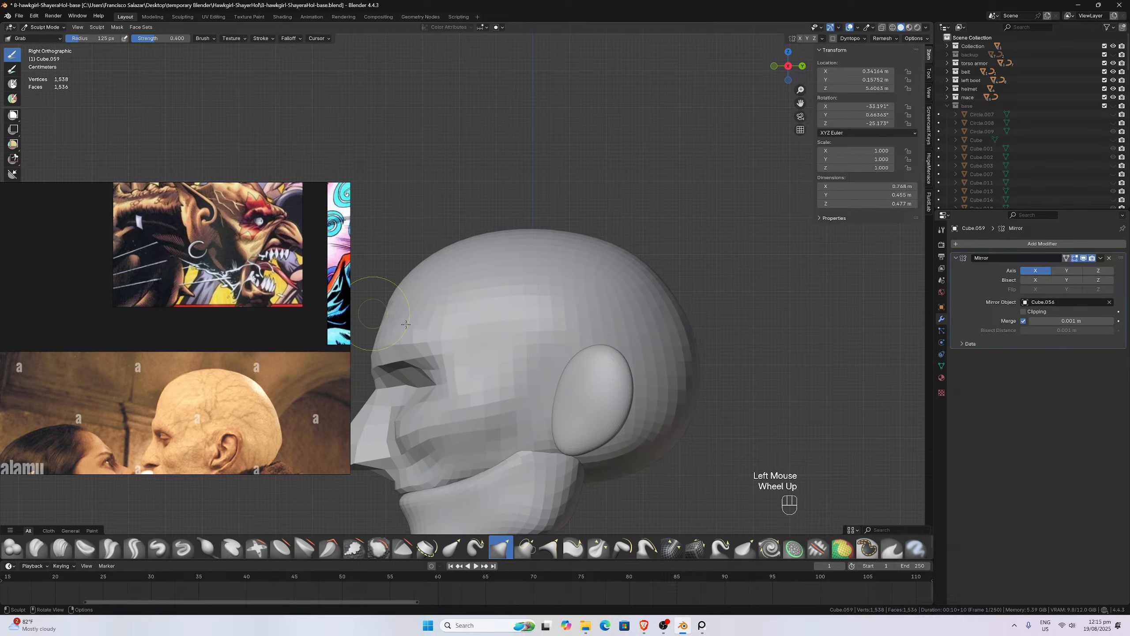
drag(572, 373, 558, 386)
drag(559, 392, 555, 392)
drag(555, 409, 551, 411)
drag(559, 385, 556, 387)
drag(552, 420, 550, 419)
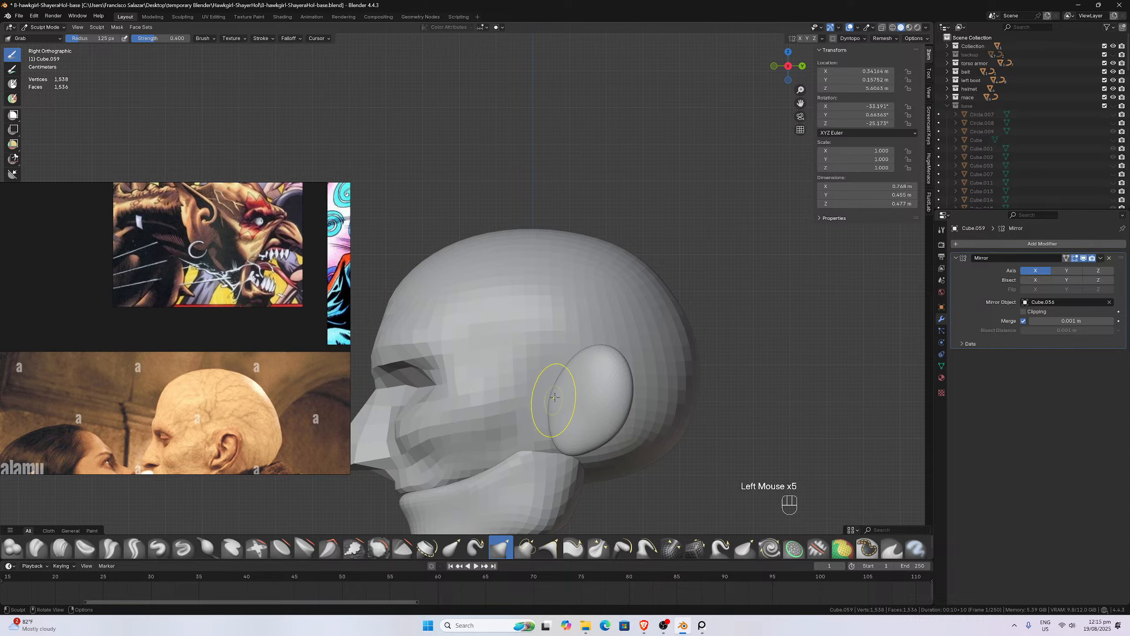
drag(560, 380, 548, 411)
mouse_move(569, 362)
mouse_down()
mouse_move(589, 351)
mouse_move(599, 377)
mouse_up()
scroll(603, 378, down, 1)
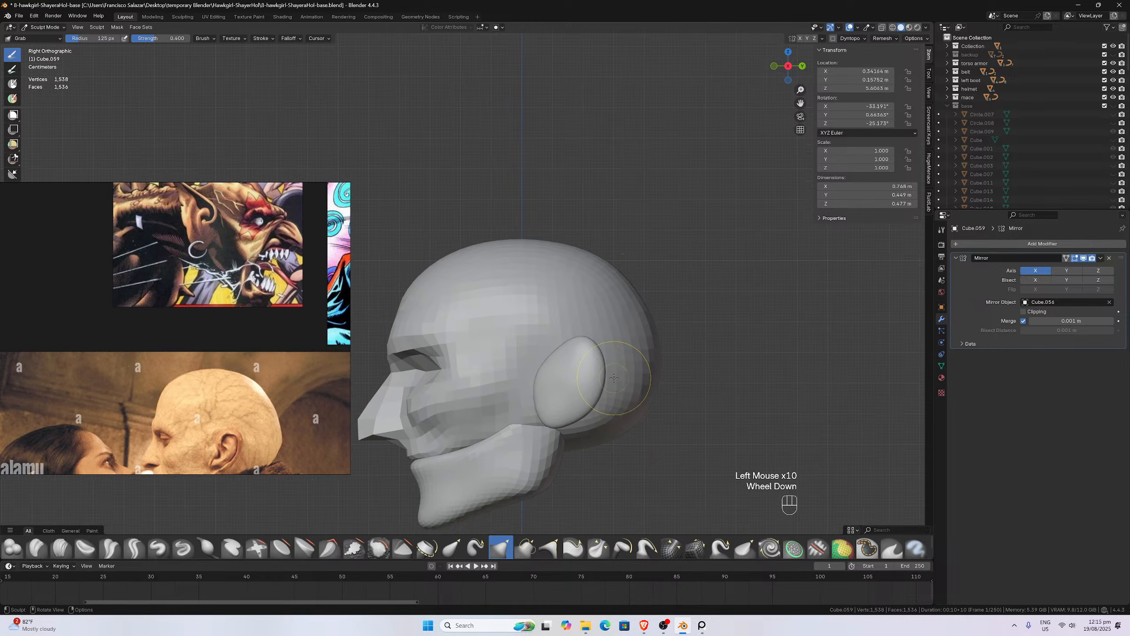
- Grab the upper back of the ear in the top view and stretch it backward into a pointed tip
middle_drag(606, 378, 664, 414)
key(KP_4)
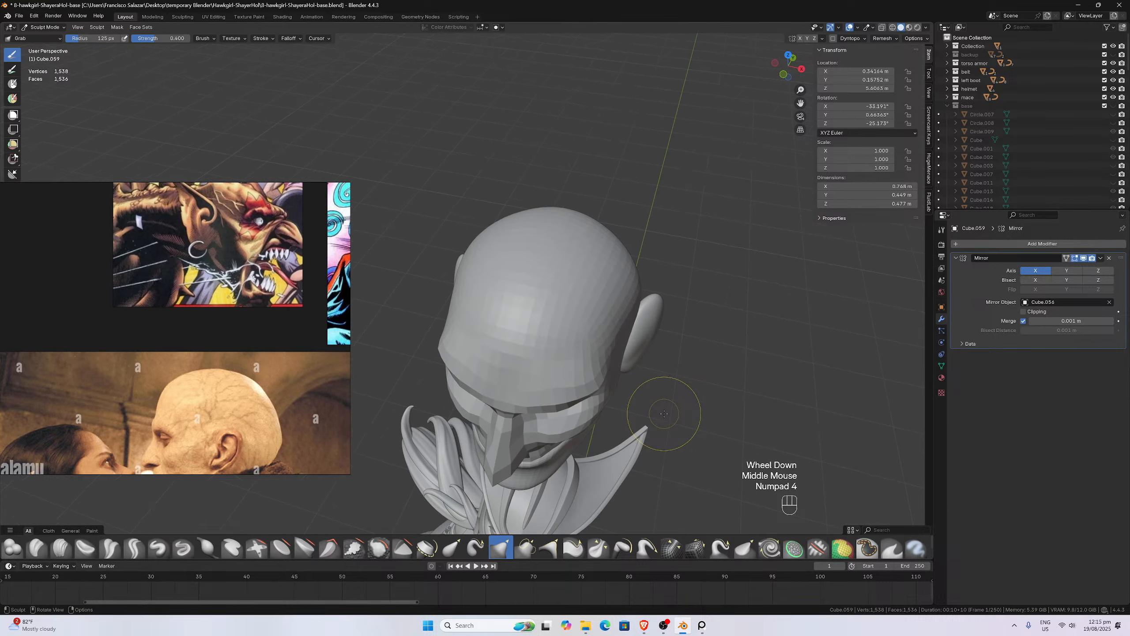
key(KP_7)
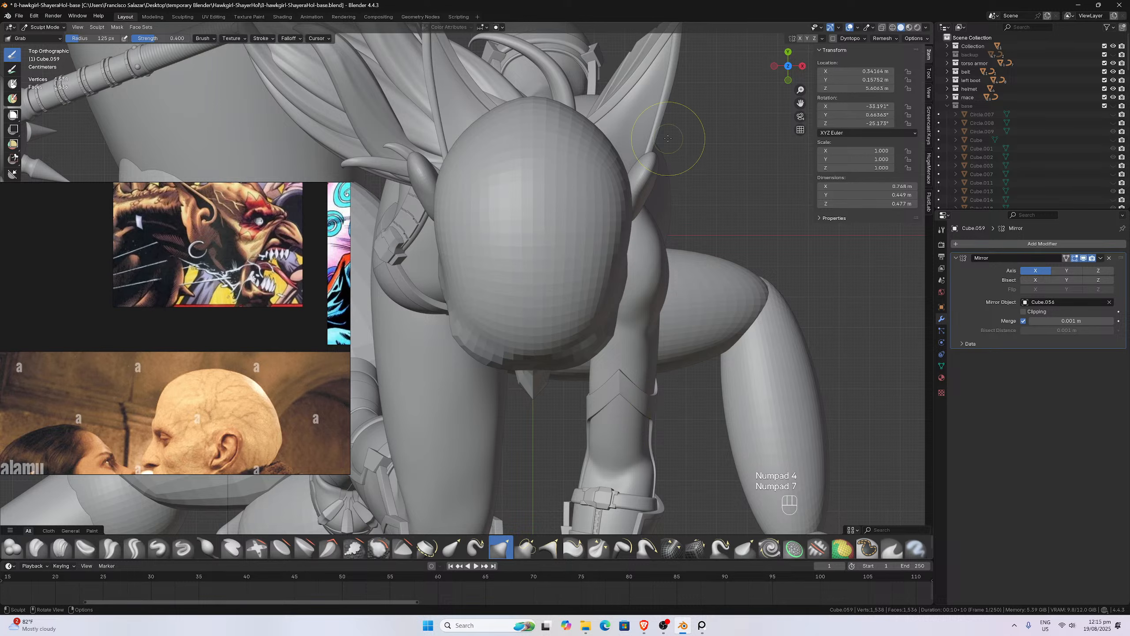
mouse_move(644, 169)
mouse_down()
mouse_move(660, 96)
mouse_move(648, 145)
mouse_move(655, 124)
mouse_up()
- Smooth the base of the ear's point in the side view and refine its rear edge down to the lobe
key(KP_3)
scroll(623, 351, up, 2)
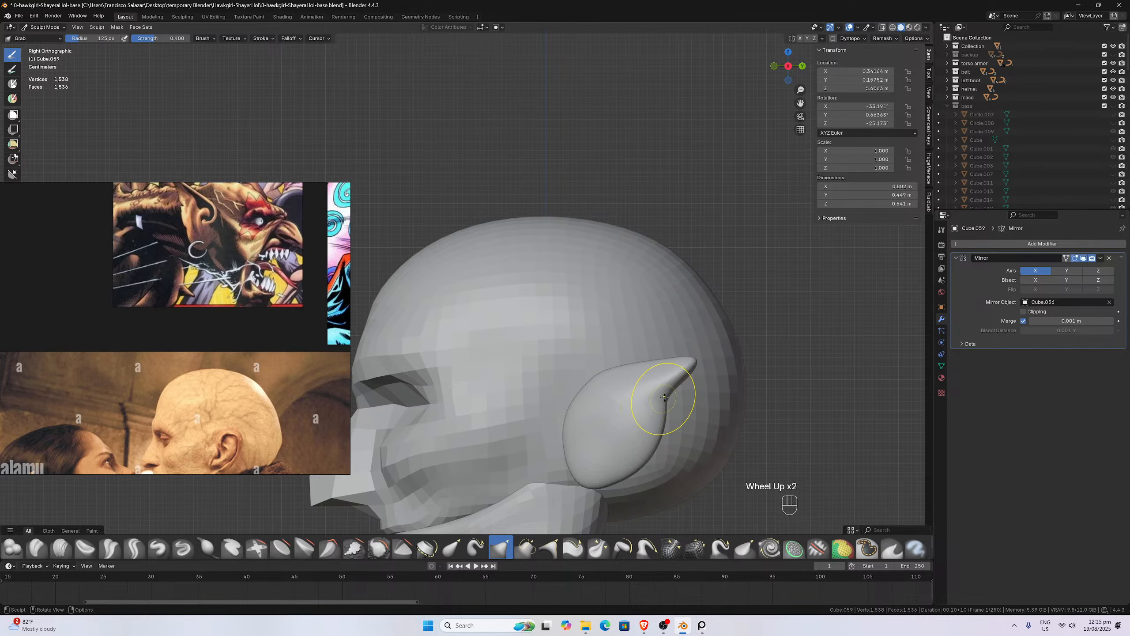
mouse_move(664, 397)
mouse_down()
mouse_move(667, 423)
mouse_move(642, 456)
mouse_up()
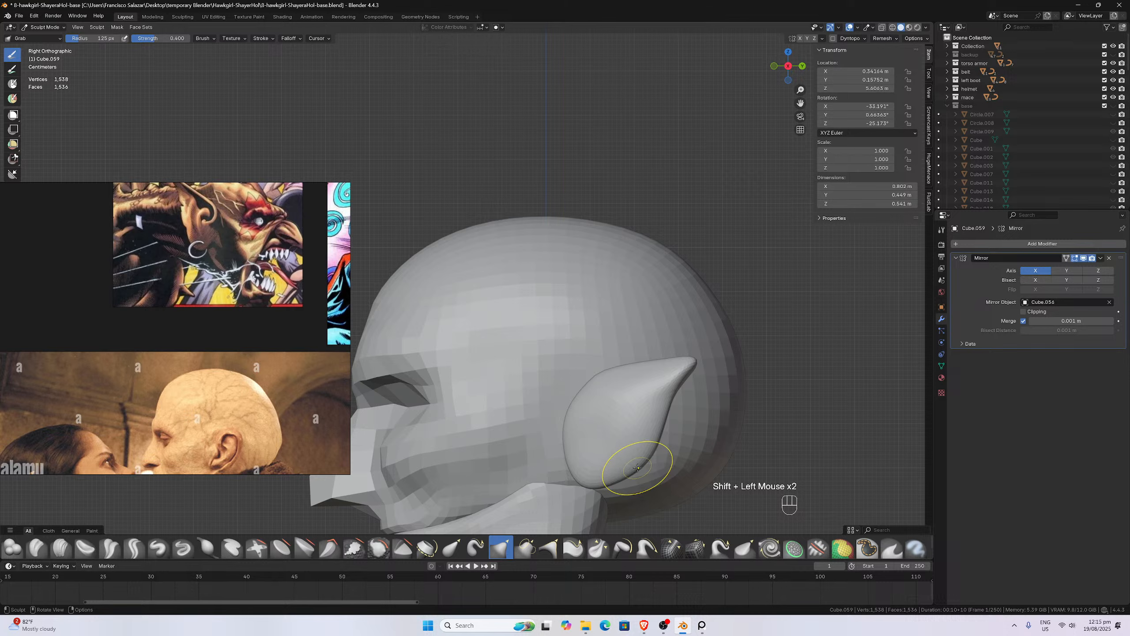
drag(638, 466, 635, 462)
drag(641, 465, 657, 443)
- Push the ear's outer surface inward with repeated Grab strokes to form a hollow inside the rim
middle_drag(657, 444, 601, 401)
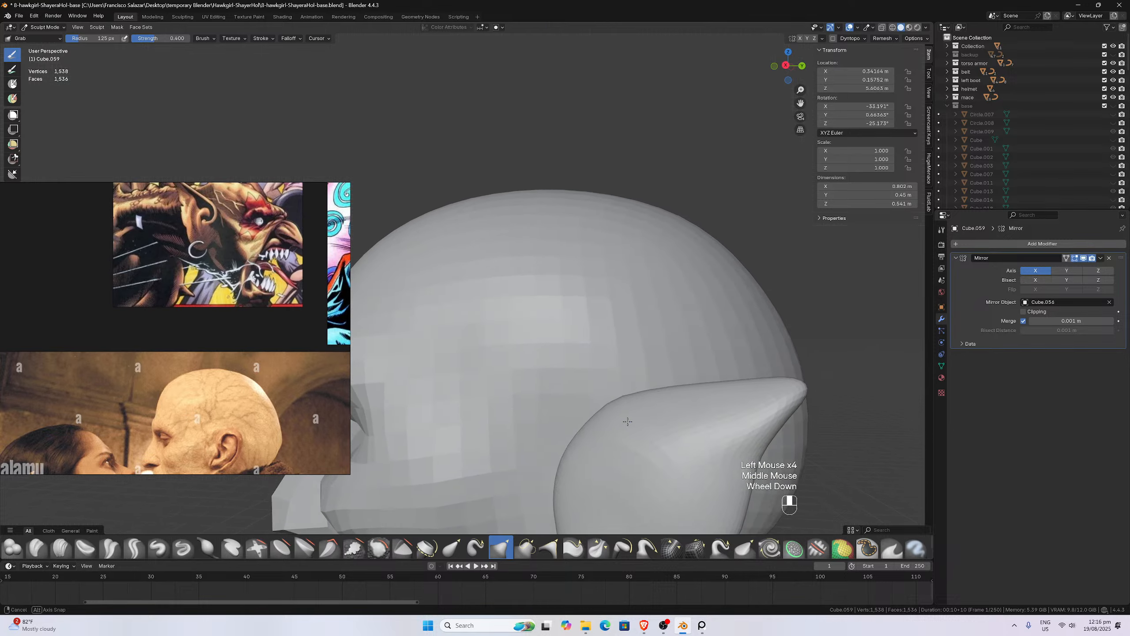
scroll(601, 402, down, 2)
scroll(430, 341, down, 2)
drag(443, 301, 444, 291)
drag(443, 292, 447, 310)
drag(447, 310, 444, 316)
mouse_move(444, 316)
mouse_down()
mouse_move(439, 331)
mouse_move(457, 314)
mouse_up()
drag(459, 313, 457, 306)
drag(456, 303, 449, 277)
mouse_move(449, 278)
middle_down()
mouse_move(645, 392)
mouse_move(752, 434)
middle_up()
scroll(658, 402, up, 2)
scroll(657, 402, down, 2)
scroll(752, 434, up, 1)
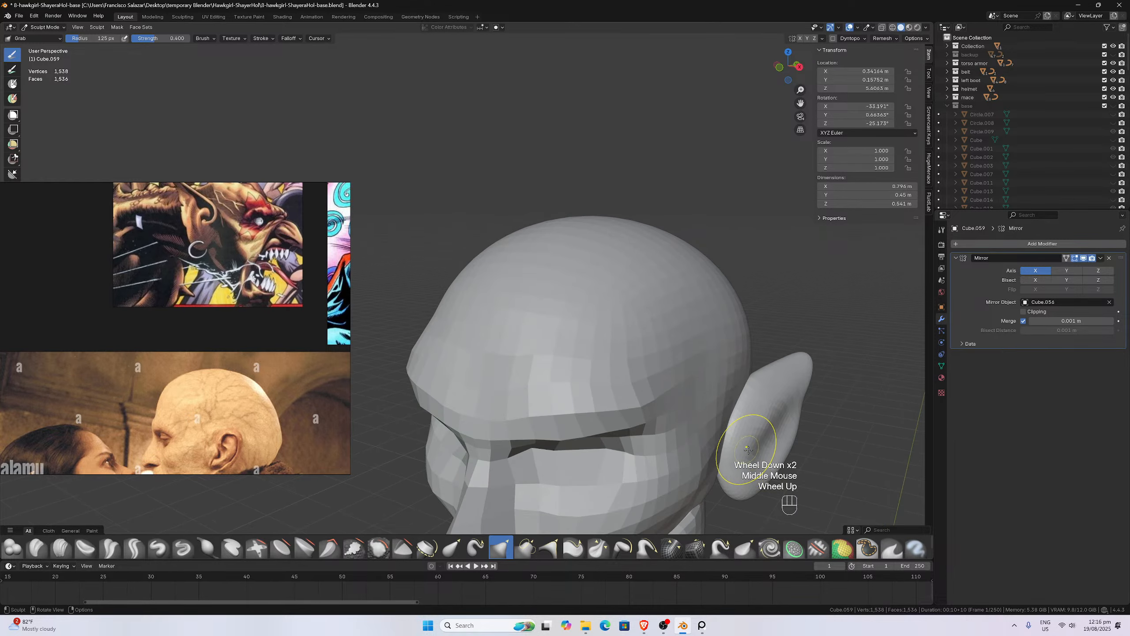
mouse_move(754, 431)
mouse_down()
mouse_move(744, 451)
mouse_move(752, 439)
mouse_up()
drag(757, 438, 738, 440)
key(KP_1)
key(KP_3)
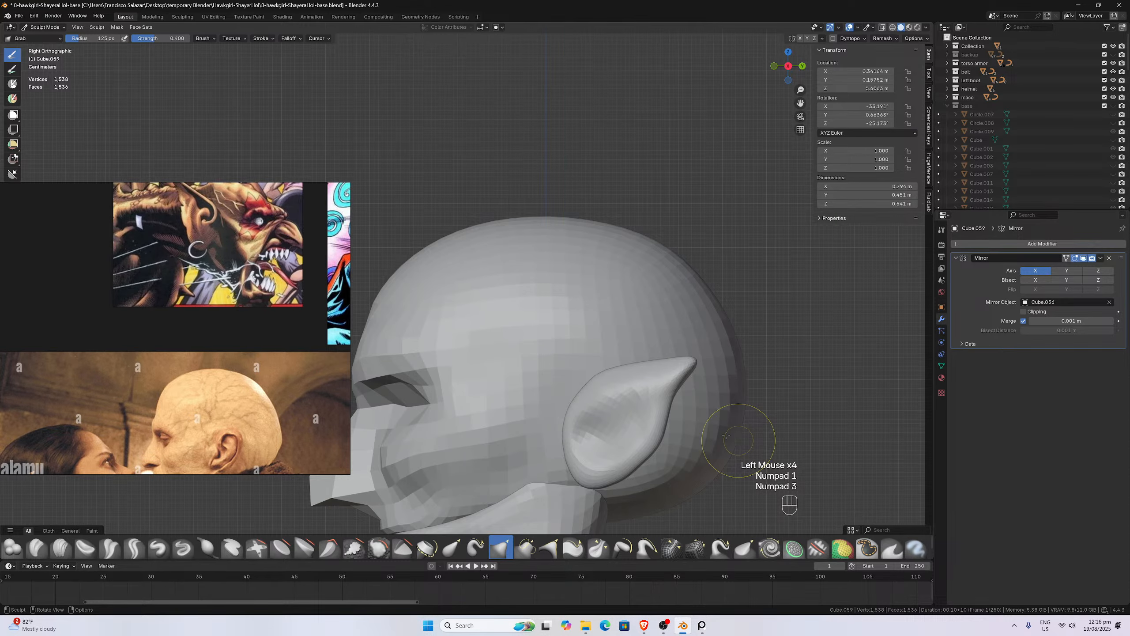
scroll(726, 435, up, 1)
key(ctrl+z)
key(ctrl+z)
key(ctrl+z)
key(ctrl+z)
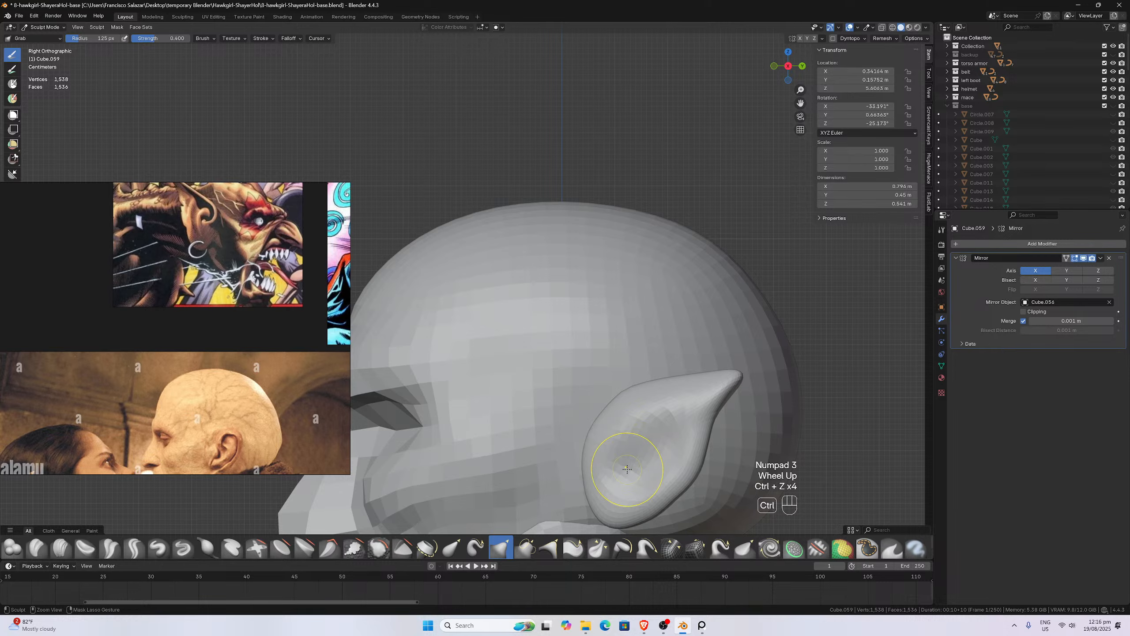
key(ctrl+z)
- Rework the lower part of the ear's inner hollow with Grab strokes from the side and the front
drag(620, 466, 622, 441)
middle_drag(622, 442, 828, 445)
drag(829, 445, 835, 444)
mouse_move(843, 428)
mouse_down()
mouse_move(849, 445)
mouse_move(826, 452)
mouse_up()
- Grab the pointed ear from behind the head and pull it outward, away from the skull
scroll(825, 453, down, 3)
middle_drag(792, 427, 561, 401)
drag(498, 365, 505, 372)
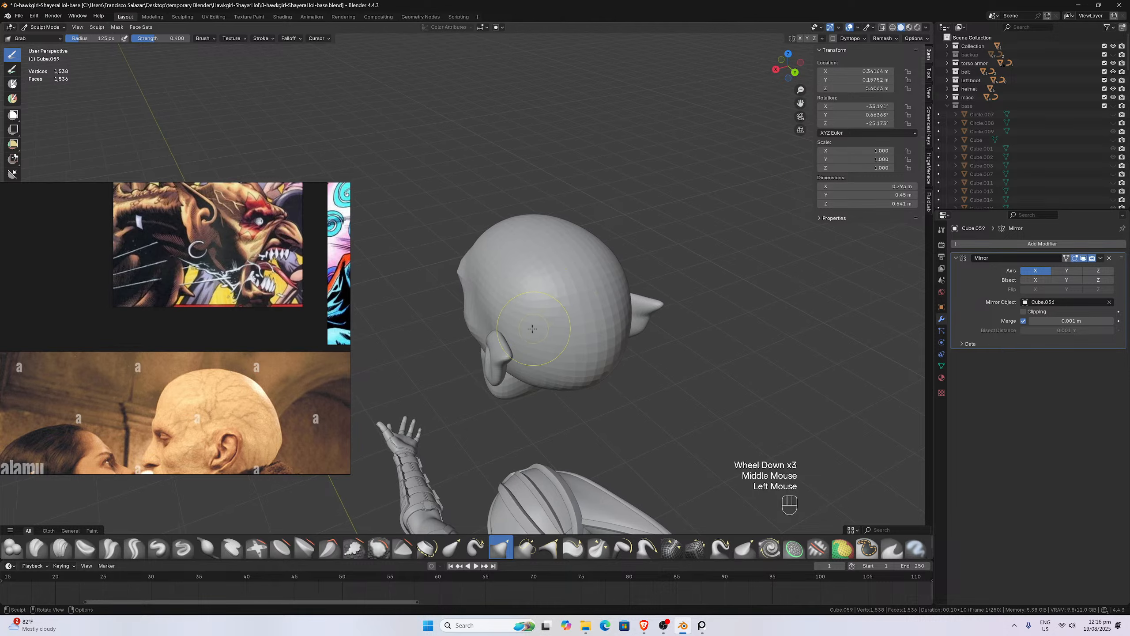
scroll(507, 376, up, 1)
middle_drag(508, 376, 480, 353)
scroll(478, 352, down, 1)
drag(471, 336, 462, 352)
- Bend the ear's tip farther outward in the top view and adjust the back of the ear near the skull
middle_drag(463, 353, 467, 353)
key(KP_7)
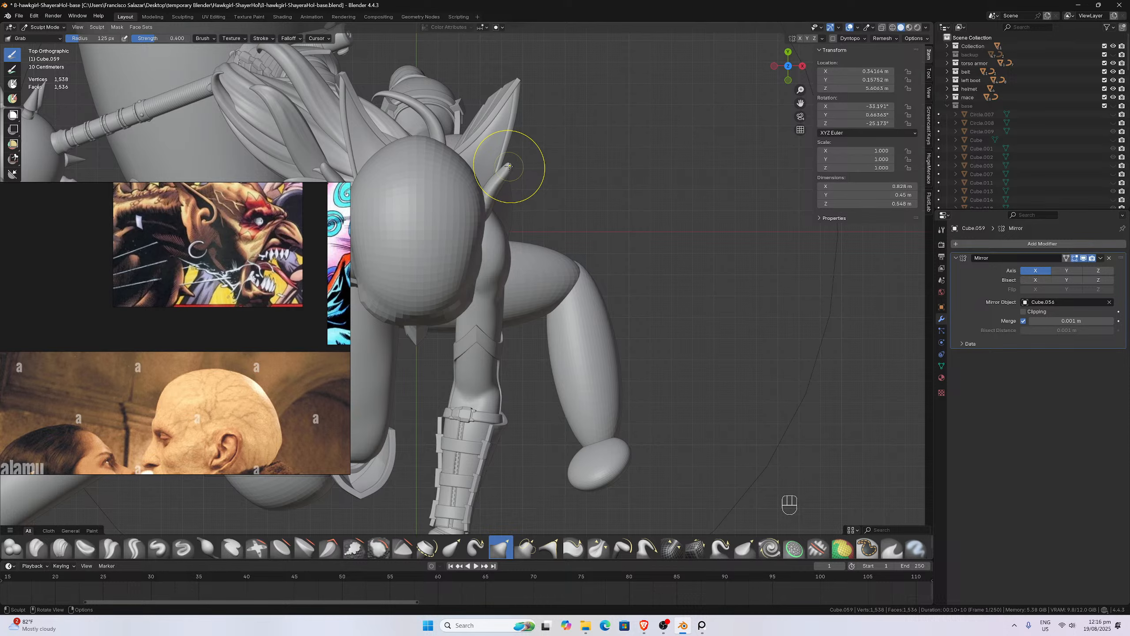
drag(517, 171, 515, 170)
scroll(514, 169, up, 1)
scroll(514, 169, up, 1)
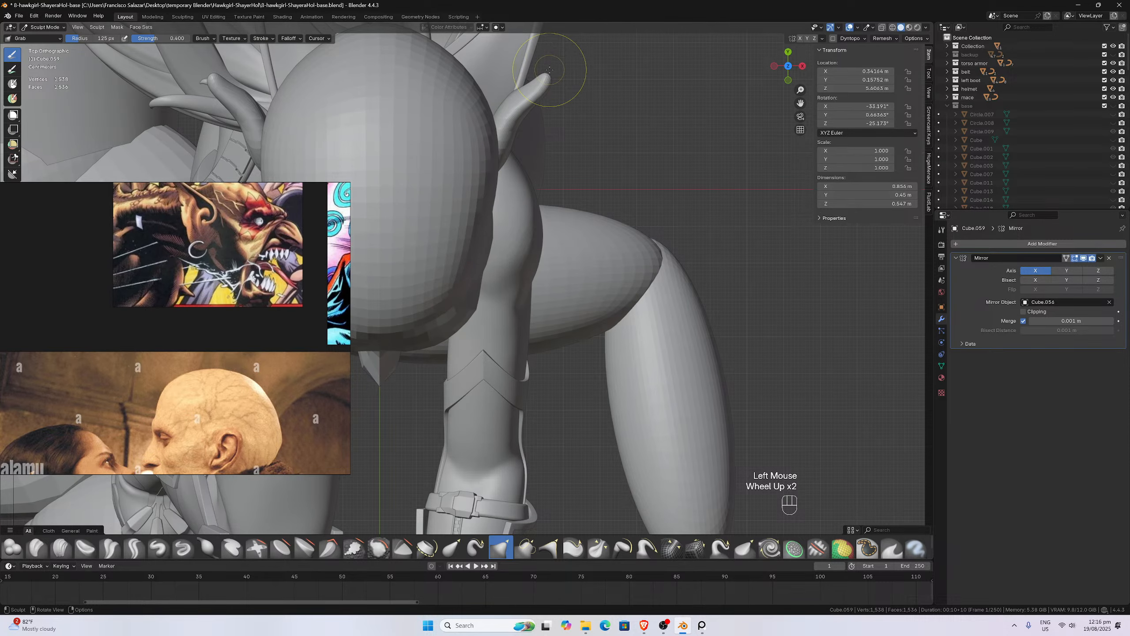
drag(548, 75, 552, 79)
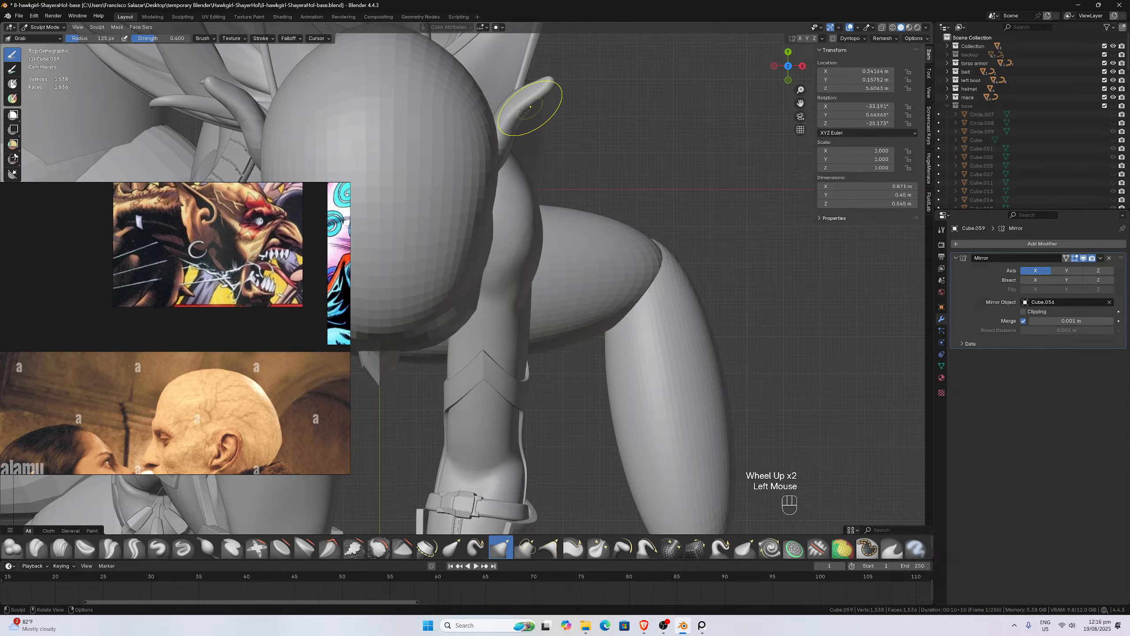
mouse_move(511, 125)
mouse_down()
mouse_move(553, 78)
mouse_move(513, 95)
mouse_up()
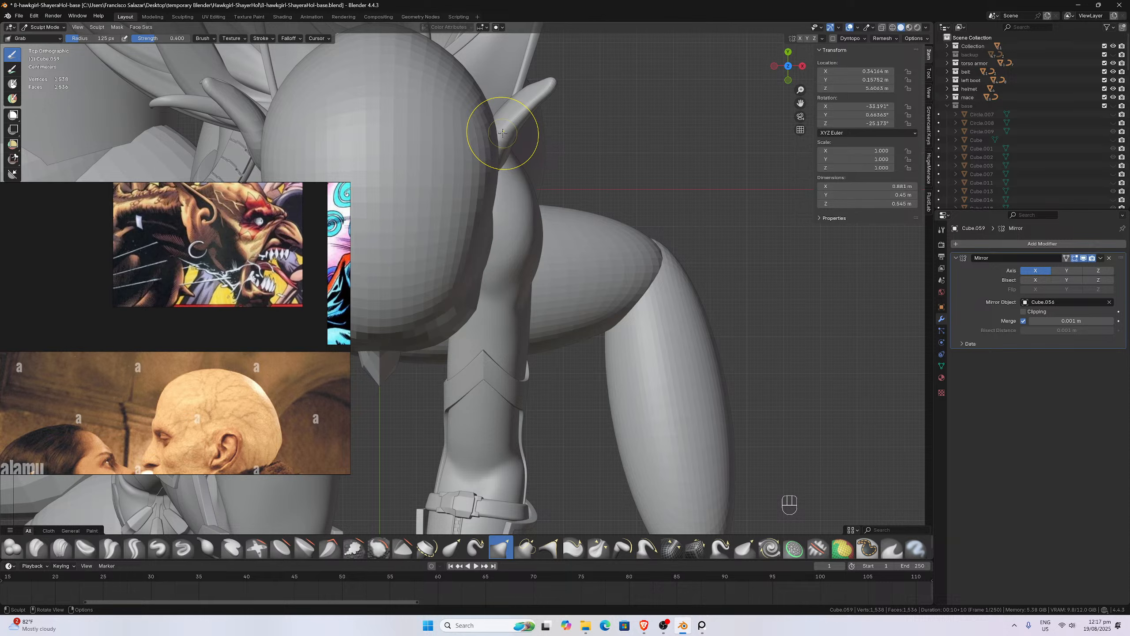
right_click(503, 133)
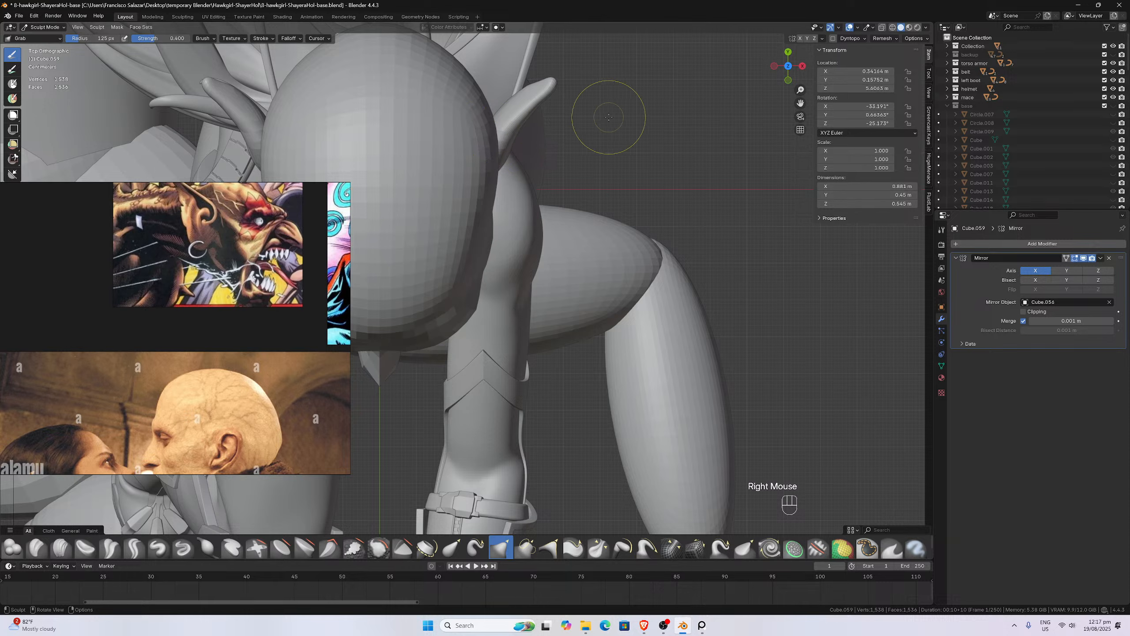
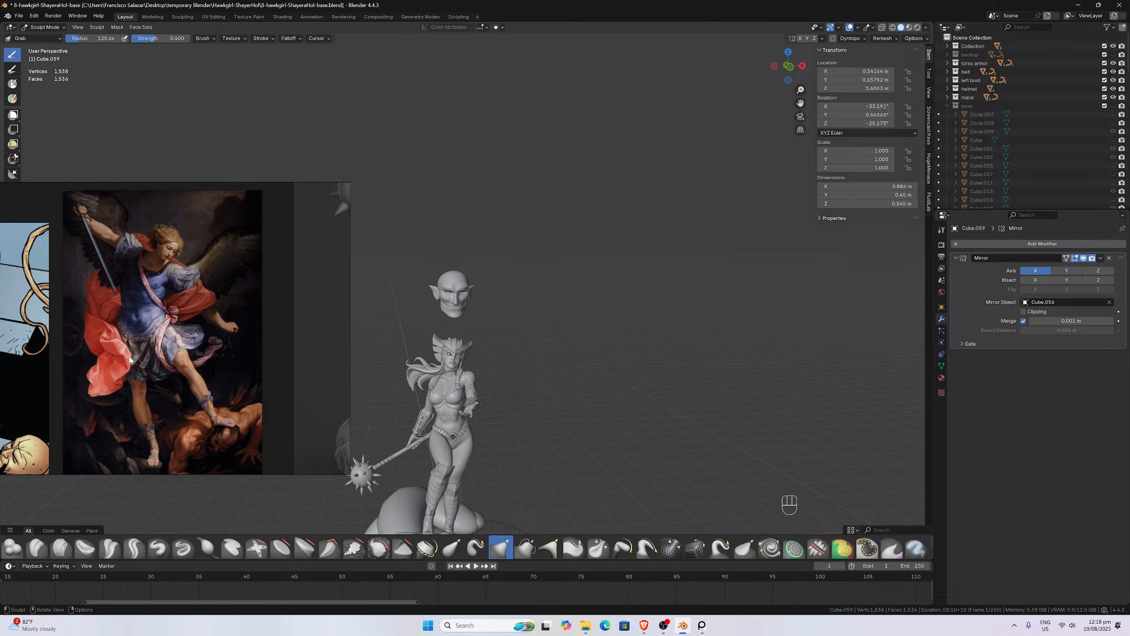
- Examine the comic monster, bald villain and archangel painting references alongside the heroine's pose on the blocked-out creature
scroll(122, 367, down, 8)
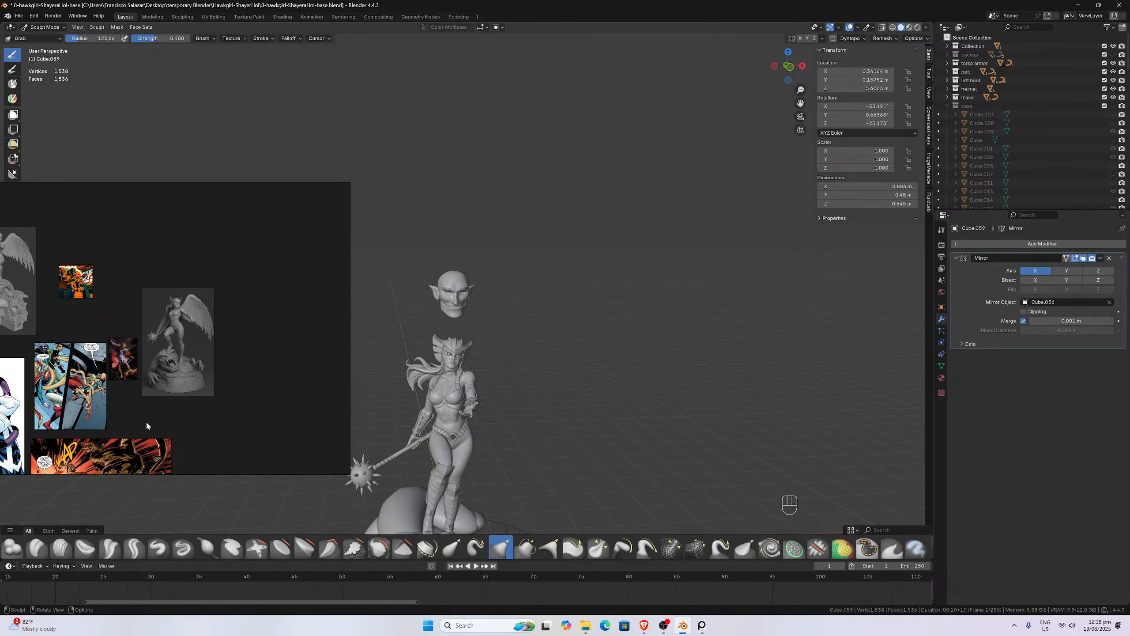
middle_drag(146, 422, 206, 375)
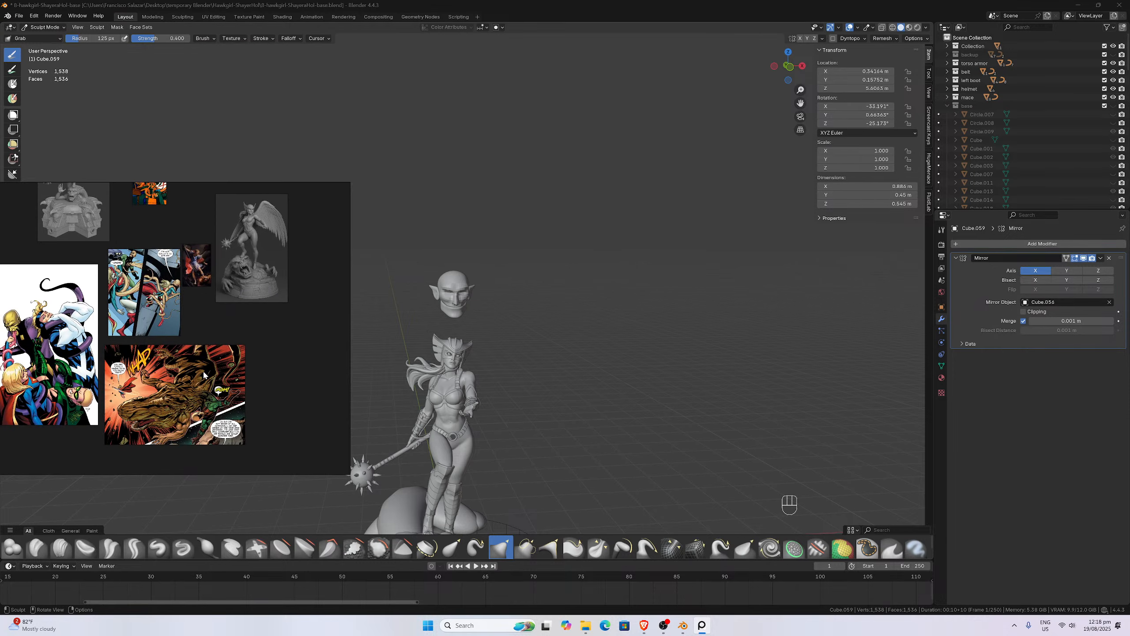
scroll(204, 375, up, 10)
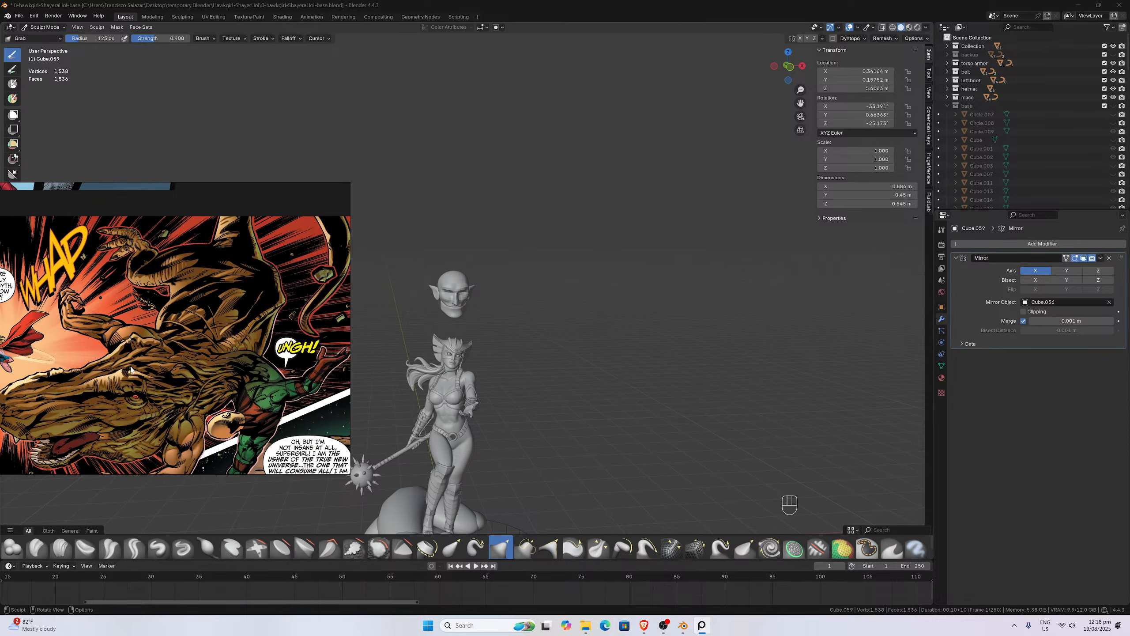
scroll(197, 332, down, 6)
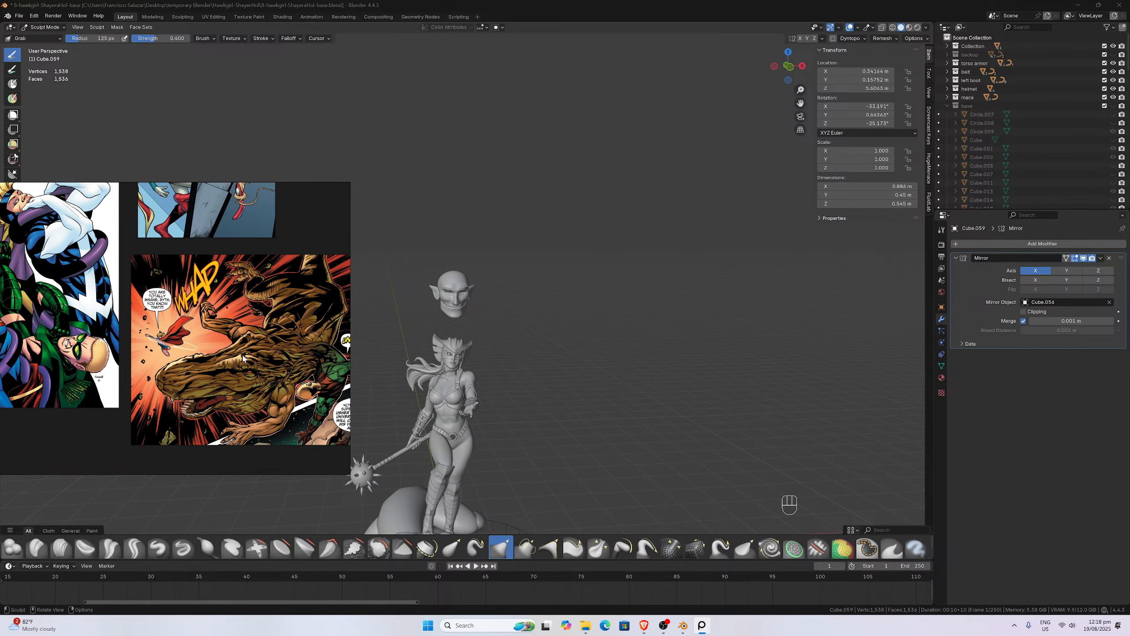
middle_drag(168, 337, 239, 388)
scroll(223, 297, up, 5)
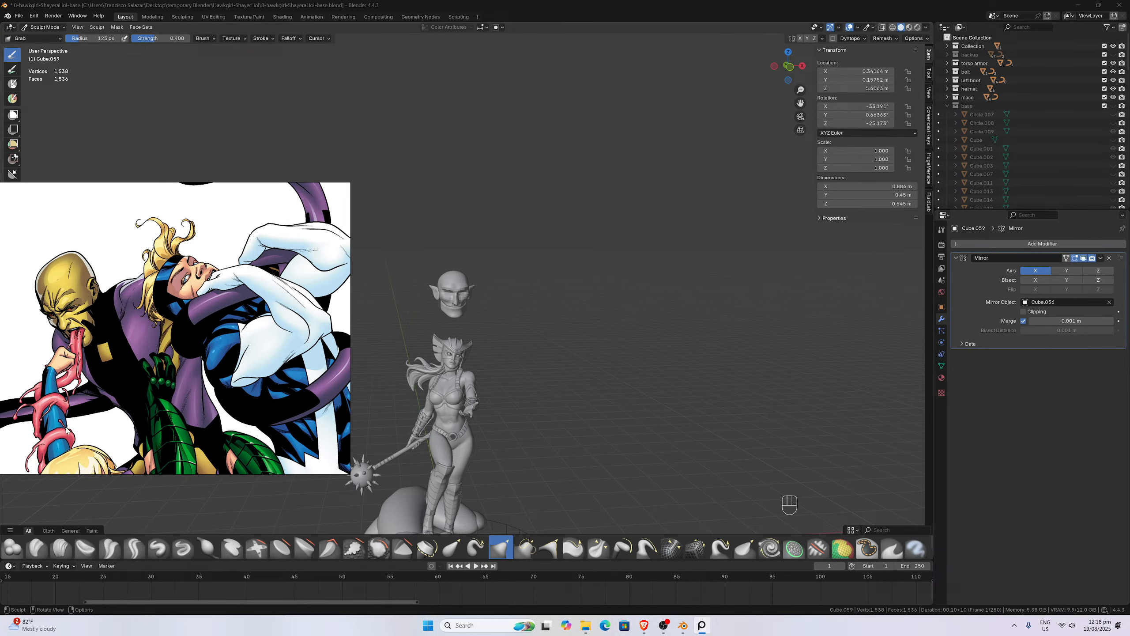
scroll(206, 336, down, 6)
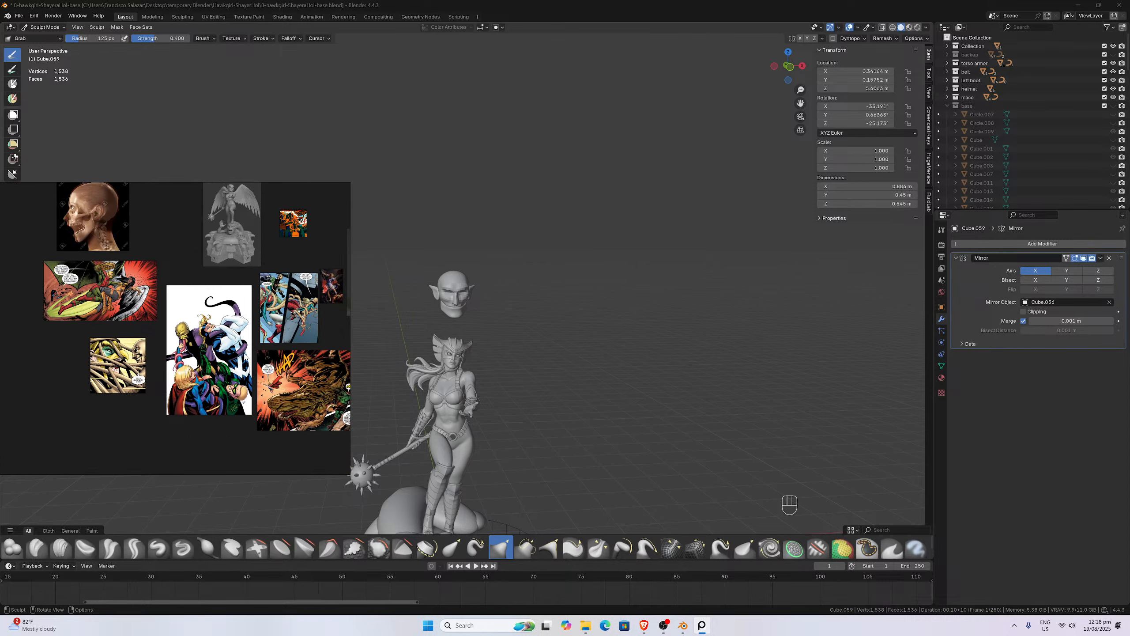
scroll(252, 359, down, 1)
scroll(235, 363, up, 6)
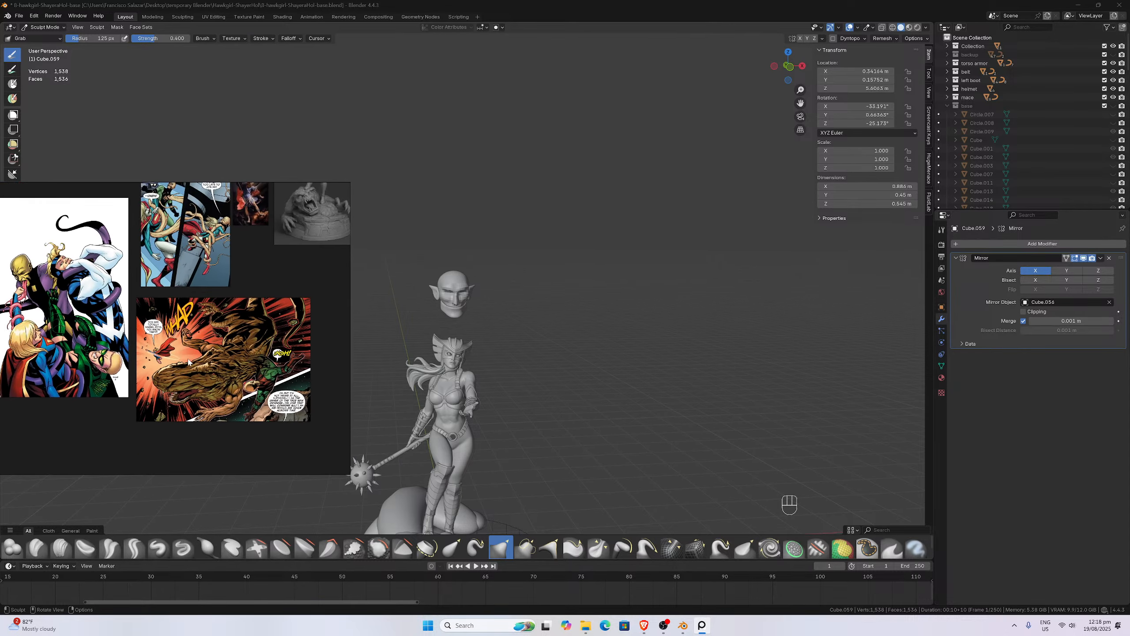
scroll(490, 401, down, 2)
middle_drag(490, 401, 490, 356)
scroll(506, 408, up, 3)
scroll(490, 356, down, 1)
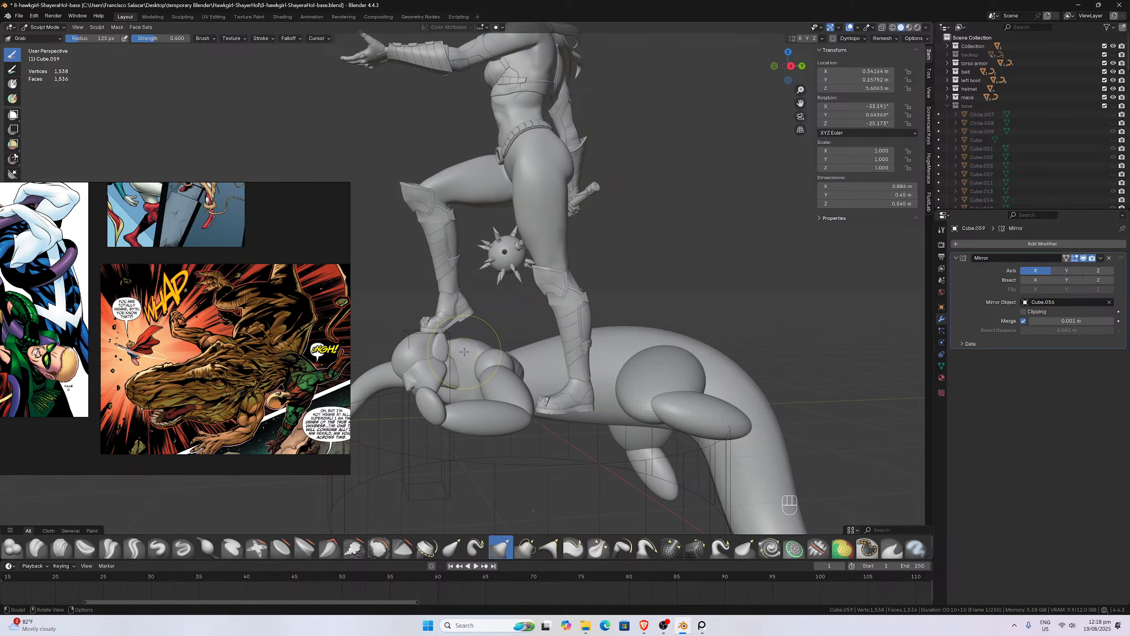
scroll(258, 333, down, 4)
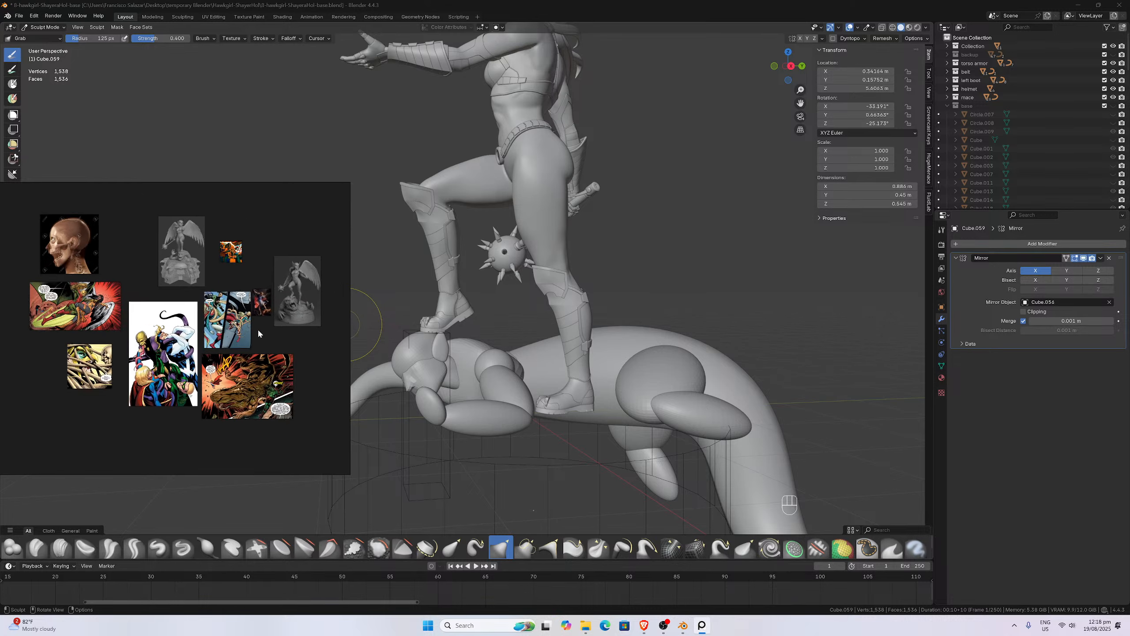
scroll(258, 328, up, 8)
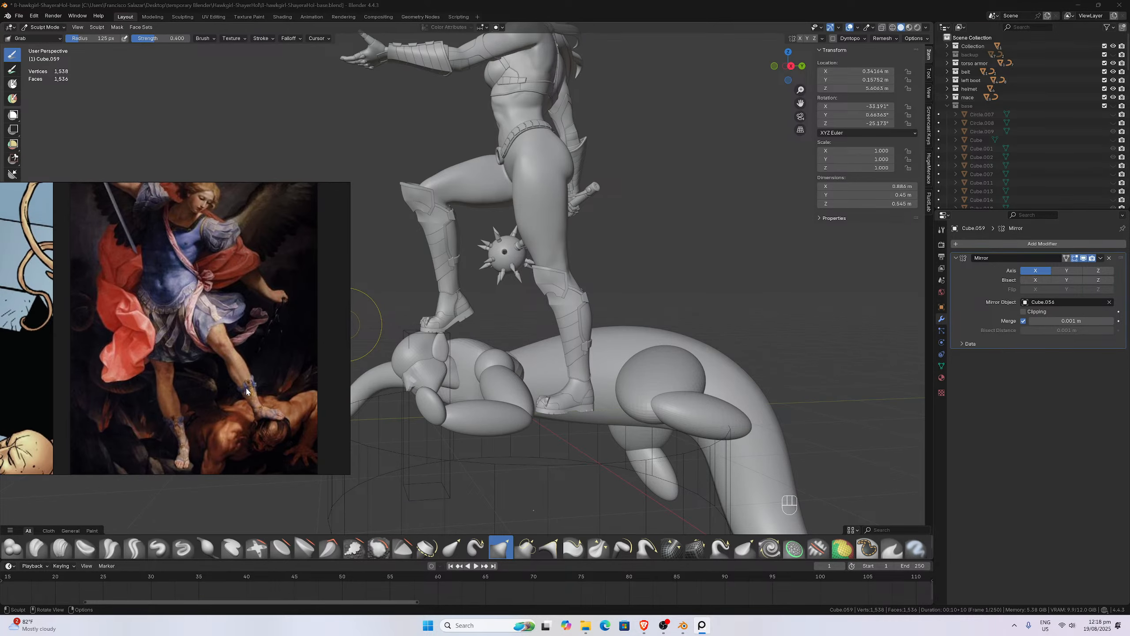
- Examine the archangel painting, the fanged monster sculpture and the pointed-ear comic demon against the blocked-out creature's head and body
scroll(249, 359, down, 4)
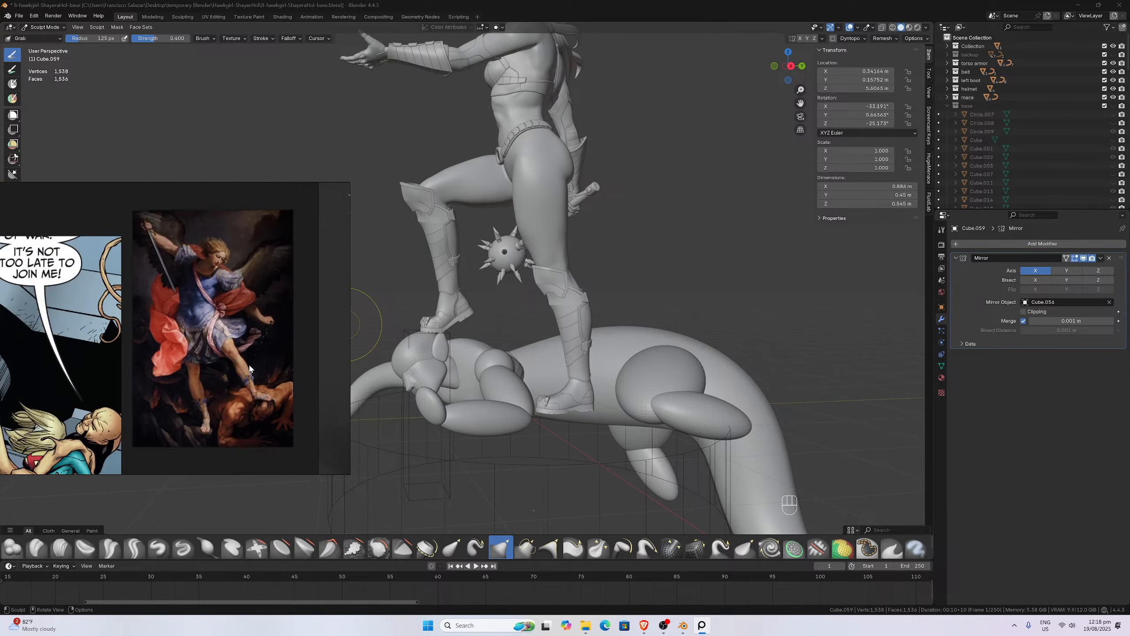
mouse_move(557, 338)
middle_down()
mouse_move(629, 330)
mouse_move(672, 364)
middle_up()
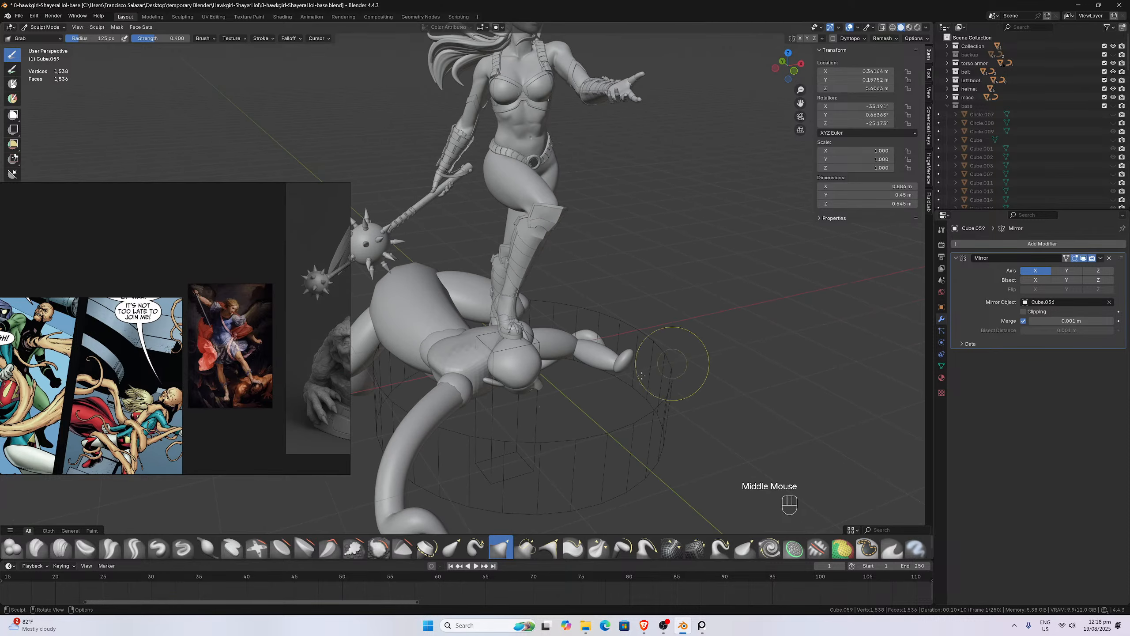
middle_drag(536, 376, 465, 371)
scroll(465, 371, up, 2)
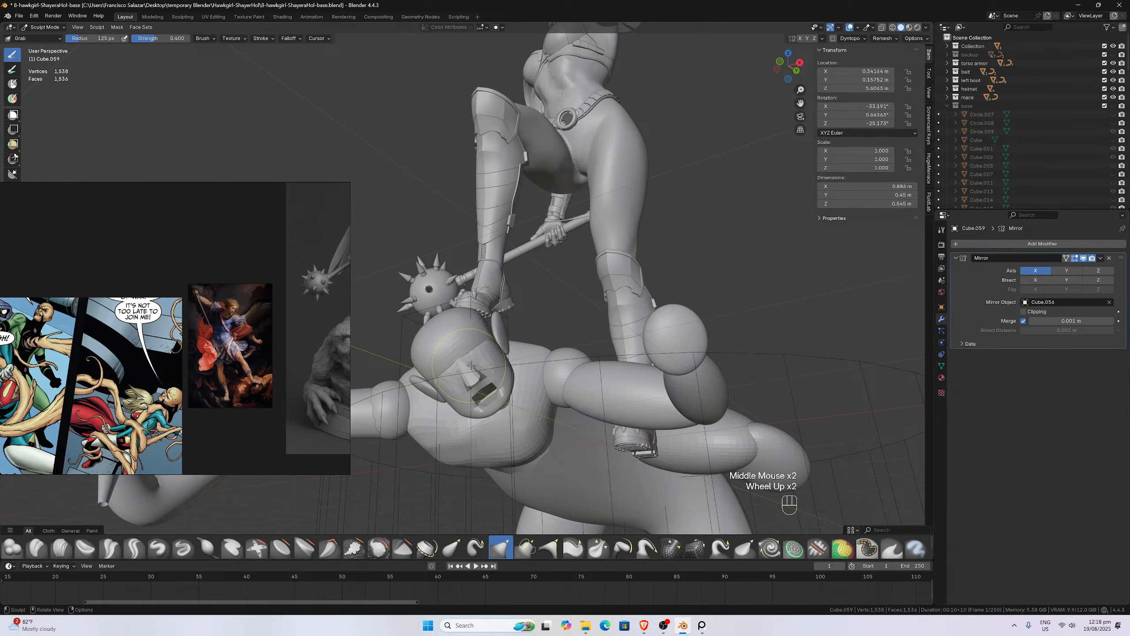
scroll(224, 350, down, 5)
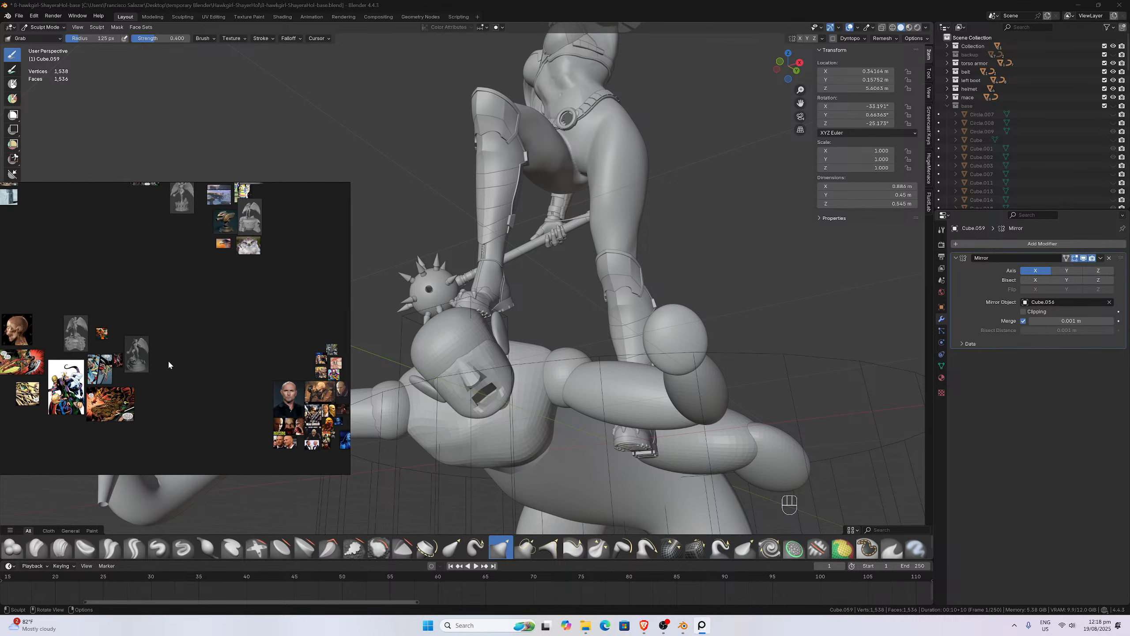
scroll(168, 365, up, 8)
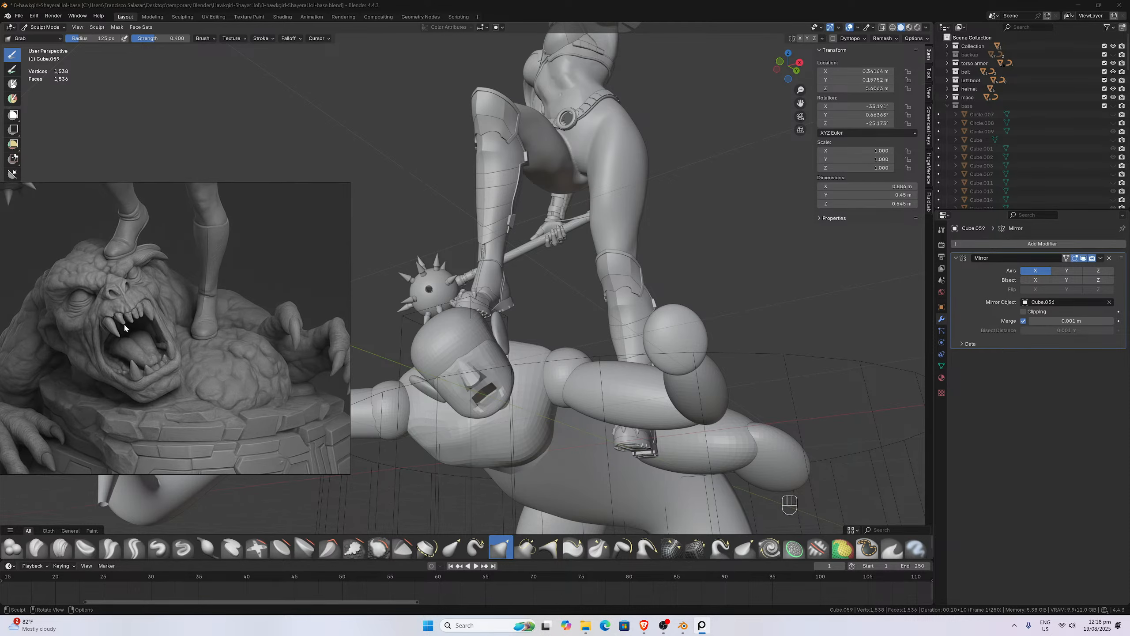
scroll(134, 341, down, 8)
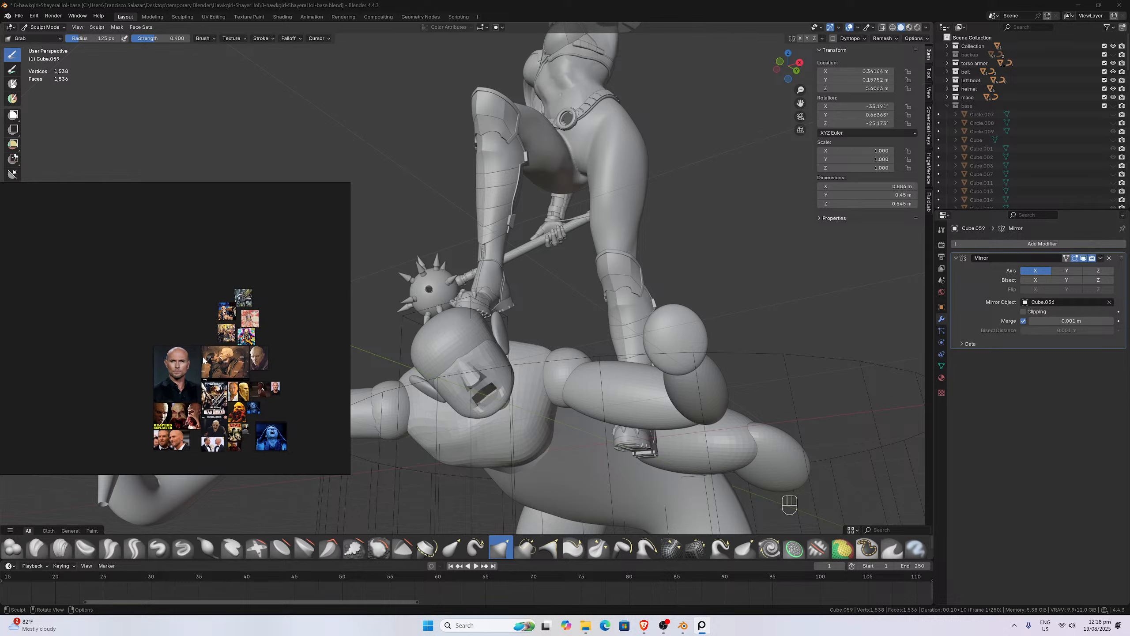
scroll(240, 330, up, 6)
scroll(252, 317, up, 5)
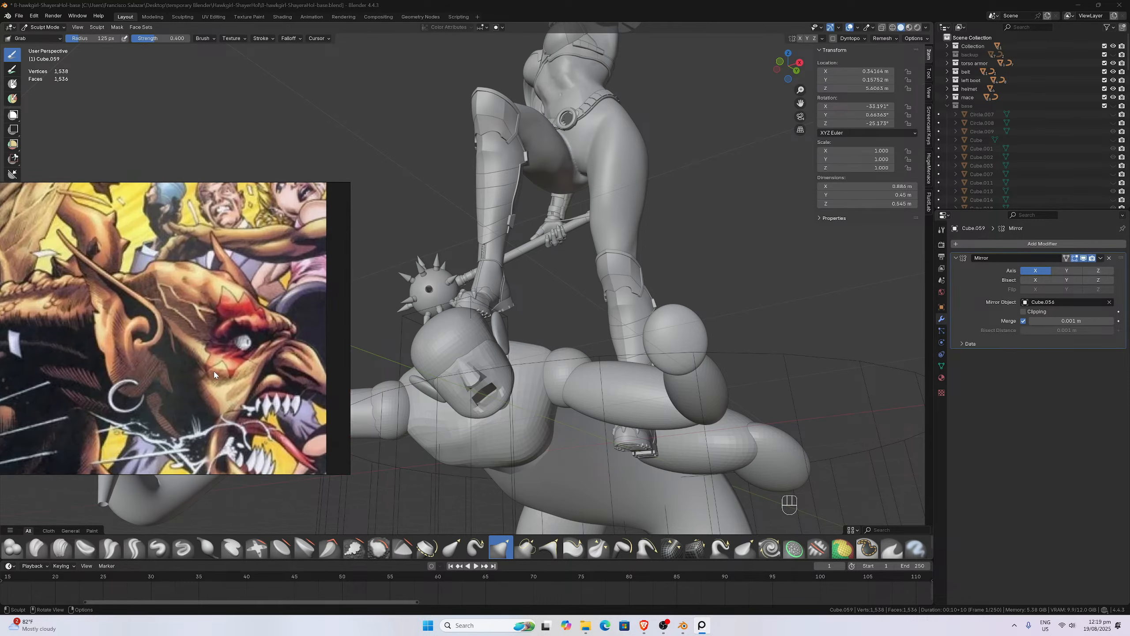
scroll(215, 374, down, 10)
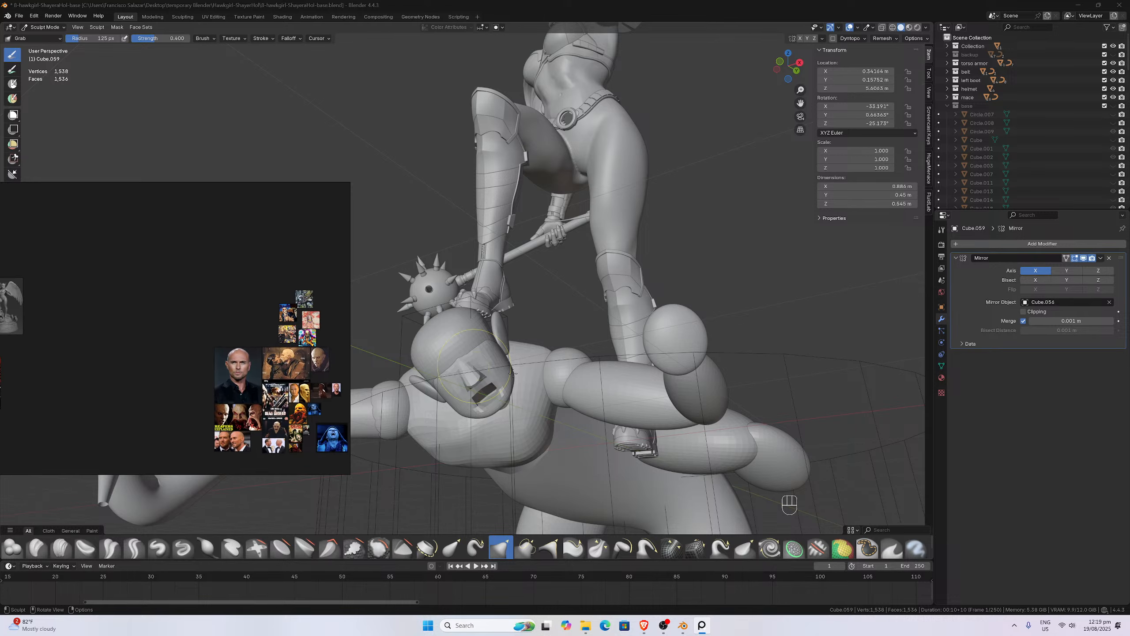
middle_drag(512, 373, 461, 354)
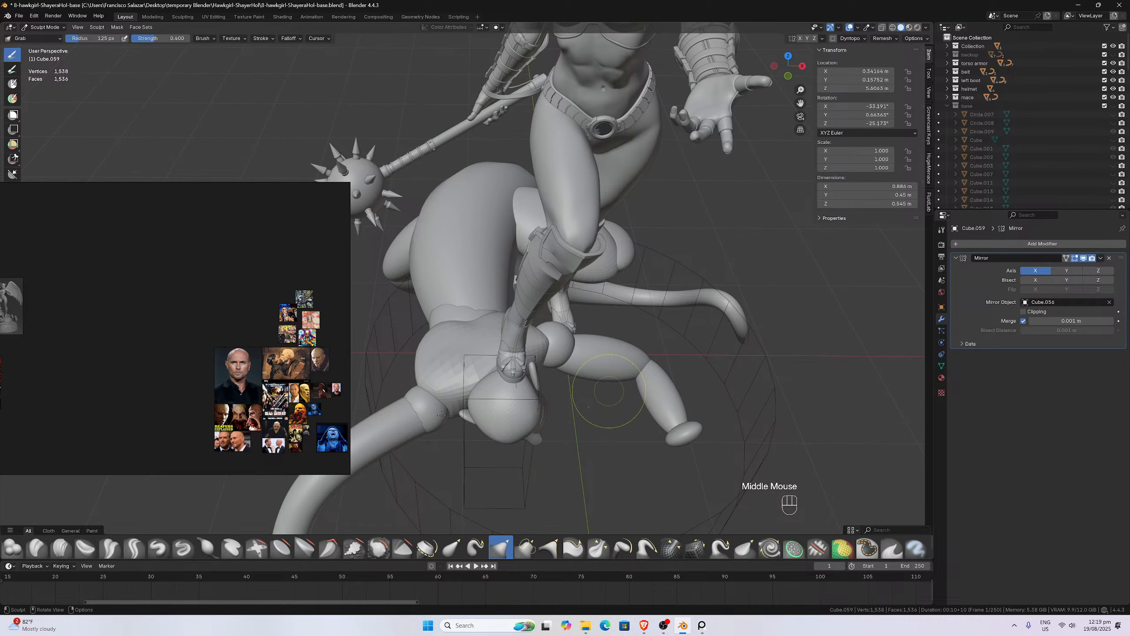
- Study the comic dinosaur panel up close around the green-suited villain and compare it with the creature's pose from above
scroll(177, 390, up, 8)
middle_drag(191, 379, 350, 383)
scroll(353, 380, up, 1)
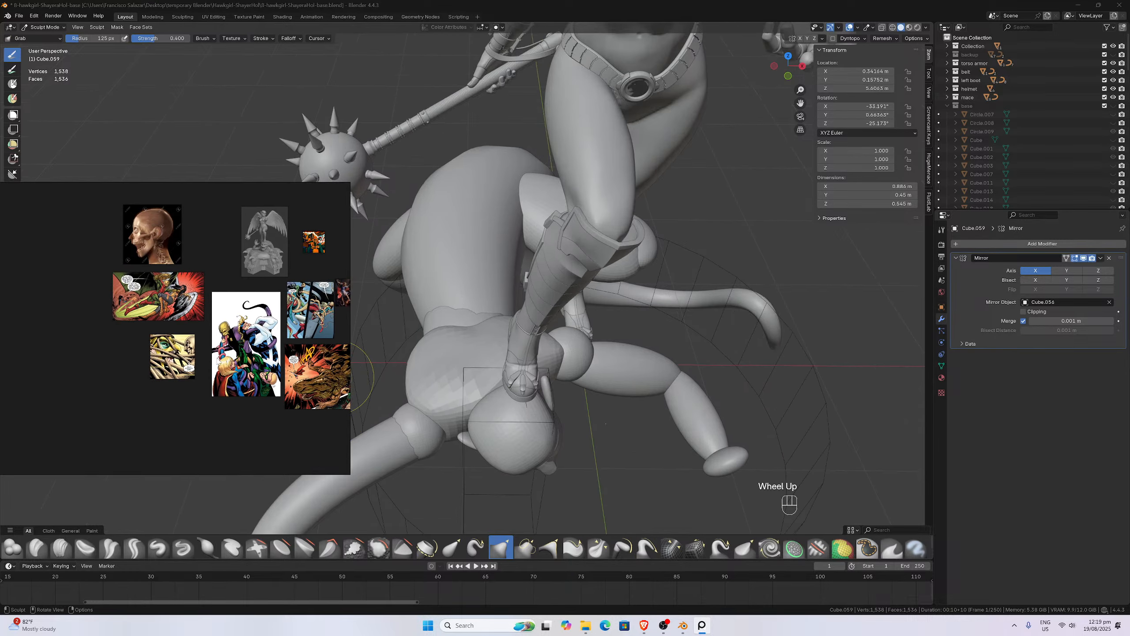
scroll(192, 332, up, 3)
middle_drag(175, 283, 55, 303)
scroll(217, 330, up, 3)
scroll(221, 336, down, 3)
scroll(99, 316, down, 2)
scroll(149, 333, up, 4)
middle_drag(154, 317, 113, 311)
scroll(119, 312, down, 3)
scroll(195, 340, up, 8)
middle_drag(195, 378, 253, 327)
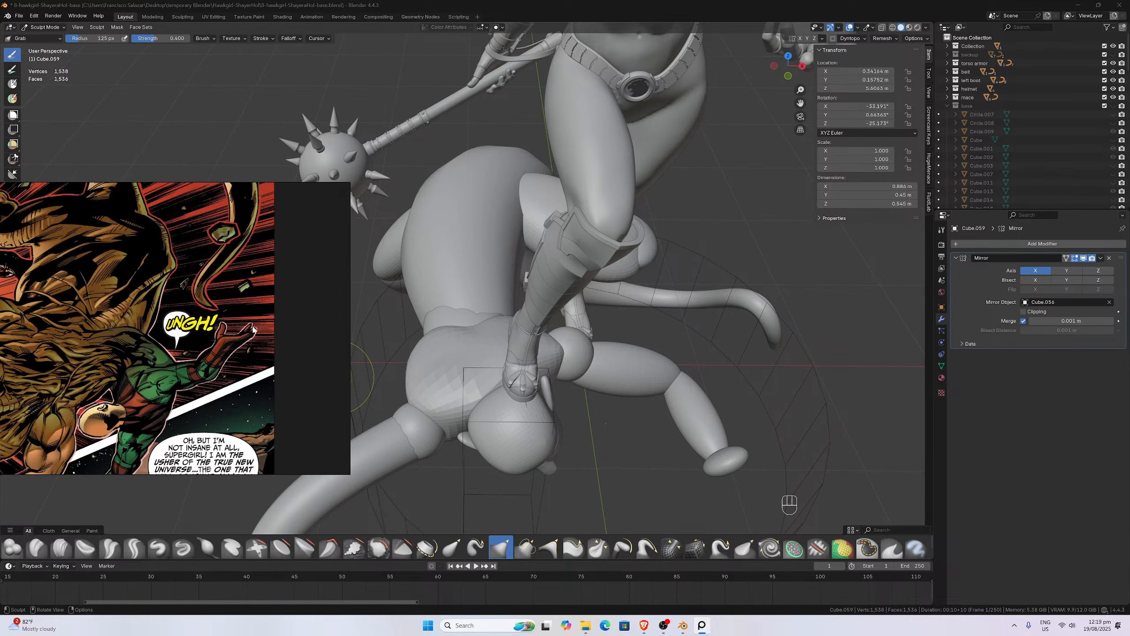
scroll(401, 356, down, 2)
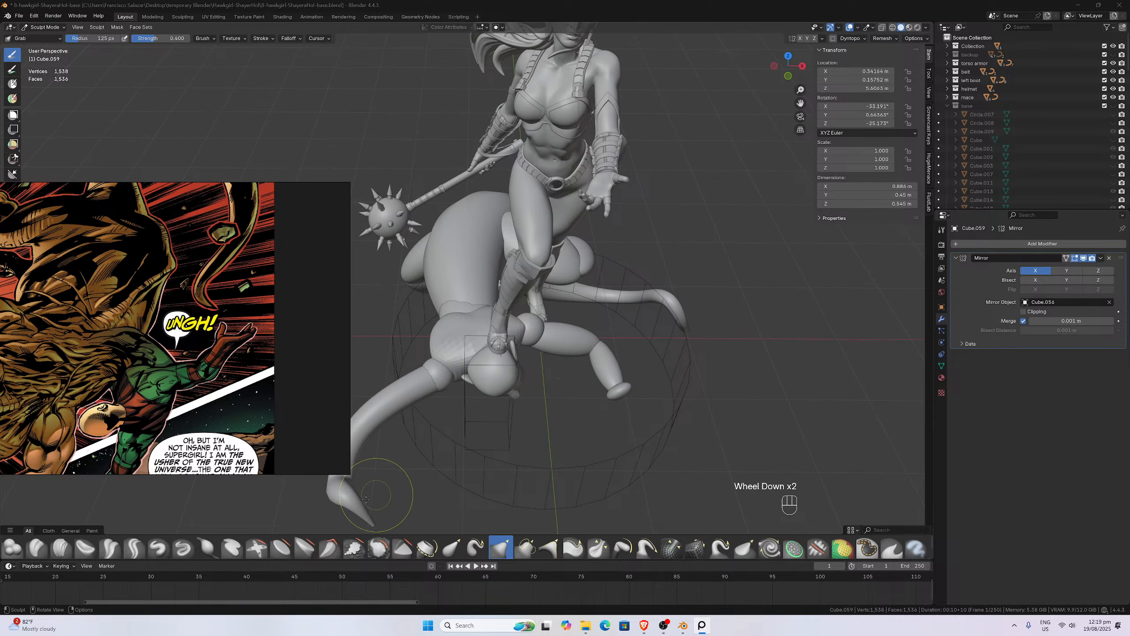
- Browse from the dinosaur panel to the comic panel of the bald villain attacking the dark-haired woman and study his body
scroll(171, 348, down, 5)
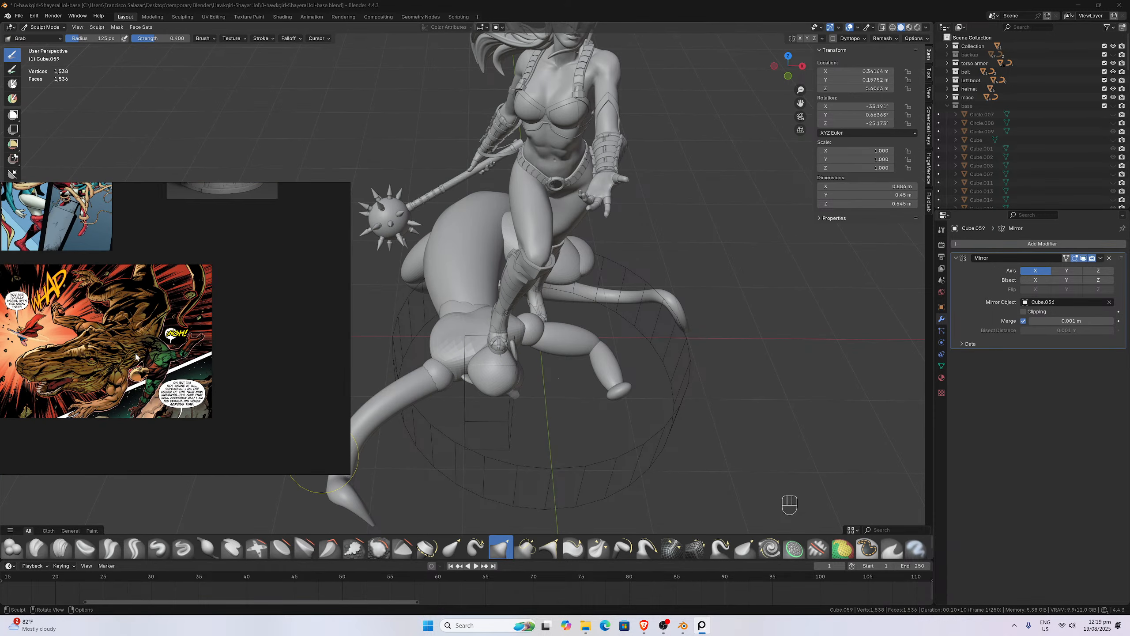
middle_drag(136, 355, 257, 351)
middle_drag(78, 293, 79, 322)
scroll(235, 315, up, 3)
scroll(79, 321, up, 1)
middle_drag(241, 309, 263, 351)
scroll(221, 312, down, 5)
scroll(263, 351, up, 2)
scroll(230, 311, up, 4)
middle_drag(175, 276, 256, 367)
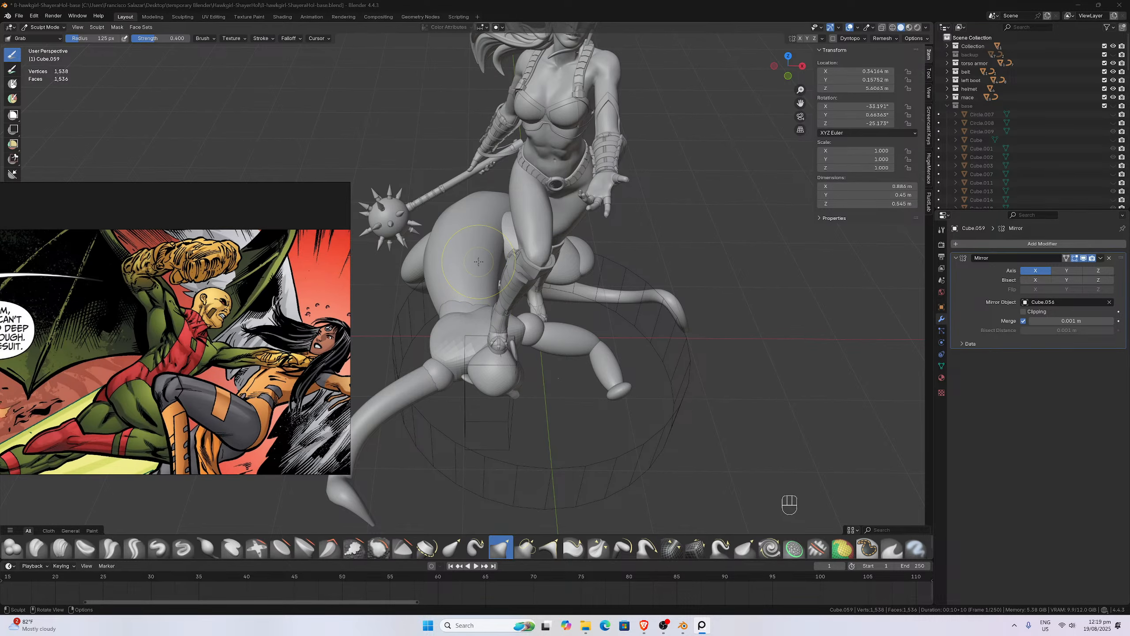
- Show the base2, hawk-1 and hawk-2 collections beneath the figures, leaving the Plane object hidden
mouse_move(538, 241)
middle_down()
mouse_move(579, 328)
mouse_move(685, 331)
middle_up()
scroll(552, 276, down, 2)
scroll(1104, 118, down, 7)
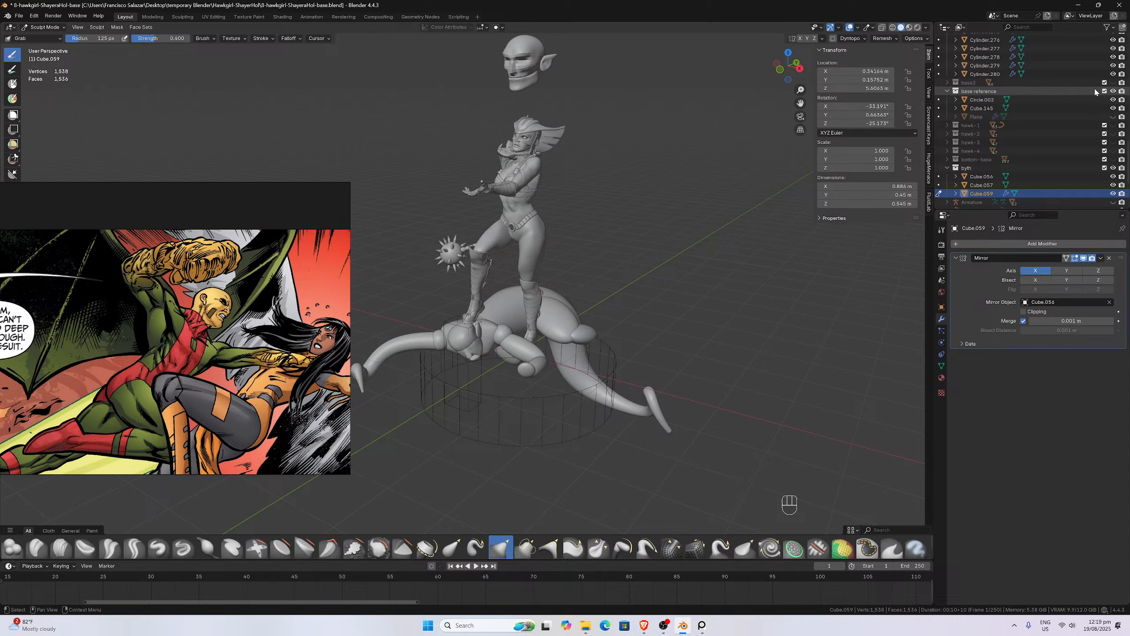
click(1113, 84)
mouse_move(579, 303)
middle_down()
mouse_move(544, 304)
mouse_move(574, 300)
middle_up()
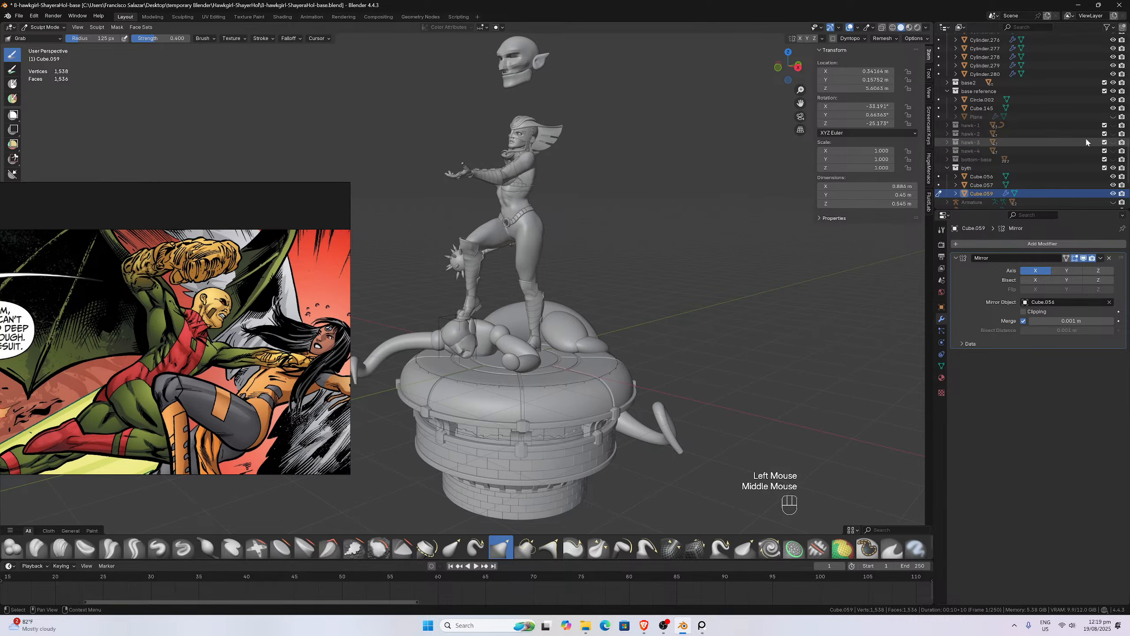
click(1113, 116)
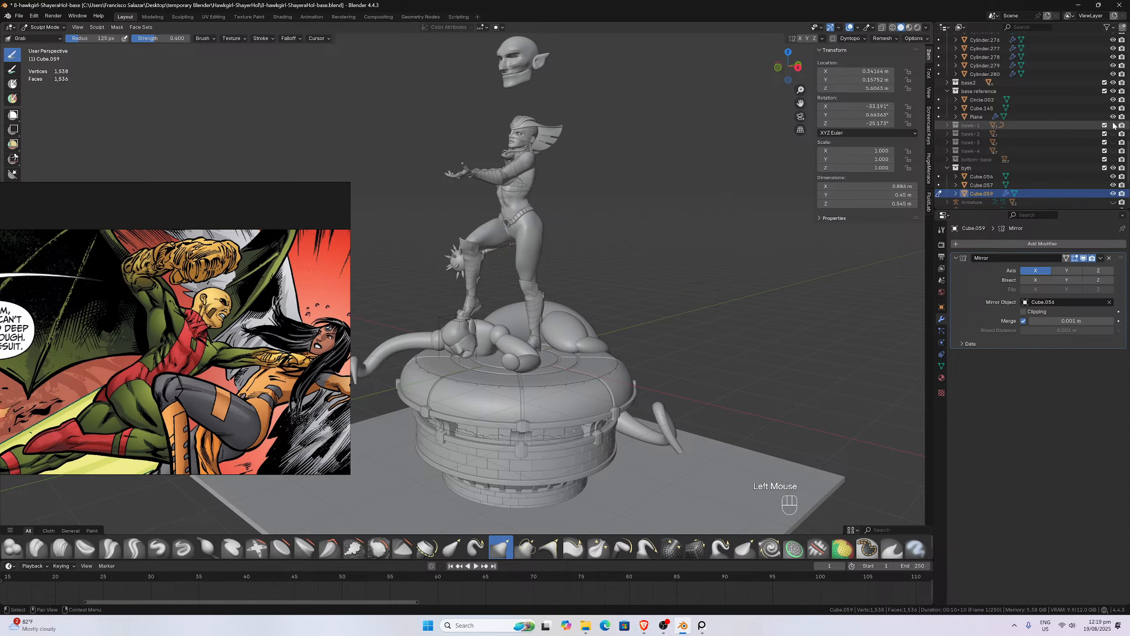
click(1113, 117)
click(1113, 125)
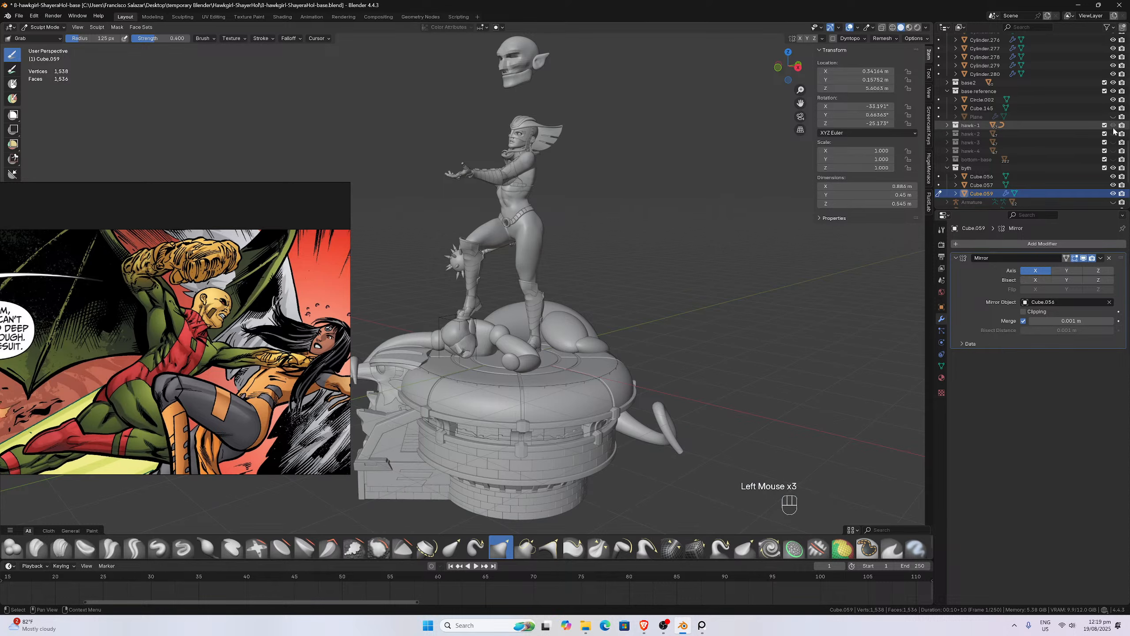
click(1113, 134)
- Inspect how the creature's body, limbs and tail sit on the round pedestal from the front, side and back
middle_drag(592, 370, 717, 458)
scroll(627, 365, up, 2)
scroll(599, 430, down, 1)
scroll(725, 457, up, 3)
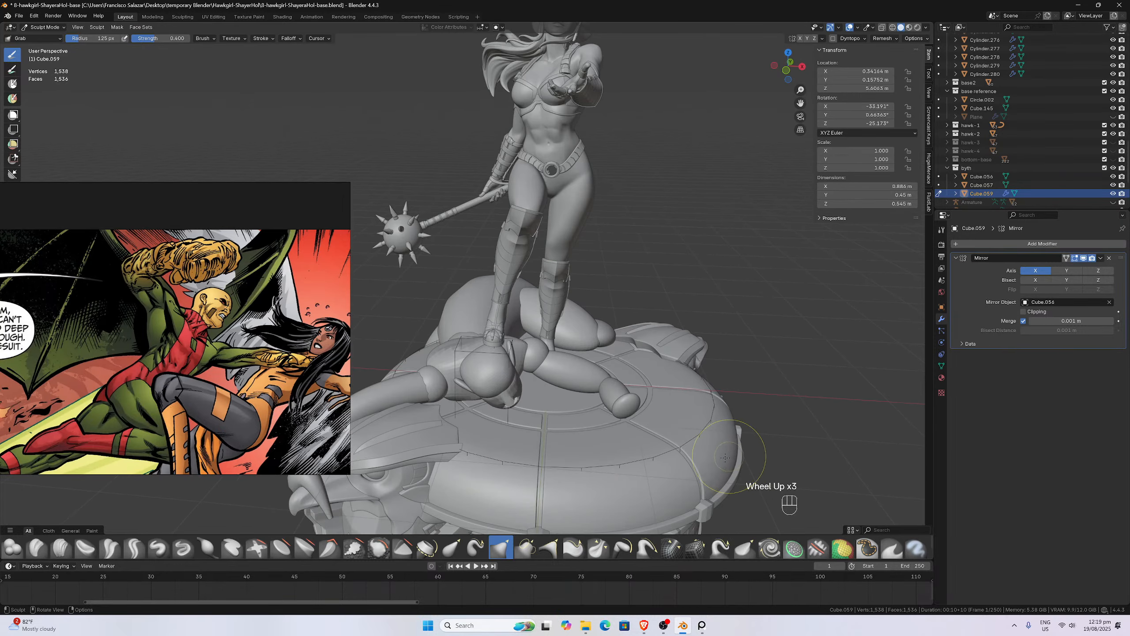
middle_drag(537, 370, 575, 273)
scroll(575, 272, down, 2)
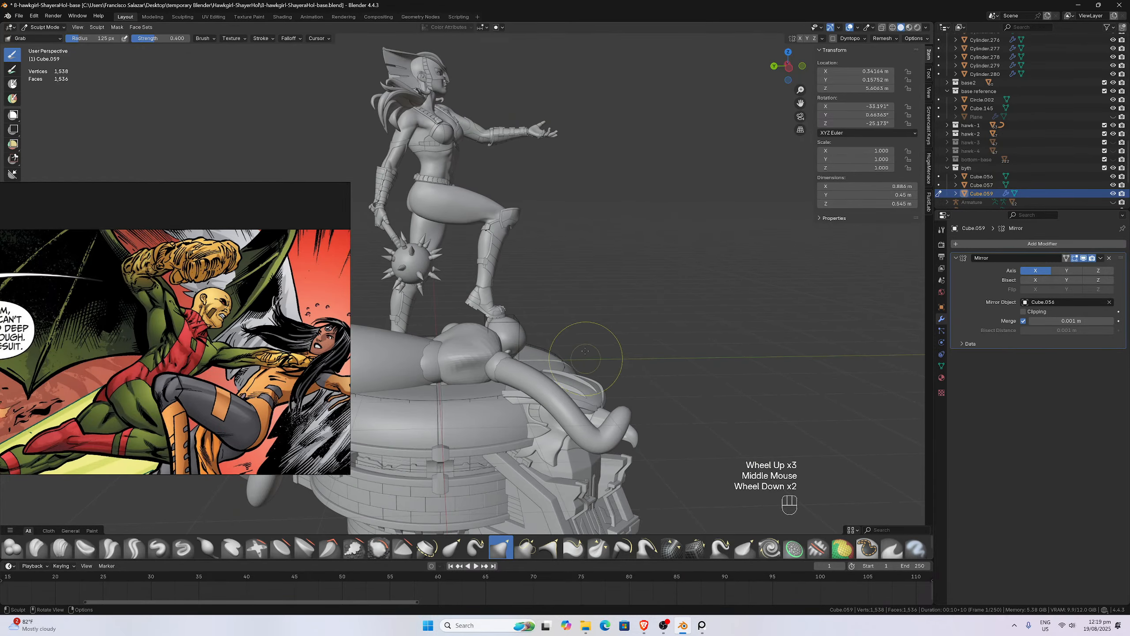
drag(800, 103, 976, 87)
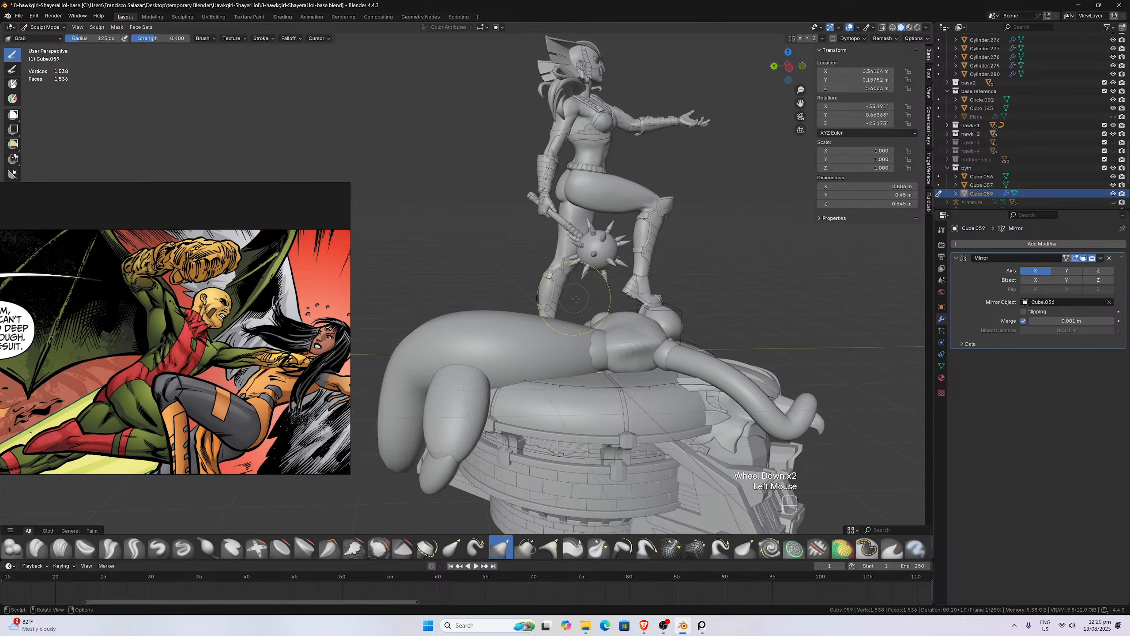
middle_drag(578, 298, 678, 303)
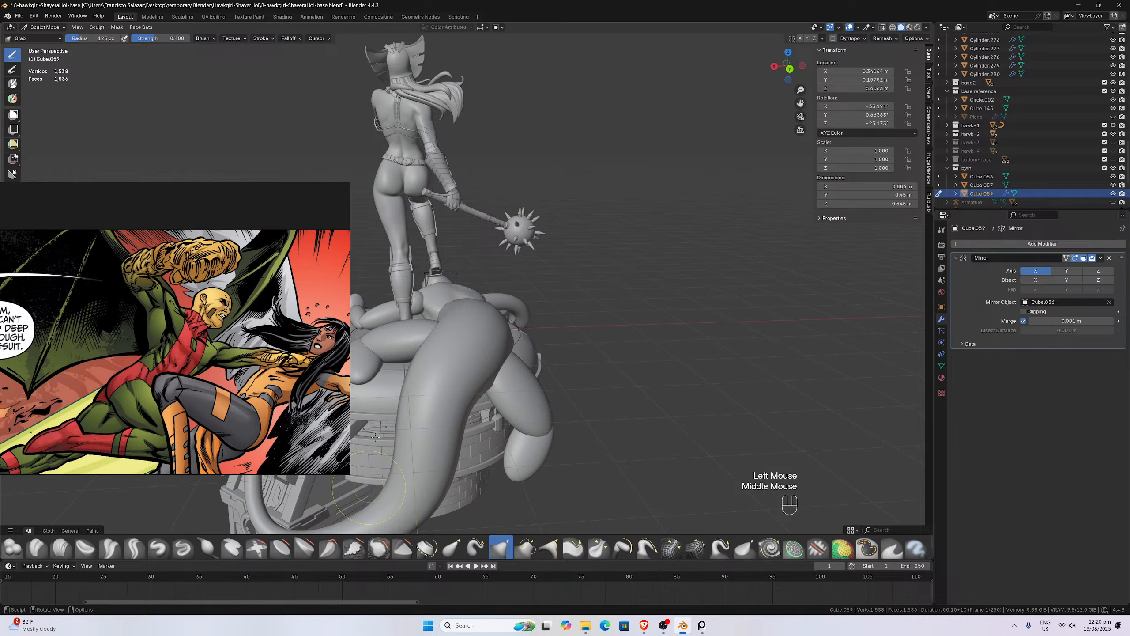
middle_drag(376, 437, 456, 326)
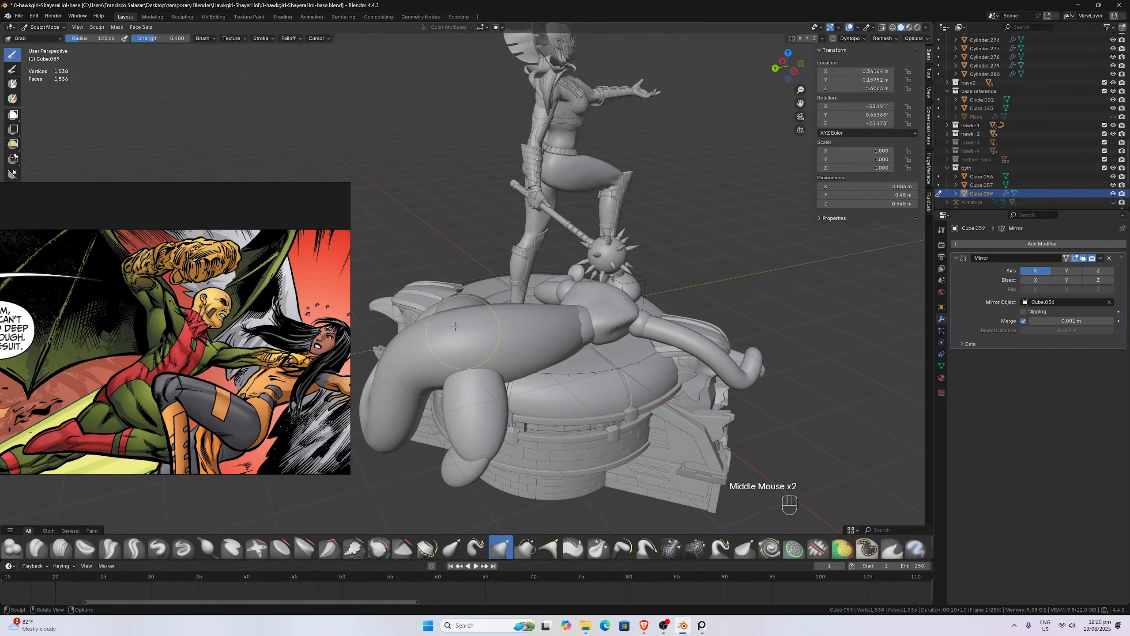
middle_drag(571, 329, 486, 332)
scroll(485, 332, down, 2)
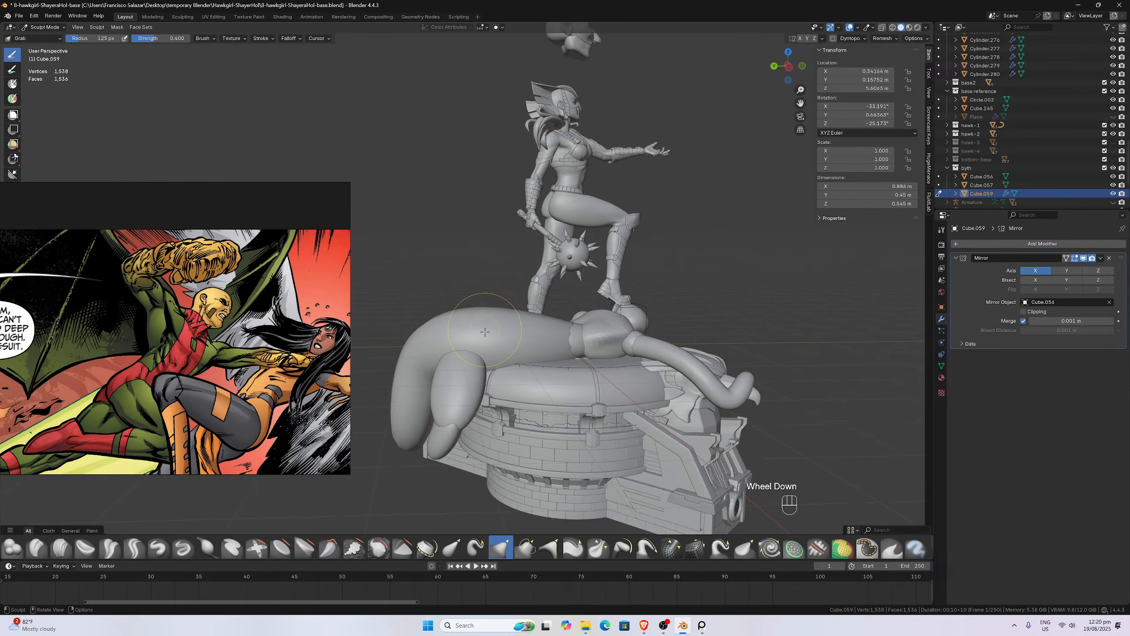
- Review the comic dinosaur panel and the surrounding villain references against the creature's side profile on the pedestal
scroll(208, 350, down, 5)
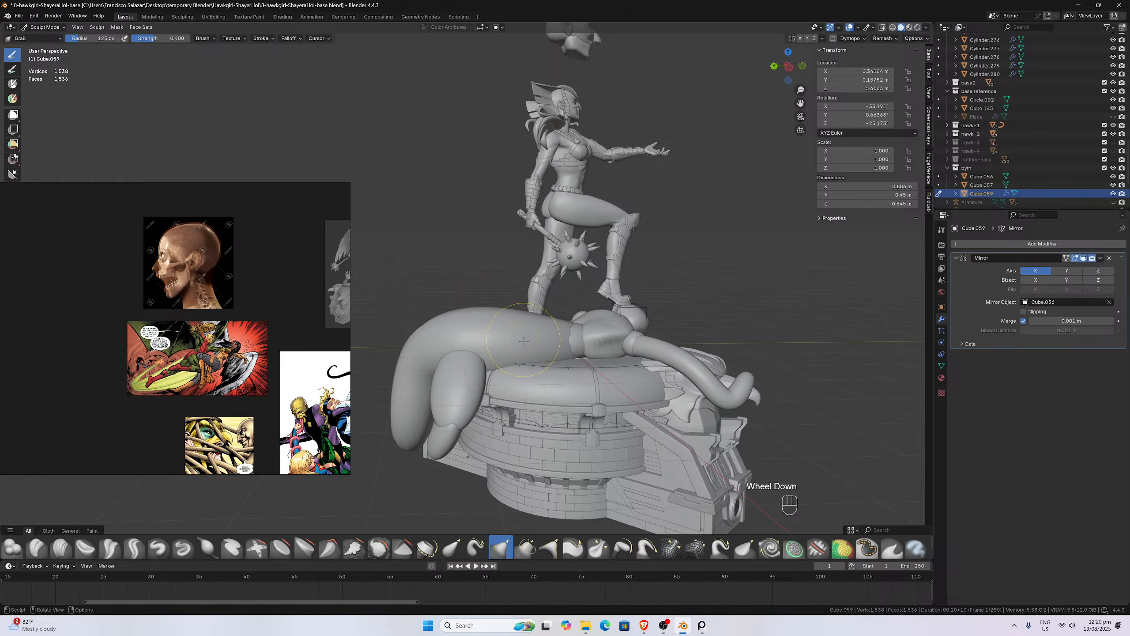
scroll(221, 383, down, 3)
scroll(103, 355, up, 8)
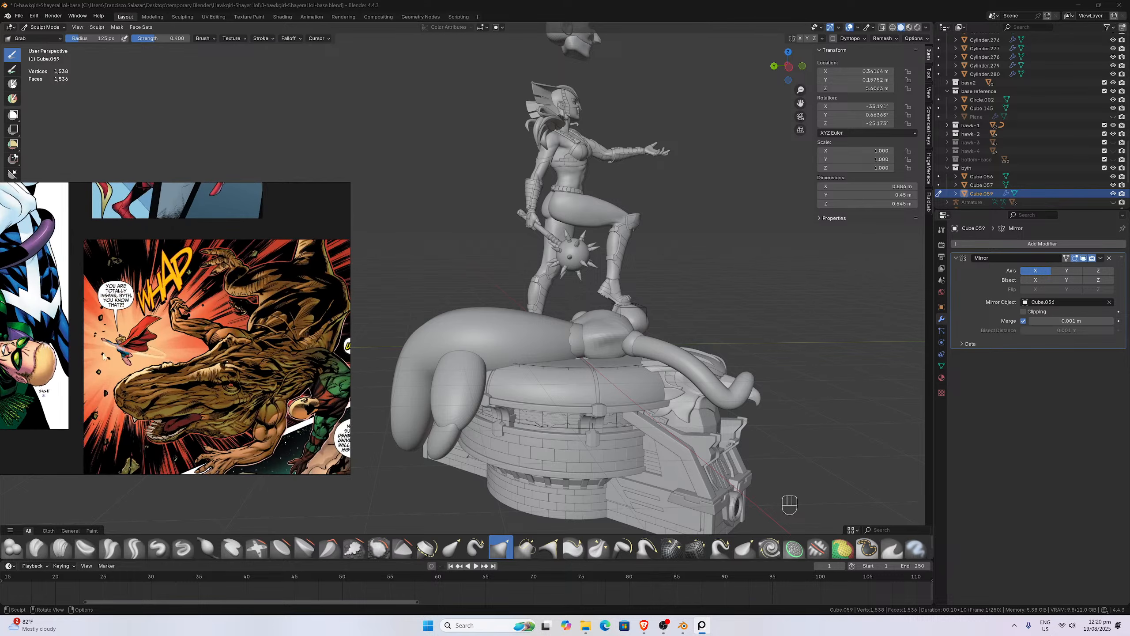
middle_drag(327, 310, 225, 338)
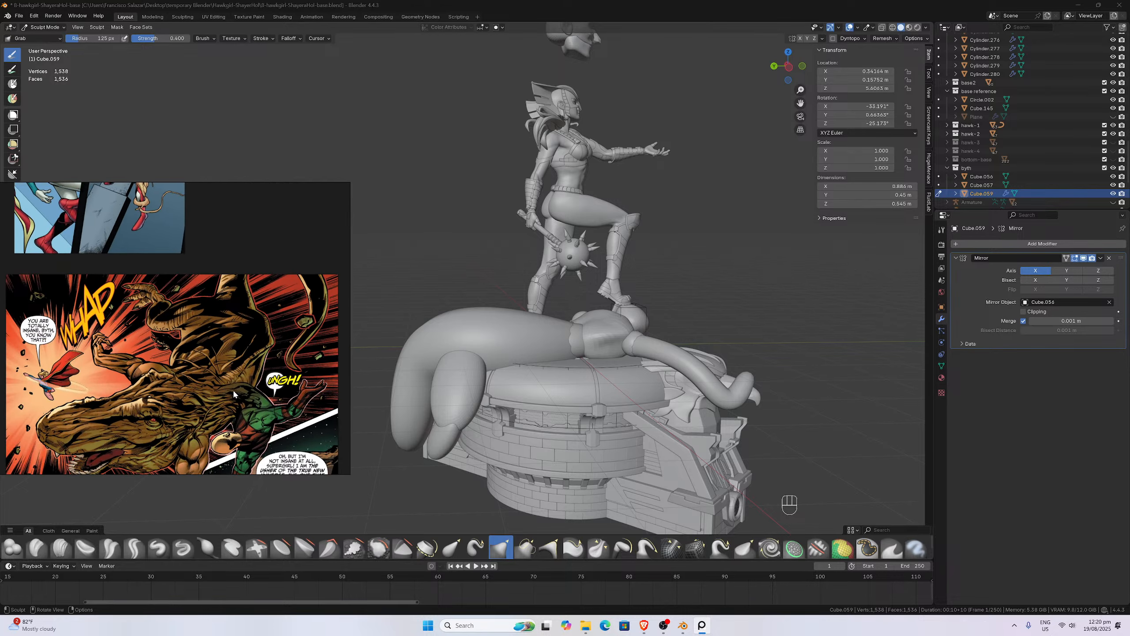
scroll(233, 389, down, 6)
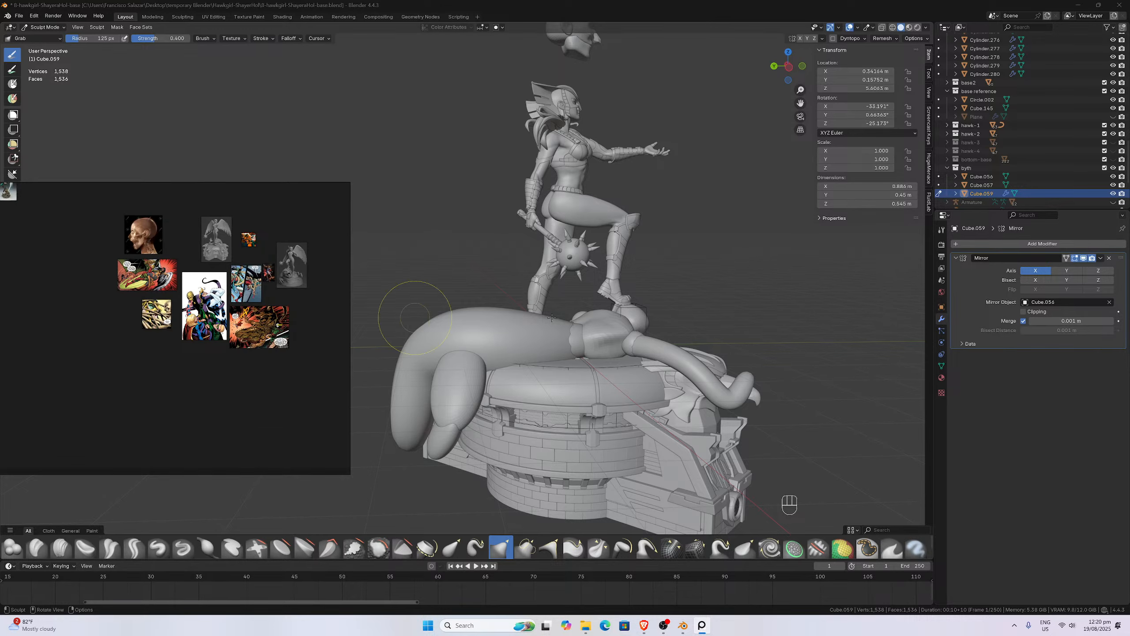
- Hide the hawk-1, hawk-2 and base2 collections so only the figures and the wireframe base guide remain
middle_drag(691, 319, 583, 319)
scroll(583, 319, down, 1)
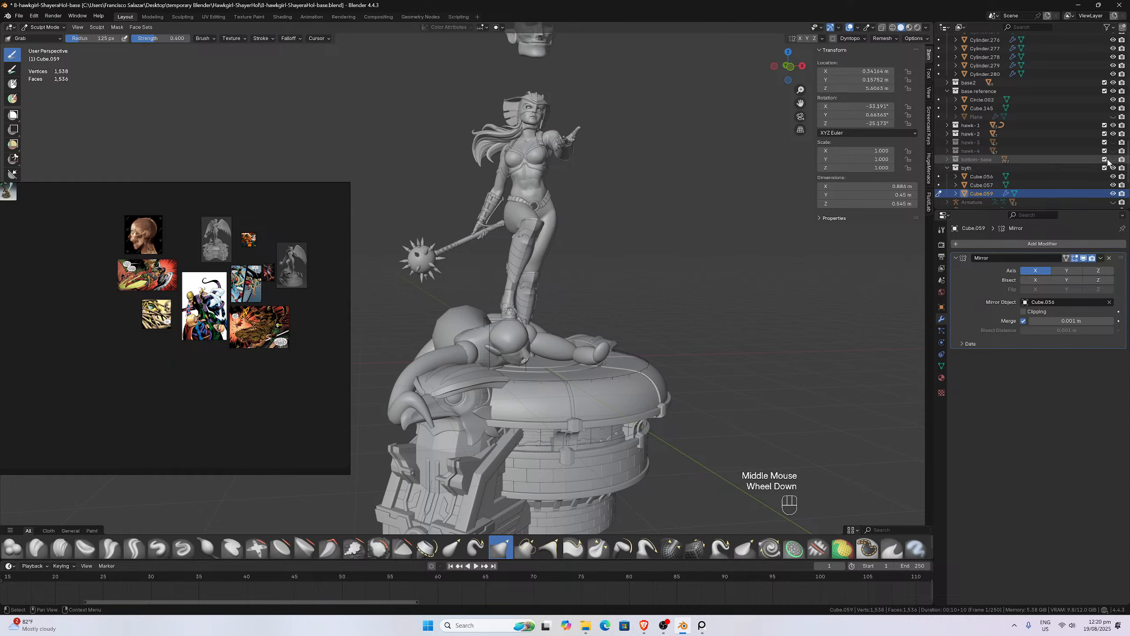
click(1112, 134)
click(1112, 125)
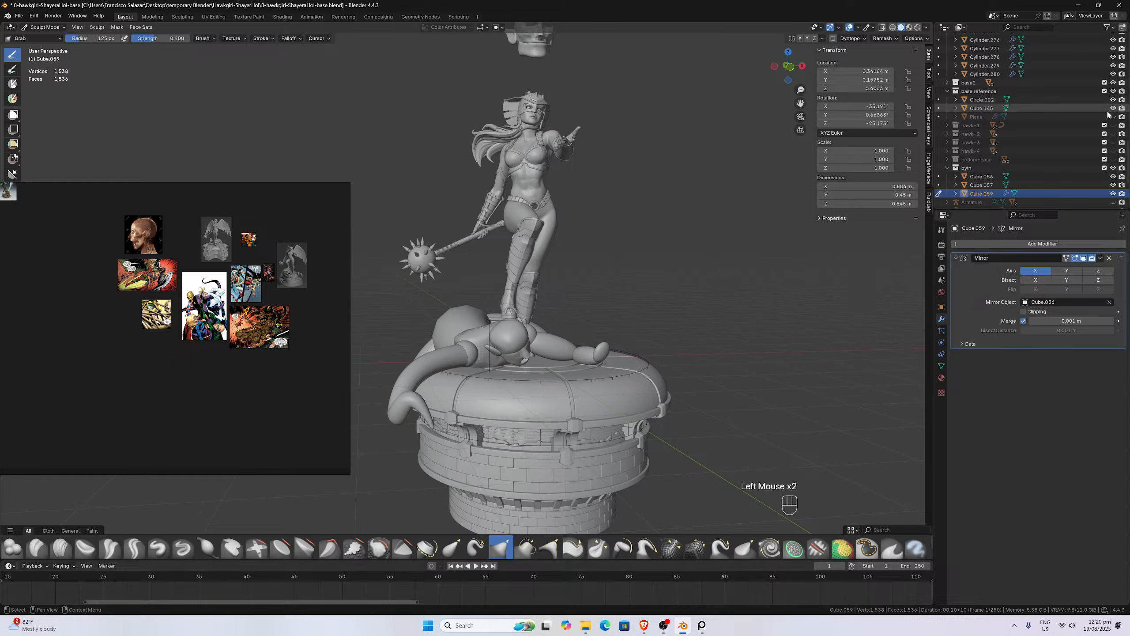
click(1113, 83)
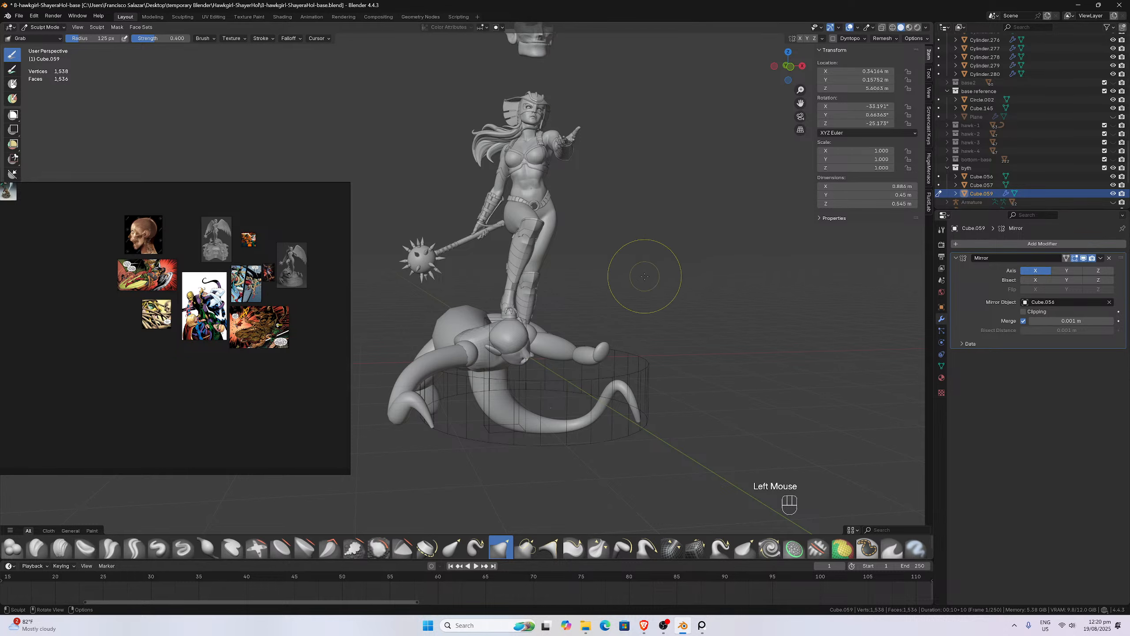
- Frame the villain's separate head in the front orthographic view and bring up the bald man's portrait reference
scroll(645, 276, up, 2)
drag(801, 102, 837, 427)
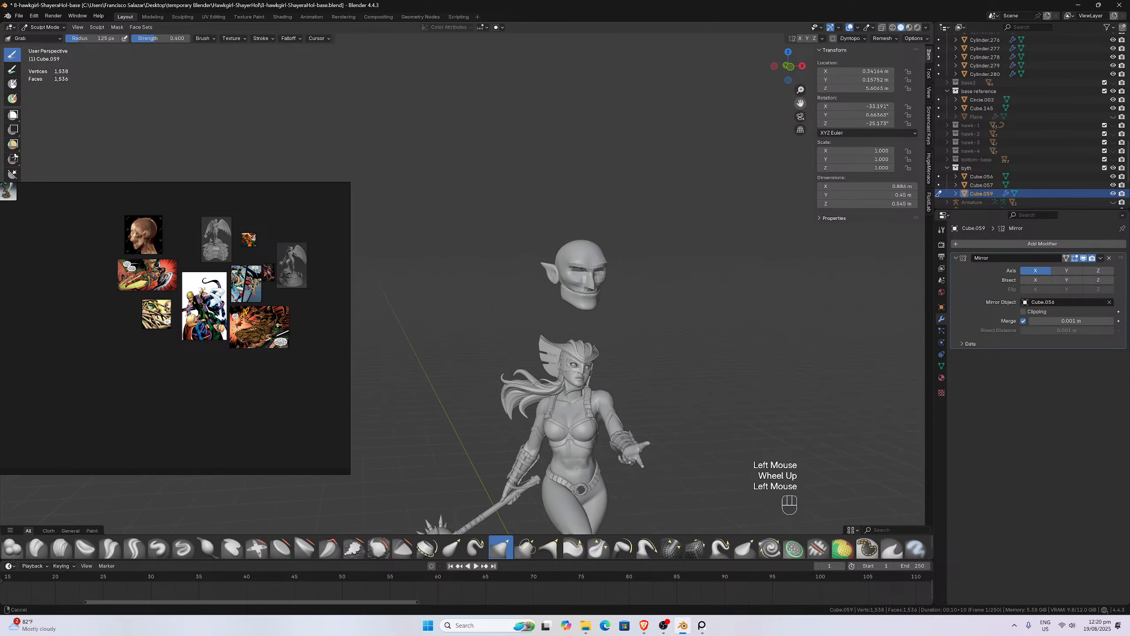
middle_drag(641, 213, 663, 187)
scroll(666, 182, up, 4)
key(KP_1)
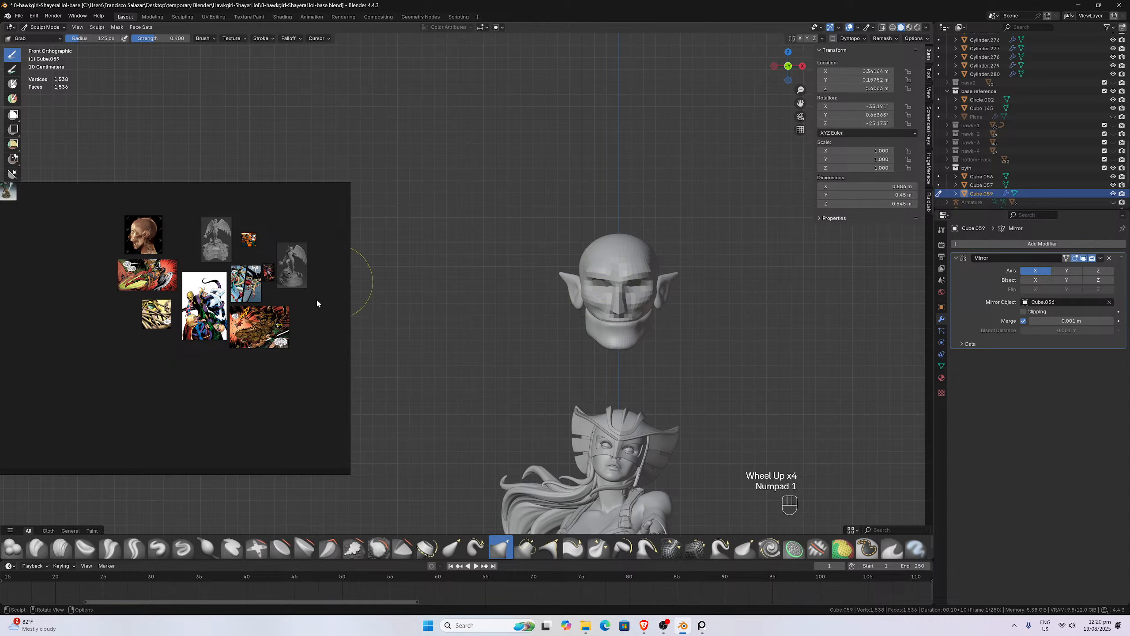
scroll(249, 292, down, 3)
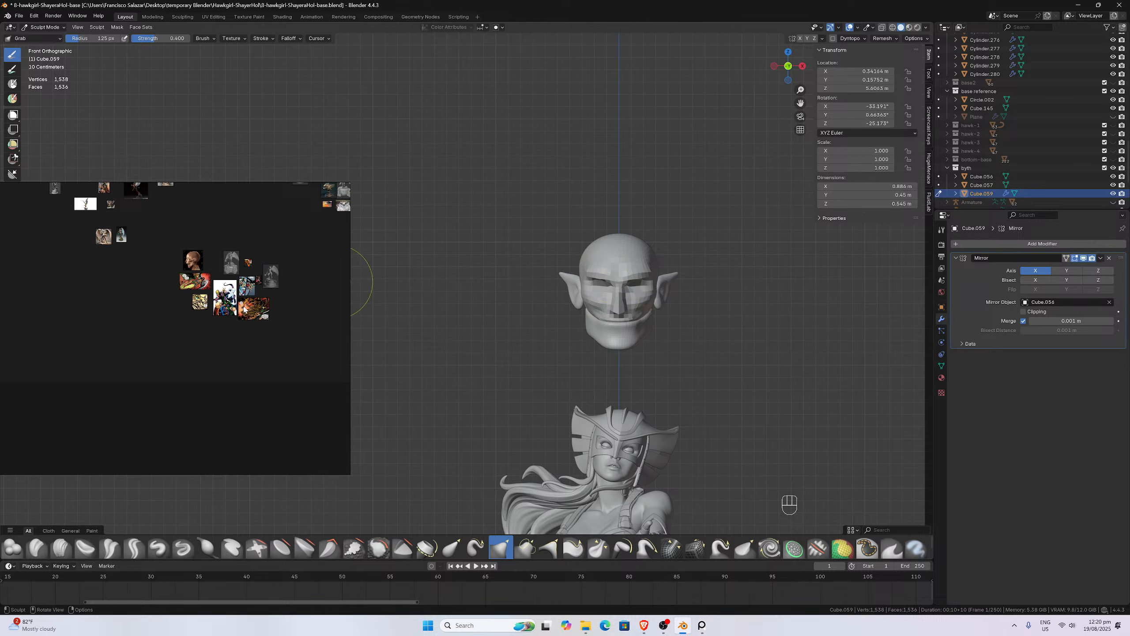
middle_drag(243, 308, 129, 360)
scroll(283, 355, up, 6)
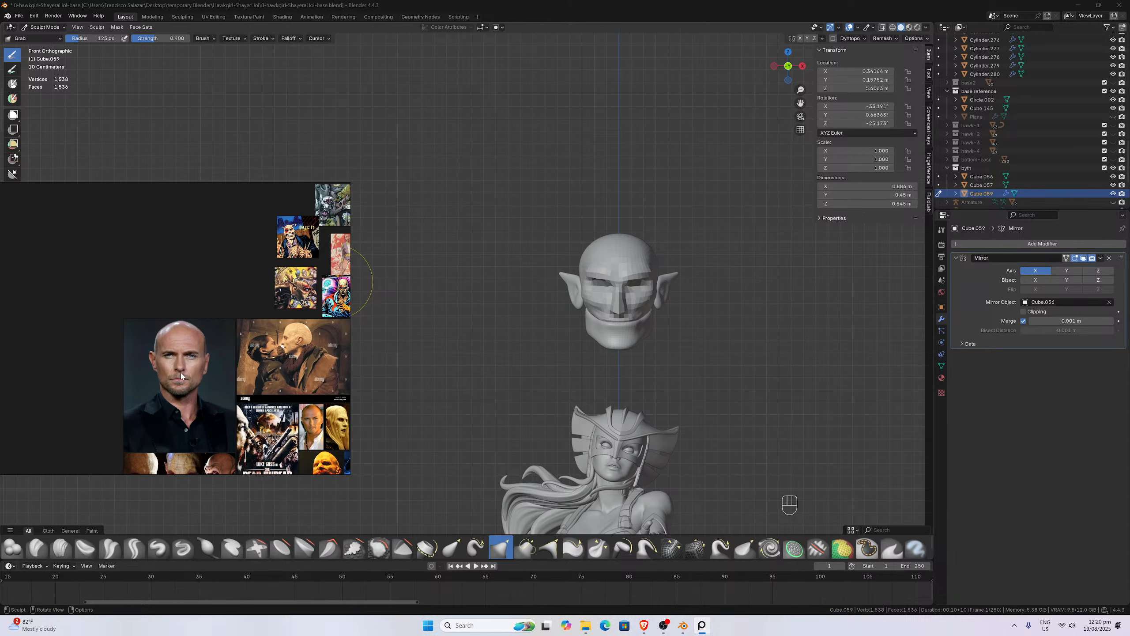
- Examine the bald man's portrait and the surrounding vampire make-up photos and film posters for facial features
scroll(190, 371, up, 2)
middle_drag(217, 373, 178, 263)
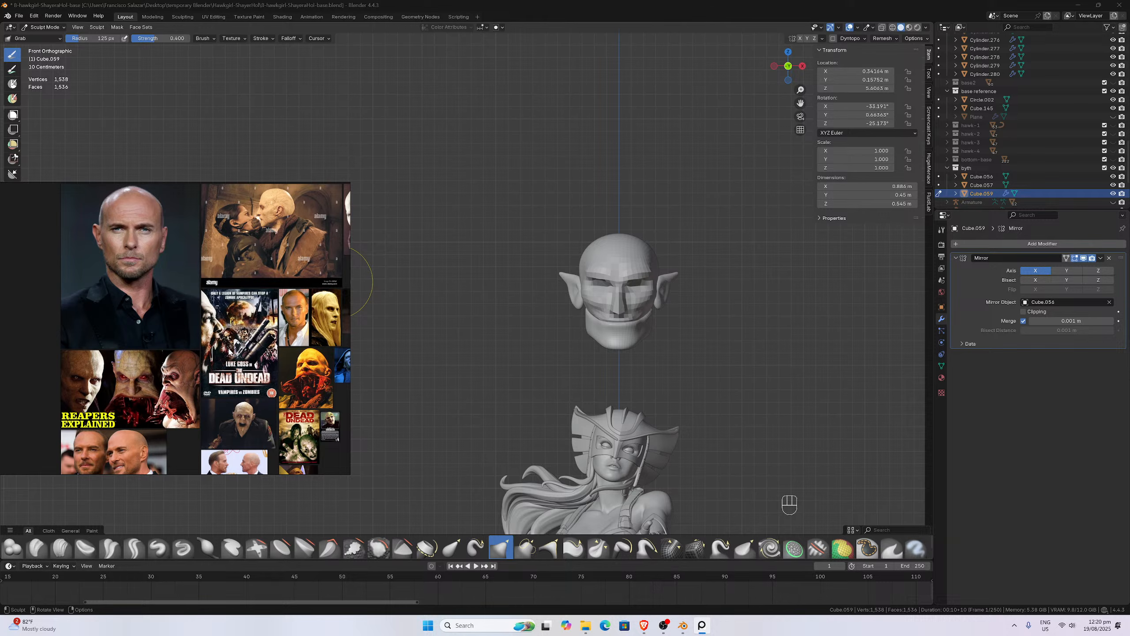
scroll(230, 352, up, 4)
scroll(247, 348, down, 2)
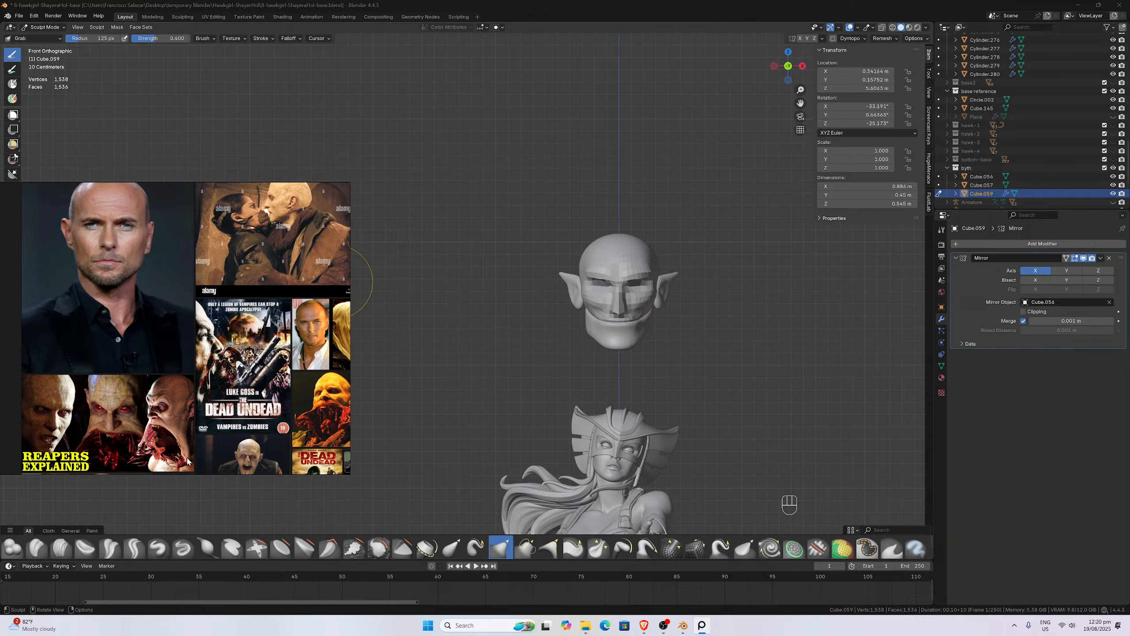
middle_drag(136, 414, 178, 349)
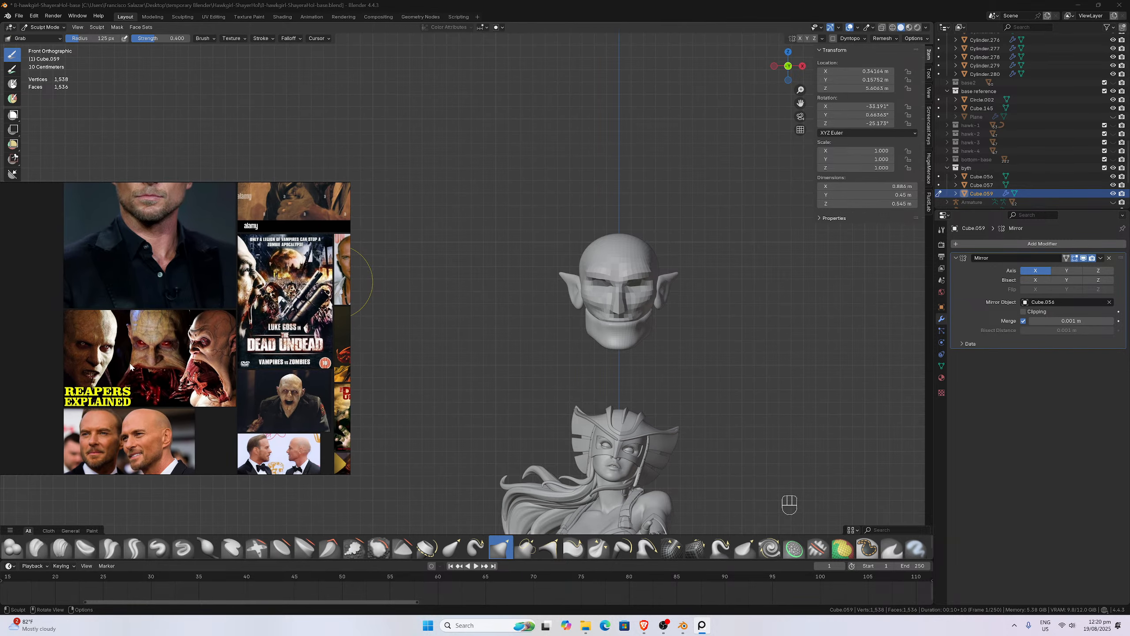
scroll(130, 366, up, 4)
scroll(183, 334, down, 5)
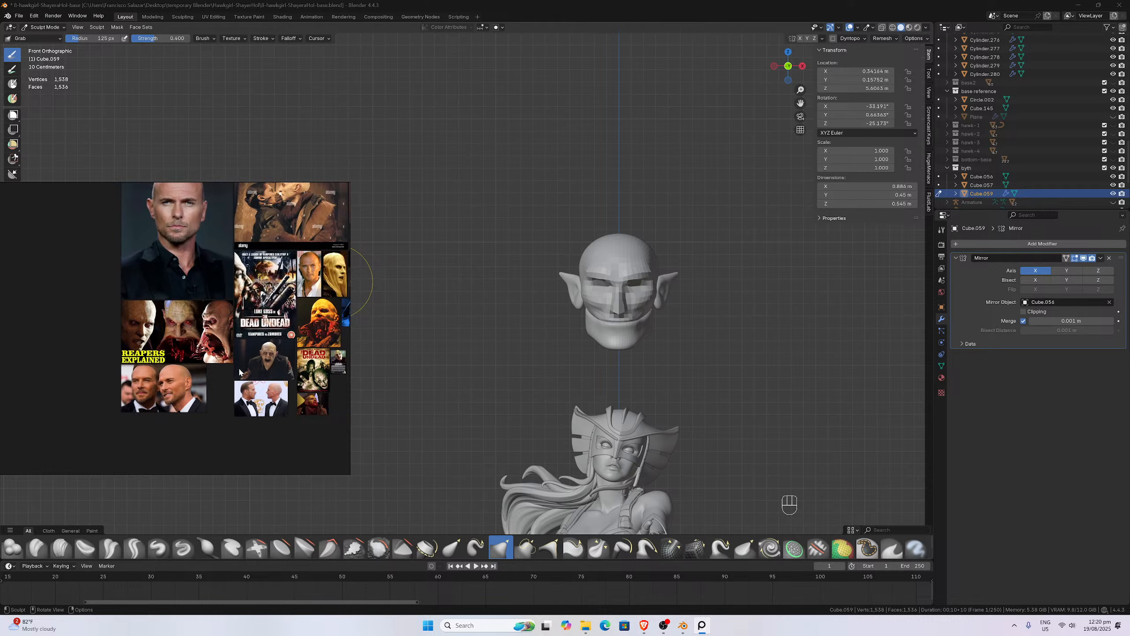
scroll(239, 372, up, 3)
scroll(258, 266, up, 4)
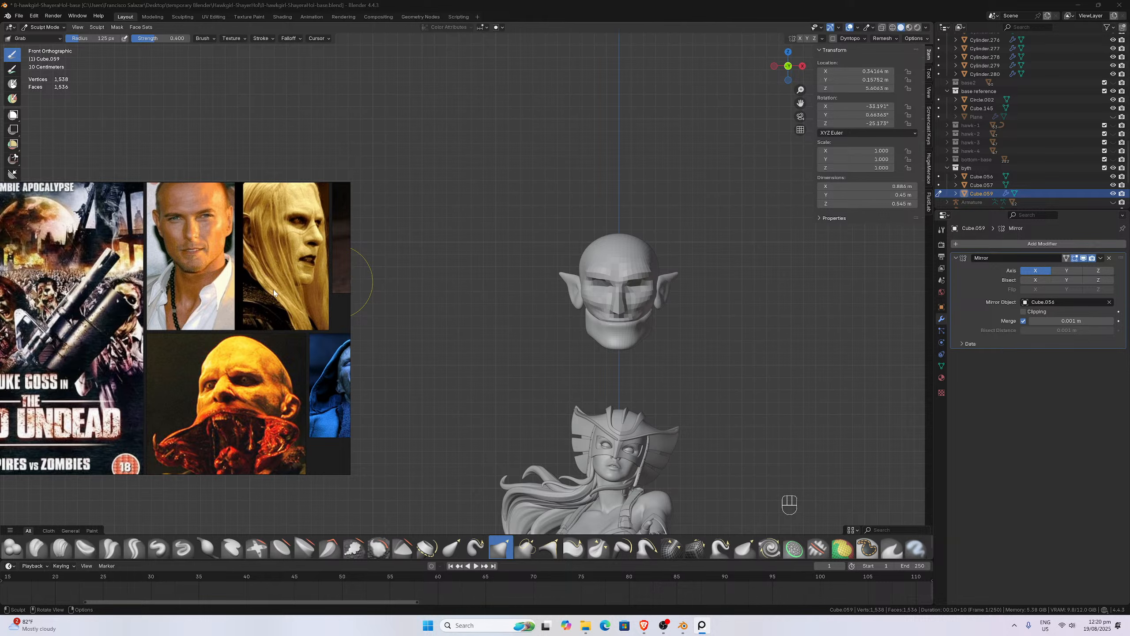
scroll(291, 270, down, 3)
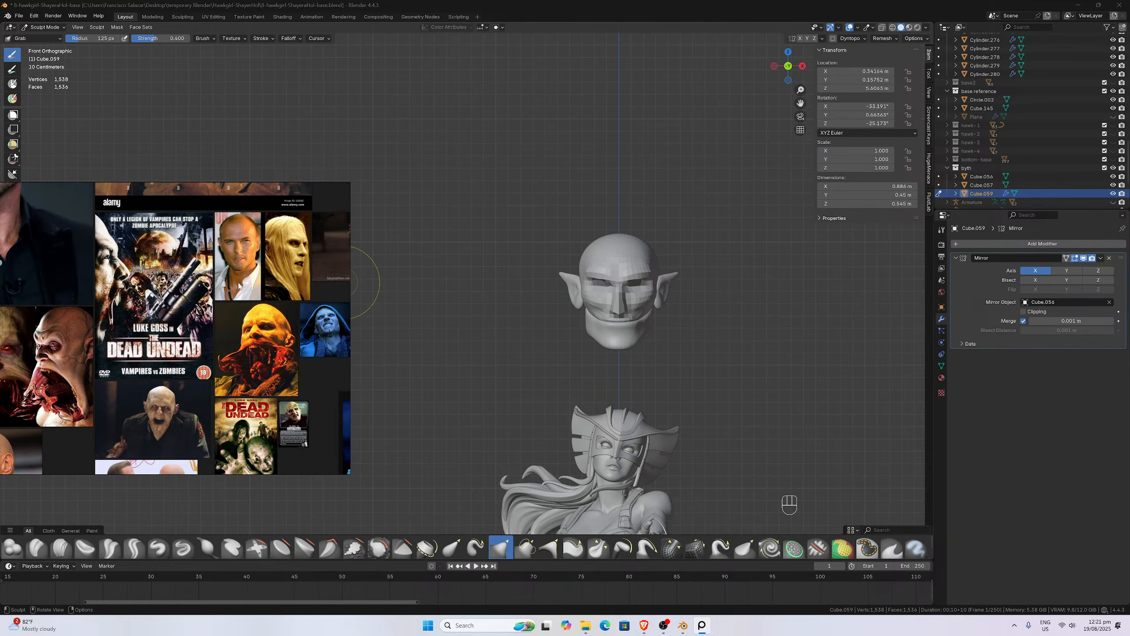
- Compare the pale bald vampire's profile photo and the pointed-ear comic panels with the sculpted head's jaw and face
middle_drag(245, 265, 274, 394)
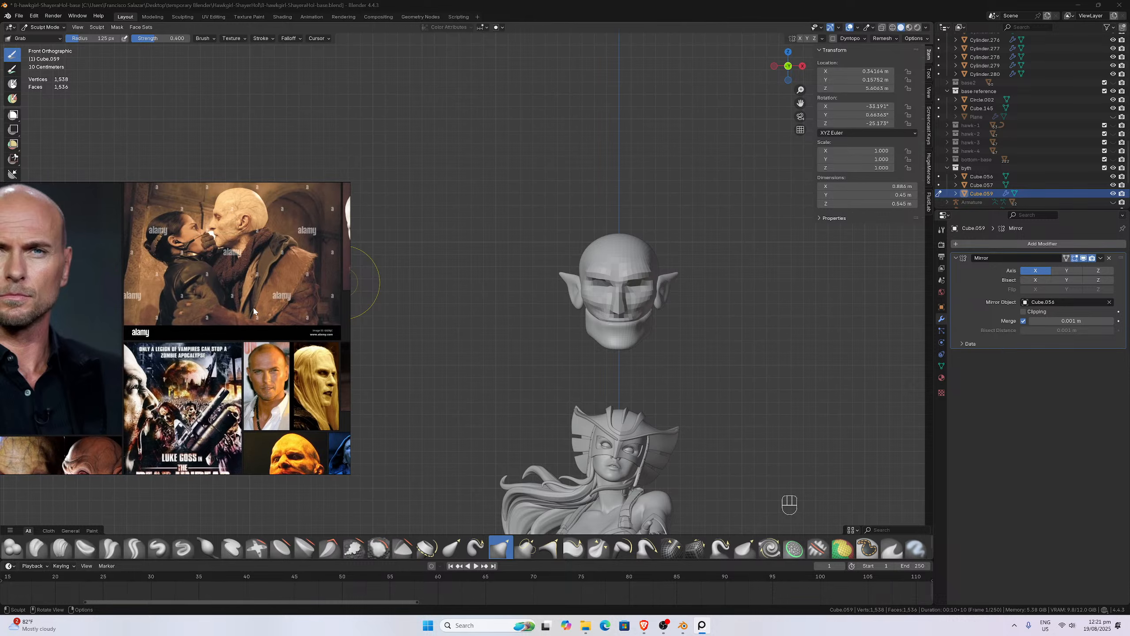
scroll(255, 307, down, 3)
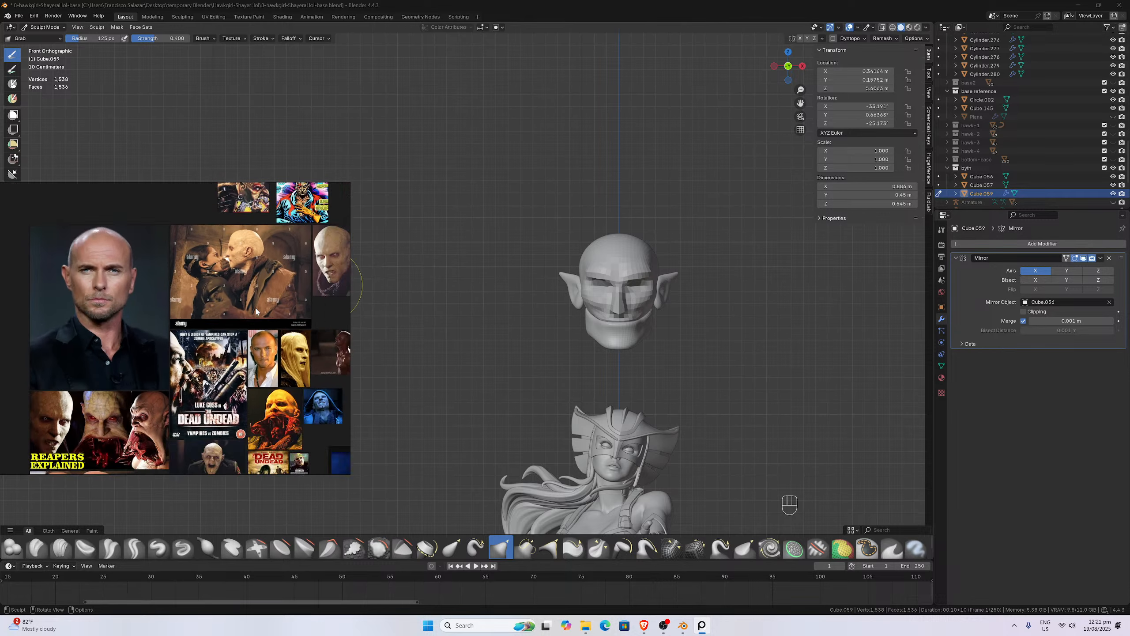
scroll(257, 268, up, 5)
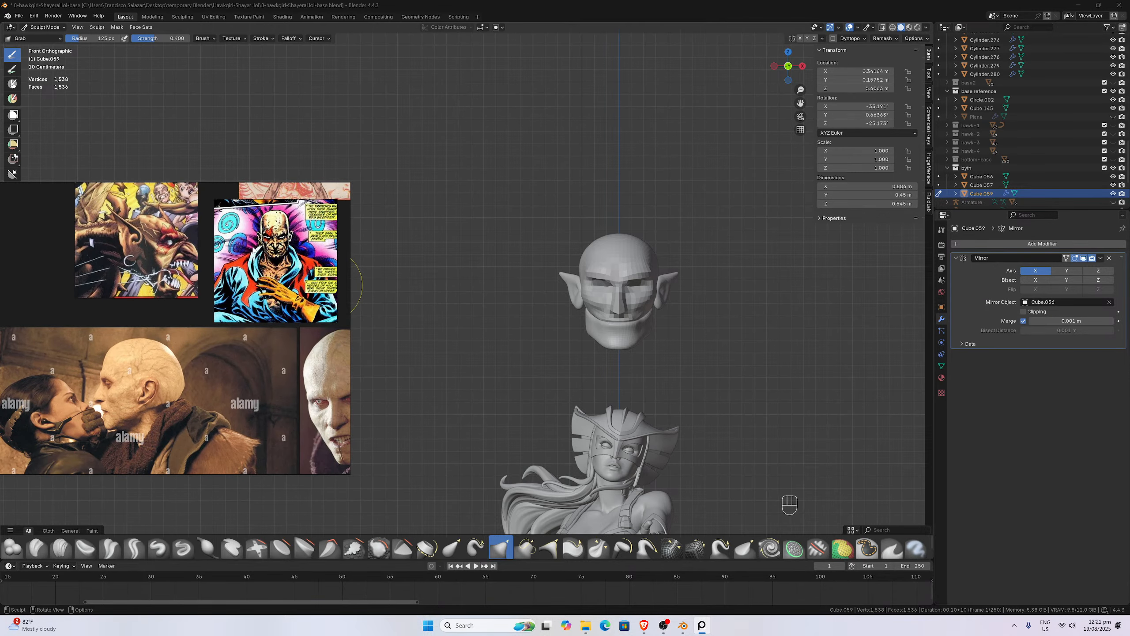
middle_drag(296, 308, 275, 297)
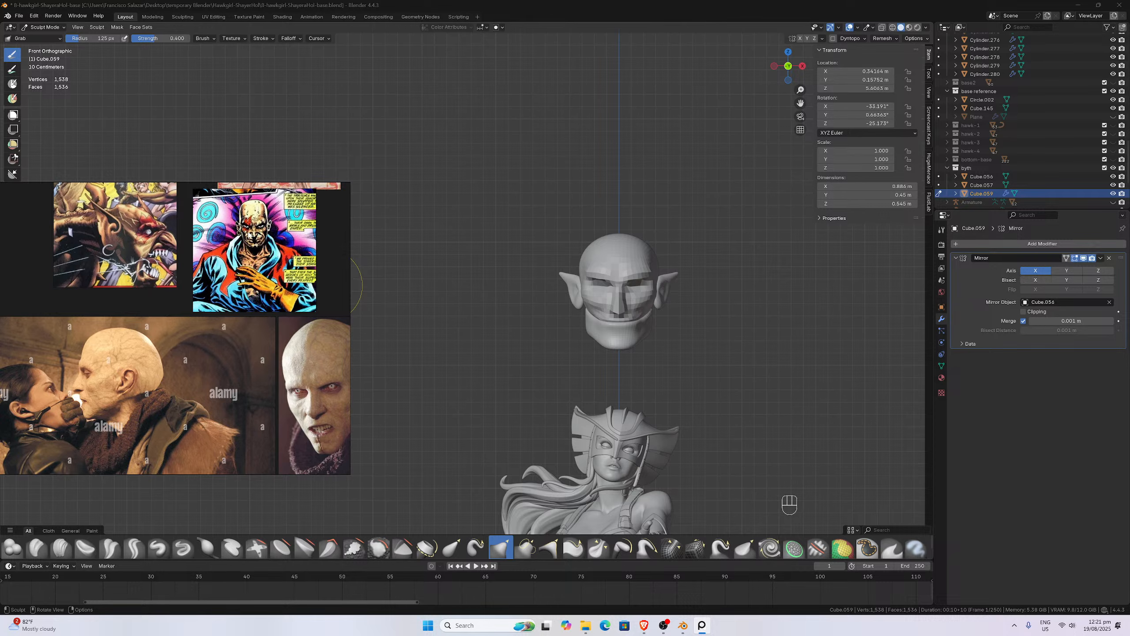
scroll(283, 312, down, 5)
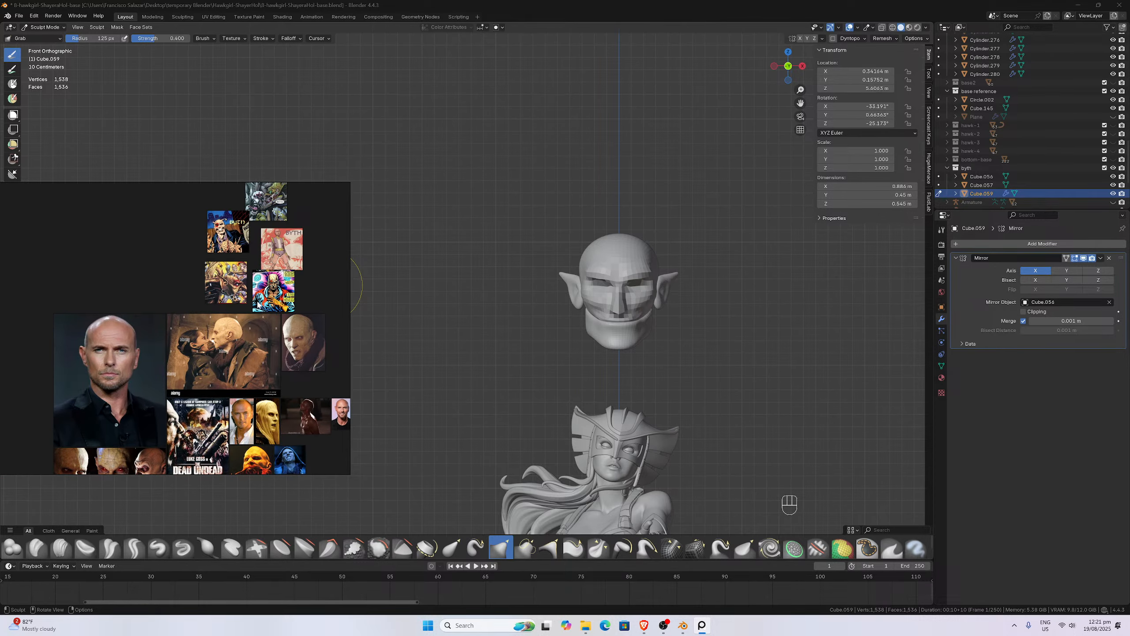
scroll(259, 304, up, 5)
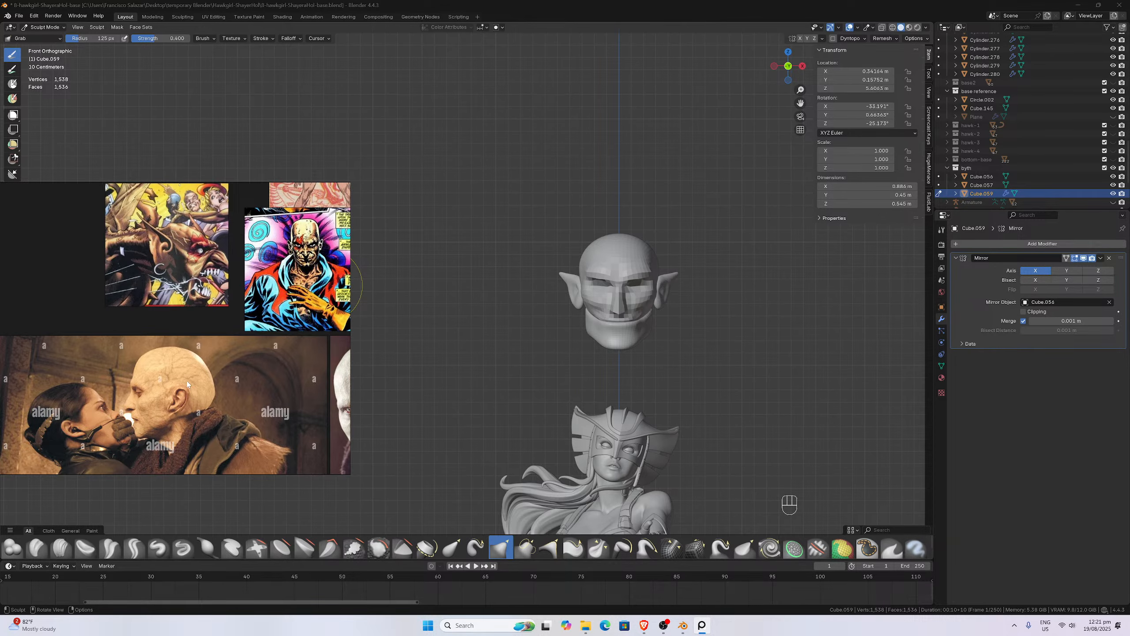
middle_drag(618, 340, 552, 337)
scroll(503, 335, down, 1)
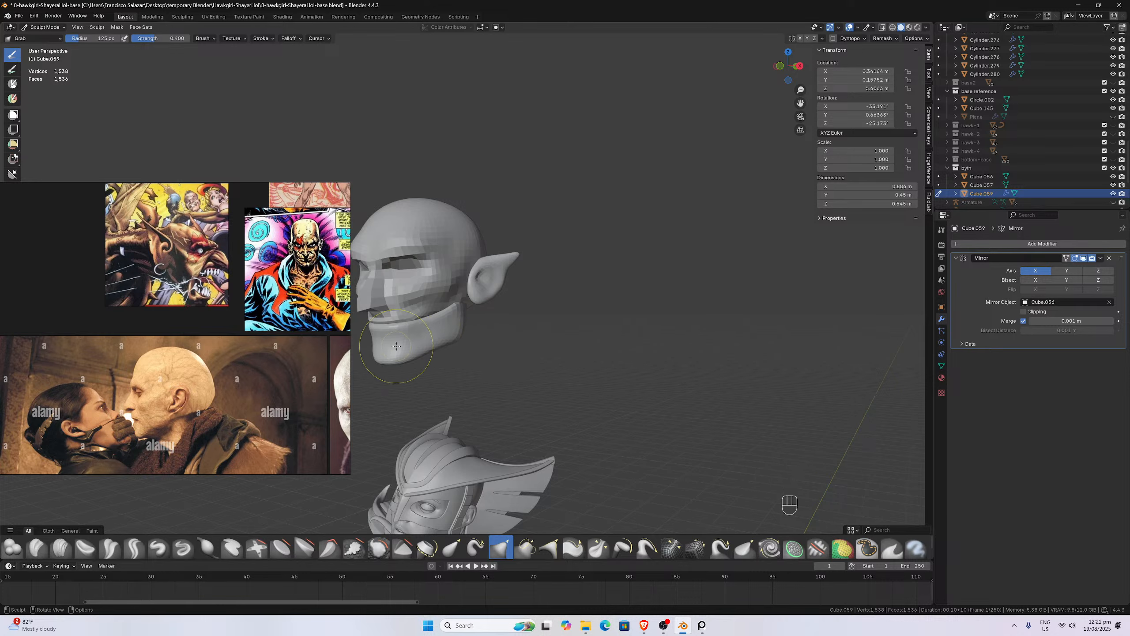
scroll(206, 289, up, 3)
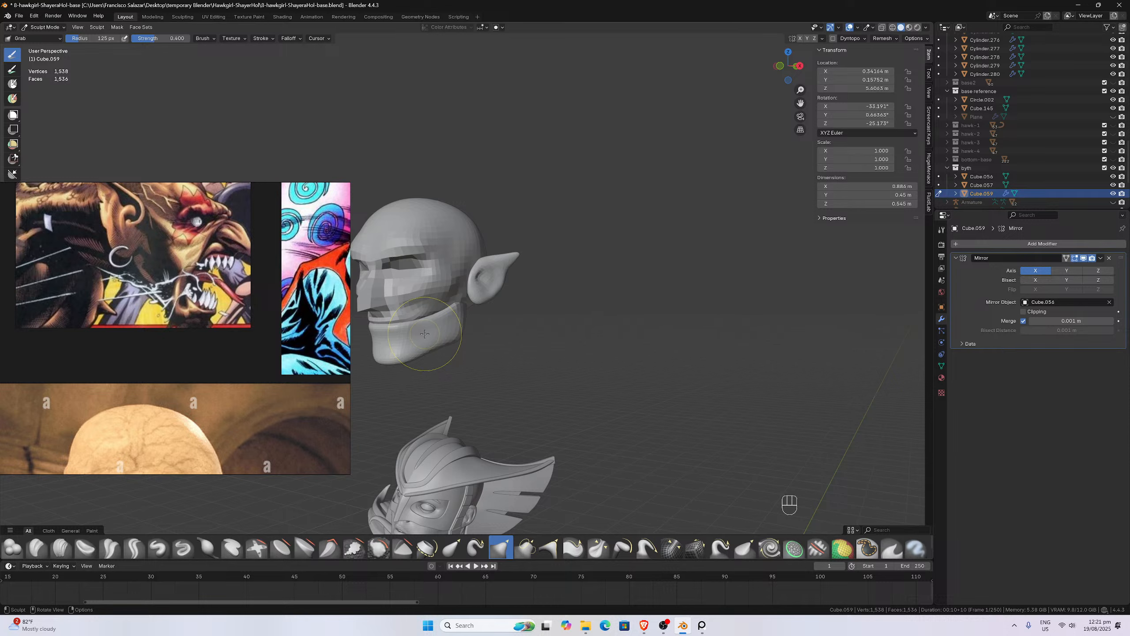
middle_drag(432, 335, 507, 327)
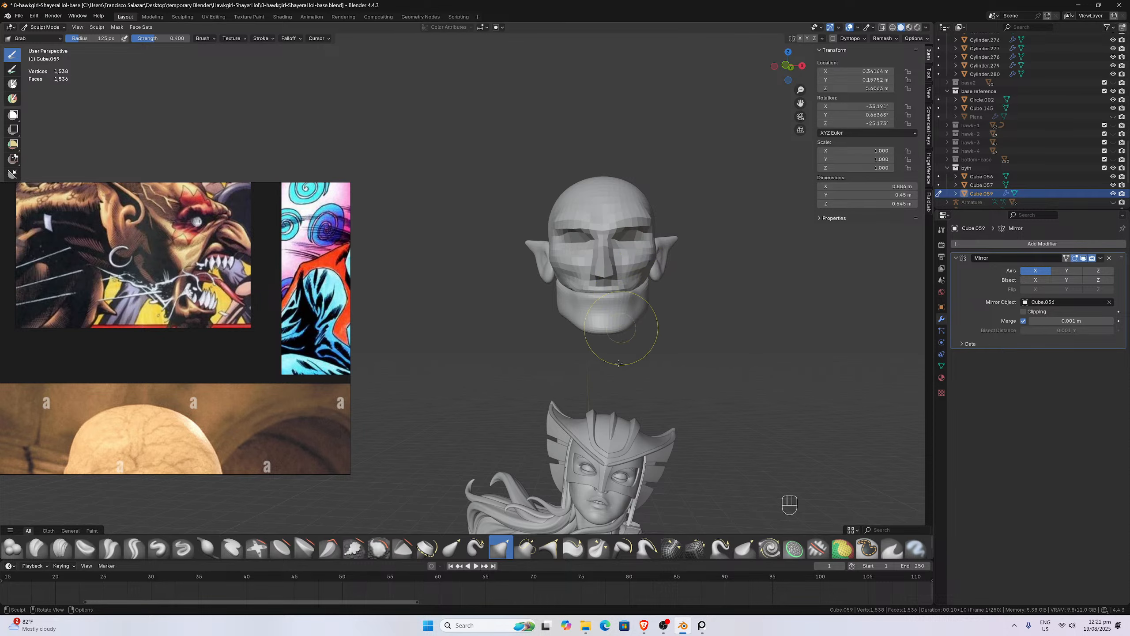
- Inspect the stacked head, Hawkgirl and creature on the wireframe base from above, behind and a low front angle
scroll(618, 363, down, 2)
middle_drag(588, 421, 497, 482)
scroll(498, 482, down, 2)
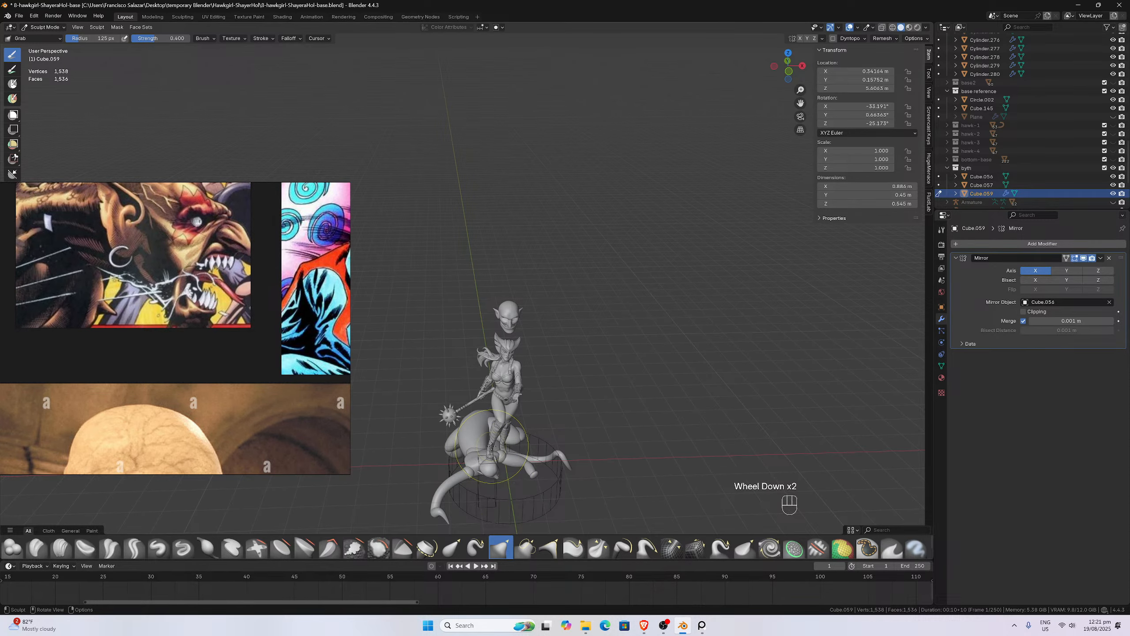
middle_drag(493, 448, 454, 410)
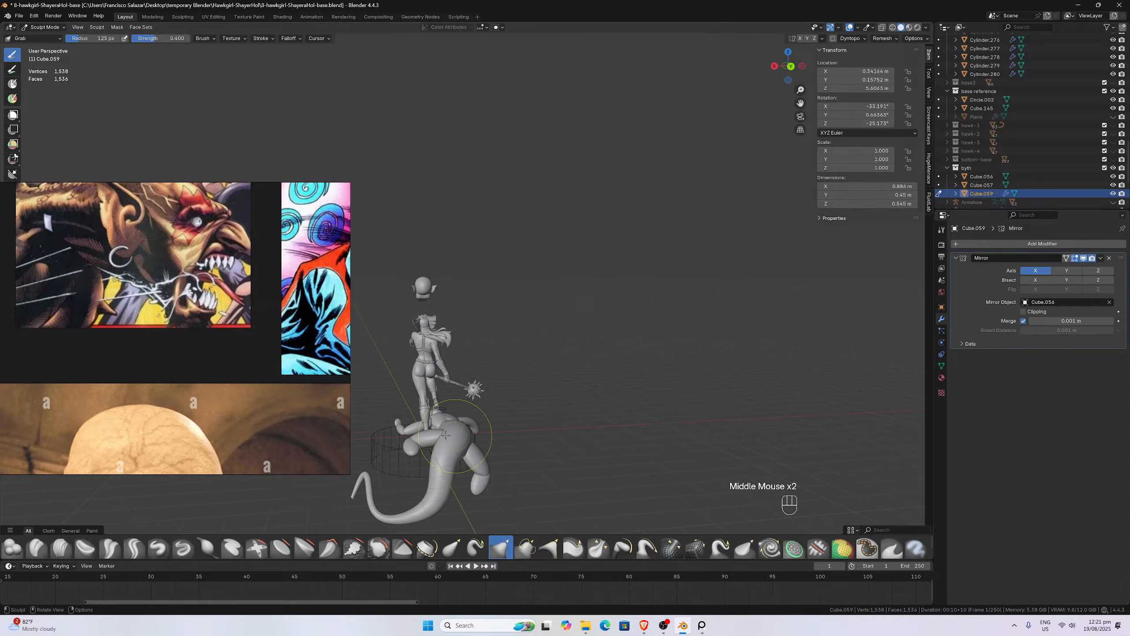
middle_drag(456, 465, 494, 443)
scroll(472, 461, up, 4)
scroll(481, 460, down, 1)
scroll(494, 459, down, 2)
middle_drag(522, 398, 523, 338)
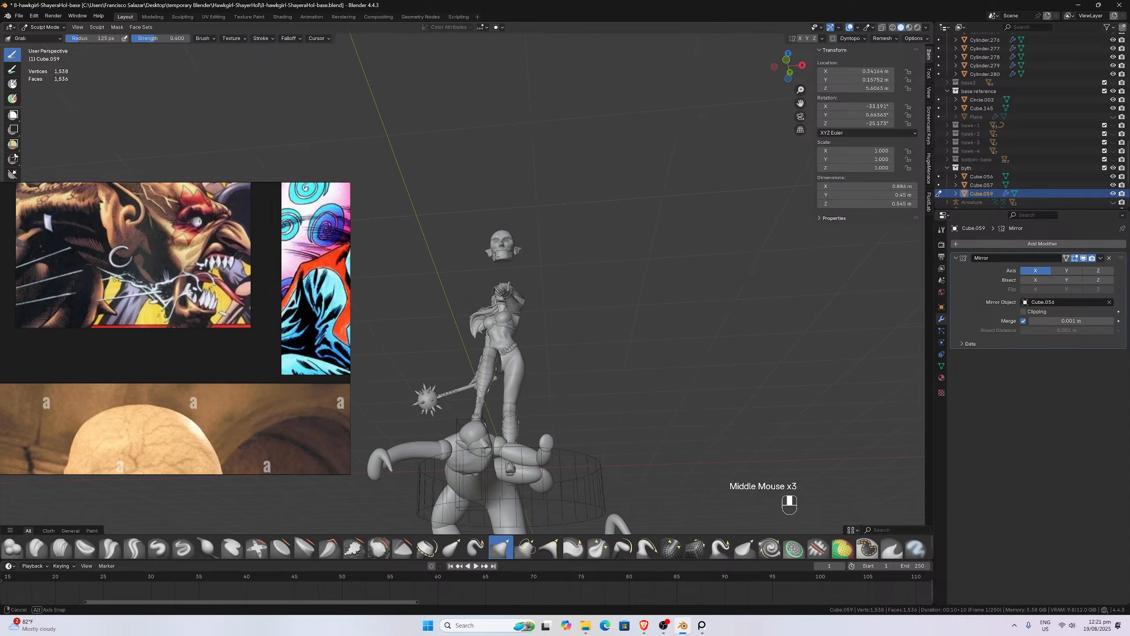
scroll(523, 312, up, 3)
middle_drag(524, 289, 527, 251)
scroll(527, 251, down, 2)
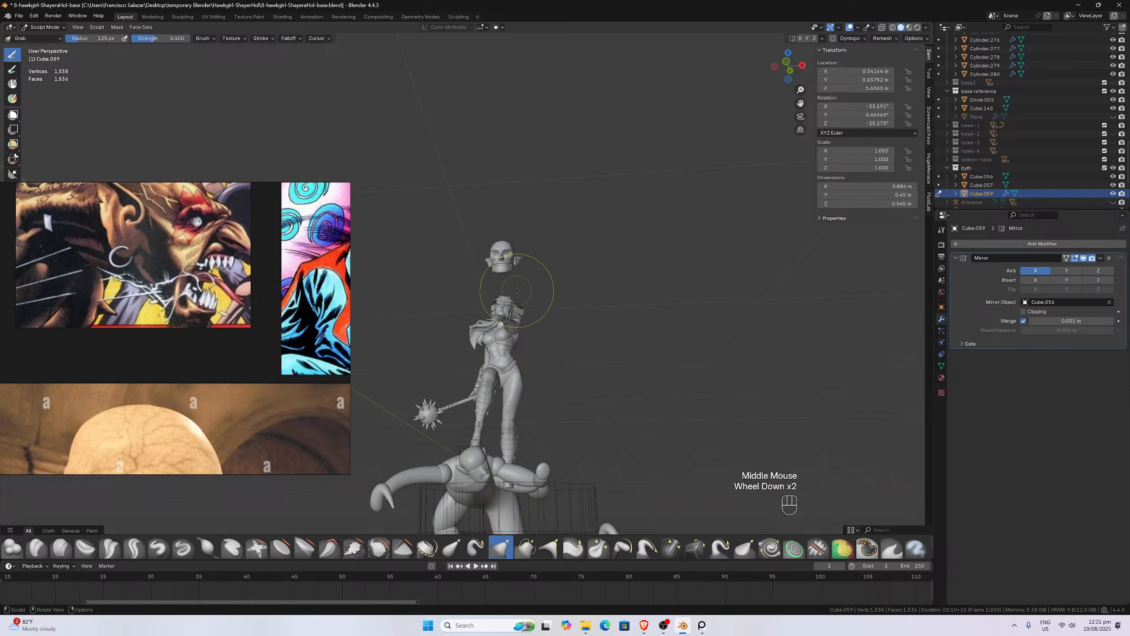
middle_drag(511, 266, 505, 253)
scroll(171, 286, down, 2)
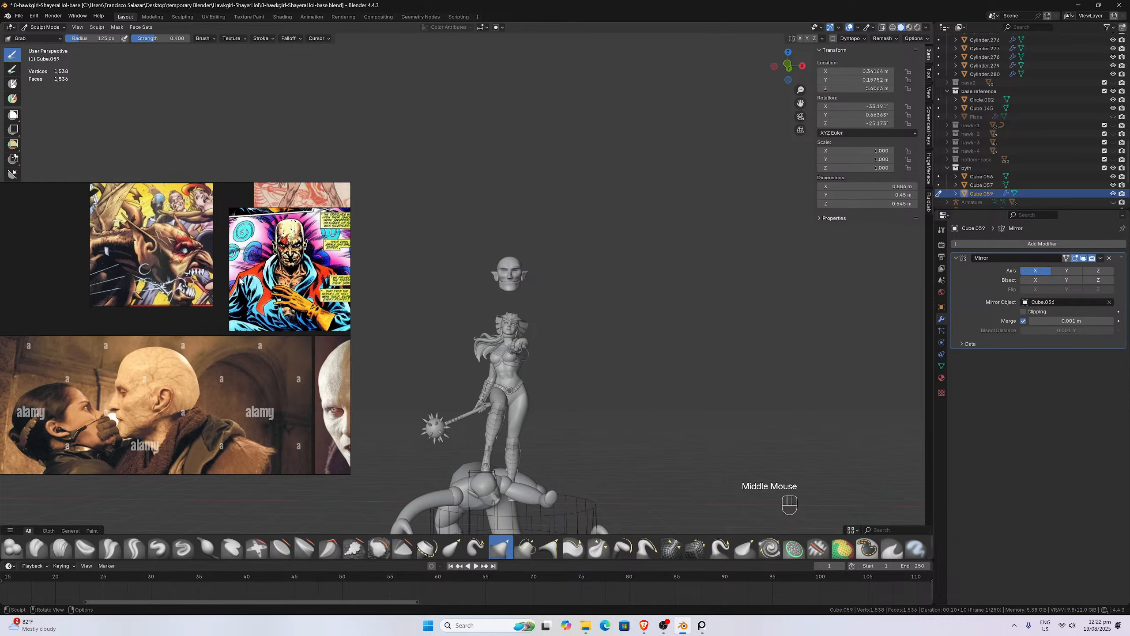
- Look through the villain references and examine the small bald figure beneath the dinosaur in the "UNGH!" comic panel
scroll(186, 268, down, 3)
middle_drag(186, 236, 211, 335)
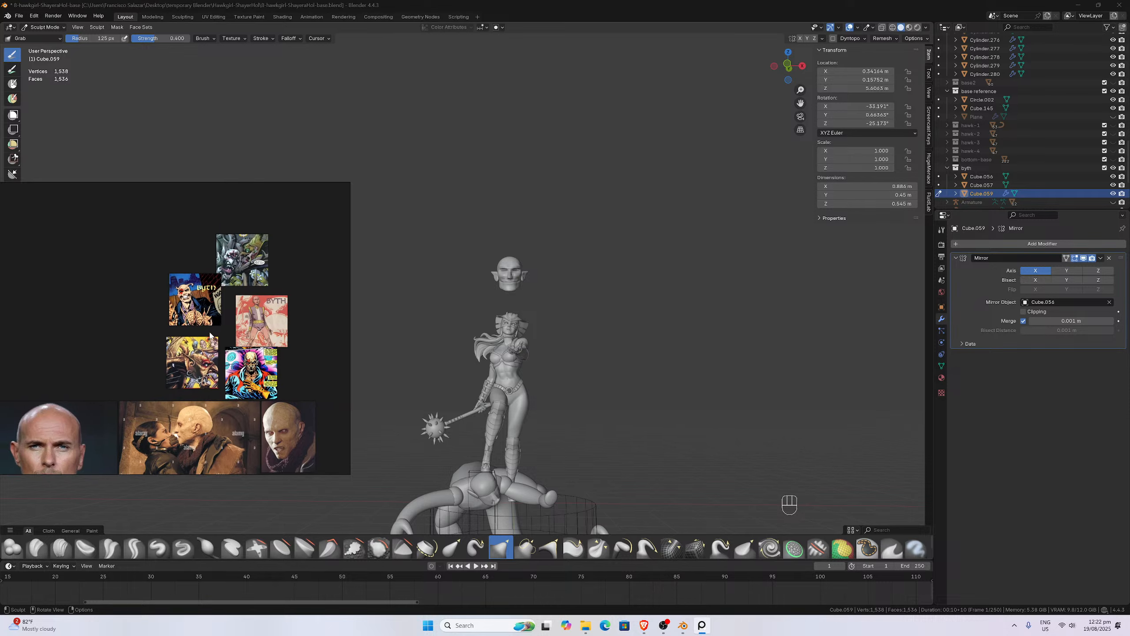
scroll(154, 400, up, 1)
middle_drag(152, 402, 230, 321)
scroll(227, 323, down, 3)
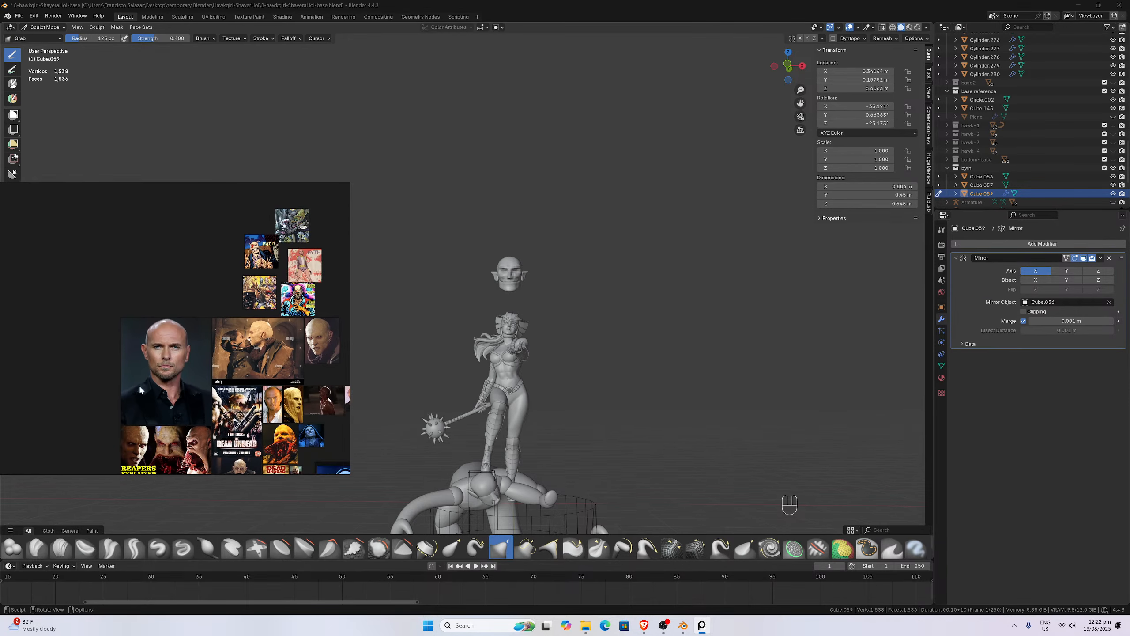
middle_drag(182, 426, 206, 377)
scroll(258, 346, up, 1)
scroll(207, 377, down, 3)
middle_drag(97, 370, 275, 333)
middle_drag(145, 345, 264, 354)
scroll(169, 338, up, 6)
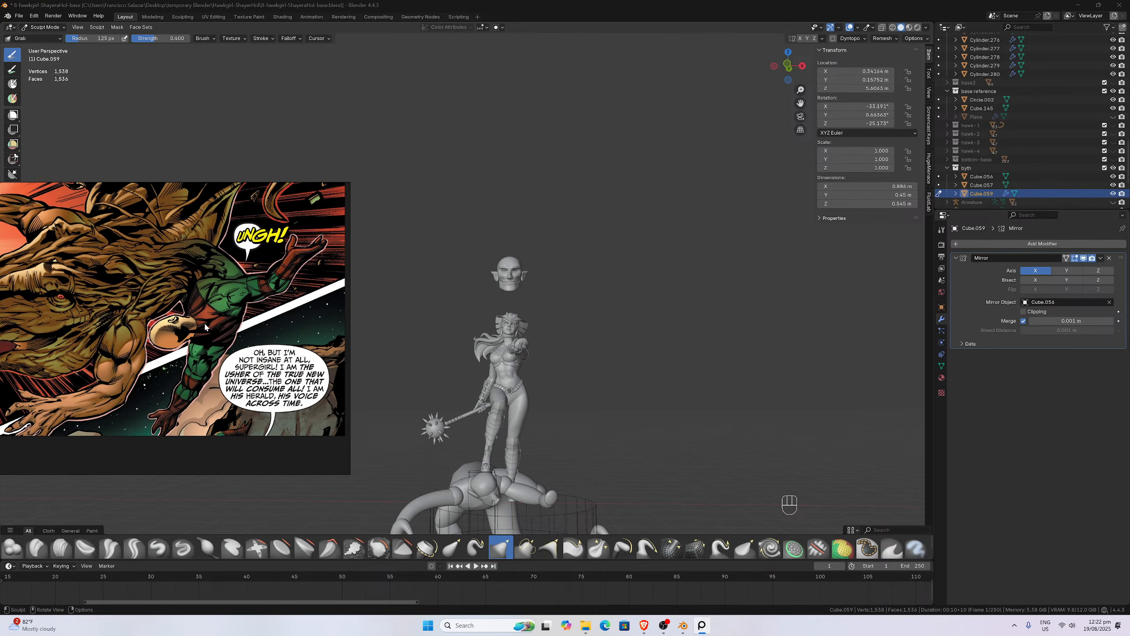
scroll(192, 348, up, 5)
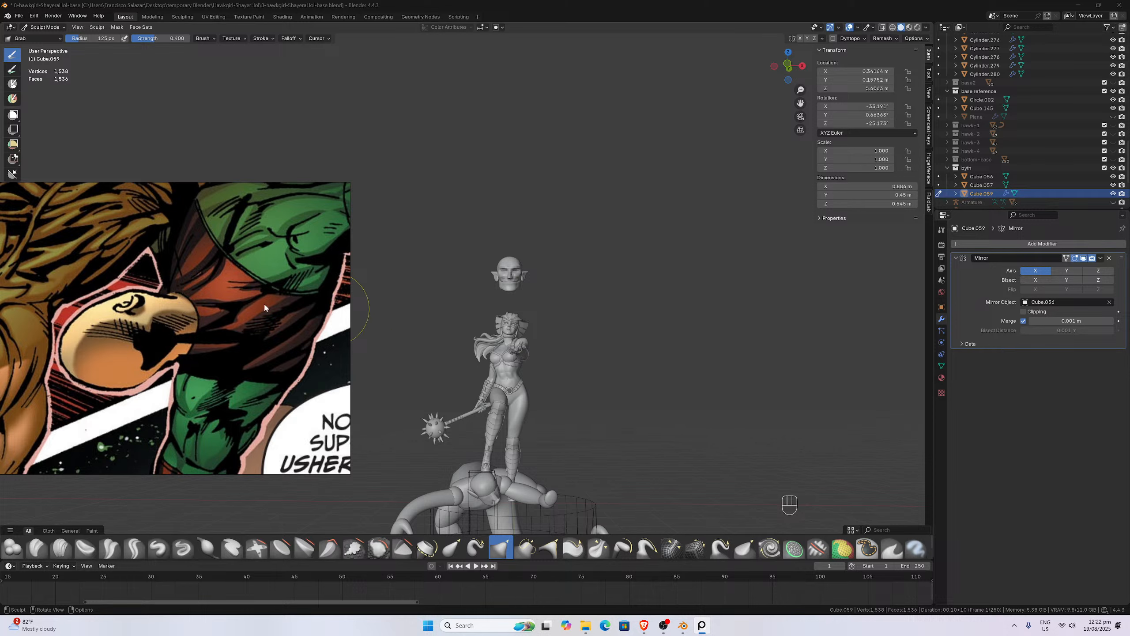
- Study the villain's head and the creature's body from the front, above and side against the comic dinosaur panel
scroll(525, 267, up, 5)
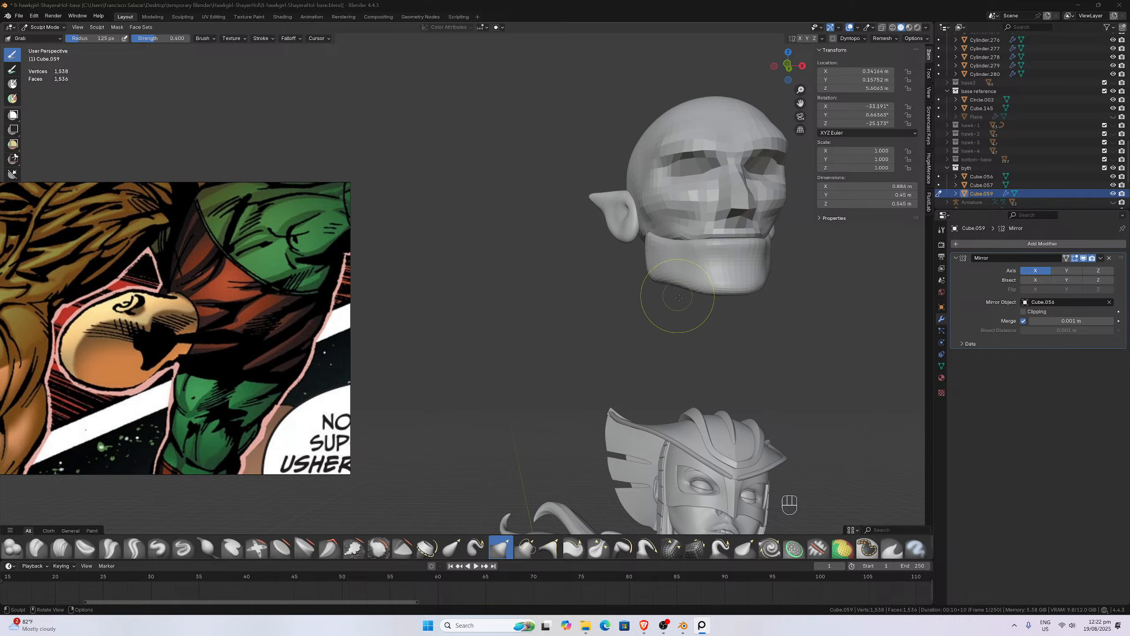
scroll(667, 294, down, 2)
scroll(614, 286, up, 1)
scroll(616, 285, up, 3)
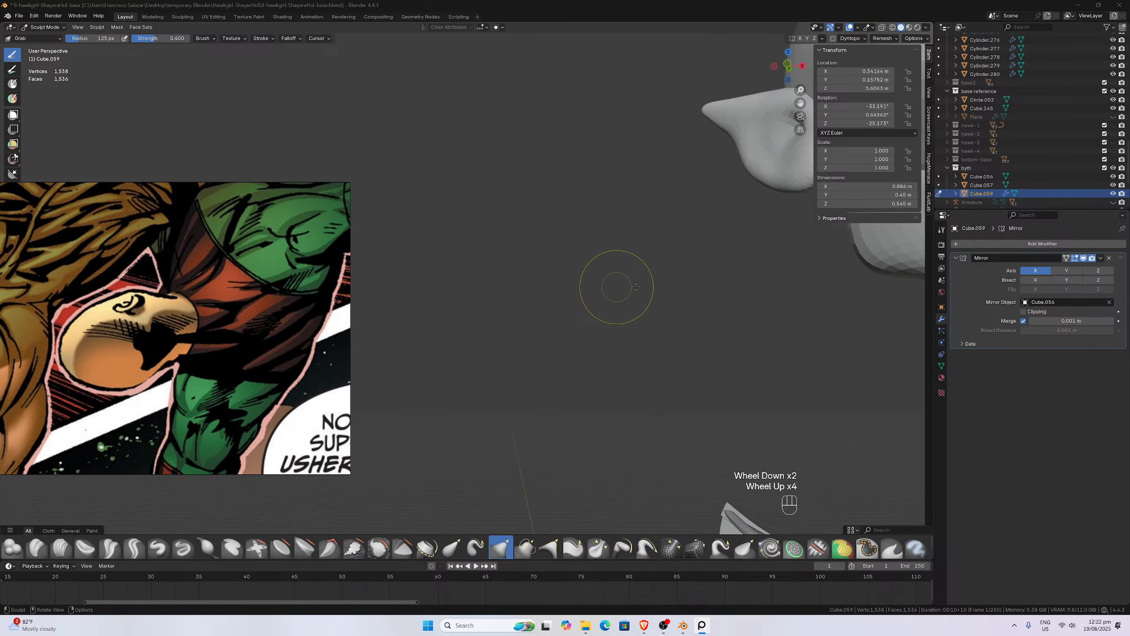
scroll(606, 290, down, 2)
scroll(198, 302, down, 3)
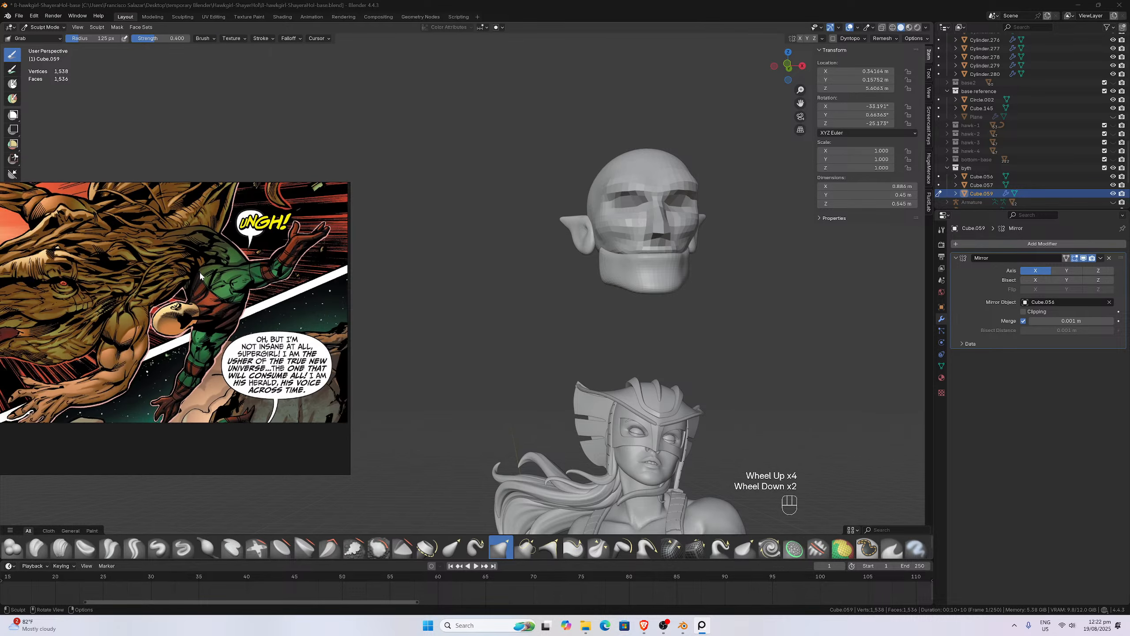
scroll(651, 472, down, 3)
mouse_move(651, 472)
middle_down()
mouse_move(659, 445)
mouse_move(669, 479)
middle_up()
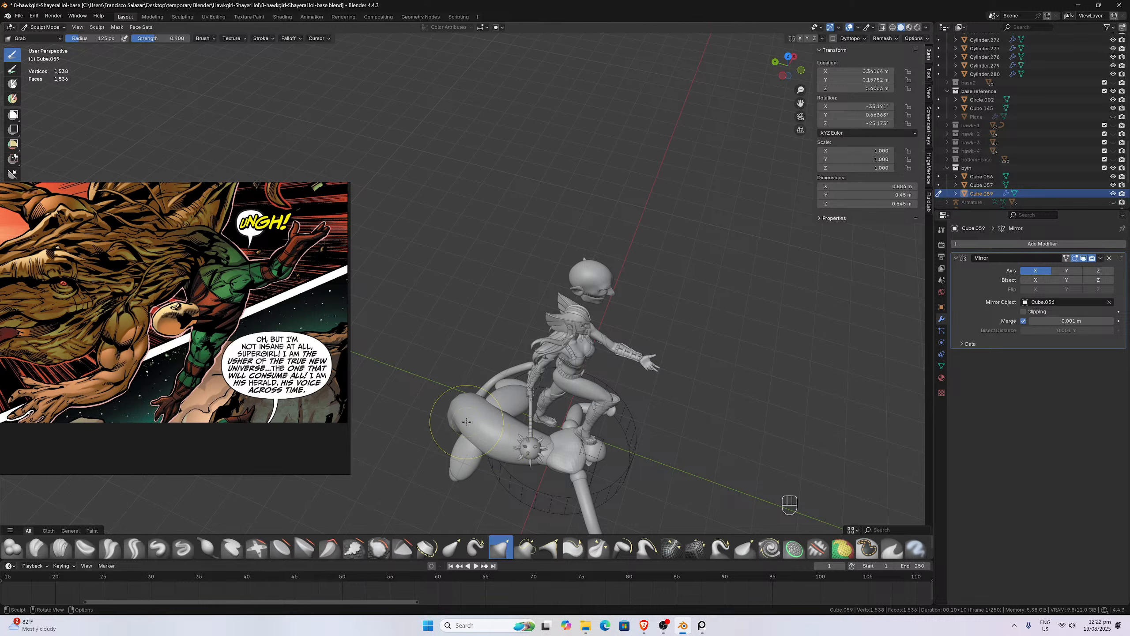
scroll(159, 294, down, 5)
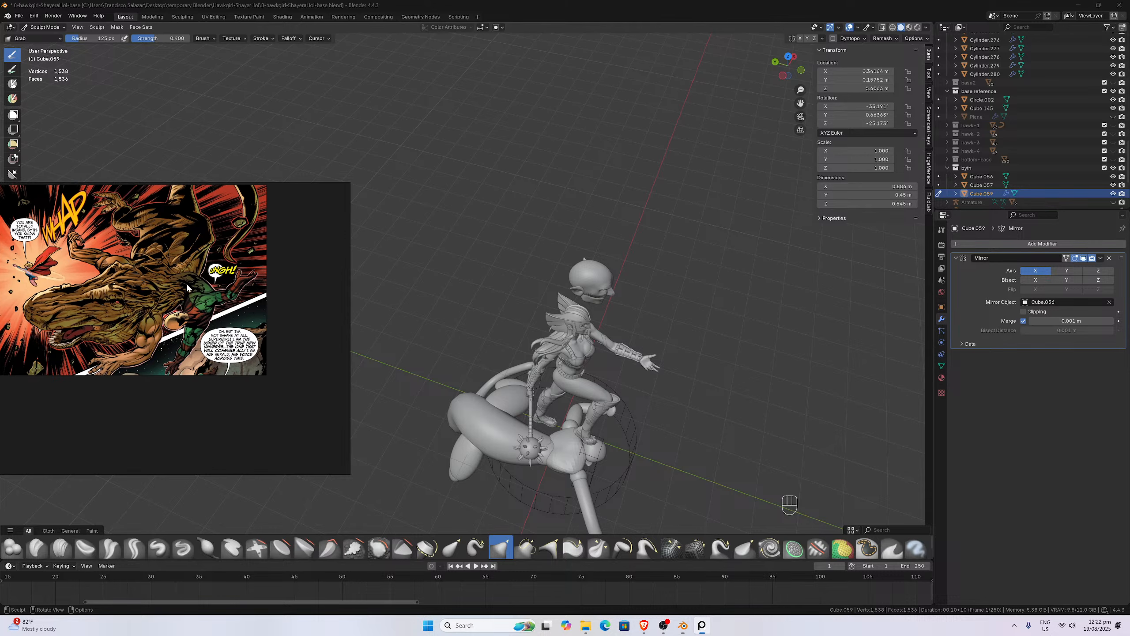
scroll(501, 429, up, 3)
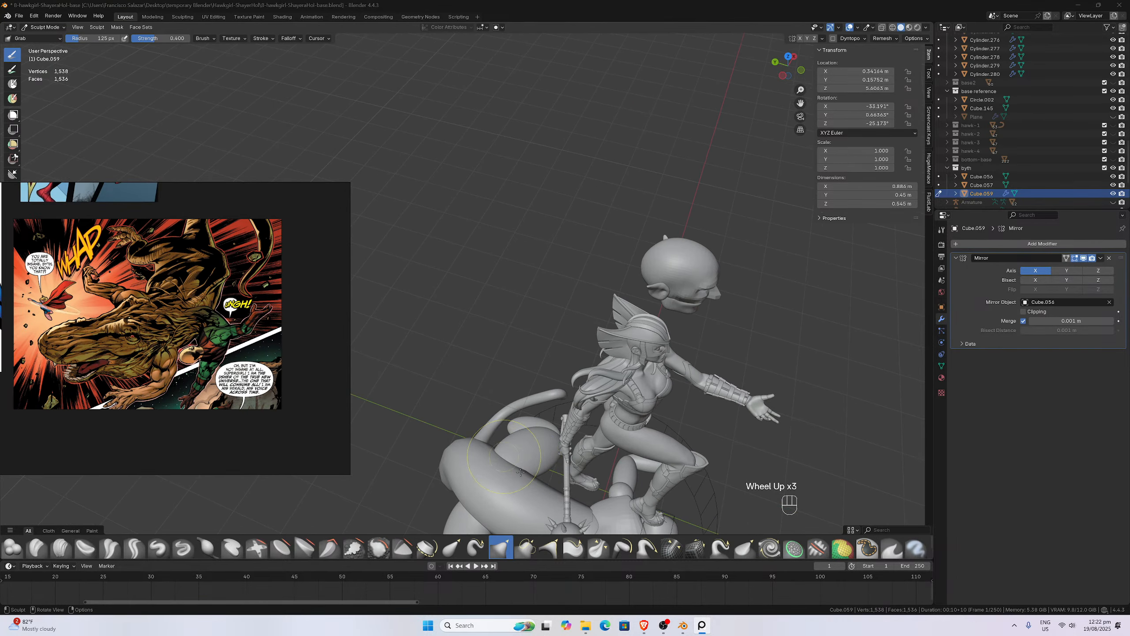
scroll(437, 409, down, 1)
middle_drag(437, 409, 614, 343)
scroll(589, 376, down, 5)
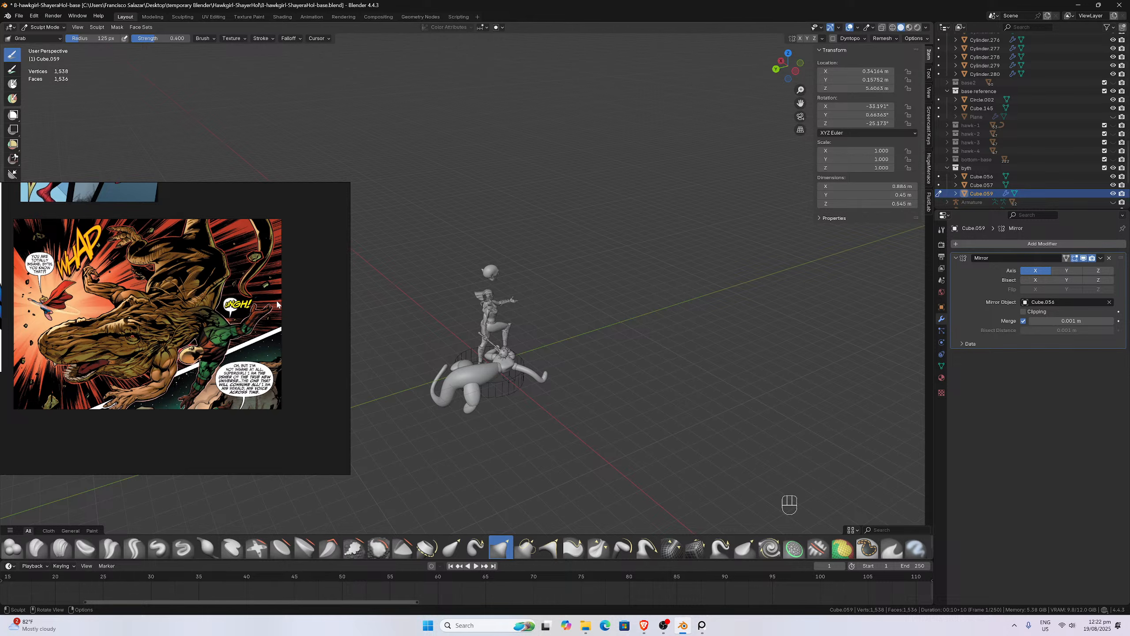
- Examine the painting of the winged angel standing on a demon as a pose reference for Hawkgirl and the creature
scroll(279, 303, down, 5)
middle_drag(264, 264, 292, 402)
scroll(292, 402, up, 5)
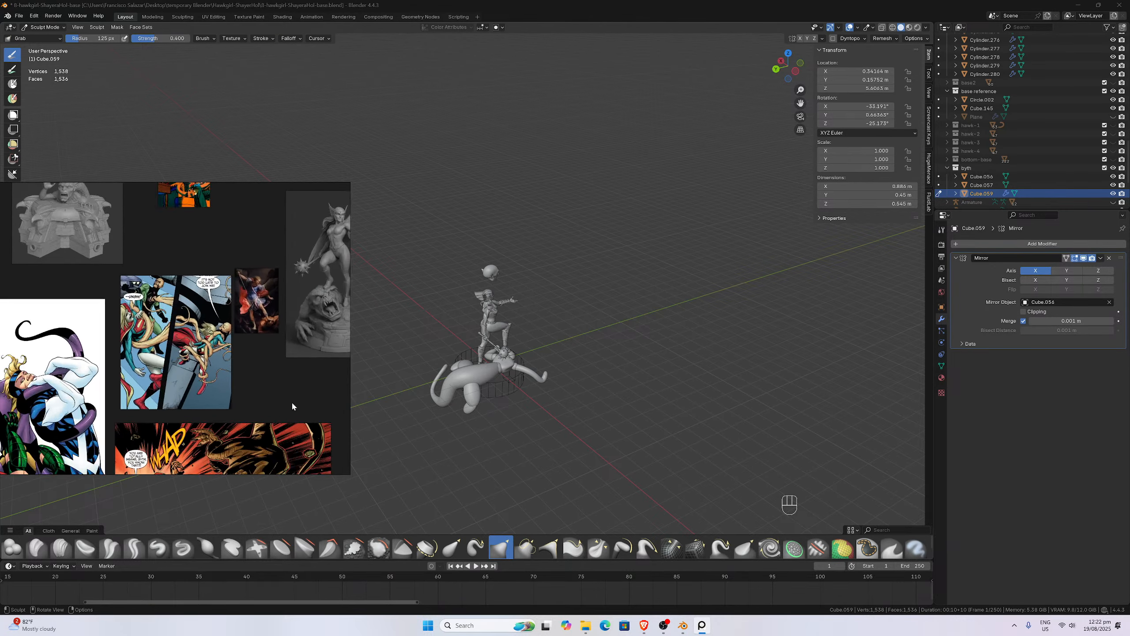
scroll(270, 319, up, 3)
middle_drag(251, 285, 275, 363)
scroll(275, 364, up, 3)
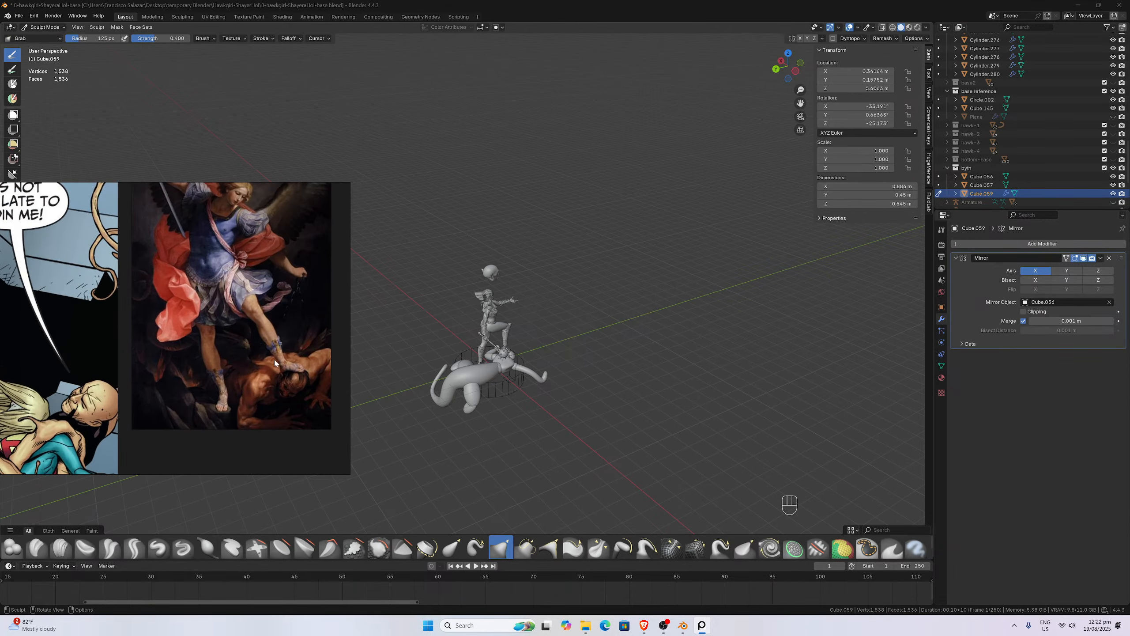
middle_drag(255, 313, 253, 364)
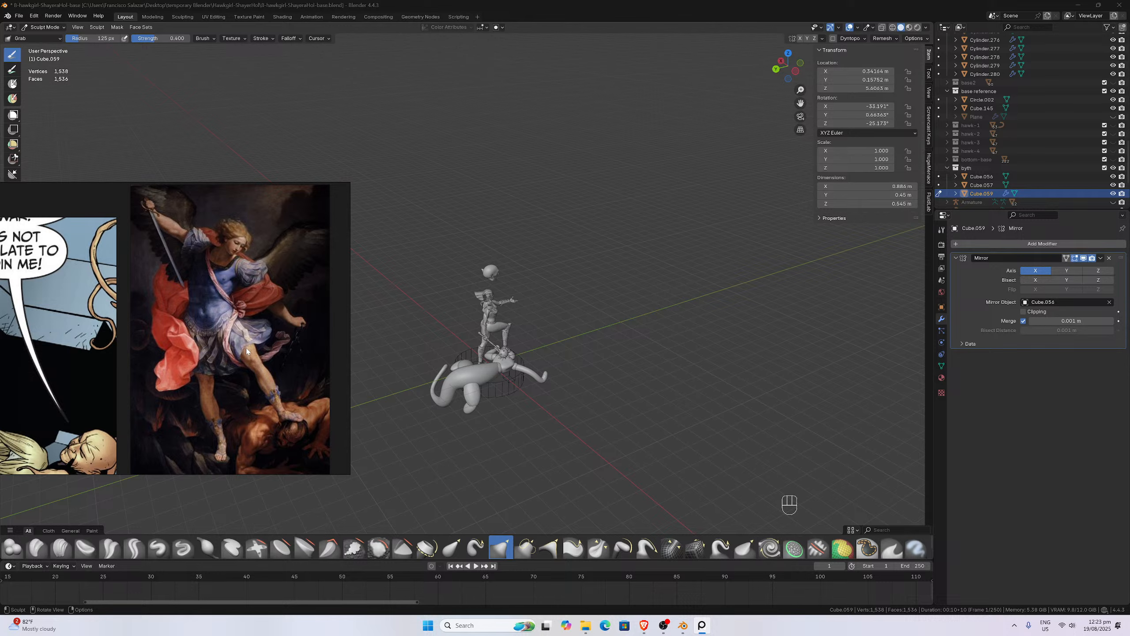
scroll(259, 385, down, 5)
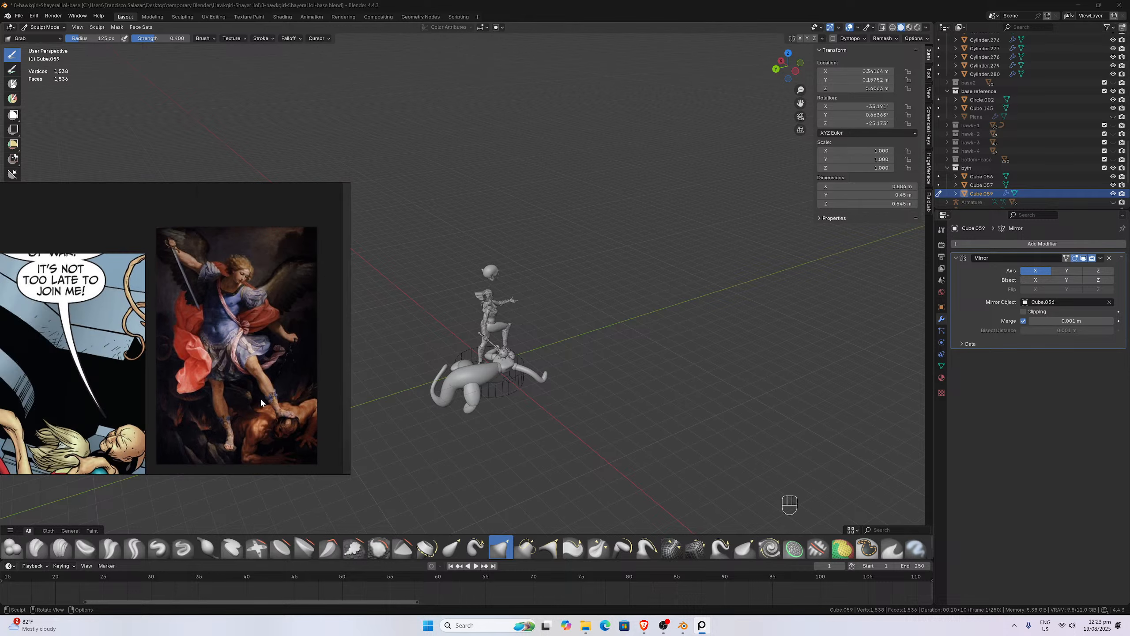
- Examine the creature's head, arms and tail under Hawkgirl's feet on the wireframe base from above, low front and side angles
mouse_move(495, 387)
middle_down()
mouse_move(525, 403)
mouse_move(503, 409)
mouse_move(508, 399)
middle_up()
scroll(537, 411, down, 1)
scroll(511, 396, up, 3)
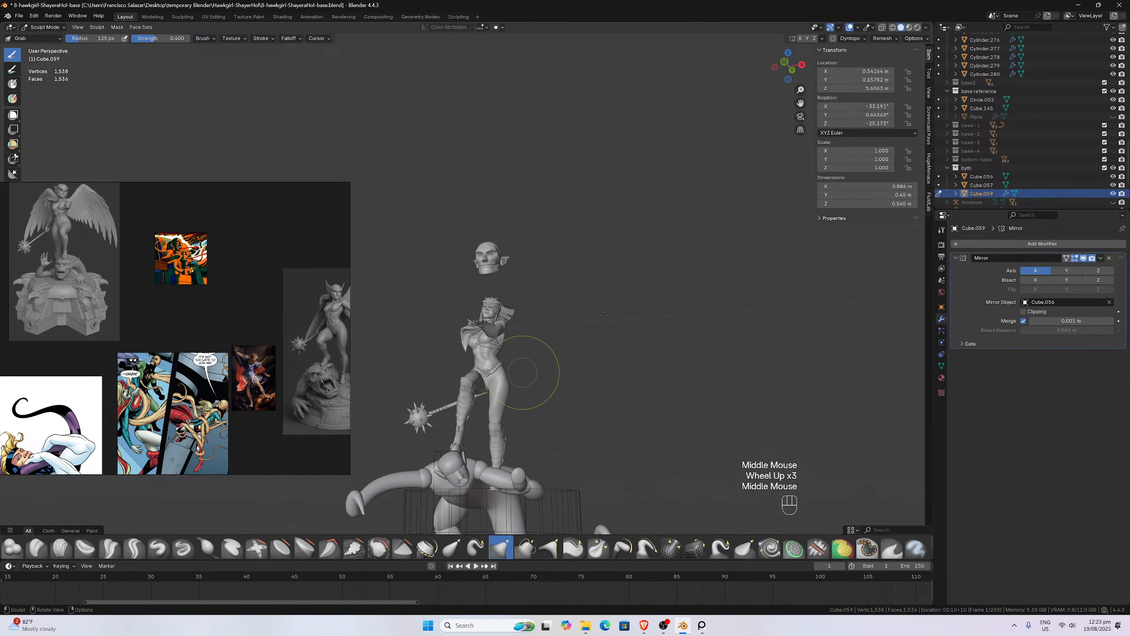
drag(789, 69, 777, 78)
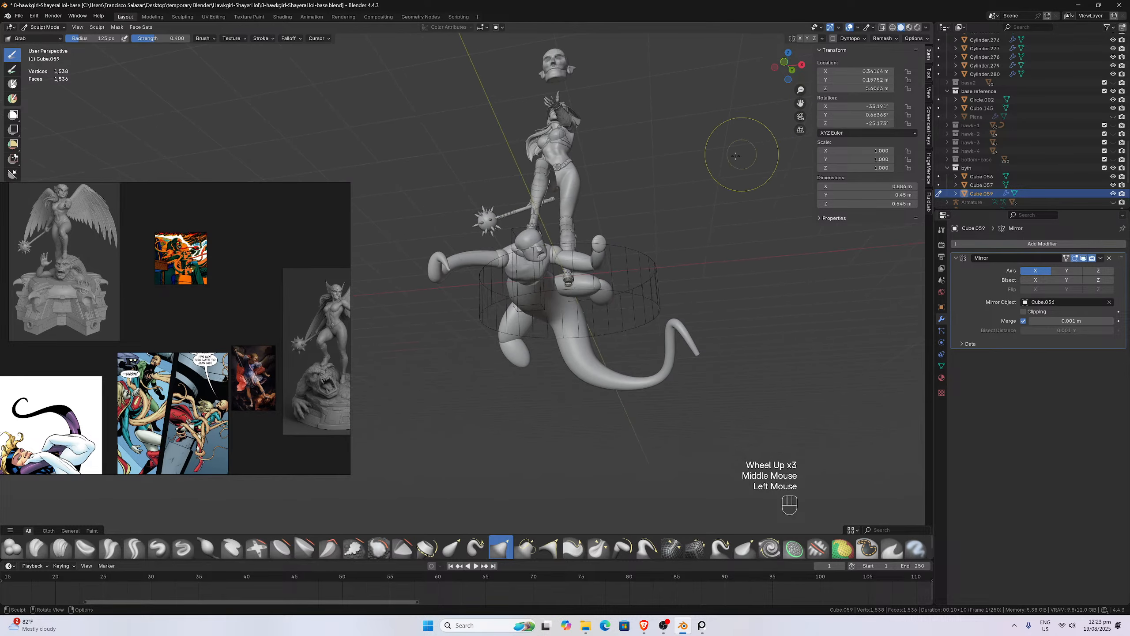
scroll(558, 384, up, 2)
middle_drag(557, 383, 529, 369)
scroll(557, 328, up, 1)
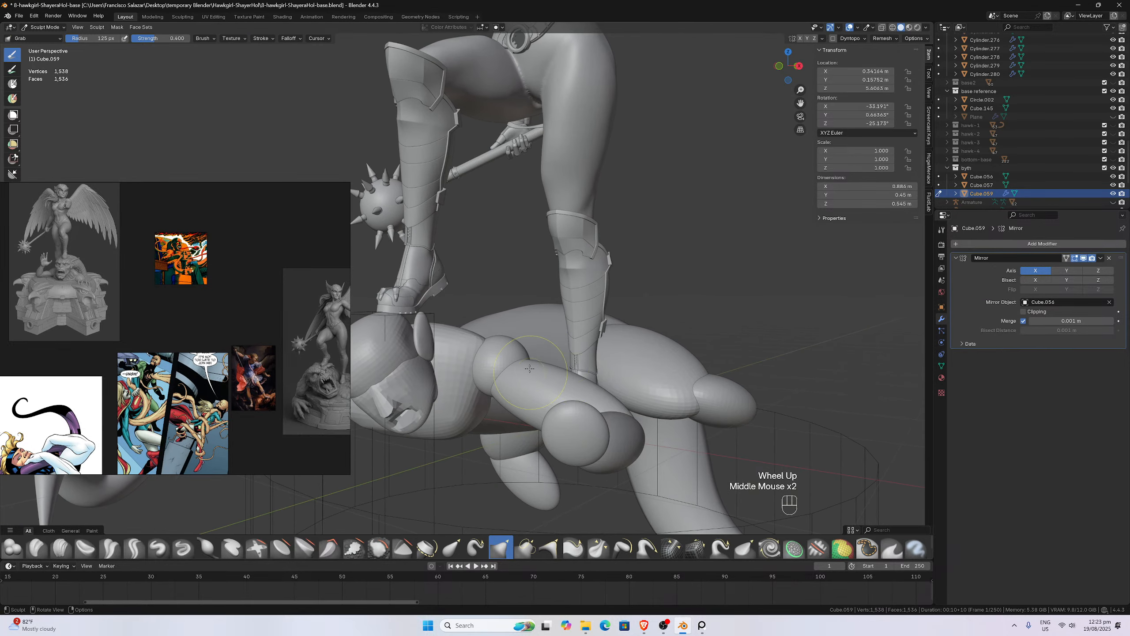
mouse_move(566, 418)
middle_down()
mouse_move(531, 381)
mouse_move(547, 403)
mouse_move(527, 408)
mouse_move(554, 403)
middle_up()
scroll(531, 381, down, 1)
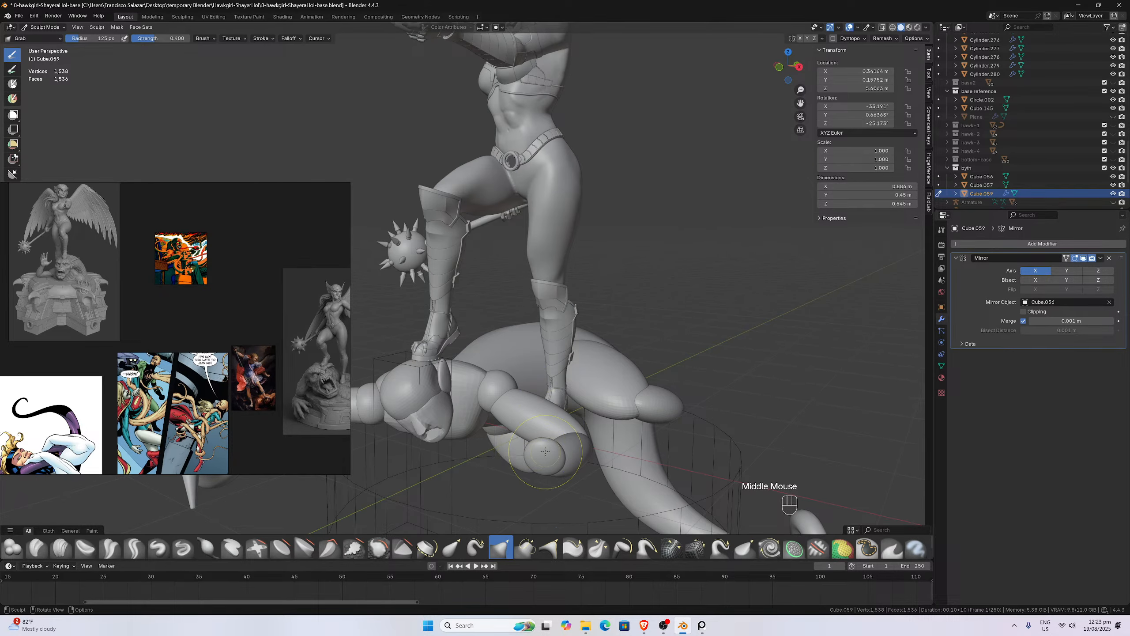
middle_drag(545, 451, 569, 439)
scroll(654, 342, up, 2)
scroll(645, 352, down, 3)
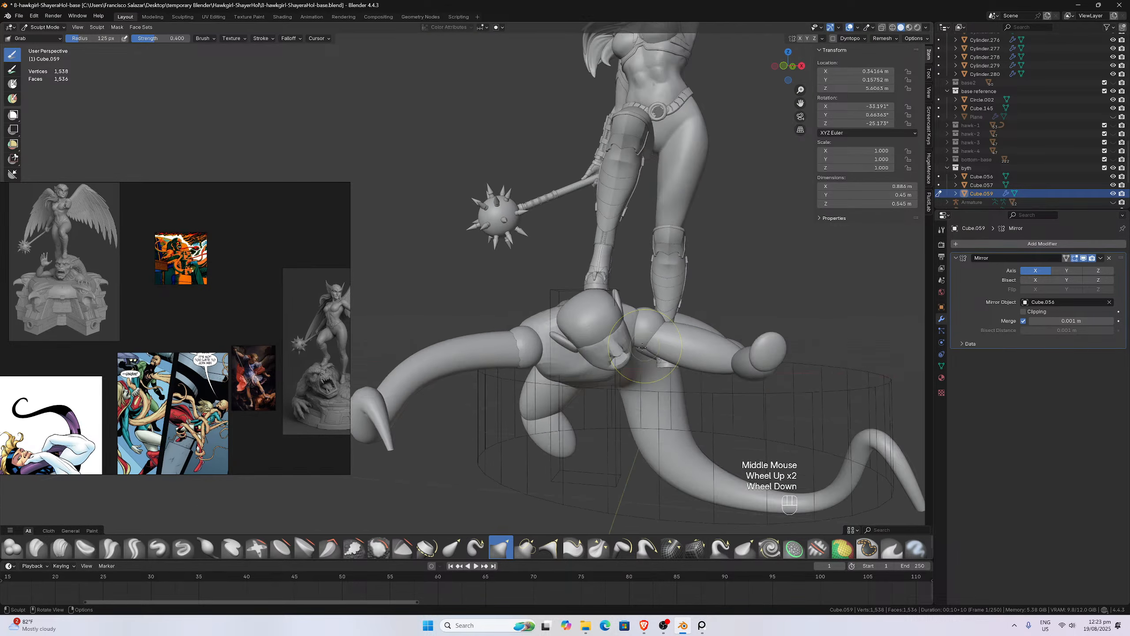
scroll(594, 402, up, 1)
middle_drag(574, 394, 606, 406)
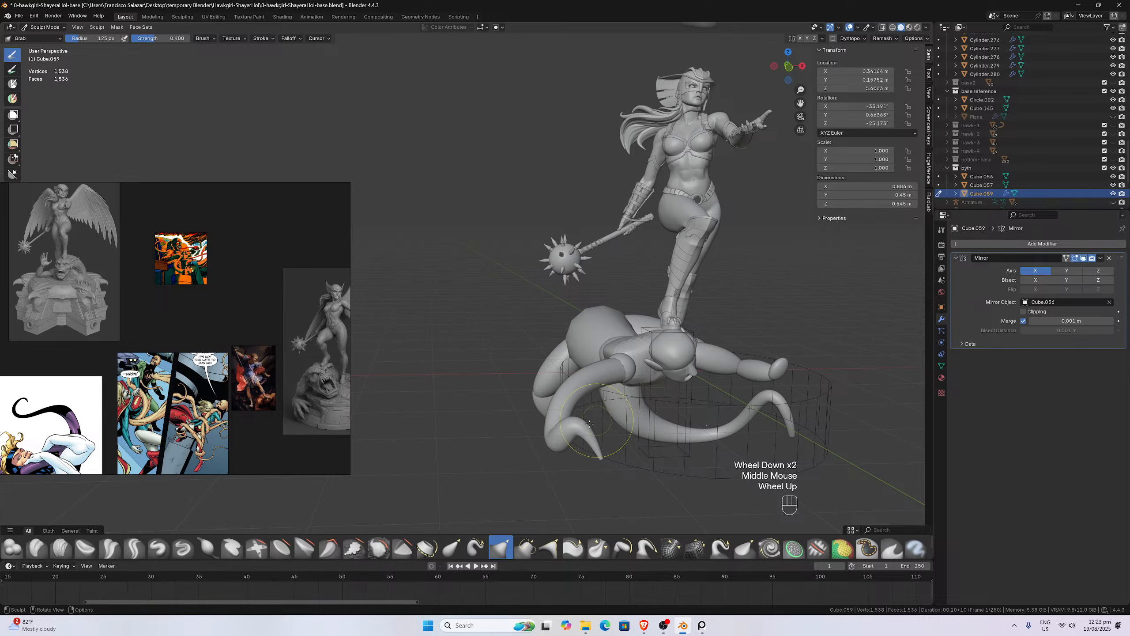
- Compare the creature's curled limbs and tail with the purple-tailed figure in the white-background comic reference
scroll(124, 407, up, 4)
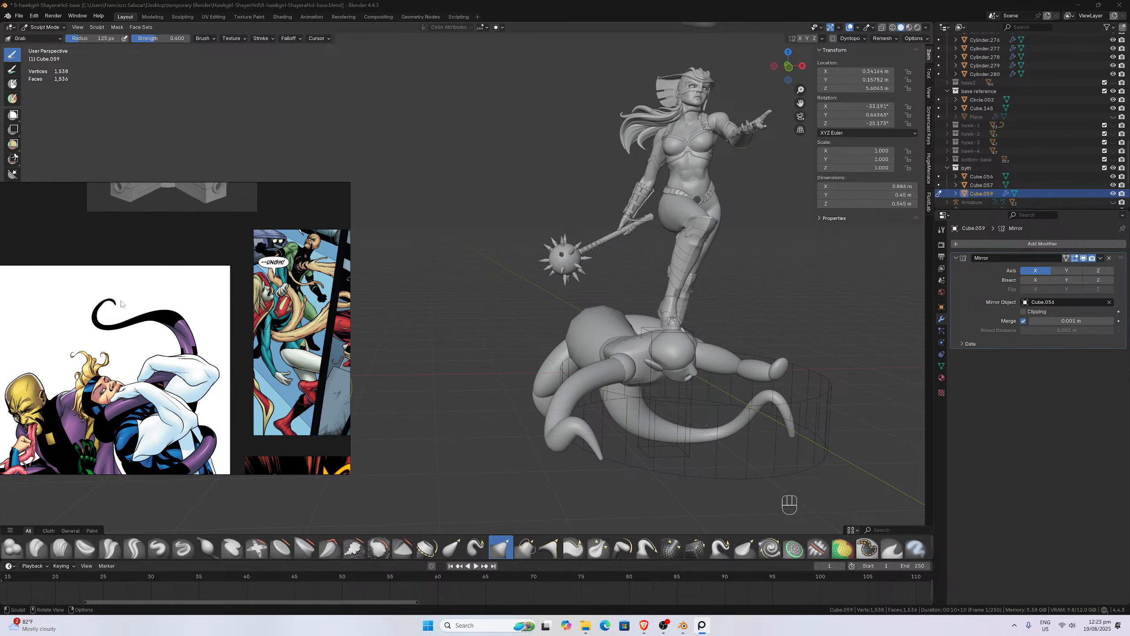
scroll(263, 315, down, 2)
middle_drag(677, 318, 696, 374)
scroll(696, 374, up, 2)
middle_drag(637, 320, 658, 272)
scroll(659, 273, down, 1)
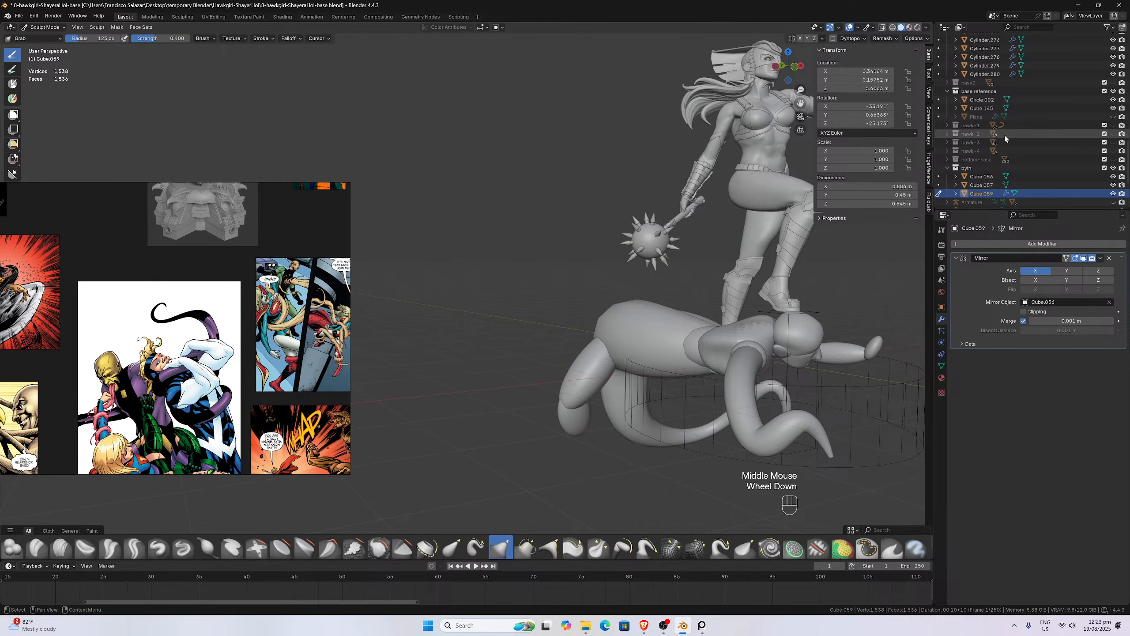
- Unhide the hawk-1, hawk-2 and base2 collections to bring the detailed statue base into the scene
click(1114, 126)
click(1114, 135)
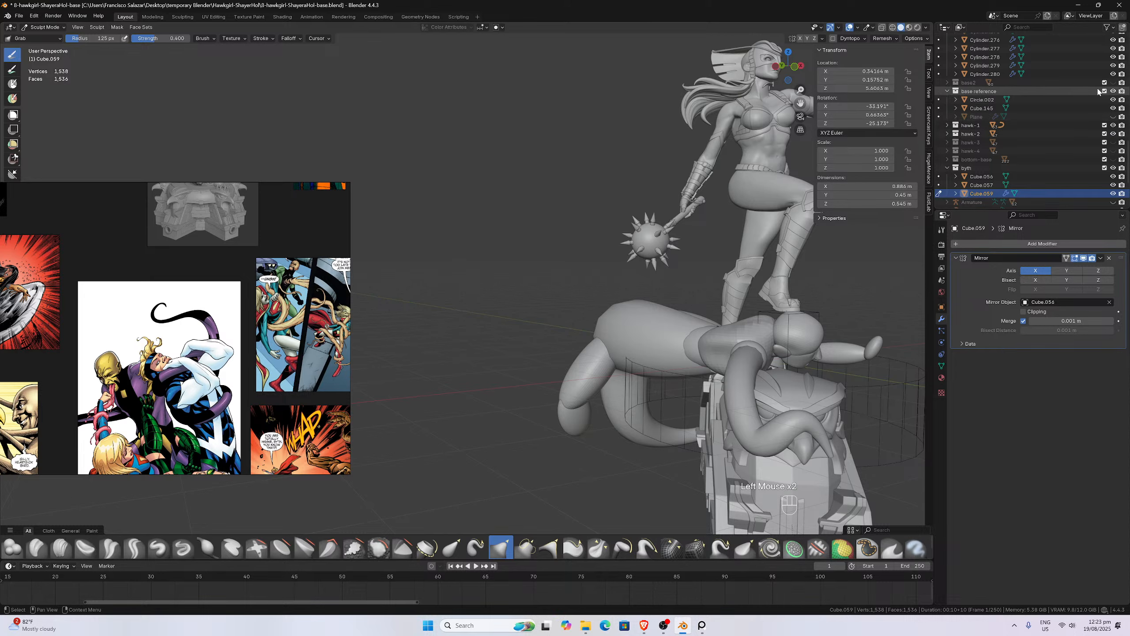
click(1114, 83)
- Inspect how the creature's back, legs and tail drape over the detailed base from behind, from the side and from the front
scroll(623, 289, down, 2)
middle_drag(623, 289, 706, 384)
scroll(613, 296, up, 2)
scroll(560, 424, up, 3)
drag(800, 103, 973, 62)
scroll(29, 212, down, 2)
scroll(454, 311, up, 2)
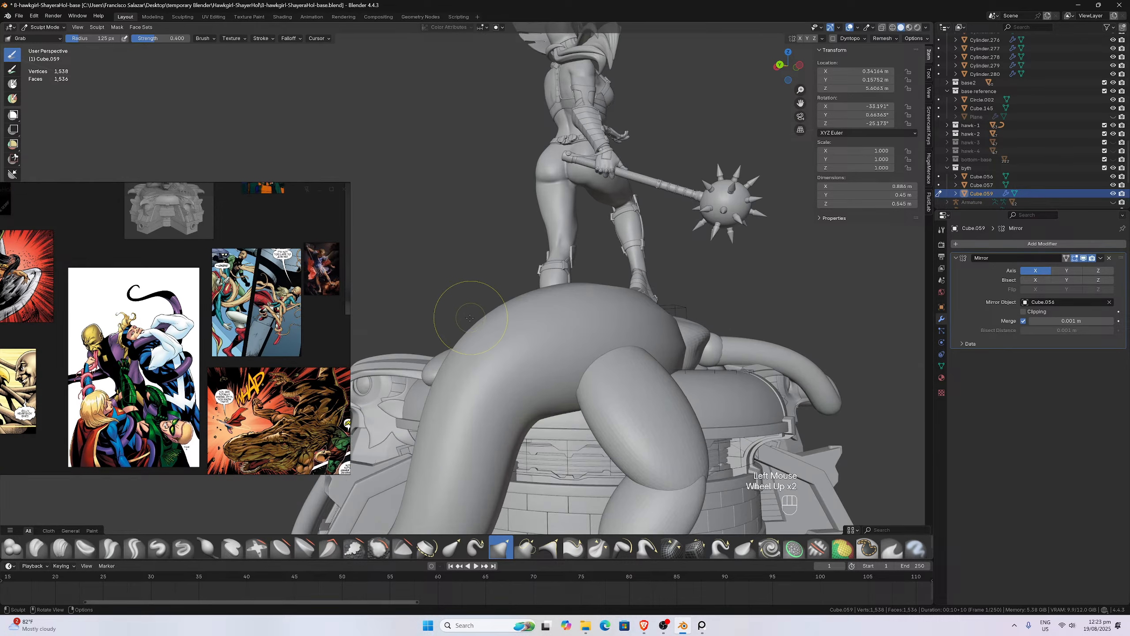
middle_drag(454, 310, 505, 322)
scroll(504, 323, down, 2)
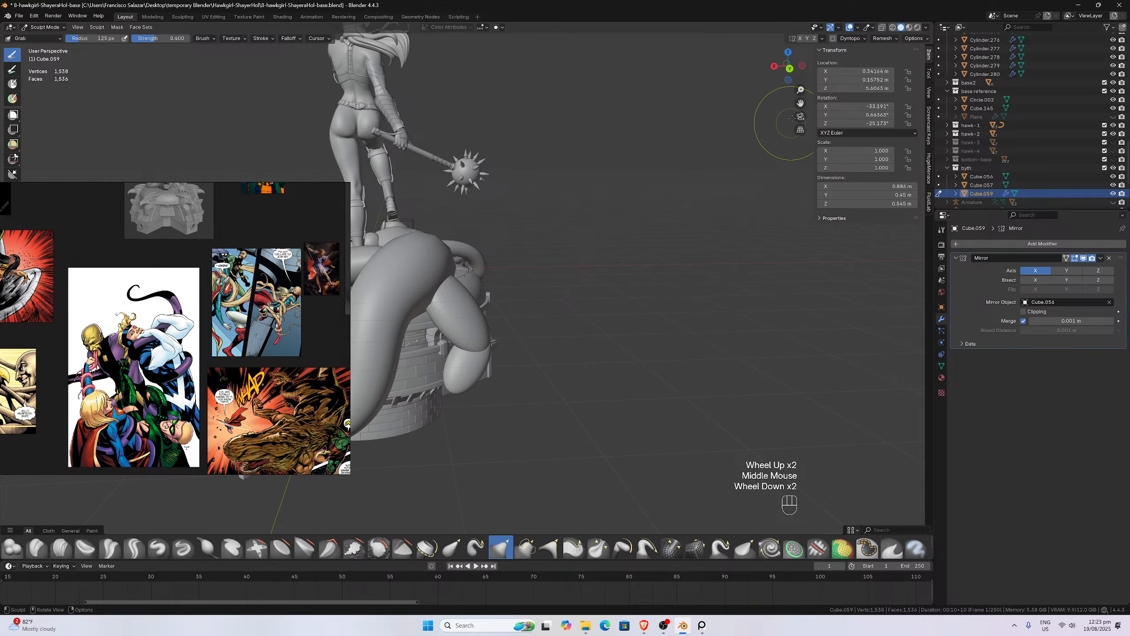
drag(800, 104, 1006, 118)
scroll(661, 222, up, 4)
mouse_move(609, 226)
middle_down()
mouse_move(565, 255)
mouse_move(472, 243)
middle_up()
scroll(583, 241, down, 5)
middle_drag(643, 355, 632, 361)
scroll(632, 361, up, 1)
scroll(631, 361, down, 1)
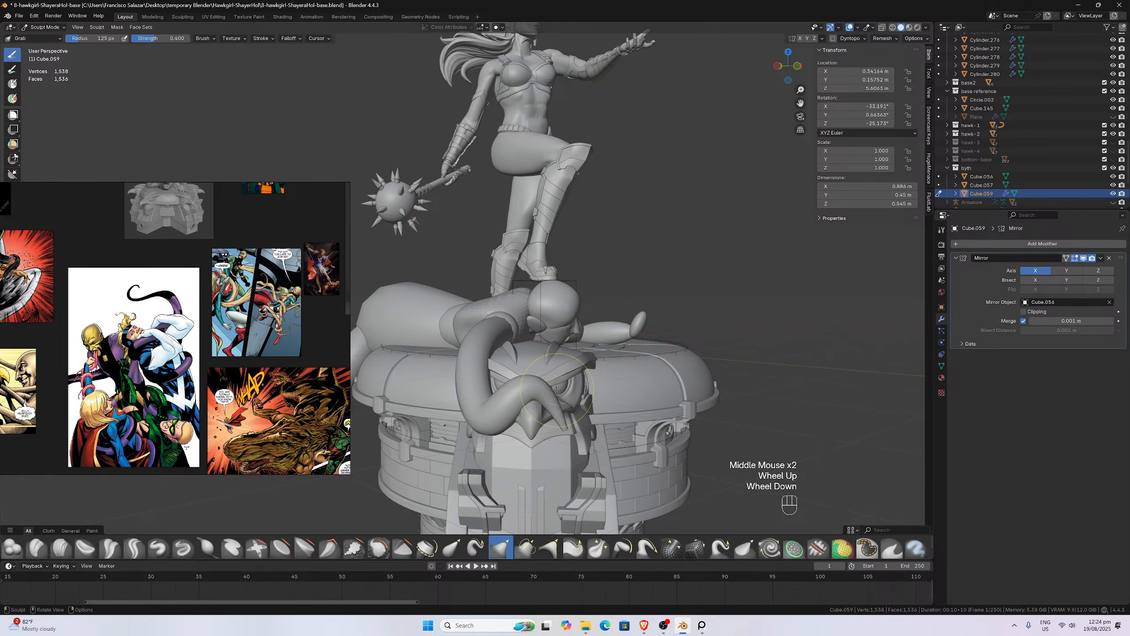
- Review the full composition of the villain's head, Hawkgirl, mace and creature on the detailed base from above and the side
middle_drag(556, 390, 597, 356)
scroll(572, 385, up, 4)
scroll(627, 381, down, 2)
middle_drag(596, 357, 619, 344)
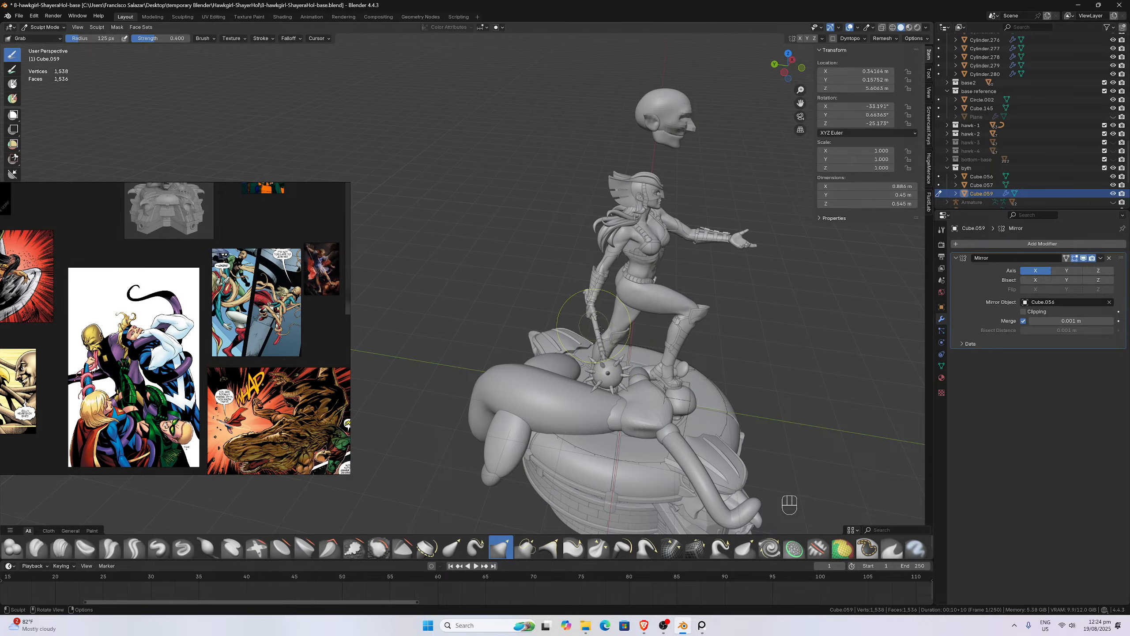
middle_drag(660, 368, 603, 361)
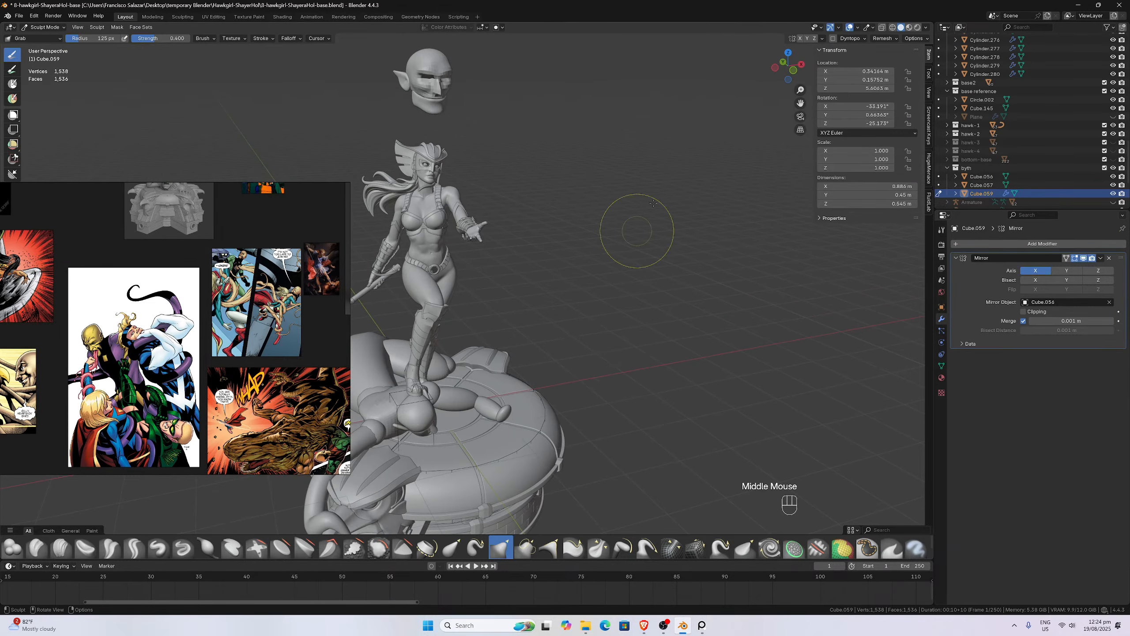
drag(801, 103, 1021, 91)
scroll(525, 395, up, 2)
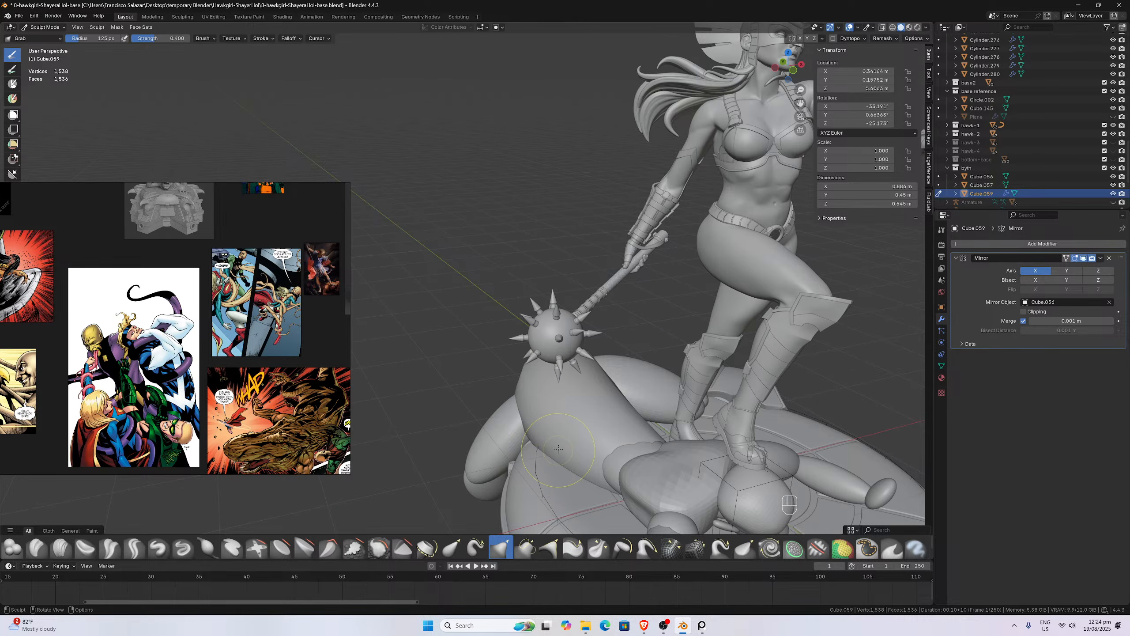
scroll(592, 339, down, 2)
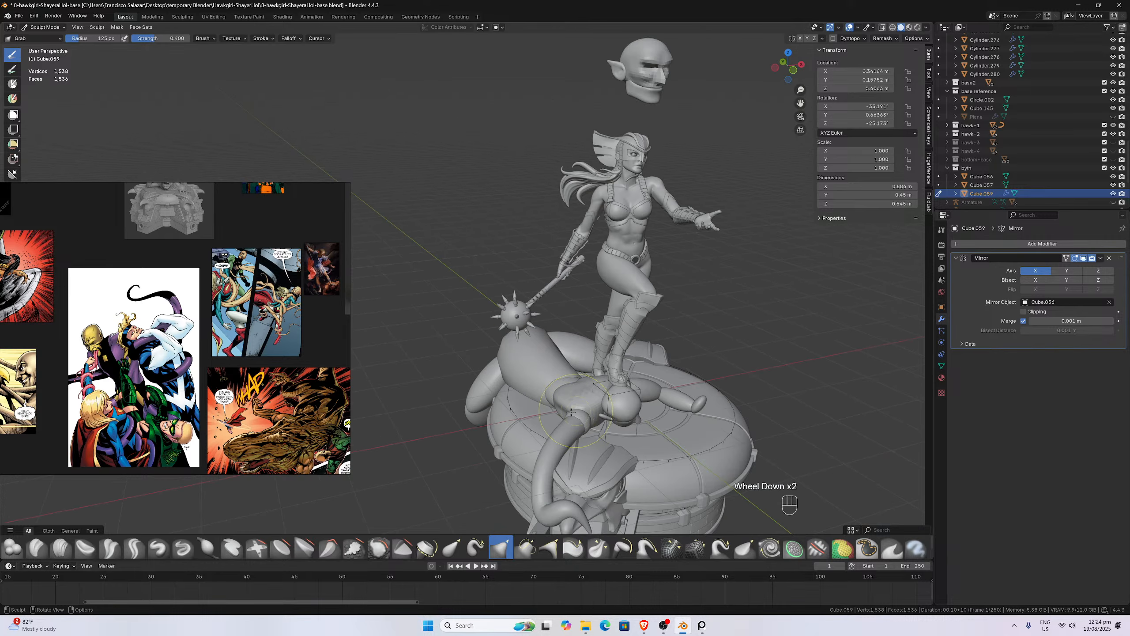
- Examine Hawkgirl's outstretched open hand, forearm and torso up close from the front
mouse_move(592, 338)
middle_down()
mouse_move(569, 363)
mouse_move(571, 334)
middle_up()
scroll(569, 370, up, 3)
scroll(571, 335, down, 1)
scroll(572, 334, down, 1)
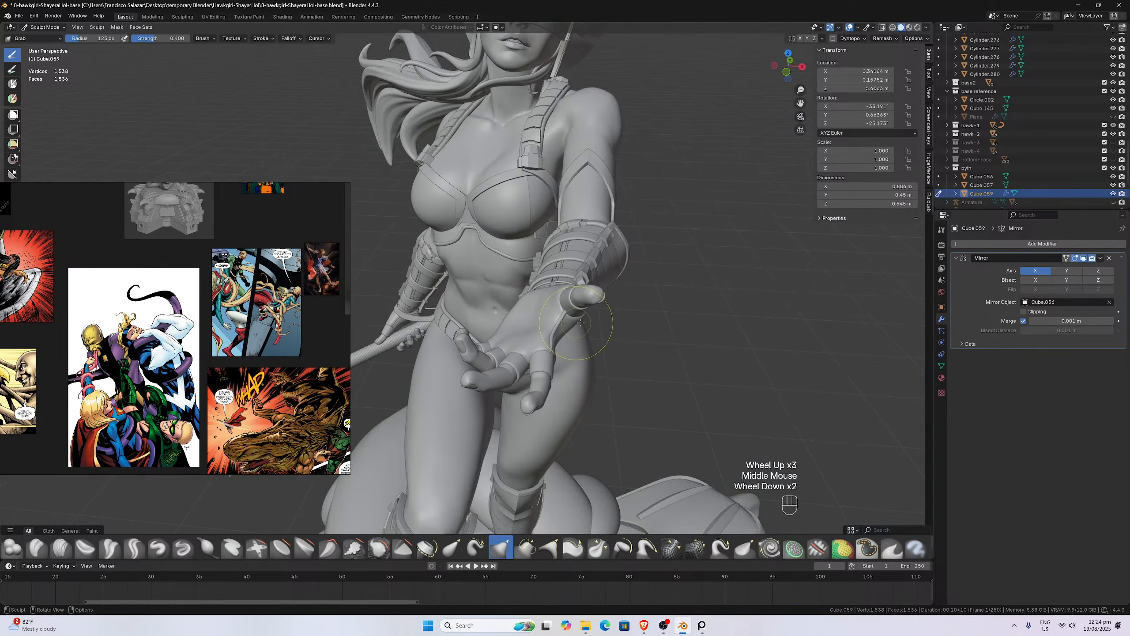
scroll(582, 340, up, 1)
scroll(574, 387, down, 1)
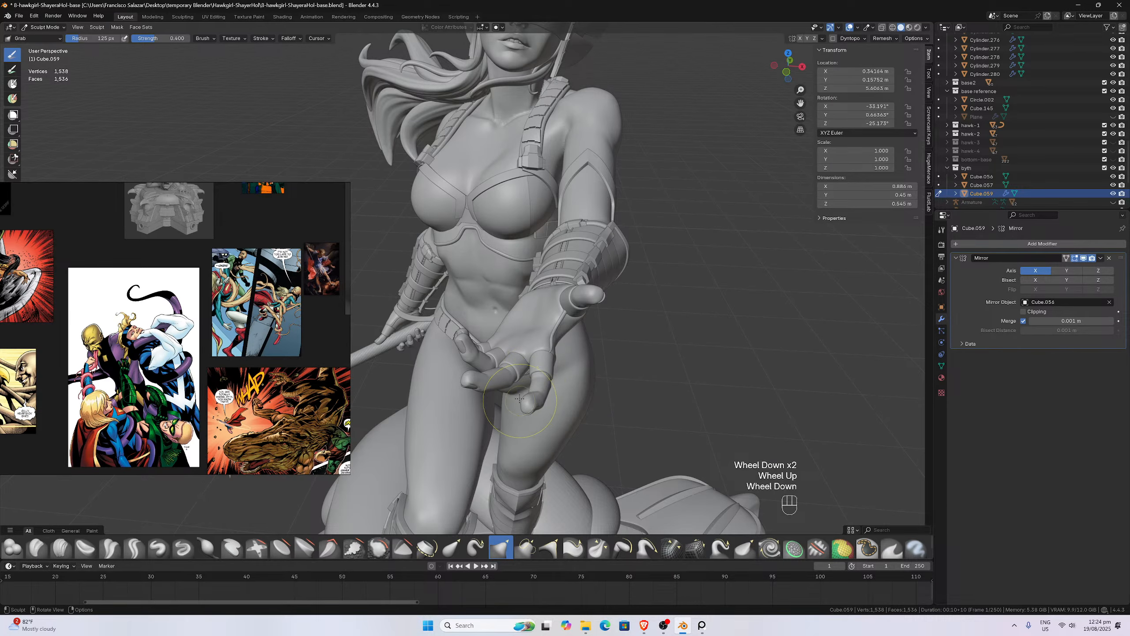
mouse_move(519, 398)
middle_down()
mouse_move(645, 312)
mouse_move(675, 304)
middle_up()
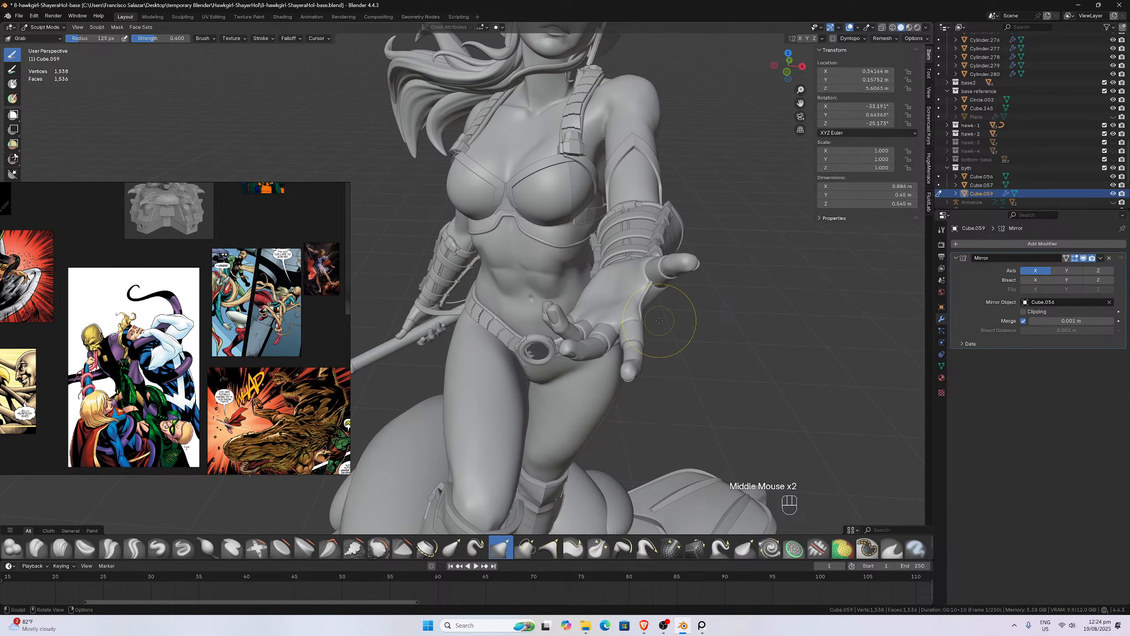
middle_drag(631, 359, 615, 258)
scroll(619, 253, up, 2)
scroll(619, 250, down, 3)
scroll(606, 276, down, 2)
scroll(599, 295, up, 2)
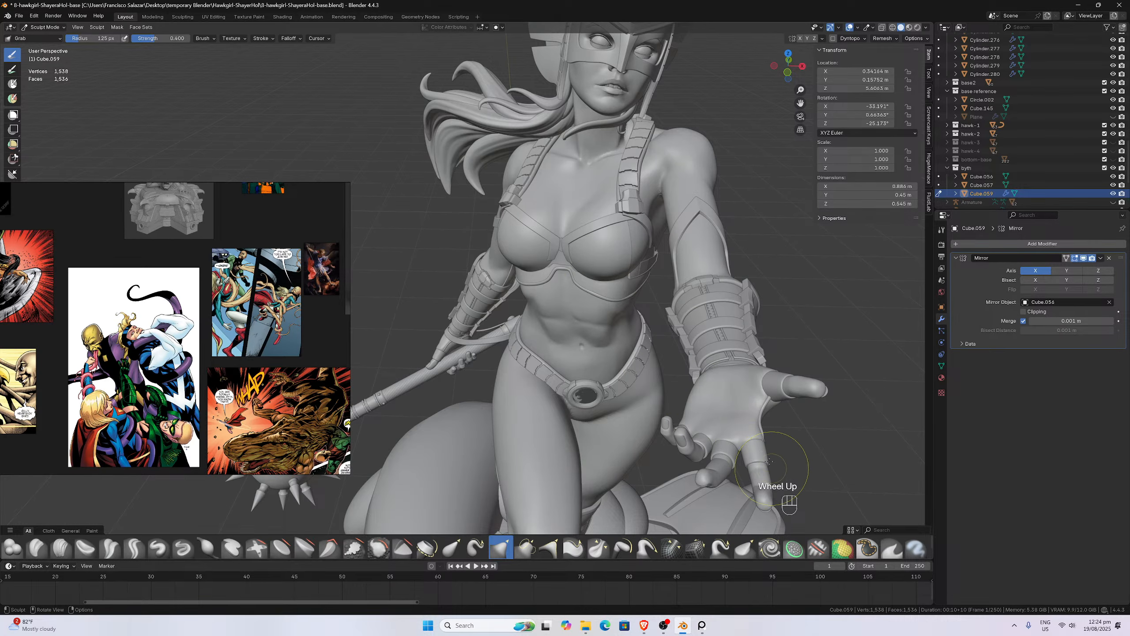
mouse_move(755, 440)
middle_down()
mouse_move(704, 353)
mouse_move(702, 385)
mouse_move(694, 365)
mouse_move(679, 392)
mouse_move(664, 334)
middle_up()
scroll(663, 332, down, 2)
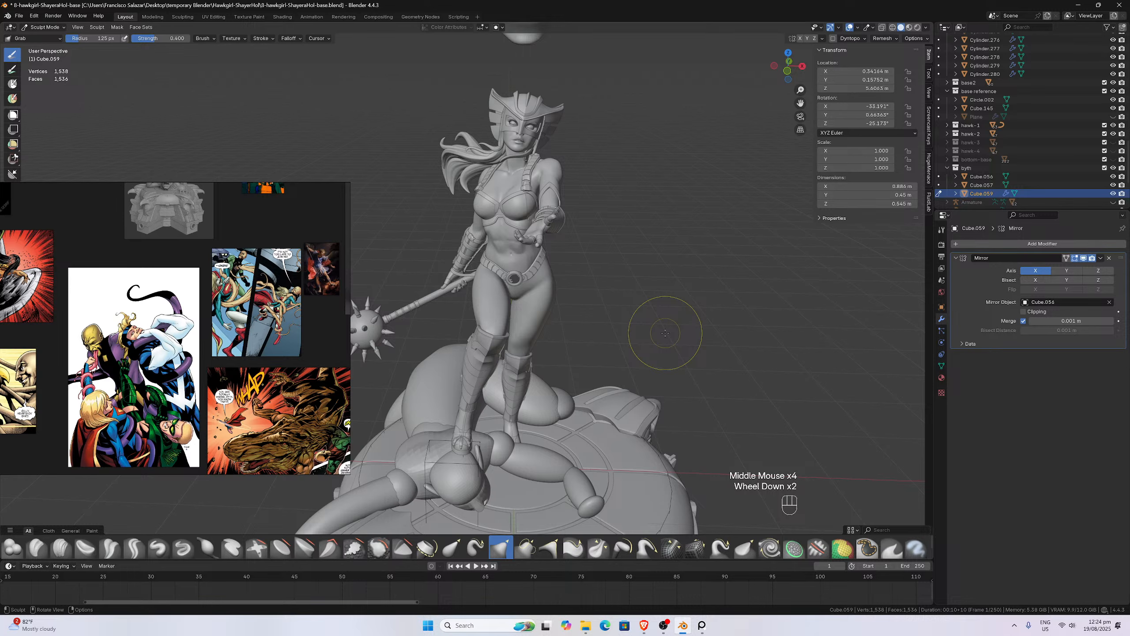
- Study Hawkgirl's stance with her foot planted on the creature's head from the front and a low angle
middle_drag(465, 412, 422, 414)
mouse_move(565, 176)
middle_down()
mouse_move(616, 183)
mouse_move(618, 279)
middle_up()
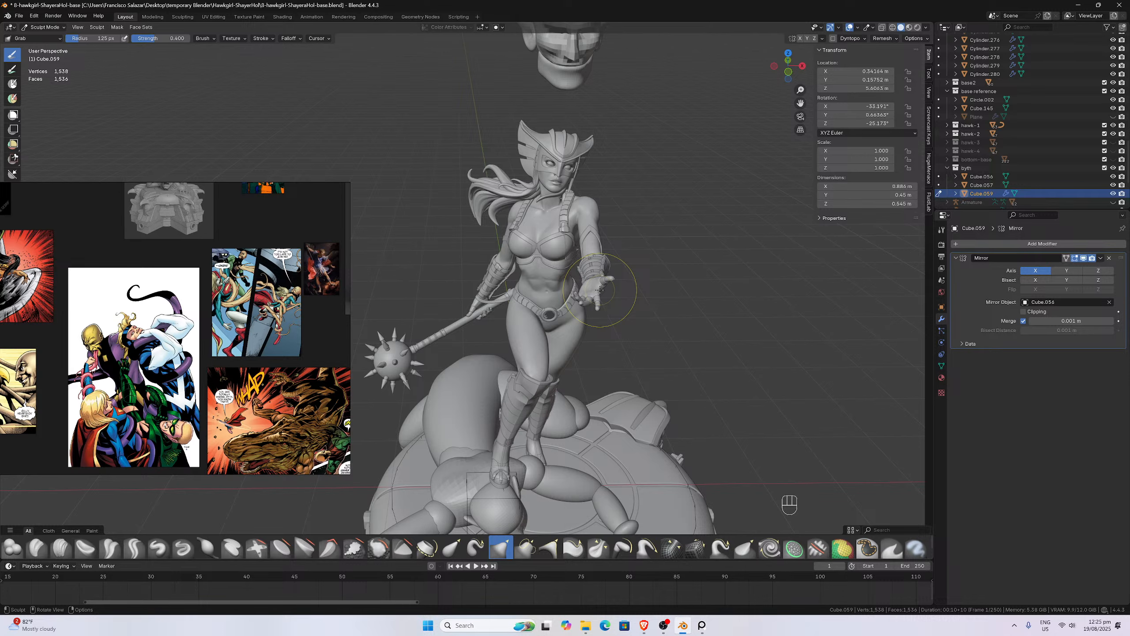
middle_drag(609, 271, 595, 254)
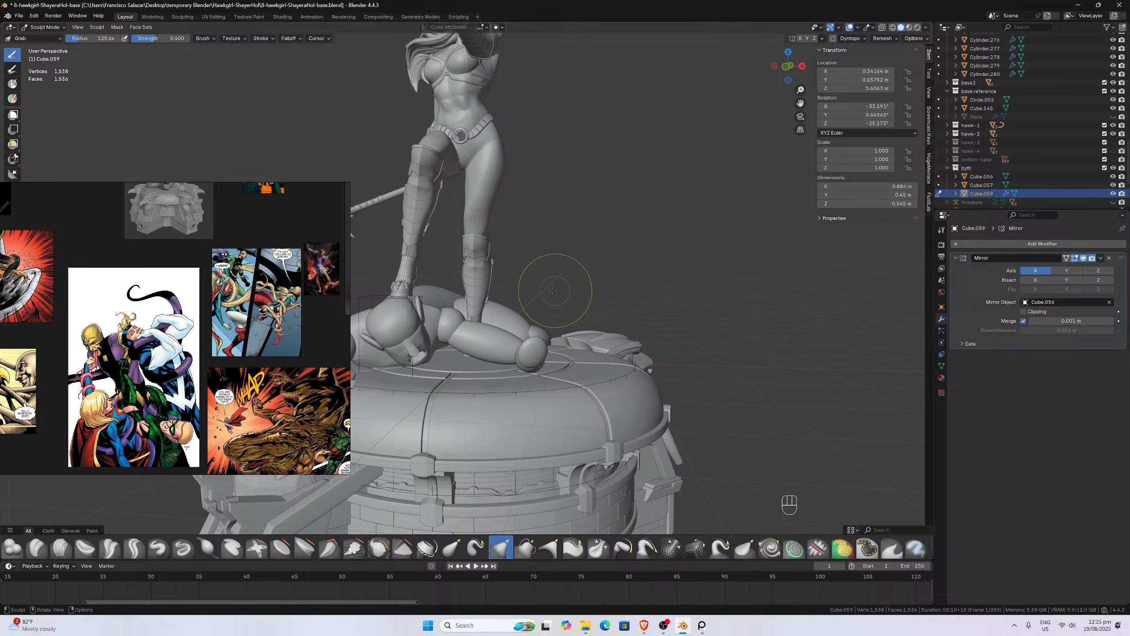
scroll(577, 303, up, 3)
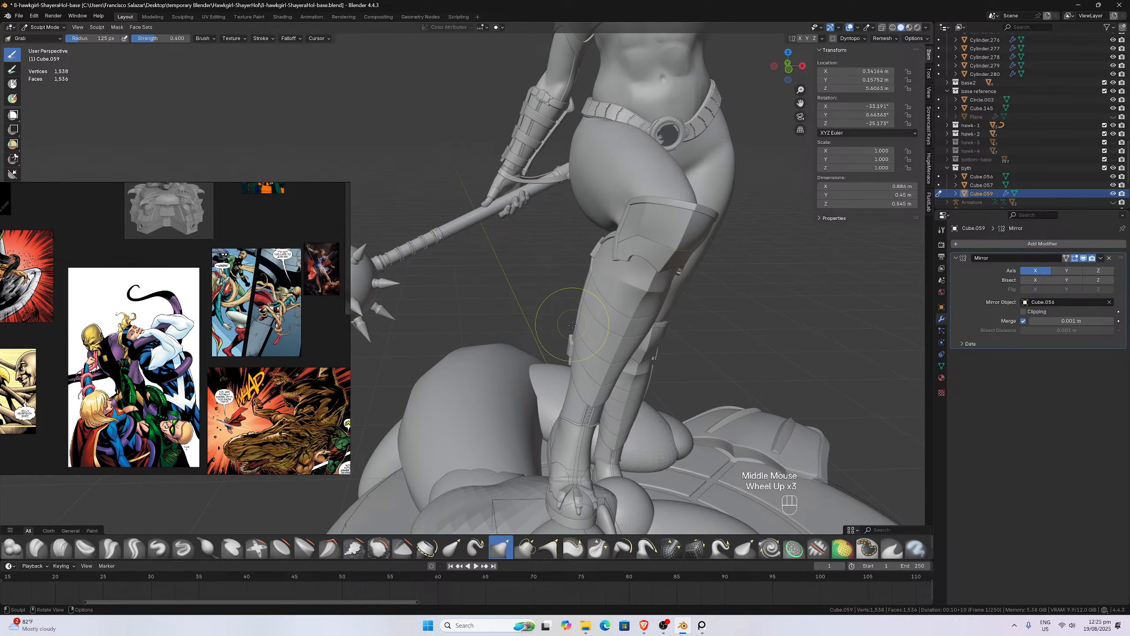
scroll(576, 303, down, 1)
middle_drag(577, 303, 475, 440)
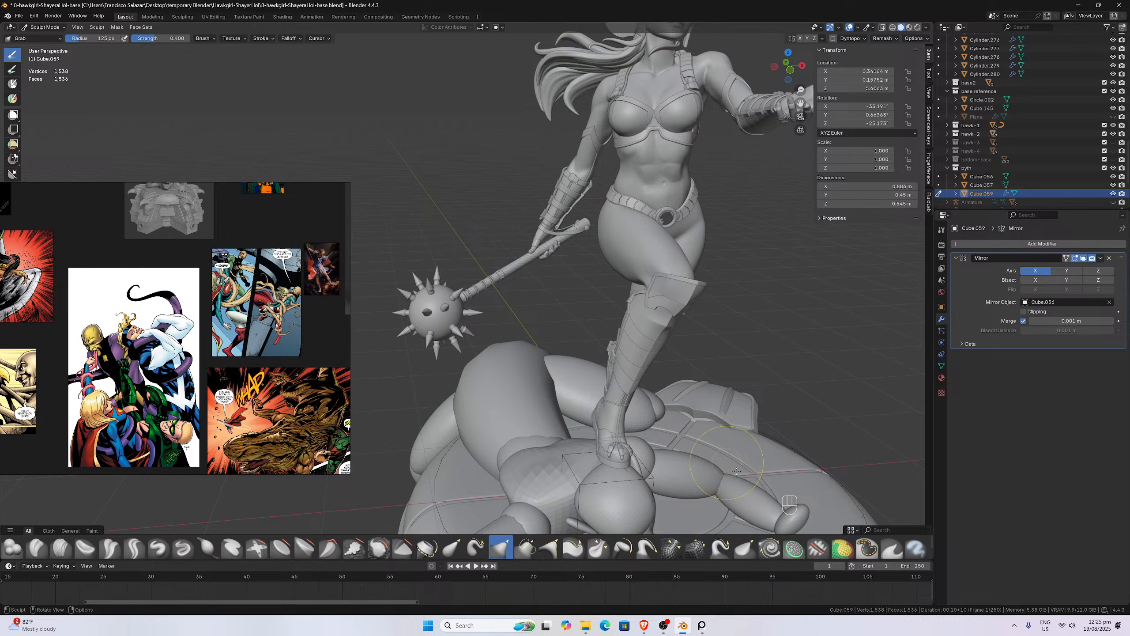
scroll(546, 402, down, 1)
middle_drag(546, 402, 611, 285)
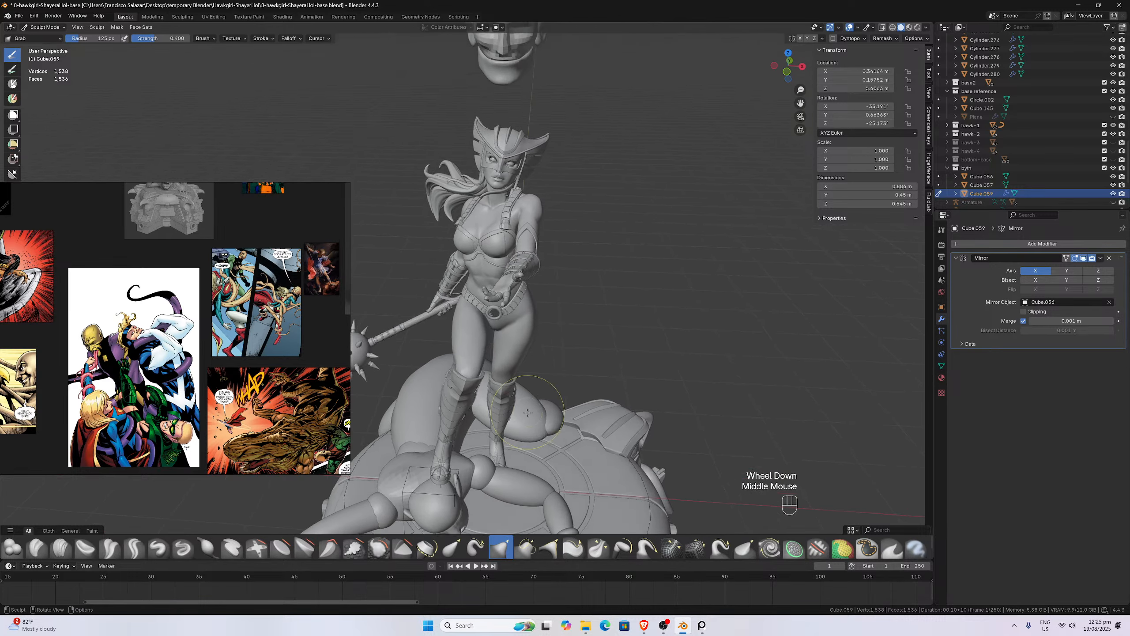
- Inspect Hawkgirl's reaching hand and the creature's head and arm hanging over the hawk-shaped front of the base
scroll(611, 285, up, 2)
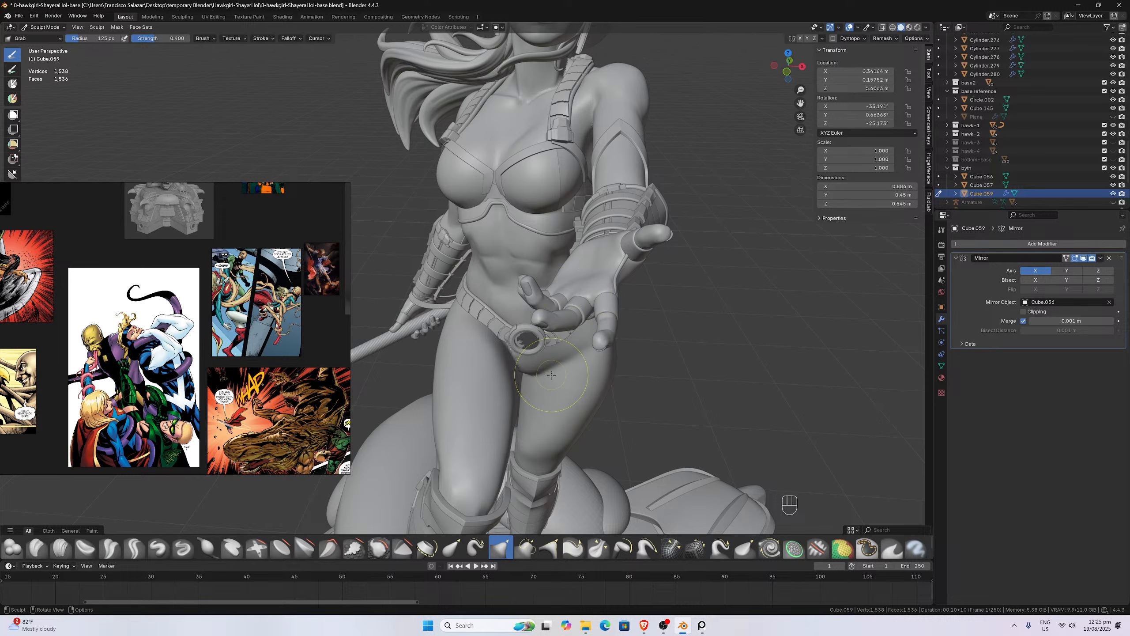
middle_drag(585, 315, 601, 245)
scroll(631, 240, down, 2)
scroll(531, 371, down, 2)
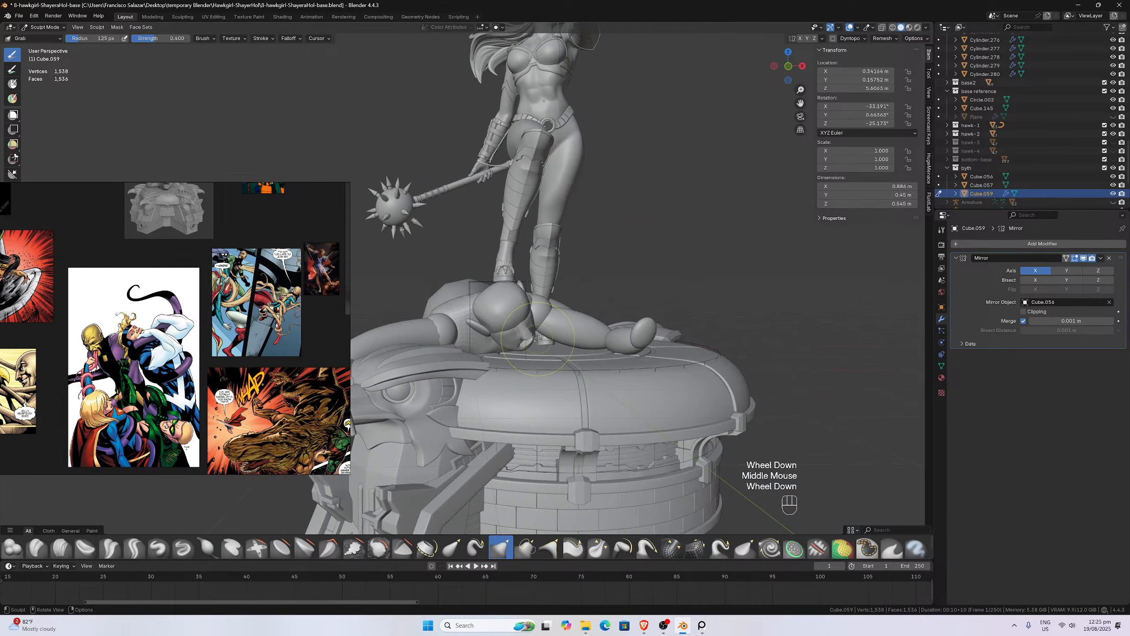
scroll(529, 372, up, 1)
middle_drag(532, 372, 610, 414)
scroll(532, 366, down, 2)
scroll(608, 414, up, 2)
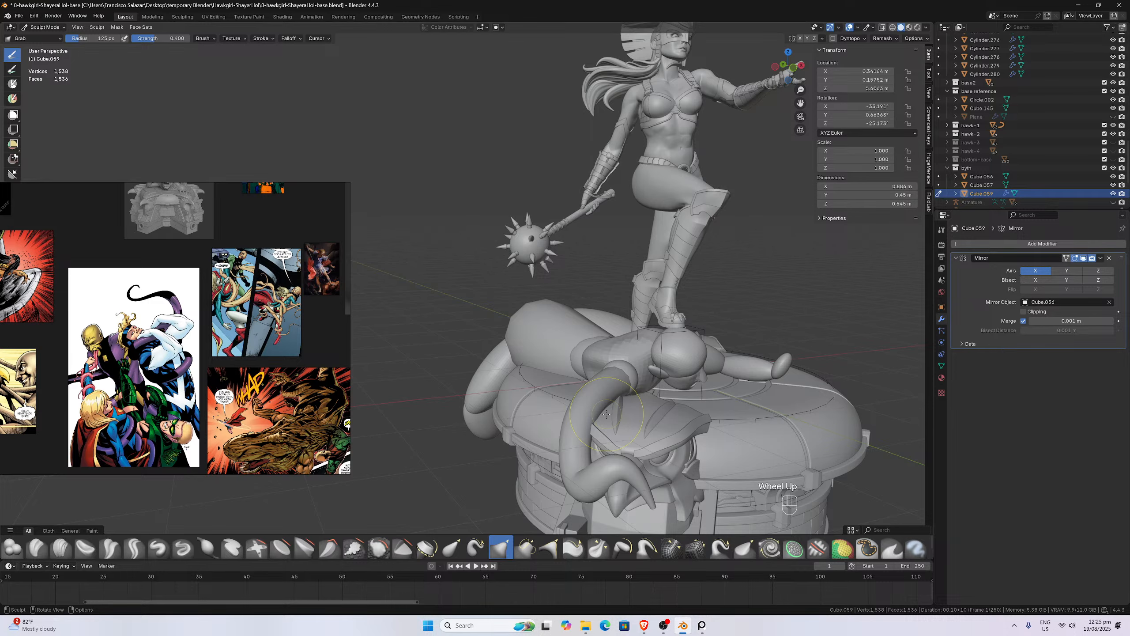
middle_drag(607, 414, 564, 370)
scroll(564, 370, up, 2)
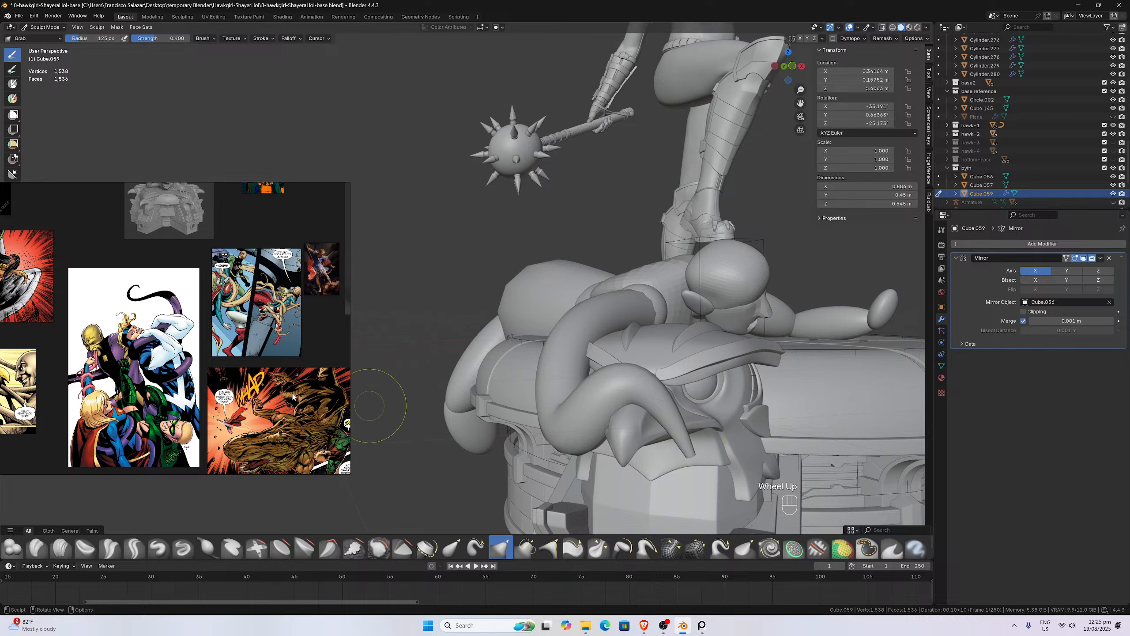
- Look through the comic references and zoom in on the bald, green-and-red-suited villain raising his fist
scroll(121, 366, up, 2)
middle_drag(123, 392, 293, 343)
scroll(294, 344, down, 2)
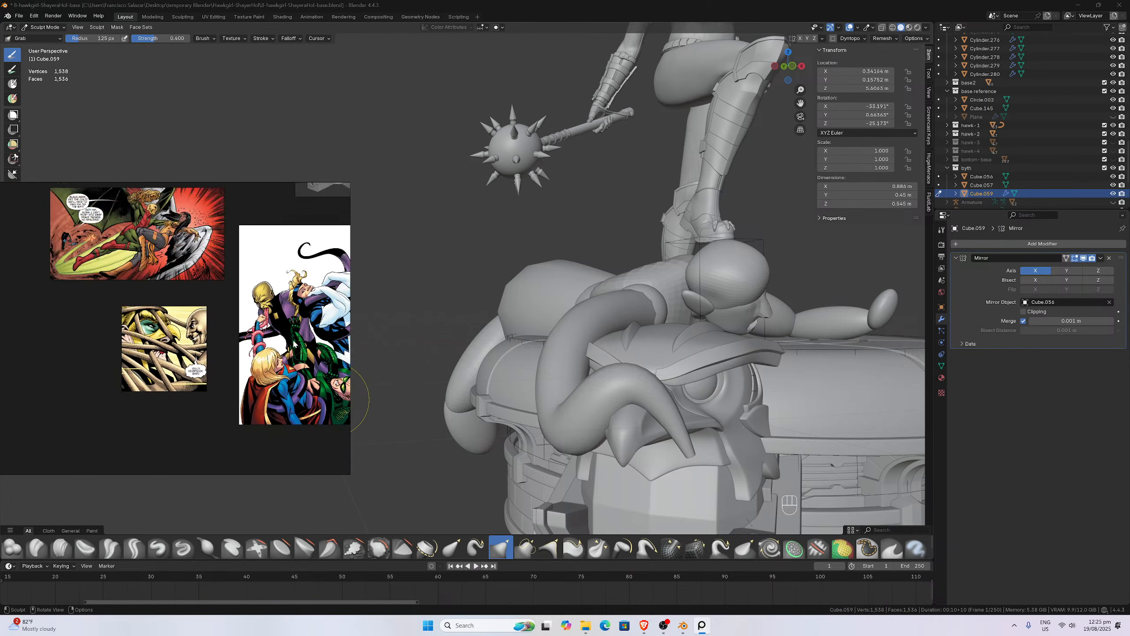
middle_drag(97, 296, 201, 353)
scroll(200, 353, up, 3)
scroll(279, 191, up, 3)
middle_drag(295, 218, 214, 367)
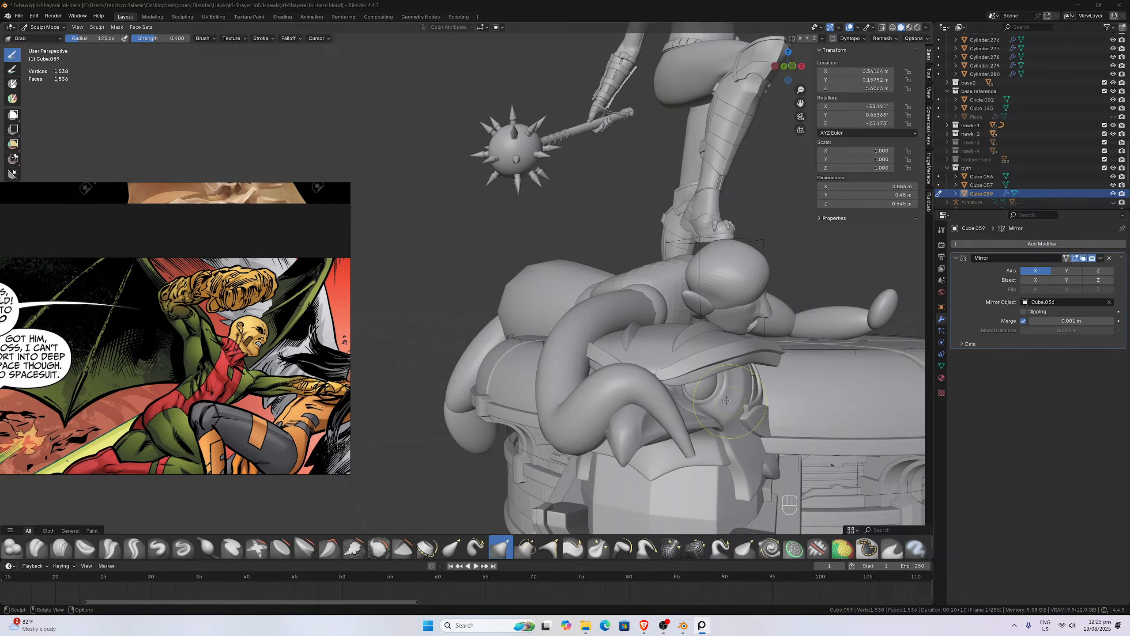
- Check Hawkgirl's face and outstretched arm up close, then the whole statue on its detailed base
scroll(717, 404, down, 2)
middle_drag(712, 390, 679, 399)
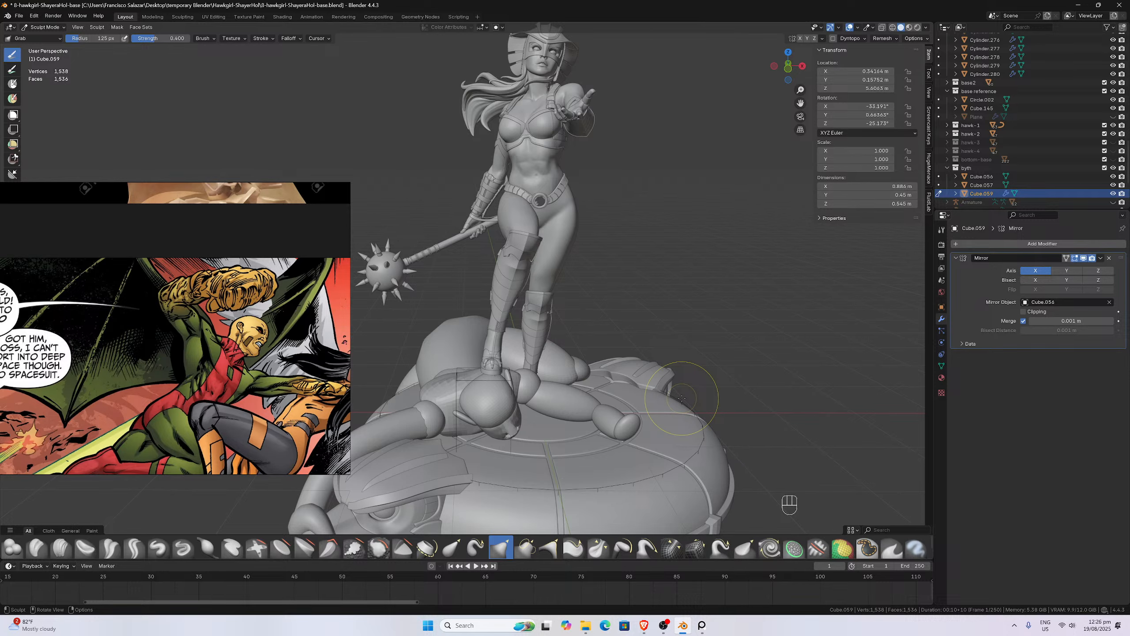
middle_drag(652, 352, 618, 318)
scroll(622, 310, up, 2)
scroll(617, 319, up, 2)
scroll(551, 396, down, 1)
middle_drag(551, 396, 552, 394)
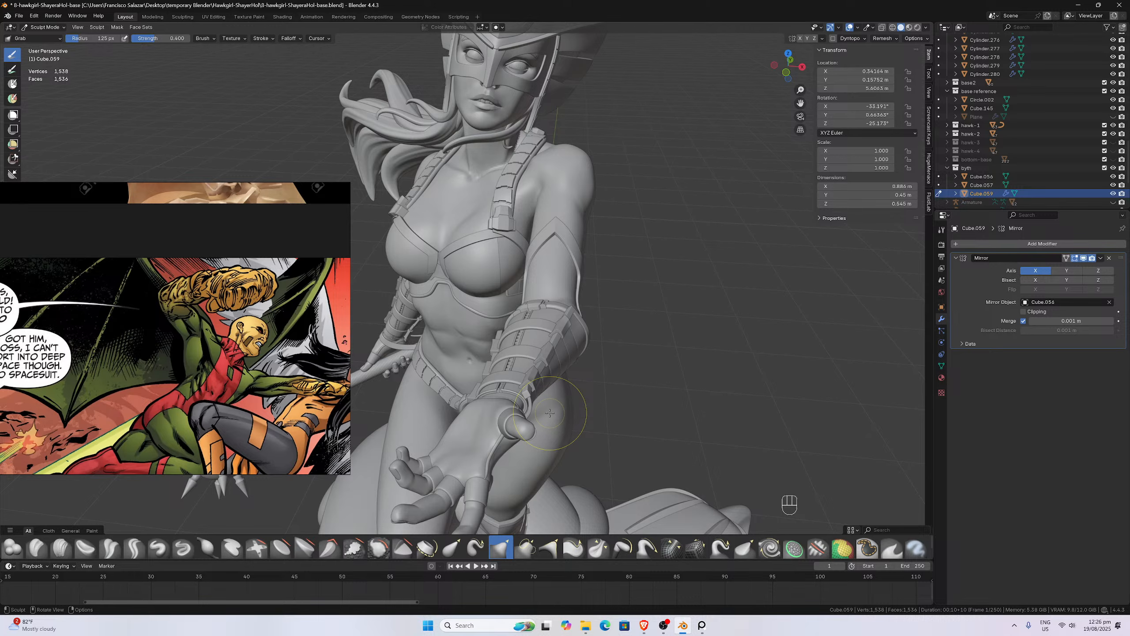
scroll(550, 414, down, 3)
middle_drag(550, 413, 591, 398)
scroll(590, 398, down, 1)
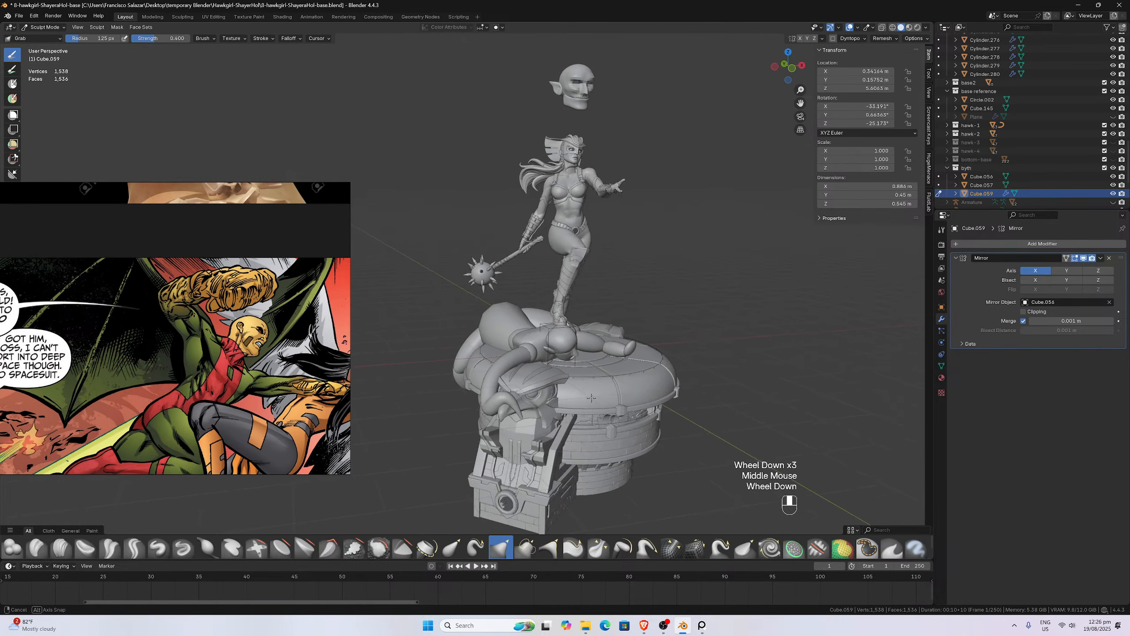
- Hide the hawk-1, hawk-2 and base2 collections, leaving the figures over the wireframe base reference
scroll(591, 398, up, 1)
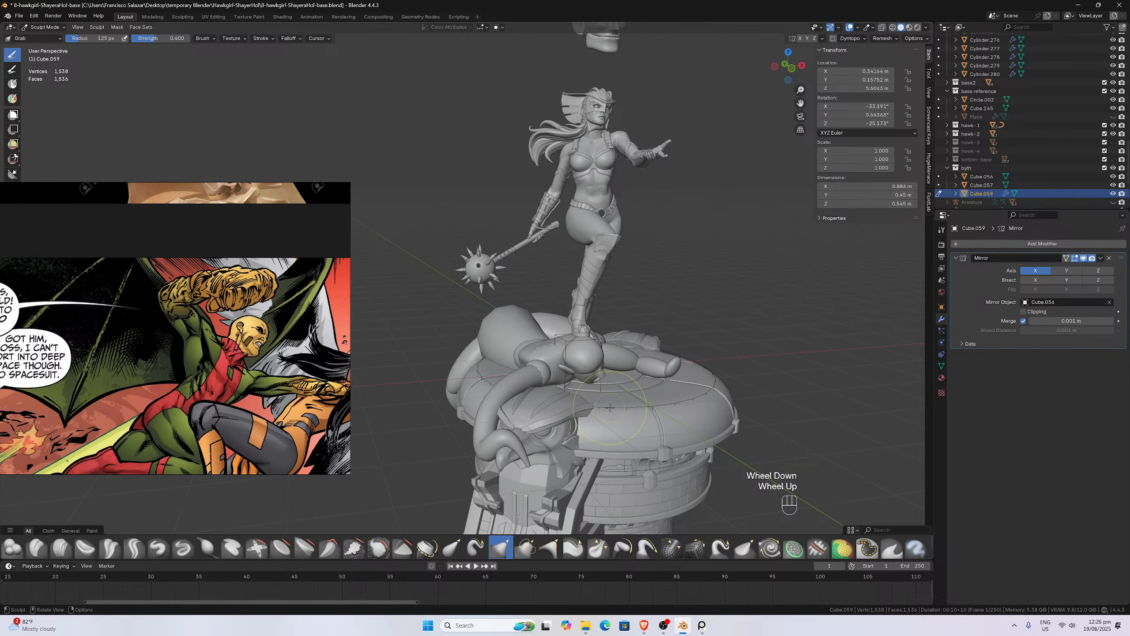
scroll(610, 408, up, 1)
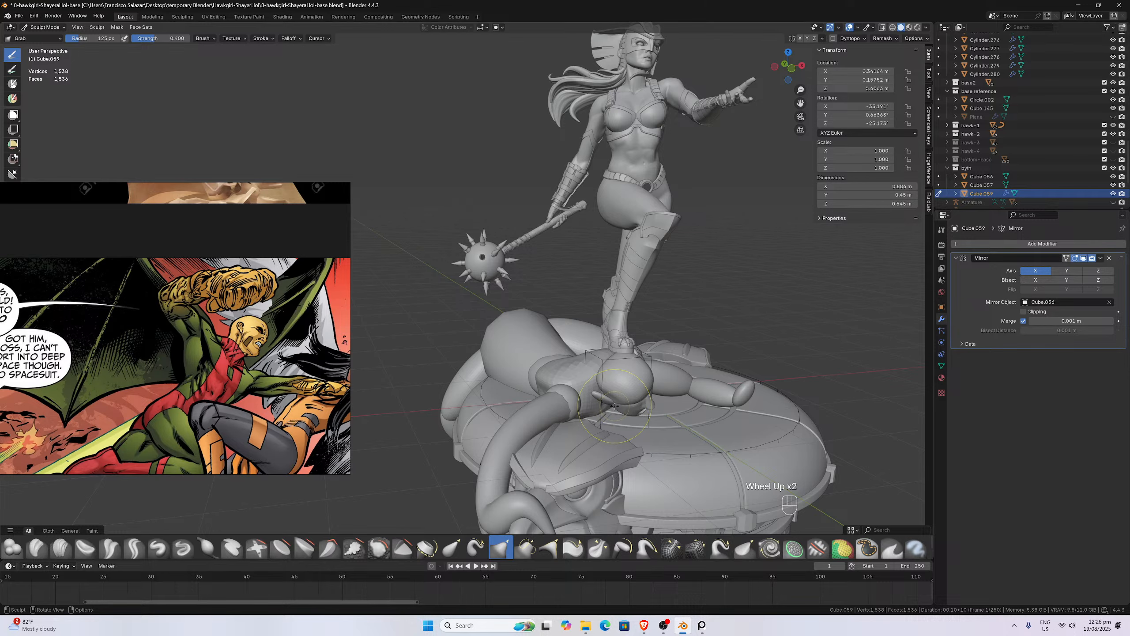
scroll(659, 354, down, 2)
middle_drag(641, 359, 540, 446)
scroll(554, 394, up, 1)
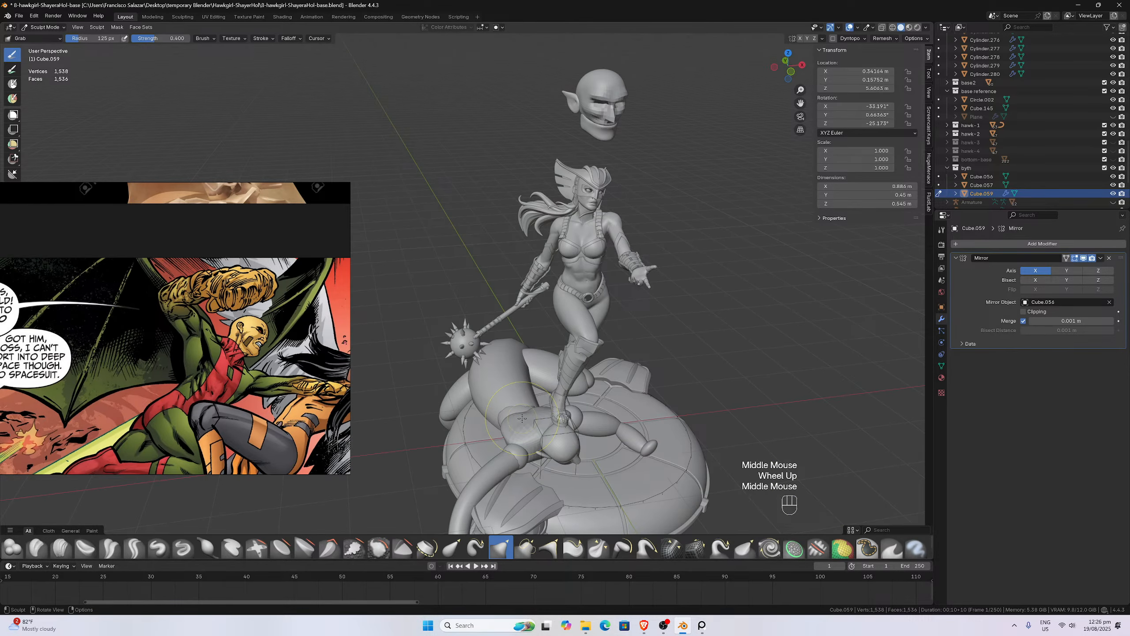
click(1113, 134)
click(1113, 125)
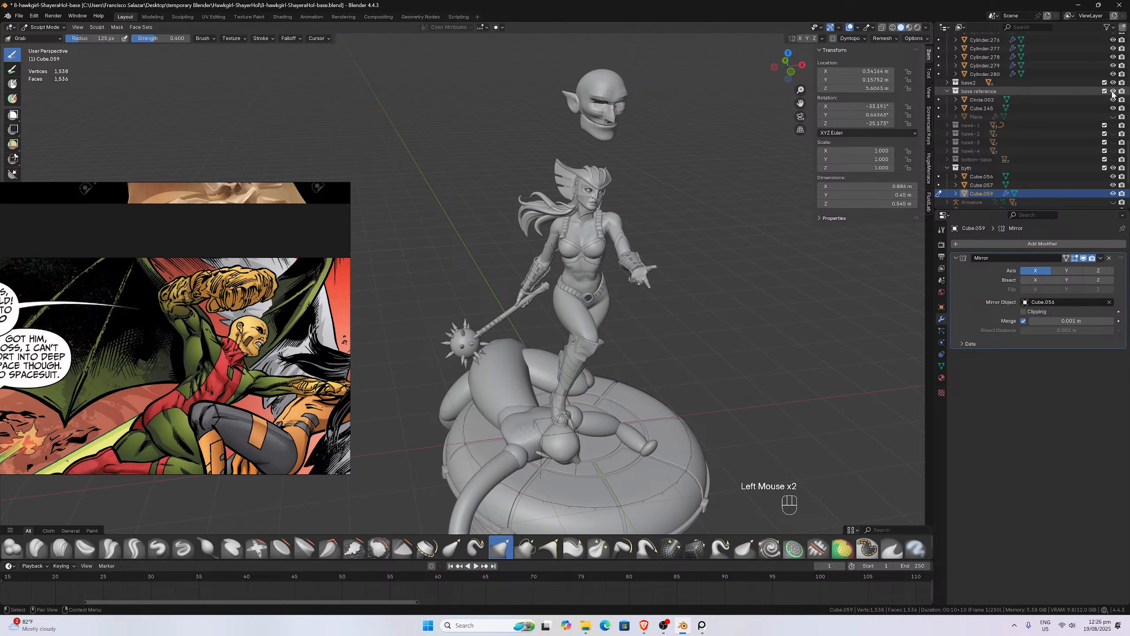
click(1113, 84)
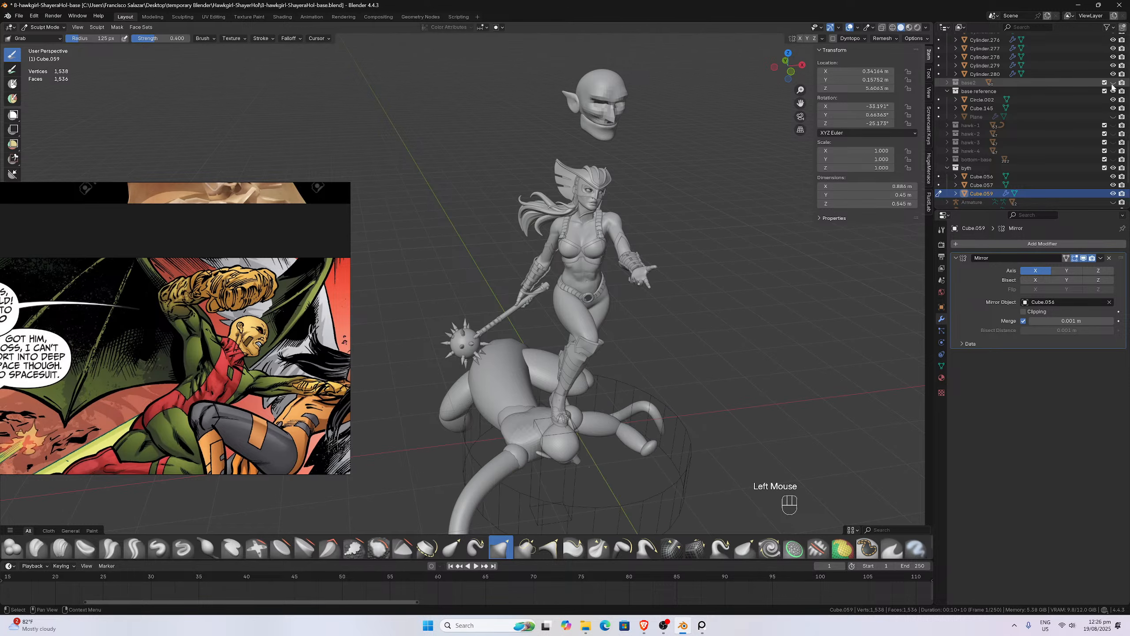
- Inspect the creature's head pressed under Hawkgirl's foot and its curled tail from a low front angle
middle_drag(657, 338, 636, 317)
scroll(636, 317, up, 2)
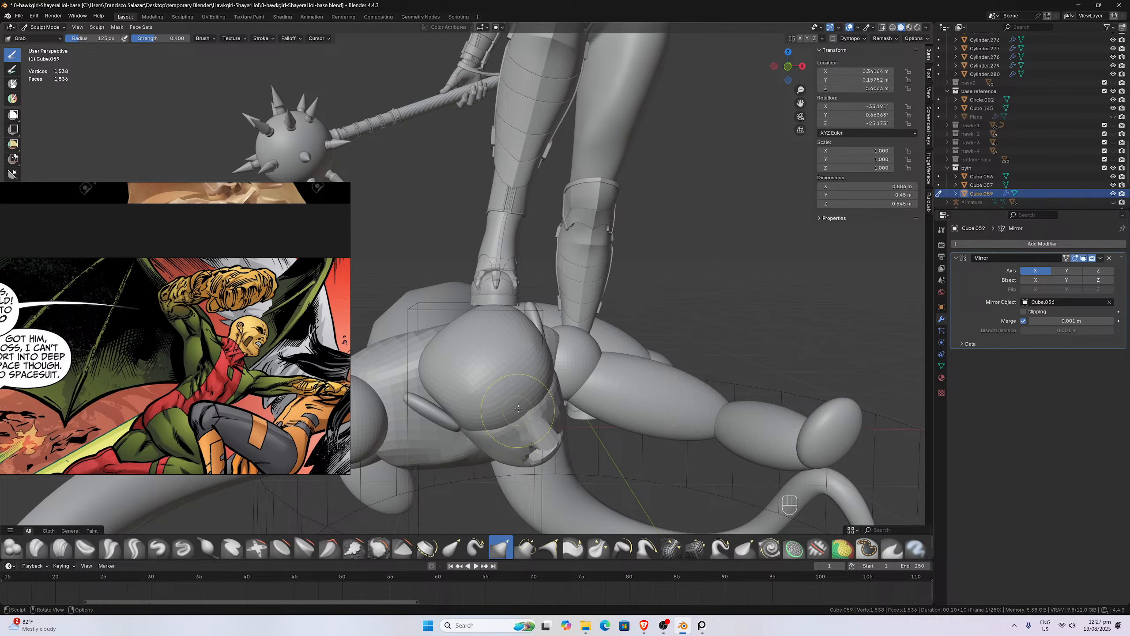
middle_drag(510, 428, 522, 373)
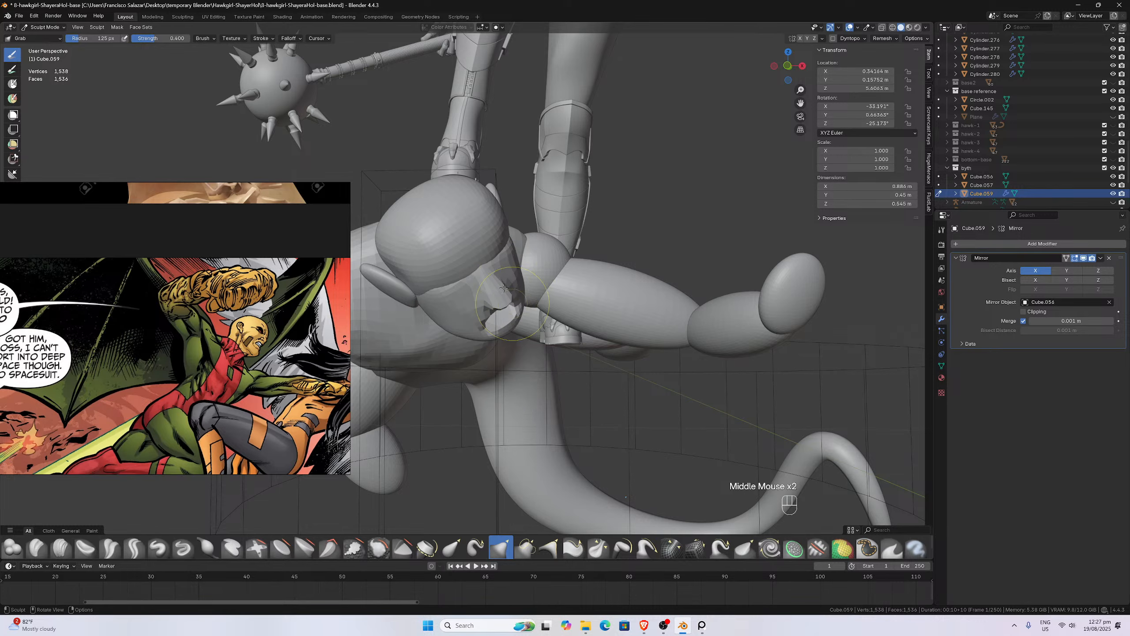
scroll(524, 246, down, 2)
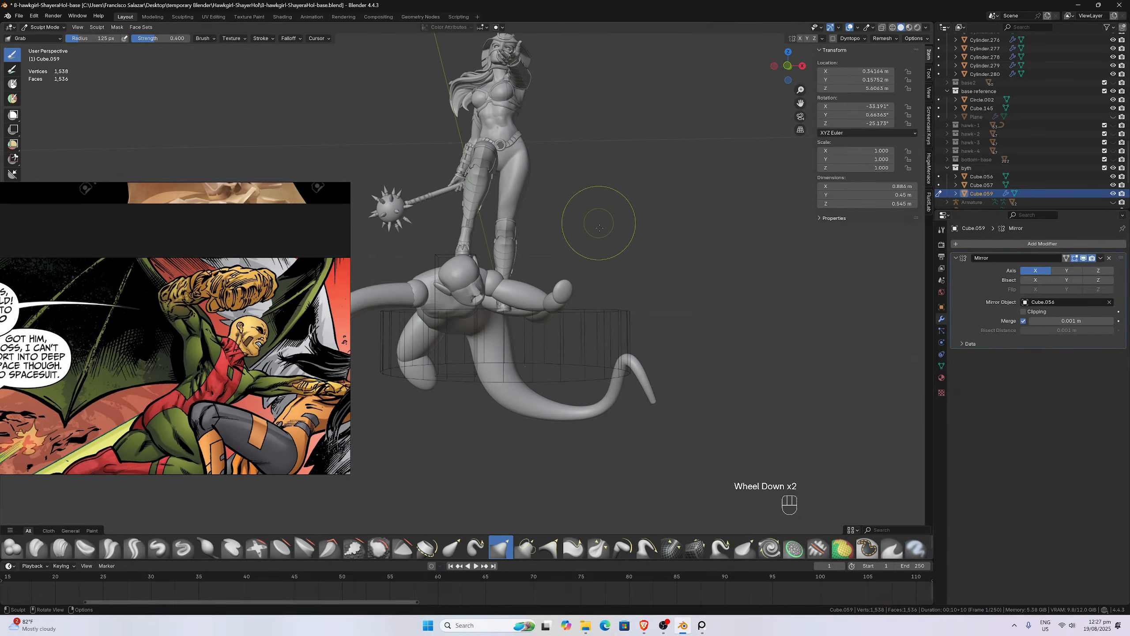
middle_drag(524, 247, 512, 267)
- Look through the reference board and zoom in on the photo group of the bald actor
scroll(255, 320, down, 5)
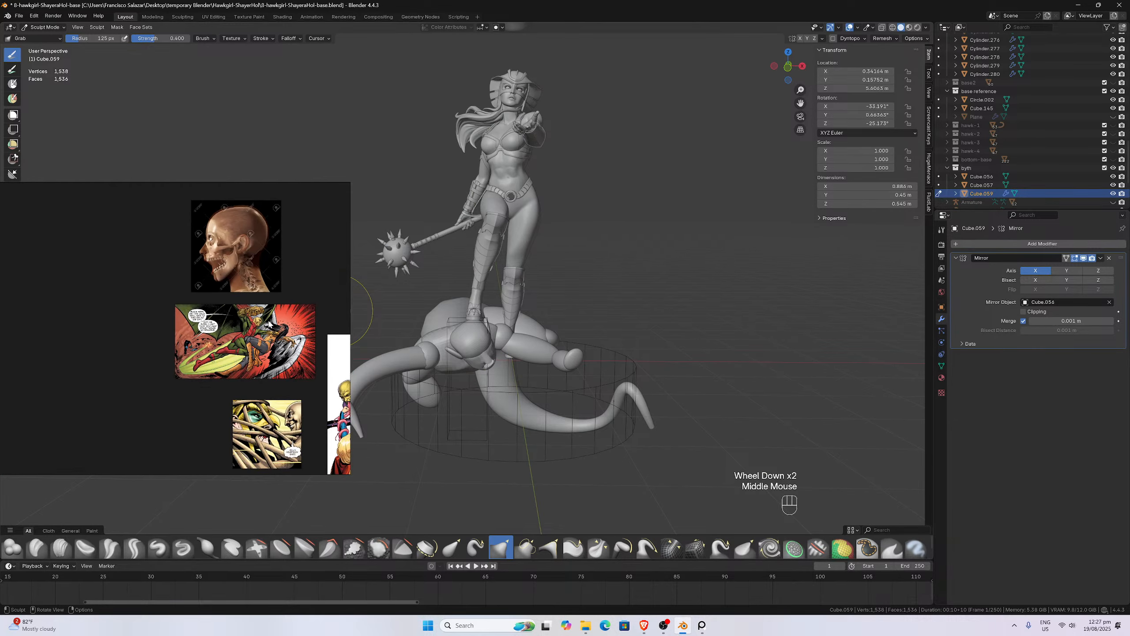
scroll(267, 366, down, 5)
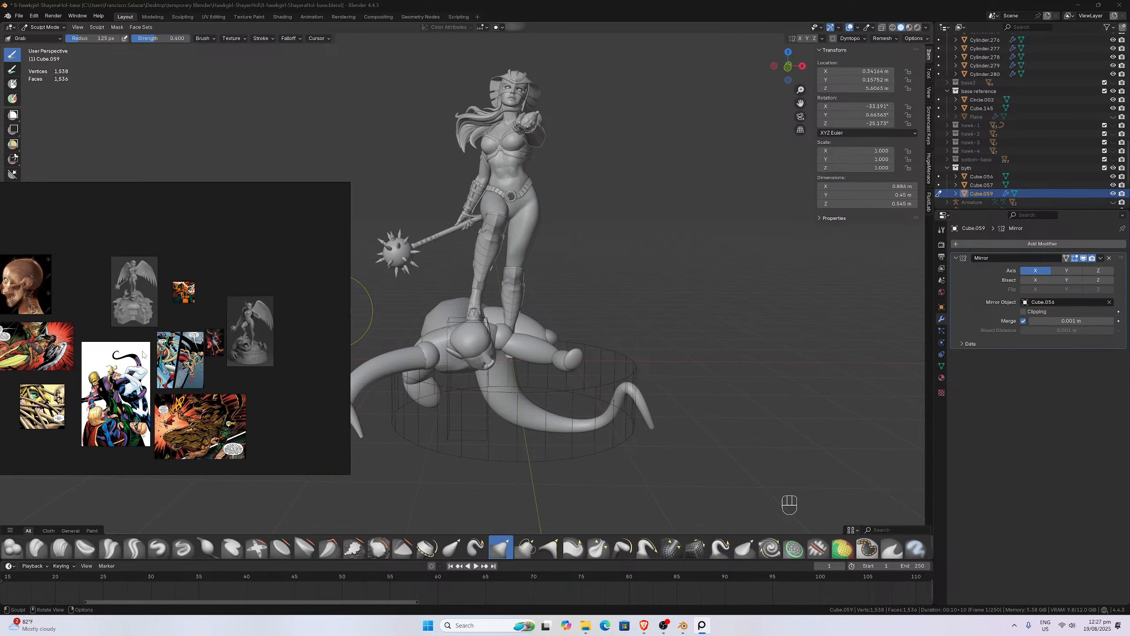
middle_drag(267, 339, 171, 318)
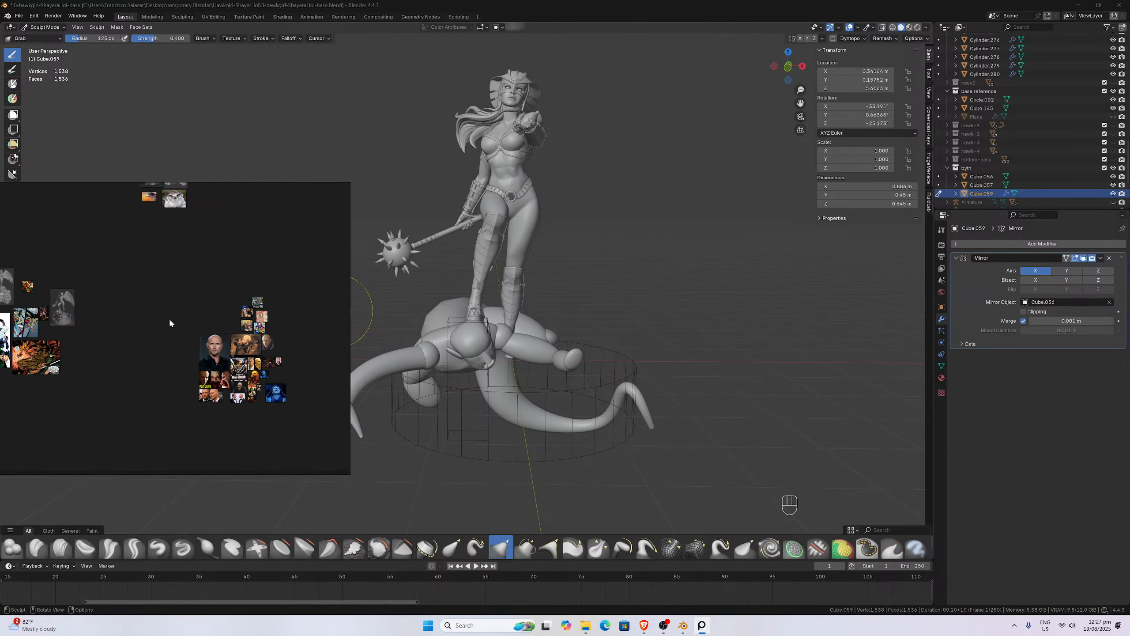
scroll(233, 357, up, 2)
scroll(128, 275, up, 6)
scroll(126, 277, down, 4)
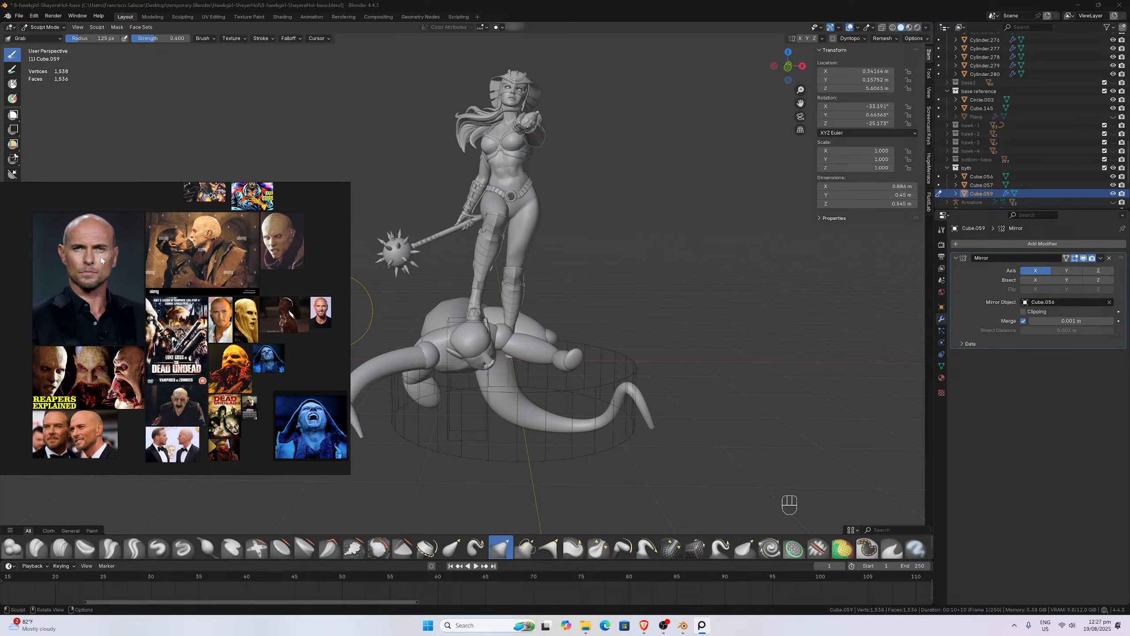
scroll(100, 256, up, 4)
- Study the floating pointed-ear villain head up close in the front orthographic view
middle_drag(659, 249, 657, 285)
drag(801, 103, 792, 311)
scroll(712, 256, up, 4)
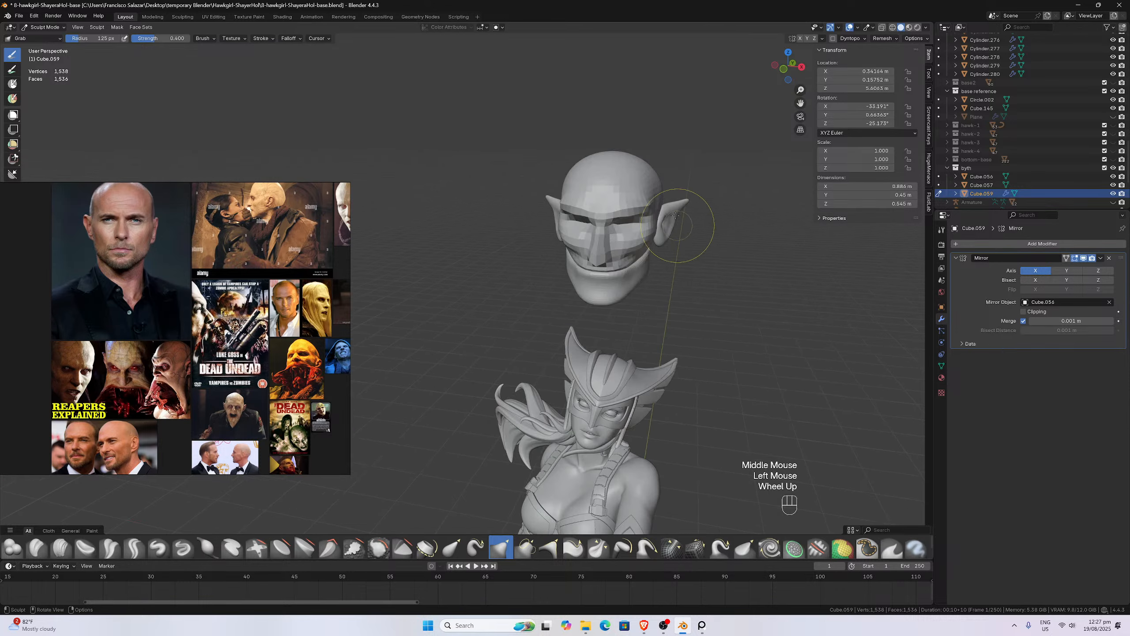
middle_drag(686, 228, 684, 205)
key(KP_1)
scroll(713, 189, up, 3)
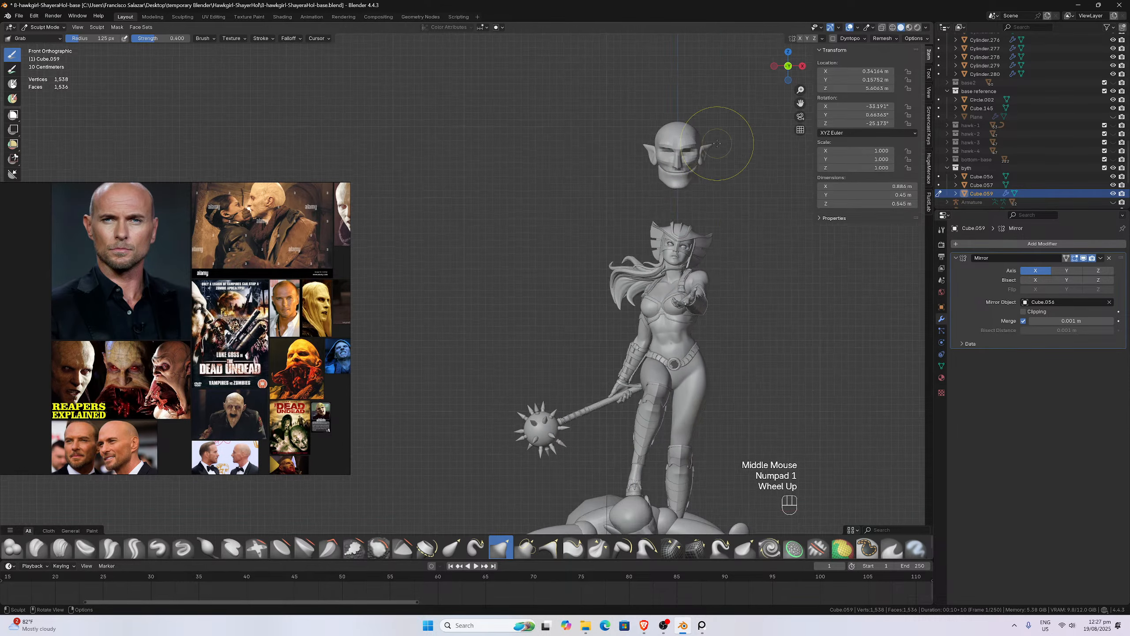
drag(801, 103, 797, 250)
scroll(578, 249, up, 4)
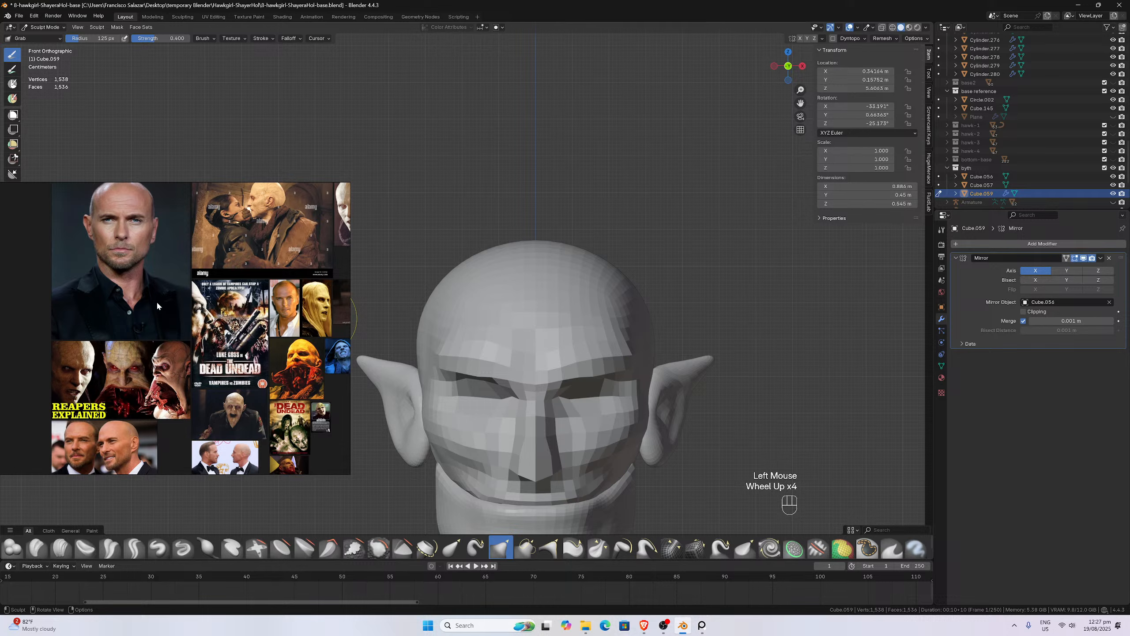
- Study the bald actor's screaming, hooded and monster-makeup film stills as expression references
scroll(153, 311, down, 2)
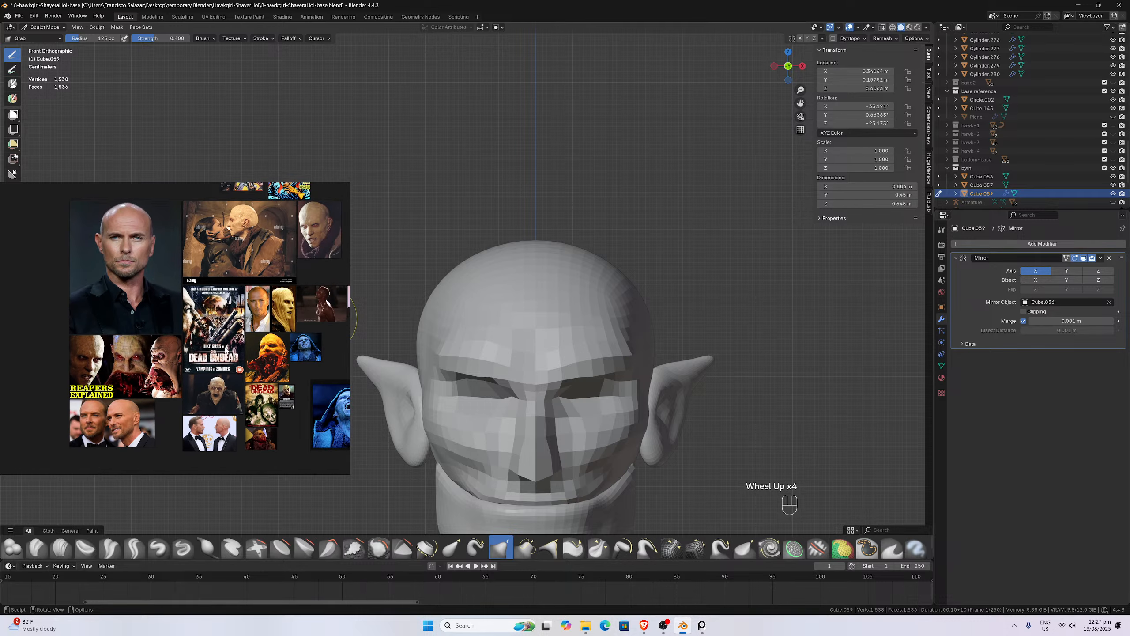
scroll(224, 361, down, 1)
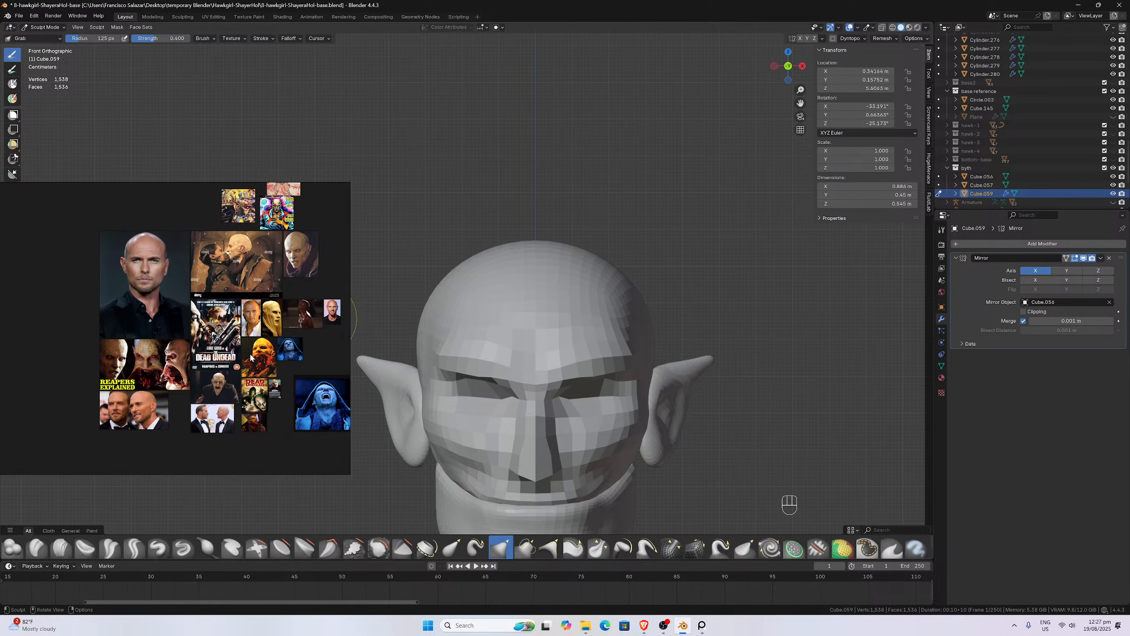
scroll(252, 356, up, 4)
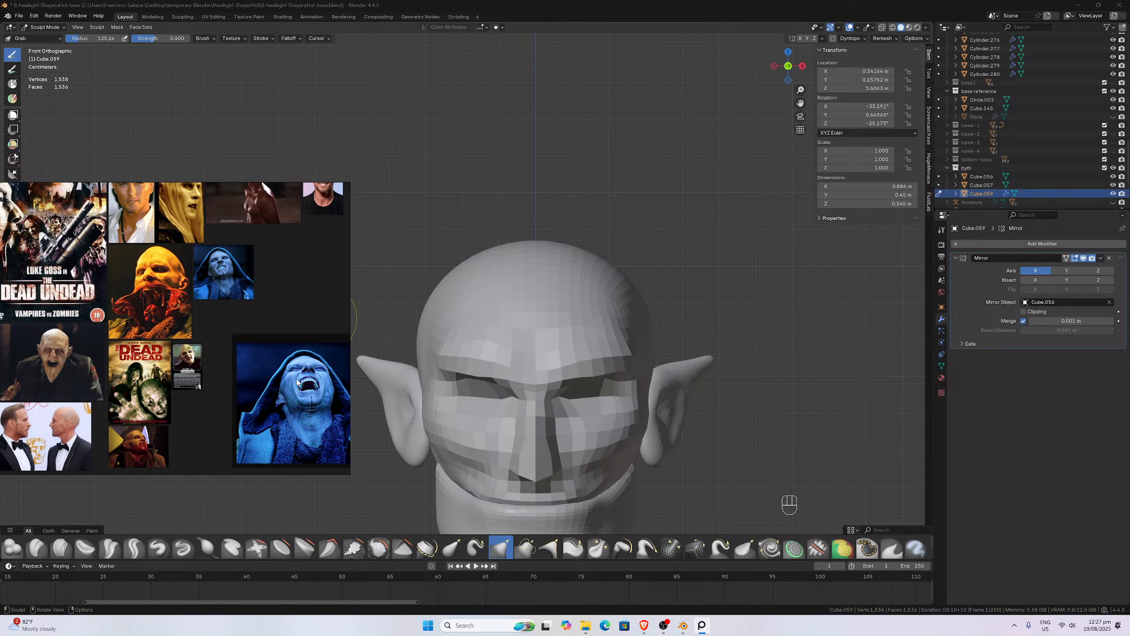
scroll(200, 377, up, 2)
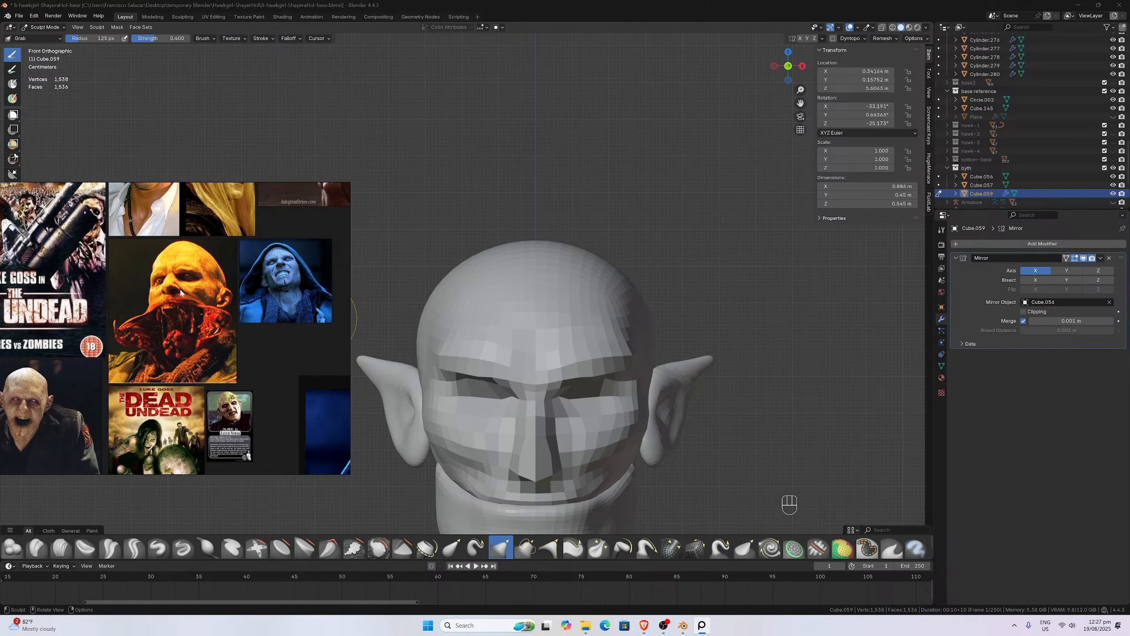
scroll(189, 304, down, 3)
middle_drag(189, 305, 225, 378)
scroll(243, 321, up, 3)
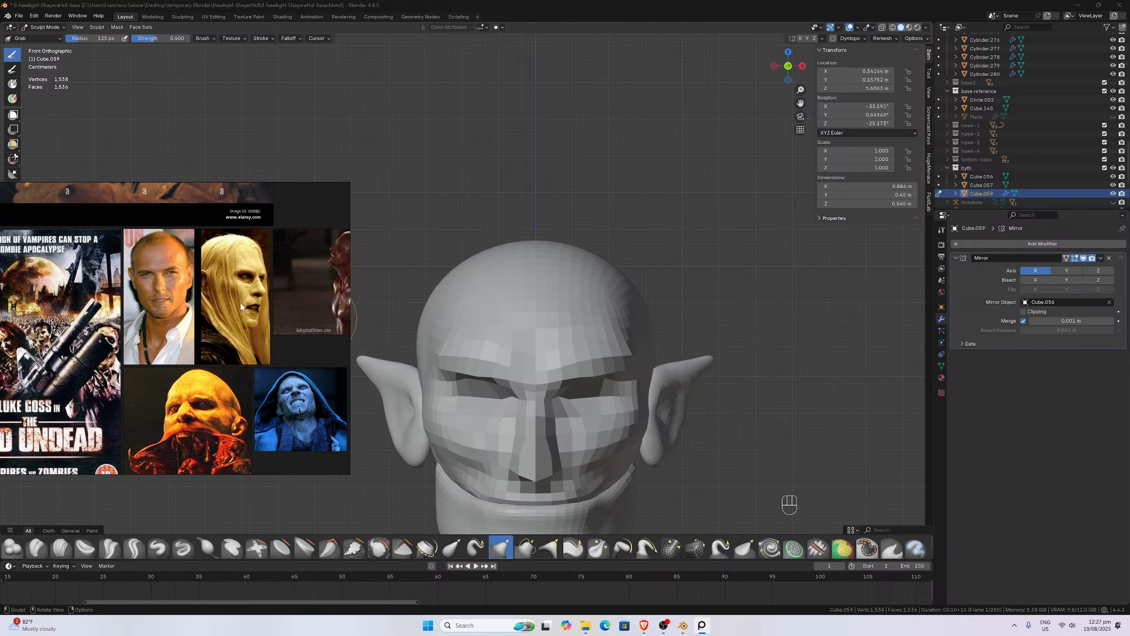
- Compare the actor's portraits with the comic images and zoom in on the pointed-ear, fanged goblin face
scroll(240, 307, down, 3)
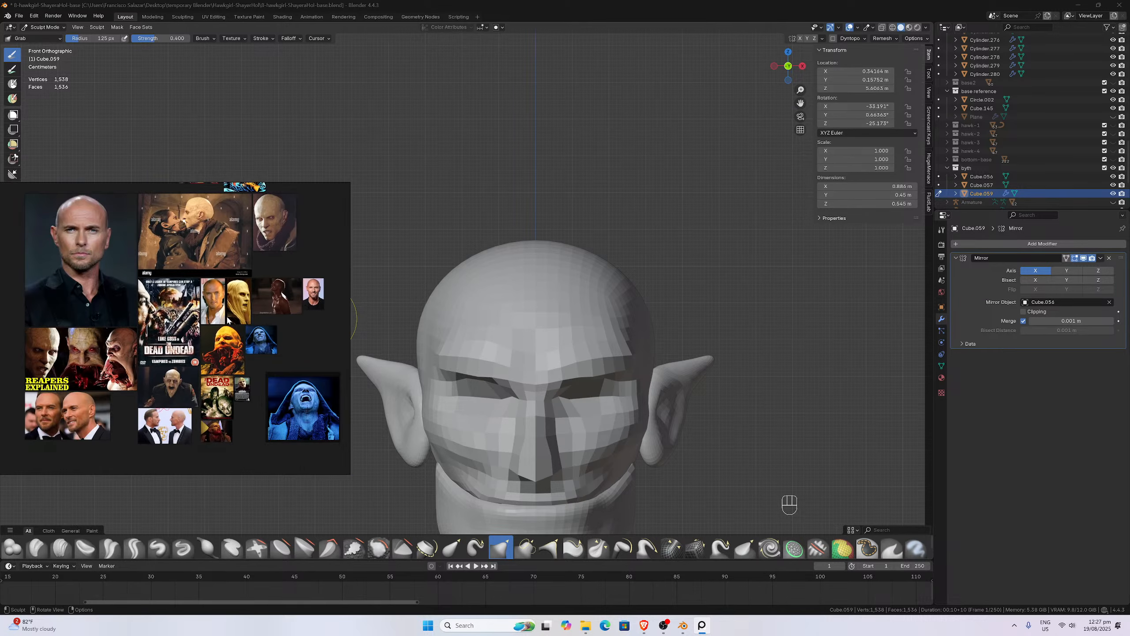
scroll(234, 321, up, 2)
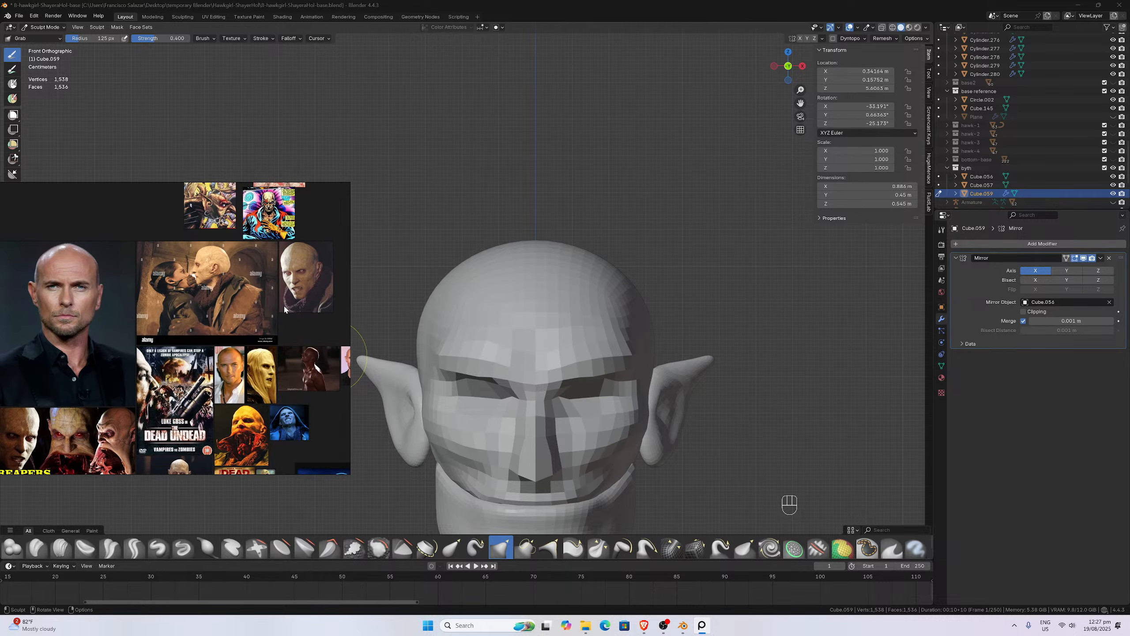
scroll(285, 309, down, 3)
scroll(515, 426, up, 1)
scroll(515, 426, down, 3)
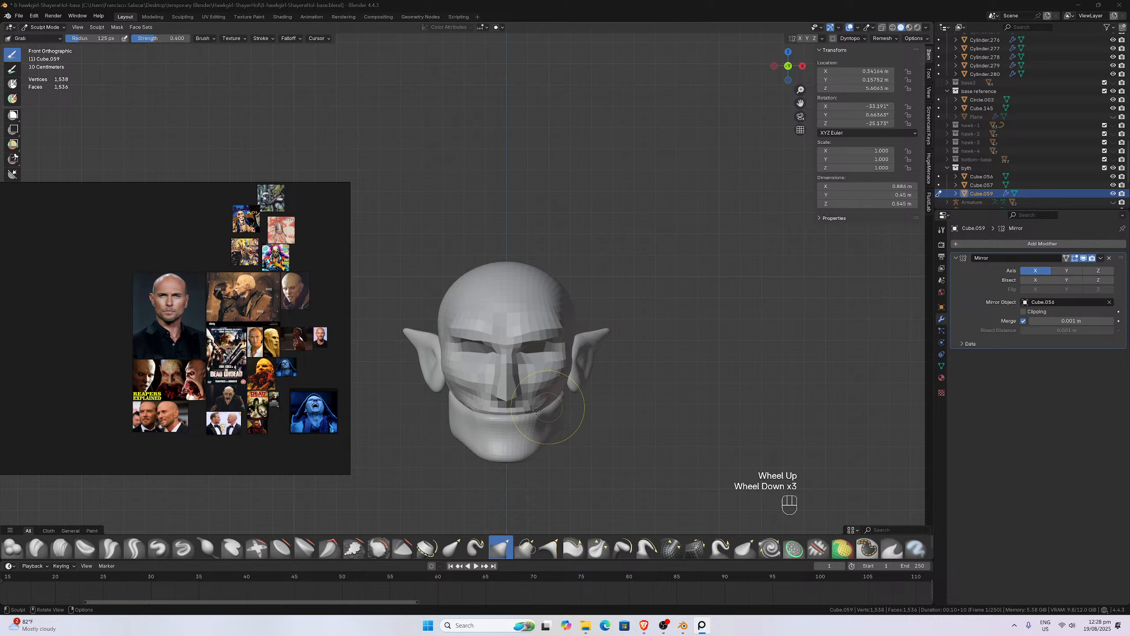
scroll(271, 375, up, 2)
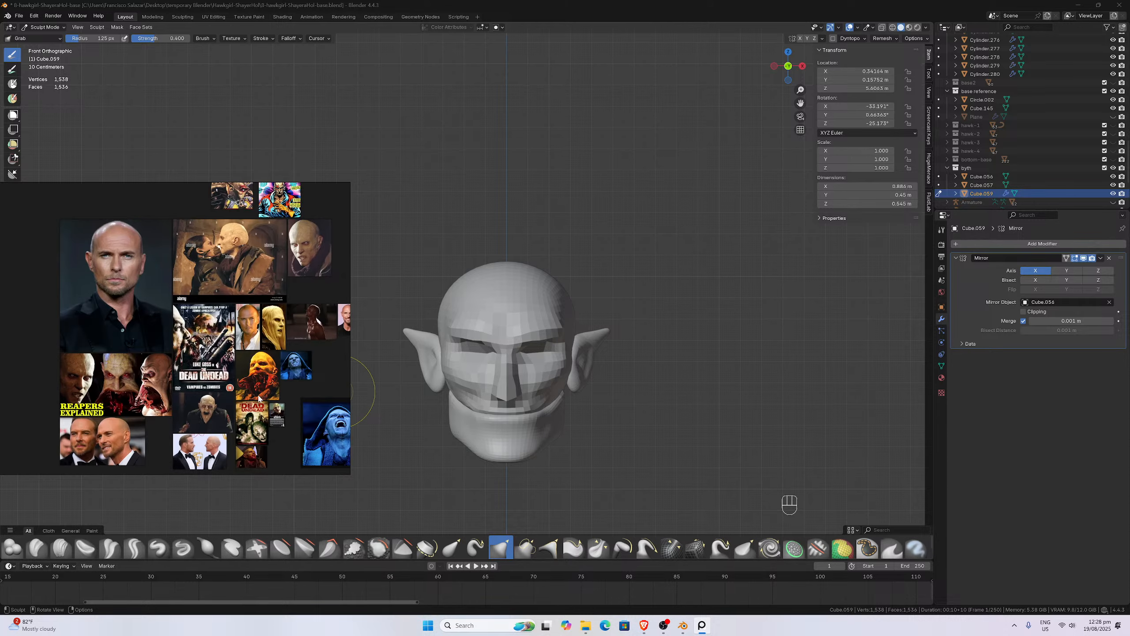
scroll(247, 302, up, 5)
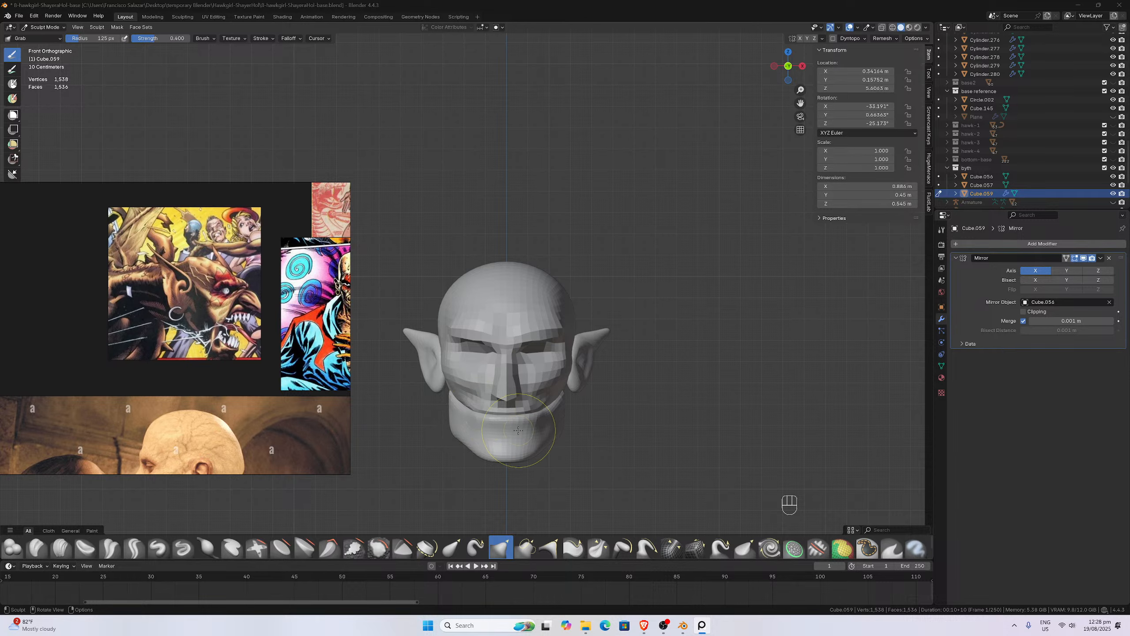
- Check the villain head's eyes, nose and grin up close in perspective, with Hawkgirl below it
scroll(492, 383, down, 7)
middle_drag(513, 425, 484, 317)
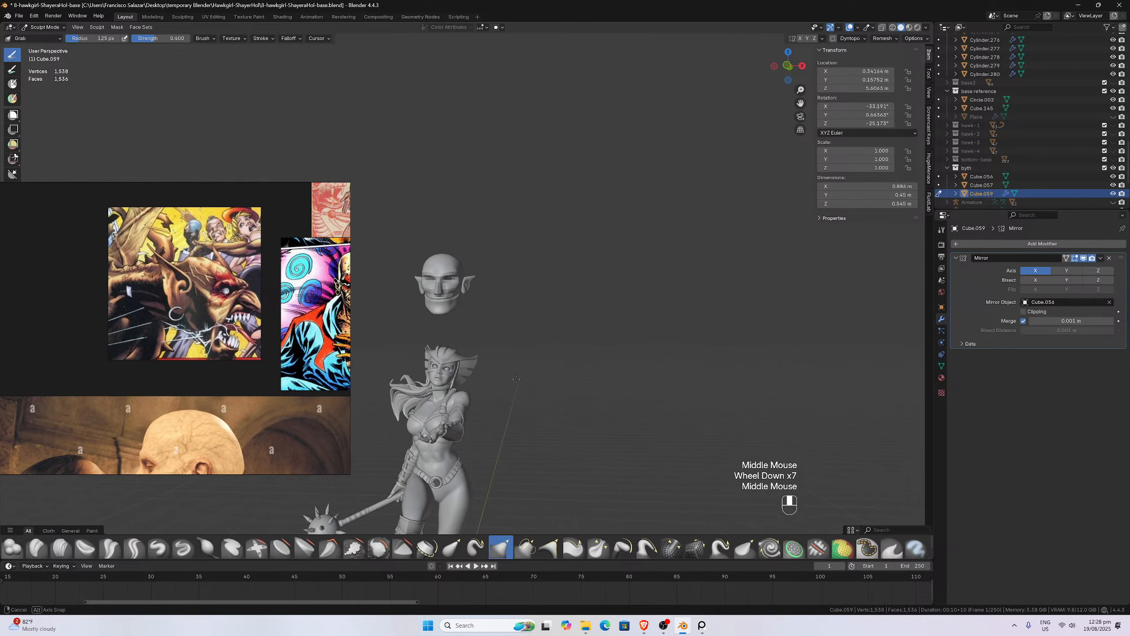
scroll(473, 314, up, 4)
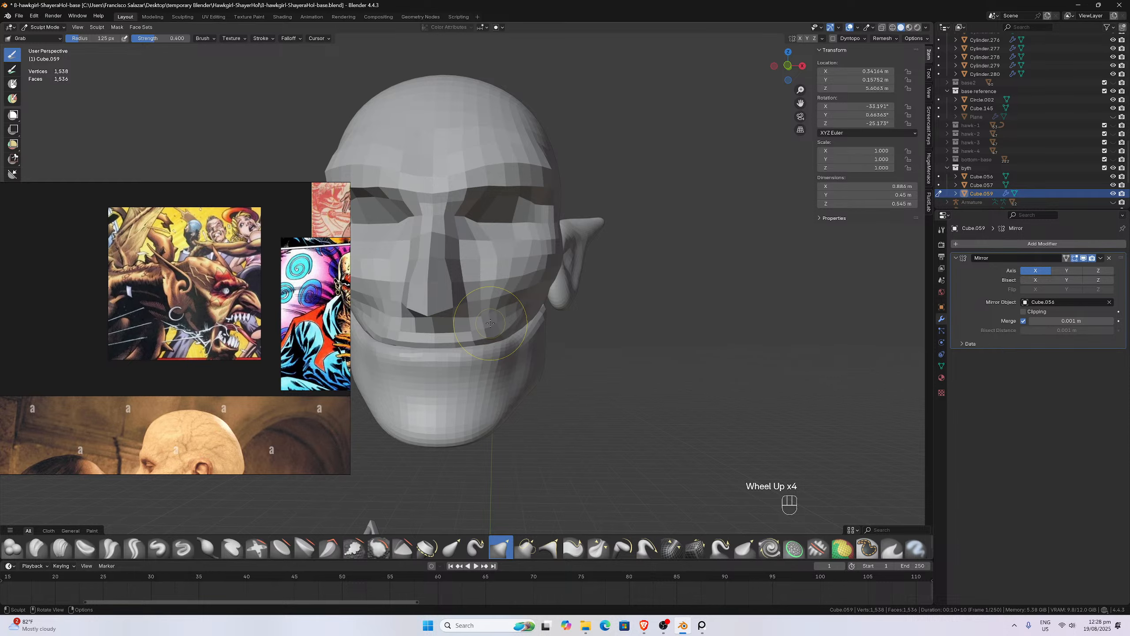
scroll(491, 321, down, 2)
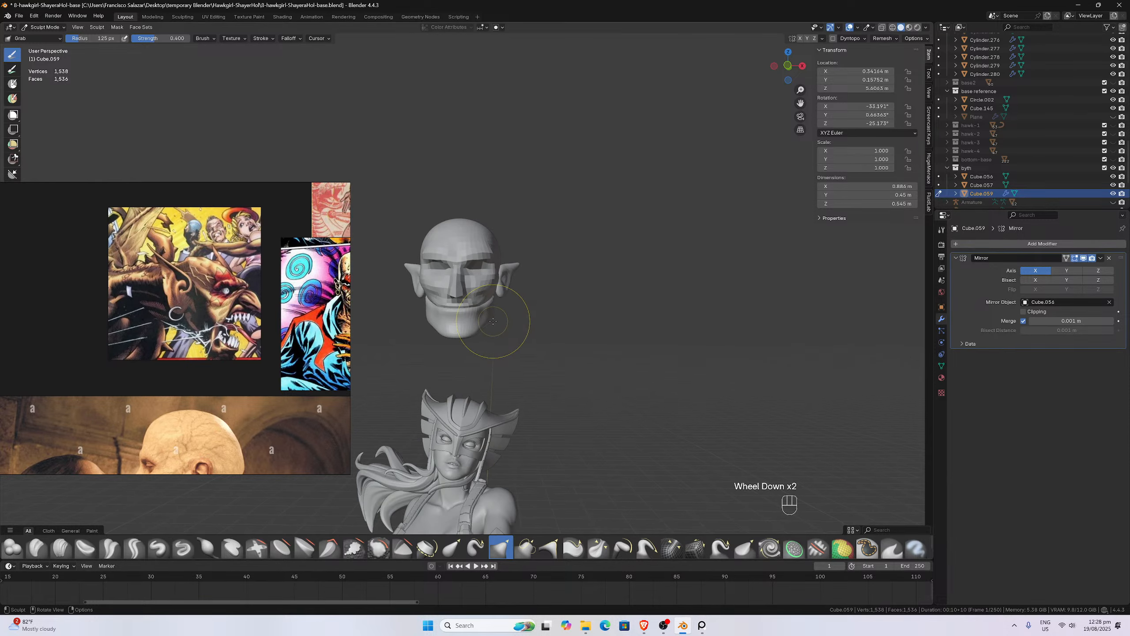
- In Object Mode, select the villain head's jaw and place the 3D cursor at its hinge in the right side view
key(KP_3)
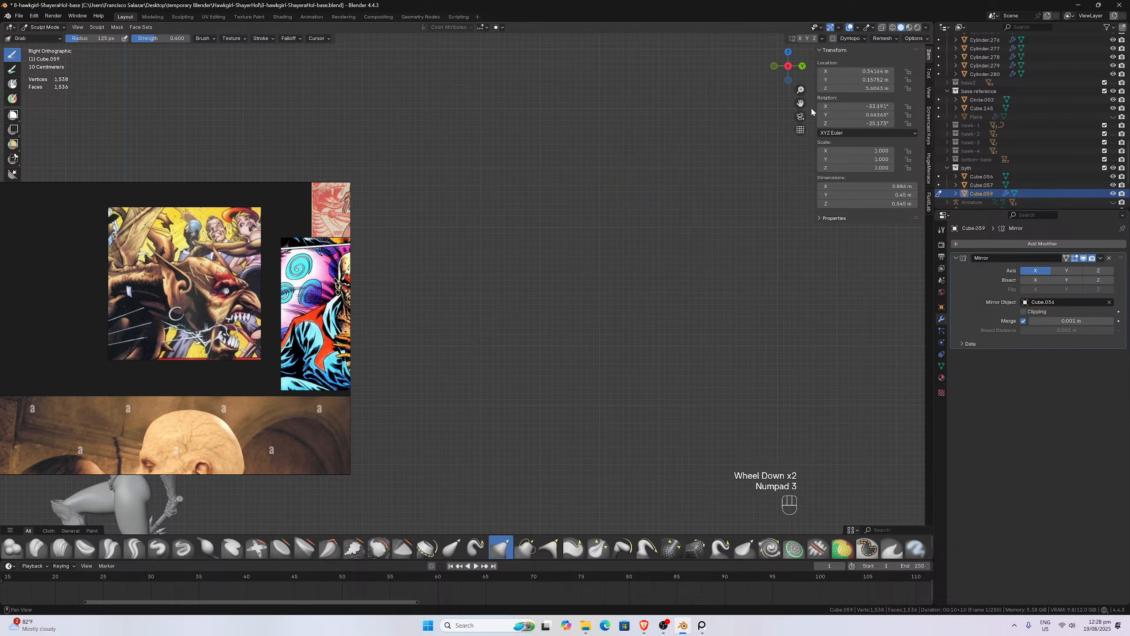
drag(801, 103, 760, 134)
scroll(623, 223, up, 7)
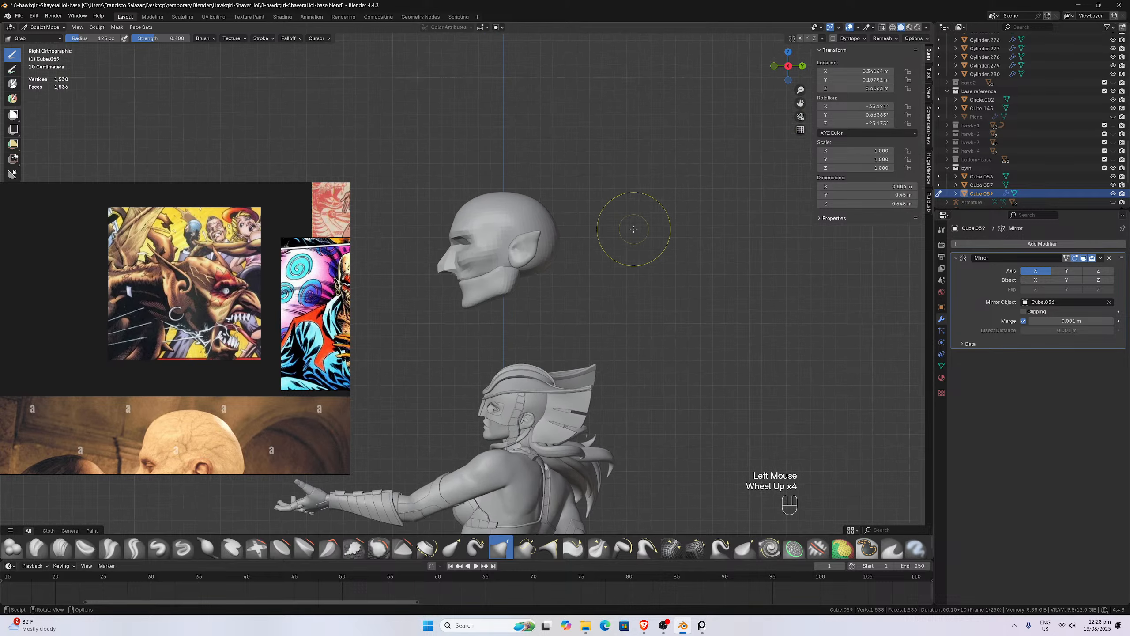
click(44, 27)
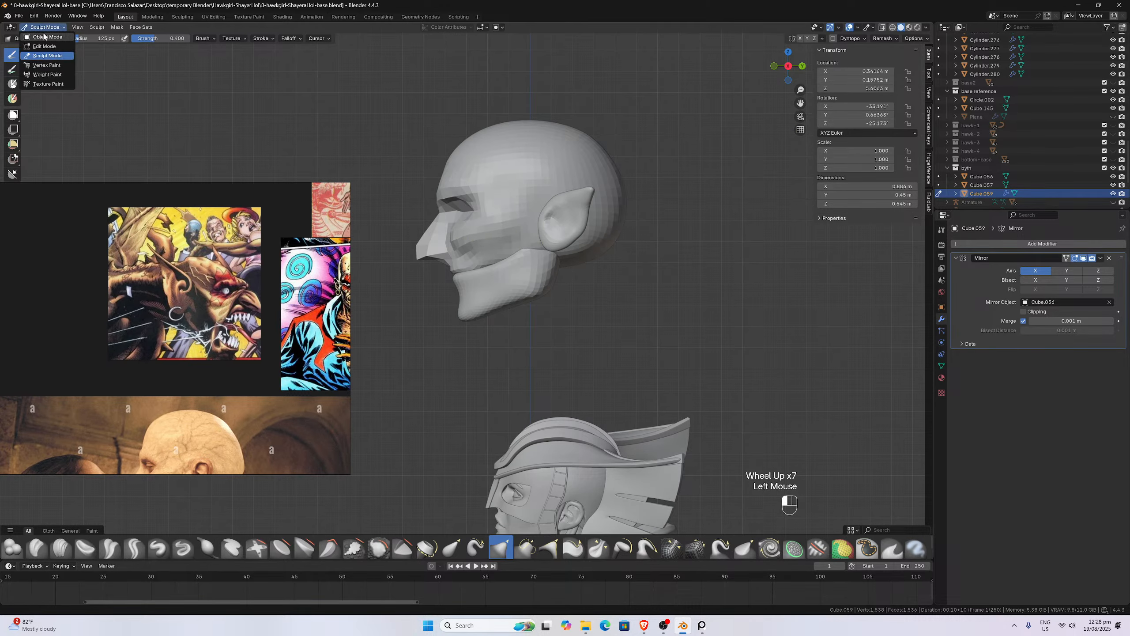
click(45, 38)
click(548, 275)
scroll(548, 275, up, 1)
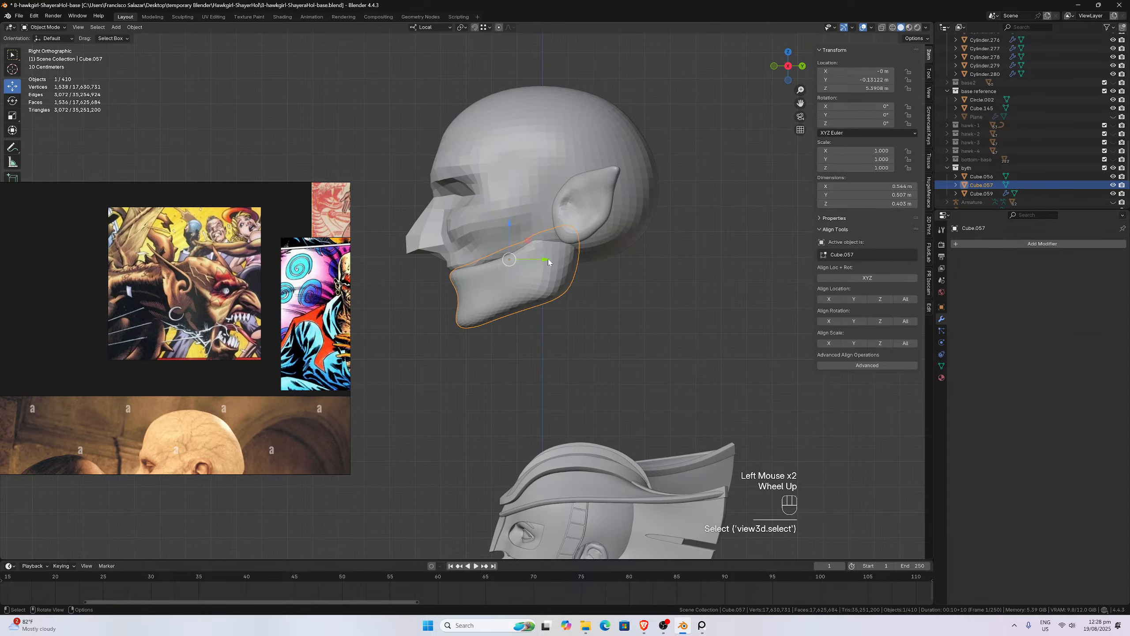
ctrl+right_click(552, 259)
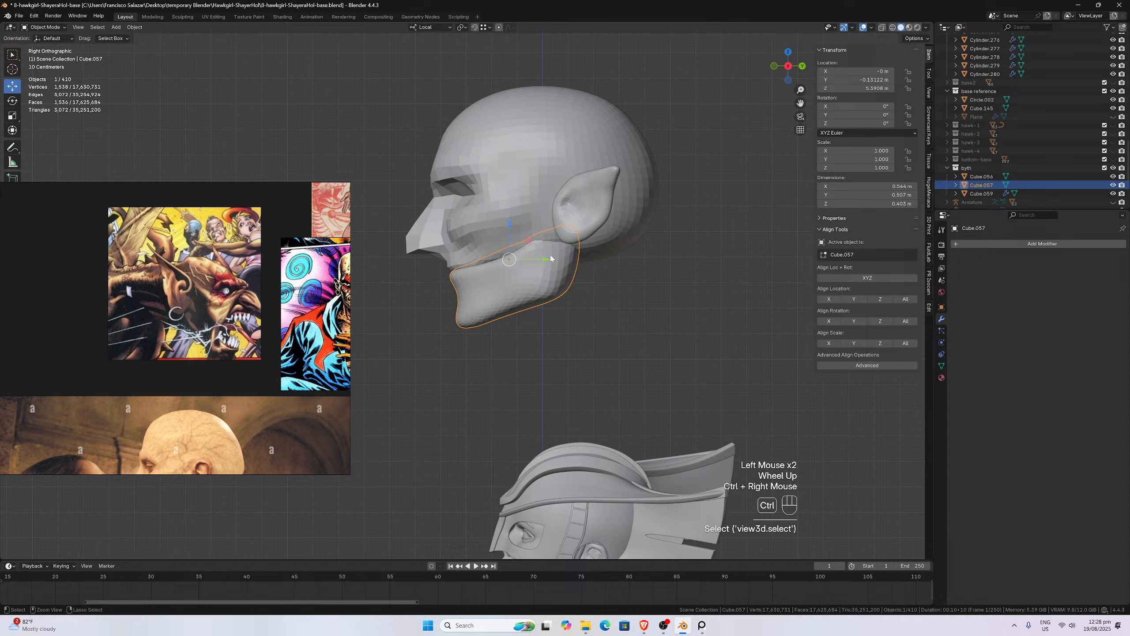
ctrl+right_click(551, 266)
shift+right_click(552, 263)
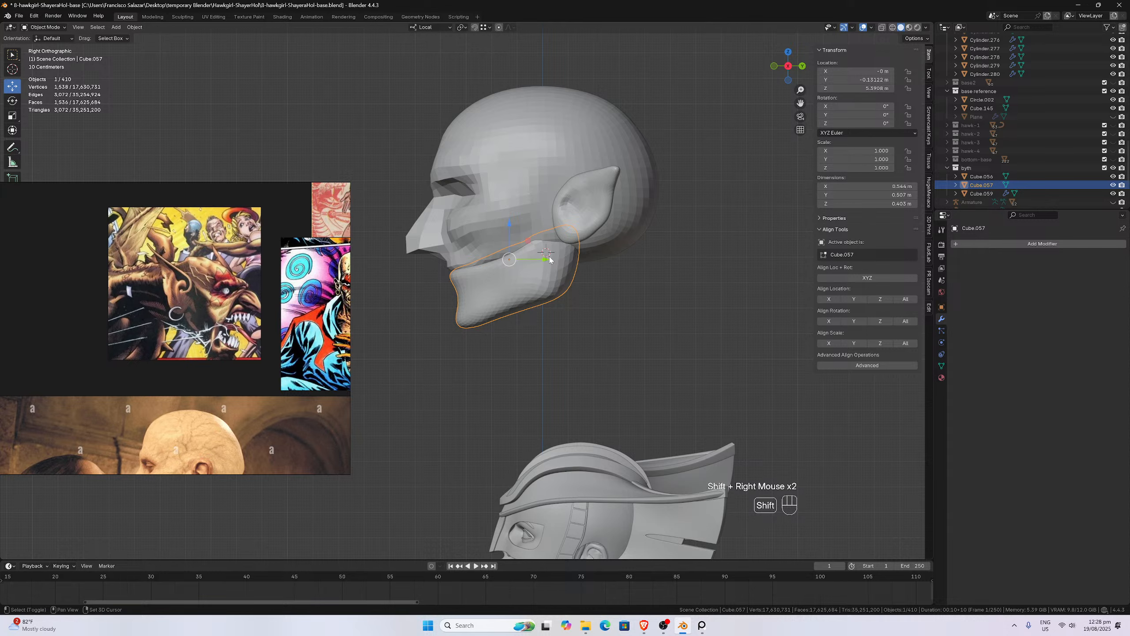
- Set the pivot point to 3D Cursor and swing the jaw open about 28.1° around its local X axis
scroll(320, 320, down, 3)
middle_drag(242, 413, 250, 348)
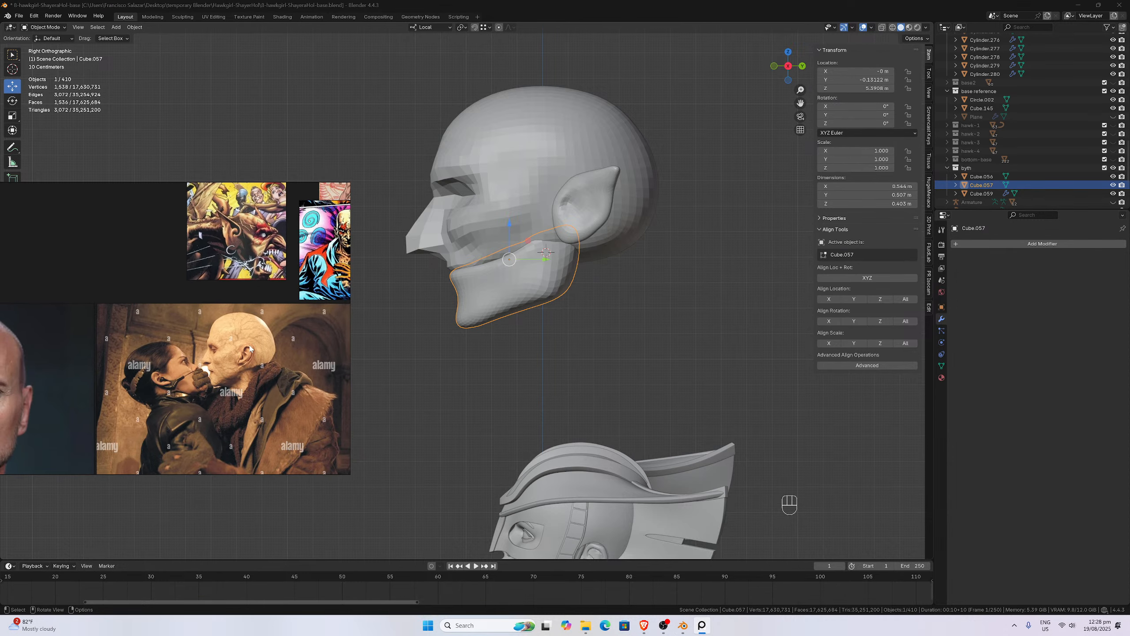
click(426, 29)
click(461, 27)
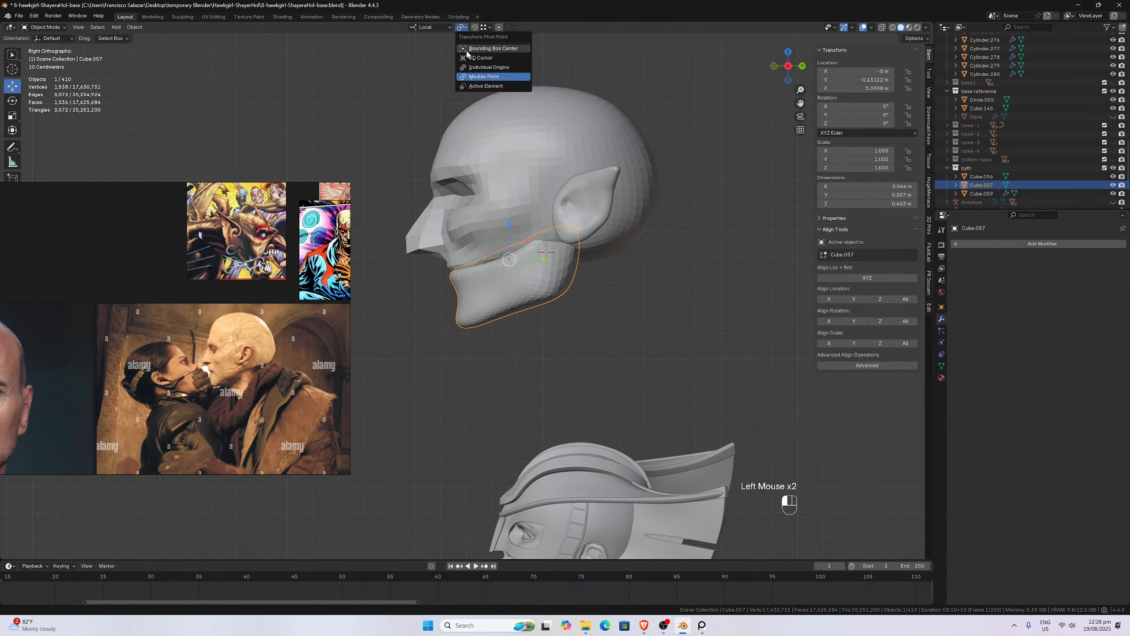
click(478, 58)
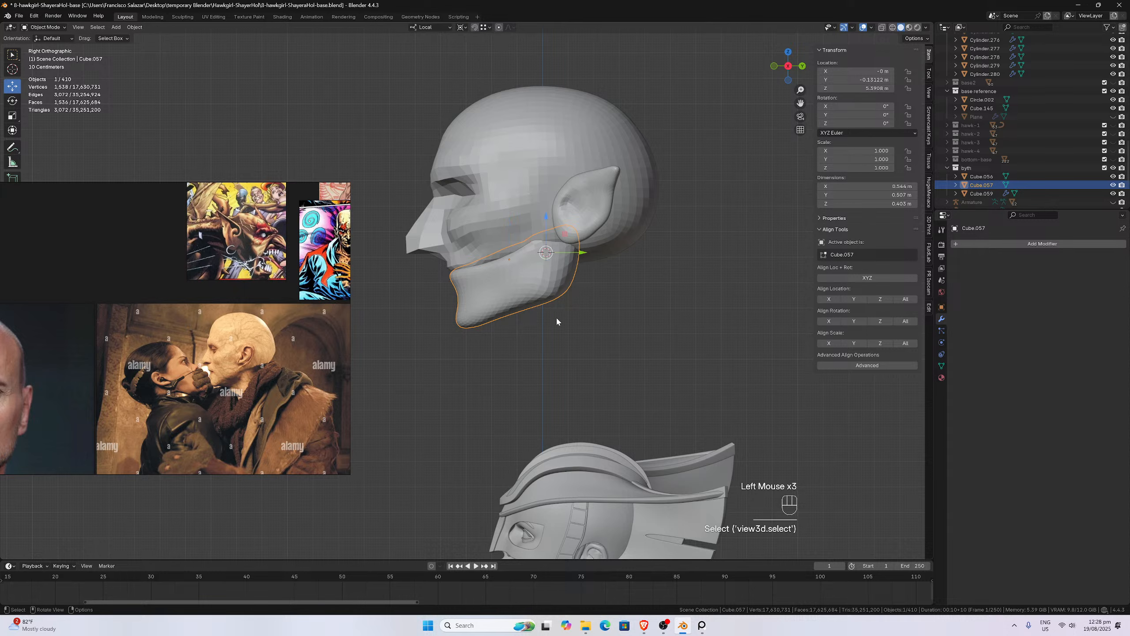
key(r)
key(x)
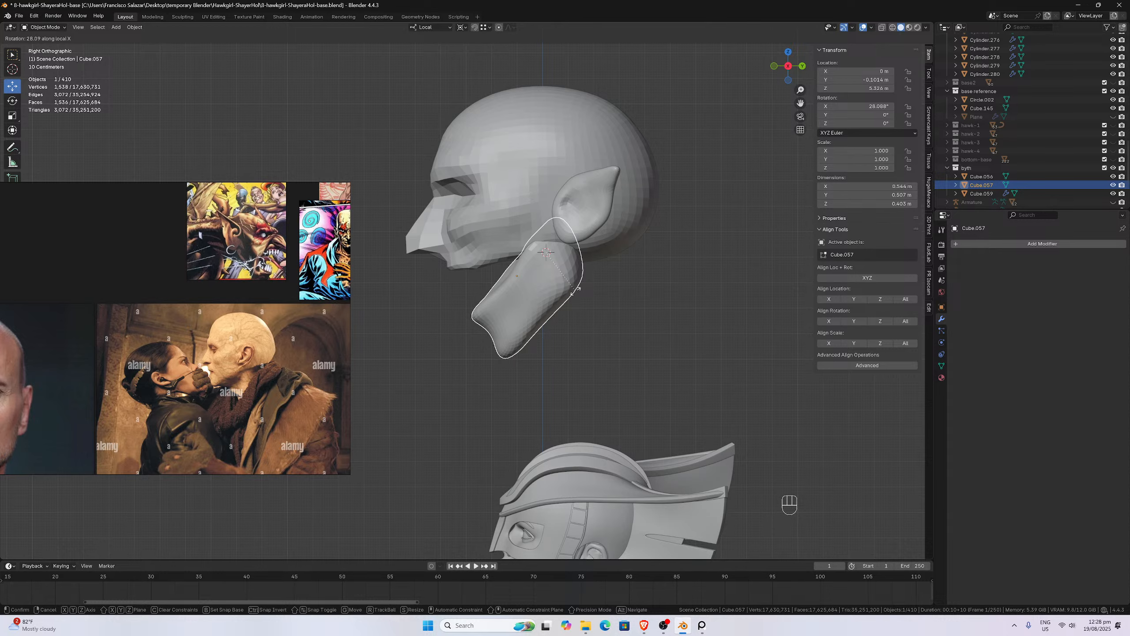
click(575, 290)
scroll(576, 291, up, 3)
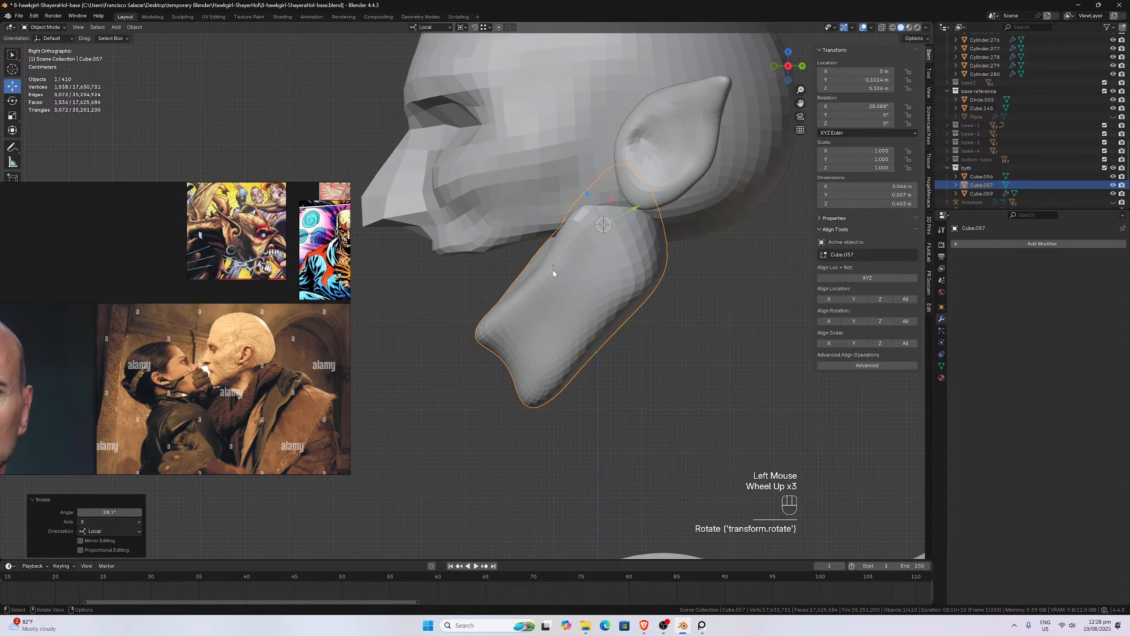
- Select the villain's upper head in front view and enter Sculpt Mode
scroll(554, 263, down, 2)
middle_drag(558, 251, 587, 244)
scroll(602, 272, up, 2)
click(597, 283)
scroll(586, 242, down, 1)
click(586, 244)
key(KP_1)
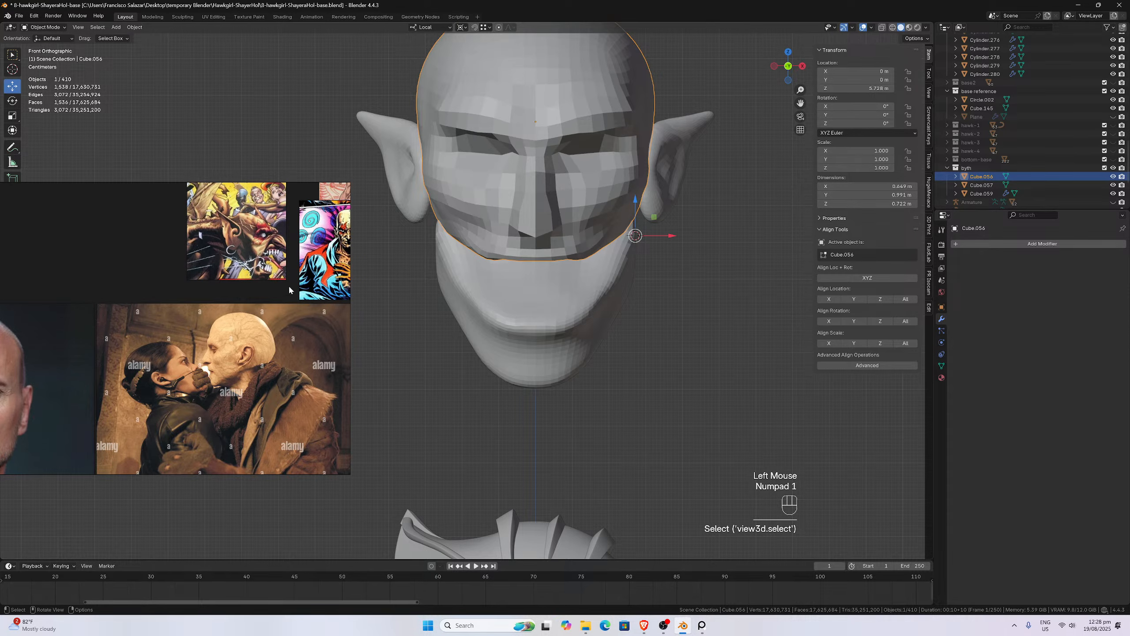
scroll(256, 292, down, 2)
scroll(272, 282, up, 2)
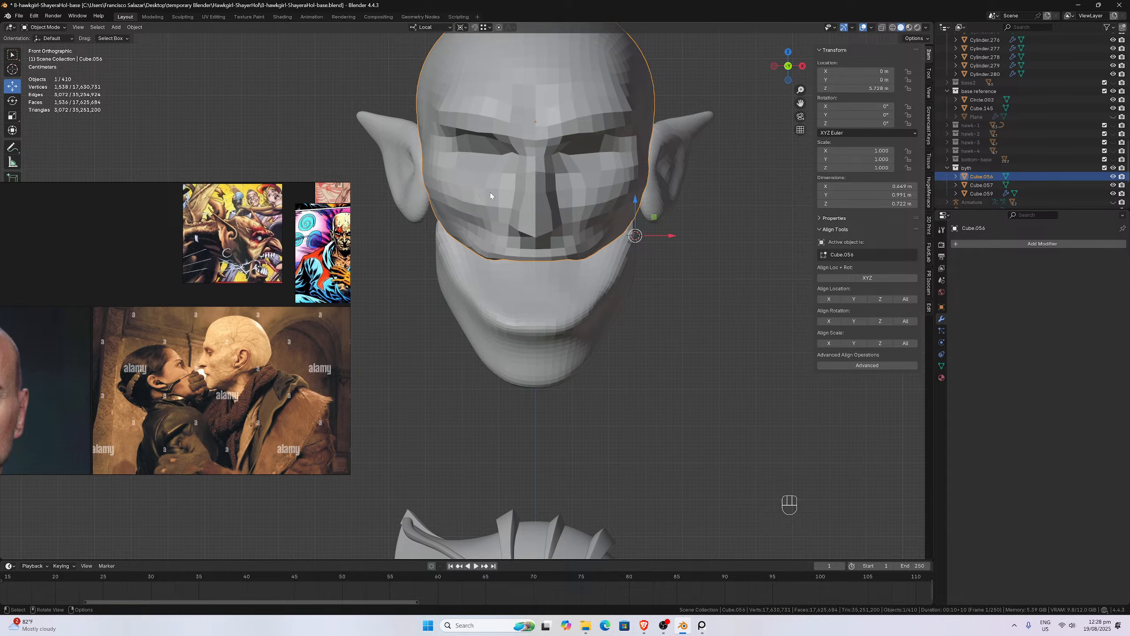
click(44, 28)
click(69, 61)
scroll(520, 174, up, 1)
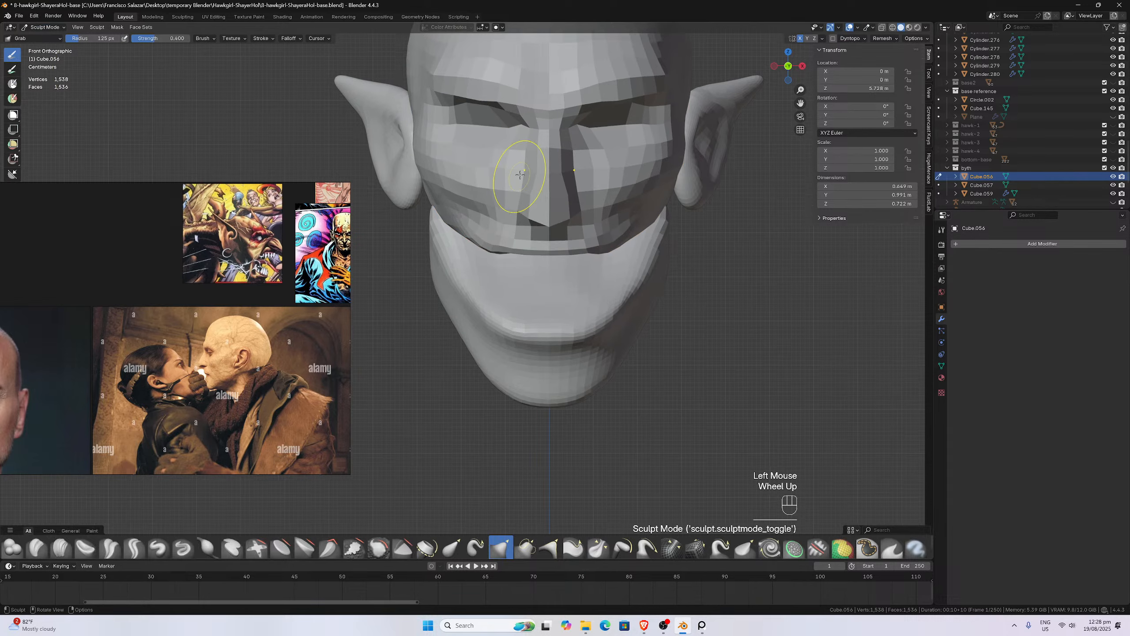
- Reshape the inner eye corners, brows and lower lids of the upper head with the Grab brush at 125 px
drag(539, 152, 520, 140)
drag(536, 148, 539, 127)
drag(527, 110, 534, 140)
mouse_move(531, 136)
mouse_down()
mouse_move(478, 170)
mouse_move(438, 171)
mouse_move(446, 154)
mouse_move(513, 140)
mouse_move(499, 134)
mouse_up()
scroll(471, 146, down, 1)
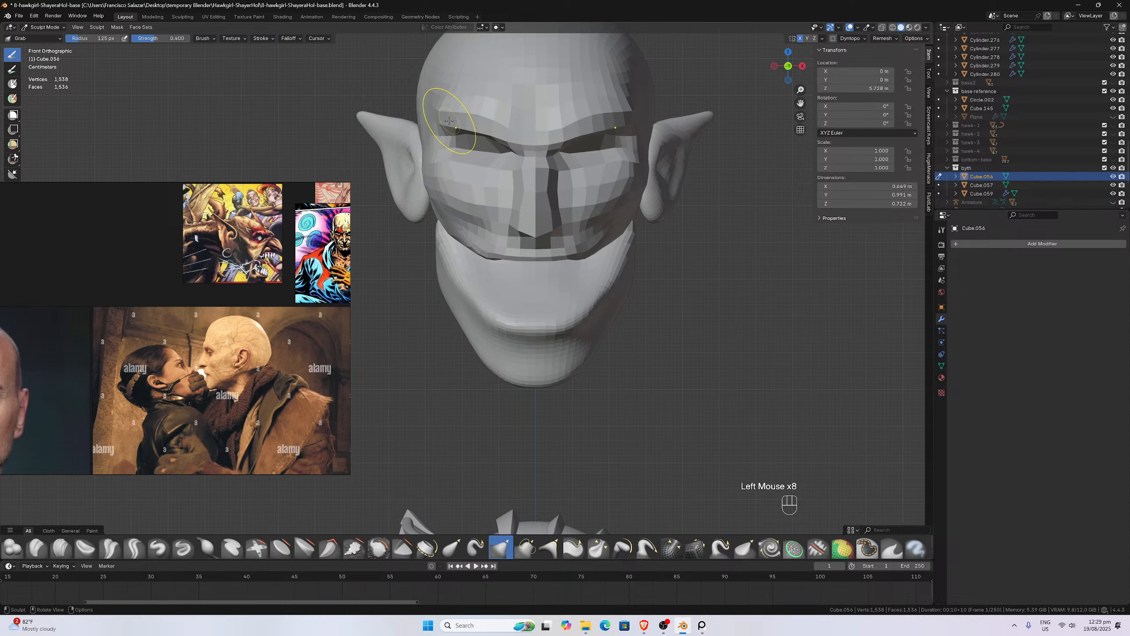
- Adjust the outer cheeks of the upper head beside the ears with the Grab brush
scroll(440, 131, up, 2)
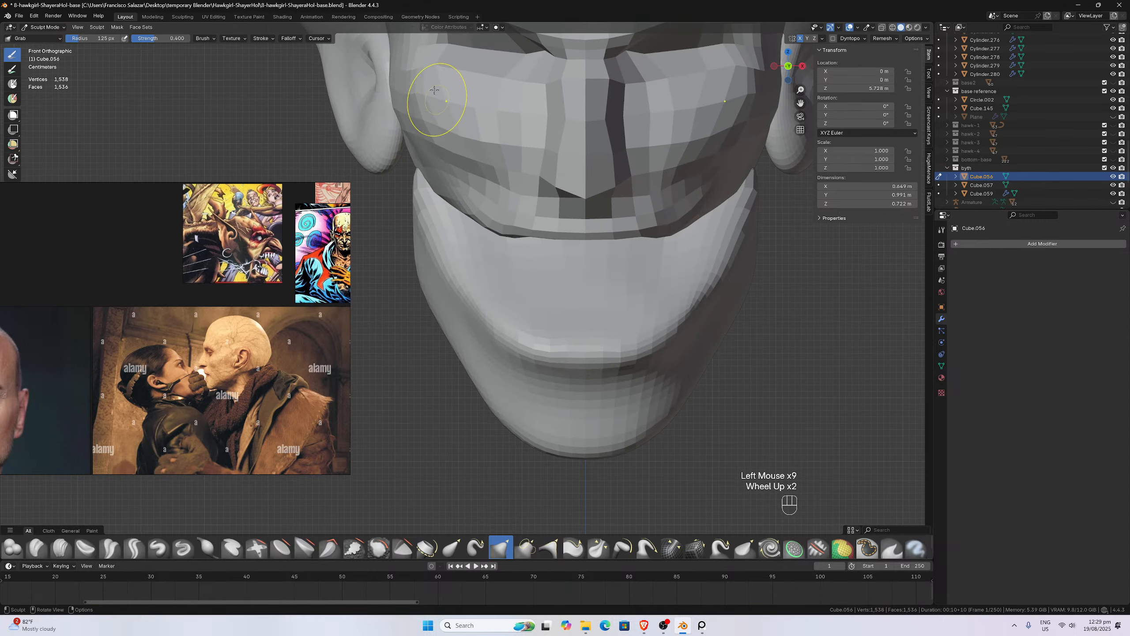
scroll(436, 102, down, 1)
drag(434, 103, 434, 113)
drag(436, 106, 433, 102)
mouse_move(432, 98)
mouse_down()
mouse_move(438, 115)
mouse_move(425, 89)
mouse_up()
drag(415, 128, 431, 165)
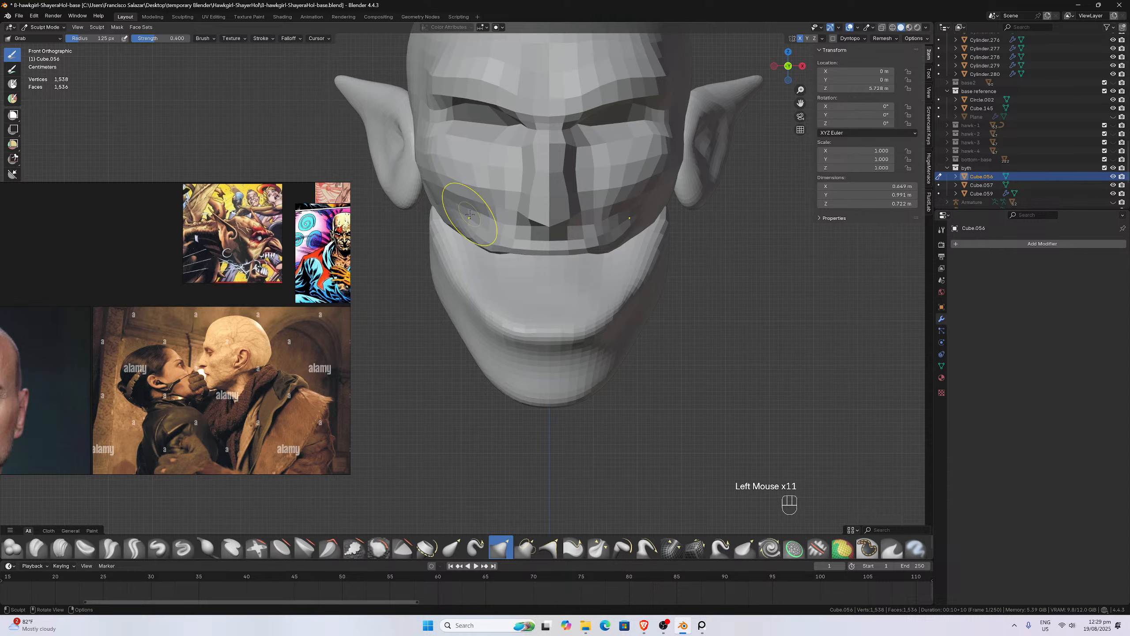
- From below, pull the corners of the upper head's mouth edge back toward the jaw hinges with the Grab brush
scroll(470, 212, up, 1)
scroll(487, 238, down, 1)
middle_drag(487, 238, 490, 187)
scroll(490, 235, up, 2)
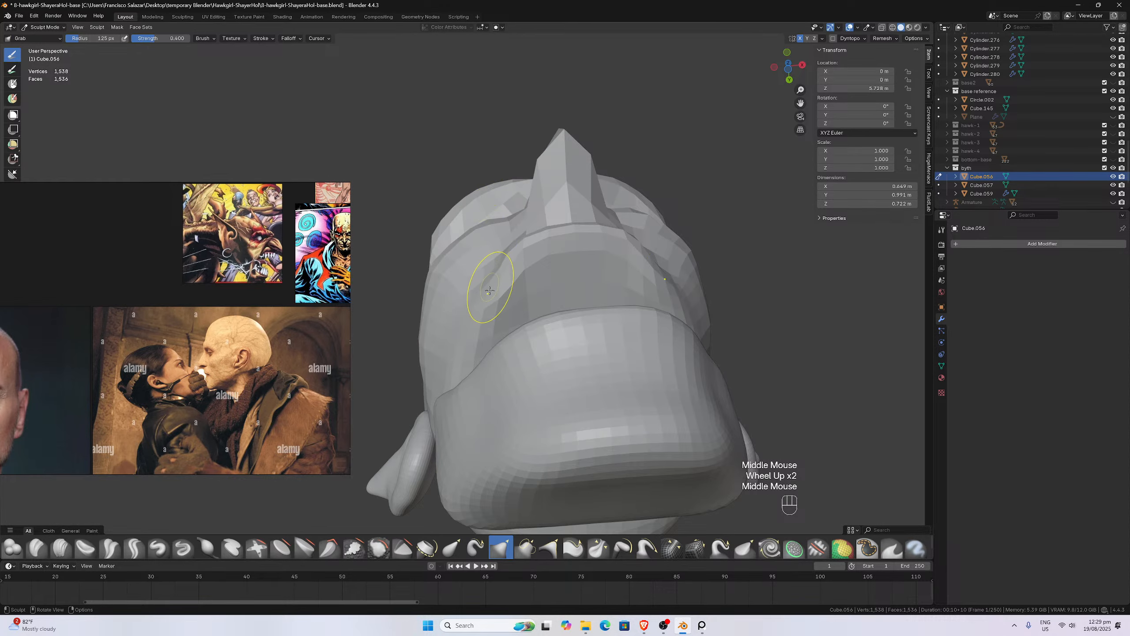
mouse_move(471, 319)
mouse_down()
mouse_move(453, 354)
mouse_move(457, 385)
mouse_up()
drag(456, 384, 459, 388)
scroll(465, 391, down, 1)
scroll(468, 392, up, 1)
middle_drag(469, 392, 483, 405)
- Refine the upper mouth edge and cheek sides from underneath so they flare outward over the jaw
mouse_move(428, 359)
mouse_down()
mouse_move(414, 359)
mouse_move(441, 343)
mouse_up()
mouse_move(457, 330)
mouse_down()
mouse_move(453, 316)
mouse_move(481, 299)
mouse_up()
middle_drag(482, 299, 492, 307)
drag(492, 307, 491, 305)
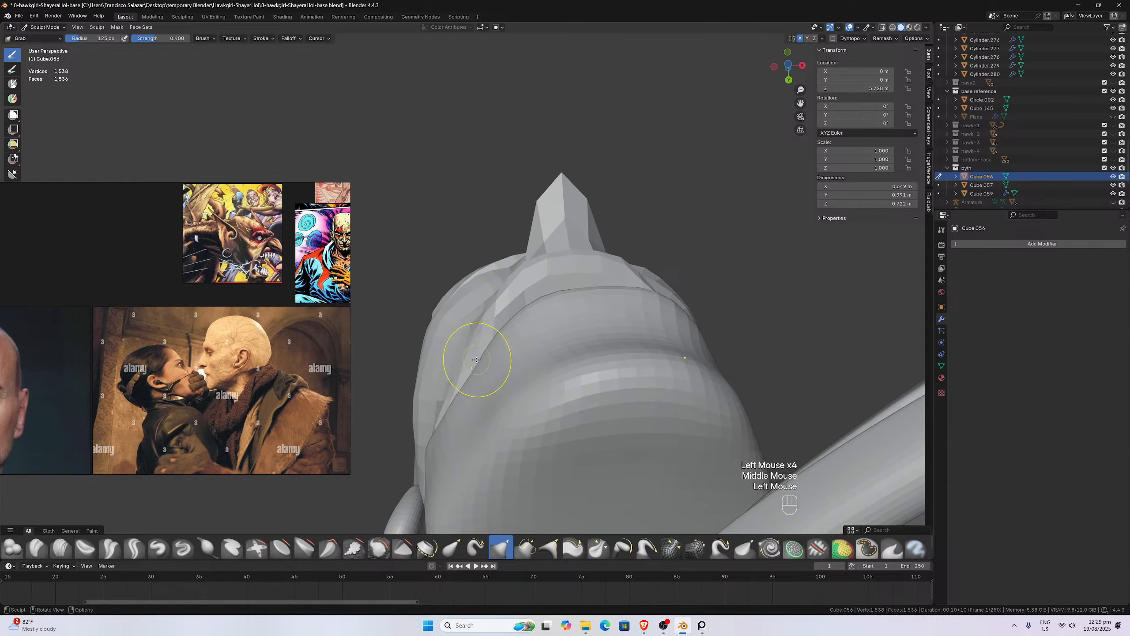
drag(476, 360, 466, 358)
mouse_move(467, 359)
middle_down()
mouse_move(504, 384)
mouse_move(518, 362)
middle_up()
scroll(529, 359, up, 2)
scroll(530, 359, down, 1)
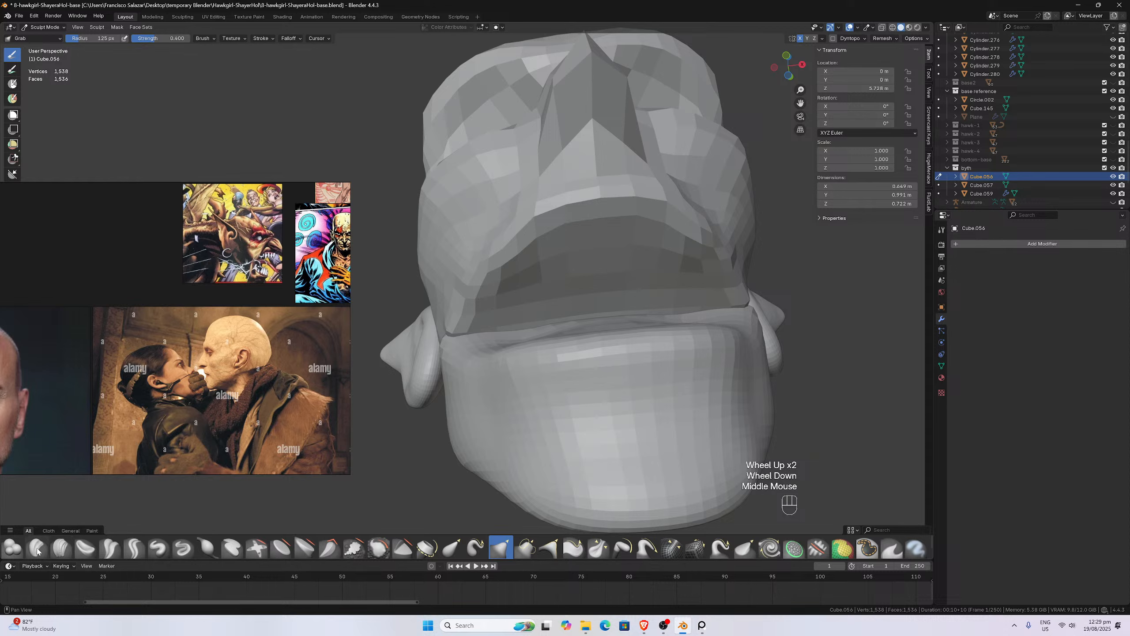
- Carve a mouth cavity into the underside of the upper head with the Blob brush inverted at 125 px and strength 0.5
click(15, 550)
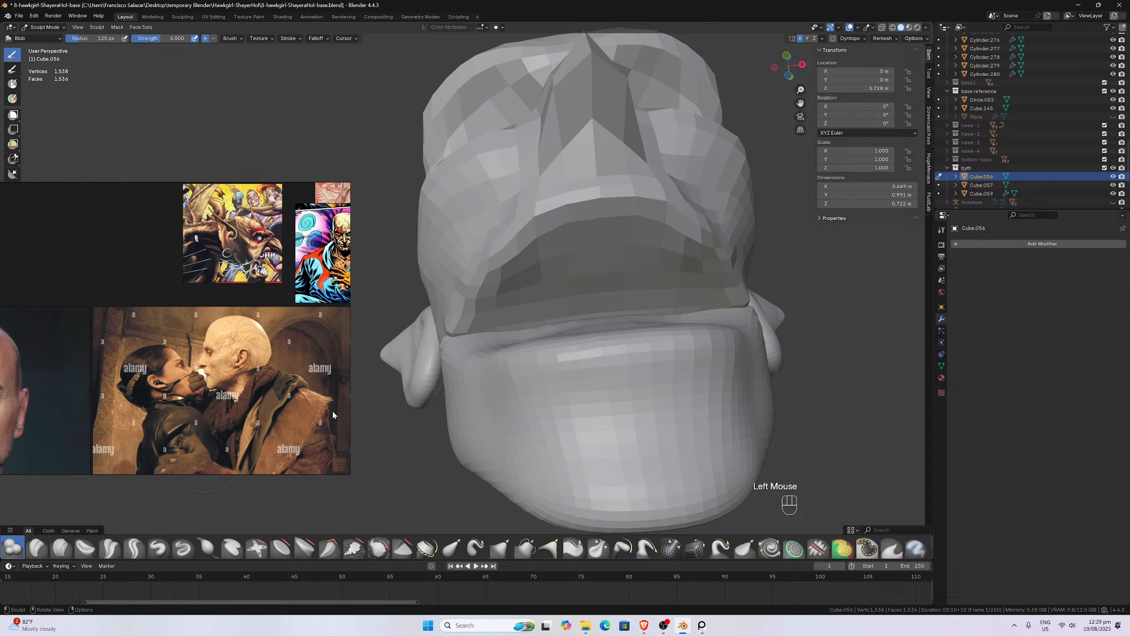
mouse_move(564, 311)
ctrl+mouse_down()
mouse_move(641, 297)
mouse_move(569, 320)
mouse_move(617, 285)
mouse_move(583, 278)
ctrl+mouse_up()
ctrl+click(566, 294)
ctrl+click(540, 305)
ctrl+click(527, 315)
ctrl+click(543, 303)
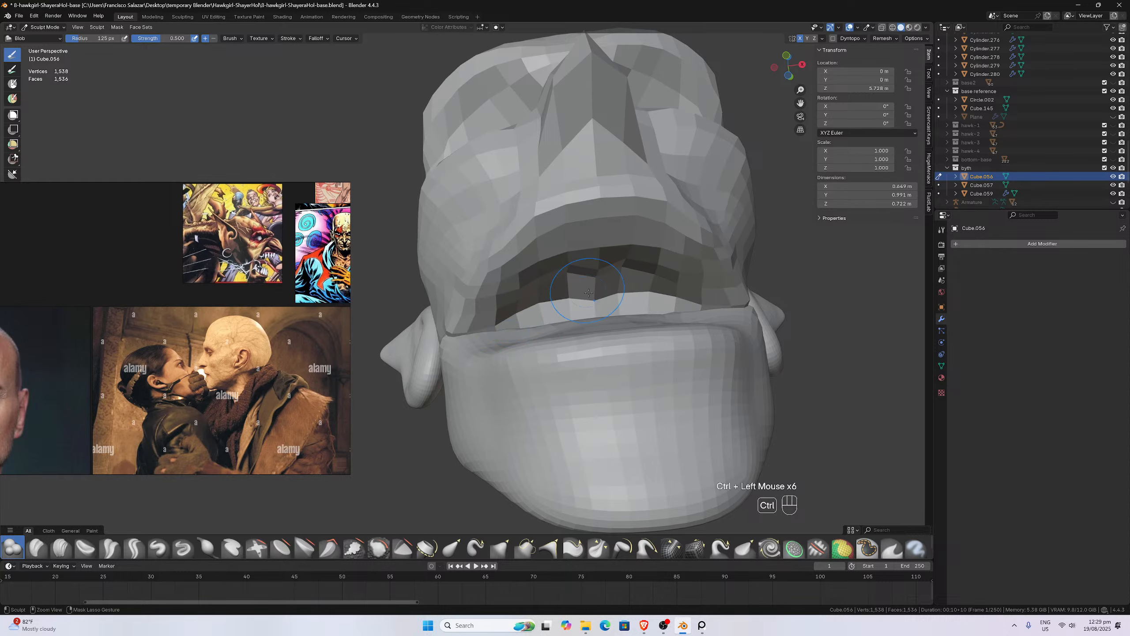
ctrl+click(574, 292)
ctrl+click(584, 272)
ctrl+click(584, 281)
ctrl+click(574, 302)
ctrl+click(563, 303)
ctrl+click(545, 307)
ctrl+click(529, 311)
- Return to Object Mode, select the lower jaw and enter Sculpt Mode on it
middle_drag(590, 236, 585, 279)
scroll(585, 280, down, 2)
click(43, 28)
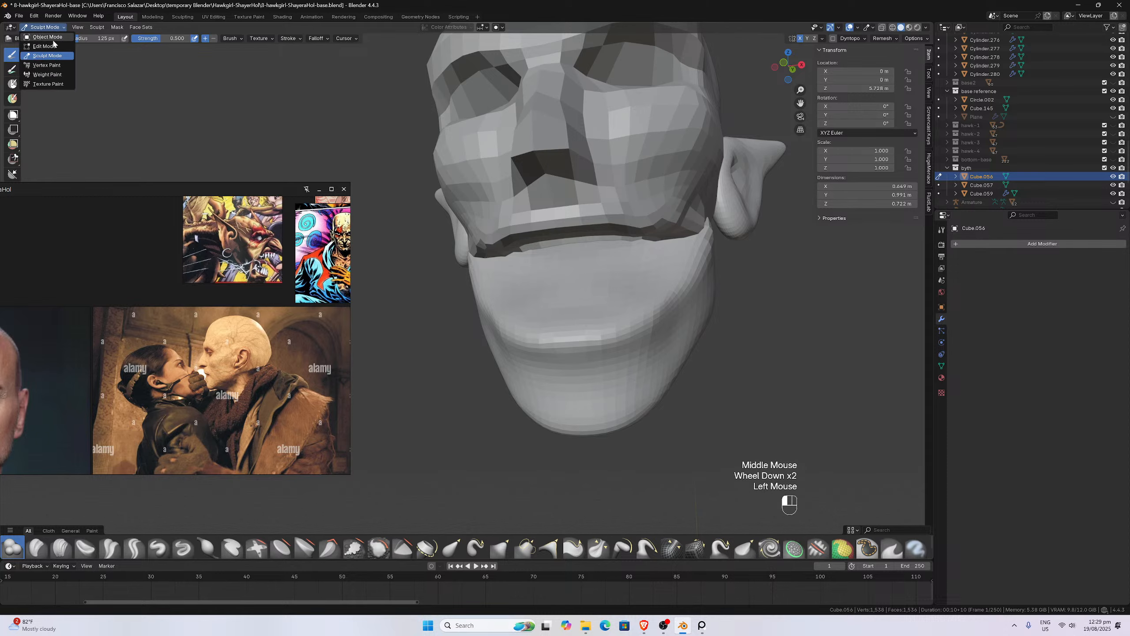
click(40, 35)
click(584, 323)
middle_drag(584, 323, 567, 317)
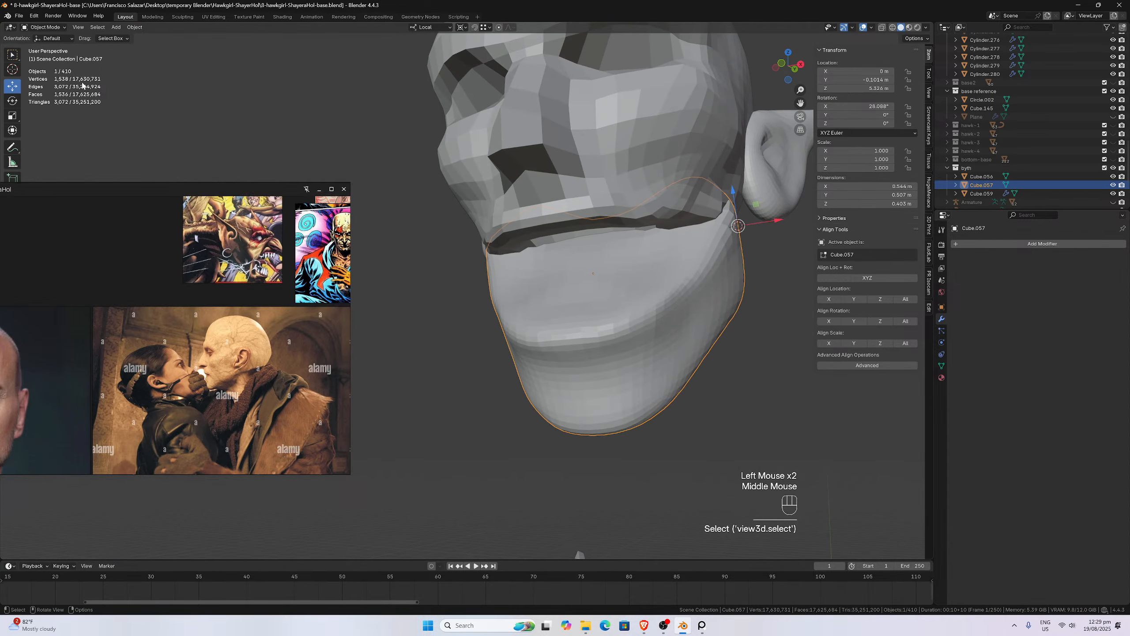
click(44, 28)
click(41, 55)
scroll(578, 263, up, 1)
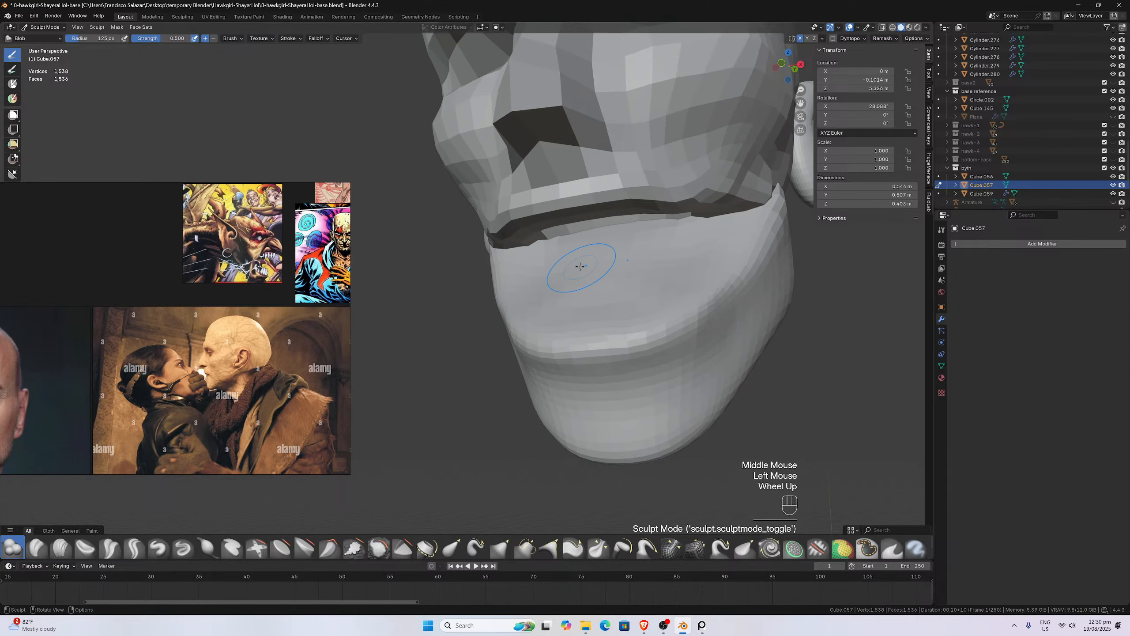
- Carve a hollow into the jaw's upper surface behind the lower lip with the inverted Blob brush
ctrl+click(575, 265)
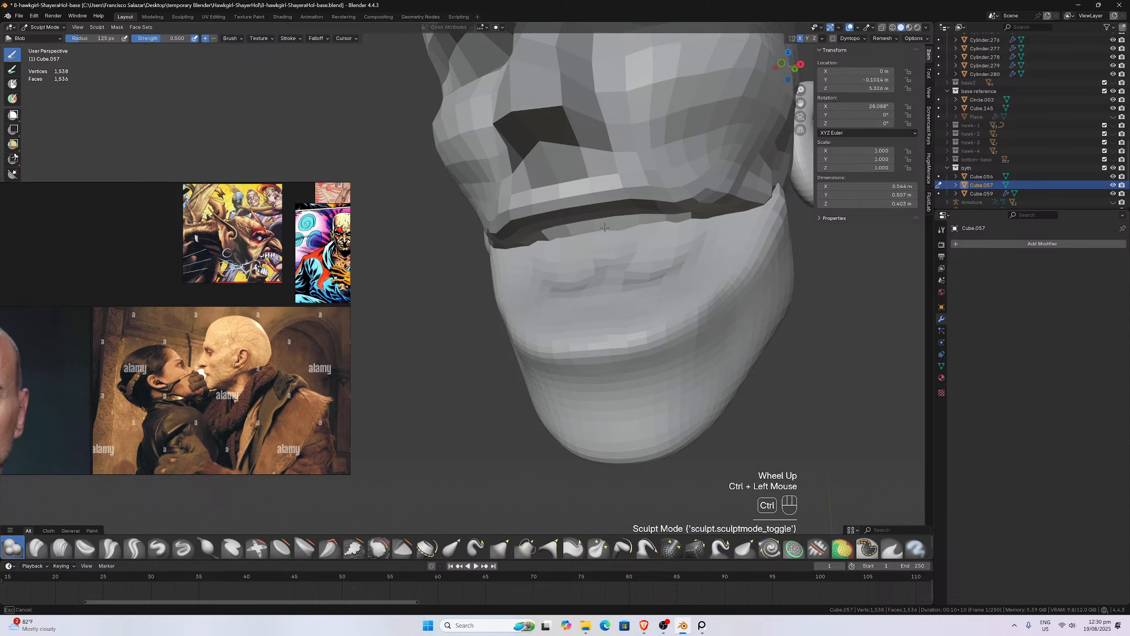
mouse_move(605, 227)
ctrl+mouse_down()
mouse_move(672, 245)
mouse_move(623, 251)
ctrl+mouse_up()
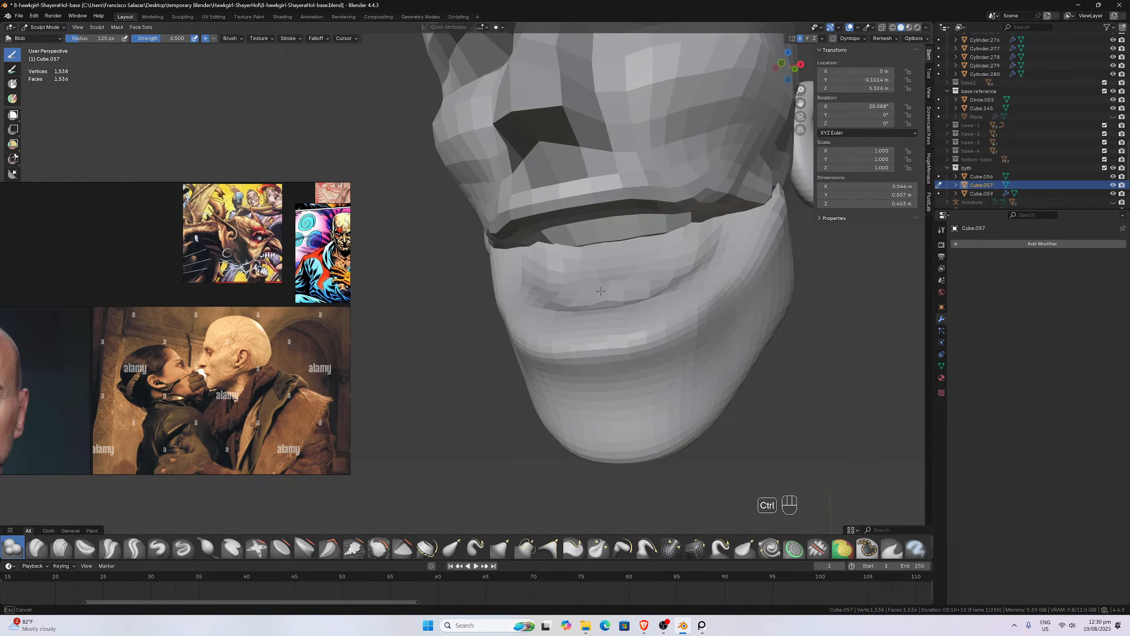
ctrl+drag(601, 292, 602, 292)
middle_drag(602, 281, 591, 309)
scroll(591, 307, up, 1)
mouse_move(659, 307)
ctrl+mouse_down()
mouse_move(626, 330)
mouse_move(726, 298)
mouse_move(652, 277)
ctrl+mouse_up()
scroll(641, 272, down, 1)
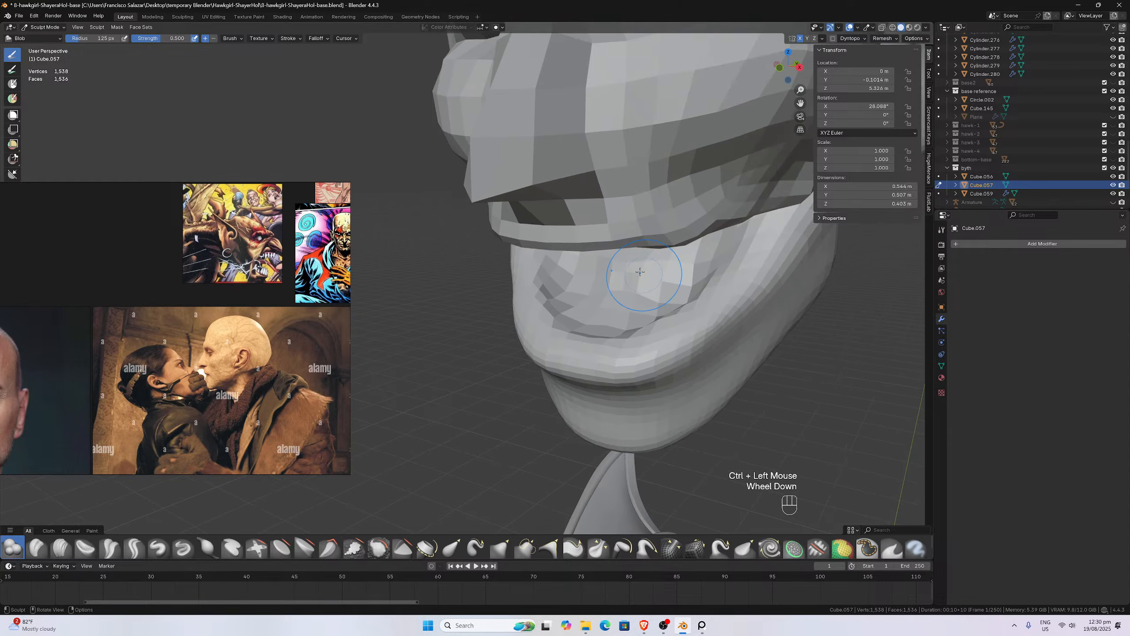
- Deepen the jaw hollow and extend it toward the back and sides of the mouth with the inverted Blob brush
middle_drag(640, 272, 687, 247)
mouse_move(689, 247)
ctrl+mouse_down()
mouse_move(719, 219)
mouse_move(694, 243)
ctrl+mouse_up()
middle_drag(679, 267, 658, 252)
scroll(658, 252, up, 1)
ctrl+drag(663, 252, 723, 233)
mouse_move(668, 247)
ctrl+mouse_down()
mouse_move(641, 255)
mouse_move(641, 242)
ctrl+mouse_up()
ctrl+drag(651, 290, 691, 288)
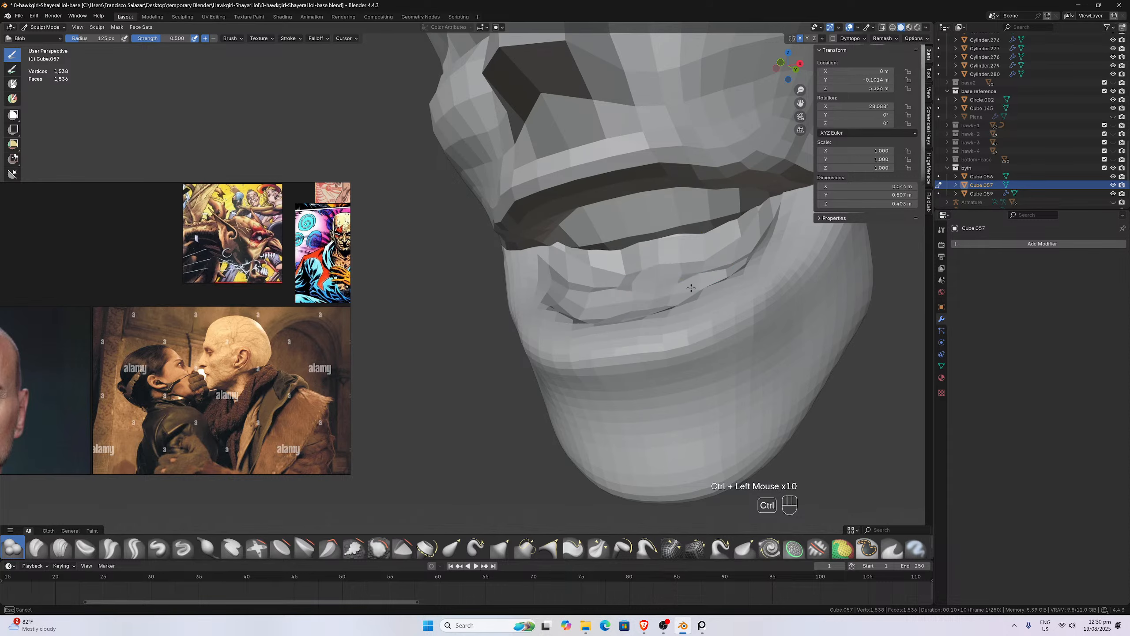
ctrl+drag(747, 224, 753, 219)
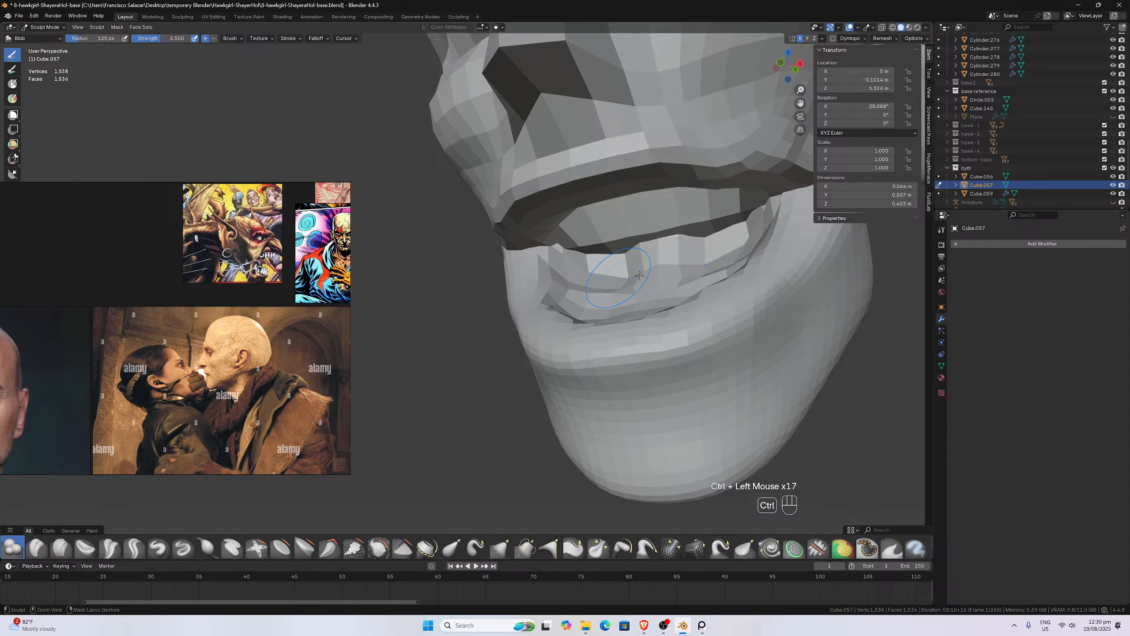
ctrl+drag(694, 249, 708, 263)
ctrl+drag(688, 278, 636, 297)
- Carve the front floor and inner side walls of the jaw hollow deeper with the inverted Blob brush
middle_drag(645, 258, 629, 294)
scroll(630, 294, down, 1)
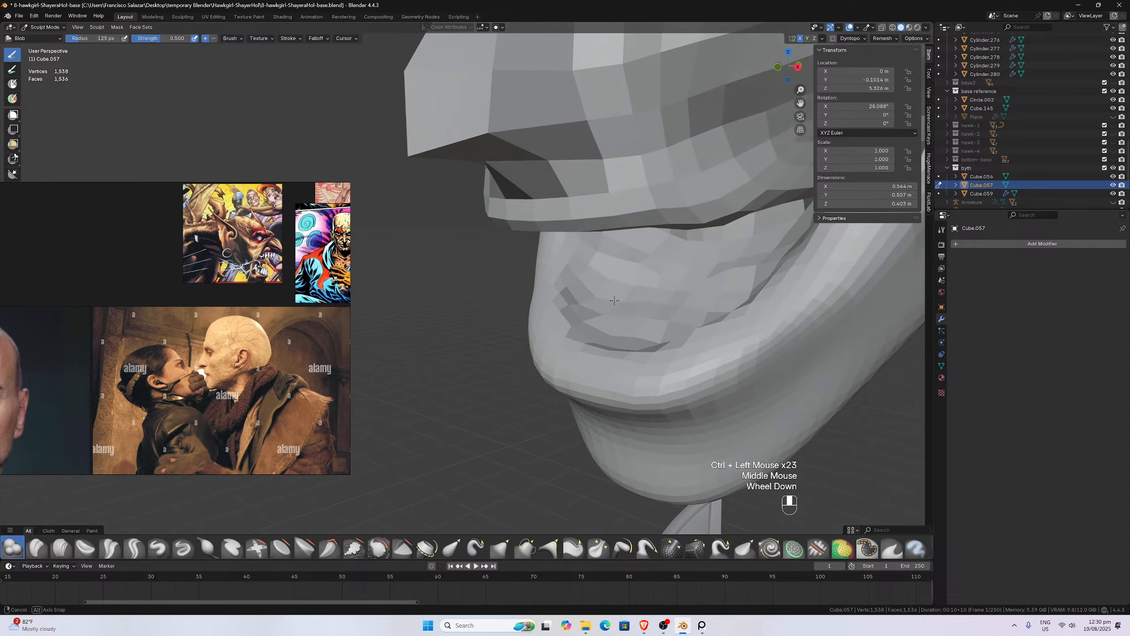
scroll(629, 295, up, 1)
mouse_move(632, 290)
ctrl+mouse_down()
mouse_move(657, 314)
mouse_move(708, 289)
mouse_move(672, 308)
ctrl+mouse_up()
mouse_move(654, 269)
middle_down()
mouse_move(653, 251)
mouse_move(648, 263)
middle_up()
ctrl+drag(623, 235, 607, 253)
ctrl+drag(621, 234, 607, 256)
- Examine the open mouth and carved jaw from both sides against the goblin reference image
scroll(614, 256, down, 3)
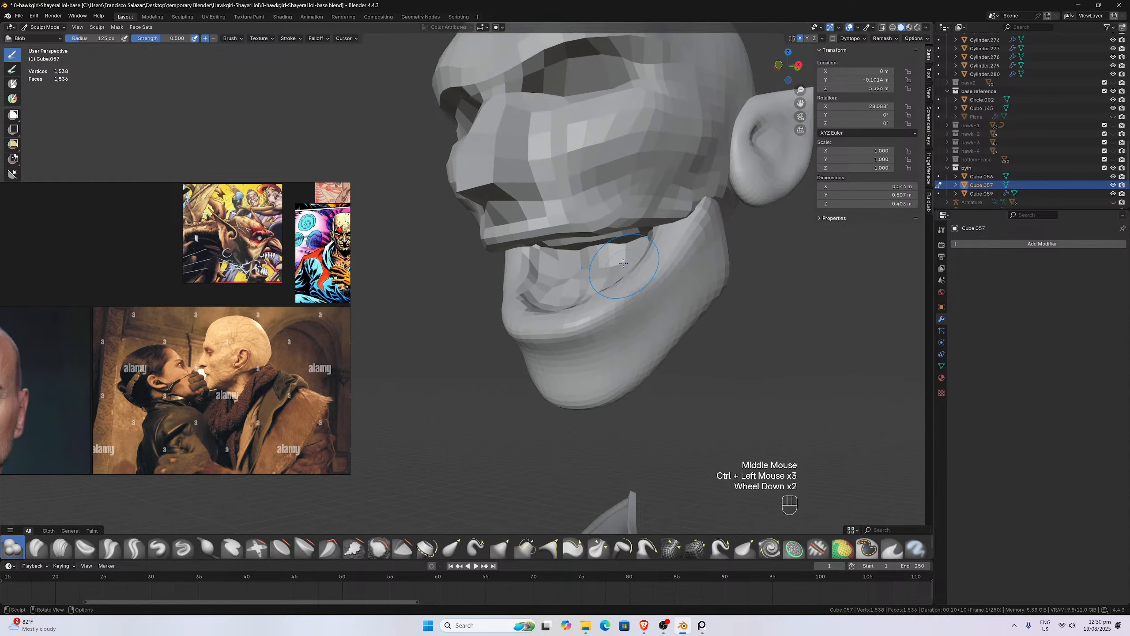
middle_drag(614, 256, 687, 232)
scroll(659, 240, up, 3)
scroll(687, 232, up, 1)
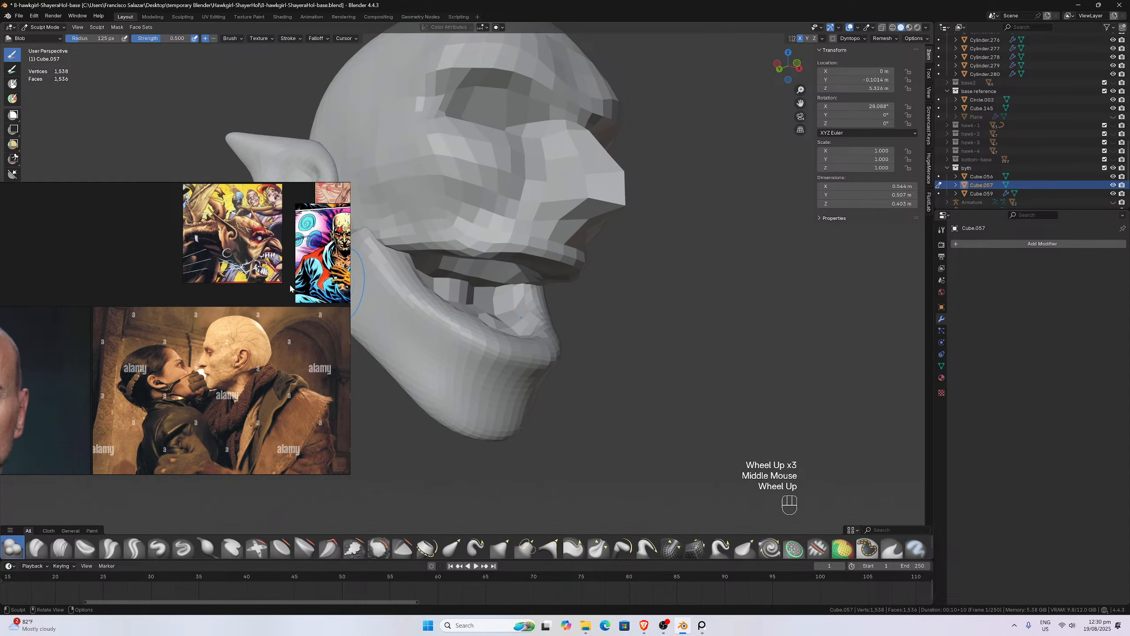
middle_drag(597, 267, 614, 256)
middle_drag(623, 250, 557, 258)
scroll(579, 254, down, 1)
middle_drag(659, 249, 597, 243)
- In right side view, pull the jaw's upper front edge forward beneath the cheek with the Grab brush at 175 px
key(KP_3)
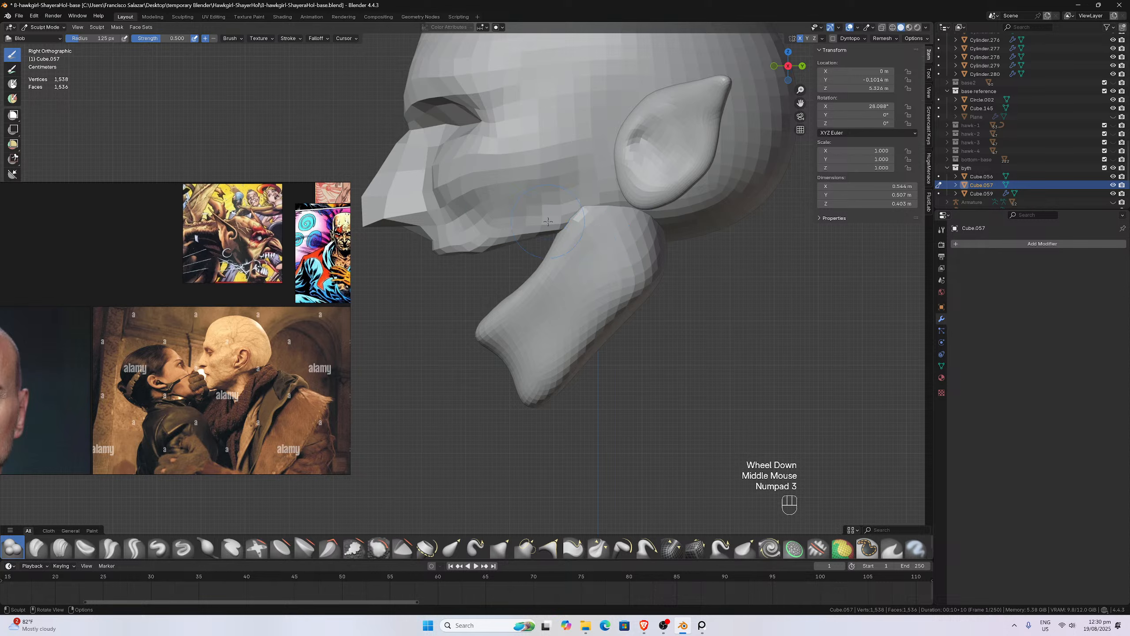
key(g)
key(f)
click(570, 250)
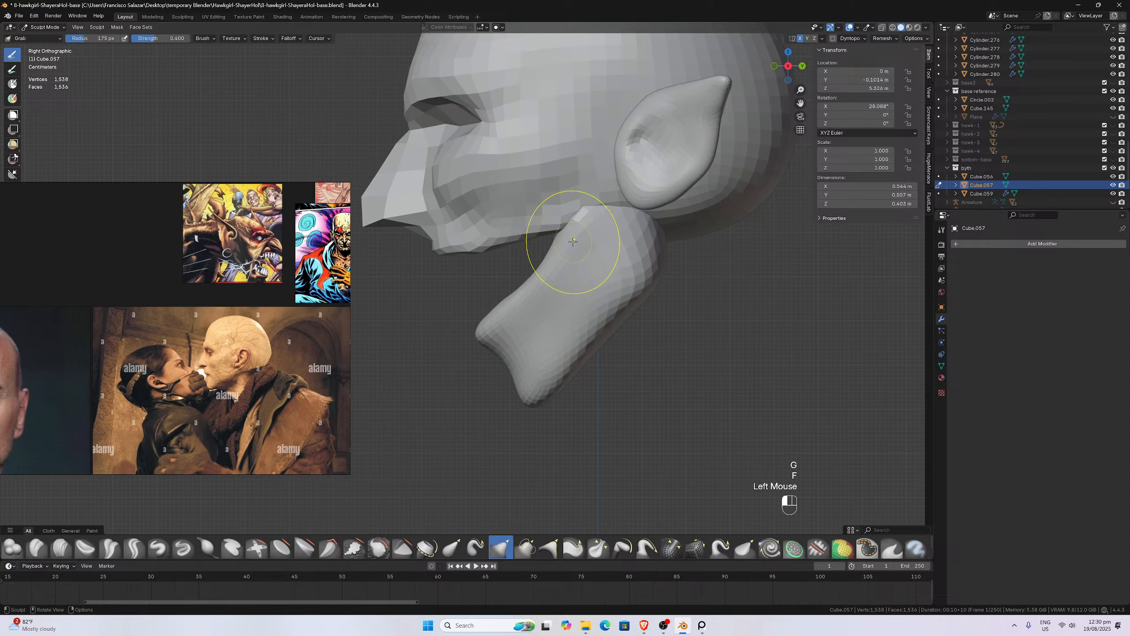
click(549, 225)
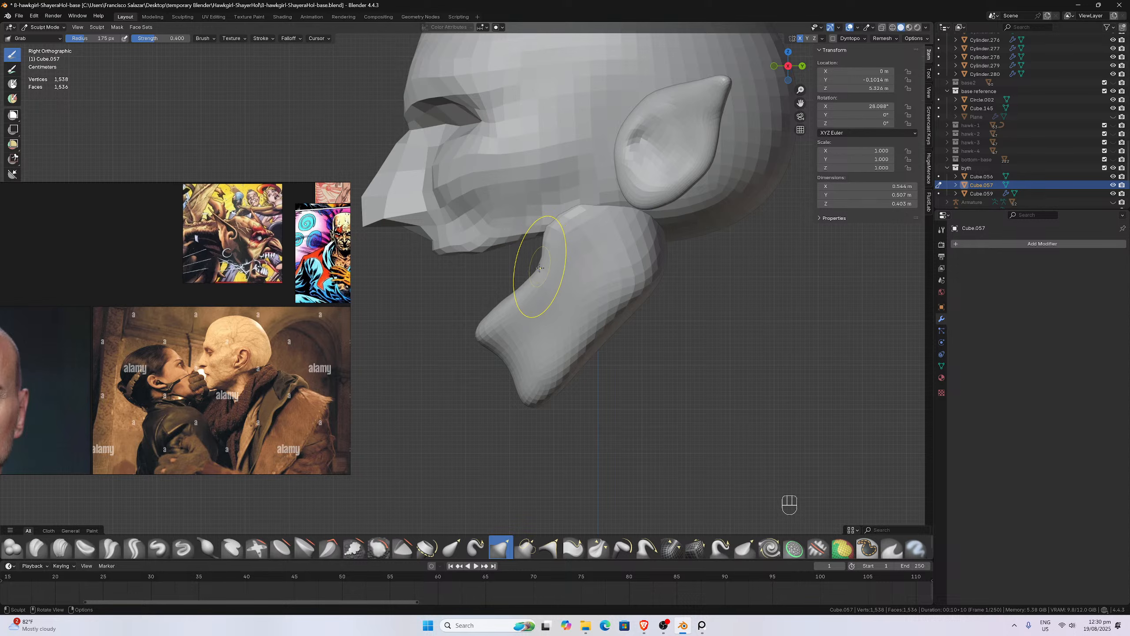
drag(550, 230, 561, 217)
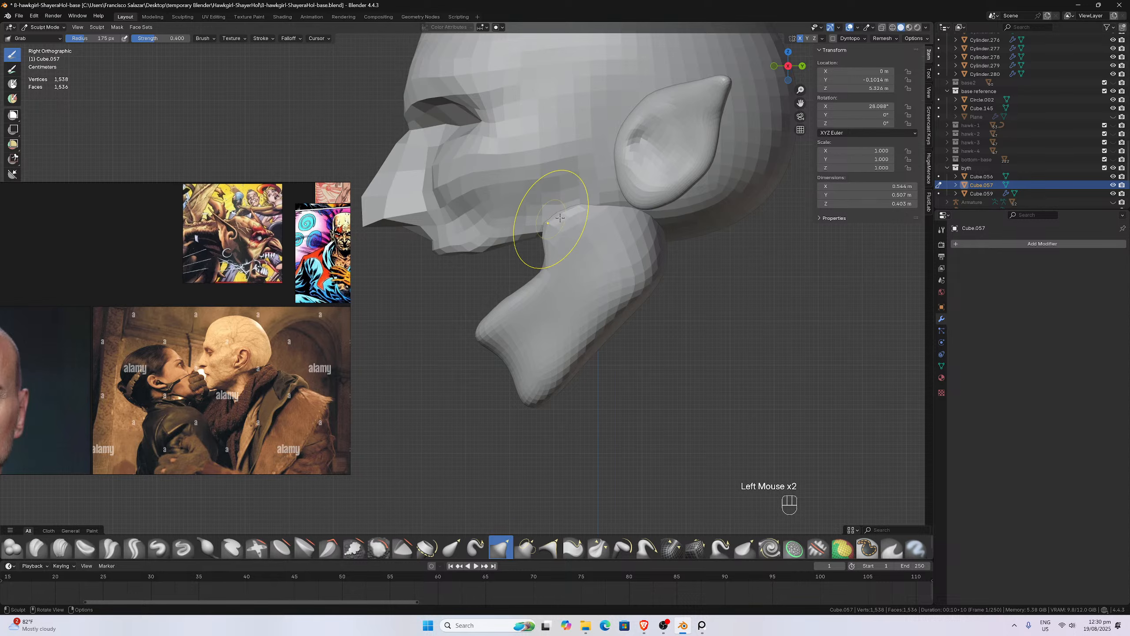
- Pull the jaw's hinge ends inward at the mouth corners and raise their top edge into the cheek
middle_drag(575, 200, 645, 249)
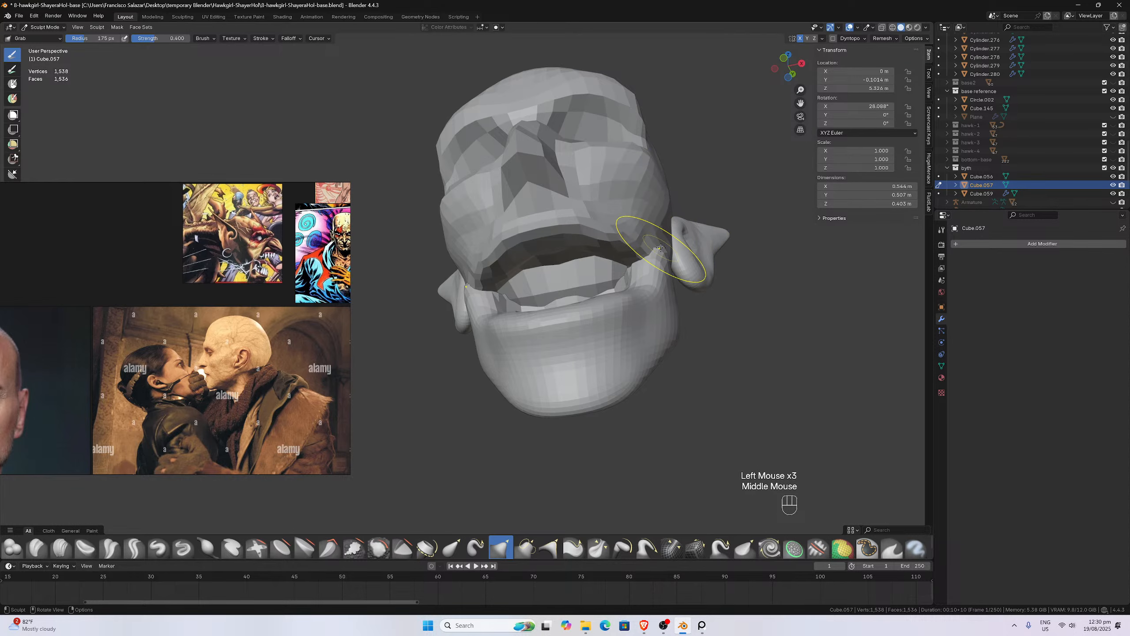
drag(659, 243, 648, 253)
middle_drag(647, 252, 587, 274)
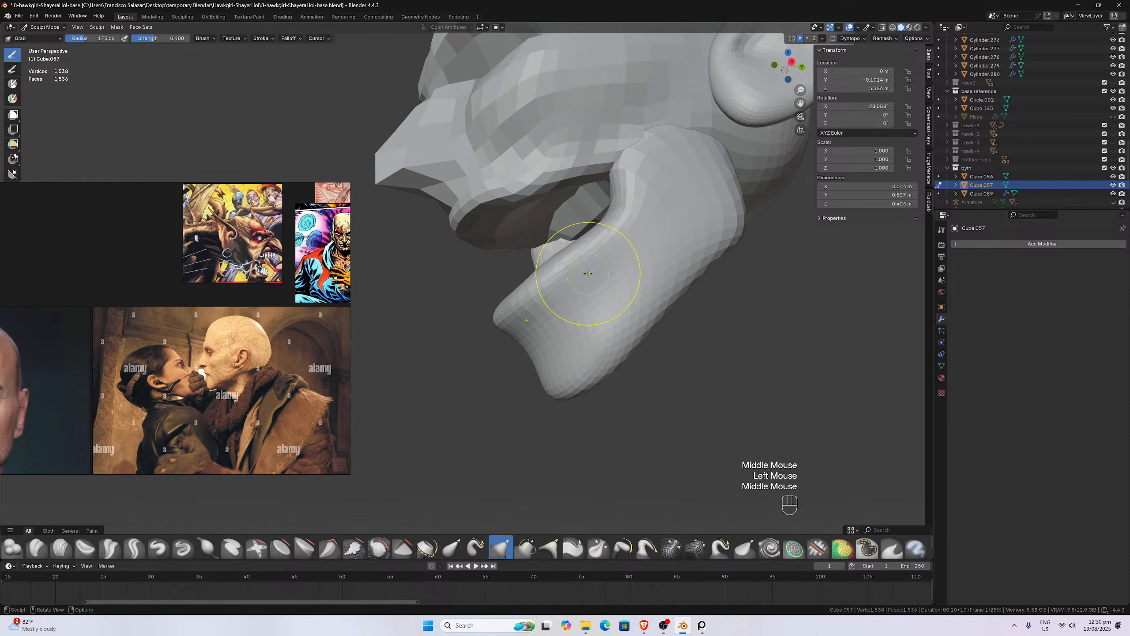
scroll(594, 265, up, 1)
scroll(643, 189, down, 1)
key(KP_3)
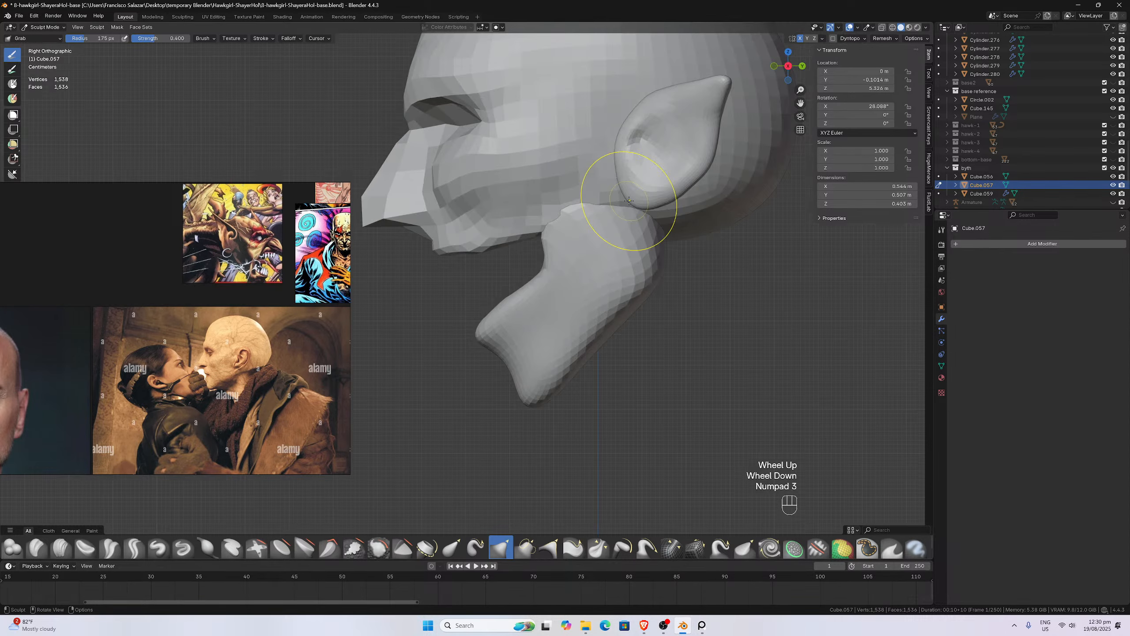
drag(589, 214, 587, 170)
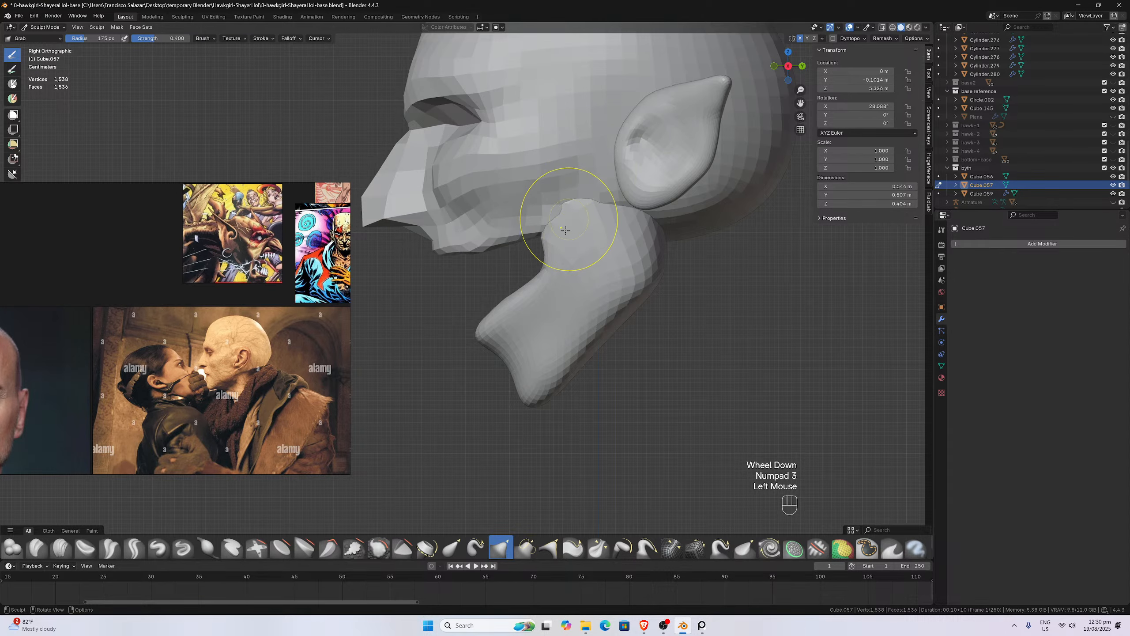
- In right side view, push the jaw's front edge back below the mouth corner with the Grab brush to round the mouth notch
drag(545, 258, 564, 251)
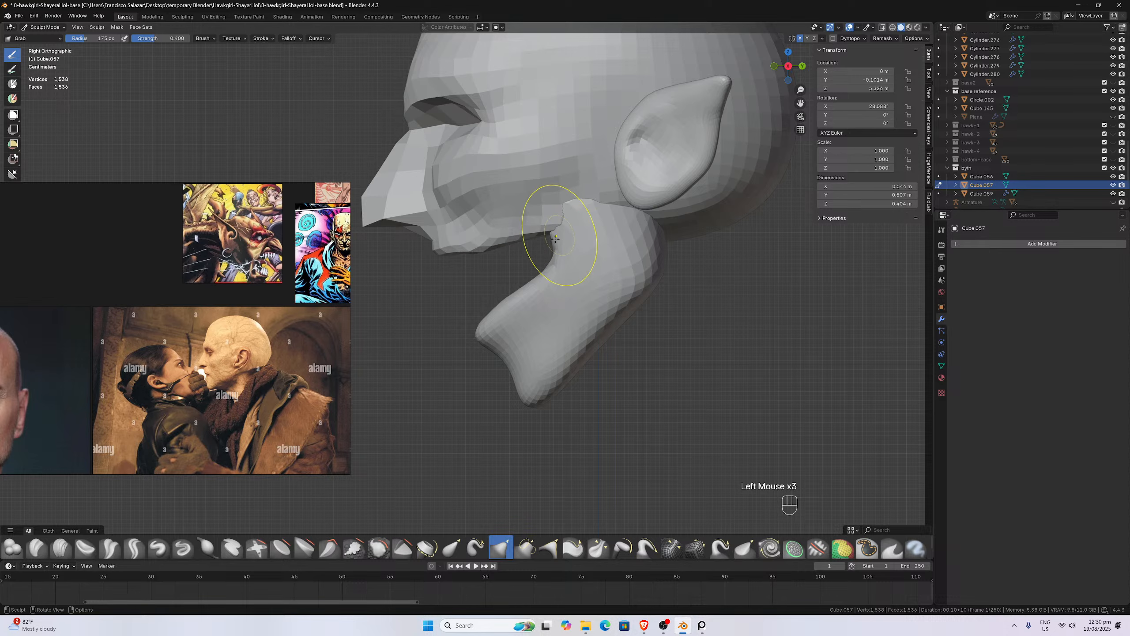
drag(550, 262, 554, 268)
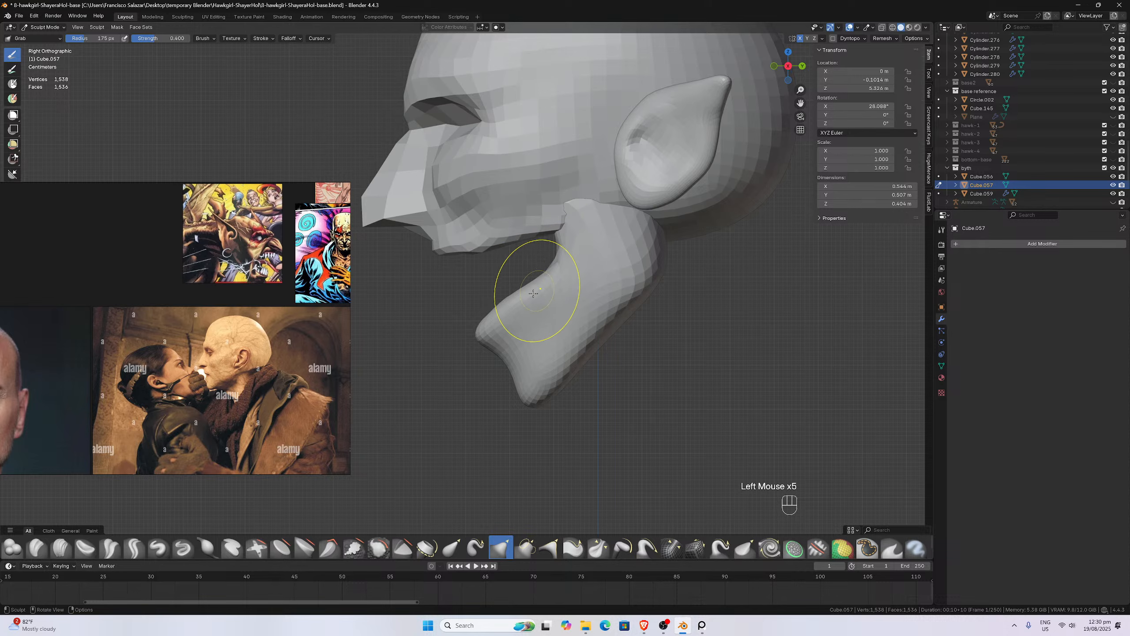
drag(498, 299, 543, 282)
scroll(514, 297, up, 1)
scroll(579, 262, up, 1)
drag(590, 250, 625, 245)
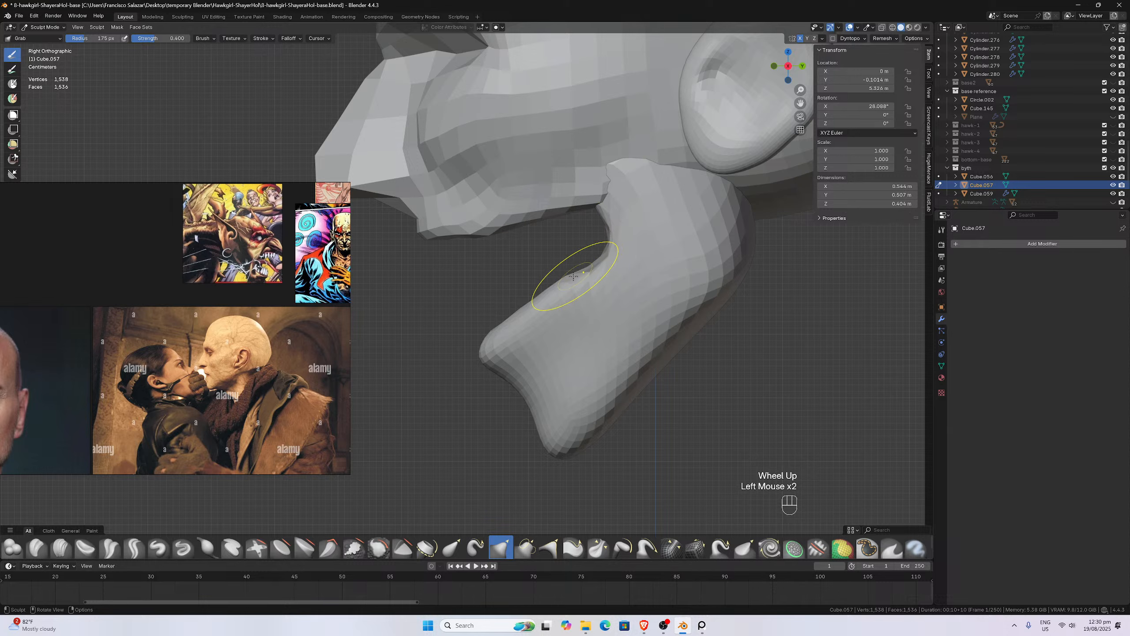
- Reshape the lower lip's profile, pulling its upper edge forward and lifting the lip's underside above the chin
mouse_move(527, 308)
mouse_down()
mouse_move(520, 300)
mouse_move(492, 330)
mouse_move(504, 316)
mouse_up()
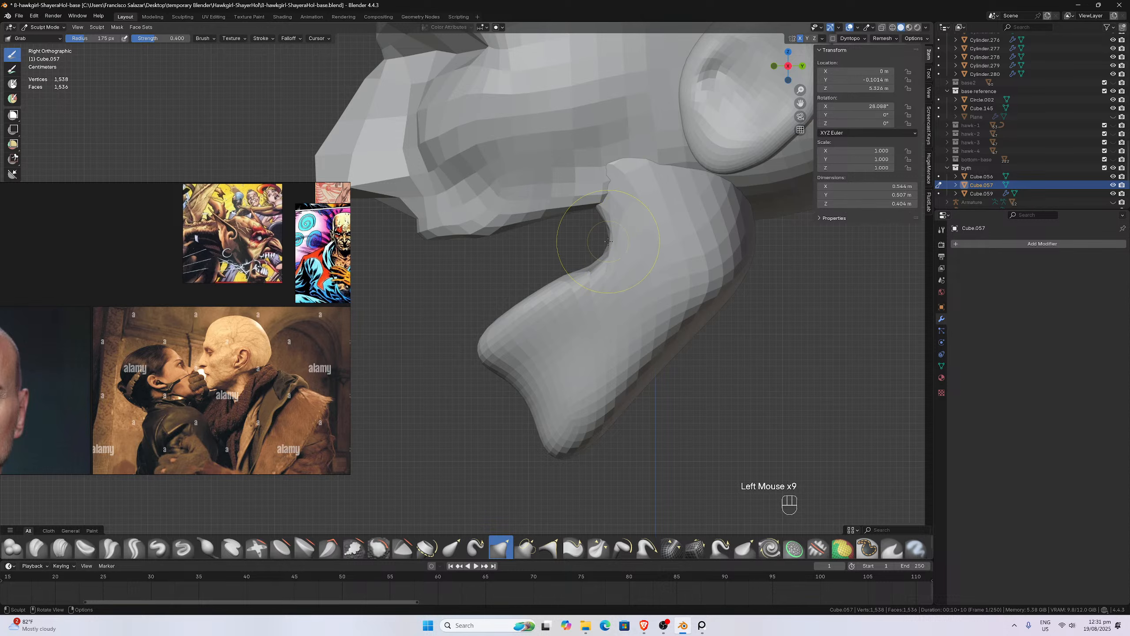
scroll(608, 241, up, 1)
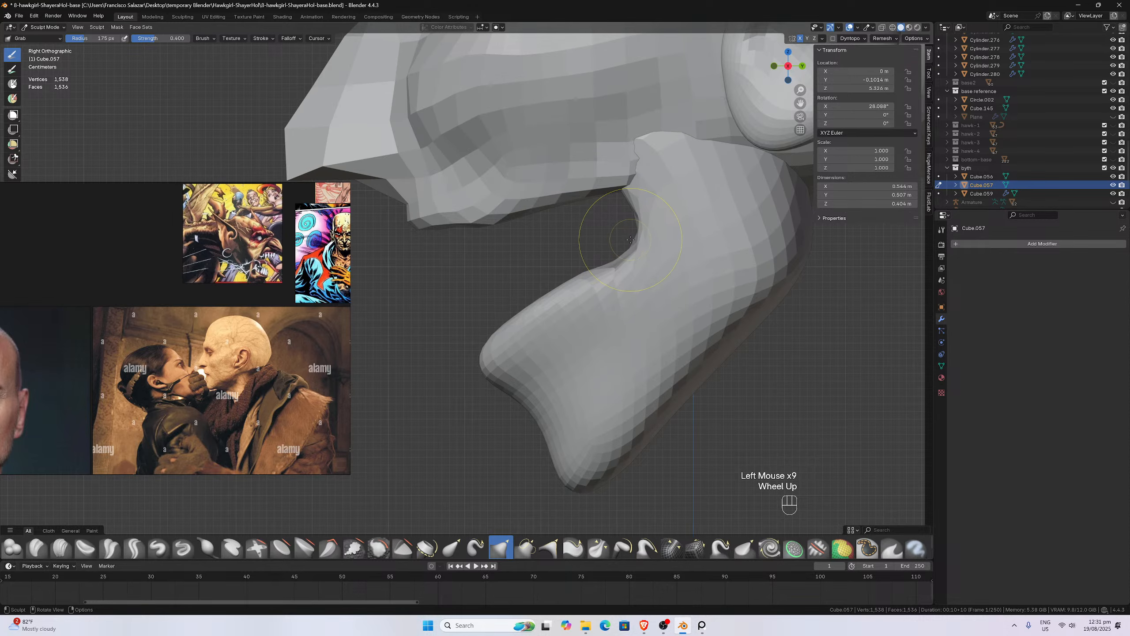
drag(631, 240, 591, 283)
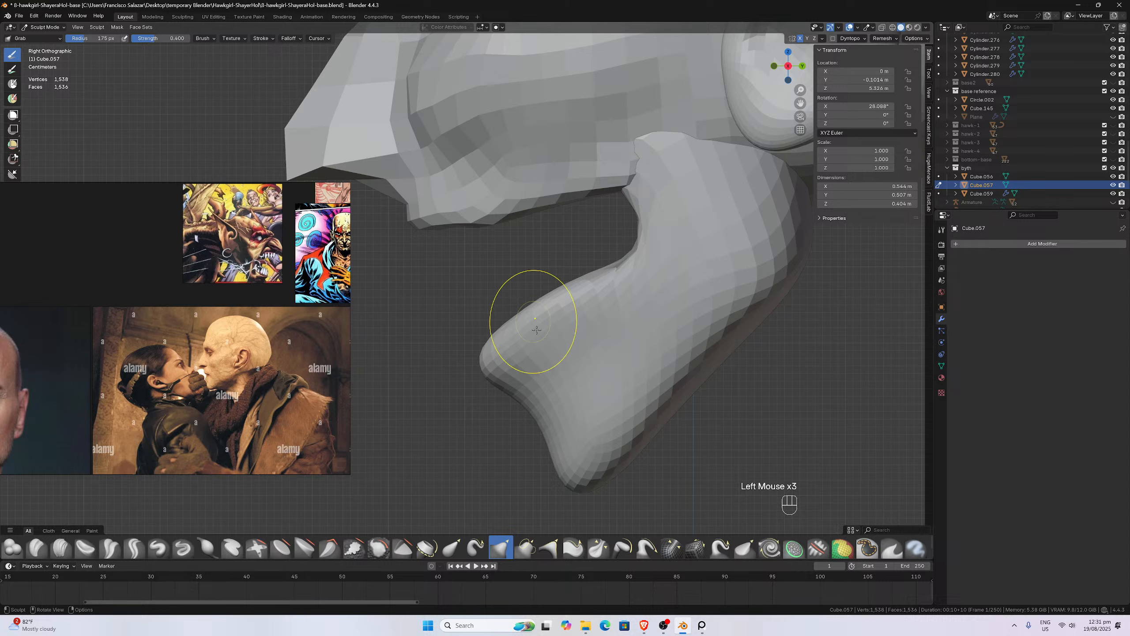
mouse_move(516, 404)
mouse_down()
mouse_move(534, 383)
mouse_move(508, 346)
mouse_up()
- In front view, pull the middle of the lower lip down slightly with the Grab brush and save the file
middle_drag(507, 346, 572, 306)
key(KP_1)
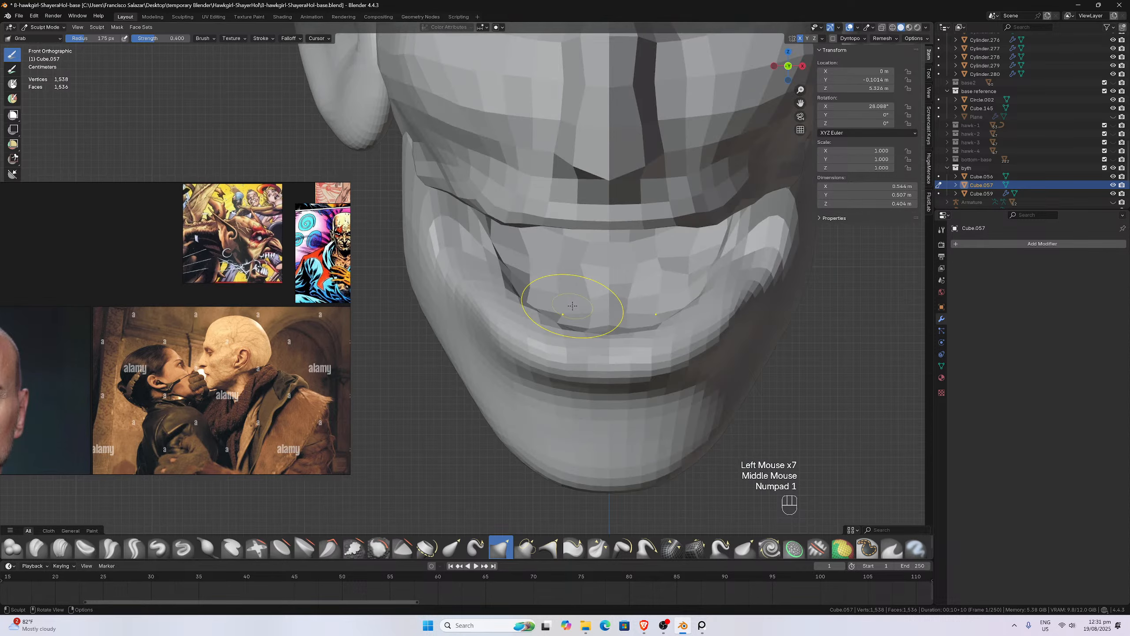
mouse_move(585, 347)
mouse_down()
mouse_move(597, 336)
mouse_move(581, 368)
mouse_up()
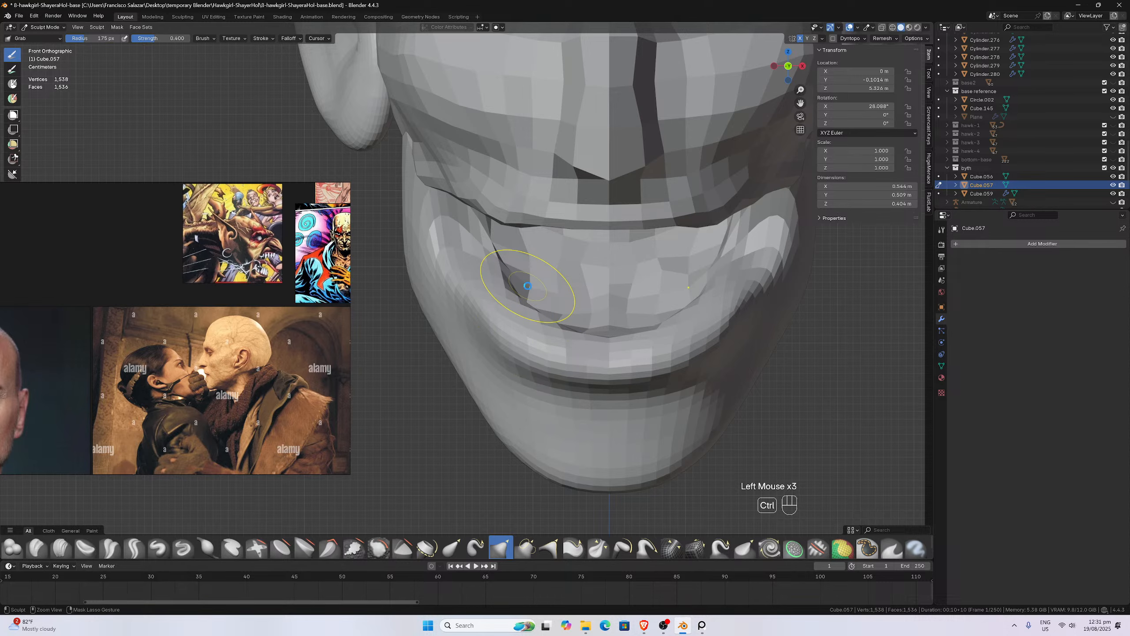
key(ctrl+s)
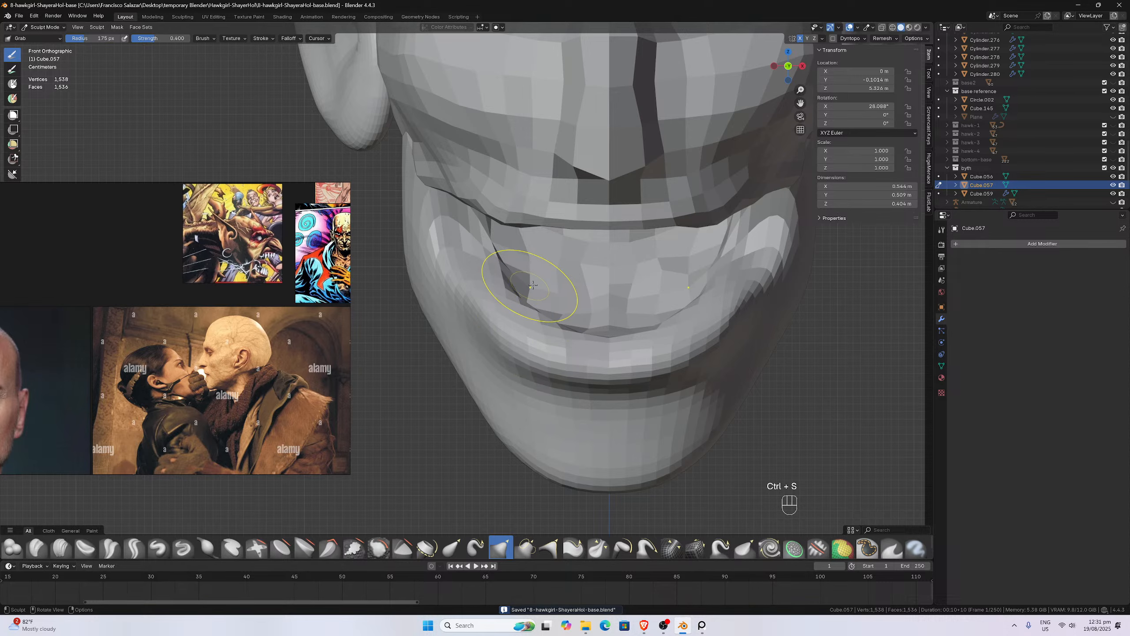
- Adjust the jaw's side contour below the mouth corner with short Grab brush strokes
scroll(529, 285, down, 4)
scroll(483, 270, up, 3)
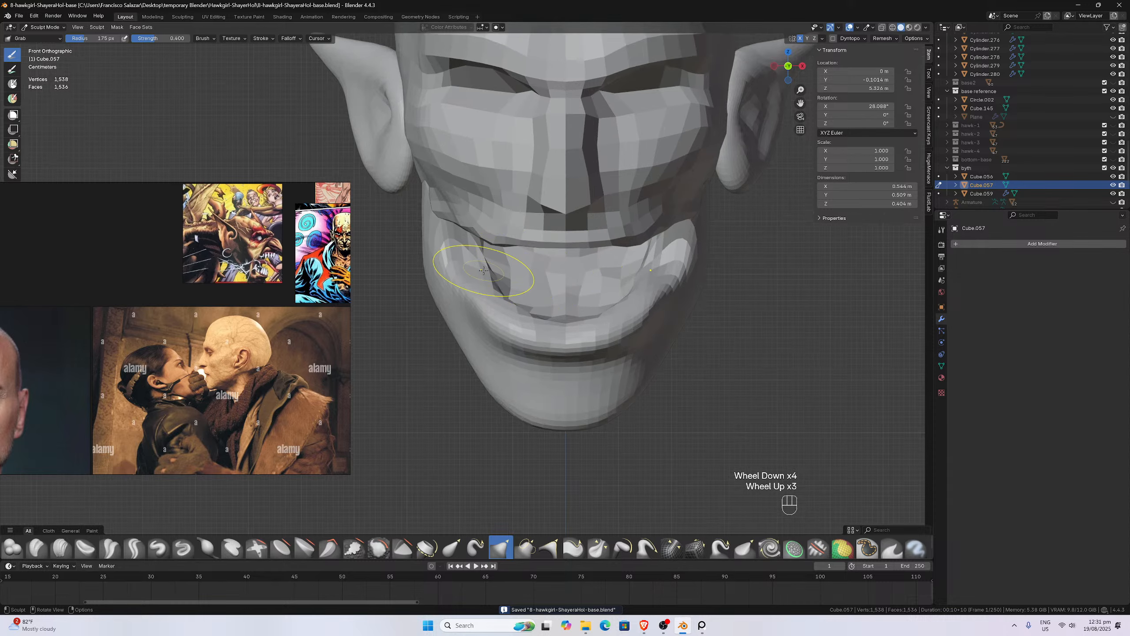
middle_drag(454, 278, 441, 267)
scroll(442, 267, down, 2)
scroll(434, 290, up, 3)
click(433, 326)
click(439, 342)
mouse_move(443, 365)
mouse_down()
mouse_move(458, 307)
mouse_move(455, 320)
mouse_move(473, 311)
mouse_up()
- Pull the lower lip's inner edge at the front of the mouth toward the rim with the Grab brush
scroll(521, 320, down, 3)
middle_drag(522, 319, 461, 334)
scroll(461, 334, up, 3)
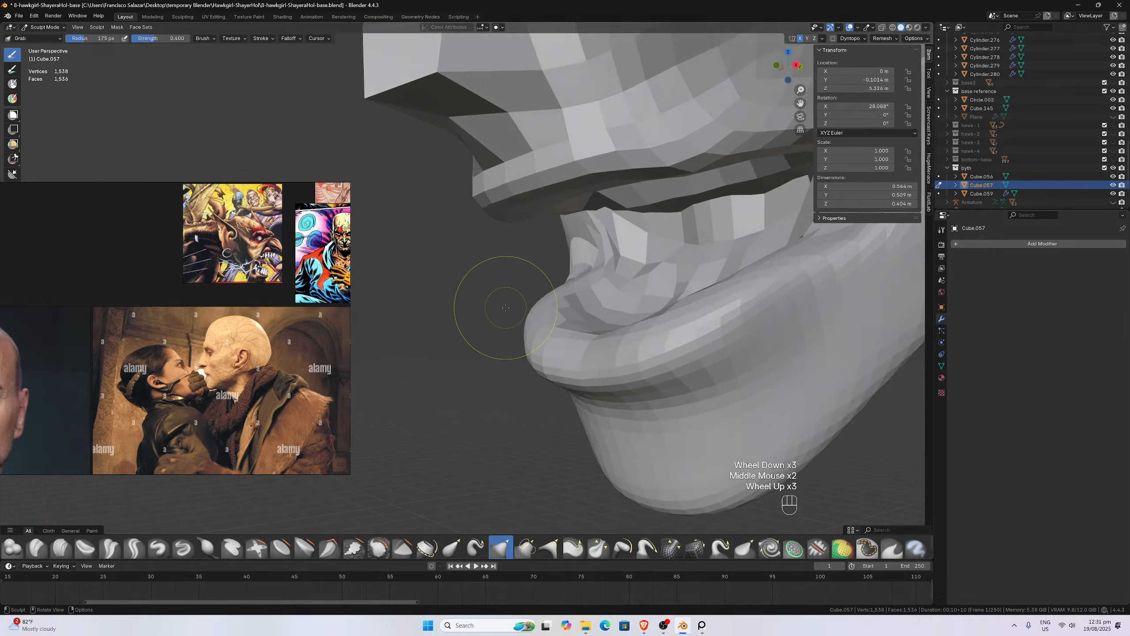
scroll(587, 313, up, 1)
middle_drag(587, 313, 605, 316)
mouse_move(596, 330)
mouse_down()
mouse_move(594, 352)
mouse_move(635, 362)
mouse_move(635, 373)
mouse_up()
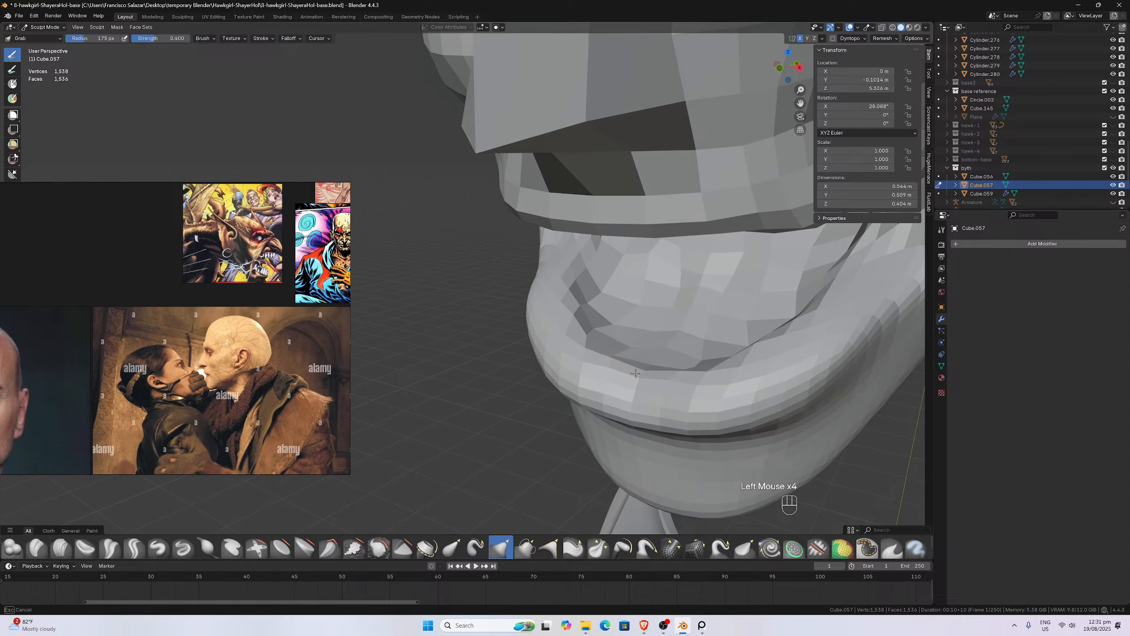
click(606, 320)
- Reshape the inner side walls of the jaw hollow near the mouth corners with Grab brush strokes
middle_drag(606, 319, 592, 307)
drag(579, 318, 573, 323)
middle_drag(584, 298, 544, 289)
drag(555, 282, 571, 268)
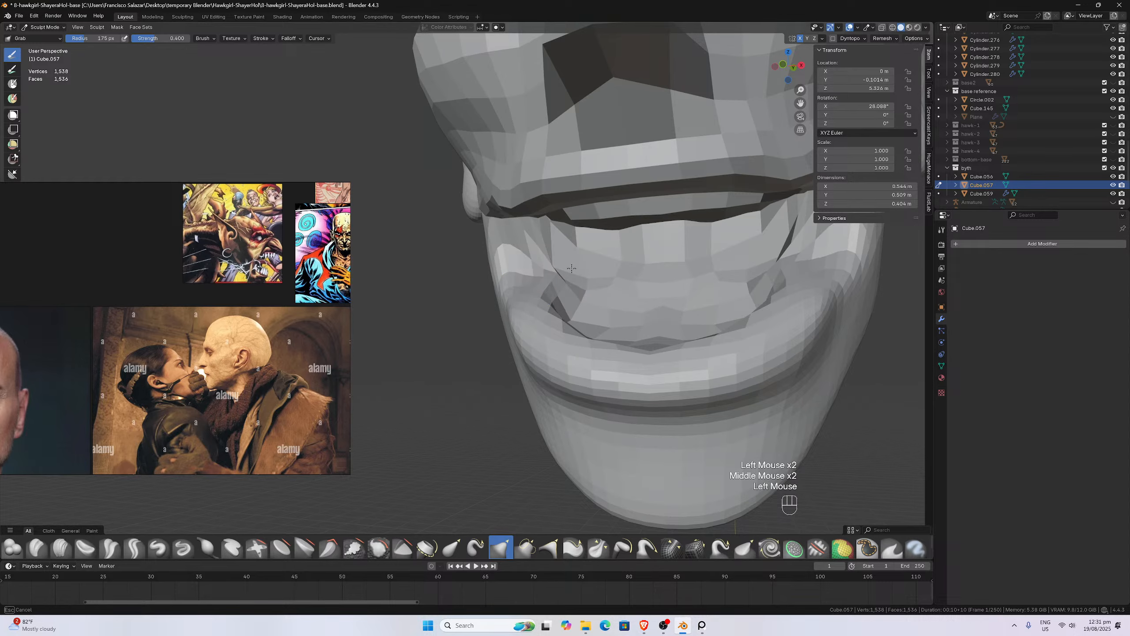
drag(560, 310, 575, 302)
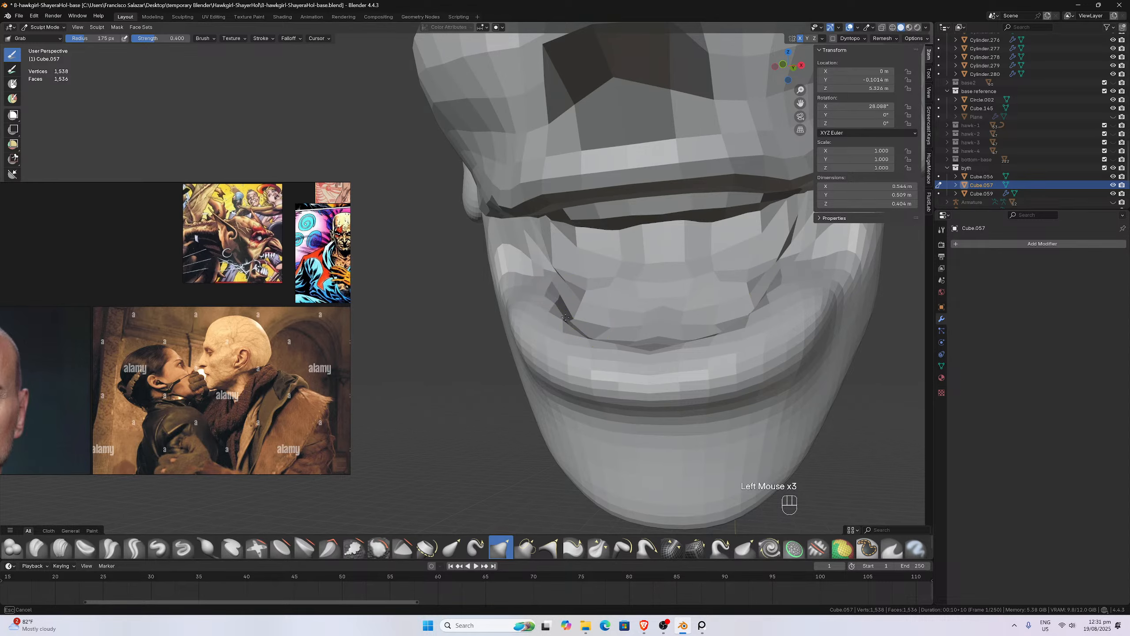
middle_drag(574, 317, 581, 329)
scroll(581, 329, up, 2)
mouse_move(603, 325)
mouse_down()
mouse_move(587, 333)
mouse_move(599, 346)
mouse_up()
scroll(606, 338, down, 2)
- Smooth the uneven inner jaw surface near the mouth corner and pull its wall into shape
middle_drag(605, 338, 432, 301)
scroll(563, 302, up, 1)
scroll(489, 319, down, 1)
drag(486, 299, 487, 303)
shift+click(492, 310)
shift+click(497, 314)
mouse_move(543, 288)
mouse_down()
mouse_move(557, 290)
mouse_move(547, 307)
mouse_move(558, 315)
mouse_up()
- Even out the lower lip's inner rim from the front toward the opposite mouth corner with the Grab brush
middle_drag(557, 315, 529, 305)
middle_drag(606, 316, 581, 328)
drag(580, 329, 624, 328)
drag(623, 327, 702, 289)
mouse_move(727, 255)
mouse_down()
mouse_move(770, 266)
mouse_move(751, 257)
mouse_move(732, 272)
mouse_move(740, 278)
mouse_up()
scroll(705, 266, down, 2)
middle_drag(705, 265, 686, 253)
scroll(683, 243, up, 2)
scroll(687, 252, down, 1)
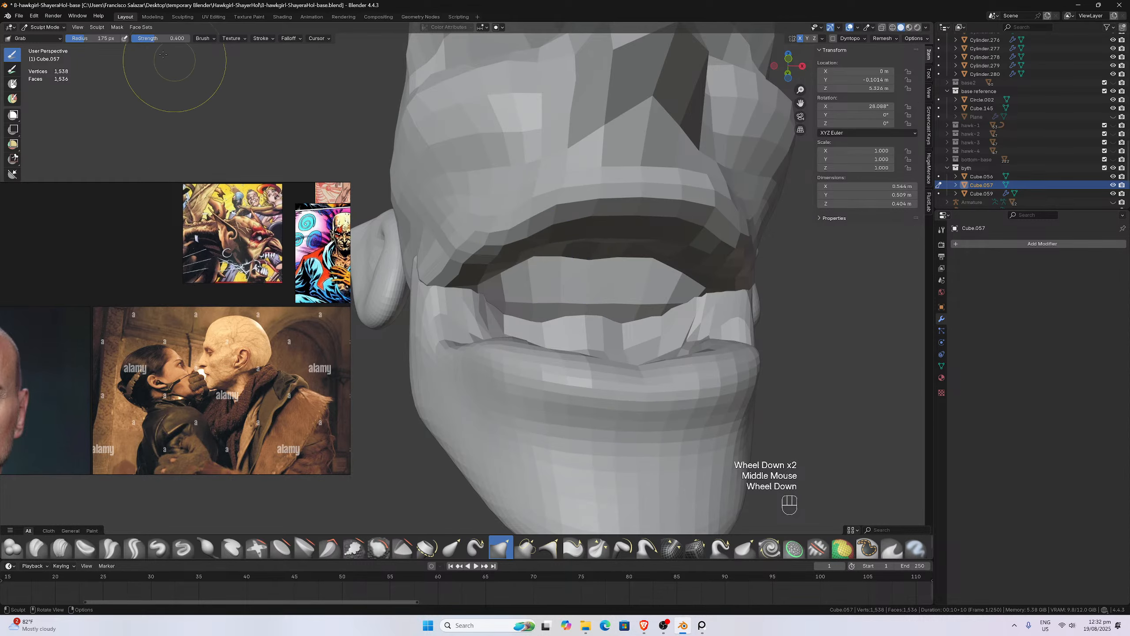
- Switch sculpting from the jaw to the head mesh and push the underside of the upper mouth upward with the Grab brush
click(44, 27)
click(42, 44)
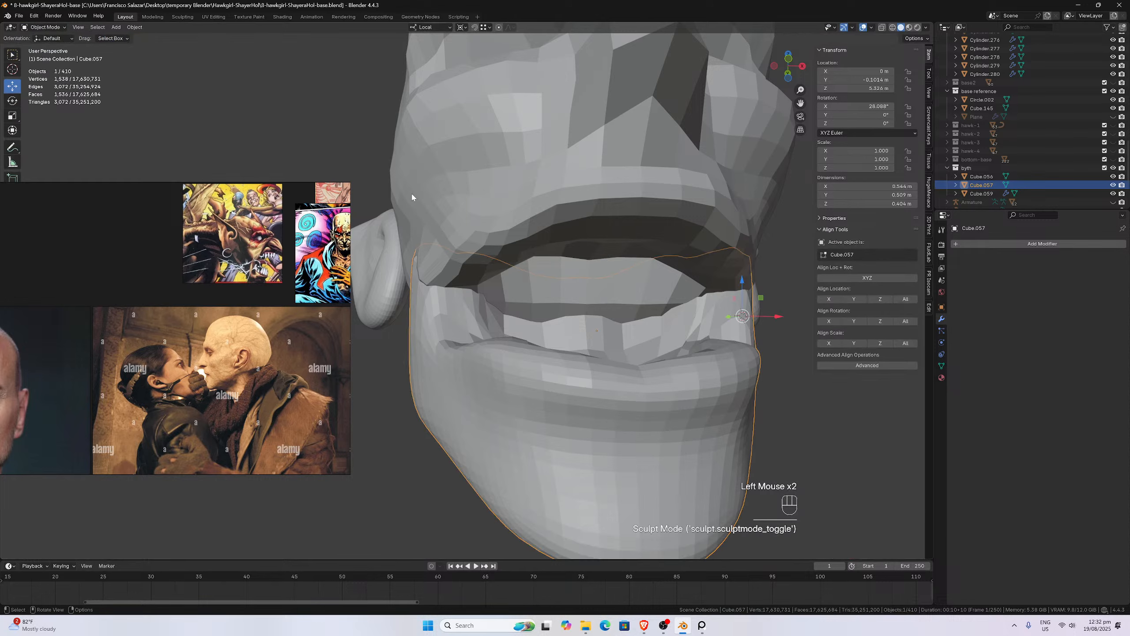
click(404, 189)
click(49, 27)
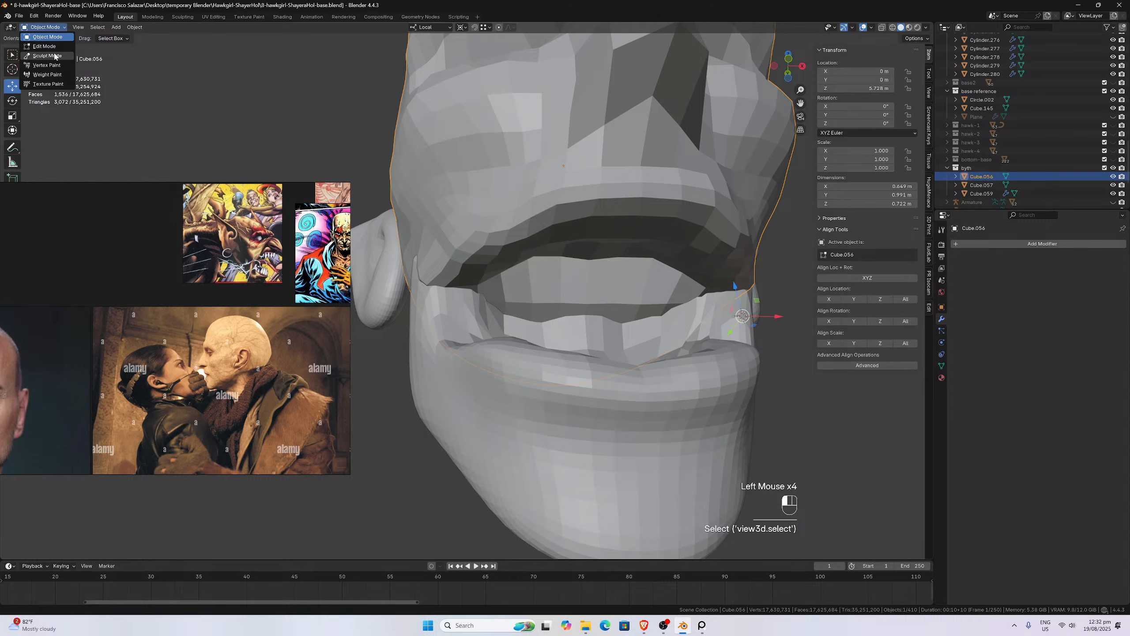
click(47, 63)
middle_drag(546, 257, 523, 250)
mouse_move(546, 280)
mouse_down()
mouse_move(551, 292)
mouse_move(569, 263)
mouse_up()
mouse_move(606, 247)
middle_down()
mouse_move(561, 222)
mouse_move(594, 198)
middle_up()
scroll(560, 222, down, 1)
drag(631, 181, 651, 144)
- Raise the roof of the mouth behind the upper lip with short Grab brush strokes
middle_drag(655, 143, 628, 173)
drag(631, 188, 650, 168)
mouse_move(647, 171)
middle_down()
mouse_move(653, 153)
mouse_move(668, 176)
middle_up()
drag(668, 177, 674, 168)
middle_drag(659, 187, 640, 183)
drag(536, 187, 526, 180)
- Shape the mouth roof's side and the inner upper edge near the mouth corner
scroll(510, 169, up, 1)
mouse_move(524, 179)
middle_down()
mouse_move(509, 170)
mouse_move(501, 181)
middle_up()
mouse_move(501, 181)
mouse_down()
mouse_move(474, 164)
mouse_move(495, 163)
mouse_up()
middle_drag(541, 157, 631, 139)
scroll(581, 214, up, 2)
drag(561, 223, 543, 231)
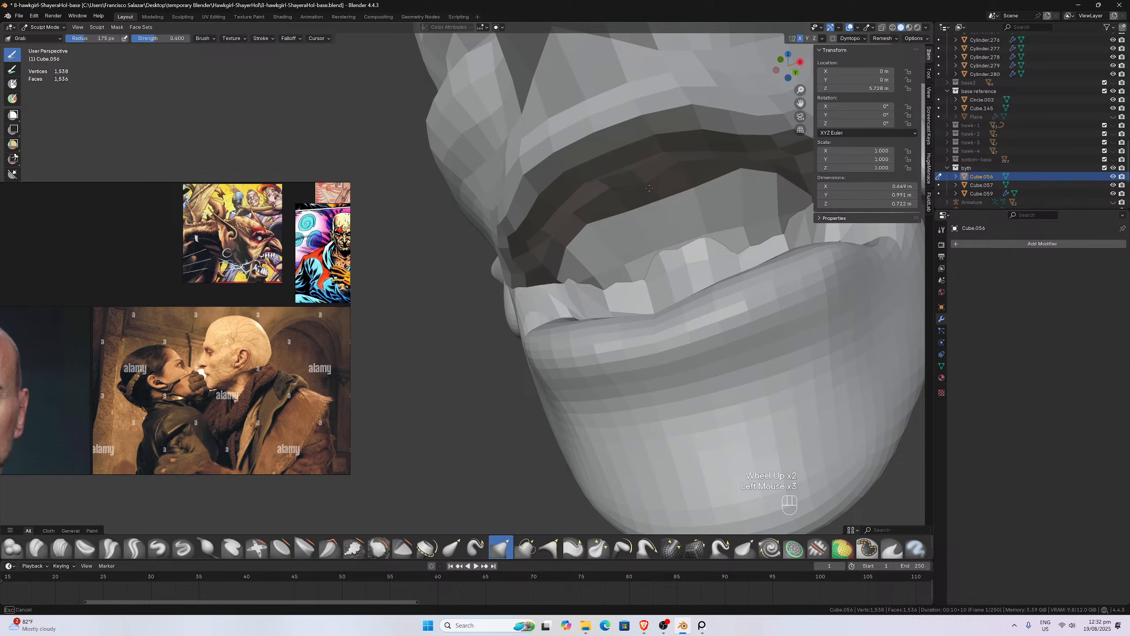
- Examine the open mouth and jaw profile in right side view
scroll(603, 215, down, 2)
scroll(603, 216, up, 1)
middle_drag(603, 215, 503, 253)
scroll(579, 231, down, 4)
scroll(574, 243, up, 2)
scroll(657, 240, down, 3)
scroll(560, 252, down, 1)
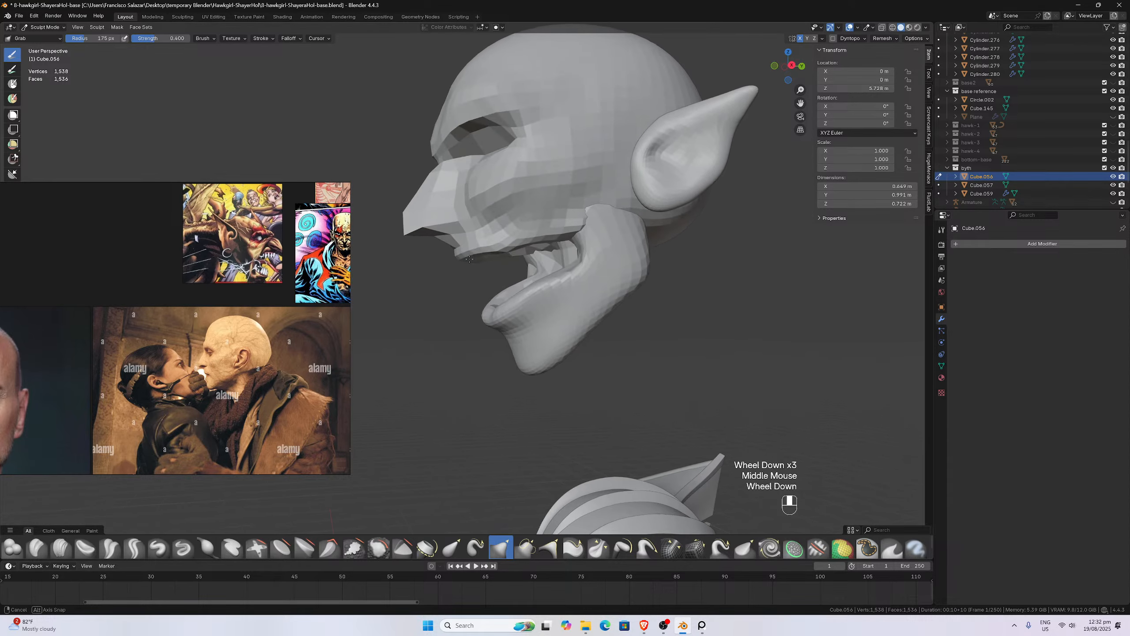
key(KP_3)
scroll(494, 266, up, 2)
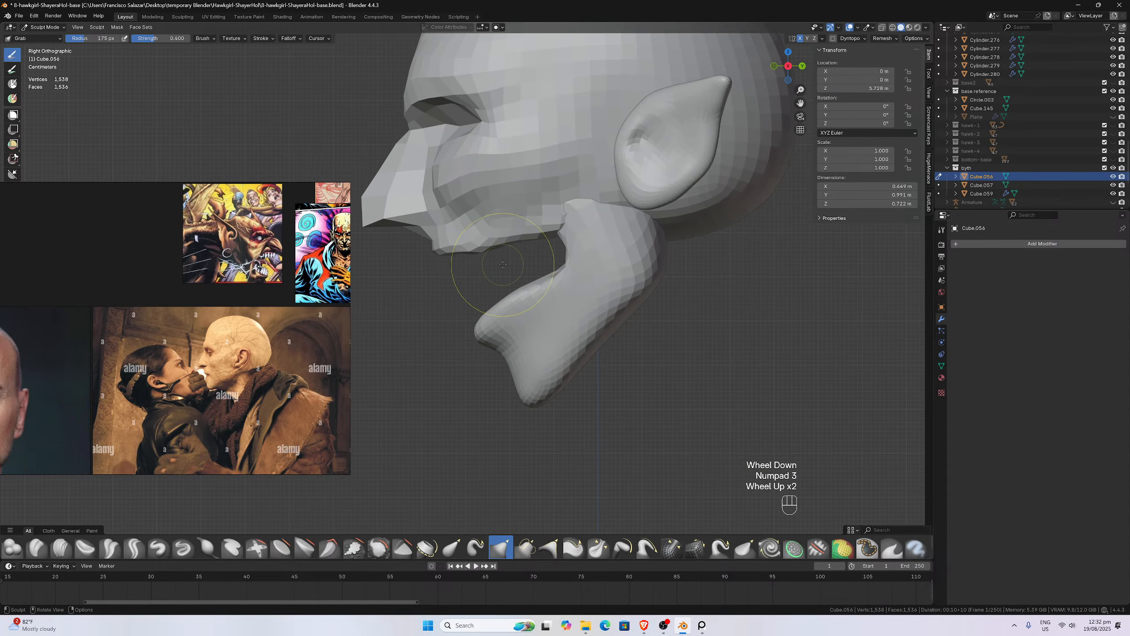
scroll(556, 261, up, 1)
scroll(578, 222, down, 3)
scroll(543, 214, up, 2)
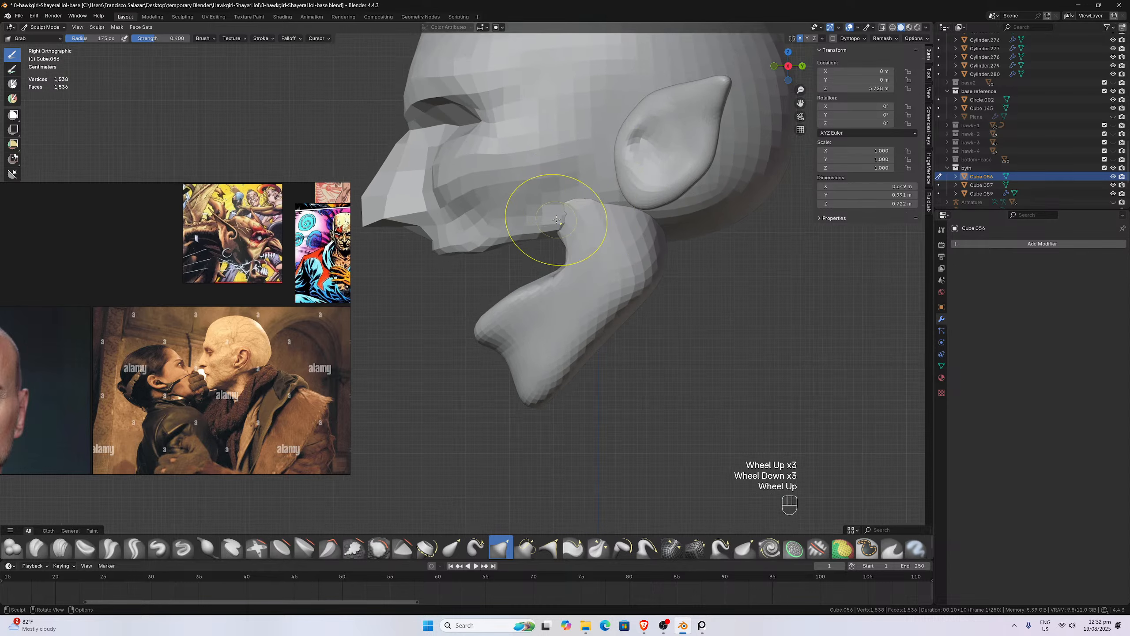
- Reselect the head mesh for sculpting and pull the lower cheek surface into a fold above the mouth corner with the Grab brush
click(43, 28)
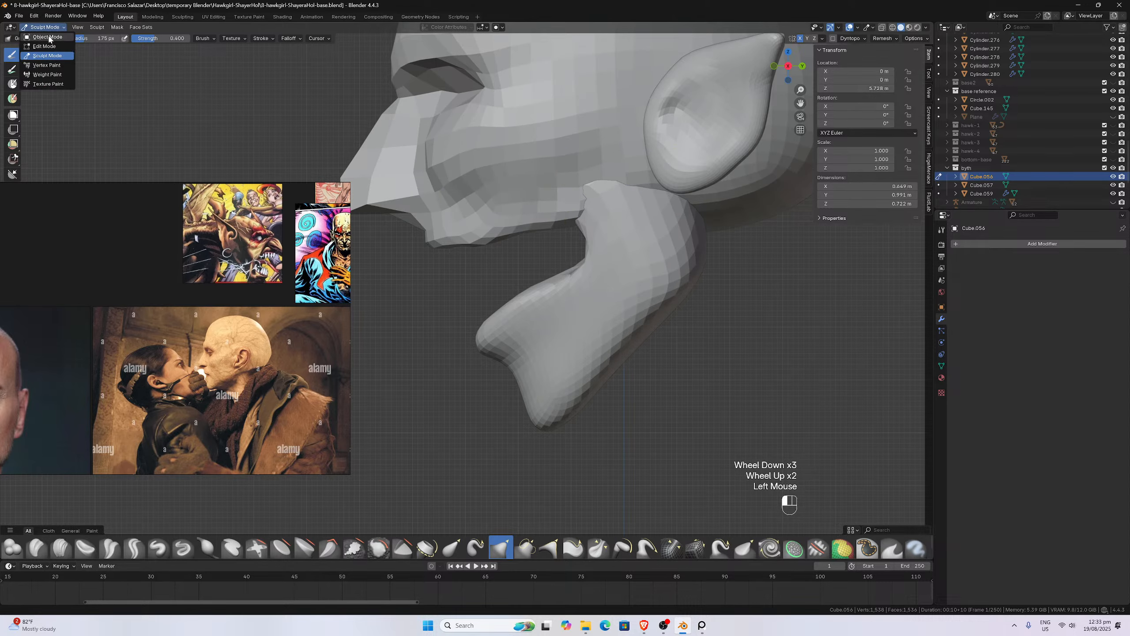
click(41, 39)
click(386, 162)
click(50, 28)
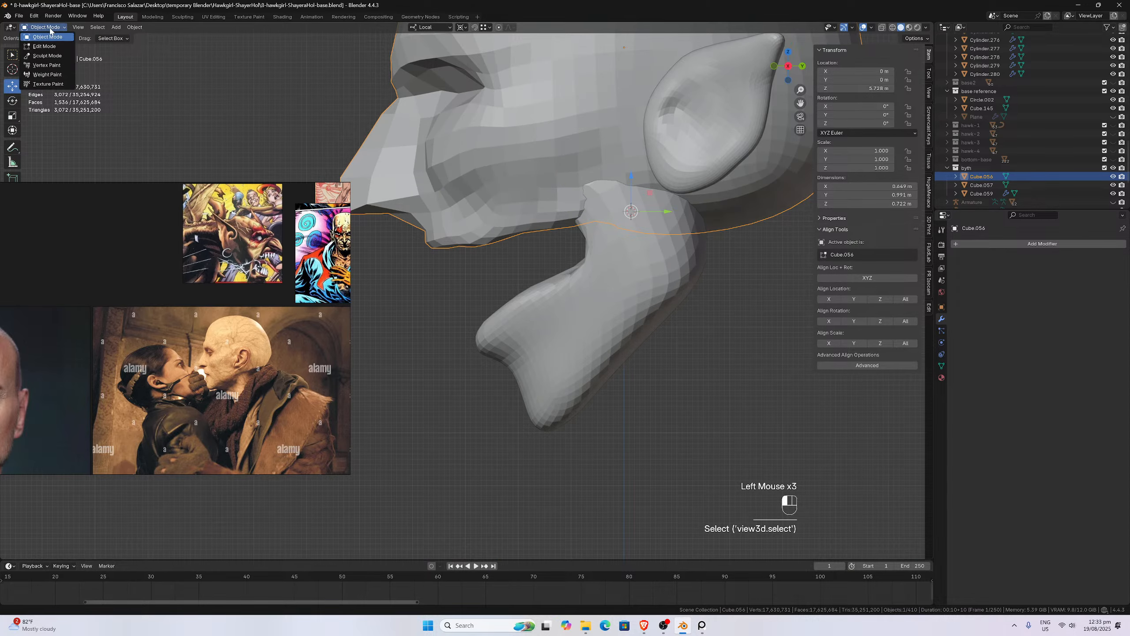
click(48, 55)
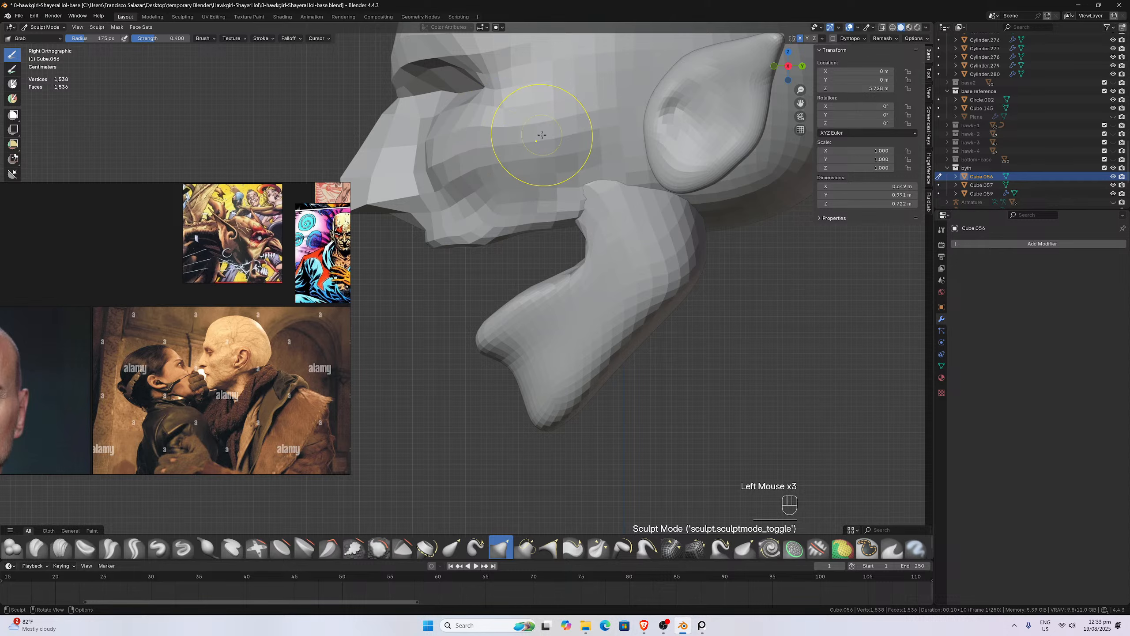
scroll(533, 130, up, 1)
scroll(533, 130, down, 2)
scroll(429, 106, up, 2)
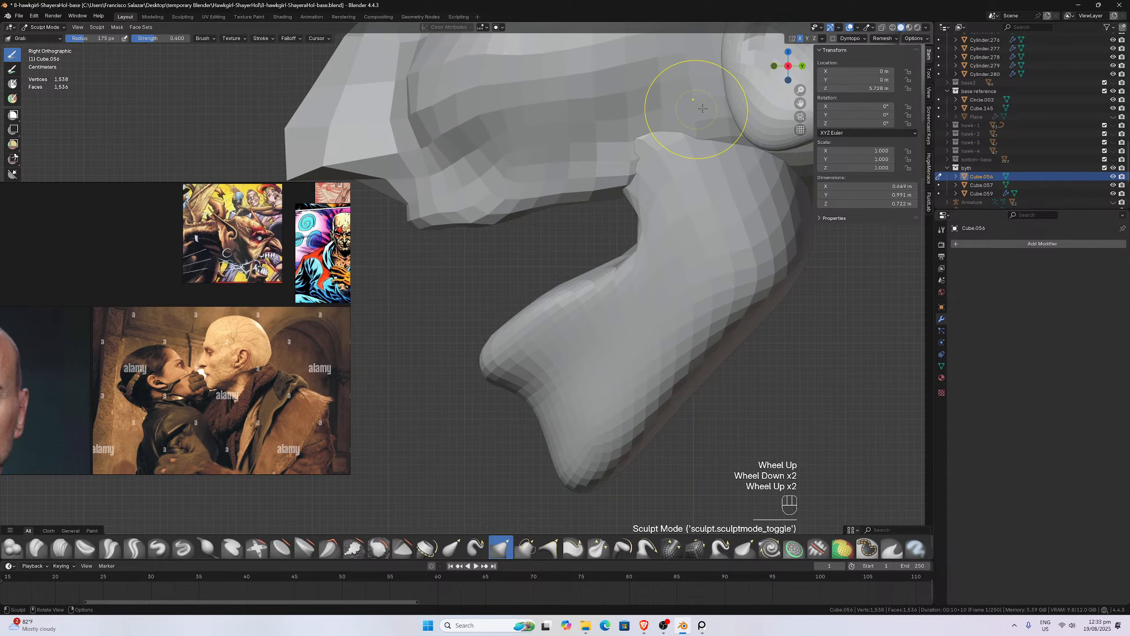
drag(796, 104, 631, 172)
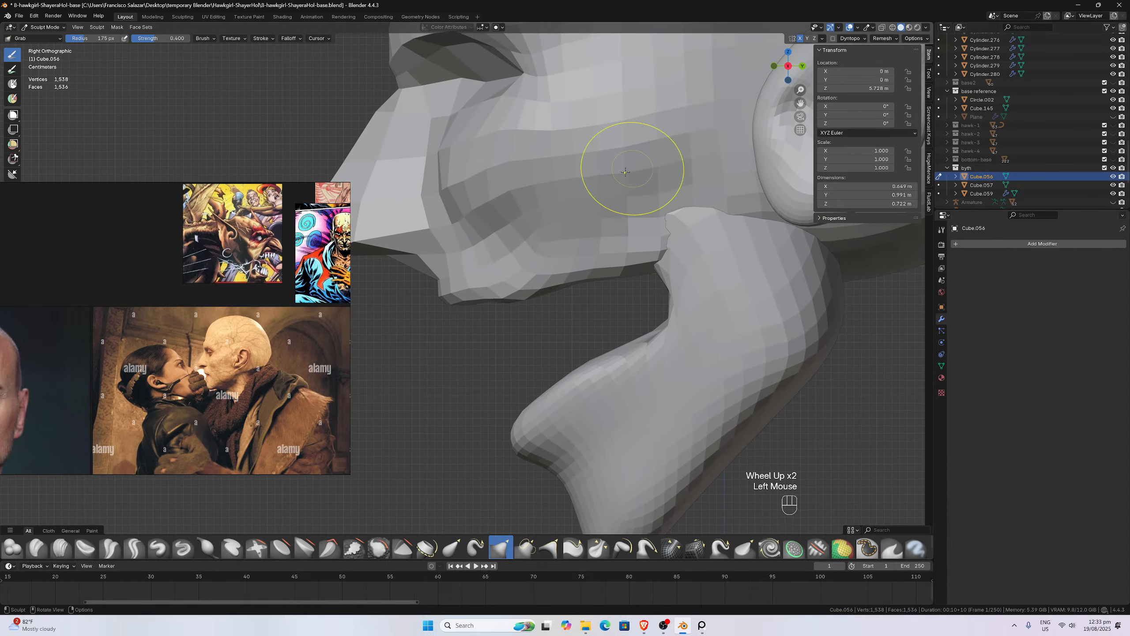
scroll(601, 191, up, 1)
mouse_move(530, 262)
mouse_down()
mouse_move(588, 248)
mouse_move(678, 259)
mouse_move(731, 245)
mouse_up()
- Shape and smooth the cheek fold so it curves from beside the nose down to the mouth corner
scroll(721, 244, down, 1)
mouse_move(645, 258)
mouse_down()
mouse_move(569, 258)
mouse_move(505, 232)
mouse_move(449, 165)
mouse_move(475, 167)
mouse_move(485, 183)
mouse_move(455, 200)
mouse_move(454, 176)
mouse_up()
scroll(483, 180, up, 2)
scroll(471, 187, down, 1)
scroll(451, 168, up, 2)
scroll(450, 168, down, 3)
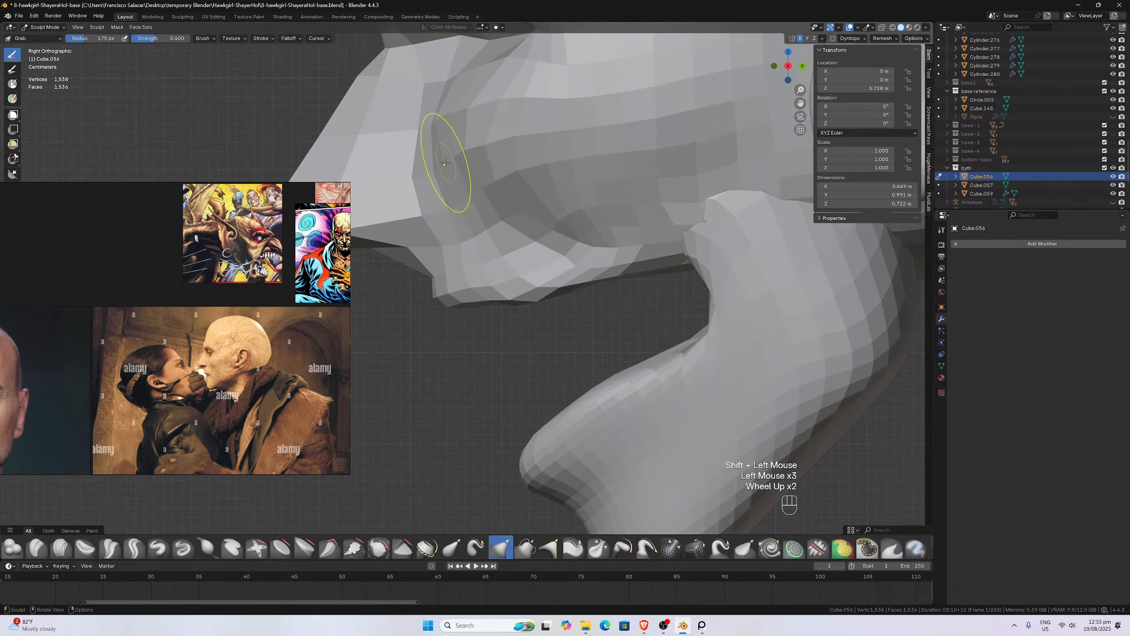
- Reduce the brush radius to 59 px for finer work on the face in front view
middle_drag(451, 168, 551, 159)
scroll(554, 156, up, 2)
scroll(550, 159, up, 1)
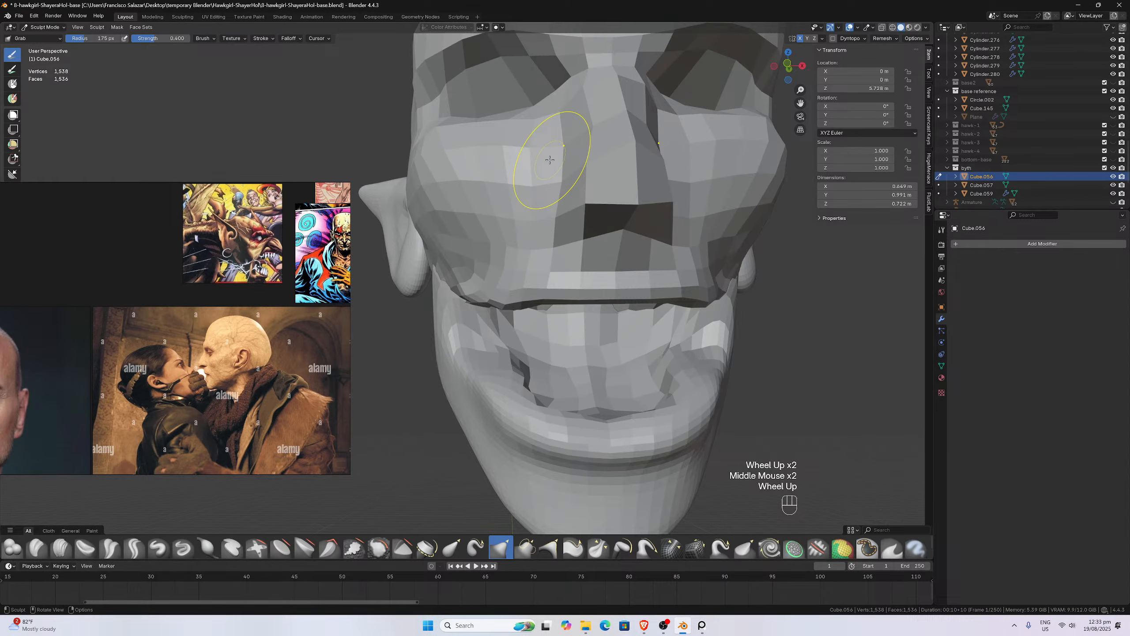
key(KP_1)
scroll(550, 160, down, 2)
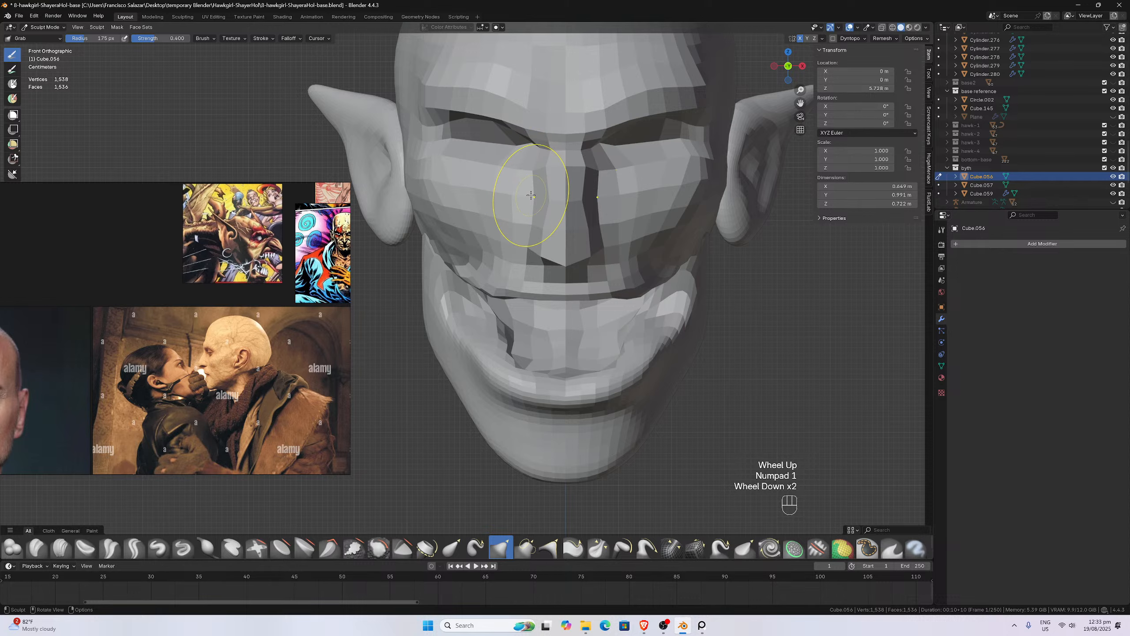
key(f)
click(458, 224)
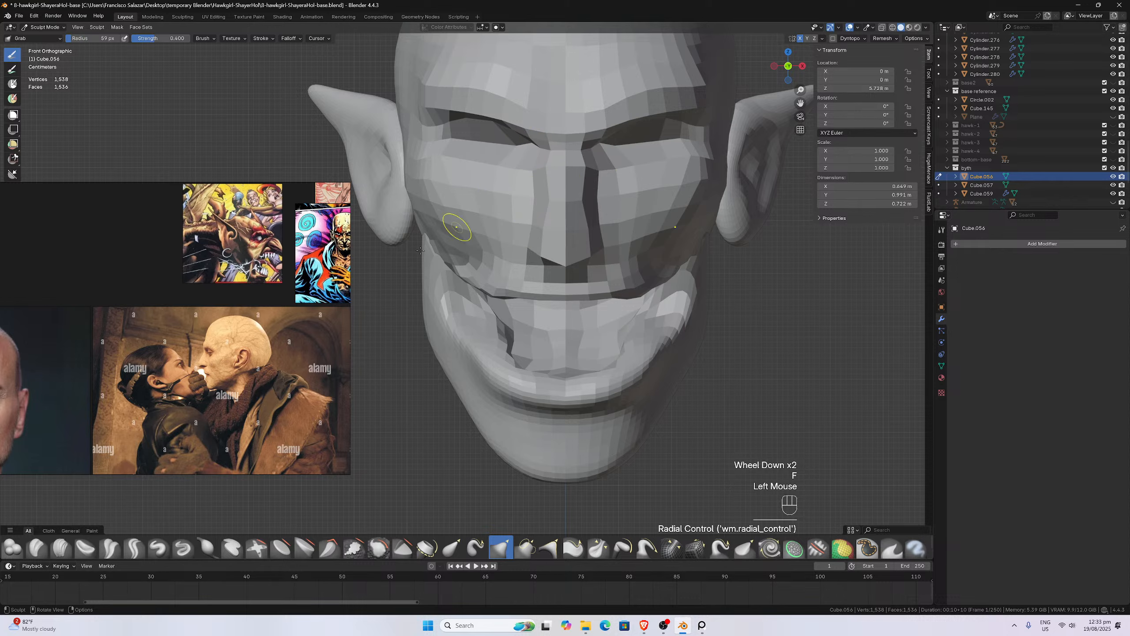
- Try a Blob brush stroke across the upper cheek toward the nose
click(13, 548)
scroll(517, 149, up, 1)
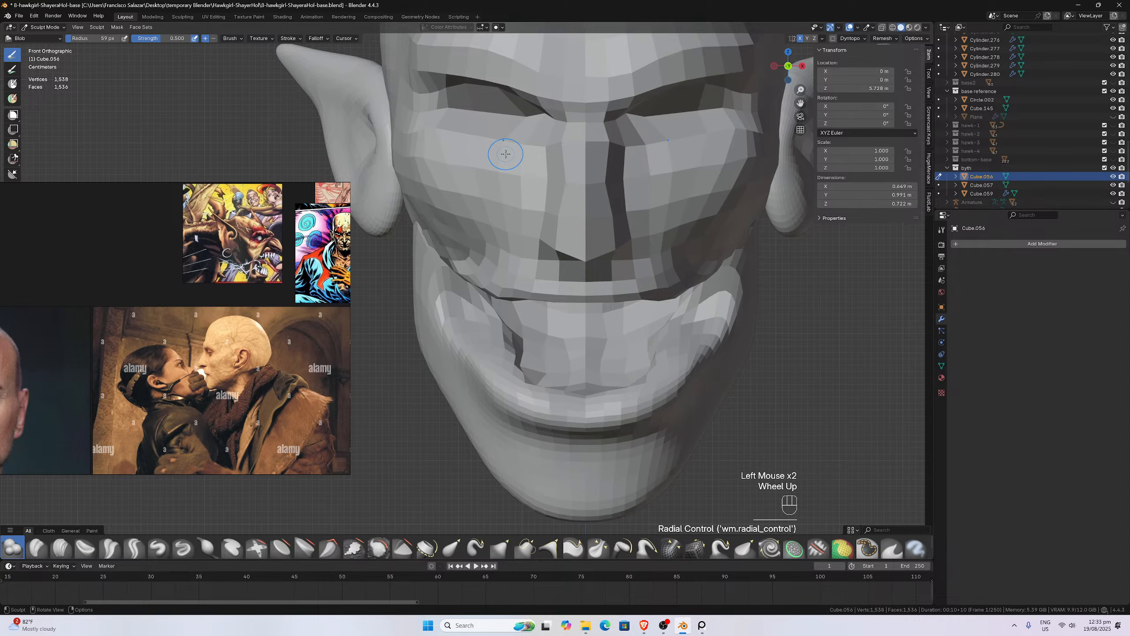
drag(505, 153, 540, 141)
key(ctrl+z)
- Examine the head's right profile against the goblin reference image
scroll(506, 153, down, 3)
mouse_move(507, 153)
middle_down()
mouse_move(516, 164)
mouse_move(500, 173)
middle_up()
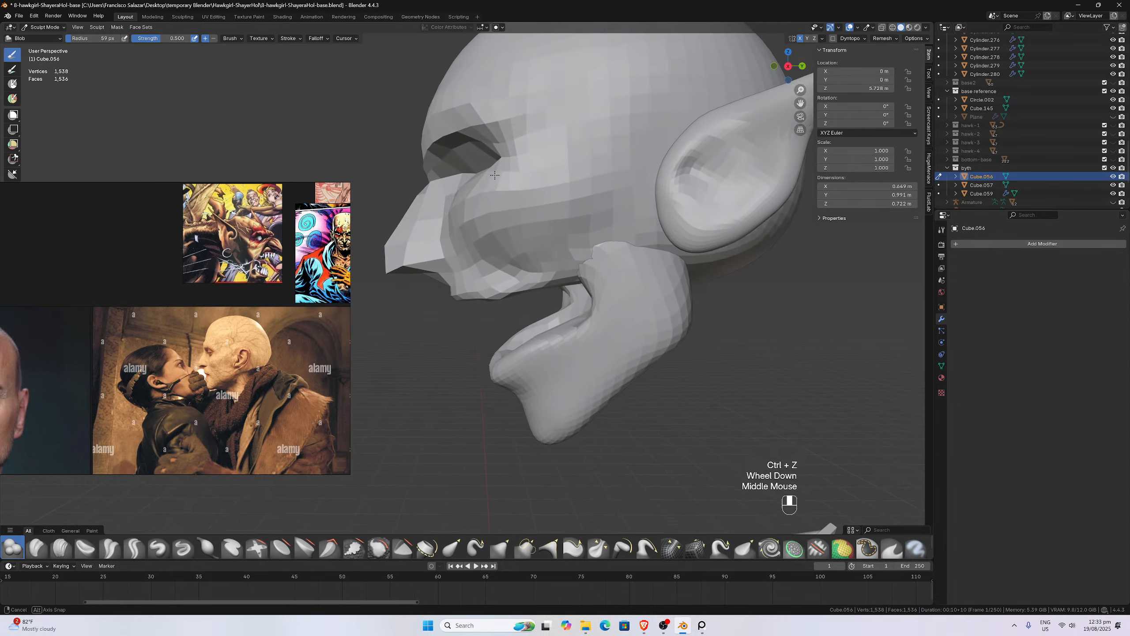
scroll(497, 176, up, 1)
key(KP_3)
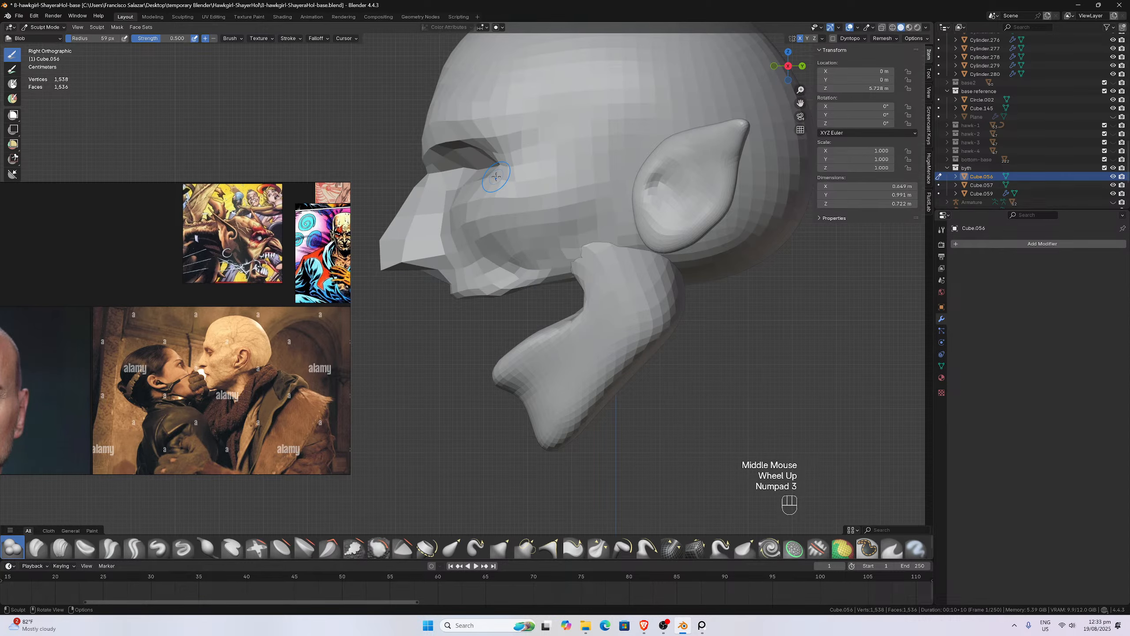
scroll(496, 176, up, 2)
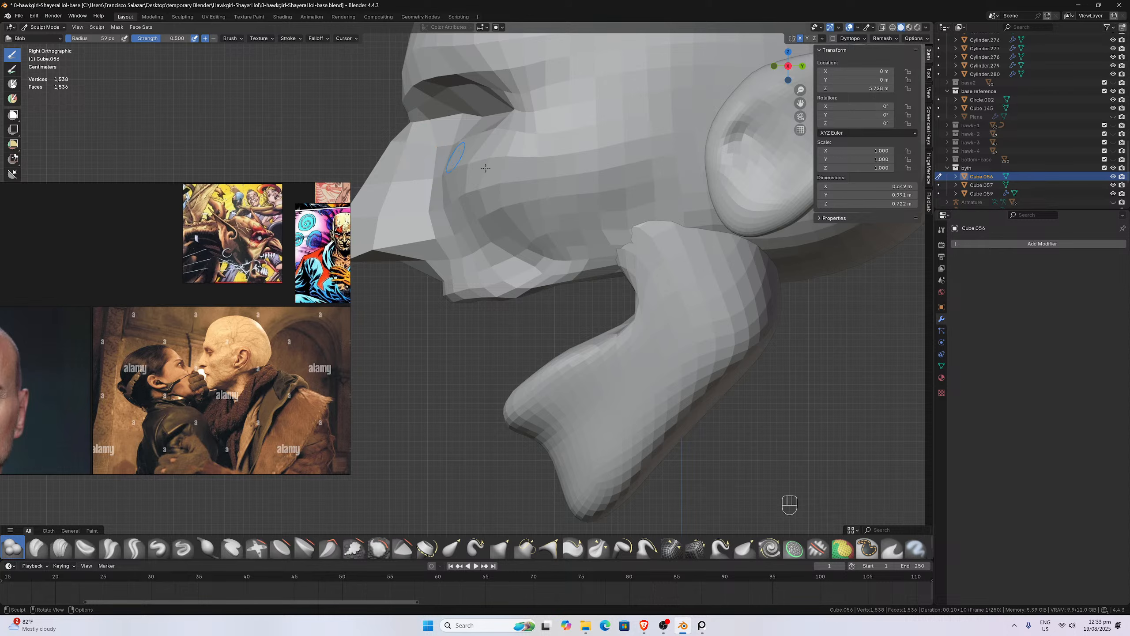
scroll(541, 221, down, 2)
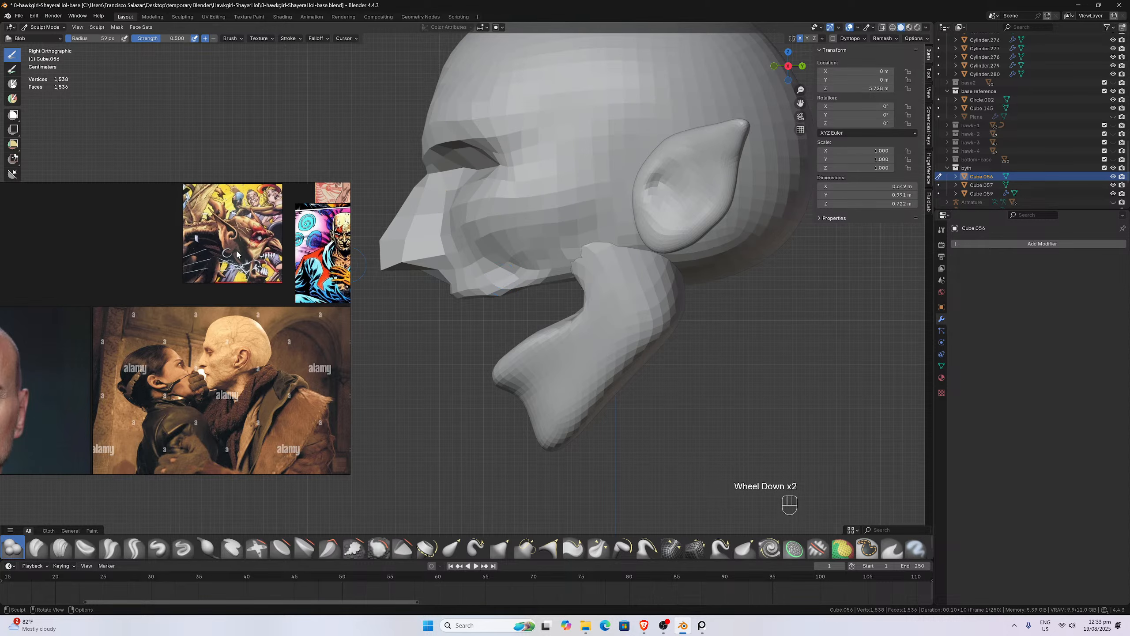
- Reshape the upper lip's lower edge in profile with the Grab brush at a 131 px radius, following the goblin reference
scroll(237, 254, up, 5)
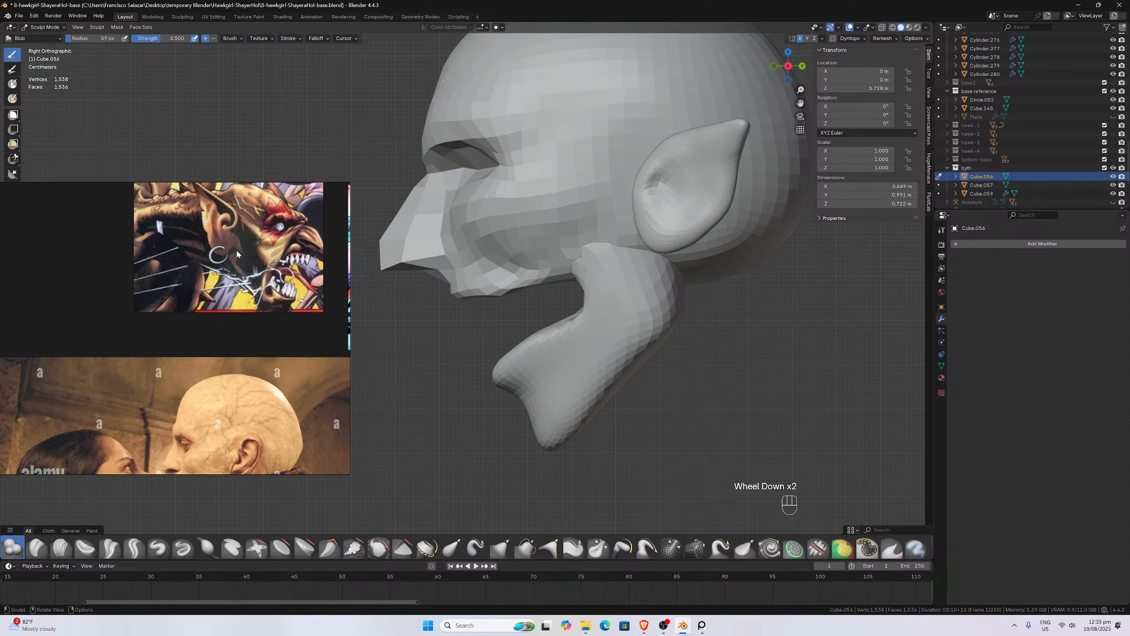
key(g)
key(f)
click(503, 297)
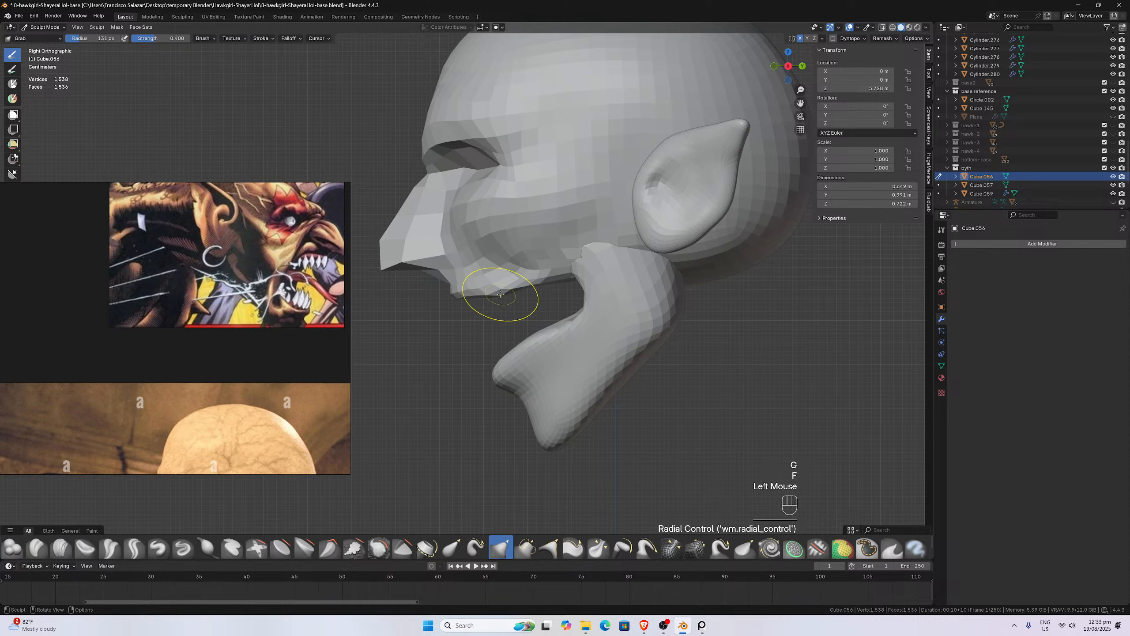
mouse_move(502, 294)
mouse_down()
mouse_move(492, 273)
mouse_move(459, 293)
mouse_up()
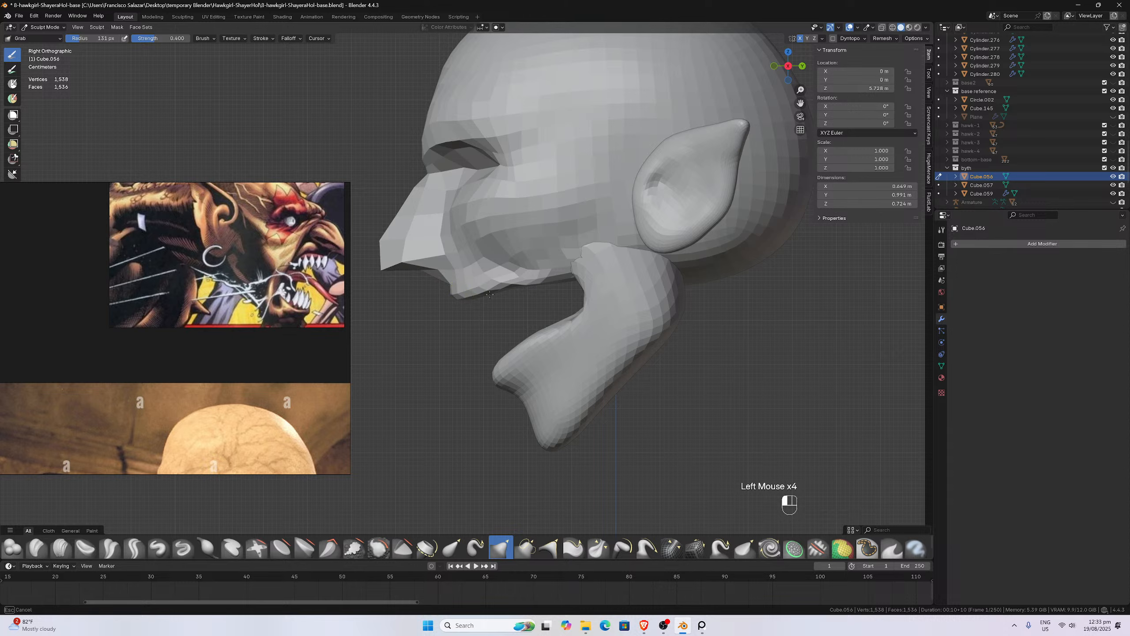
mouse_move(519, 286)
mouse_down()
mouse_move(516, 268)
mouse_move(539, 269)
mouse_up()
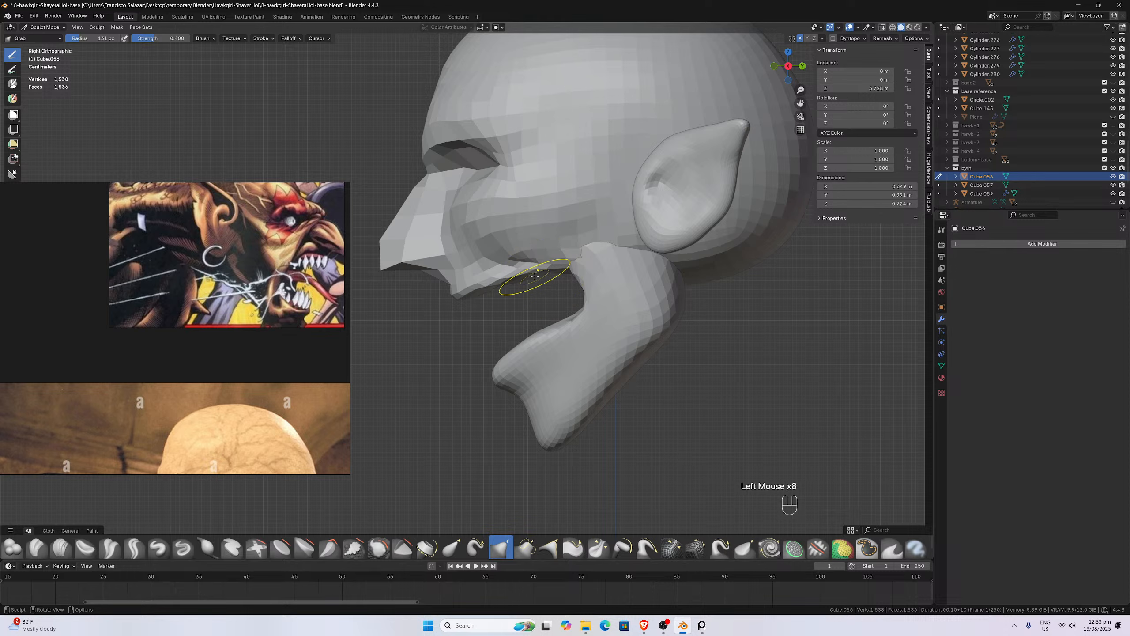
drag(543, 270, 555, 265)
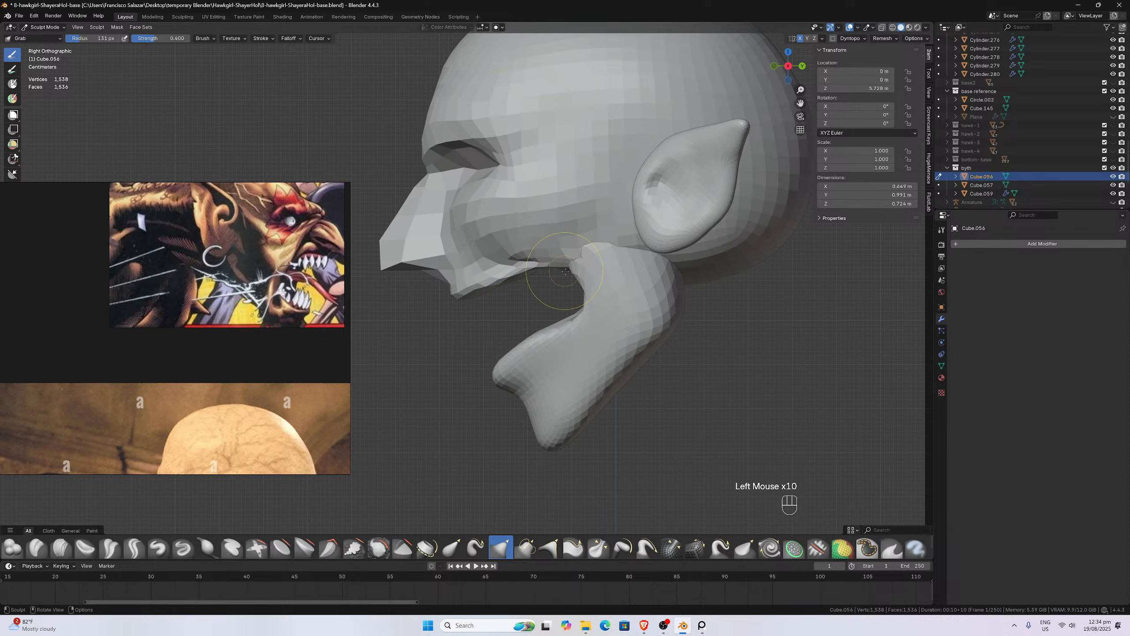
- Pull the back of the cheek down at the mouth corner so it overlaps the top of the jaw
mouse_move(569, 240)
mouse_down()
mouse_move(570, 273)
mouse_move(589, 266)
mouse_up()
mouse_move(600, 247)
mouse_down()
mouse_move(615, 267)
mouse_move(596, 268)
mouse_up()
drag(594, 266, 592, 270)
middle_drag(567, 270, 721, 272)
scroll(734, 273, up, 2)
drag(738, 274, 731, 270)
scroll(731, 270, down, 1)
middle_drag(731, 271, 649, 289)
scroll(649, 290, down, 1)
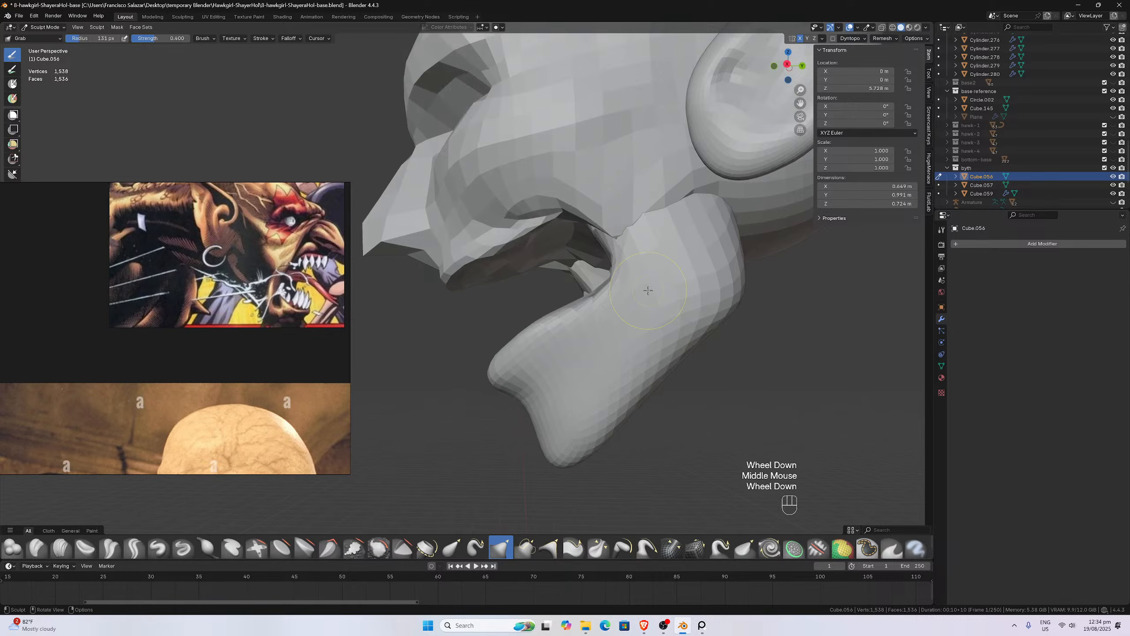
- Raise the middle of the upper lip into an arch in side view and adjust its front edge from an angled view
key(KP_3)
scroll(647, 290, up, 1)
scroll(645, 288, down, 4)
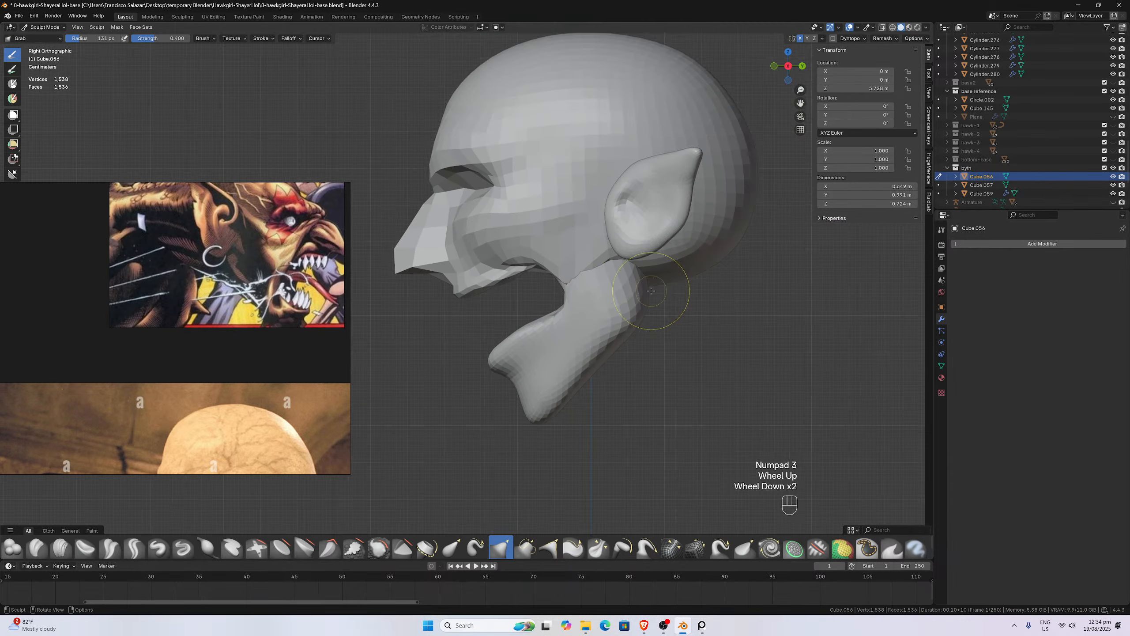
scroll(639, 285, up, 1)
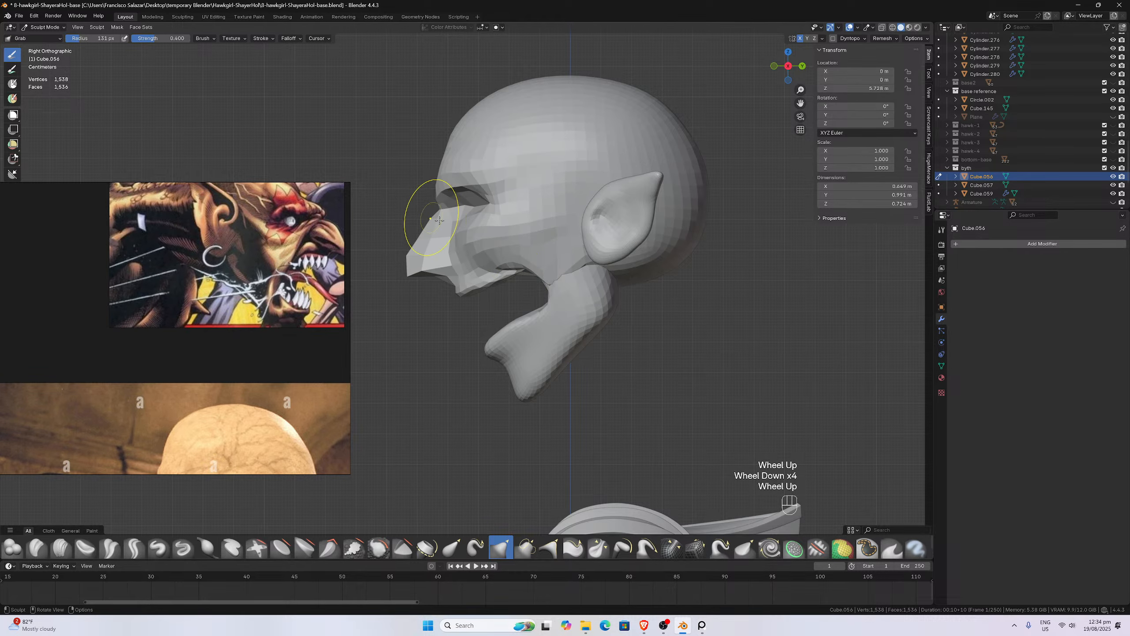
scroll(470, 270, up, 2)
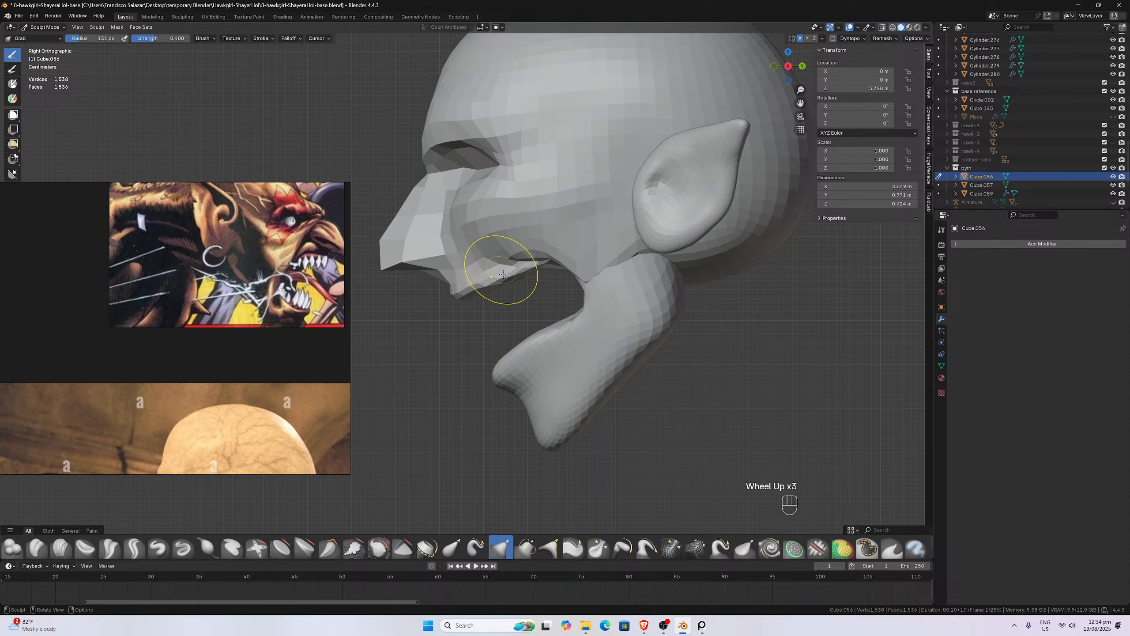
drag(500, 279, 486, 253)
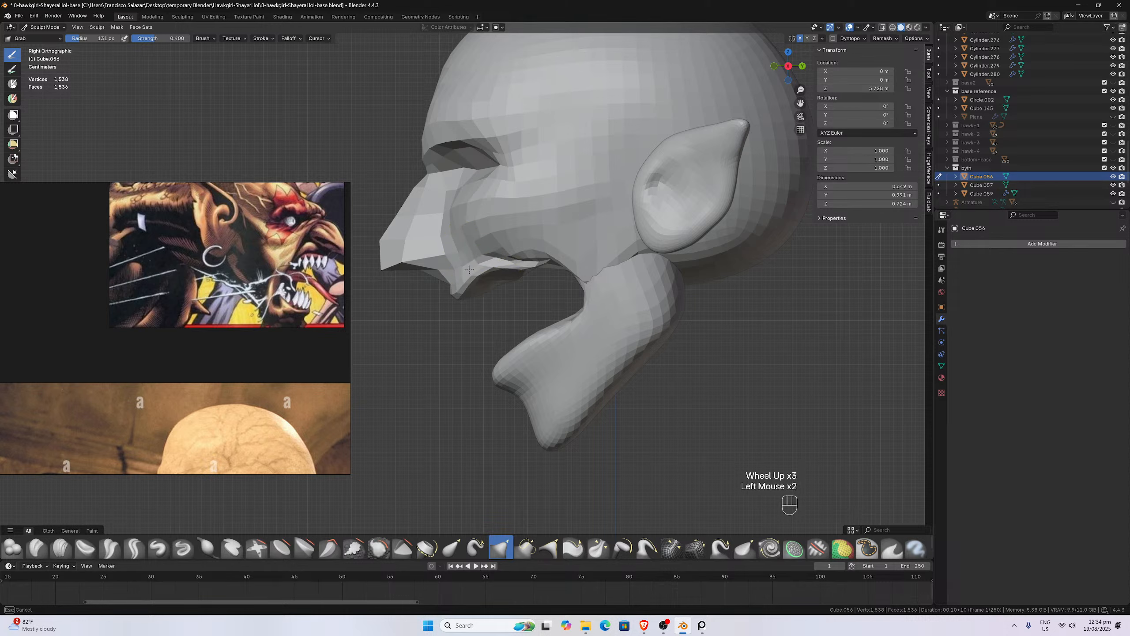
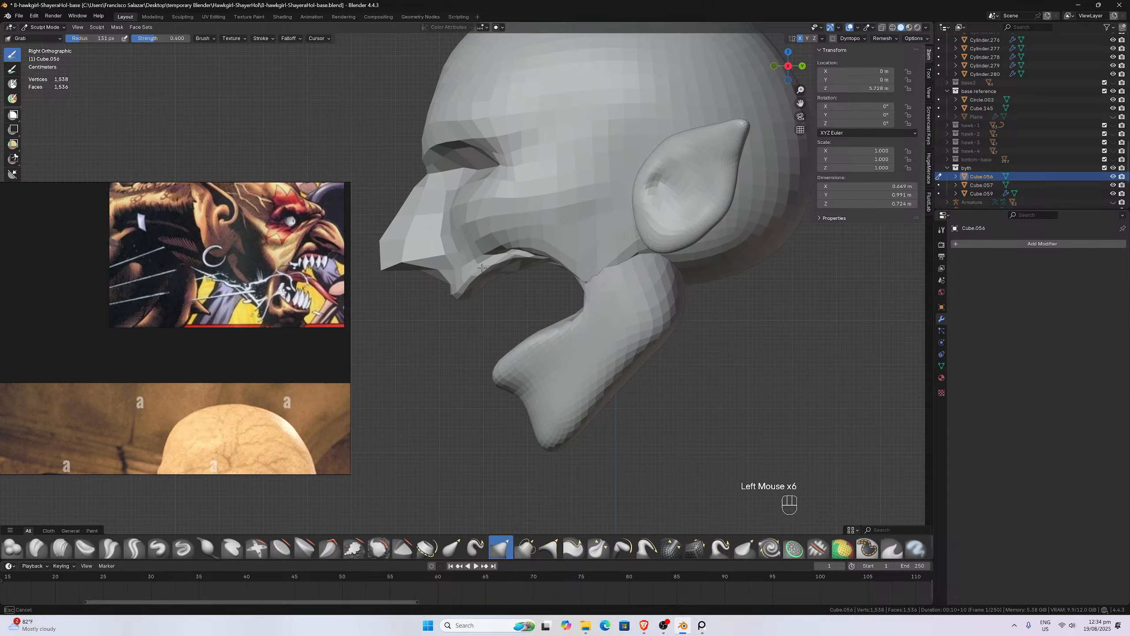
middle_drag(463, 297, 511, 267)
drag(511, 267, 512, 267)
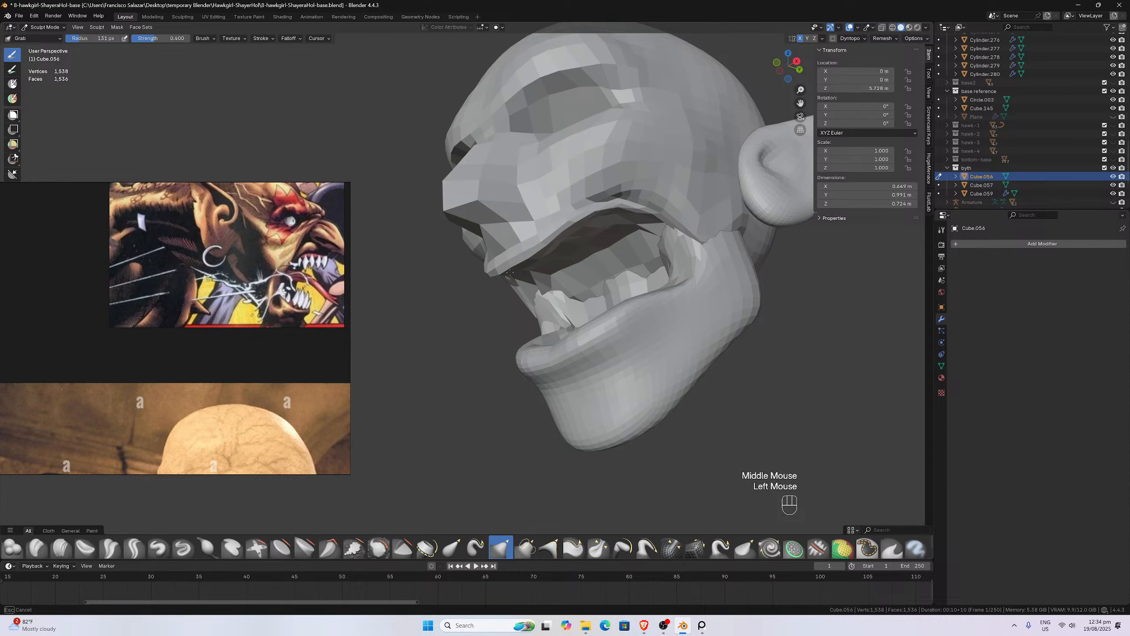
click(556, 241)
- Pull the outer cheek beside the mouth corner downward in front view, symmetrically on both sides
middle_drag(543, 253, 583, 272)
scroll(582, 272, up, 2)
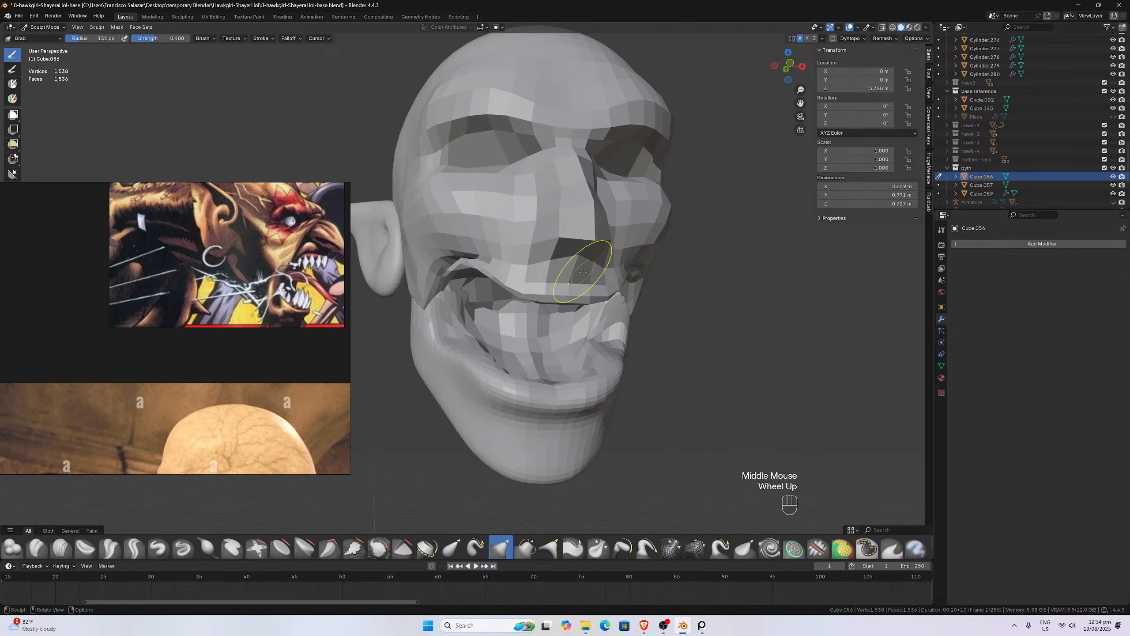
key(KP_1)
scroll(477, 236, down, 1)
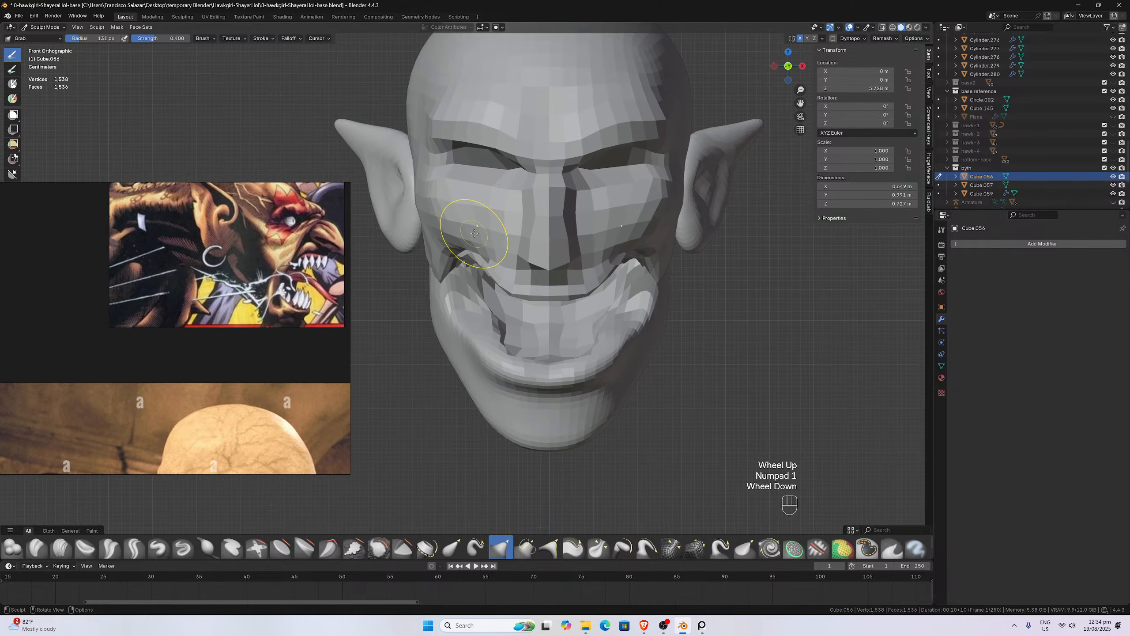
shift+click(445, 229)
shift+click(444, 229)
shift+click(443, 229)
shift+click(443, 230)
shift+click(442, 230)
drag(442, 230, 436, 252)
scroll(444, 234, down, 1)
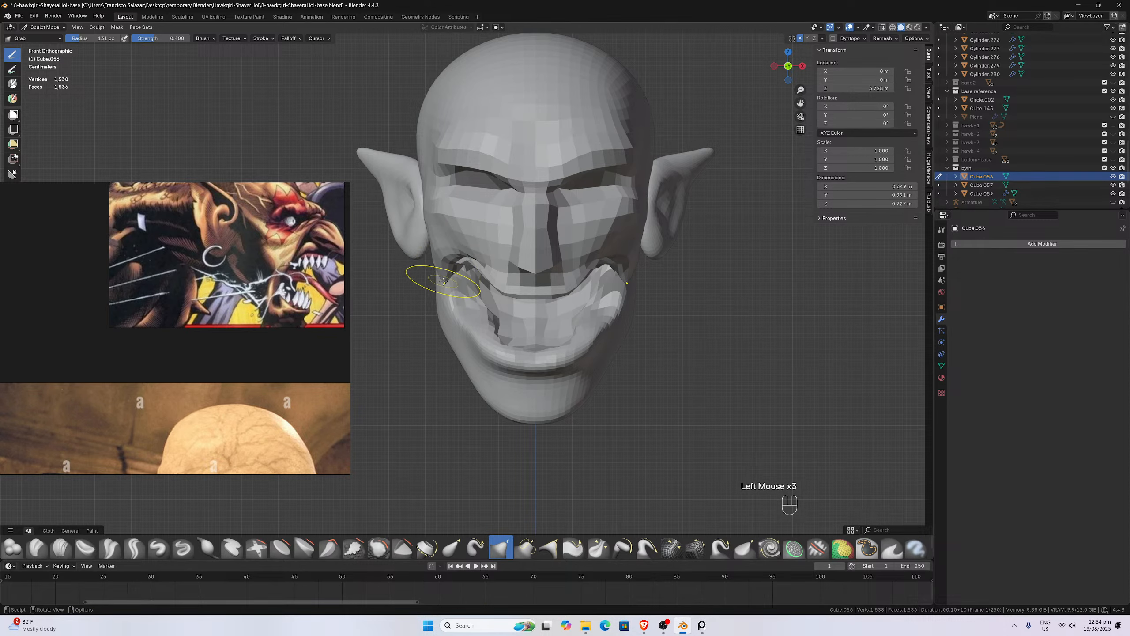
- Nudge the cheek's lower edge inward toward the mouth corner in front view
drag(442, 285, 476, 272)
scroll(479, 272, down, 3)
scroll(479, 270, up, 3)
click(481, 271)
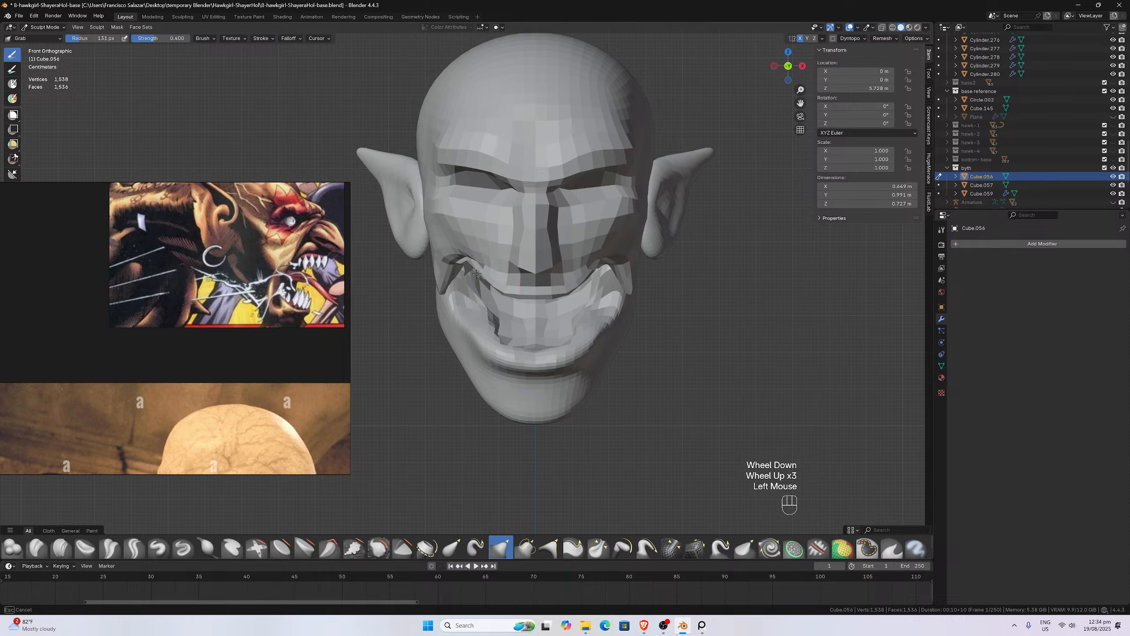
scroll(494, 303, down, 2)
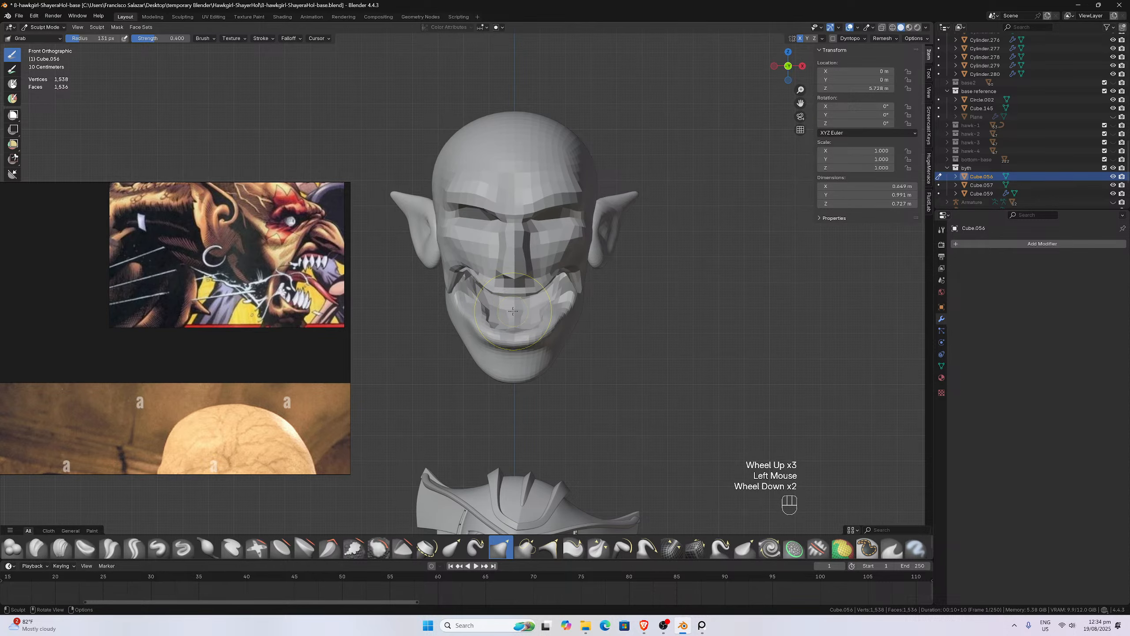
scroll(470, 294, up, 1)
- Leave sculpting on the upper head and start sculpting the lower jaw piece, Cube.057
click(56, 28)
click(48, 38)
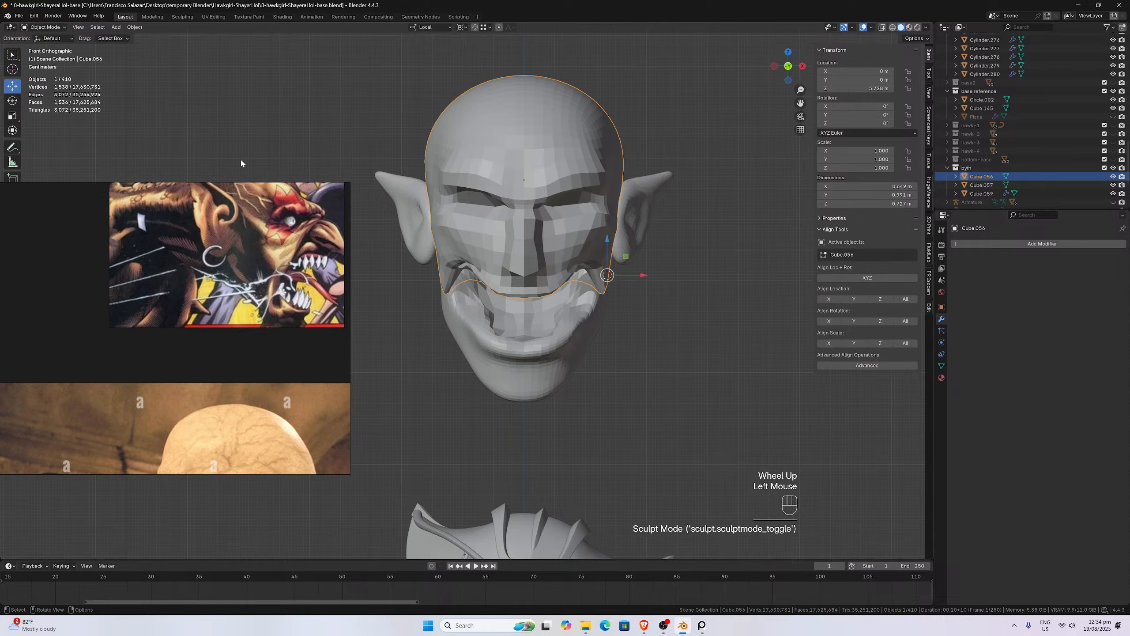
click(463, 325)
click(43, 28)
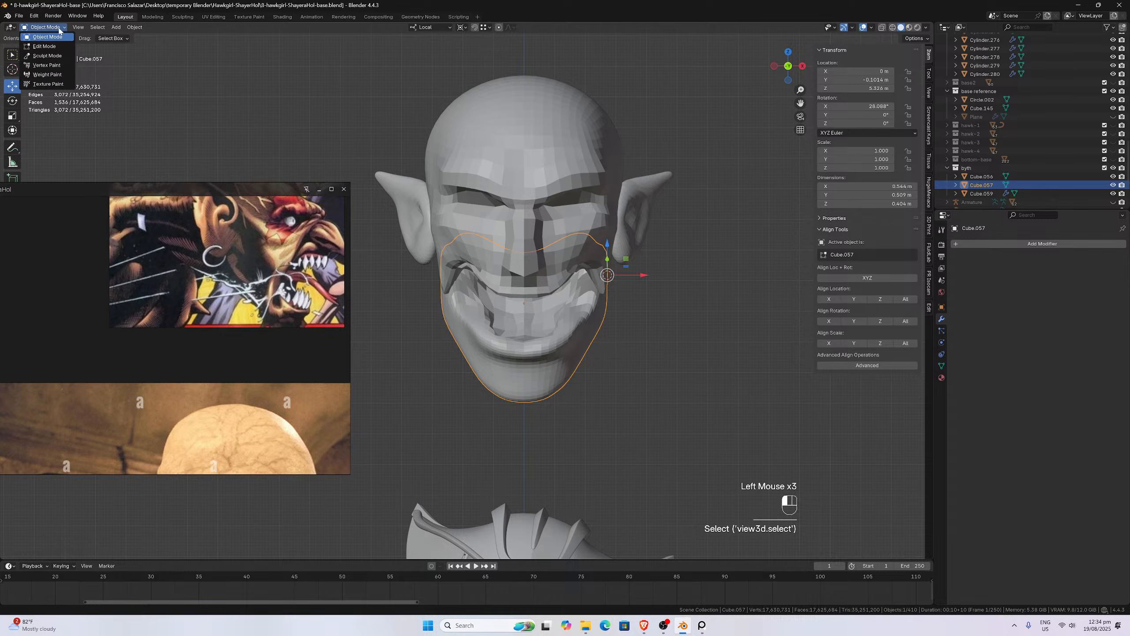
click(47, 55)
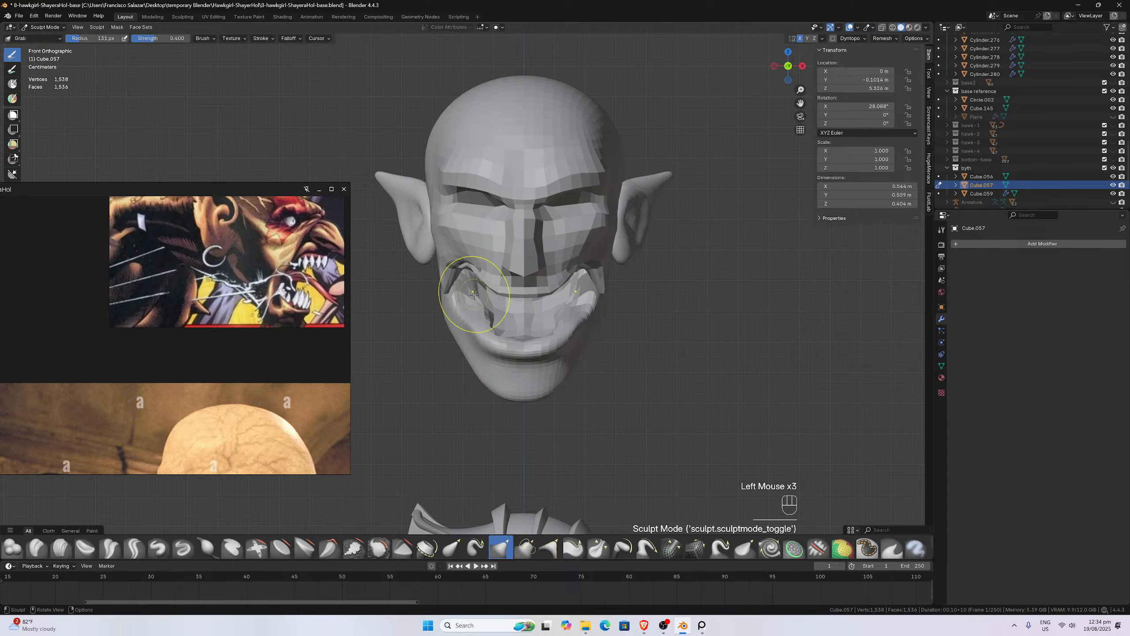
- Reshape the jaw's mouth corners and lower lip with the Grab brush in front view
scroll(456, 306, up, 1)
drag(458, 305, 470, 318)
drag(469, 320, 480, 342)
mouse_move(479, 342)
mouse_down()
mouse_move(443, 282)
mouse_move(434, 290)
mouse_move(465, 334)
mouse_move(460, 303)
mouse_move(465, 325)
mouse_move(509, 341)
mouse_up()
scroll(438, 287, up, 2)
scroll(510, 341, down, 2)
middle_drag(510, 341, 412, 277)
scroll(412, 277, down, 1)
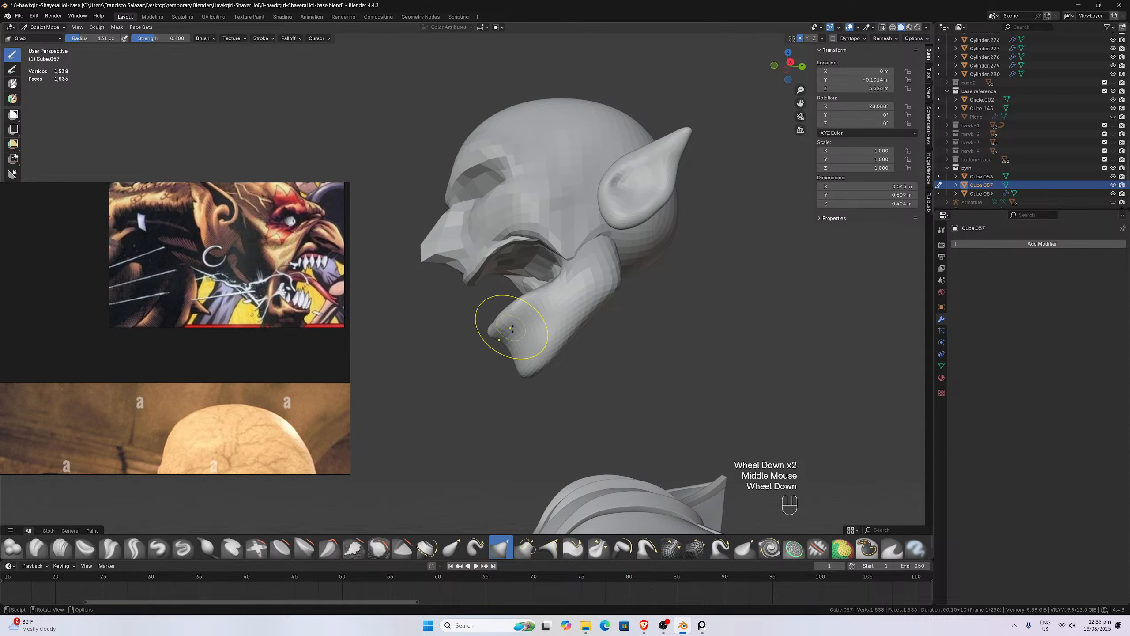
- Push the lower lip's front edge forward and refine its rim, working between angled and side views
middle_drag(499, 323, 533, 365)
scroll(534, 366, up, 3)
mouse_move(539, 374)
mouse_down()
mouse_move(525, 352)
mouse_move(598, 361)
mouse_up()
middle_drag(598, 361, 529, 320)
scroll(528, 321, down, 1)
scroll(527, 320, up, 2)
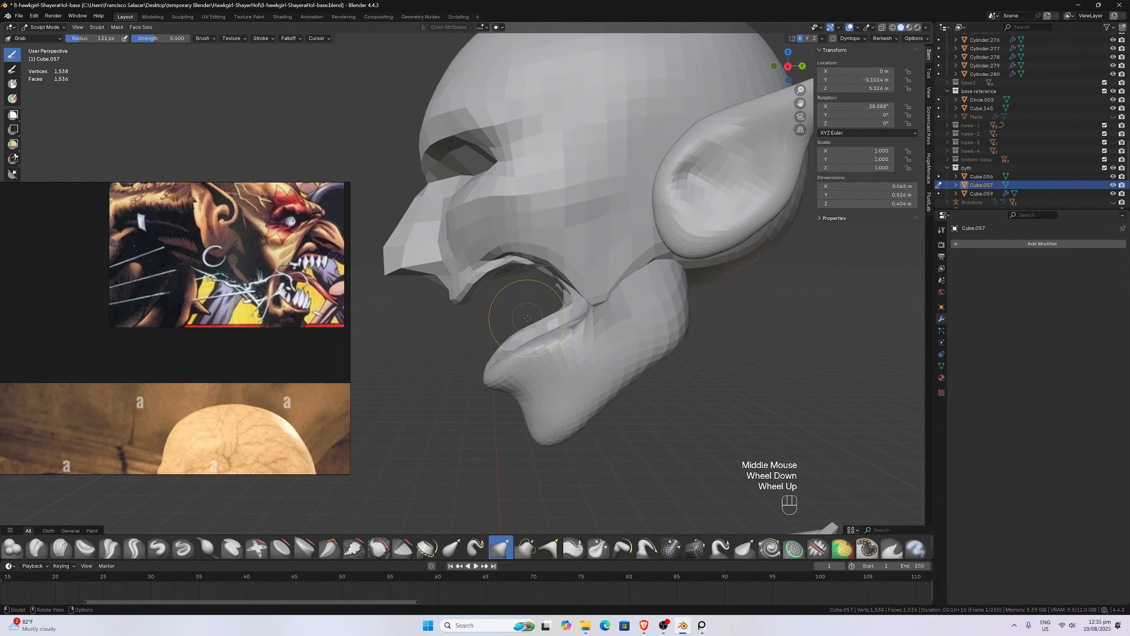
key(KP_3)
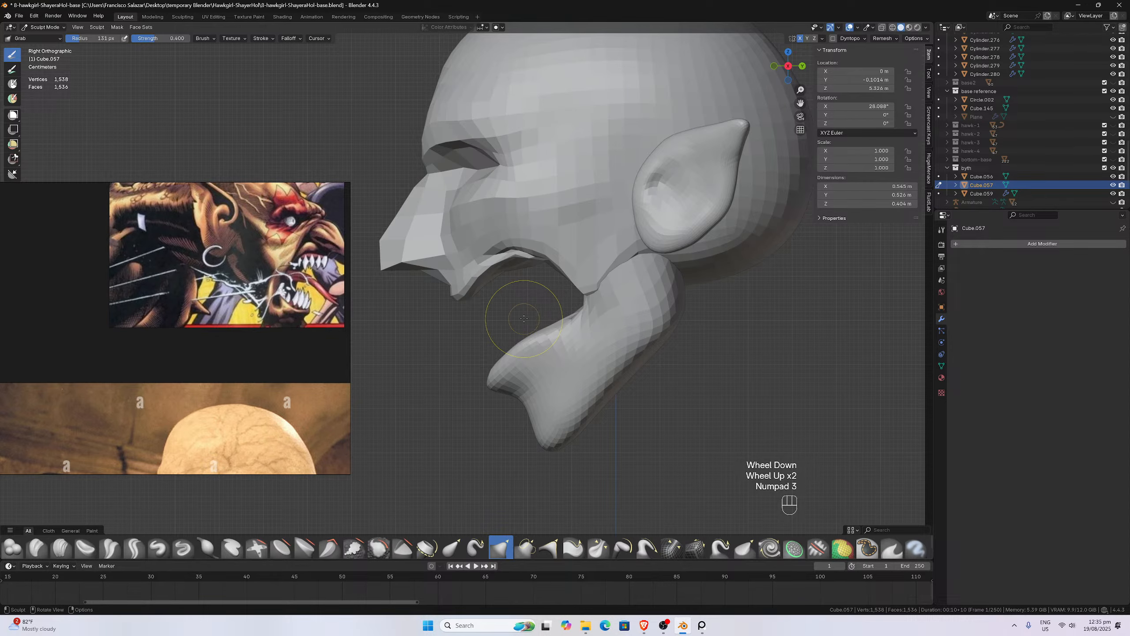
mouse_move(493, 374)
middle_down()
mouse_move(508, 370)
mouse_move(500, 364)
middle_up()
click(501, 364)
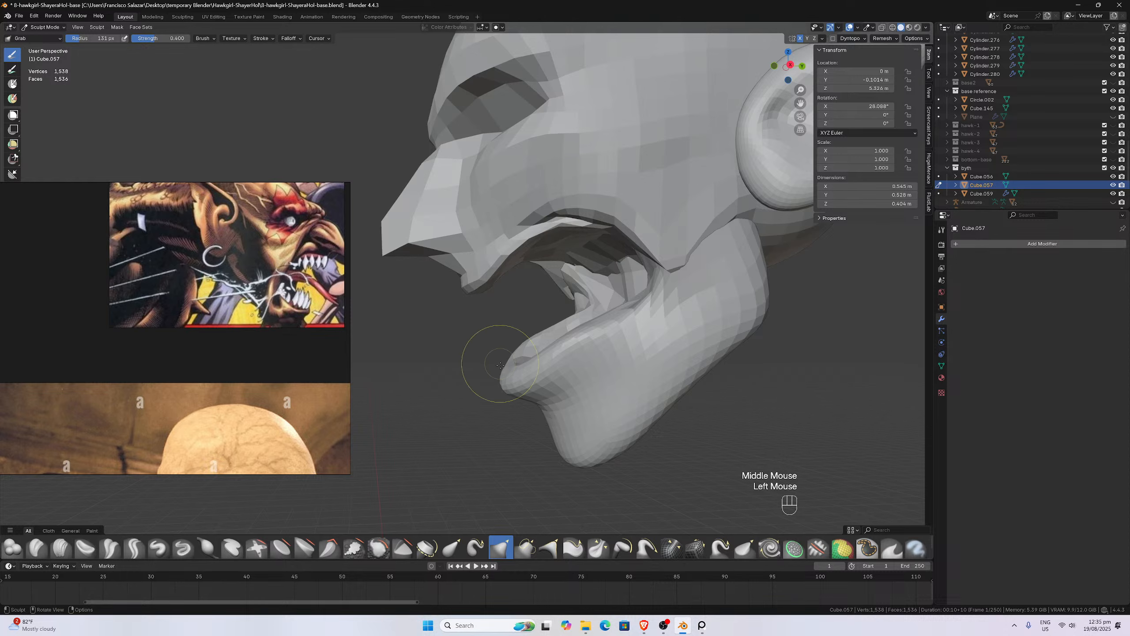
drag(508, 384, 512, 384)
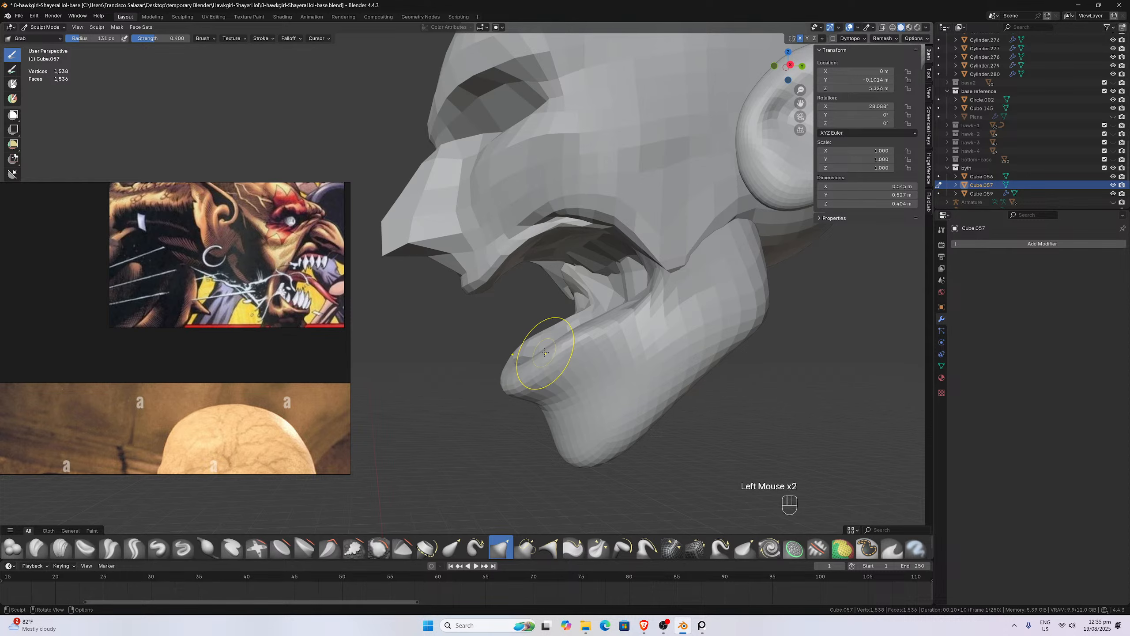
key(KP_3)
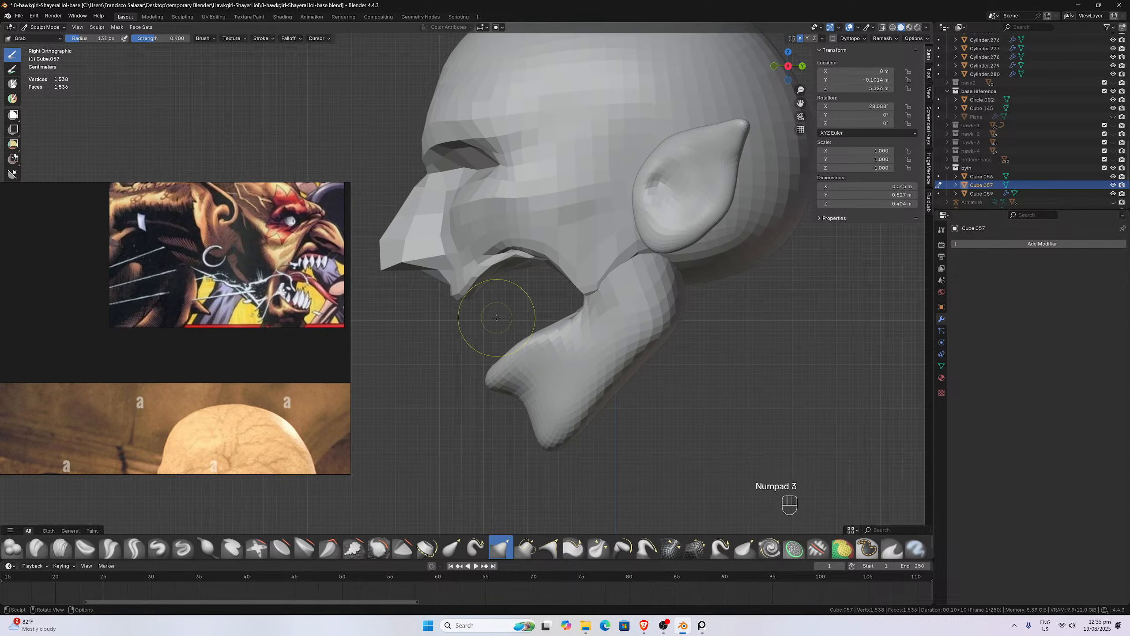
- Save the Blender file and return the jaw piece from Sculpt Mode to Object Mode
key(ctrl)
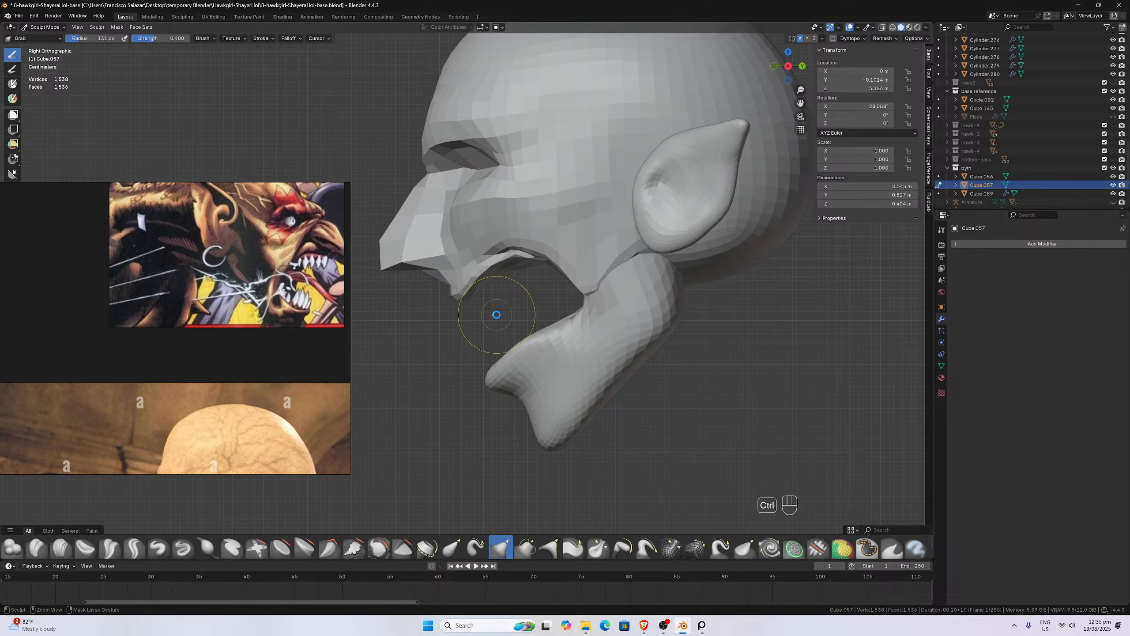
key(ctrl+s)
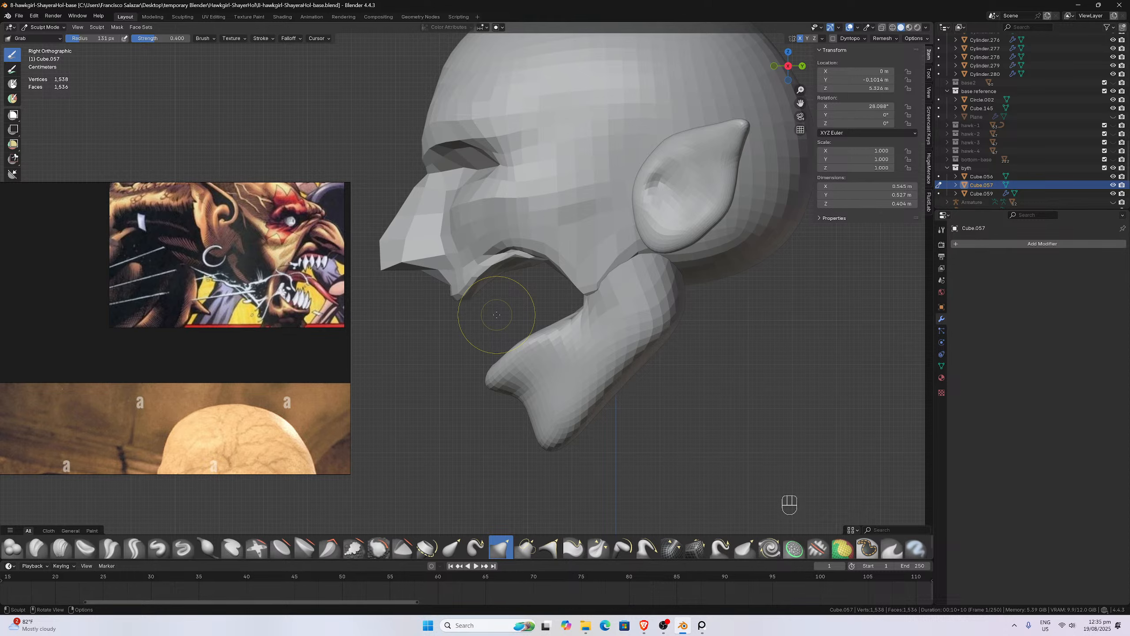
scroll(497, 314, up, 1)
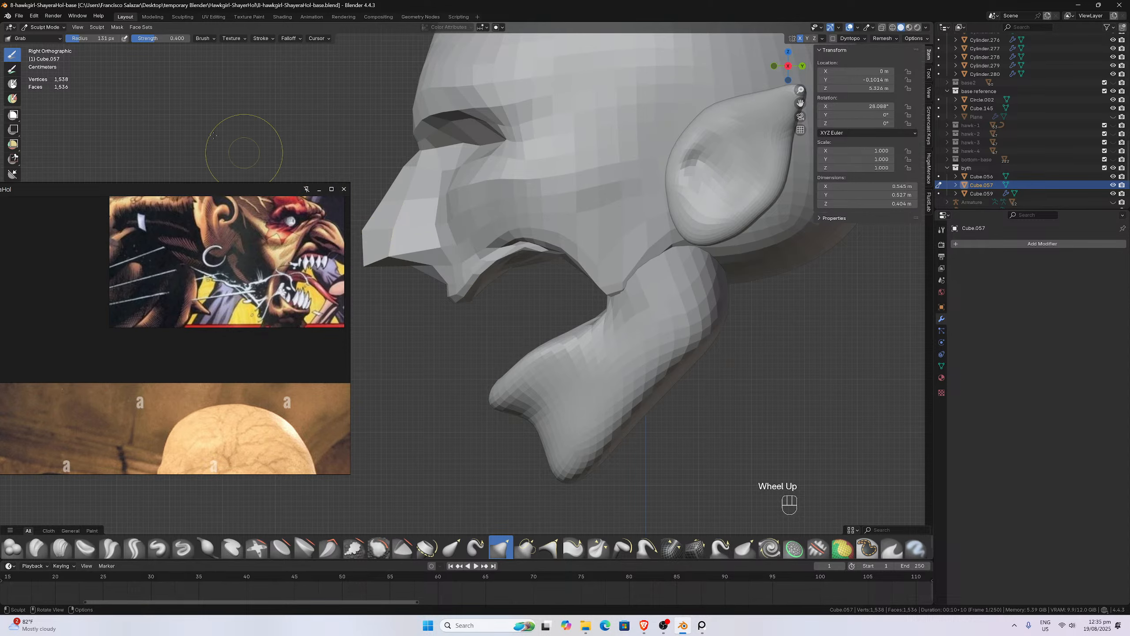
click(45, 27)
click(42, 44)
- Examine the whole statue from the front and right side, comparing the separate head with the creature under Hawkgirl's foot
scroll(520, 307, down, 5)
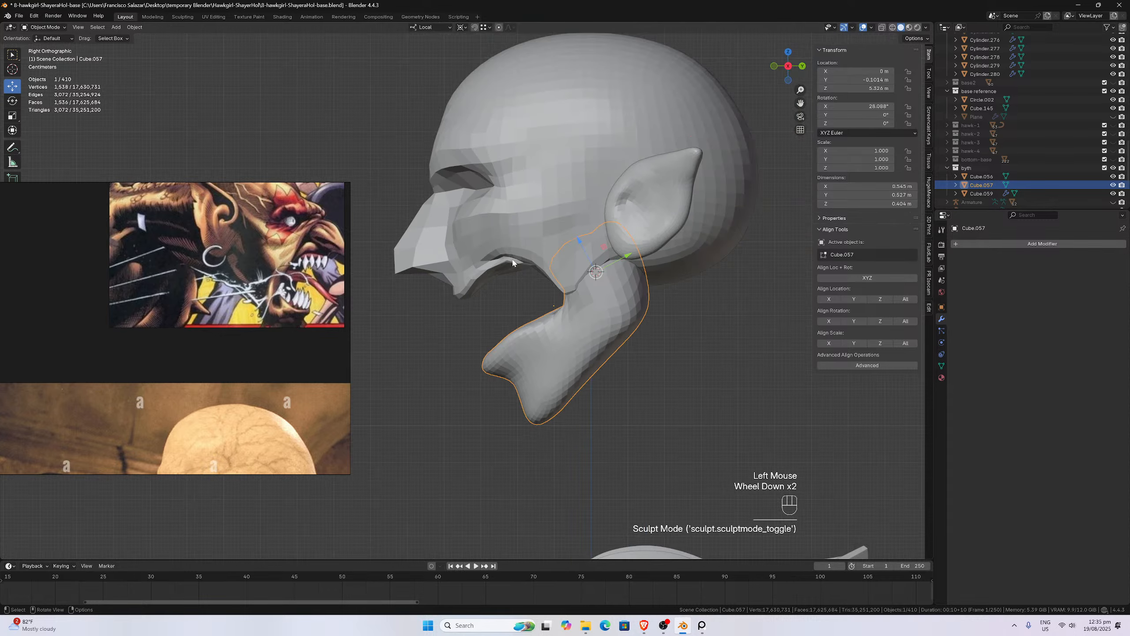
scroll(521, 307, down, 5)
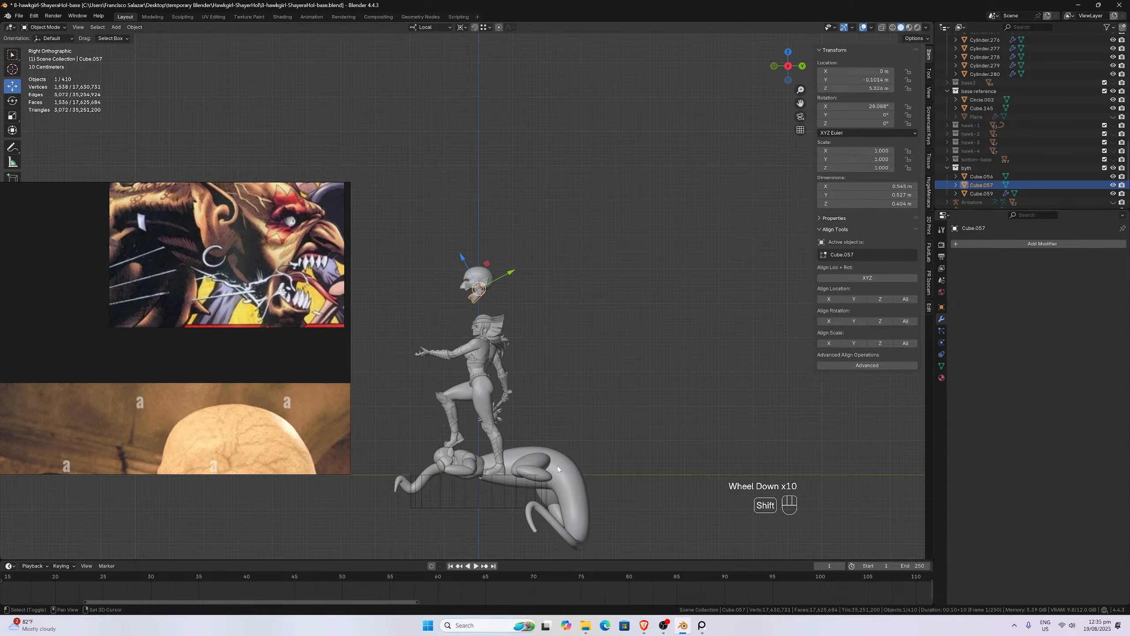
key(shift+a)
scroll(559, 357, up, 3)
scroll(652, 351, up, 1)
middle_drag(558, 356, 600, 337)
scroll(621, 341, down, 2)
key(KP_1)
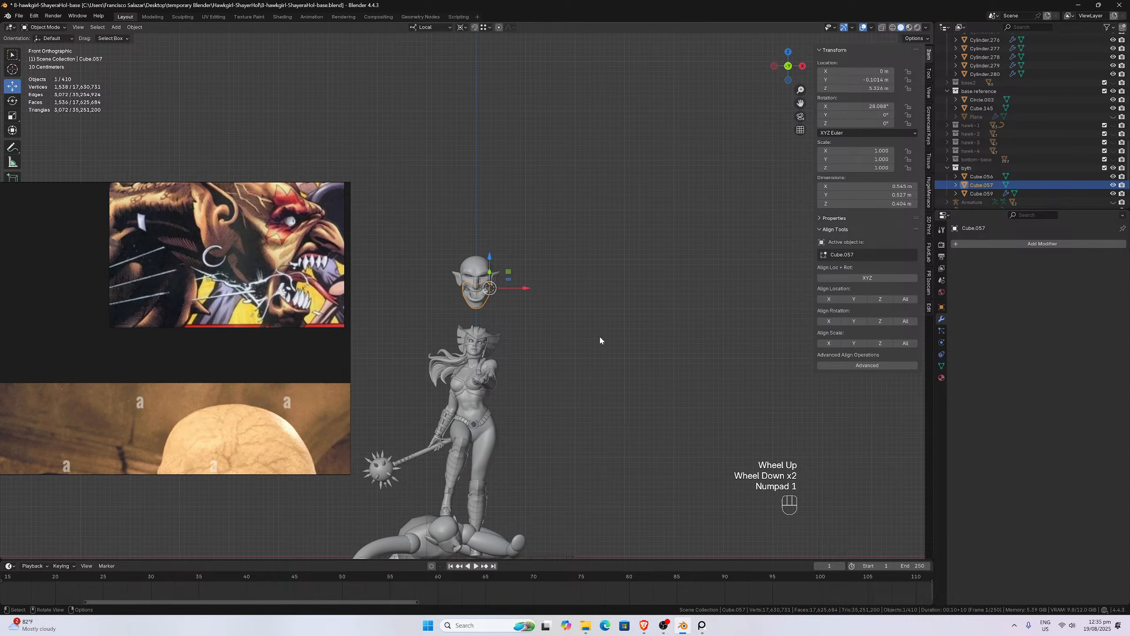
key(KP_3)
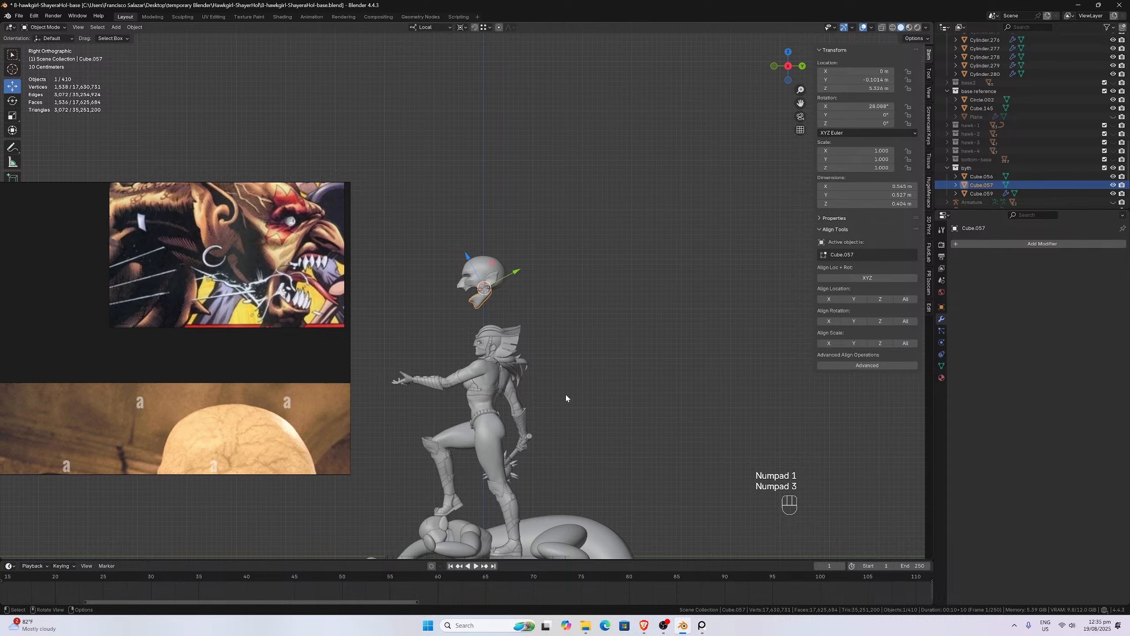
scroll(522, 443, down, 2)
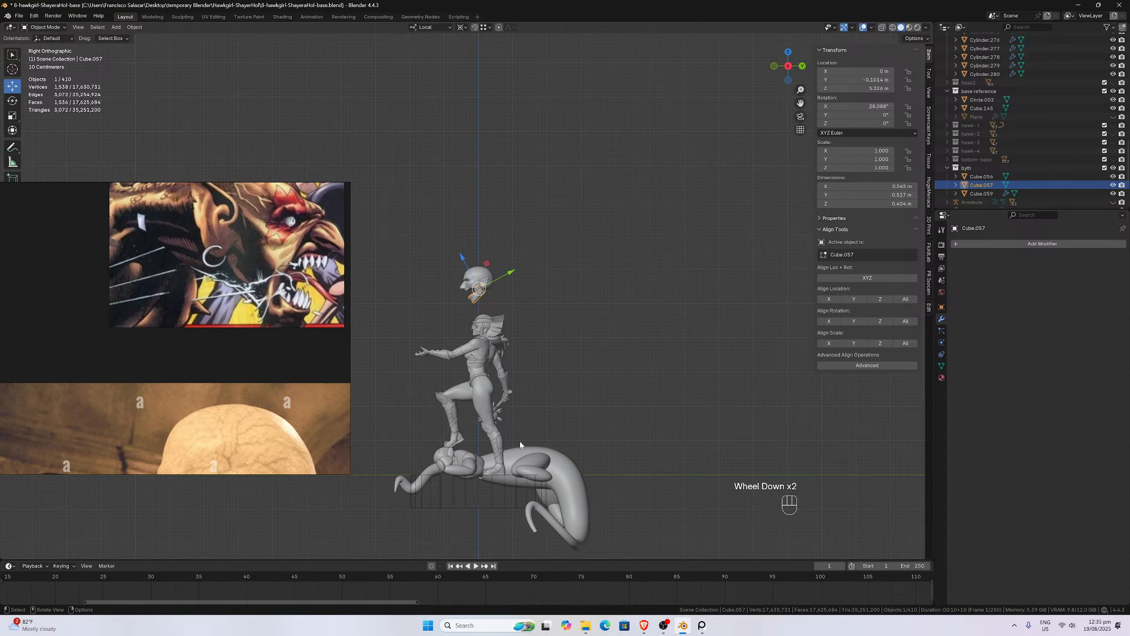
- Snap the 3D cursor to the world origin
key(shift+s)
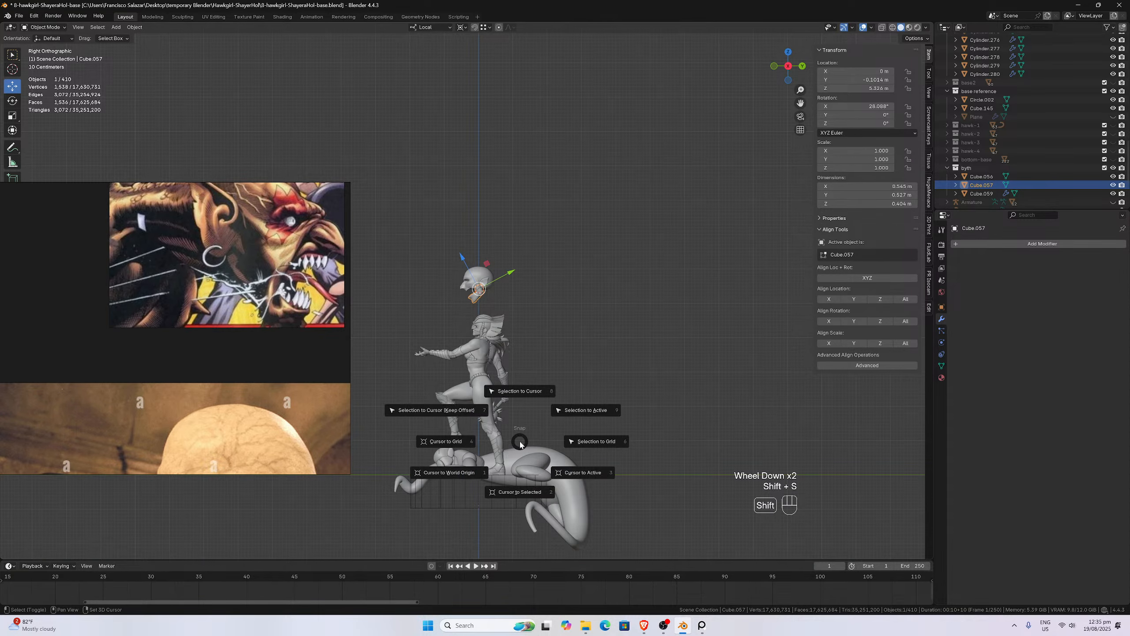
click(446, 475)
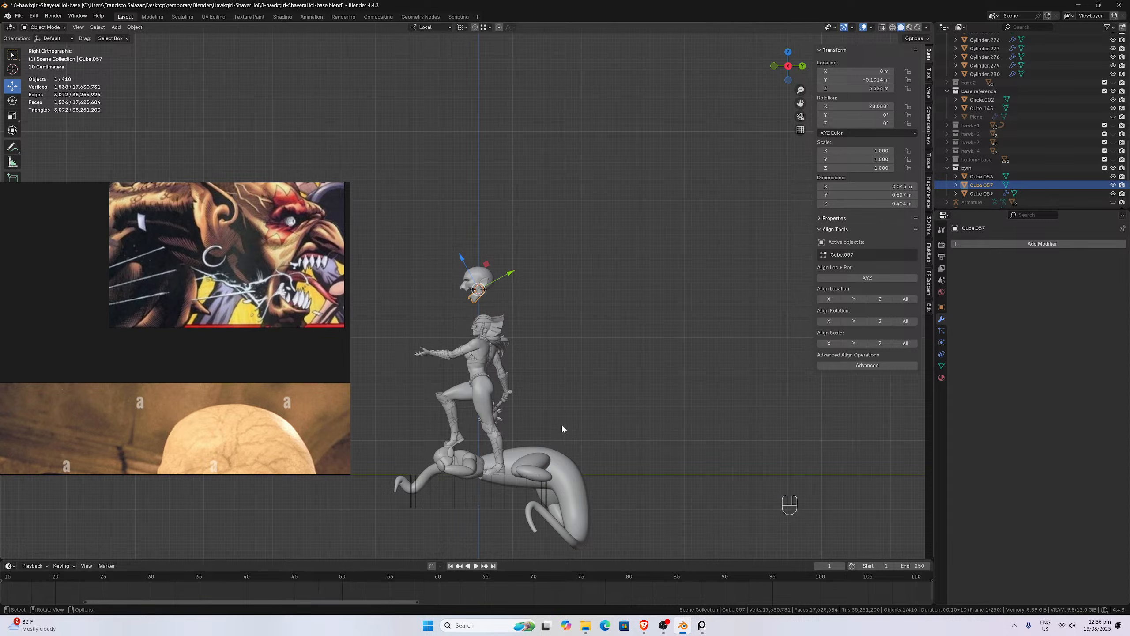
key(shift+s)
click(507, 460)
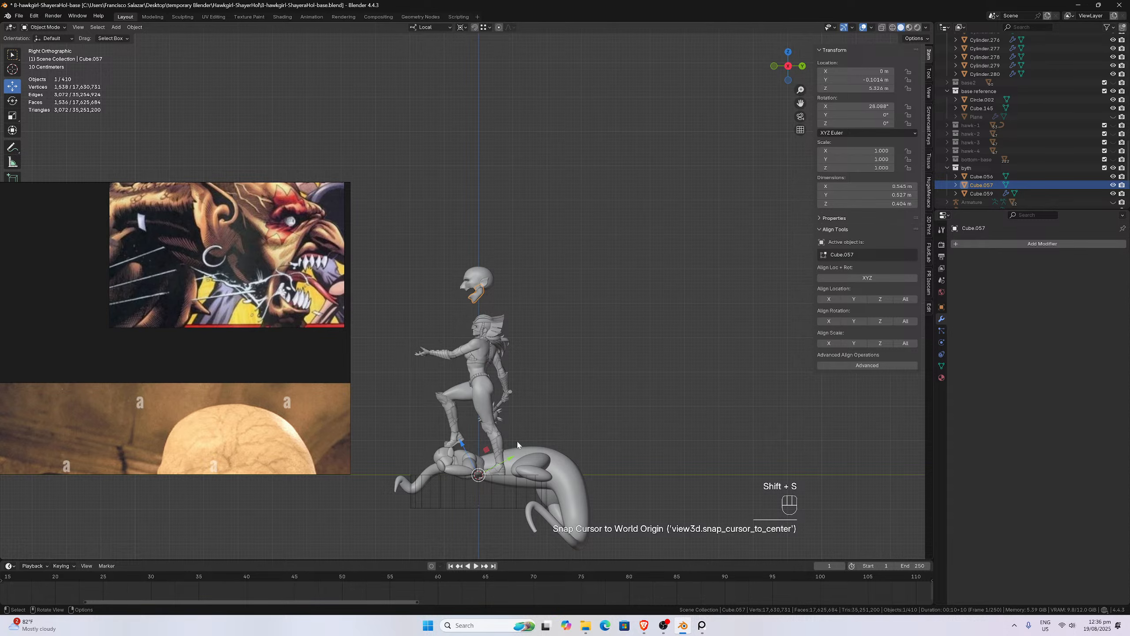
scroll(520, 432, up, 1)
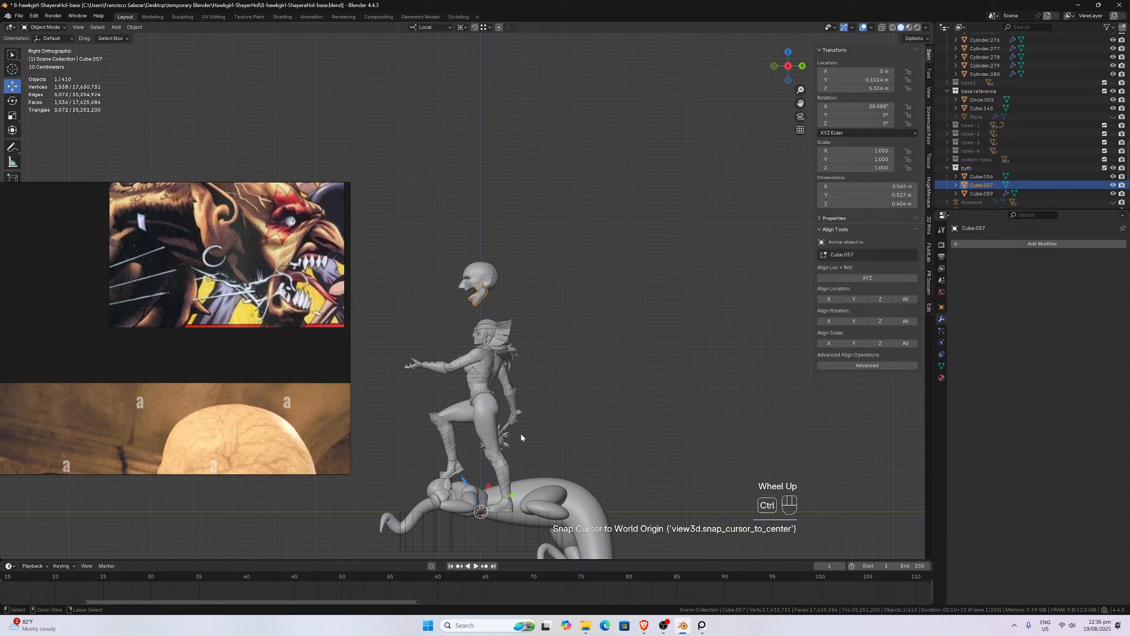
key(ctrl+z)
key(ctrl+z)
key(ctrl+shift+z)
key(ctrl+shift+z)
key(ctrl+shift+z)
key(ctrl+shift+z)
key(ctrl+shift+z)
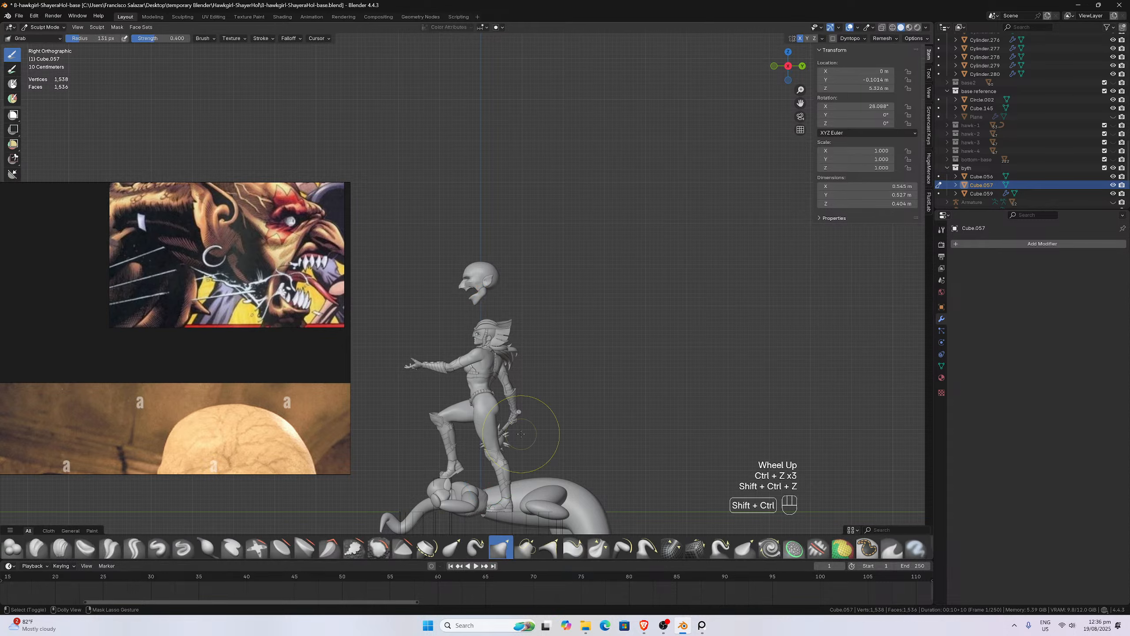
key(ctrl+shift+z)
key(ctrl+shift+z)
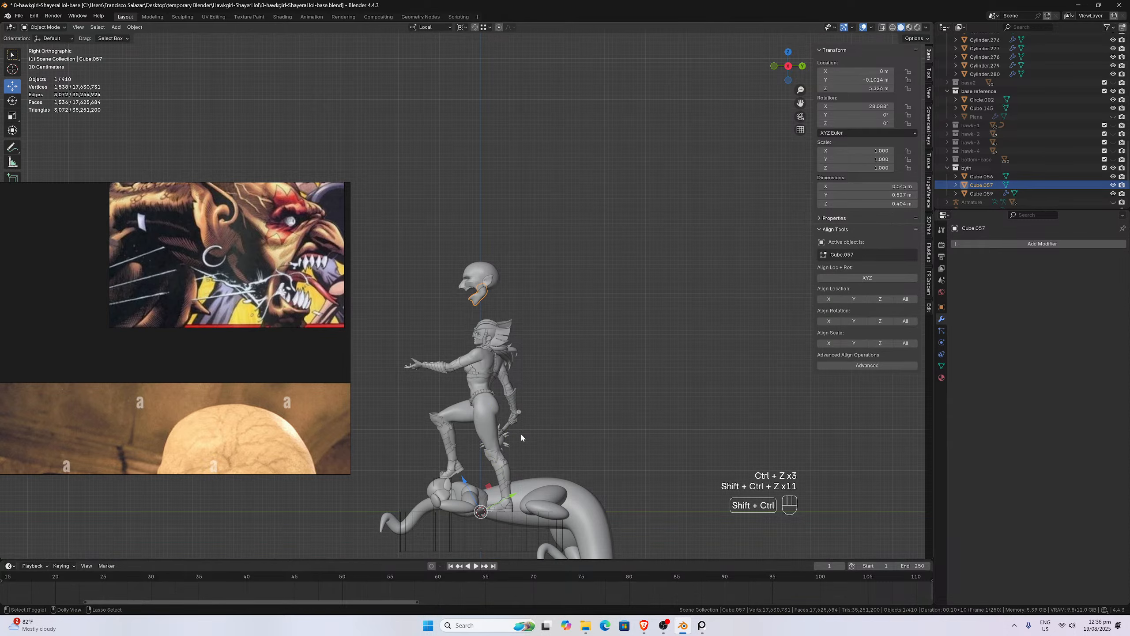
key(ctrl+shift+z)
key(ctrl+shift+z)
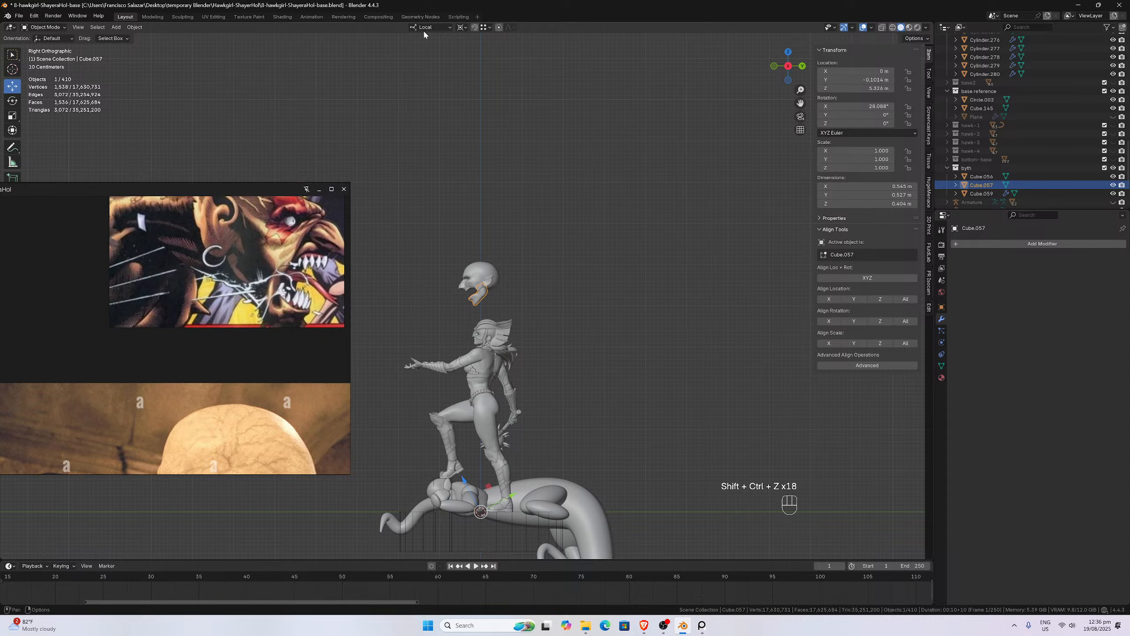
- Set the transform pivot point to Median Point and the transform orientation to Global
click(462, 27)
click(462, 59)
click(438, 28)
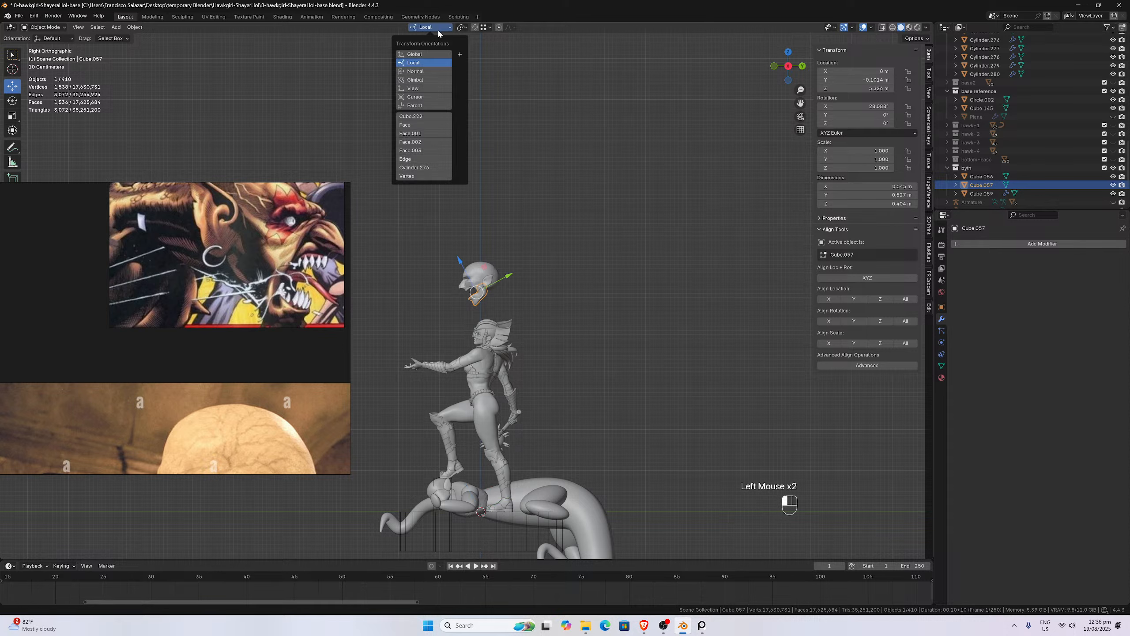
click(432, 58)
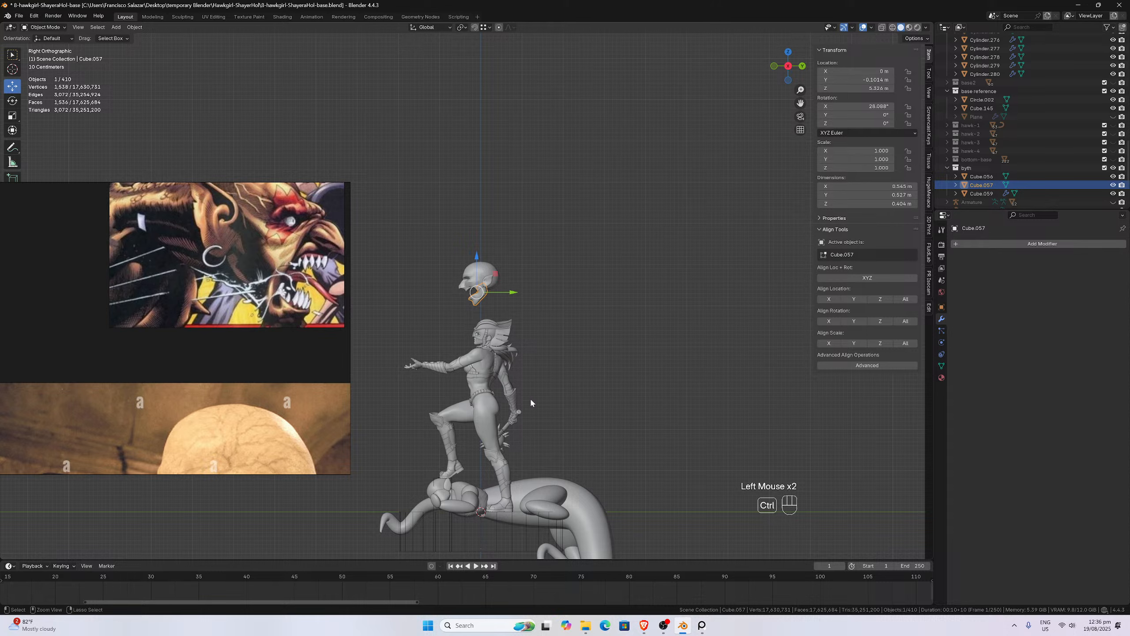
- Snap the 3D cursor to the world origin again and add a curve Path there
key(shift+s)
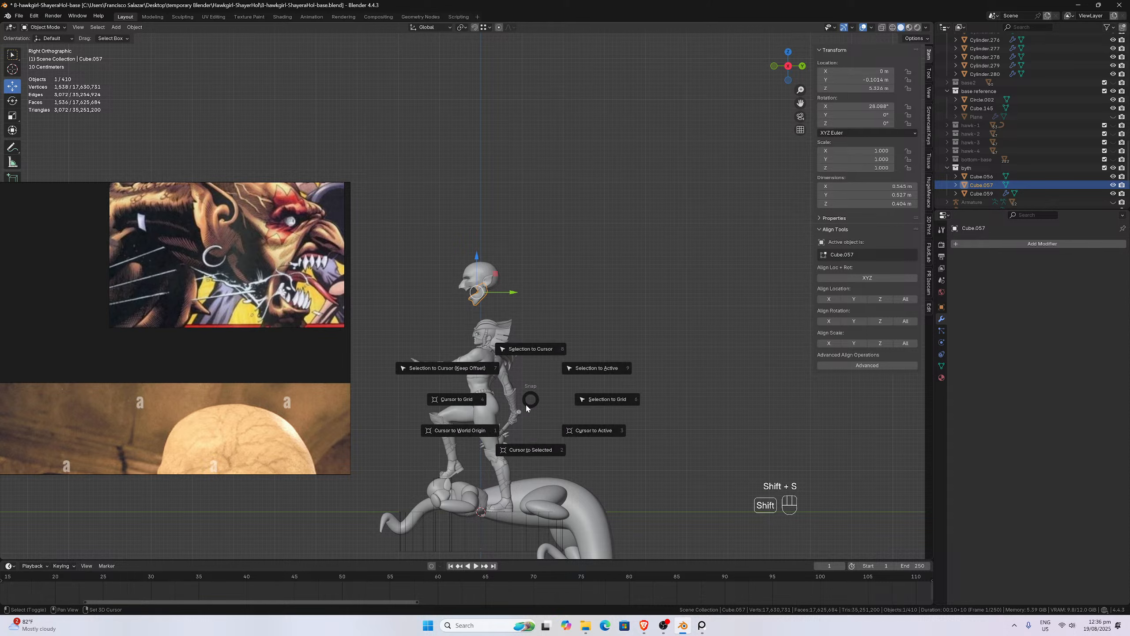
click(467, 436)
key(shift)
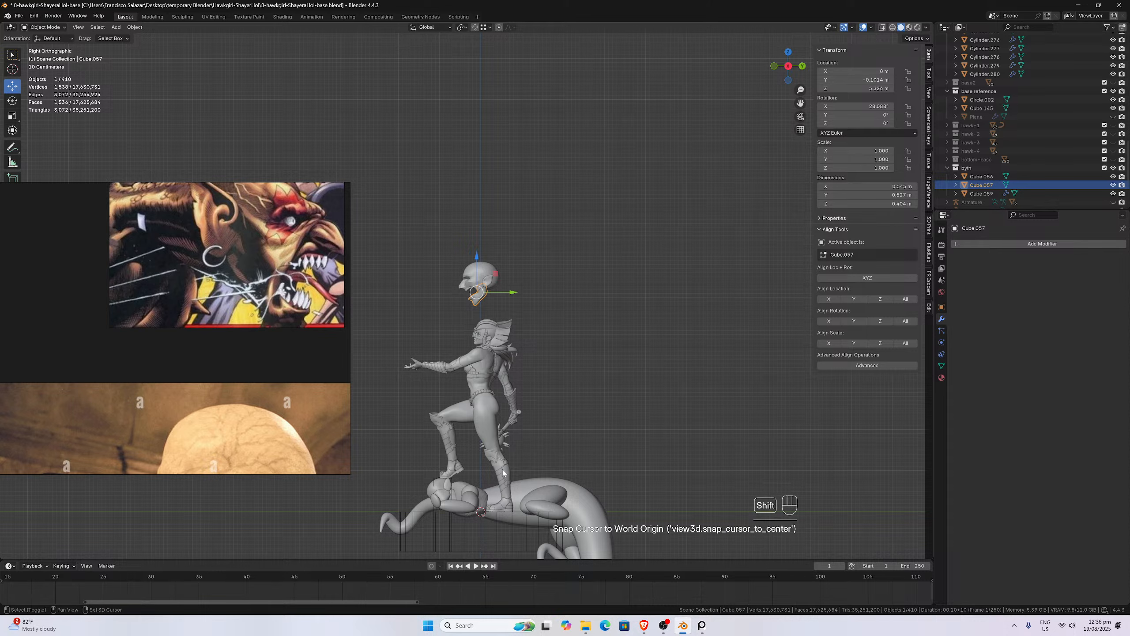
key(shift+a)
mouse_move(511, 460)
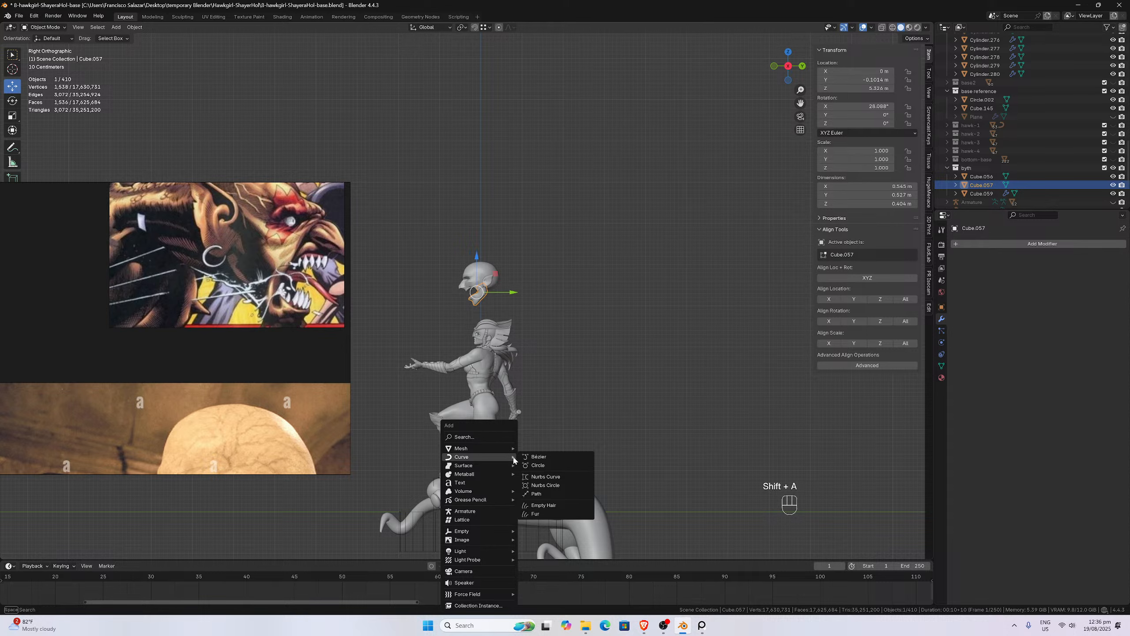
click(536, 494)
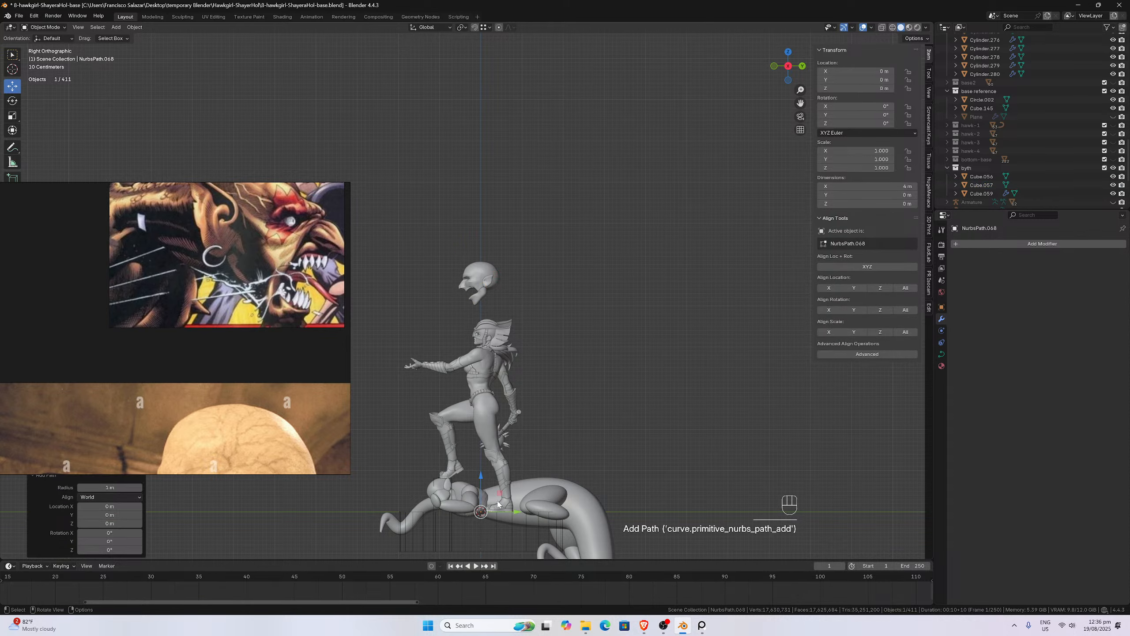
- In Edit Mode, move all points of the new path up to just below the separate head
key(Tab)
key(a)
key(g)
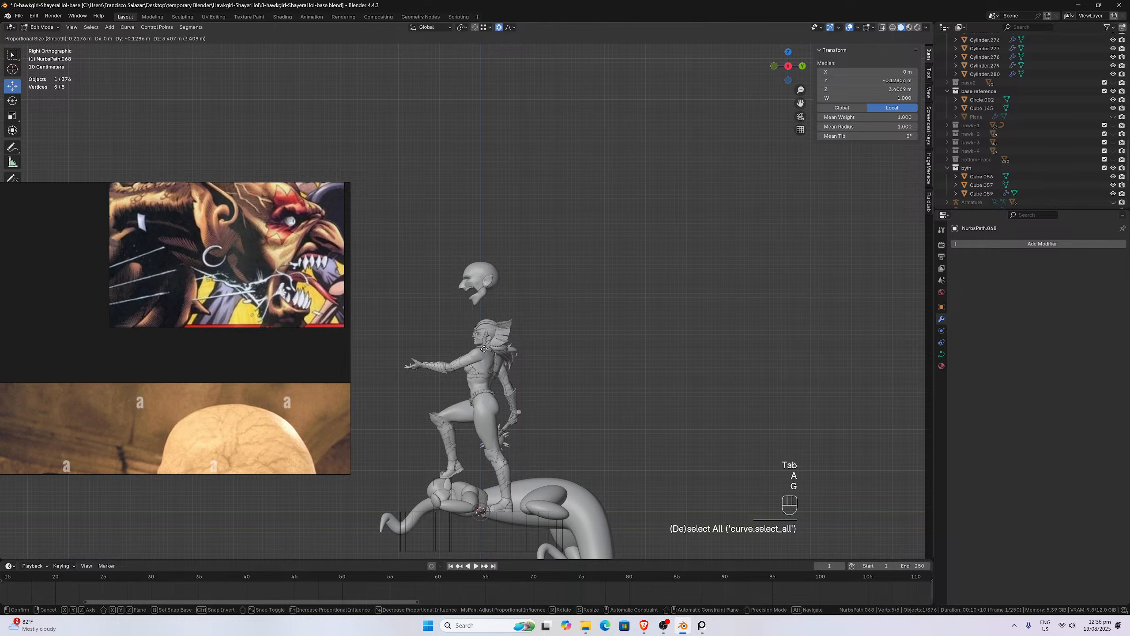
click(485, 293)
middle_drag(484, 294, 498, 358)
scroll(501, 367, down, 2)
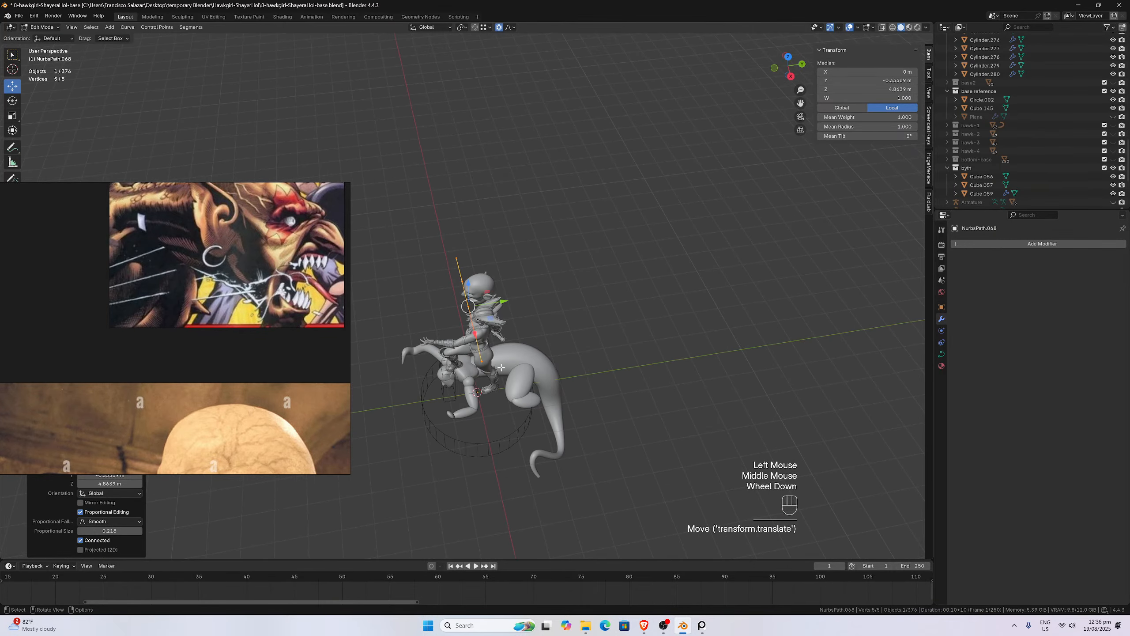
- Rotate all points of the path by exactly 90° about the global Z axis
key(r)
key(z)
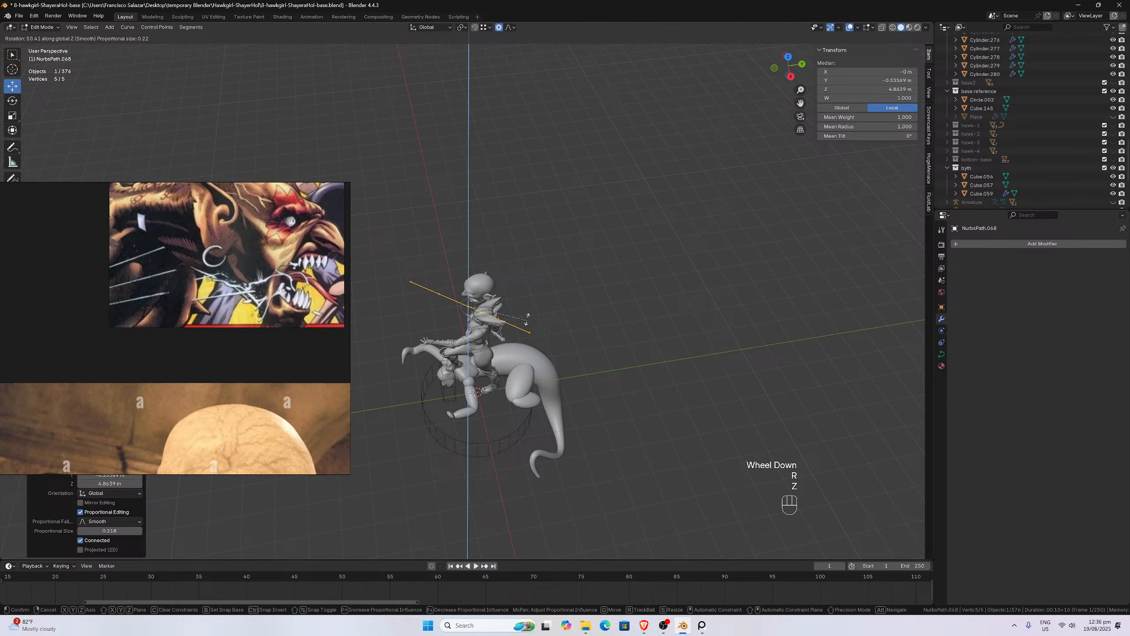
click(520, 285)
right_drag(220, 445, 219, 380)
click(110, 474)
key(Return)
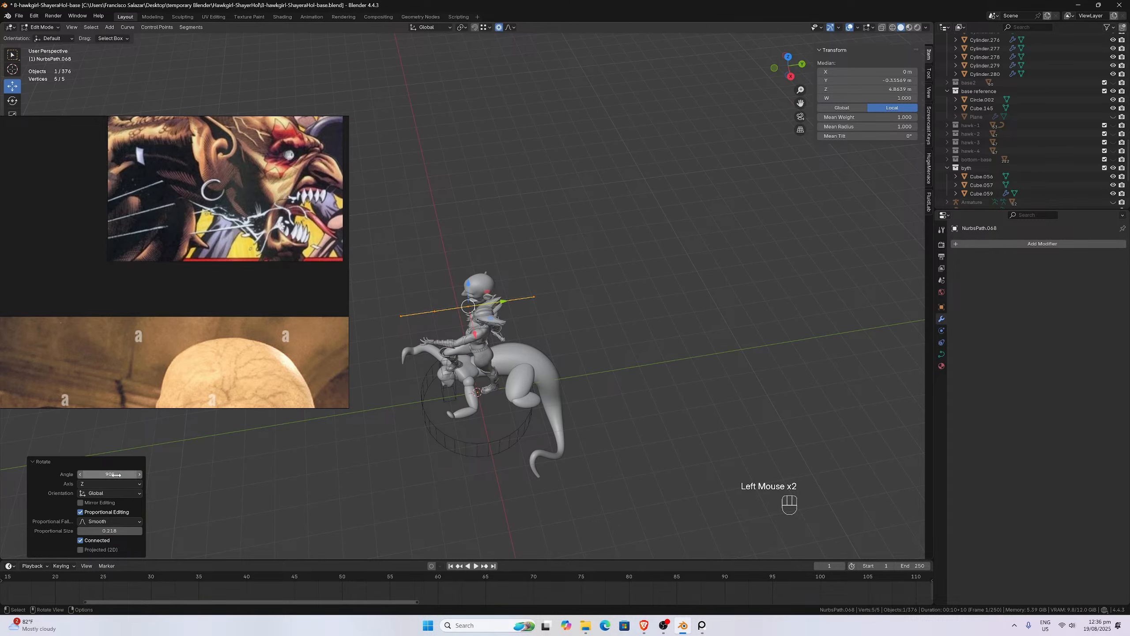
- In right view, scale the path down to about 0.19 and move it up to the head's open mouth
key(KP_3)
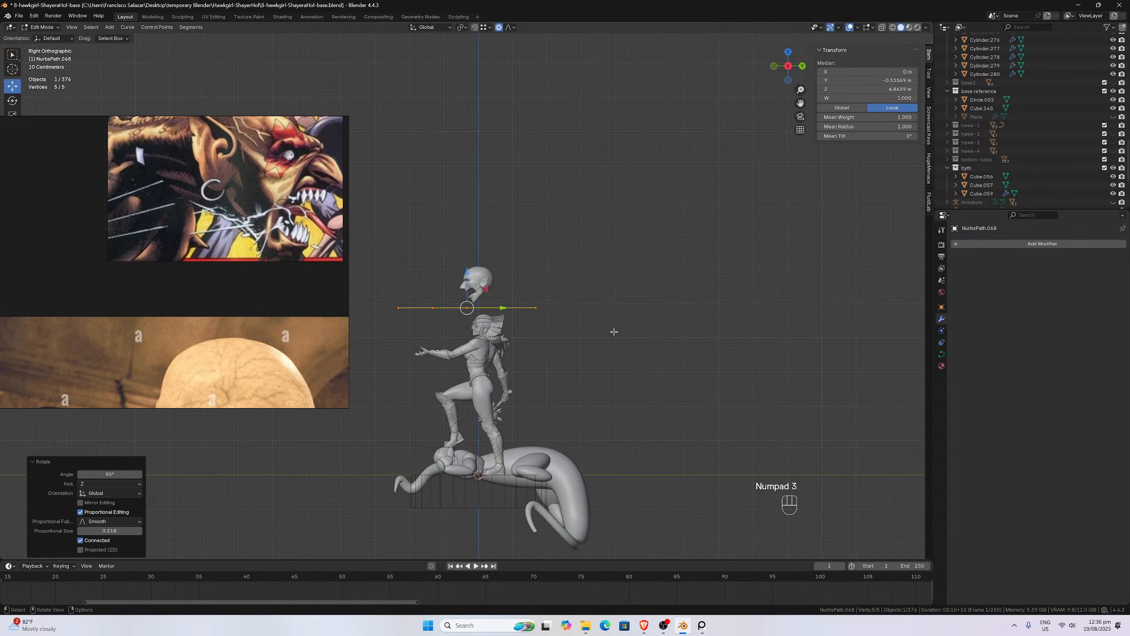
scroll(613, 331, up, 2)
key(s)
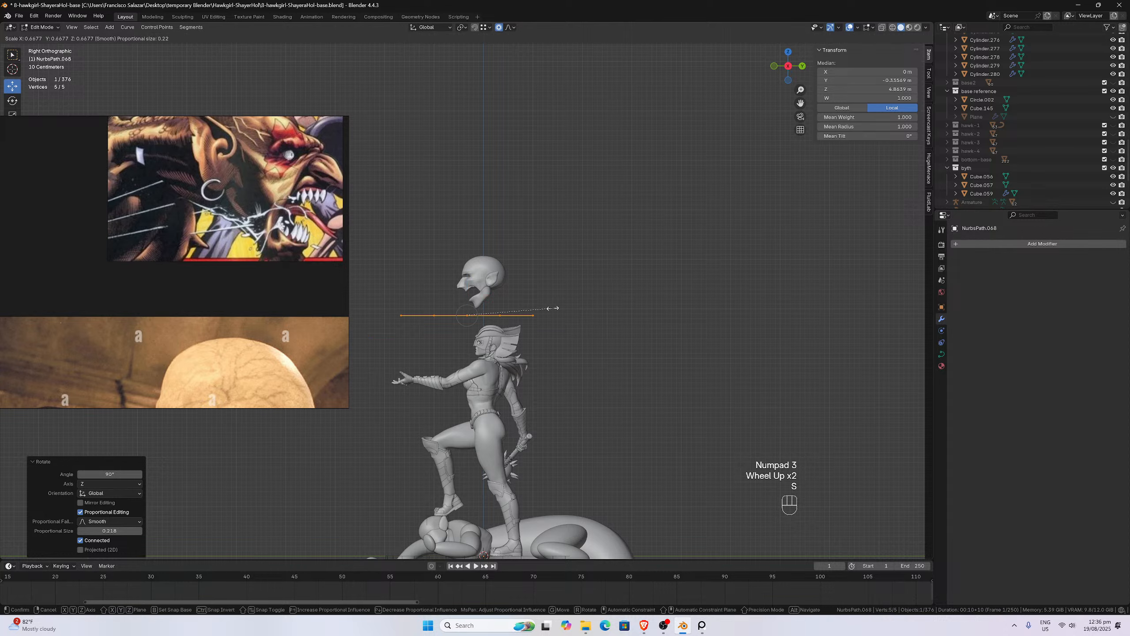
click(494, 309)
scroll(525, 364, up, 6)
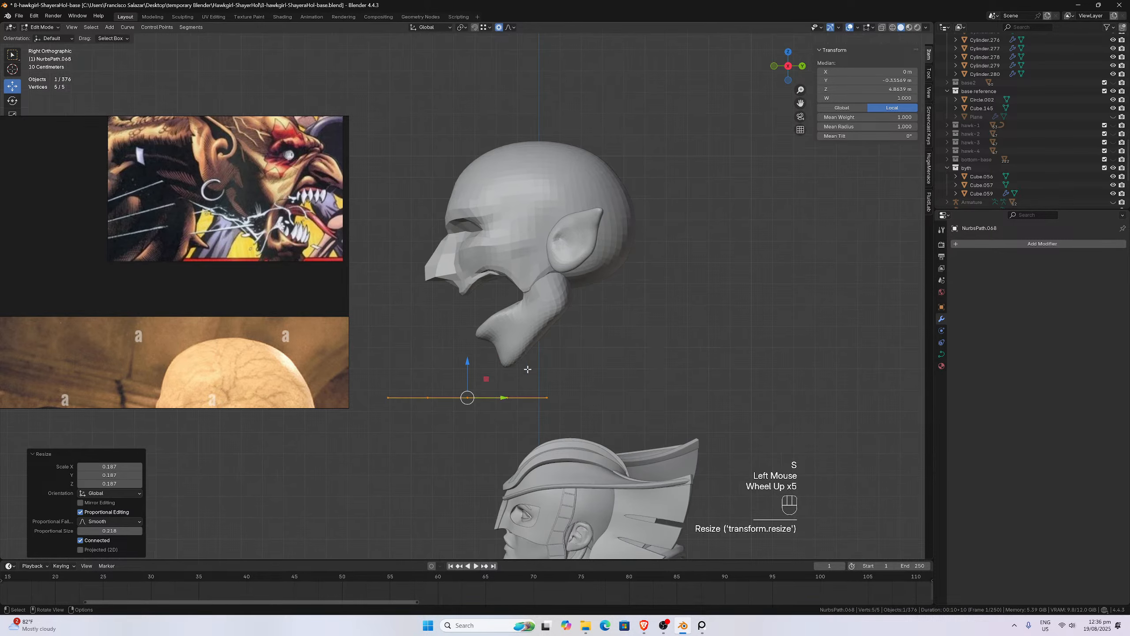
key(g)
click(514, 263)
scroll(583, 314, up, 2)
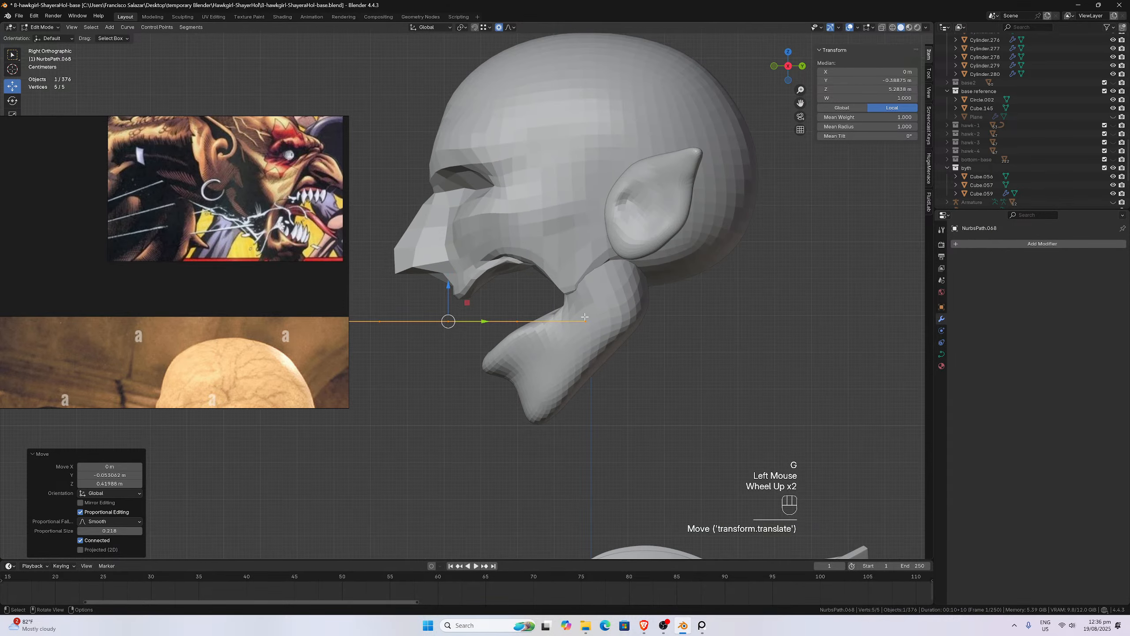
- Shift the path back between the upper mouth and the jaw, and adjust its overall size
scroll(551, 314, down, 2)
key(g)
click(593, 312)
key(s)
click(583, 317)
- Raise the path's rear and middle control points one by one to start an arch through the mouth
click(565, 310)
key(g)
click(559, 297)
click(534, 307)
key(g)
click(532, 293)
click(508, 298)
key(g)
click(516, 293)
scroll(497, 301, up, 1)
- Reposition the path's two front control points so the tip curves down beyond the lower lip
click(465, 312)
key(g)
click(489, 314)
click(422, 316)
key(g)
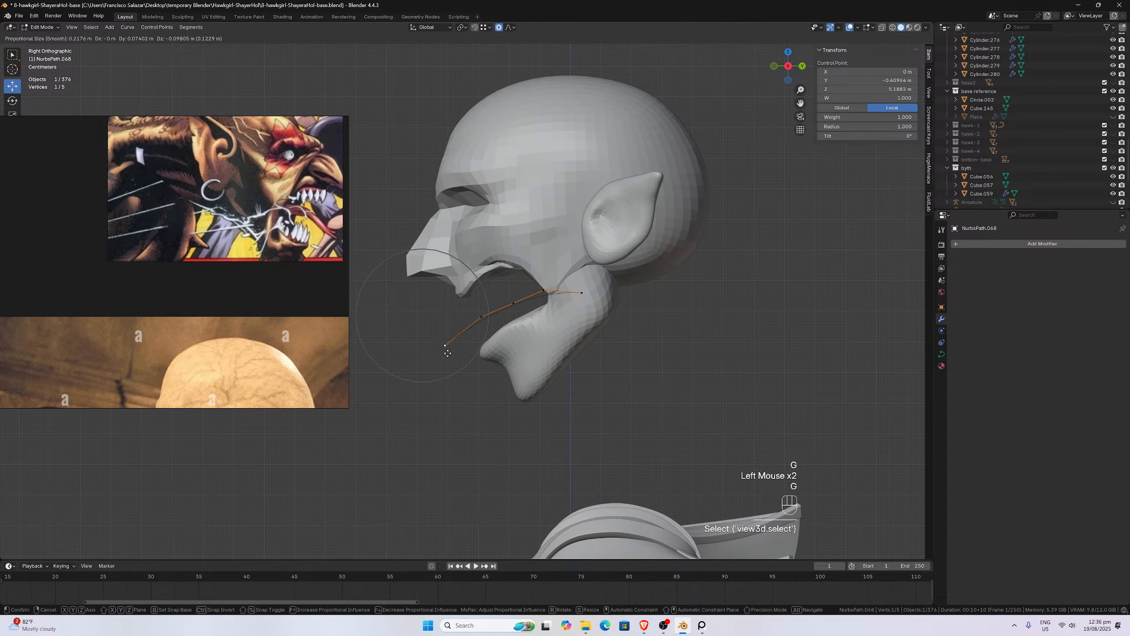
click(450, 356)
- Refine the positions of the path's inner control points to smooth its arch above the lower lip
scroll(441, 361, up, 2)
click(481, 327)
key(g)
click(479, 324)
click(579, 295)
key(g)
click(572, 291)
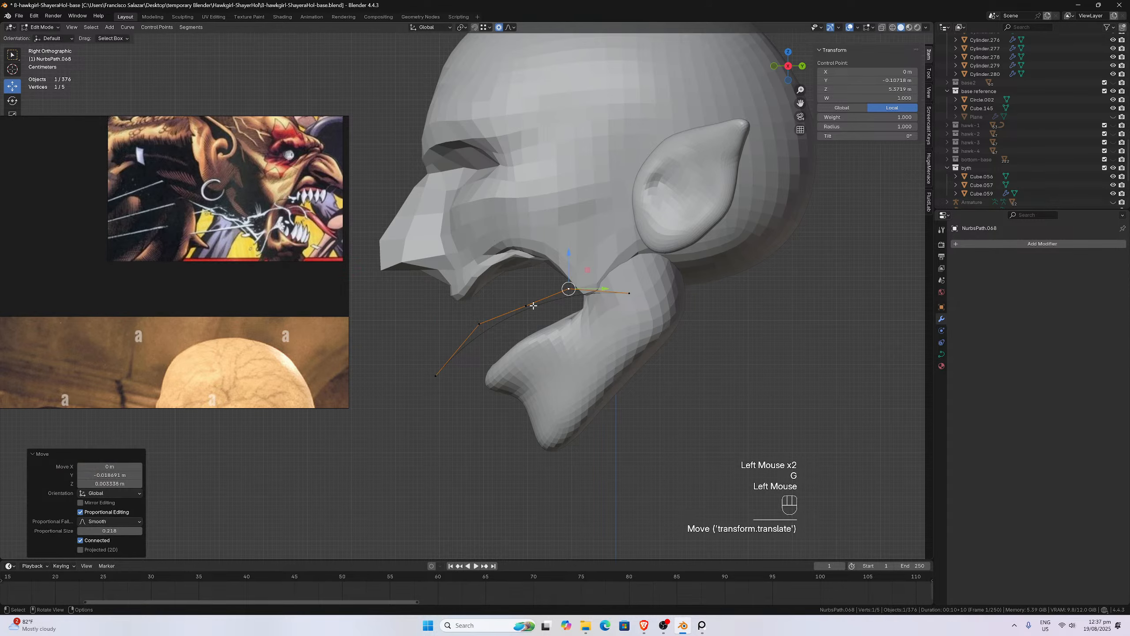
scroll(572, 290, up, 2)
click(552, 313)
key(g)
click(548, 308)
click(485, 338)
key(g)
click(487, 339)
- Give the path a round bevel depth of 0.04 m in the curve's geometry settings
click(942, 353)
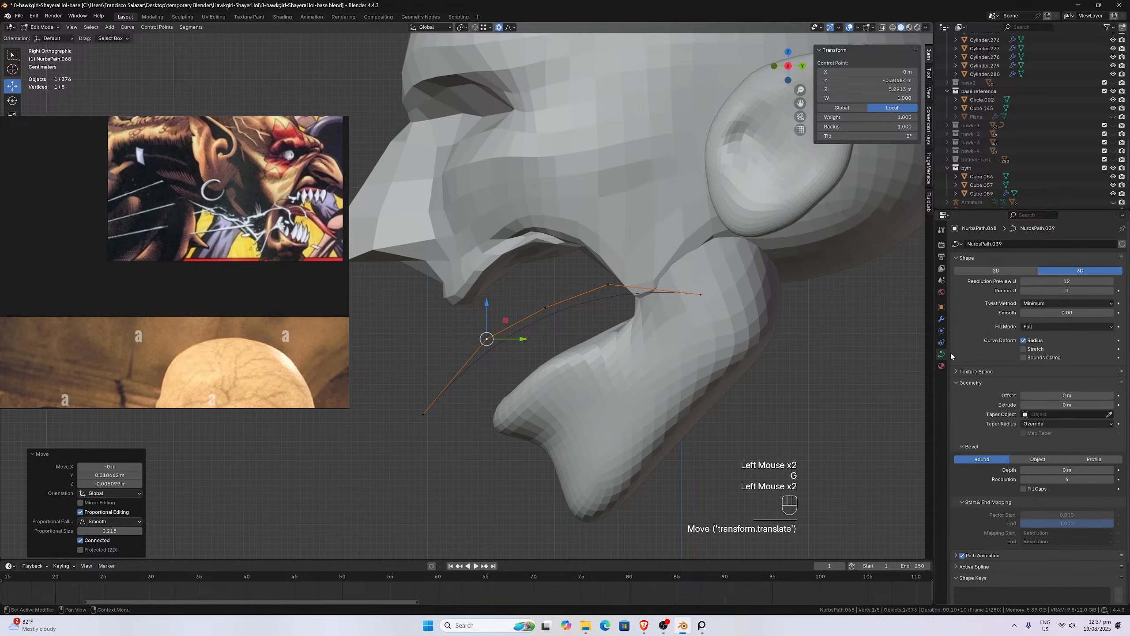
drag(1033, 470, 1041, 469)
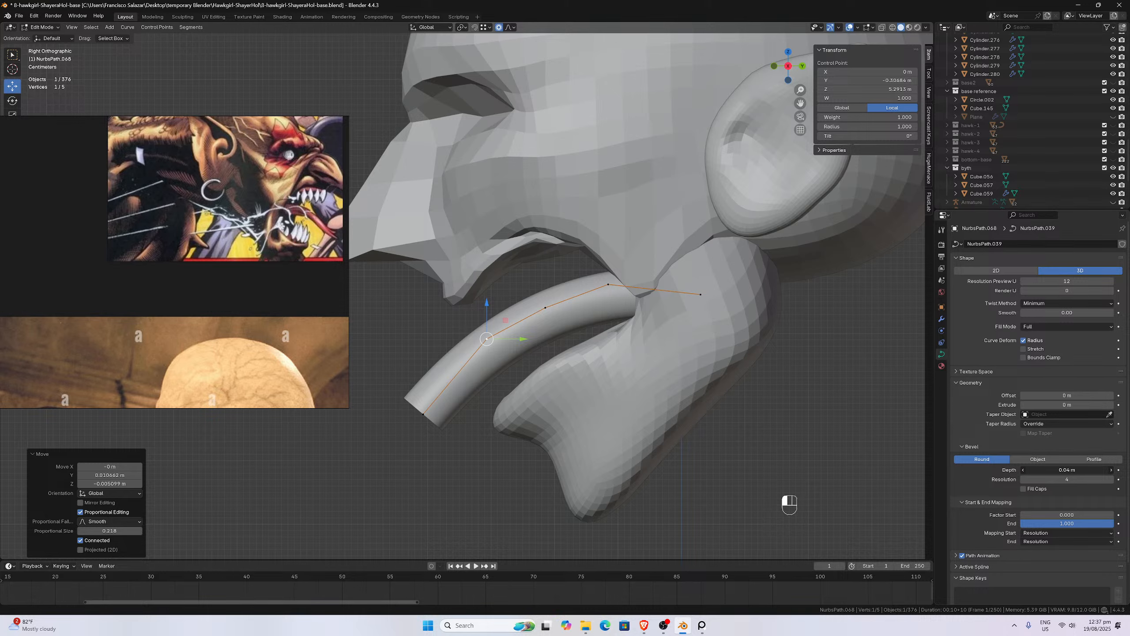
- Examine how the tube sits inside the mouth from the front and the right side
scroll(663, 327, down, 2)
mouse_move(663, 327)
middle_down()
mouse_move(724, 328)
mouse_move(747, 316)
mouse_move(679, 334)
middle_up()
scroll(744, 315, up, 2)
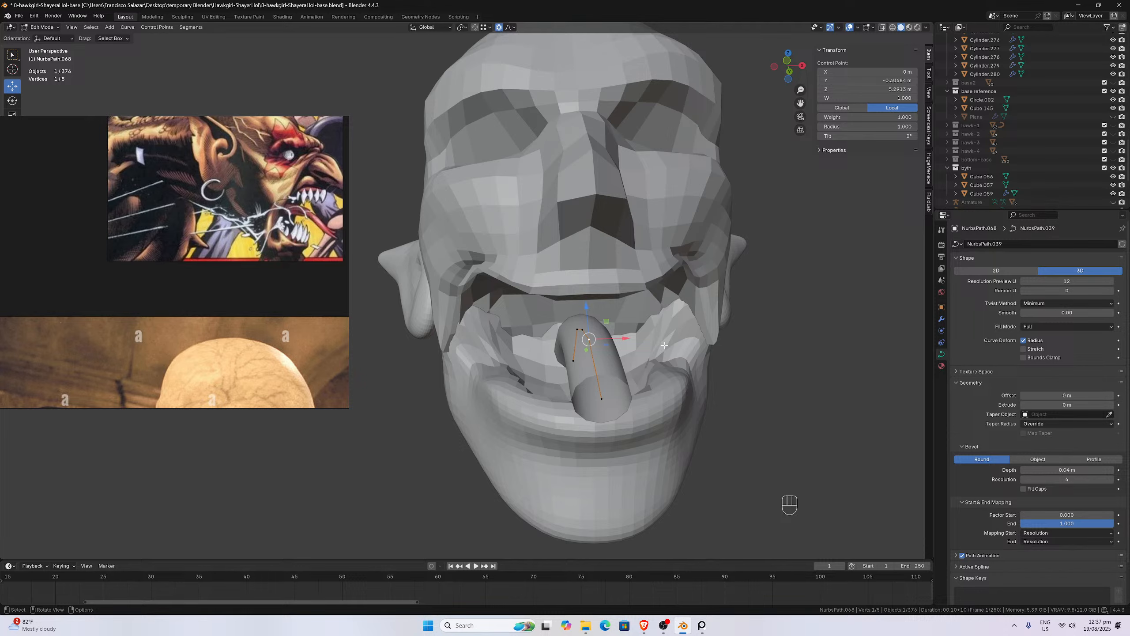
key(KP_3)
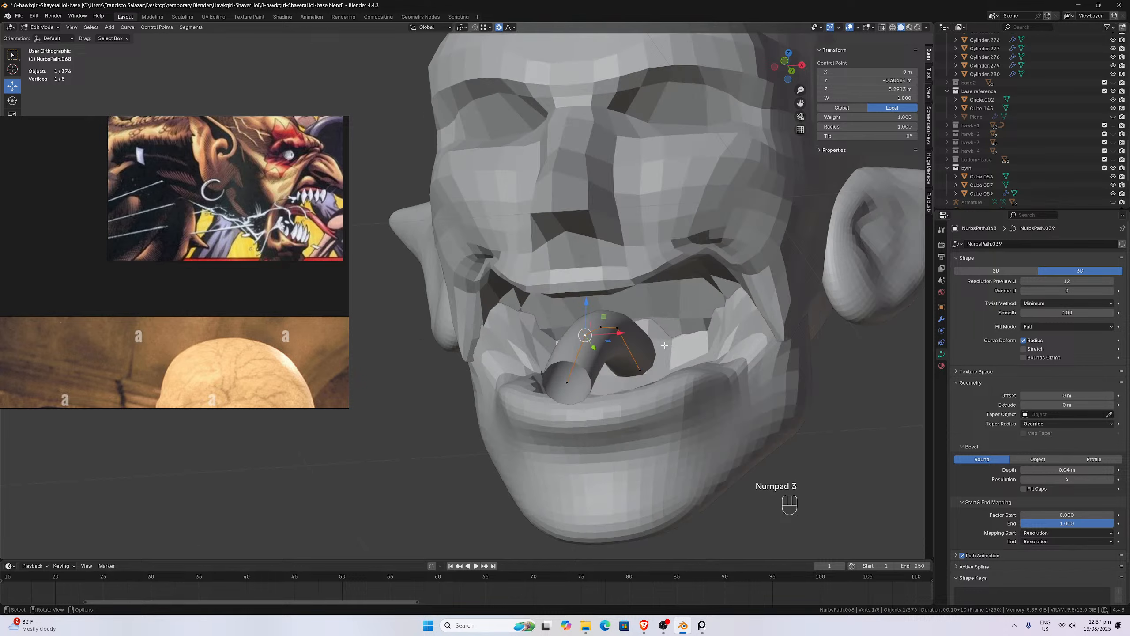
scroll(670, 324, down, 2)
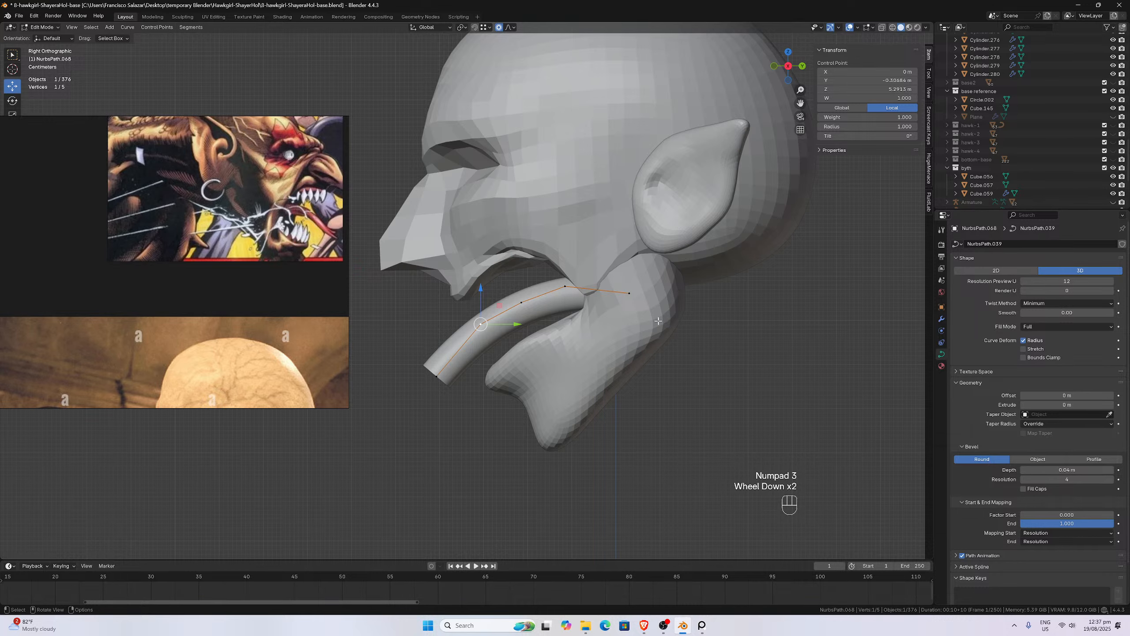
scroll(650, 312, down, 1)
middle_drag(650, 312, 646, 285)
scroll(658, 287, up, 2)
scroll(658, 287, down, 1)
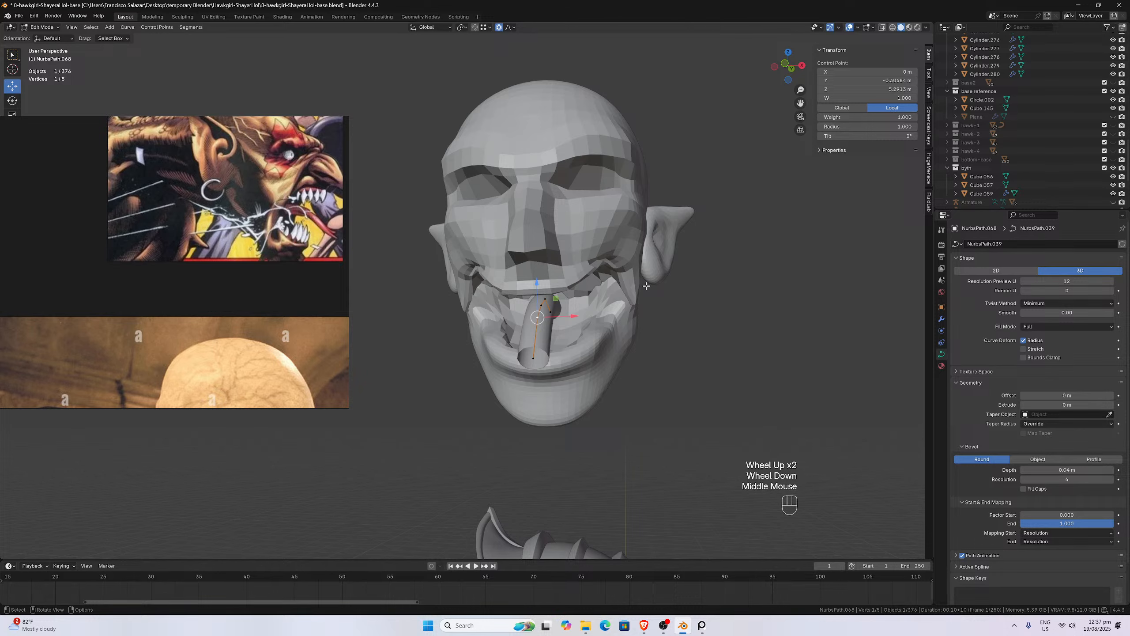
- In front view, move the path's tip control point about 0.05 m sideways along the X axis
key(KP_1)
click(550, 360)
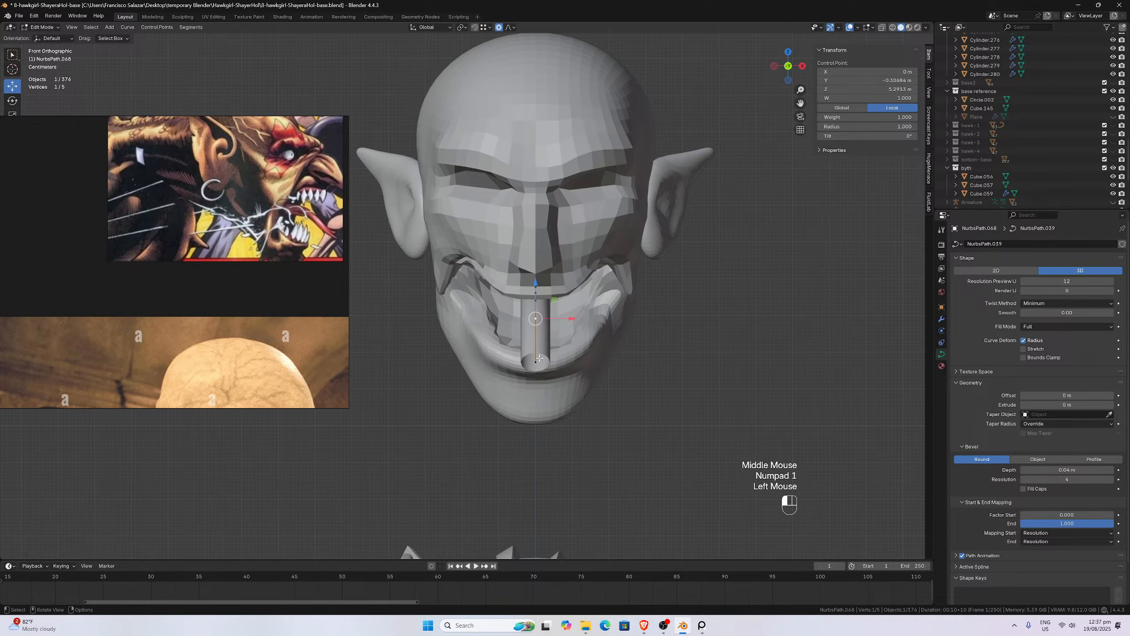
scroll(545, 359, down, 1)
key(g)
key(x)
click(561, 359)
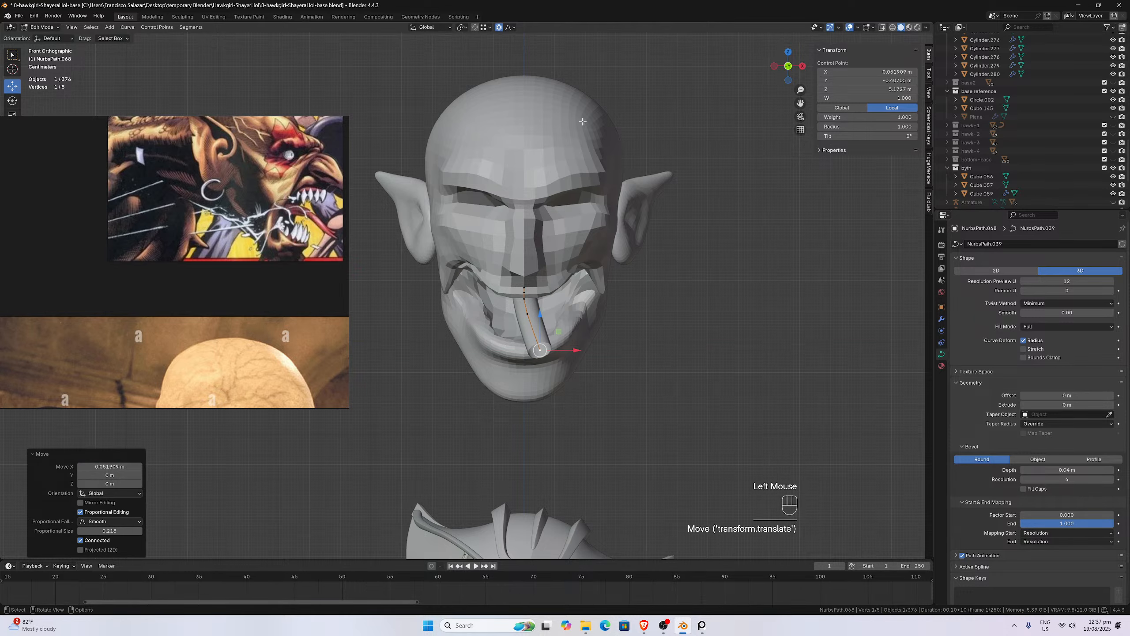
- Taper the tube by shrinking the tip's radius to about 0.39 with proportional falloff, and check the shape
key(alt+s)
scroll(587, 342, down, 5)
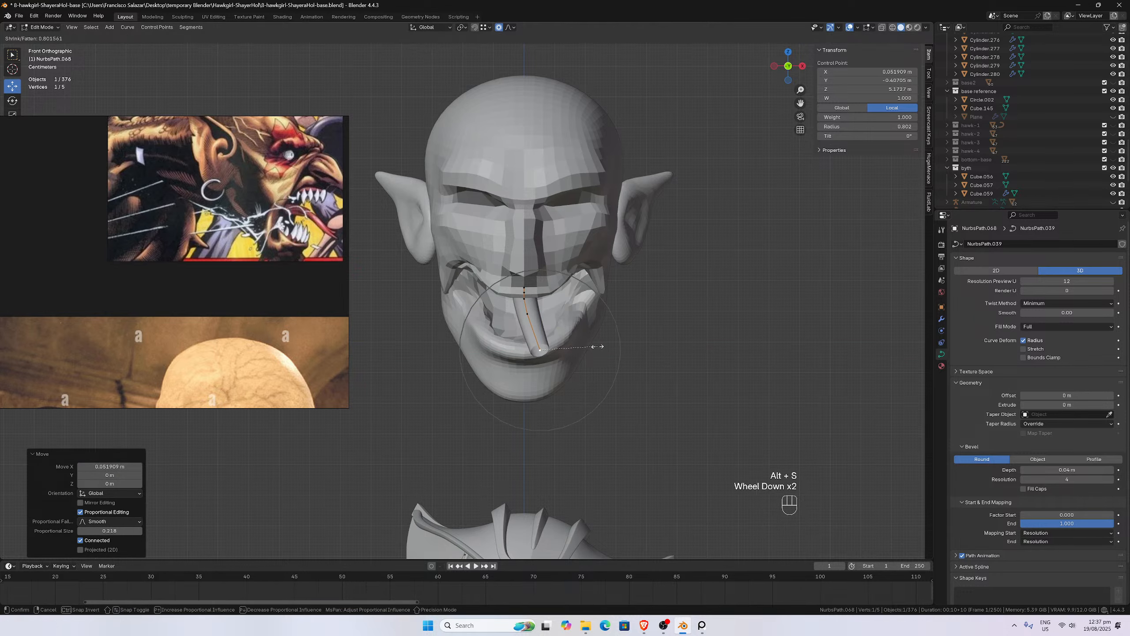
click(565, 340)
middle_drag(565, 341, 543, 325)
key(KP_1)
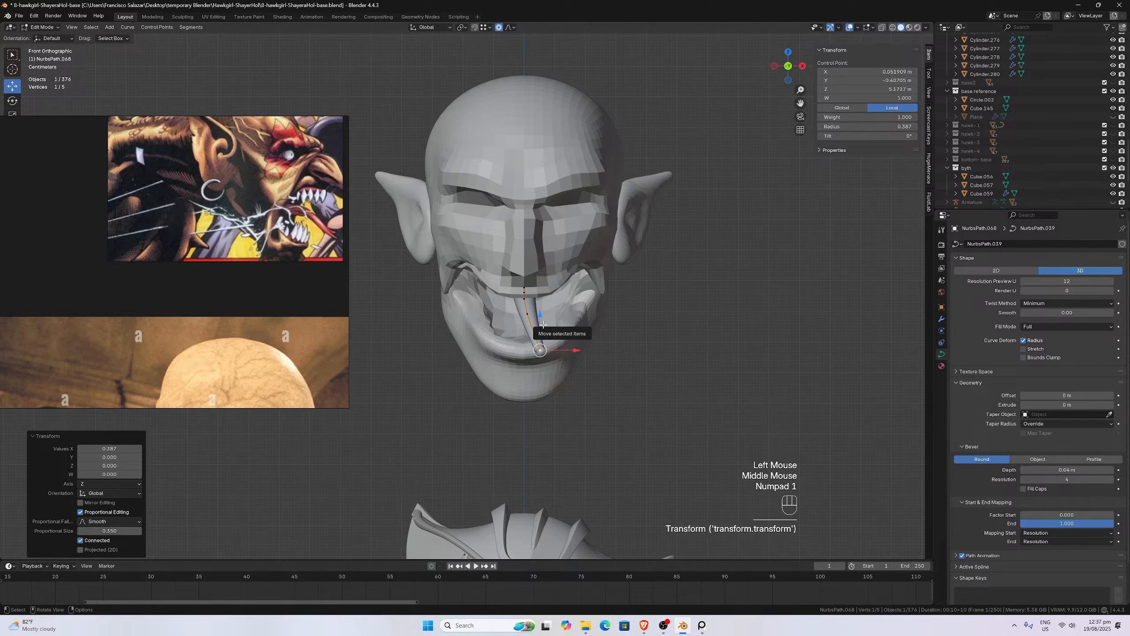
- Duplicate the tongue tube in place and mirror the copy across the global X axis about the 3D cursor
key(Tab)
click(534, 321)
scroll(515, 261, down, 1)
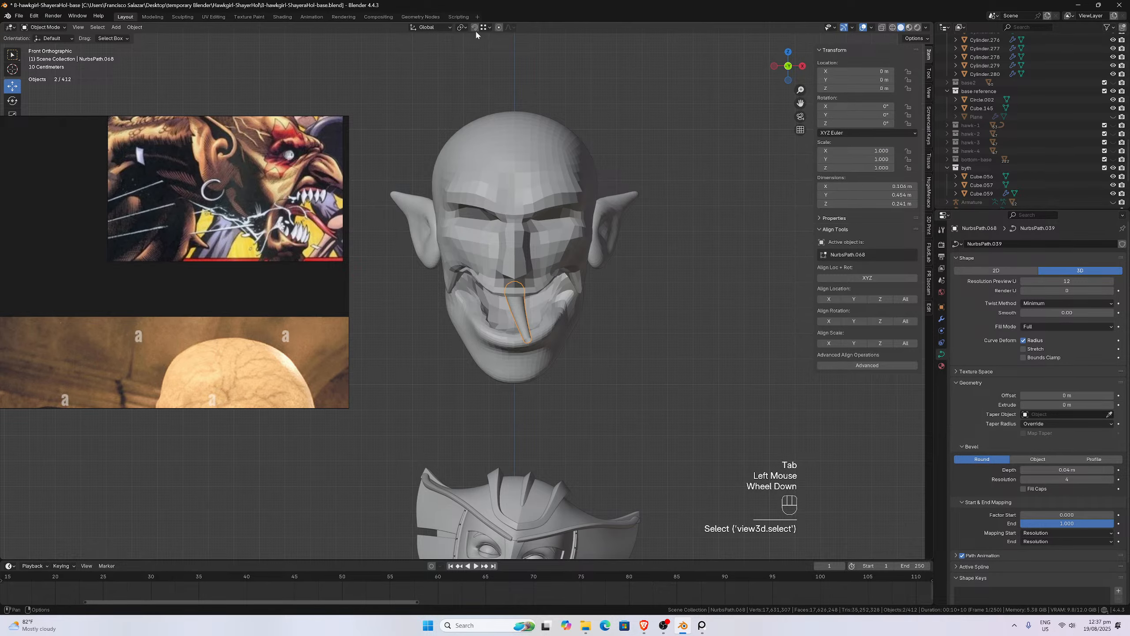
click(462, 28)
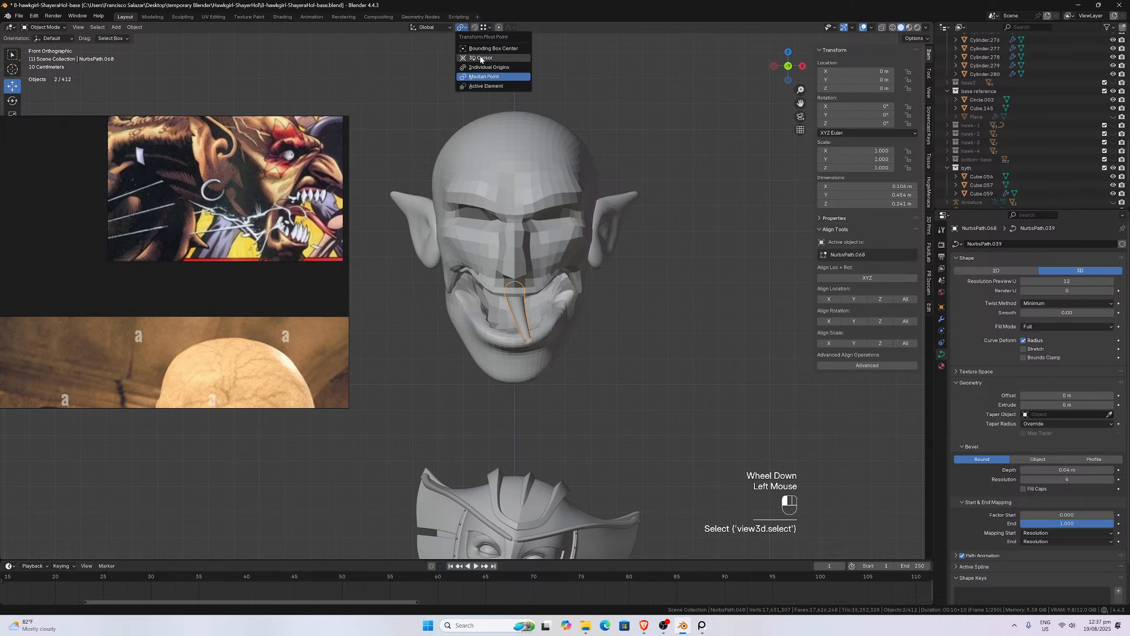
click(485, 53)
key(shift+d)
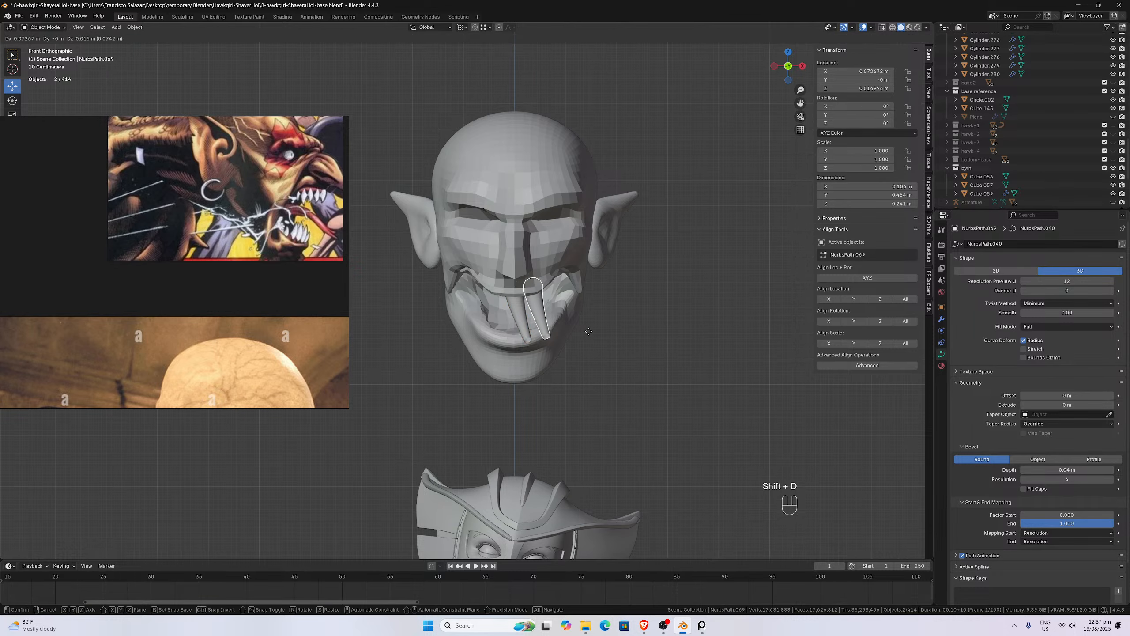
key(Escape)
key(ctrl+m)
key(x)
key(Return)
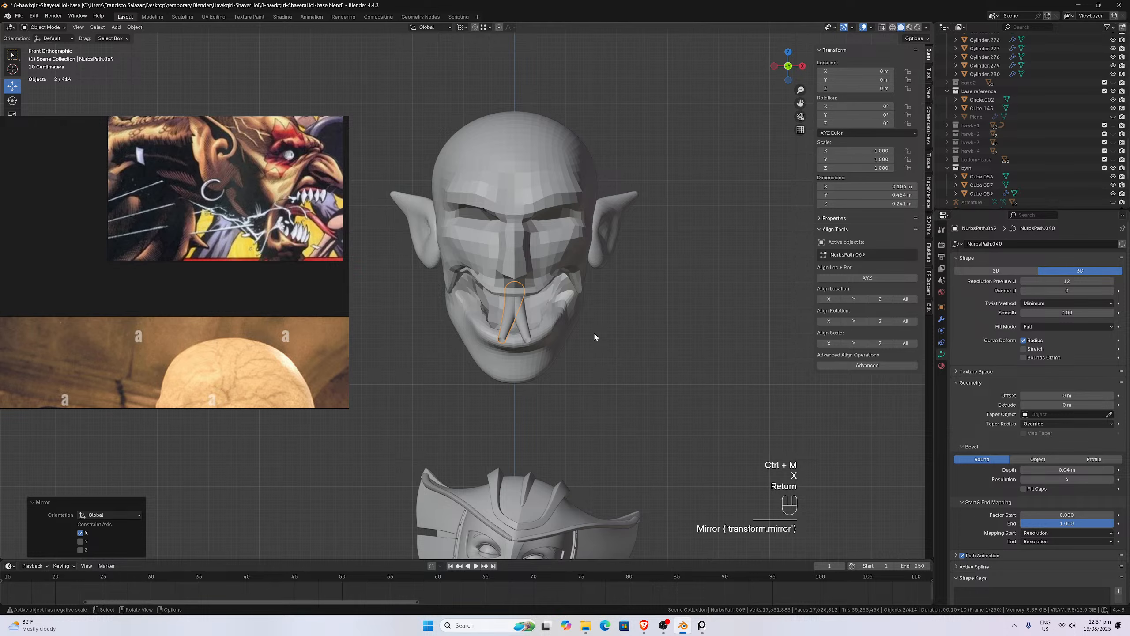
- Delete the mirrored duplicate of the tube and reselect the original one
key(Tab)
key(Tab)
scroll(509, 319, down, 1)
middle_drag(509, 319, 508, 324)
scroll(509, 324, up, 2)
middle_drag(566, 303, 581, 341)
scroll(597, 307, up, 1)
key(KP_1)
scroll(557, 311, up, 2)
scroll(556, 311, down, 1)
scroll(565, 323, up, 1)
click(567, 322)
click(555, 354)
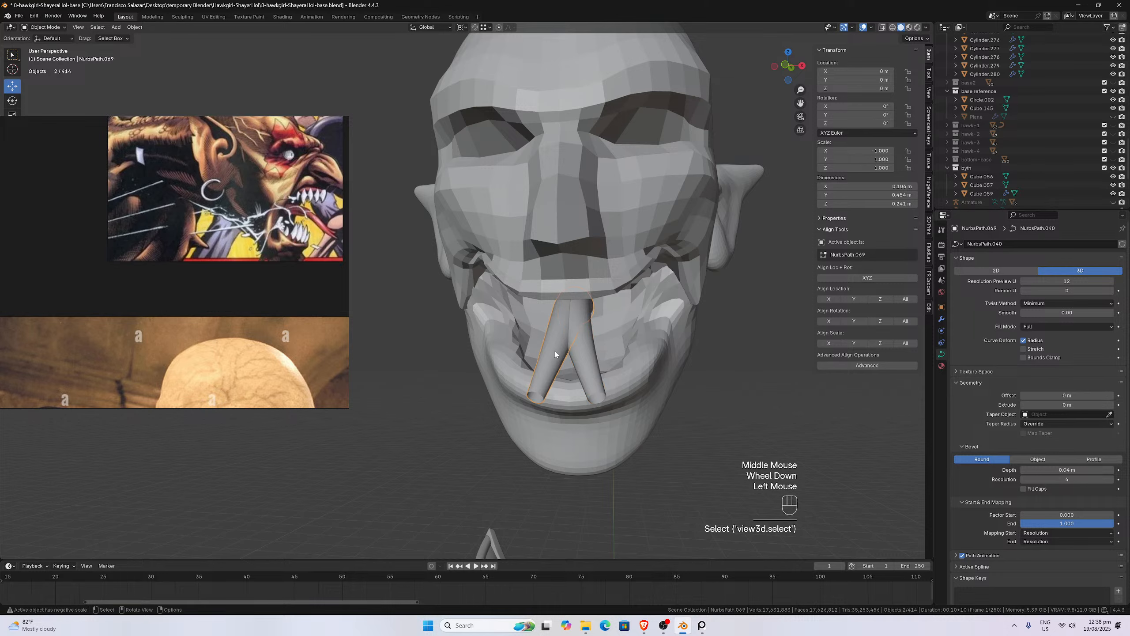
key(x)
click(559, 352)
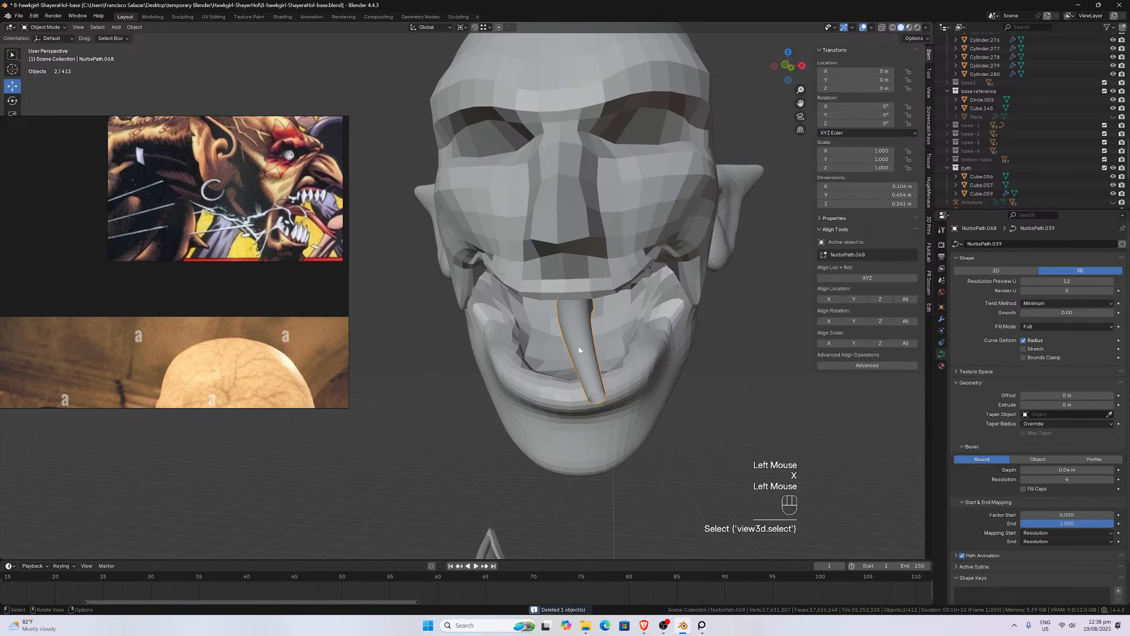
- Add a Mirror modifier on X to the tube, with the head Cube.056 as mirror object and Merge disabled
click(941, 320)
click(952, 244)
mouse_move(957, 244)
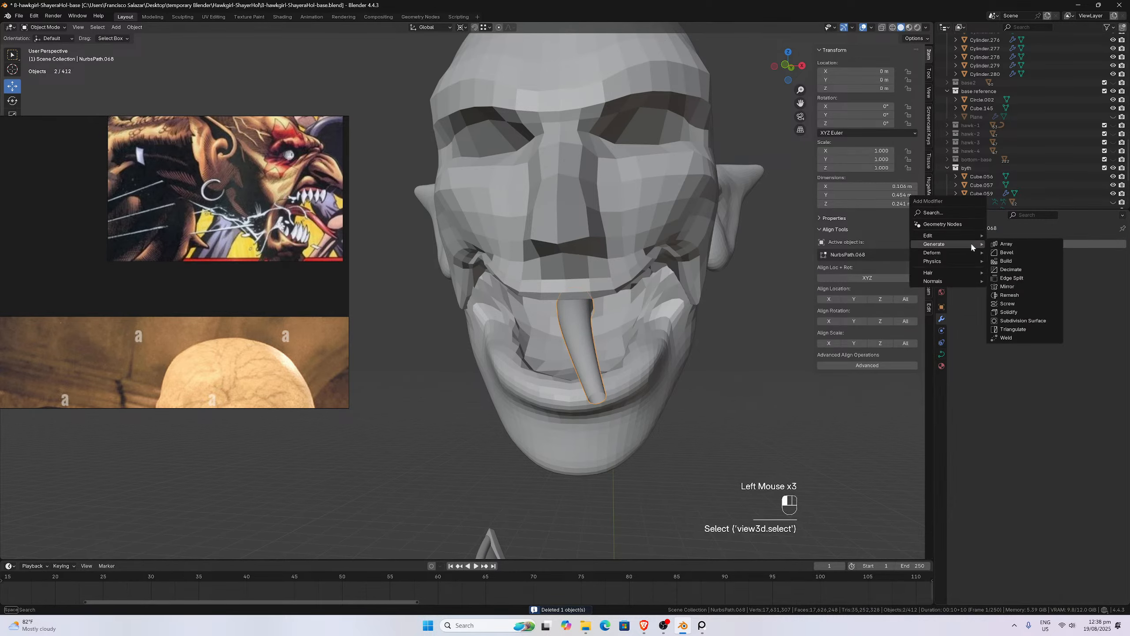
click(1007, 286)
click(1105, 301)
click(676, 120)
scroll(686, 277, down, 1)
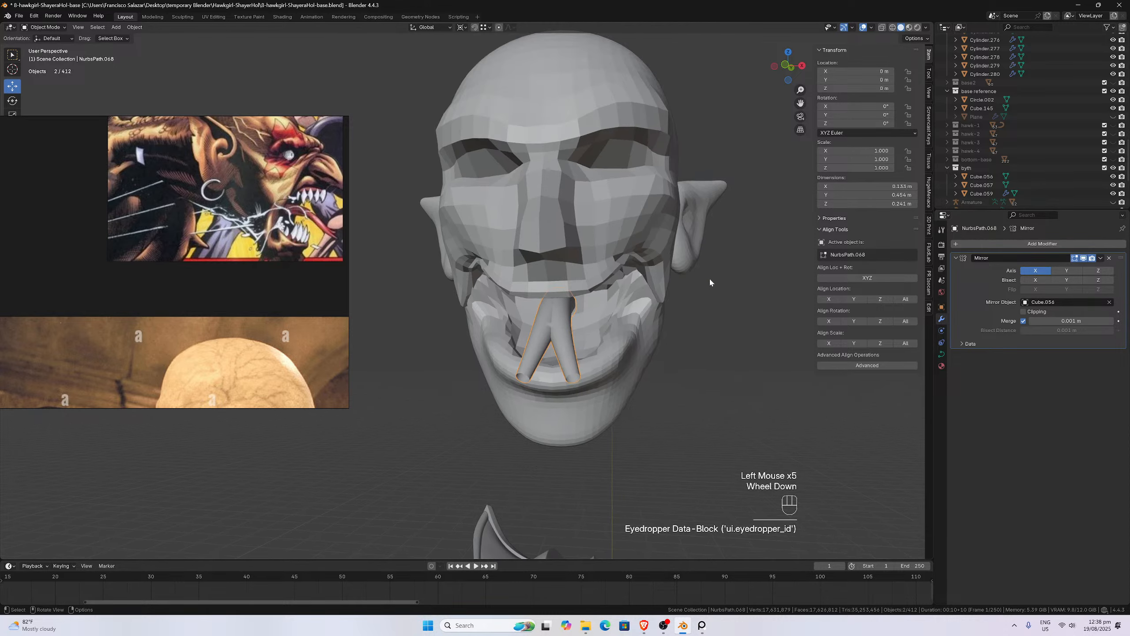
click(1023, 321)
- Enter the tube's edit mode and select the control point at its inner end, deep in the mouth
scroll(607, 323, up, 2)
click(608, 324)
key(KP_1)
key(Tab)
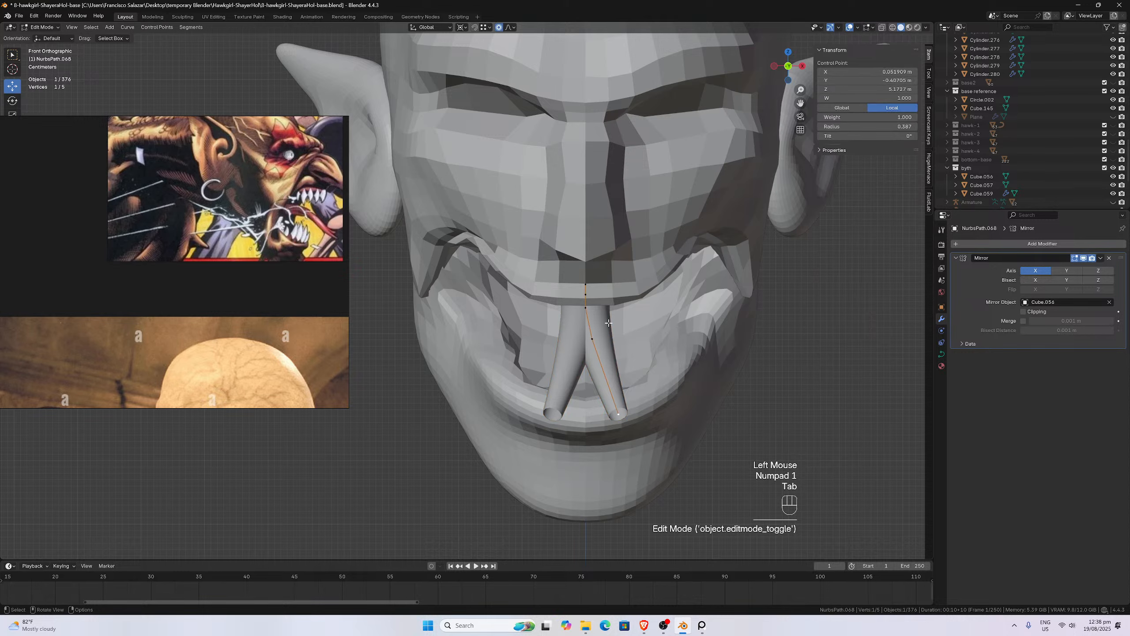
scroll(587, 287, down, 1)
middle_drag(586, 287, 623, 301)
click(628, 306)
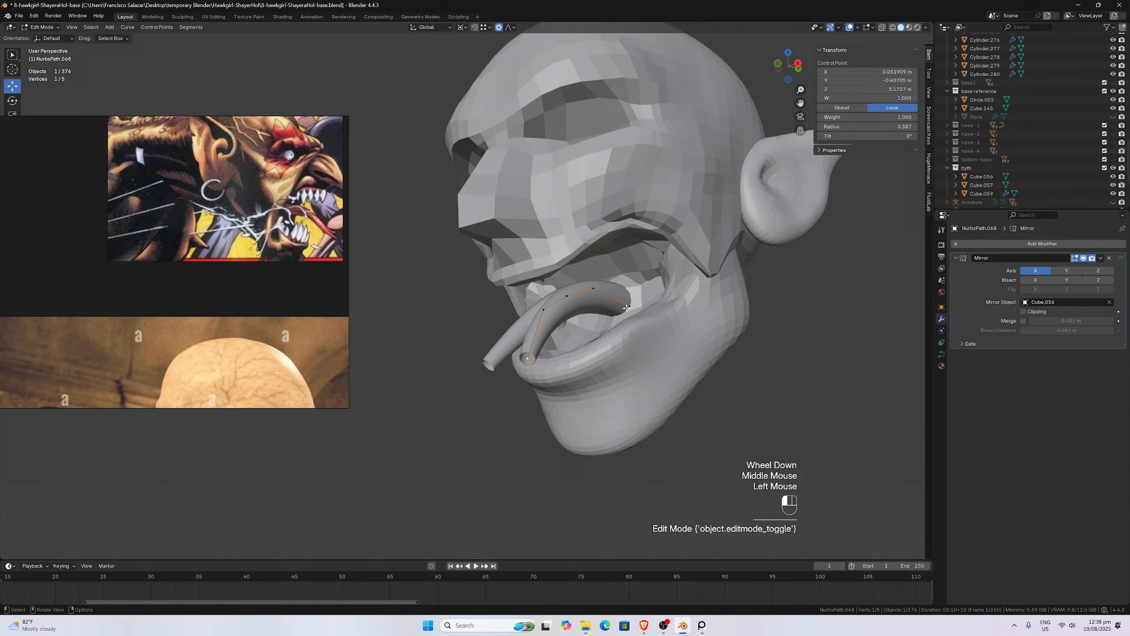
key(alt+s)
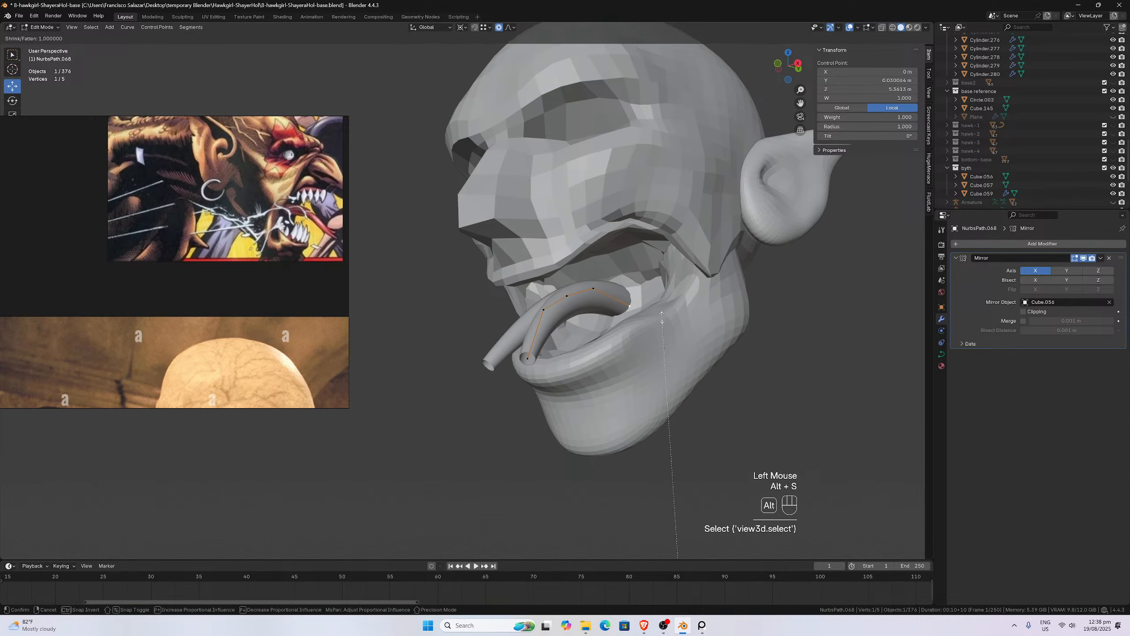
click(664, 312)
key(ctrl+z)
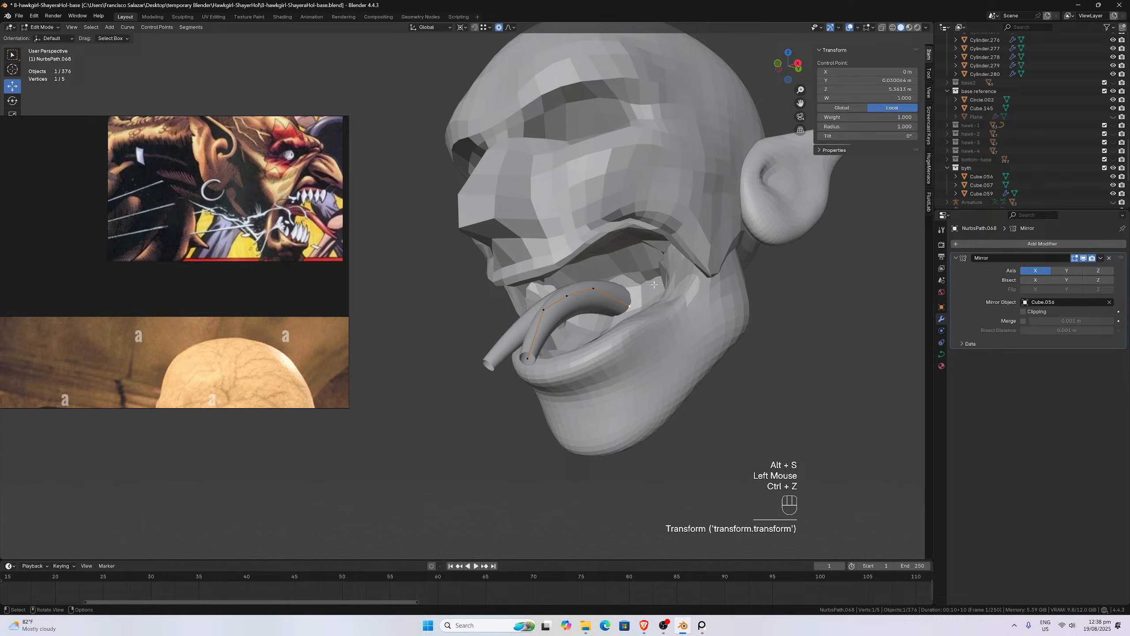
- Set the pivot to Median Point and enlarge the inner end point's radius to about 1.3 with proportional falloff
click(462, 27)
click(490, 76)
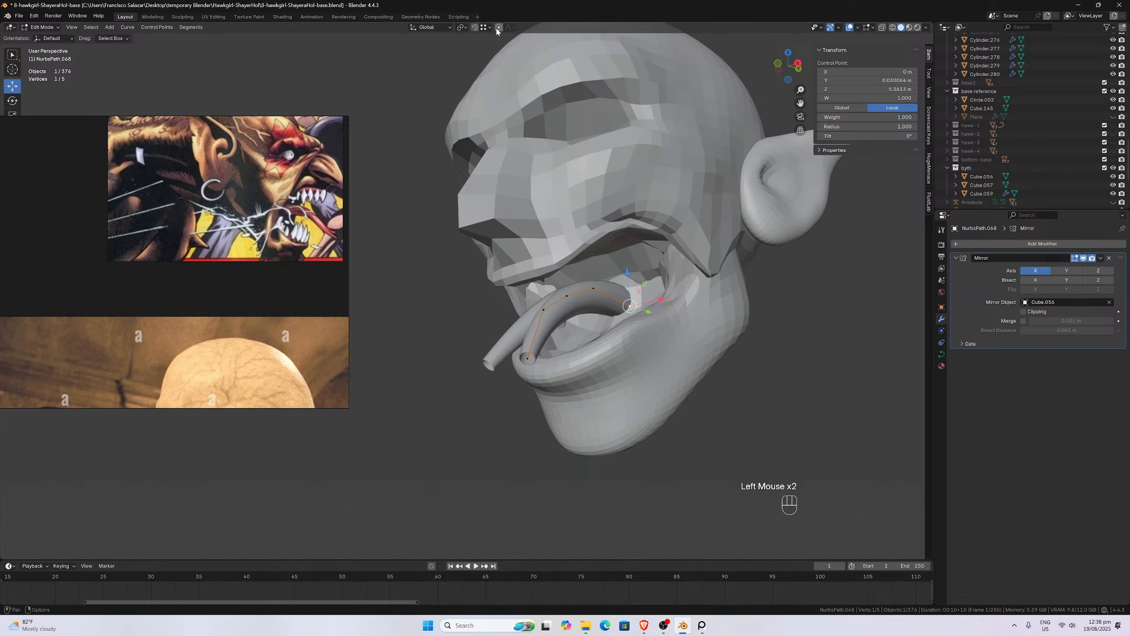
key(alt+s)
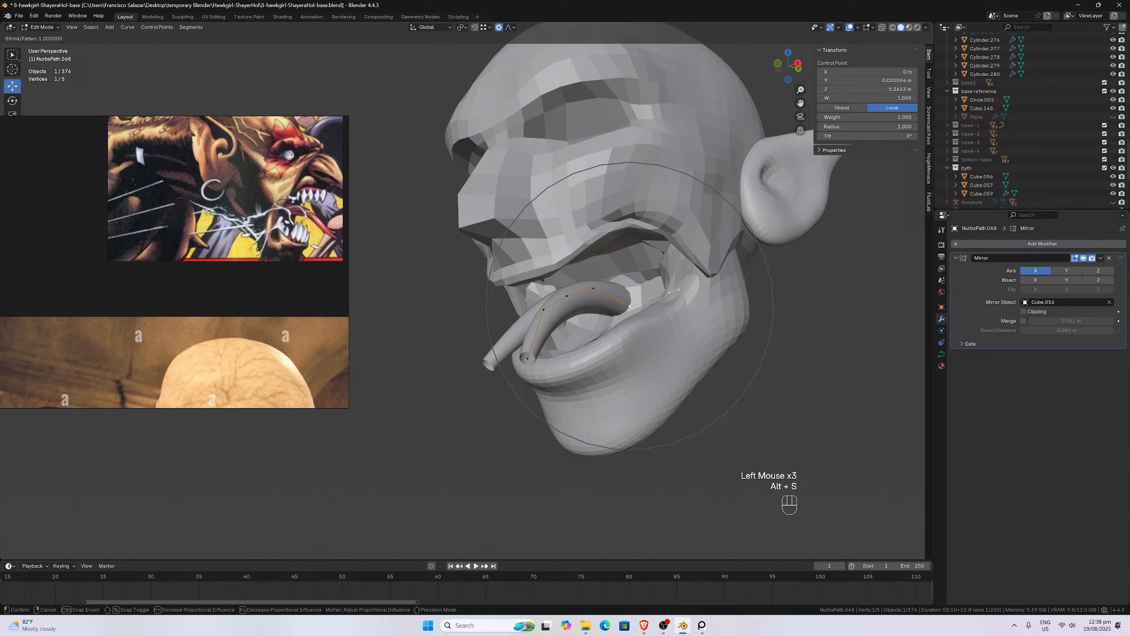
click(685, 288)
middle_drag(684, 288, 703, 298)
scroll(697, 297, up, 1)
key(KP_1)
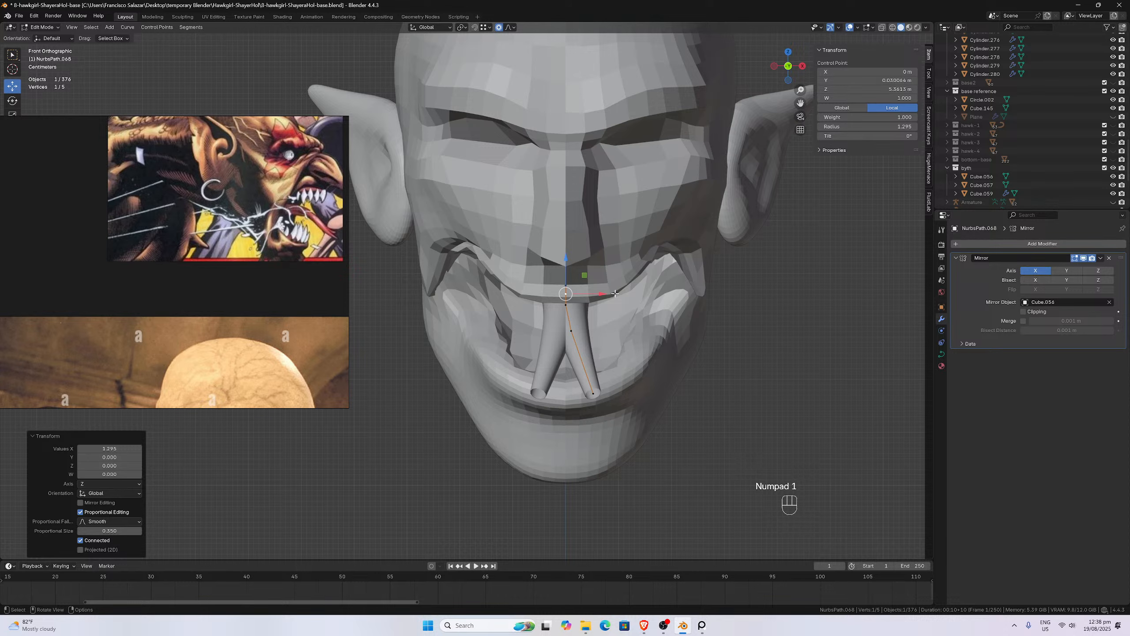
- Move all of the tube's control points about 0.016 m along X, away from the mirrored half
key(a)
drag(607, 320, 614, 322)
scroll(614, 321, up, 2)
scroll(612, 320, down, 2)
middle_drag(601, 307, 522, 287)
scroll(595, 285, up, 1)
scroll(572, 283, down, 1)
scroll(560, 284, up, 1)
scroll(531, 287, down, 1)
scroll(522, 288, down, 2)
- Examine the mirrored tongue tubes in the open mouth from the front, the right side and a three-quarter angle
key(KP_1)
key(KP_3)
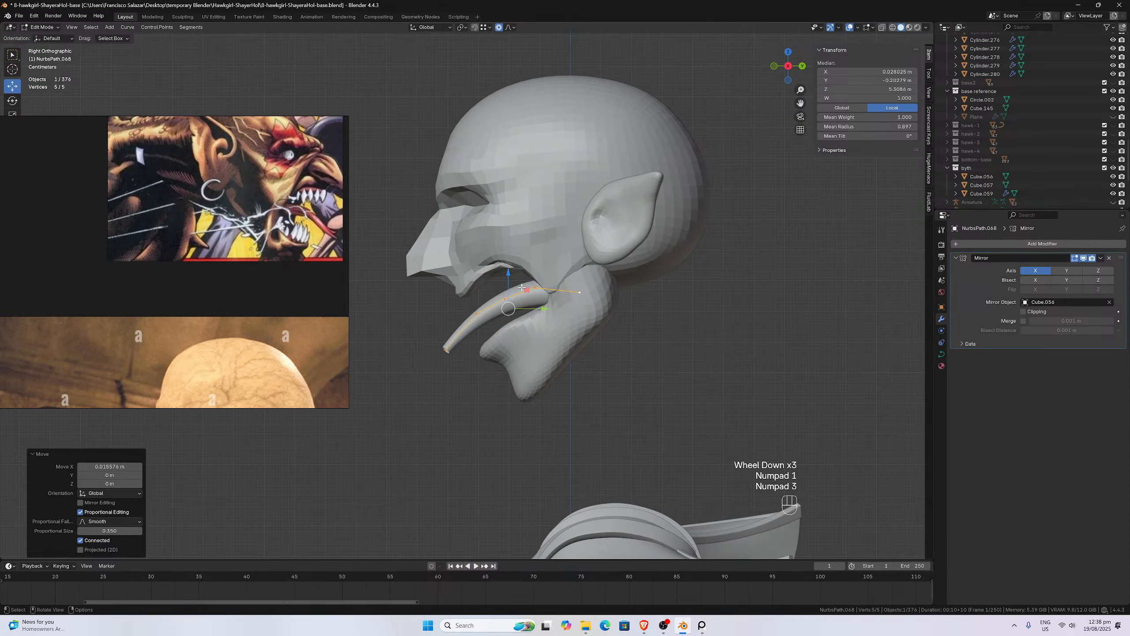
key(Tab)
scroll(509, 284, up, 1)
click(656, 348)
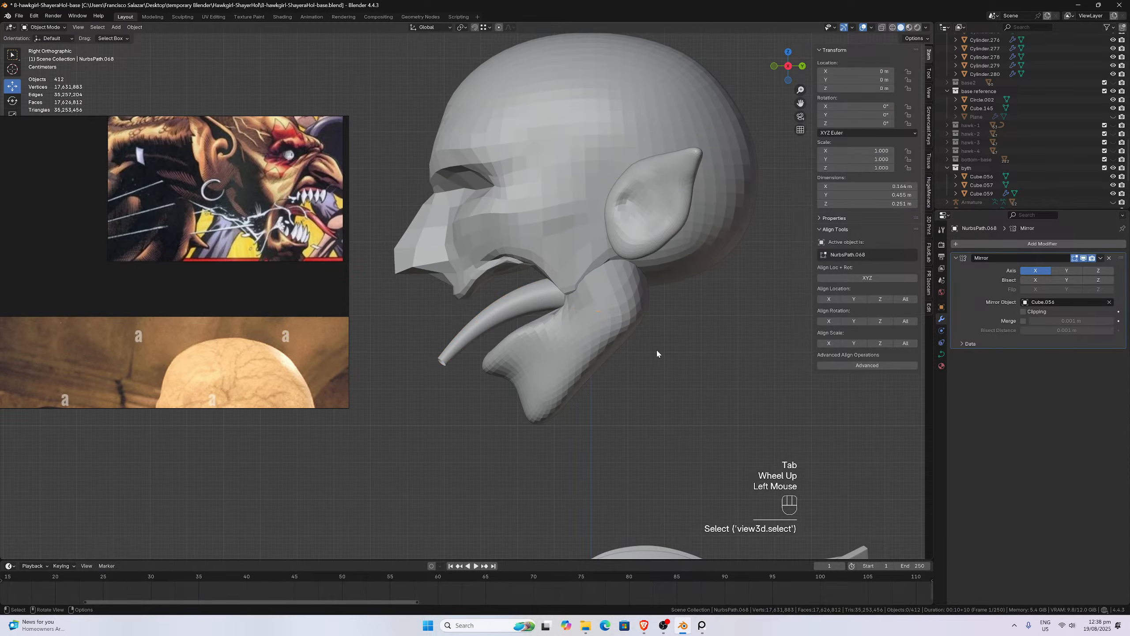
scroll(656, 349, down, 2)
middle_drag(599, 333, 674, 331)
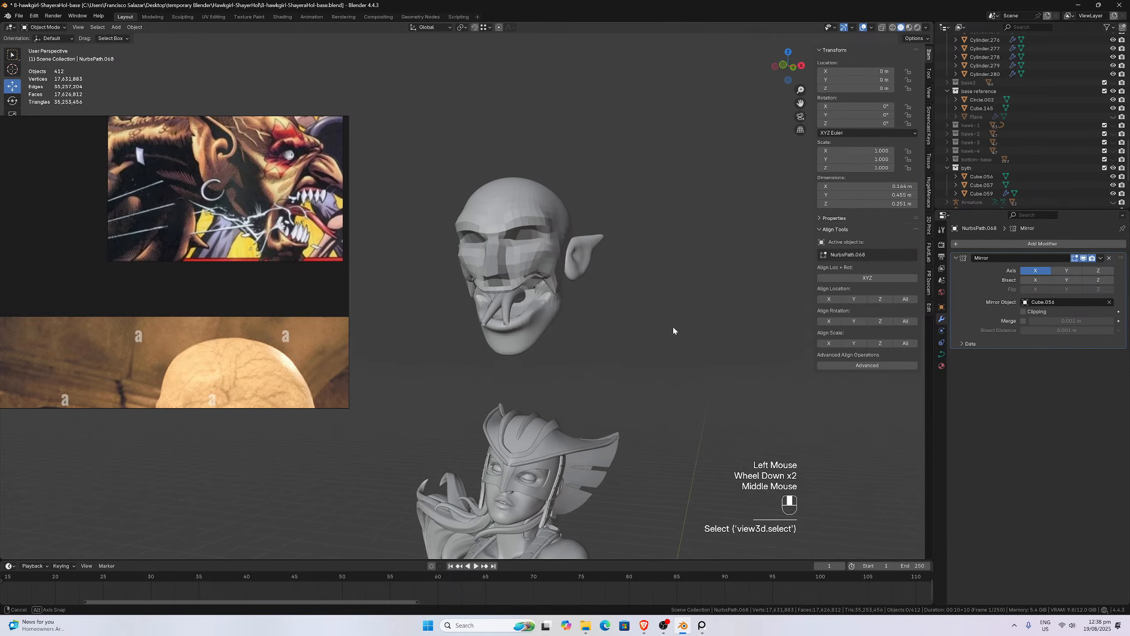
scroll(641, 338, up, 3)
- Shift the tube's control point just behind the tip slightly inward along X with proportional editing
click(532, 330)
middle_drag(531, 330, 580, 349)
scroll(581, 354, up, 2)
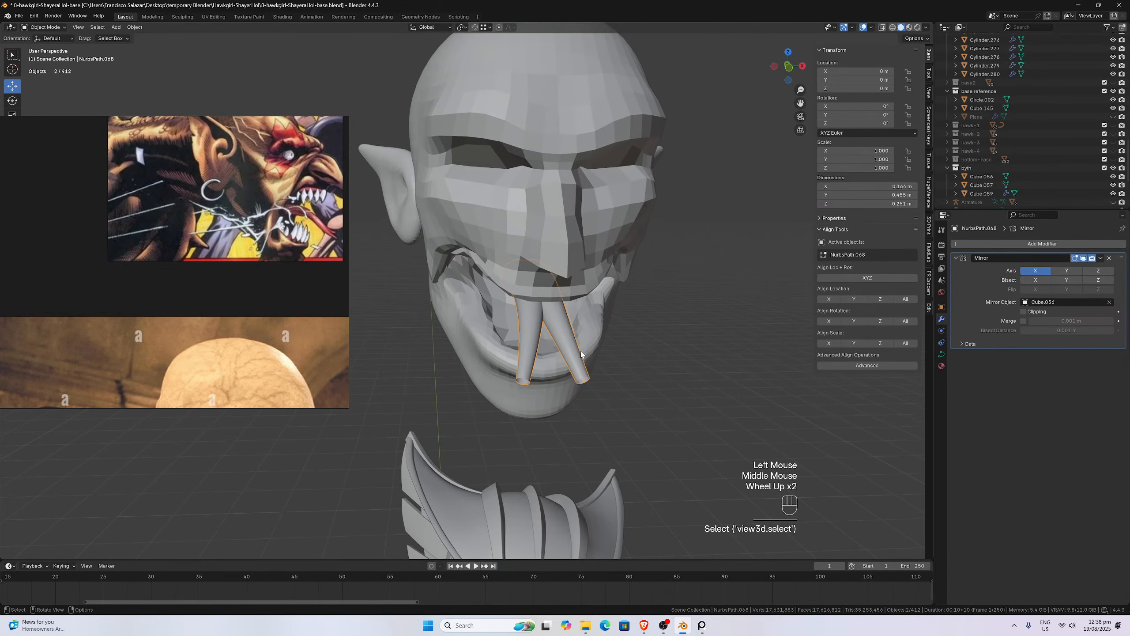
key(Tab)
scroll(581, 355, up, 2)
click(583, 352)
middle_drag(583, 352, 586, 338)
scroll(621, 341, down, 1)
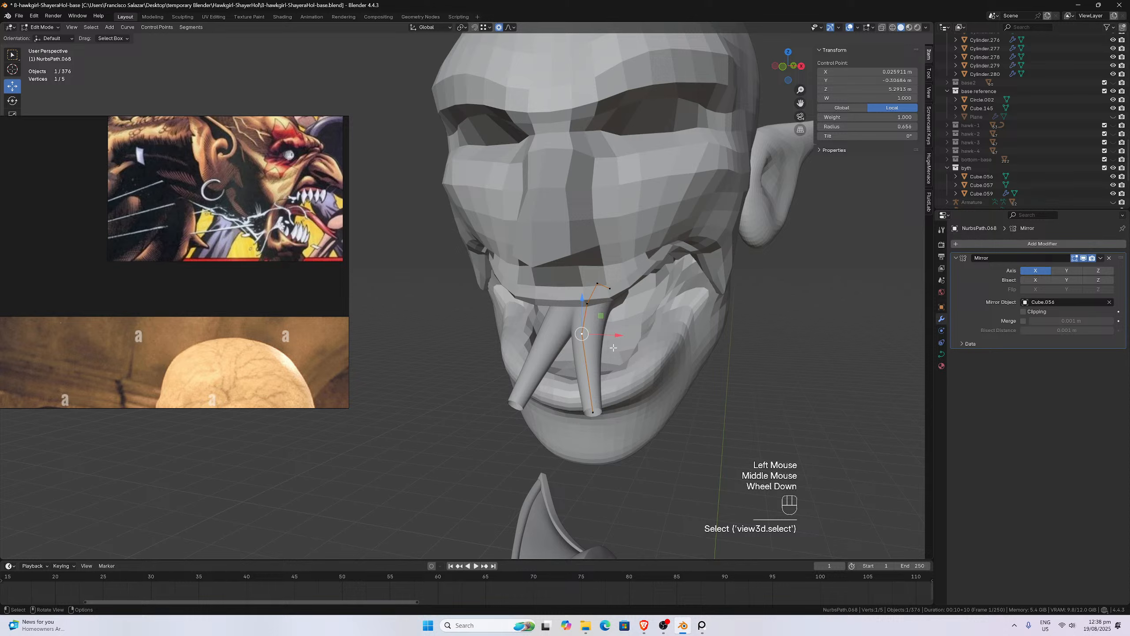
drag(617, 339, 611, 335)
scroll(613, 335, up, 7)
- Move the tube's tip control point about -0.035 m along X toward the centre and return to object mode
click(592, 412)
mouse_move(626, 415)
mouse_down()
mouse_move(578, 412)
mouse_move(607, 411)
mouse_up()
scroll(608, 410, down, 2)
middle_drag(608, 410, 524, 340)
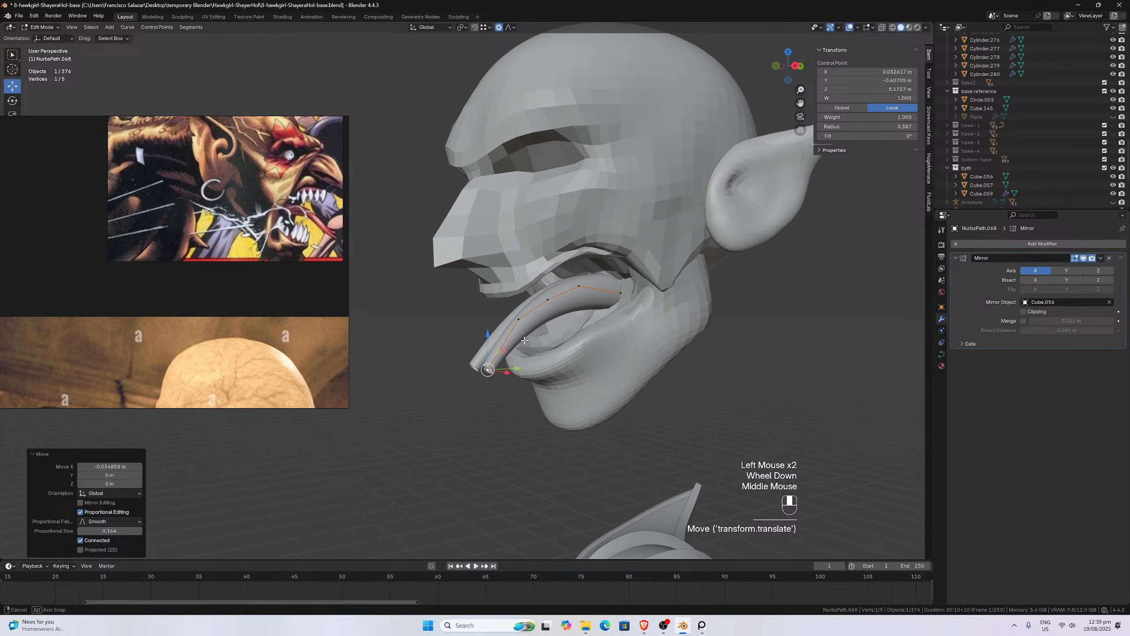
key(KP_3)
key(Tab)
click(452, 386)
- Hide the sidebar and compare the head with the helmeted figure and the full reference board
scroll(452, 386, down, 2)
middle_drag(453, 386, 574, 367)
scroll(564, 382, up, 1)
scroll(532, 381, down, 1)
scroll(530, 381, down, 1)
scroll(248, 278, down, 5)
scroll(249, 306, down, 3)
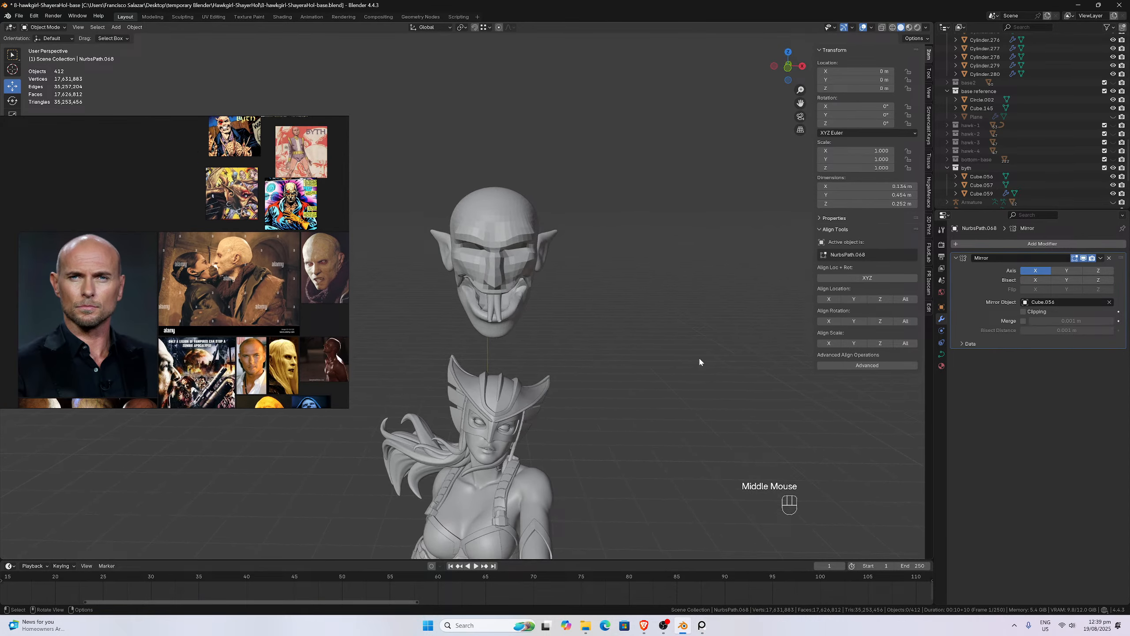
key(n)
scroll(699, 357, down, 1)
scroll(699, 357, up, 3)
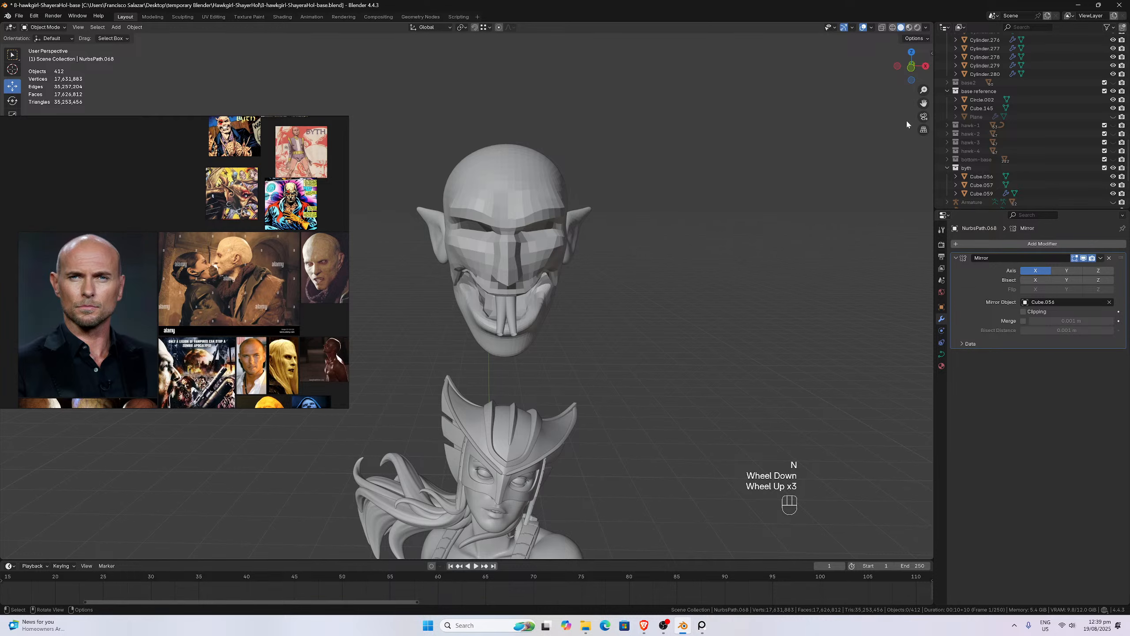
- Reframe the head and the figure clear of the reference board and save the blend file
drag(920, 104, 1080, 19)
scroll(795, 220, down, 1)
middle_drag(814, 214, 795, 219)
key(ctrl+s)
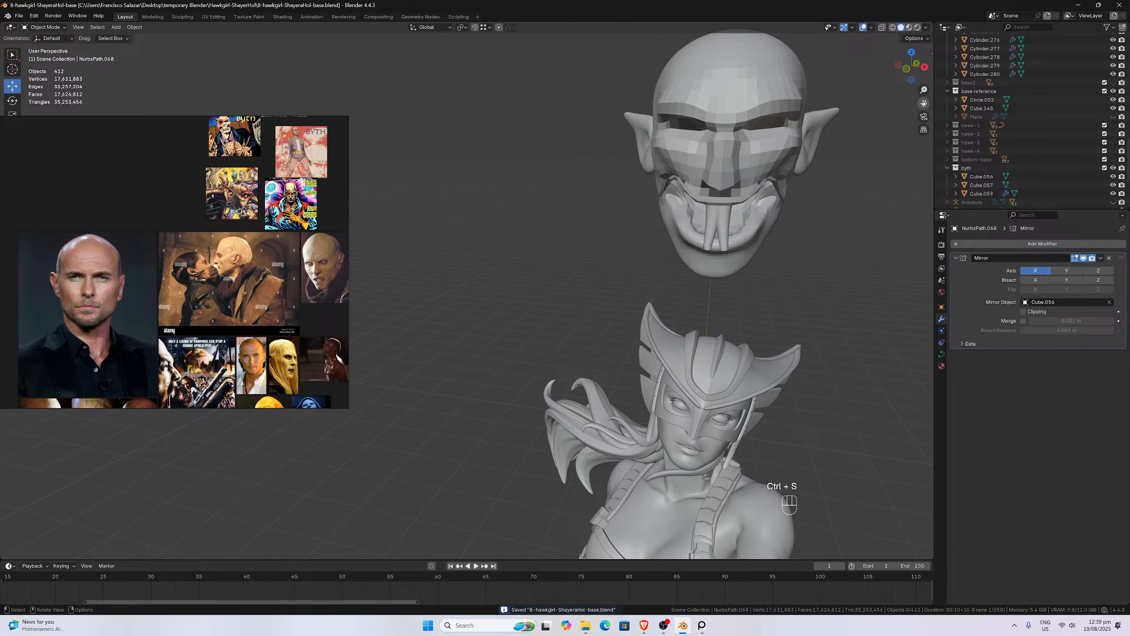
- Examine the head and its forked tongue against the helmeted figure from several front and three-quarter angles
click(876, 153)
scroll(876, 154, down, 2)
middle_drag(875, 154, 813, 186)
scroll(803, 209, up, 3)
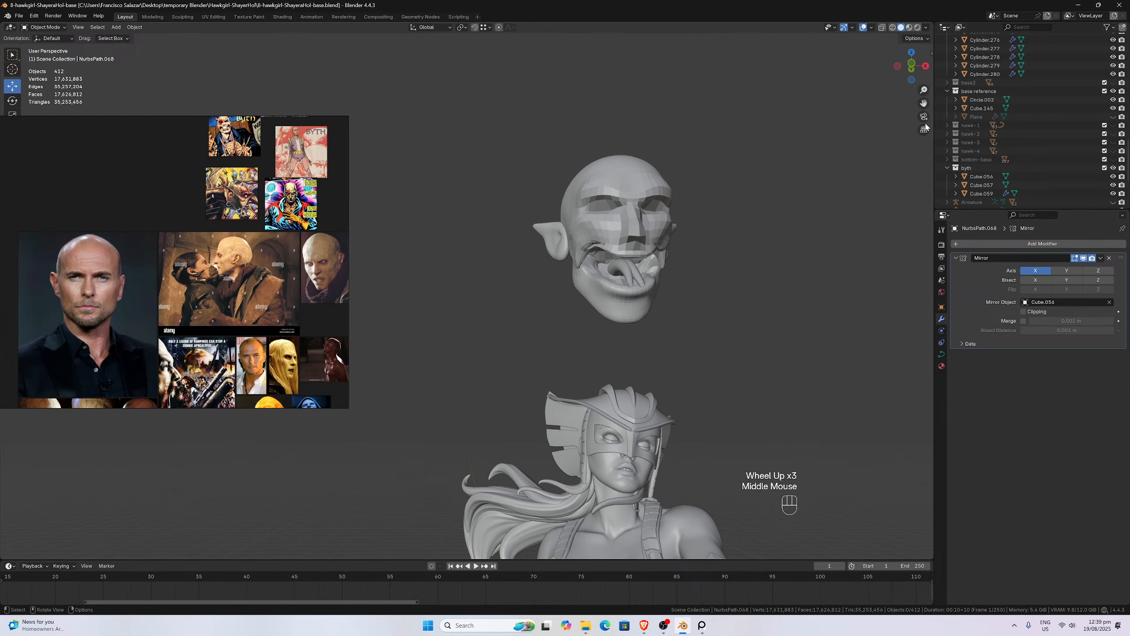
drag(924, 104, 925, 119)
scroll(813, 208, down, 1)
middle_drag(809, 211, 777, 246)
scroll(777, 245, up, 3)
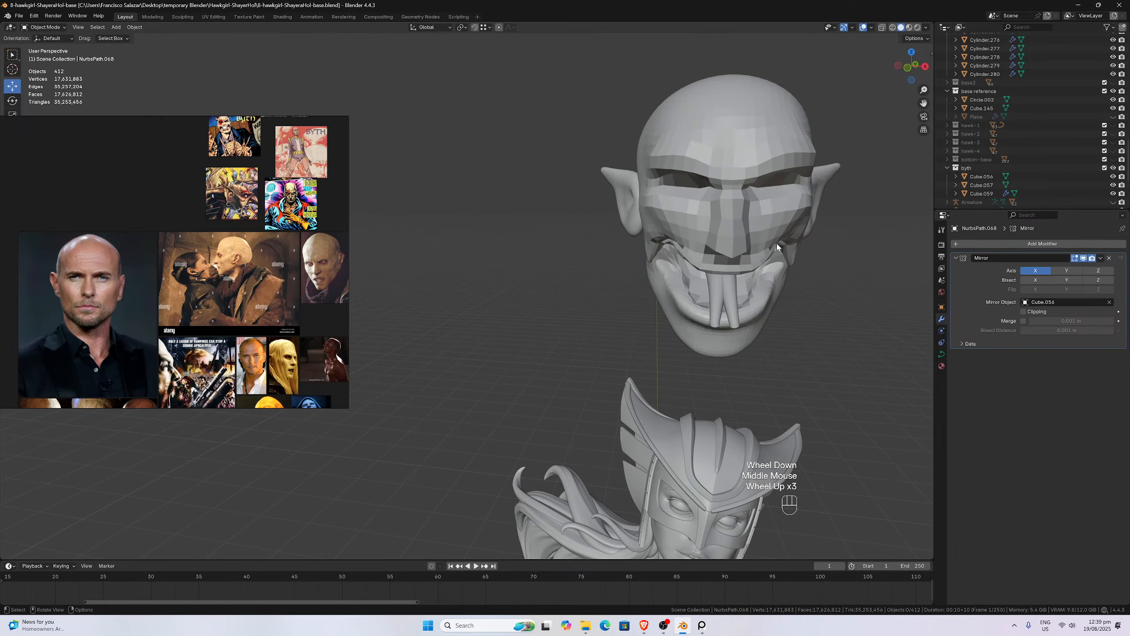
drag(924, 104, 857, 143)
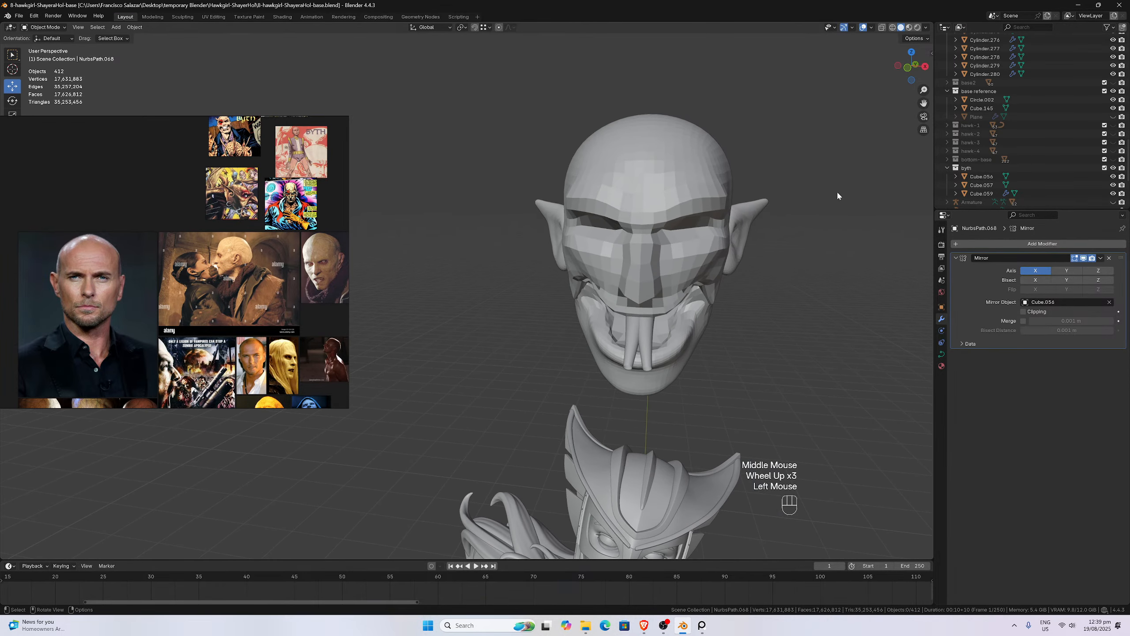
scroll(819, 207, down, 1)
middle_drag(797, 224, 836, 221)
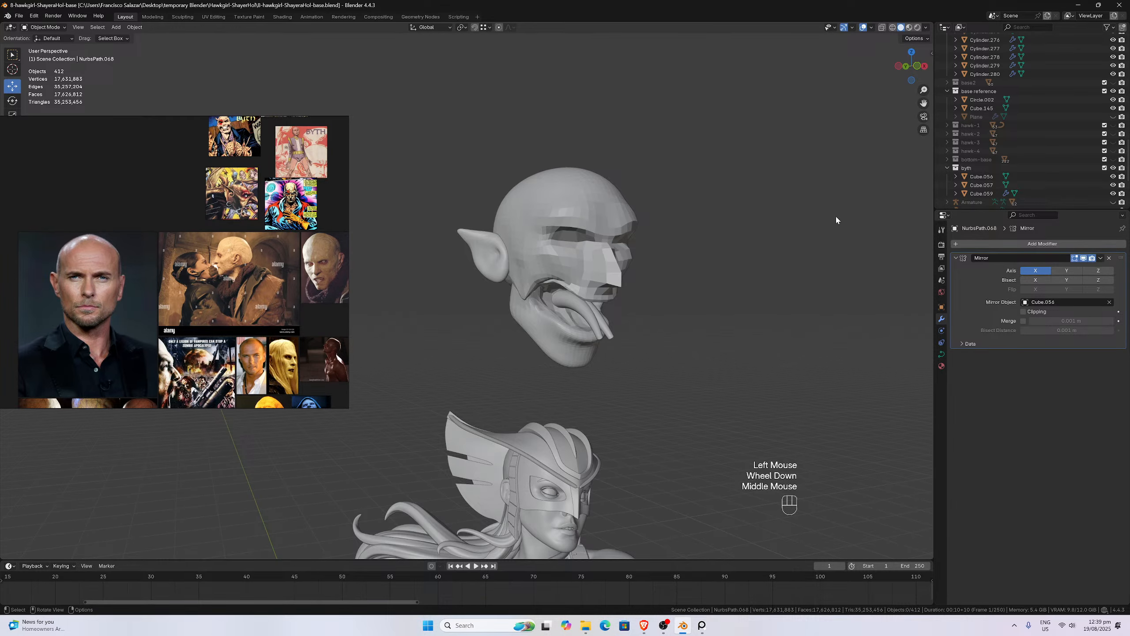
scroll(837, 221, up, 2)
drag(924, 103, 930, 5)
middle_drag(828, 204, 841, 203)
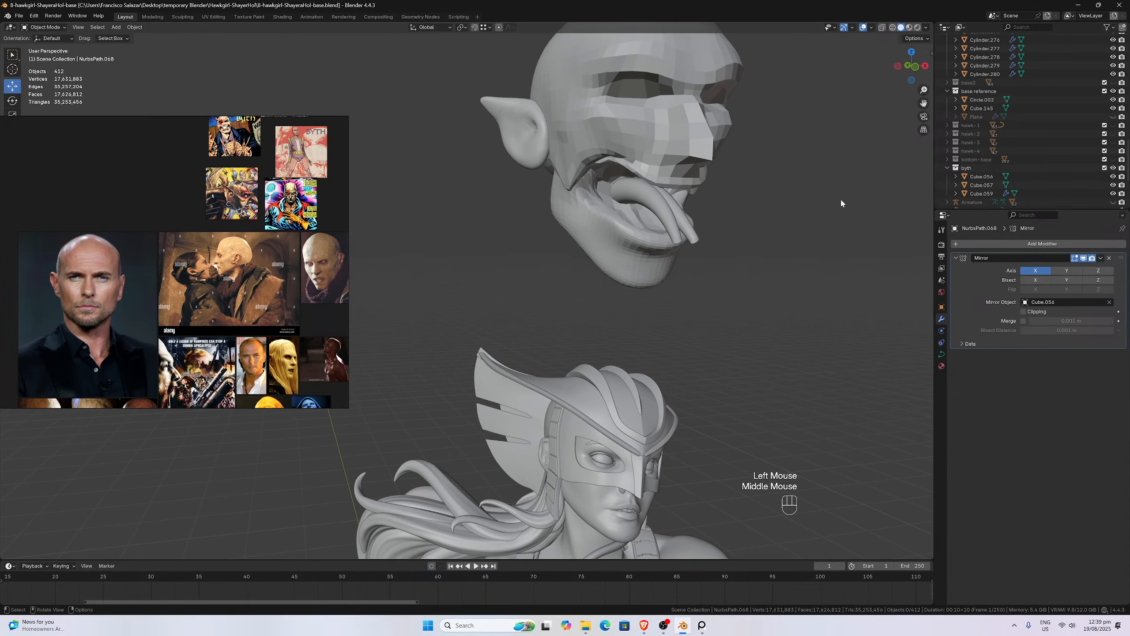
drag(923, 103, 901, 161)
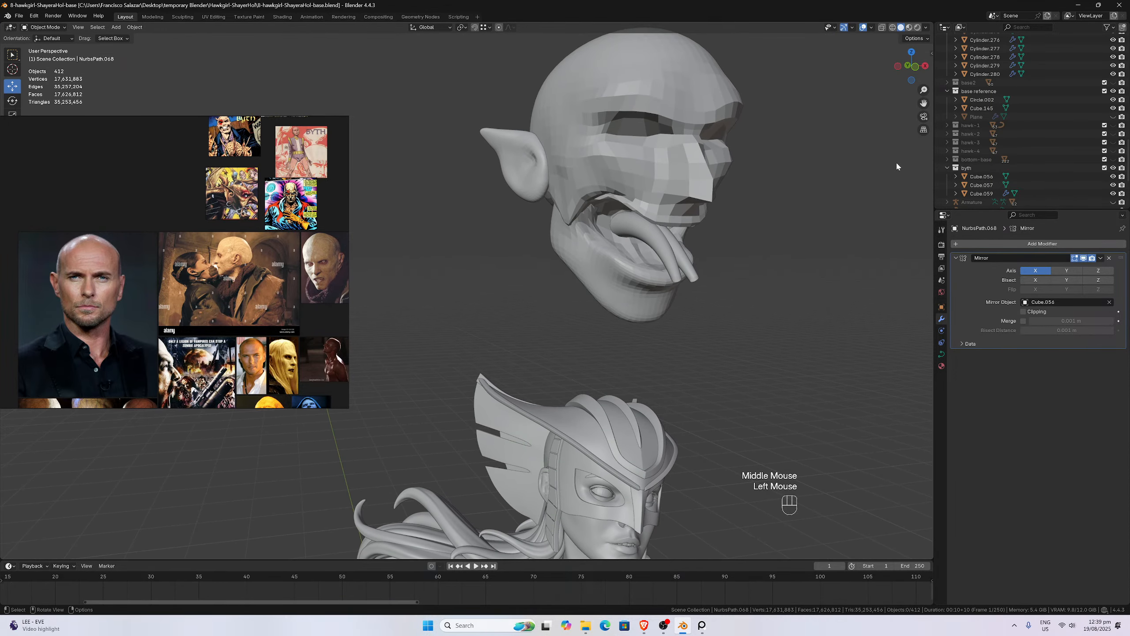
scroll(831, 218, down, 1)
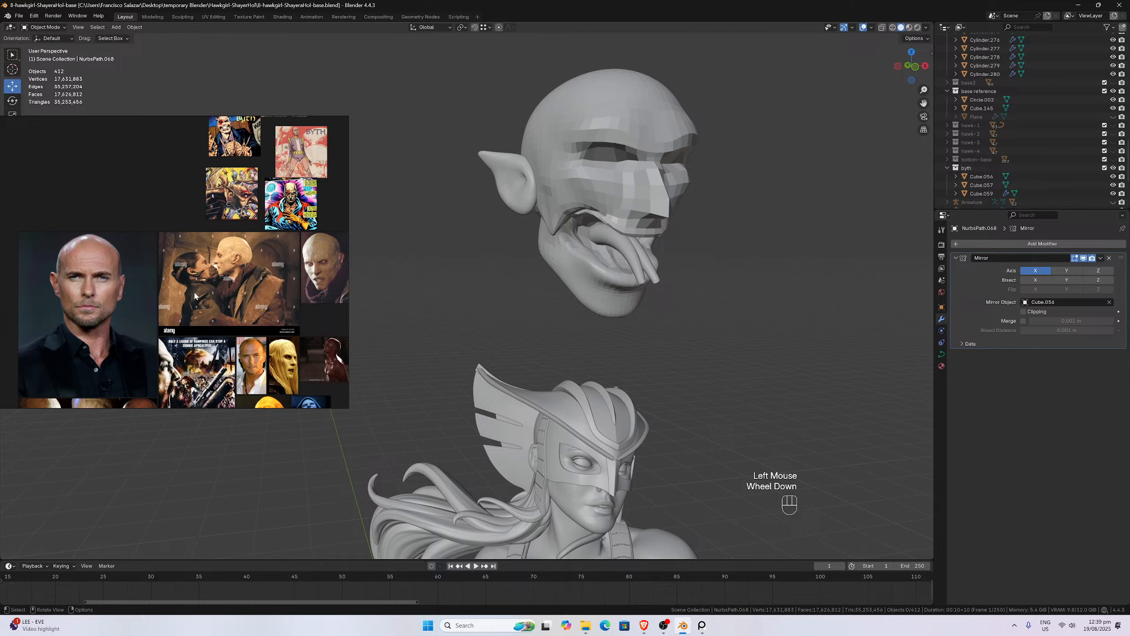
- Reposition and enlarge the reference board around the bald vampire film still and compare it with the head's profile
right_drag(195, 292, 226, 266)
middle_drag(226, 266, 189, 244)
scroll(189, 248, up, 3)
scroll(209, 273, up, 3)
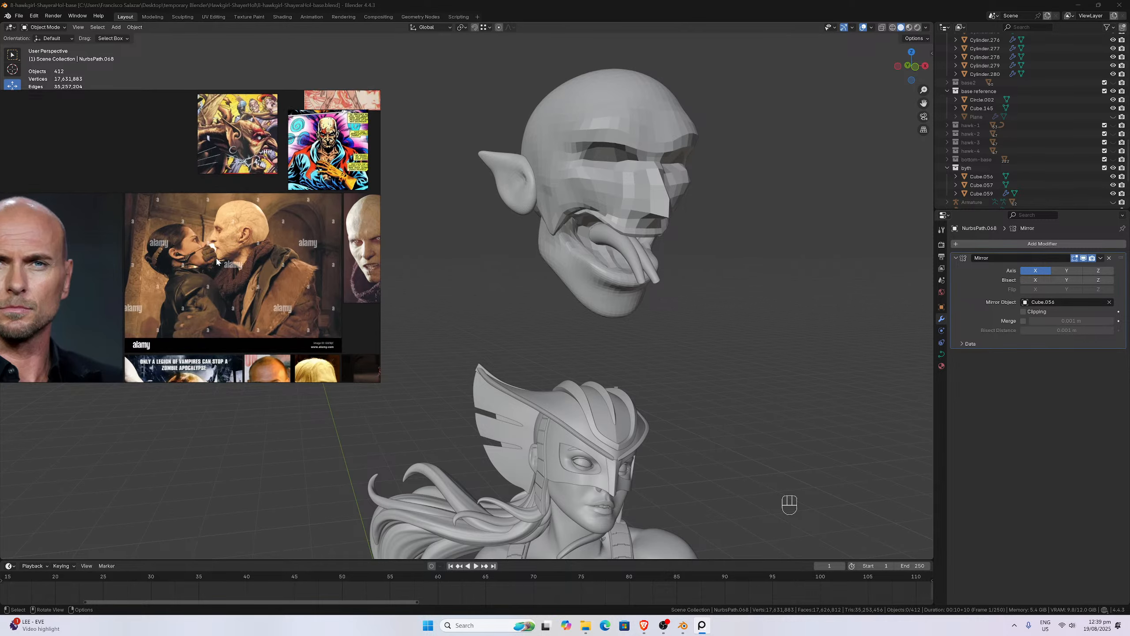
scroll(584, 264, down, 1)
middle_drag(584, 263, 629, 269)
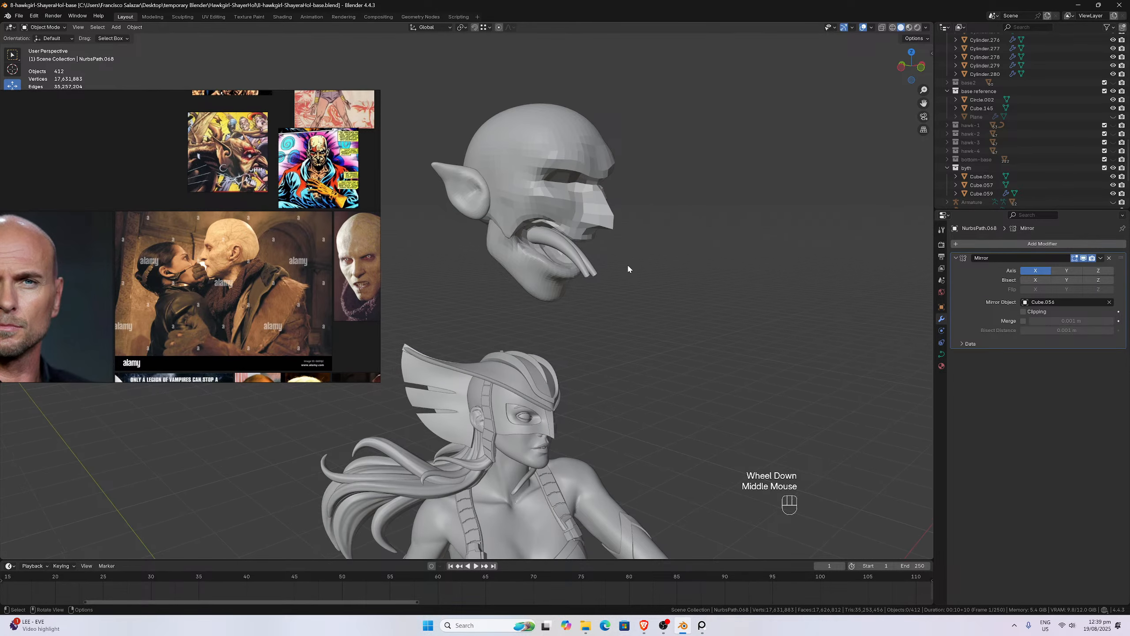
scroll(746, 185, up, 2)
scroll(786, 181, up, 1)
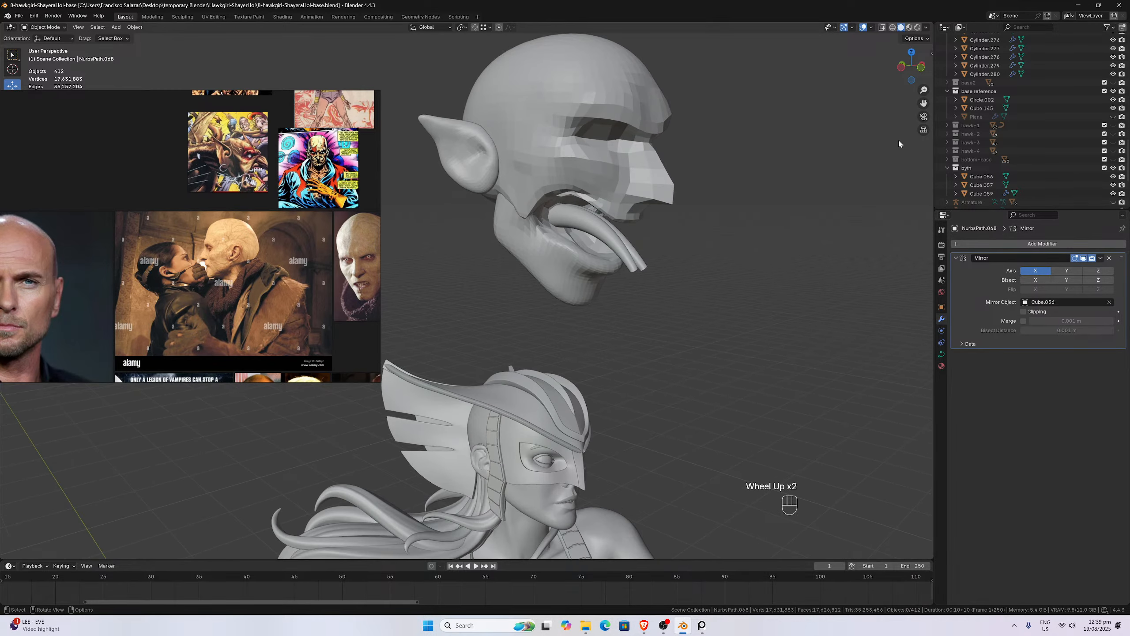
drag(923, 103, 844, 185)
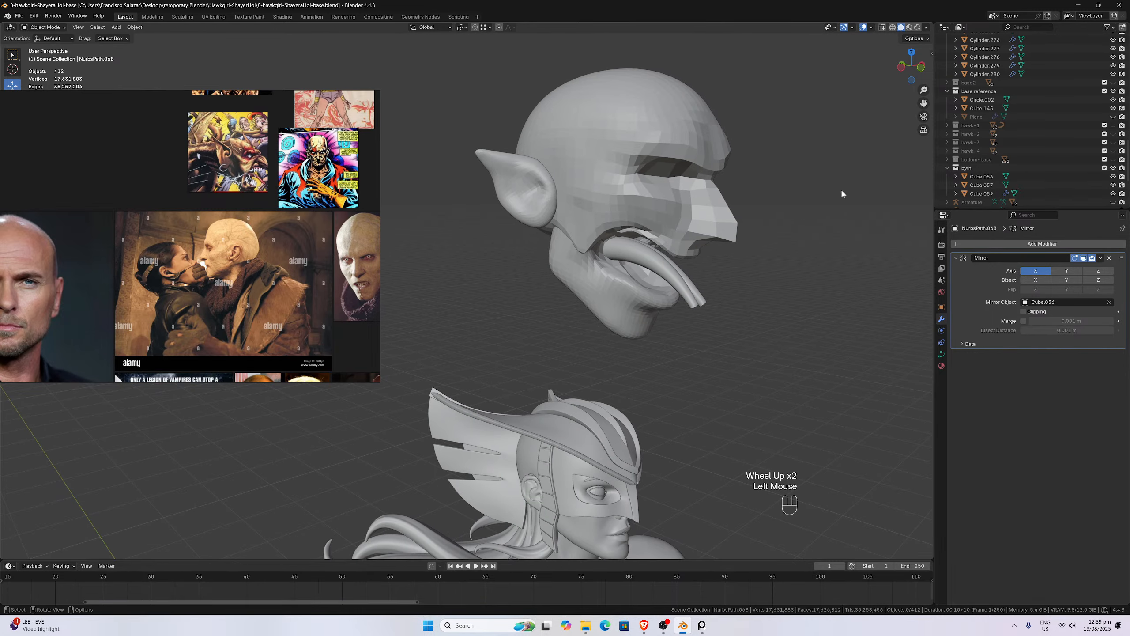
- Select all the villain head parts in the right side view and lower them along Z, closer to the helmeted figure
scroll(828, 201, down, 2)
middle_drag(828, 205, 698, 219)
scroll(698, 219, down, 1)
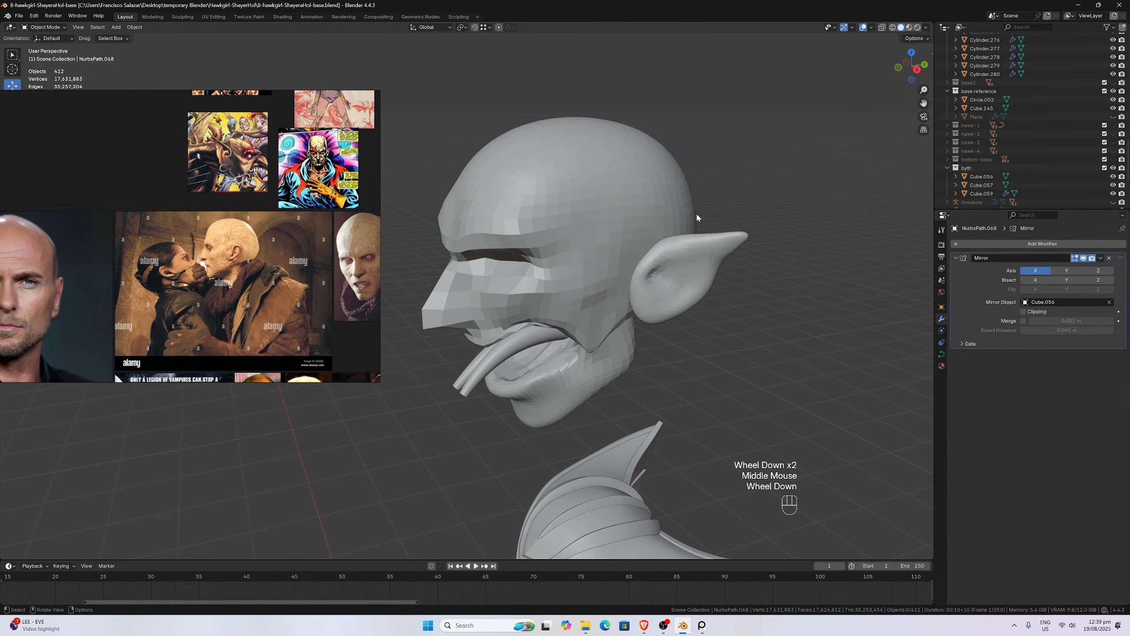
key(KP_3)
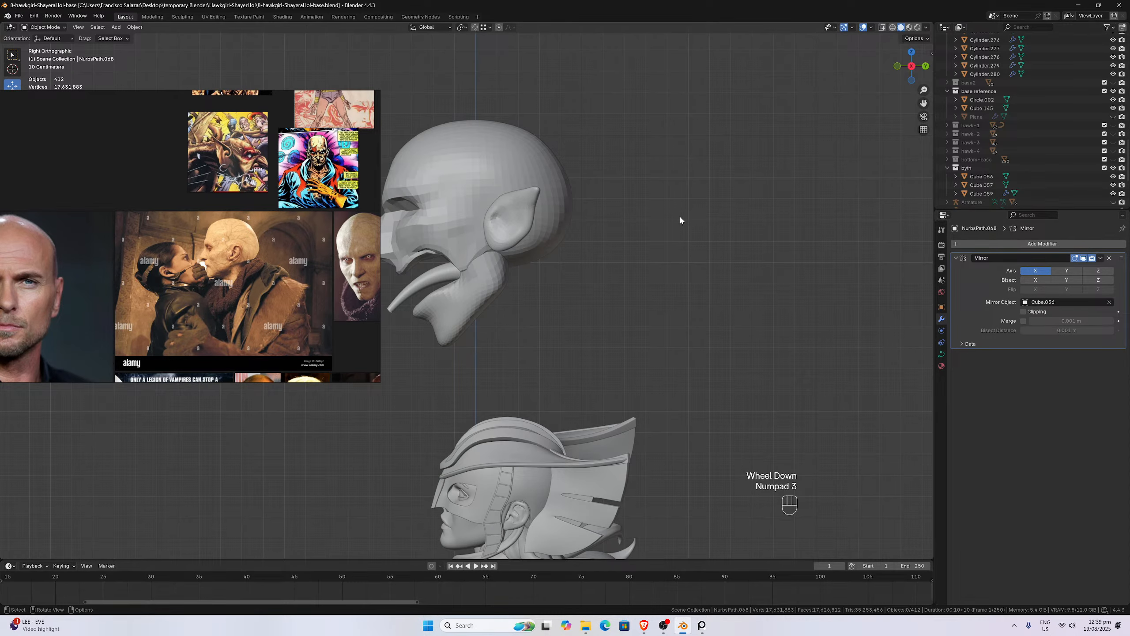
scroll(680, 218, down, 3)
drag(527, 291, 413, 193)
scroll(479, 214, down, 2)
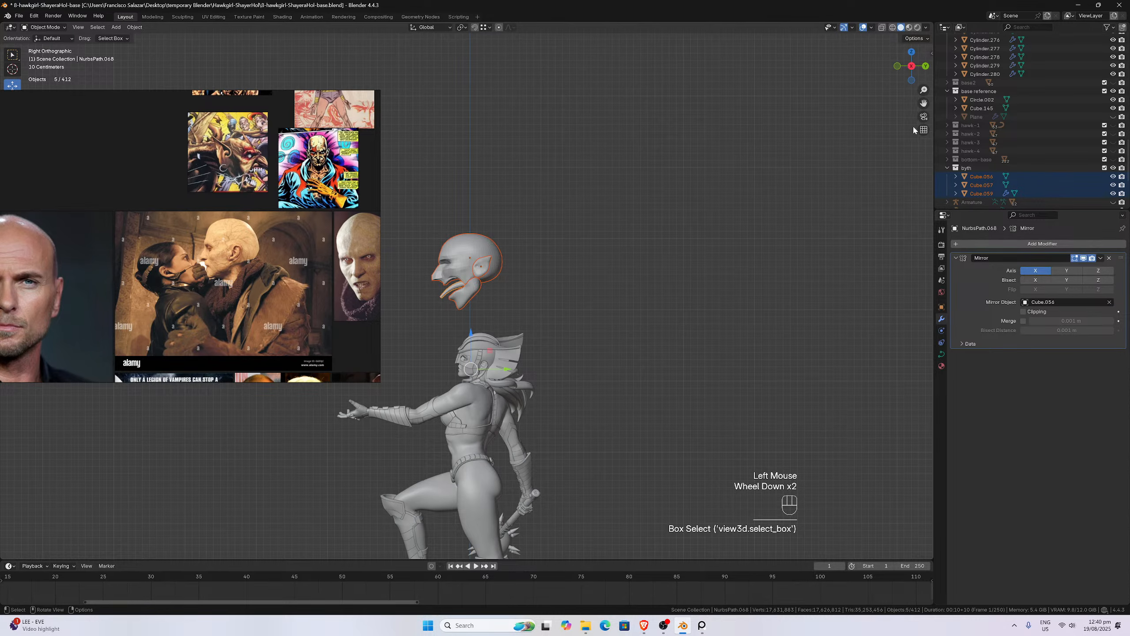
drag(918, 105, 1044, 88)
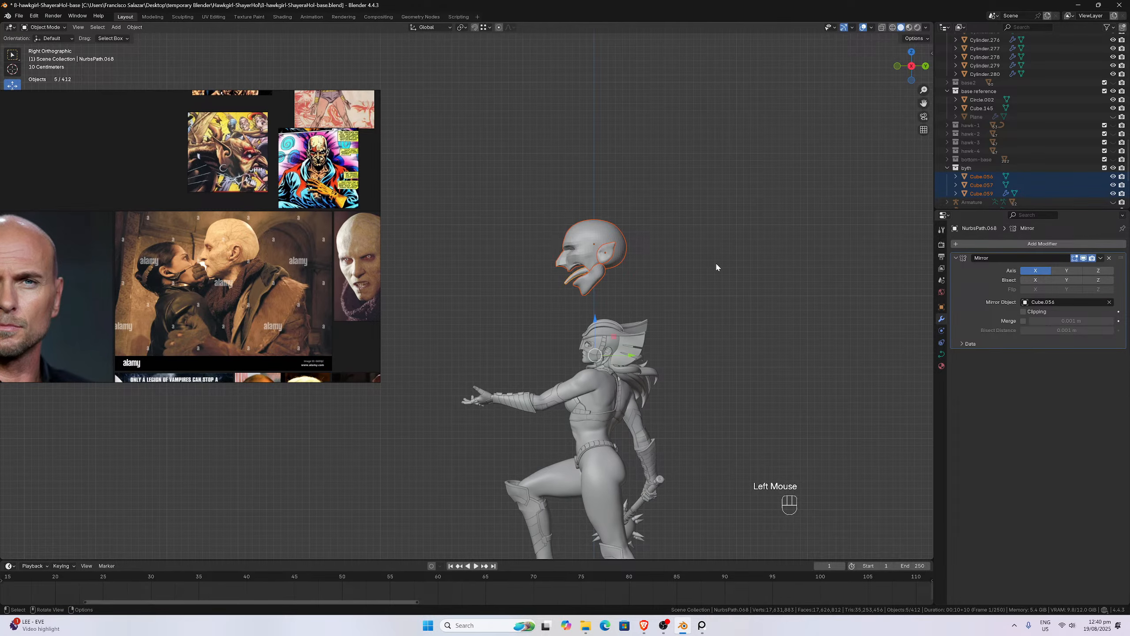
scroll(715, 263, up, 2)
scroll(713, 264, down, 2)
scroll(715, 266, up, 2)
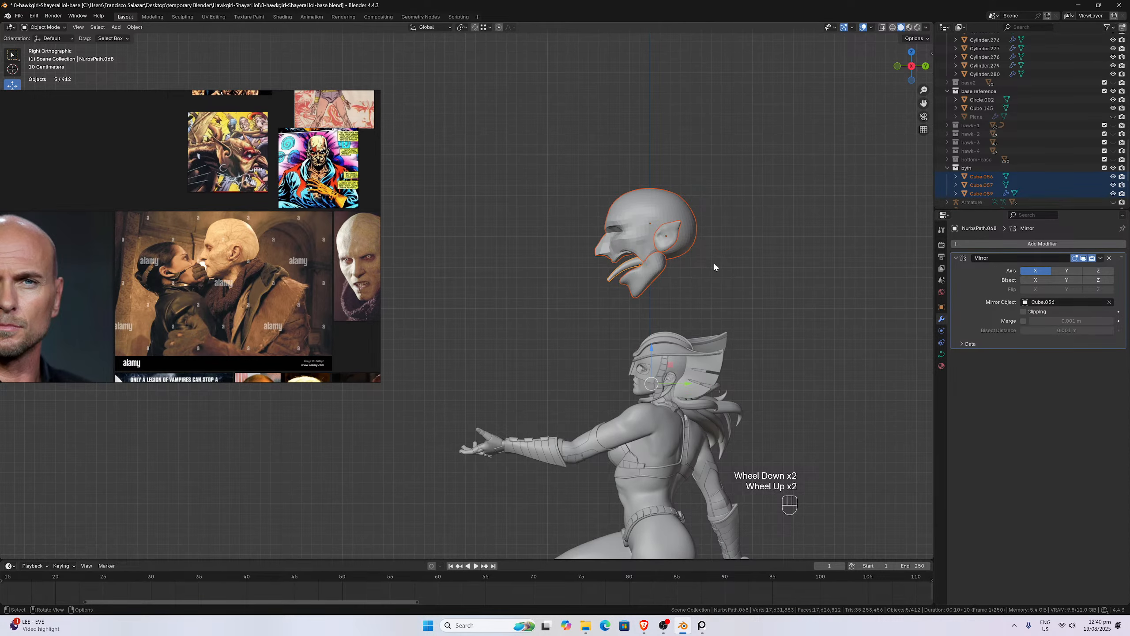
key(g)
key(z)
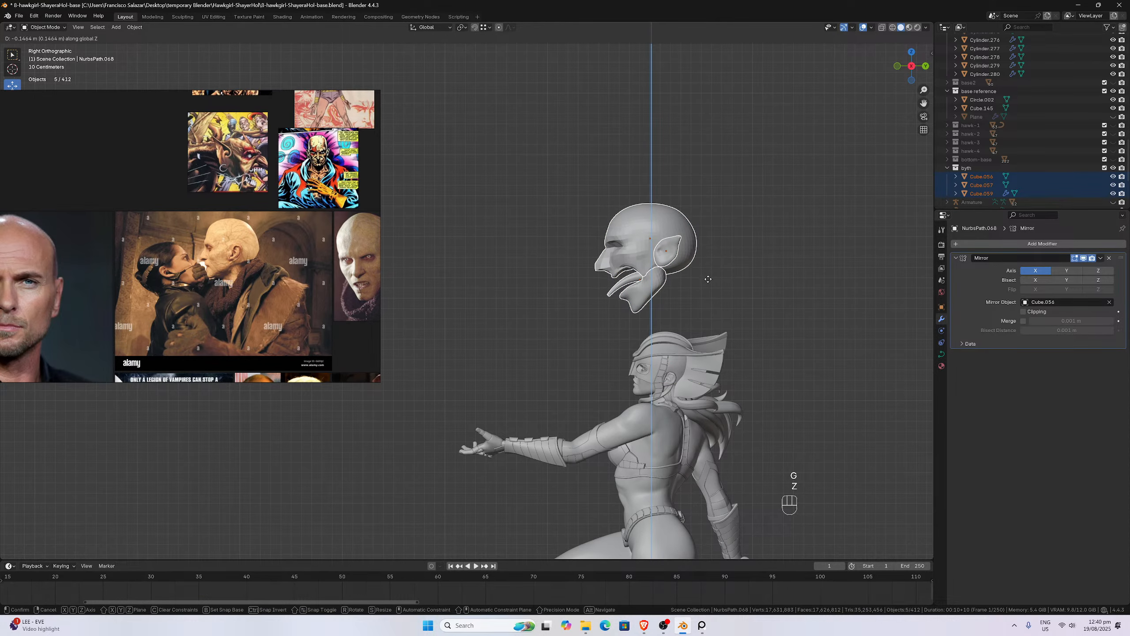
click(702, 292)
scroll(703, 292, up, 2)
click(623, 328)
- Examine the lowered villain head against the helmeted figure from close and angled views
middle_drag(624, 331, 849, 225)
scroll(712, 352, up, 1)
drag(923, 104, 764, 58)
scroll(535, 144, down, 2)
scroll(597, 185, up, 1)
middle_drag(603, 189, 533, 189)
scroll(601, 188, down, 3)
- Move the whole villain head in side view about -1.29 m in Y and -0.89 m in Z, above the figure's outstretched hand
key(KP_3)
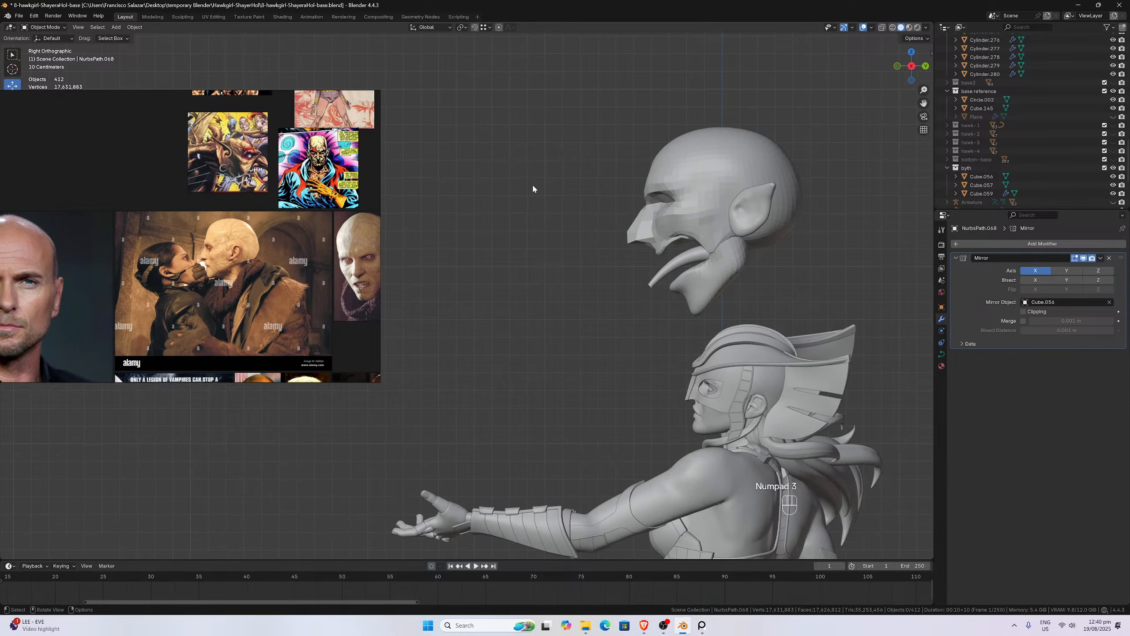
scroll(565, 185, down, 2)
drag(544, 147, 702, 278)
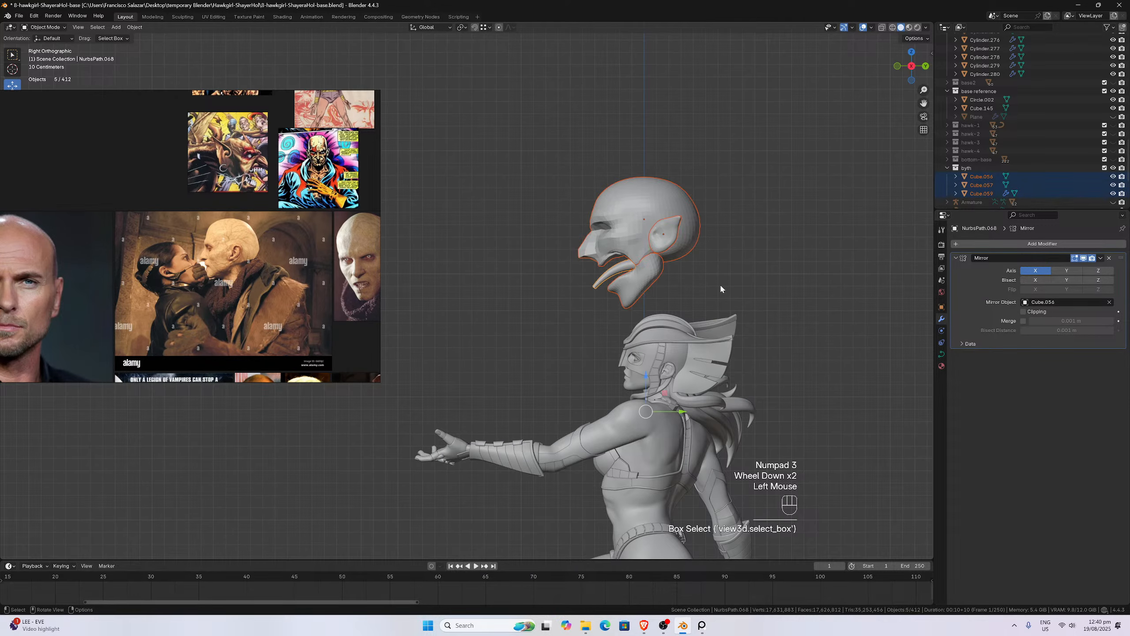
key(g)
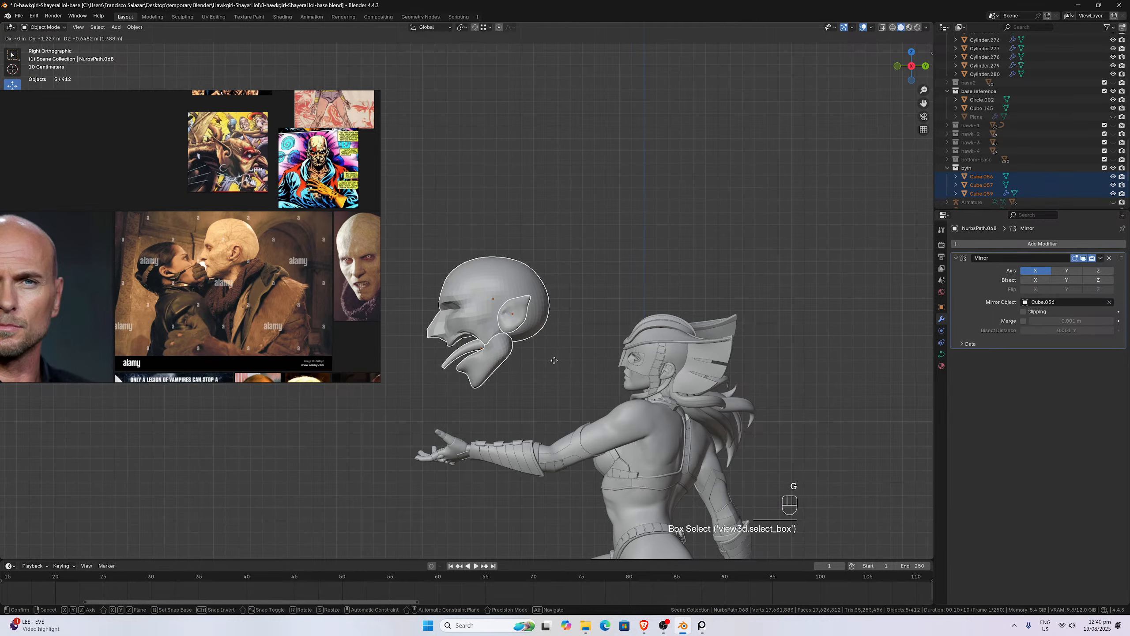
click(551, 382)
middle_drag(550, 383, 693, 348)
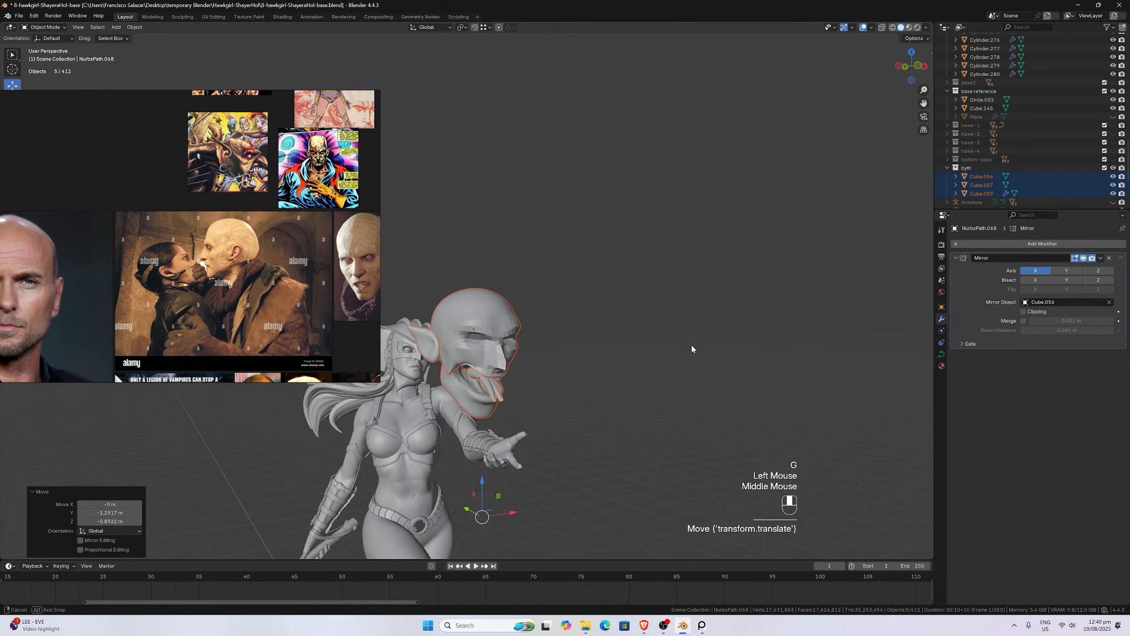
scroll(690, 350, up, 2)
drag(924, 103, 1120, 51)
middle_drag(786, 300, 830, 164)
click(850, 149)
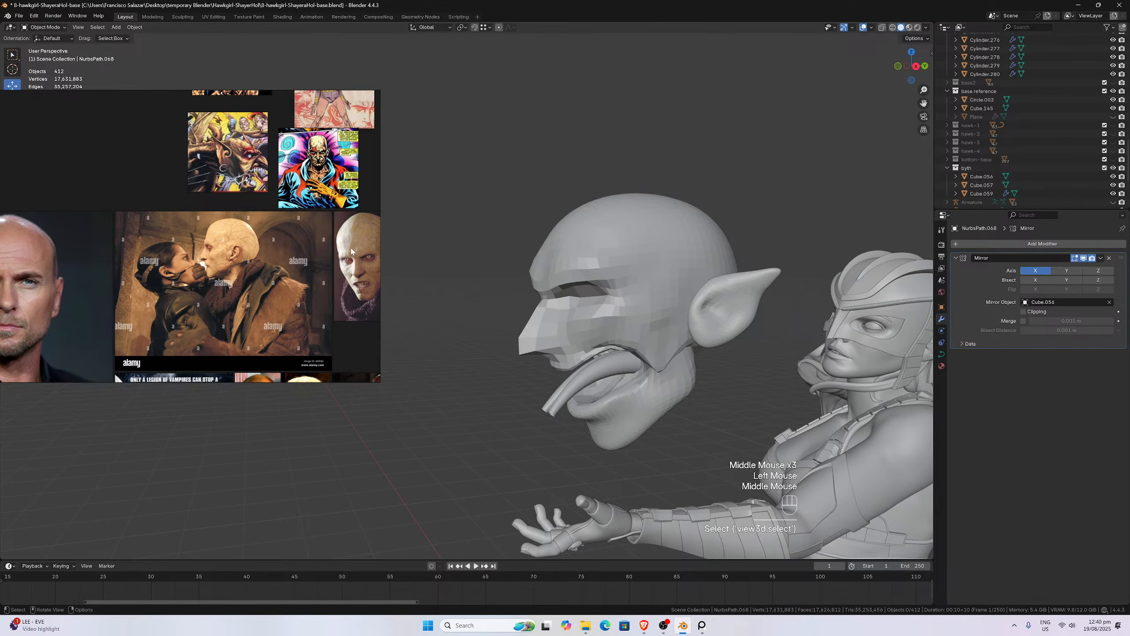
- Rearrange the villain's comic images on the reference board into a row above the portrait and vampire film stills
scroll(247, 251, down, 2)
middle_drag(249, 245, 230, 242)
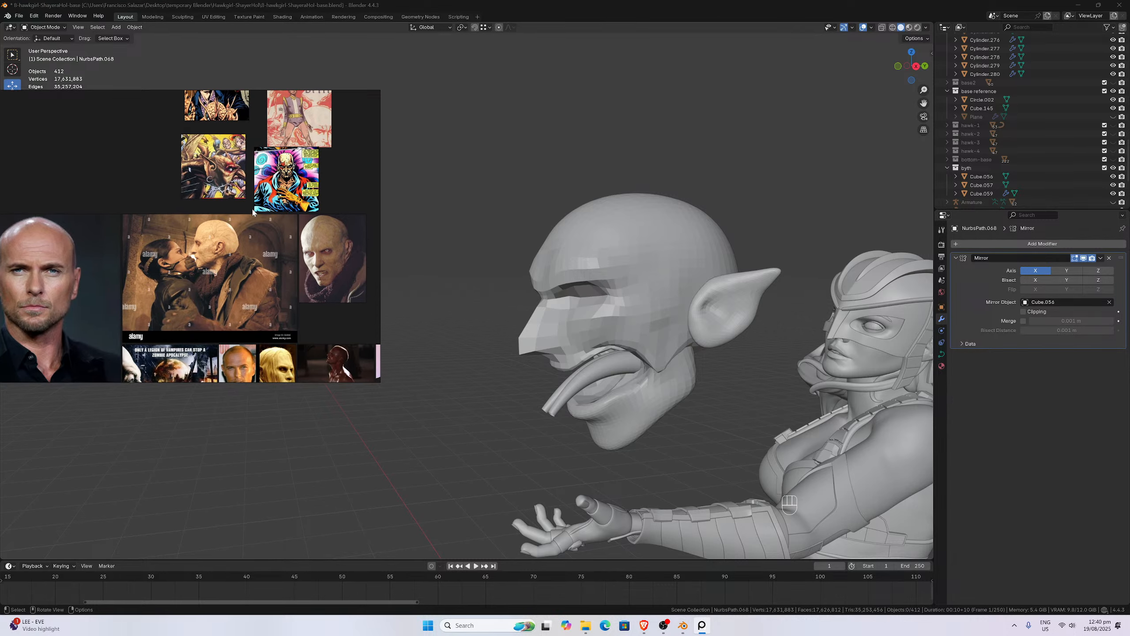
drag(243, 97, 124, 212)
middle_drag(250, 127, 263, 176)
drag(276, 140, 55, 241)
drag(326, 199, 379, 256)
drag(223, 241, 207, 243)
drag(296, 253, 279, 245)
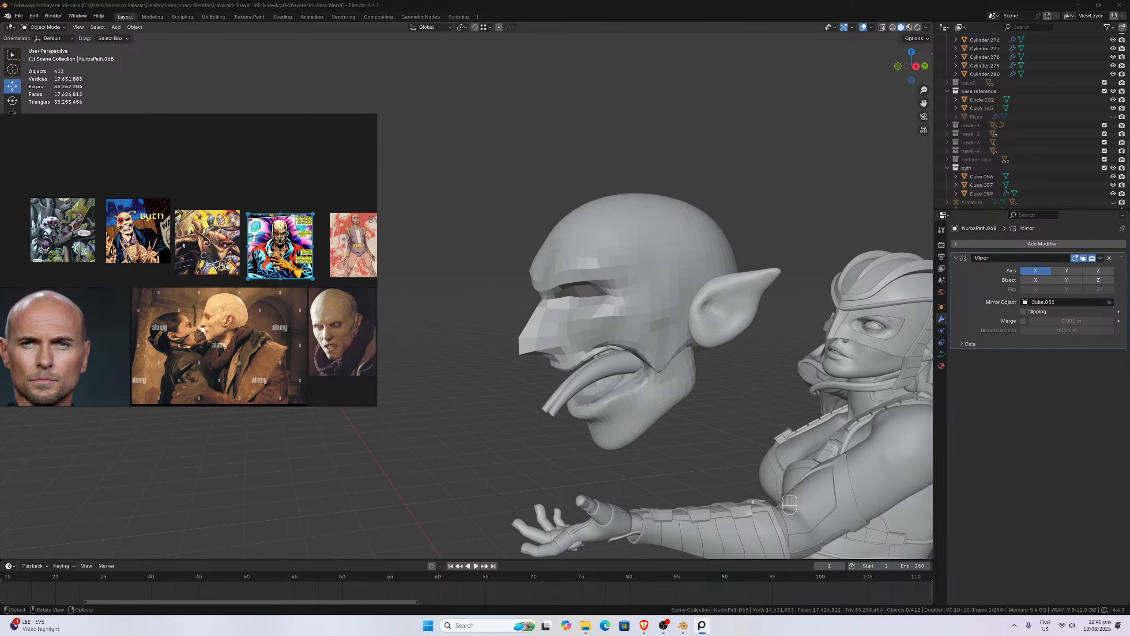
- Reframe the rearranged reference board beside the villain head and save the blend file
middle_drag(280, 279, 325, 211)
scroll(266, 226, down, 1)
scroll(270, 231, up, 1)
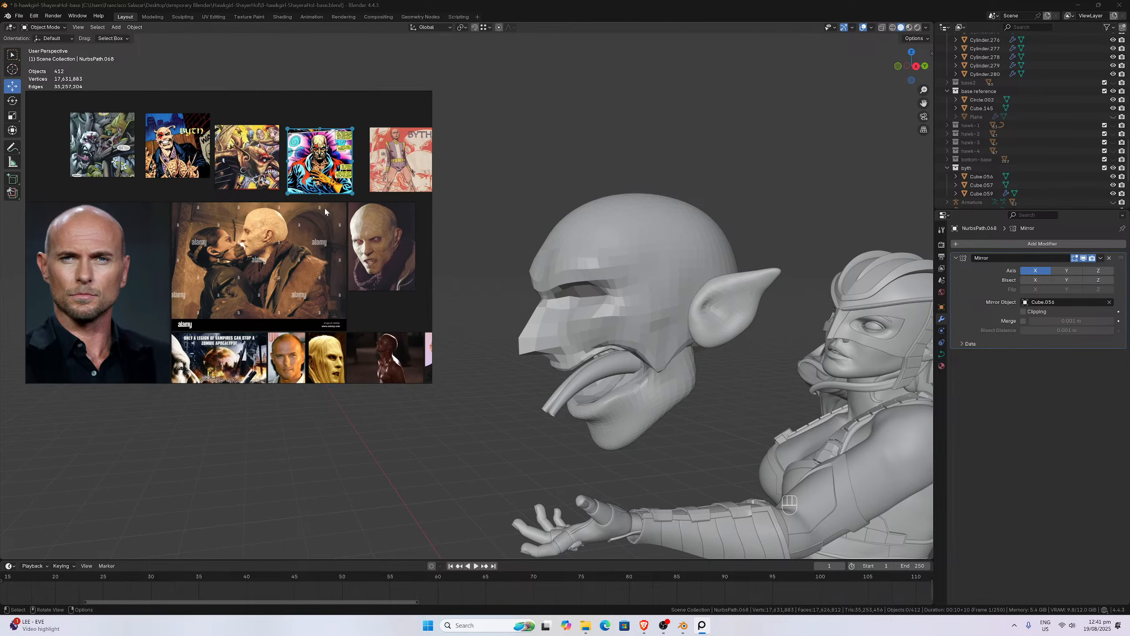
middle_drag(632, 279, 641, 280)
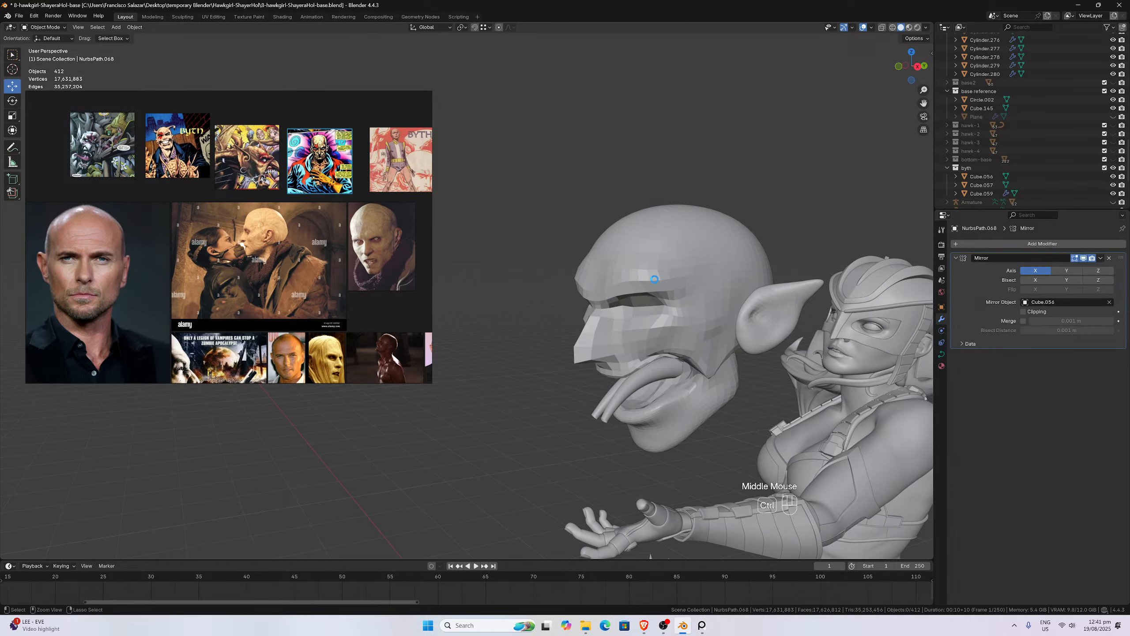
key(ctrl+s)
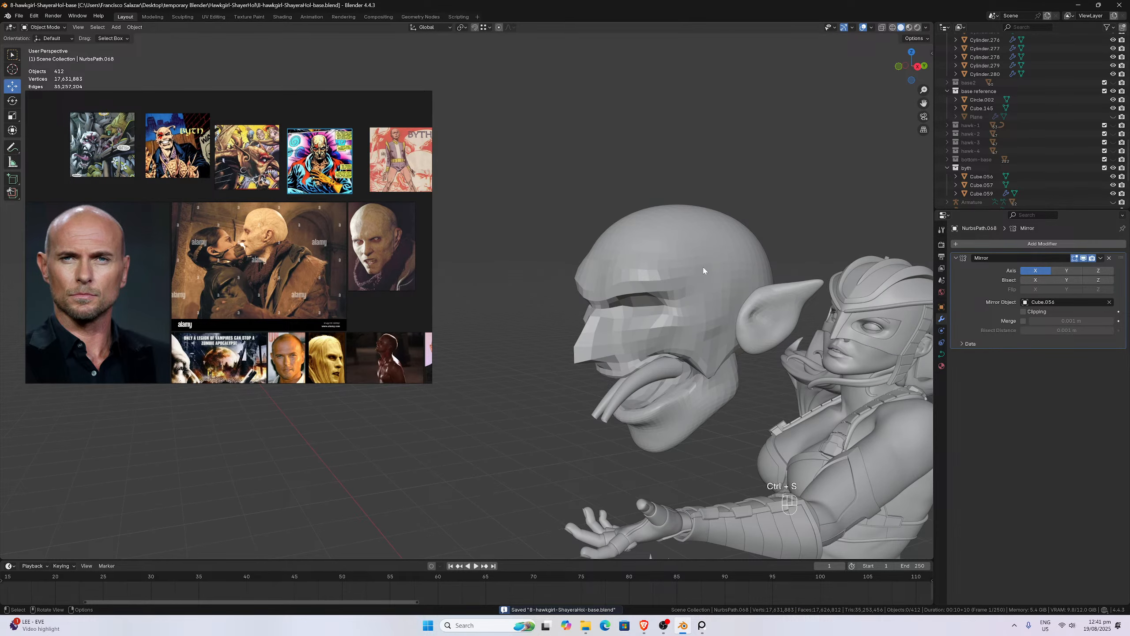